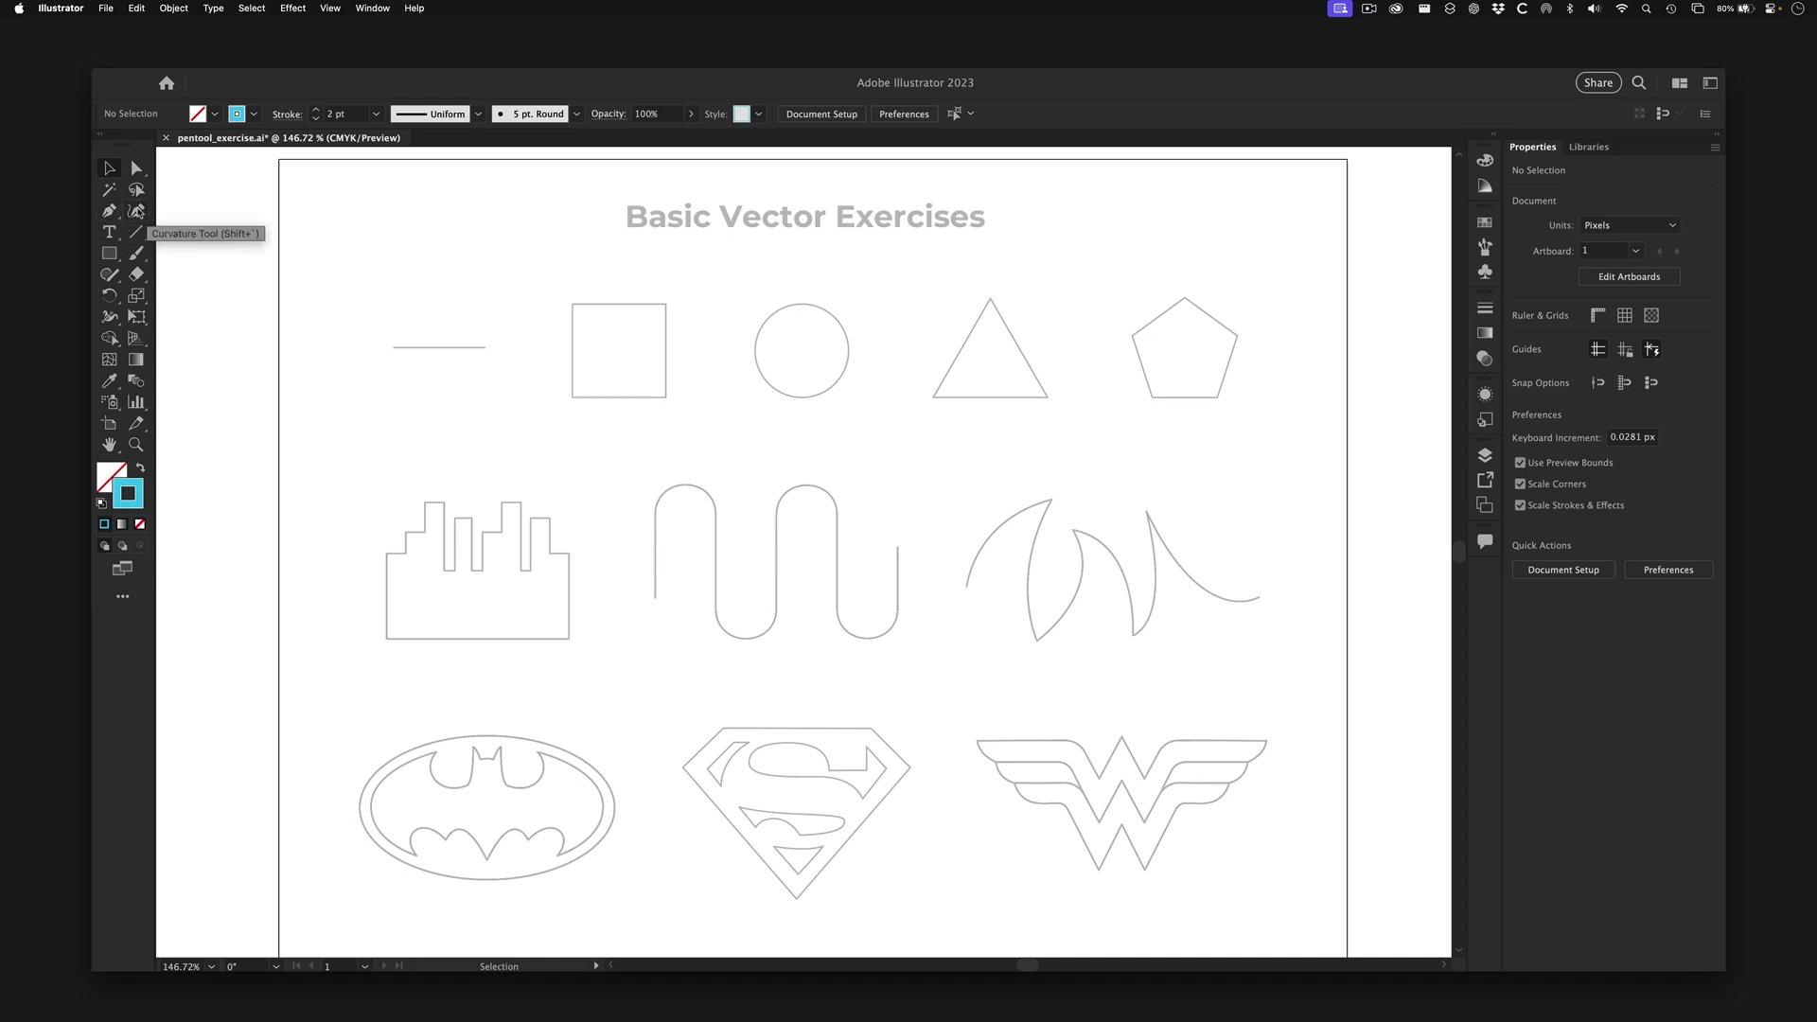
- Activate the Pen tool and give its stroke a round cap
{"action": "left_click", "coordinate": [110, 212]}
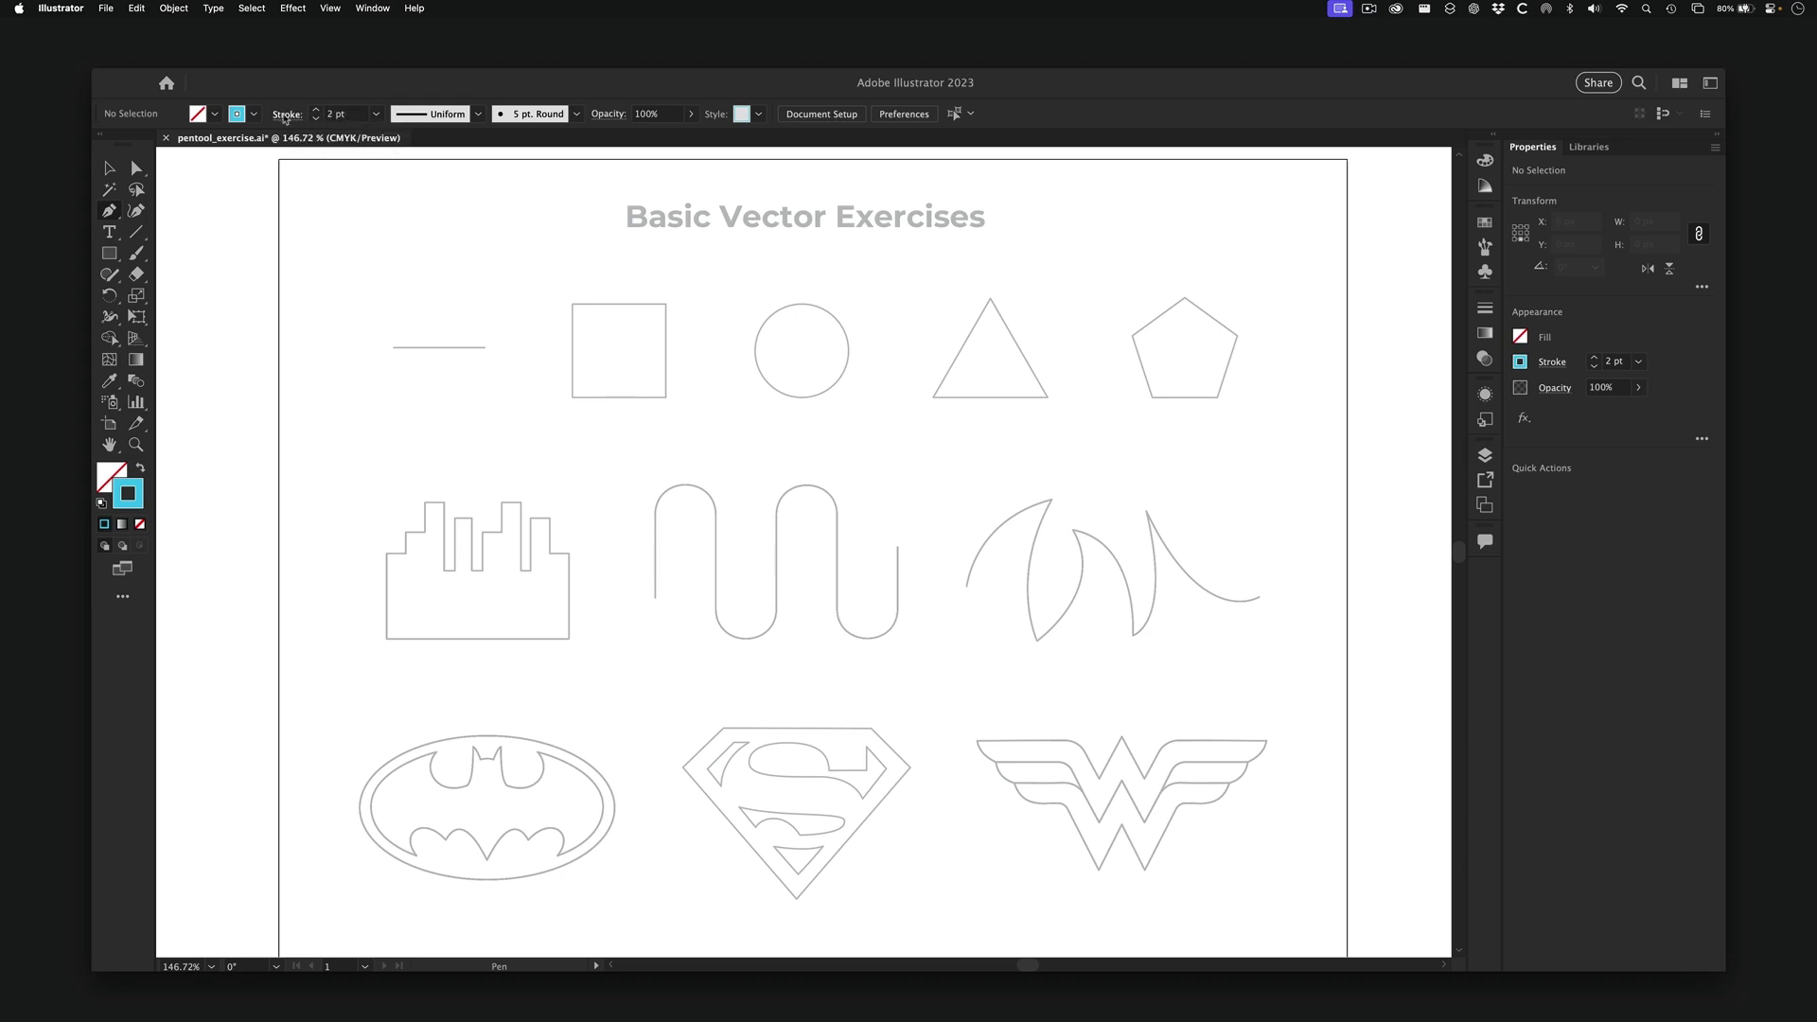
{"action": "left_click", "coordinate": [285, 114]}
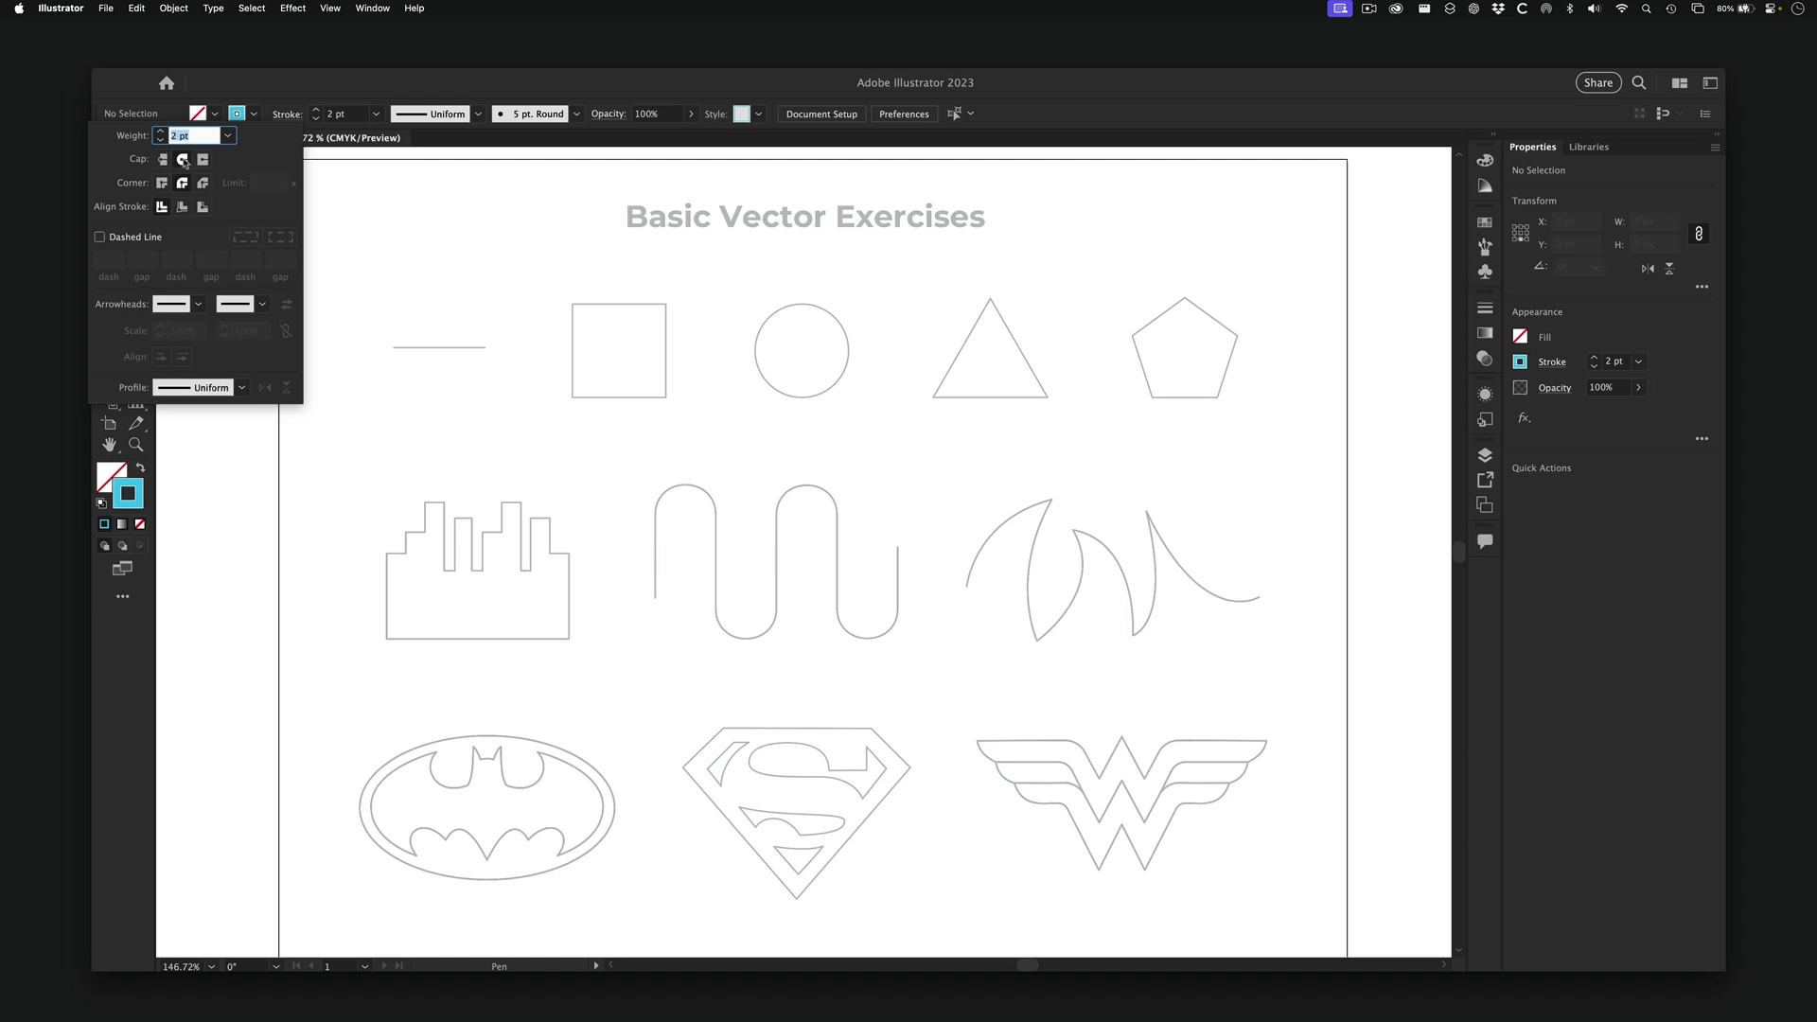
{"action": "left_click", "coordinate": [183, 160]}
{"action": "left_click", "coordinate": [617, 86]}
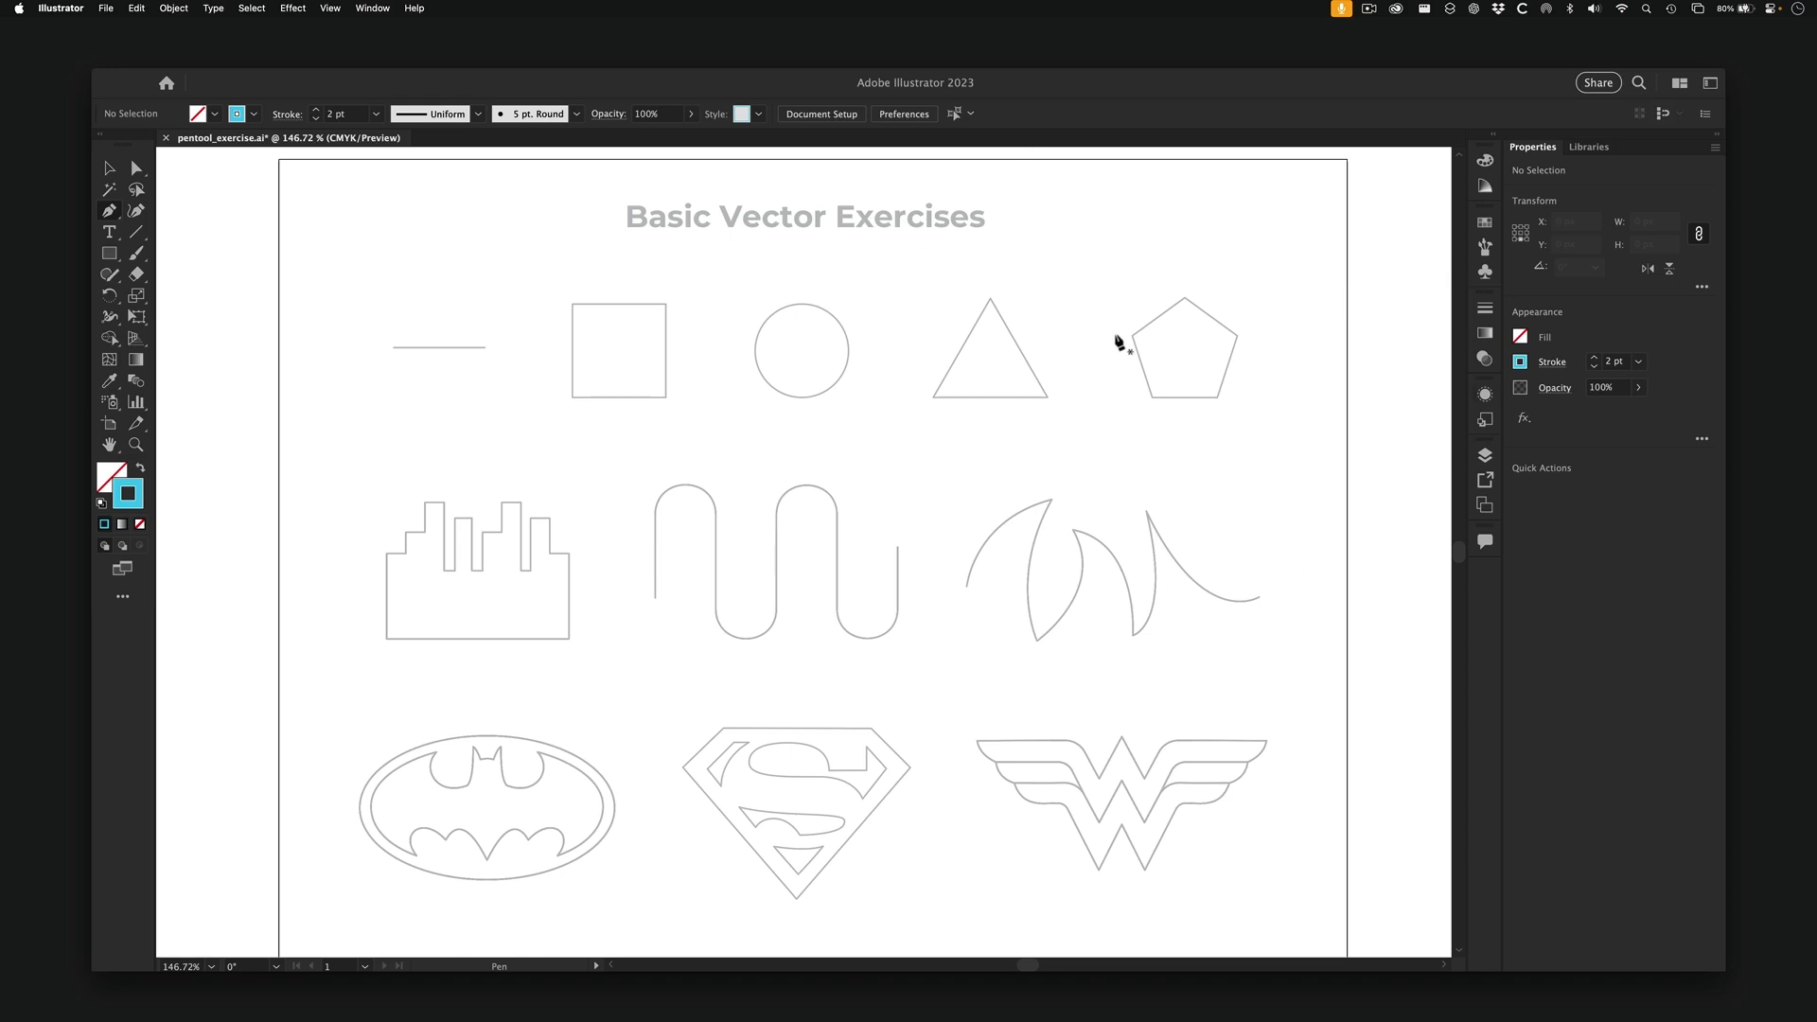
- Switch to the Essentials Classic workspace and widen the collapsed panel dock to show the panel names
{"action": "left_click", "coordinate": [370, 9]}
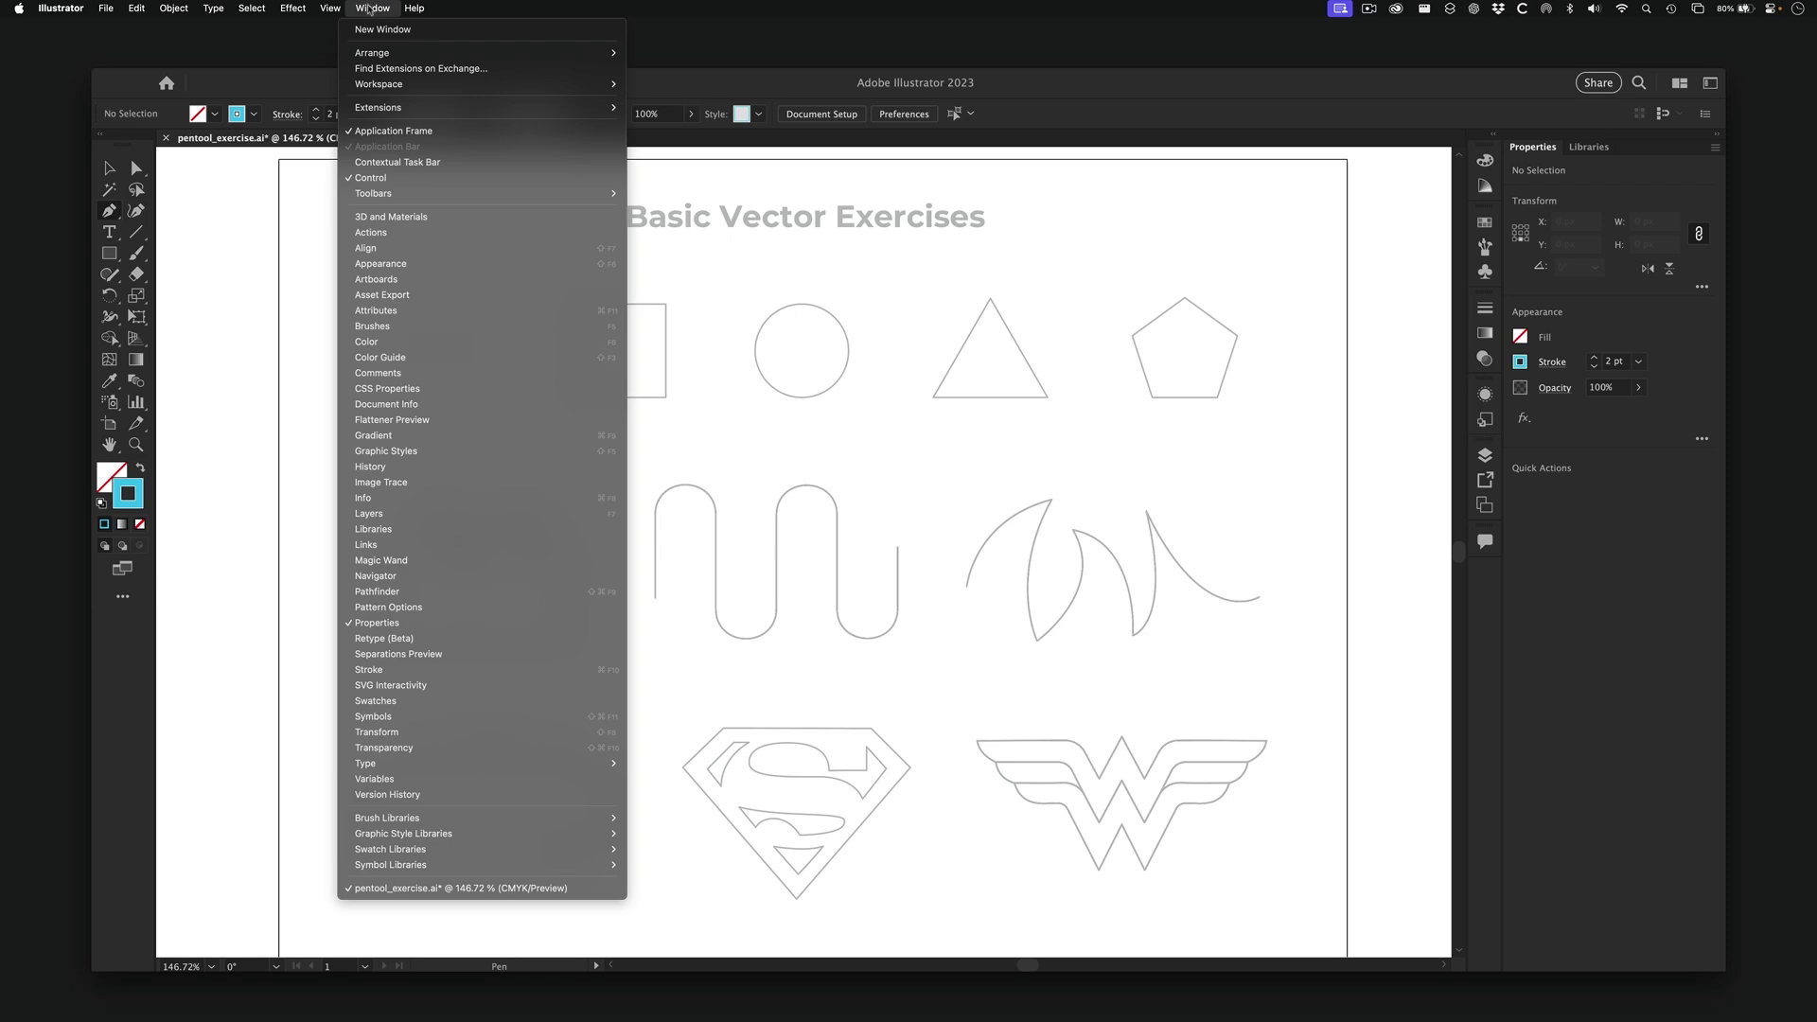
{"action": "mouse_move", "coordinate": [399, 85]}
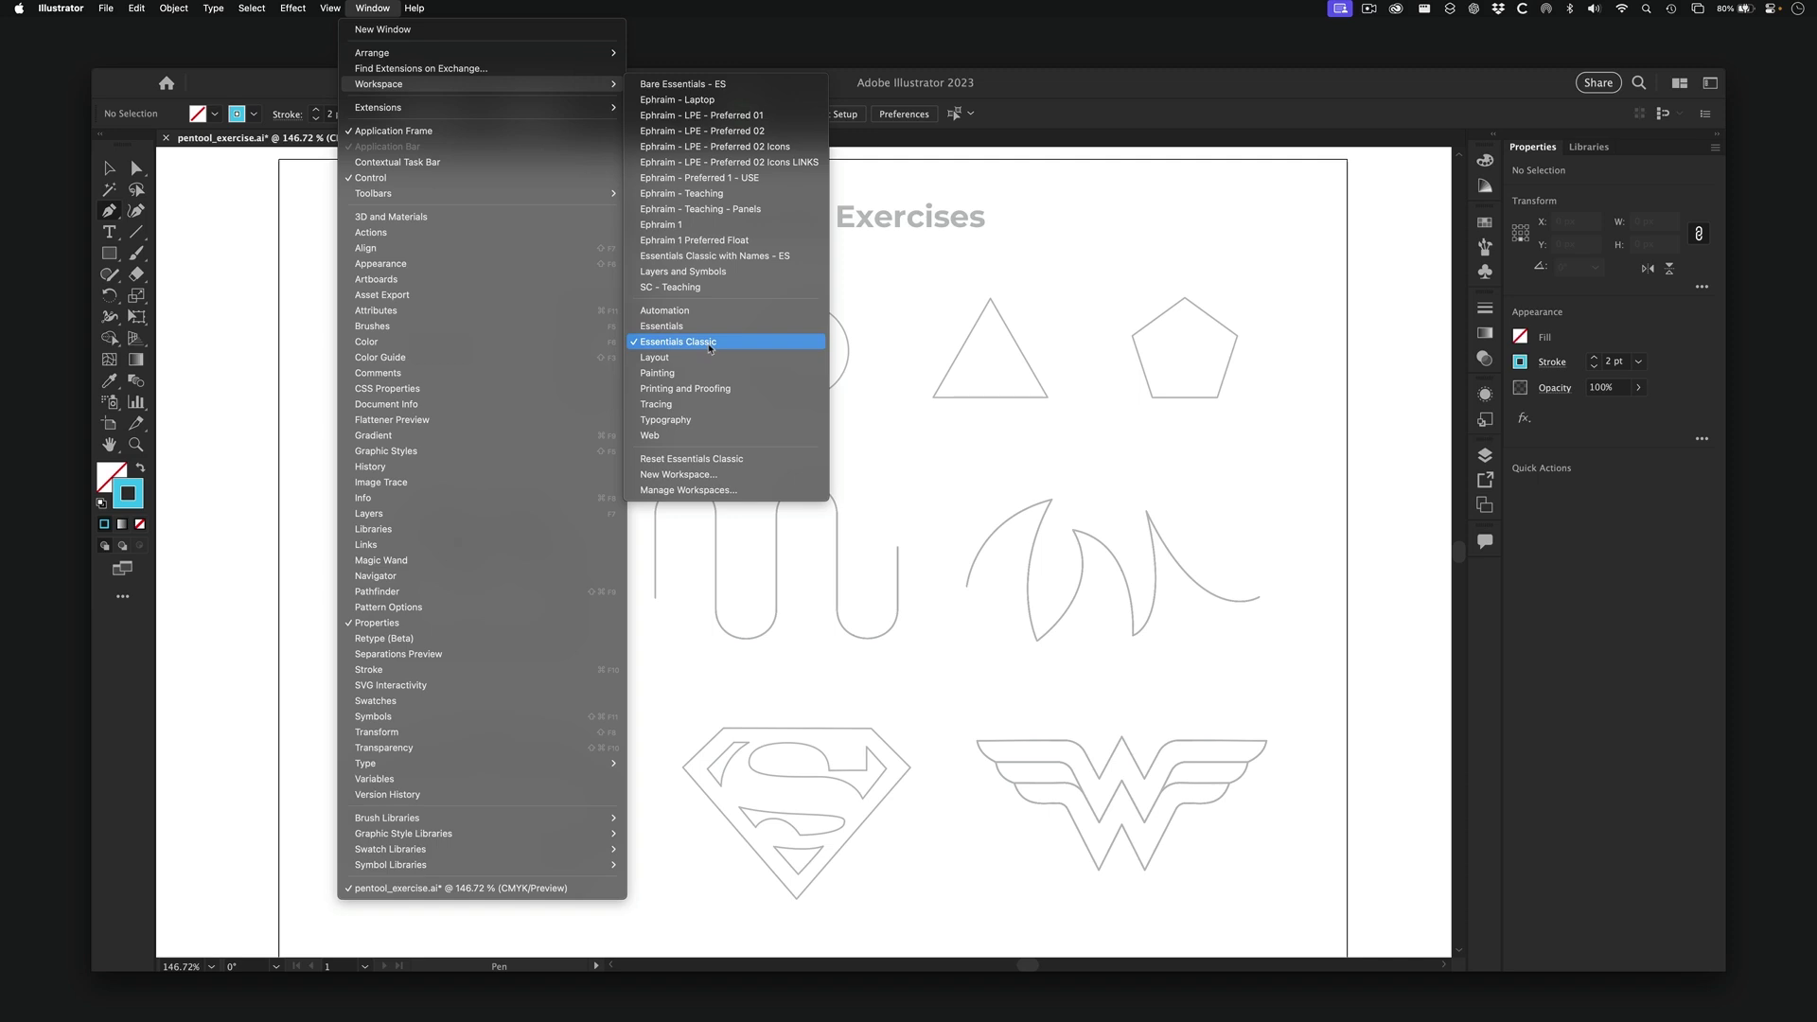
{"action": "left_click", "coordinate": [710, 348]}
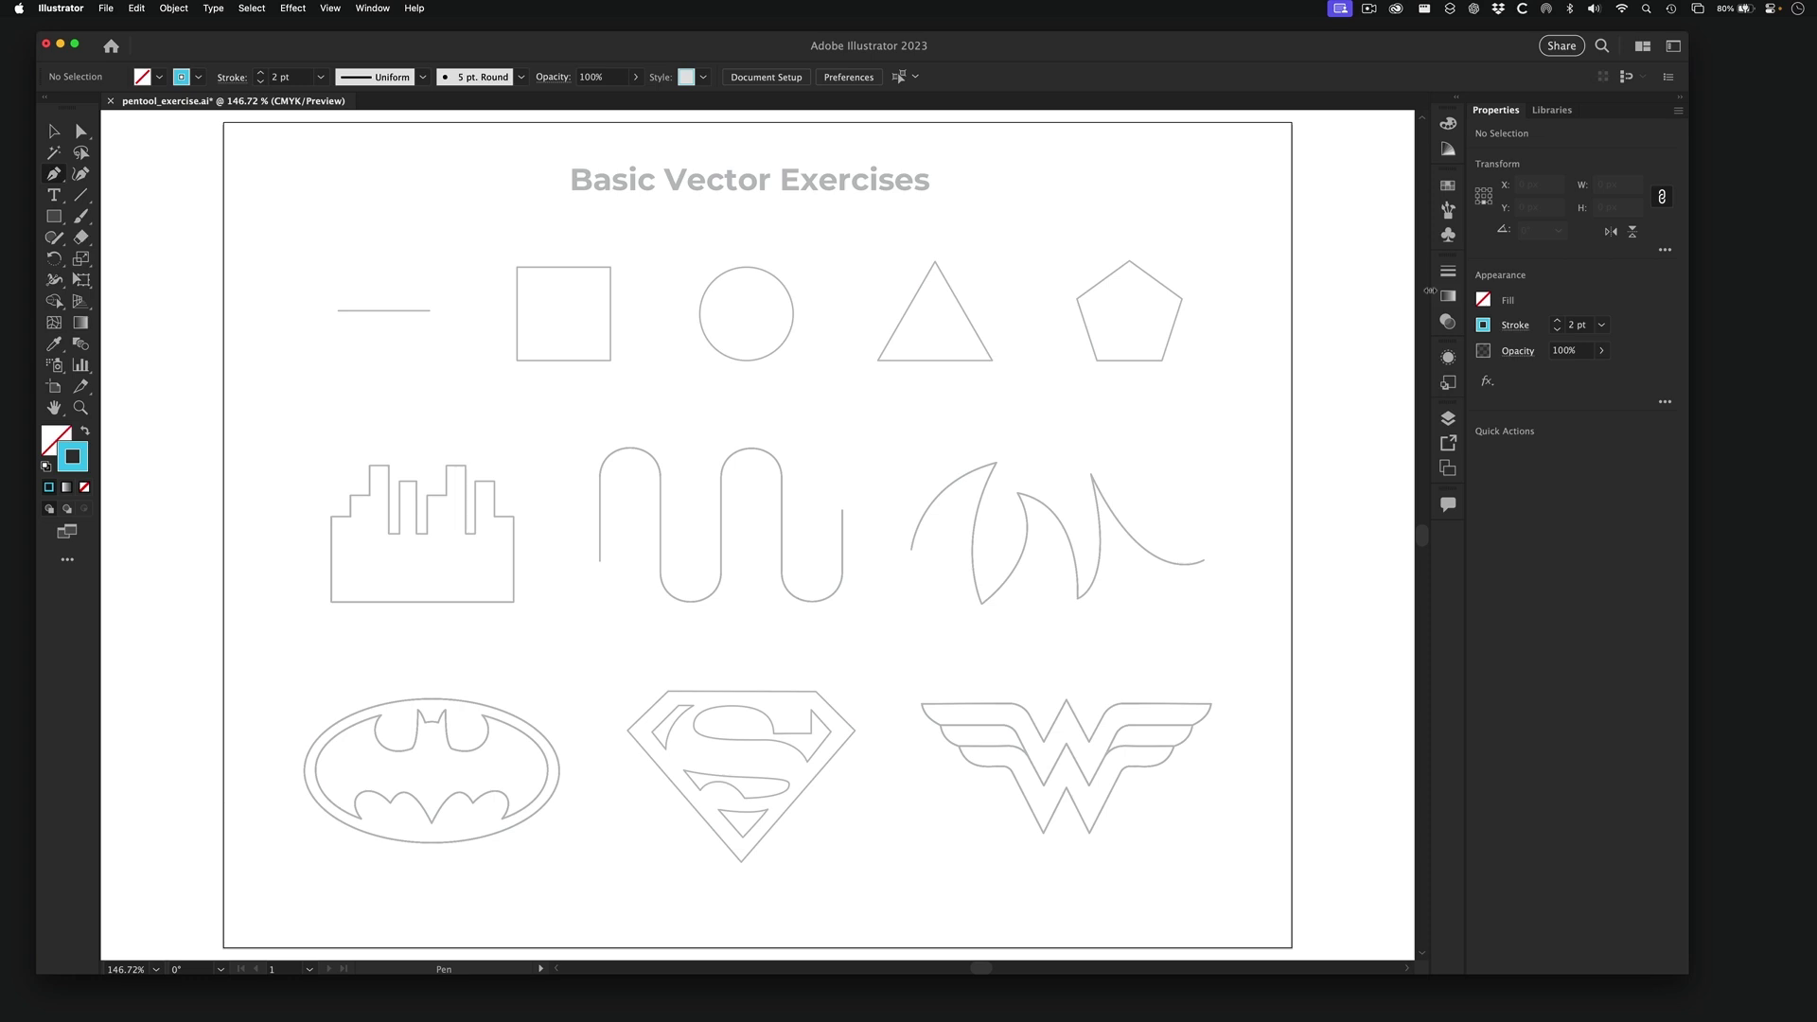
{"action": "left_click_drag", "start_coordinate": [1429, 290], "coordinate": [1334, 292]}
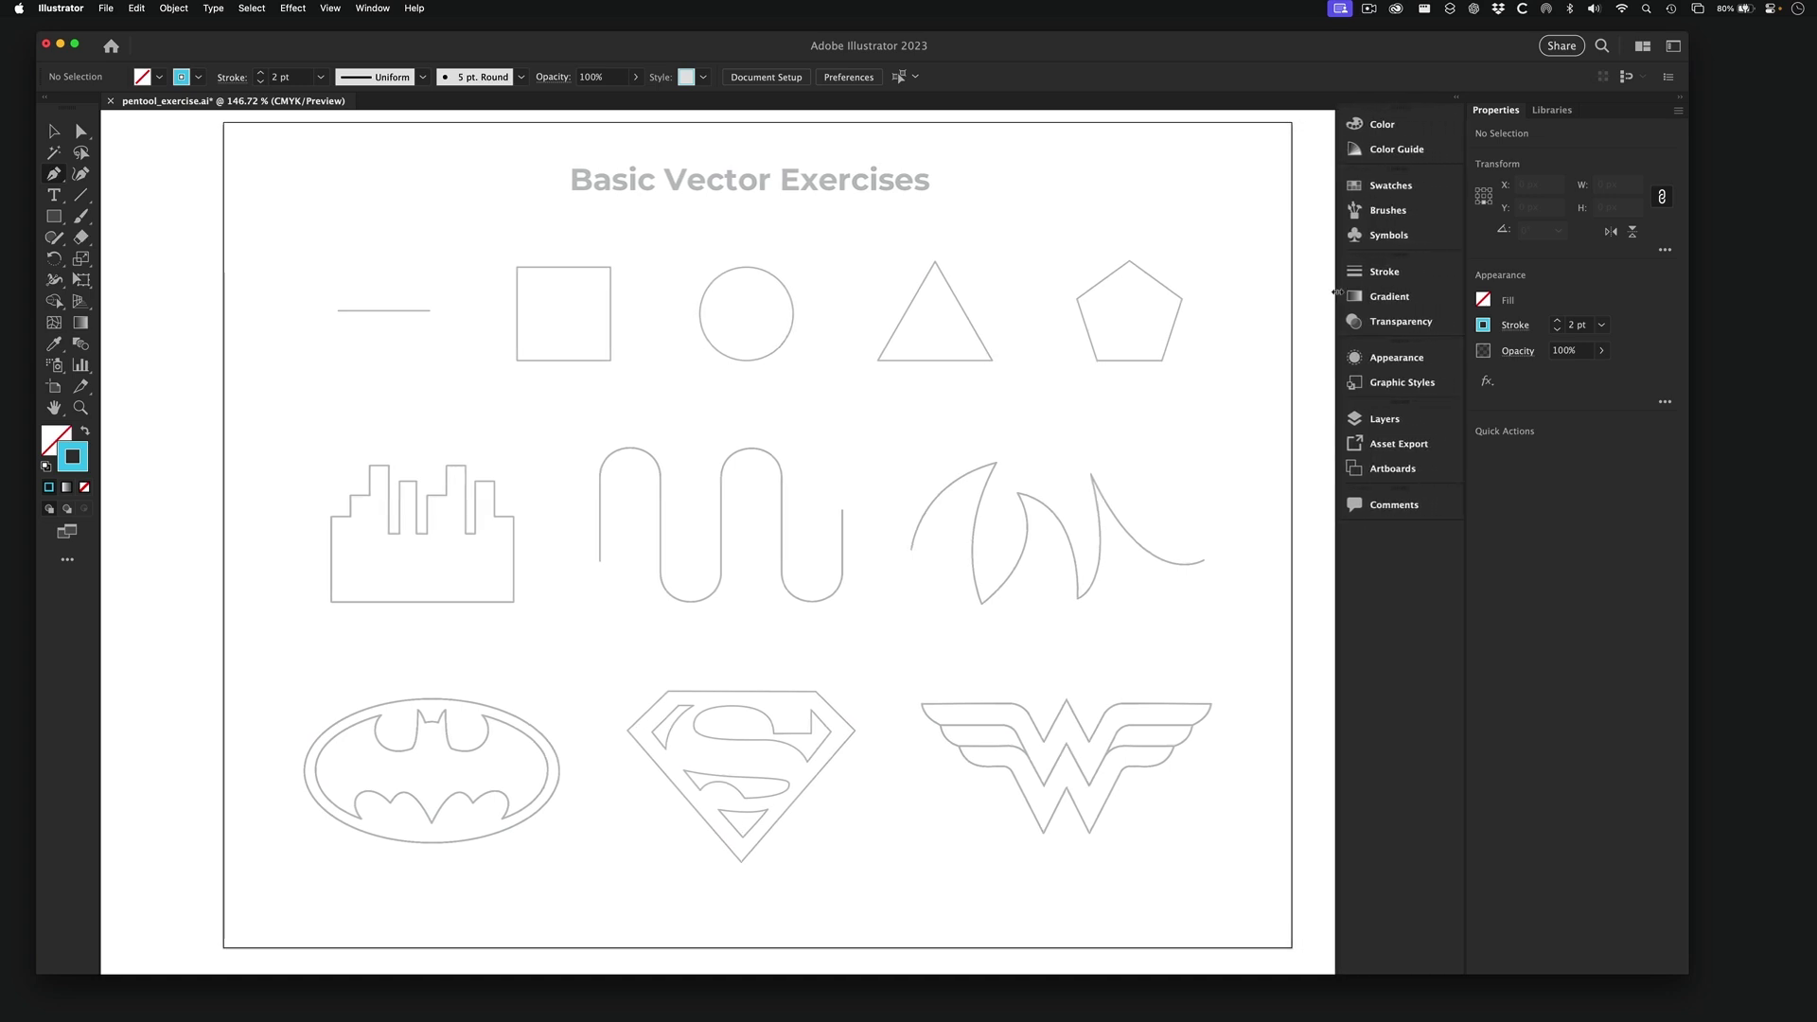
{"action": "left_click_drag", "start_coordinate": [1338, 292], "coordinate": [1352, 285]}
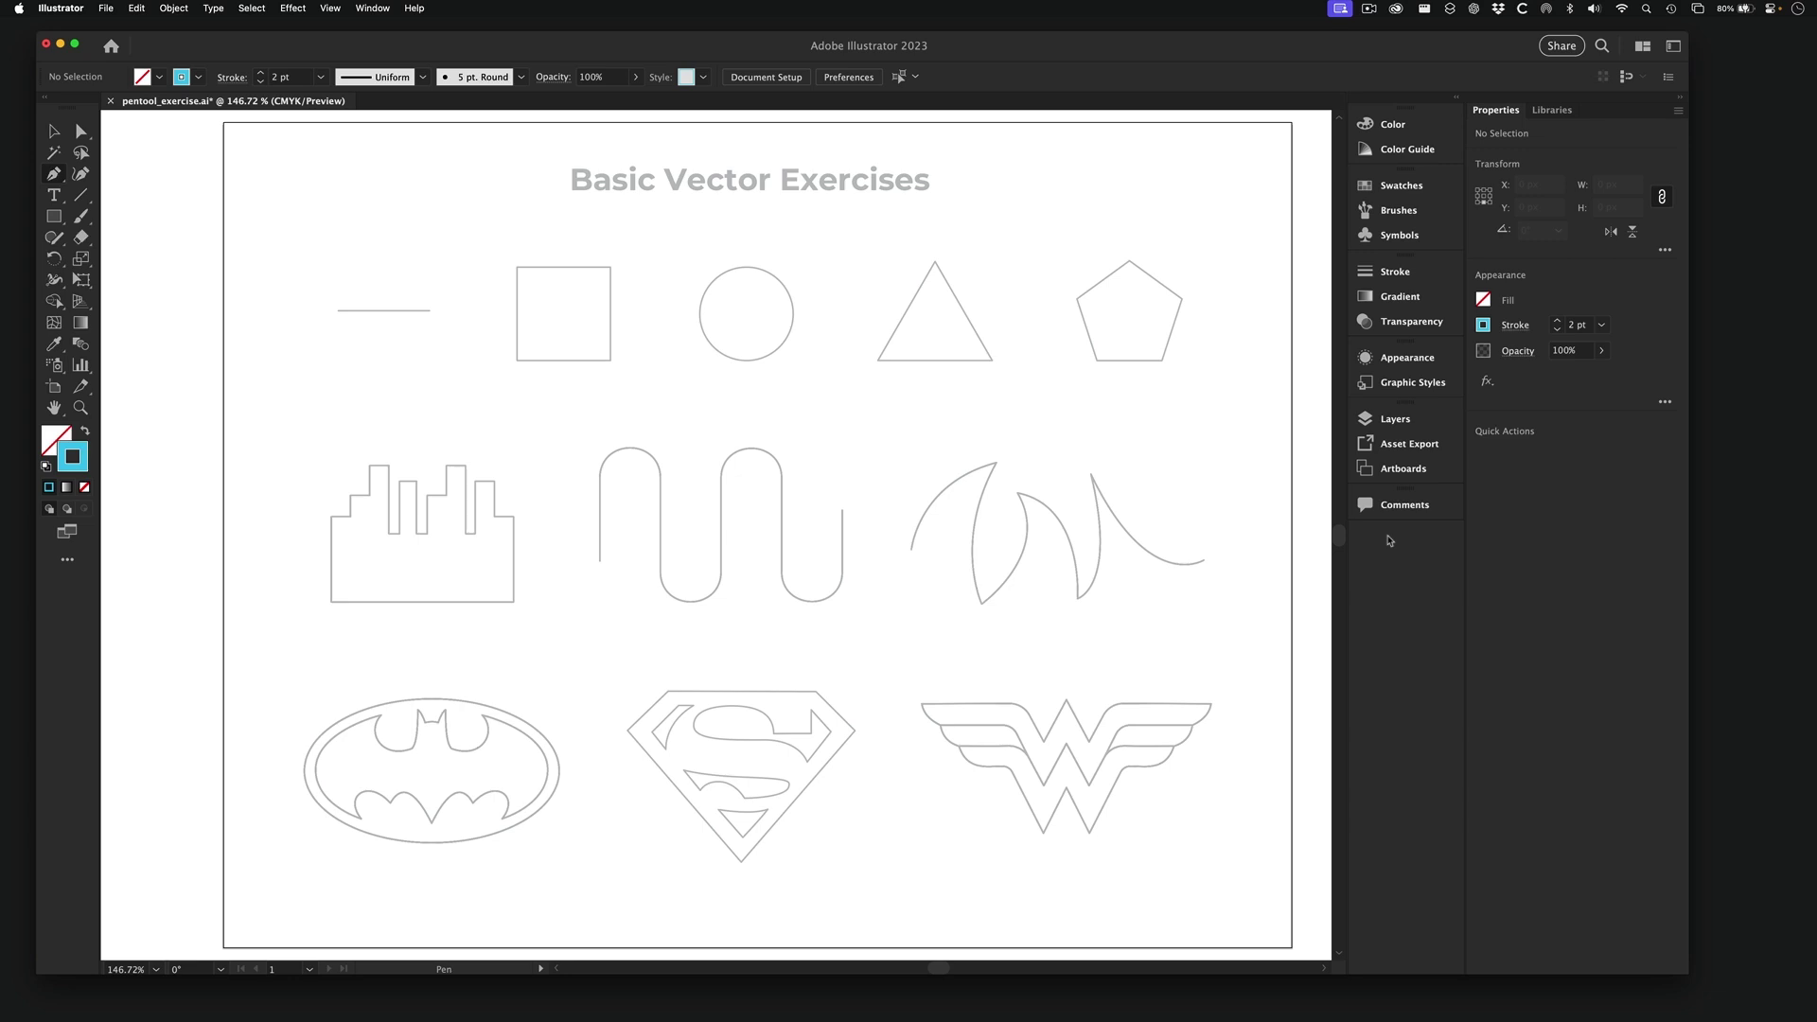
- Check the working and template layers, including which one is active and which one is locked
{"action": "left_click", "coordinate": [1395, 419]}
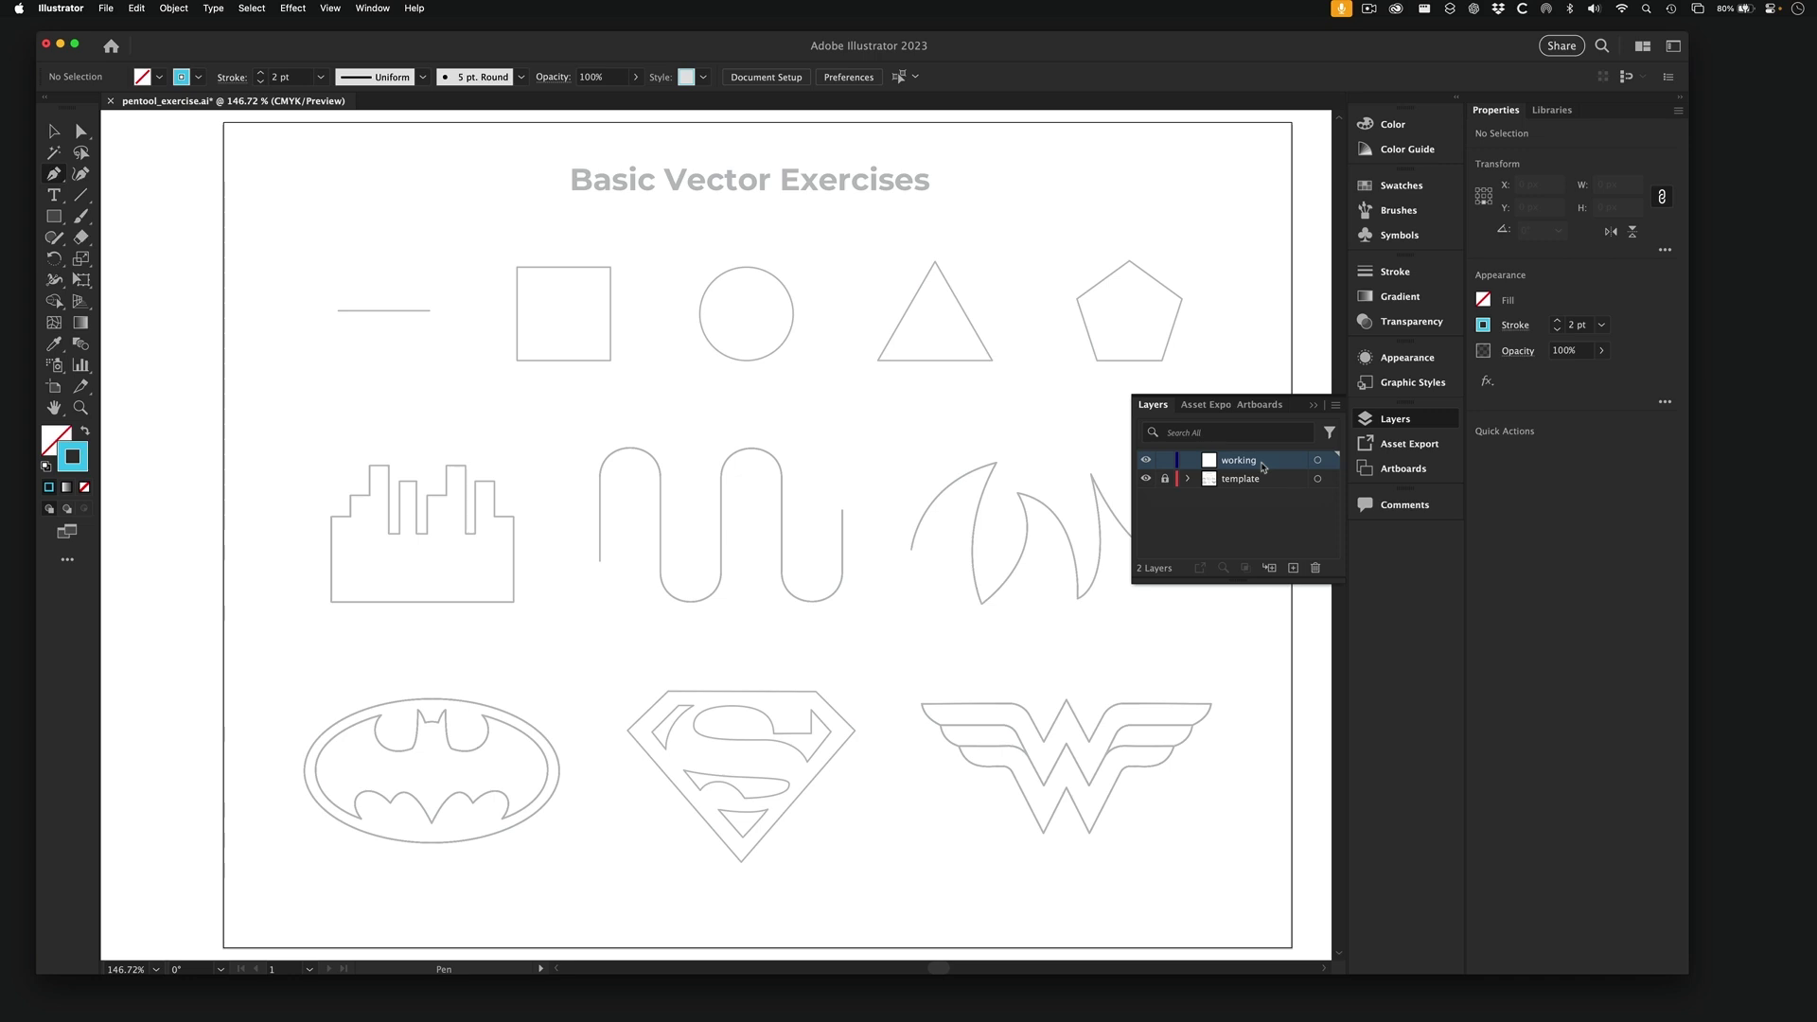
{"action": "left_click", "coordinate": [1441, 419]}
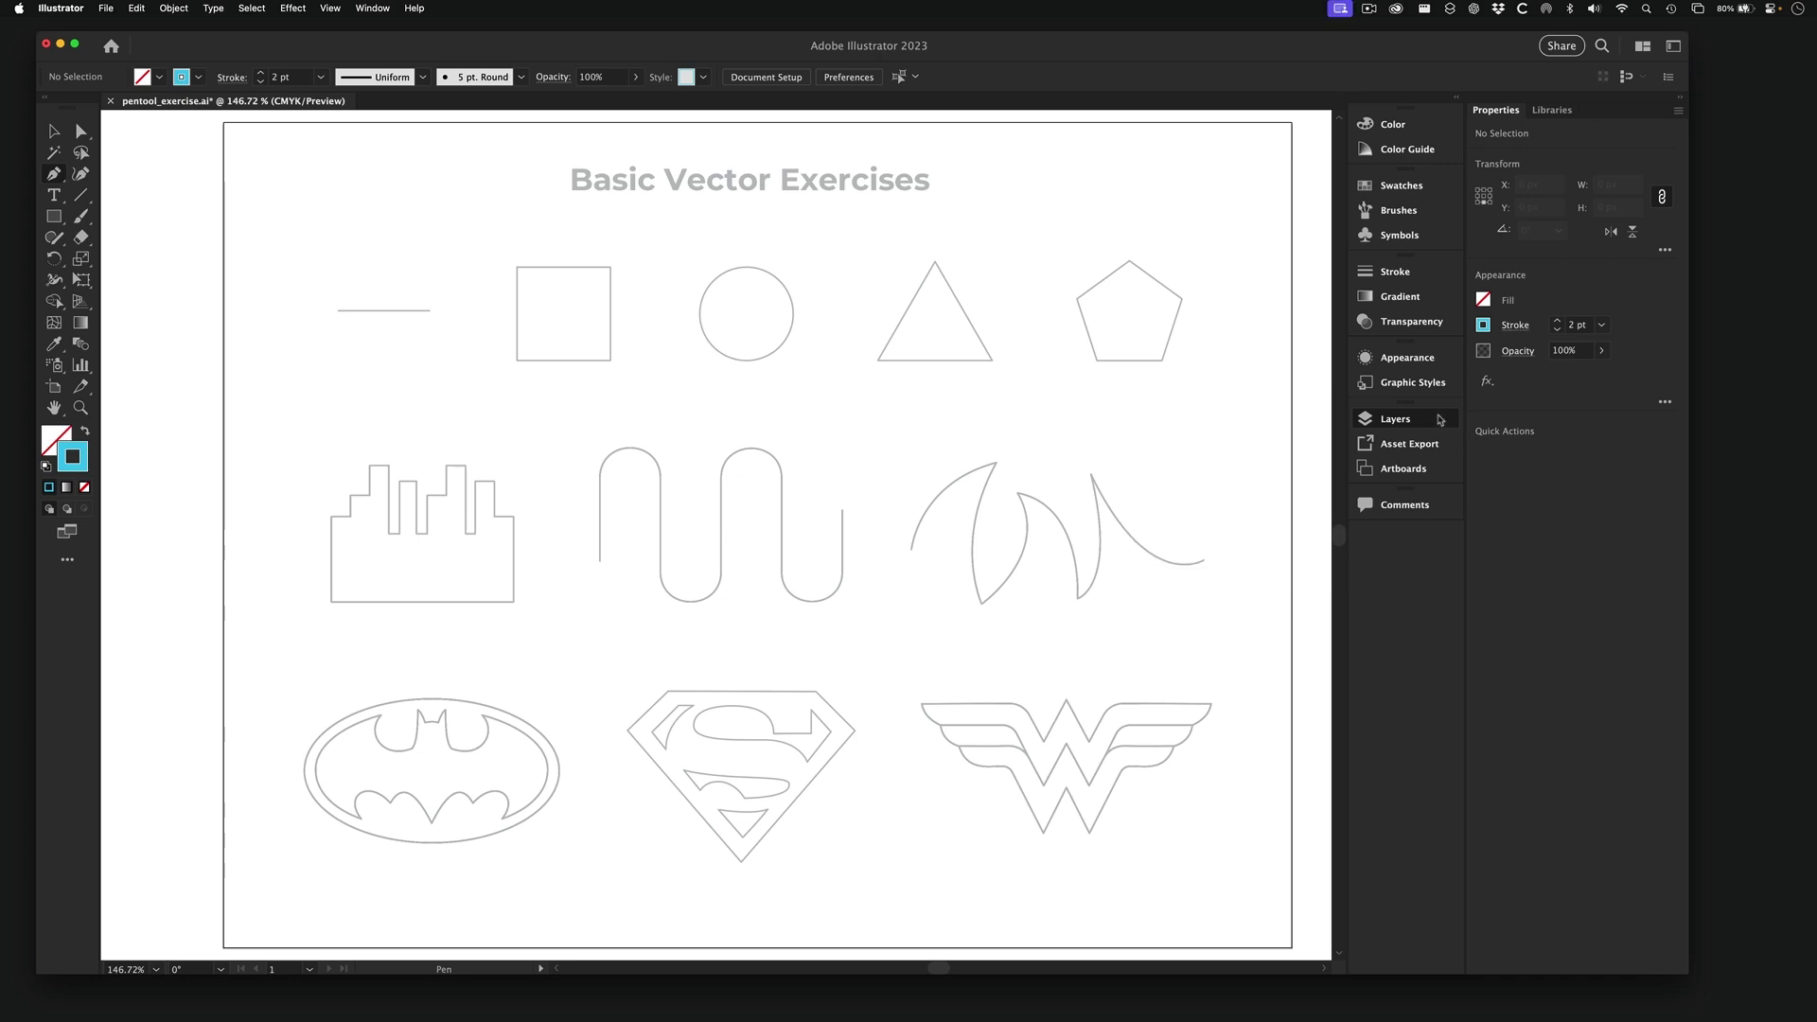
{"action": "left_click", "coordinate": [1424, 427]}
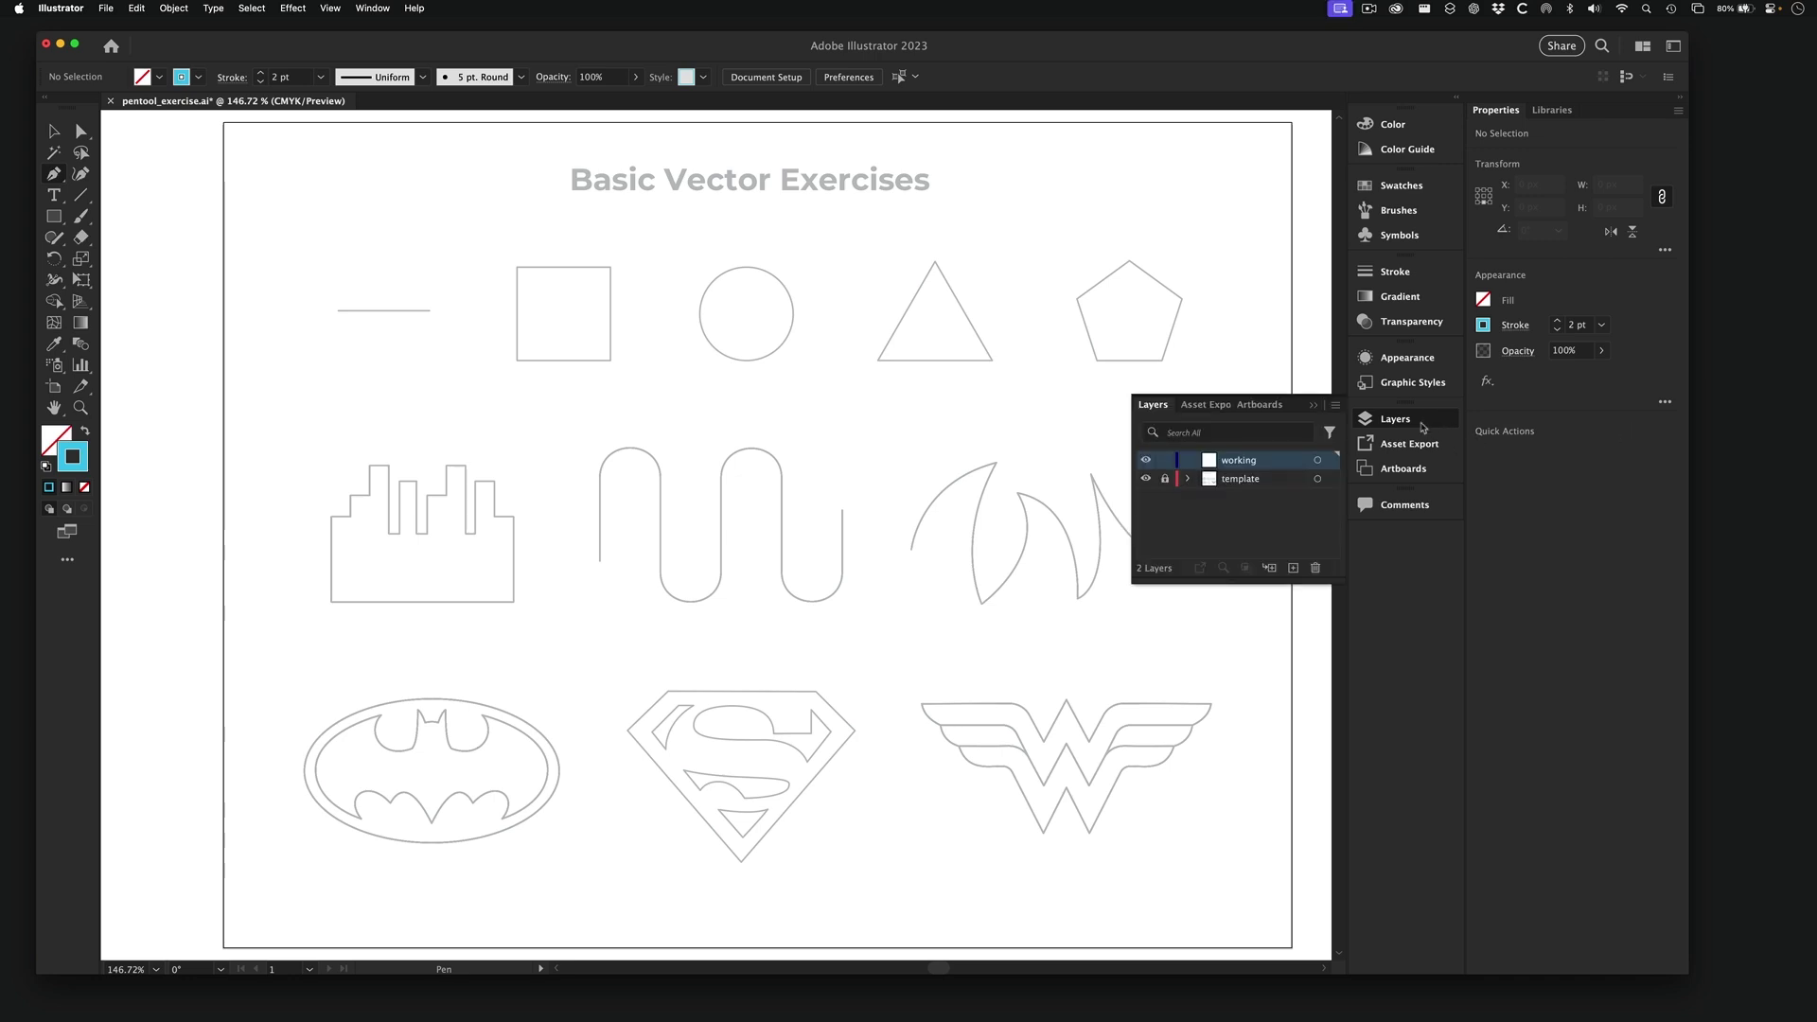
{"action": "left_click", "coordinate": [1202, 623], "text": "super"}
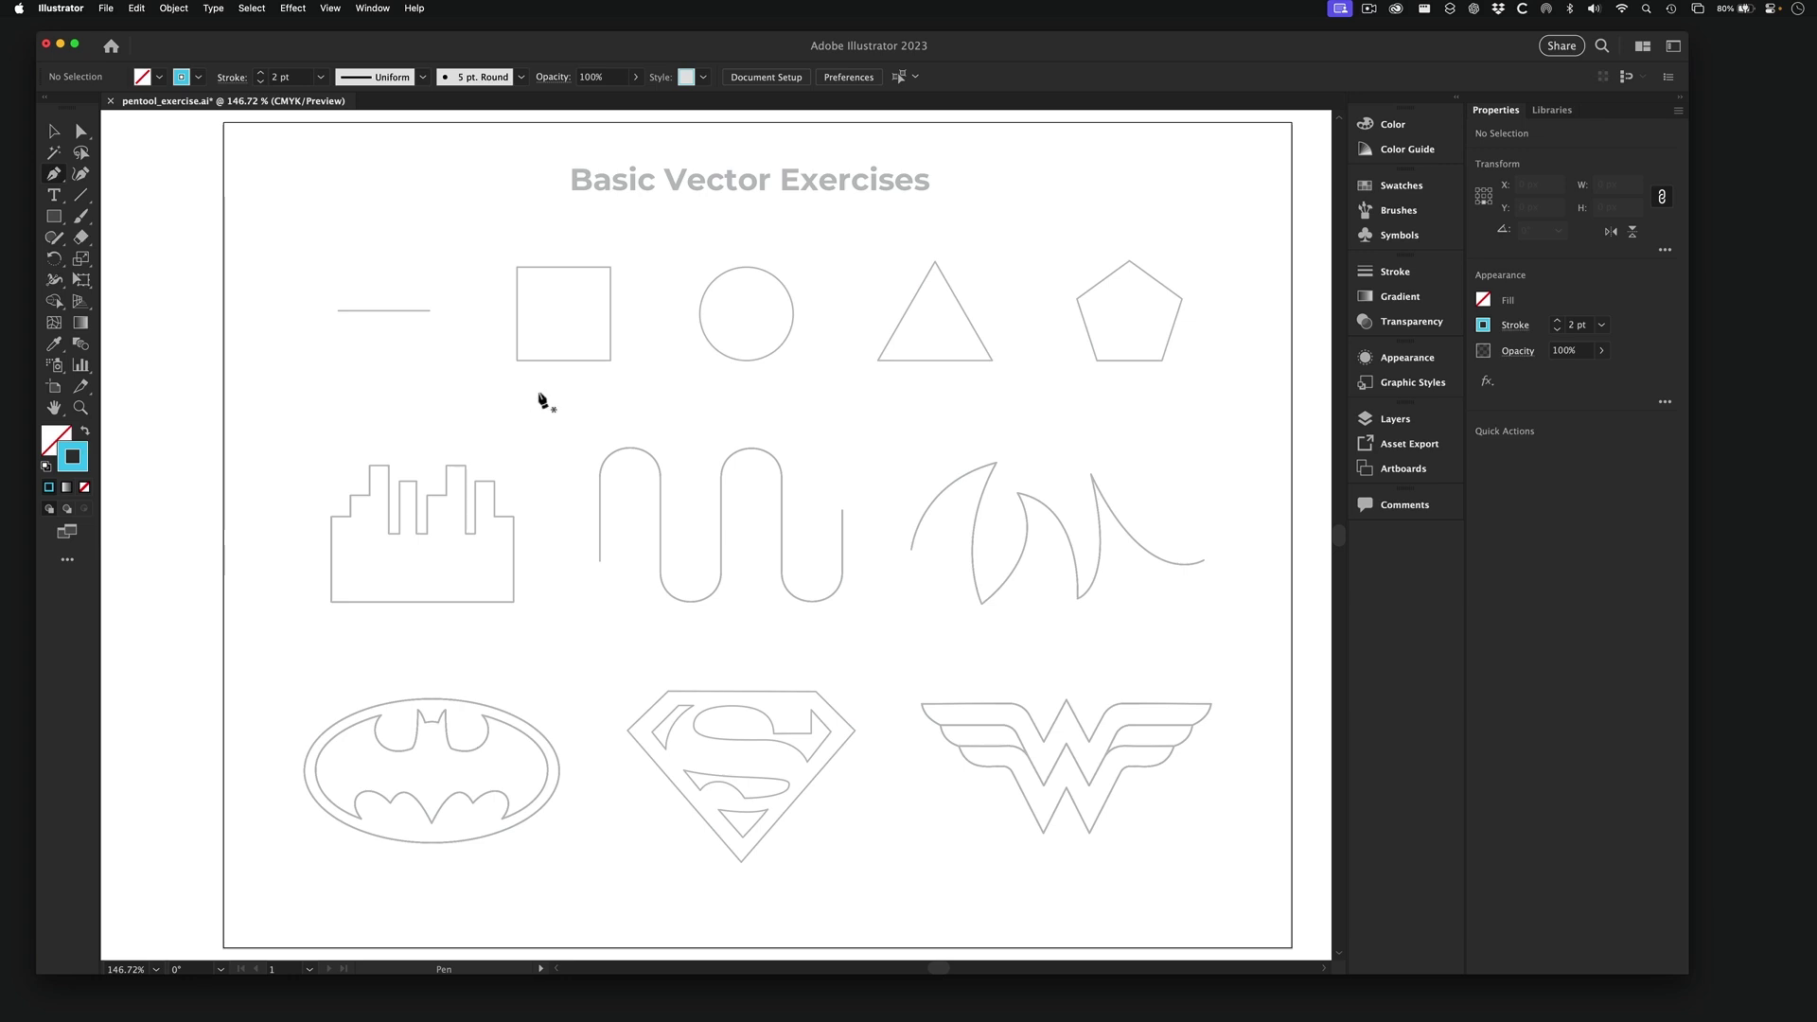
- Place a first Pen anchor point at the left end of the template's horizontal line
{"action": "left_click_drag", "start_coordinate": [363, 344], "coordinate": [698, 467]}
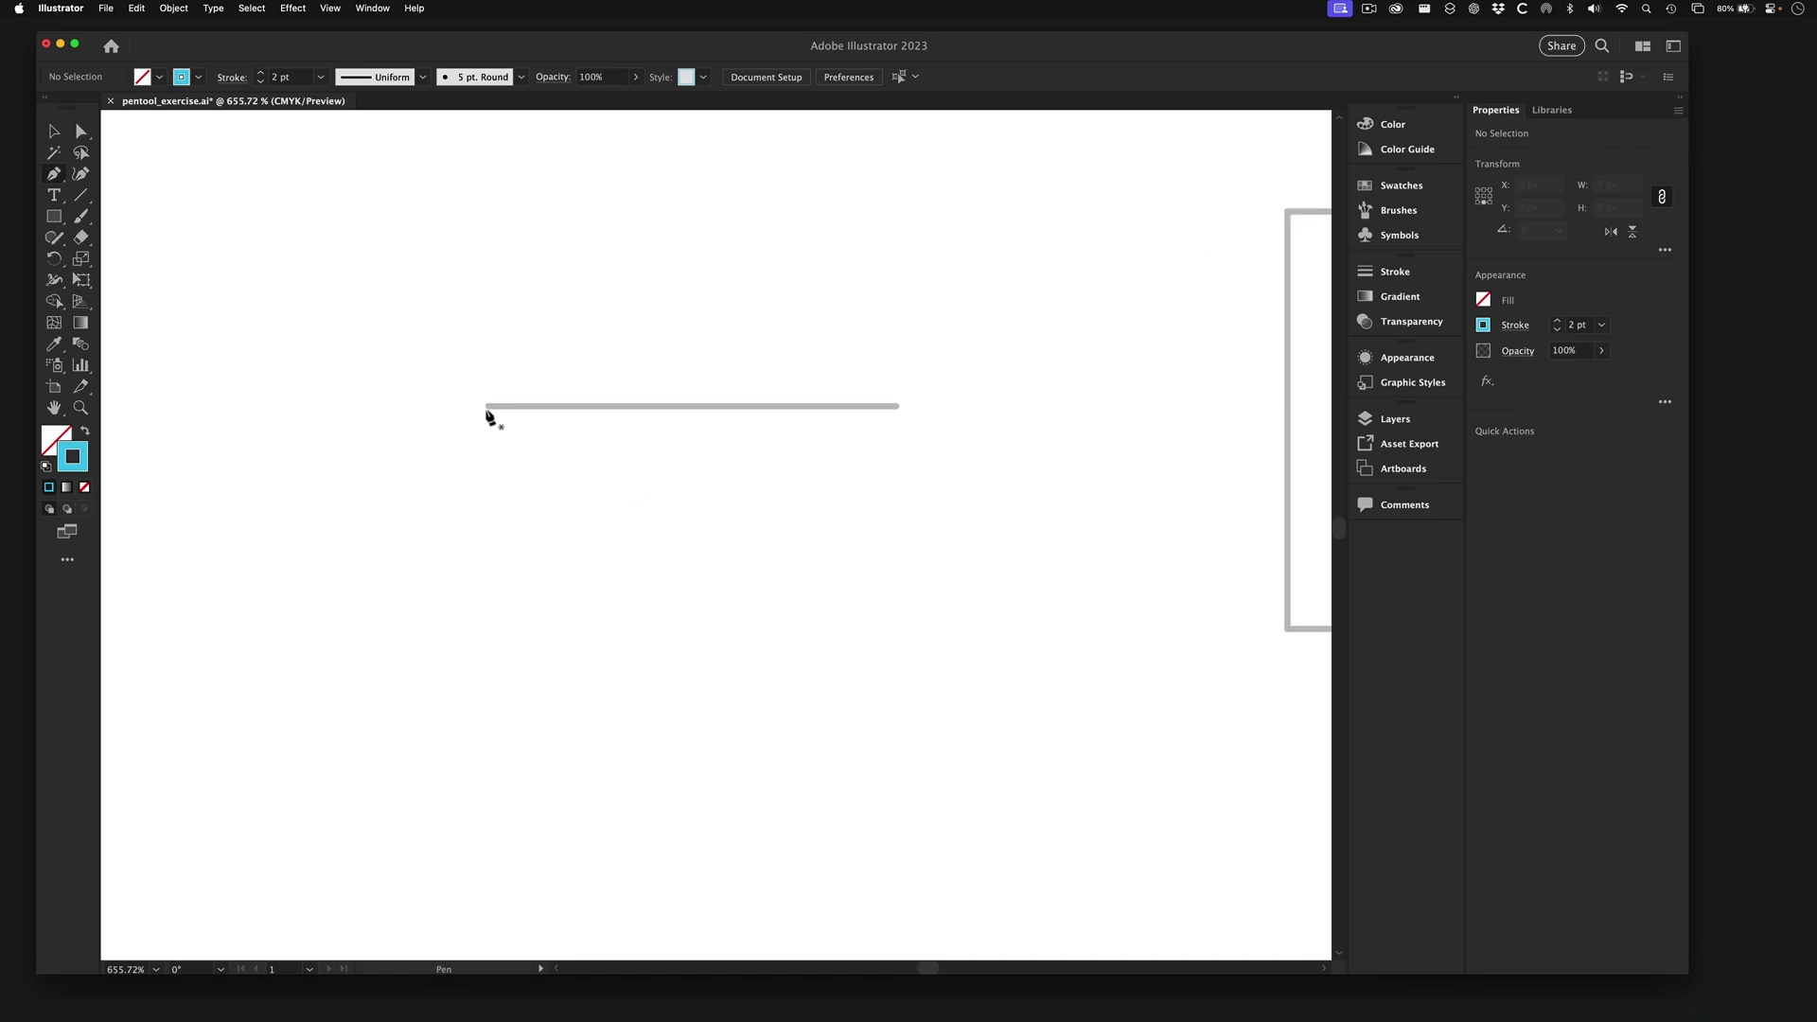
{"action": "mouse_move", "coordinate": [488, 412]}
{"action": "left_mouse_down"}
{"action": "mouse_move", "coordinate": [590, 429]}
{"action": "mouse_move", "coordinate": [499, 438]}
{"action": "left_mouse_up"}
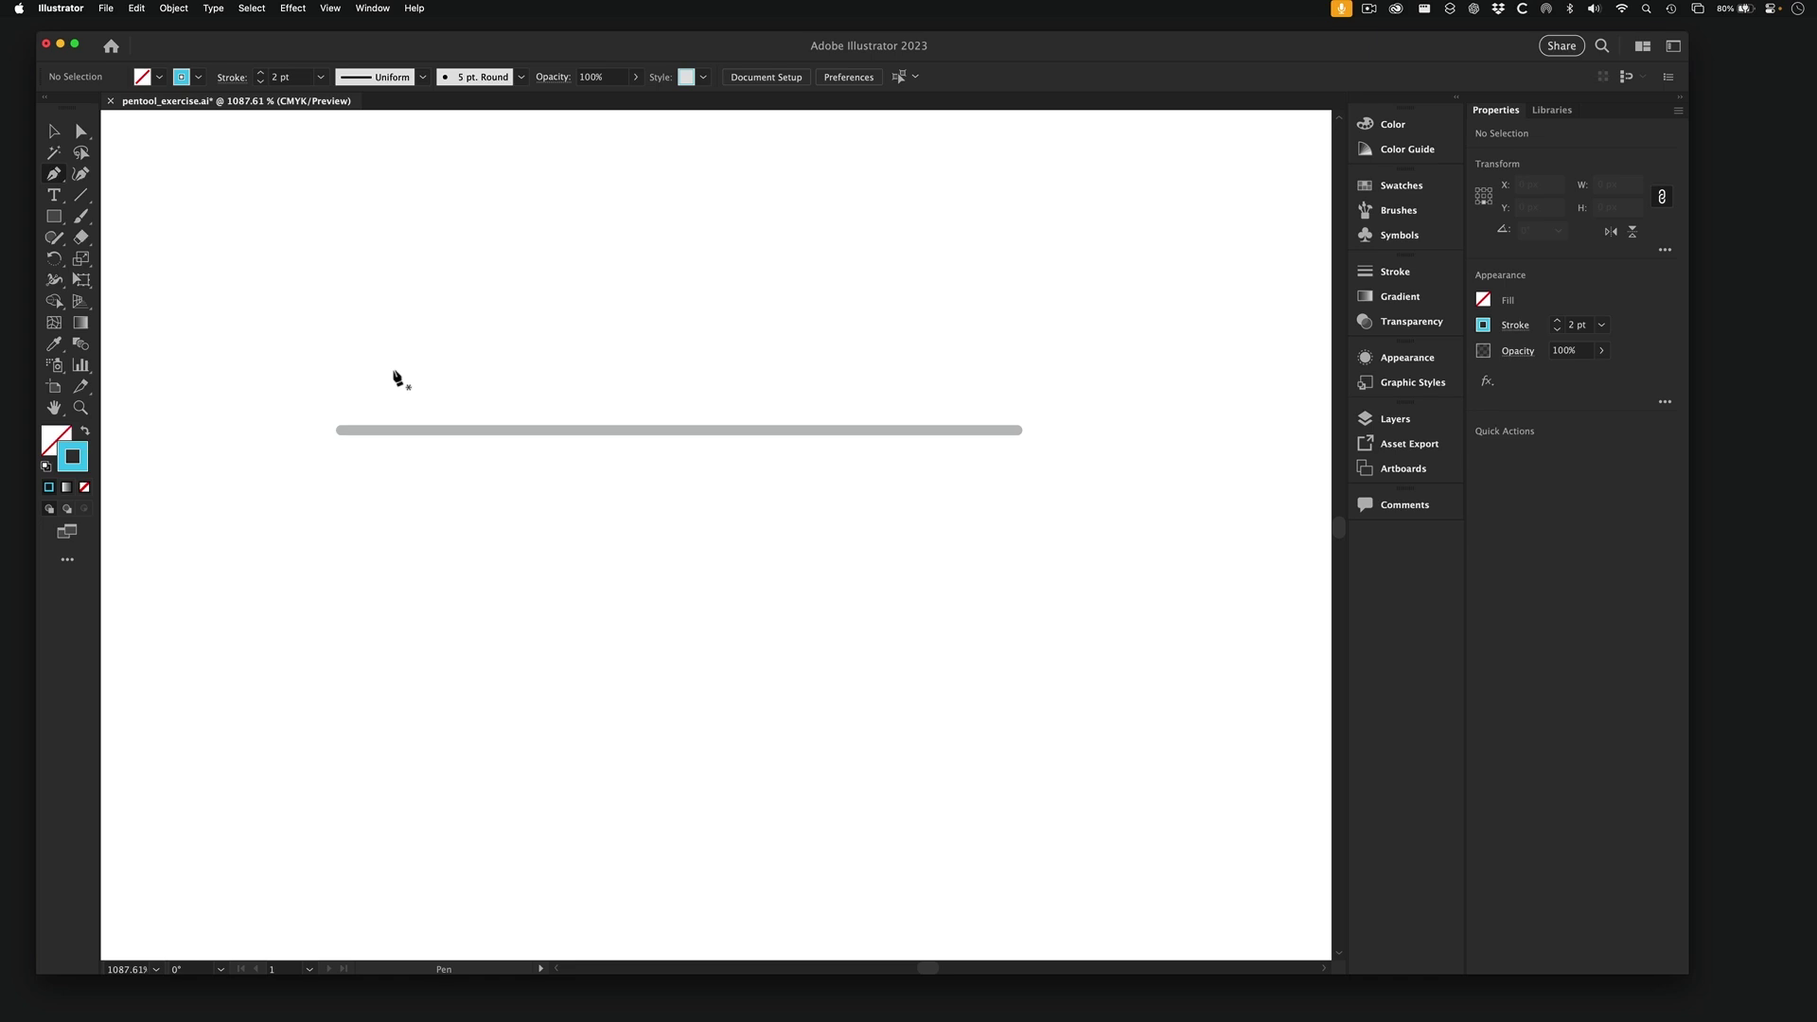
{"action": "left_click", "coordinate": [339, 430]}
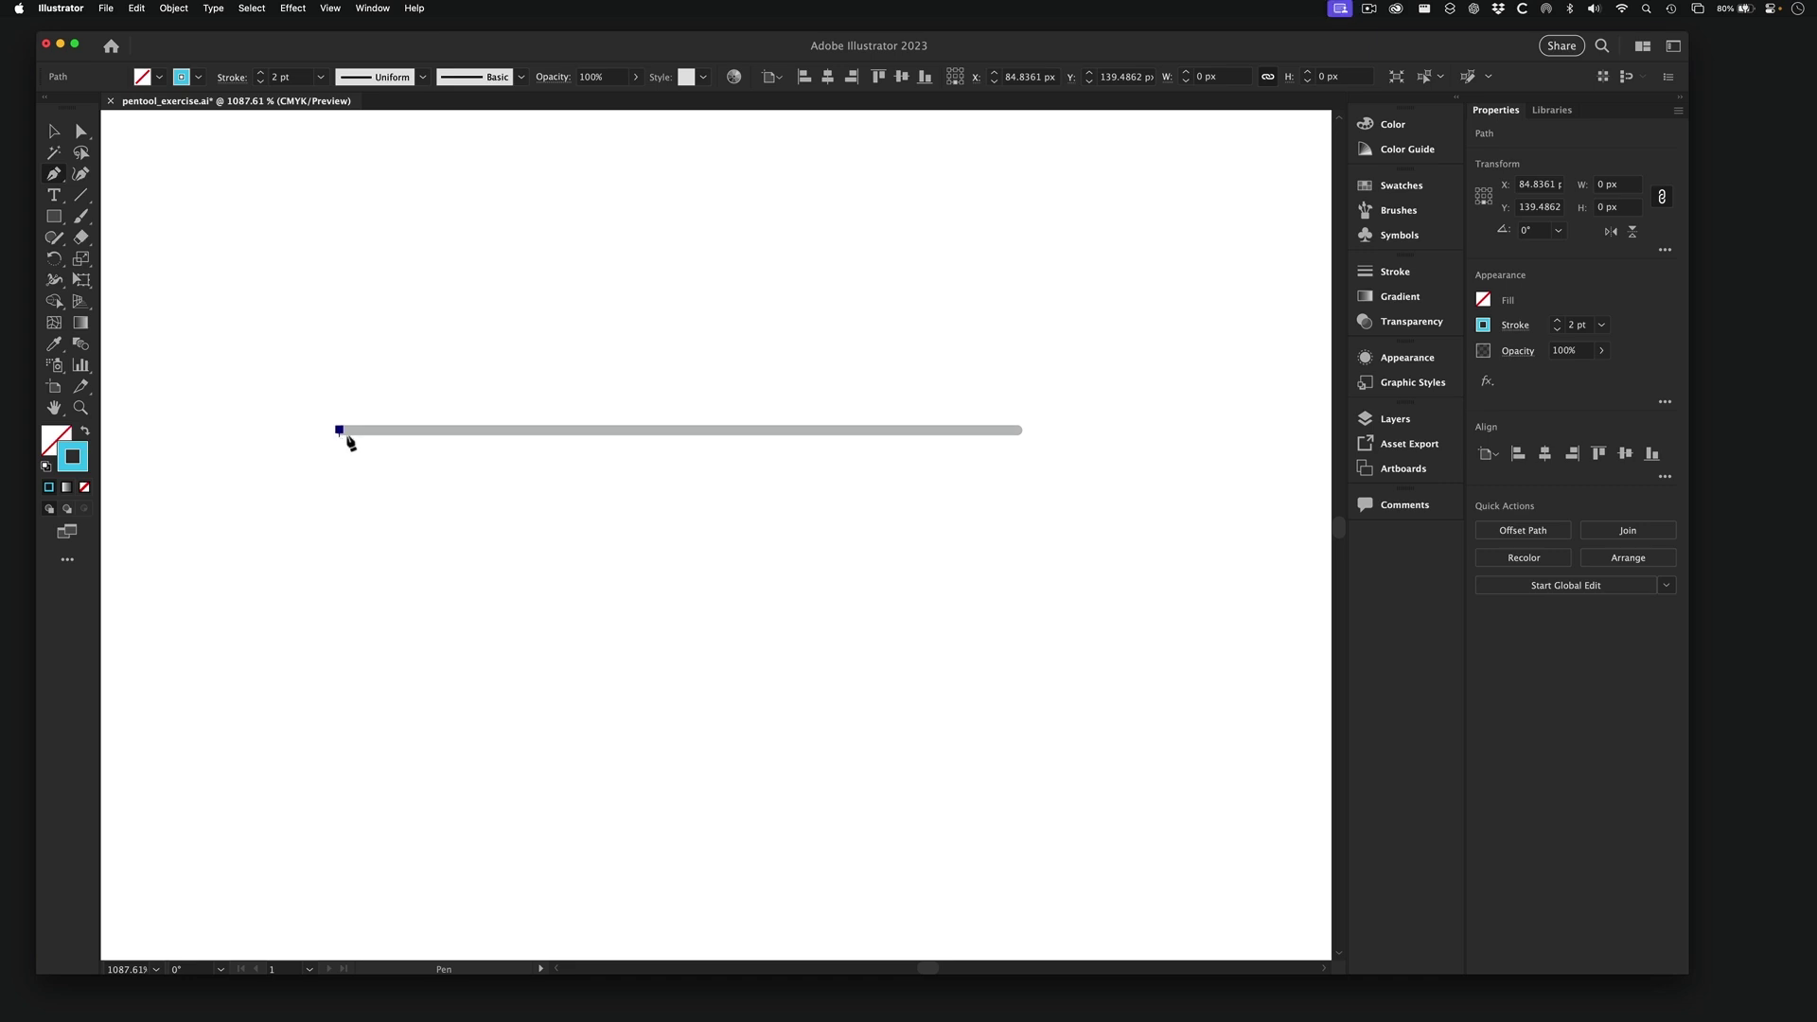
- Set the working layer's color to Dark Blue in its layer options
{"action": "left_click", "coordinate": [1386, 420]}
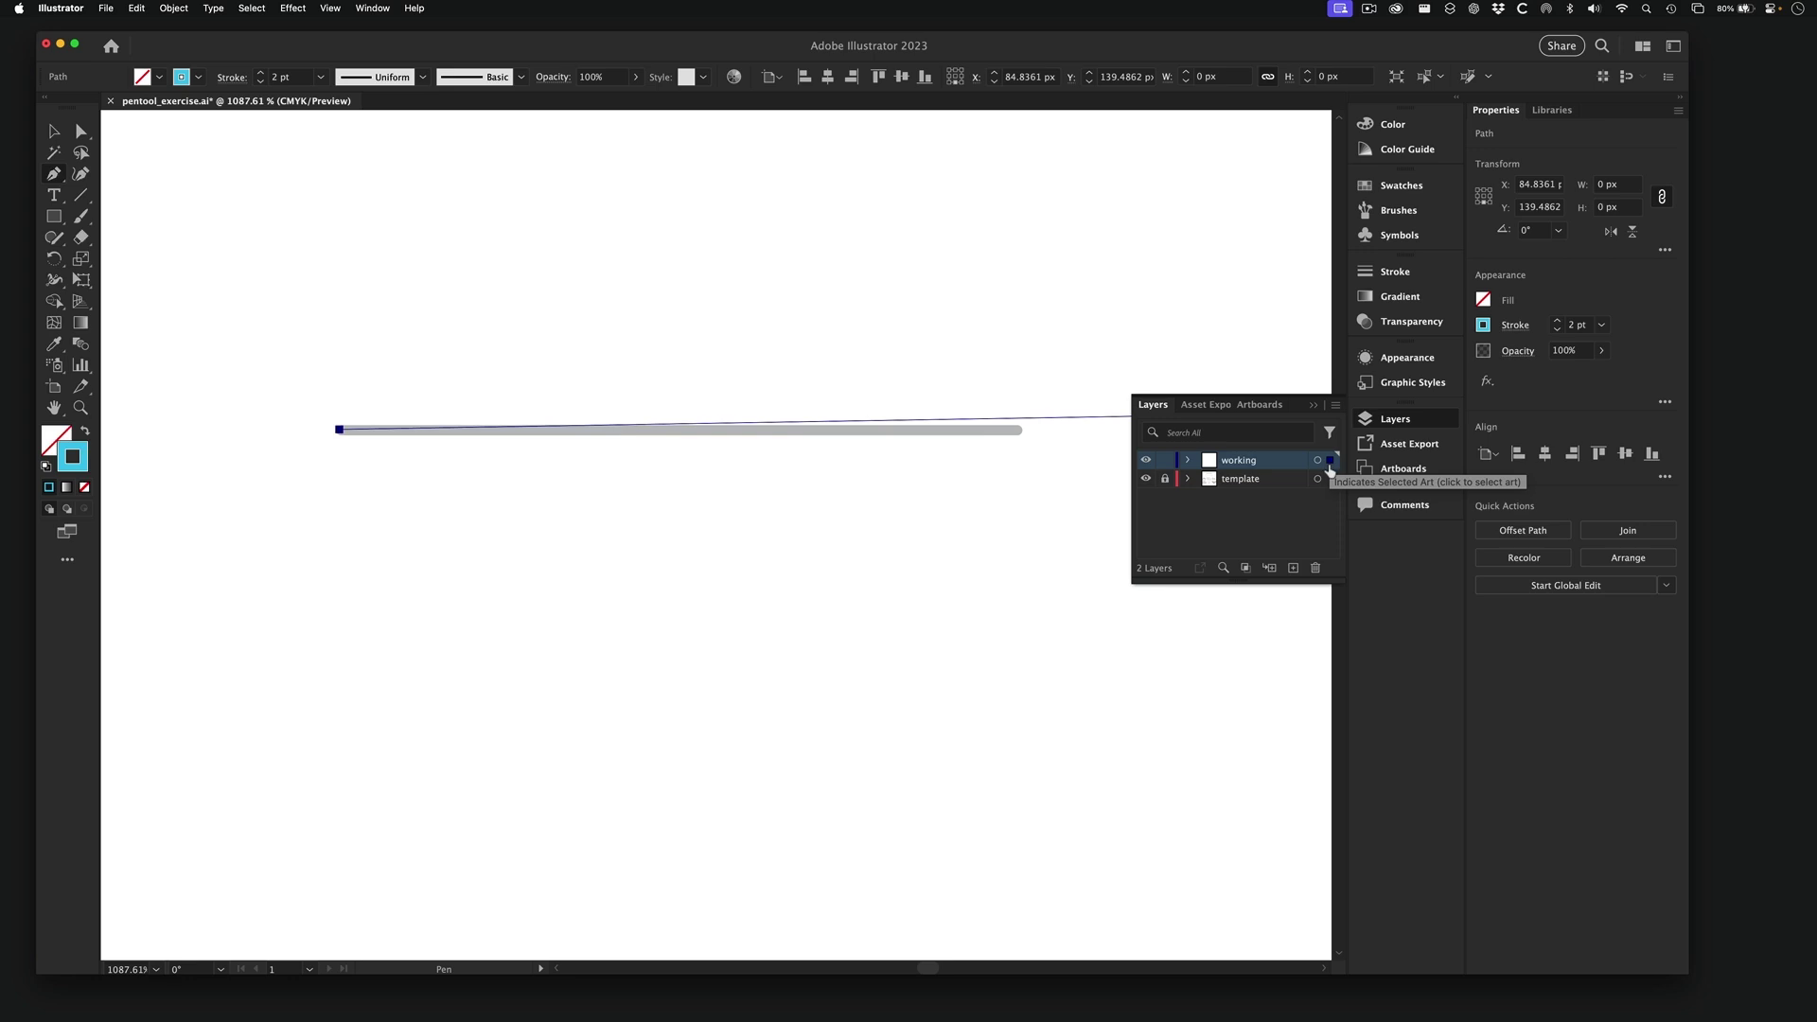
{"action": "double_click", "coordinate": [1297, 463]}
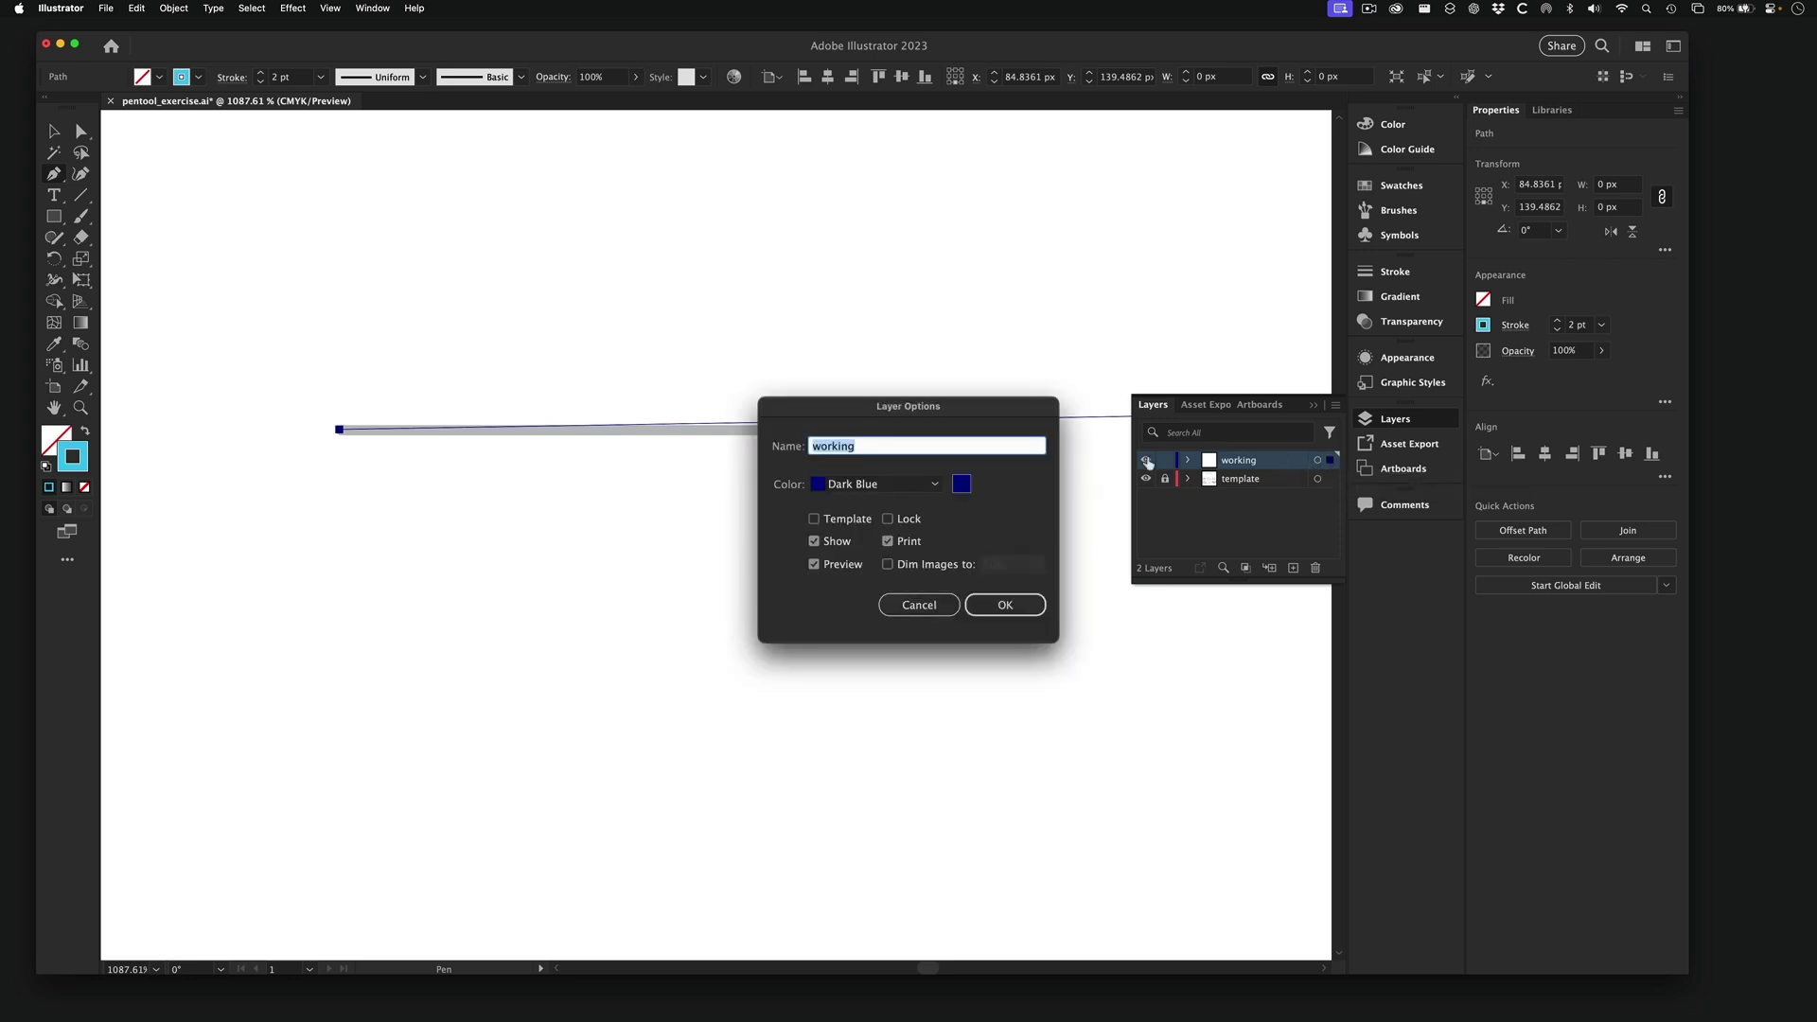
{"action": "left_click", "coordinate": [859, 484]}
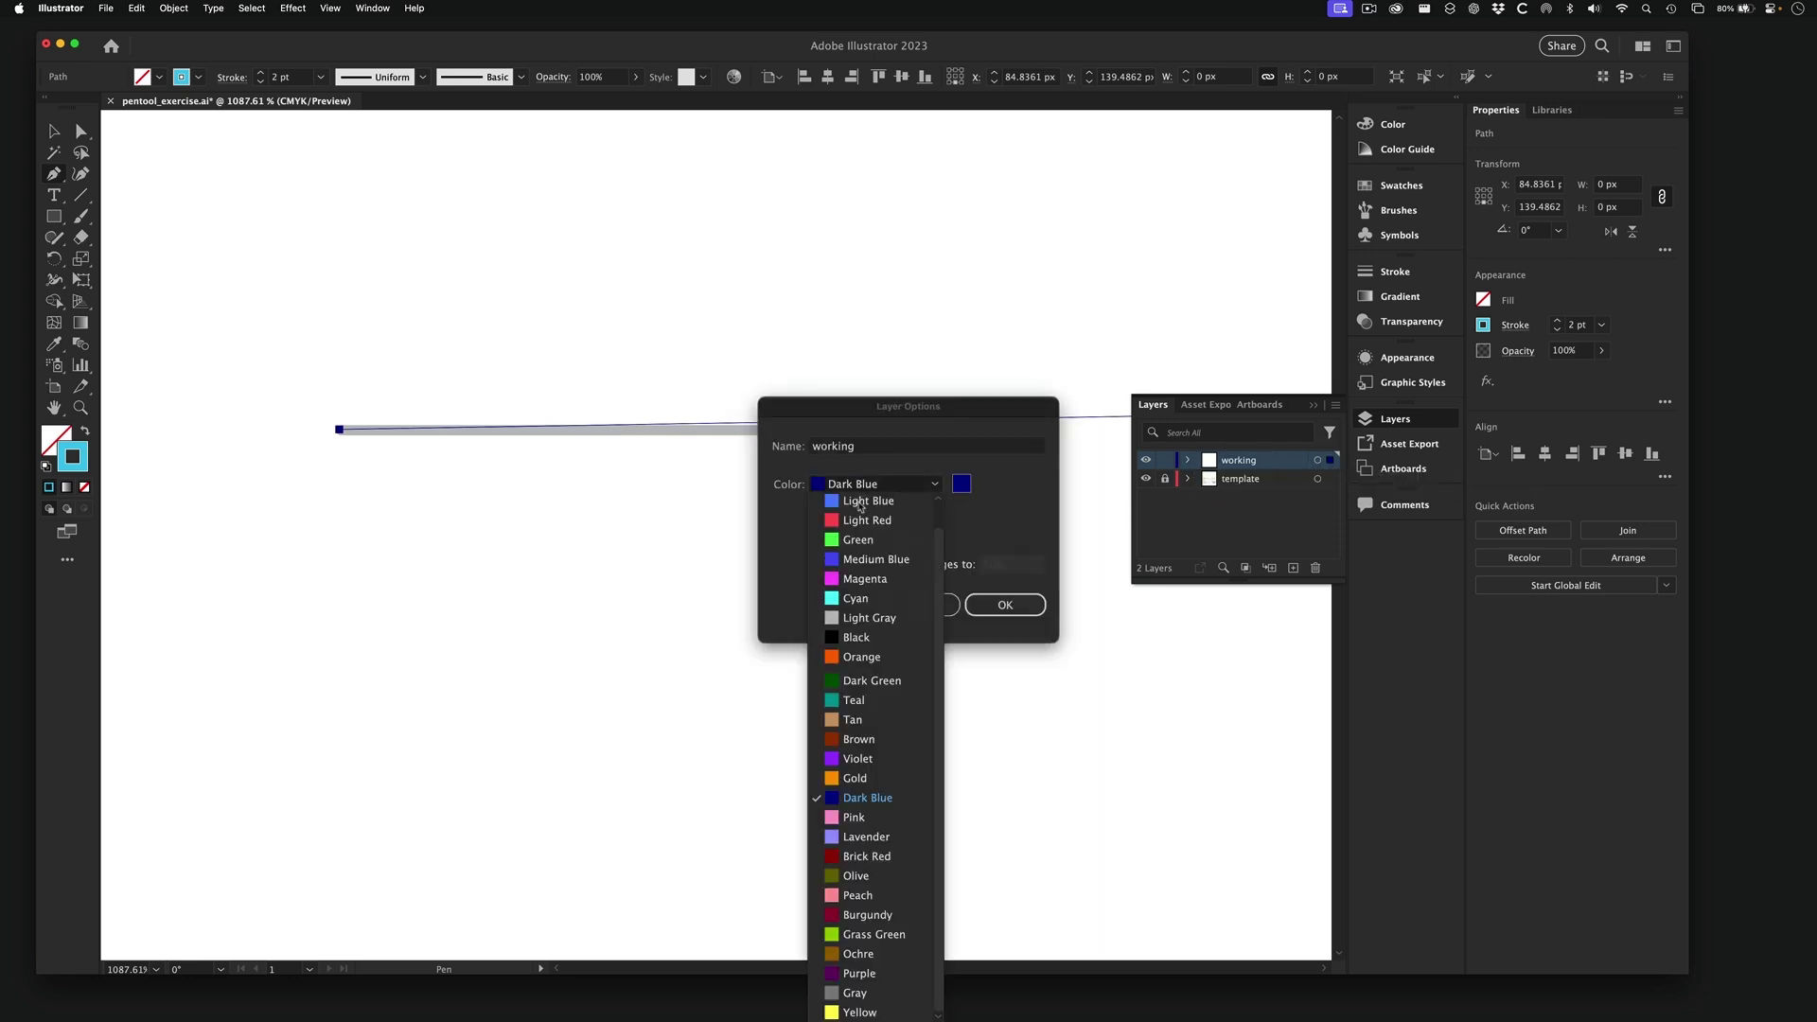
{"action": "left_click", "coordinate": [872, 800]}
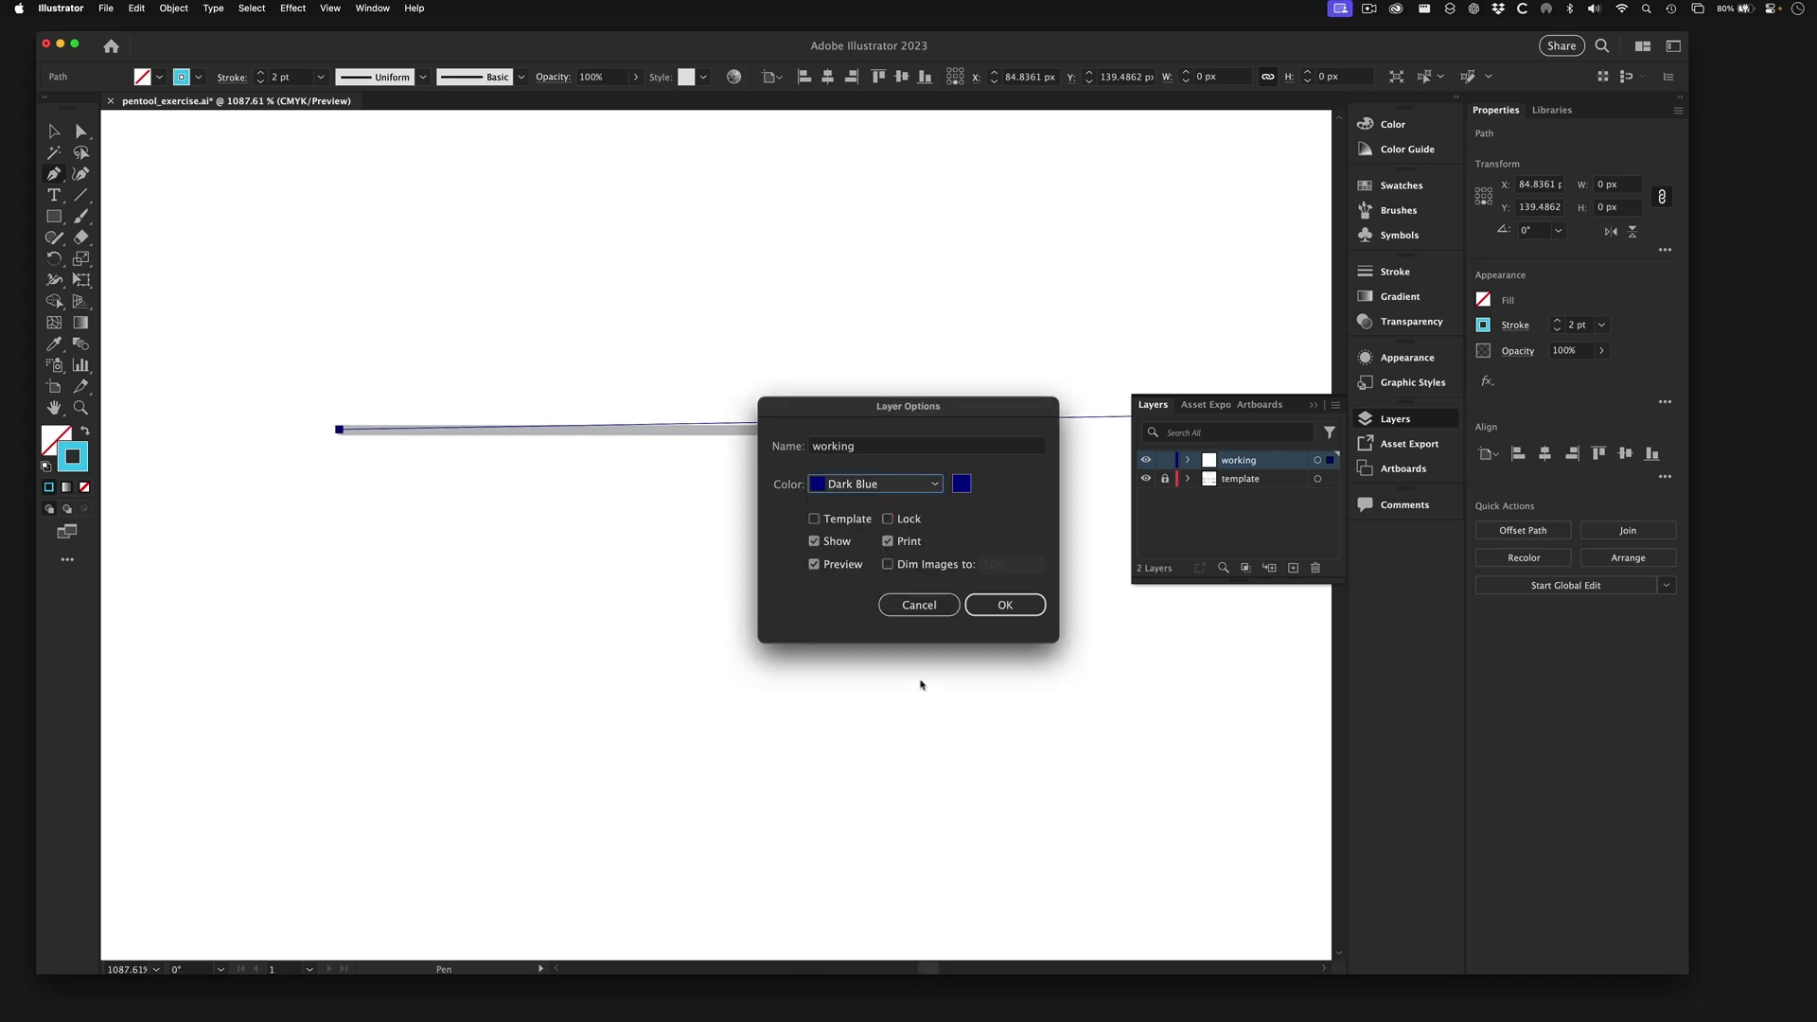
{"action": "left_click", "coordinate": [1005, 605]}
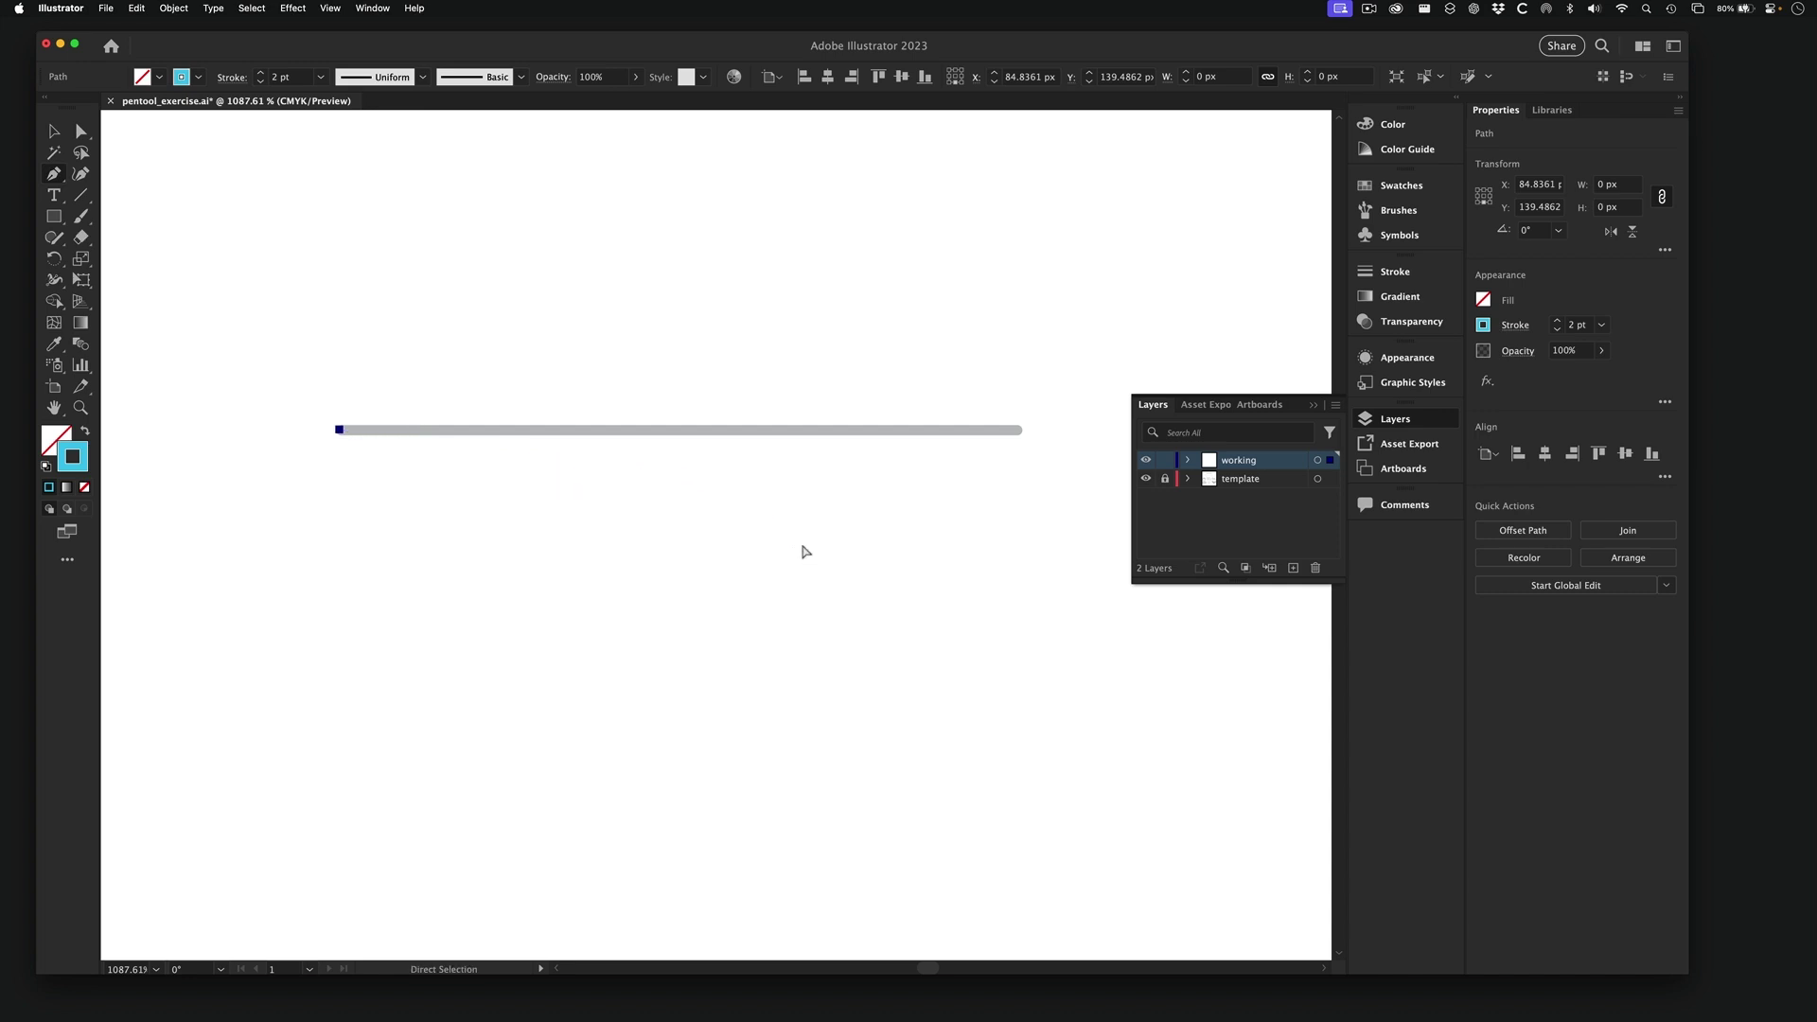
- Discard the stray starting point and trace the template's horizontal line with a two-point Pen path, ending it as an open path
{"action": "left_click", "coordinate": [803, 547], "text": "super"}
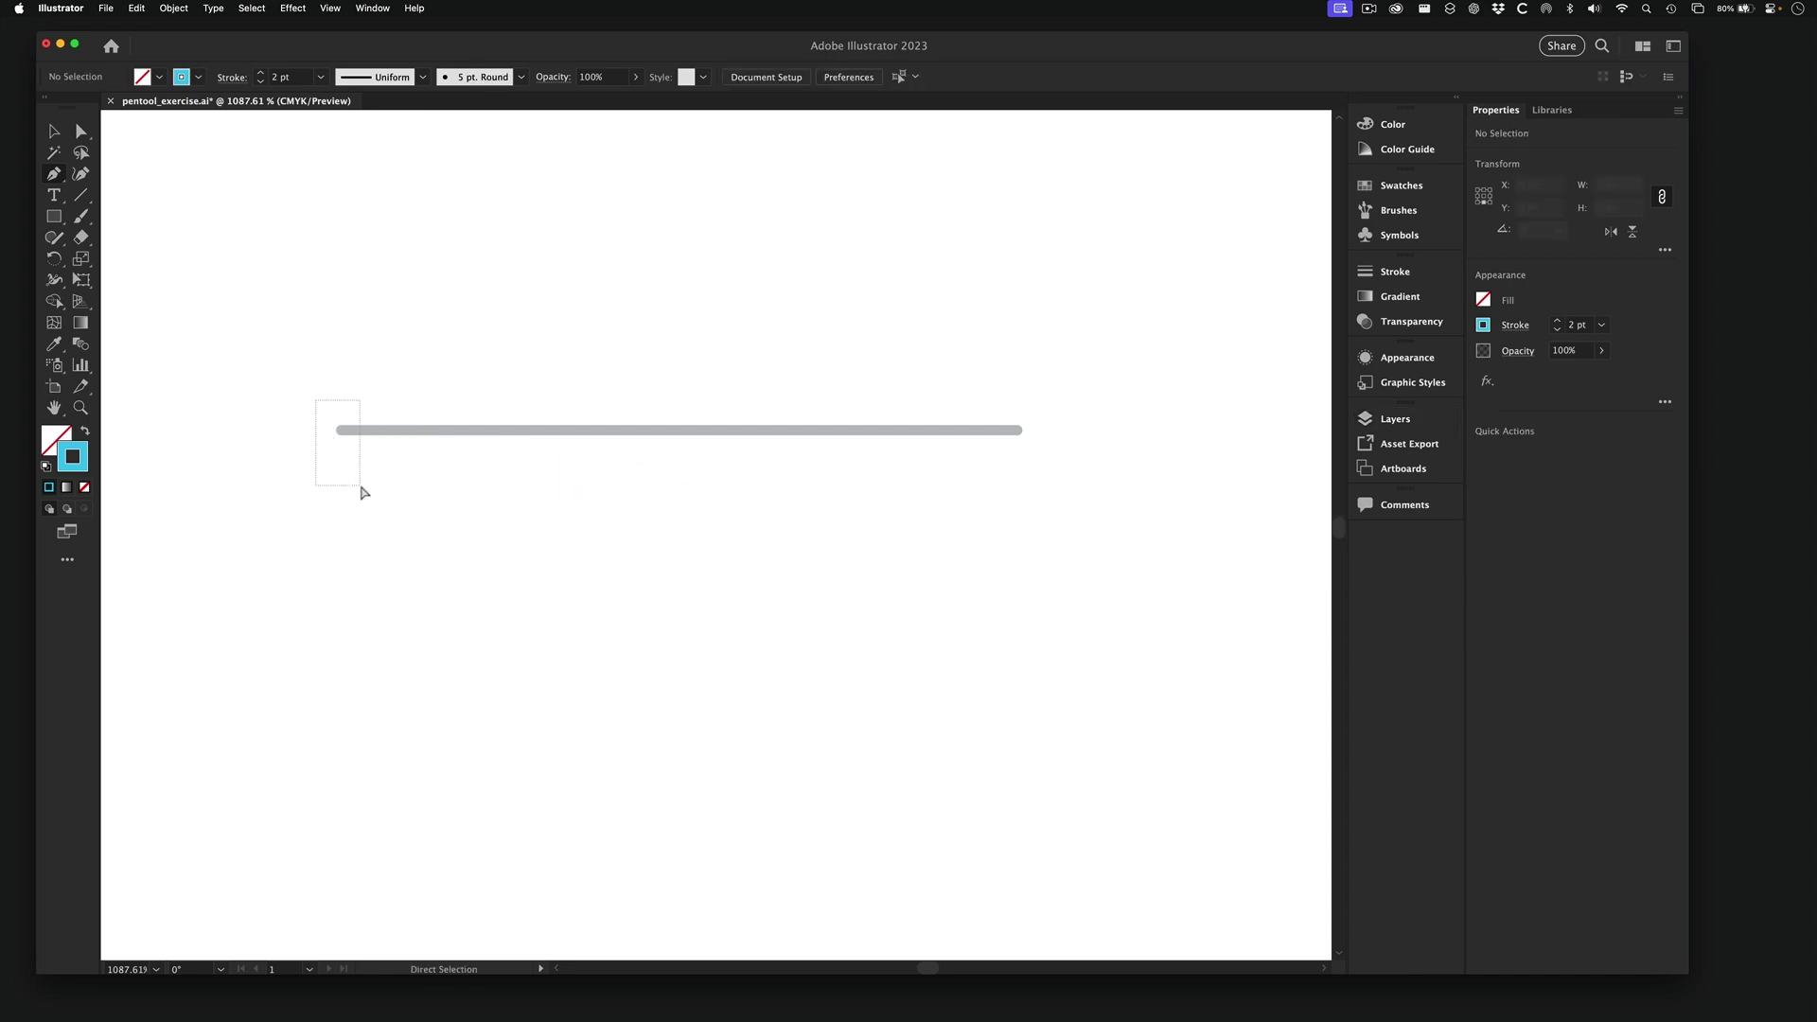
{"action": "left_click", "coordinate": [339, 430]}
{"action": "left_click", "coordinate": [339, 430]}
{"action": "left_click", "coordinate": [338, 429]}
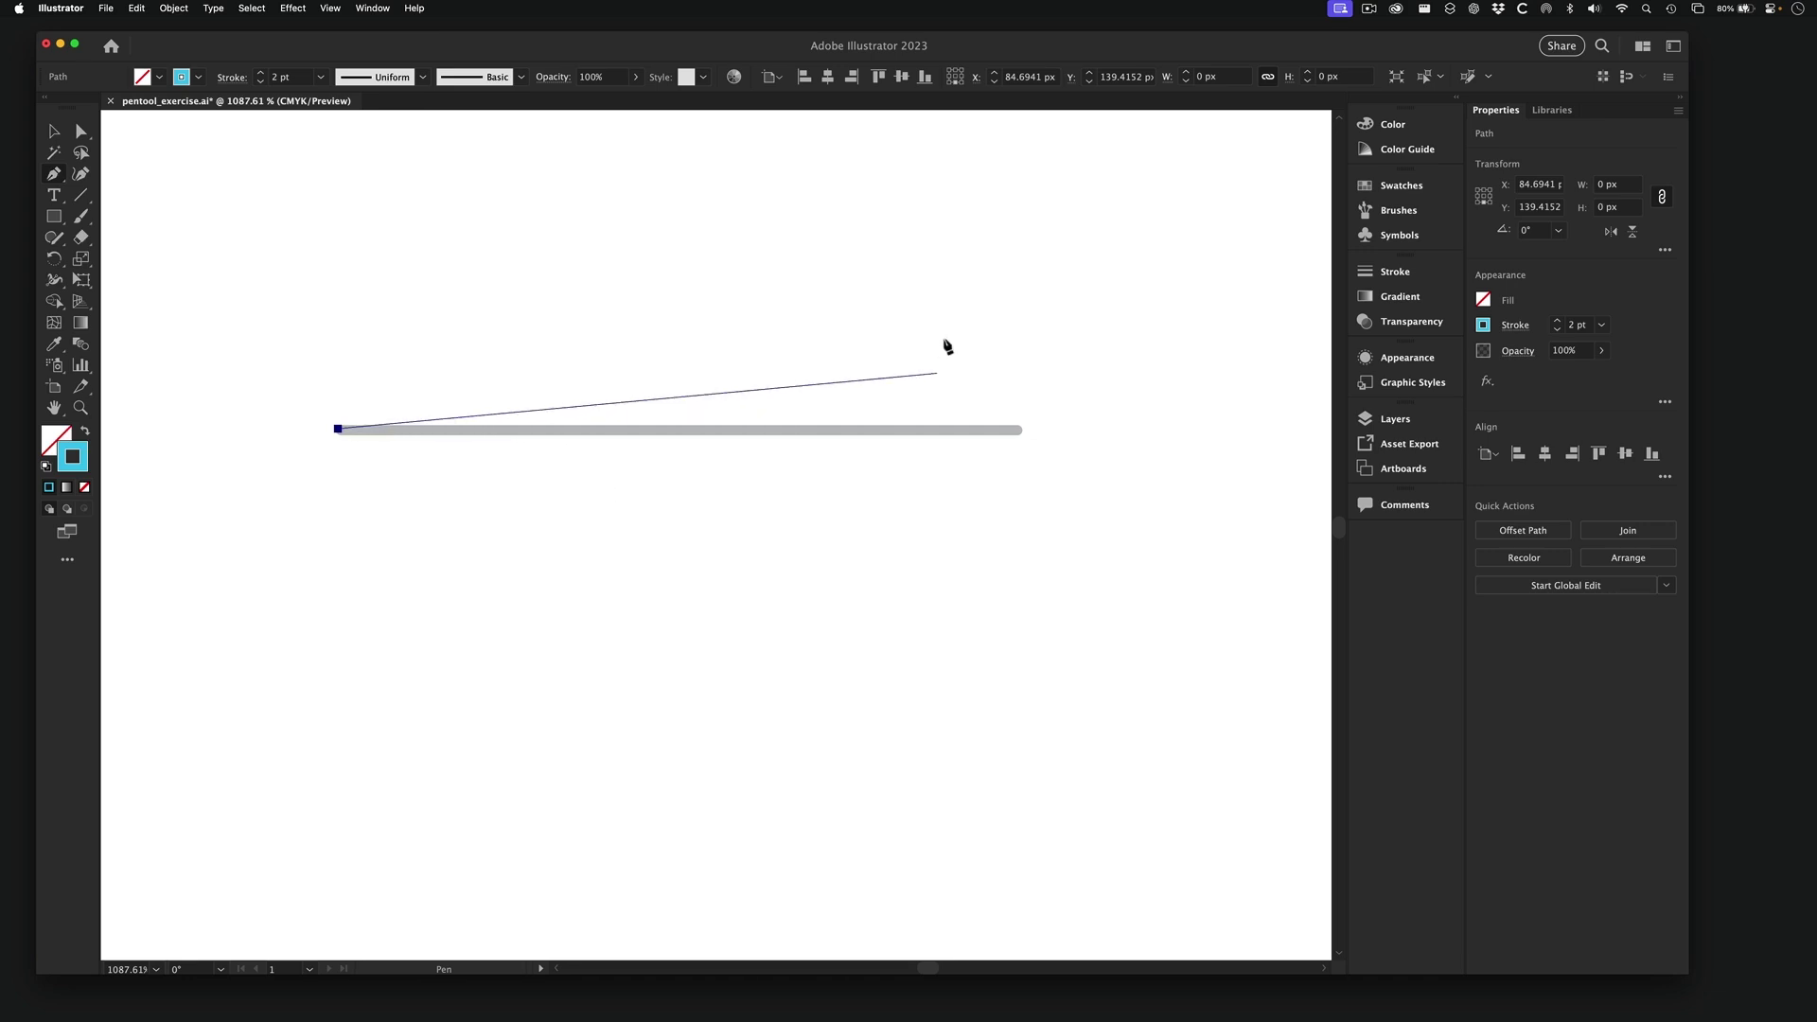
{"action": "left_click", "coordinate": [1018, 433]}
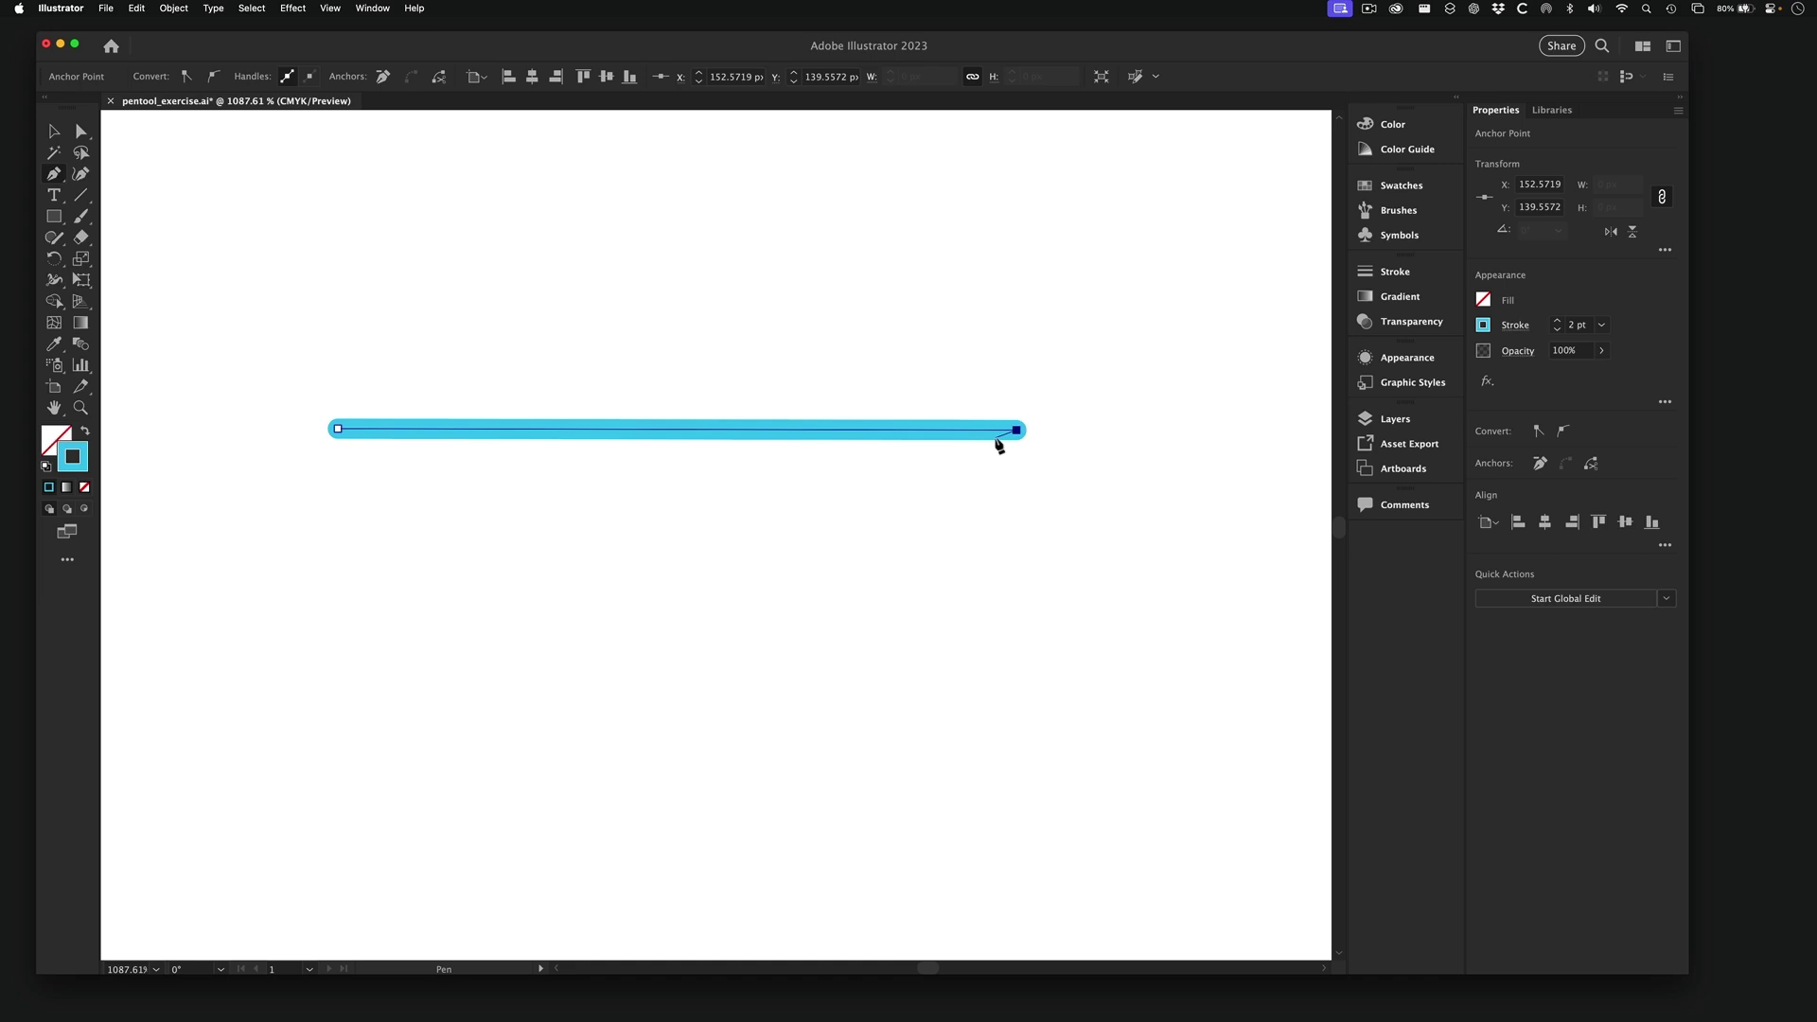
{"action": "key", "text": "Escape"}
{"action": "key", "text": "a"}
{"action": "left_click", "coordinate": [312, 325]}
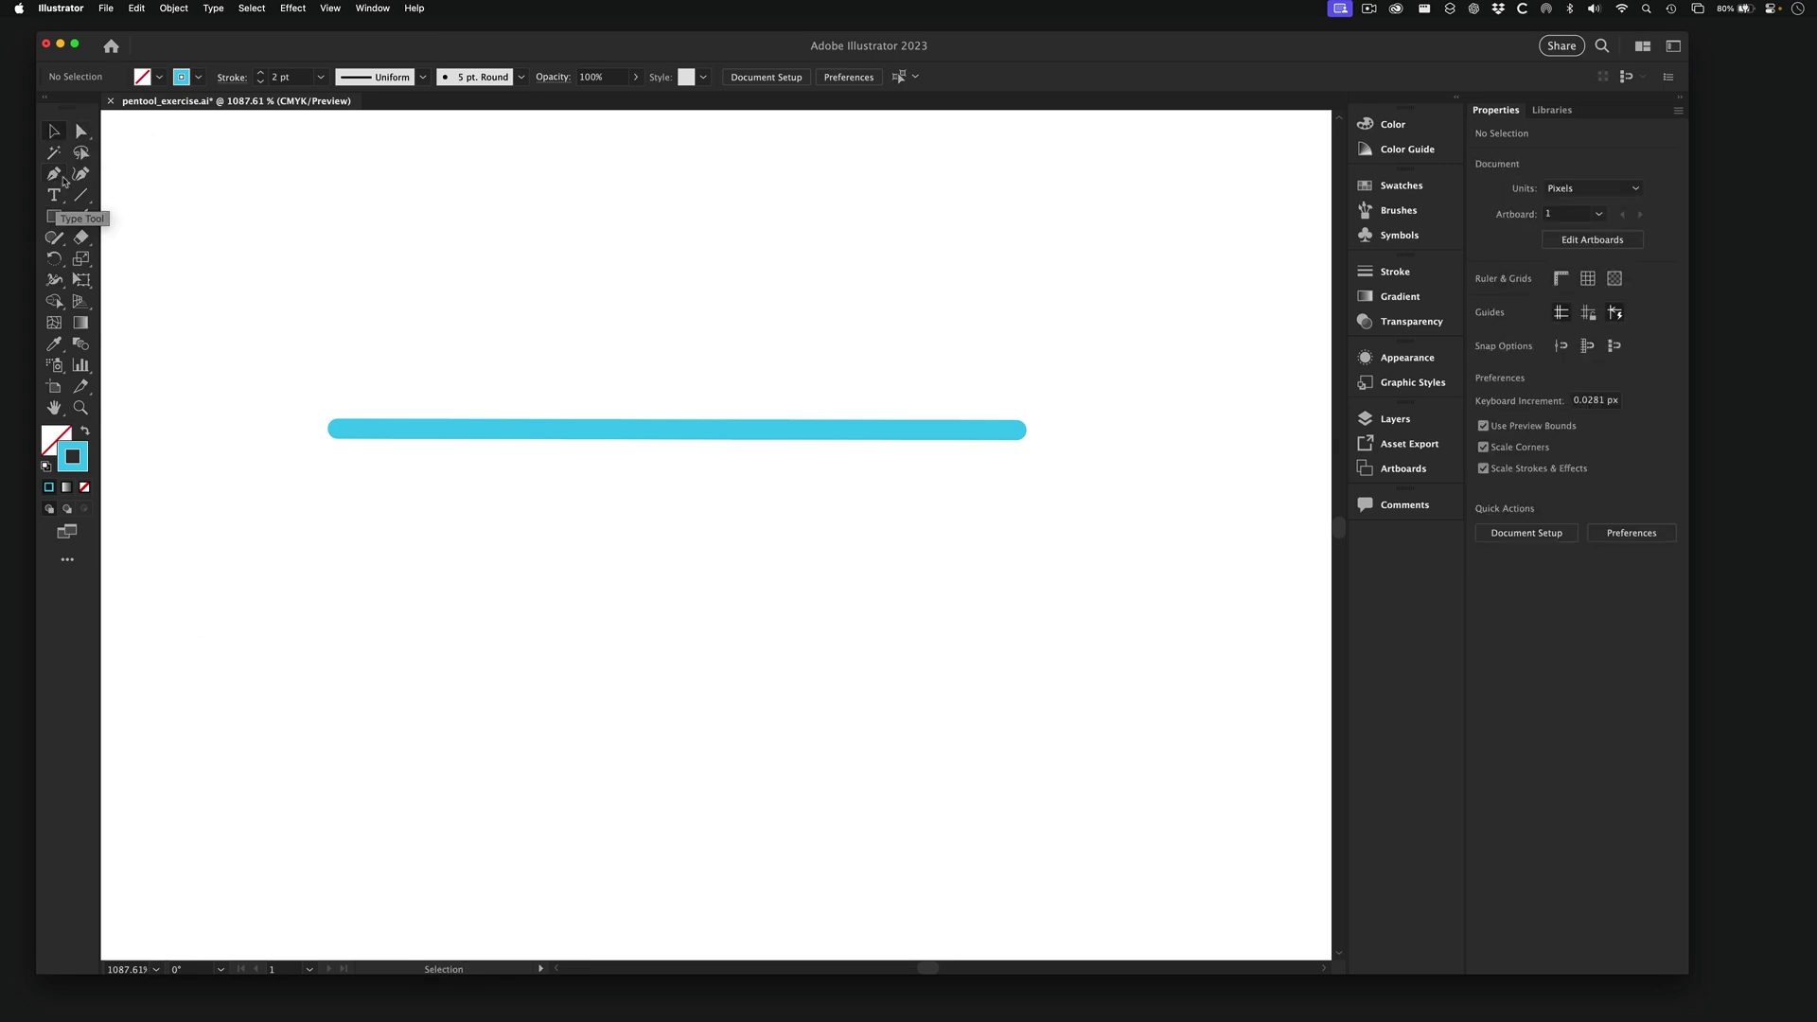
- Use Direct Selection to select both anchor points of the blue line together and each end individually, and deselect the line
{"action": "left_click", "coordinate": [80, 132]}
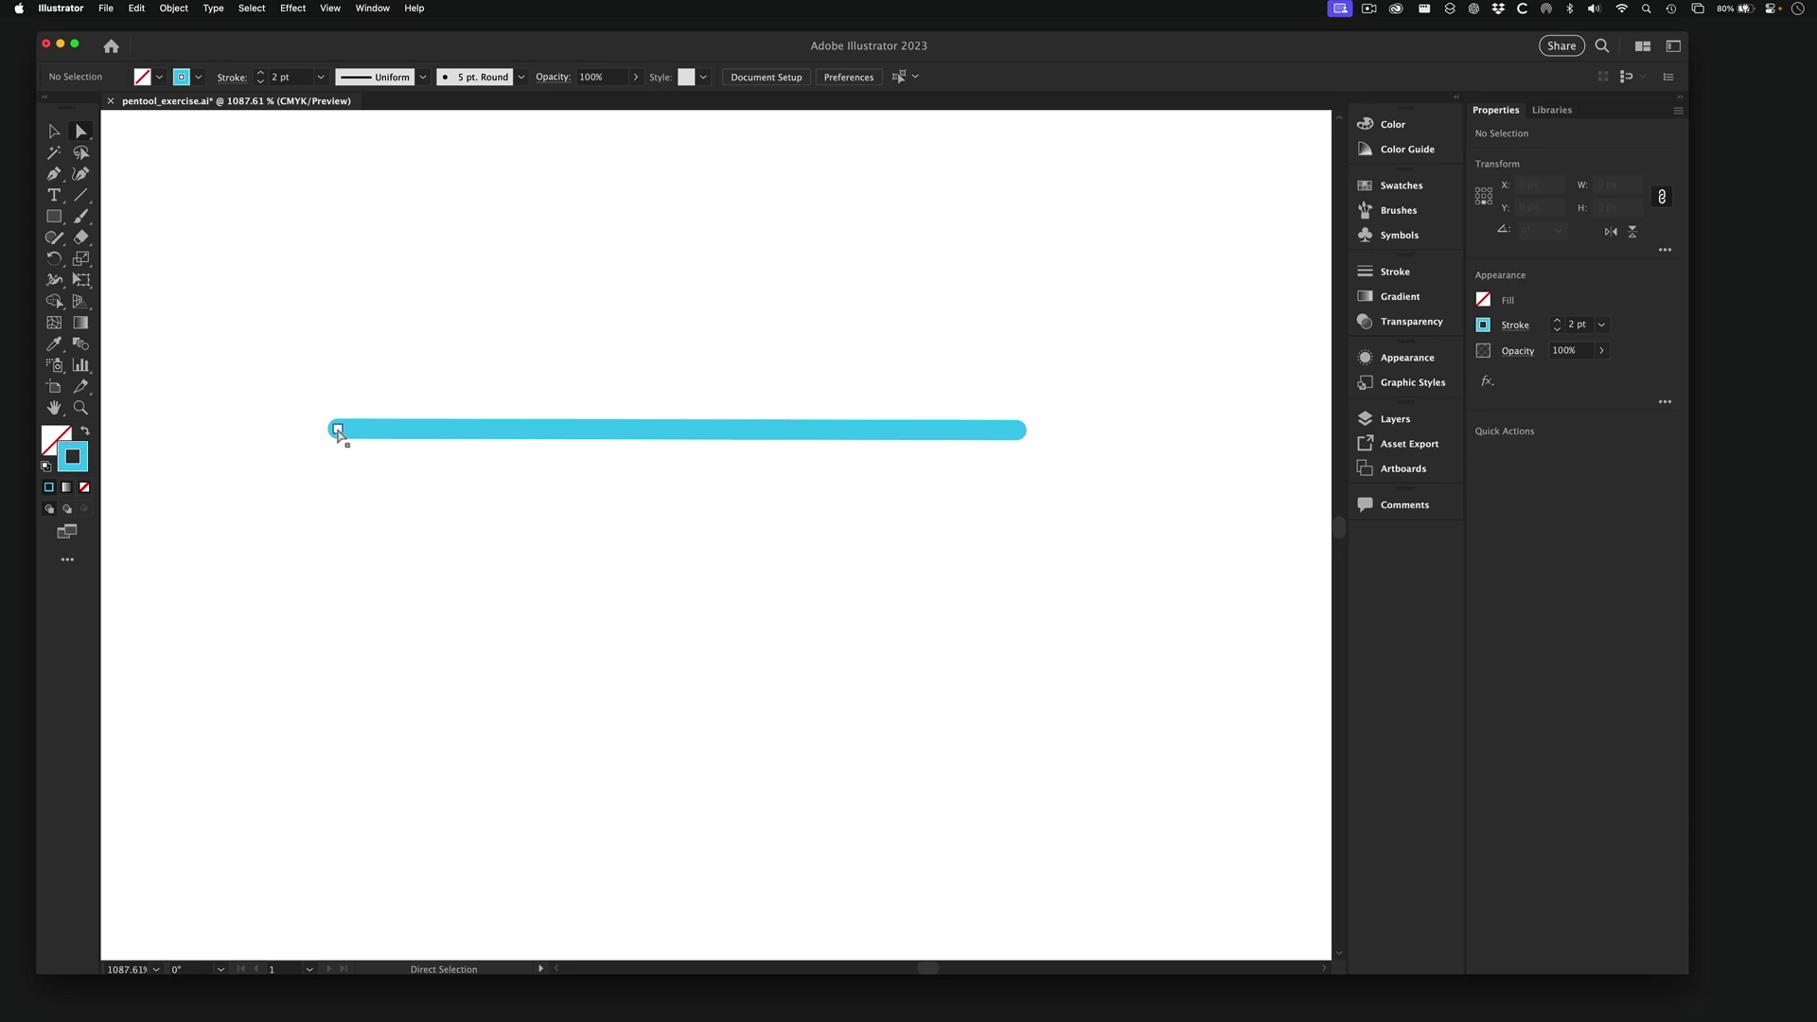
{"action": "left_click_drag", "start_coordinate": [254, 325], "coordinate": [1116, 519]}
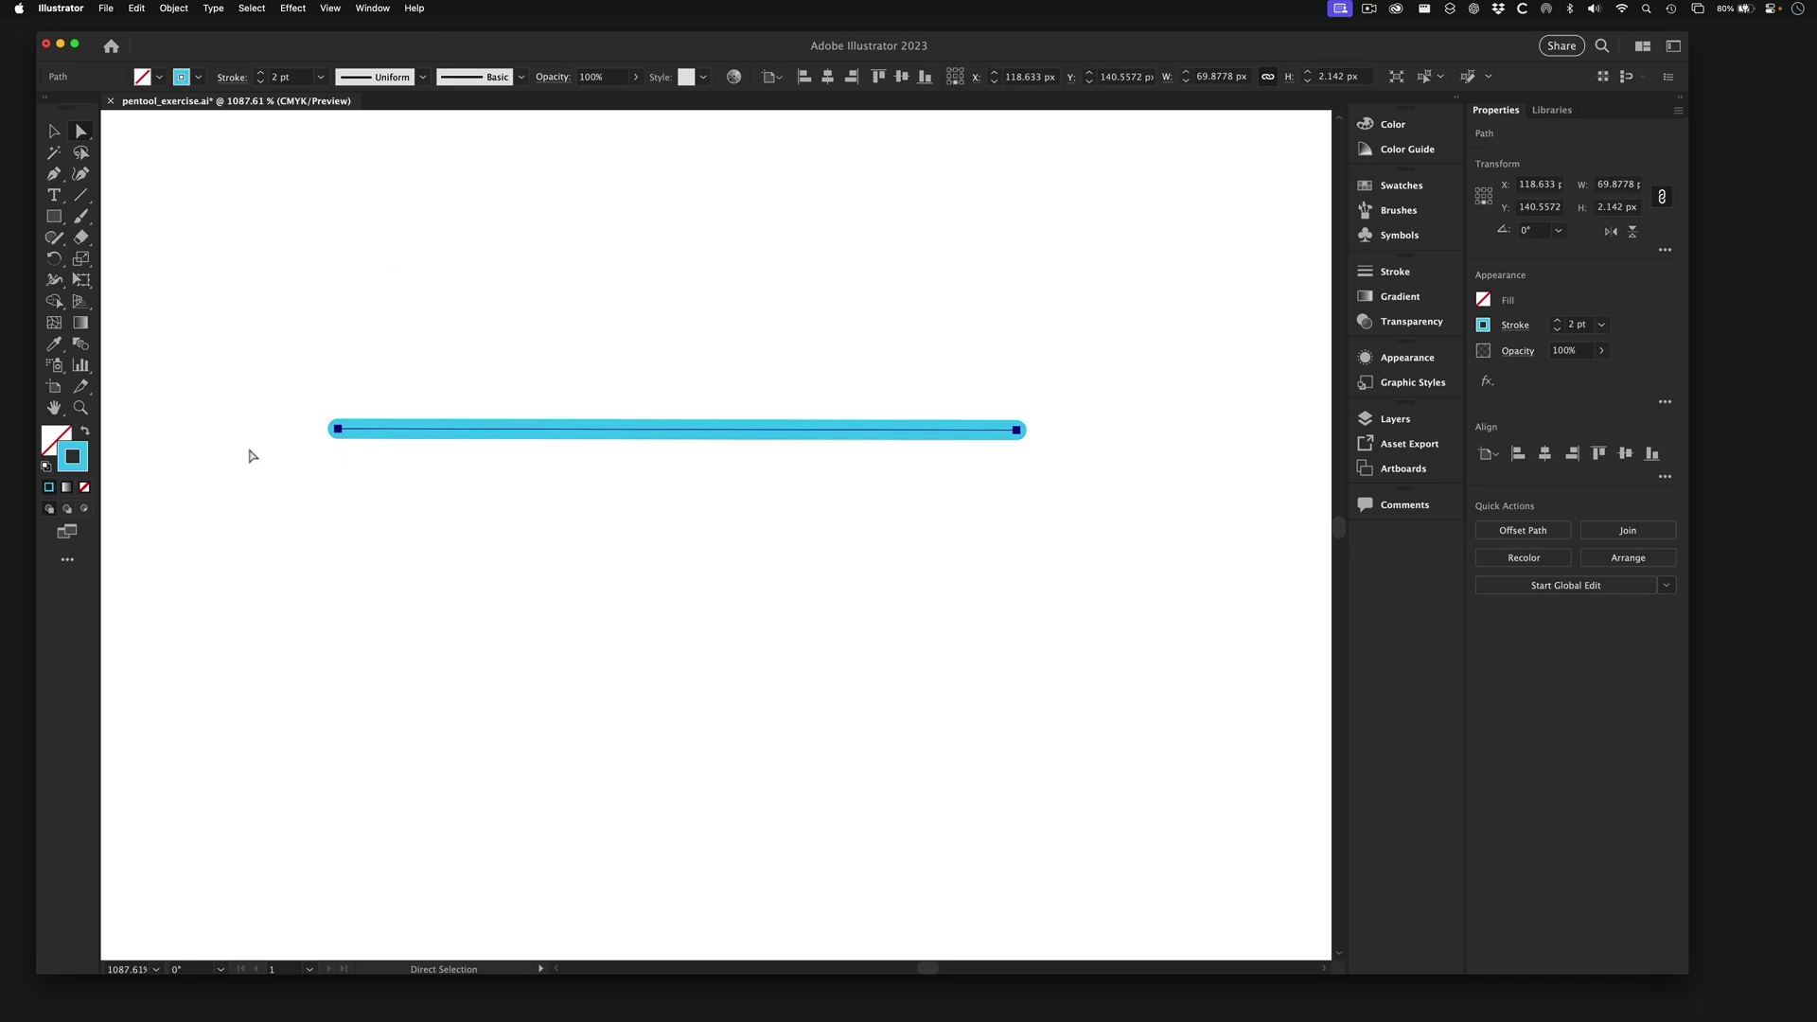
{"action": "left_click_drag", "start_coordinate": [283, 393], "coordinate": [426, 640]}
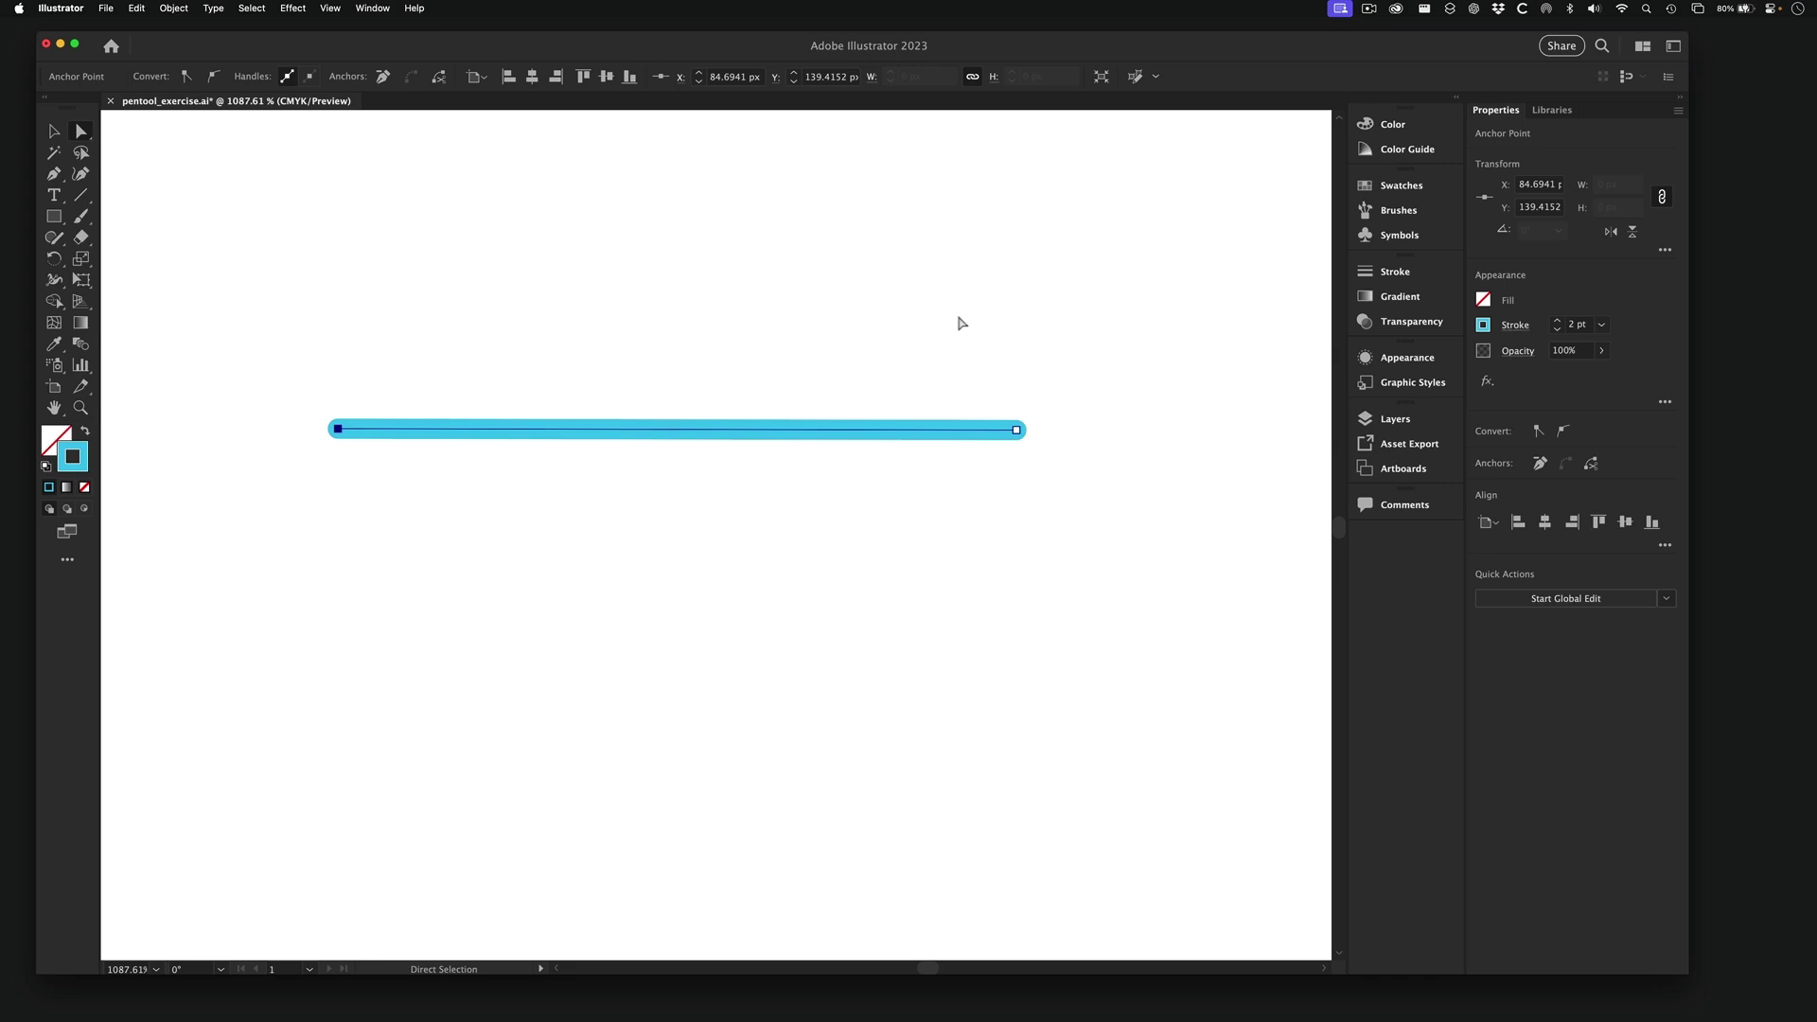
{"action": "left_click_drag", "start_coordinate": [961, 305], "coordinate": [1070, 480]}
{"action": "left_click", "coordinate": [53, 173]}
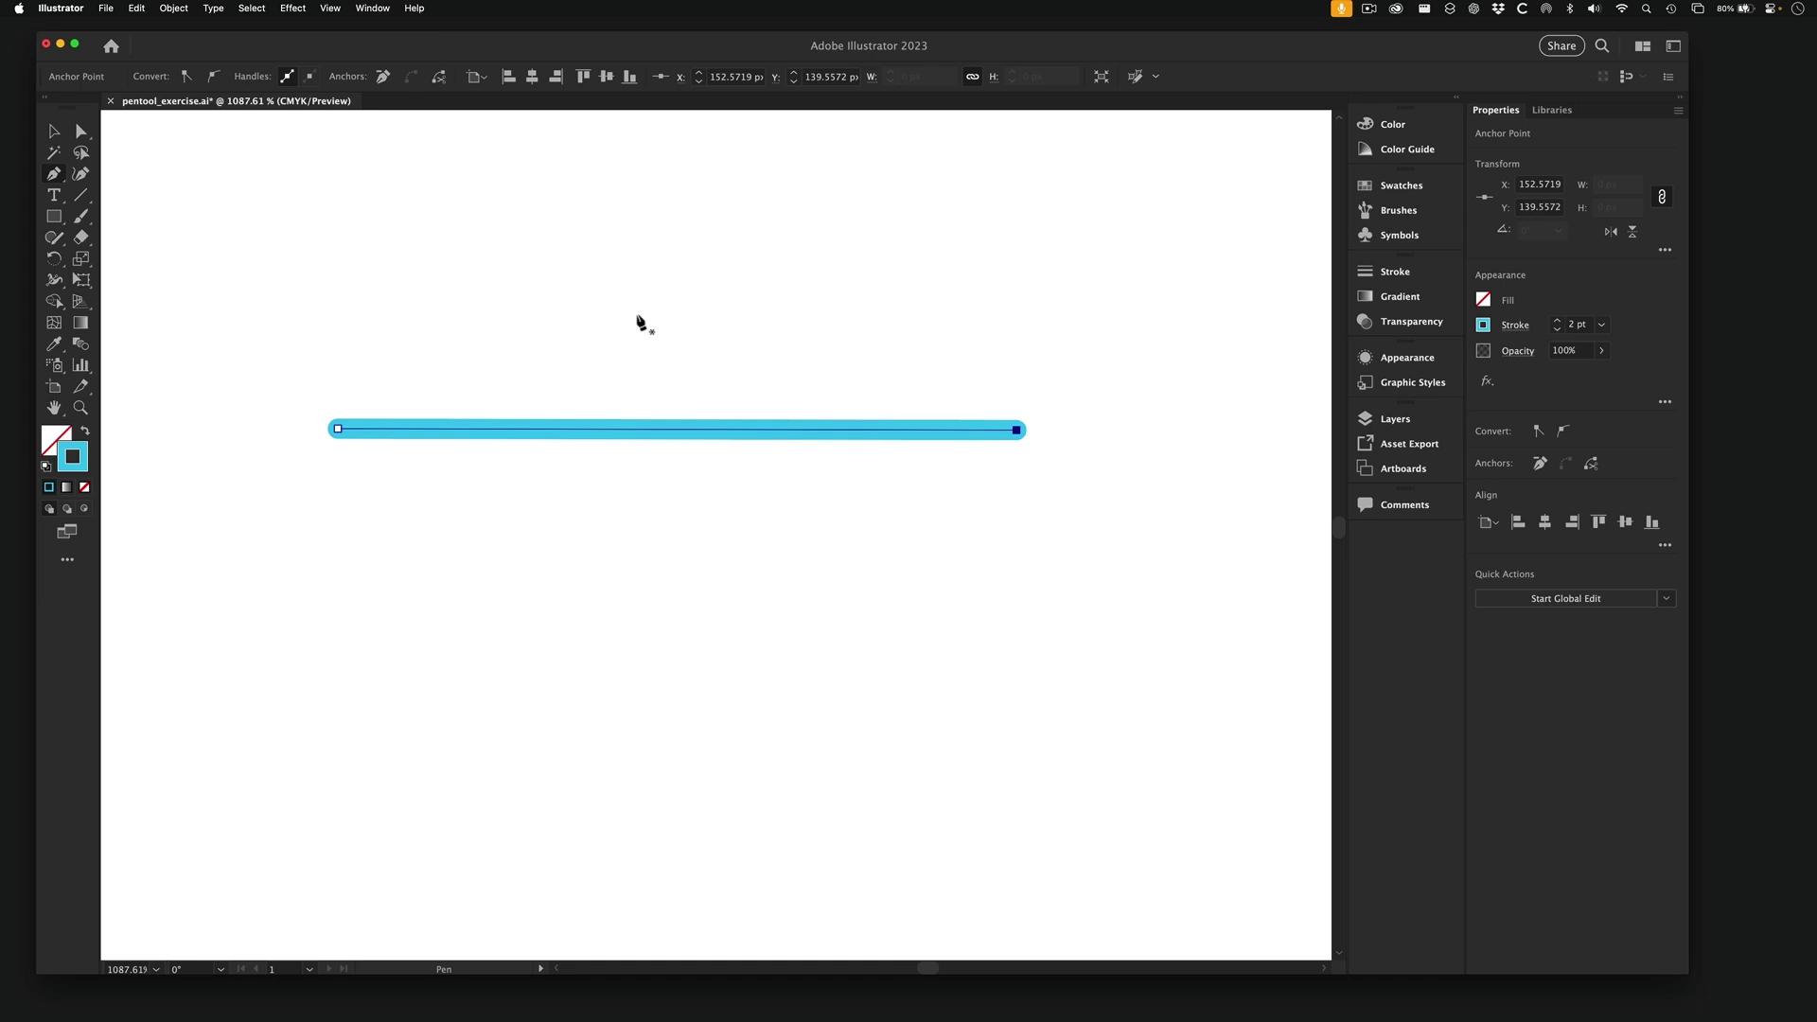
{"action": "left_click", "coordinate": [54, 132]}
{"action": "left_click", "coordinate": [554, 294]}
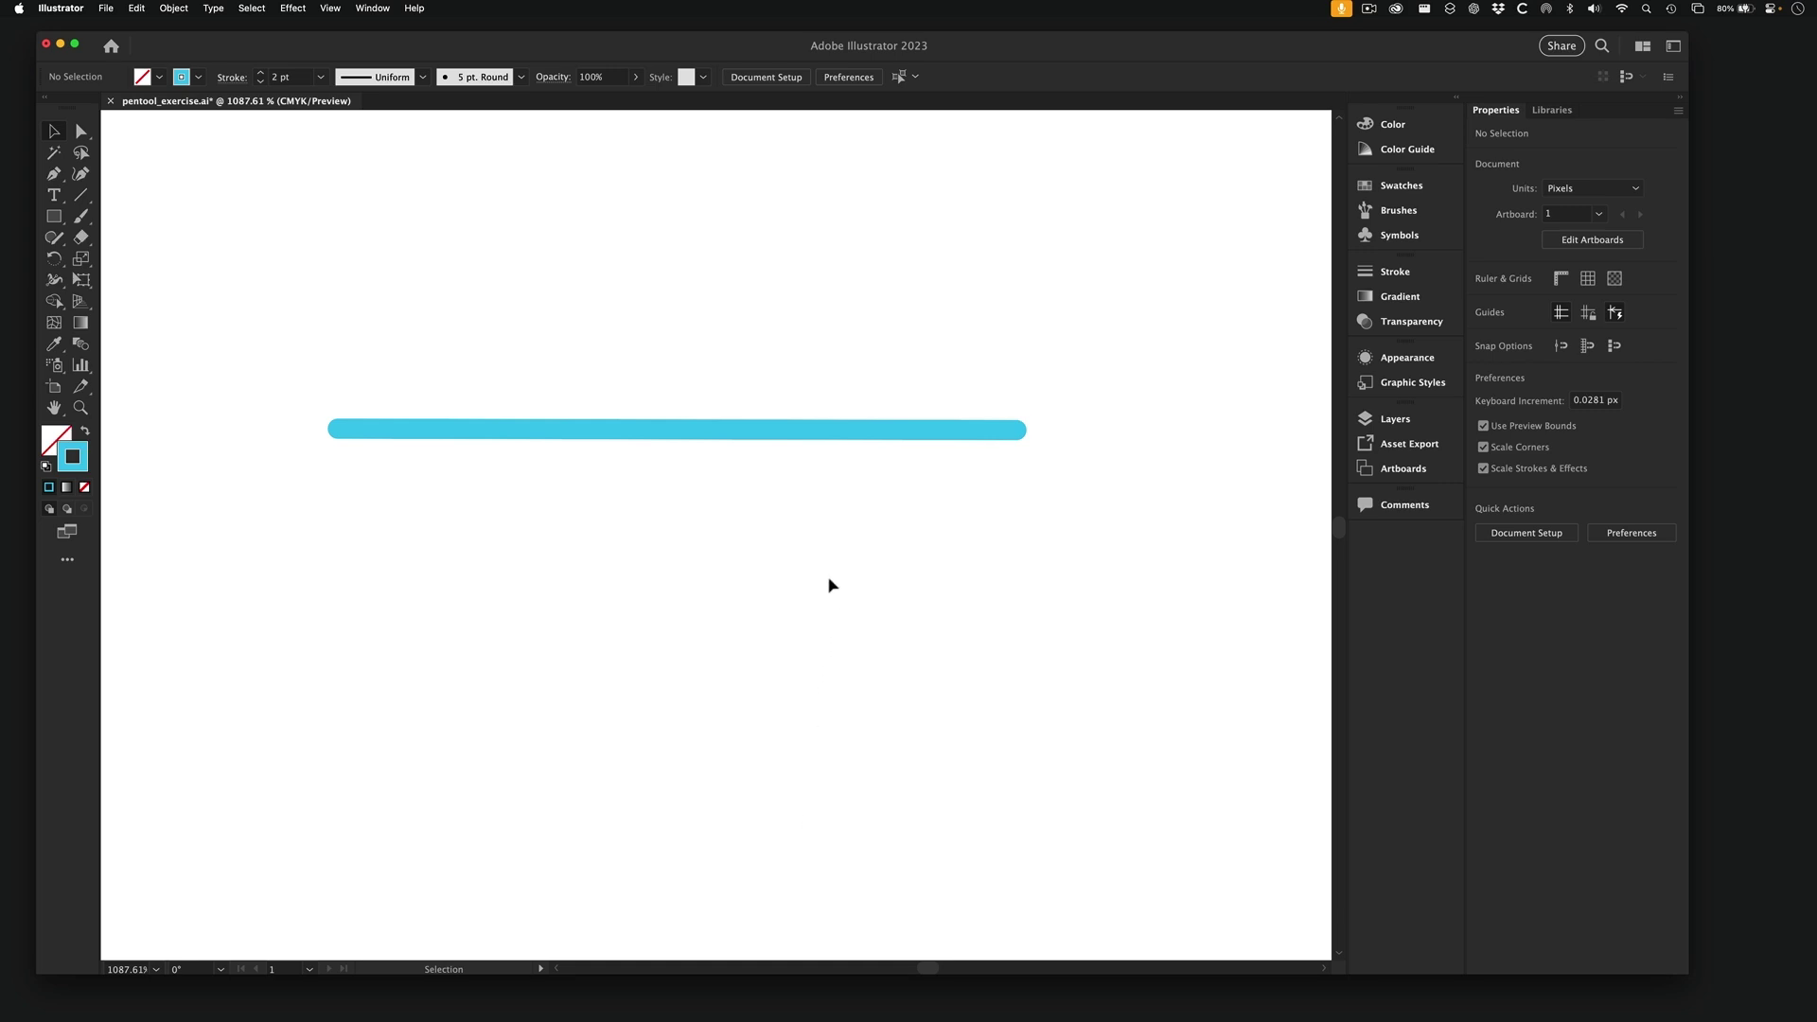
- Trace the template square with the Pen tool as a closed path, starting and closing at its lower-left corner
{"action": "left_click", "coordinate": [880, 556], "text": "alt+super"}
{"action": "left_click", "coordinate": [880, 556], "text": "alt+super"}
{"action": "left_click", "coordinate": [880, 557], "text": "alt+super"}
{"action": "left_click_drag", "start_coordinate": [794, 540], "coordinate": [629, 474]}
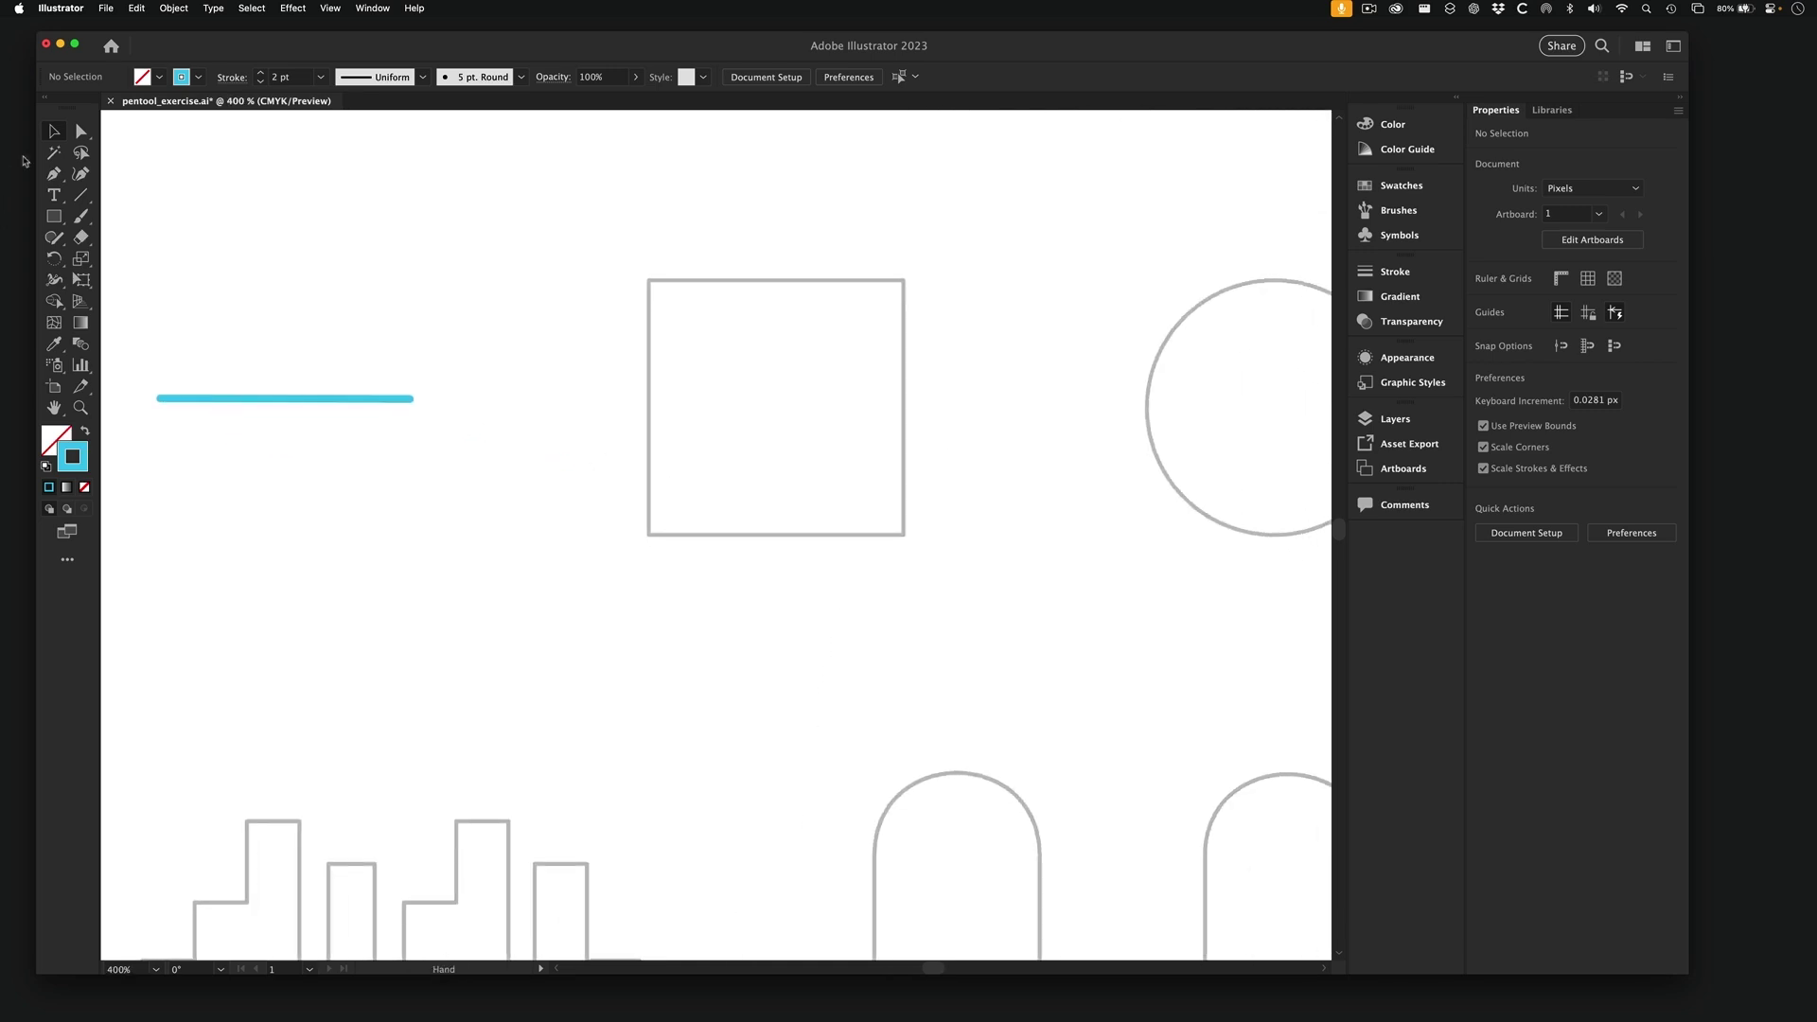
{"action": "left_click", "coordinate": [54, 173]}
{"action": "left_click_drag", "start_coordinate": [822, 345], "coordinate": [957, 406]}
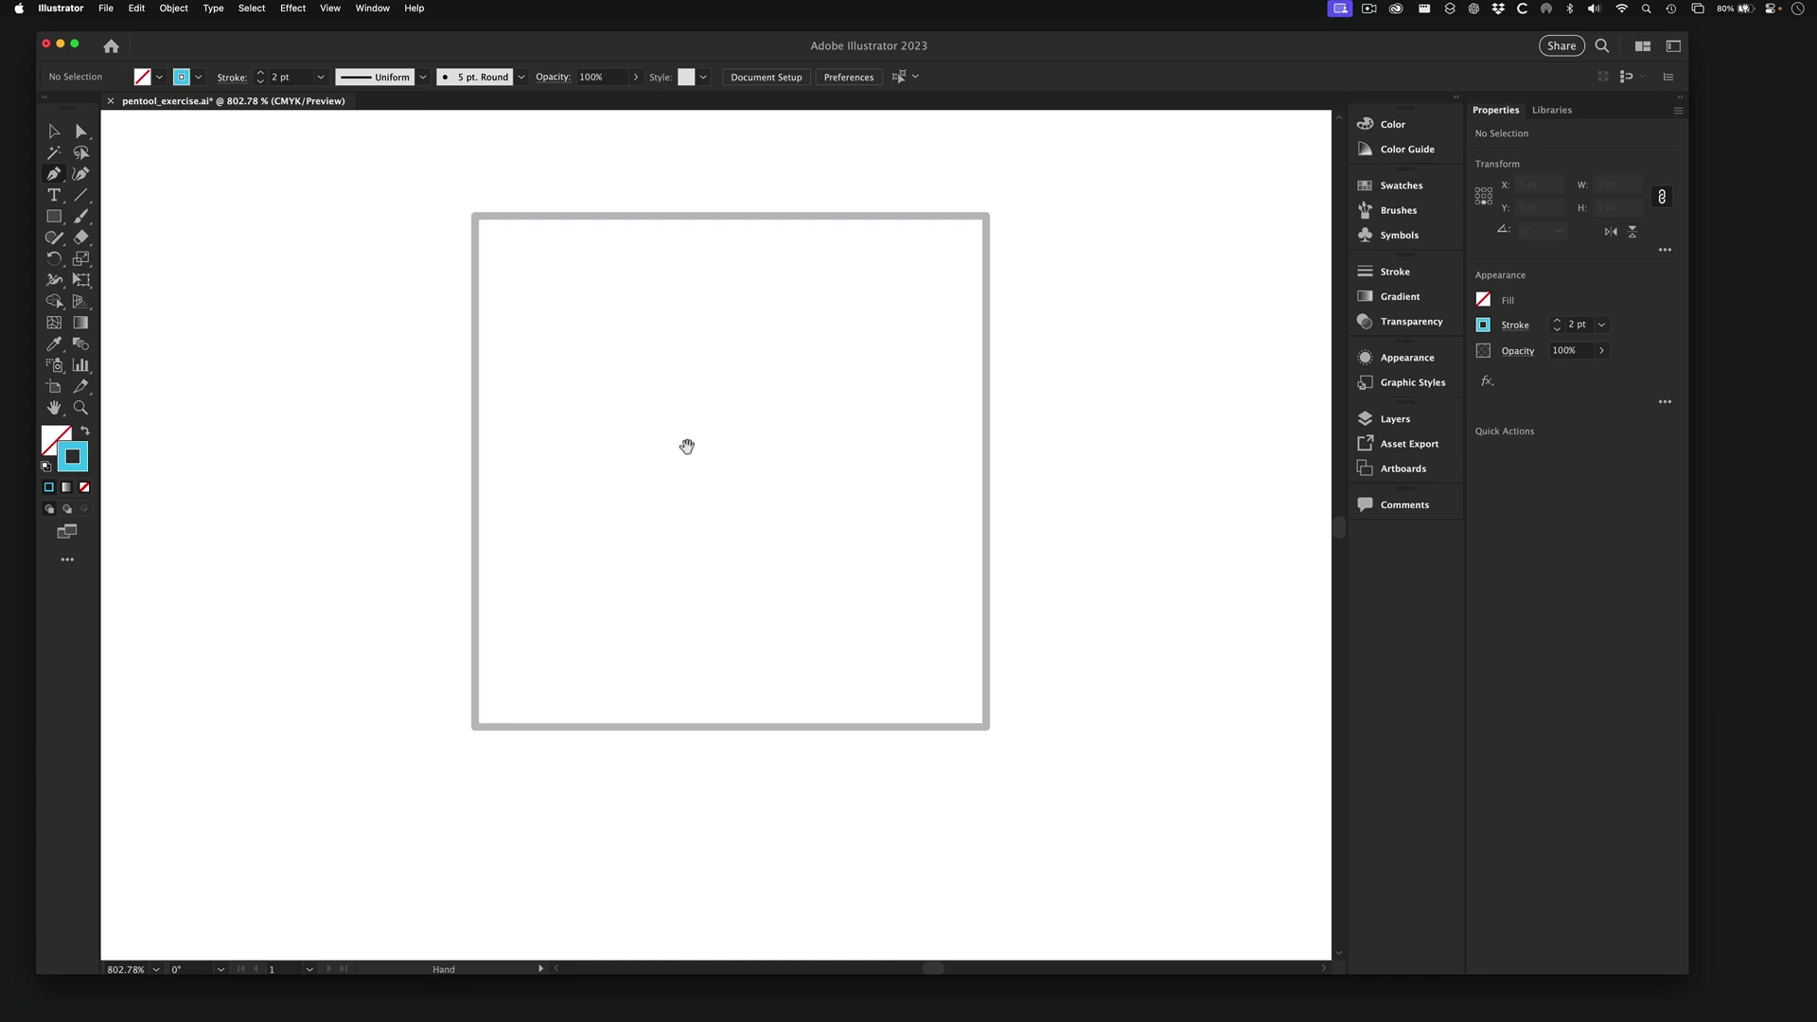
{"action": "left_click", "coordinate": [473, 727]}
{"action": "left_click", "coordinate": [475, 217]}
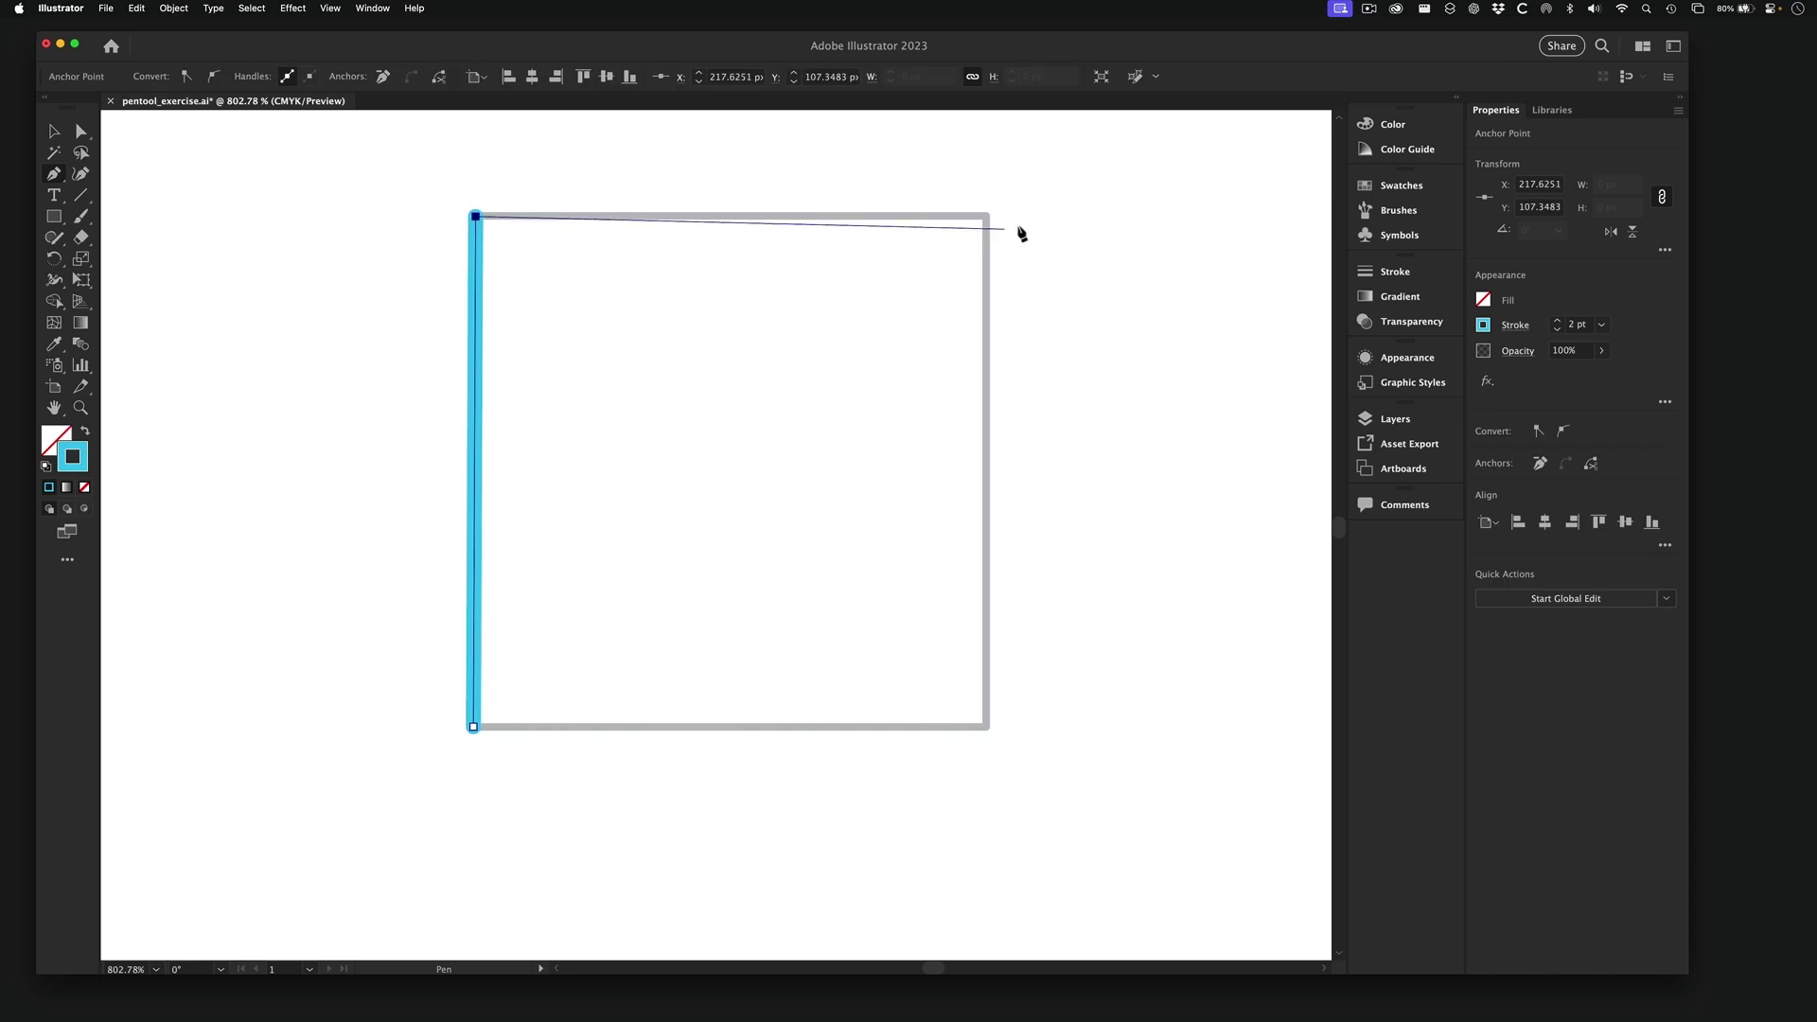
{"action": "left_click", "coordinate": [985, 217]}
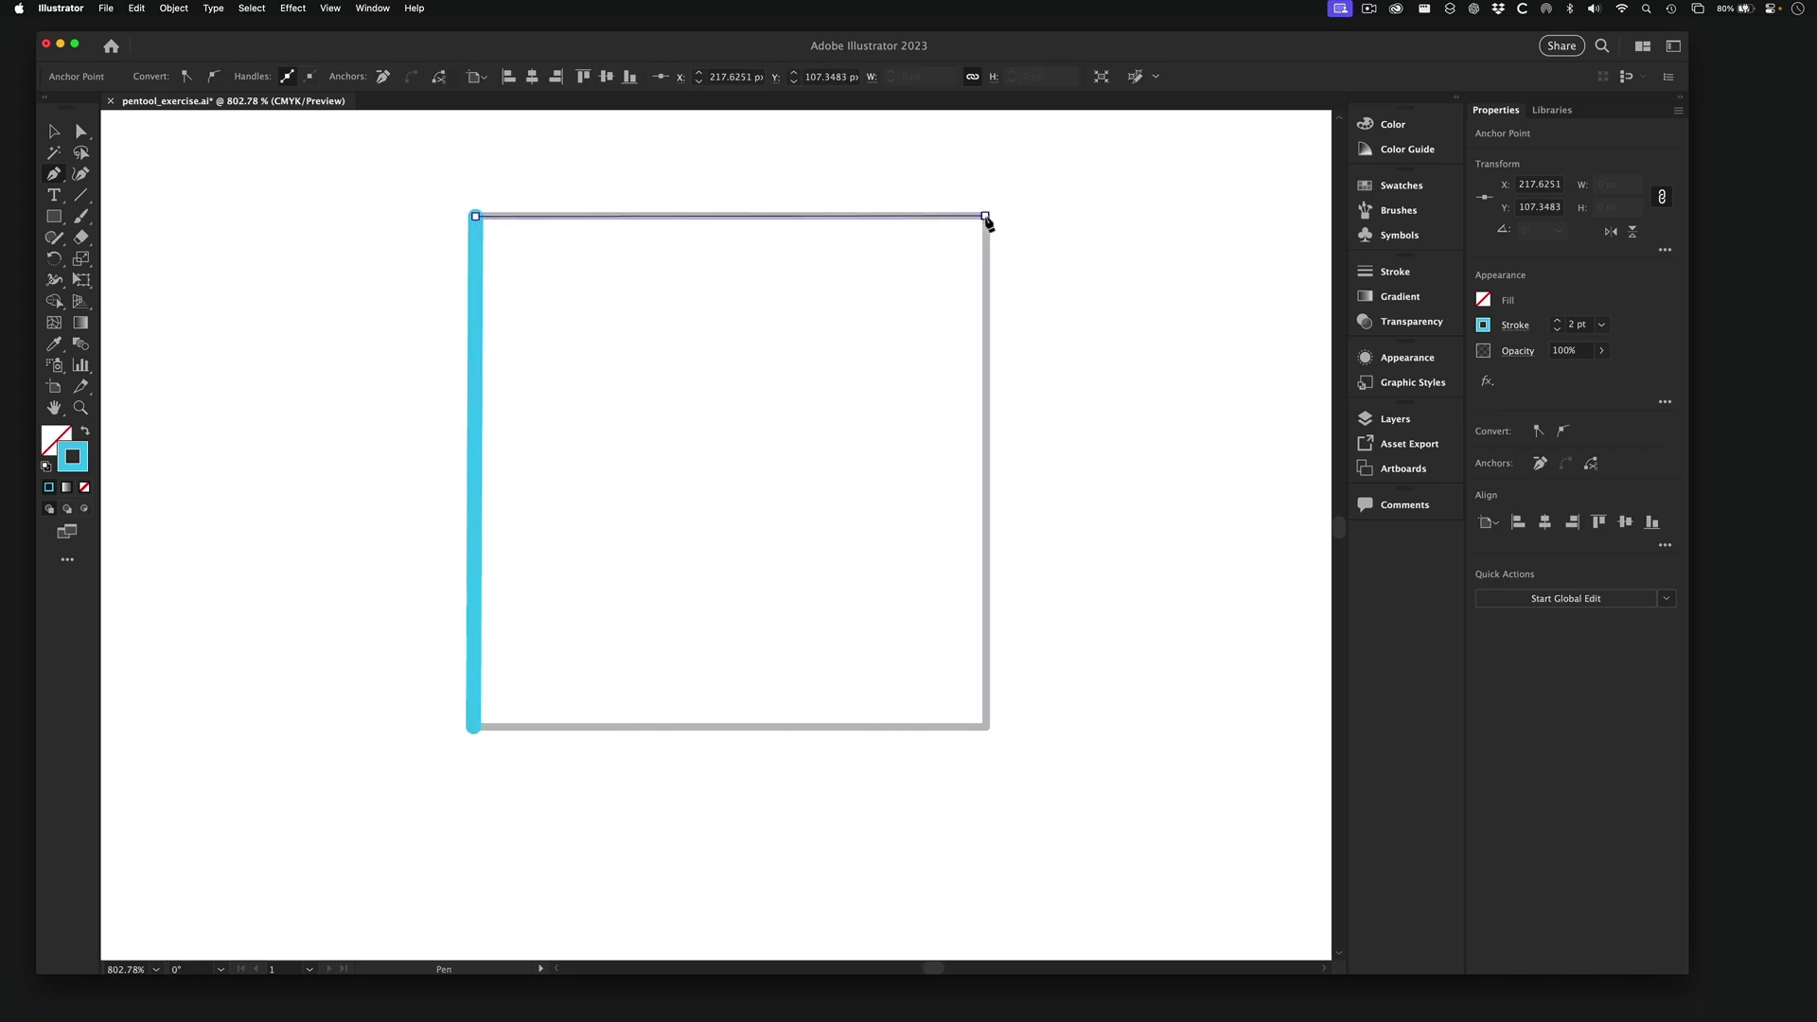
{"action": "left_click", "coordinate": [985, 728]}
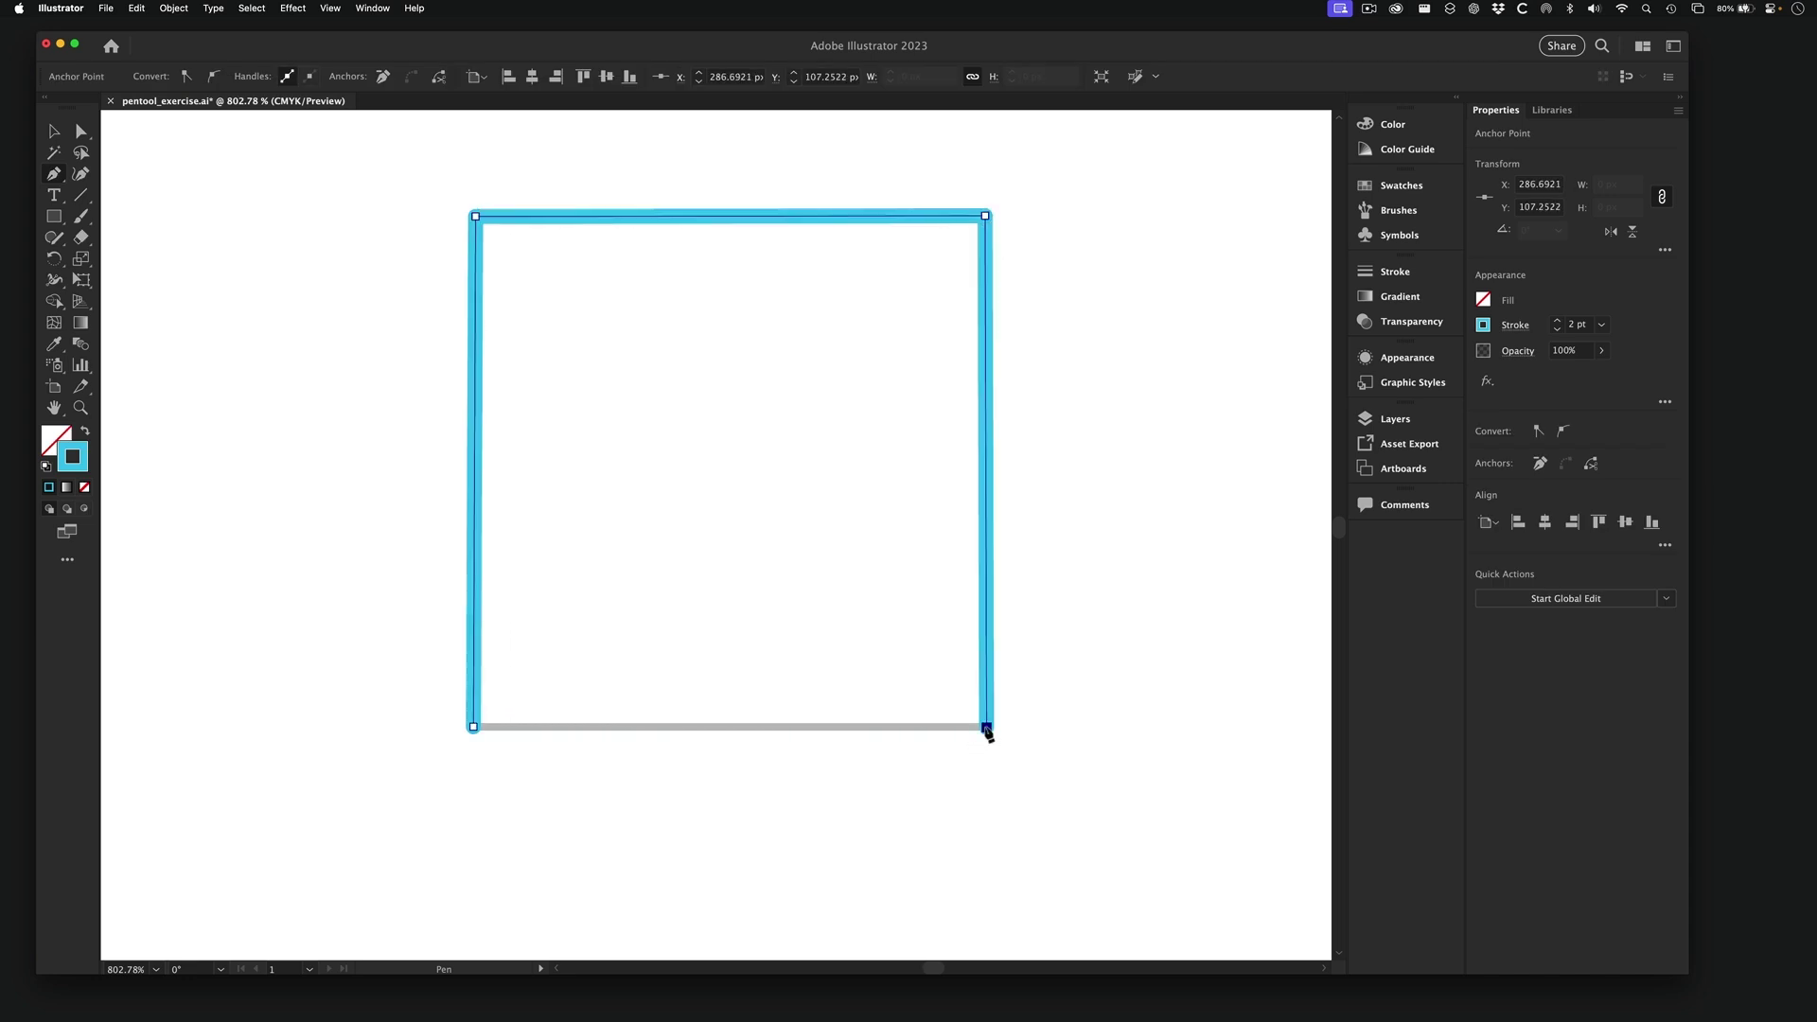
{"action": "left_click", "coordinate": [473, 727]}
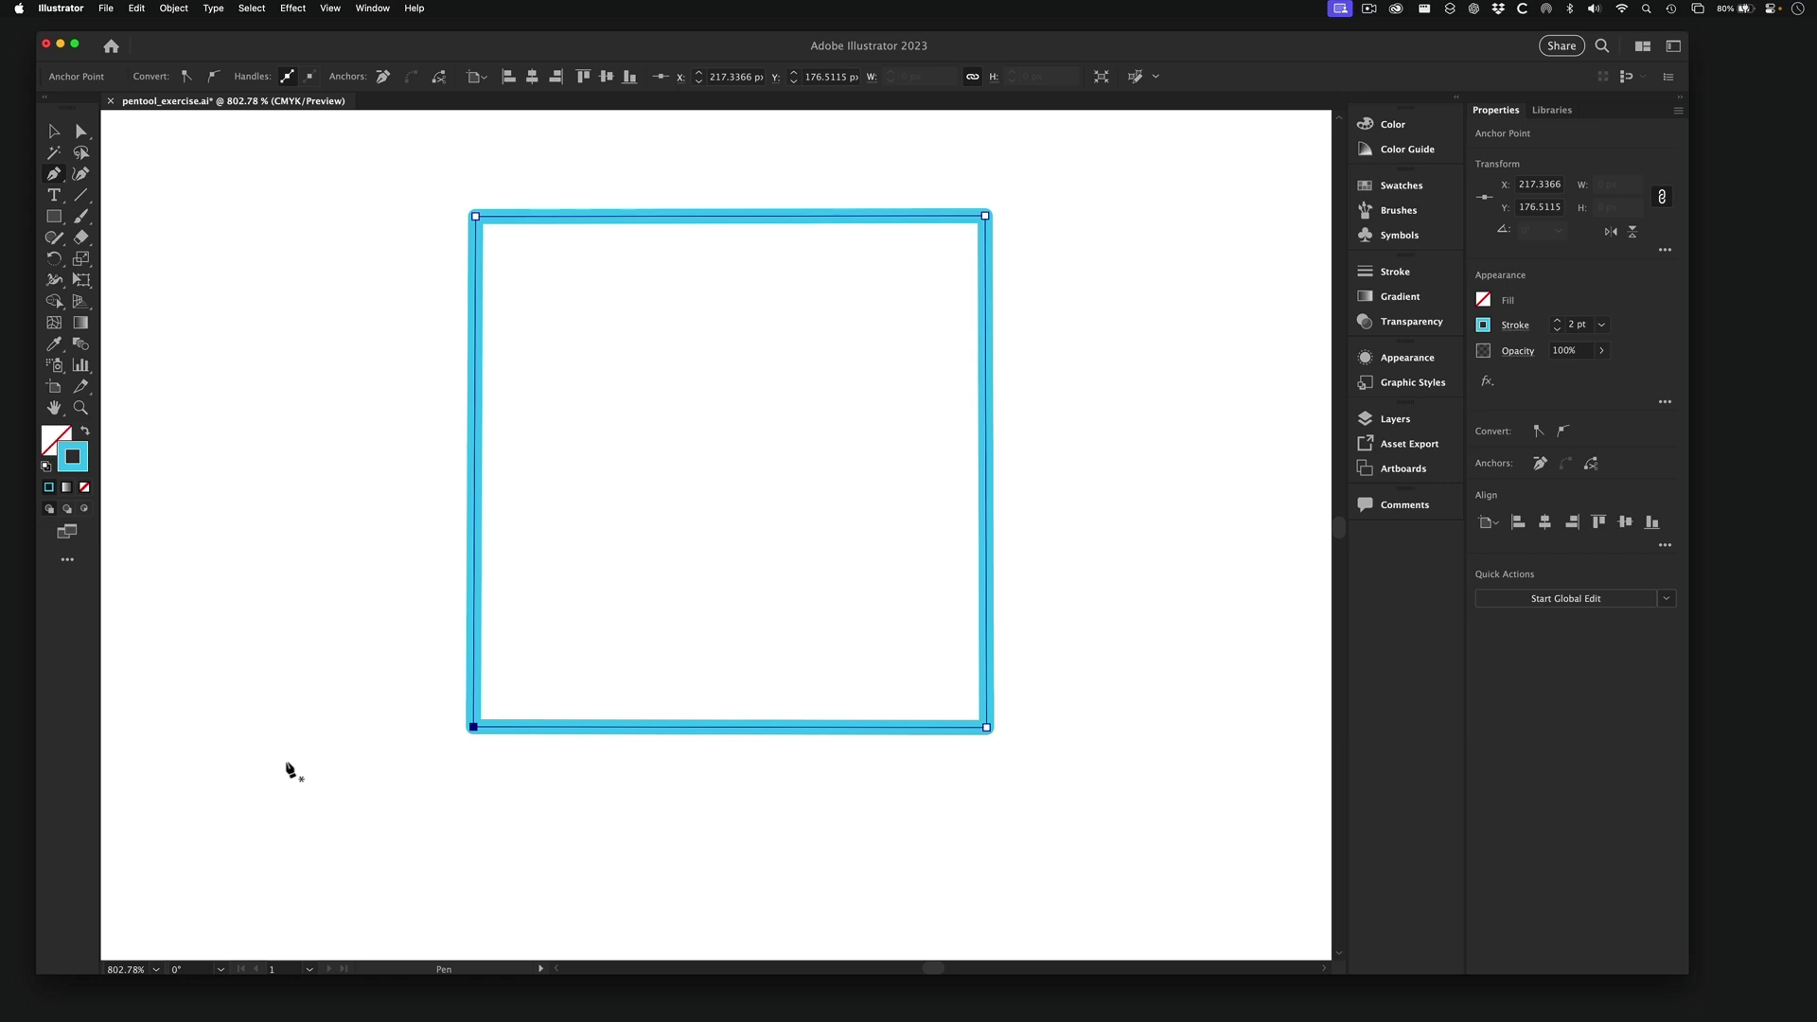
- Delete the Pen-traced square and redraw it over the template square with the Rectangle tool, about 69.5 px per side
{"action": "key", "text": "super+shift+a"}
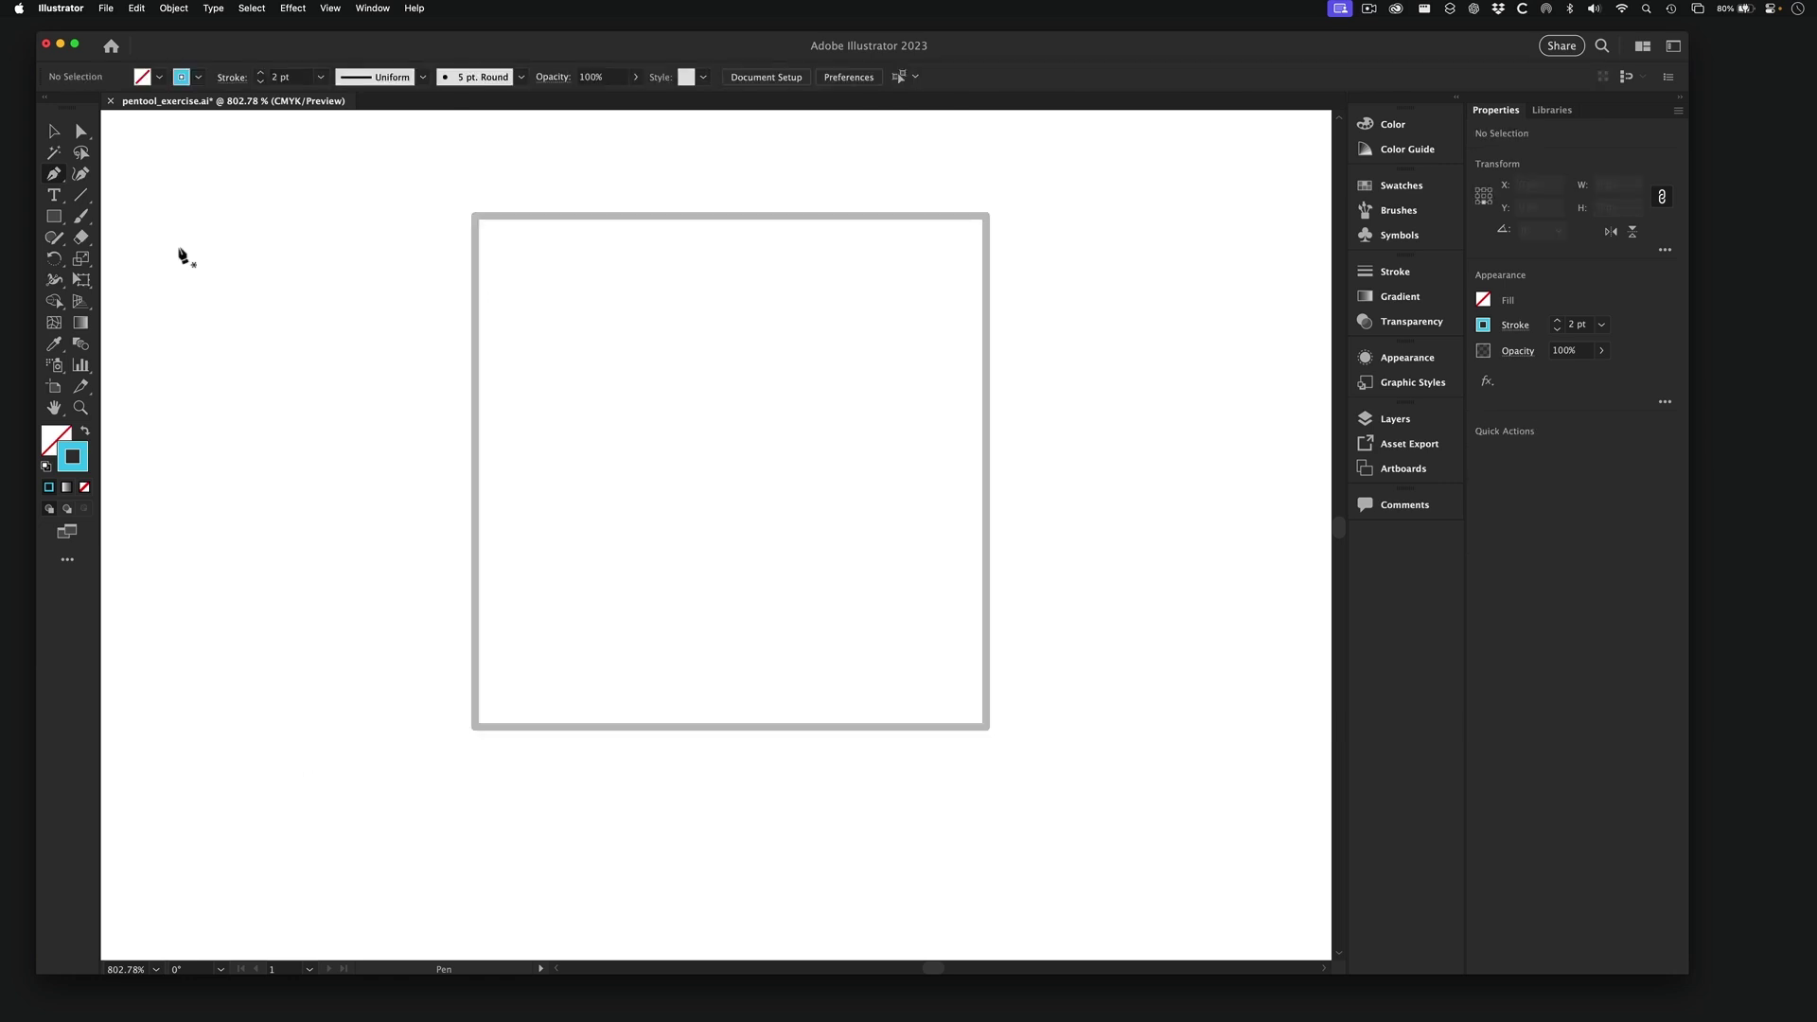
{"action": "left_click", "coordinate": [56, 217]}
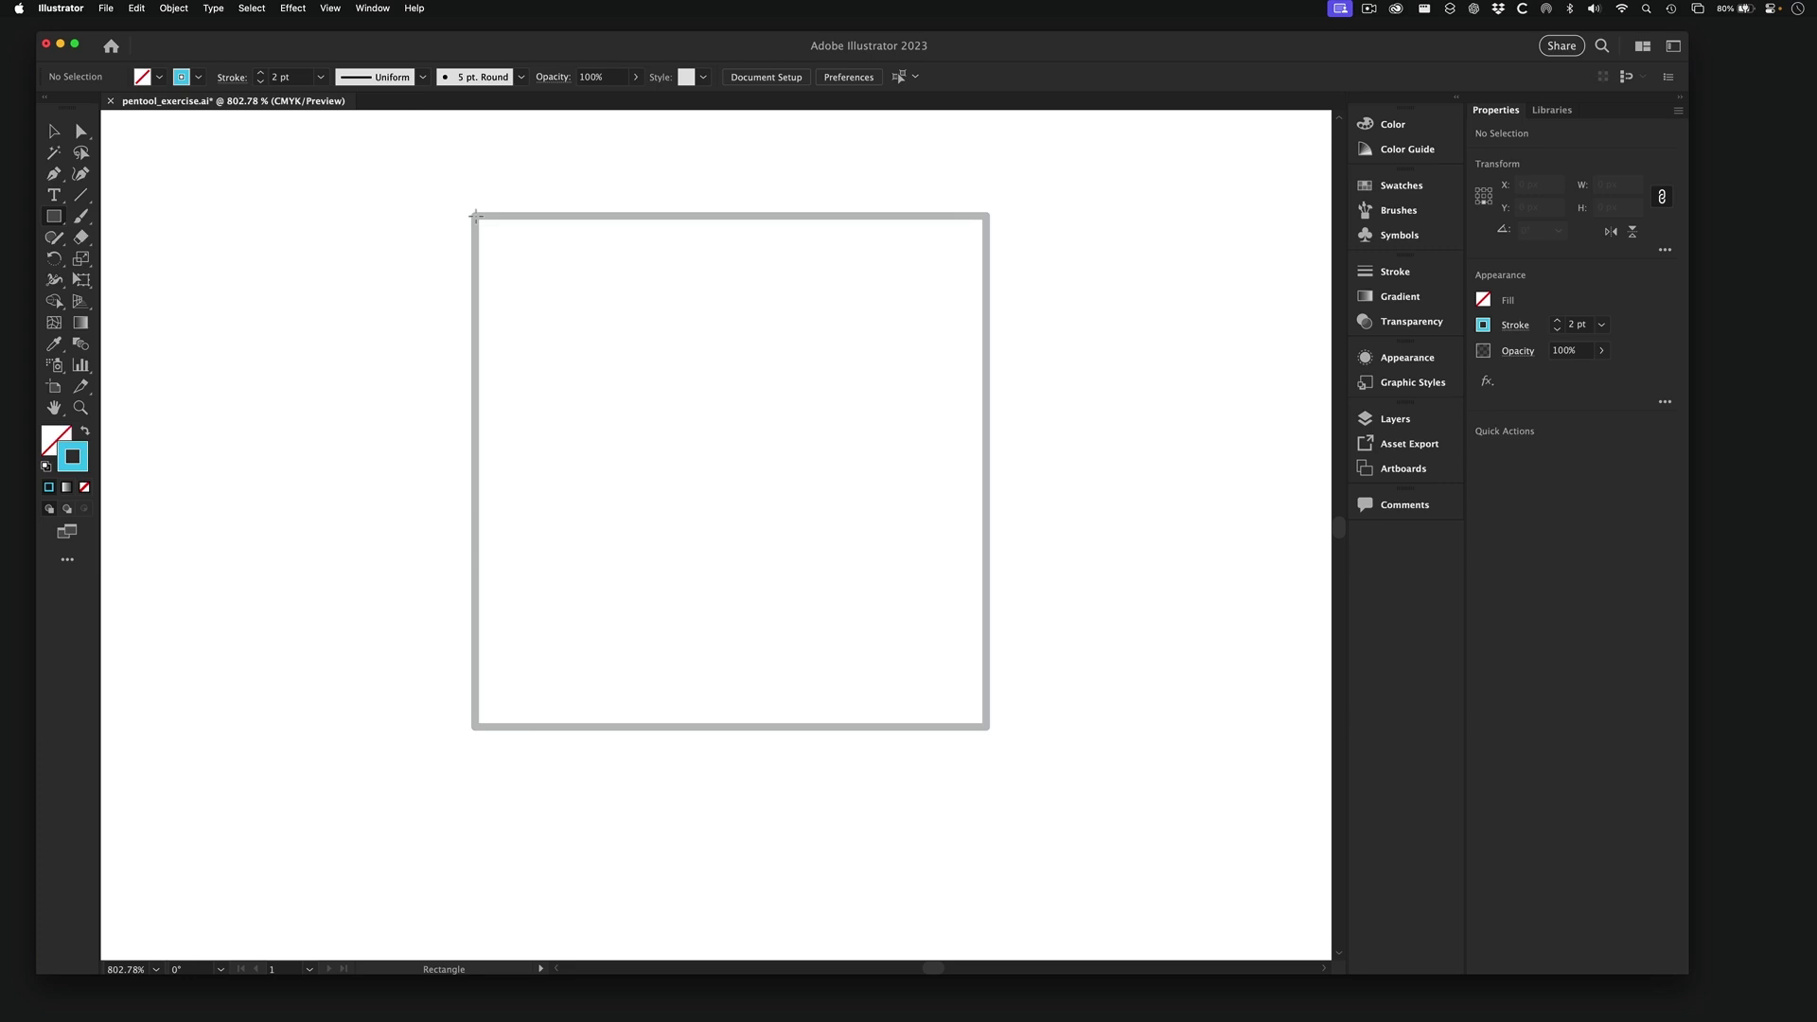
{"action": "left_click_drag", "start_coordinate": [475, 216], "coordinate": [988, 700]}
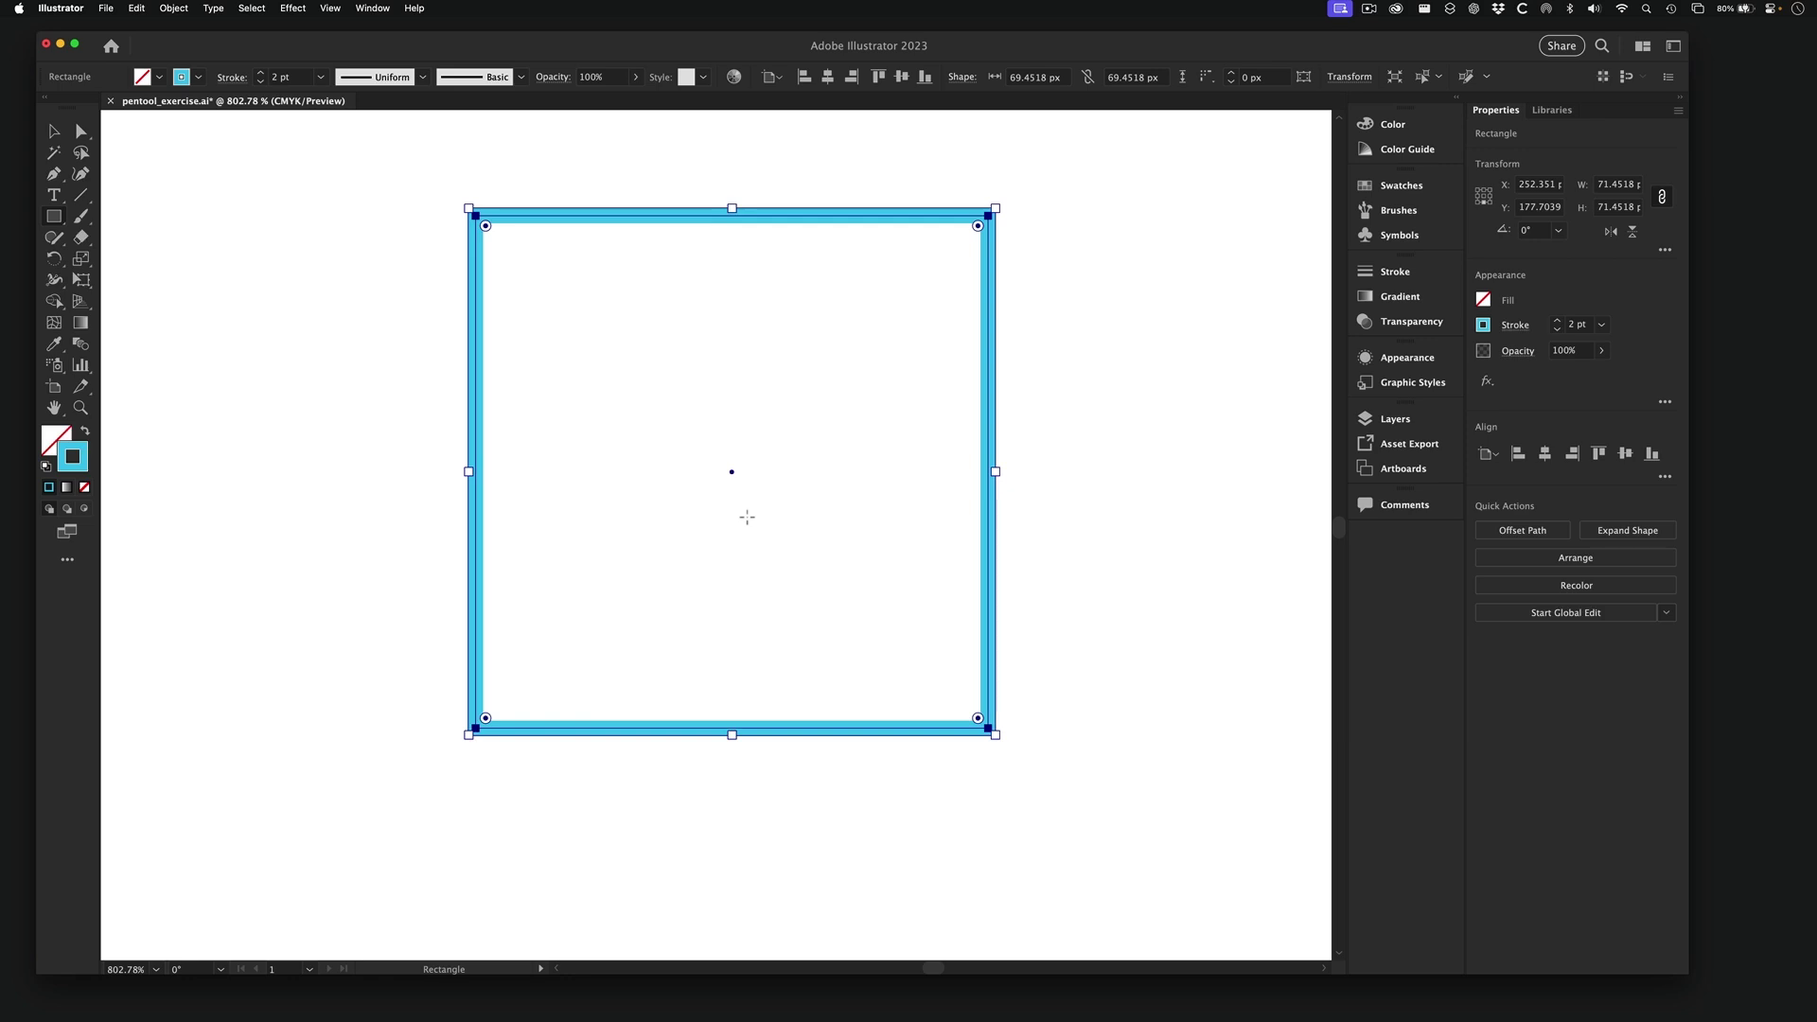
- Draw a circle about 68.9 px in diameter from the centre of the template circle with the Ellipse tool
{"action": "key", "text": "z"}
{"action": "left_click", "coordinate": [867, 542], "text": "alt"}
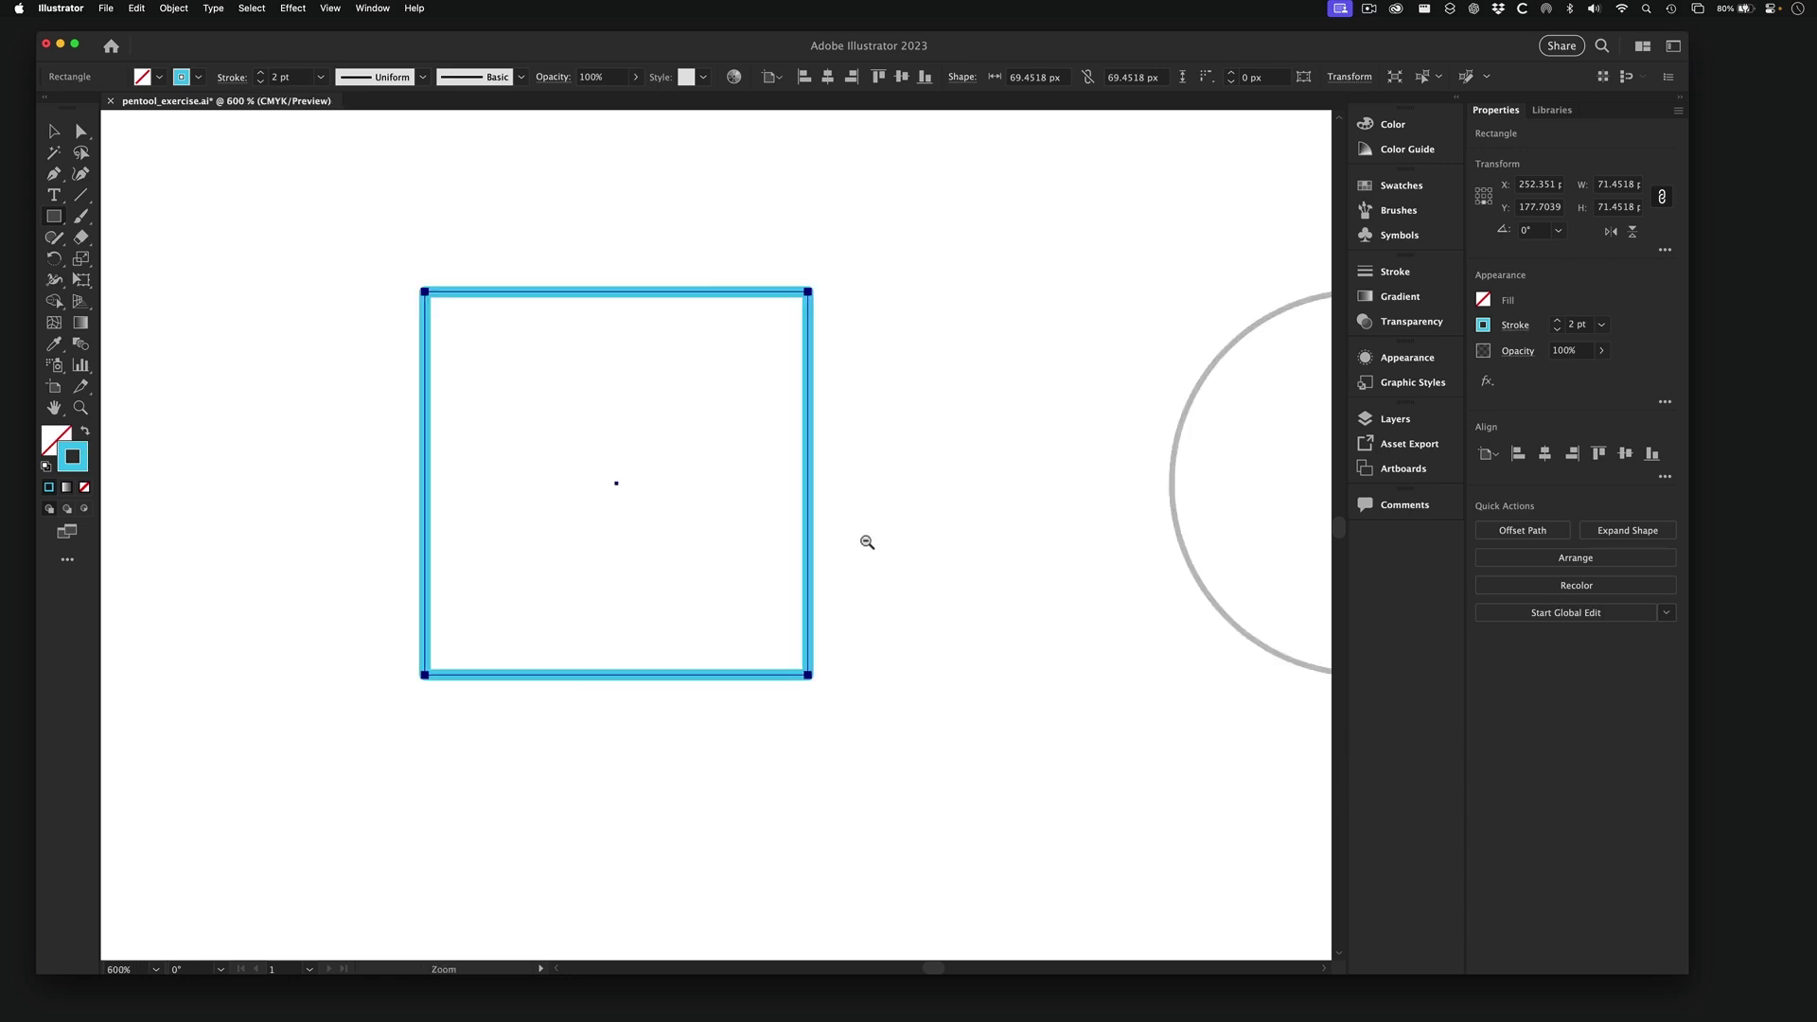
{"action": "left_click", "coordinate": [867, 541], "text": "alt"}
{"action": "left_click", "coordinate": [867, 541], "text": "alt"}
{"action": "left_click_drag", "start_coordinate": [866, 541], "coordinate": [701, 428]}
{"action": "left_click_drag", "start_coordinate": [699, 317], "coordinate": [835, 387]}
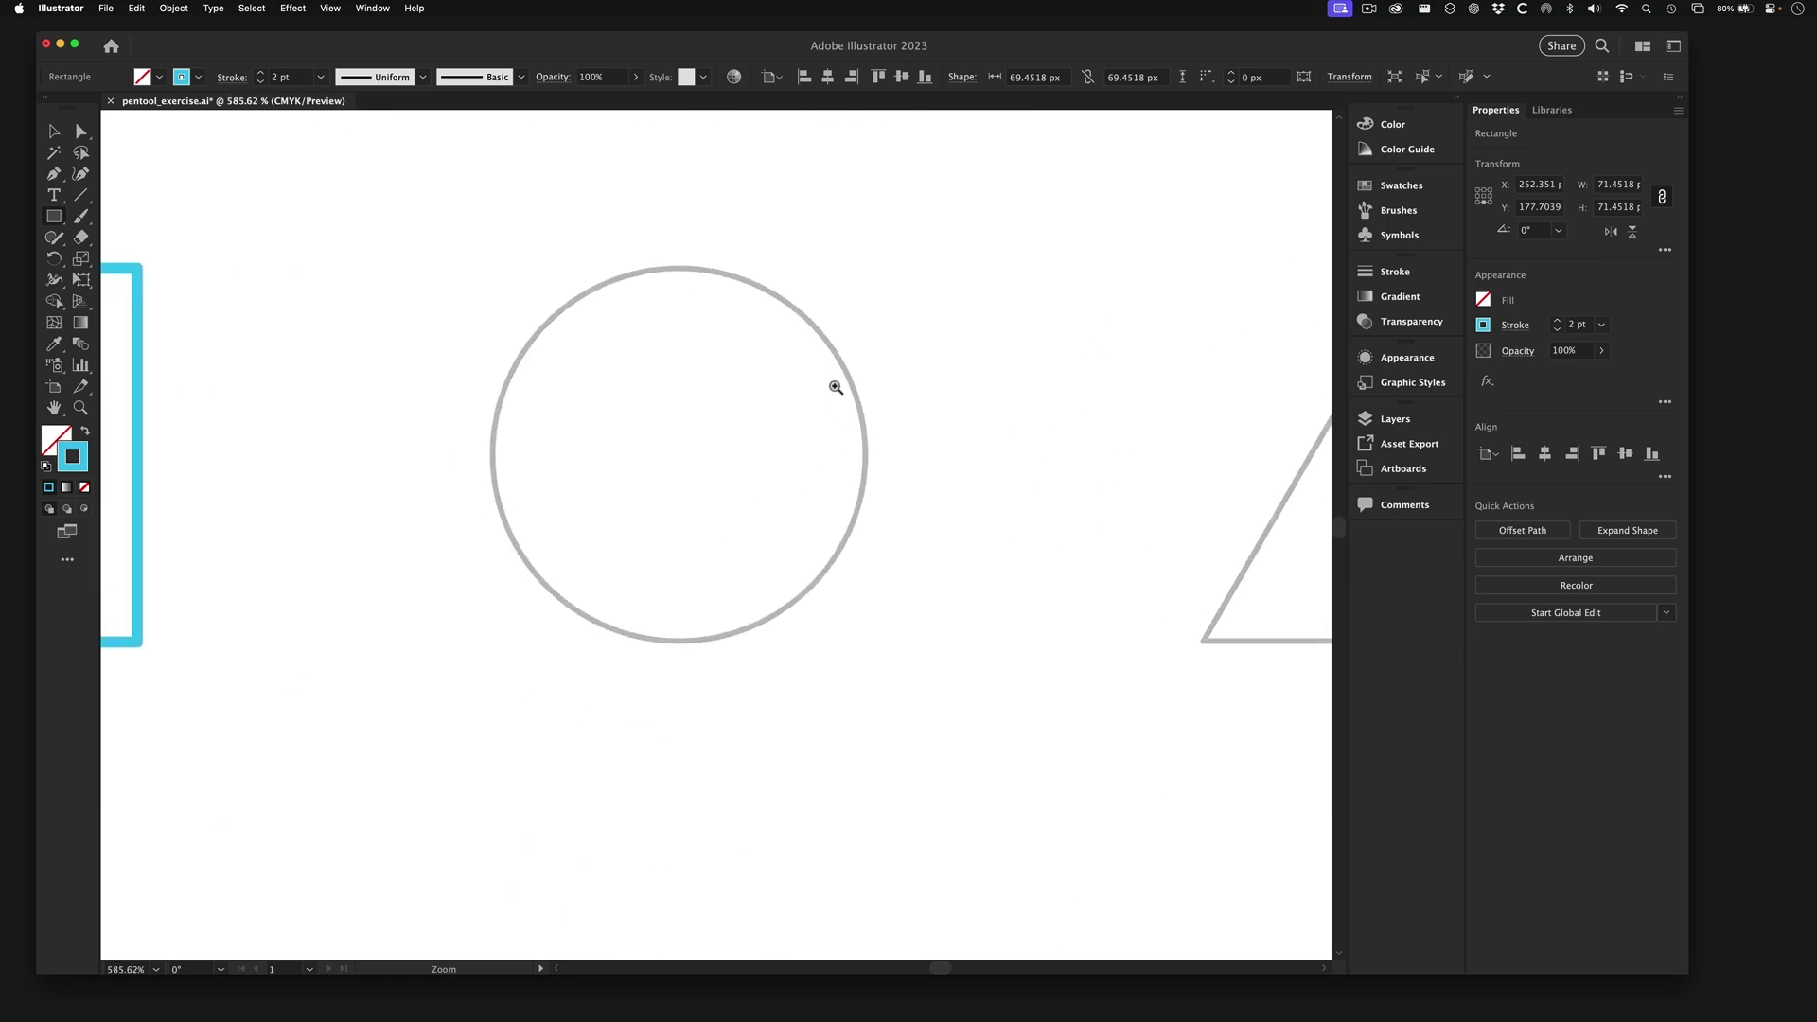
{"action": "key", "text": "m"}
{"action": "key", "text": "p"}
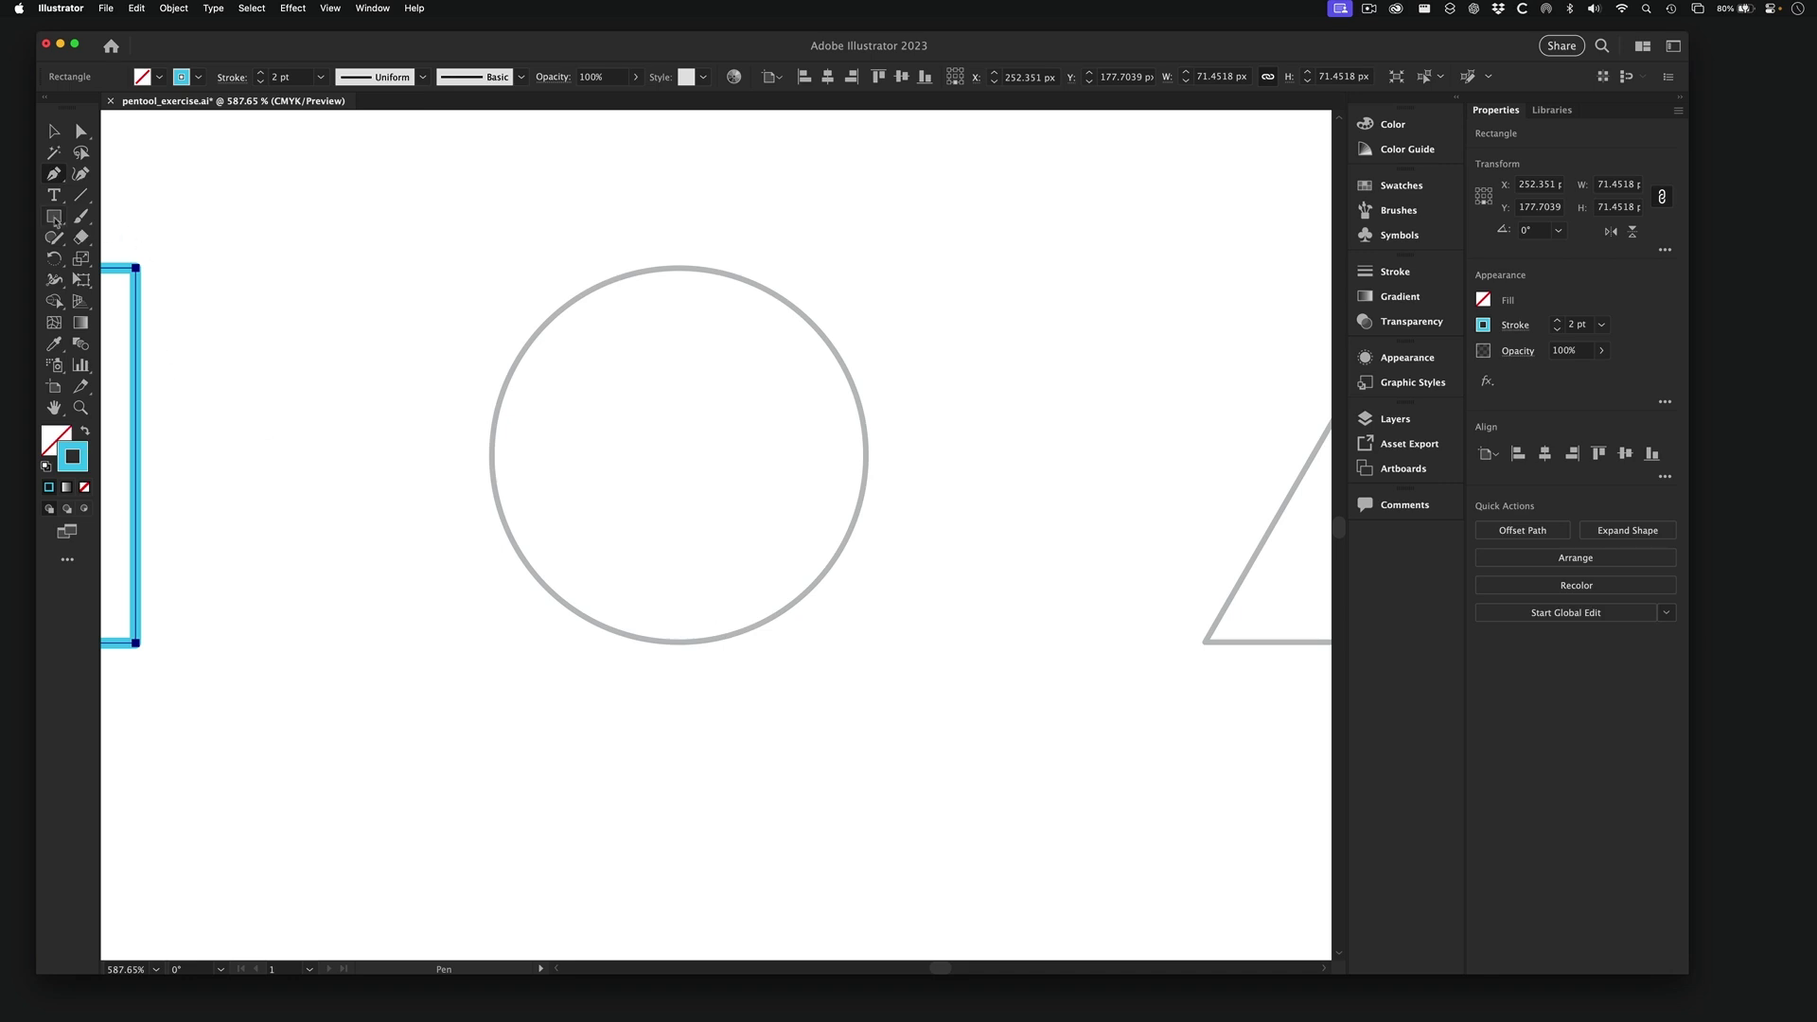
{"action": "left_click_drag", "start_coordinate": [53, 220], "coordinate": [114, 257]}
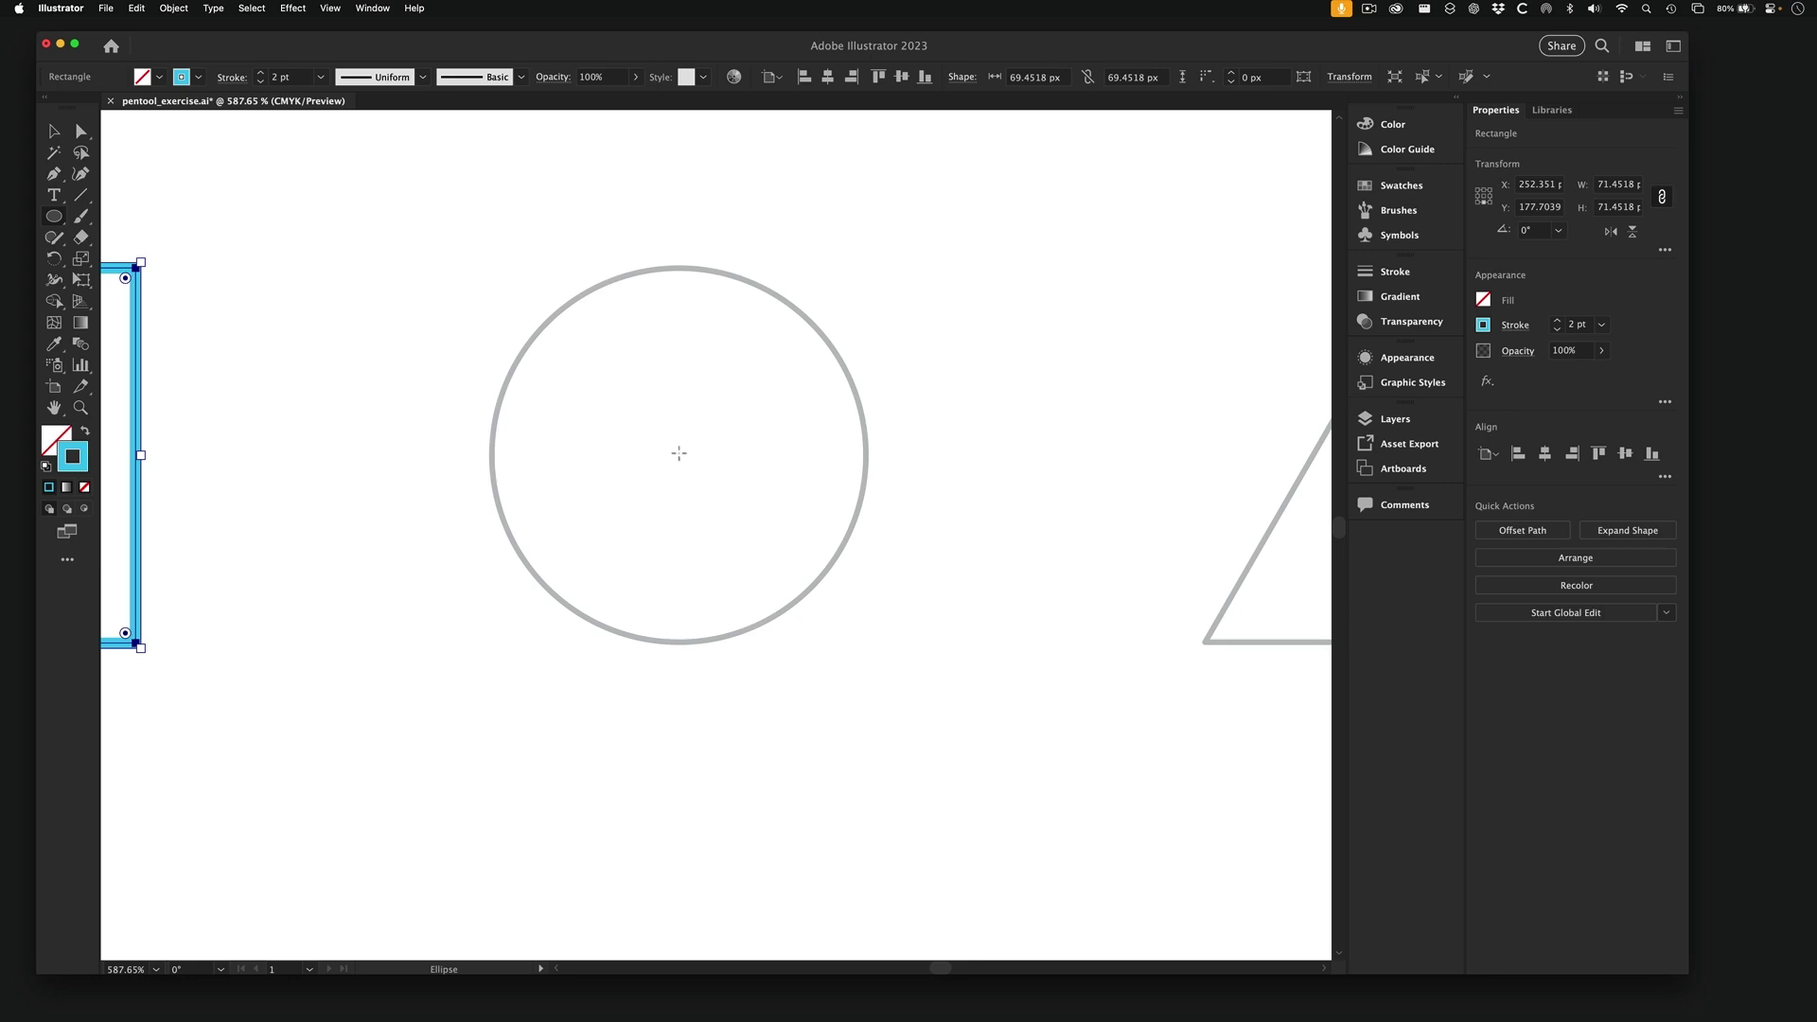
{"action": "left_click_drag", "start_coordinate": [679, 454], "coordinate": [678, 454]}
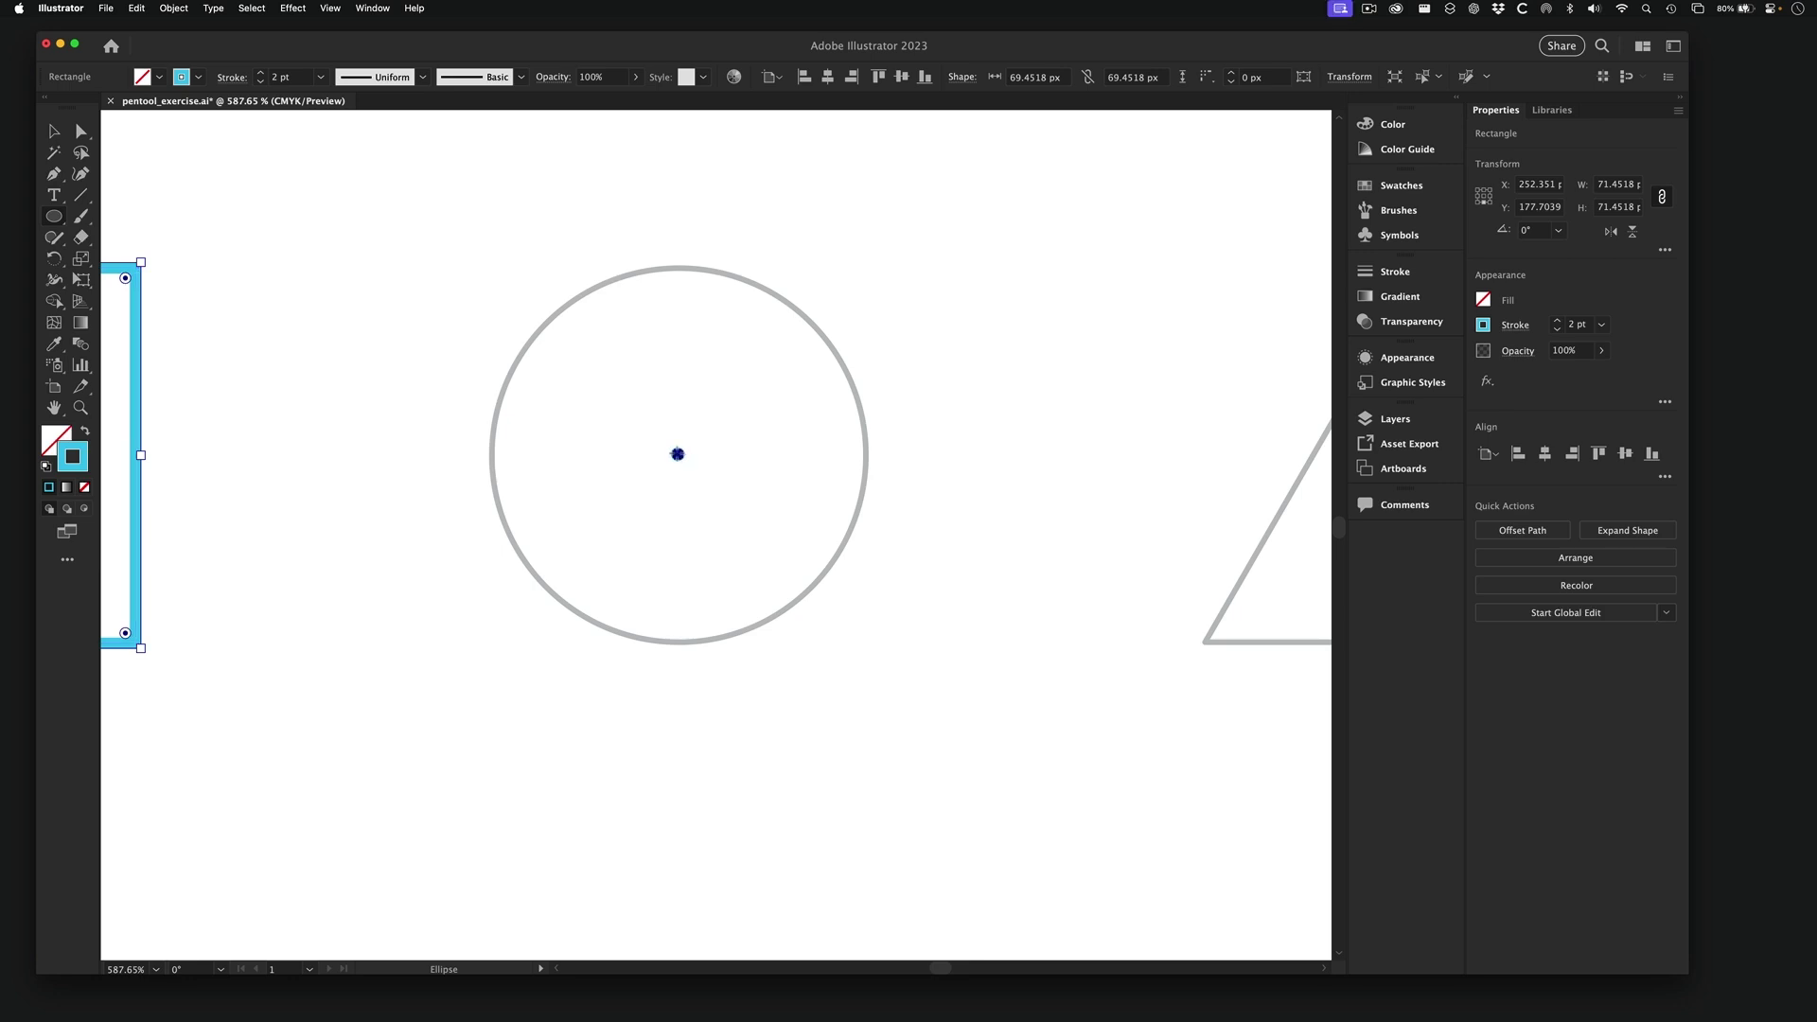
{"action": "left_click_drag", "start_coordinate": [677, 453], "coordinate": [835, 641]}
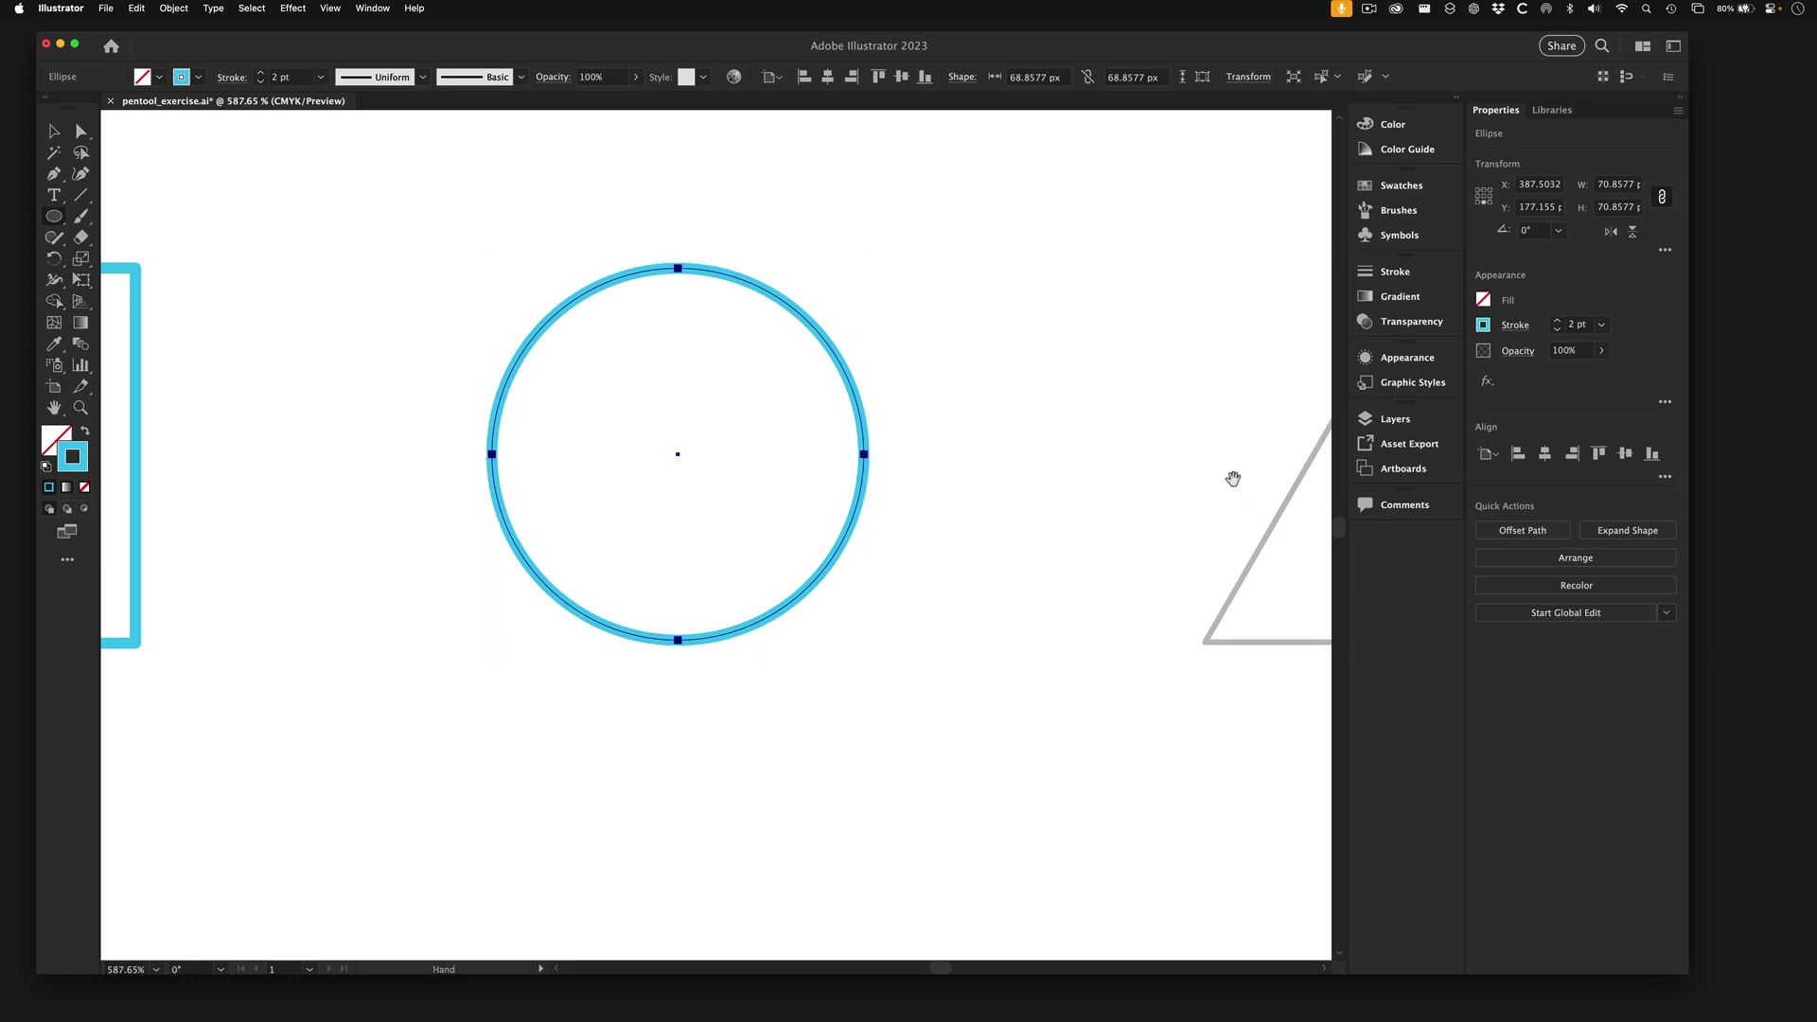
- Trace the template triangle as a closed Pen path starting at its lower-left corner, and delete the traced path
{"action": "left_click_drag", "start_coordinate": [1228, 475], "coordinate": [536, 501]}
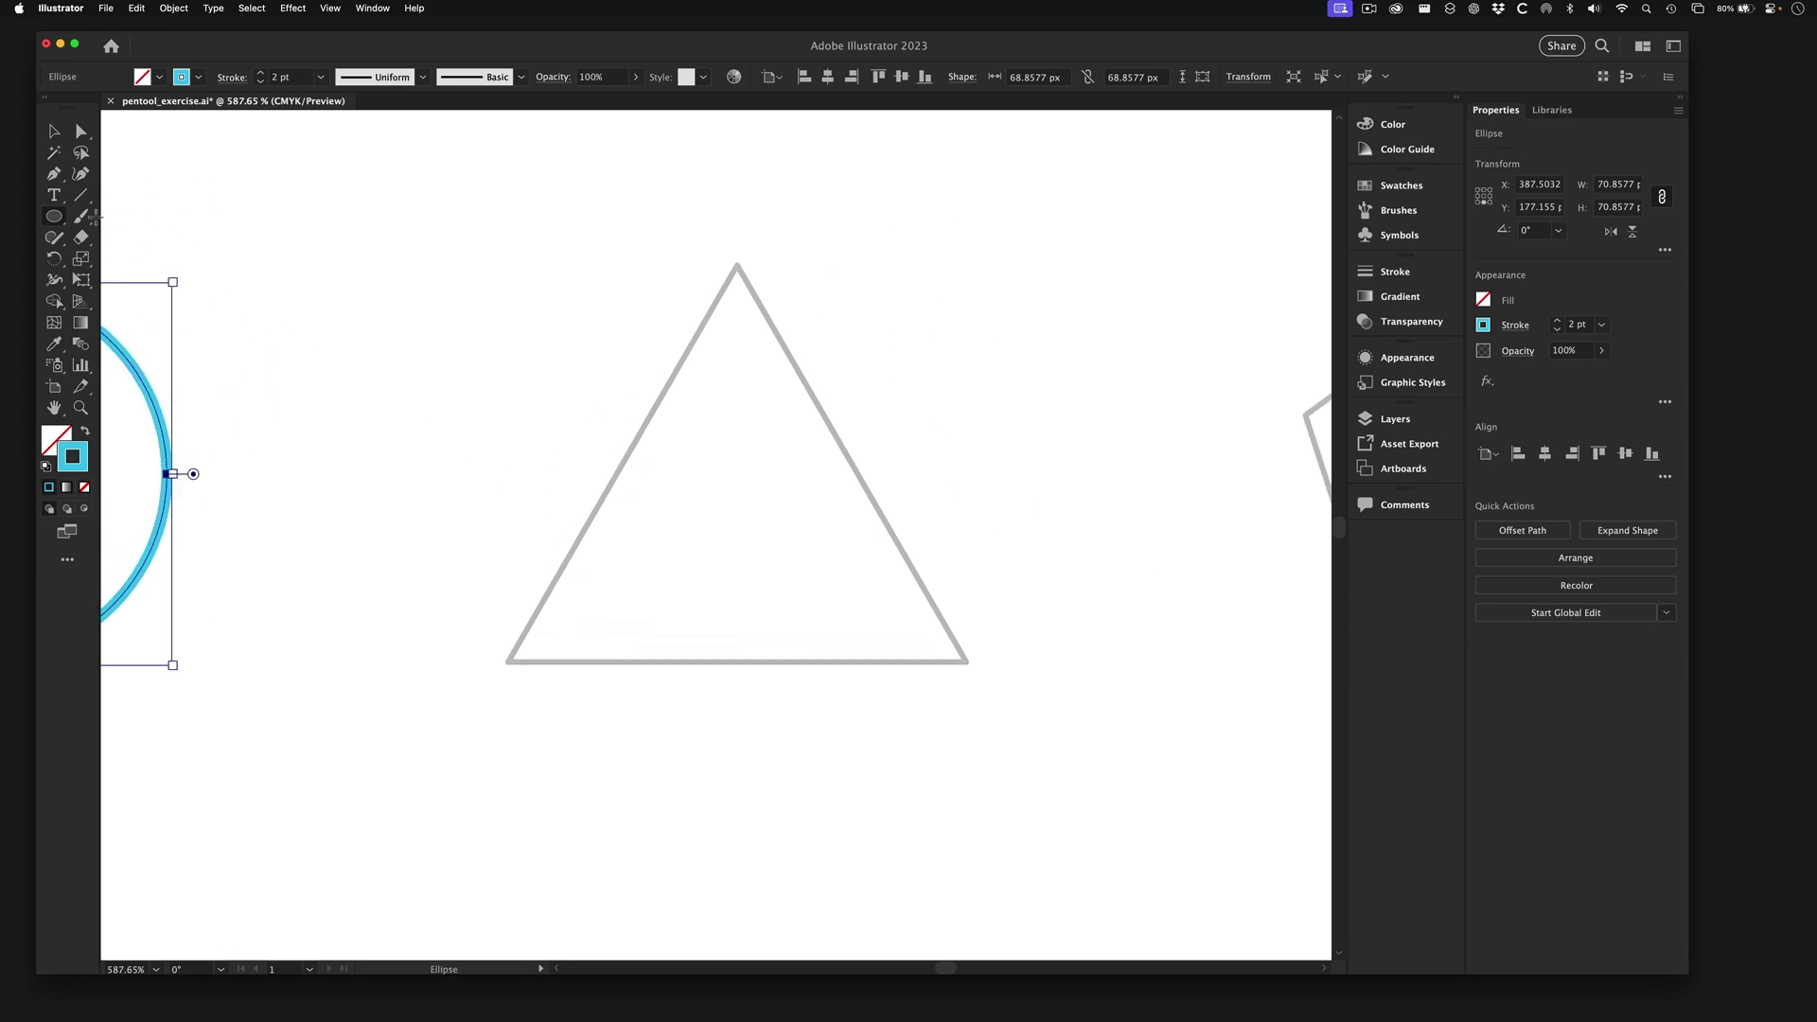
{"action": "left_click", "coordinate": [54, 216]}
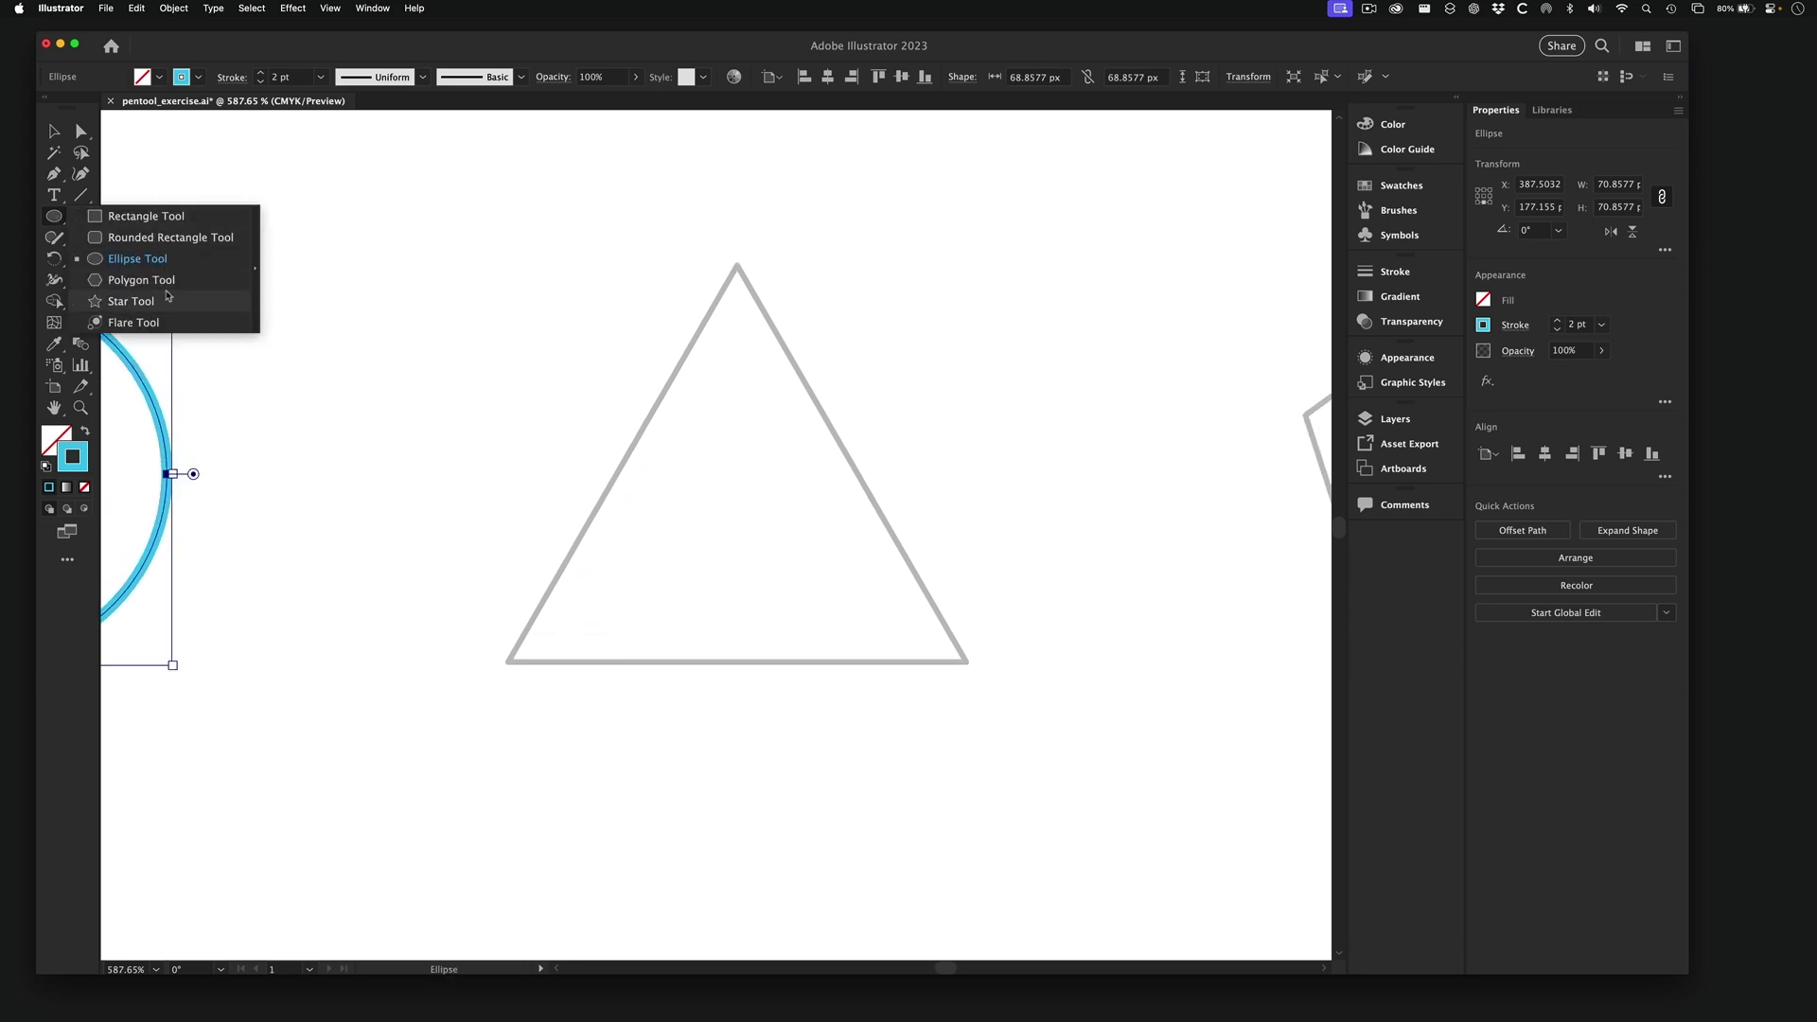
{"action": "left_click", "coordinate": [166, 280]}
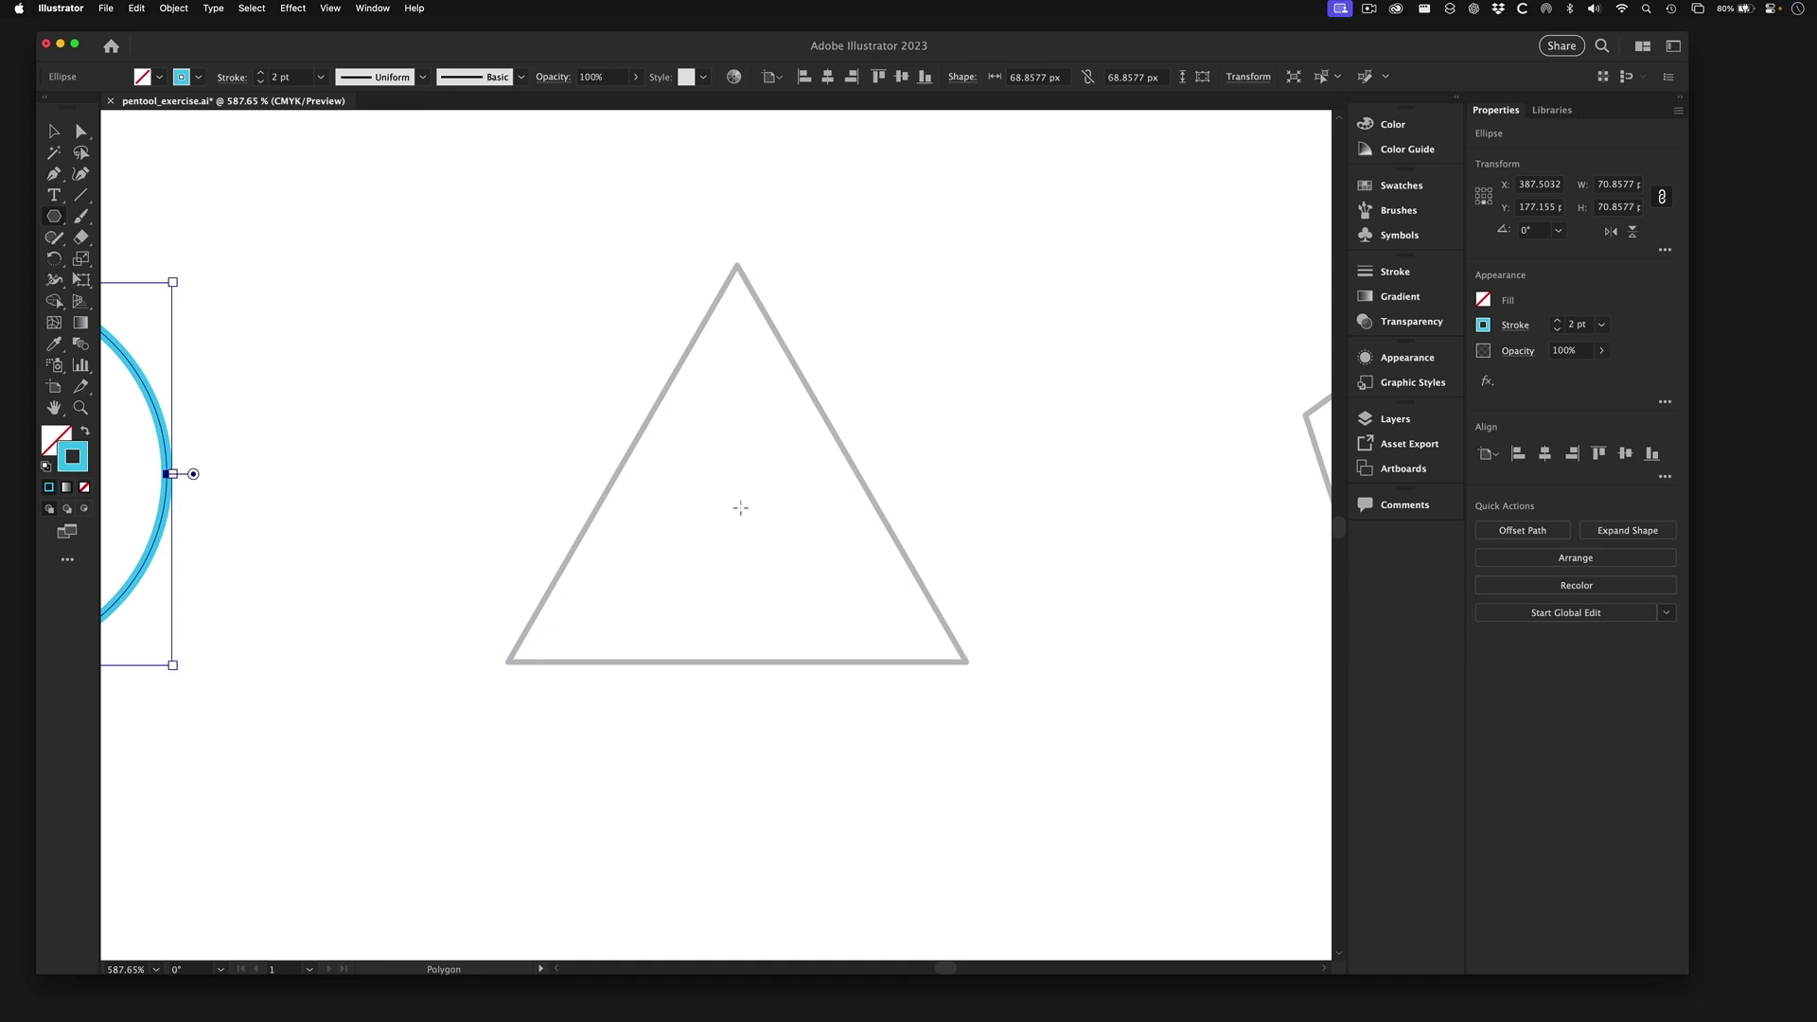
{"action": "left_click", "coordinate": [54, 174]}
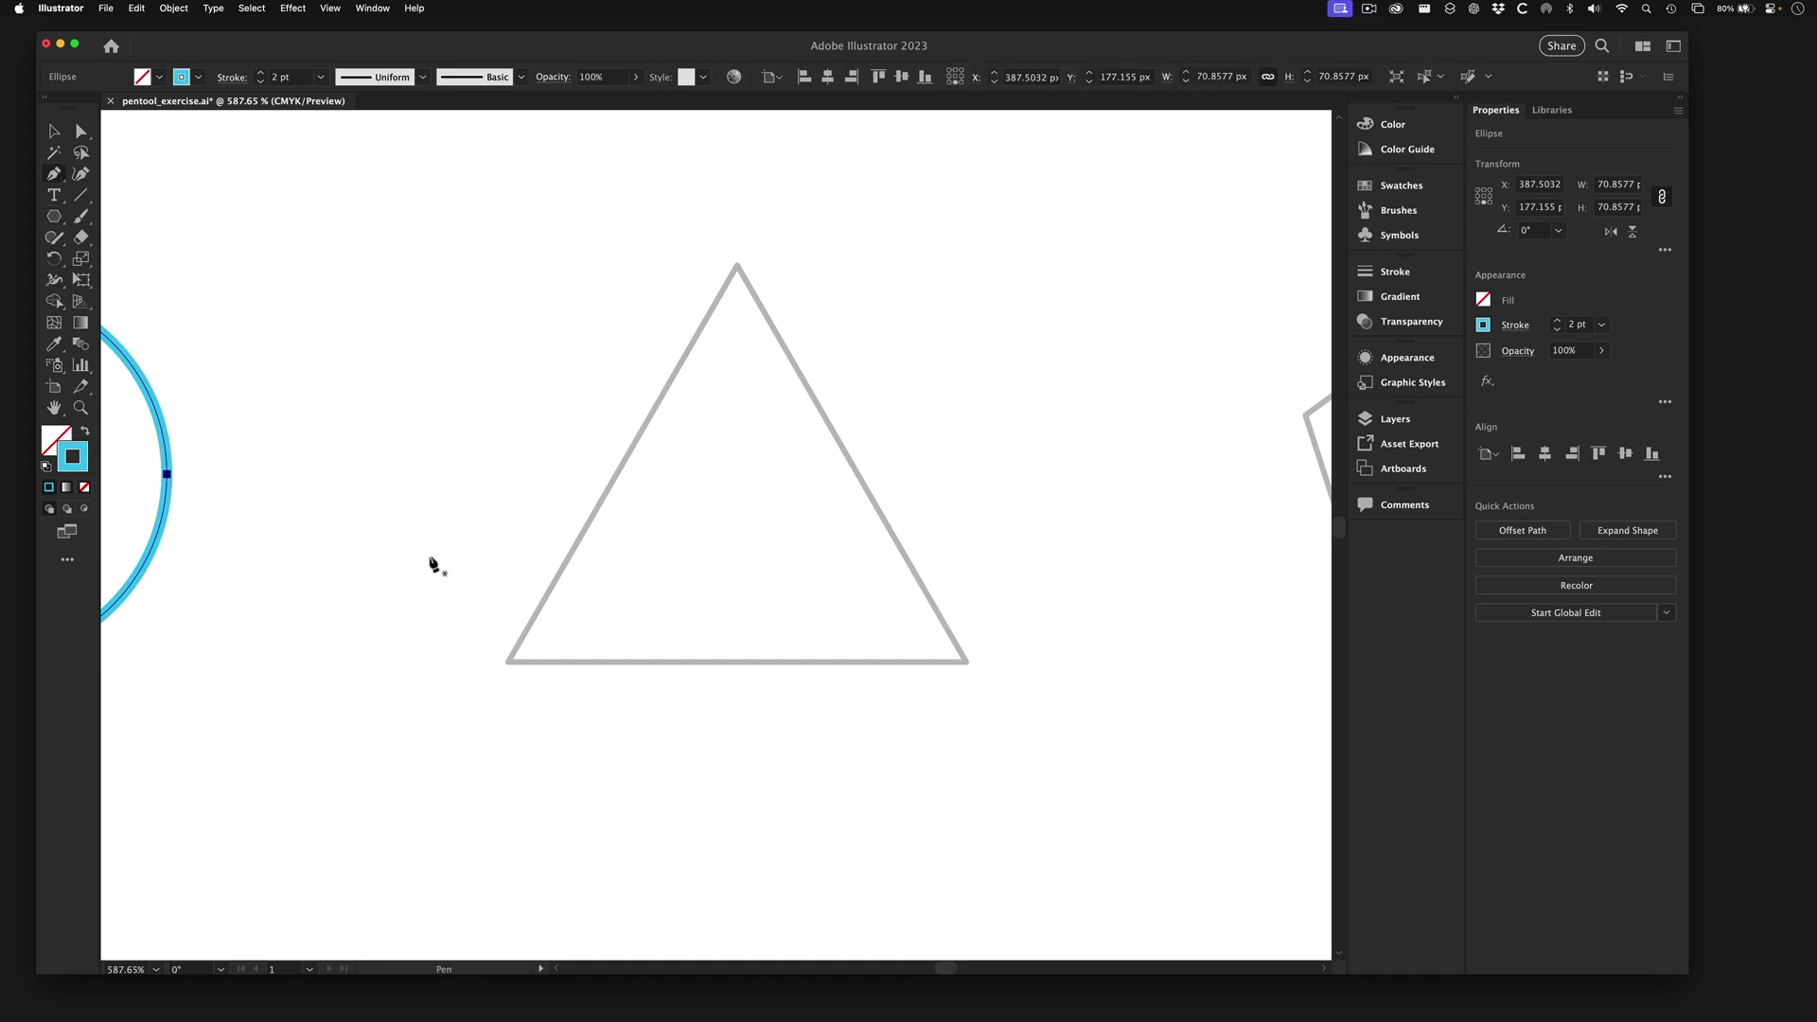
{"action": "left_click", "coordinate": [508, 662]}
{"action": "left_click", "coordinate": [737, 267]}
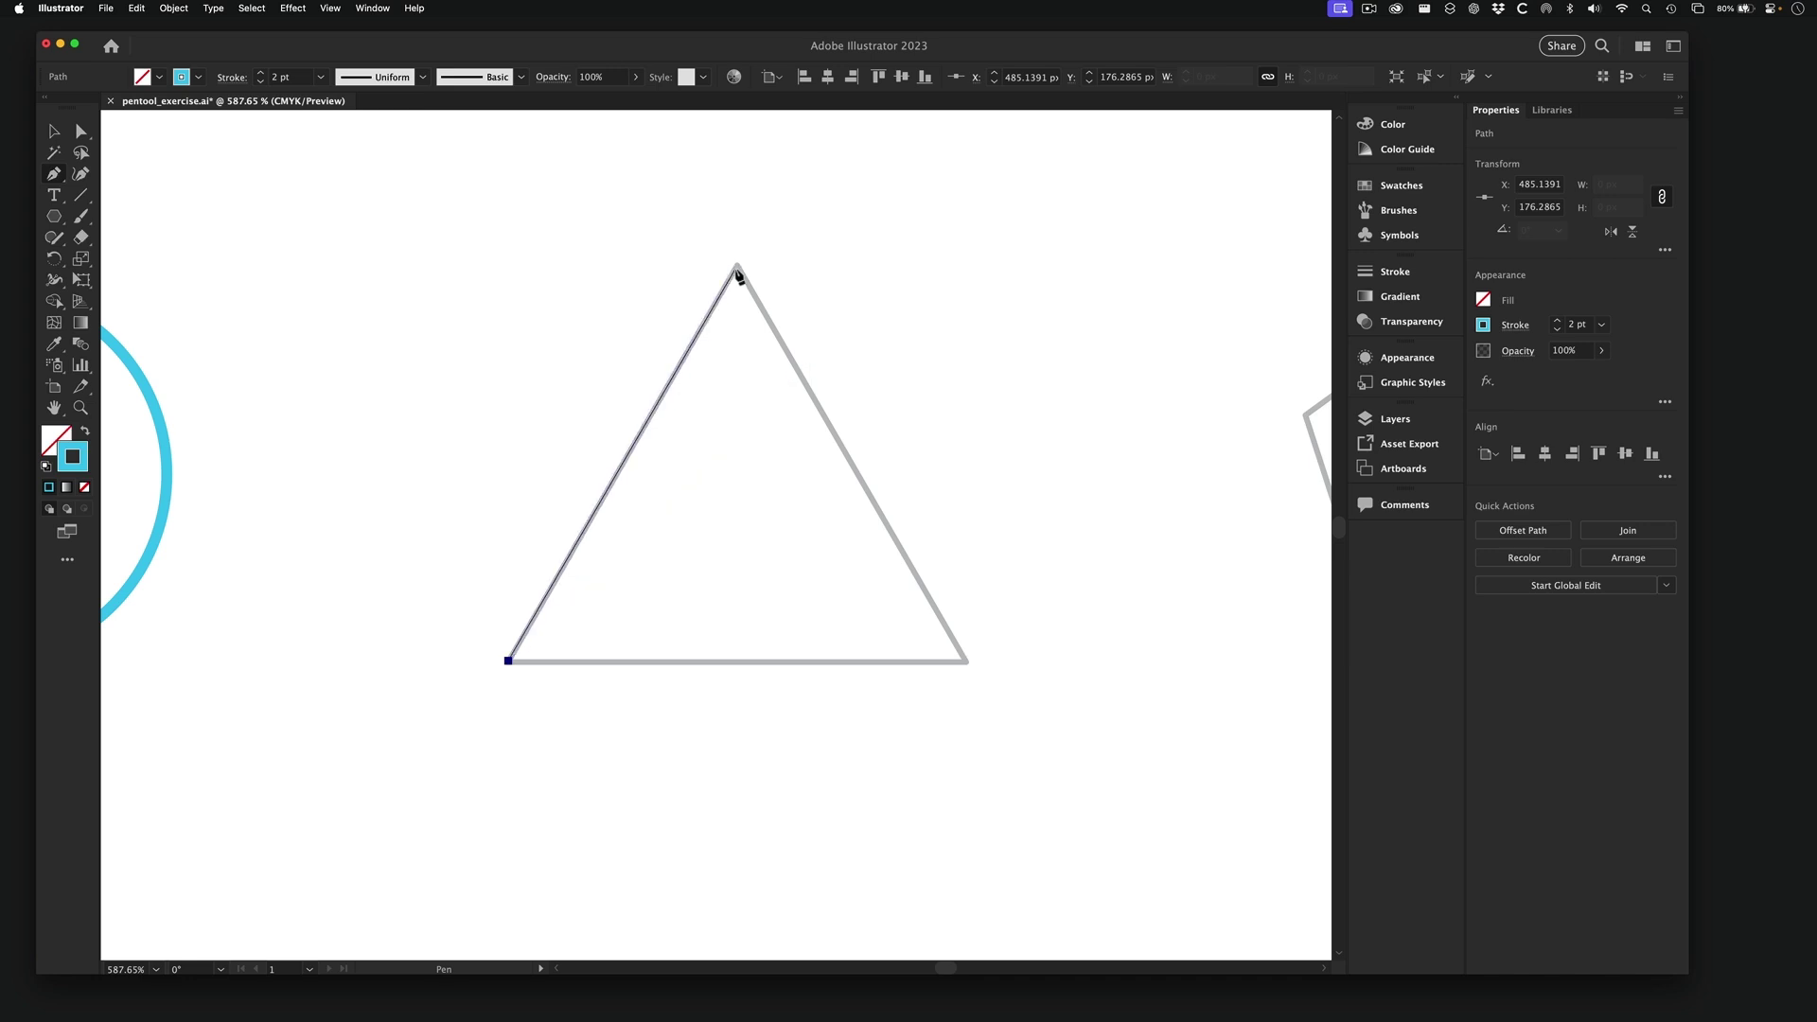
{"action": "left_click", "coordinate": [967, 661]}
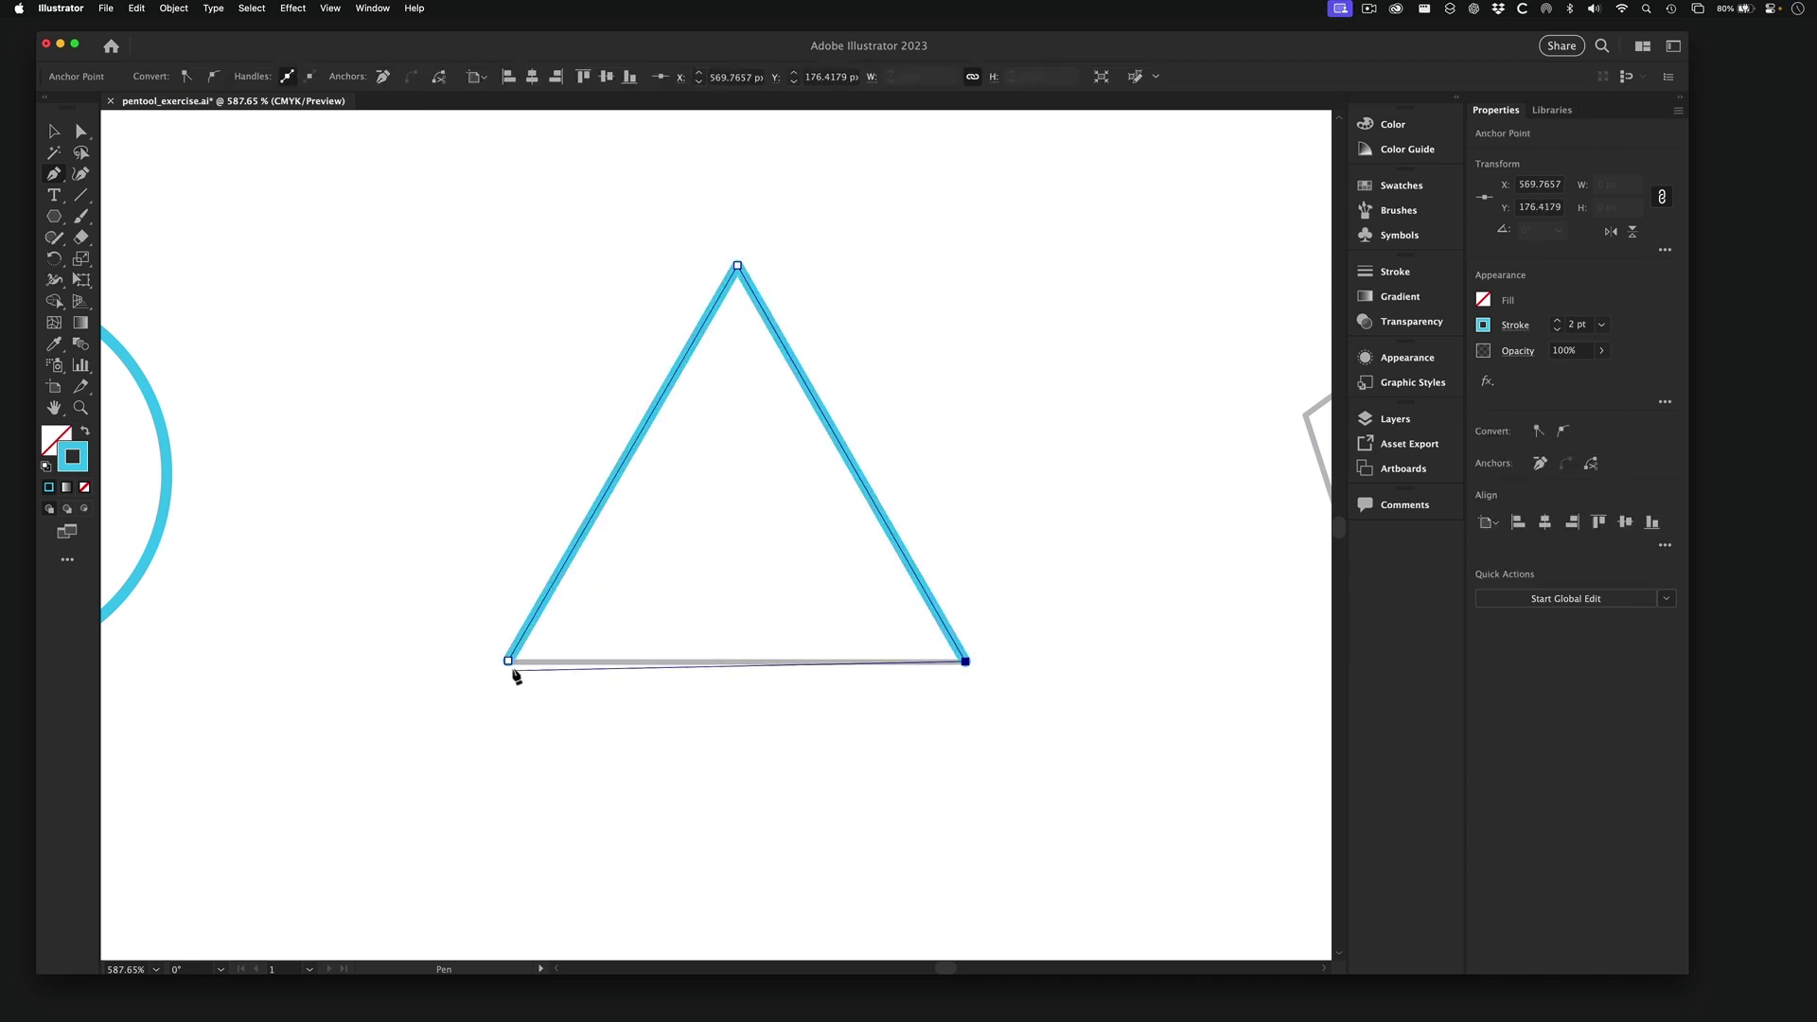
{"action": "left_click", "coordinate": [509, 661]}
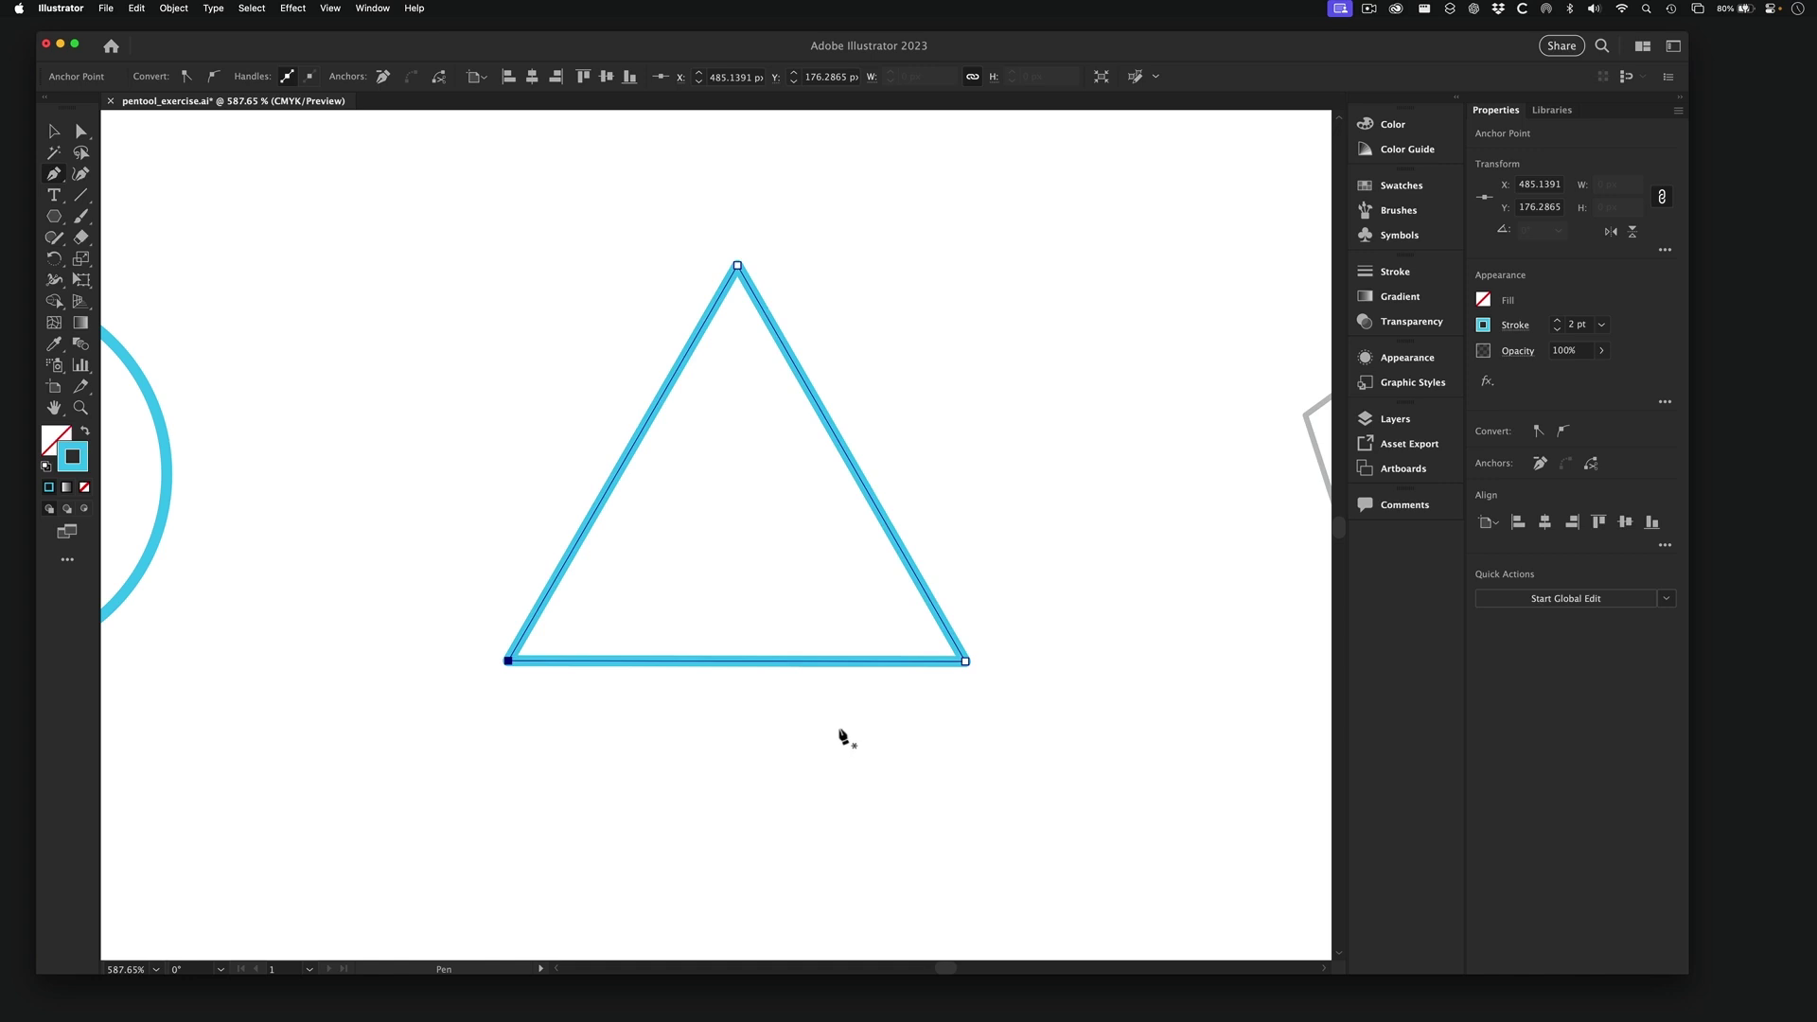
{"action": "key", "text": "Delete"}
{"action": "key", "text": "Delete"}
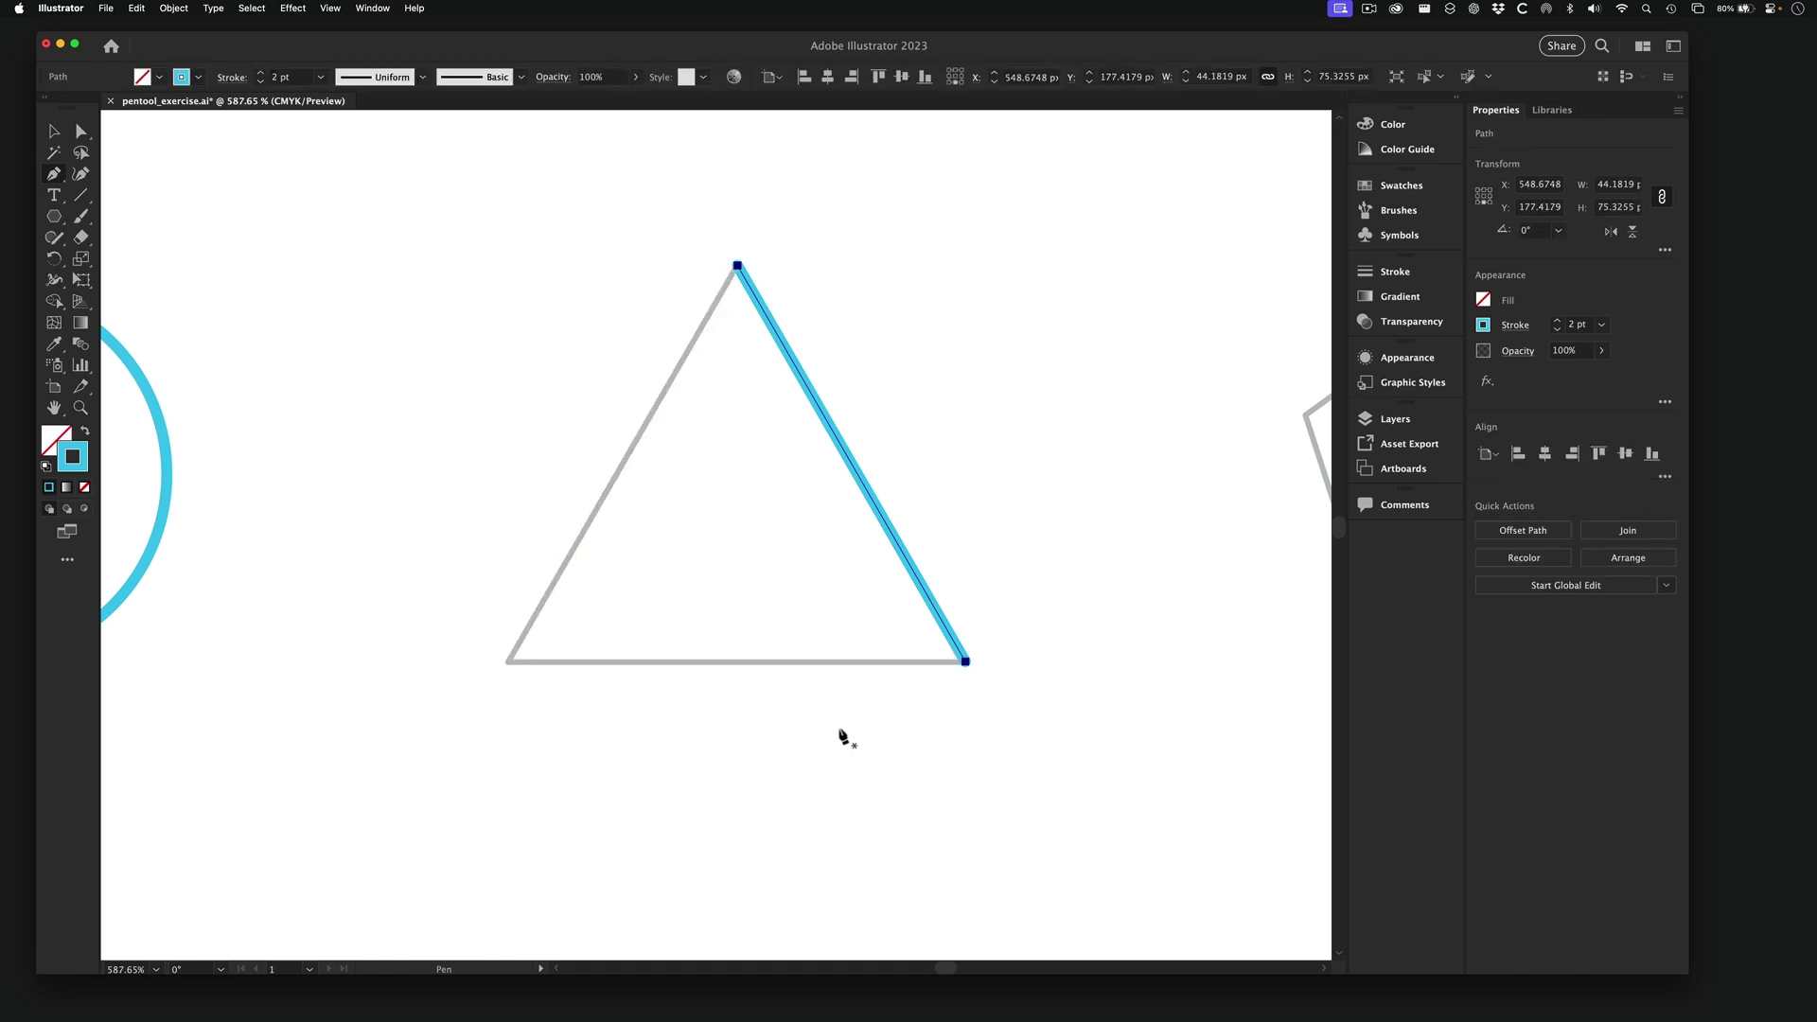
- Draw an upright three-sided polygon from the middle of the template triangle with the Polygon tool, about 87.2 by 75.8 px
{"action": "left_click", "coordinate": [53, 215]}
{"action": "left_click", "coordinate": [120, 280]}
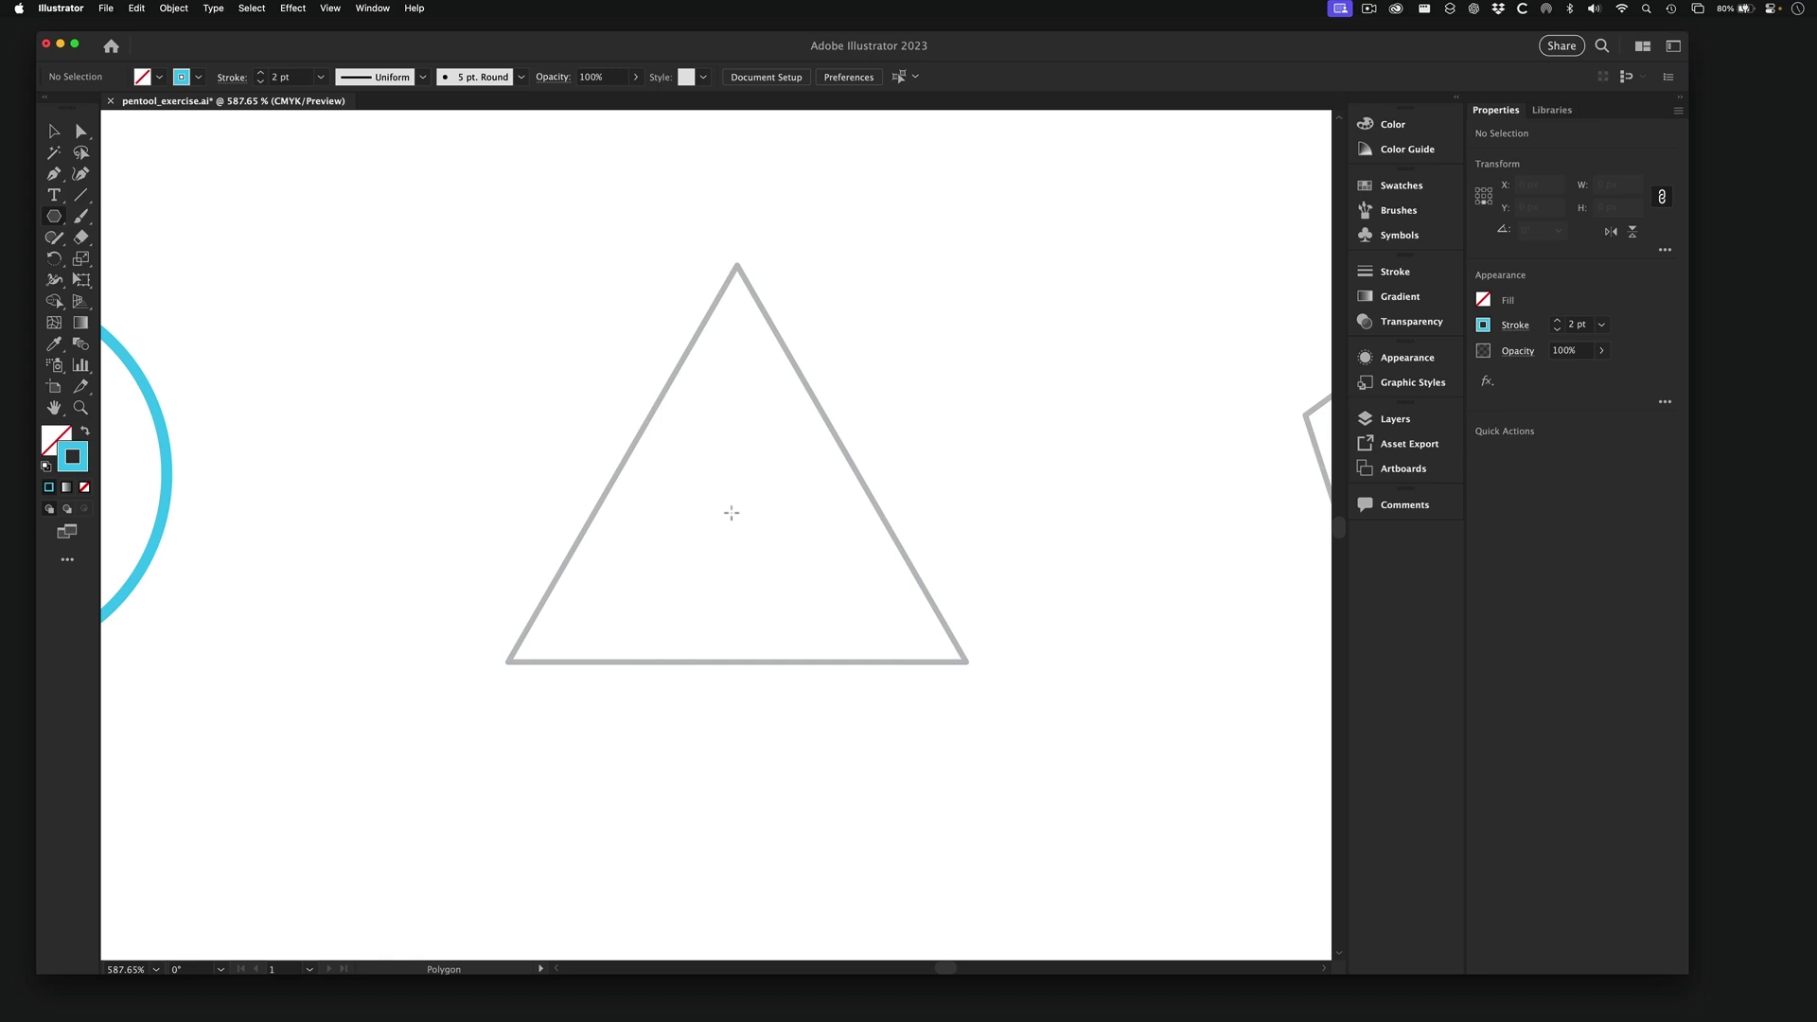
{"action": "left_click_drag", "start_coordinate": [731, 512], "coordinate": [828, 659]}
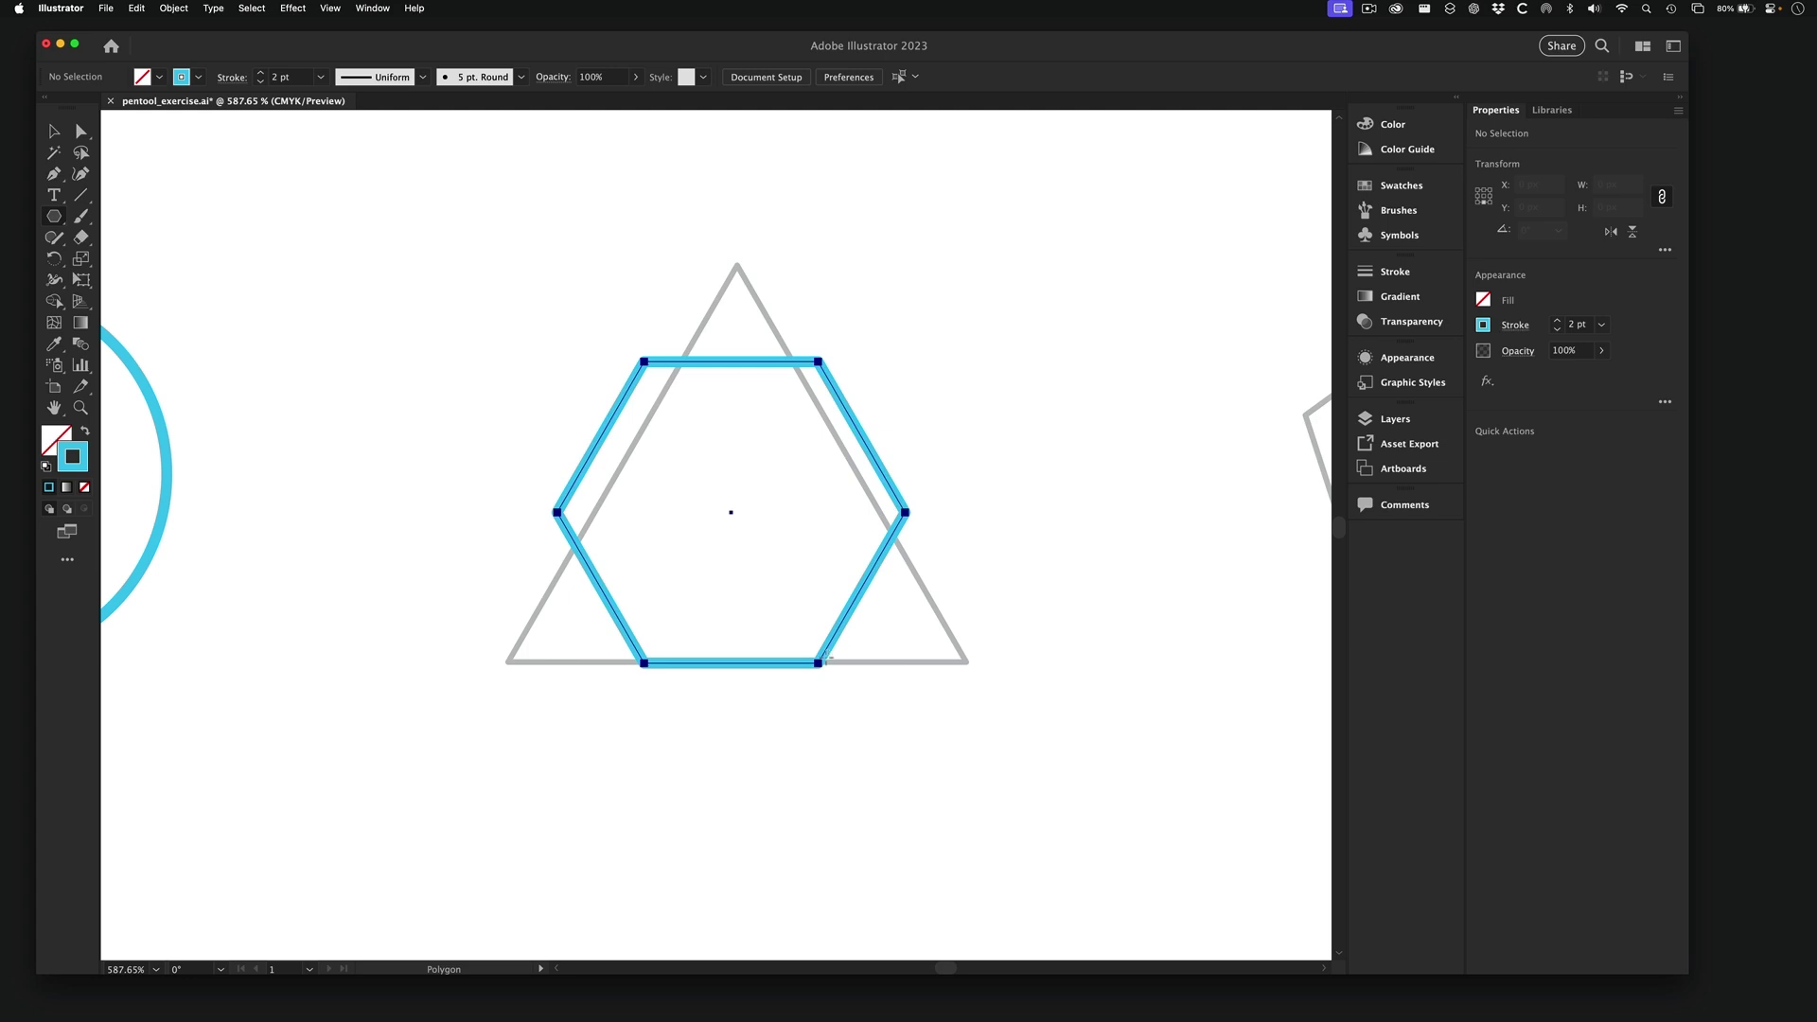
{"action": "left_click_drag", "start_coordinate": [828, 659], "coordinate": [830, 657]}
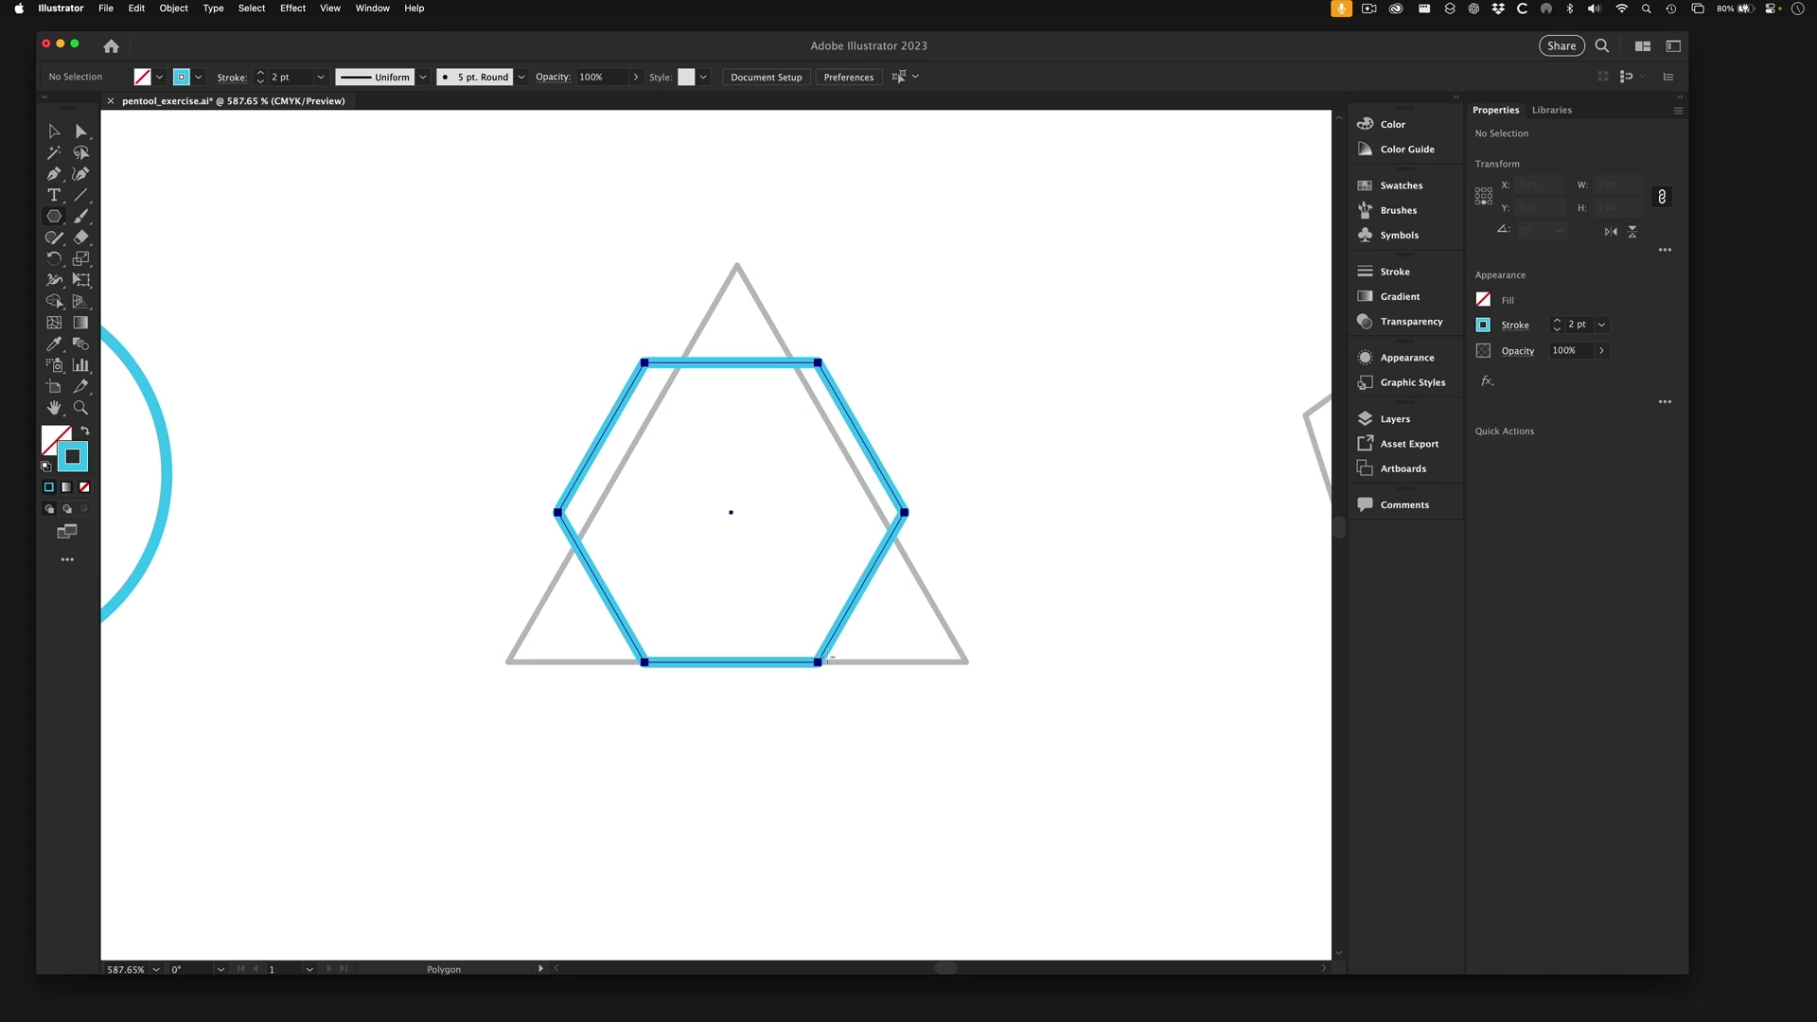
{"action": "left_click_drag", "start_coordinate": [817, 662], "coordinate": [827, 656]}
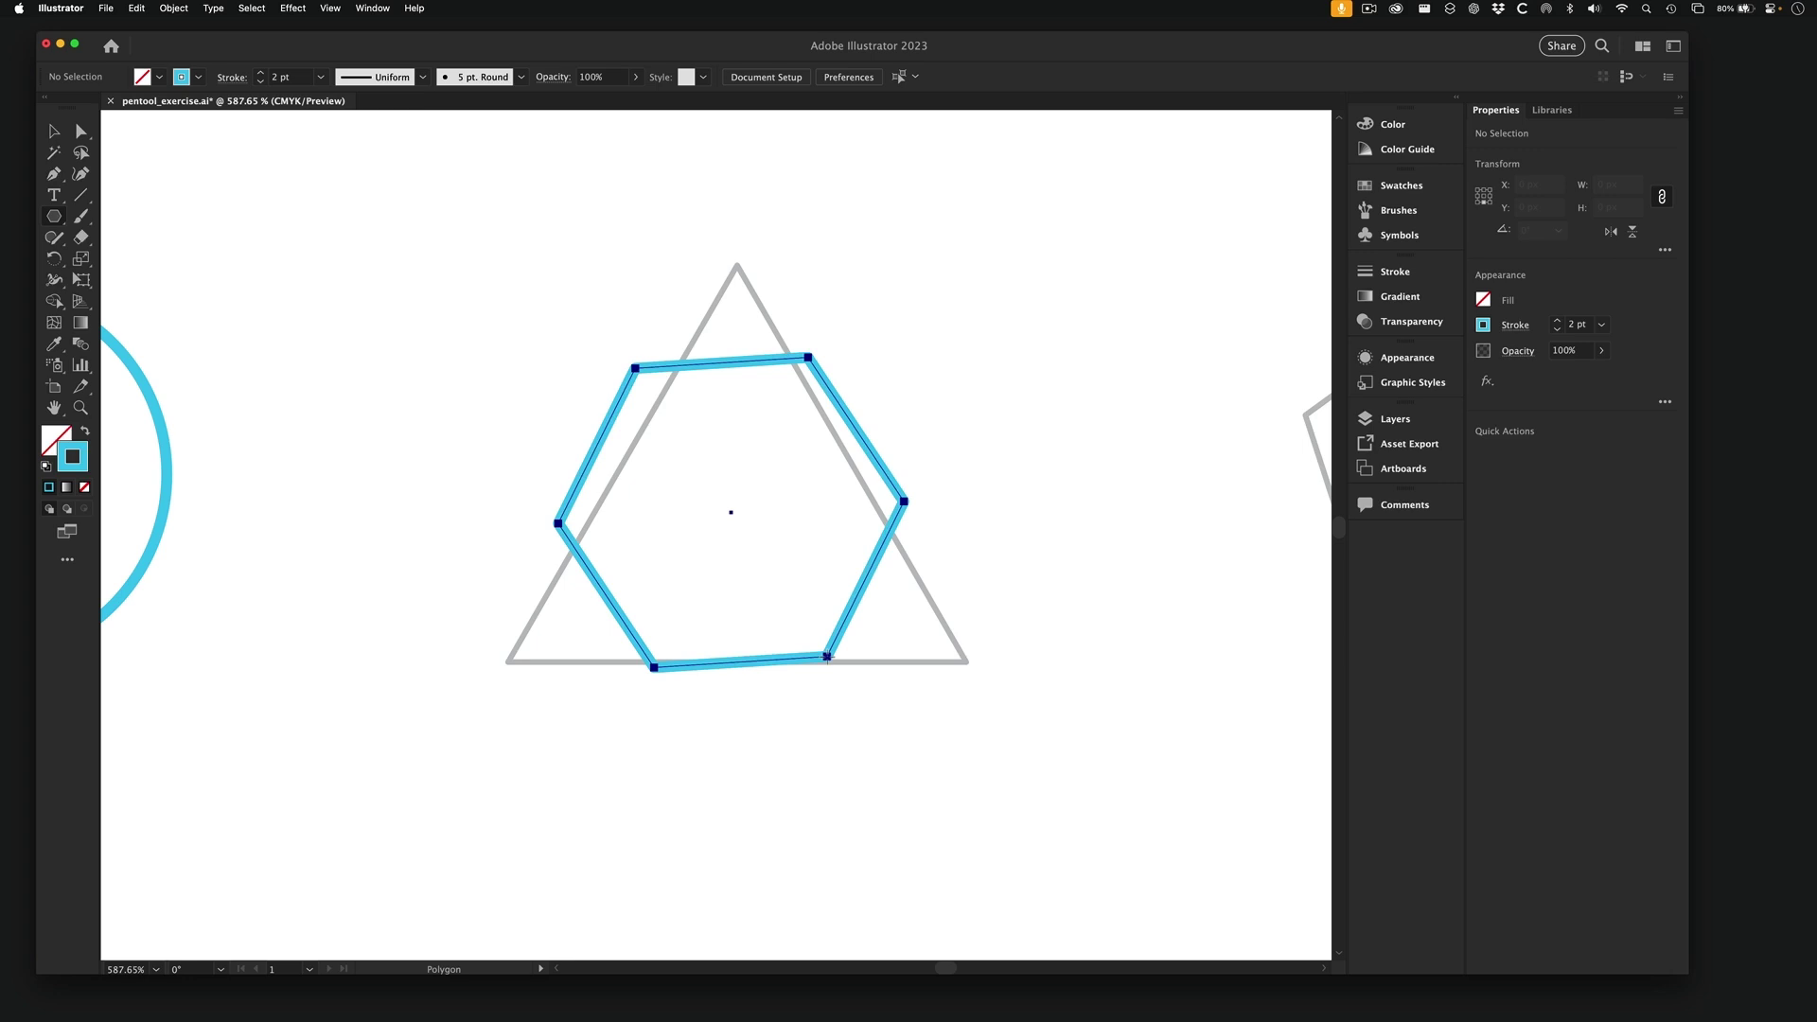
{"action": "left_click_drag", "start_coordinate": [827, 656], "coordinate": [827, 657]}
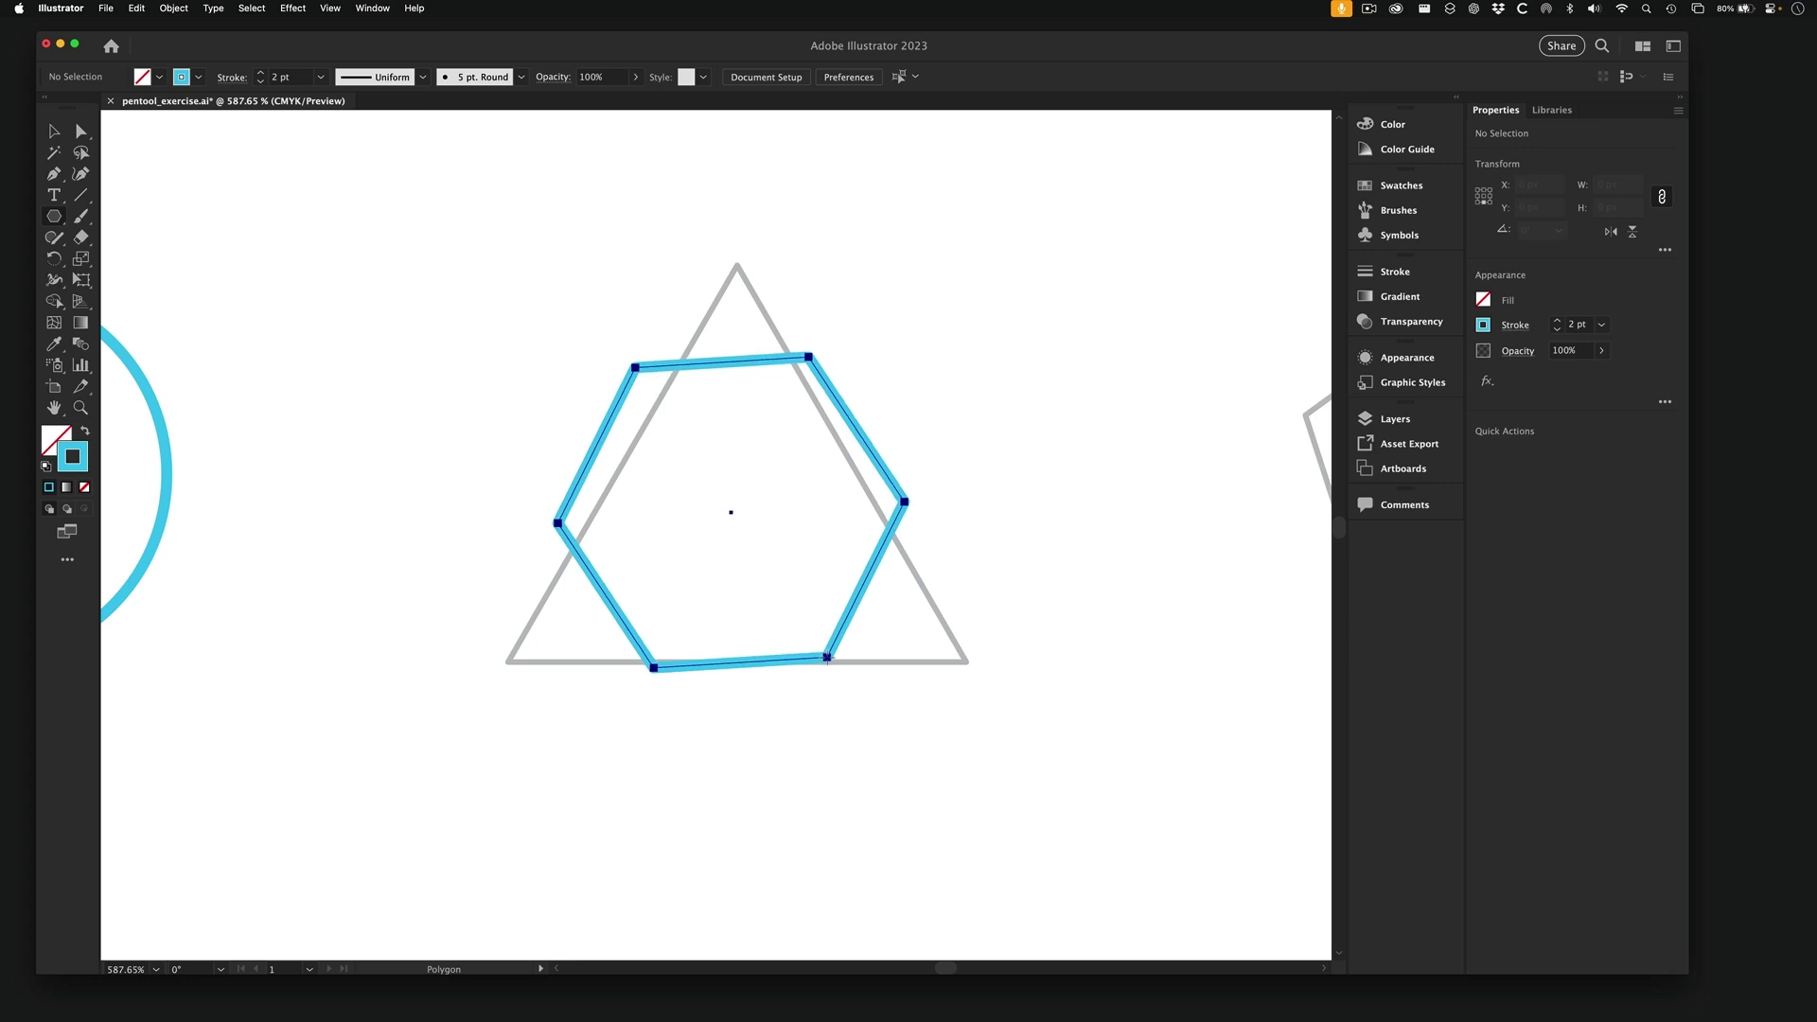
{"action": "key", "text": "Down"}
{"action": "left_click_drag", "start_coordinate": [827, 656], "coordinate": [827, 655]}
{"action": "key", "text": "Down"}
{"action": "key", "text": "Down"}
{"action": "key", "text": "Up"}
{"action": "key", "text": "Up"}
{"action": "key", "text": "Up"}
{"action": "key", "text": "Down"}
{"action": "key", "text": "Down"}
{"action": "key", "text": "Down"}
{"action": "key", "text": "shift"}
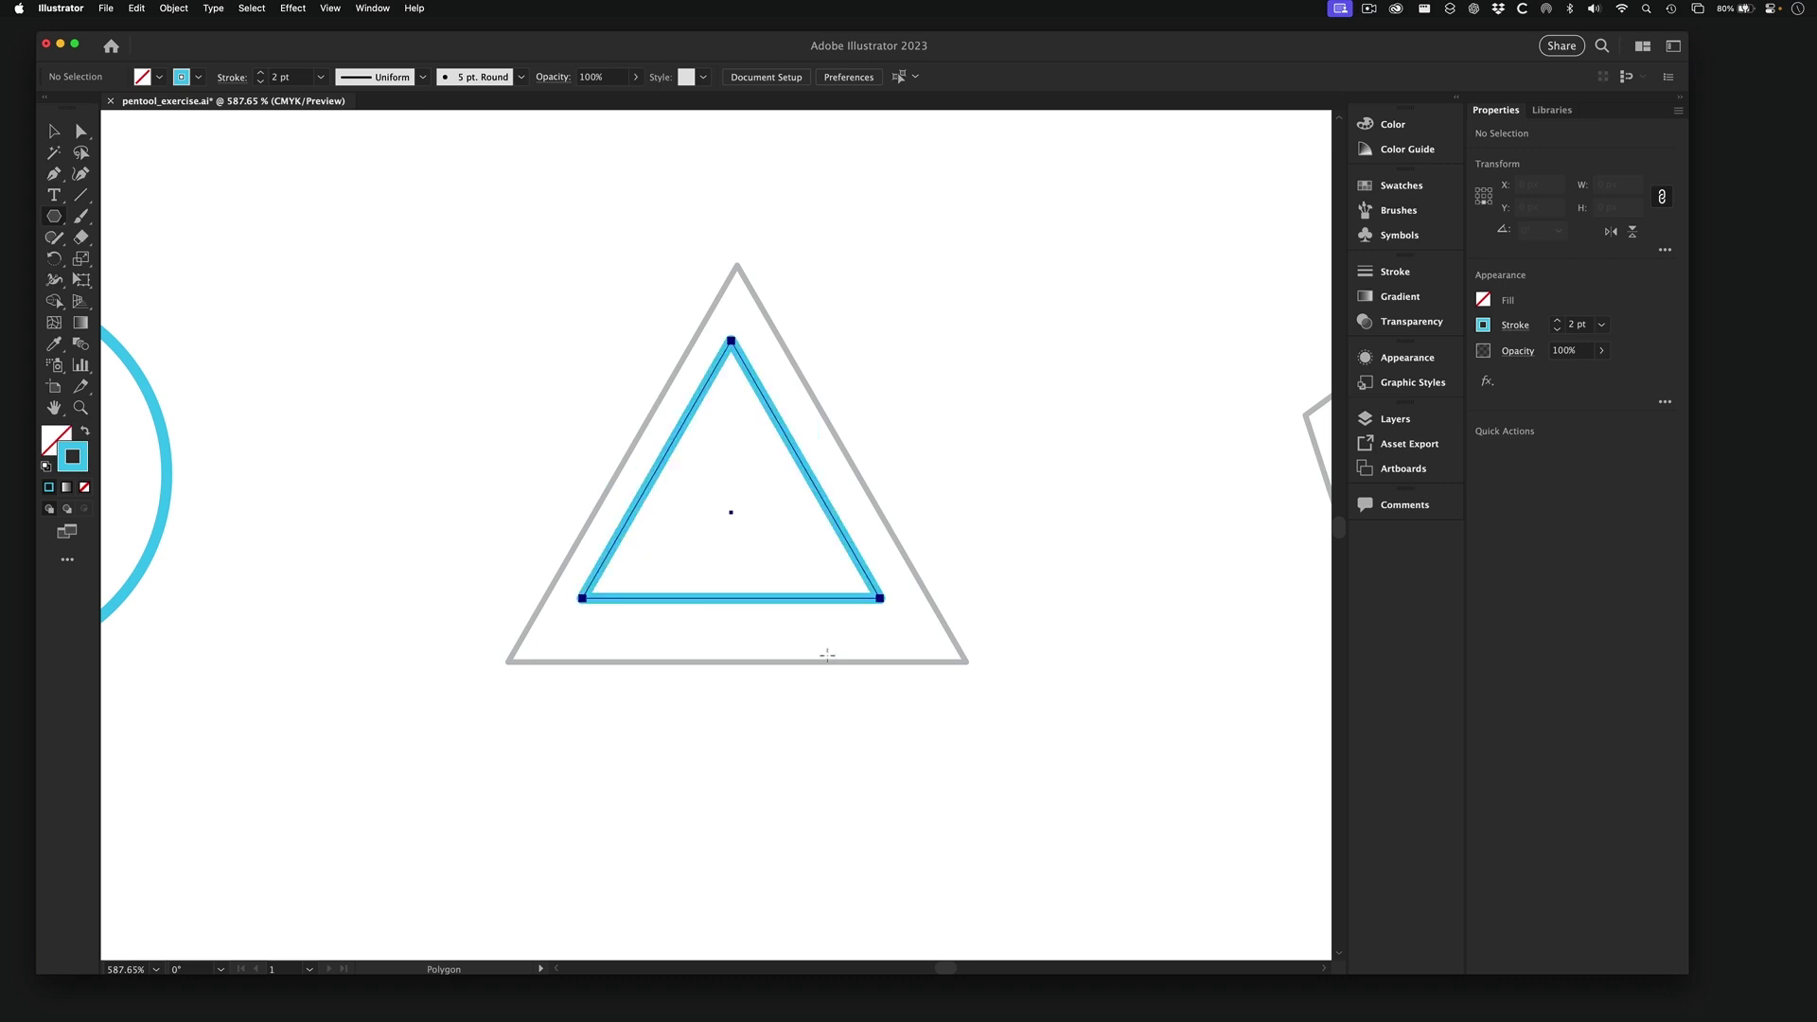
{"action": "left_click_drag", "start_coordinate": [827, 655], "coordinate": [905, 713]}
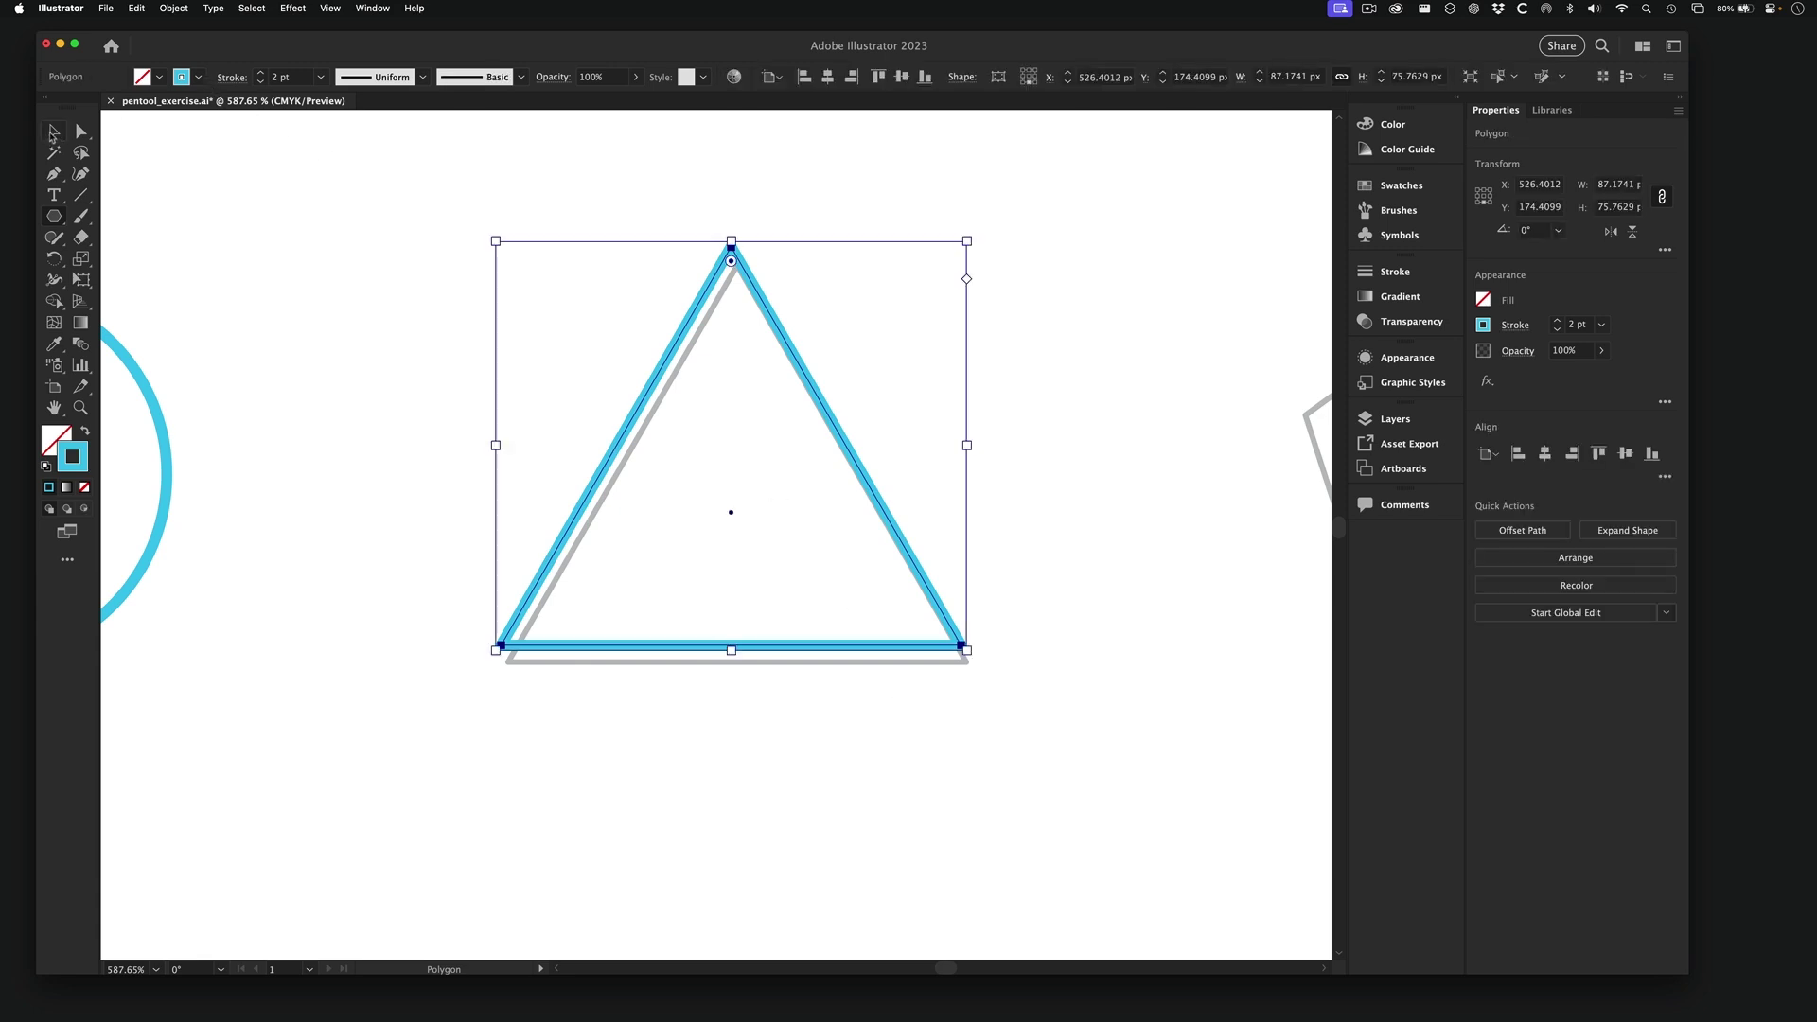
- Move the blue triangle onto the template triangle with the Selection tool and deselect it
{"action": "left_click", "coordinate": [53, 133]}
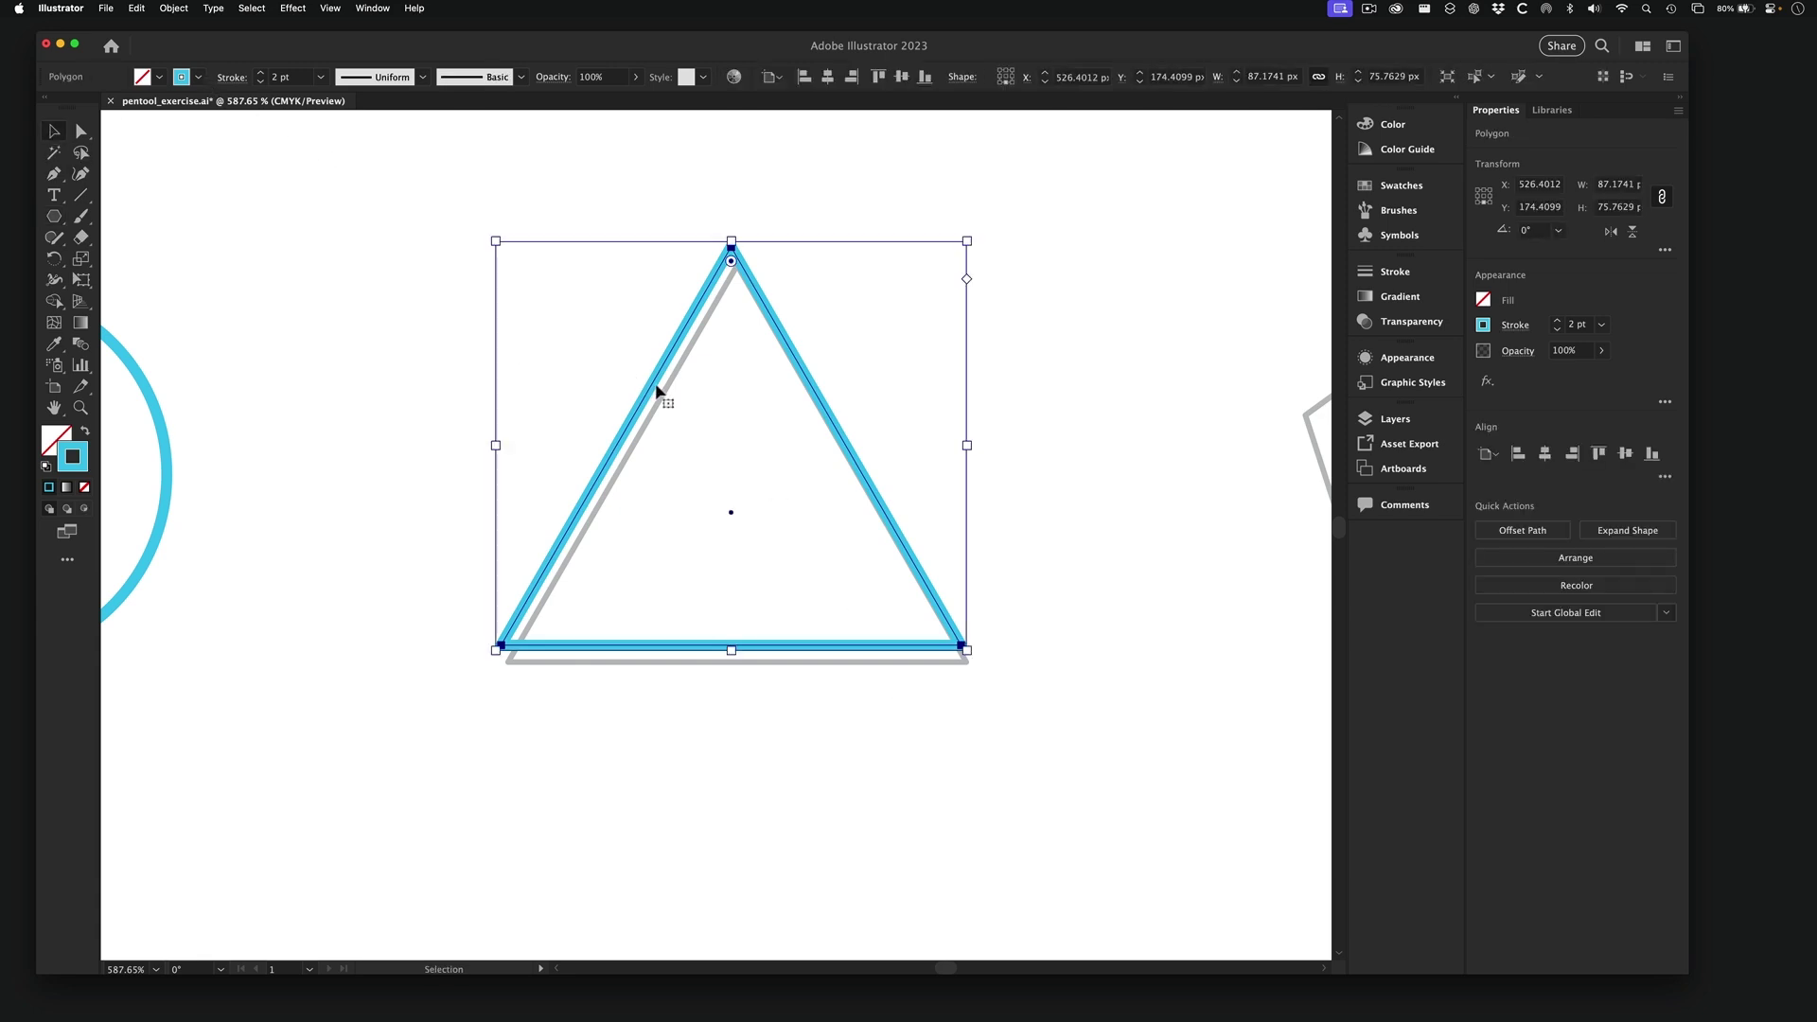
{"action": "left_click_drag", "start_coordinate": [656, 389], "coordinate": [660, 402]}
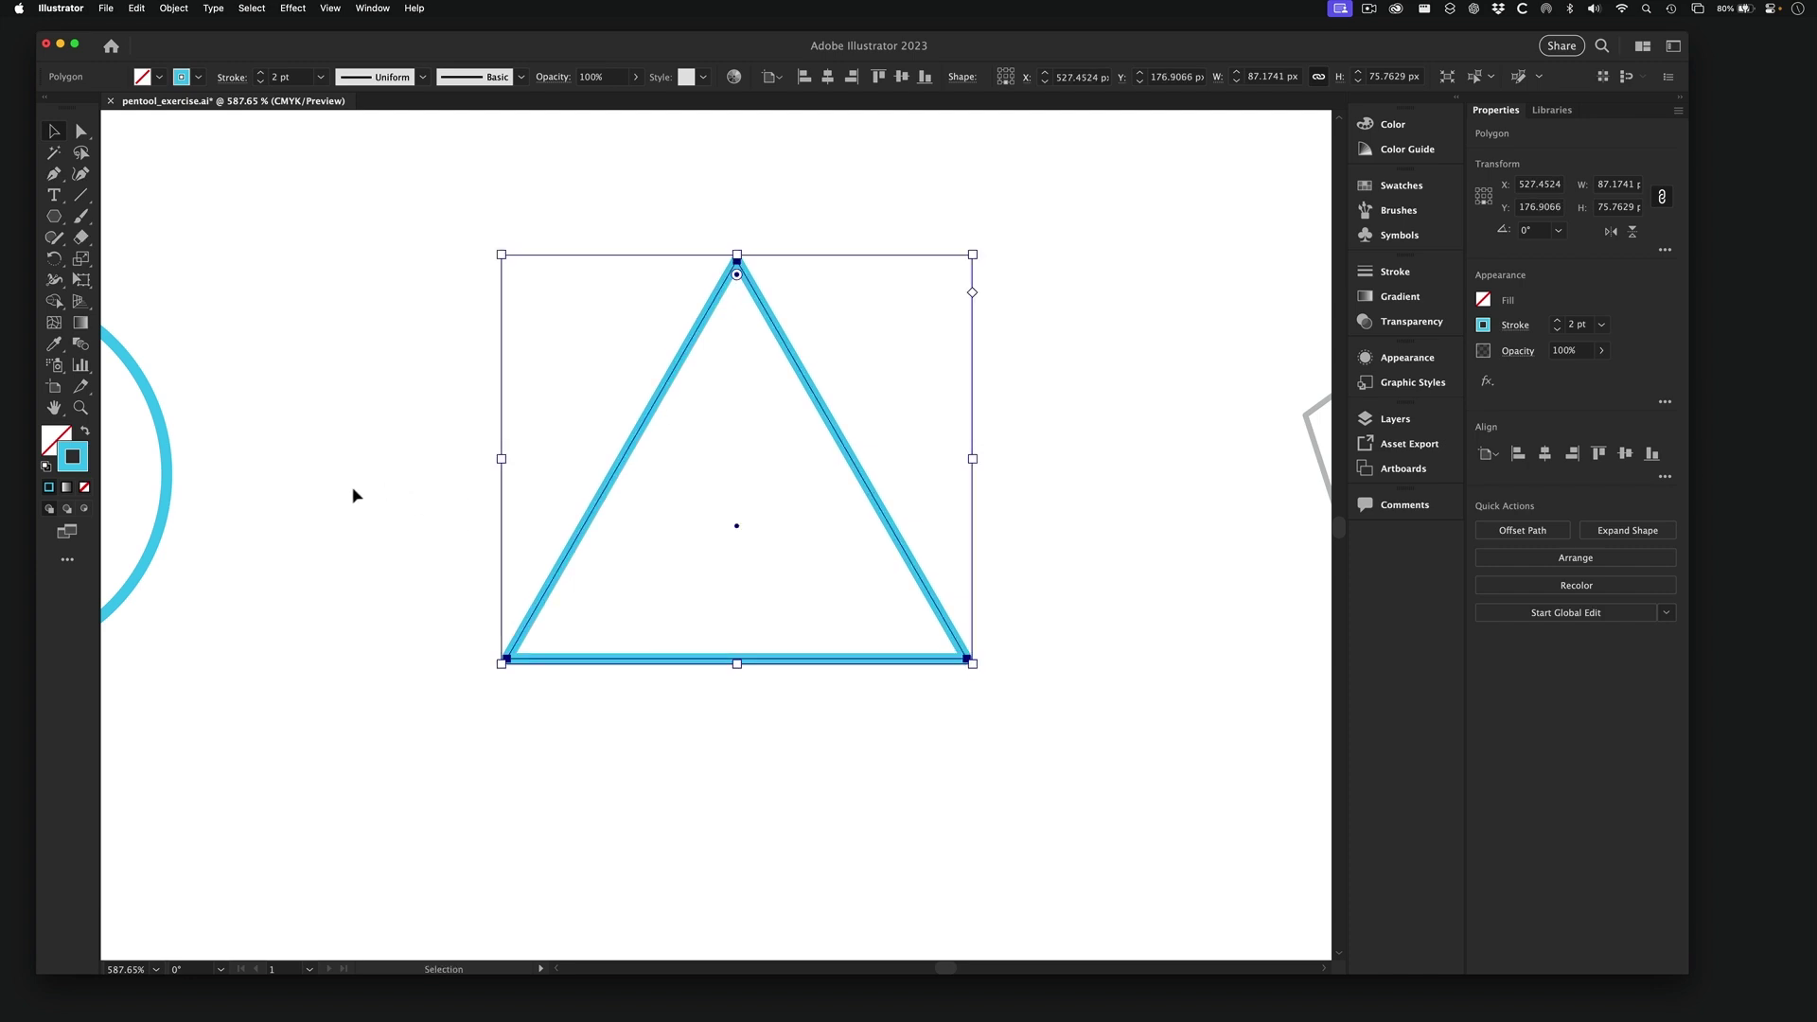
{"action": "left_click", "coordinate": [353, 495]}
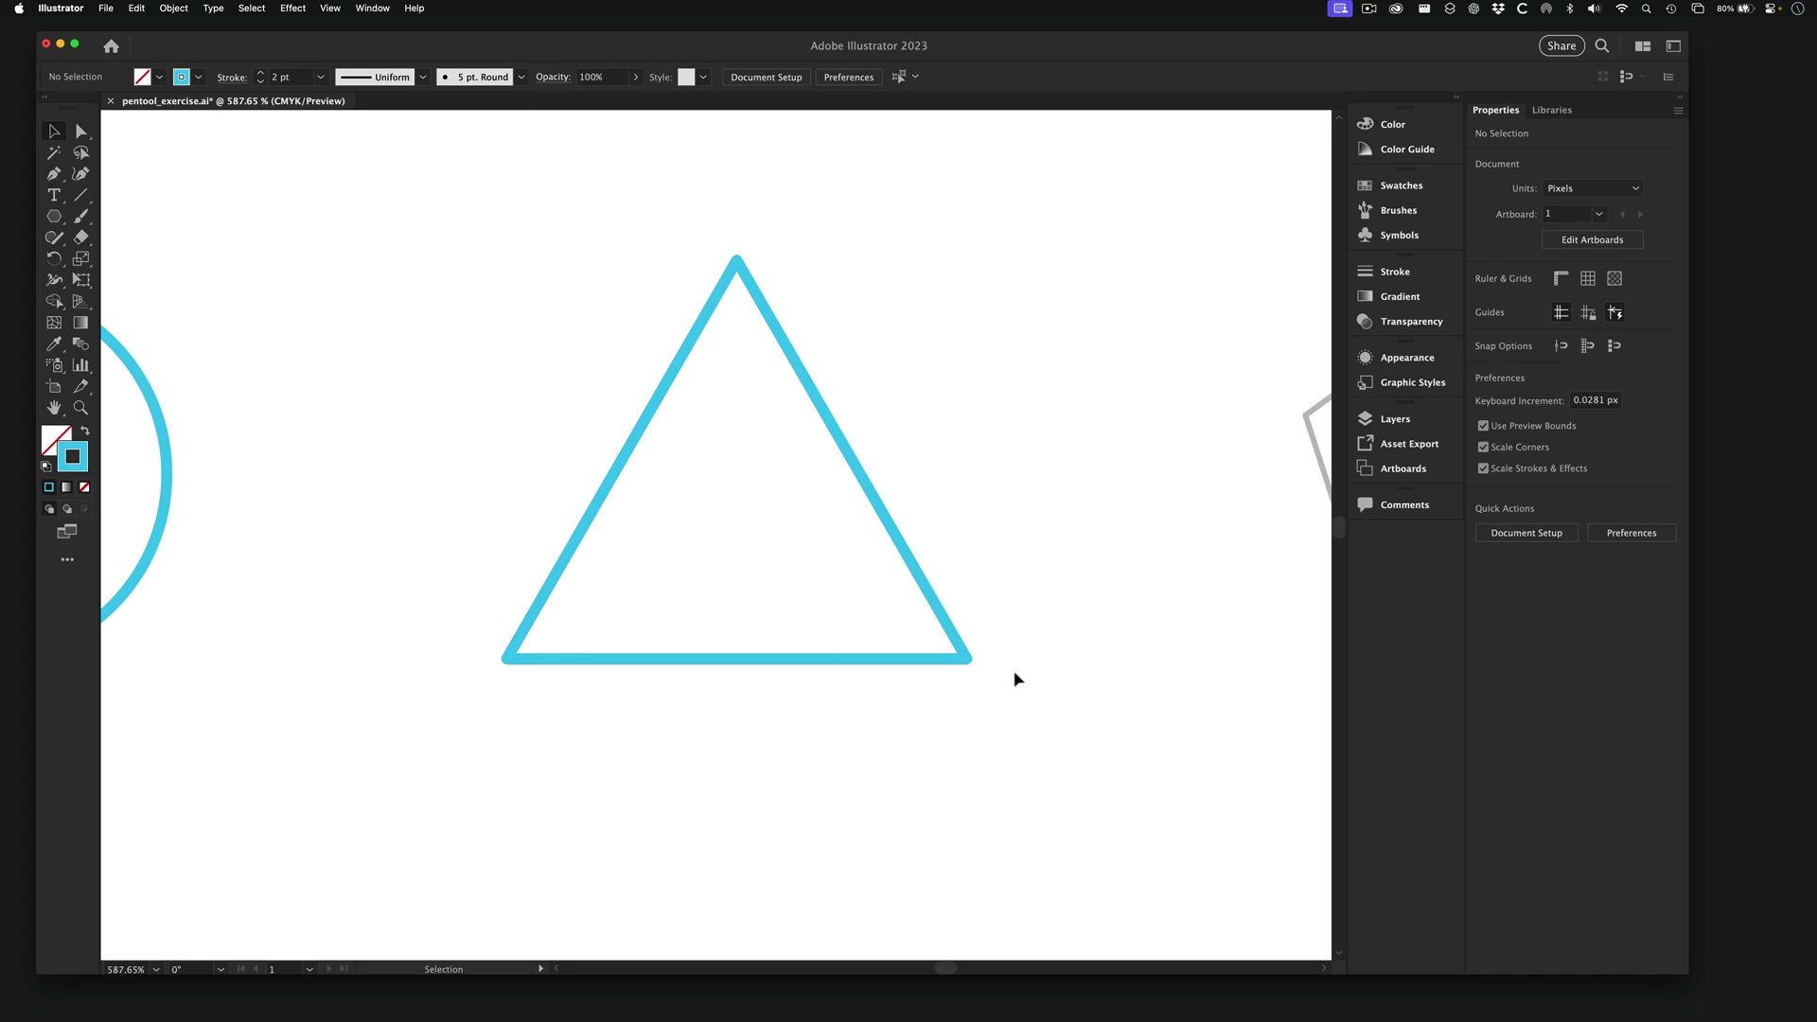
- Draw an upright five-sided polygon about 79.6 by 75.8 px over the template pentagon and move it into alignment with the template
{"action": "key", "text": "space"}
{"action": "left_click_drag", "start_coordinate": [1097, 641], "coordinate": [363, 647]}
{"action": "left_click_drag", "start_coordinate": [928, 572], "coordinate": [928, 580]}
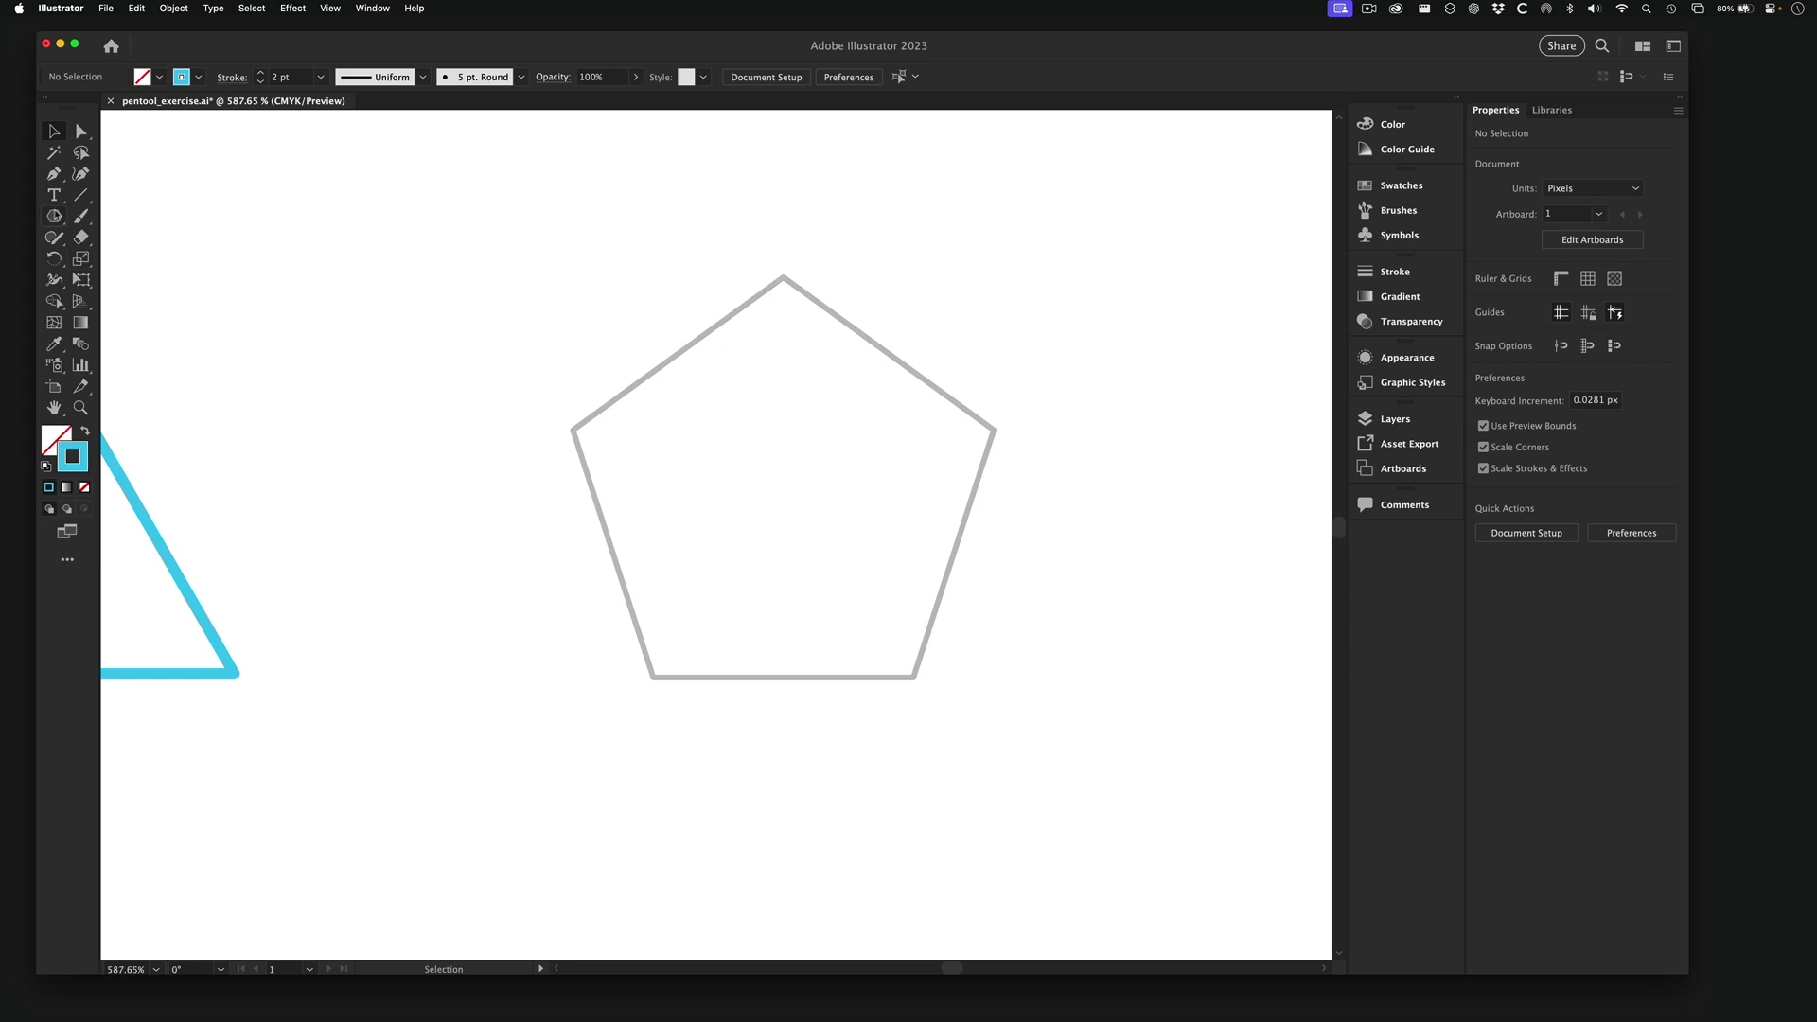
{"action": "left_click", "coordinate": [55, 217]}
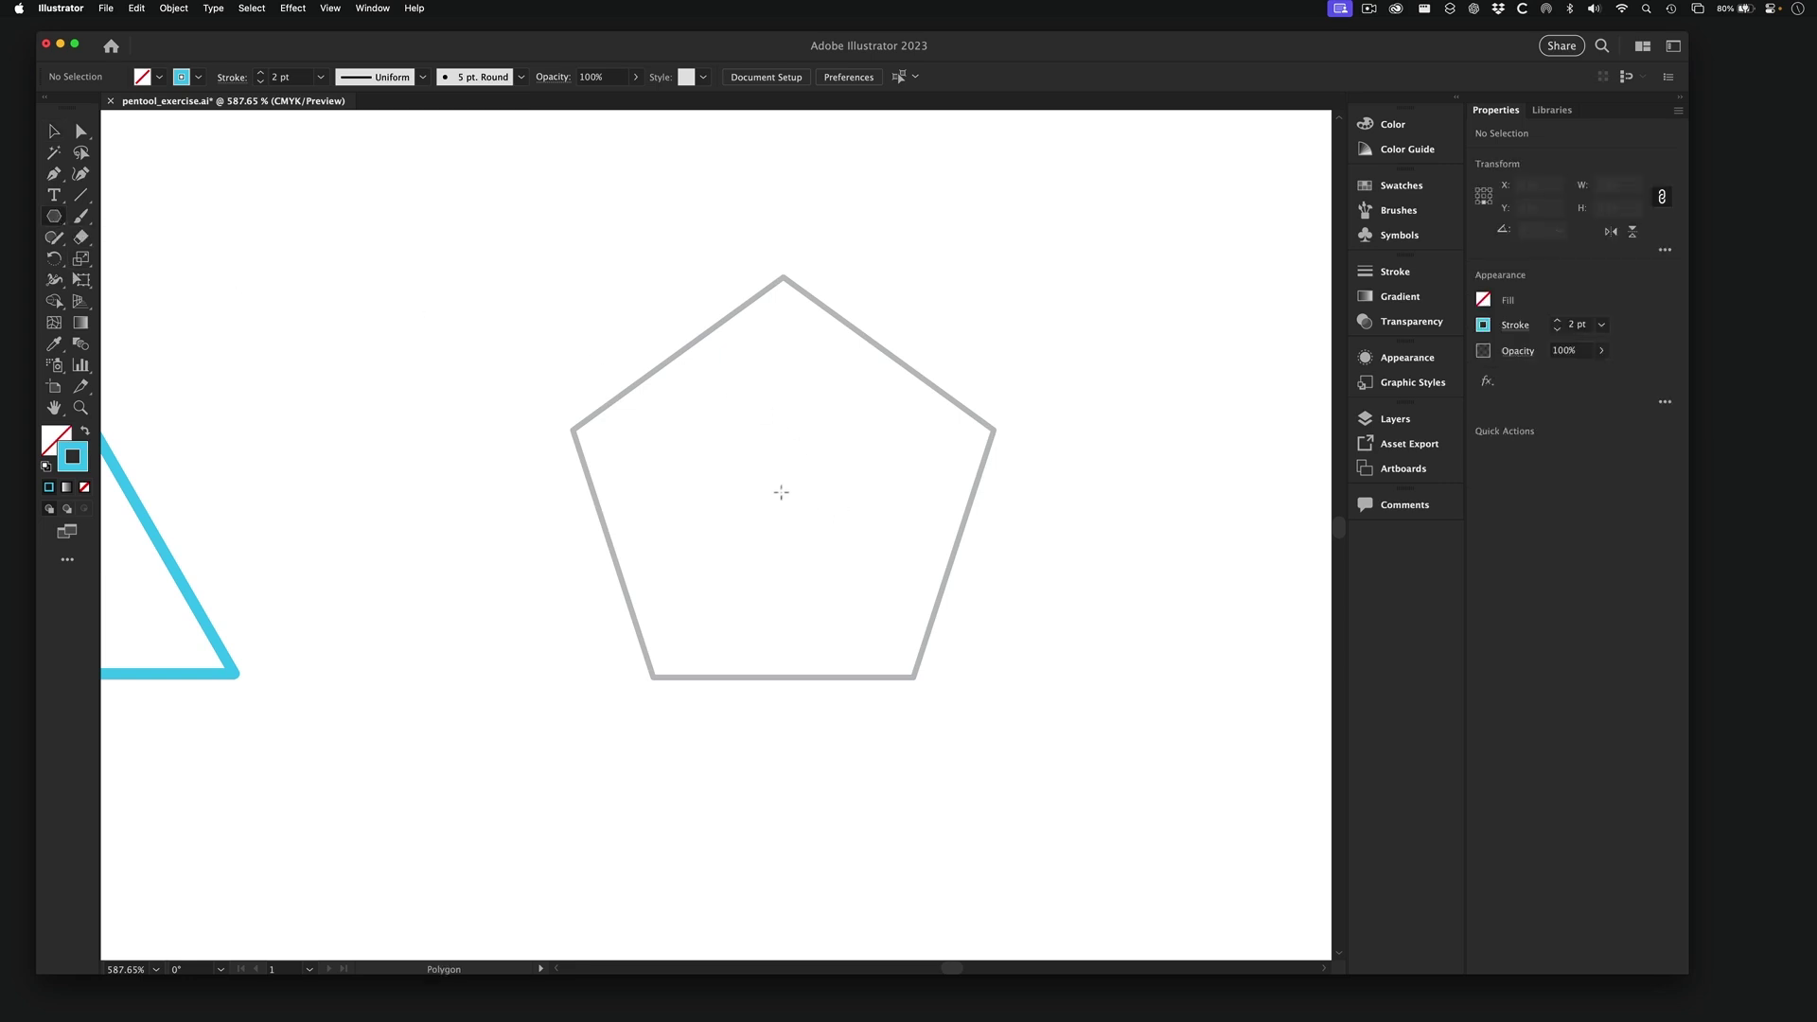
{"action": "left_click_drag", "start_coordinate": [781, 493], "coordinate": [834, 577]}
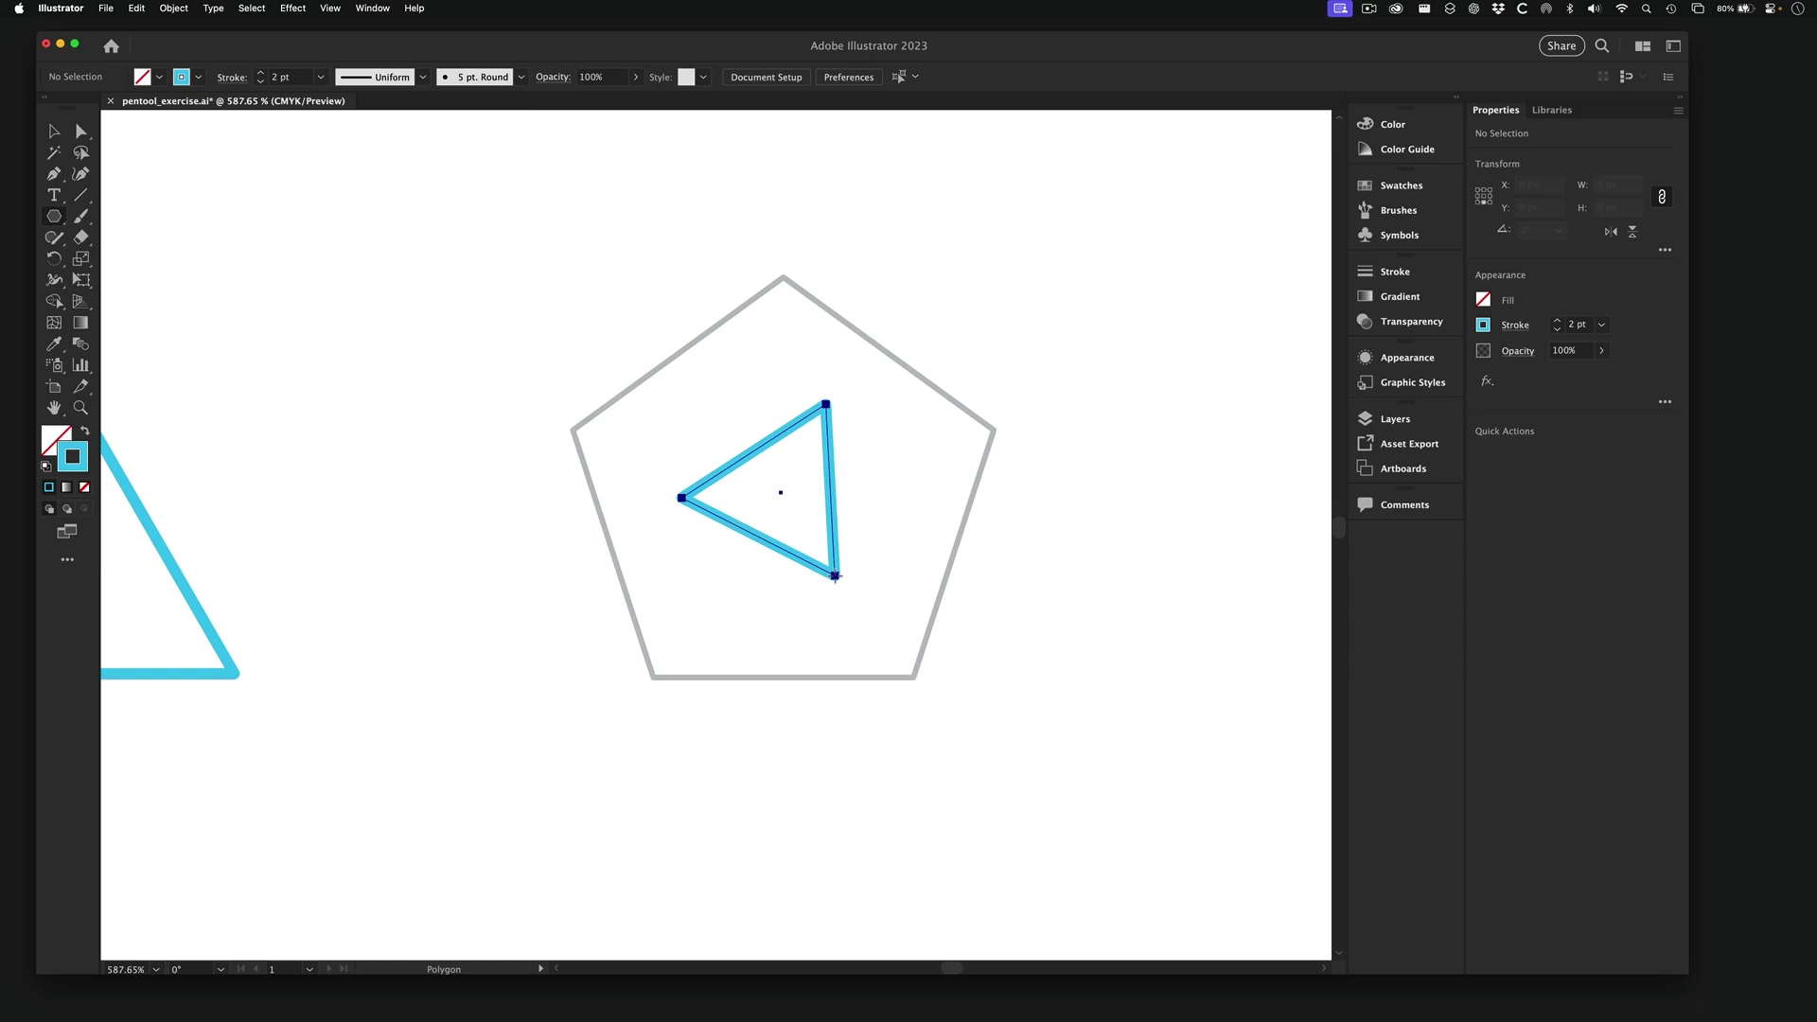
{"action": "key", "text": "Up"}
{"action": "left_click_drag", "start_coordinate": [835, 576], "coordinate": [917, 668]}
{"action": "key", "text": "Up"}
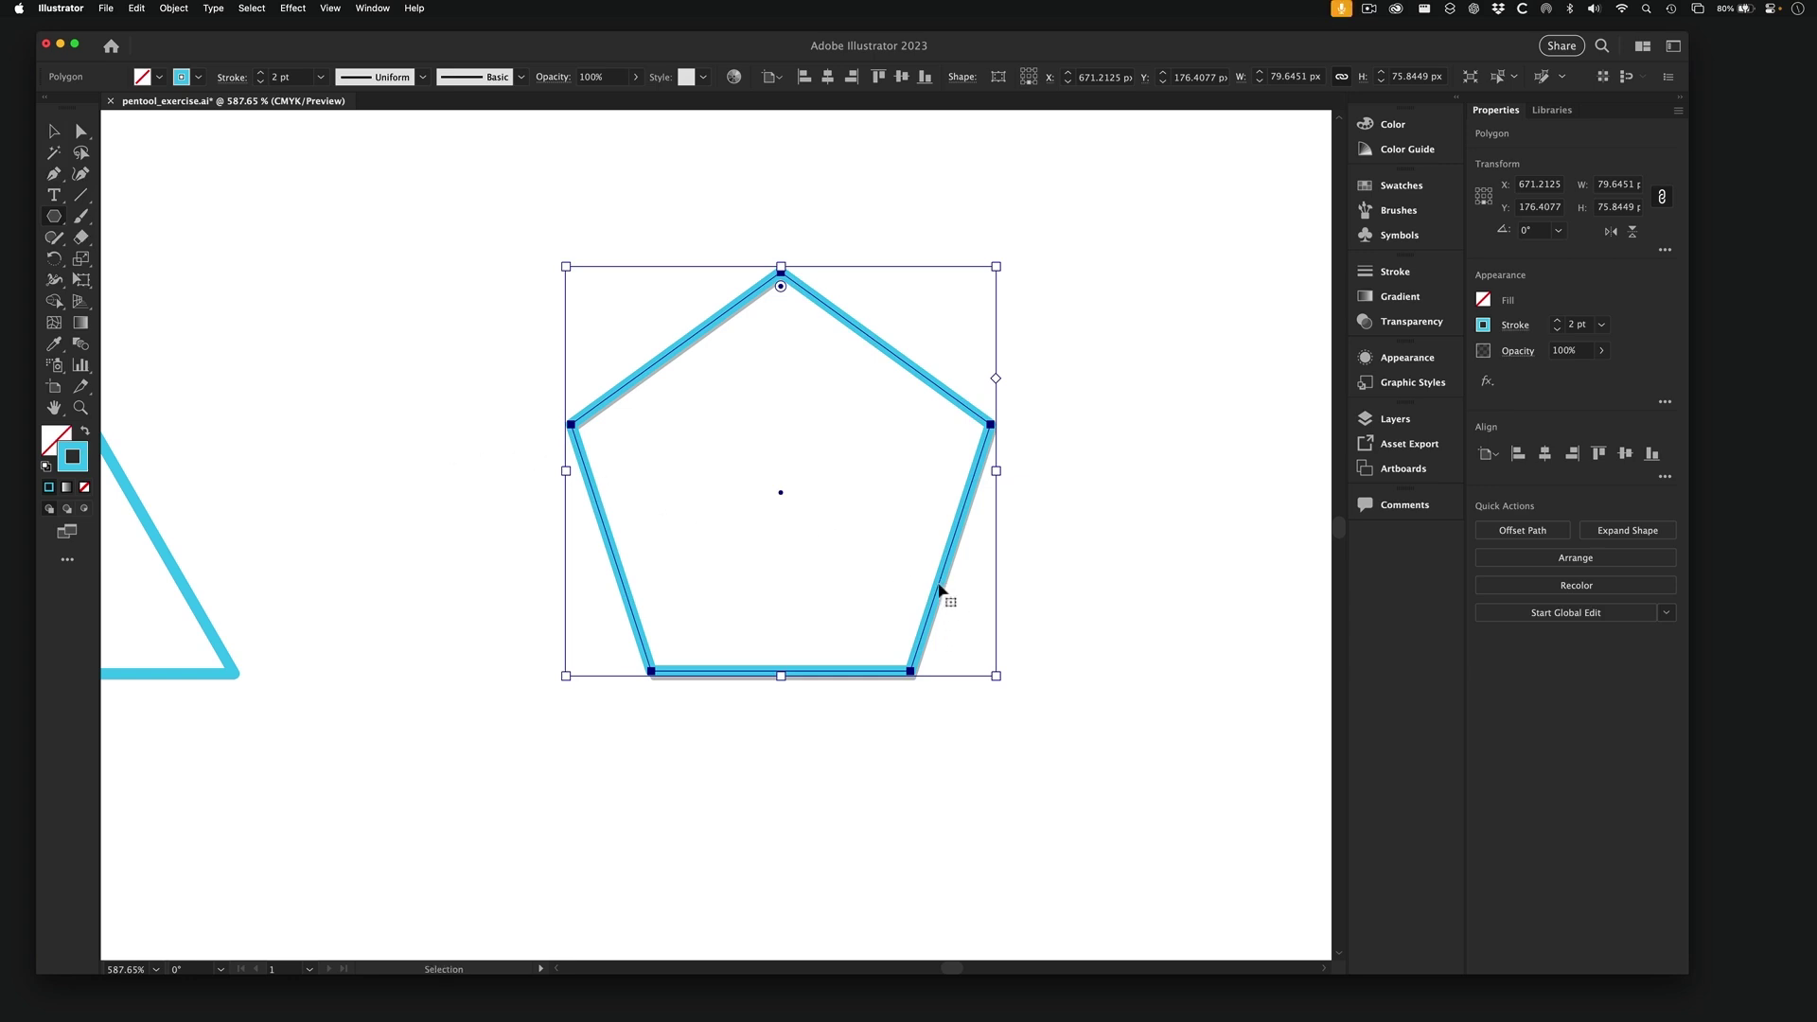
{"action": "left_click_drag", "start_coordinate": [939, 590], "coordinate": [943, 594]}
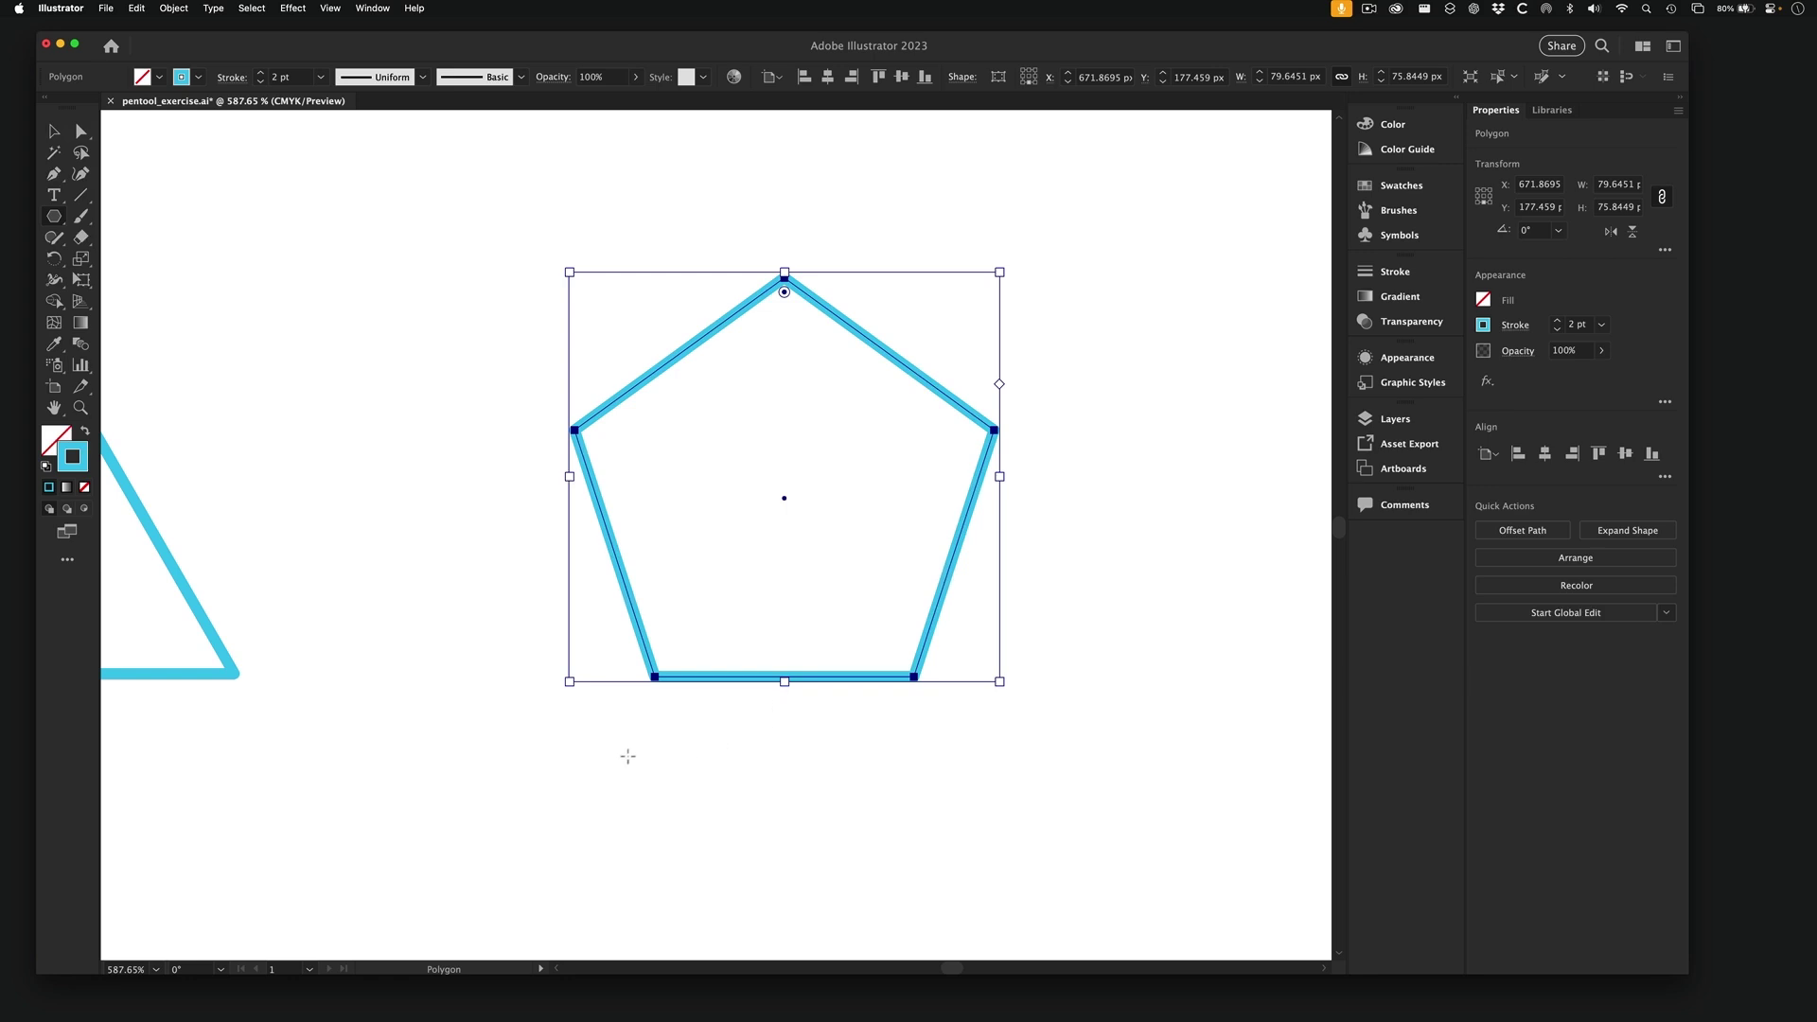
- Start a Pen path at the skyline template's lower-left corner, about X 79.6, Y 355.4 px, and trace up the stepped left side across the first tower's roof
{"action": "key", "text": "super+minus"}
{"action": "key", "text": "super+minus"}
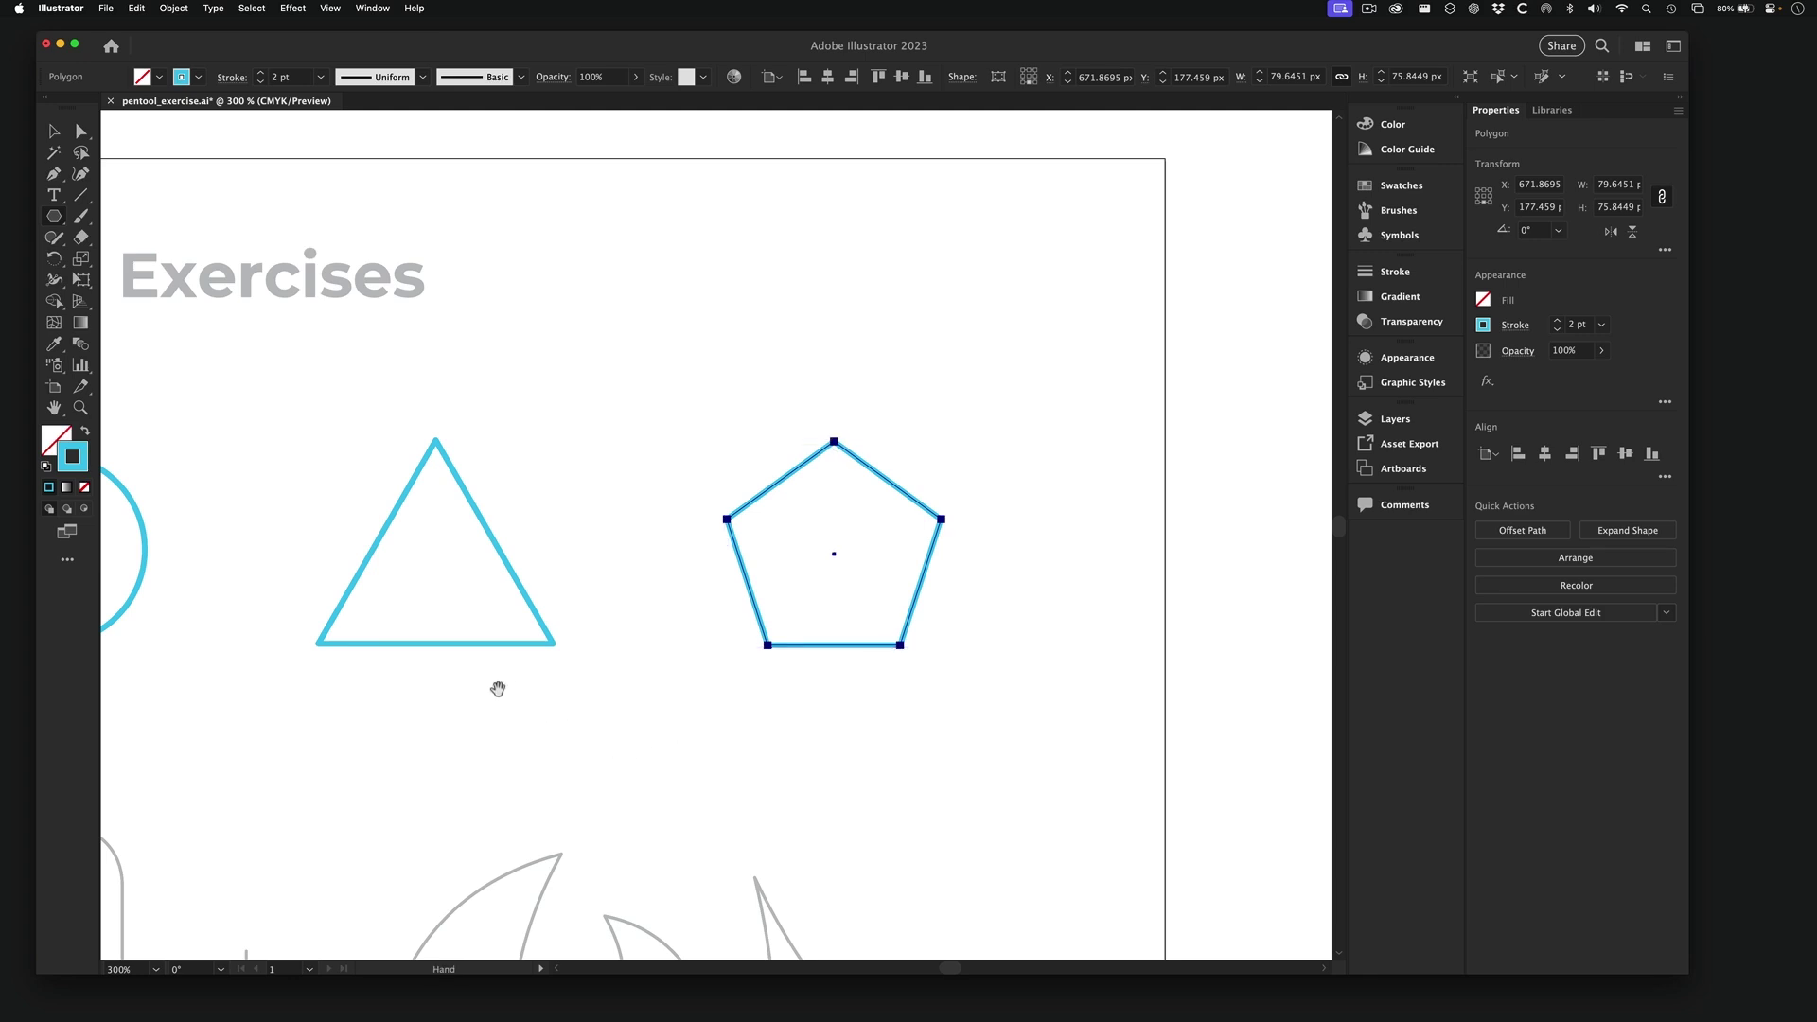
{"action": "left_click_drag", "start_coordinate": [498, 691], "coordinate": [1005, 480]}
{"action": "left_click_drag", "start_coordinate": [552, 572], "coordinate": [778, 321]}
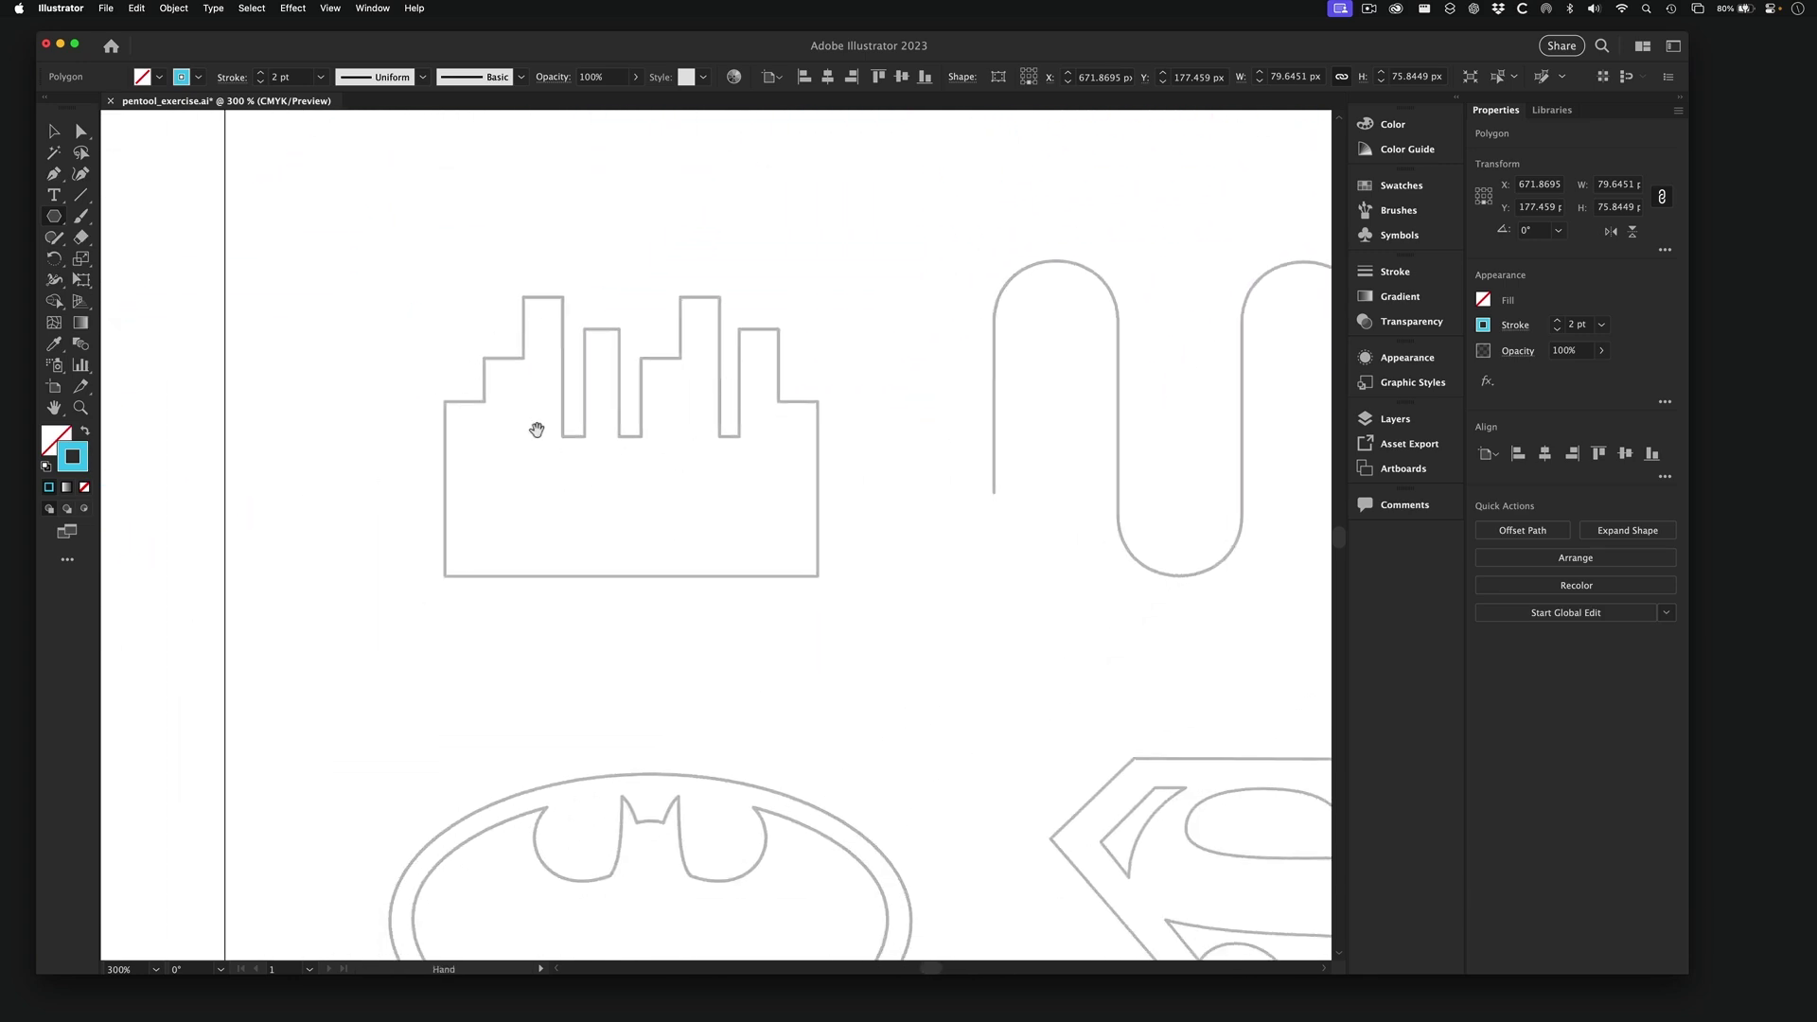
{"action": "left_click_drag", "start_coordinate": [536, 426], "coordinate": [604, 439]}
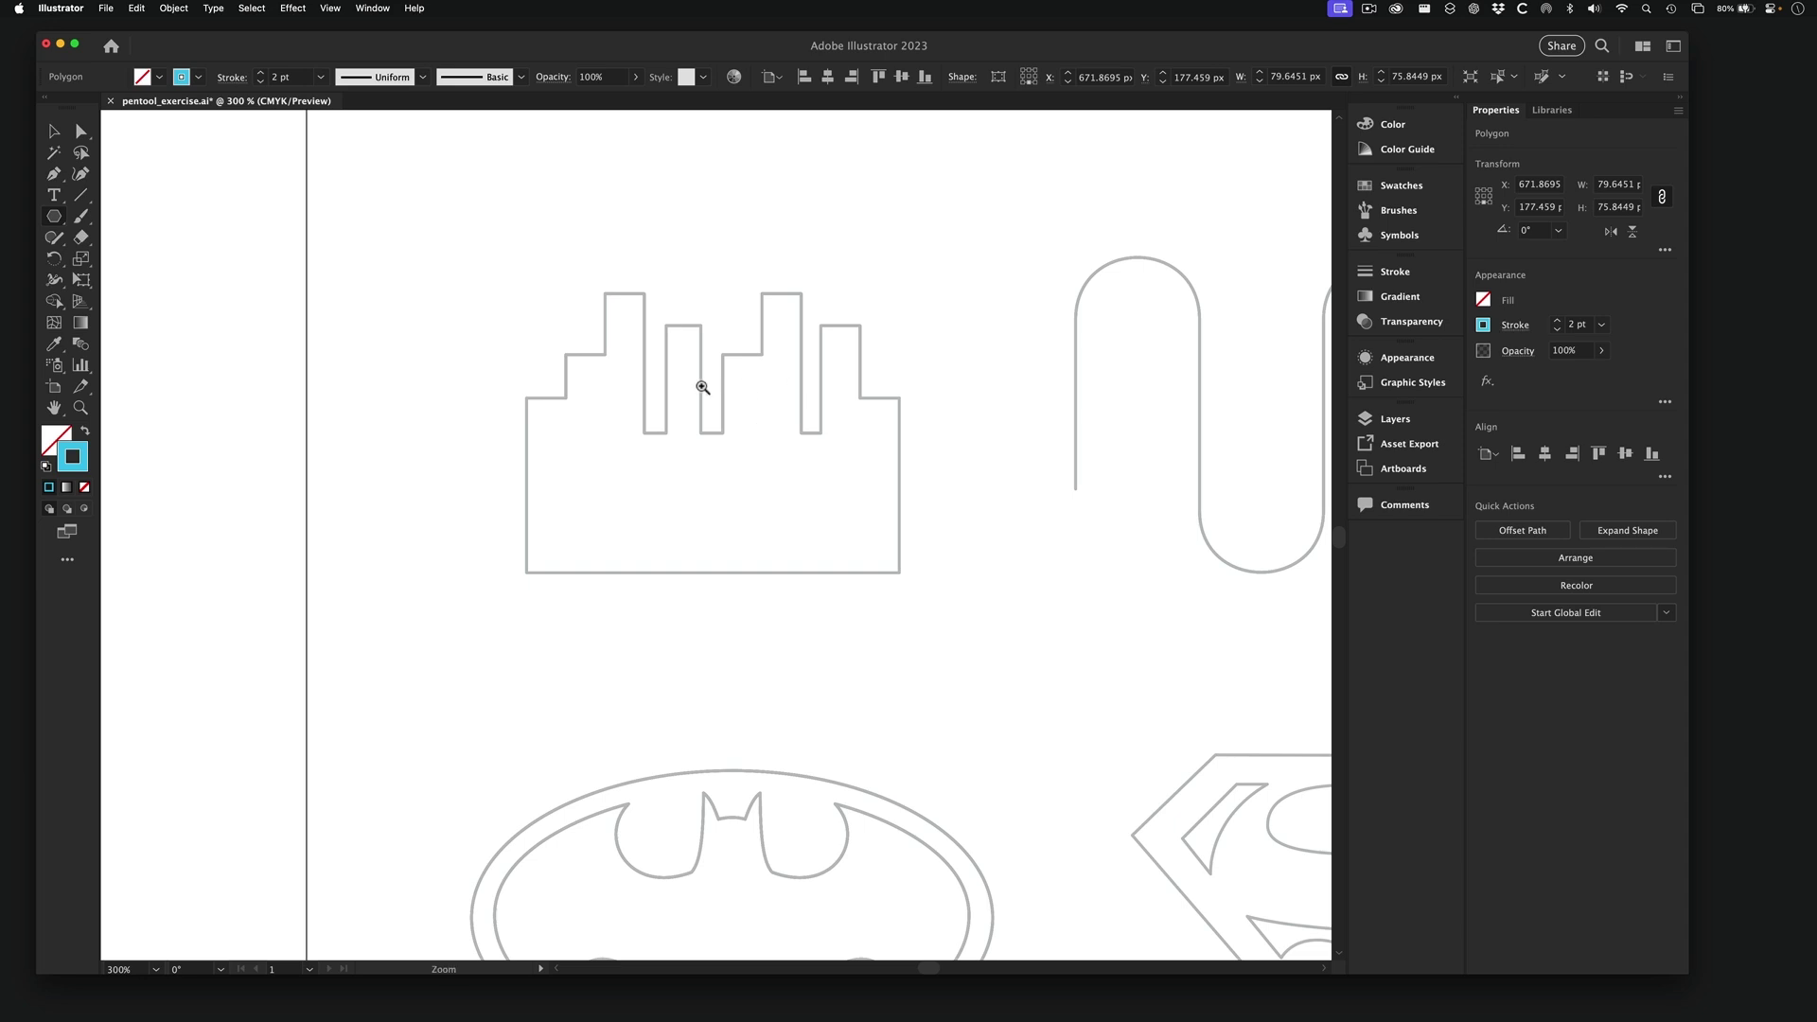
{"action": "left_click_drag", "start_coordinate": [702, 388], "coordinate": [737, 405]}
{"action": "left_click", "coordinate": [746, 487], "text": "alt+super"}
{"action": "left_click_drag", "start_coordinate": [619, 615], "coordinate": [670, 590]}
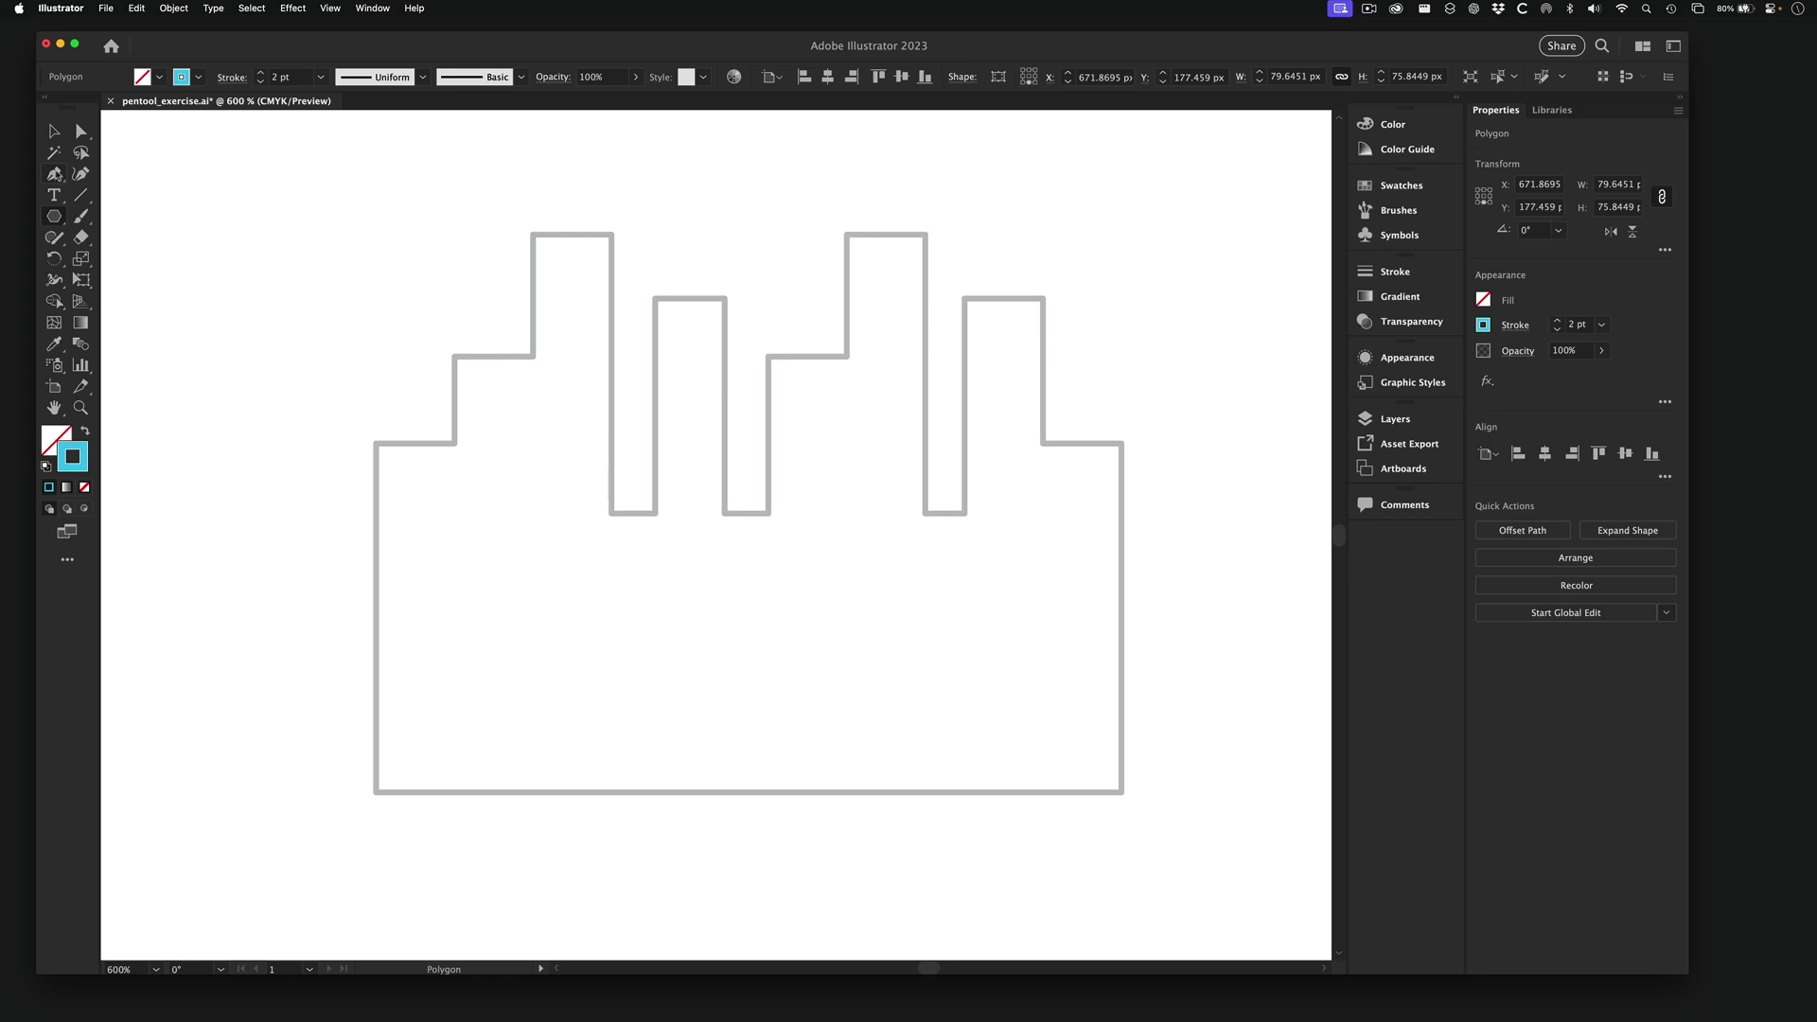
{"action": "left_click", "coordinate": [54, 174]}
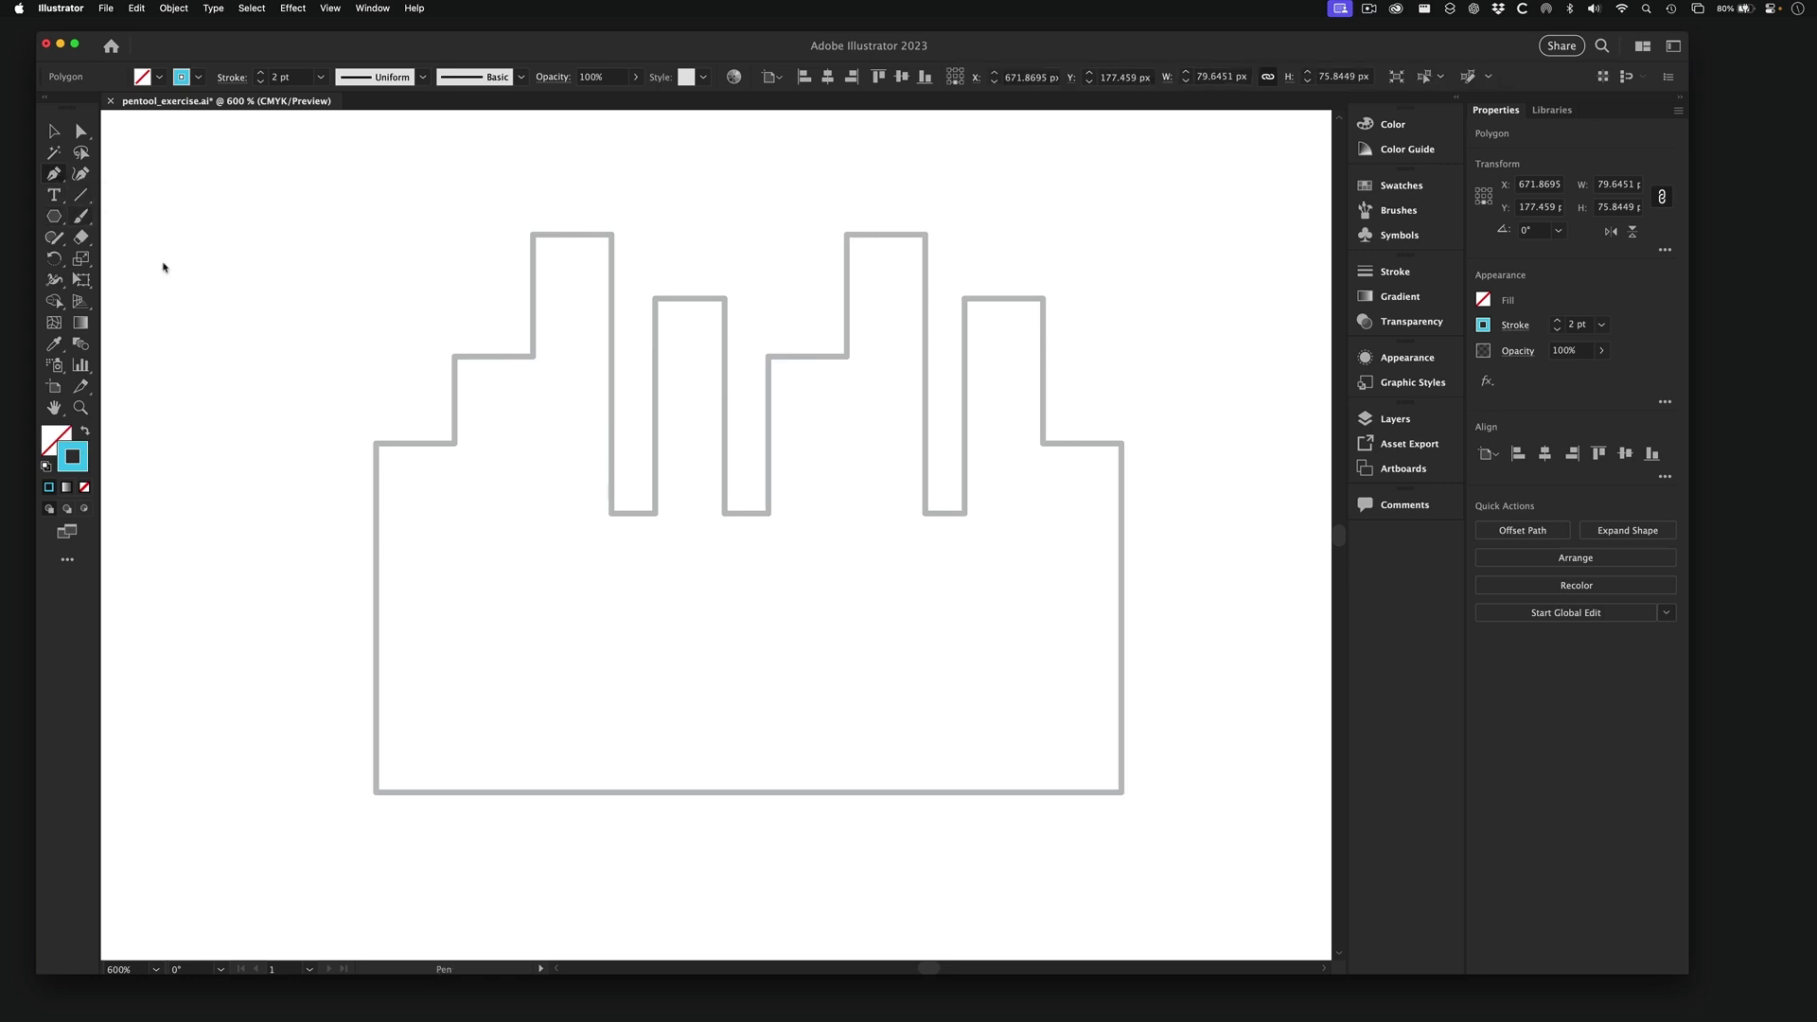
{"action": "left_click", "coordinate": [374, 792]}
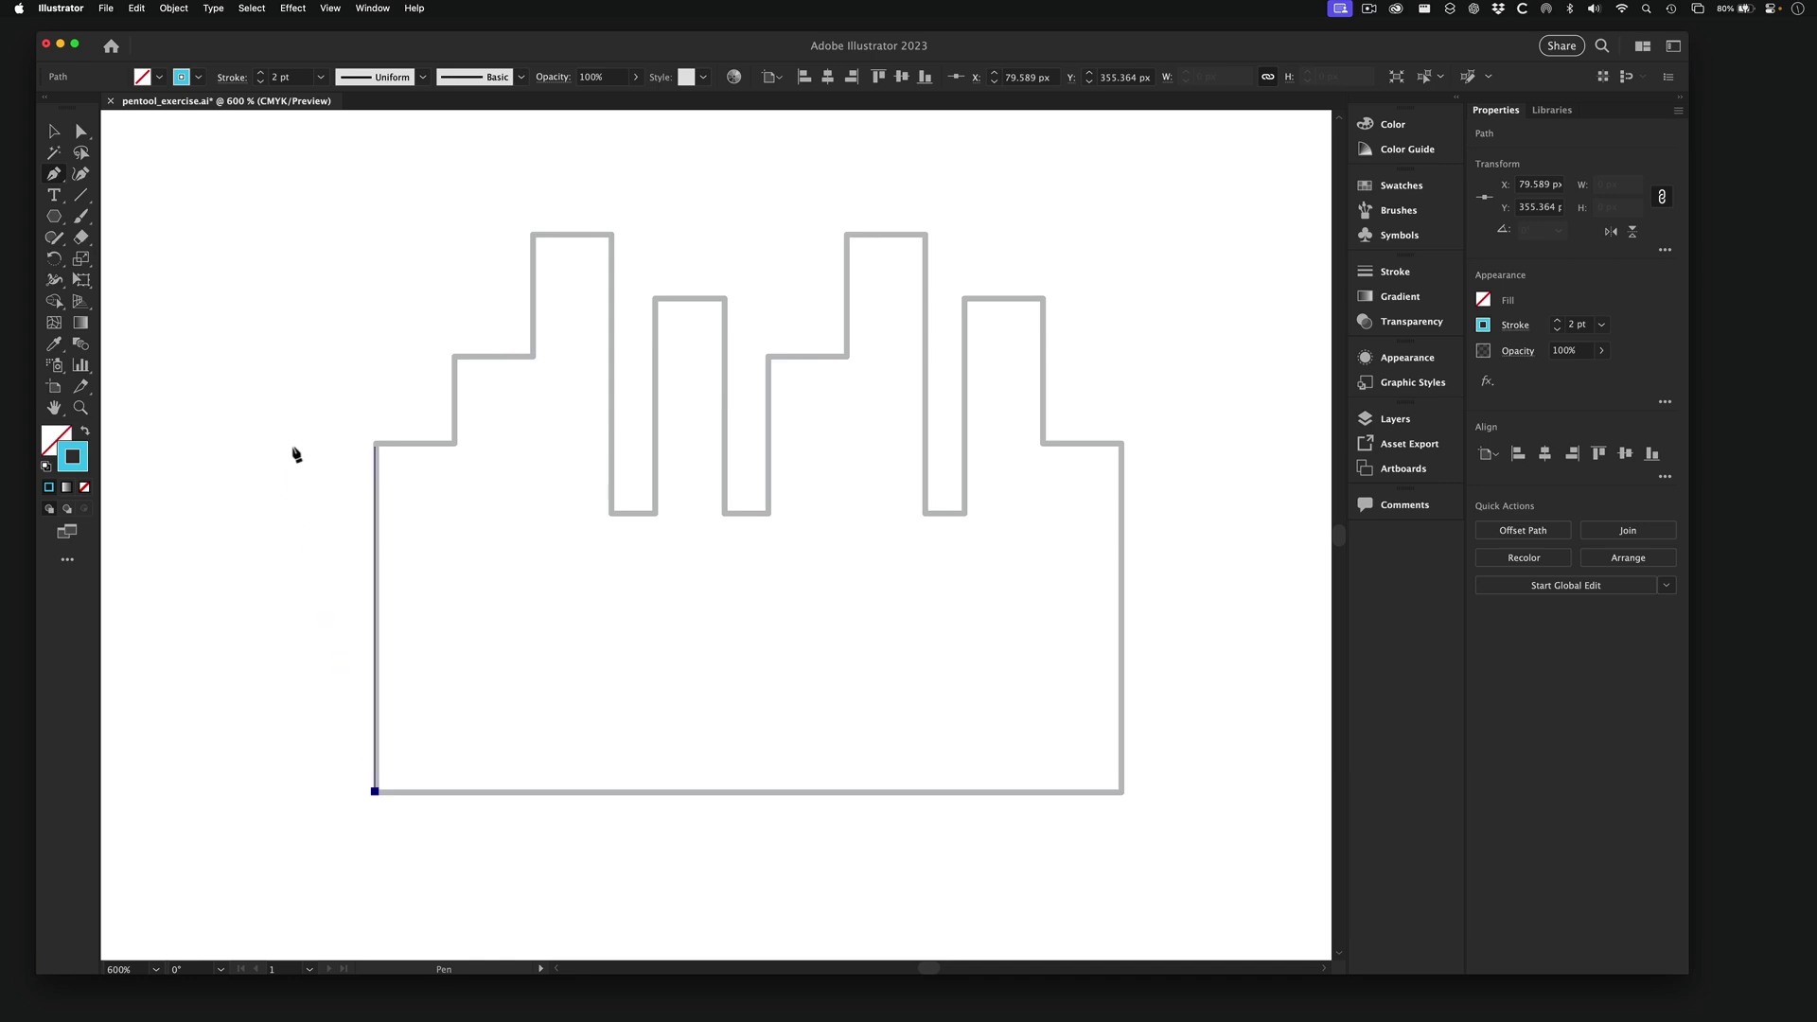
{"action": "left_click", "coordinate": [392, 447]}
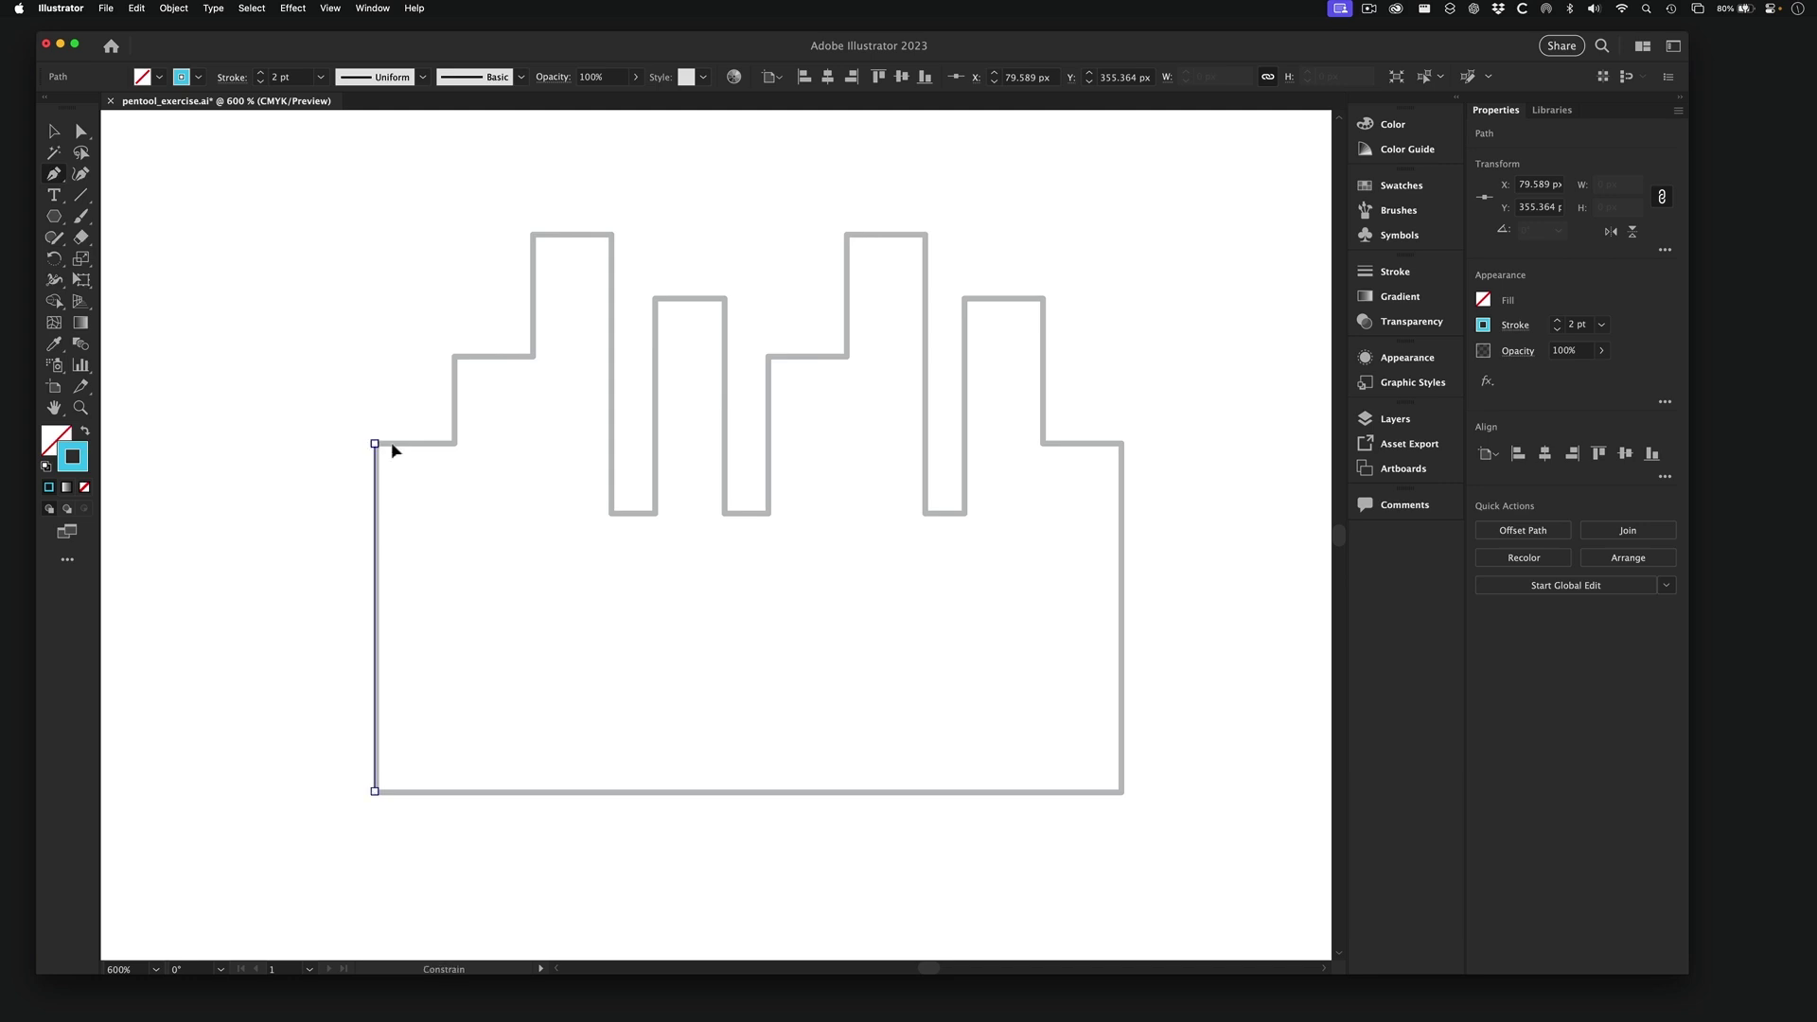
{"action": "left_click", "coordinate": [455, 443]}
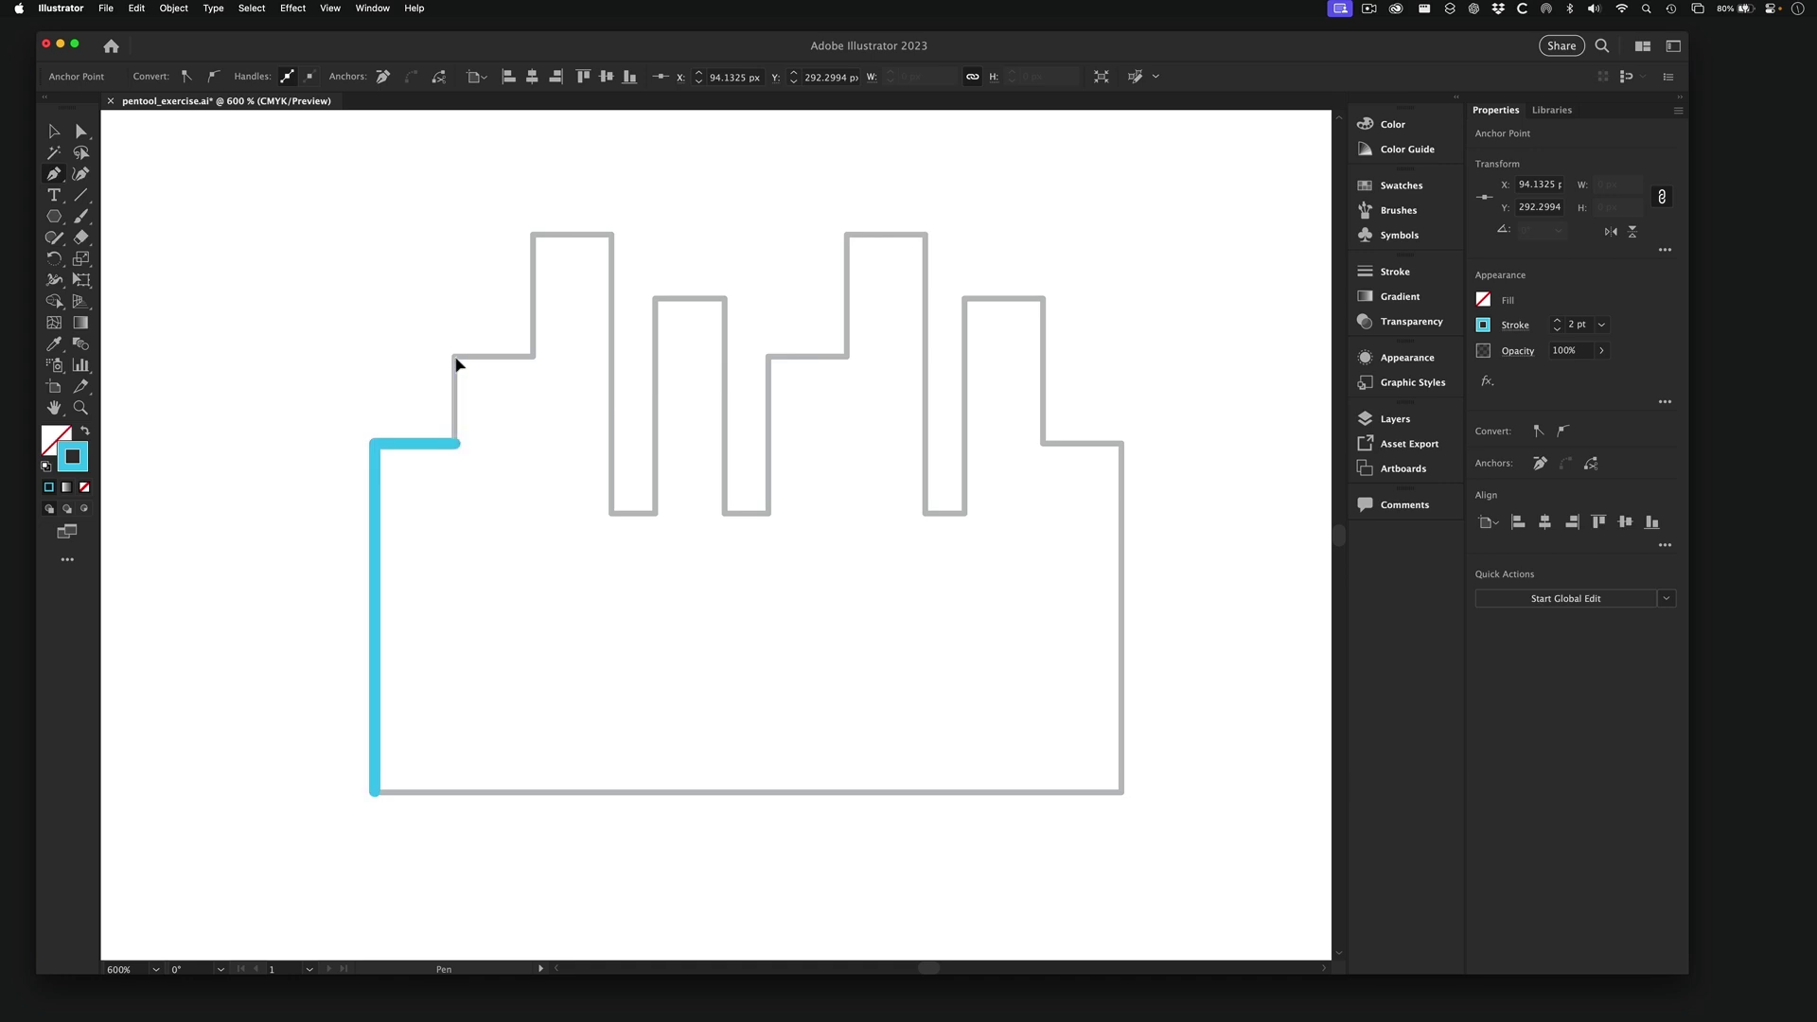
{"action": "left_click", "coordinate": [455, 357]}
{"action": "left_click", "coordinate": [532, 357]}
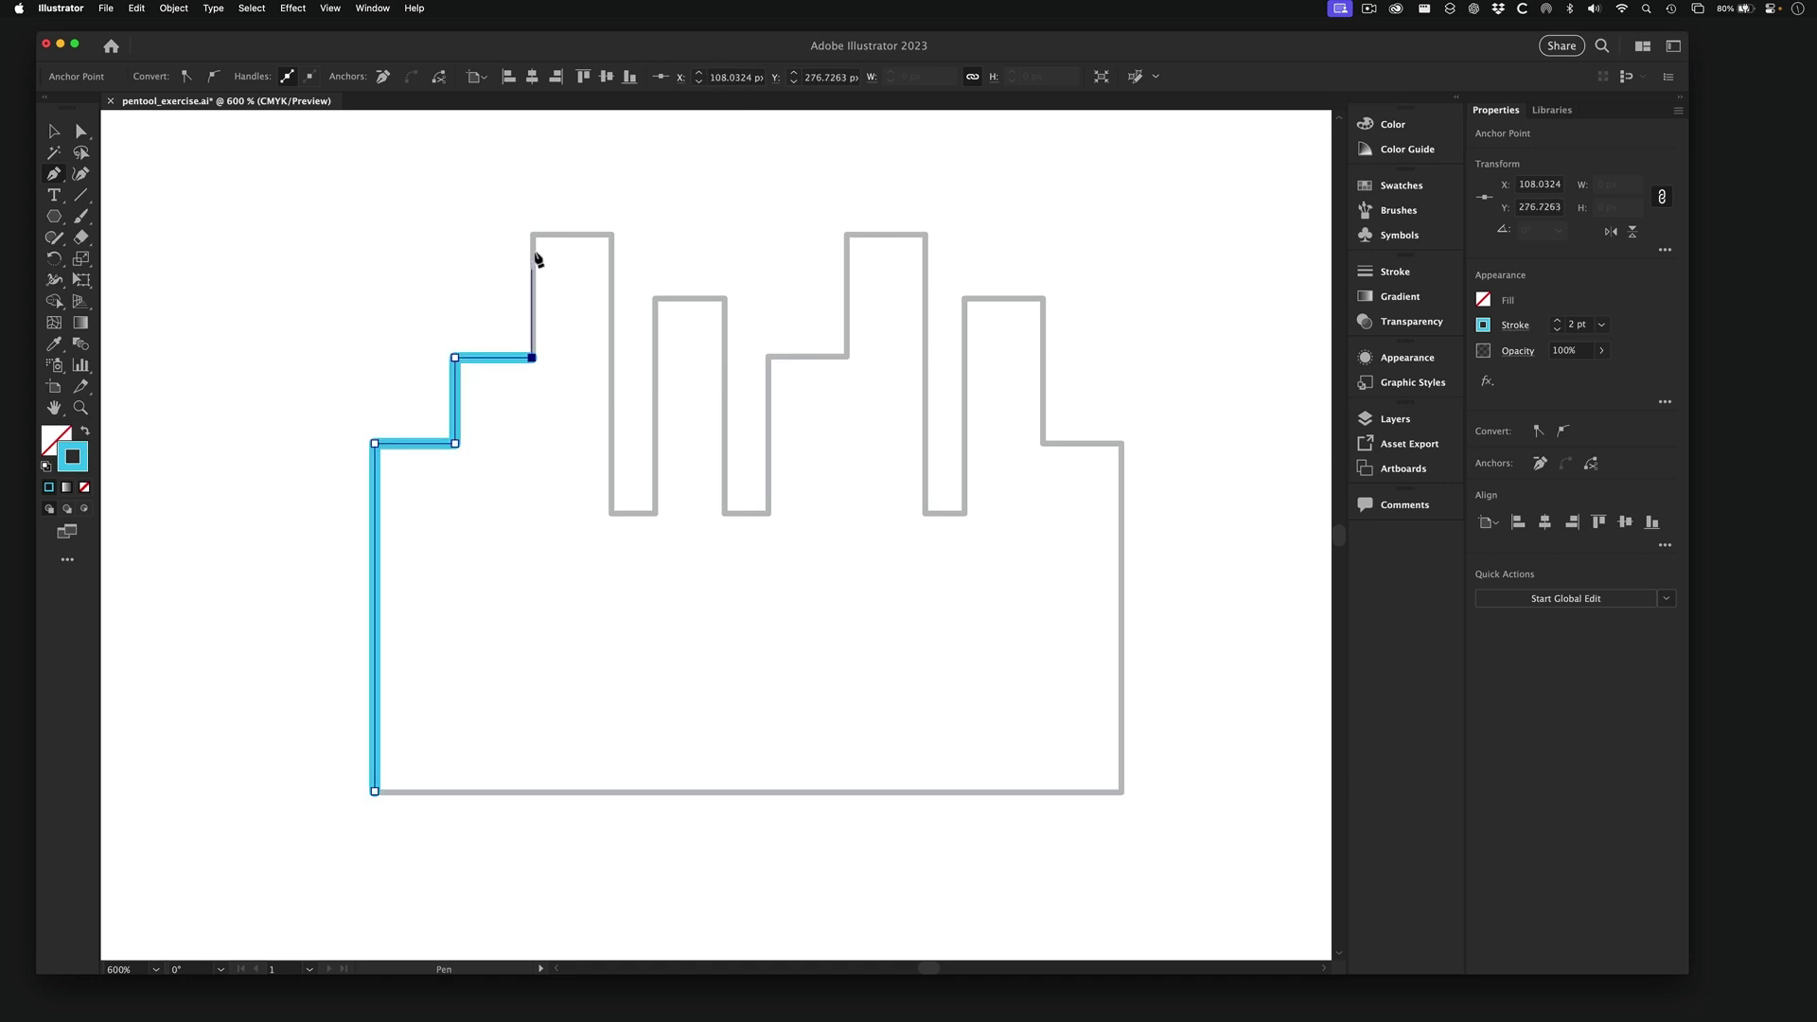
{"action": "left_click", "coordinate": [533, 234]}
{"action": "left_click", "coordinate": [611, 234]}
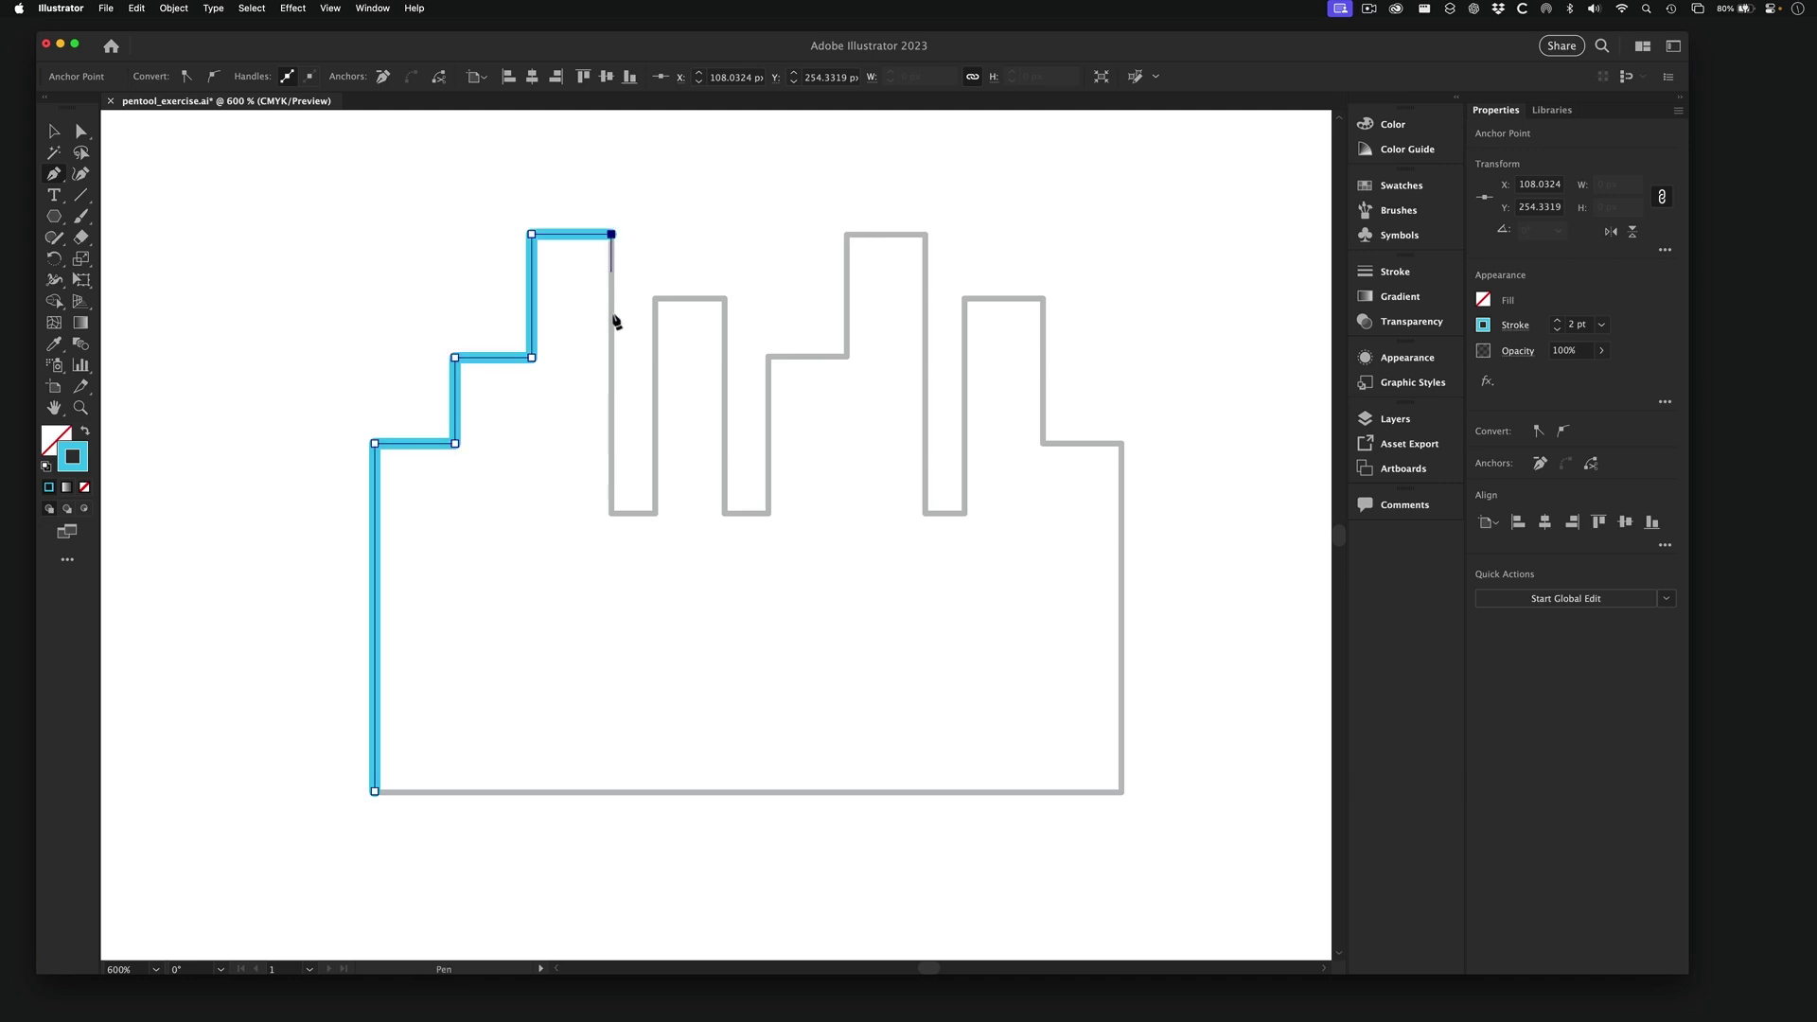
- Continue the skyline path down the first tower, around the second tower and across the floor of the second gap
{"action": "left_click", "coordinate": [611, 514]}
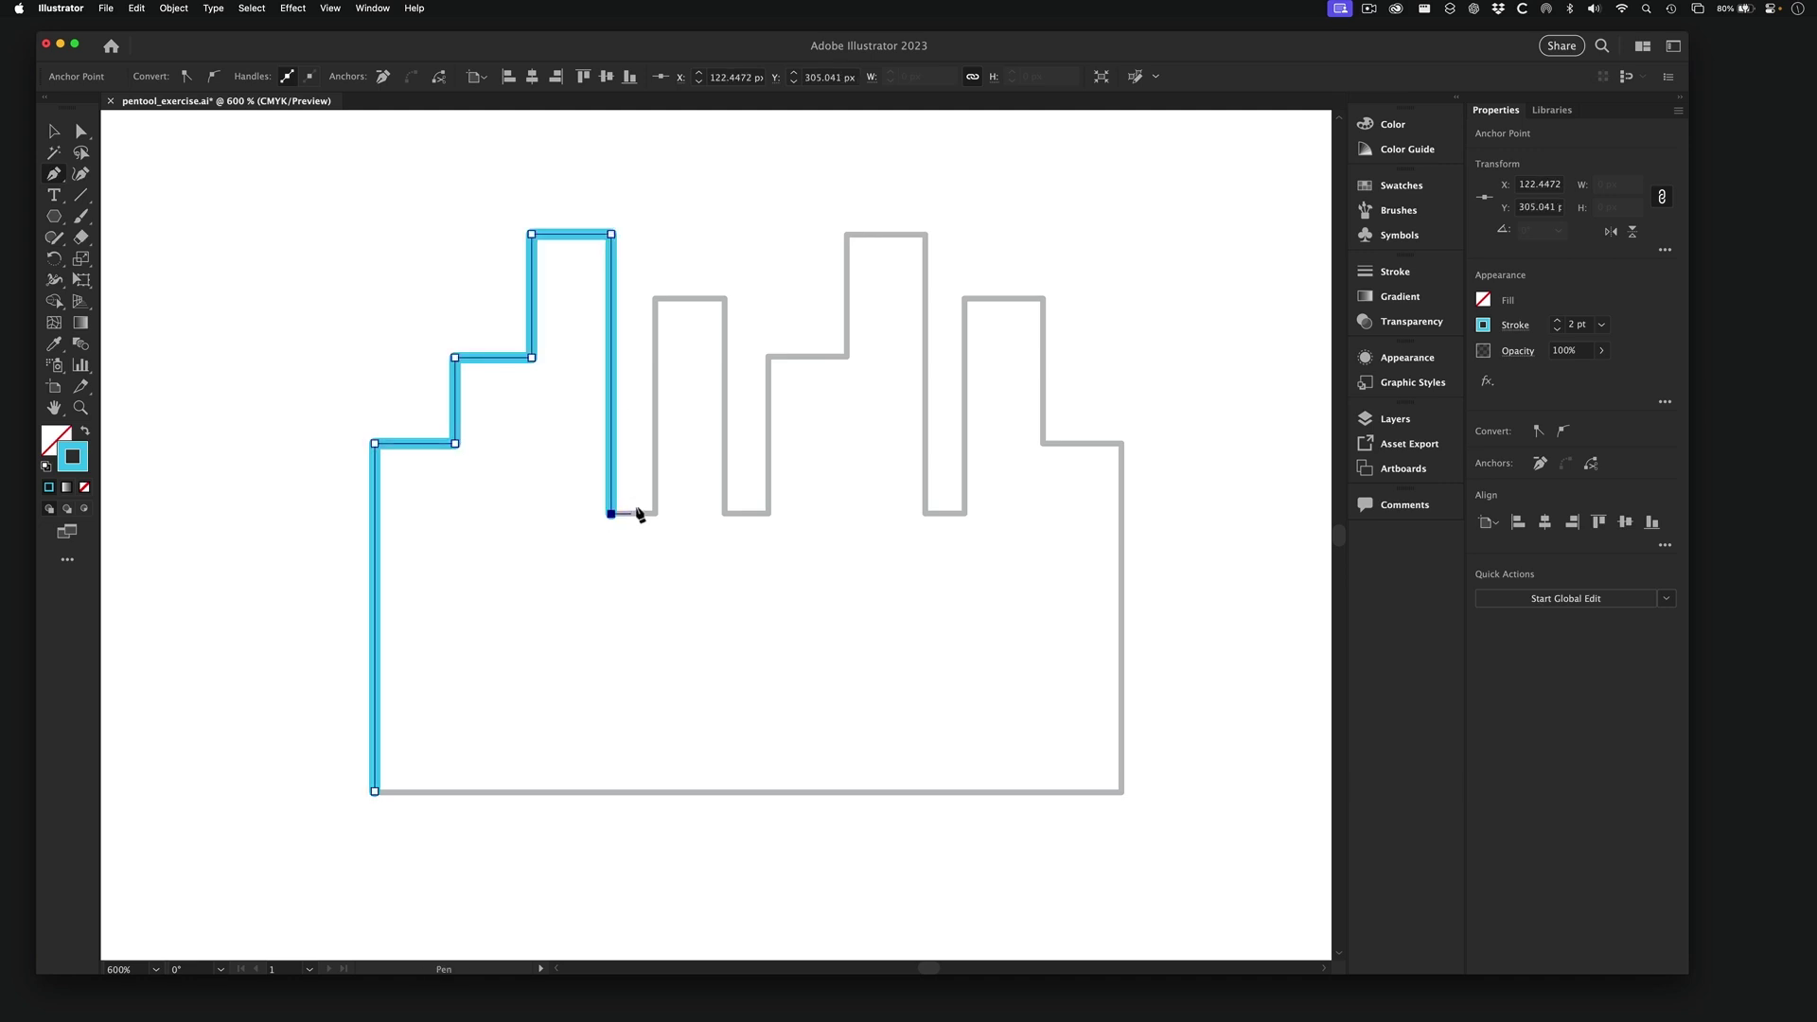
{"action": "left_click", "coordinate": [655, 513]}
{"action": "left_click", "coordinate": [656, 299]}
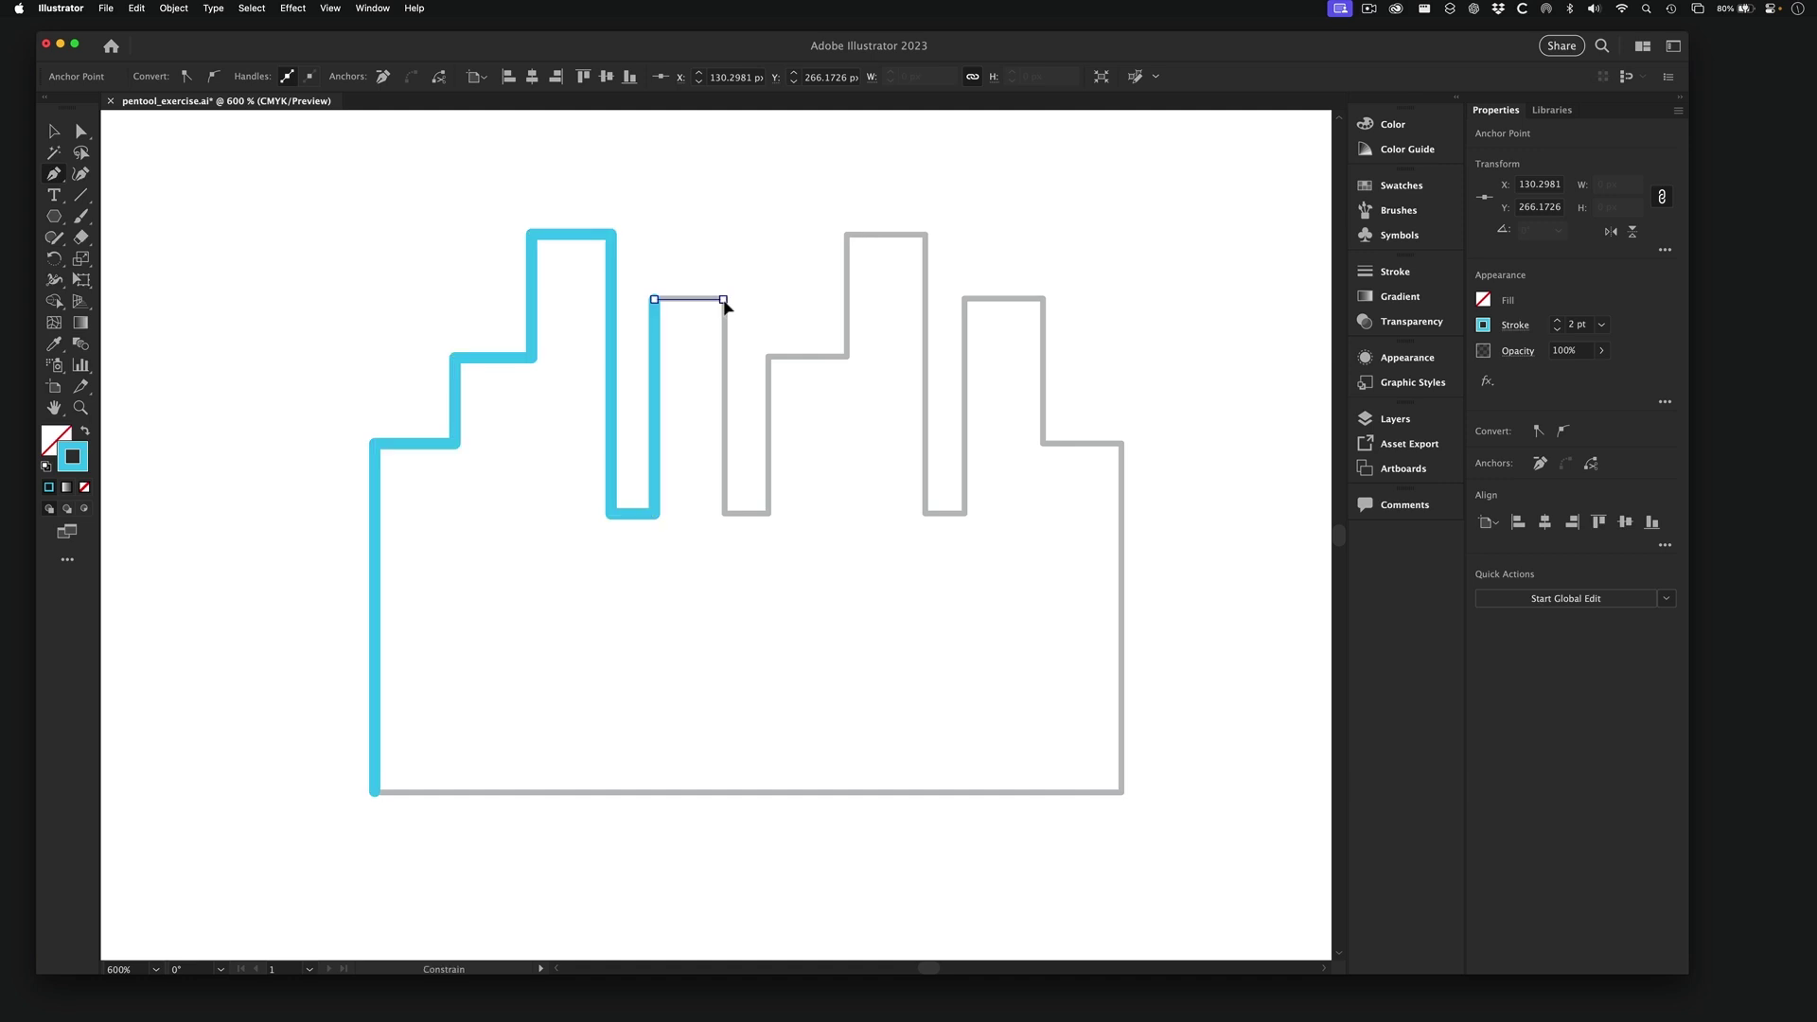
{"action": "left_click", "coordinate": [724, 300]}
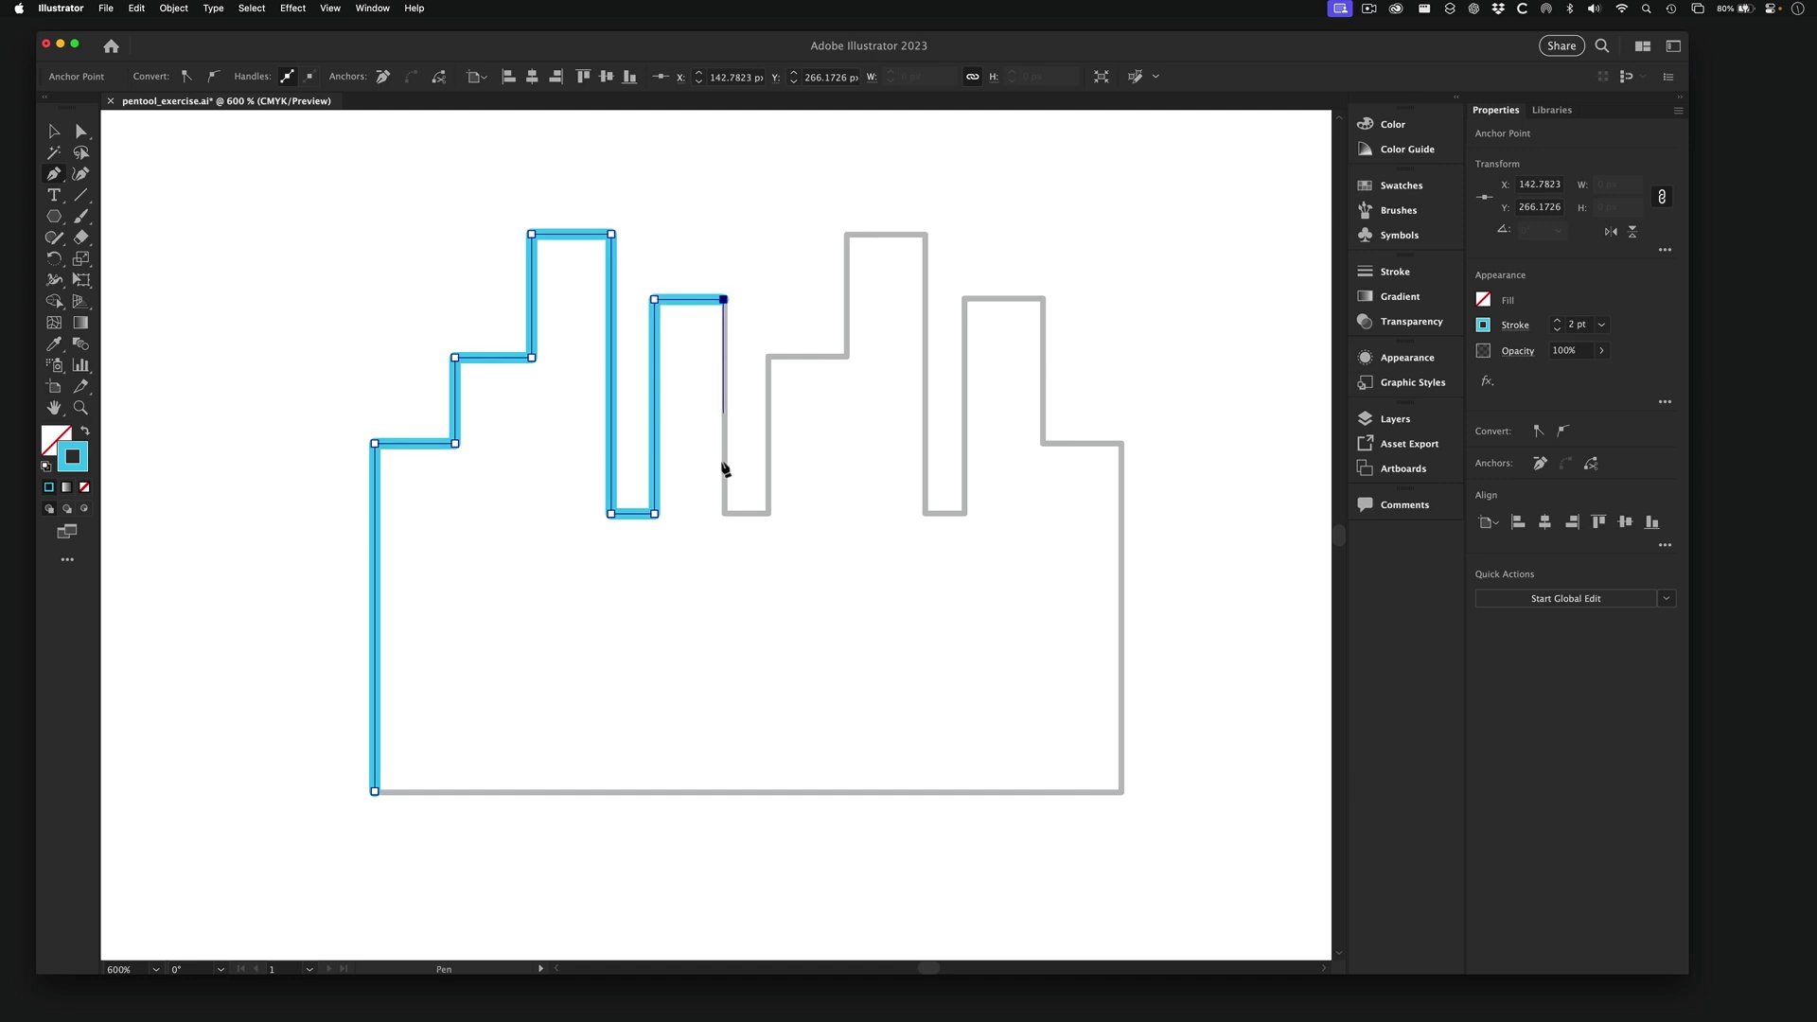
{"action": "left_click", "coordinate": [724, 512]}
{"action": "left_click", "coordinate": [768, 511]}
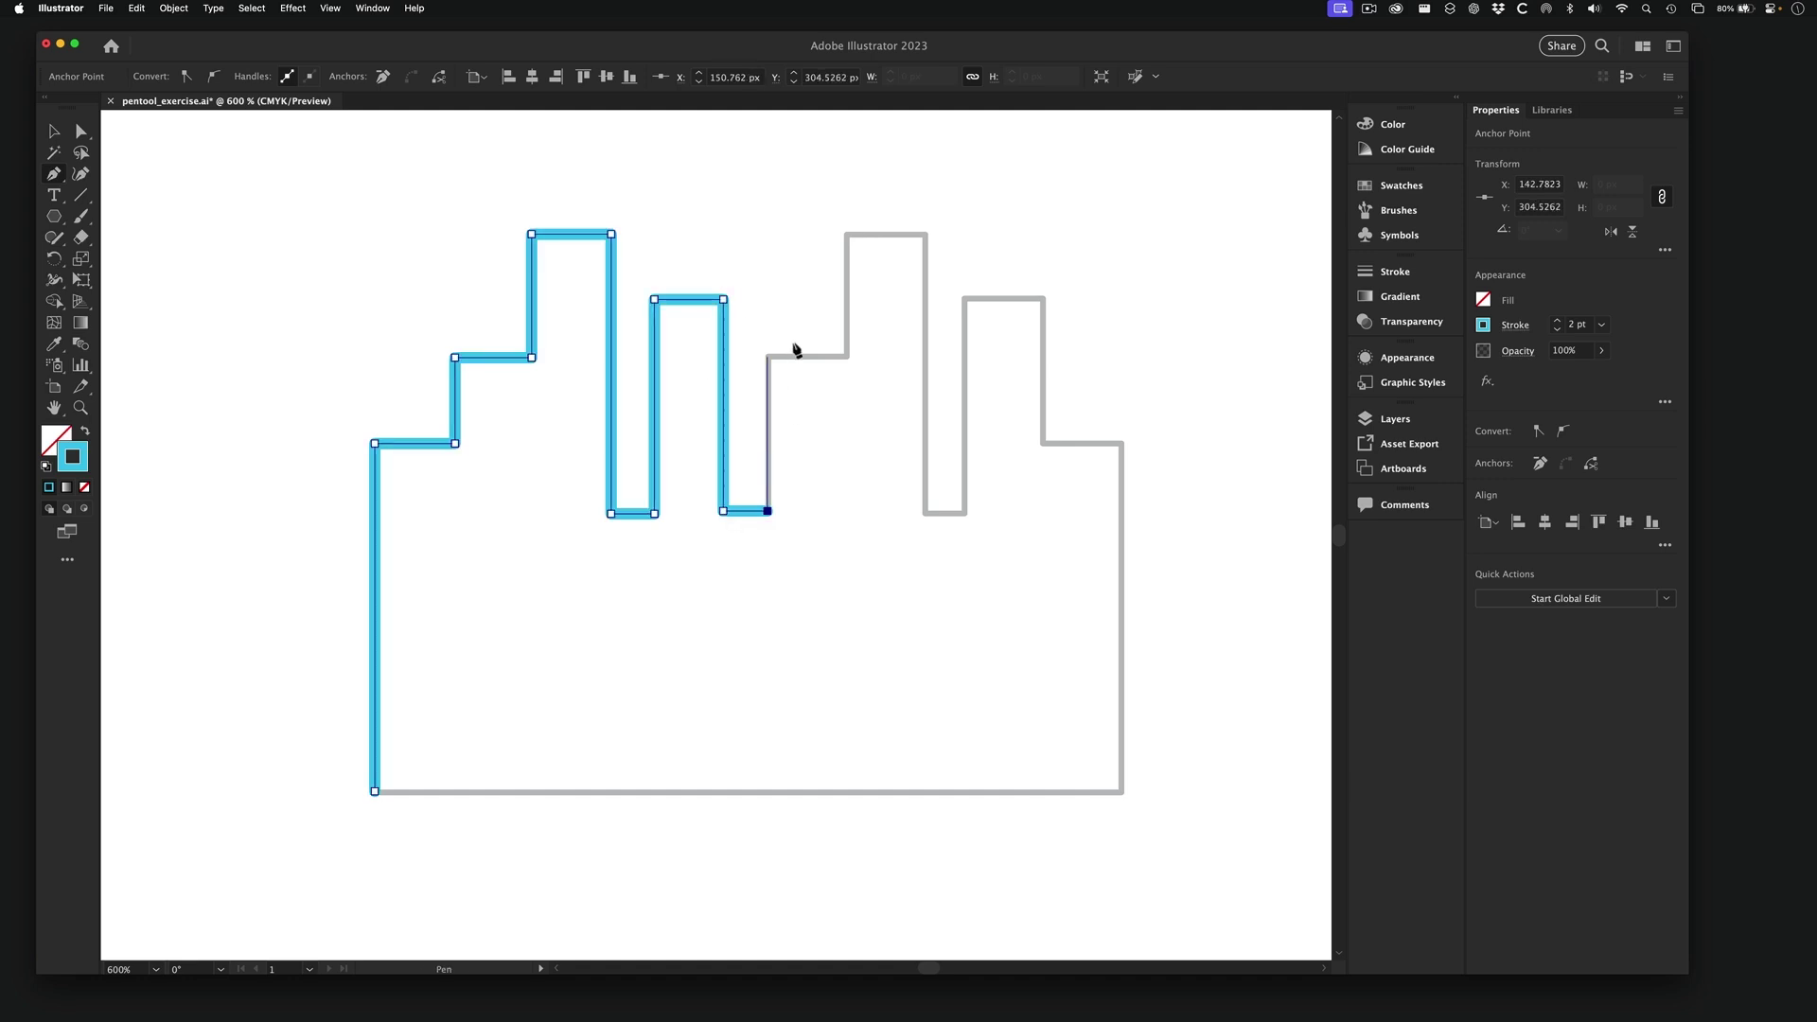
- Continue the skyline path over the middle step and third tower, keeping segments straight, to the far corner of the last gap's floor
{"action": "left_click", "coordinate": [768, 357]}
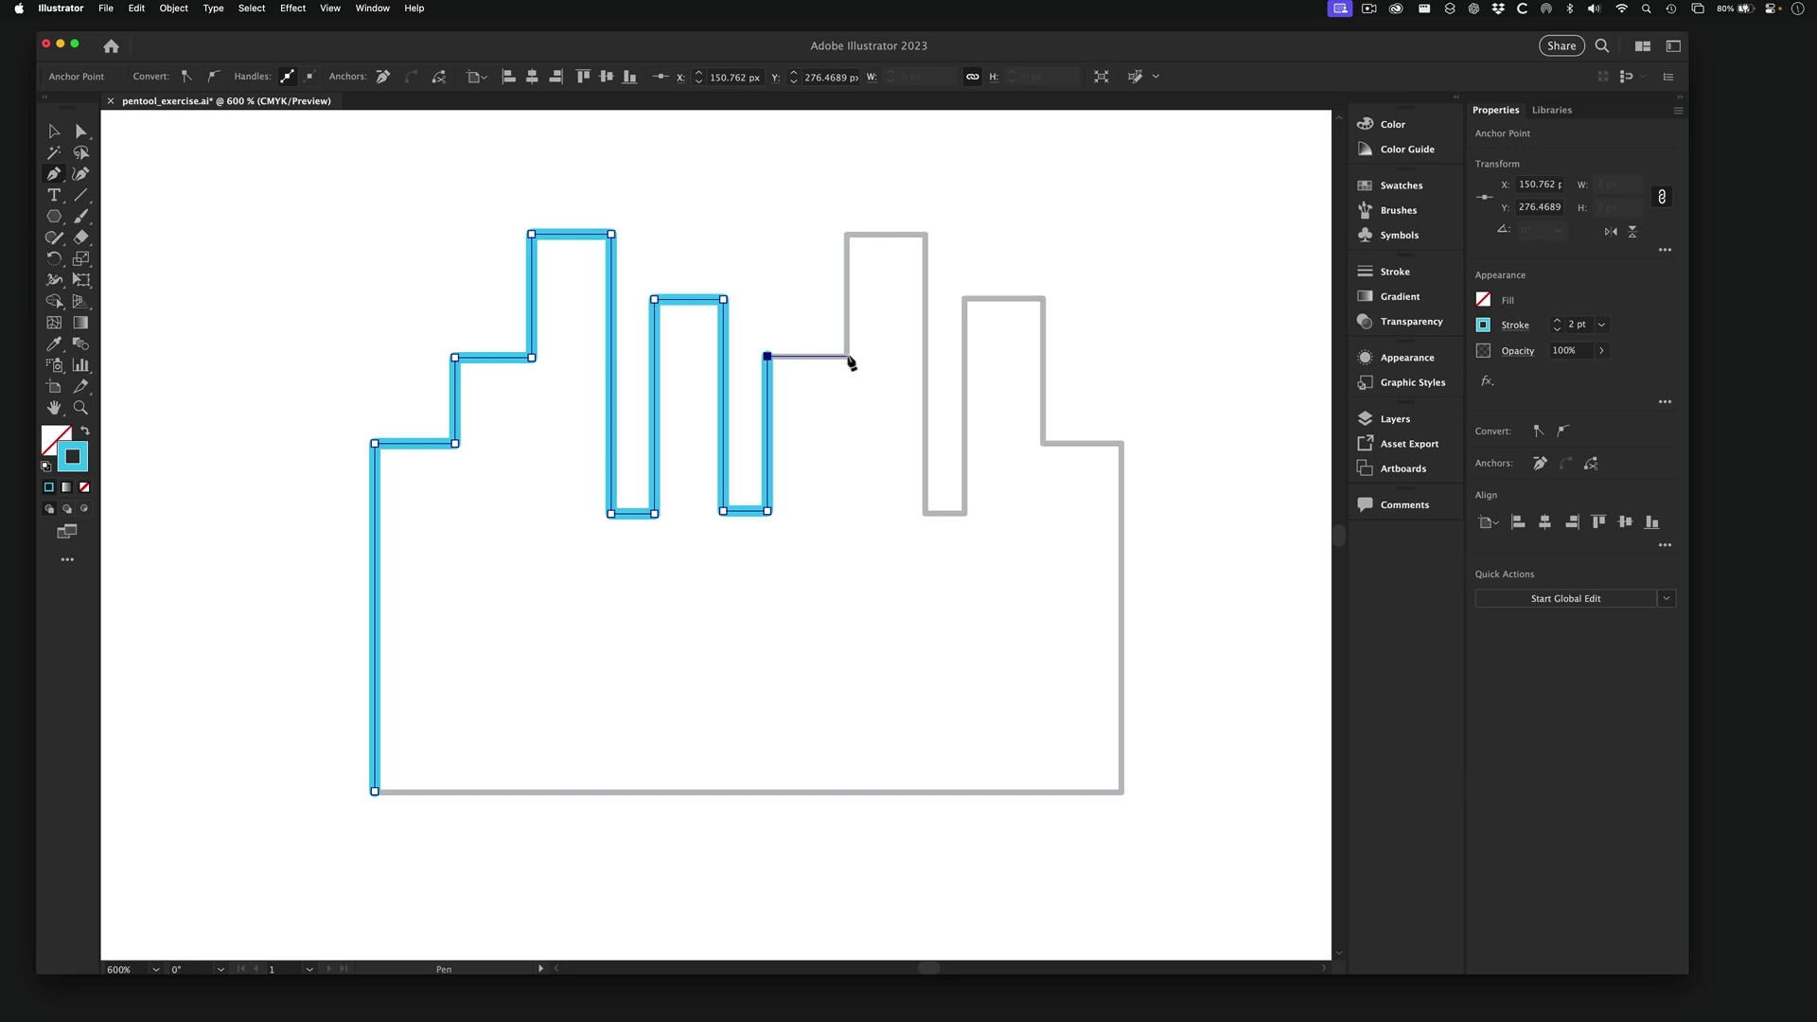
{"action": "left_click", "coordinate": [849, 357]}
{"action": "left_click", "coordinate": [849, 235]}
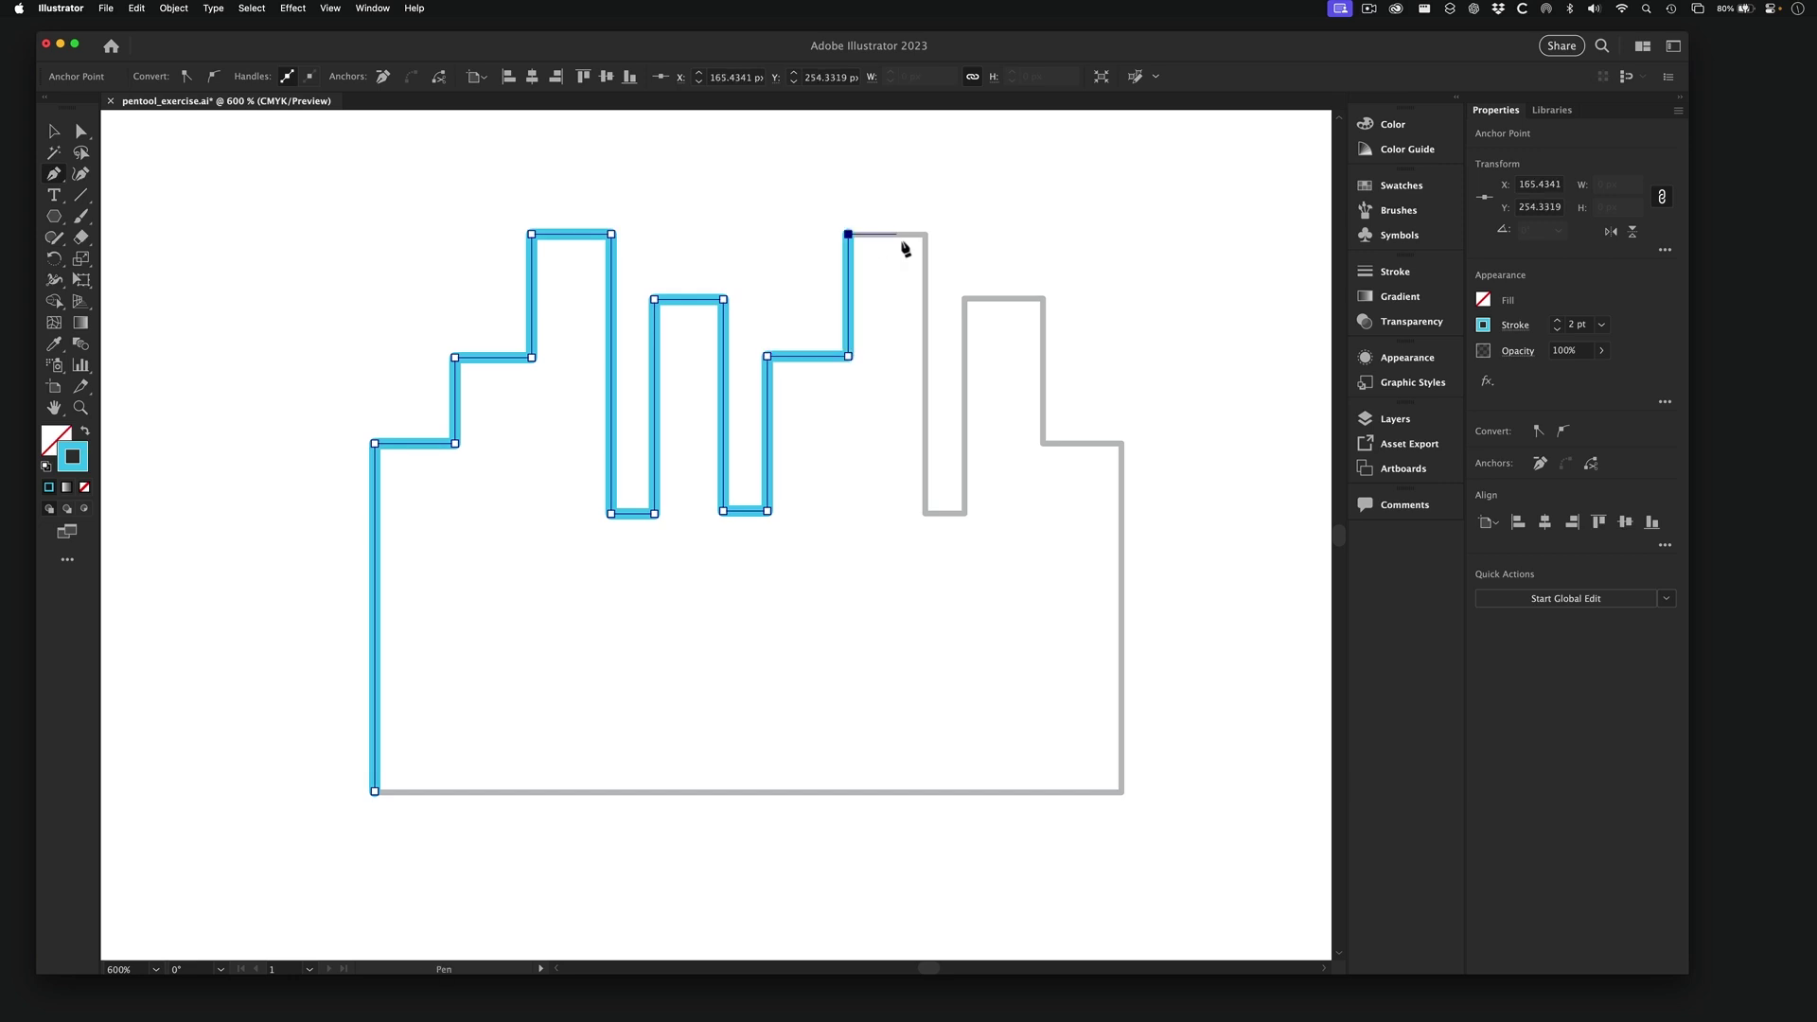
{"action": "left_click", "coordinate": [926, 235], "text": "shift"}
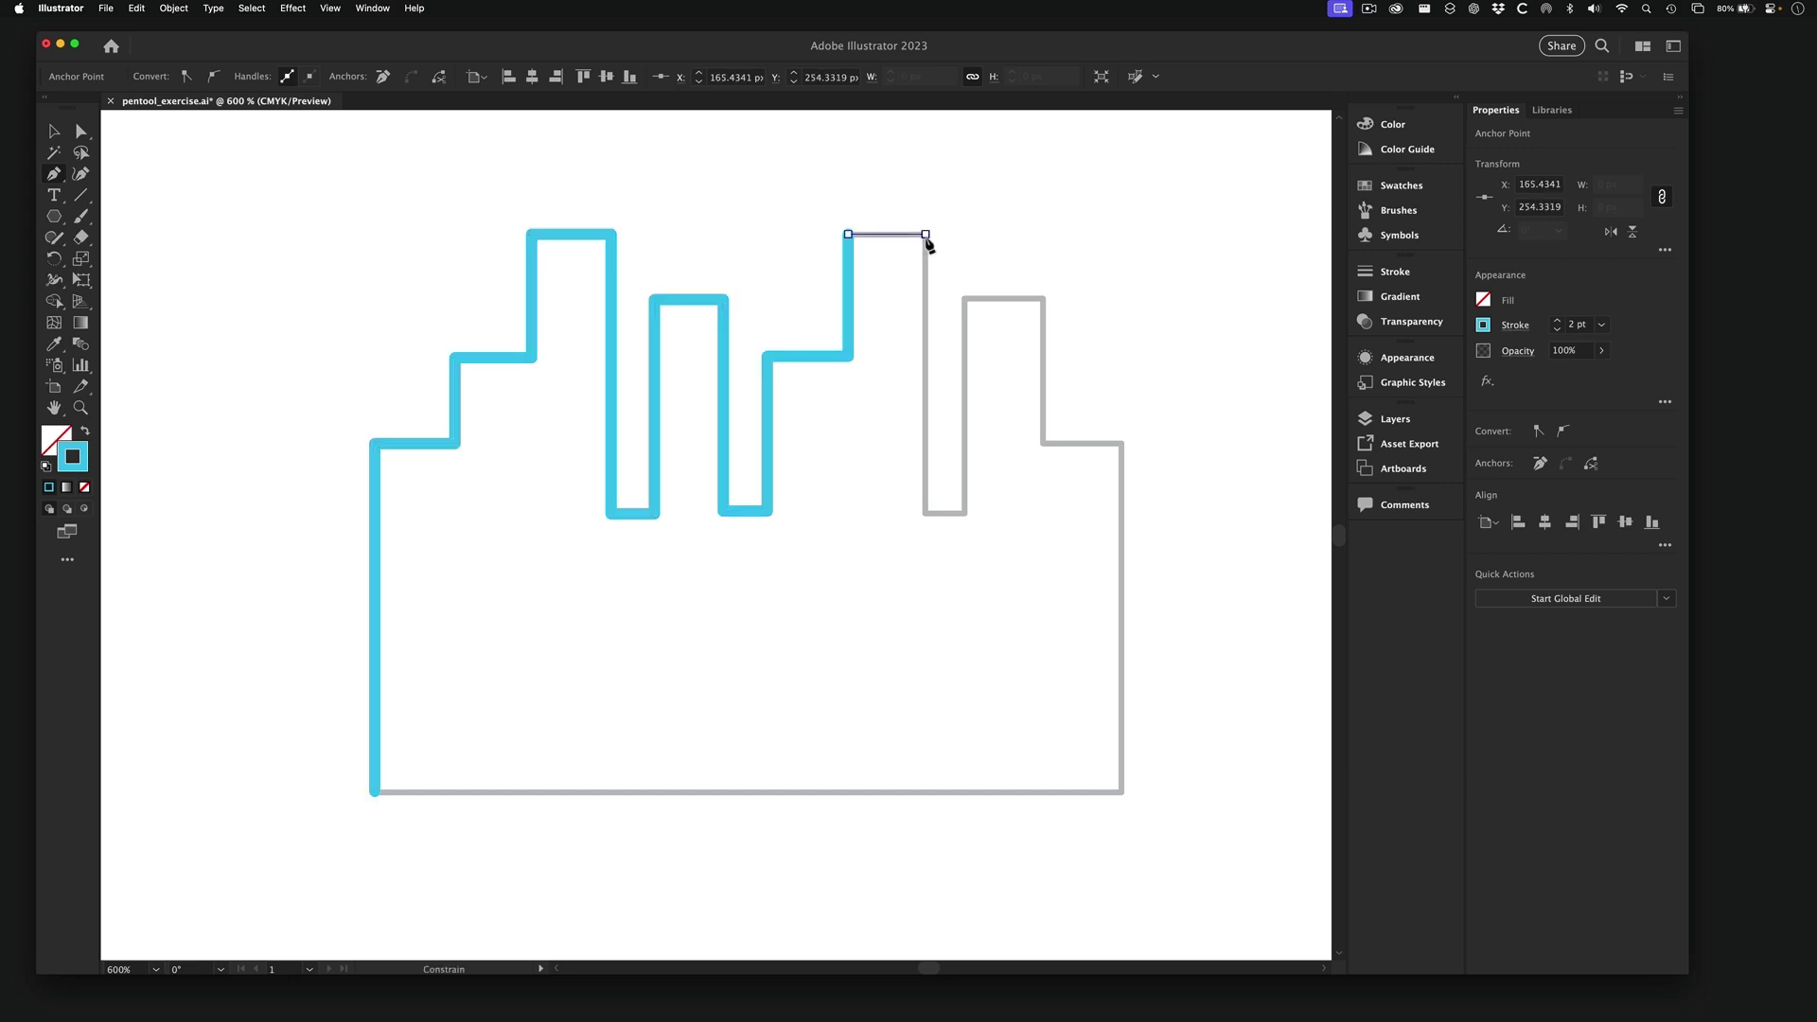
{"action": "left_click", "coordinate": [926, 512], "text": "shift"}
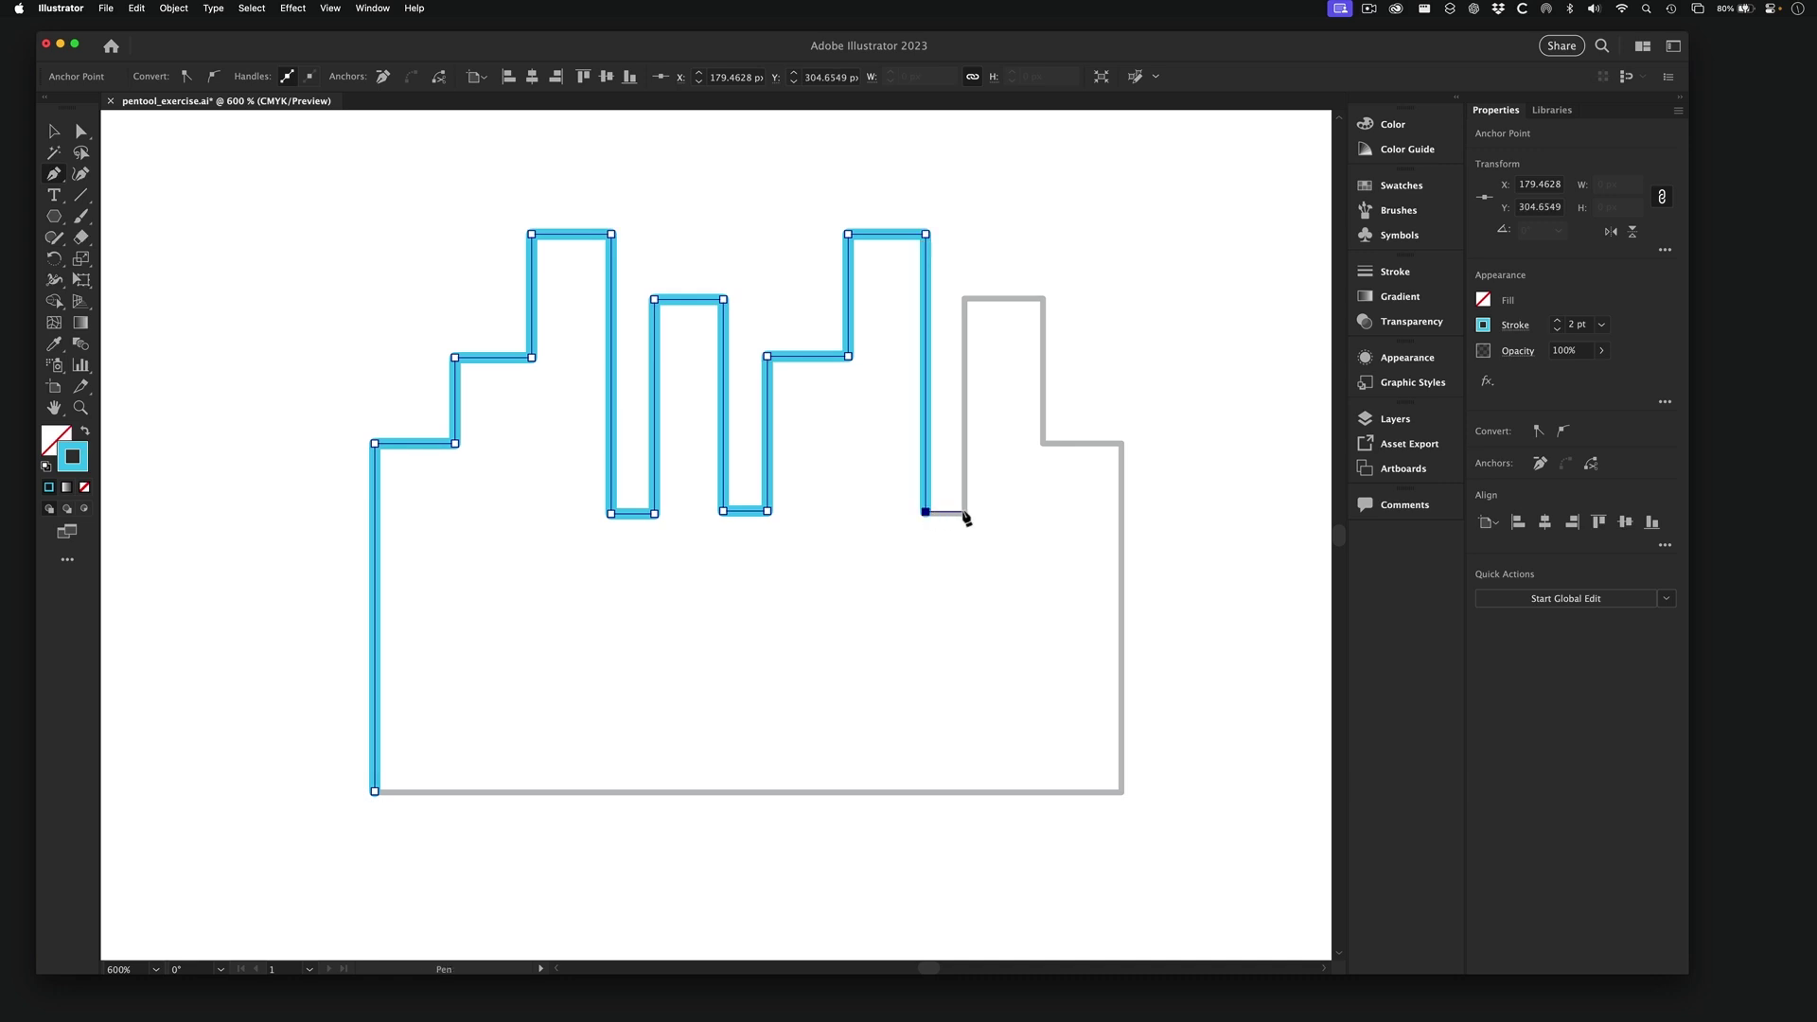
{"action": "left_click", "coordinate": [966, 516], "text": "shift"}
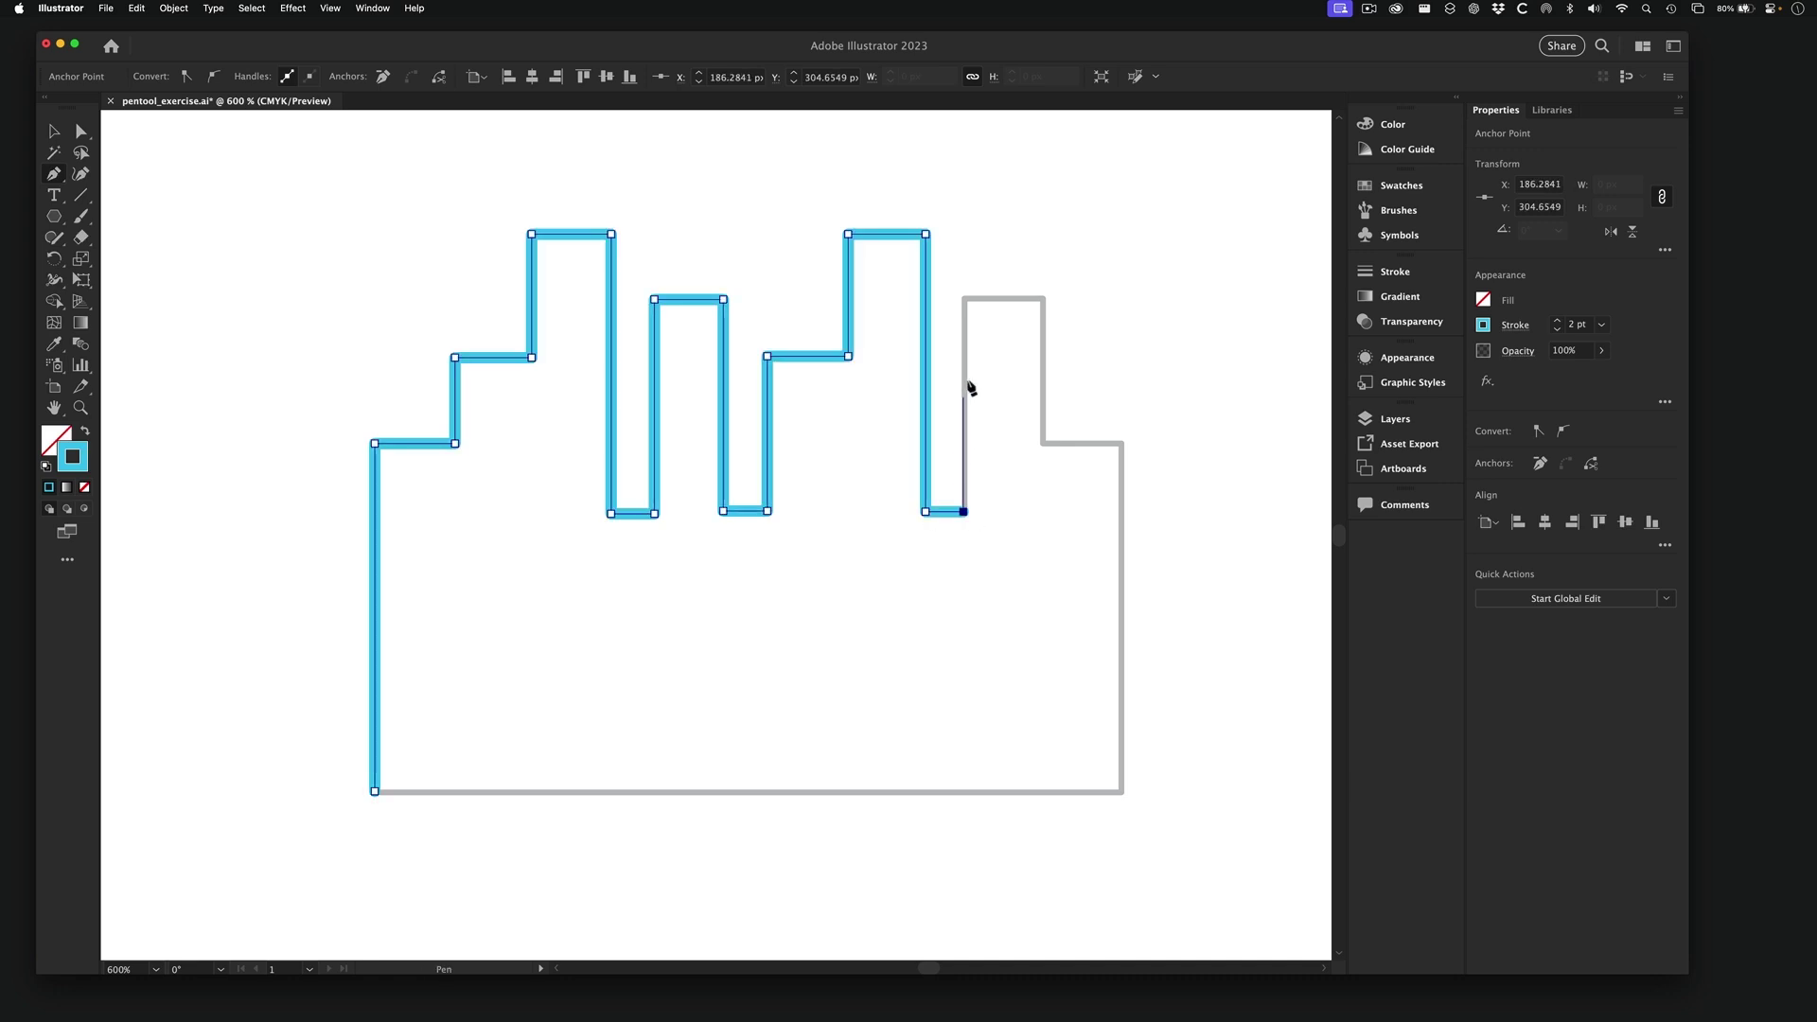
- Trace the last tower, right wall and base with straight segments, close the skyline path at its starting corner and deselect it
{"action": "left_click", "coordinate": [967, 302], "text": "shift"}
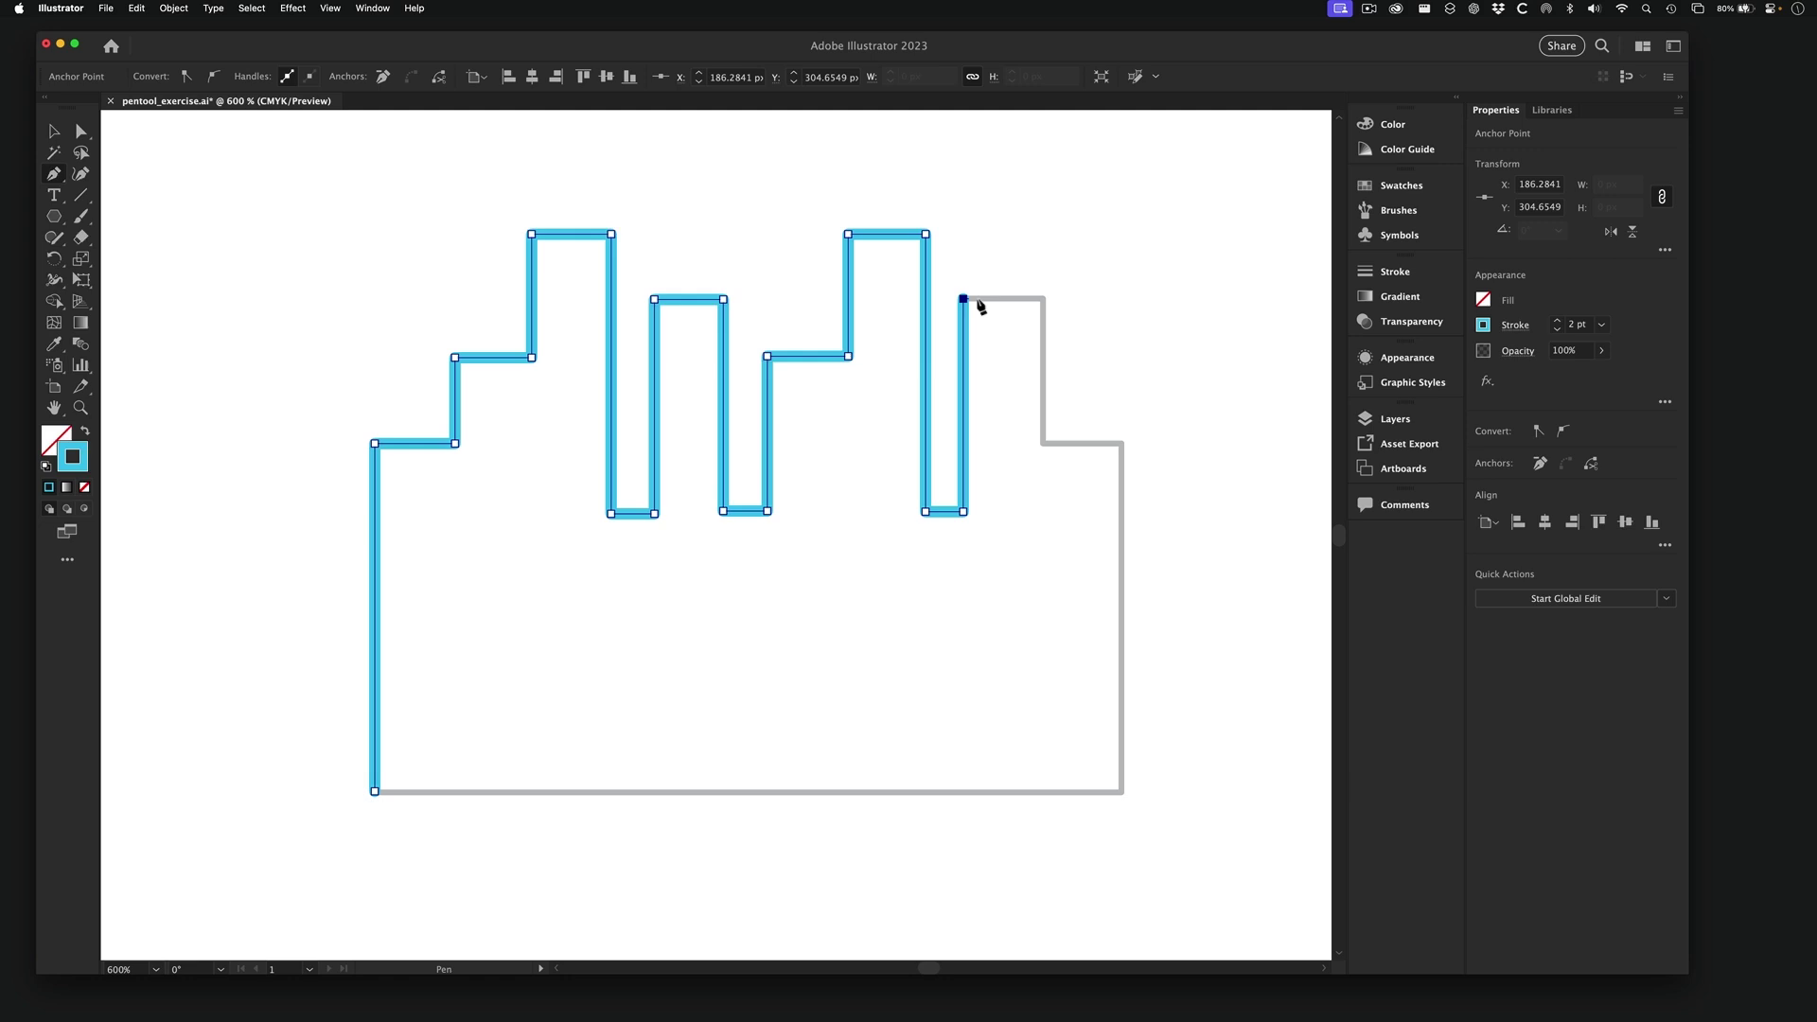
{"action": "left_click", "coordinate": [1046, 301], "text": "shift"}
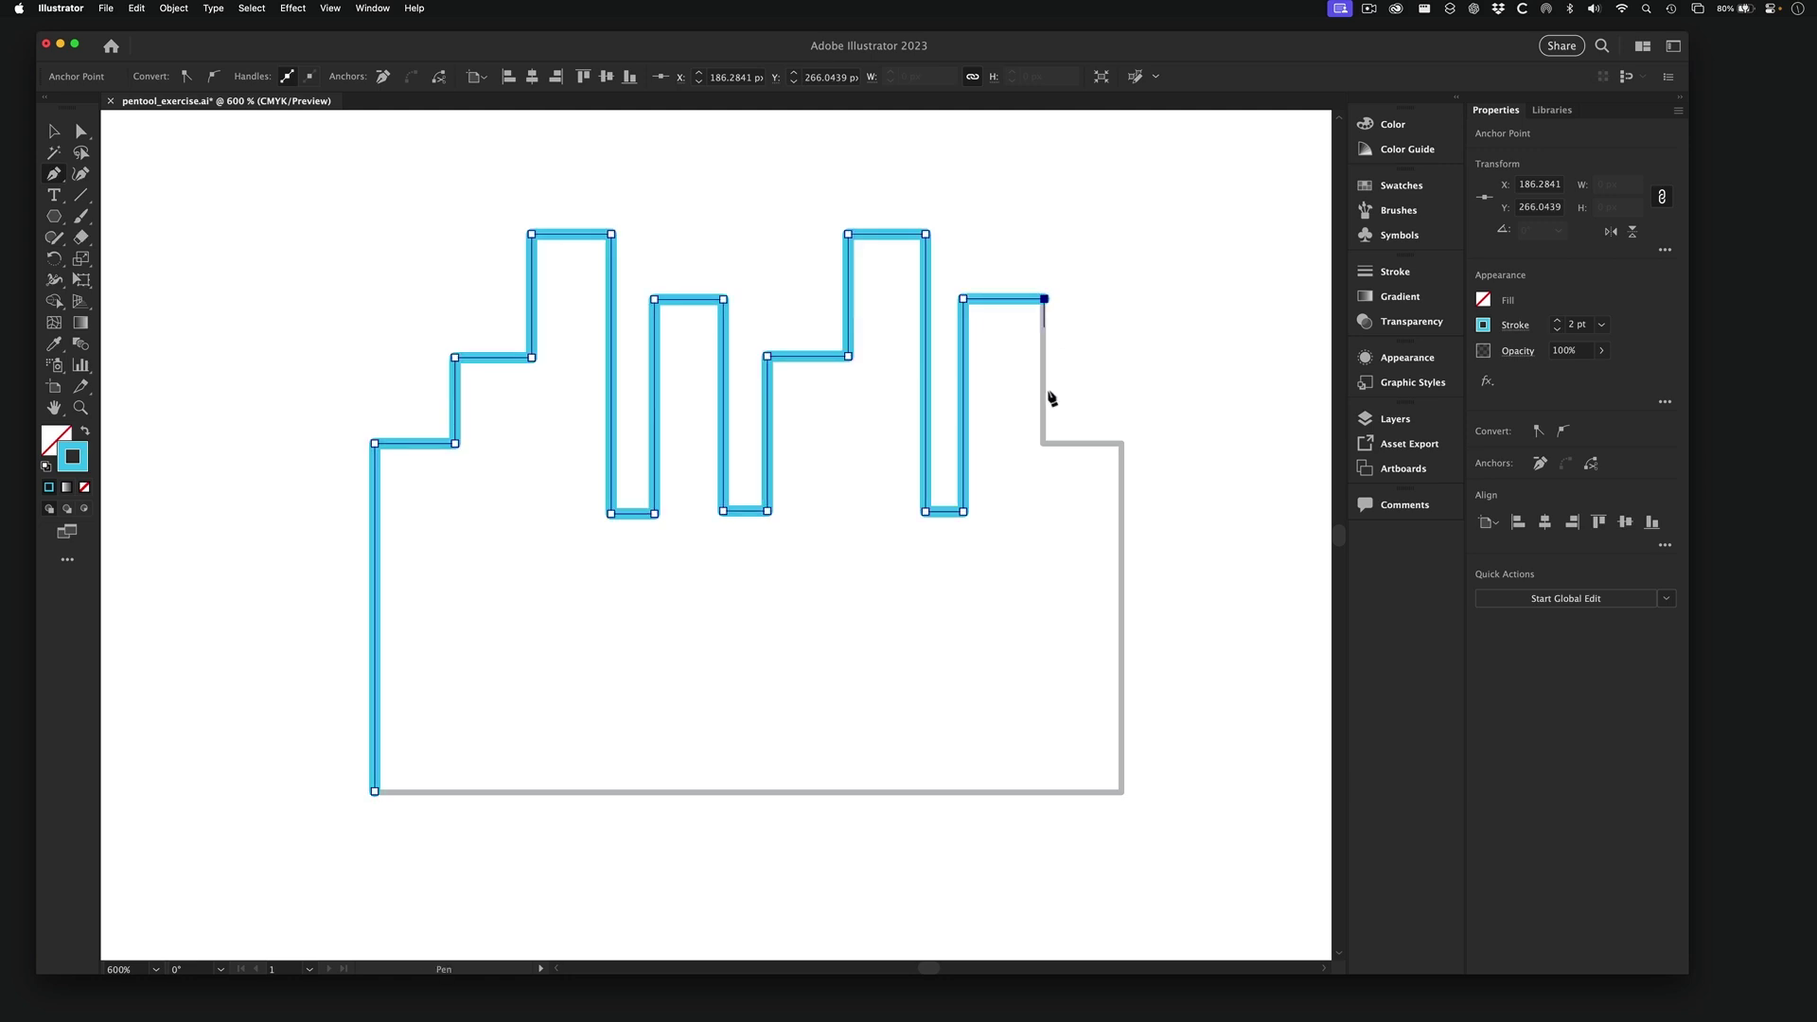
{"action": "left_click", "coordinate": [1048, 450], "text": "shift"}
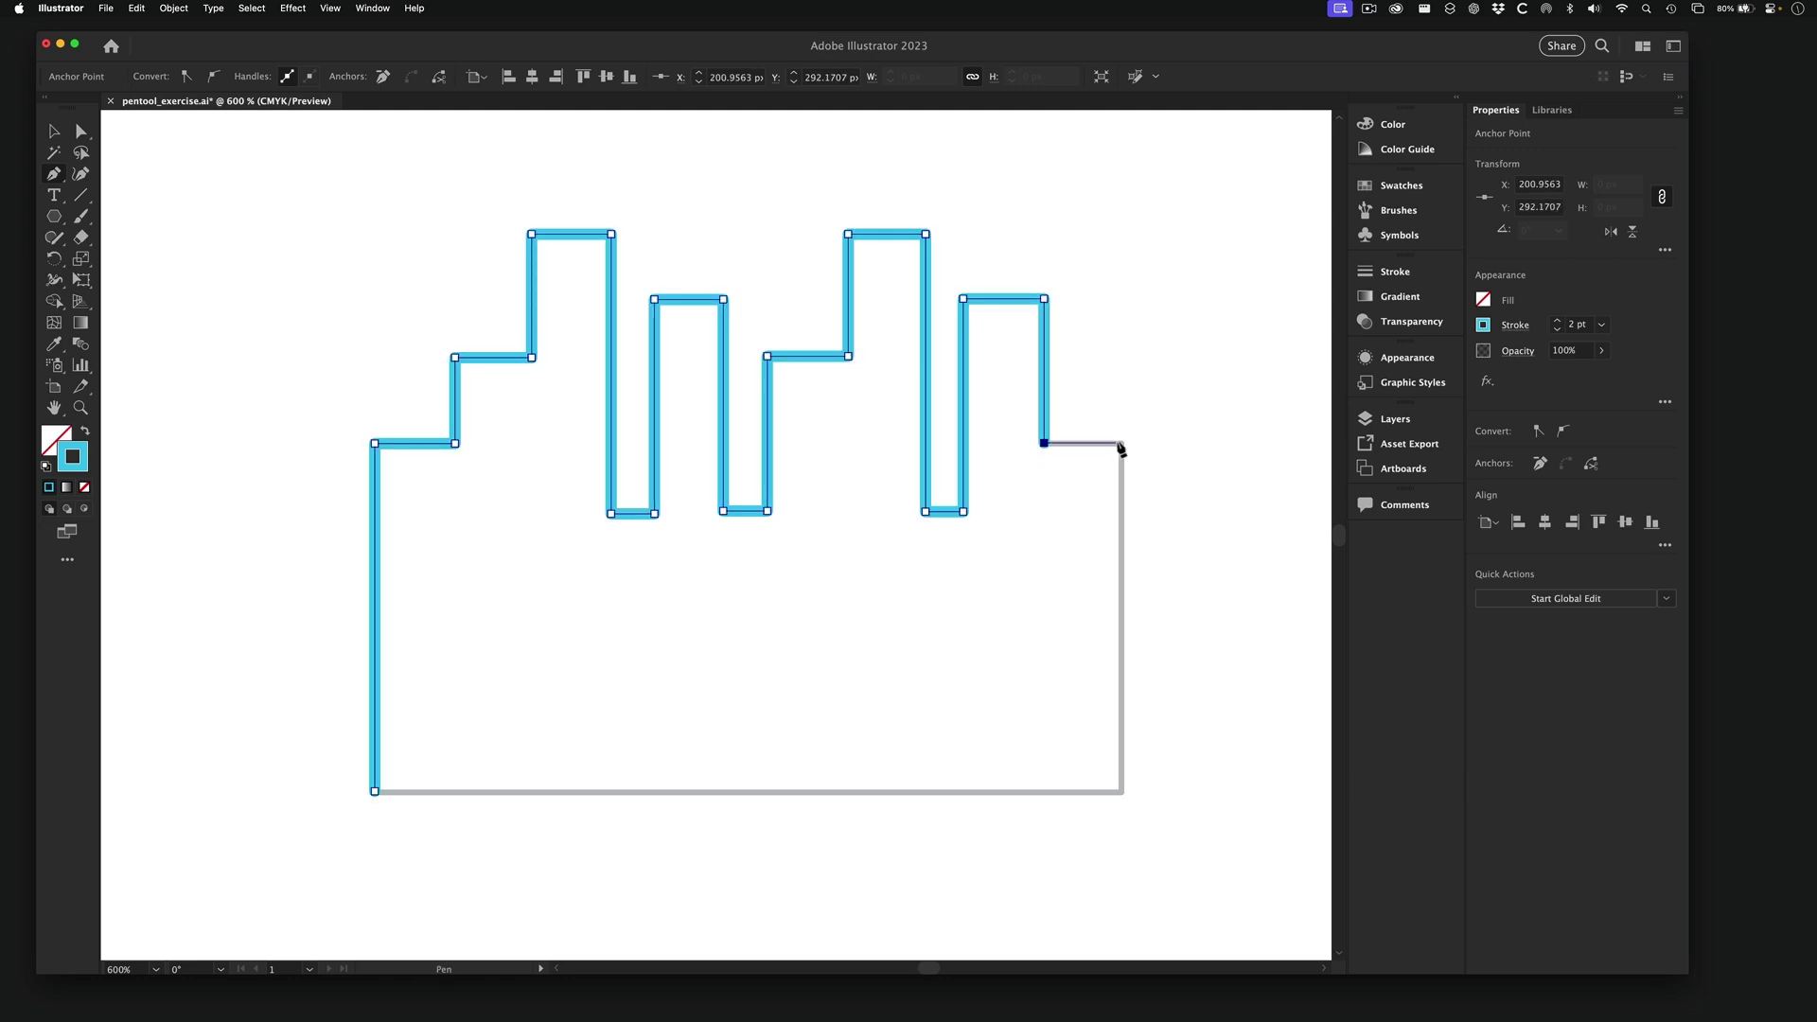
{"action": "left_click", "coordinate": [1124, 447], "text": "shift"}
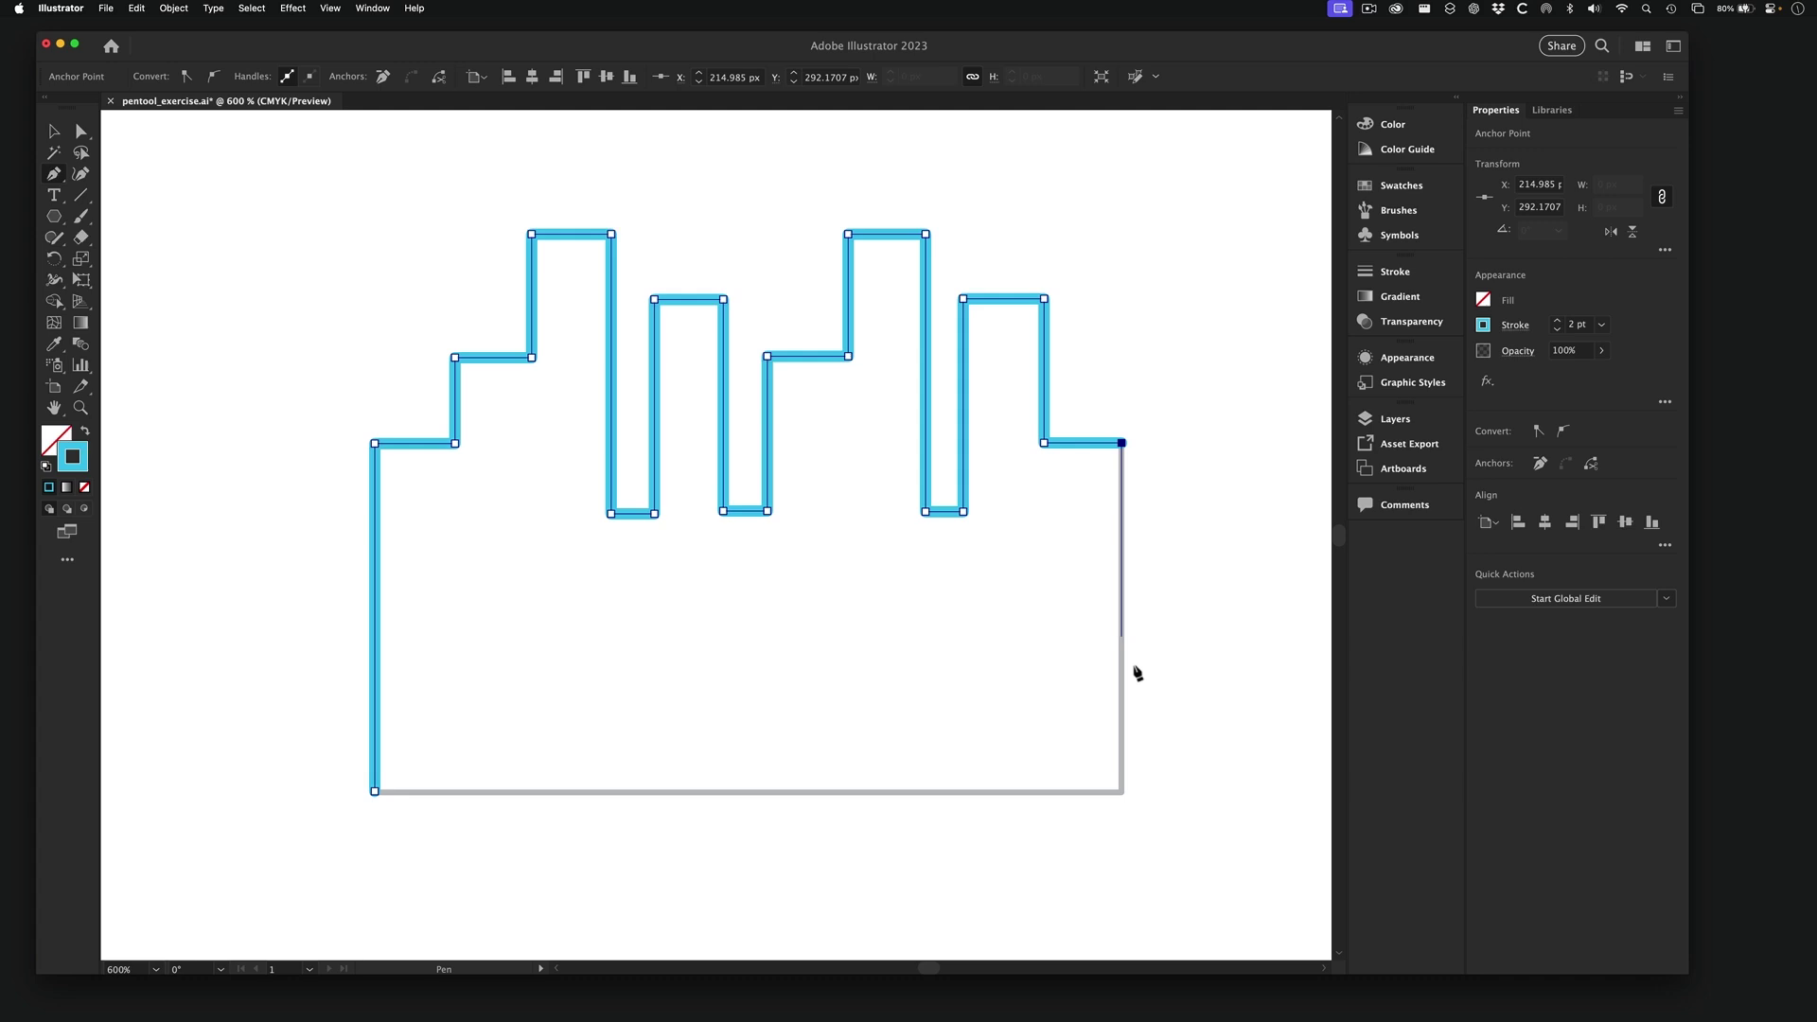
{"action": "left_click", "coordinate": [1123, 798], "text": "shift"}
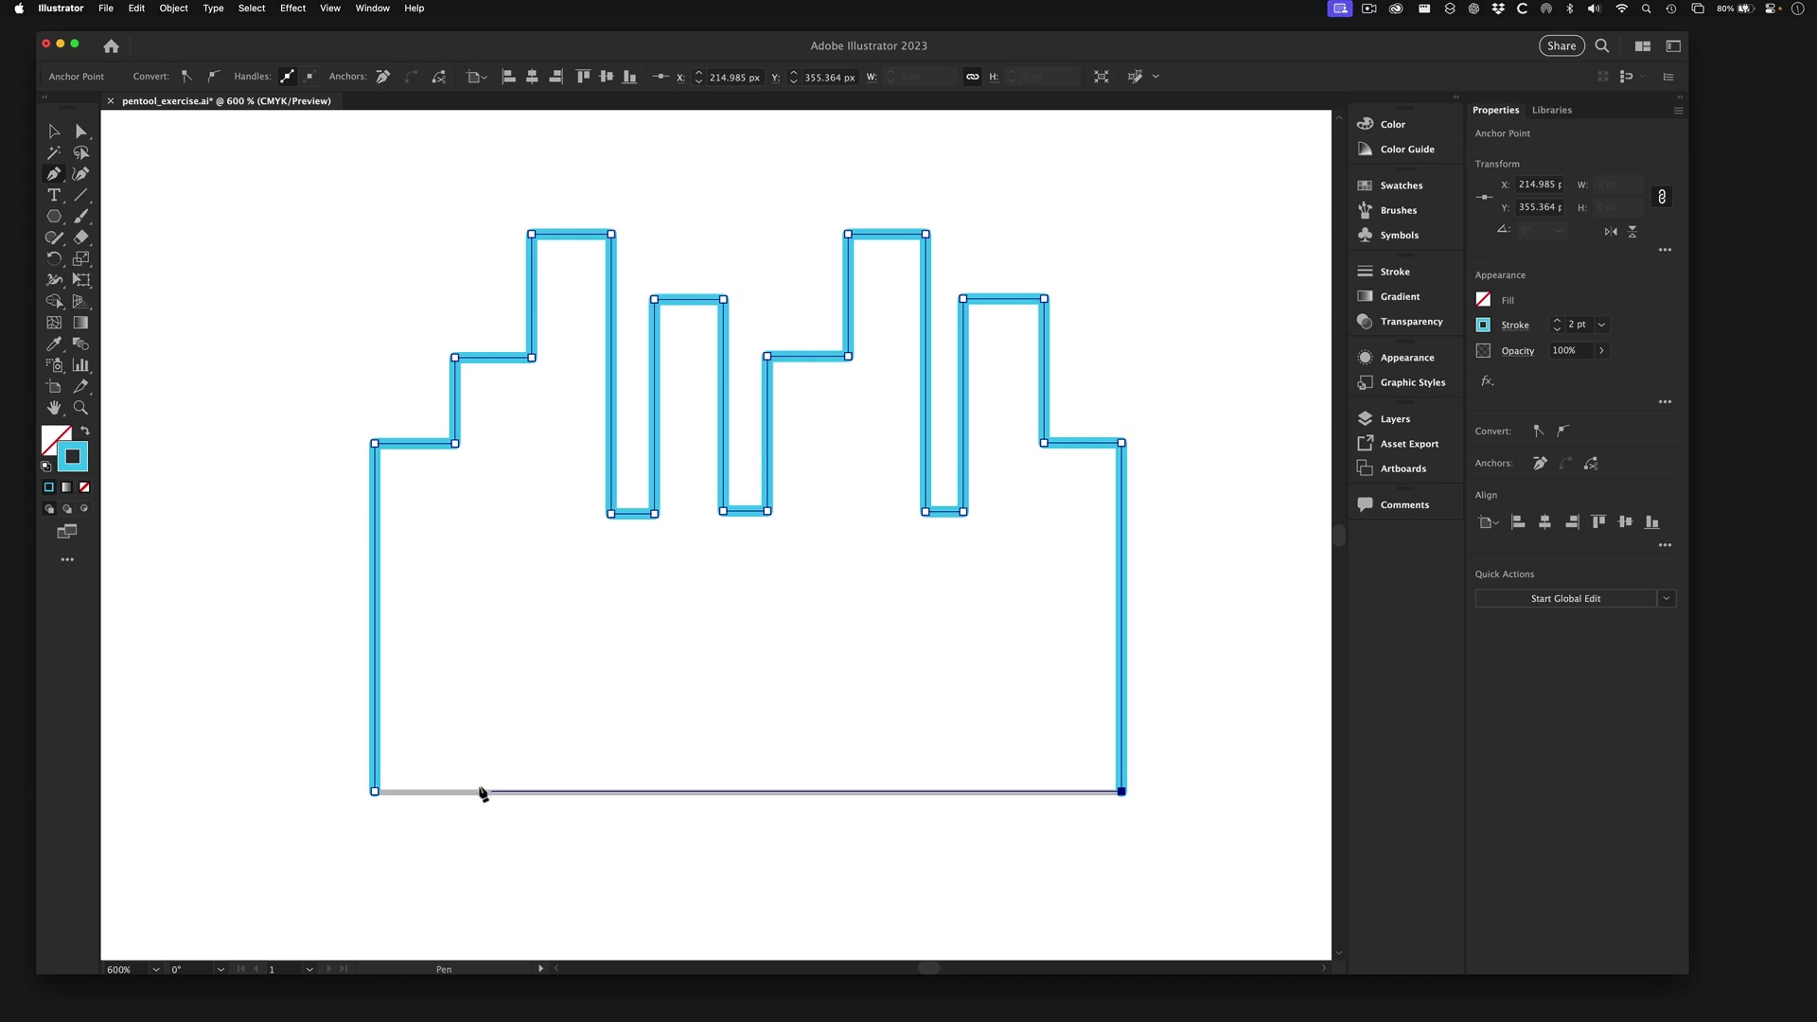
{"action": "left_click", "coordinate": [376, 793]}
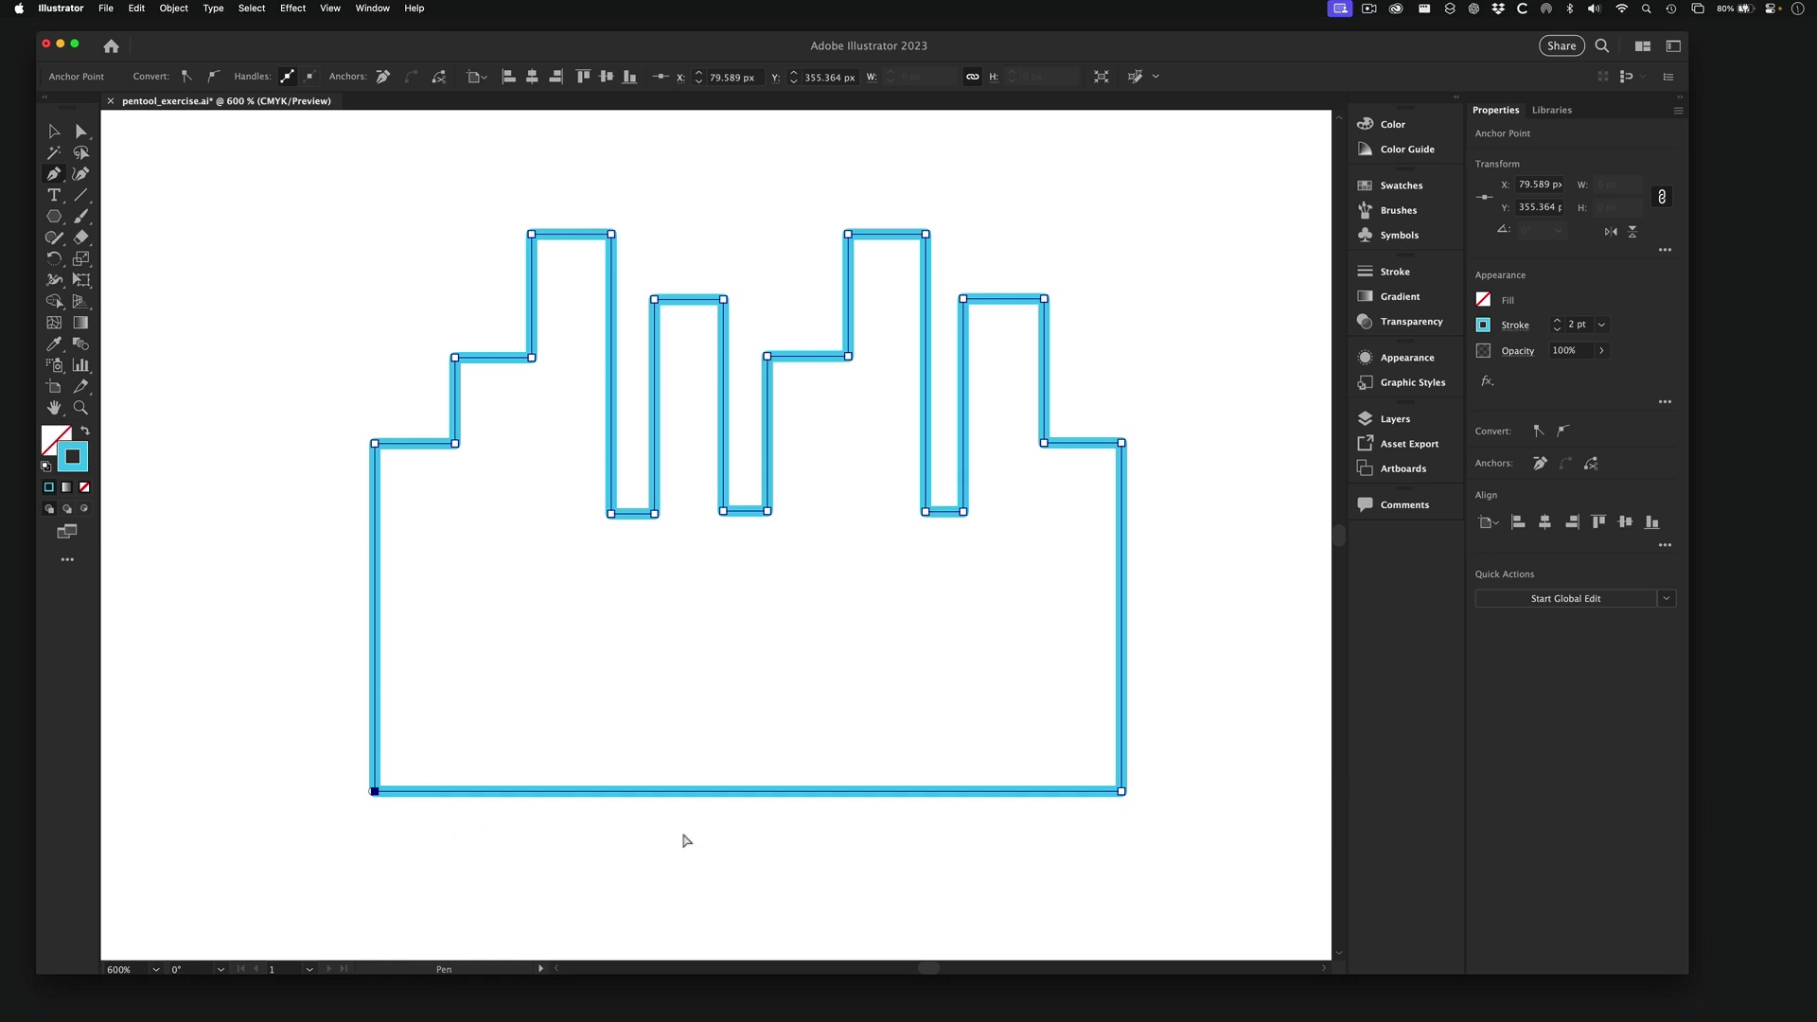
{"action": "key", "text": "a"}
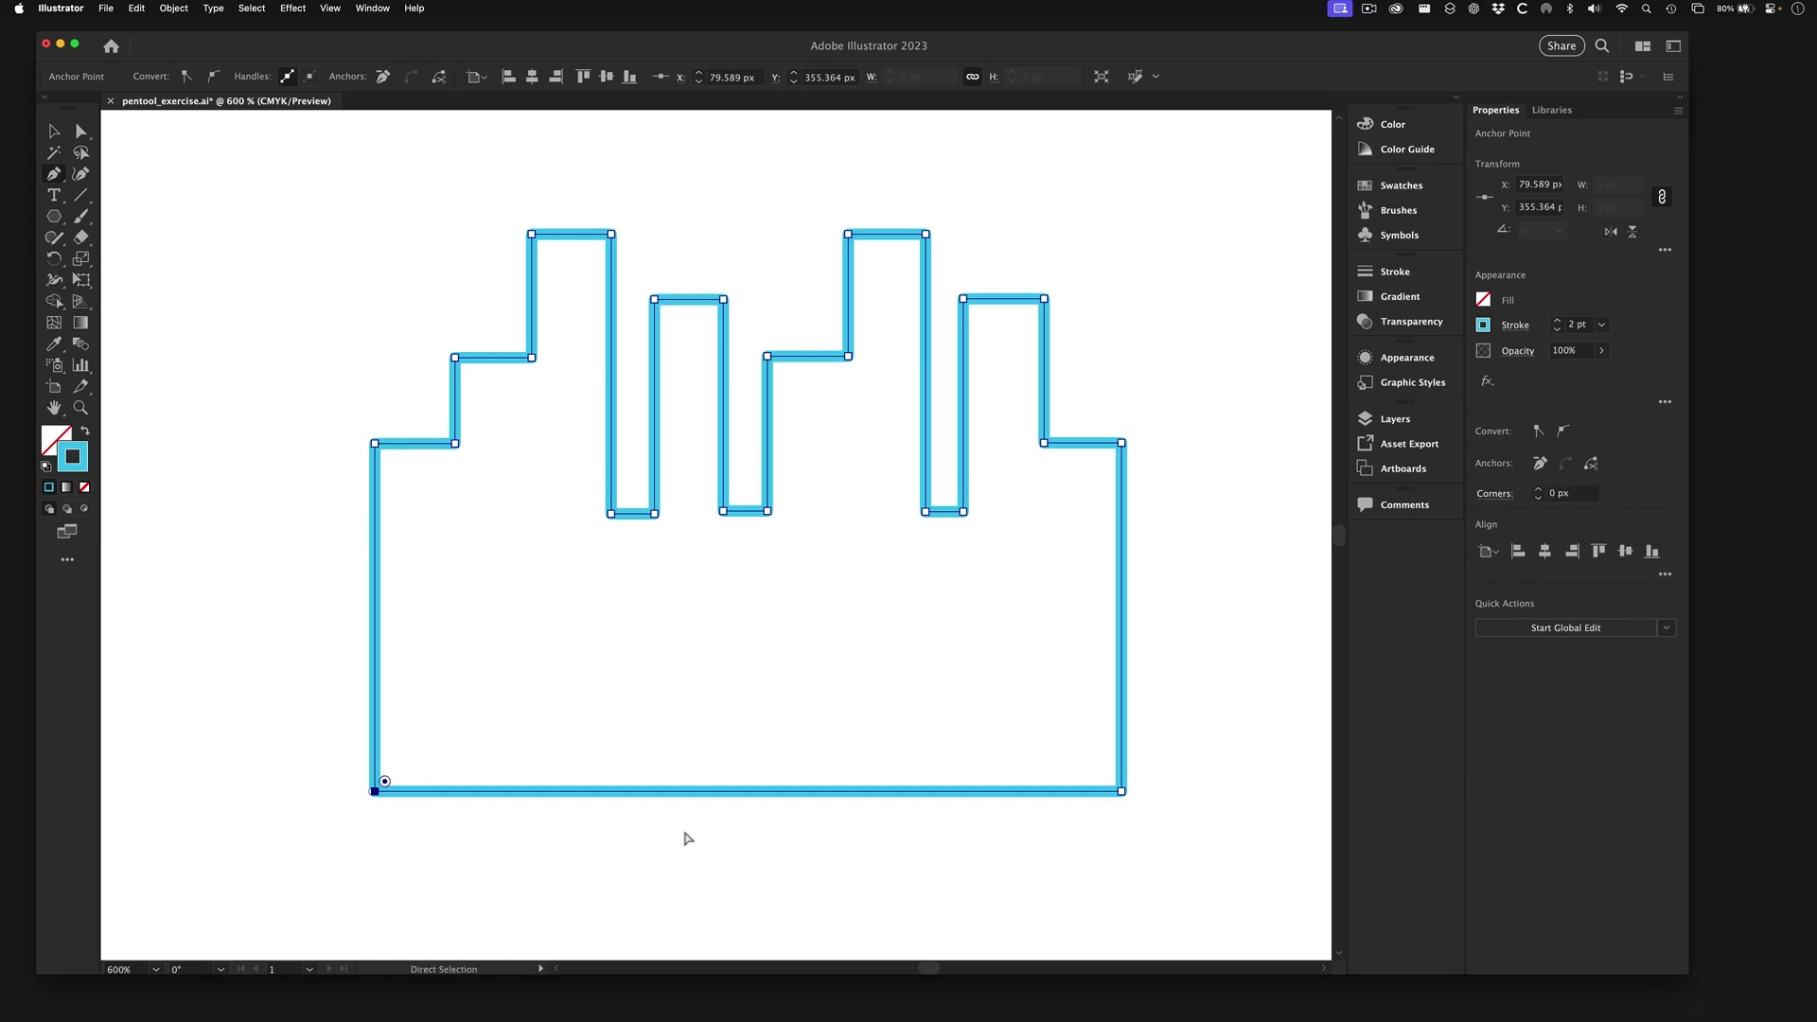
{"action": "left_click", "coordinate": [688, 838]}
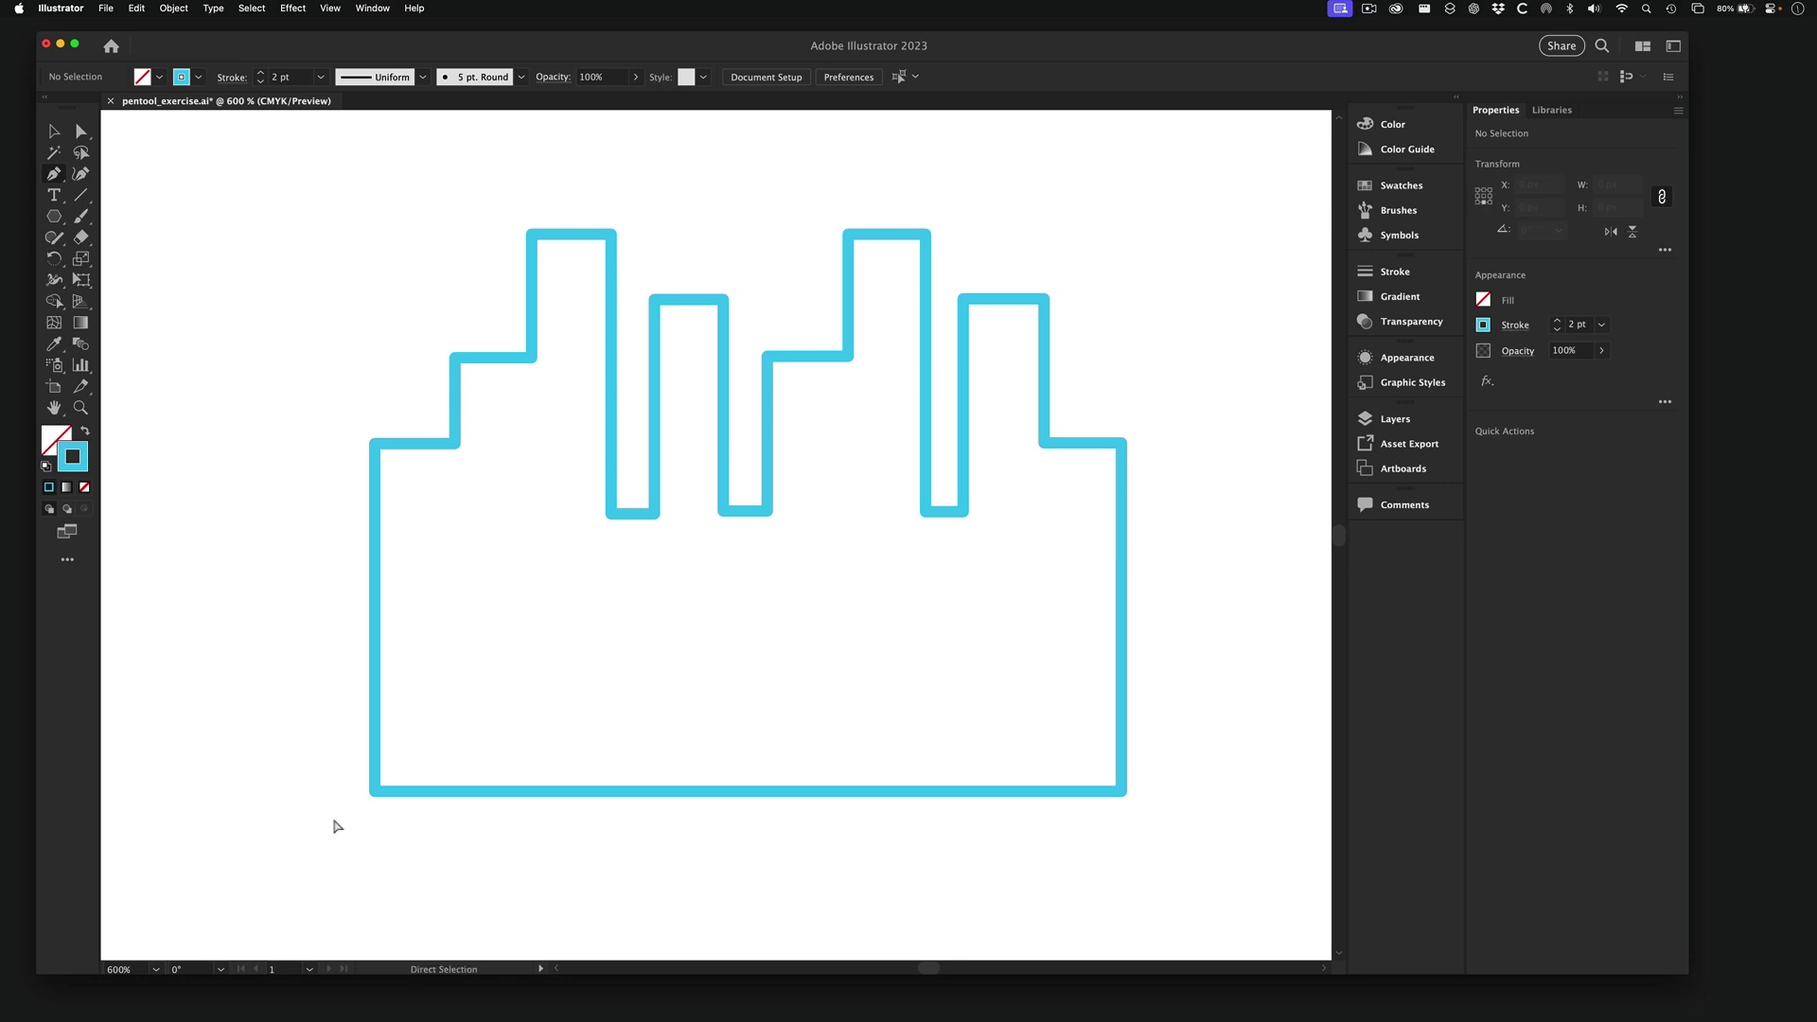
{"action": "key", "text": "p"}
{"action": "key", "text": "a"}
{"action": "key", "text": "p"}
{"action": "key", "text": "a"}
- Start a Pen path at the wave template's lower-left end, tracing the straight edge and a smooth curve to the first arch's top, about X 301.3, Y 241.2 px
{"action": "key", "text": "p"}
{"action": "mouse_move", "coordinate": [1164, 503]}
{"action": "left_mouse_down"}
{"action": "mouse_move", "coordinate": [1013, 523]}
{"action": "mouse_move", "coordinate": [283, 536]}
{"action": "mouse_move", "coordinate": [161, 594]}
{"action": "mouse_move", "coordinate": [22, 576]}
{"action": "left_mouse_up"}
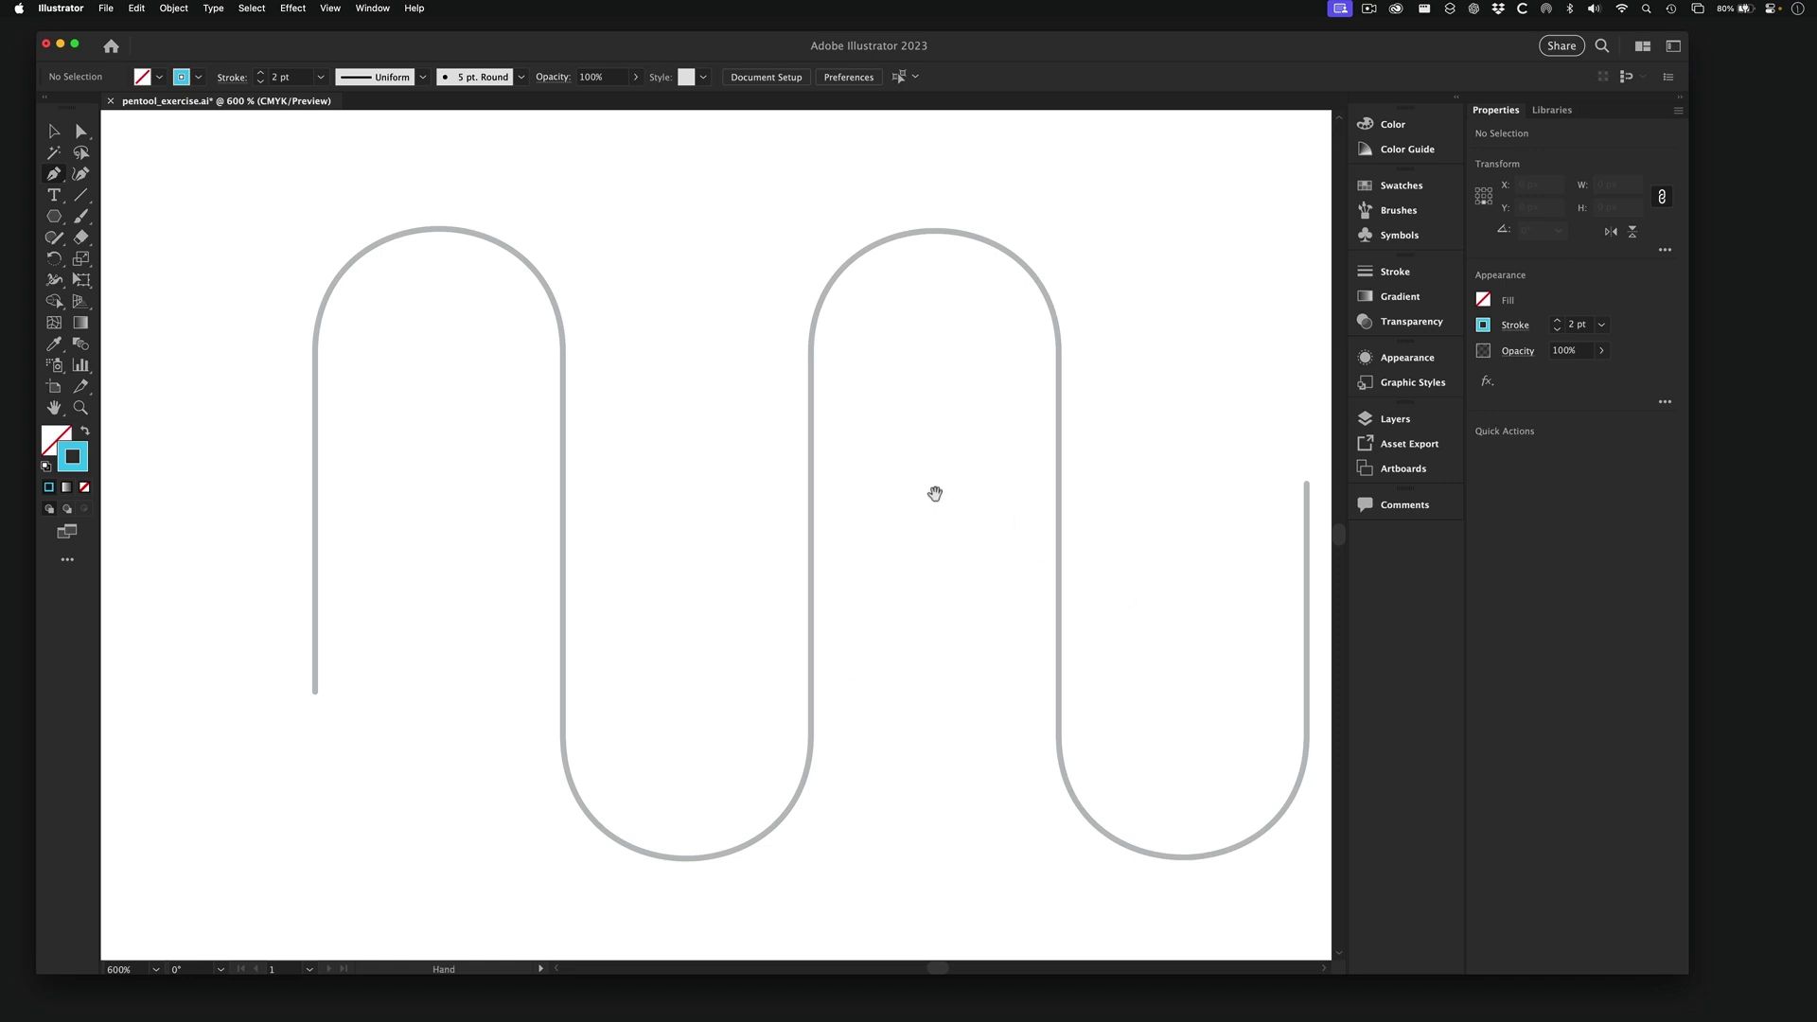
{"action": "left_click_drag", "start_coordinate": [933, 491], "coordinate": [939, 476]}
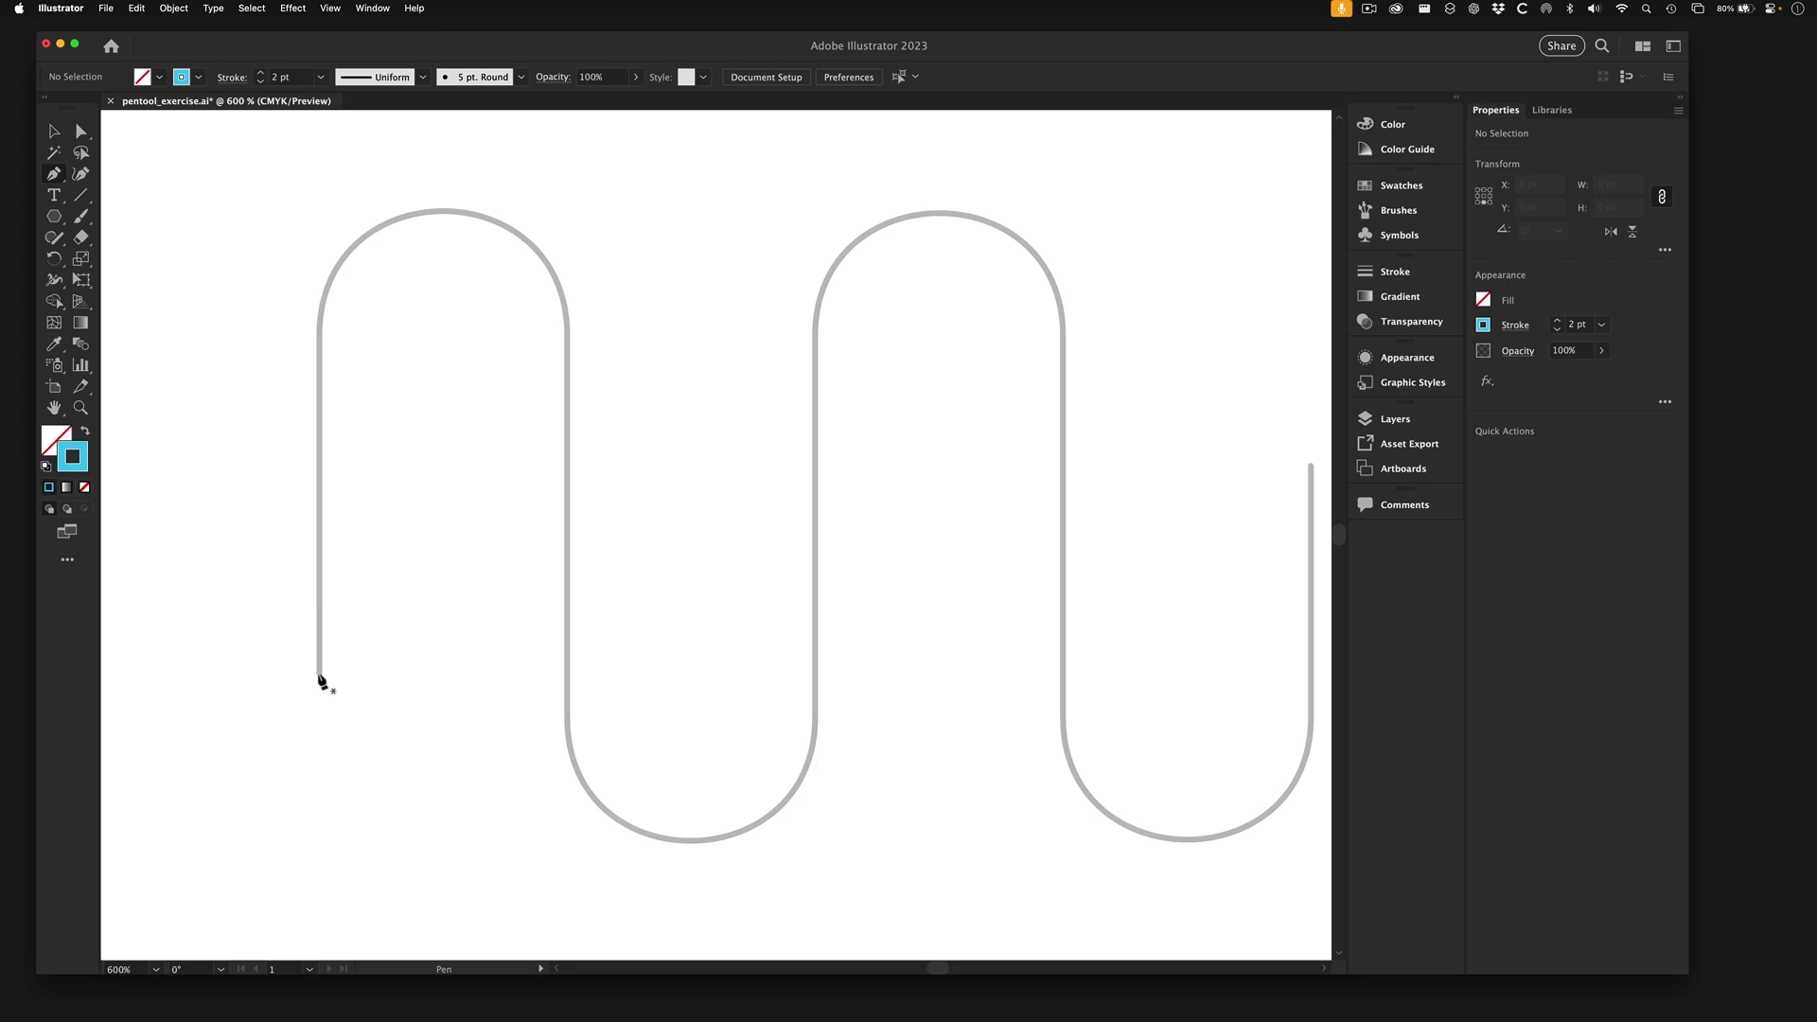
{"action": "key", "text": "space"}
{"action": "mouse_move", "coordinate": [387, 523]}
{"action": "left_mouse_down"}
{"action": "mouse_move", "coordinate": [429, 519]}
{"action": "mouse_move", "coordinate": [396, 515]}
{"action": "mouse_move", "coordinate": [410, 511]}
{"action": "left_mouse_up"}
{"action": "key", "text": "super+space"}
{"action": "left_click_drag", "start_coordinate": [381, 417], "coordinate": [658, 405]}
{"action": "left_click", "coordinate": [621, 454], "text": "alt+super"}
{"action": "key", "text": "space"}
{"action": "key", "text": "super+space"}
{"action": "left_click", "coordinate": [671, 404]}
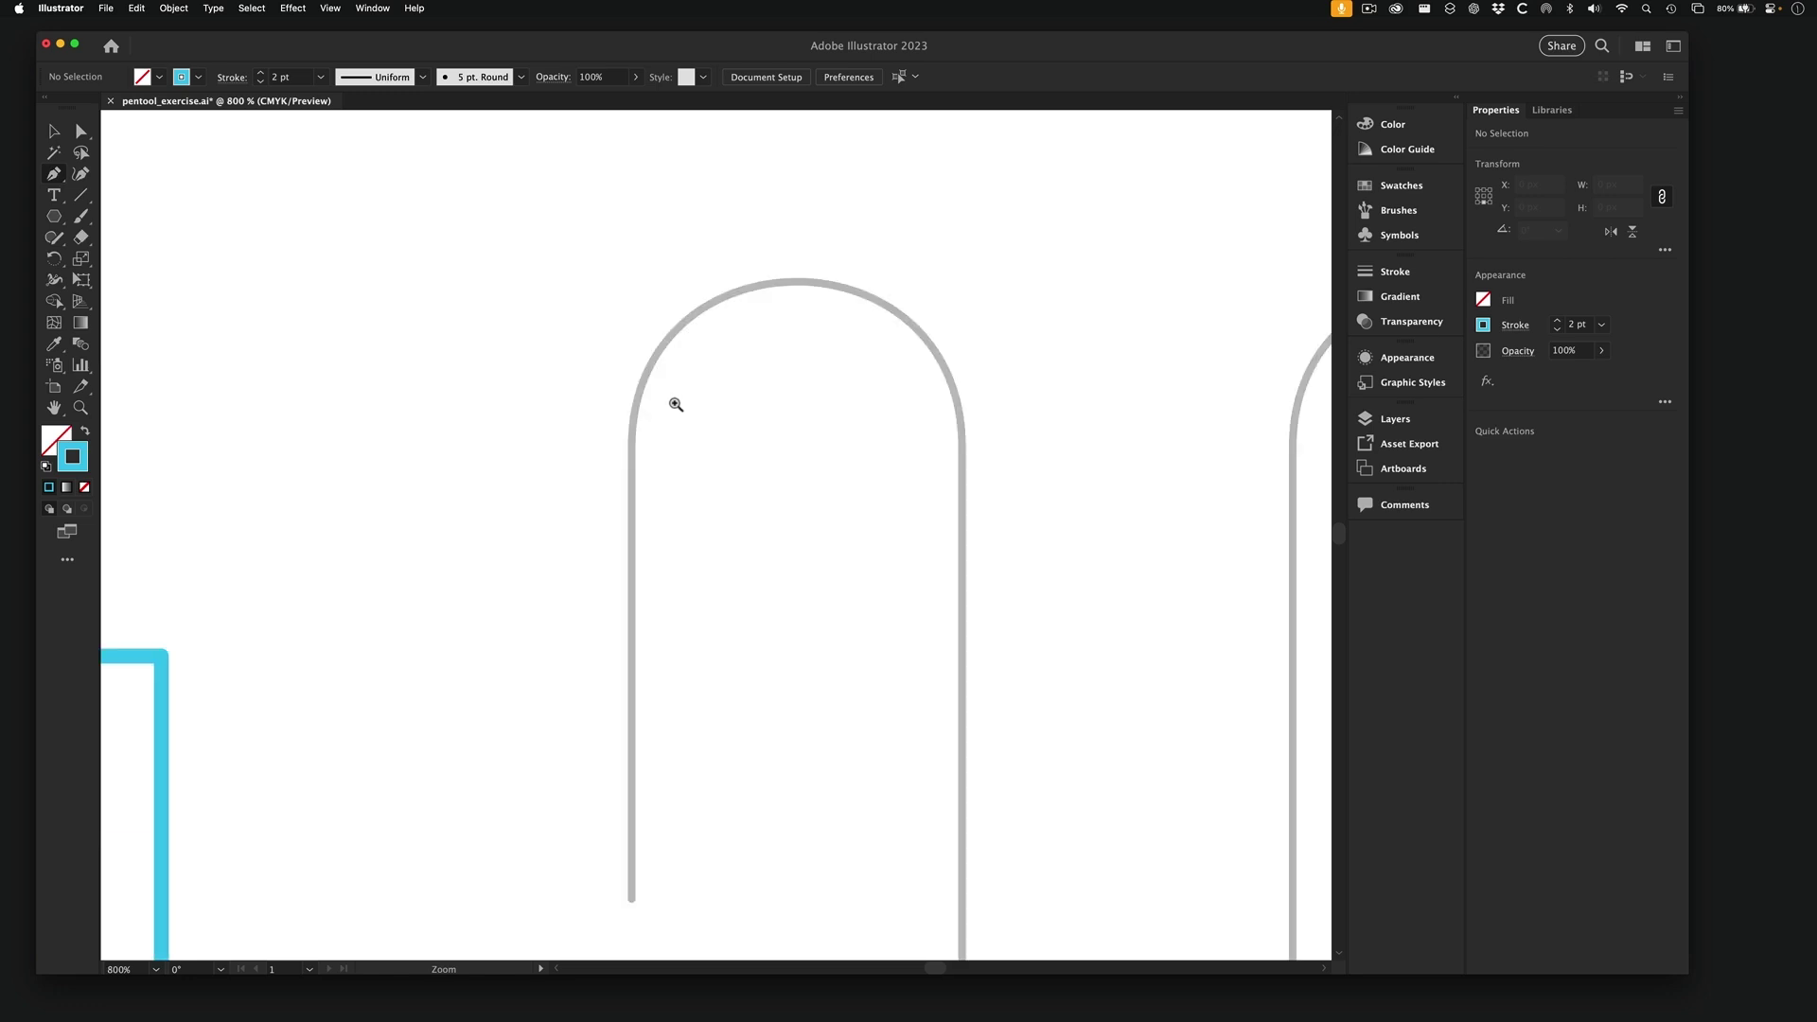
{"action": "key", "text": "space"}
{"action": "left_click_drag", "start_coordinate": [807, 455], "coordinate": [686, 328]}
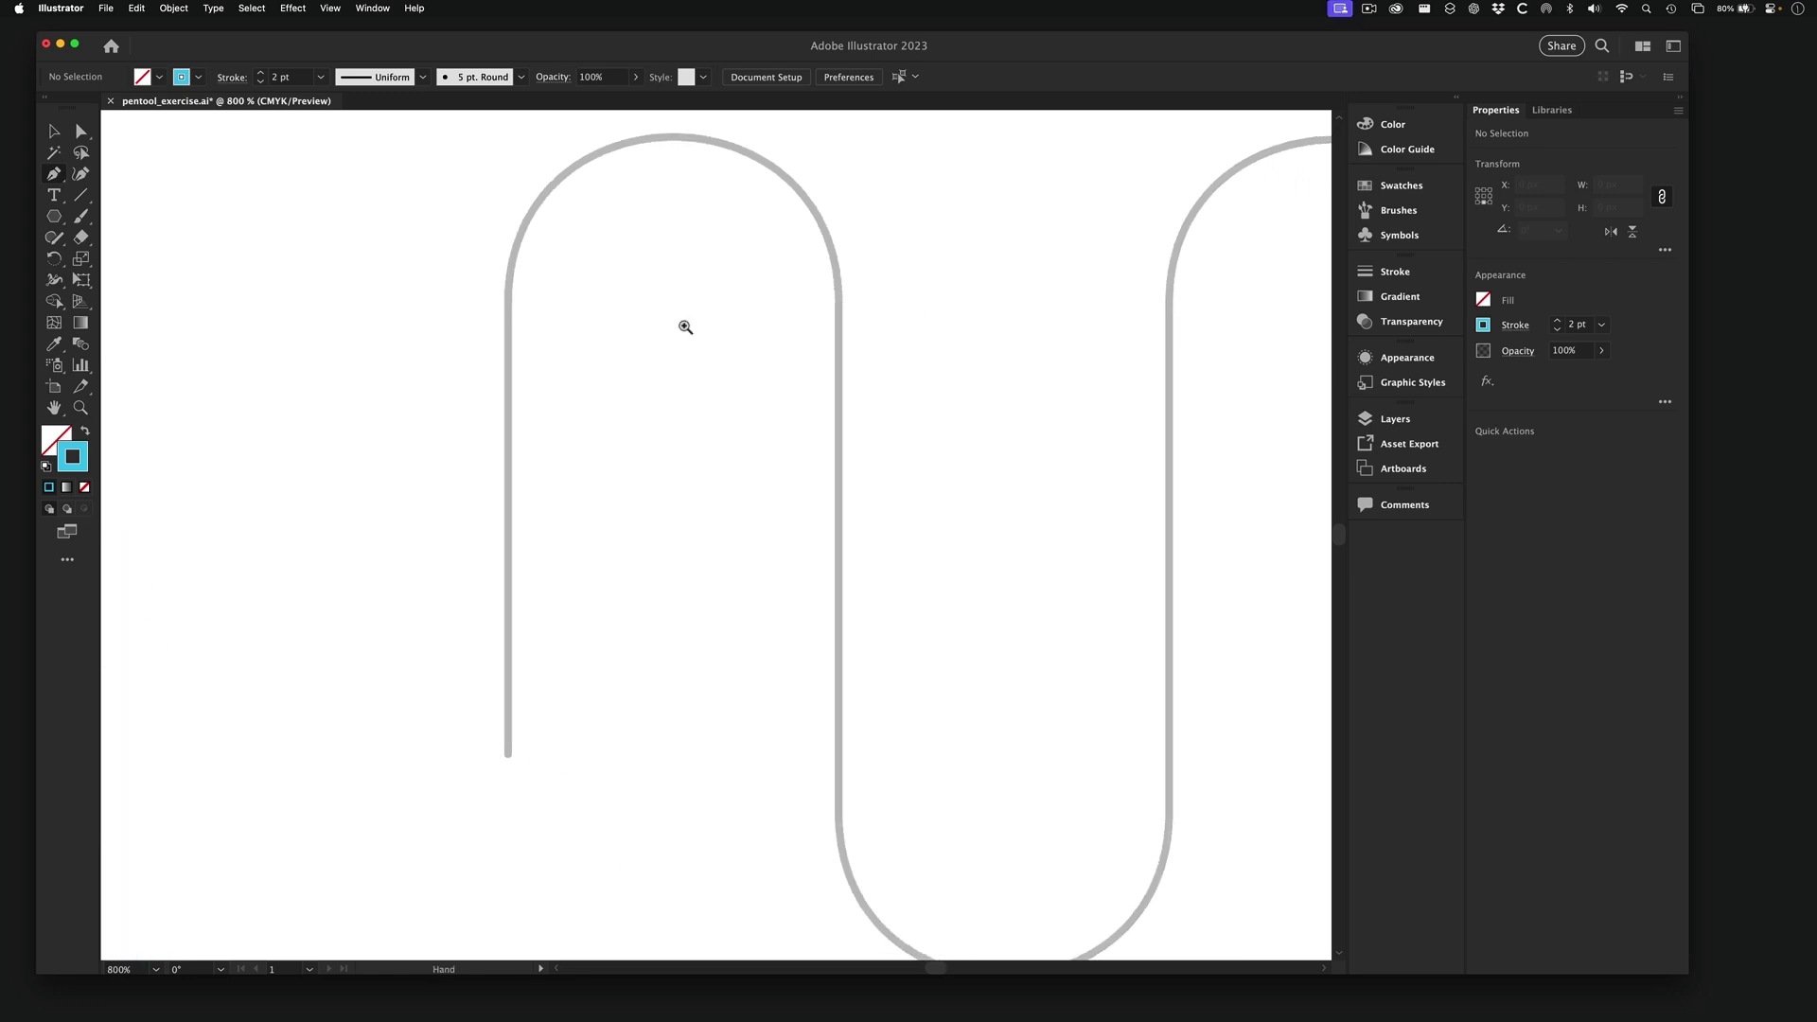
{"action": "left_click", "coordinate": [696, 357], "text": "alt+super"}
{"action": "key", "text": "space"}
{"action": "left_click_drag", "start_coordinate": [690, 447], "coordinate": [672, 284]}
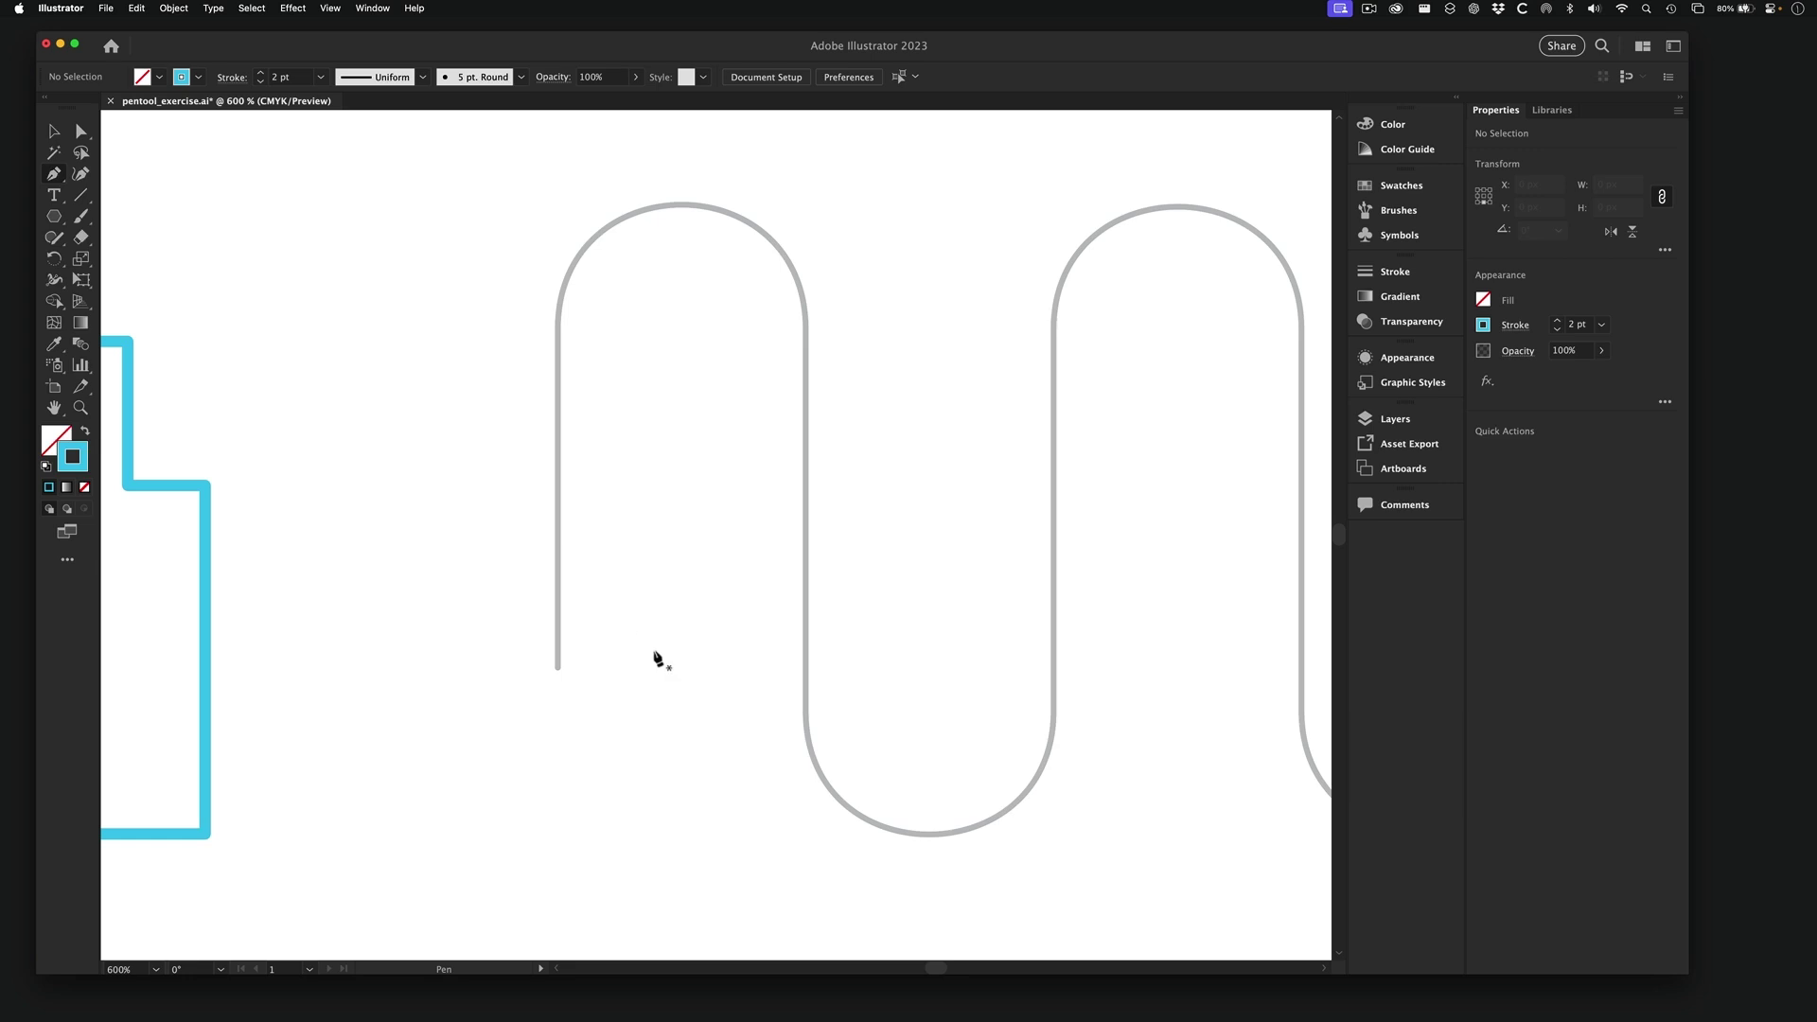
{"action": "left_click", "coordinate": [558, 669]}
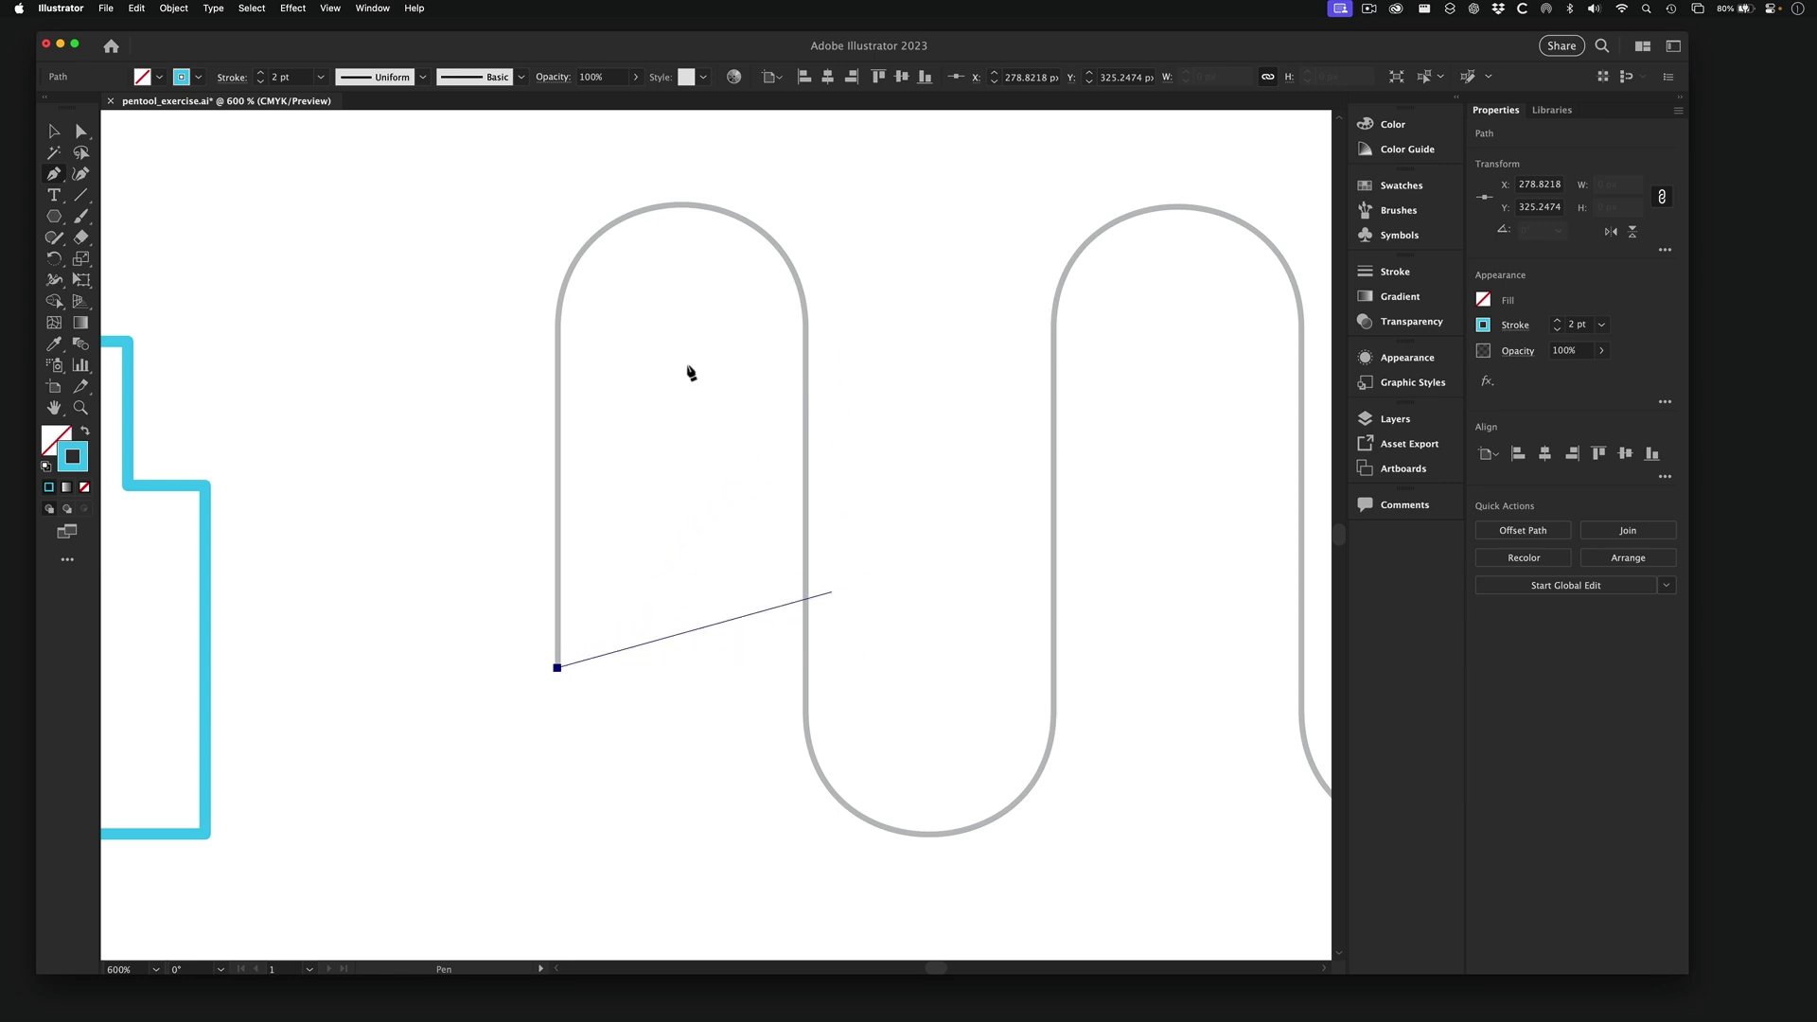
{"action": "left_click", "coordinate": [557, 346]}
{"action": "left_click_drag", "start_coordinate": [558, 341], "coordinate": [558, 290]}
{"action": "mouse_move", "coordinate": [556, 285]}
{"action": "left_mouse_down"}
{"action": "mouse_move", "coordinate": [559, 312]}
{"action": "mouse_move", "coordinate": [559, 292]}
{"action": "left_mouse_up"}
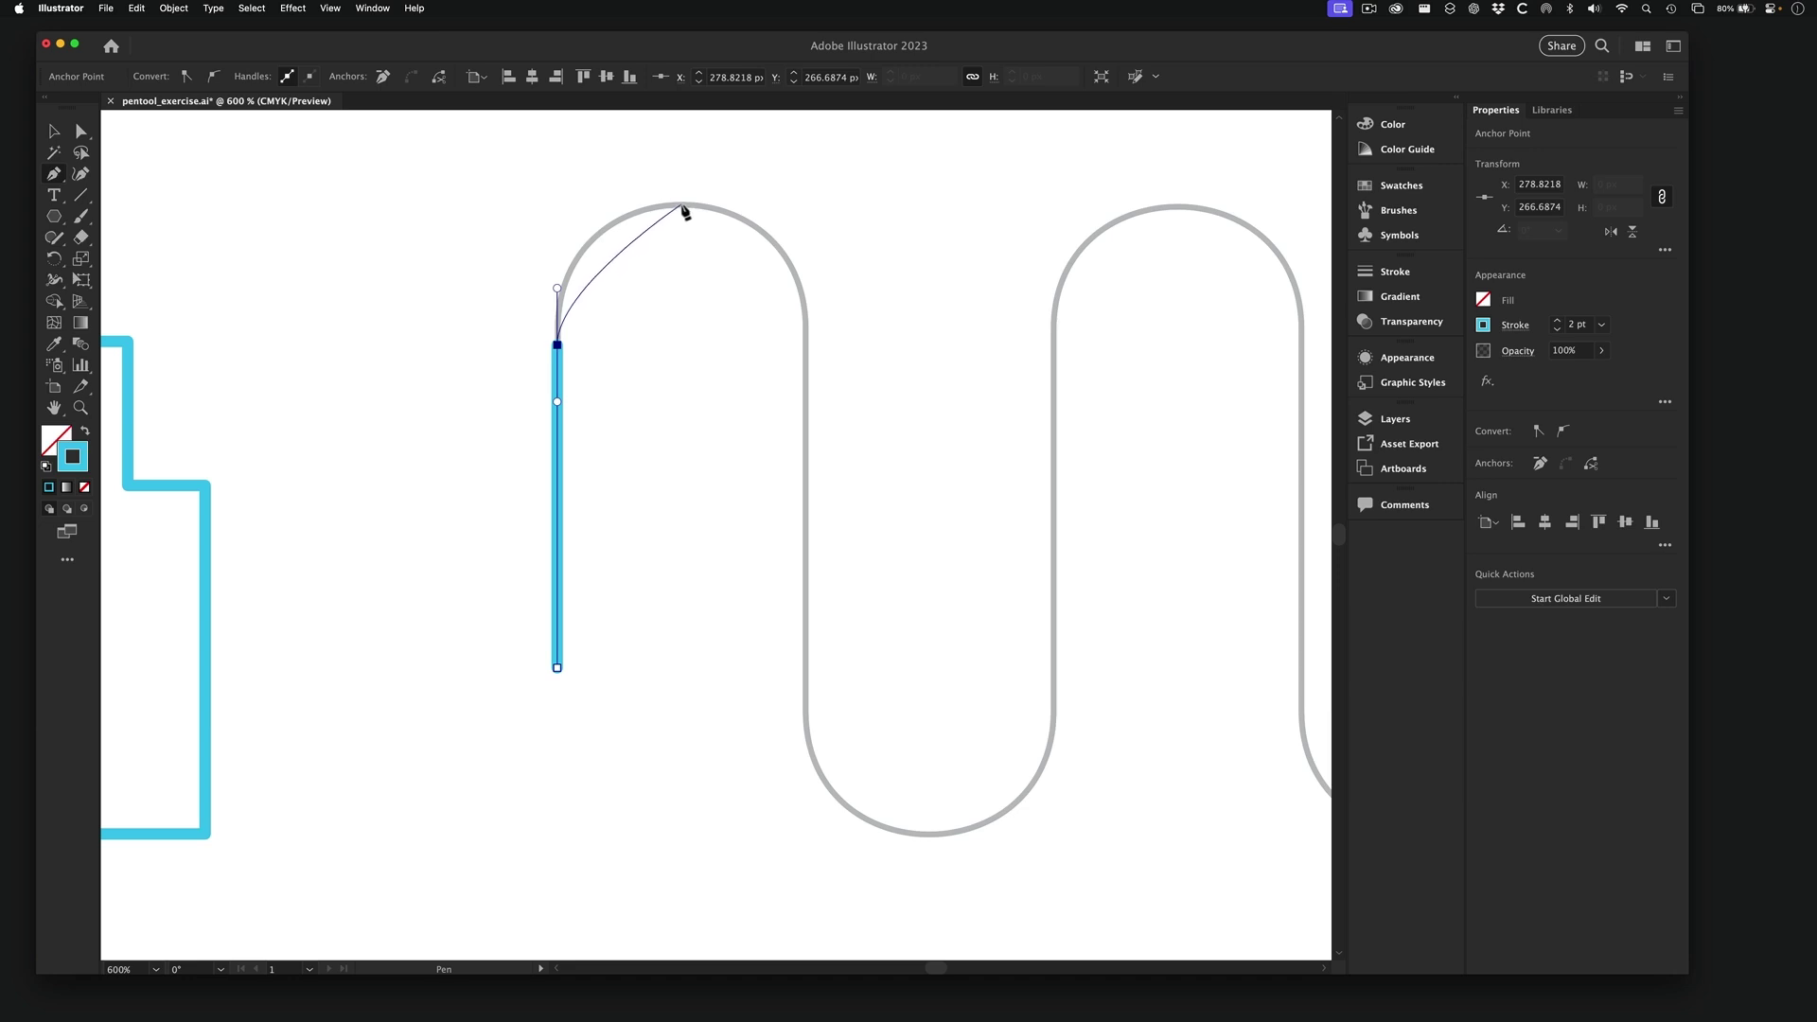
{"action": "left_click_drag", "start_coordinate": [681, 205], "coordinate": [783, 196]}
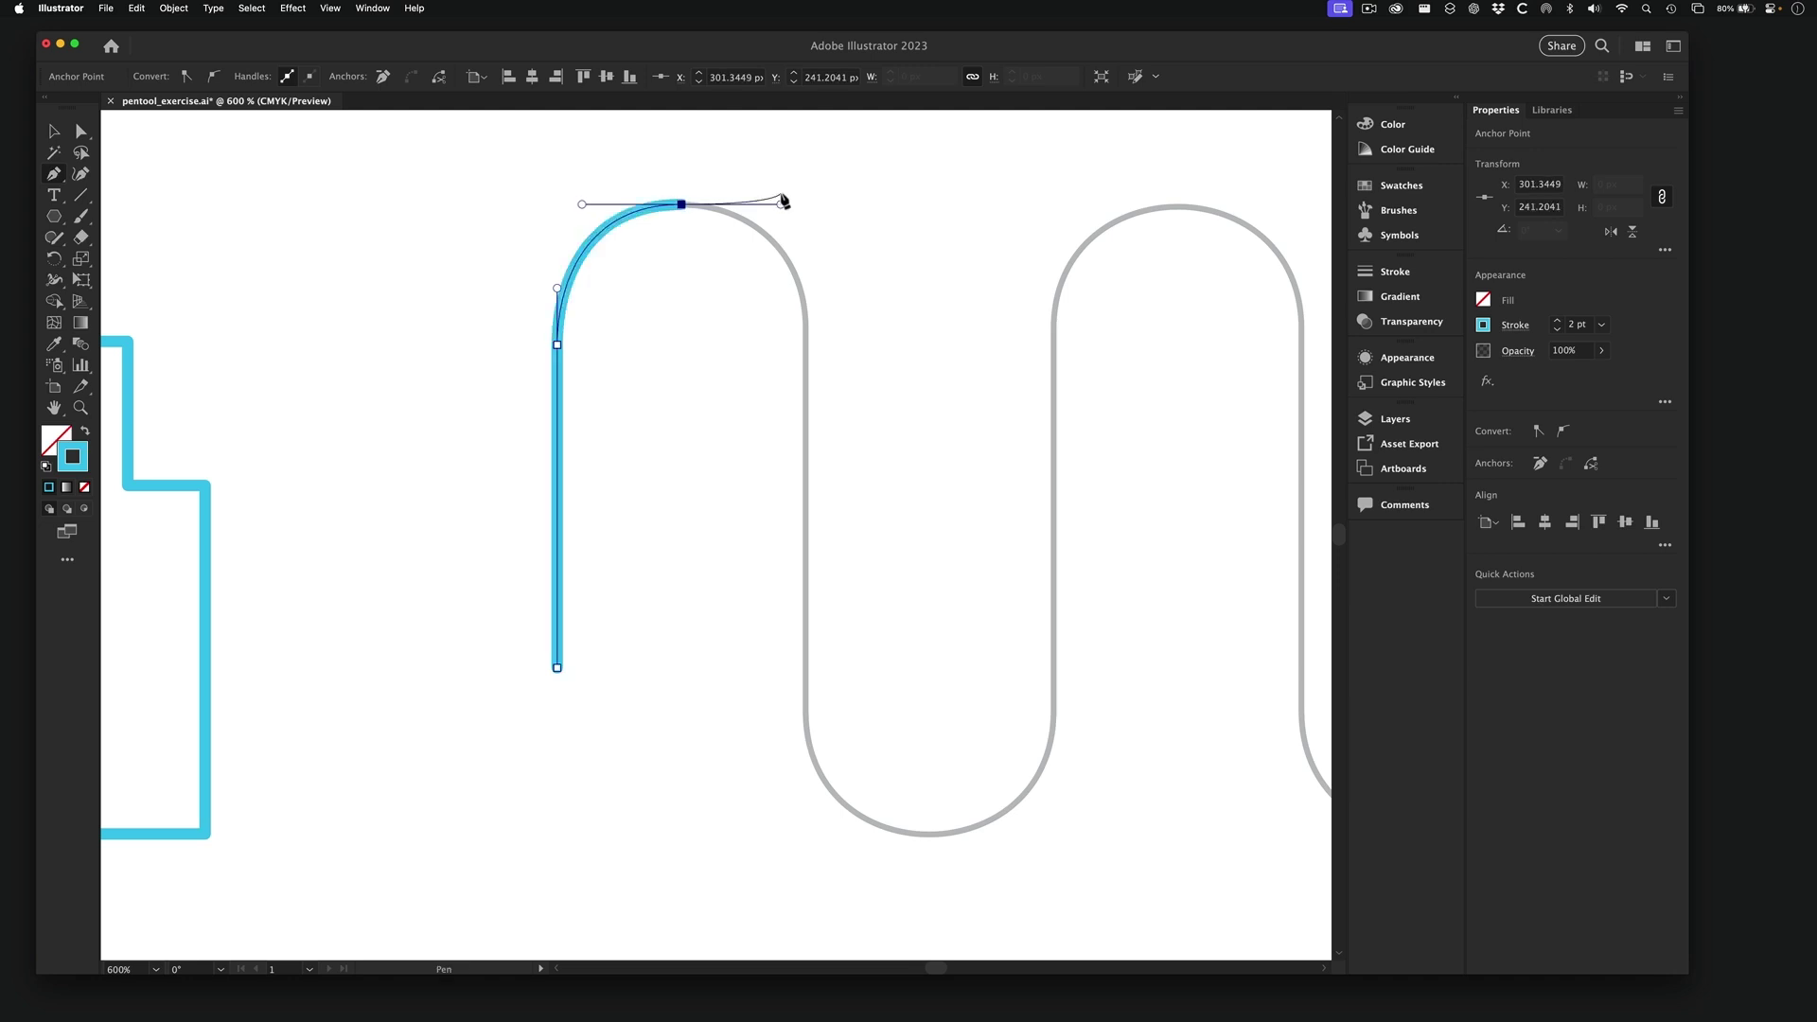
{"action": "left_click_drag", "start_coordinate": [566, 232], "coordinate": [690, 260]}
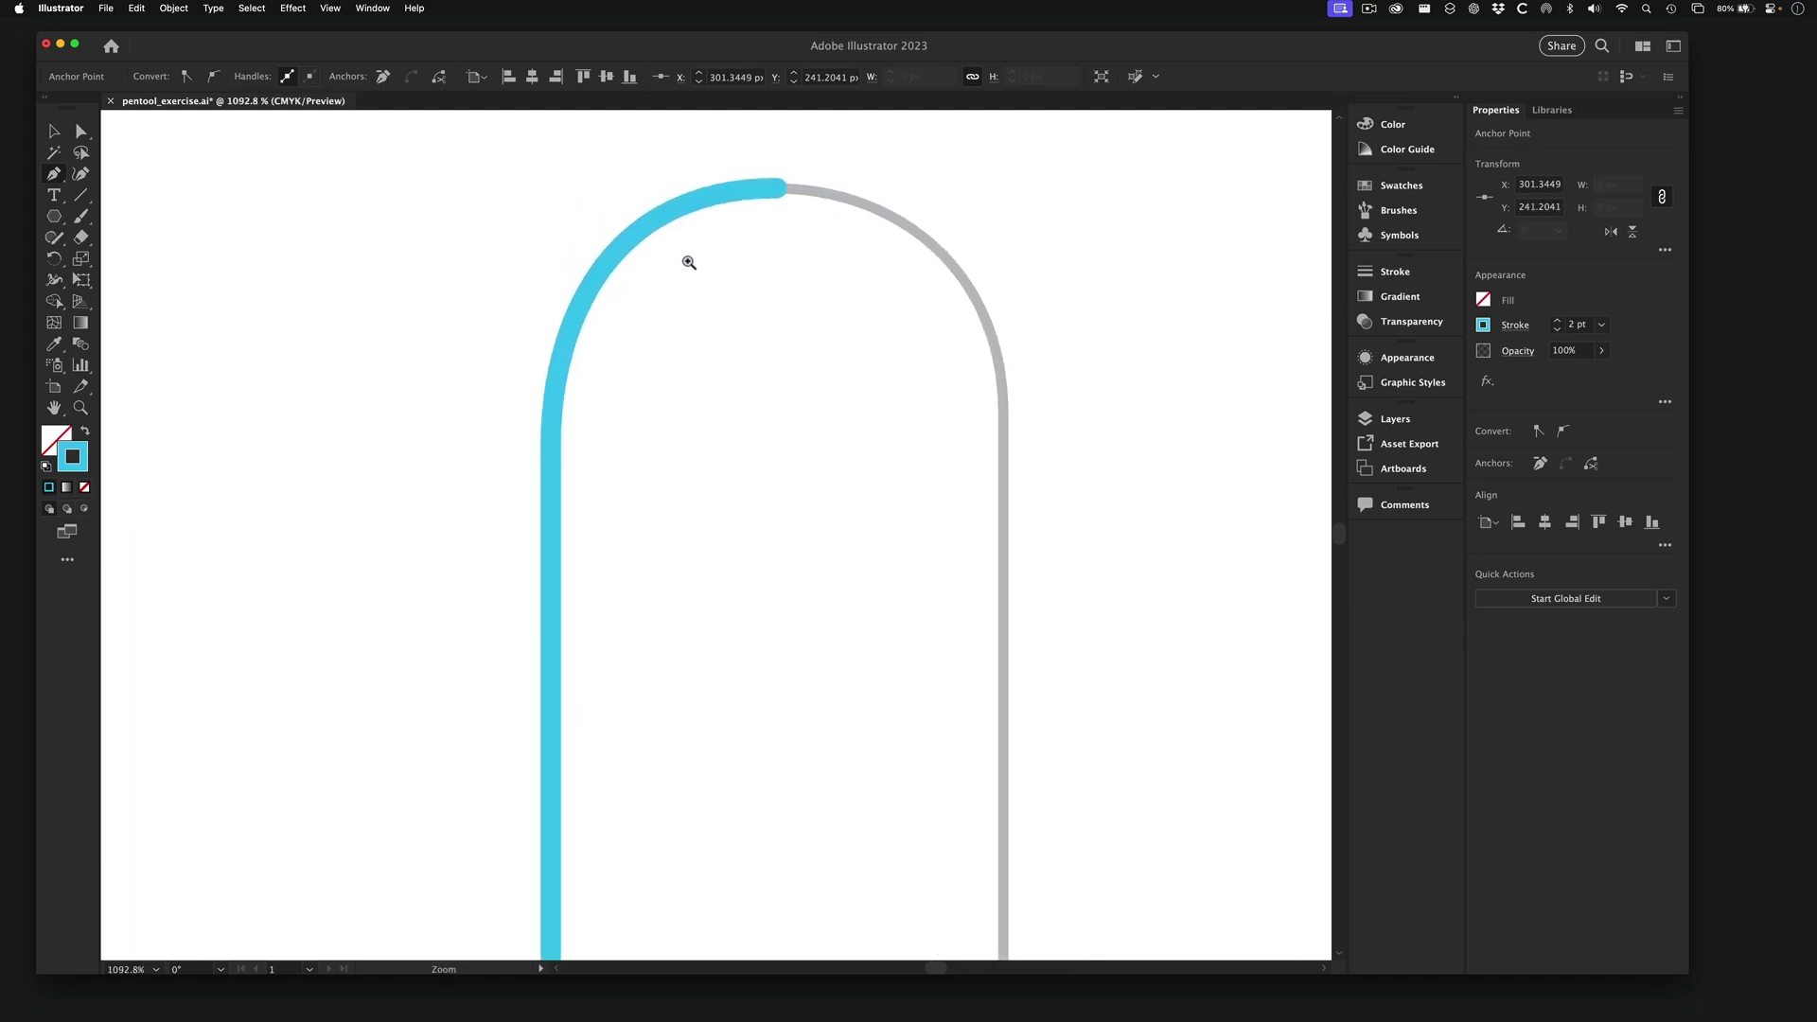
{"action": "left_click_drag", "start_coordinate": [767, 329], "coordinate": [593, 311]}
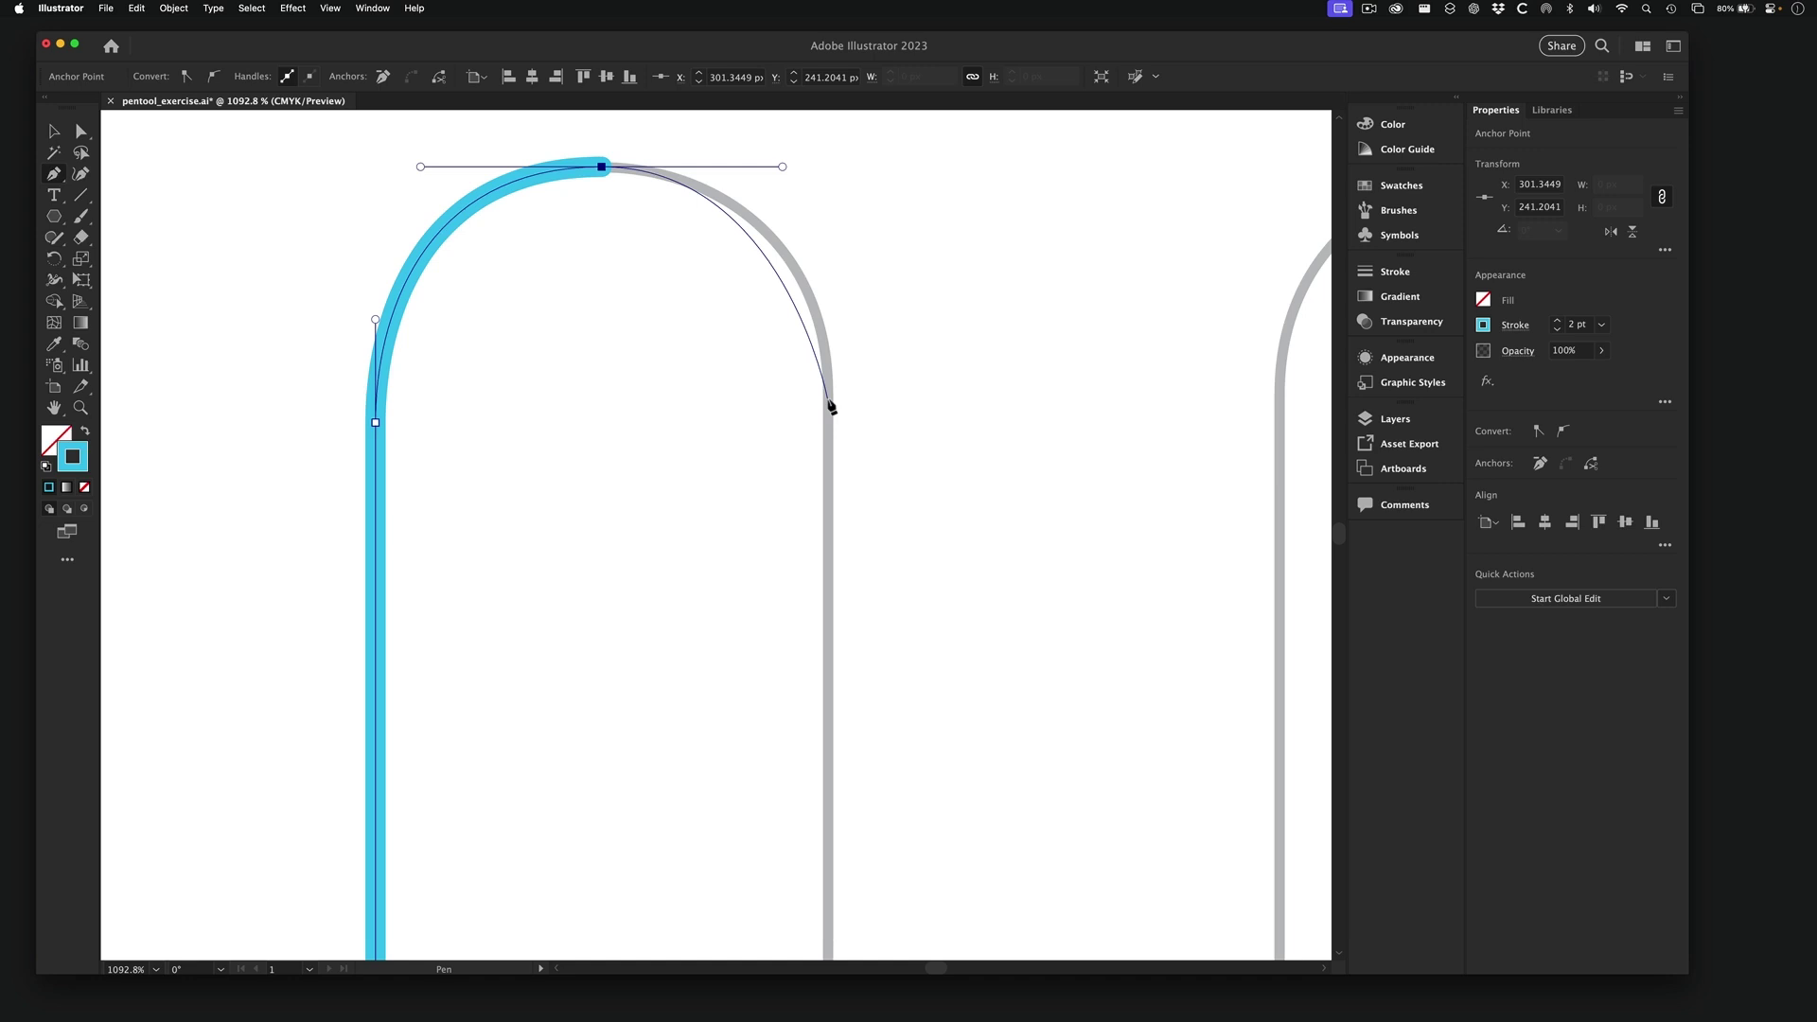
{"action": "left_click", "coordinate": [828, 400]}
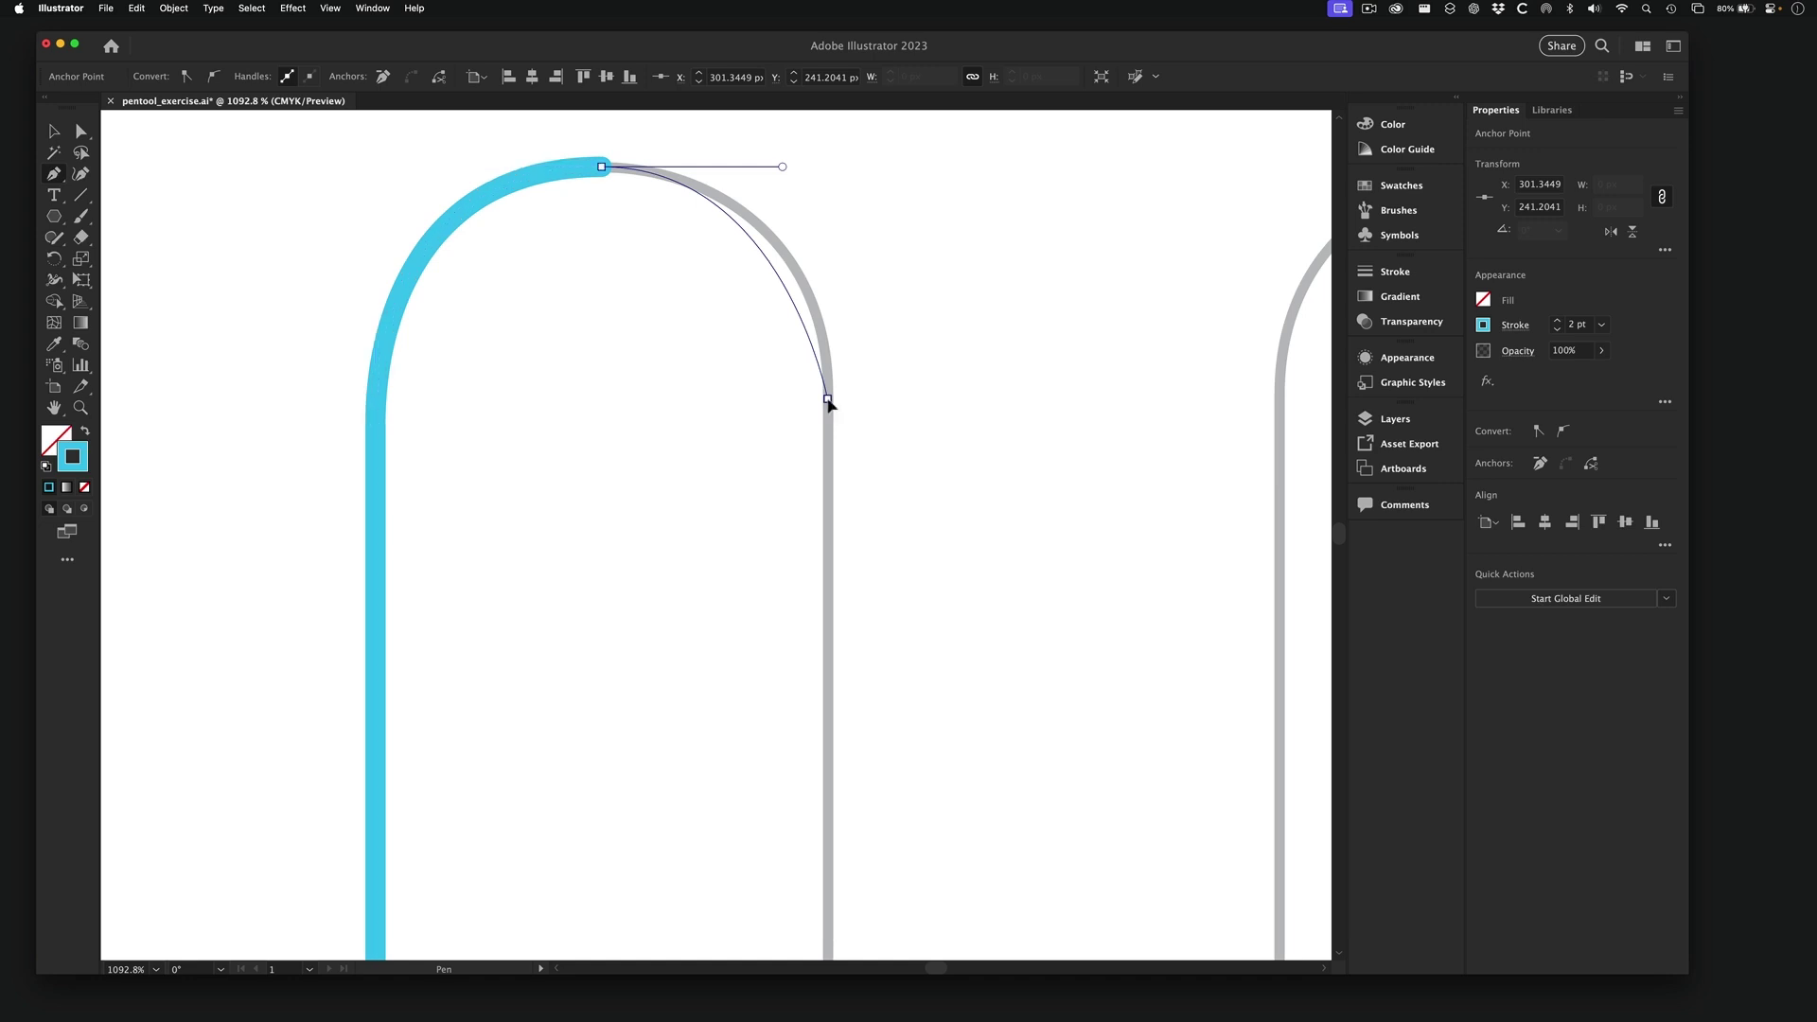
{"action": "left_click_drag", "start_coordinate": [828, 399], "coordinate": [840, 491]}
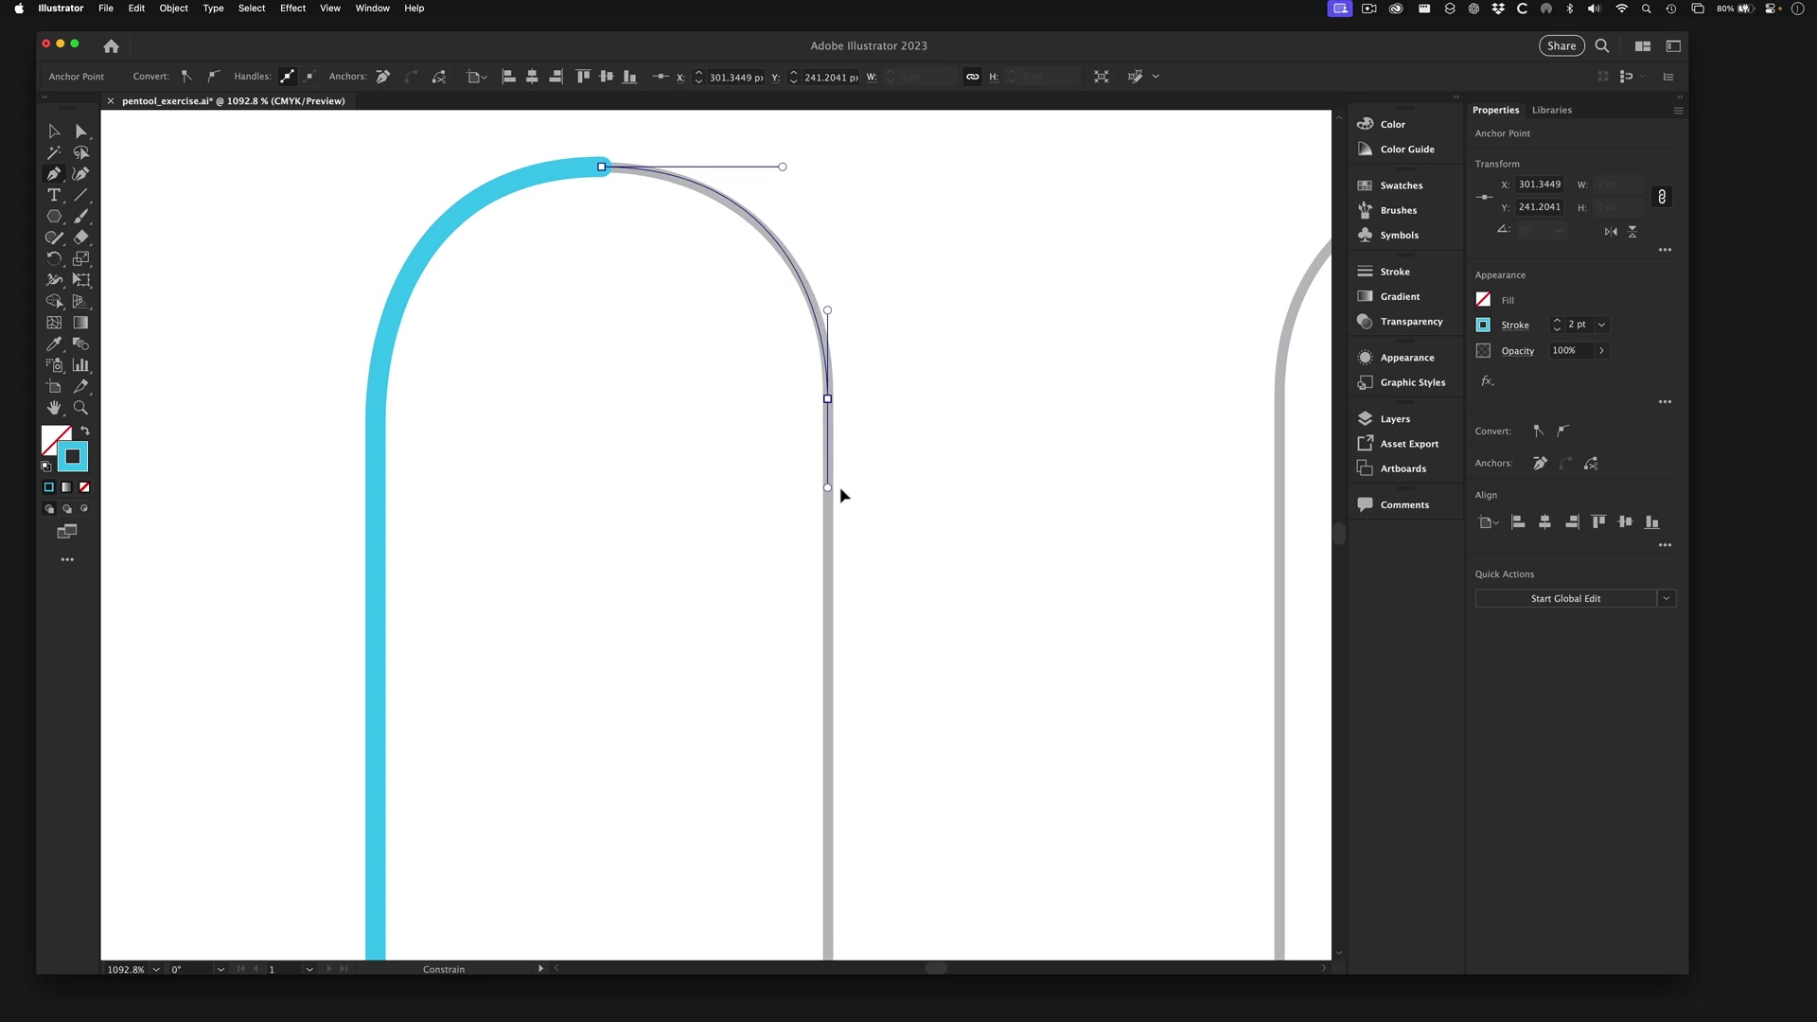
{"action": "left_click_drag", "start_coordinate": [840, 490], "coordinate": [840, 480]}
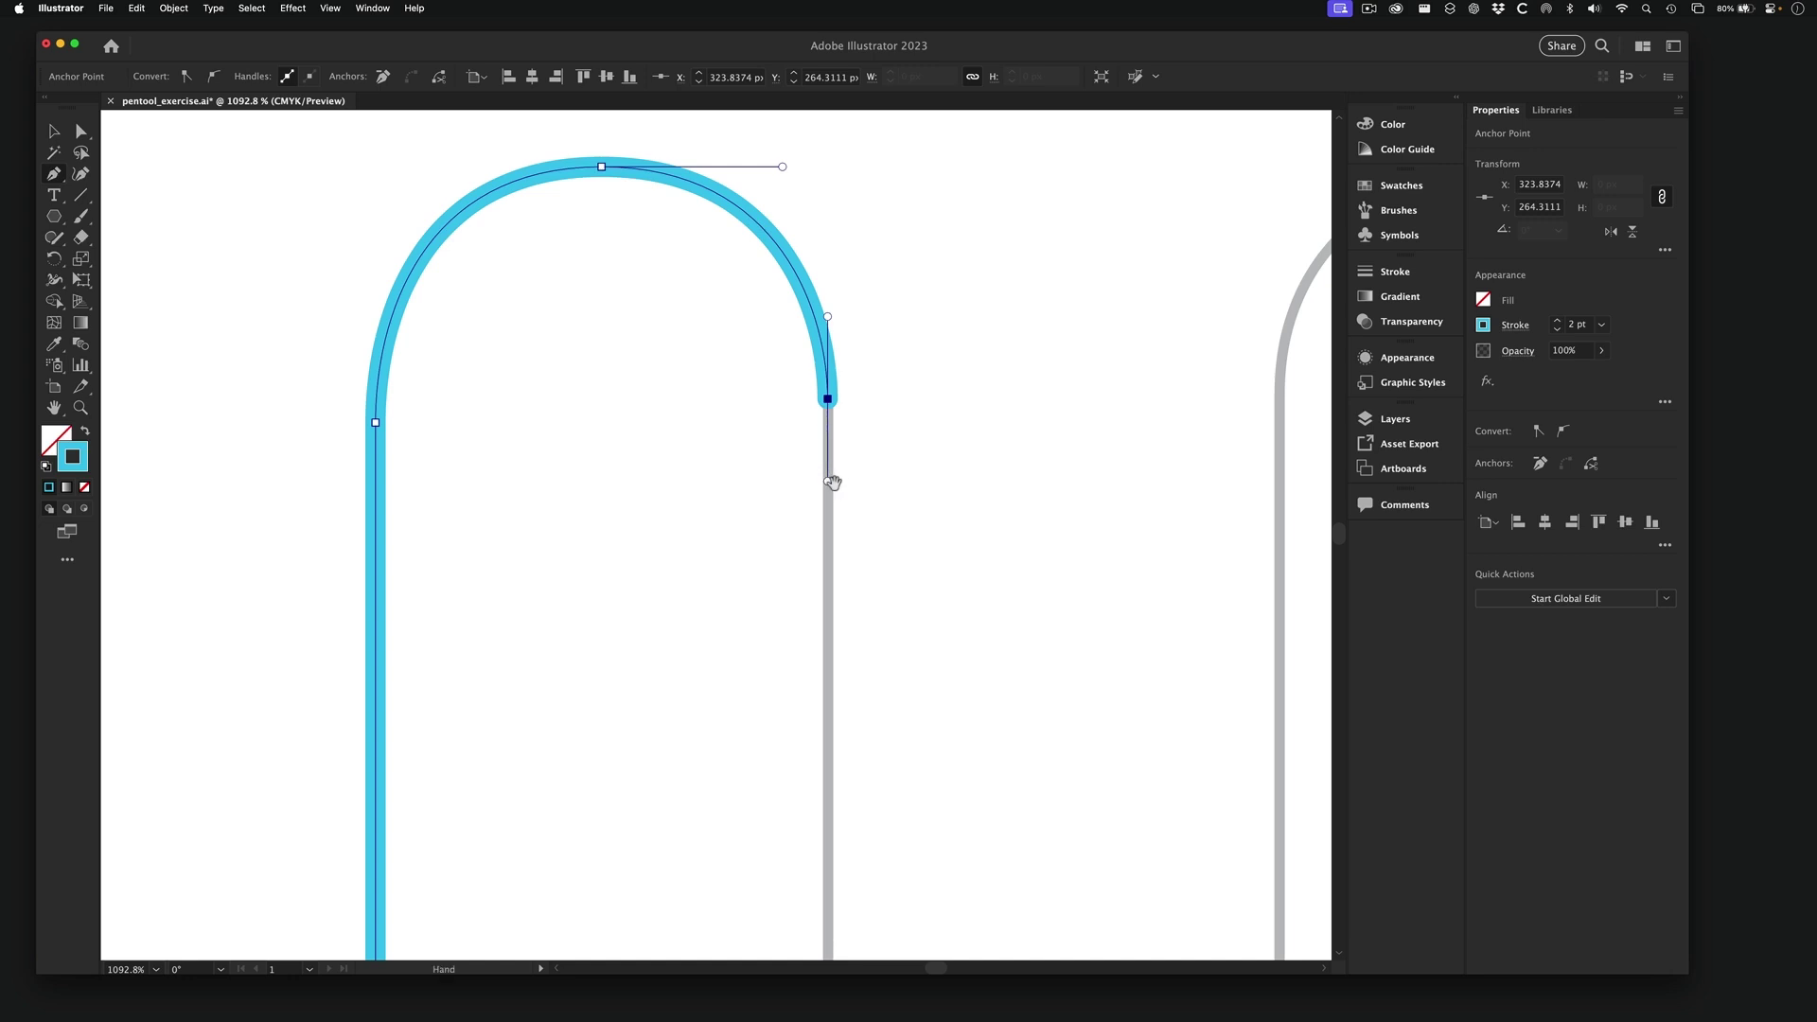
{"action": "key", "text": "space"}
{"action": "key", "text": "super"}
{"action": "key", "text": "super+z"}
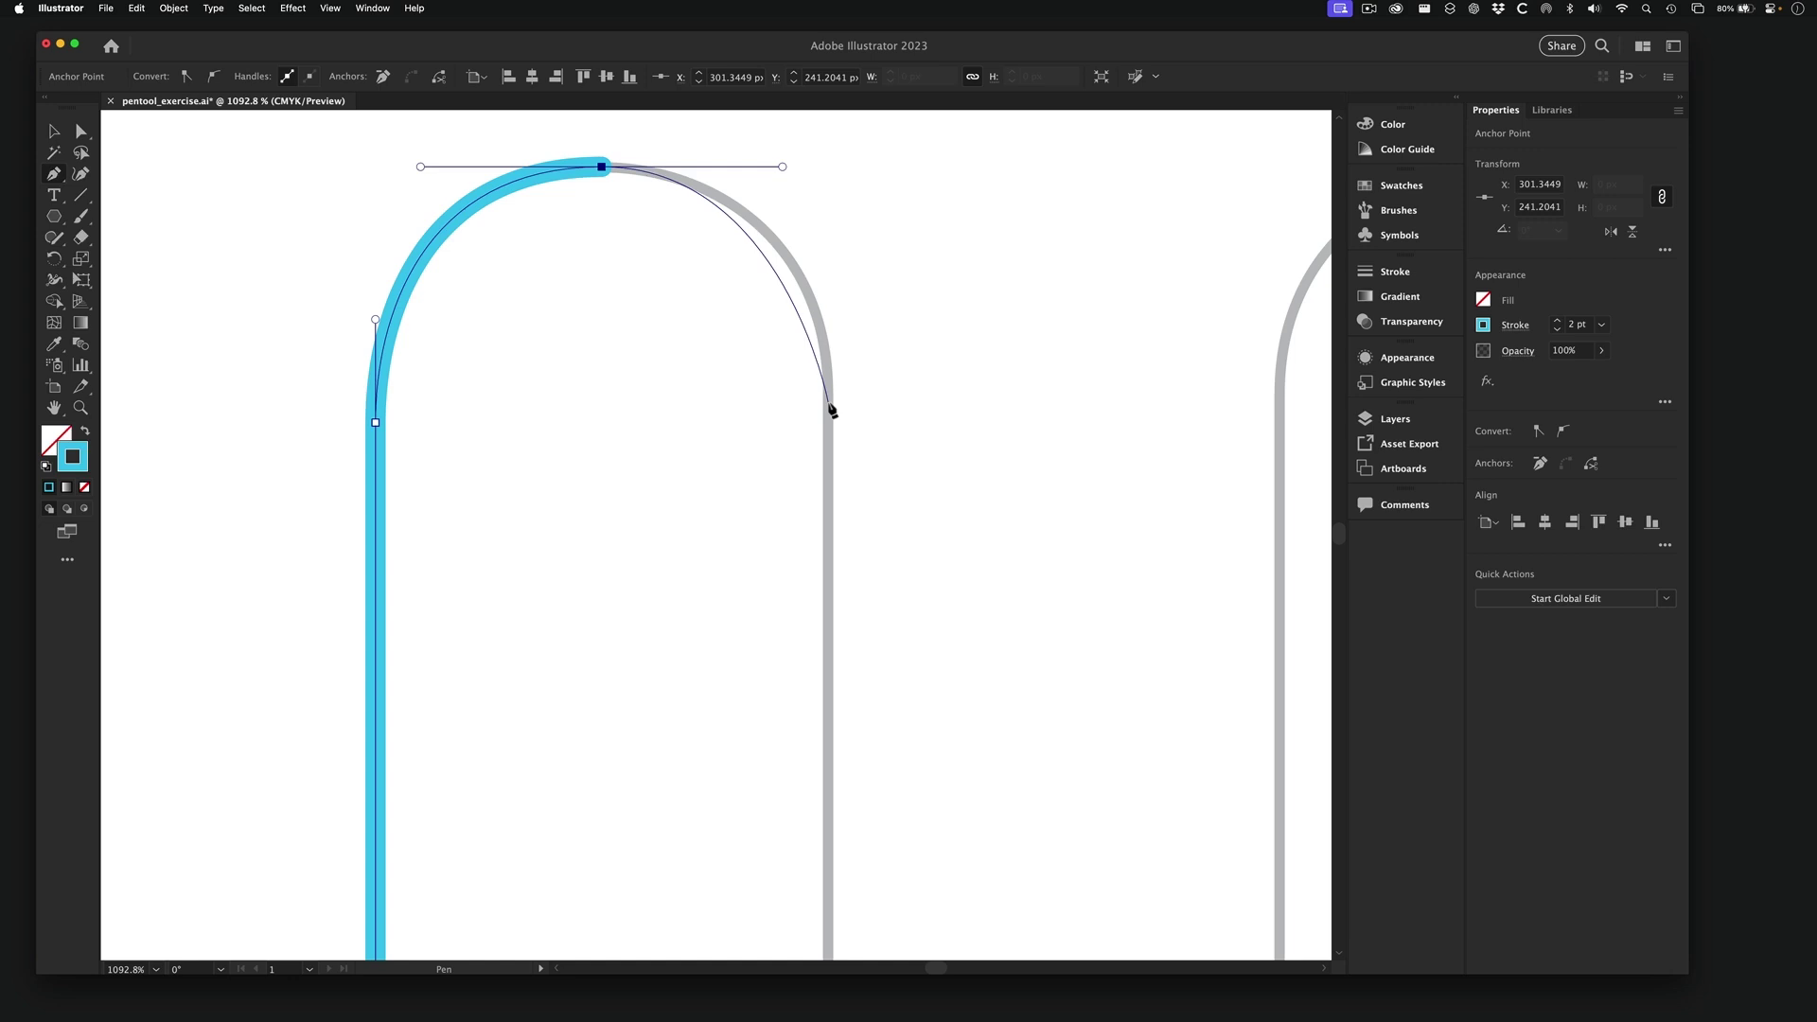
- Continue the wave path from the first arch's top with a smooth anchor on its right side, about X 323.9, Y 265.1 px
{"action": "left_click_drag", "start_coordinate": [829, 403], "coordinate": [850, 507]}
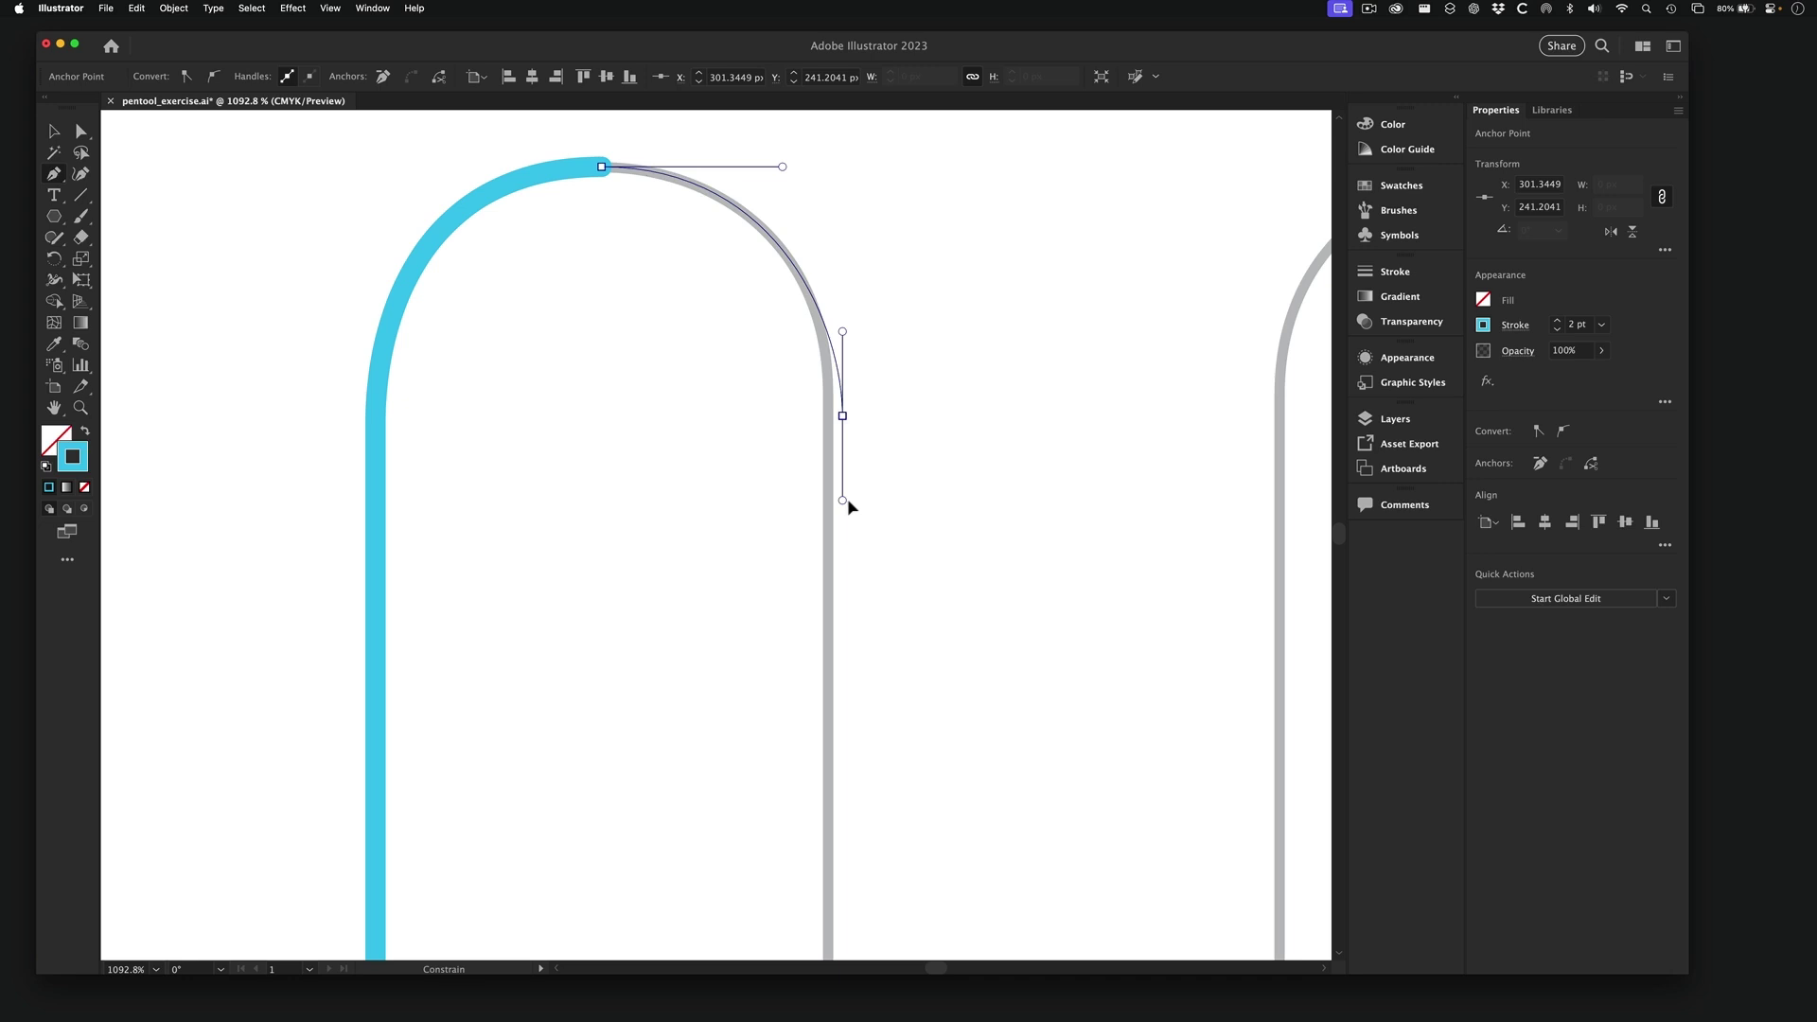
{"action": "mouse_move", "coordinate": [850, 508]}
{"action": "left_mouse_down"}
{"action": "mouse_move", "coordinate": [839, 449]}
{"action": "mouse_move", "coordinate": [830, 507]}
{"action": "left_mouse_up"}
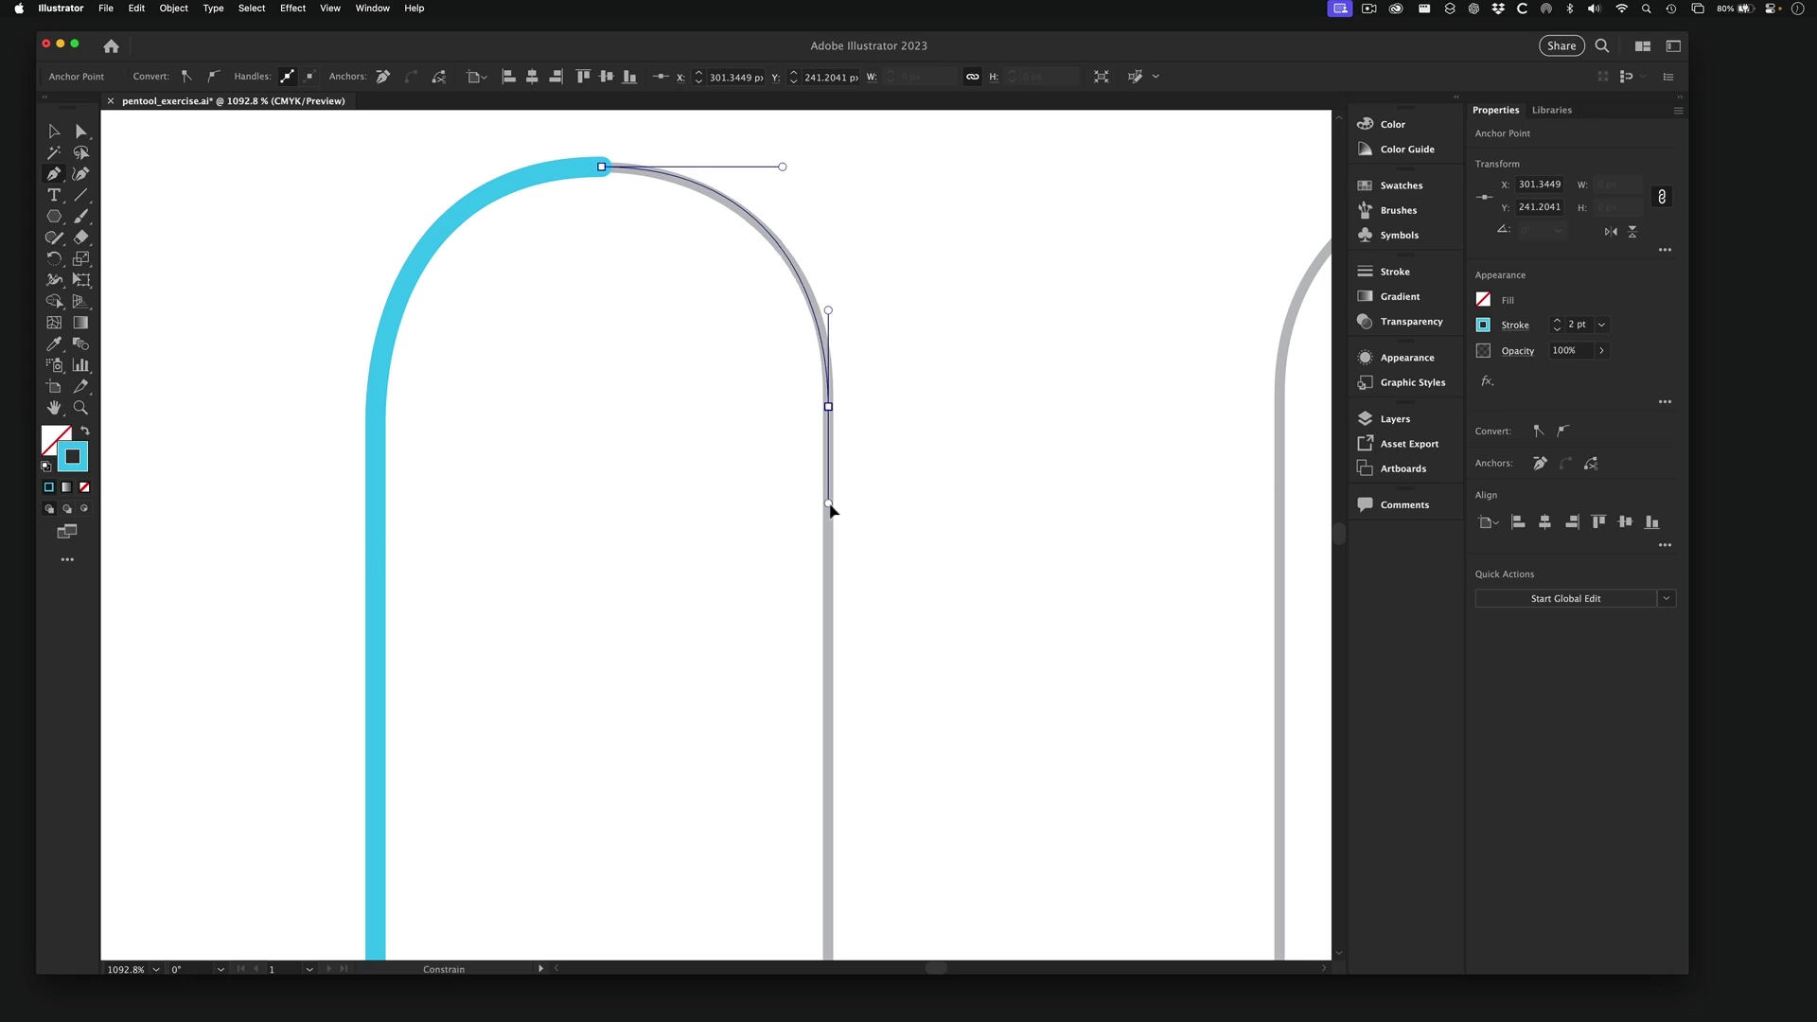
{"action": "left_click_drag", "start_coordinate": [830, 507], "coordinate": [834, 503]}
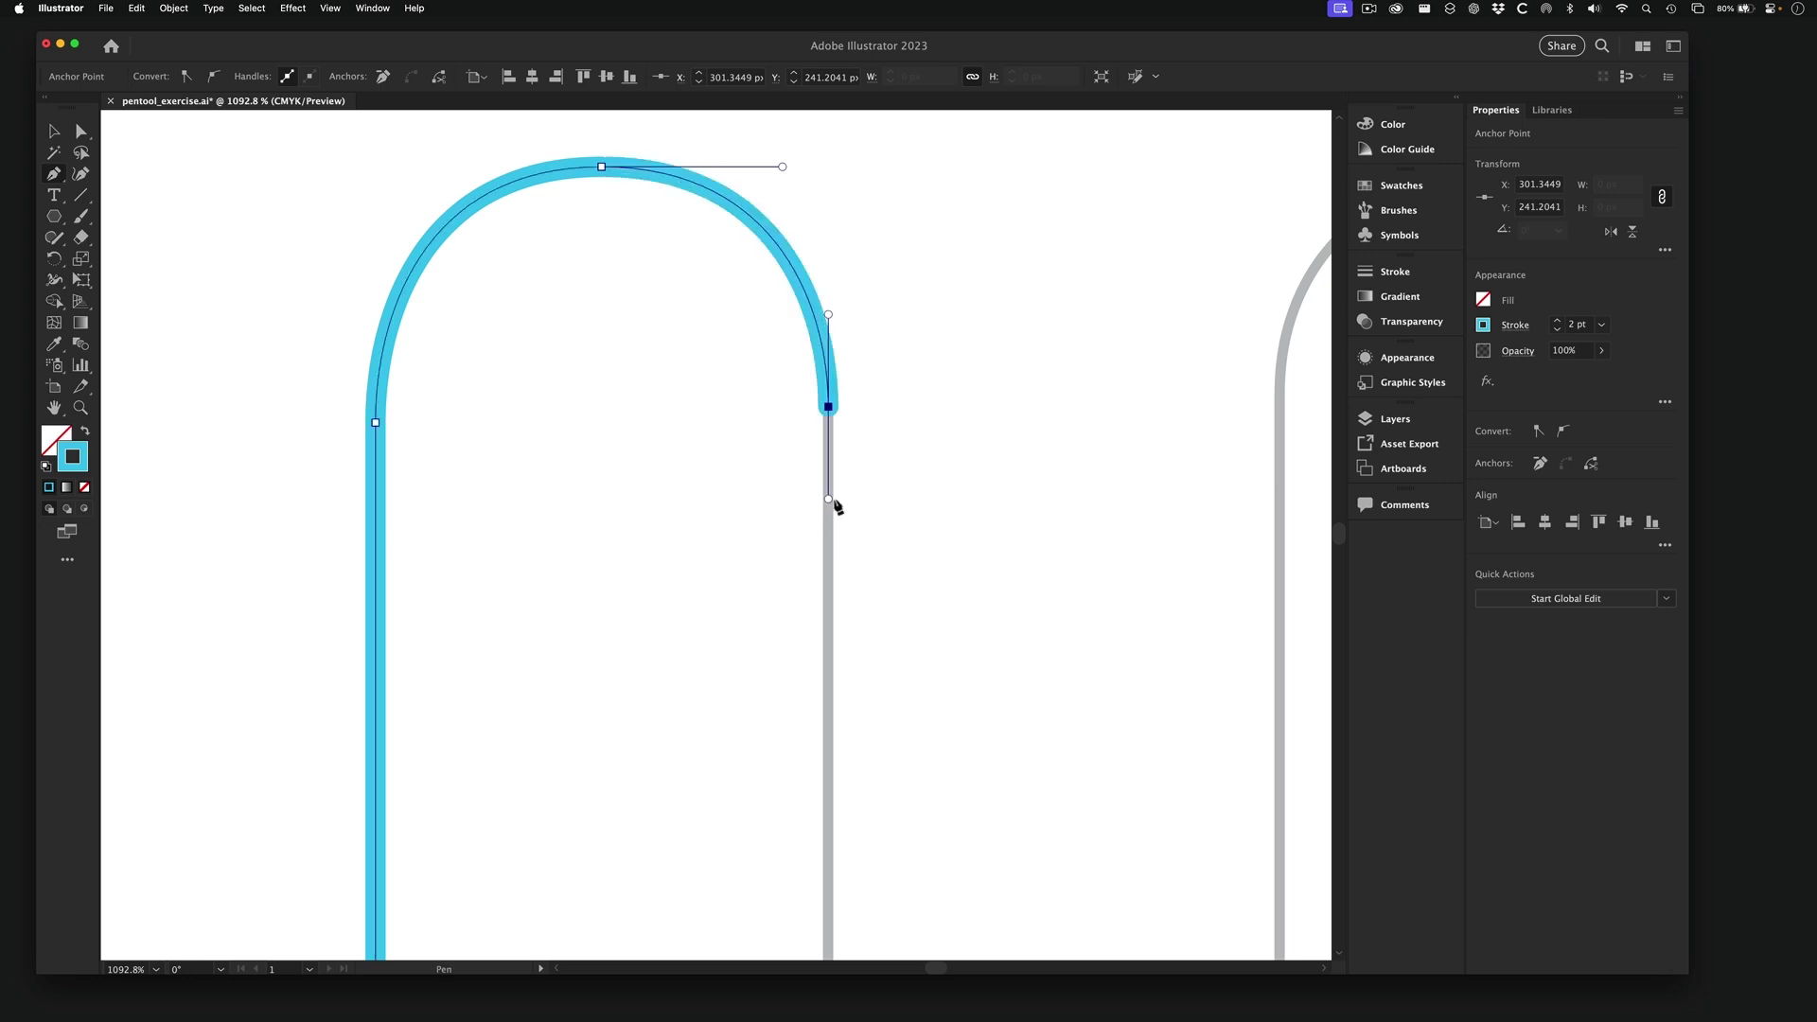
- Trace the straight edge below the first arch's right side to a smooth anchor with vertical handles, about X 323.9, Y 324.7 px
{"action": "left_click", "coordinate": [812, 651], "text": "alt+super"}
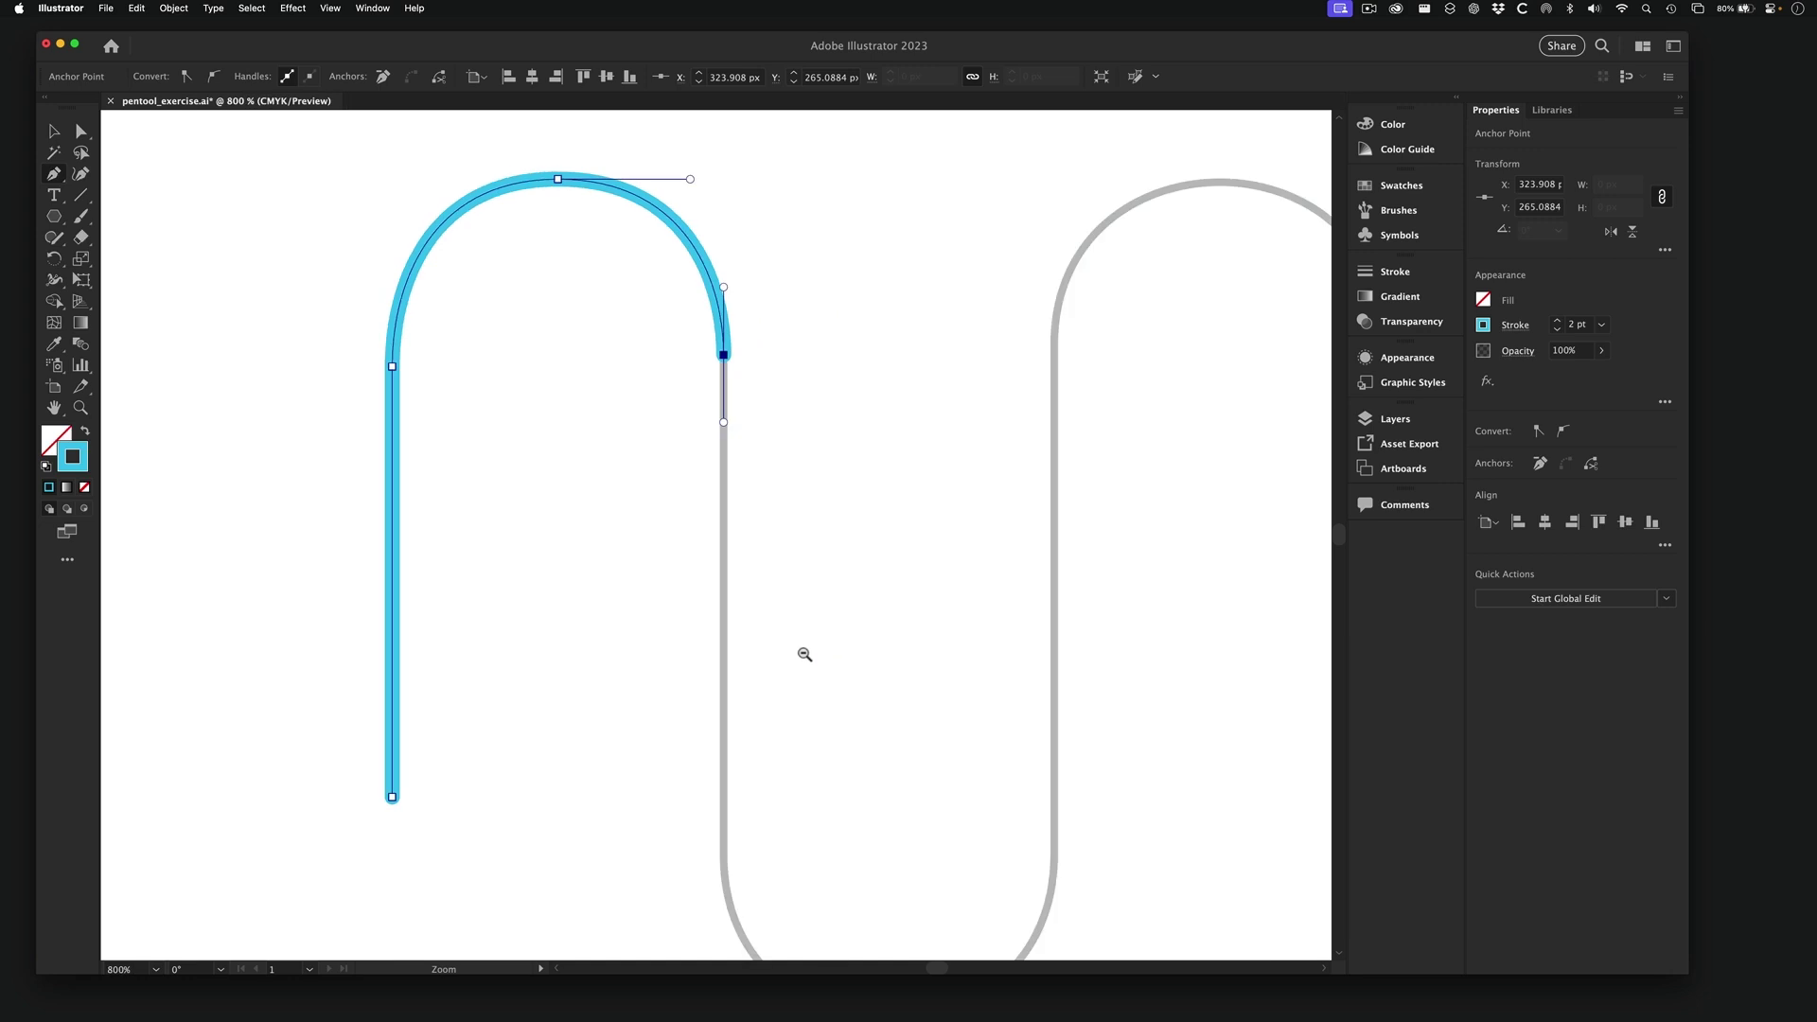
{"action": "left_click", "coordinate": [804, 652], "text": "alt+super"}
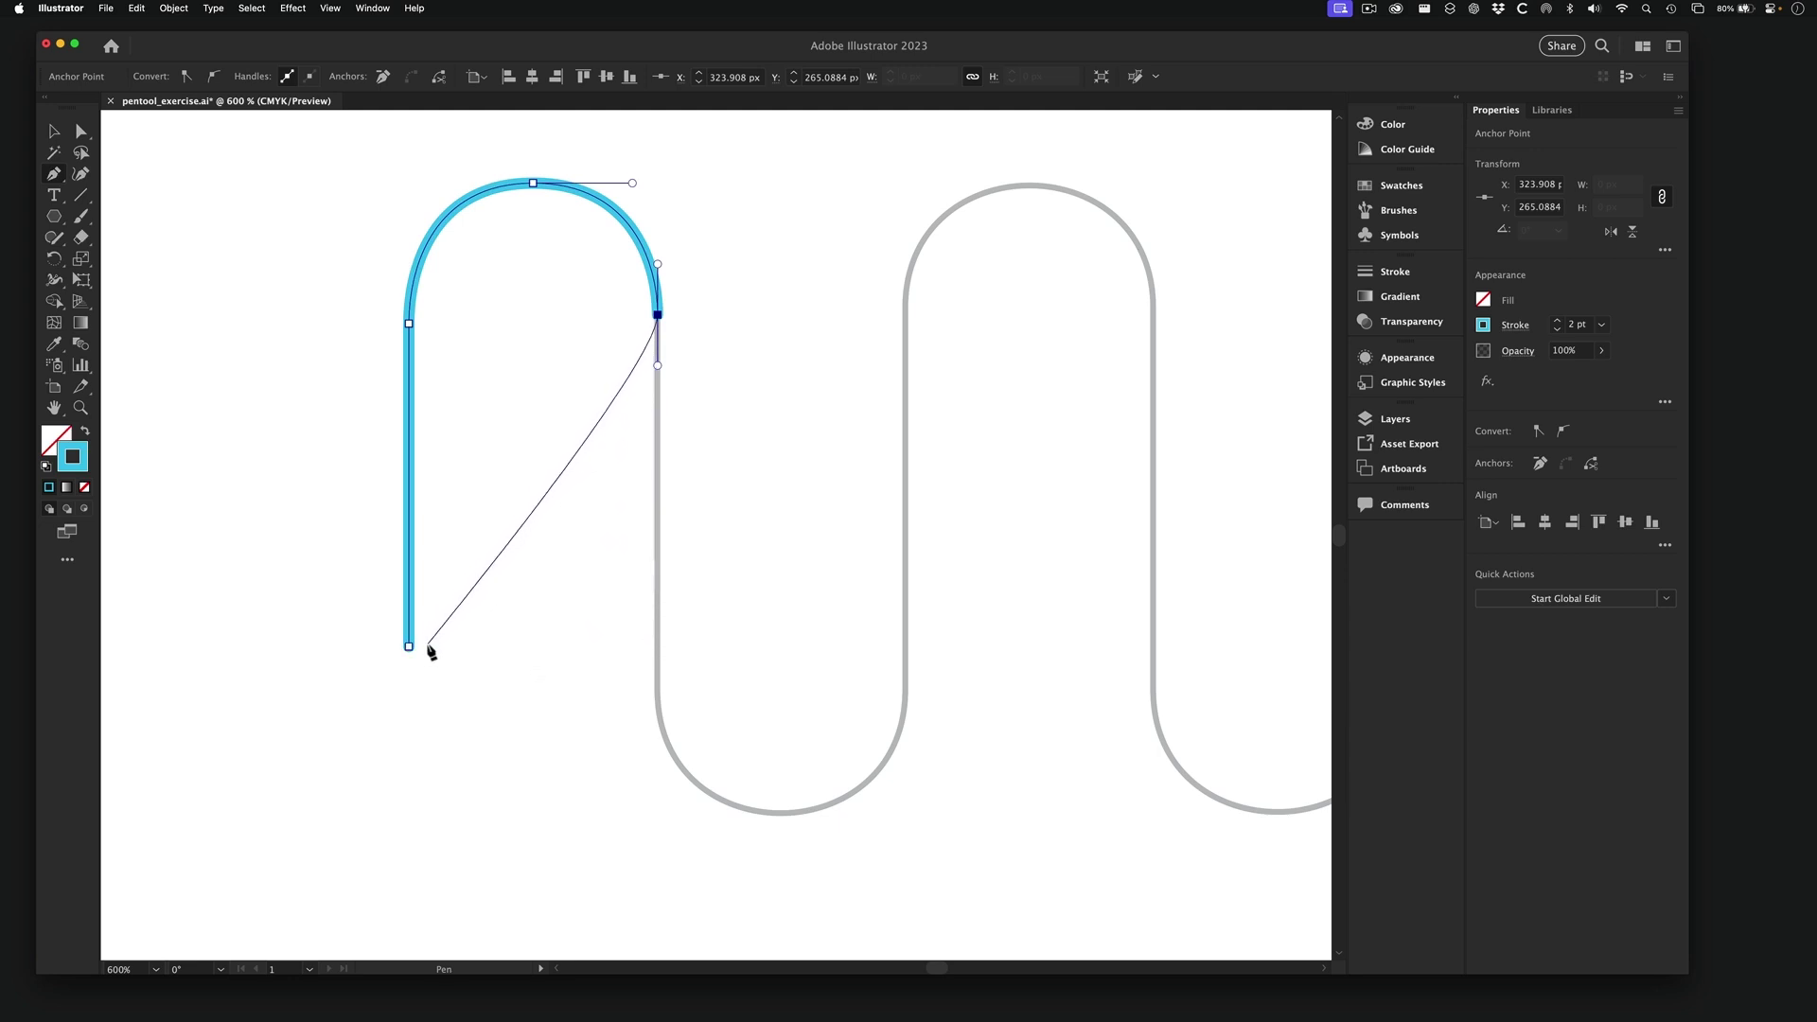
{"action": "left_click", "coordinate": [659, 647]}
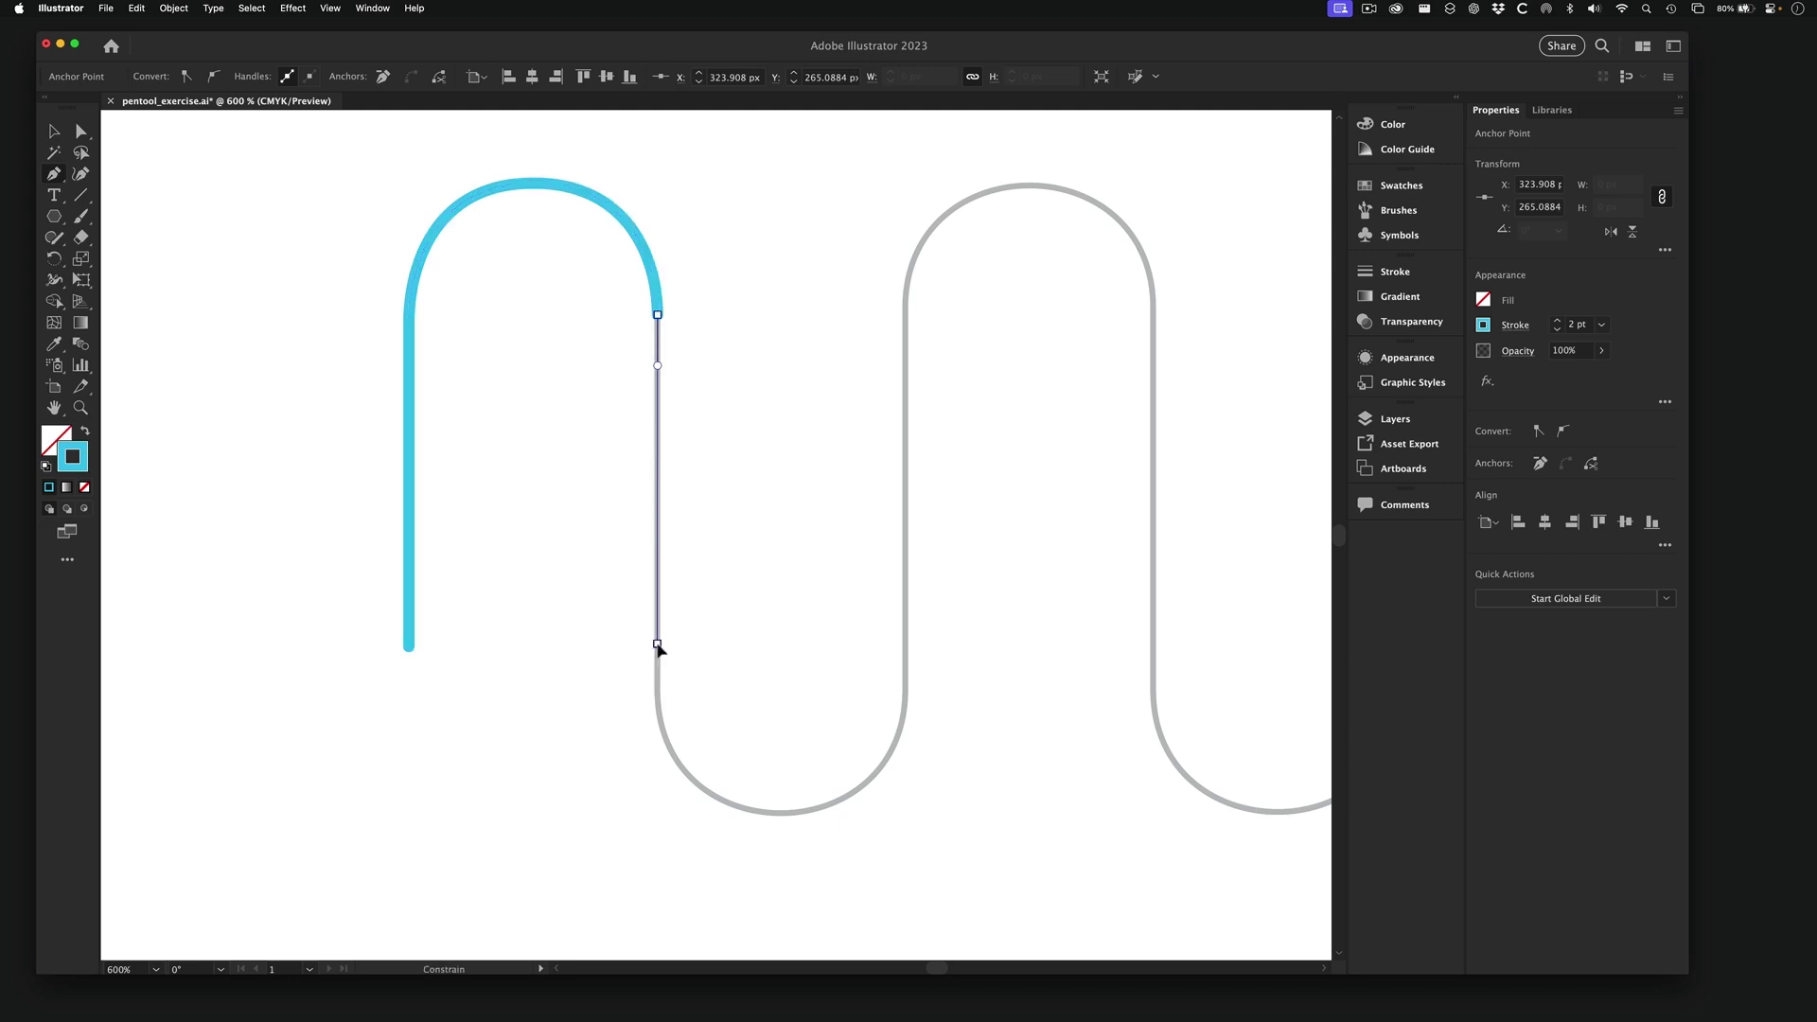
{"action": "left_click_drag", "start_coordinate": [660, 648], "coordinate": [661, 722]}
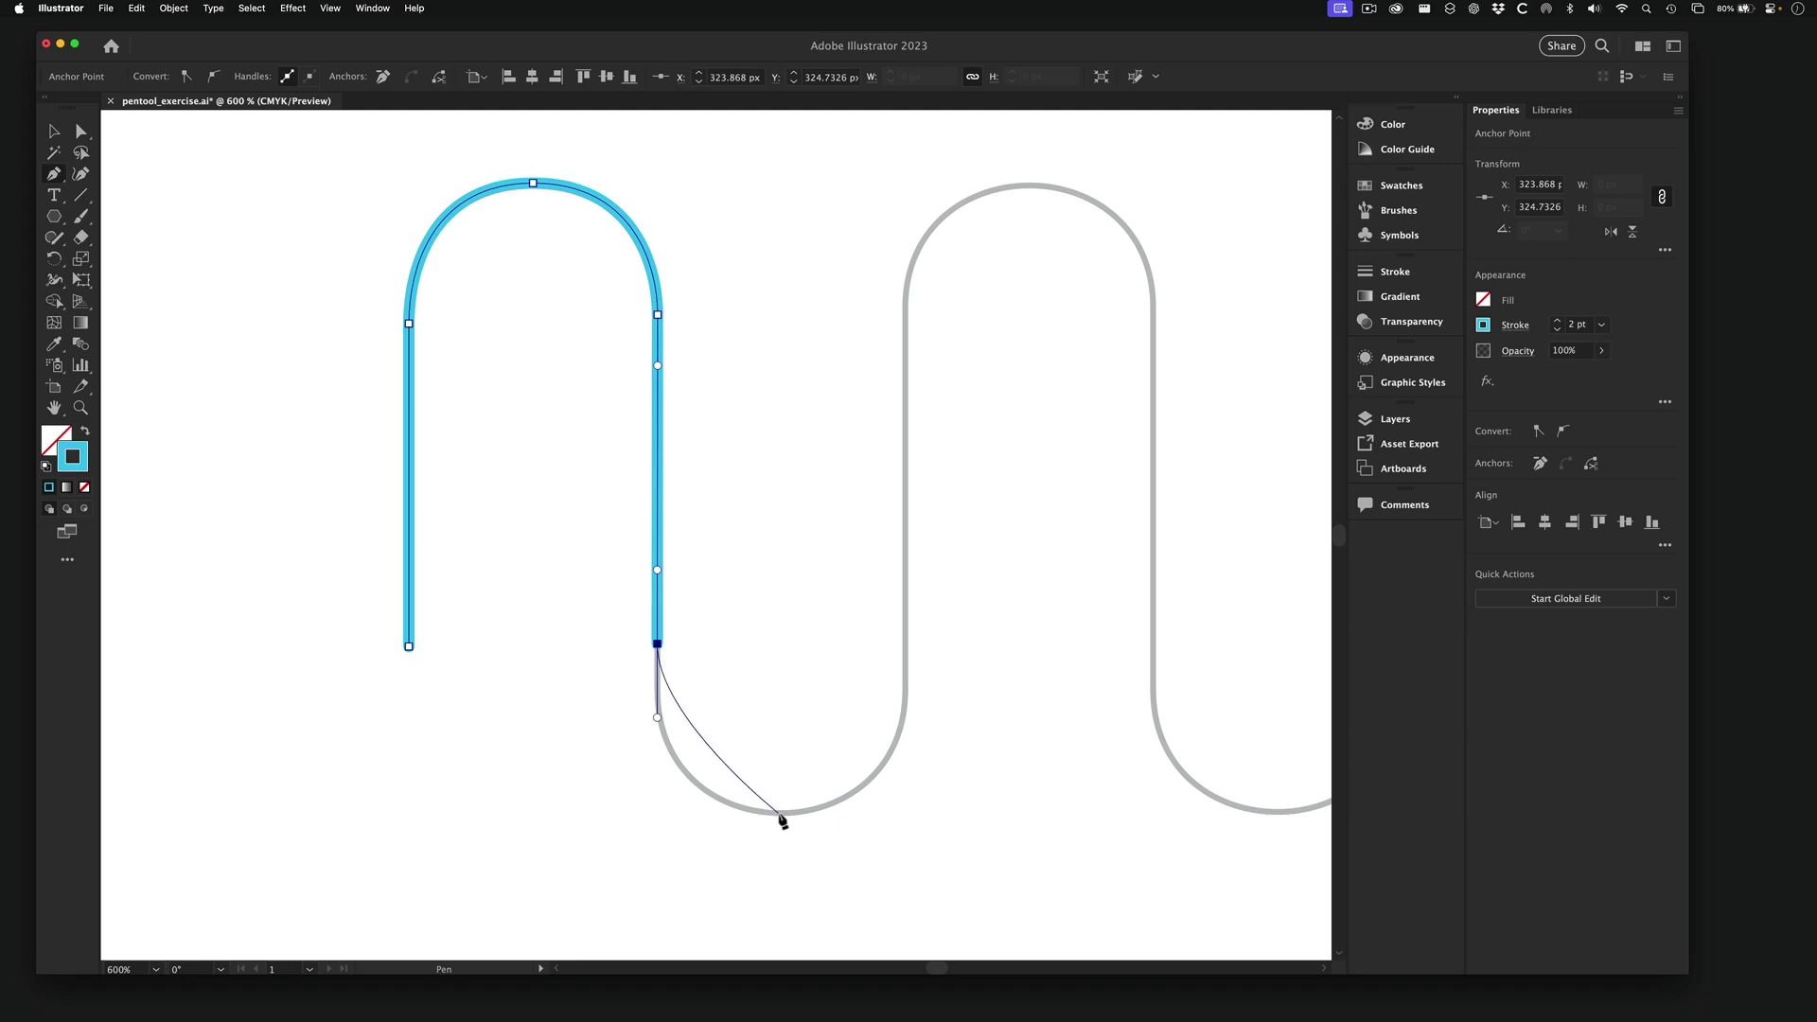
- Trace the first trough with smooth anchors at about X 345.9, Y 355.5 px and X 368.8, Y 324.0 px, ending and deselecting the path
{"action": "left_click_drag", "start_coordinate": [779, 815], "coordinate": [896, 814]}
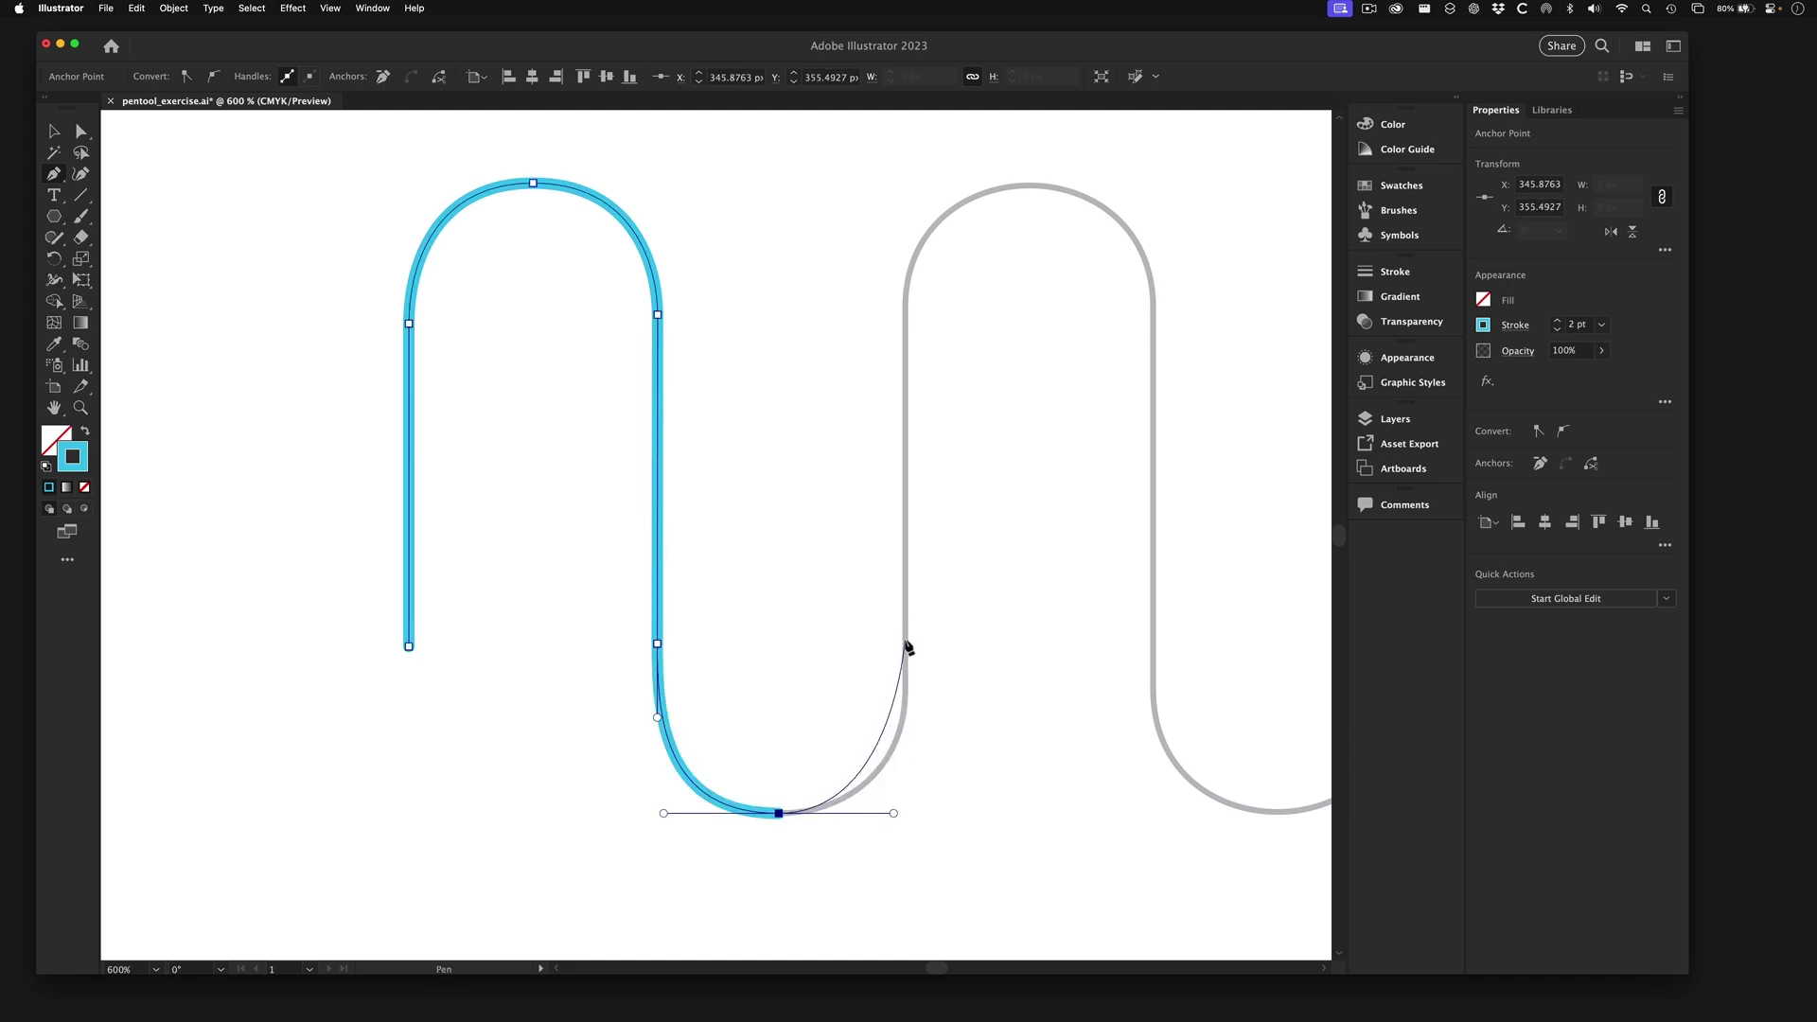
{"action": "left_click_drag", "start_coordinate": [906, 641], "coordinate": [904, 554]}
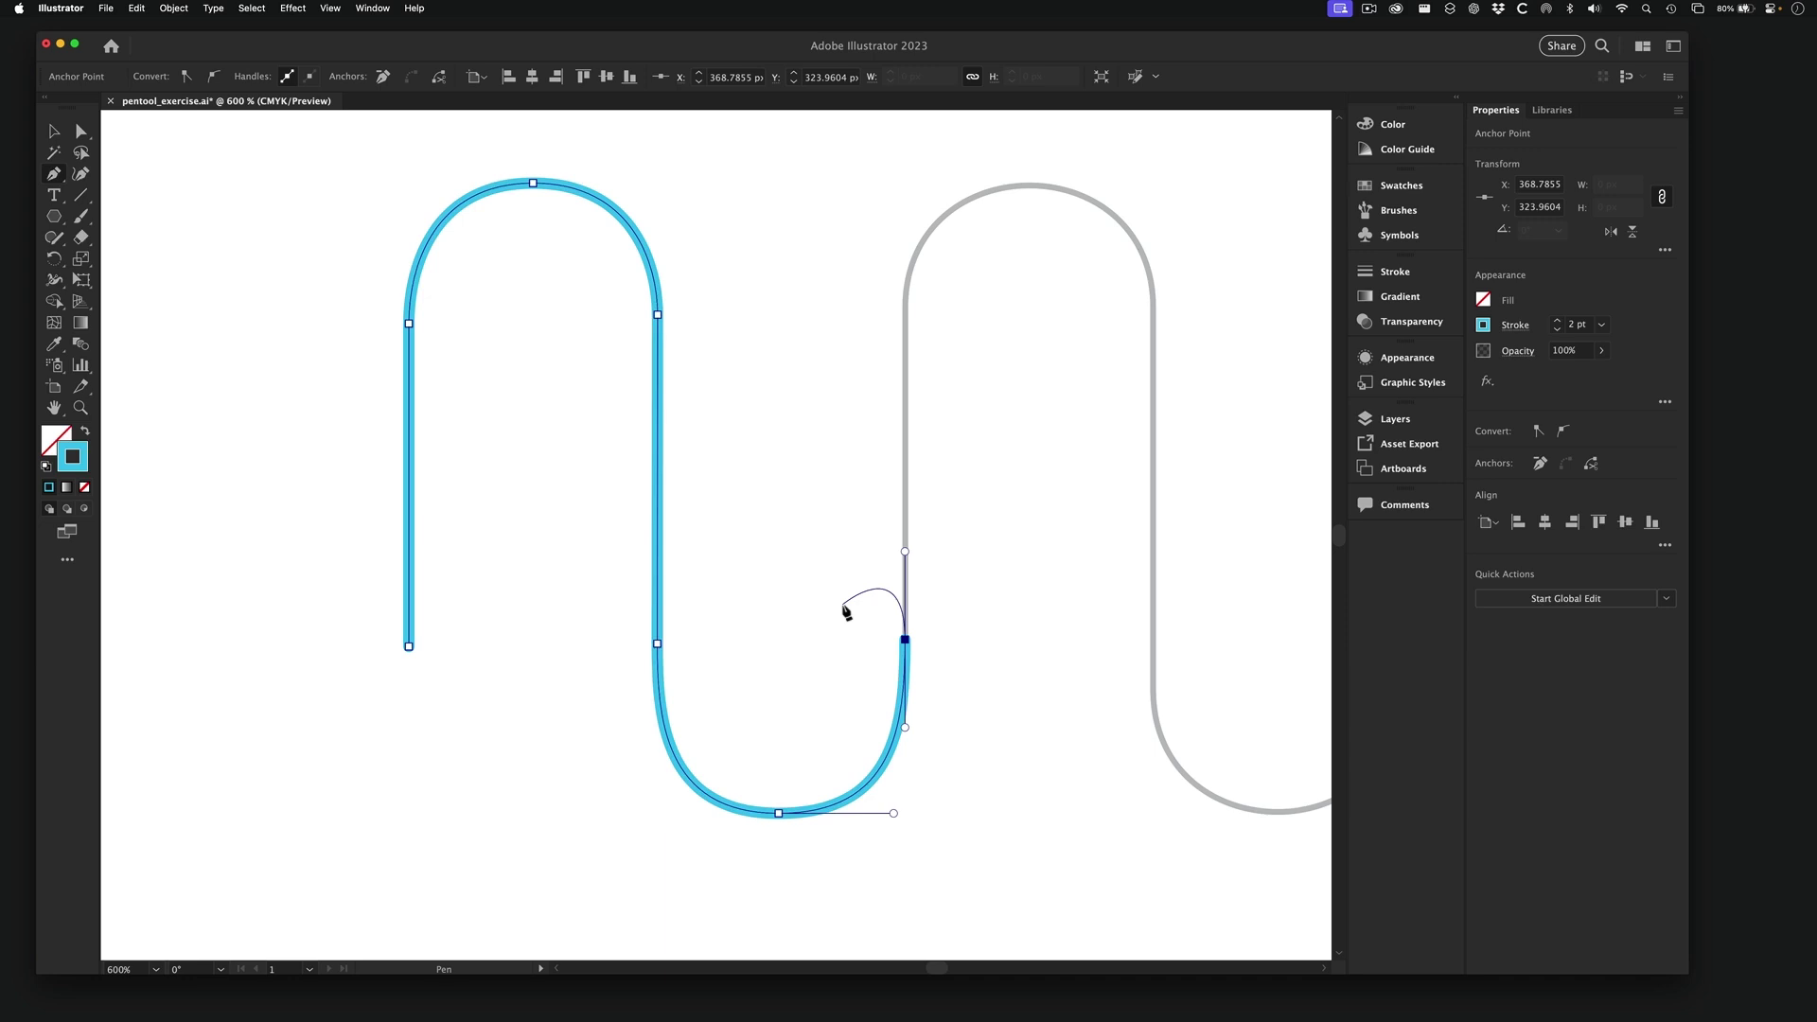
{"action": "key", "text": "Escape"}
{"action": "left_click", "coordinate": [794, 532], "text": "super"}
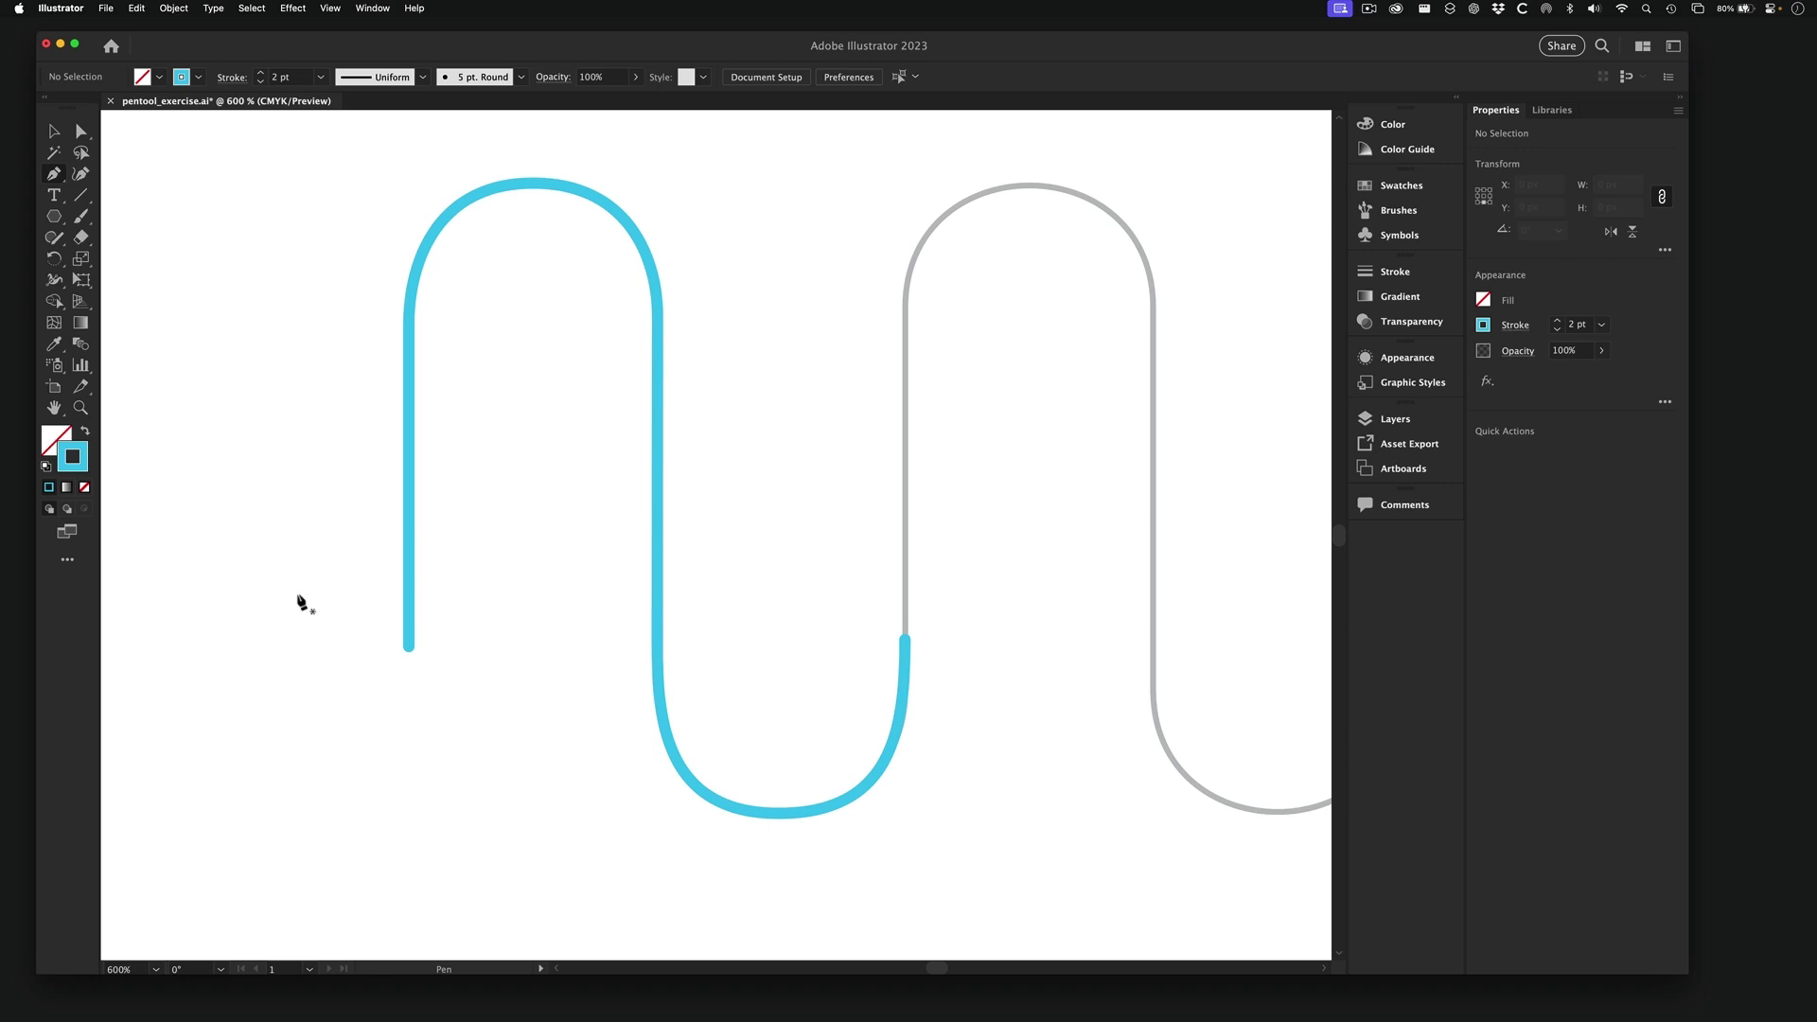
- Set the traced wave path's blending mode to Multiply, deselect it and check the first arch against the template
{"action": "left_click_drag", "start_coordinate": [571, 430], "coordinate": [553, 457]}
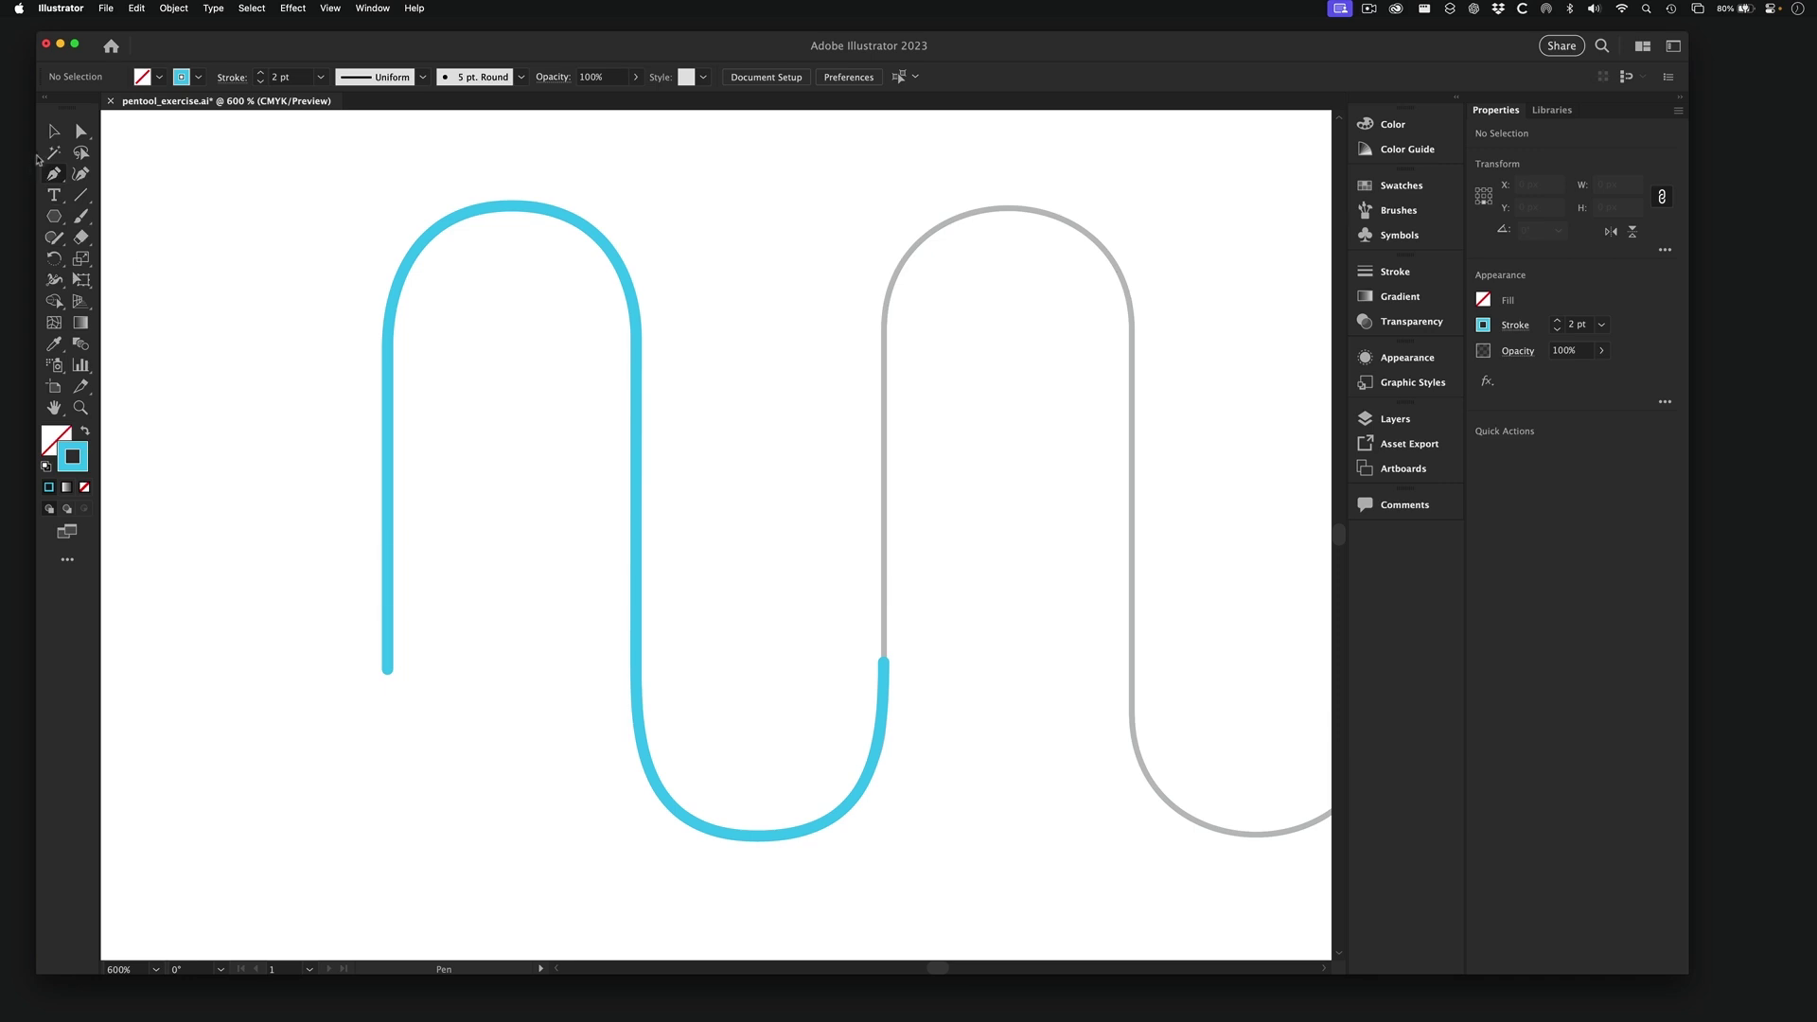
{"action": "left_click", "coordinate": [54, 132]}
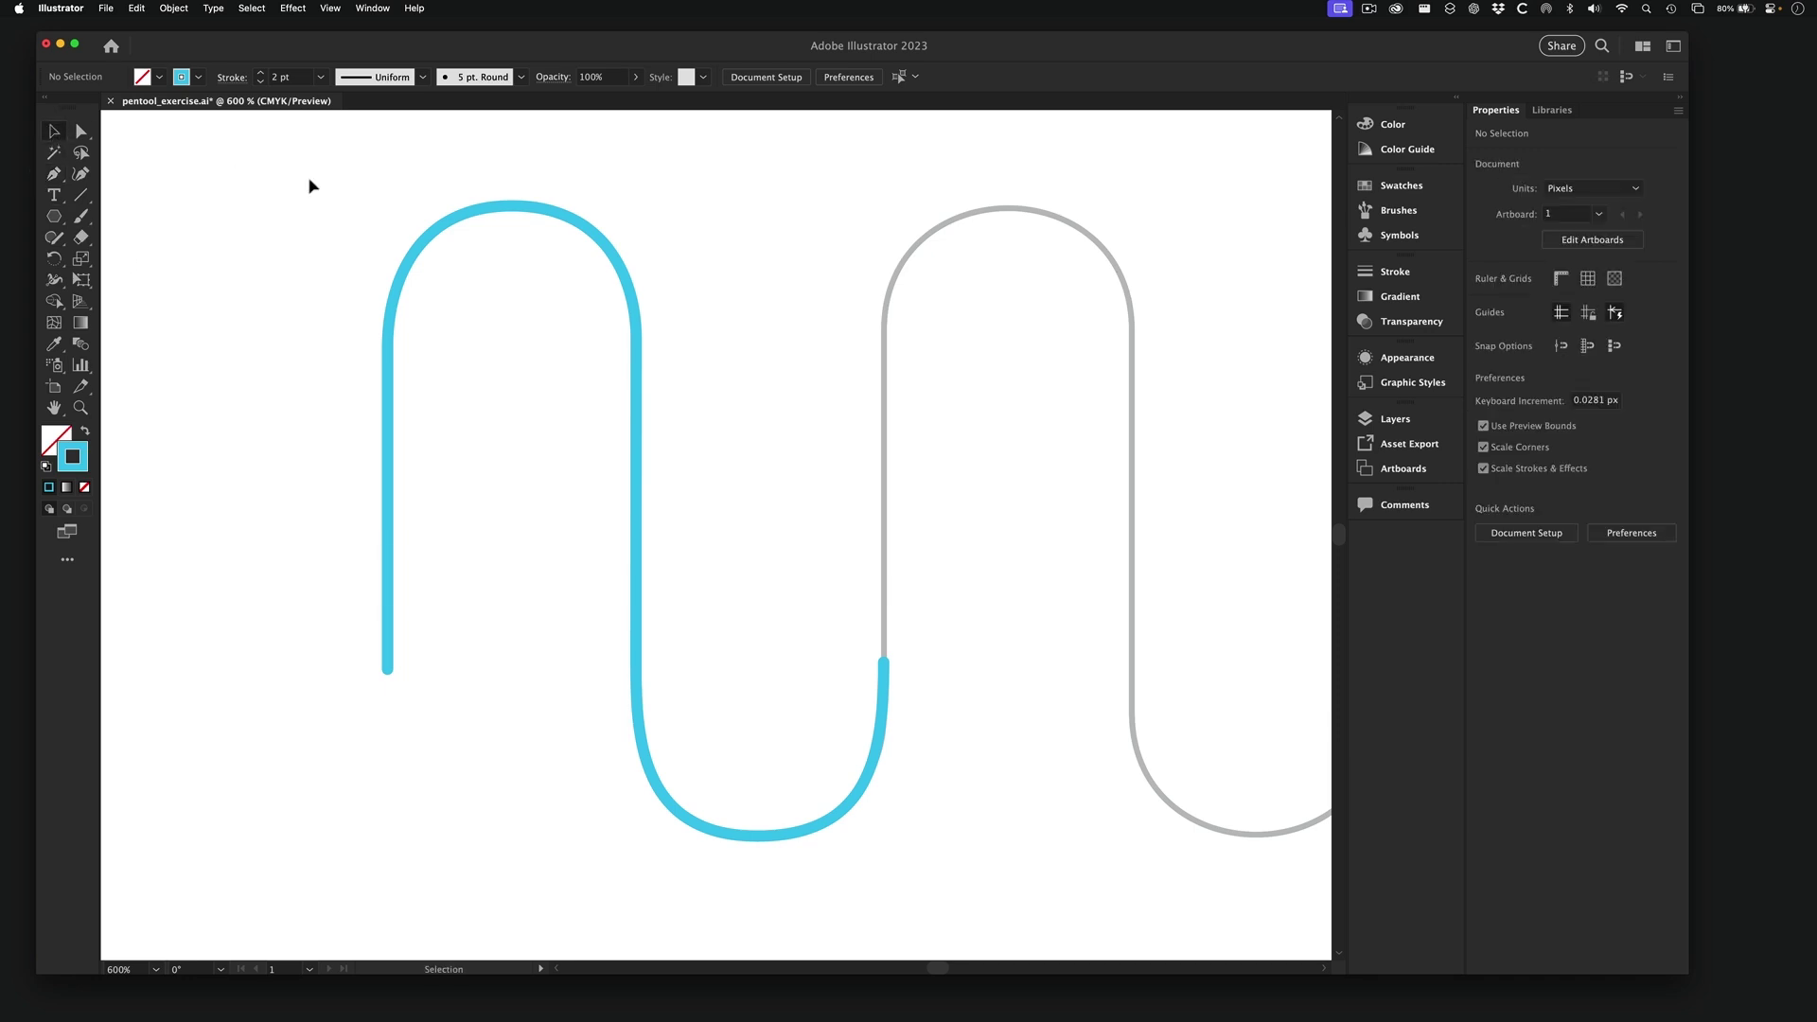
{"action": "left_click", "coordinate": [526, 208]}
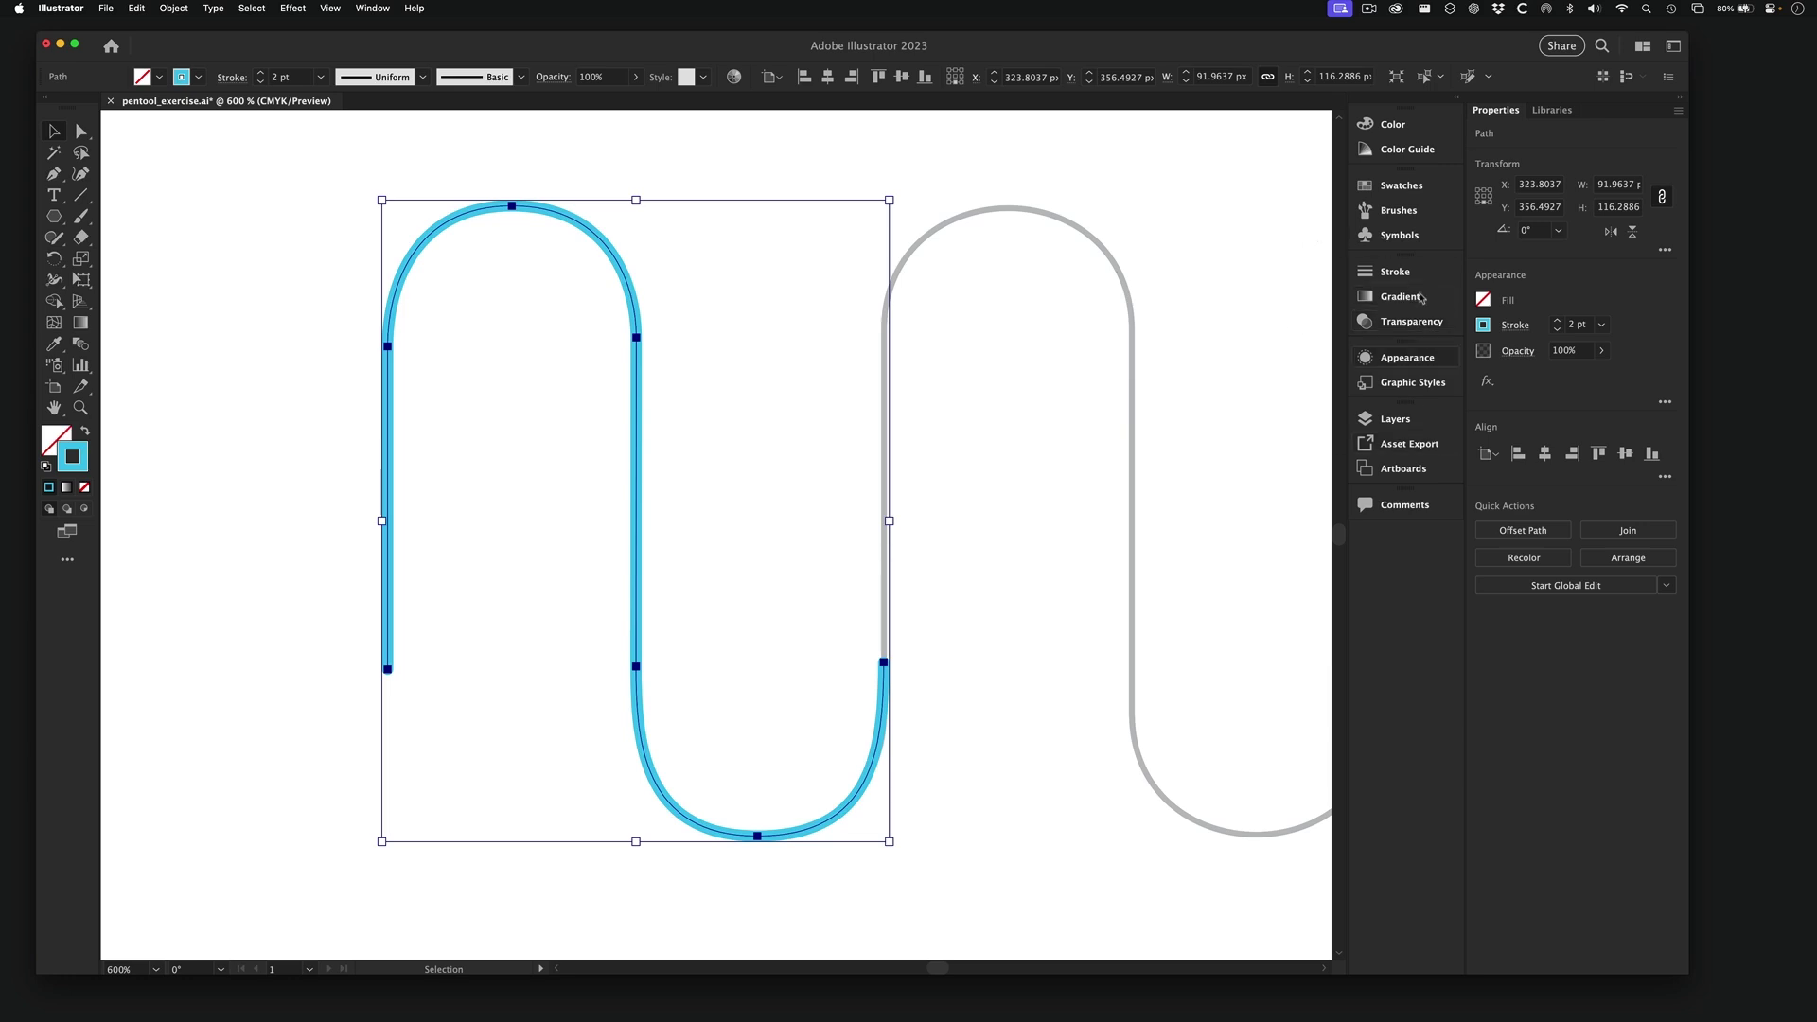
{"action": "left_click", "coordinate": [1382, 331]}
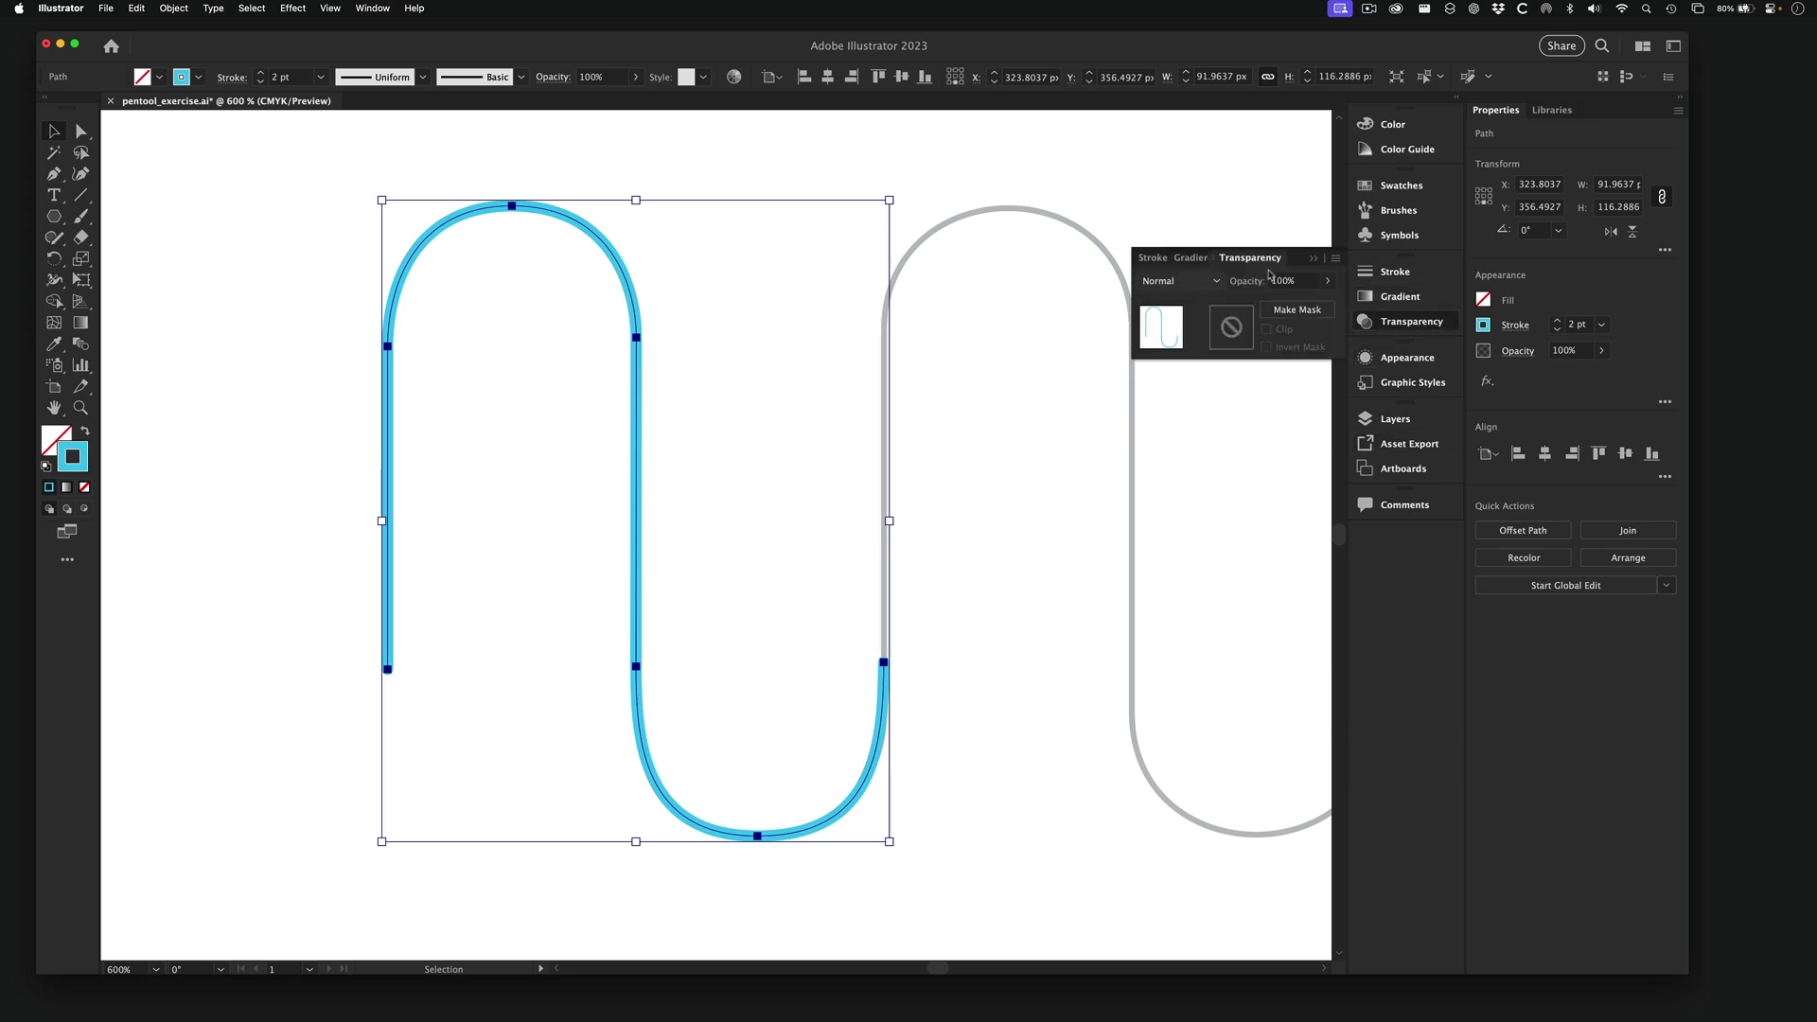
{"action": "left_click", "coordinate": [1195, 285]}
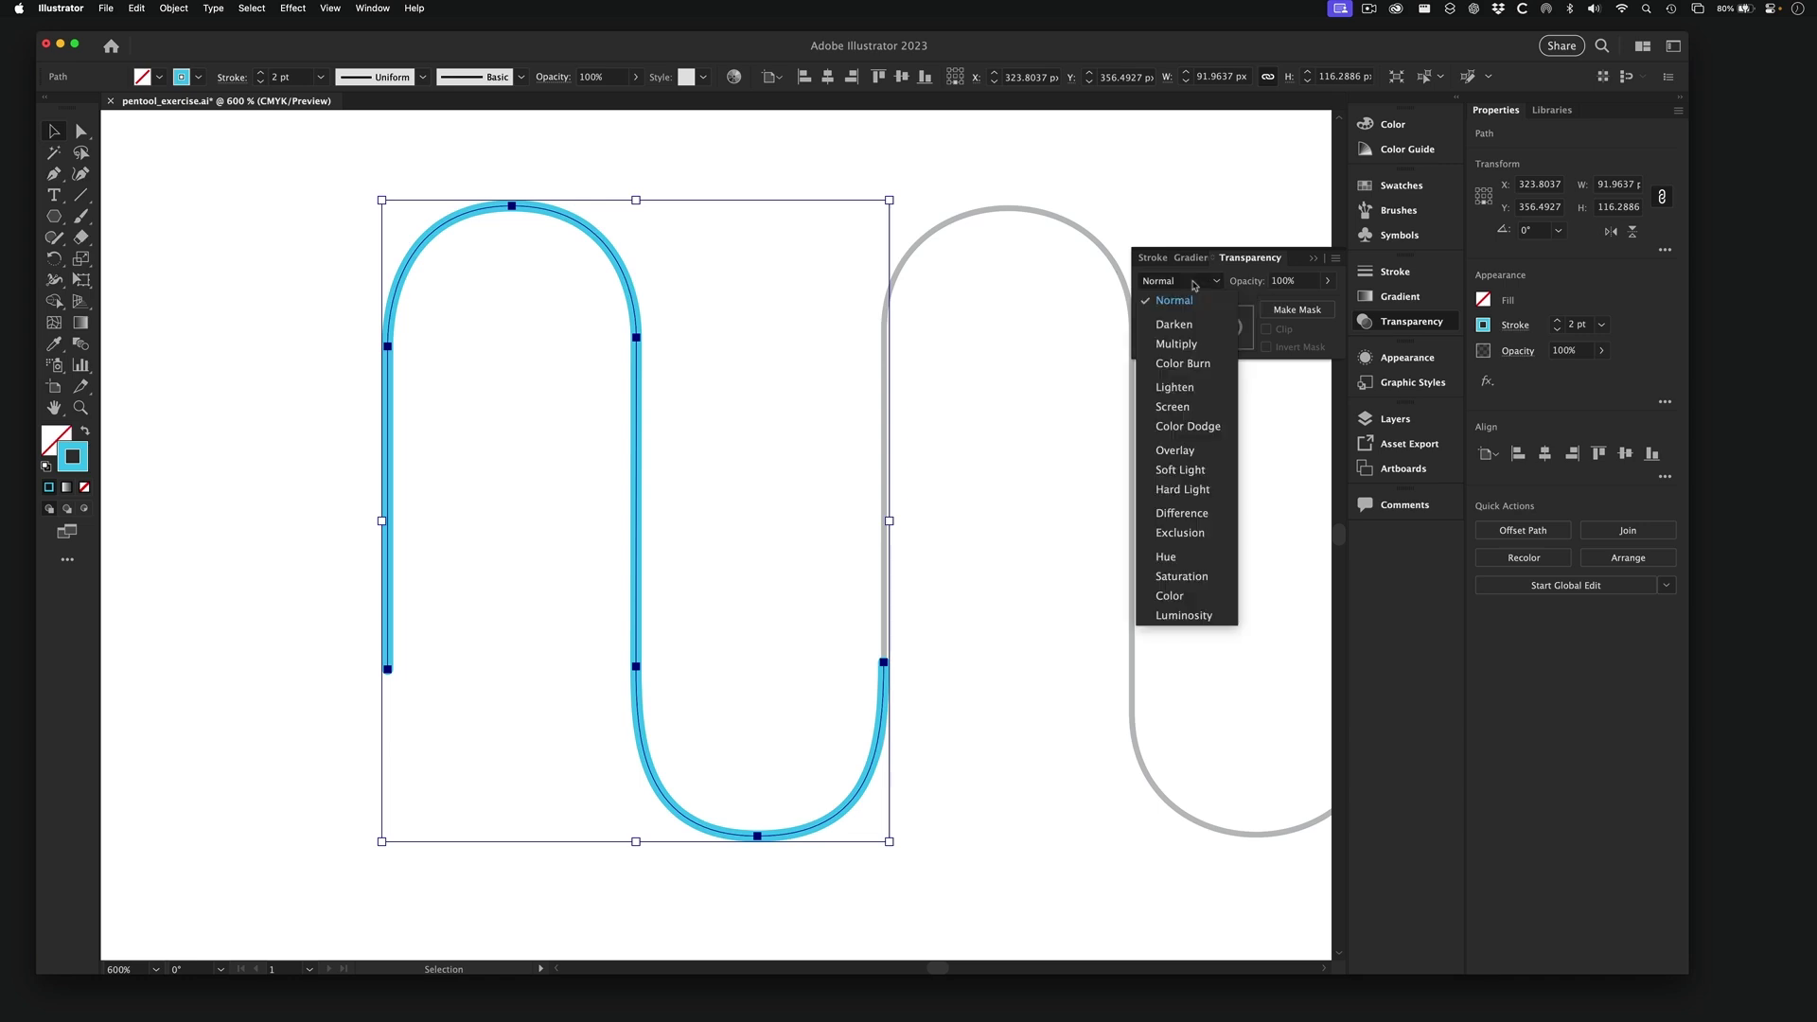
{"action": "left_click", "coordinate": [1185, 345]}
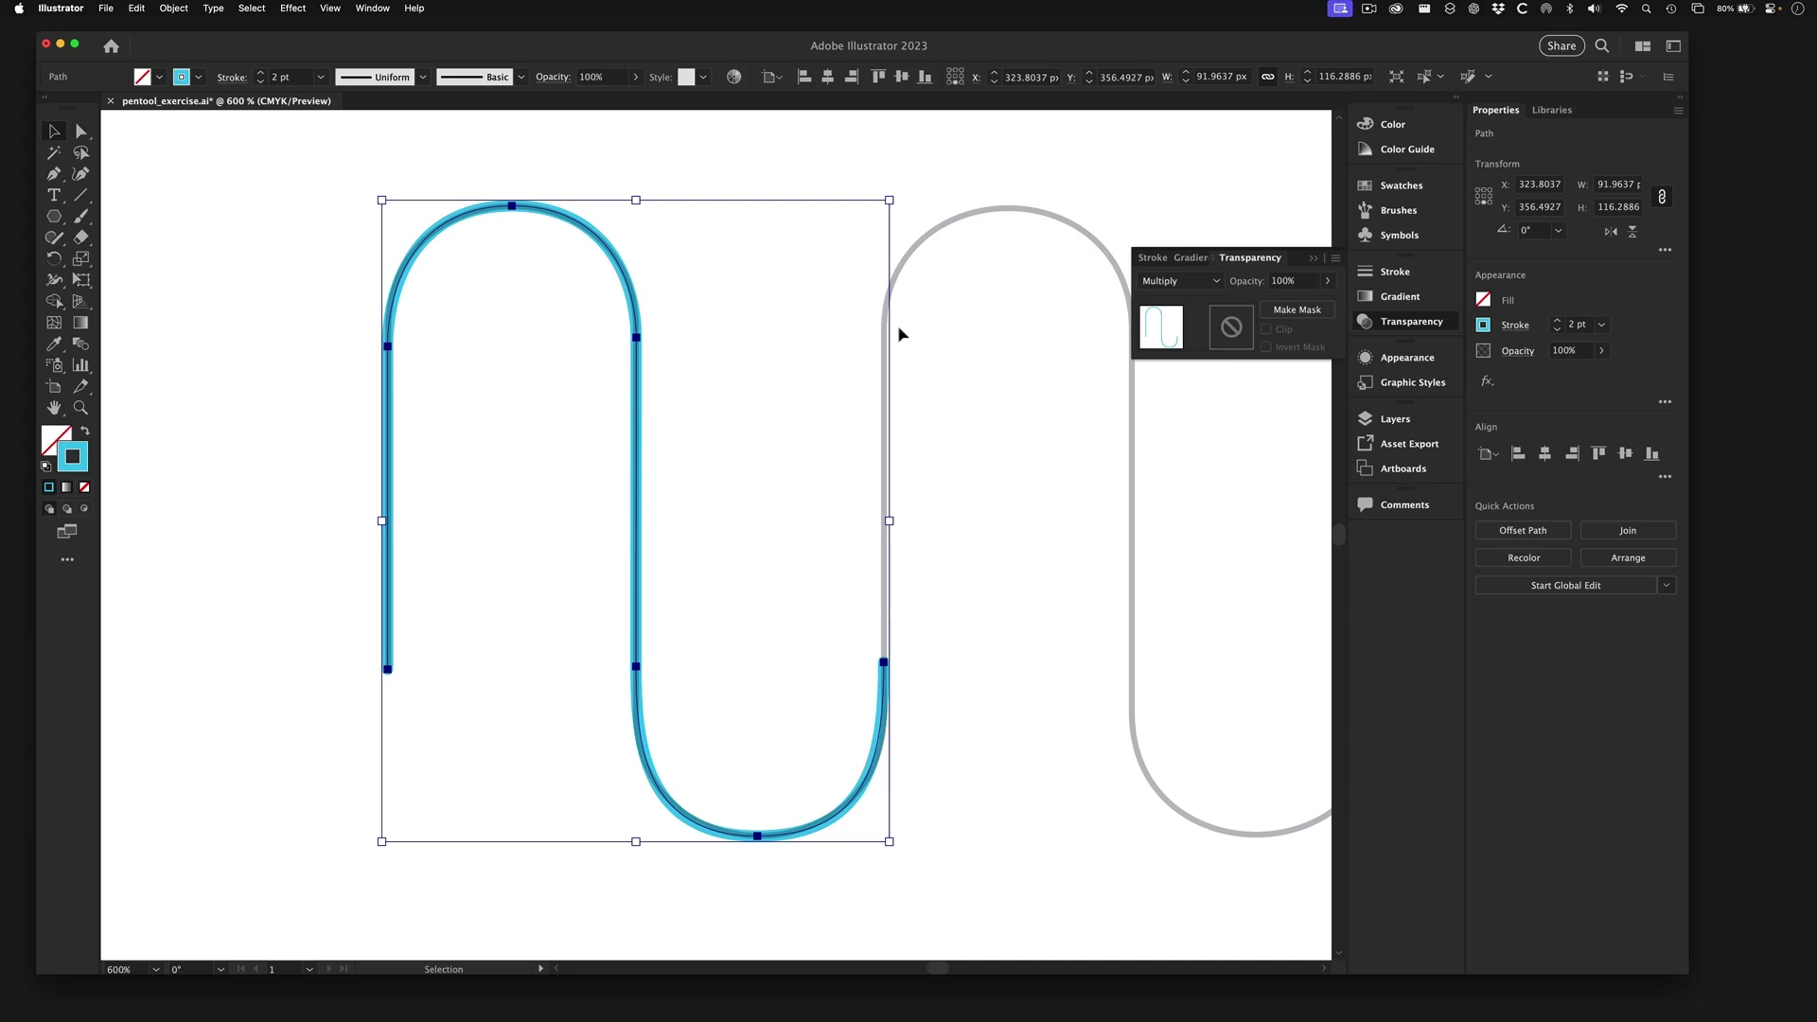
{"action": "left_click", "coordinate": [905, 154]}
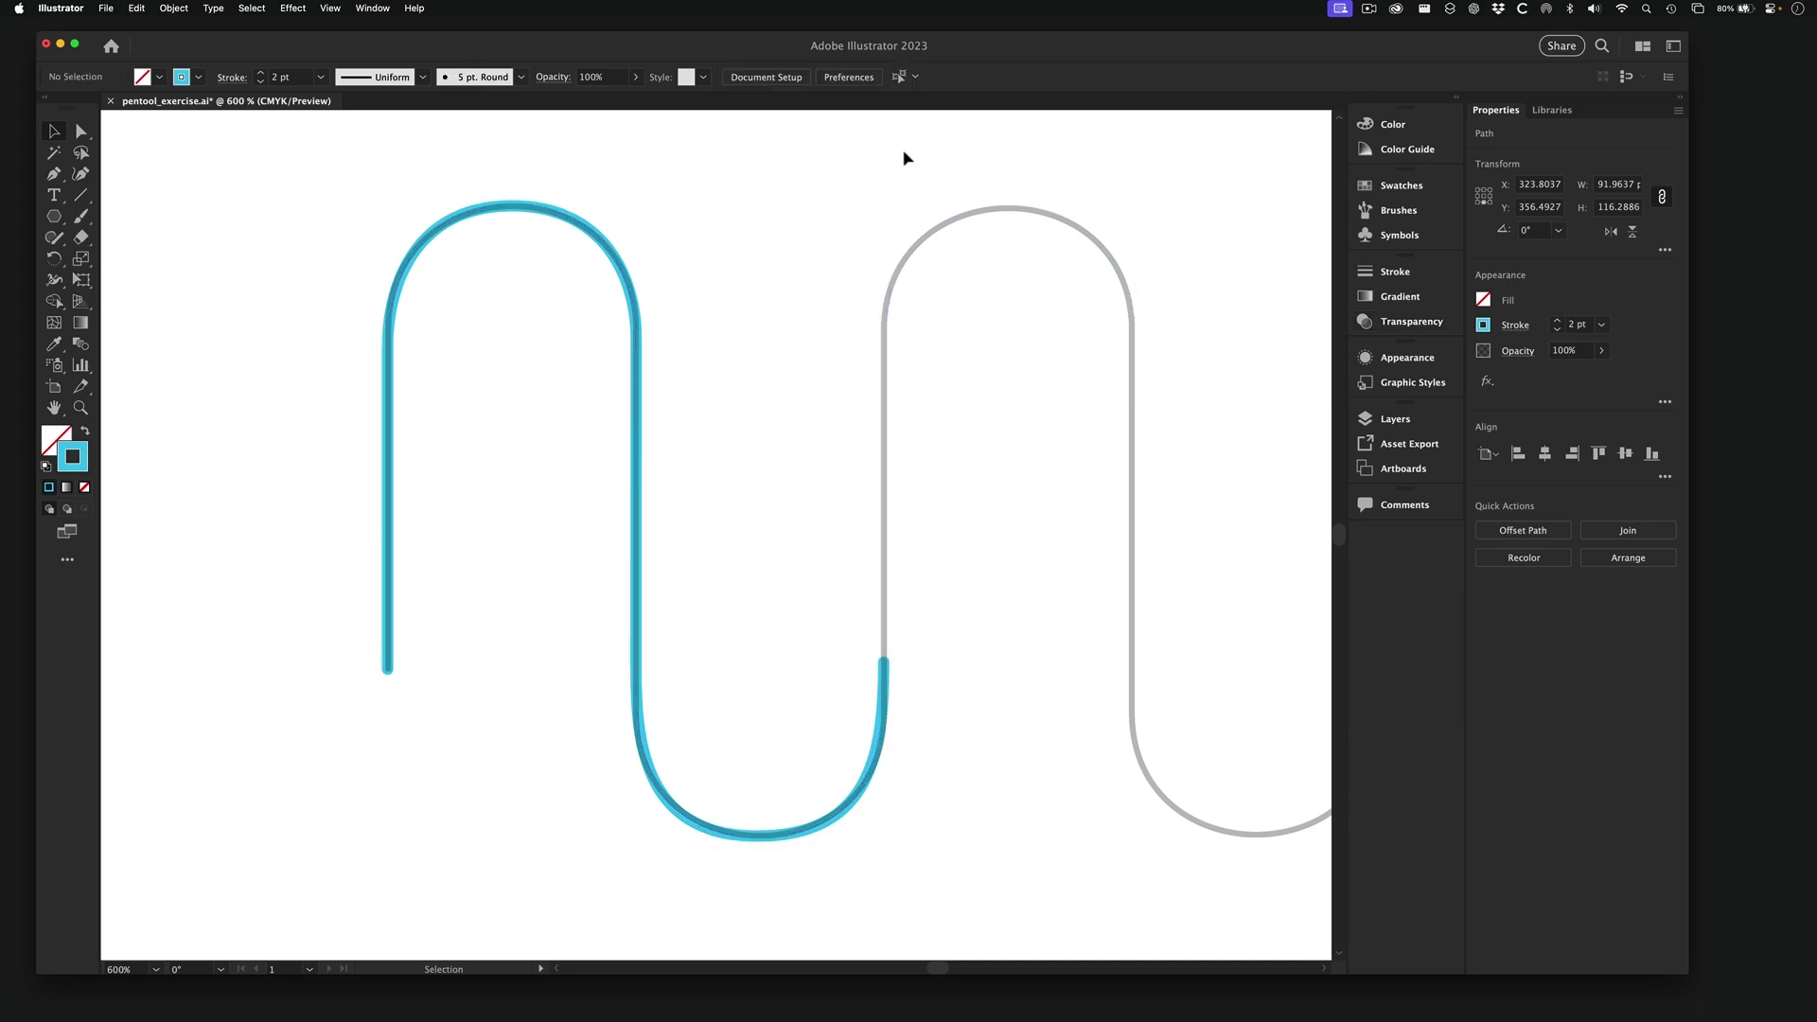
{"action": "left_click_drag", "start_coordinate": [569, 192], "coordinate": [721, 313]}
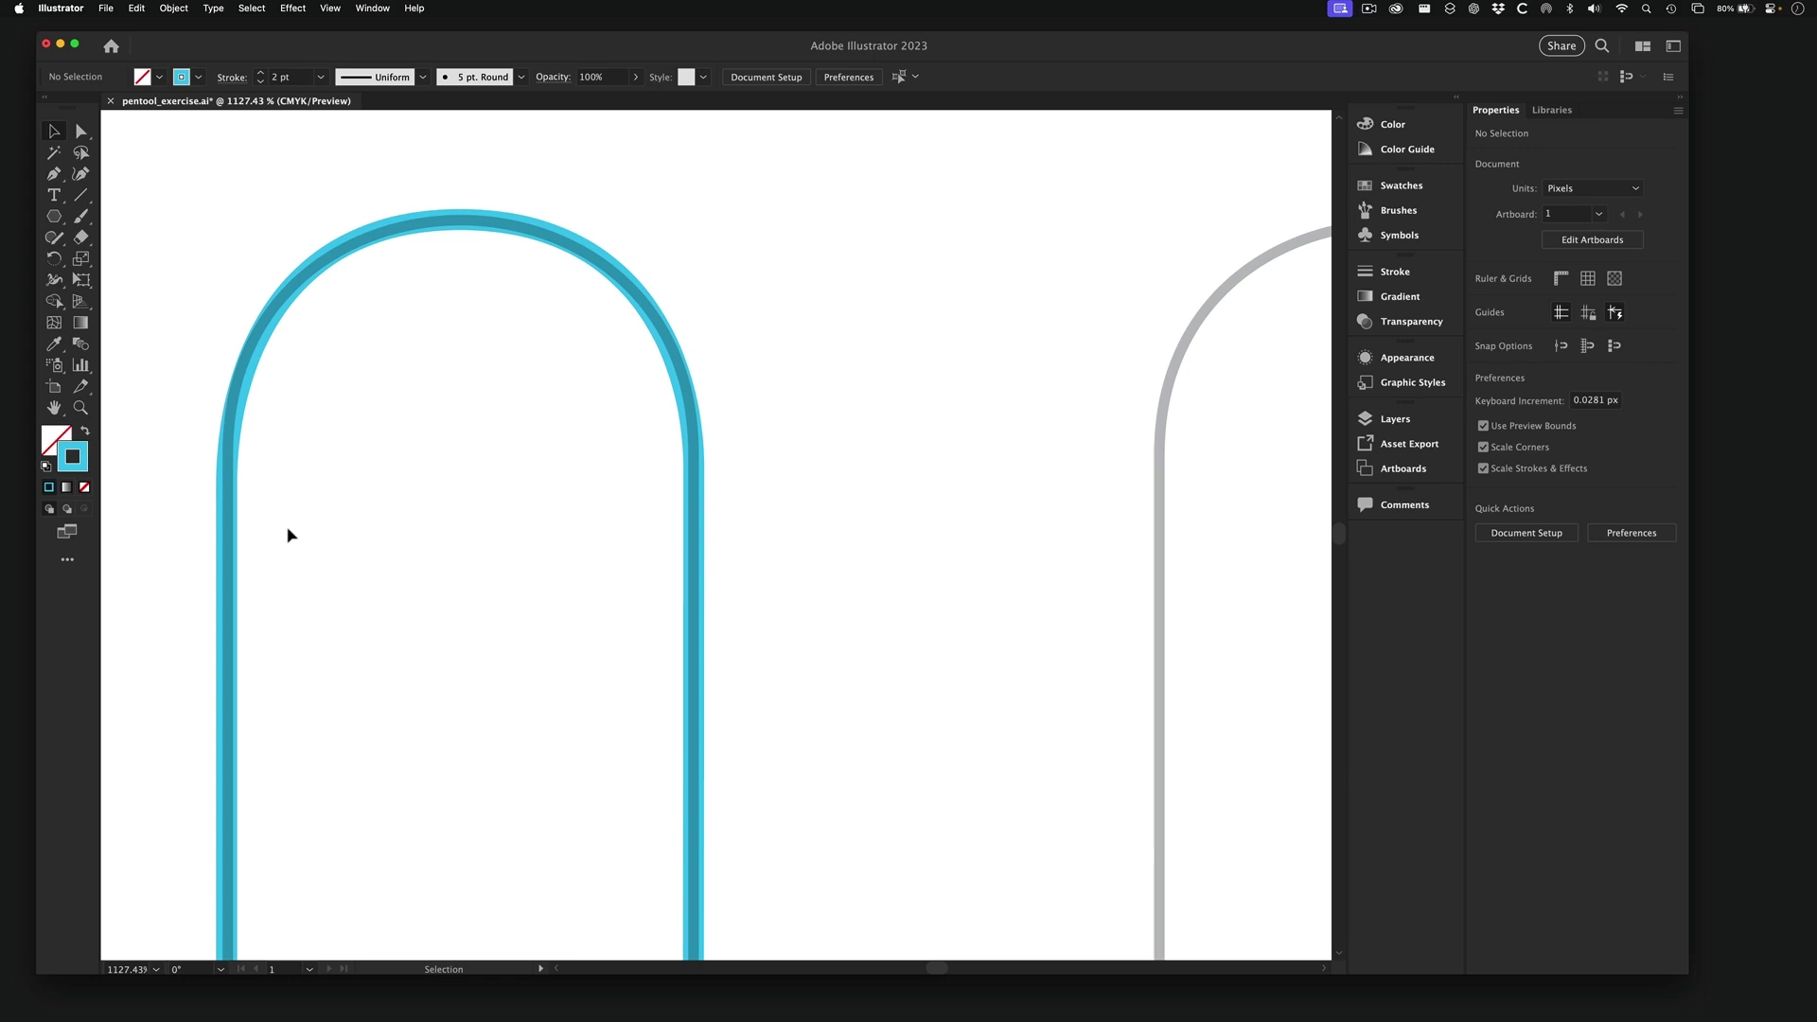
{"action": "left_click", "coordinate": [1385, 323]}
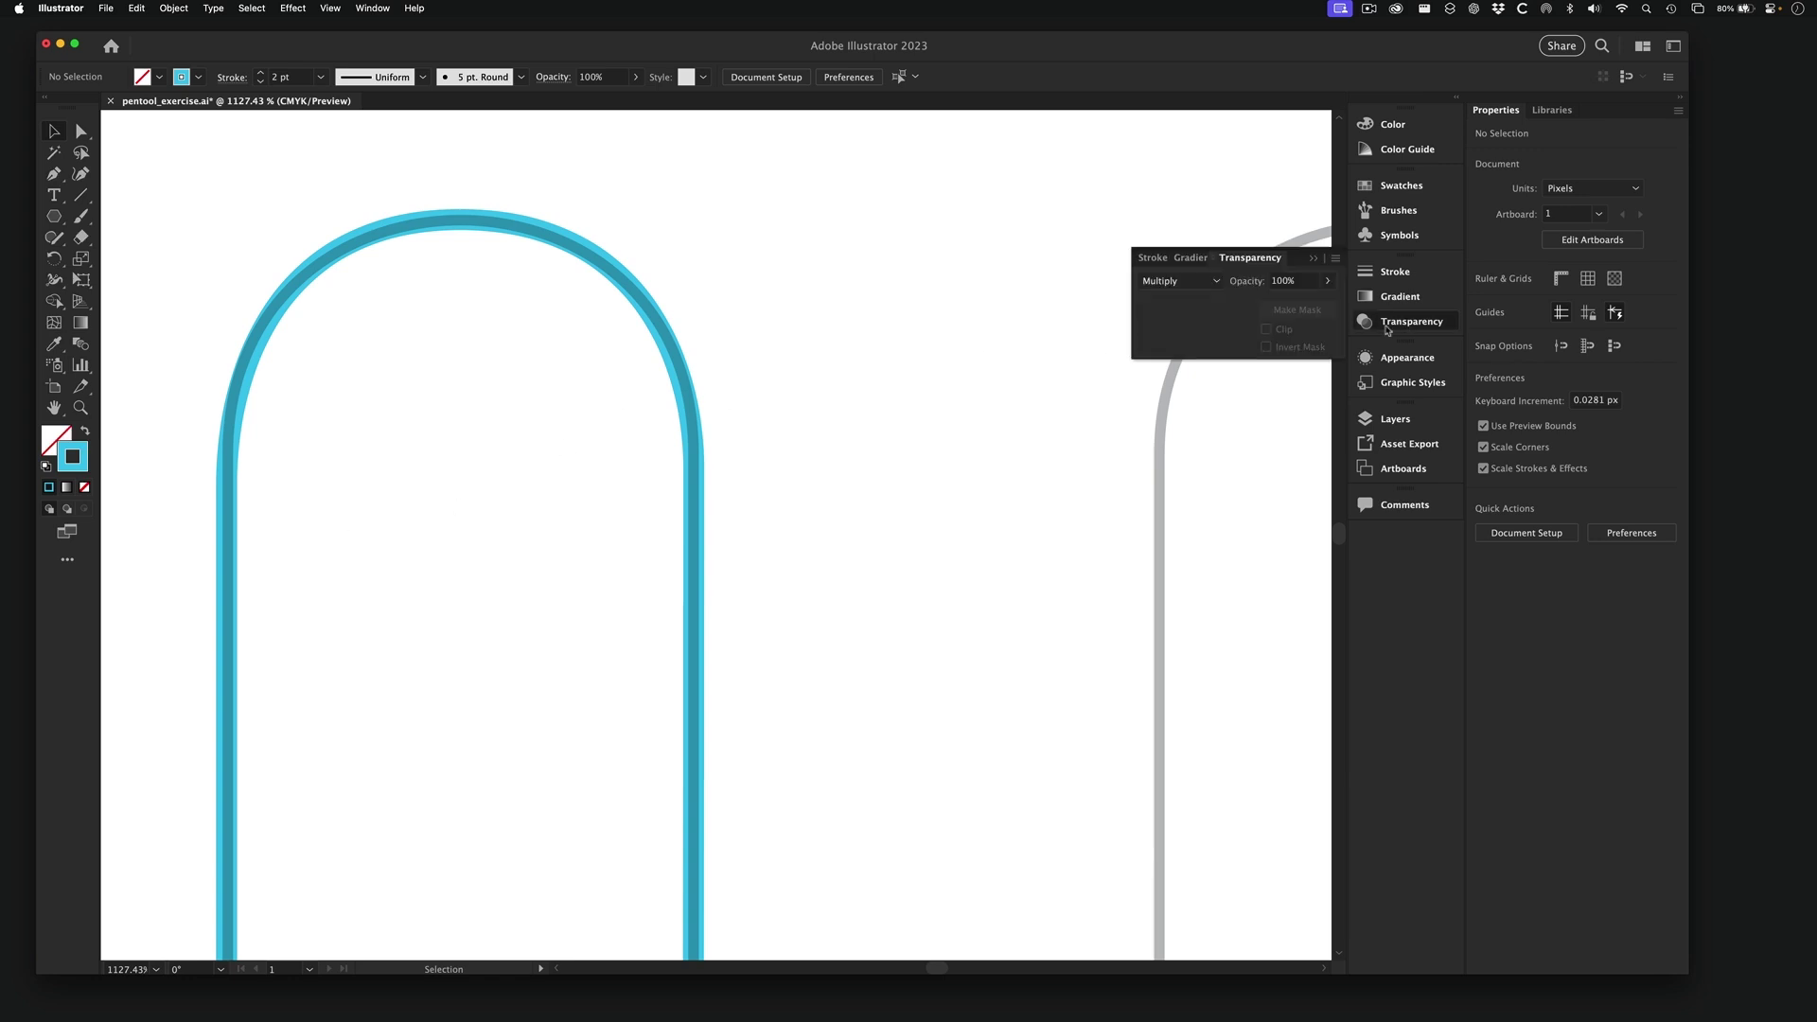
{"action": "left_click", "coordinate": [985, 648]}
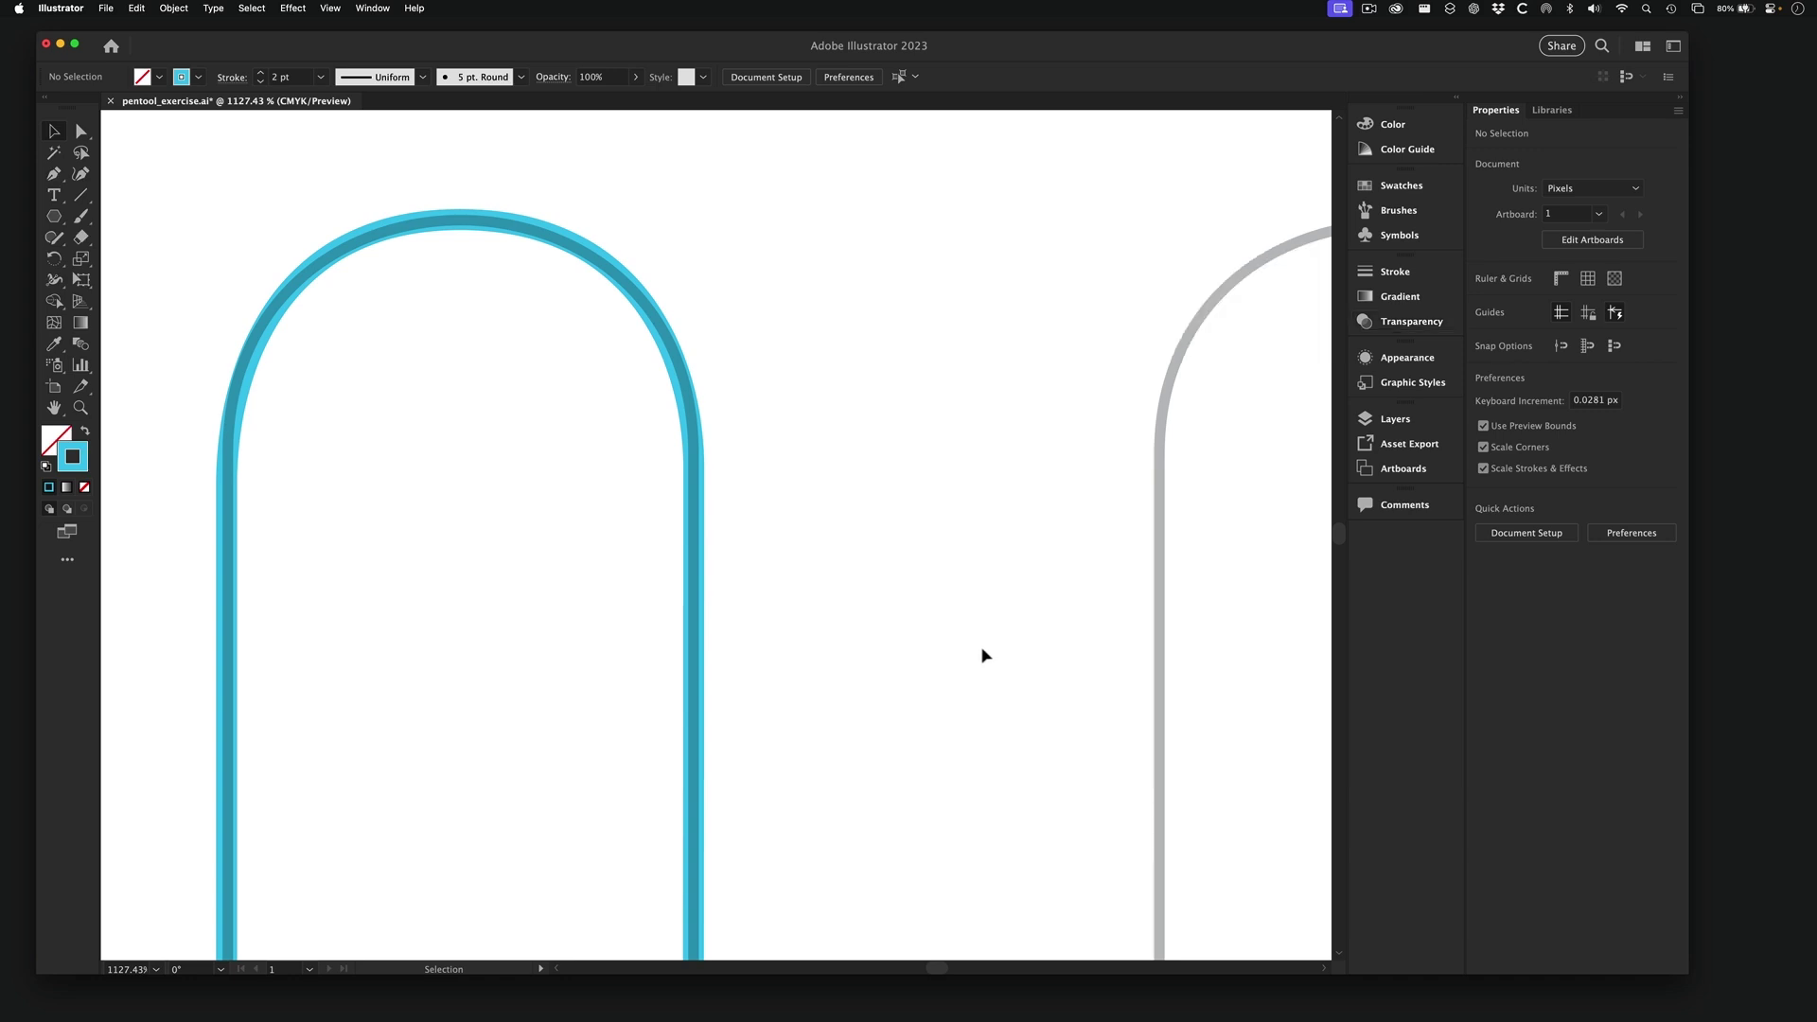
- Directly select the first arch's top anchor and shorten its right handle horizontally
{"action": "left_click", "coordinate": [736, 736], "text": "alt+super"}
{"action": "left_click", "coordinate": [736, 736], "text": "alt+super"}
{"action": "left_click_drag", "start_coordinate": [816, 544], "coordinate": [800, 678]}
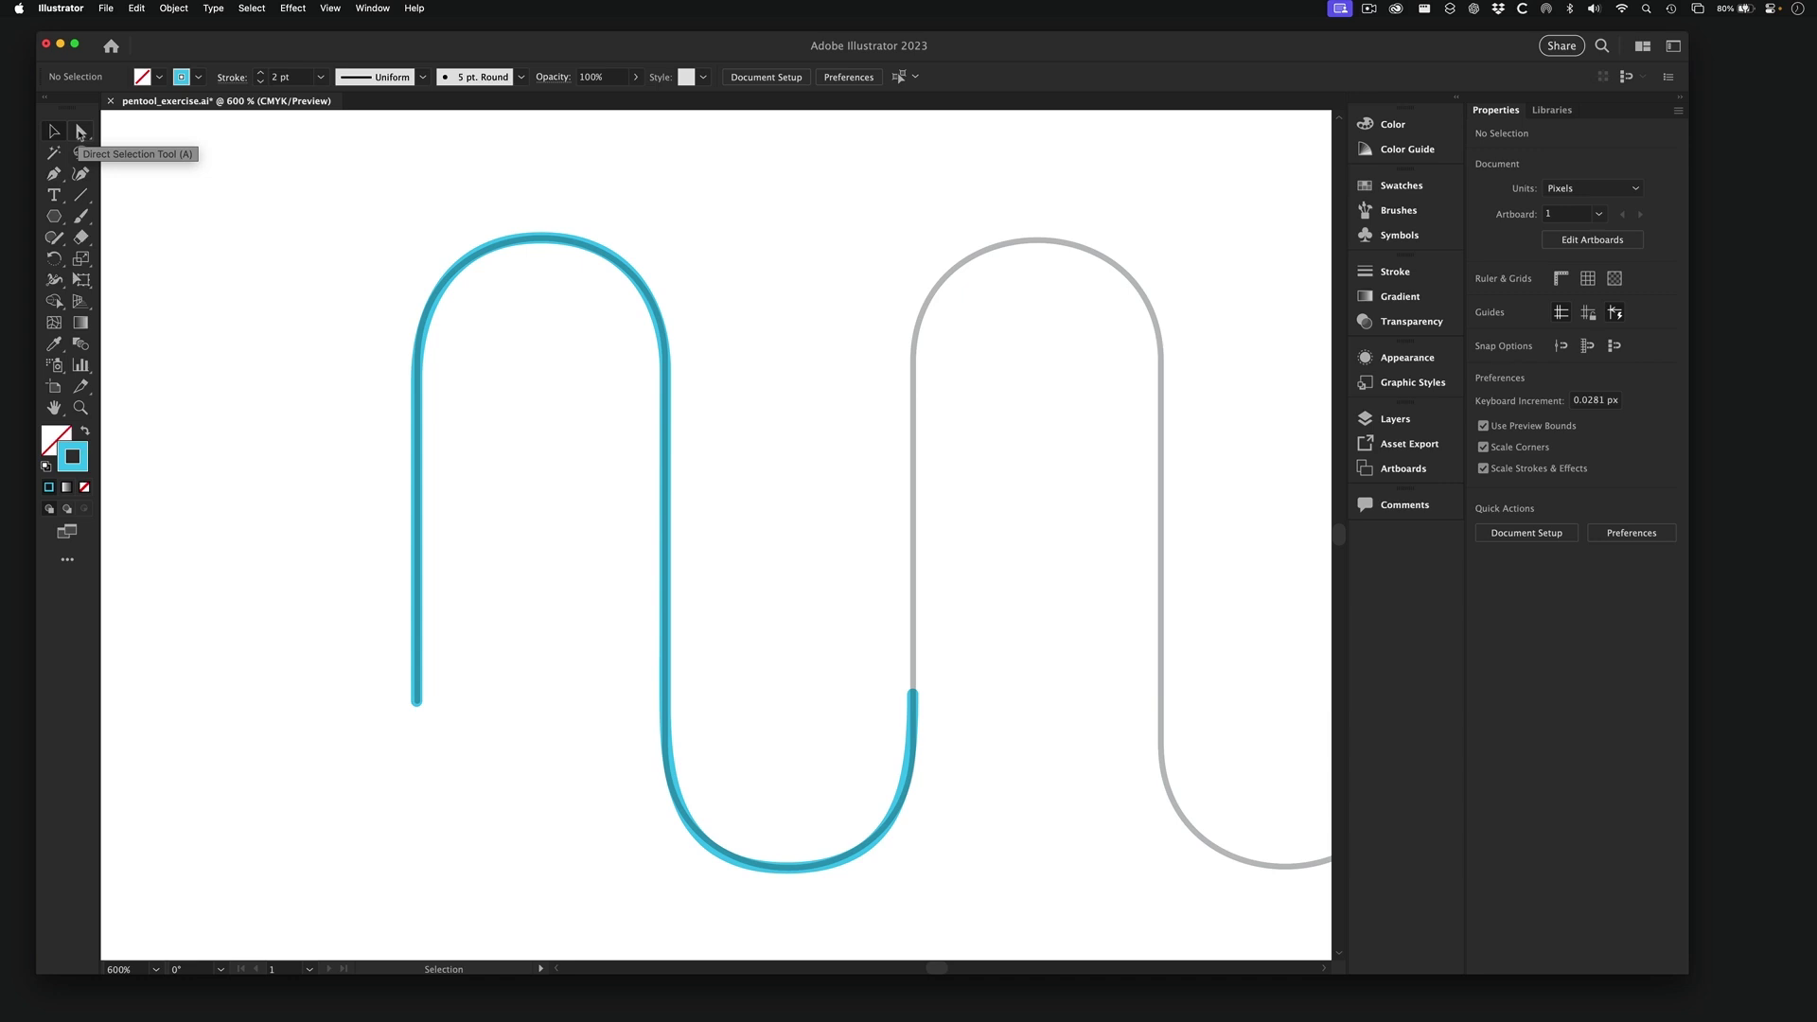
{"action": "left_click", "coordinate": [81, 132]}
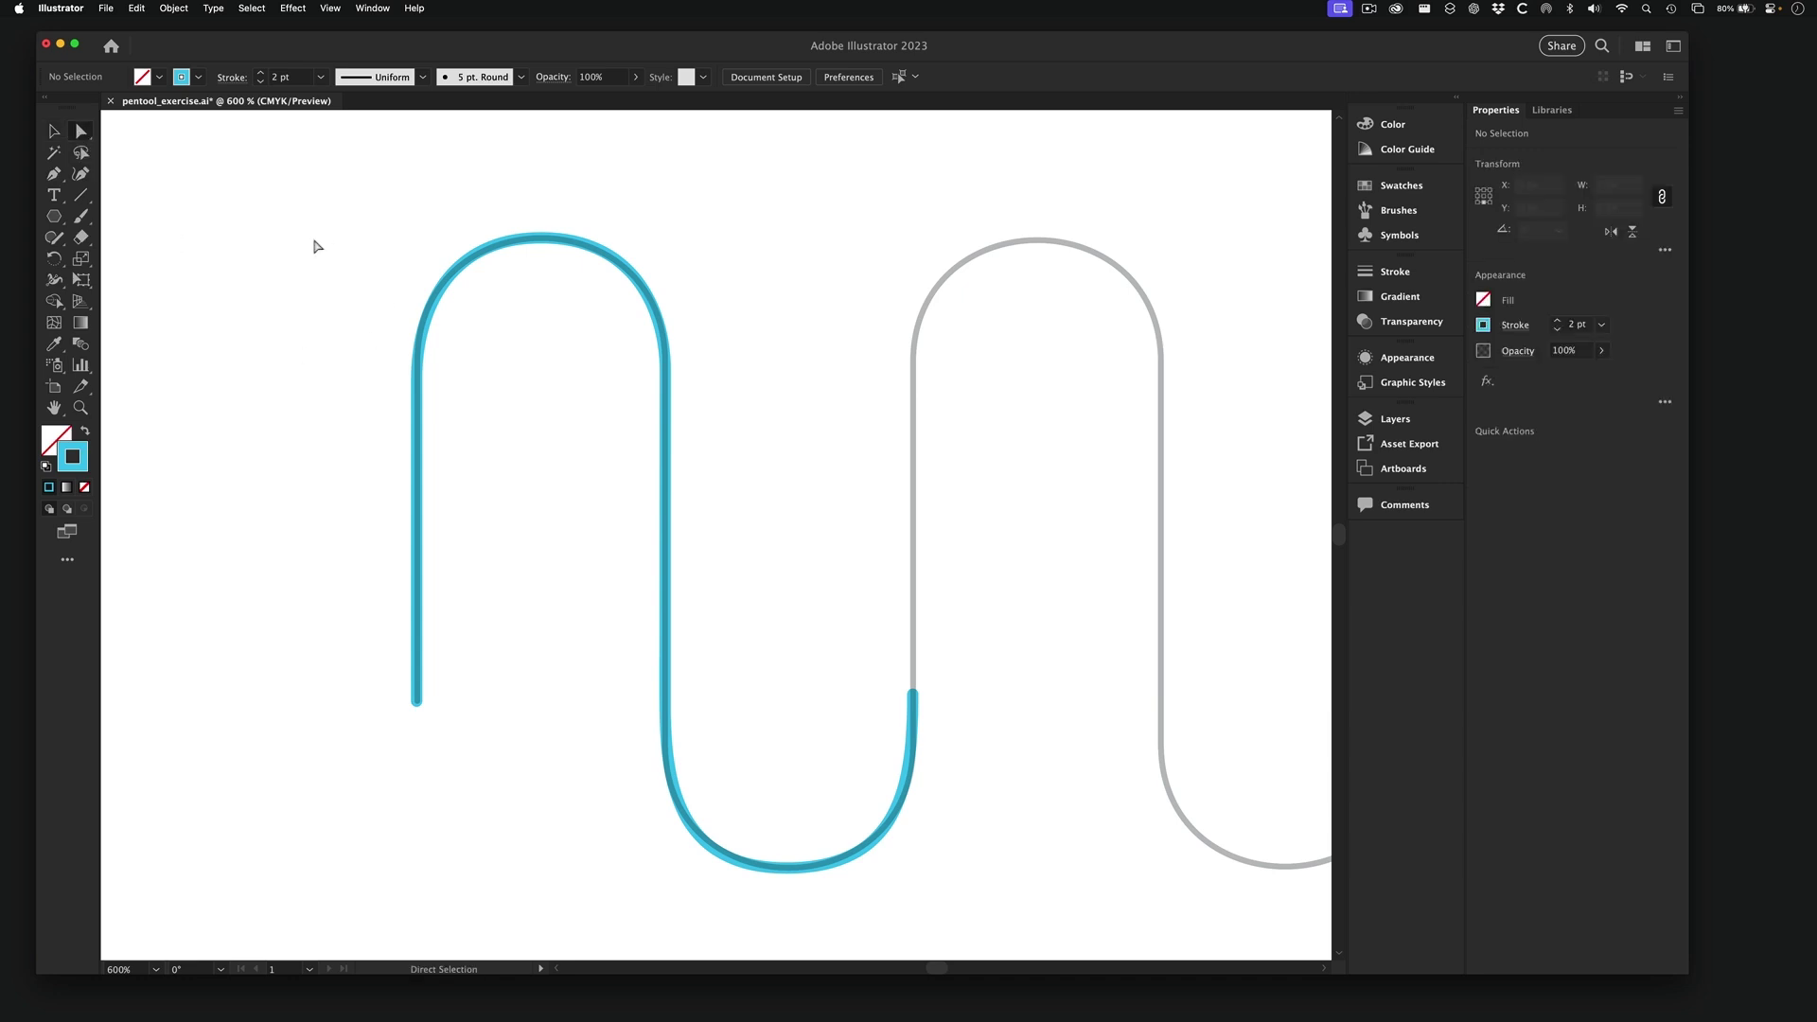
{"action": "left_click_drag", "start_coordinate": [509, 168], "coordinate": [589, 323]}
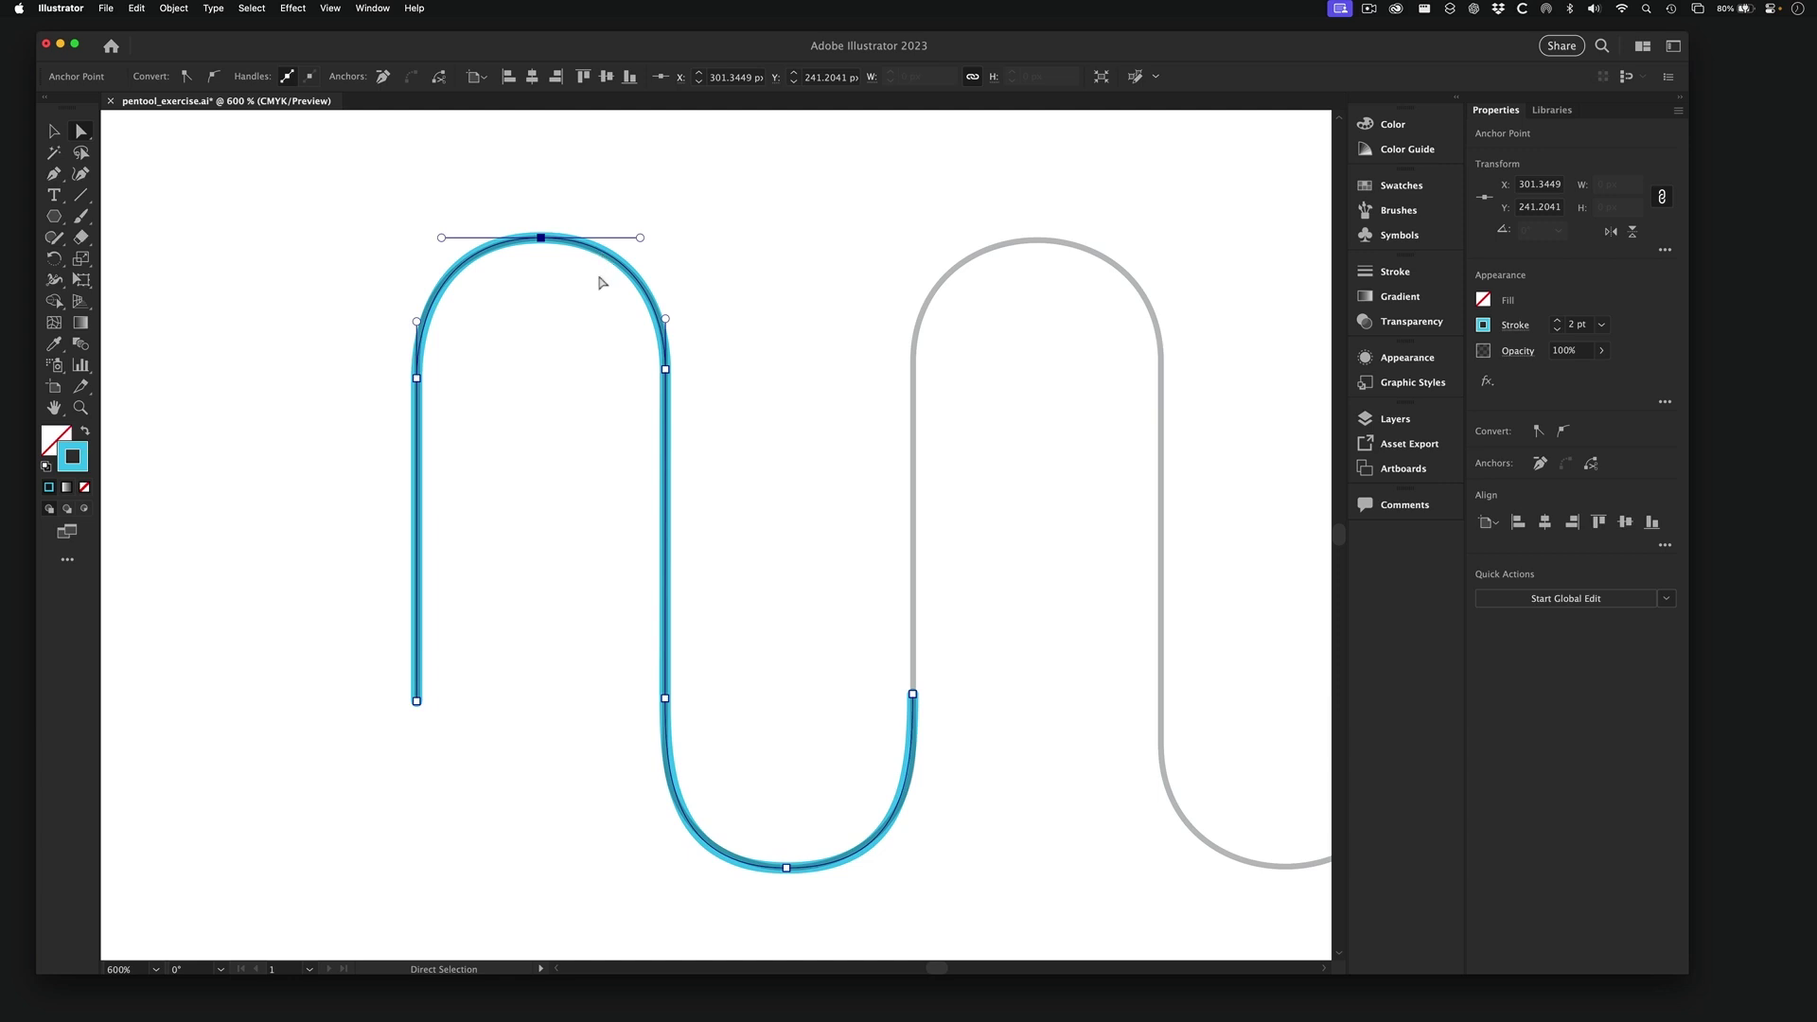
{"action": "key", "text": "super+space"}
{"action": "left_click_drag", "start_coordinate": [515, 215], "coordinate": [722, 243]}
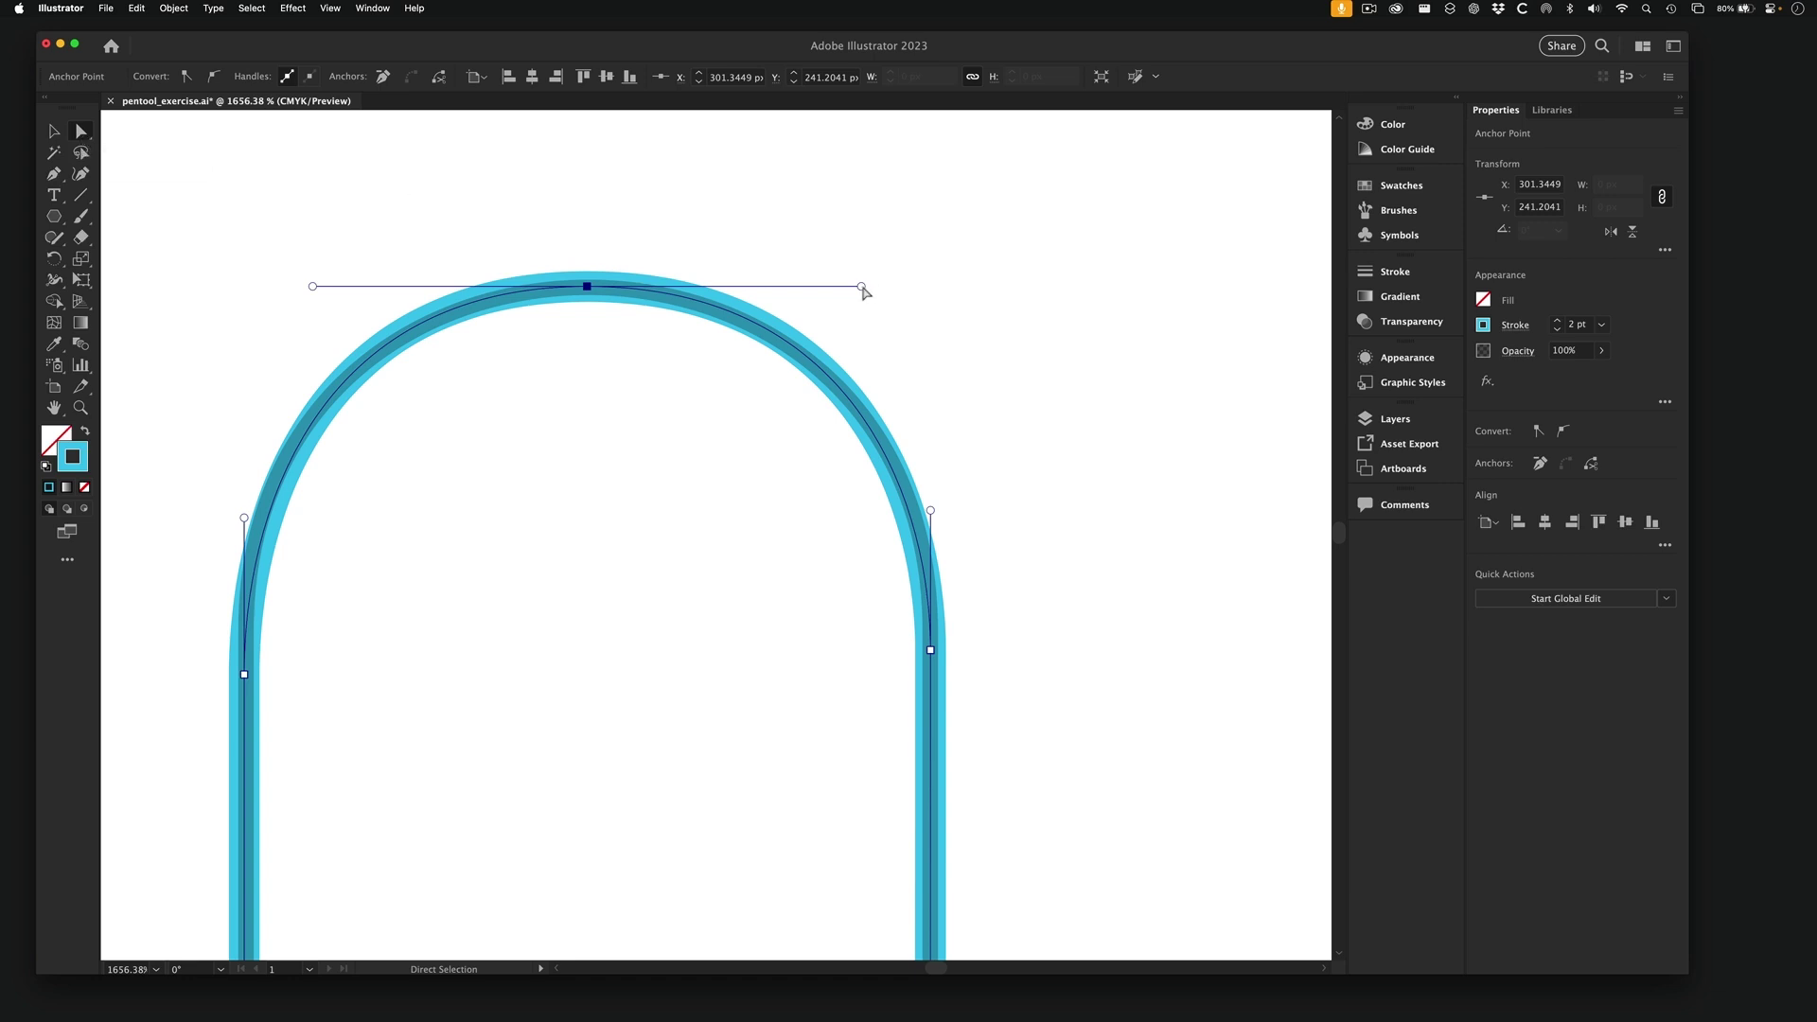
{"action": "left_click_drag", "start_coordinate": [863, 291], "coordinate": [863, 291]}
{"action": "mouse_move", "coordinate": [862, 289]}
{"action": "left_mouse_down"}
{"action": "mouse_move", "coordinate": [662, 301]}
{"action": "mouse_move", "coordinate": [907, 288]}
{"action": "mouse_move", "coordinate": [908, 241]}
{"action": "mouse_move", "coordinate": [872, 327]}
{"action": "mouse_move", "coordinate": [860, 272]}
{"action": "mouse_move", "coordinate": [835, 290]}
{"action": "left_mouse_up"}
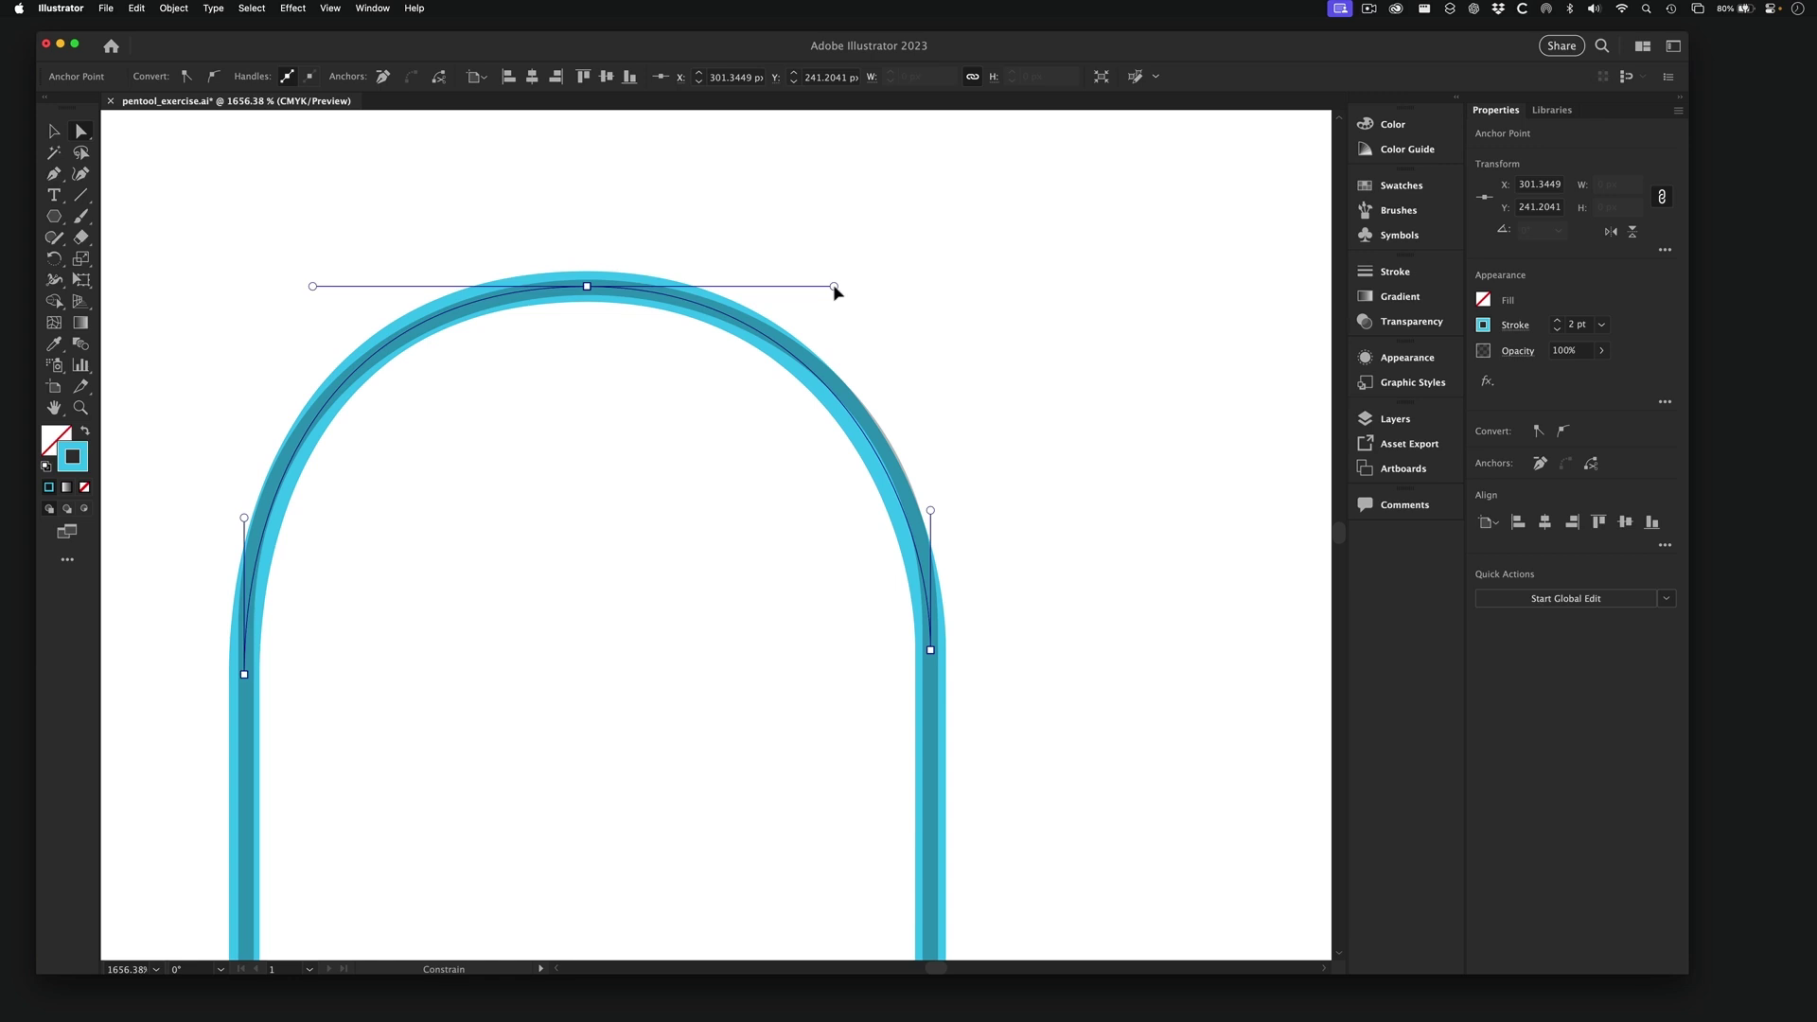
{"action": "left_click_drag", "start_coordinate": [833, 288], "coordinate": [833, 287]}
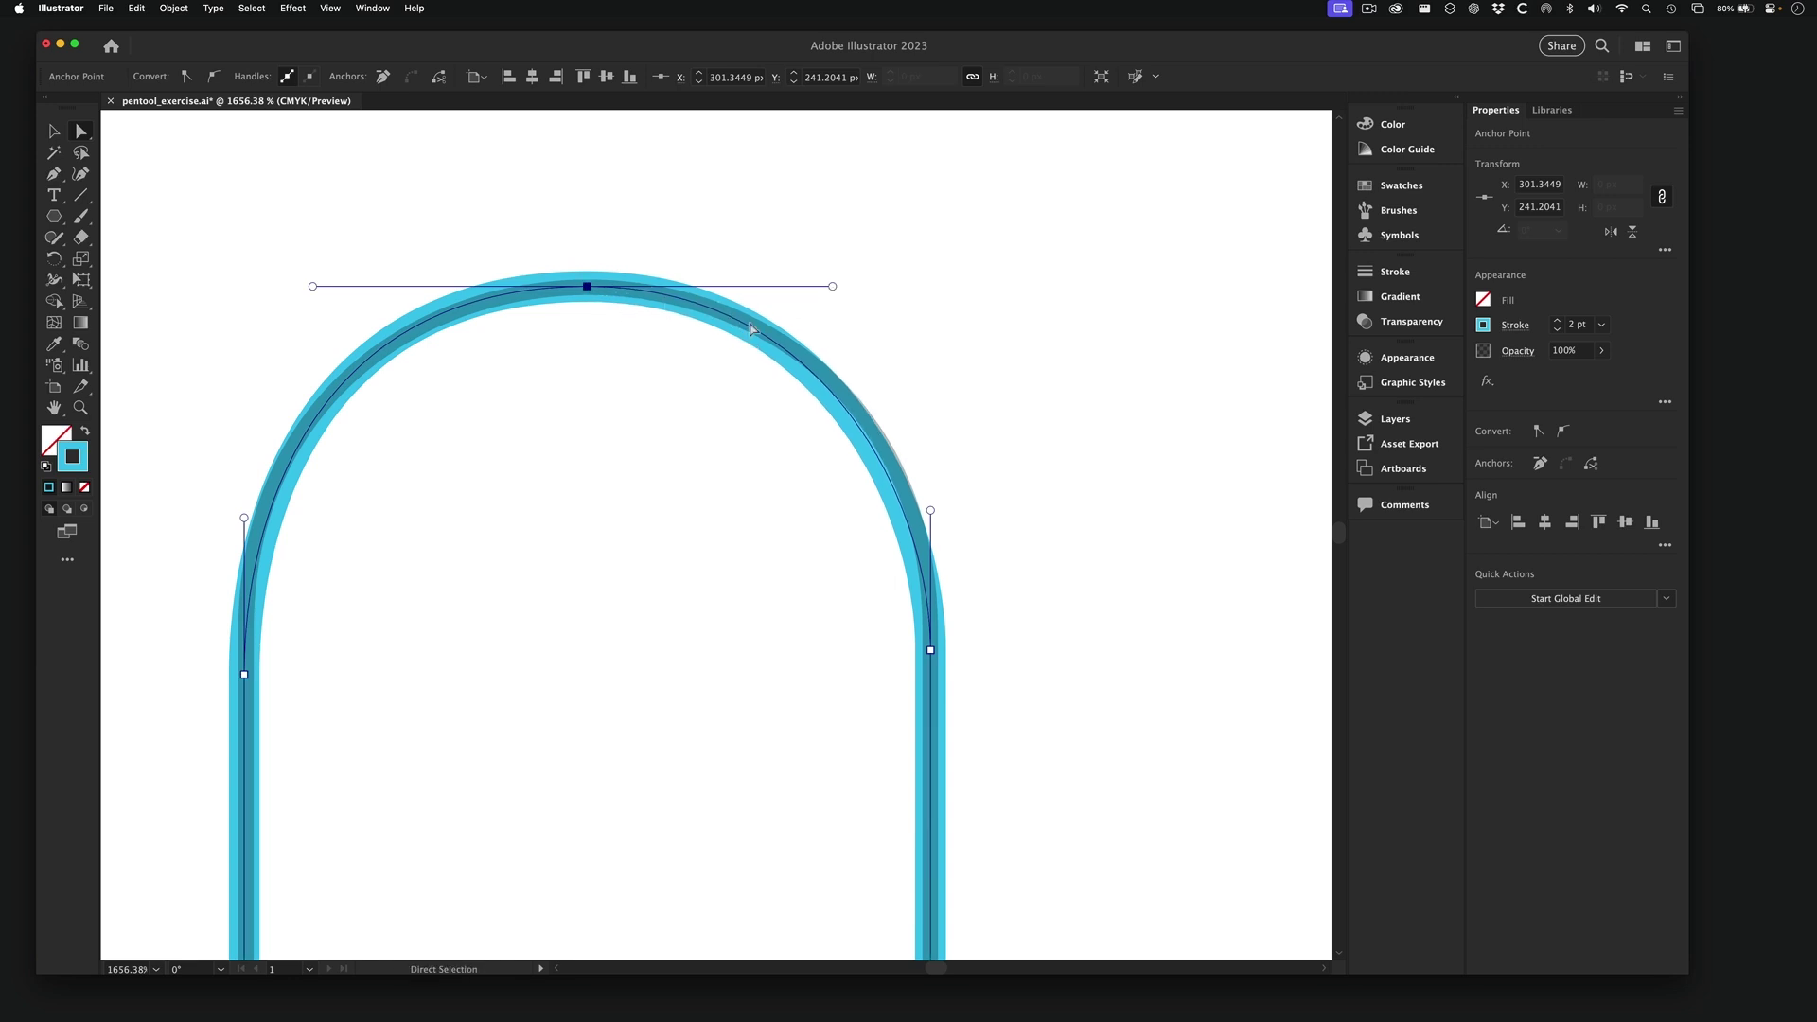
- Lengthen the upper handle of the first arch's right-side anchor vertically to fit the template curve, and select that anchor
{"action": "key", "text": "super+space"}
{"action": "left_click_drag", "start_coordinate": [739, 312], "coordinate": [811, 332]}
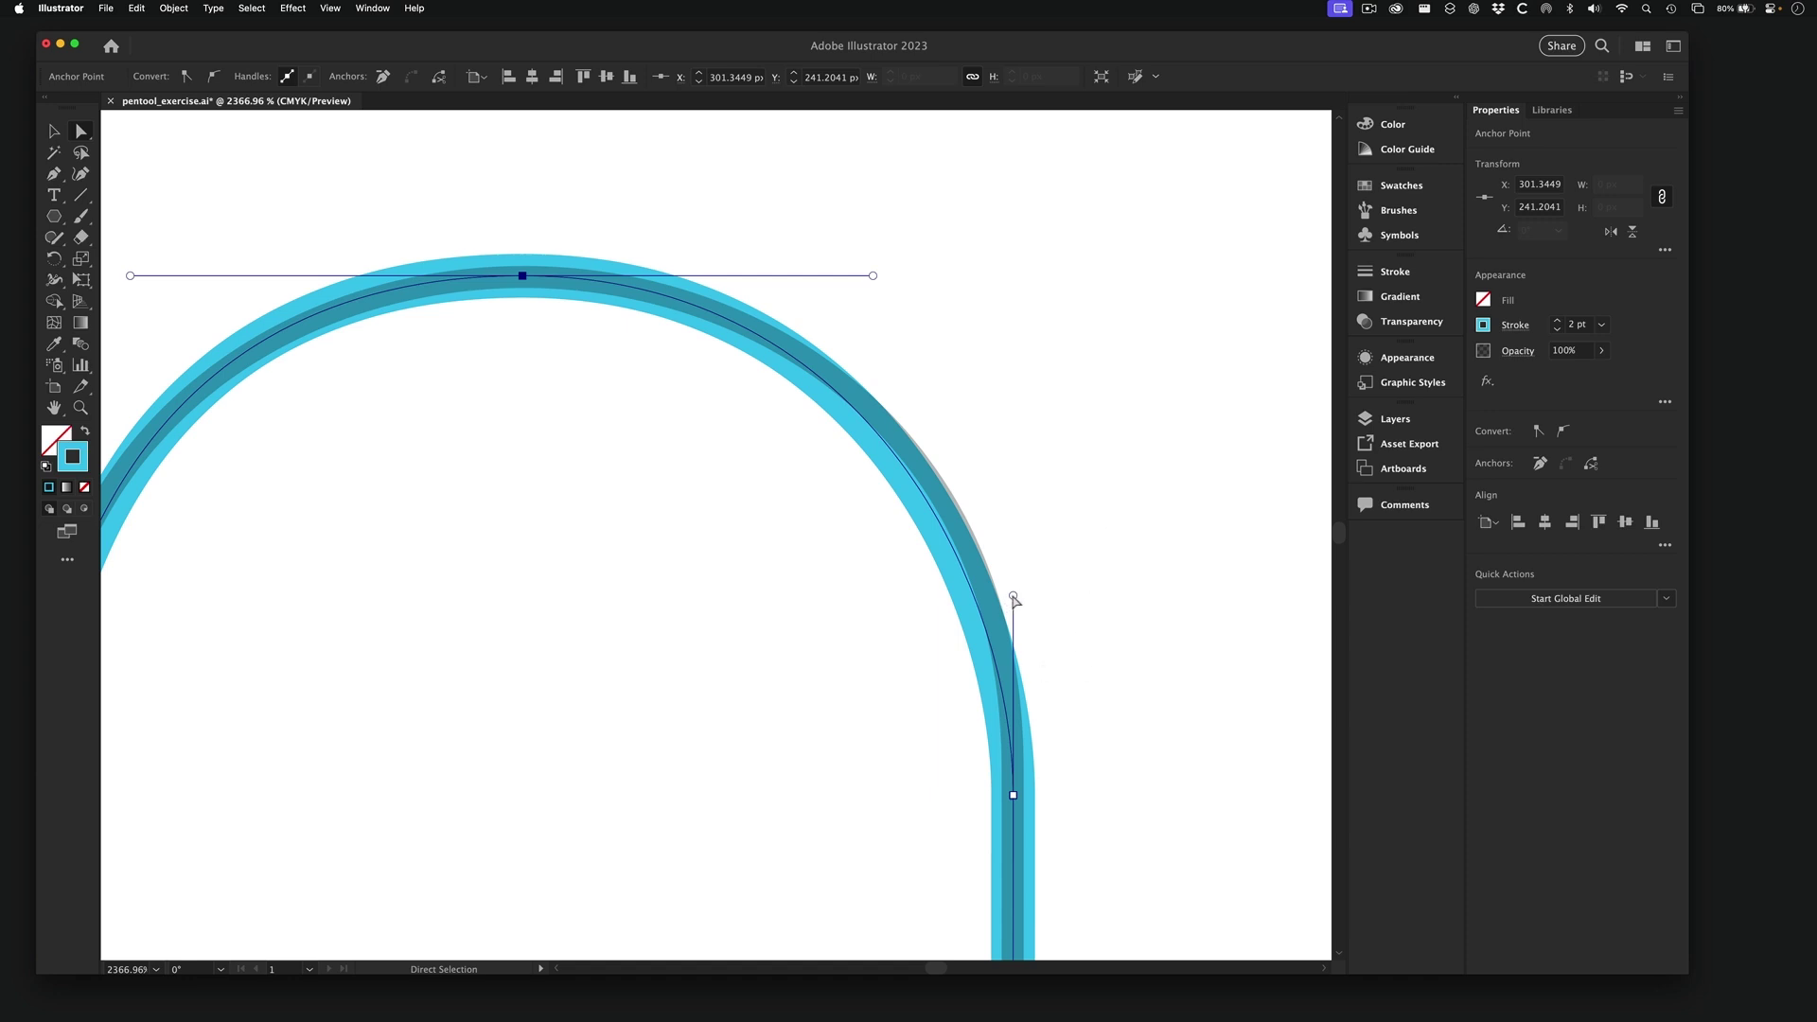
{"action": "left_click_drag", "start_coordinate": [1014, 597], "coordinate": [1013, 557]}
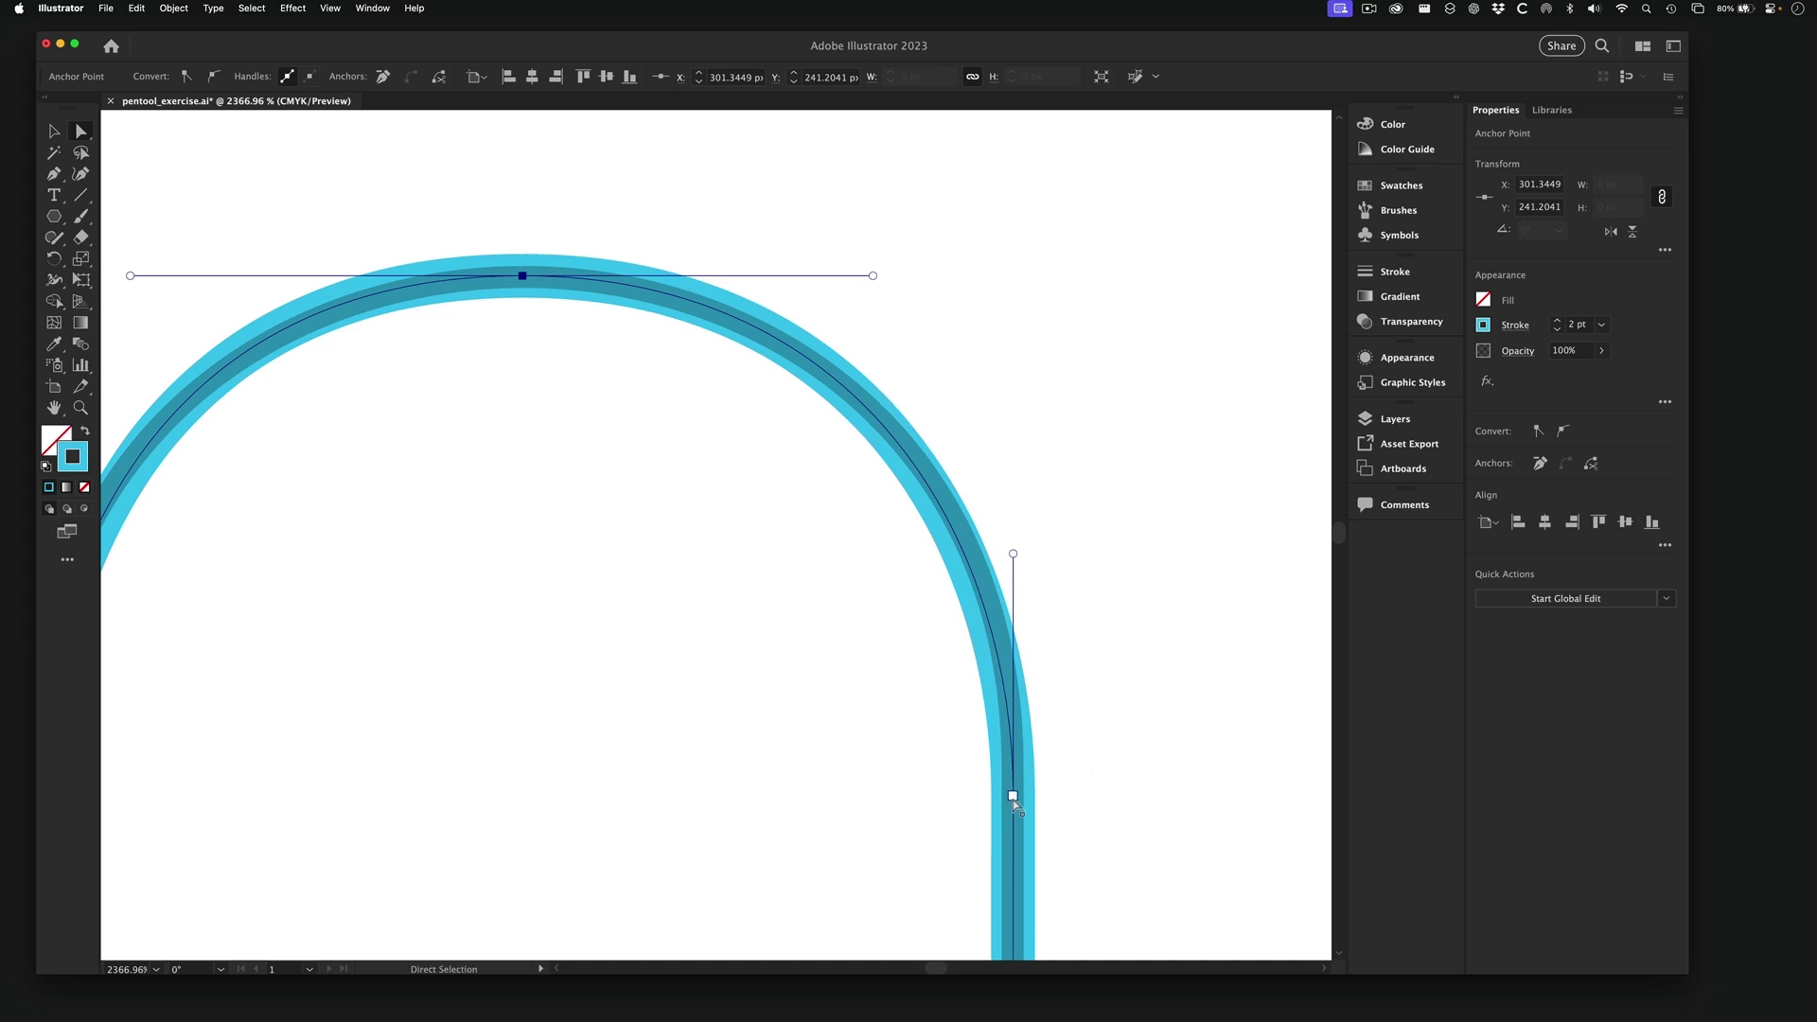
{"action": "left_click", "coordinate": [1013, 797]}
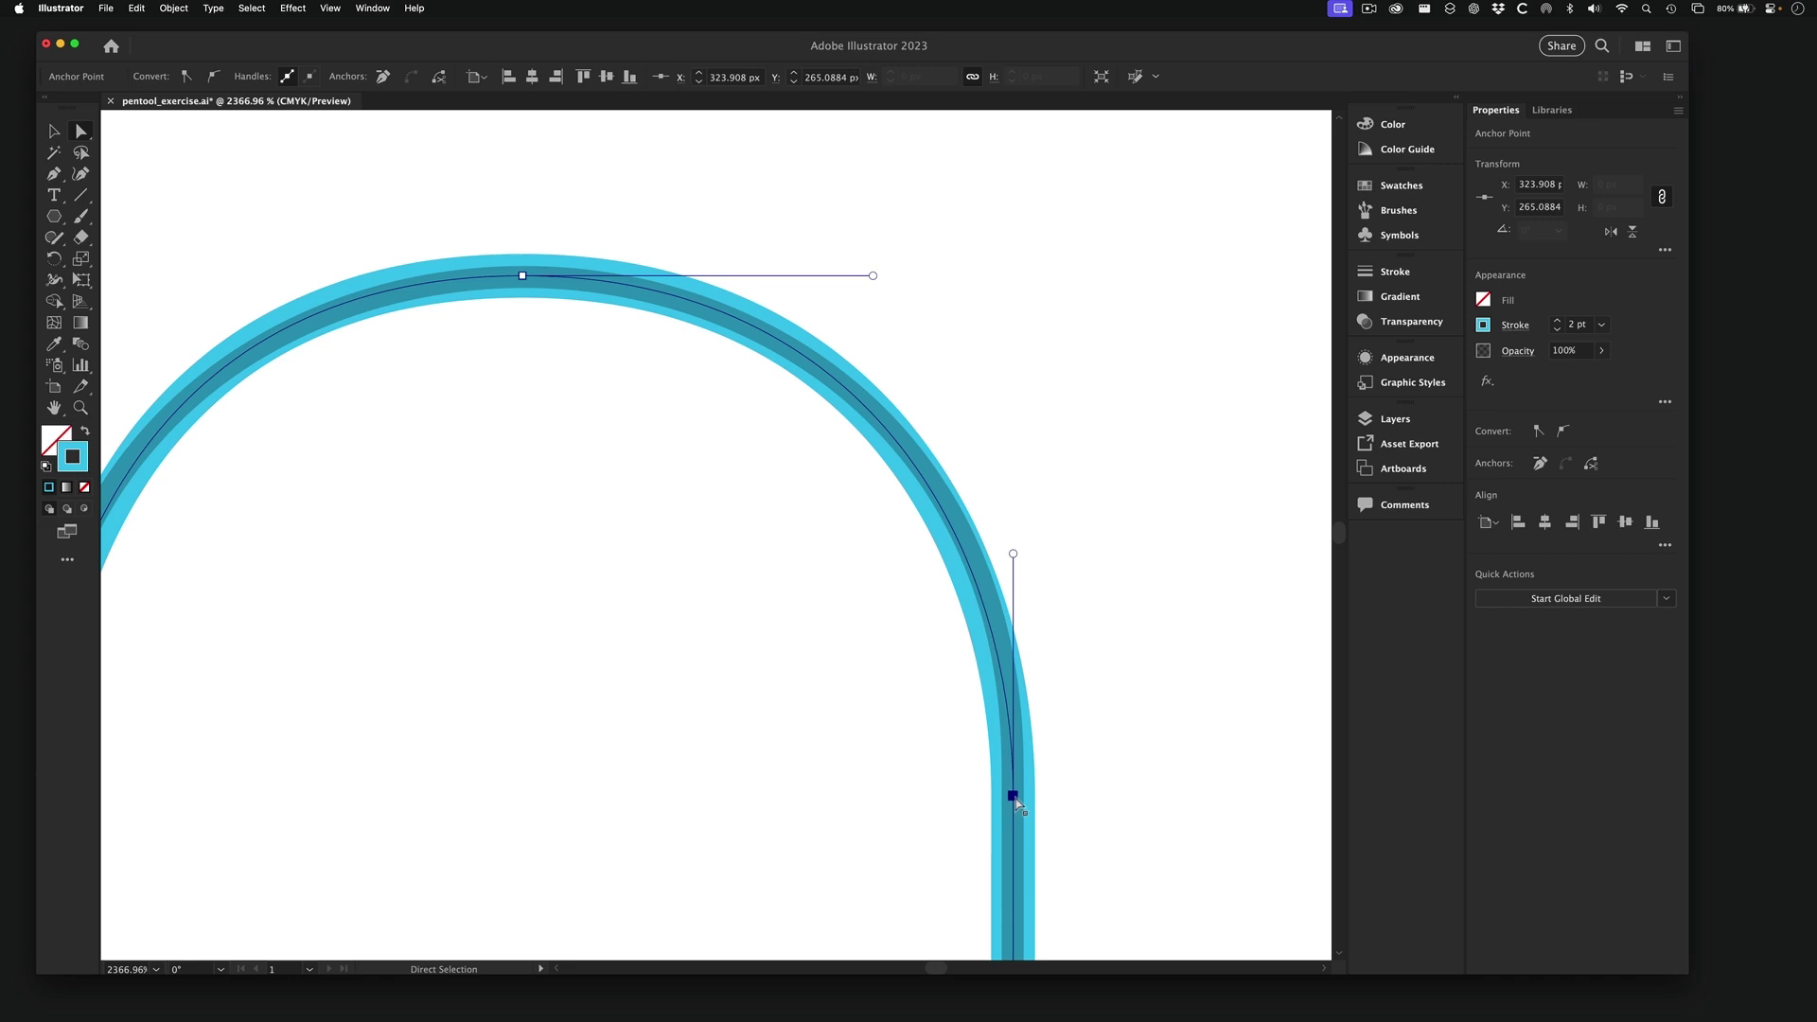
- Reselect the first arch's right-side anchor and move it vertically up to about Y 263.9 px
{"action": "key", "text": "super+shift+a"}
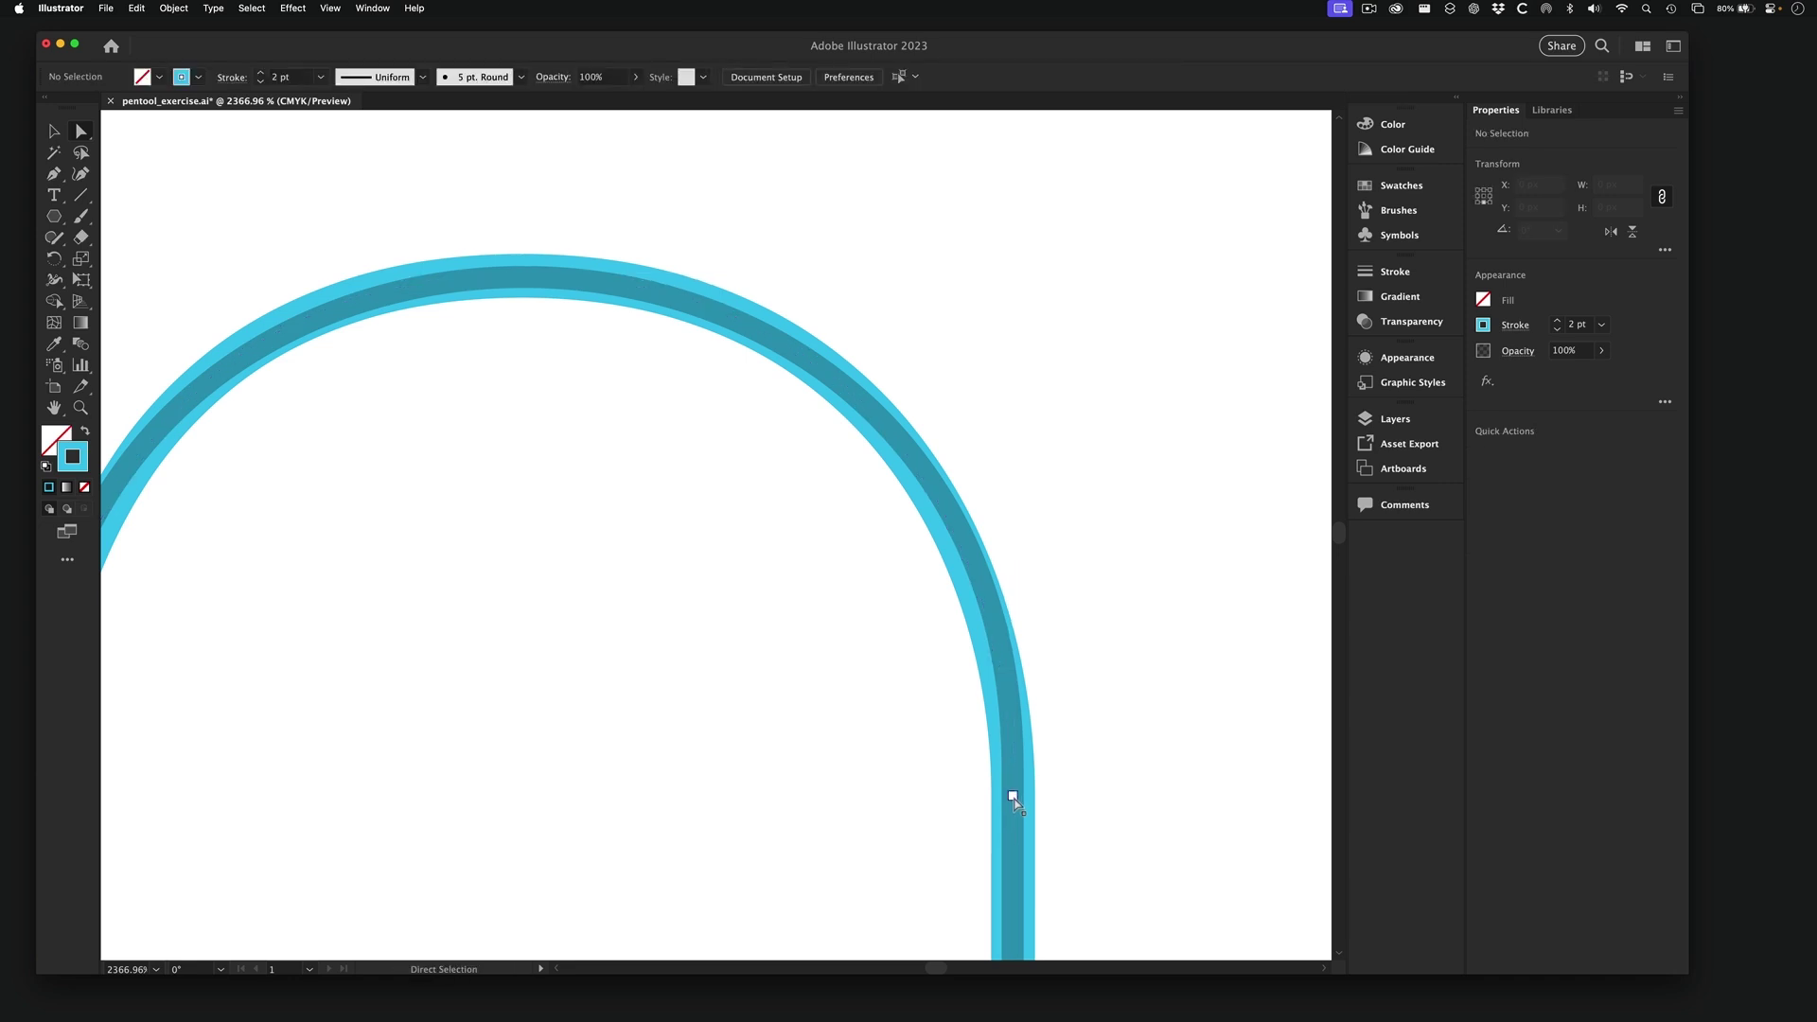
{"action": "left_click", "coordinate": [1013, 797]}
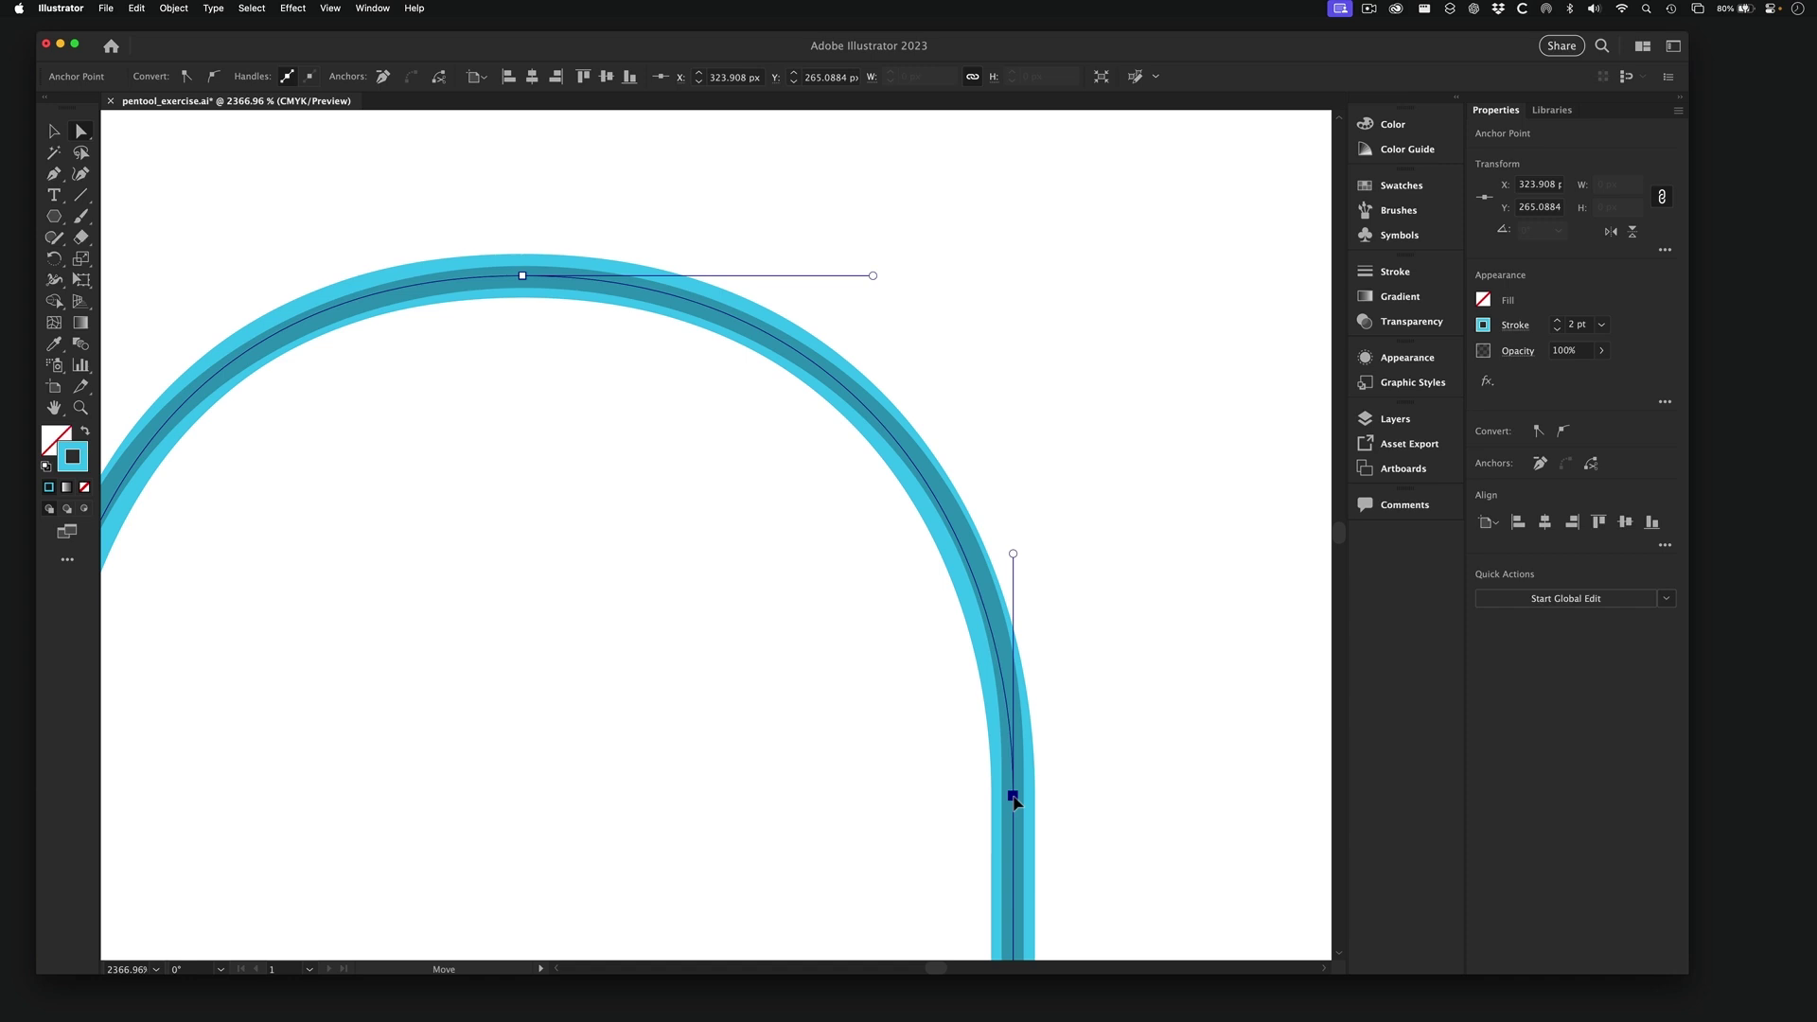
{"action": "left_click_drag", "start_coordinate": [1013, 800], "coordinate": [1013, 770]}
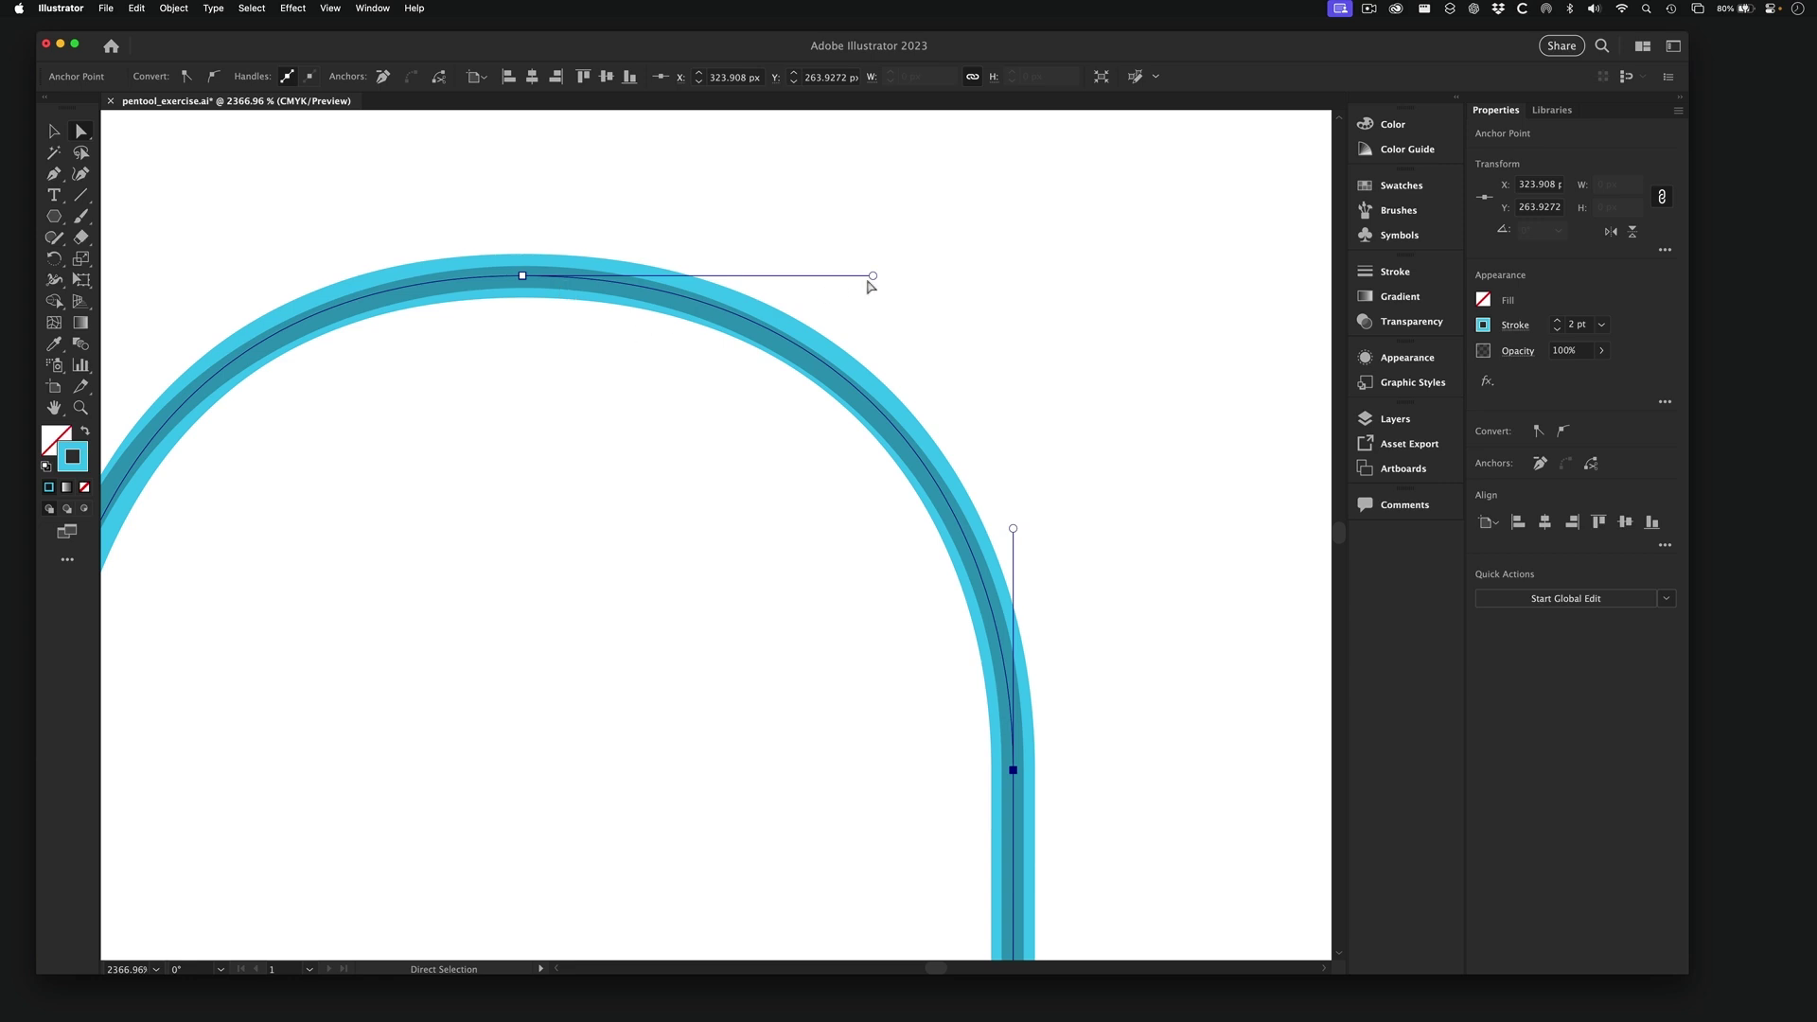
- Alternately shorten the top anchor's right handle and lengthen the right-side anchor's upper handle to fit the arch's right curve
{"action": "left_click_drag", "start_coordinate": [872, 277], "coordinate": [840, 276]}
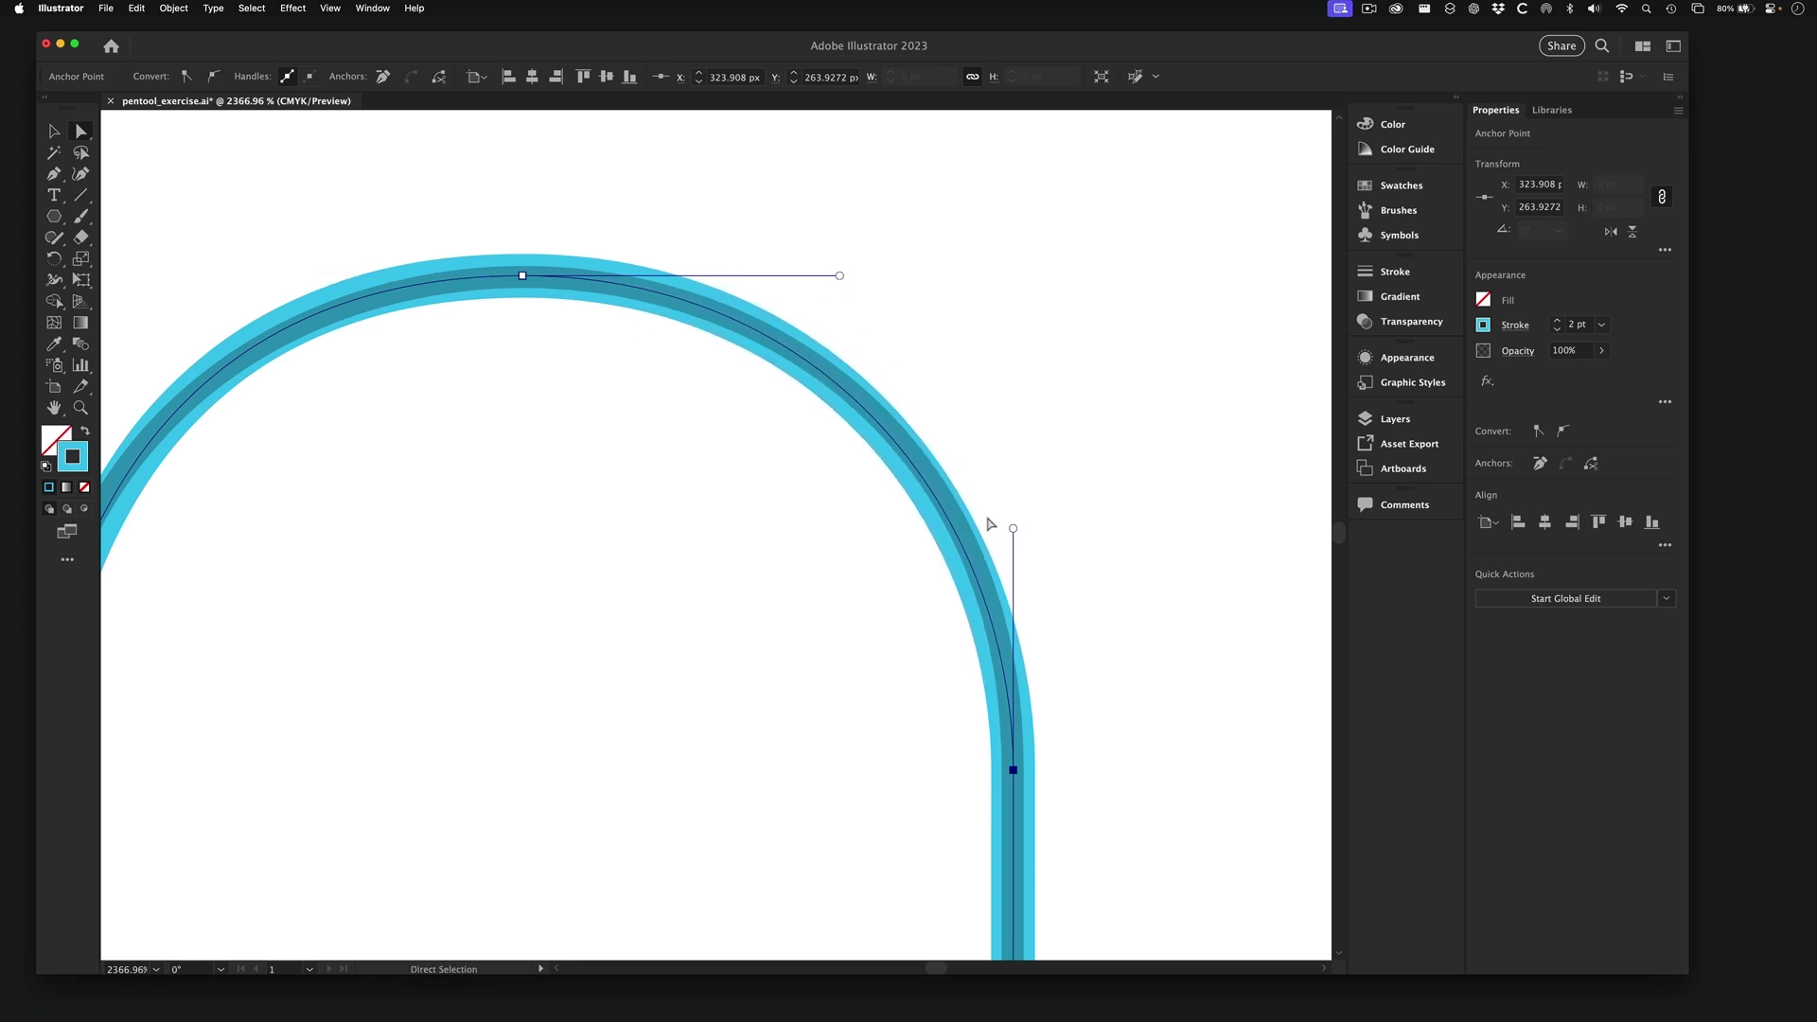
{"action": "left_click_drag", "start_coordinate": [1014, 530], "coordinate": [1013, 509]}
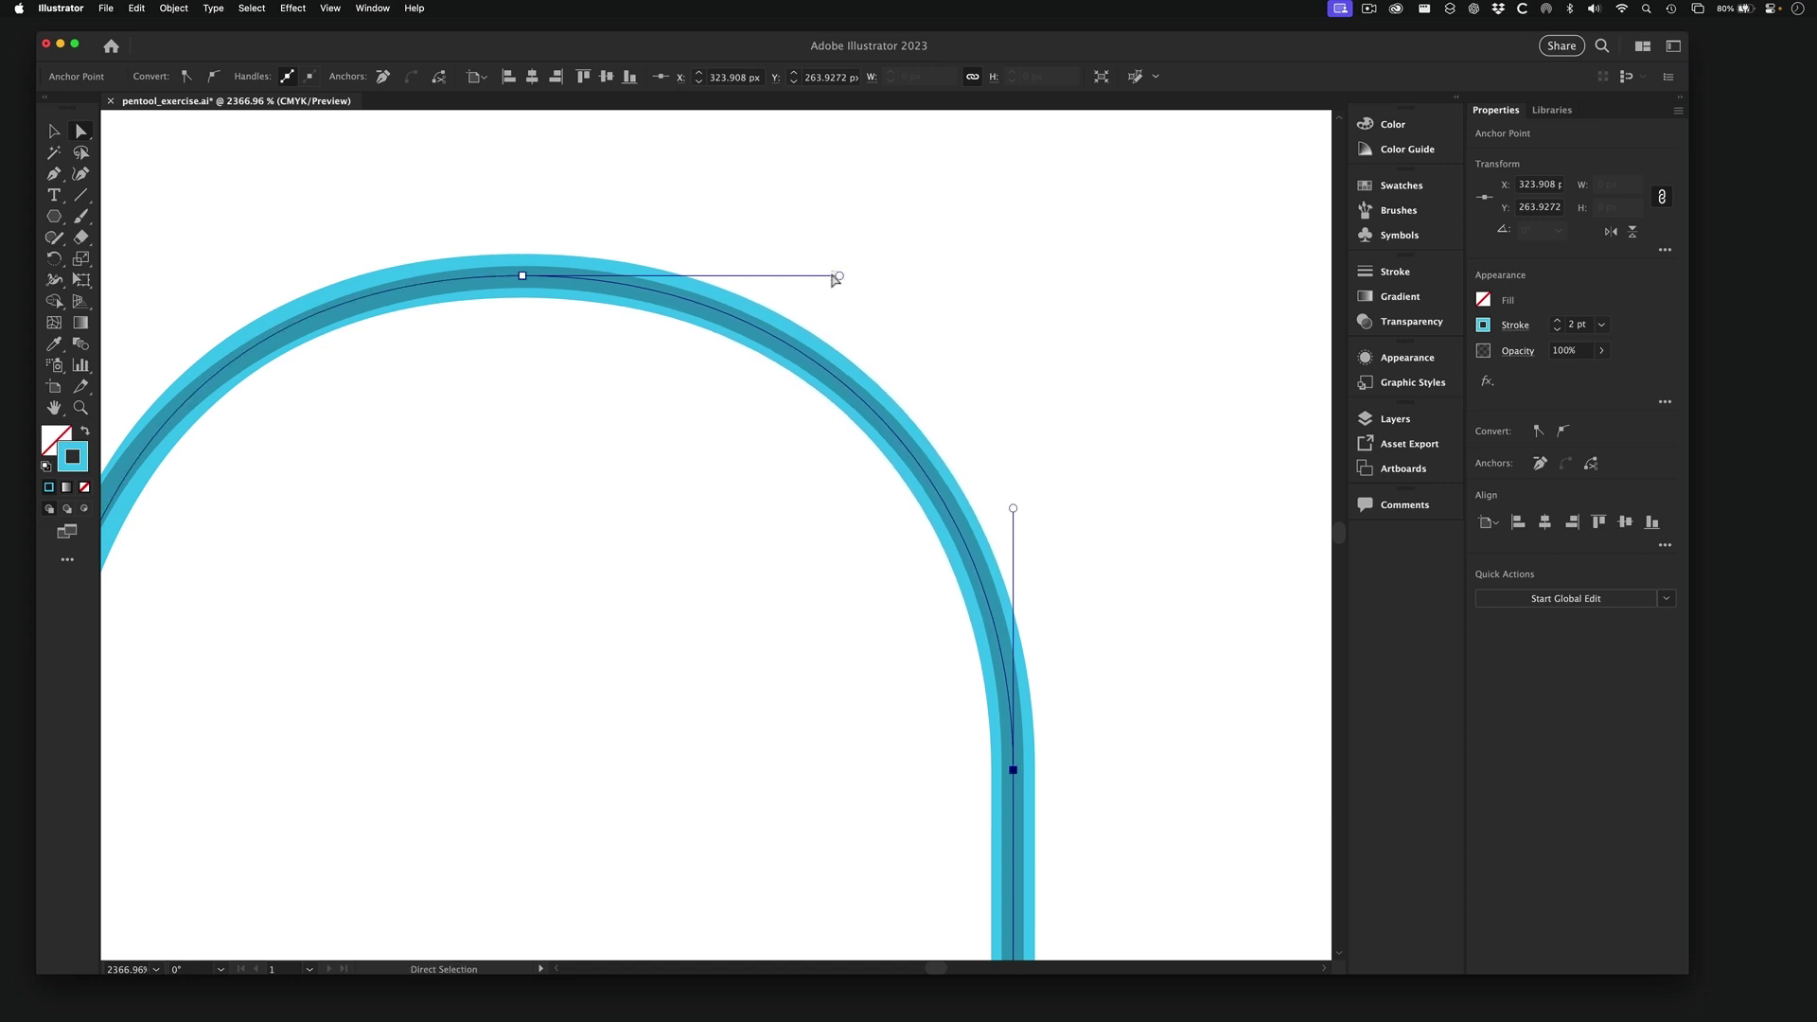
{"action": "left_click_drag", "start_coordinate": [838, 278], "coordinate": [832, 277]}
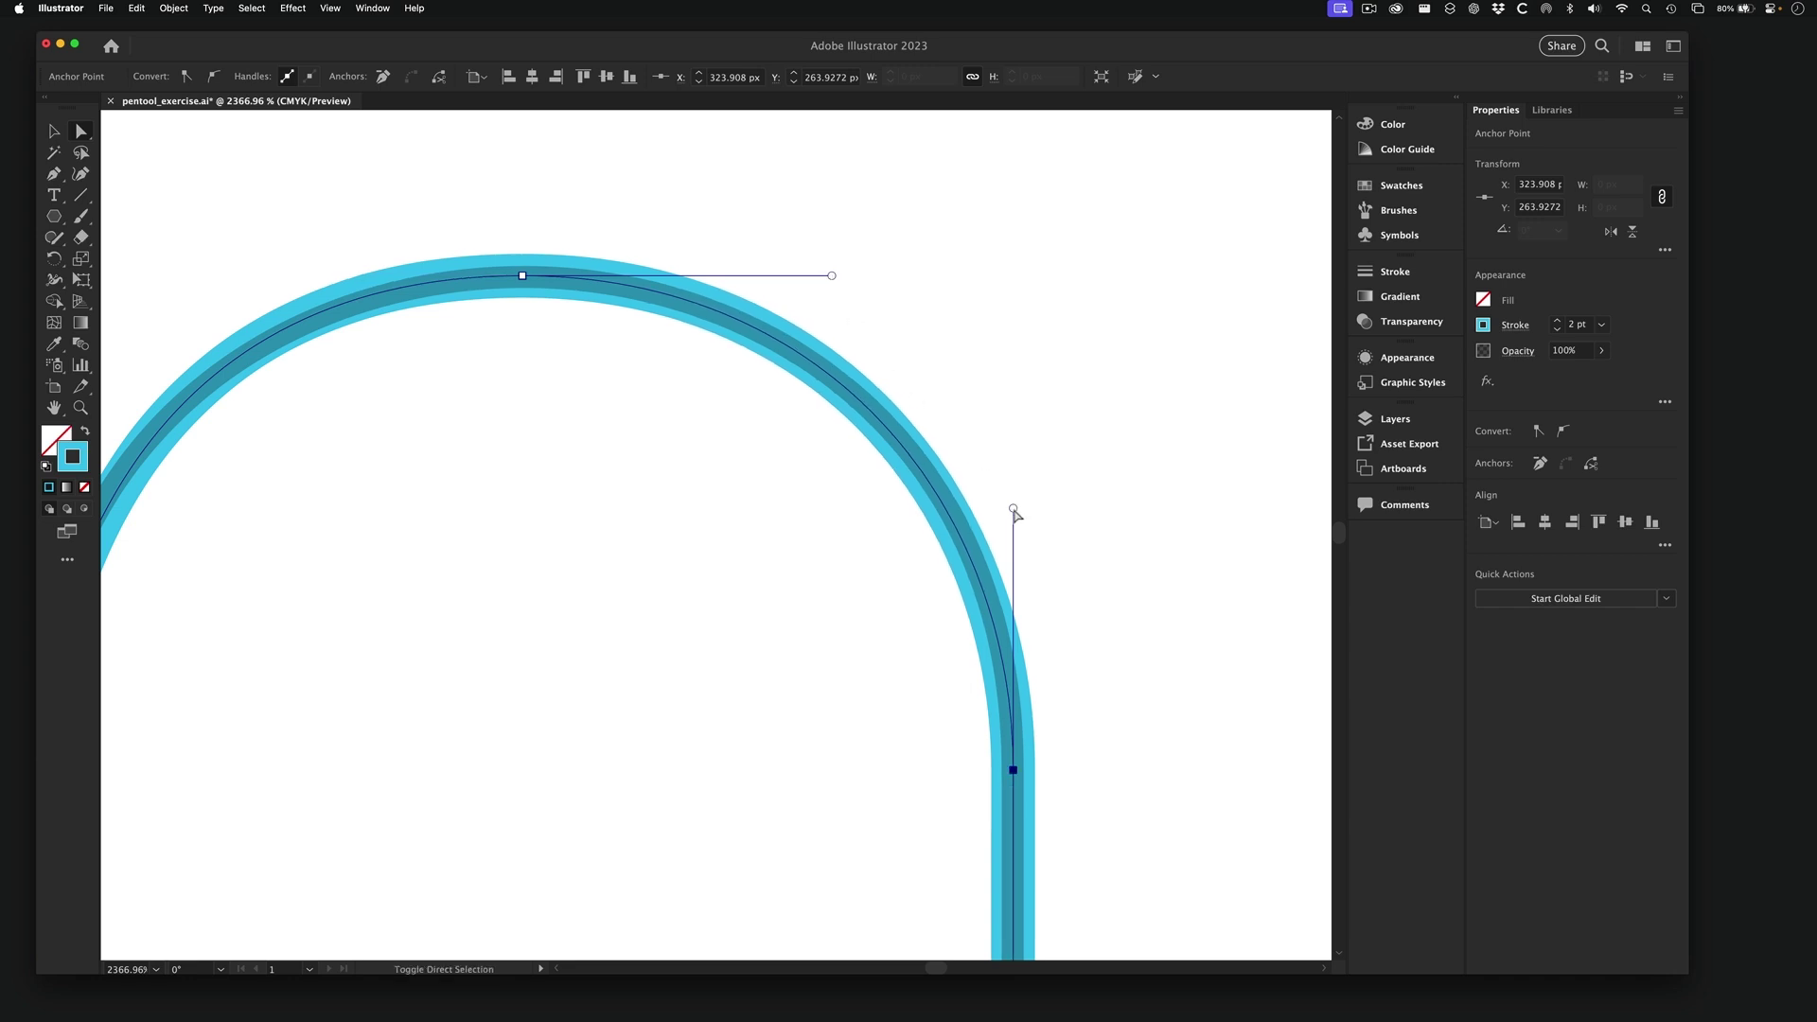
{"action": "left_click_drag", "start_coordinate": [1014, 510], "coordinate": [1013, 499]}
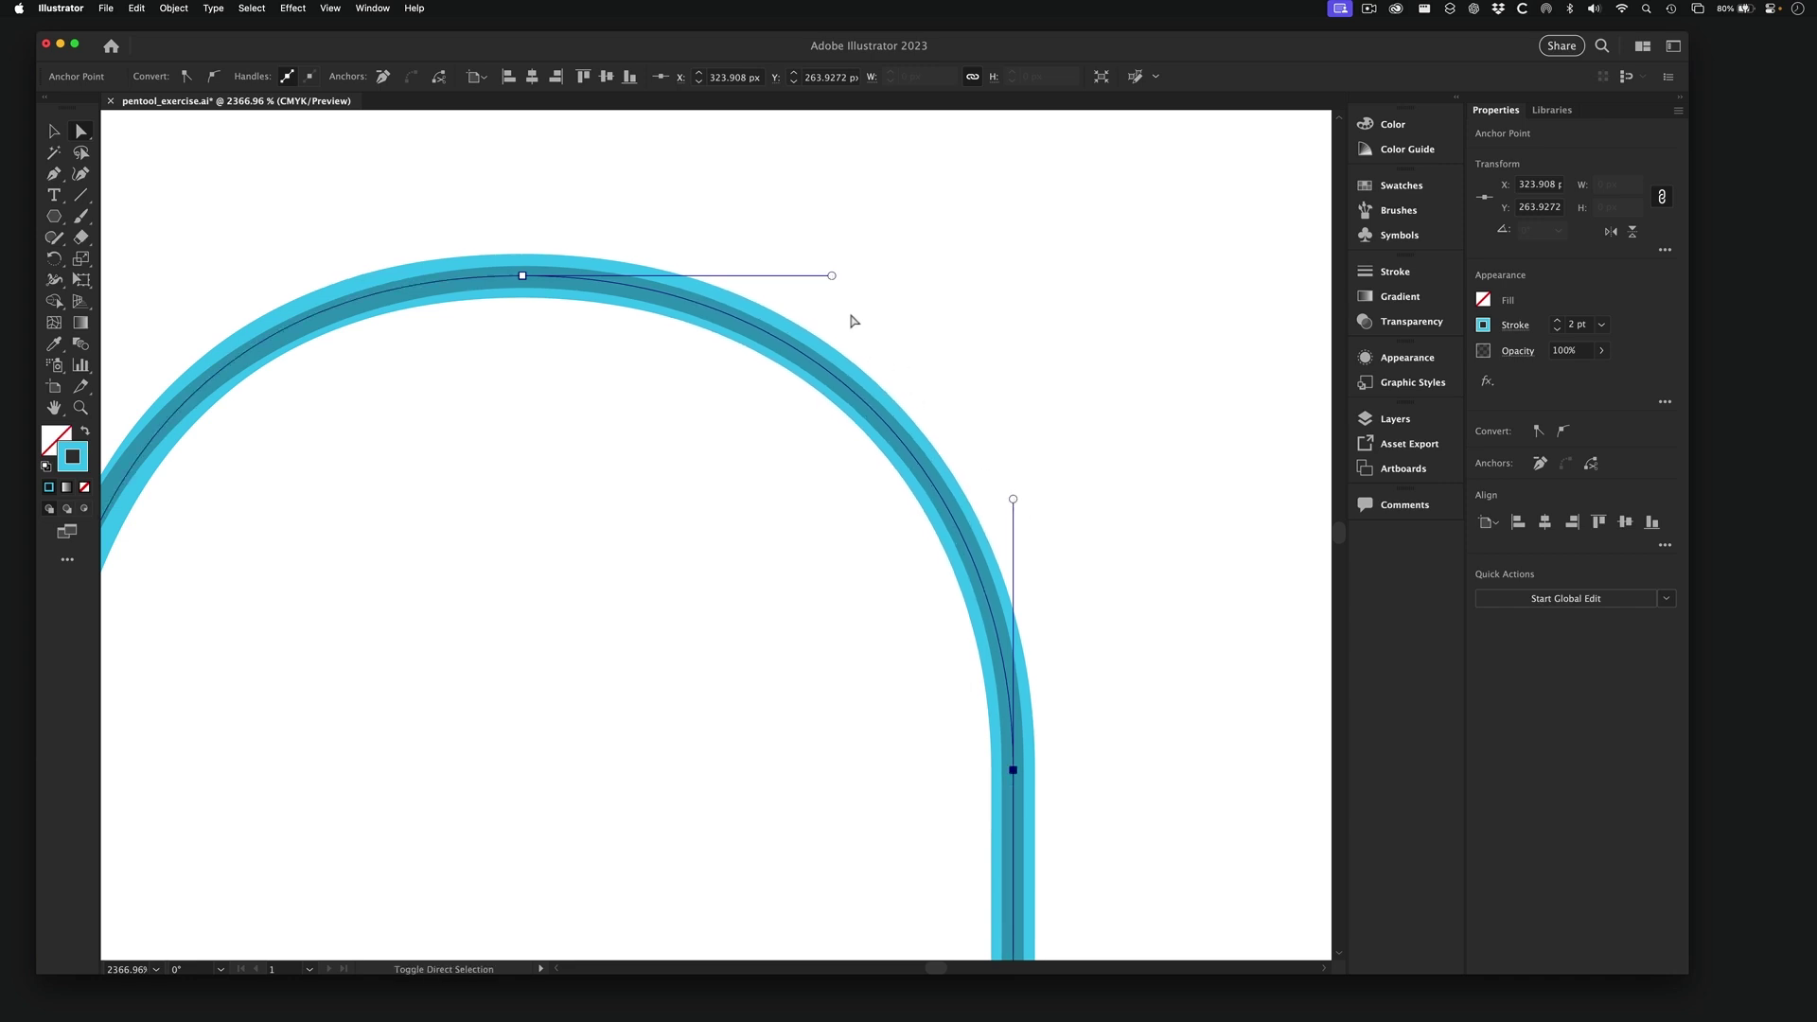
{"action": "left_click_drag", "start_coordinate": [833, 278], "coordinate": [824, 275]}
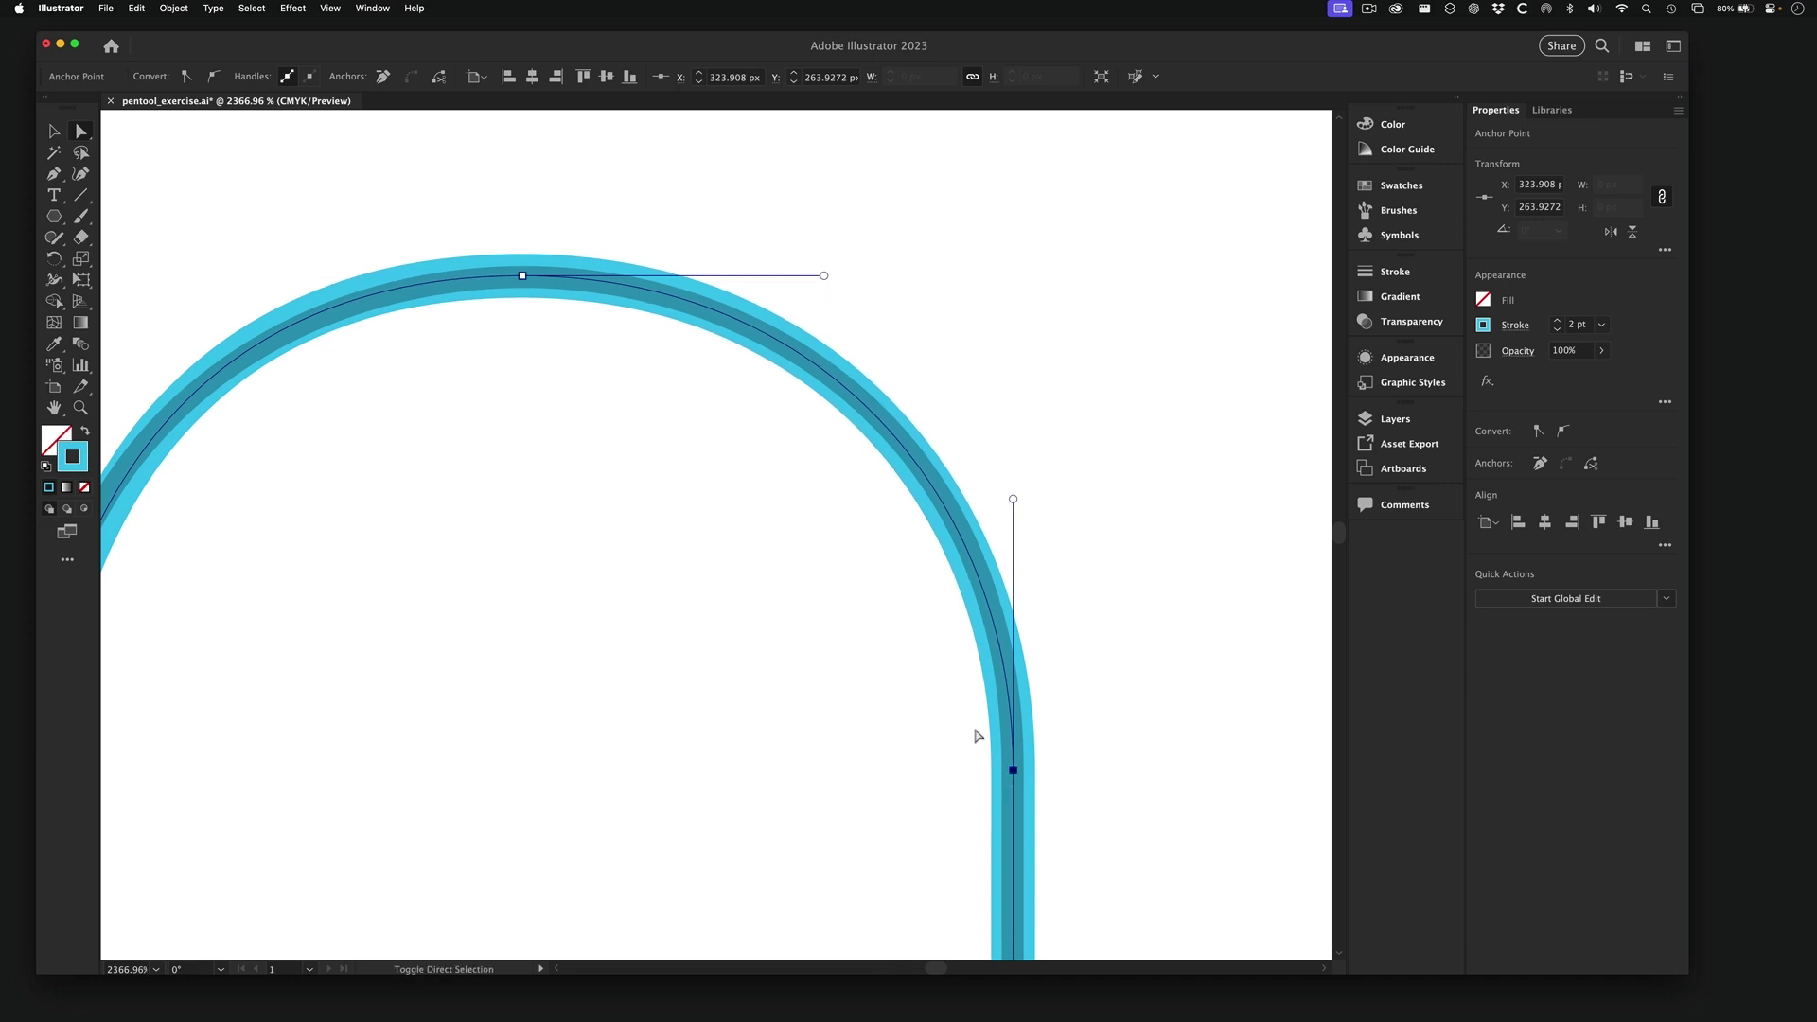
- Nudge the arch's right-side anchor up to about Y 263.7 px, slightly shorten the top anchor's right handle and deselect
{"action": "left_click", "coordinate": [1012, 771]}
{"action": "left_click_drag", "start_coordinate": [1013, 773], "coordinate": [1014, 766]}
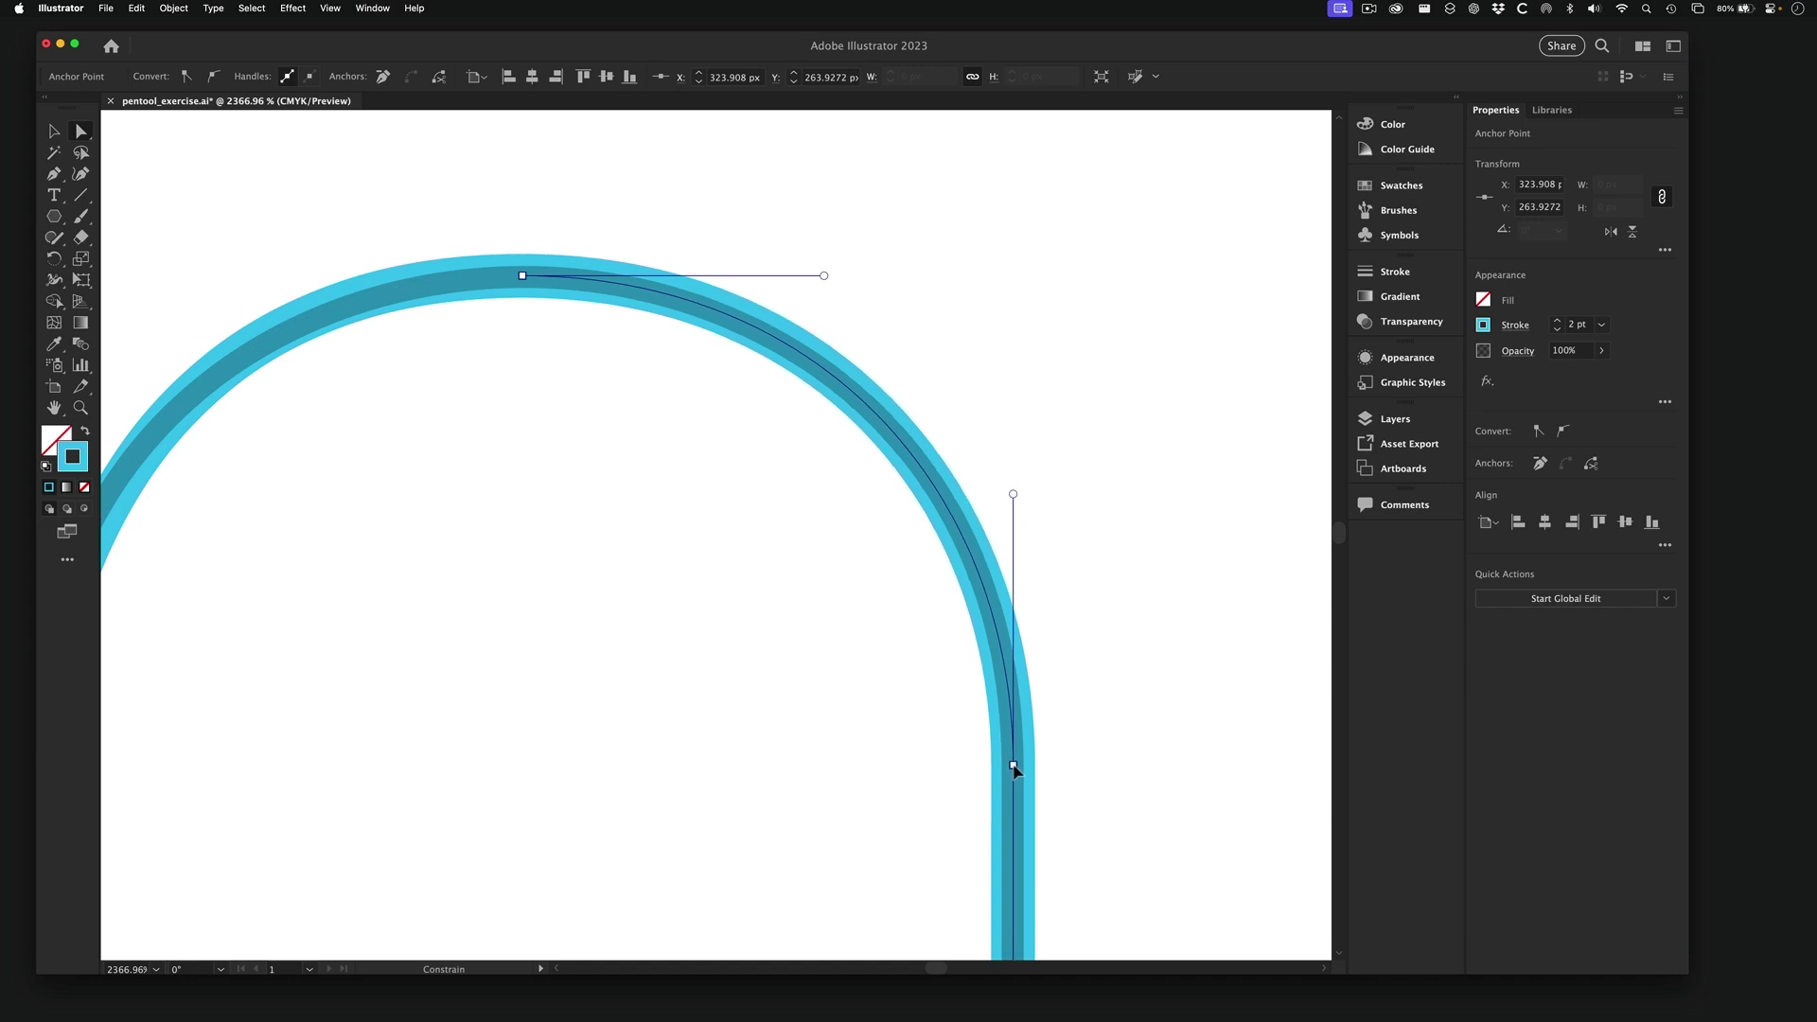
{"action": "left_click_drag", "start_coordinate": [823, 277], "coordinate": [817, 278]}
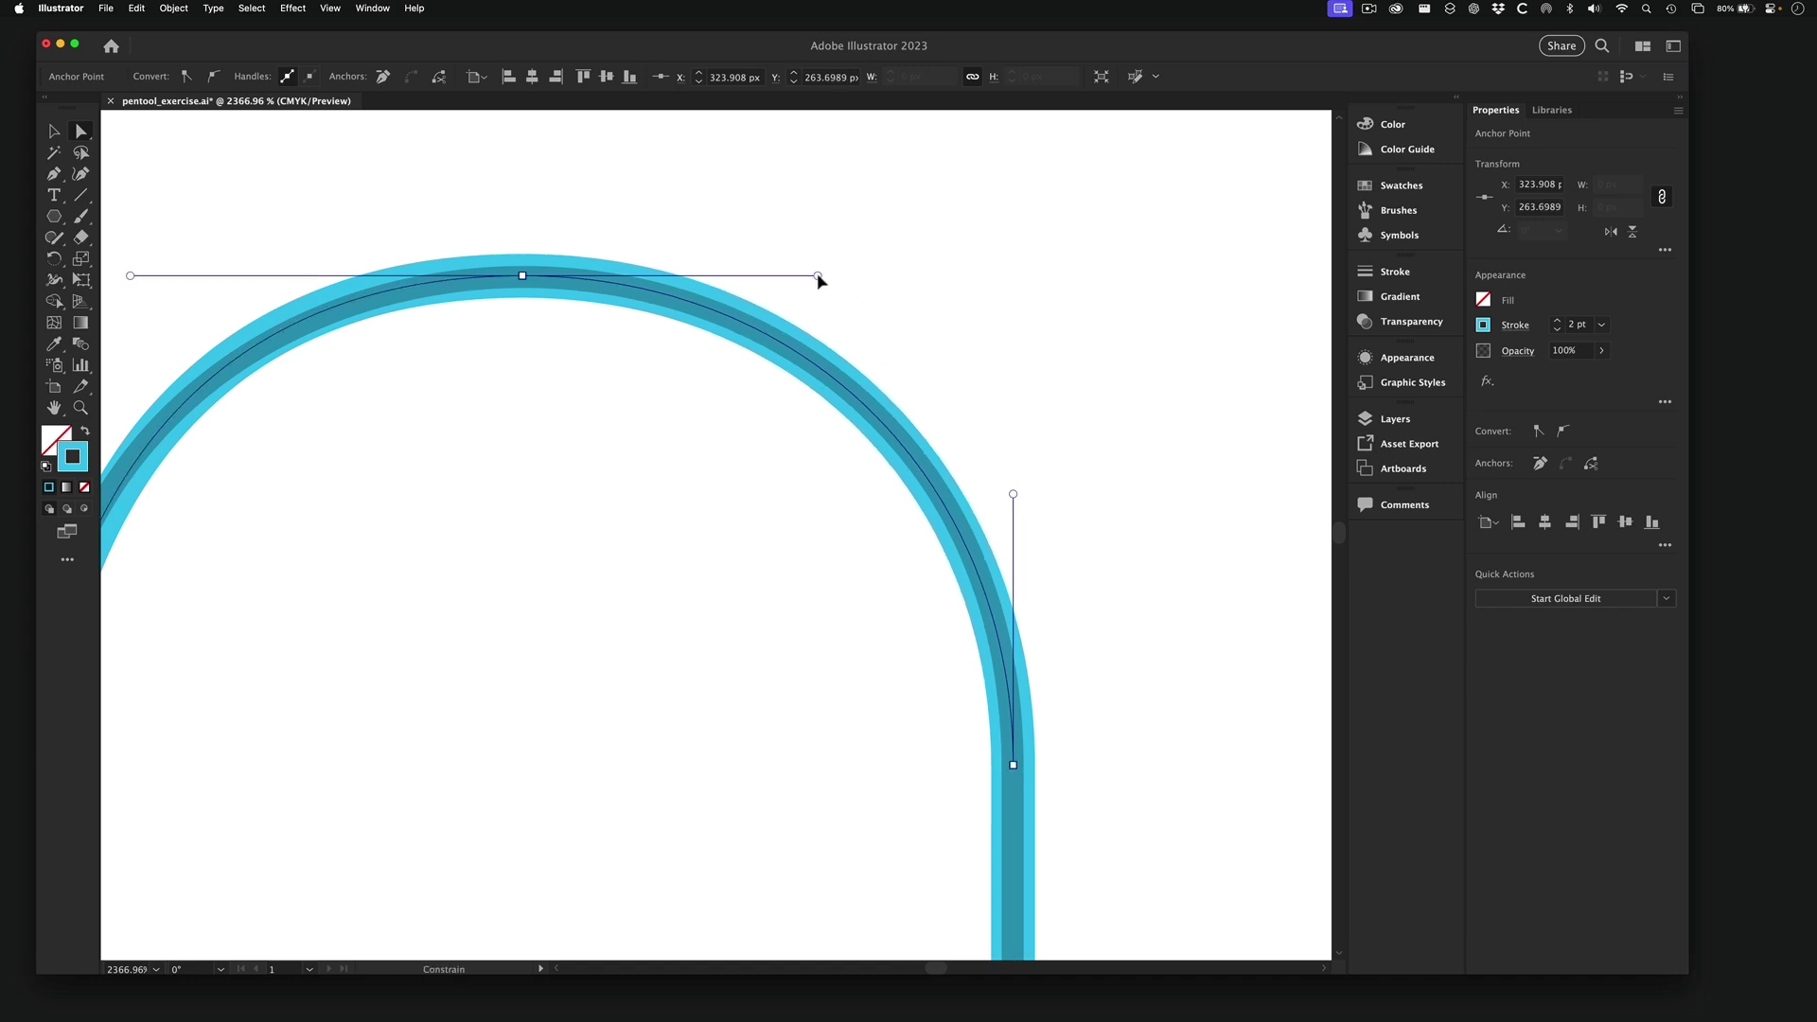
{"action": "left_click", "coordinate": [980, 381]}
- Examine the right half of the first arch against the template and check the transparency settings
{"action": "left_click", "coordinate": [890, 706], "text": "alt+super"}
{"action": "left_click", "coordinate": [890, 706], "text": "alt+super"}
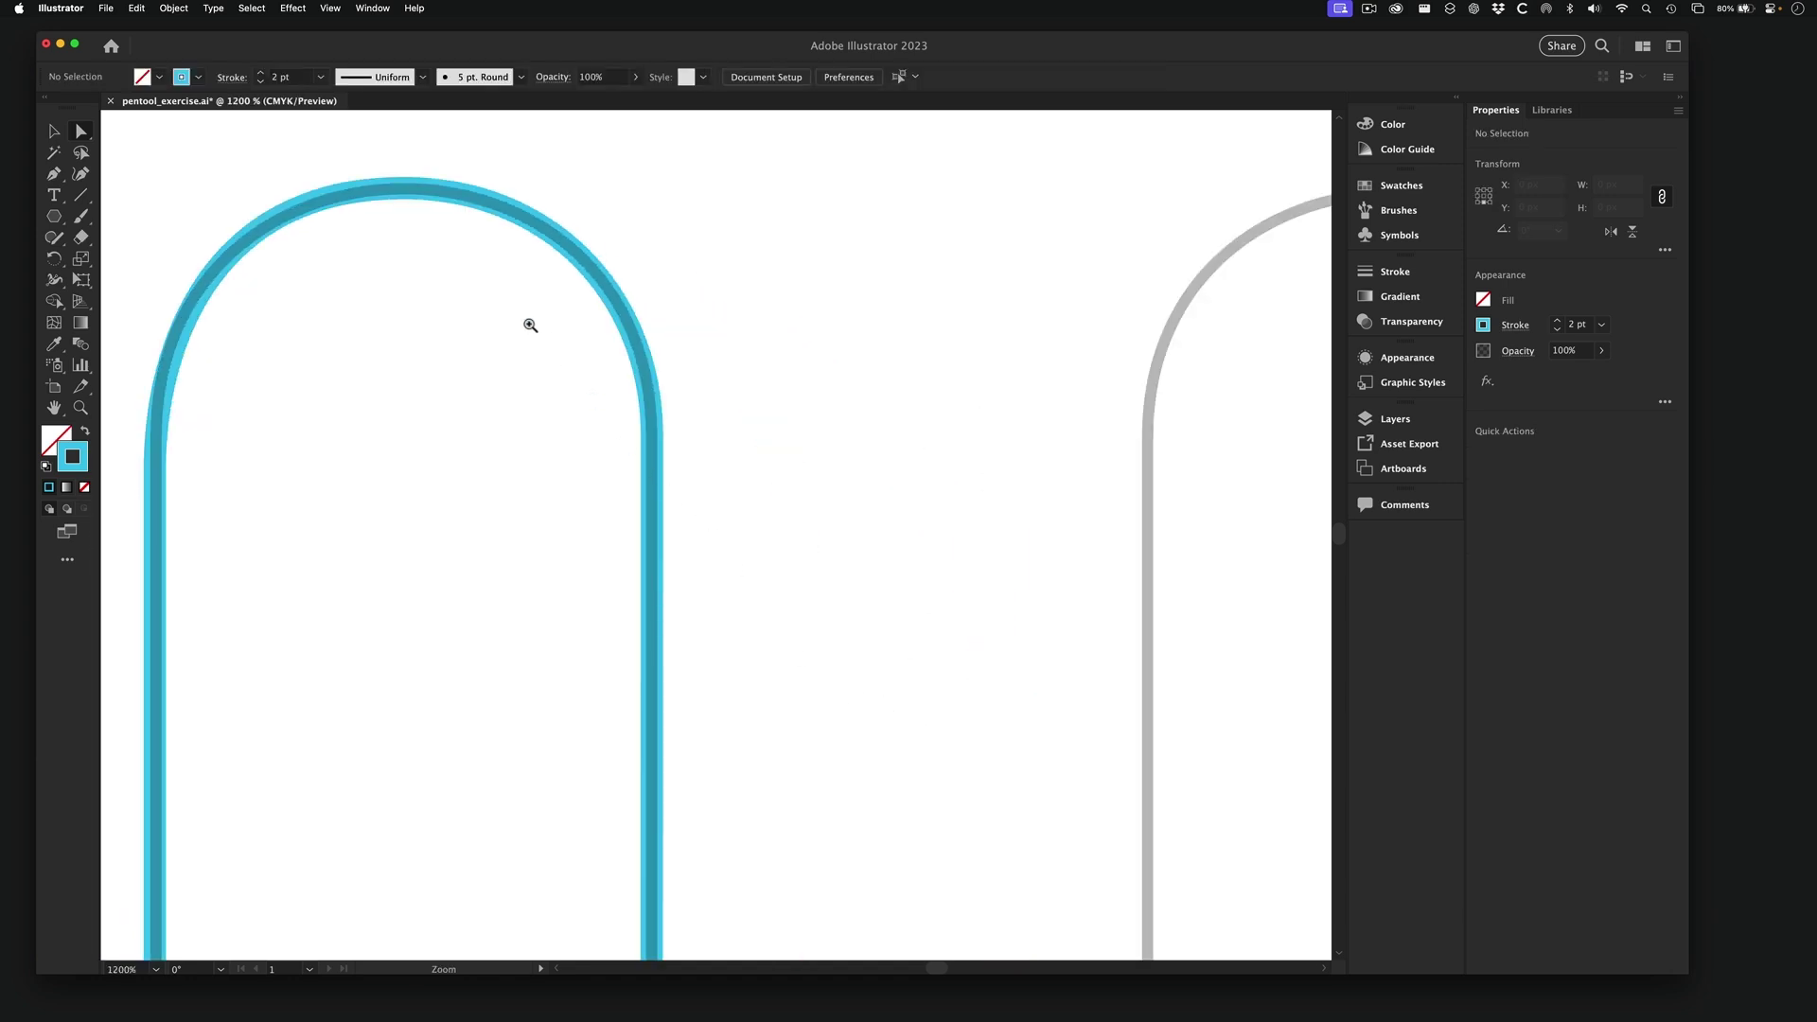
{"action": "left_click_drag", "start_coordinate": [575, 352], "coordinate": [649, 409]}
{"action": "left_click_drag", "start_coordinate": [587, 215], "coordinate": [707, 274]}
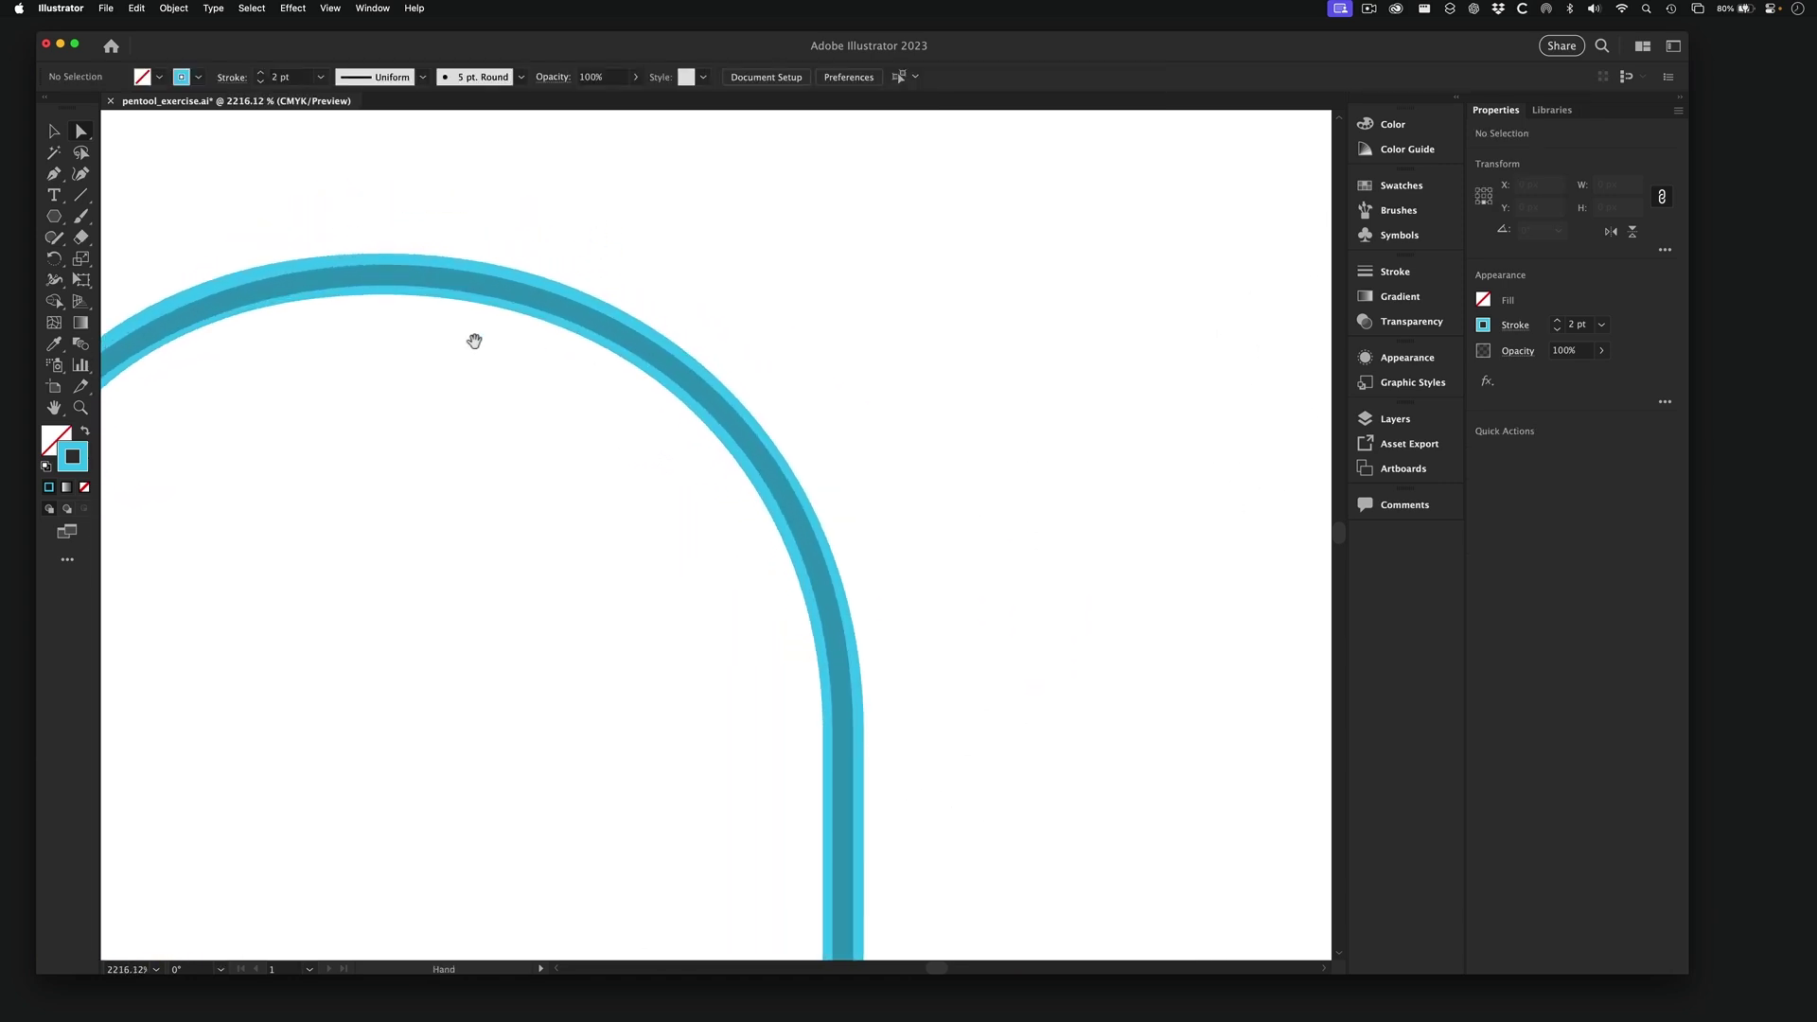
{"action": "left_click", "coordinate": [1415, 323]}
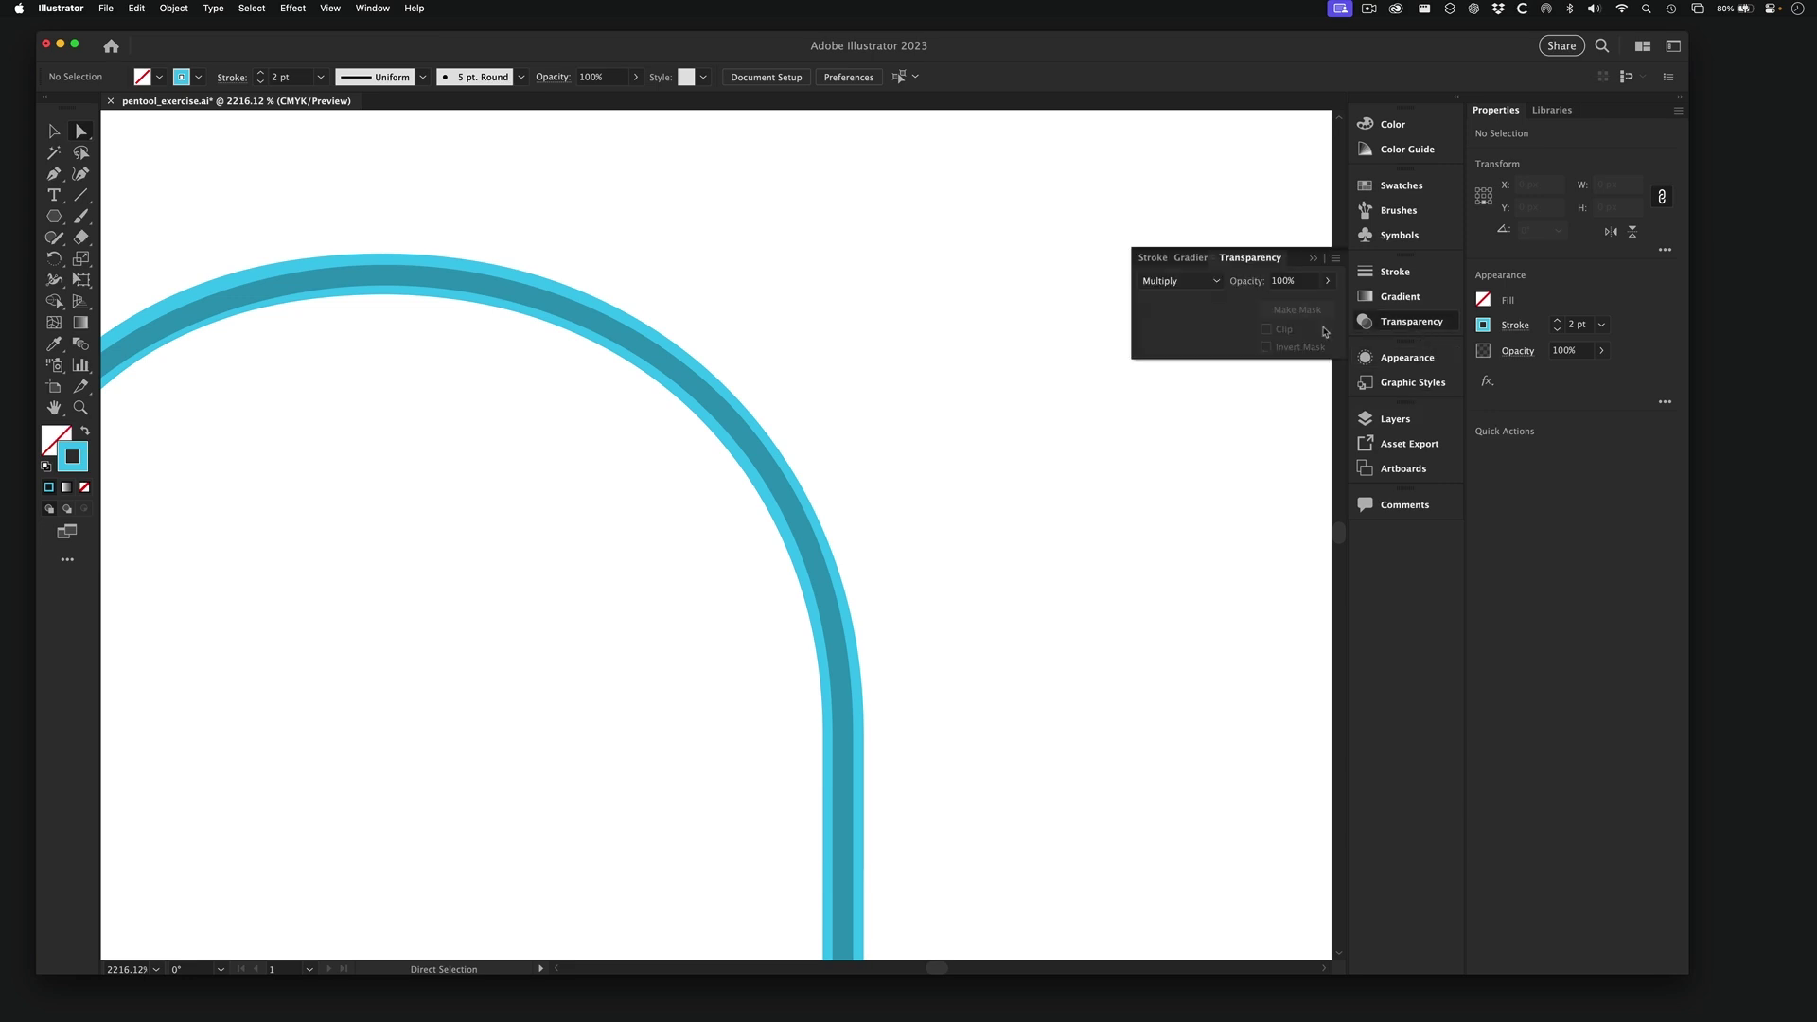
{"action": "left_click", "coordinate": [839, 447]}
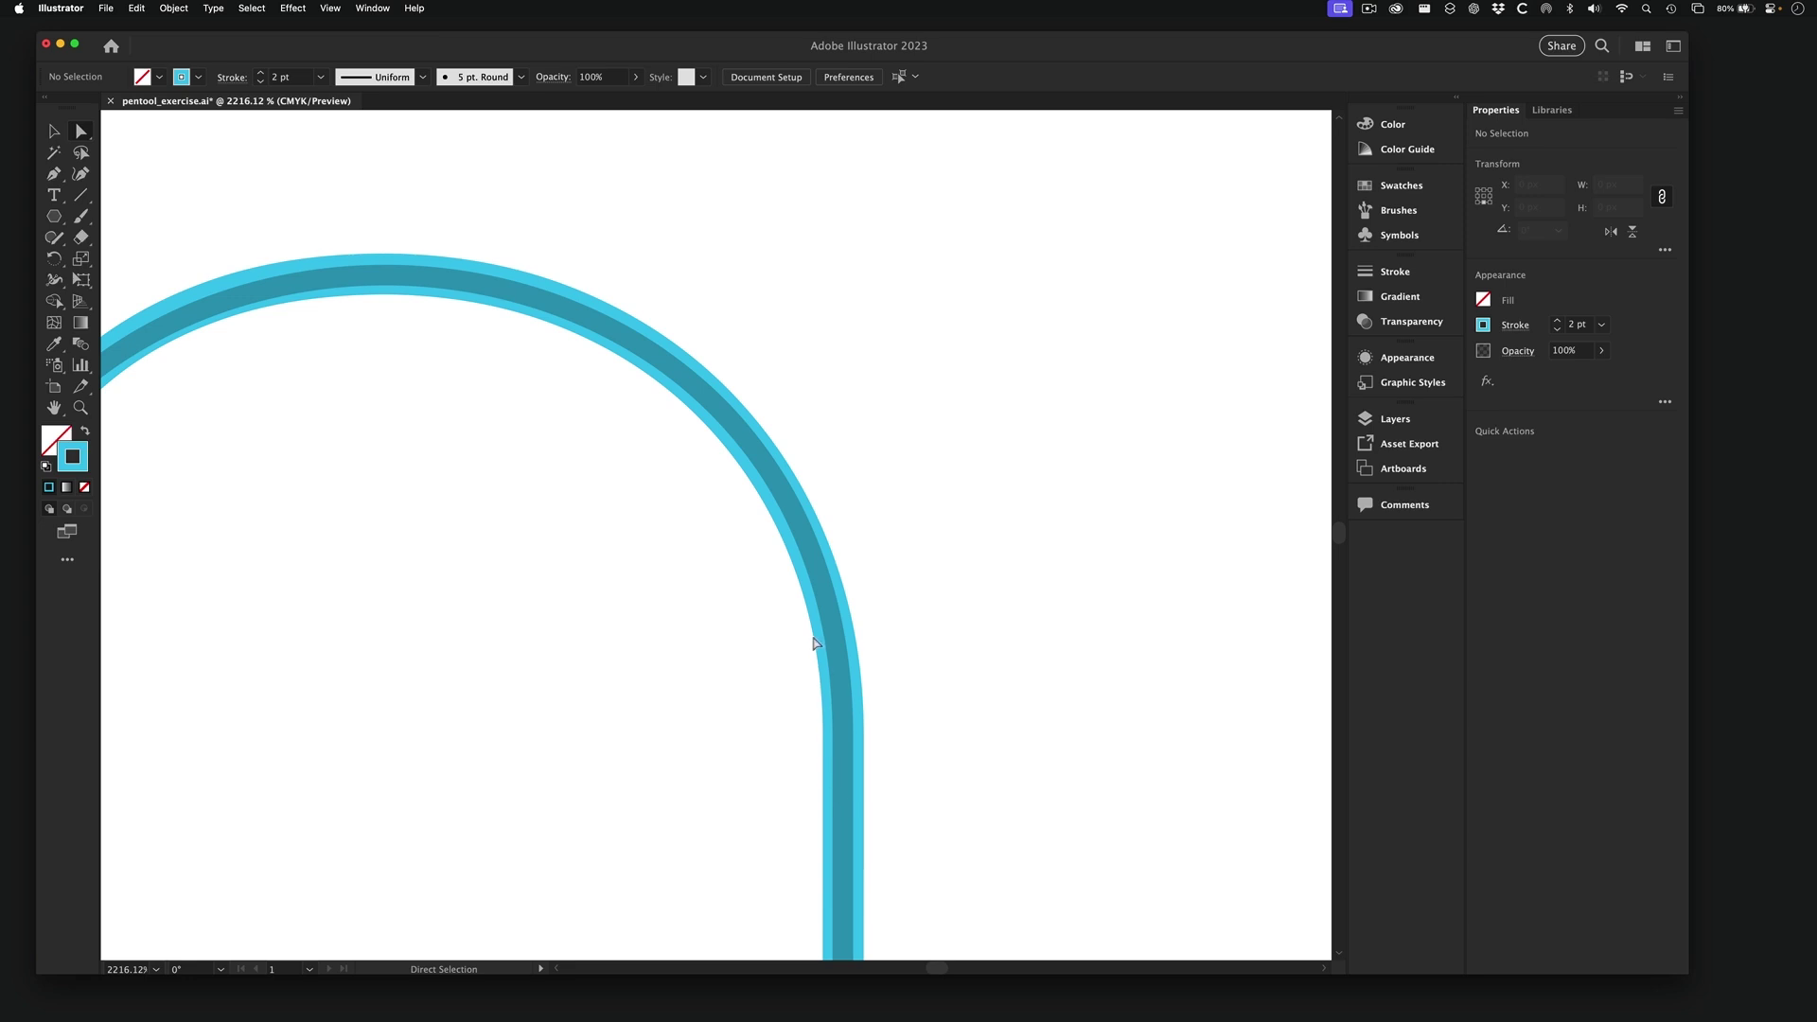
- Select the wave path, show its full stroke options, set a round cap and deselect it
{"action": "left_click", "coordinate": [600, 325]}
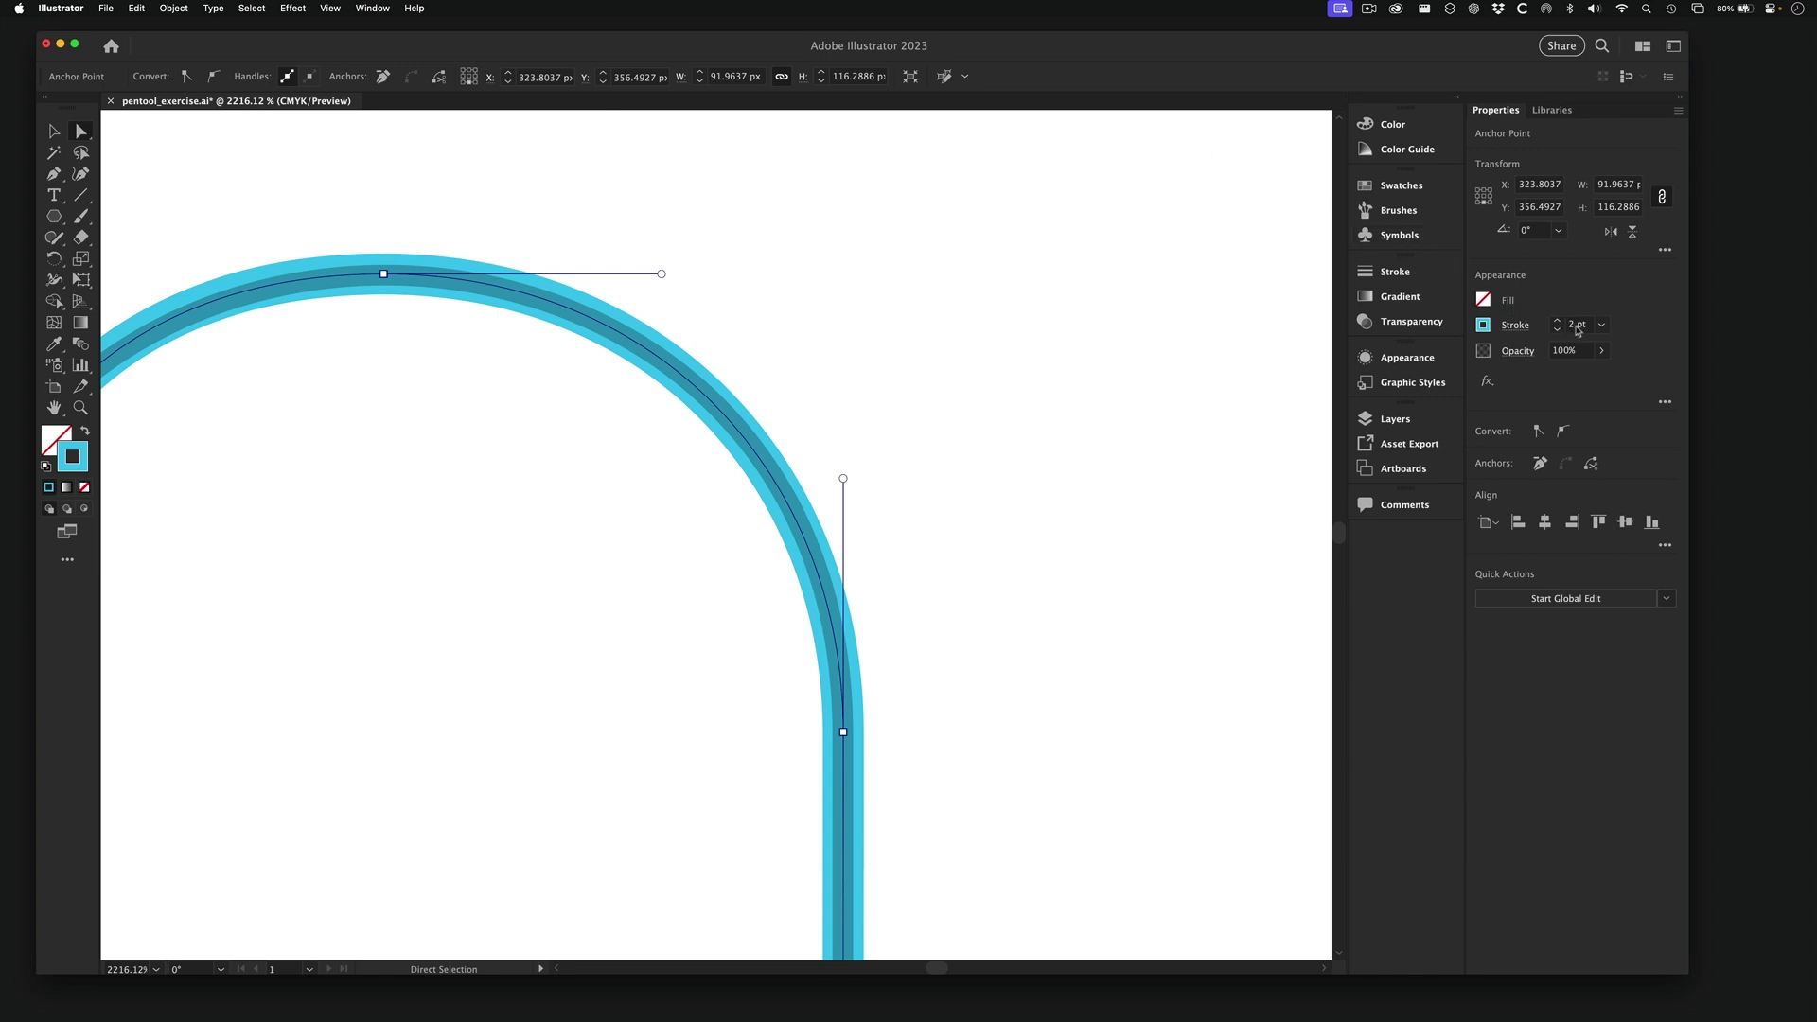
{"action": "left_click", "coordinate": [1389, 273]}
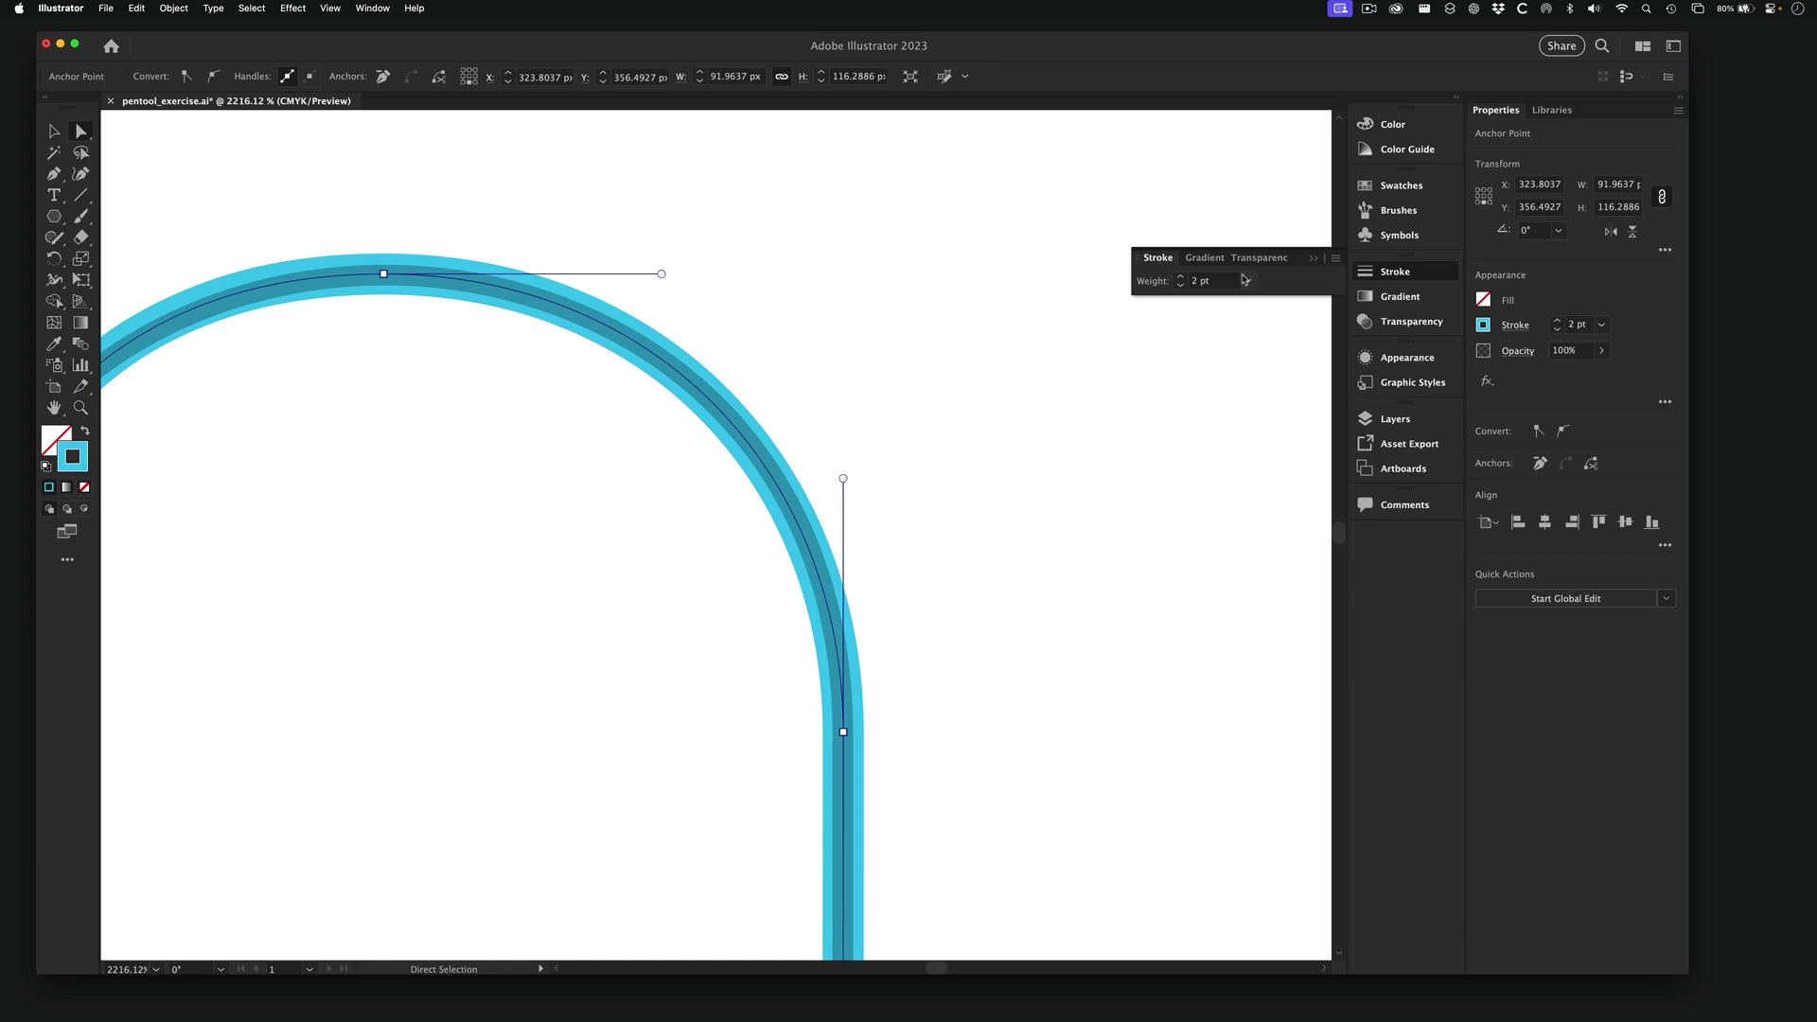
{"action": "left_click", "coordinate": [1337, 261]}
{"action": "left_click", "coordinate": [1360, 262]}
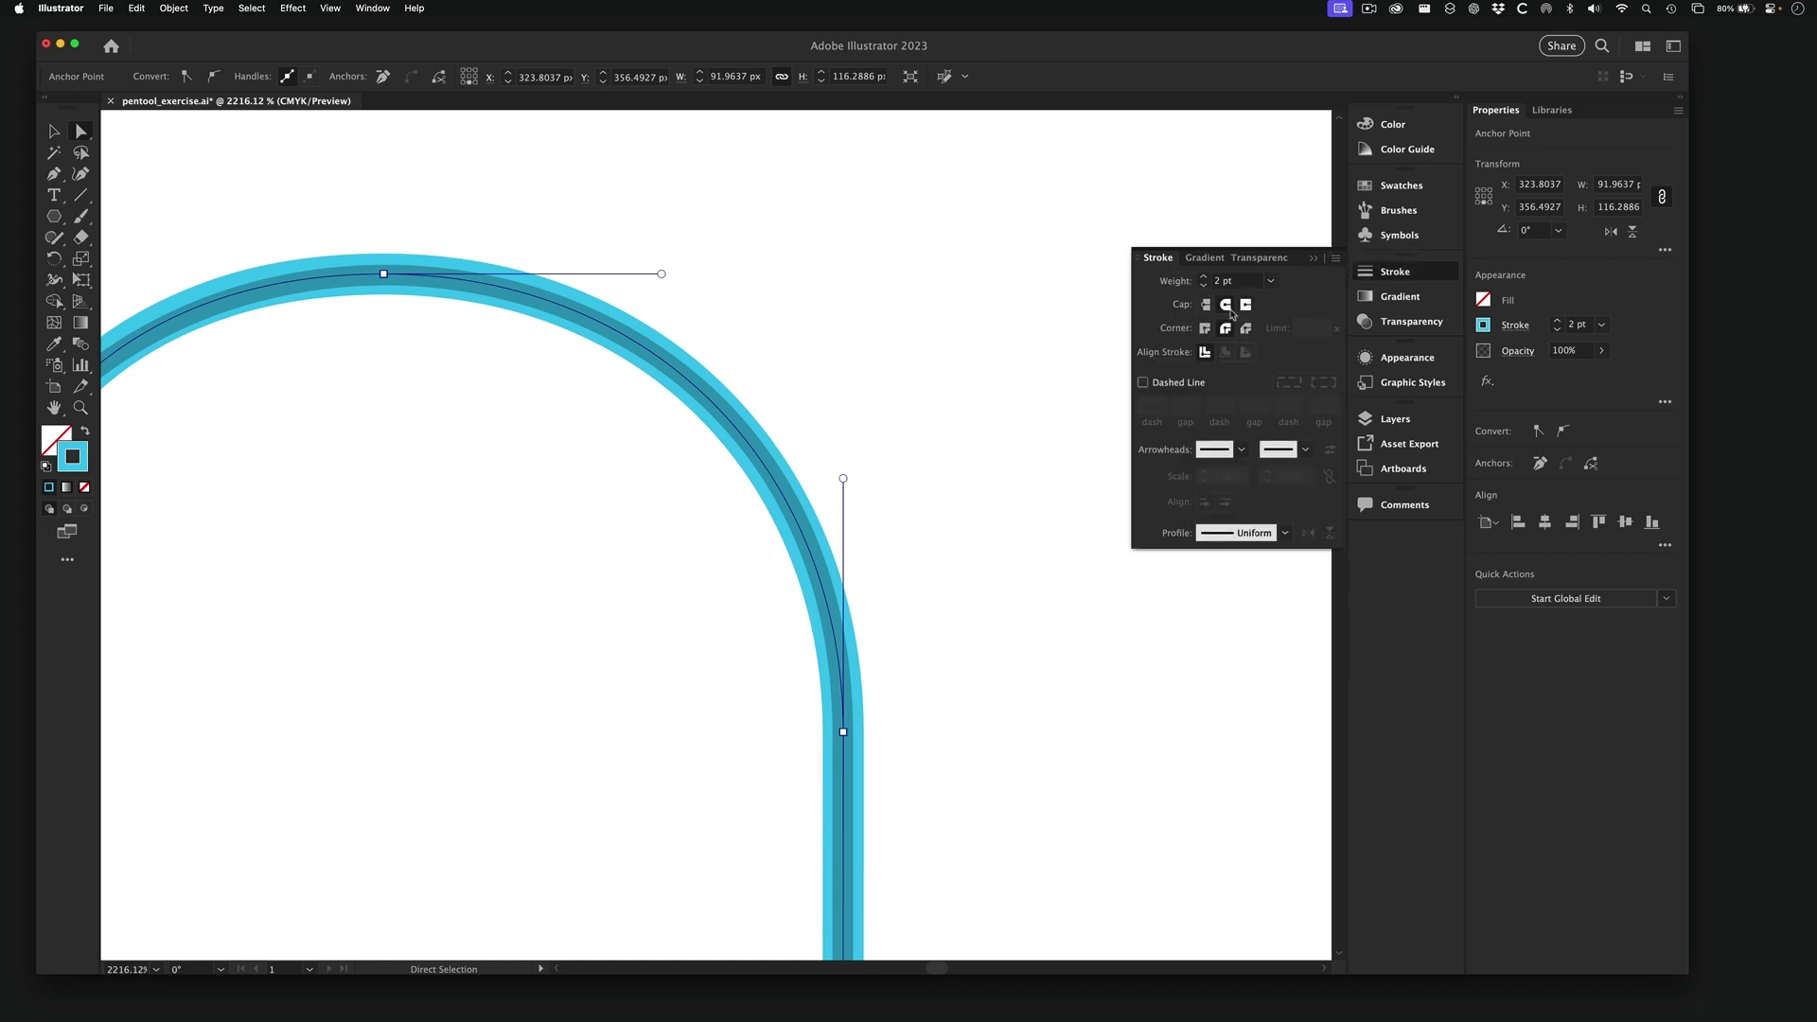
{"action": "left_click", "coordinate": [1228, 308]}
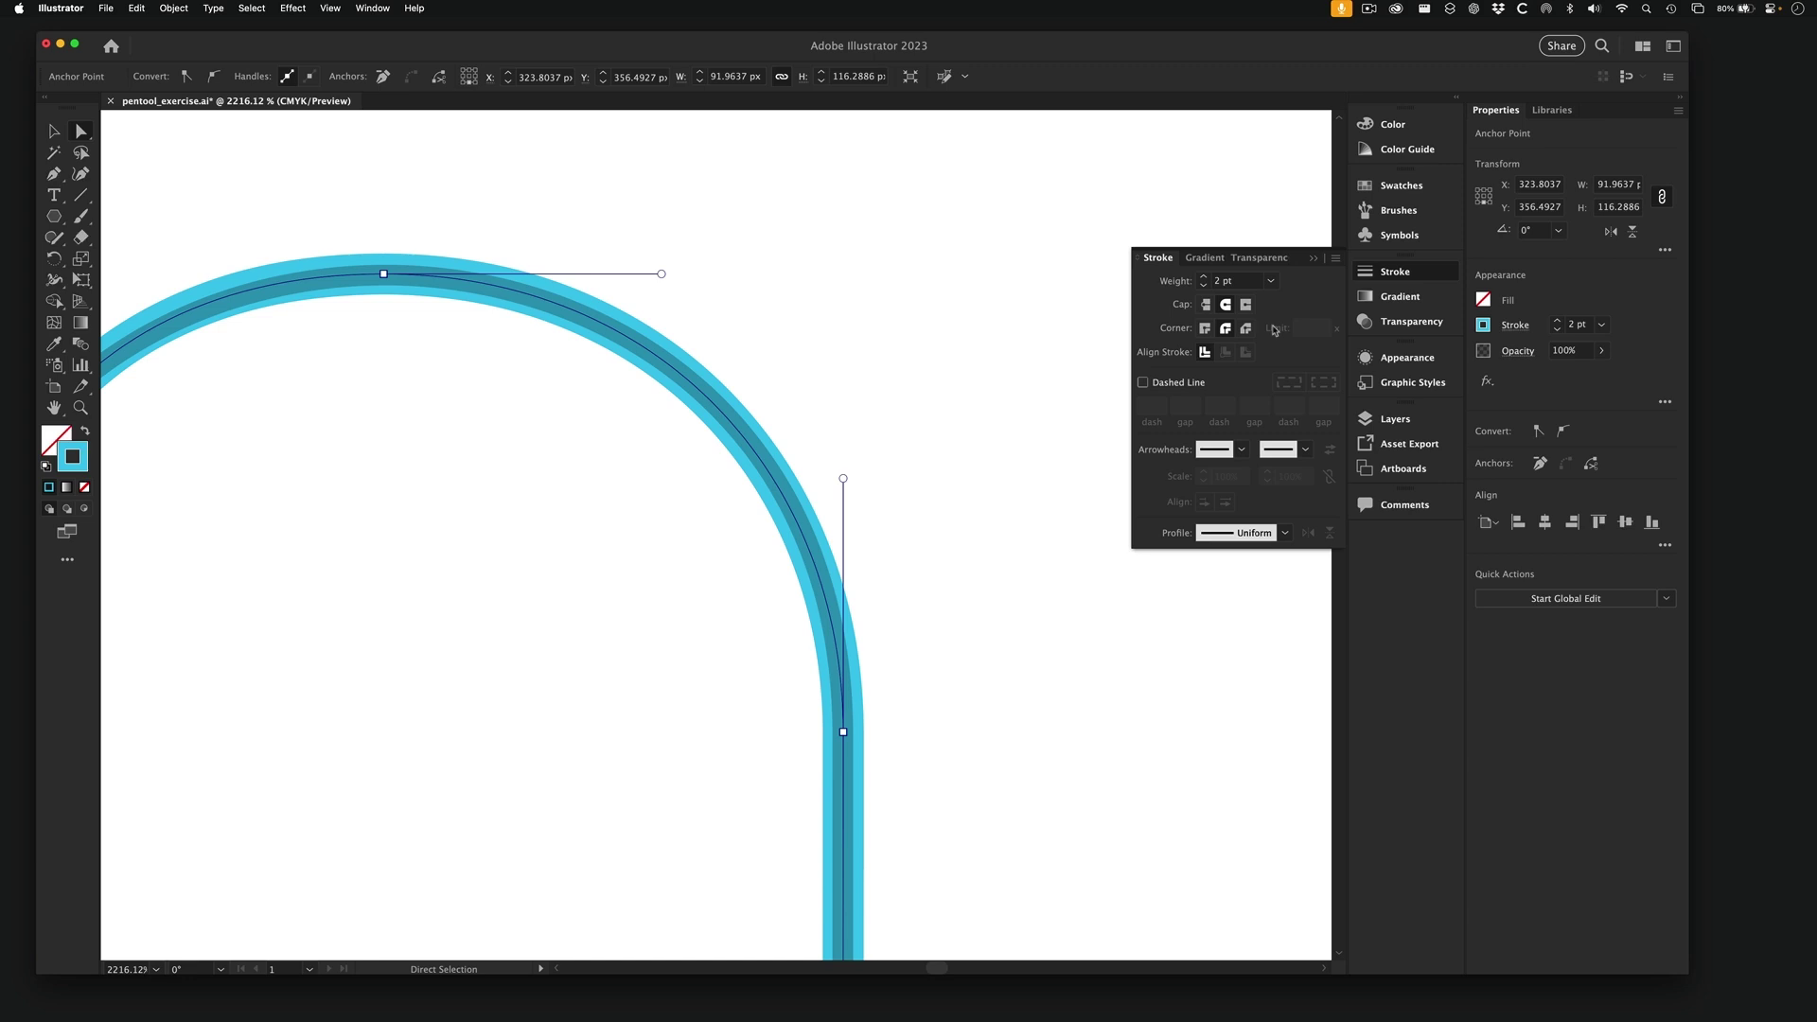
{"action": "left_click", "coordinate": [618, 518]}
- Select the first arch's left-side anchor, lengthen its upper handle vertically and shorten the top anchor's left handle
{"action": "left_click_drag", "start_coordinate": [617, 512], "coordinate": [793, 377]}
{"action": "left_click", "coordinate": [710, 460], "text": "alt+super"}
{"action": "left_click_drag", "start_coordinate": [483, 637], "coordinate": [531, 564]}
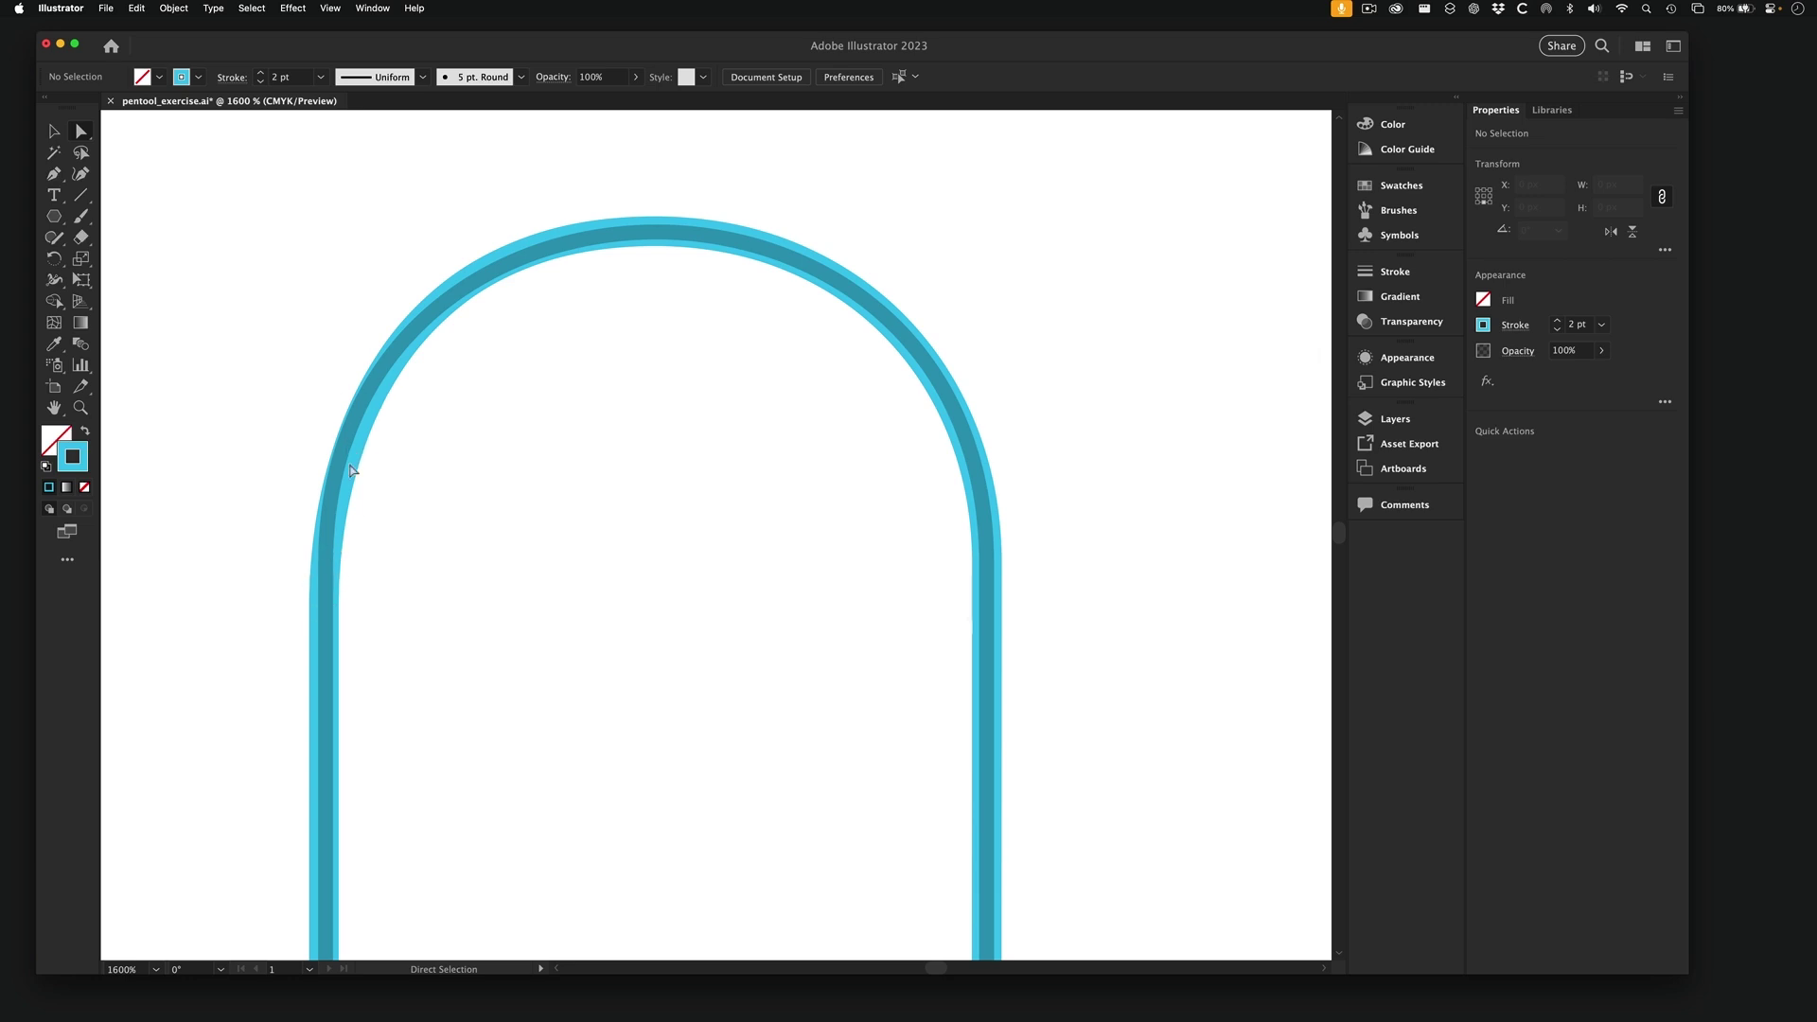
{"action": "left_click", "coordinate": [324, 606]}
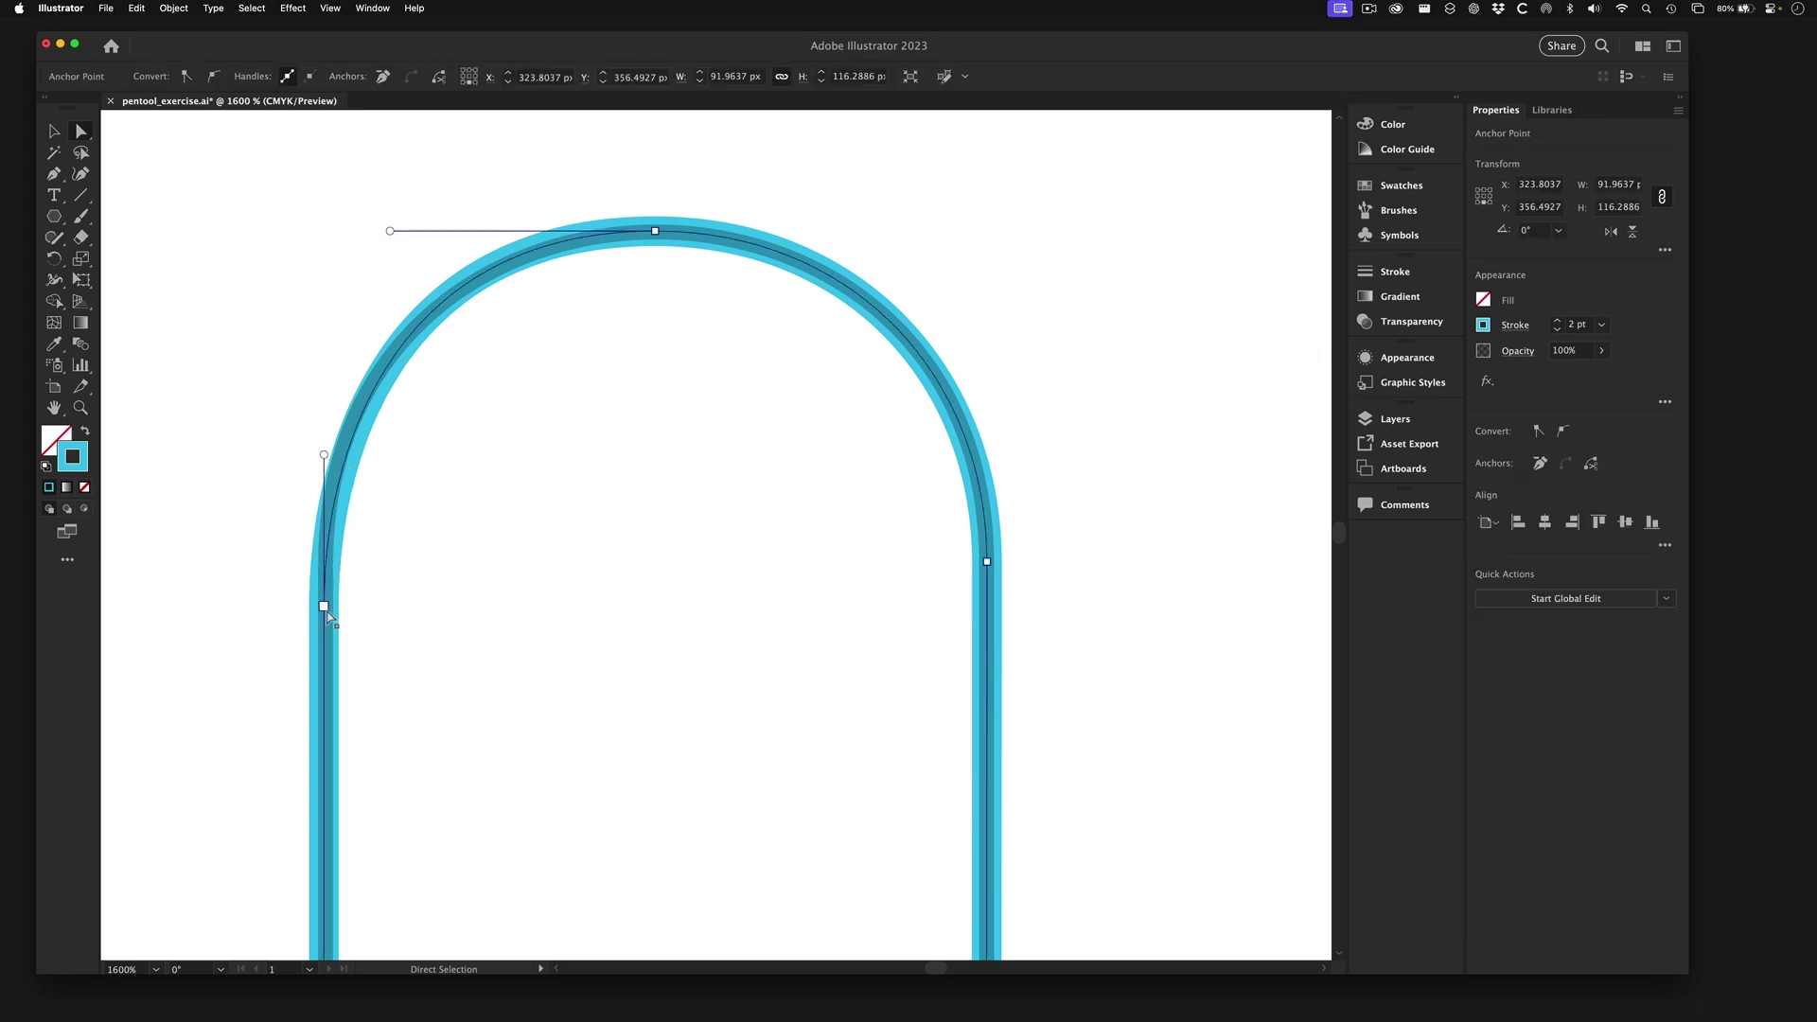
{"action": "left_click", "coordinate": [324, 607]}
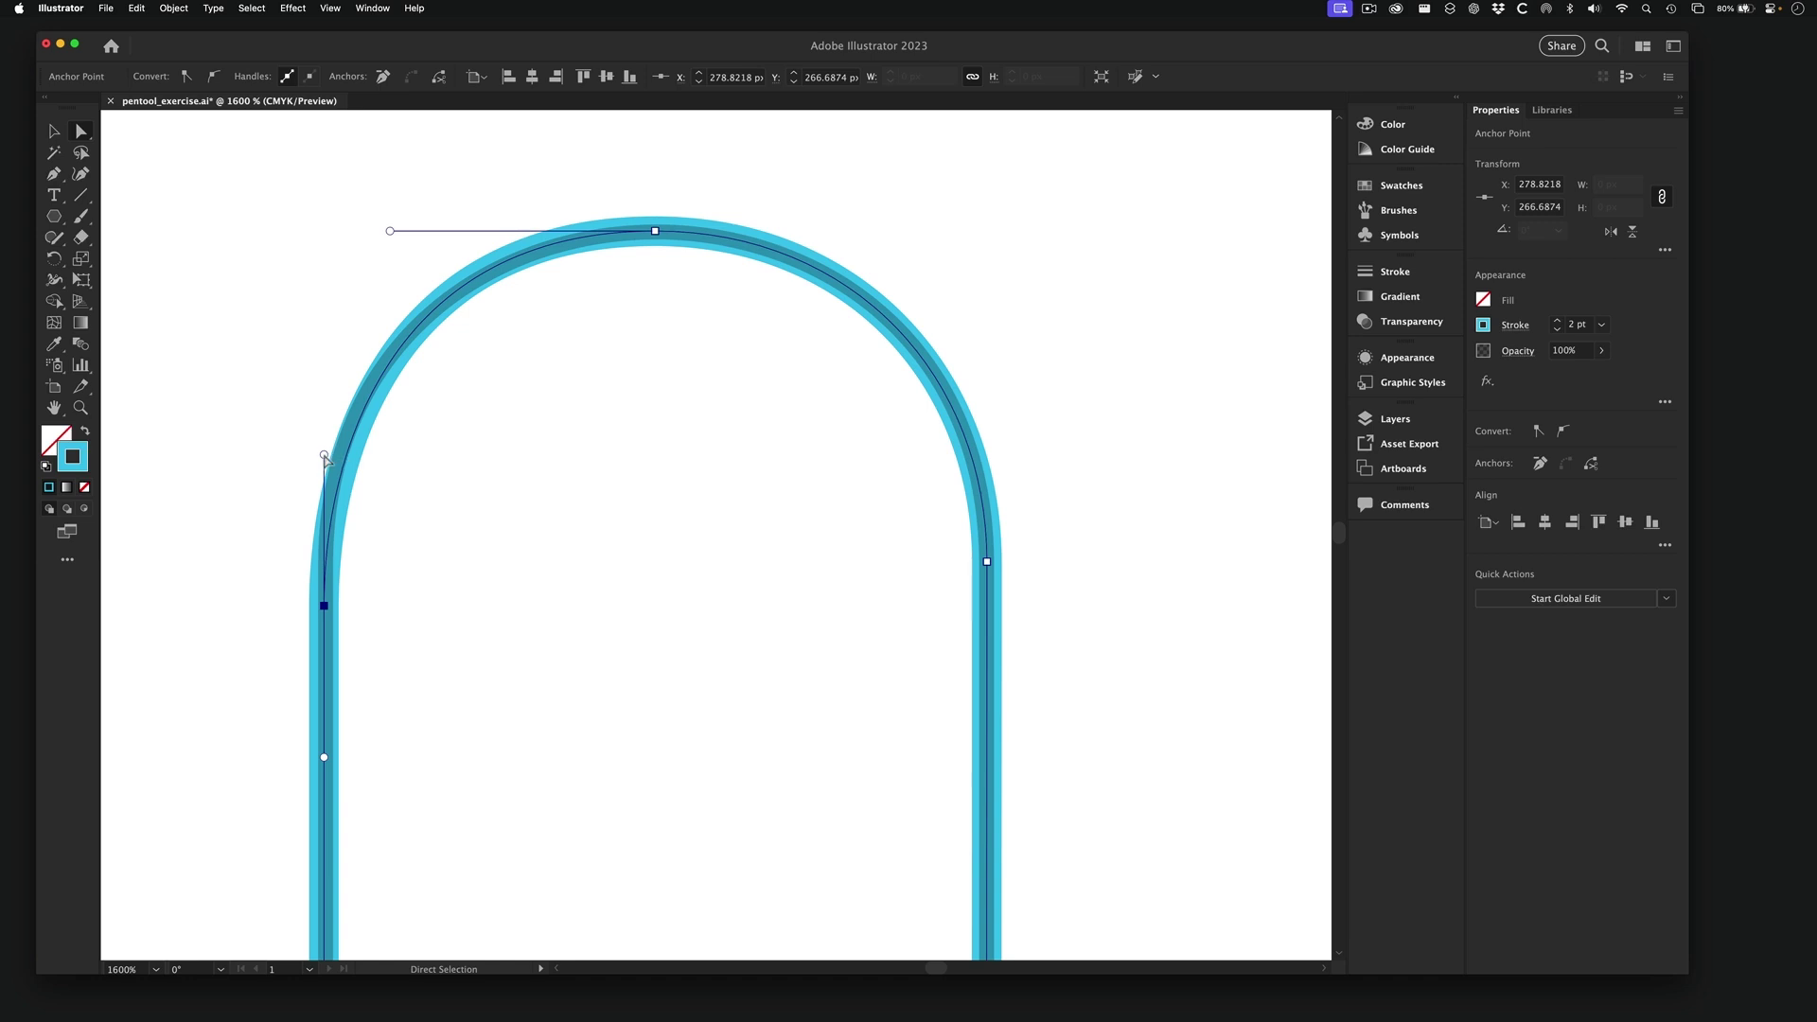
{"action": "left_click_drag", "start_coordinate": [323, 457], "coordinate": [318, 413]}
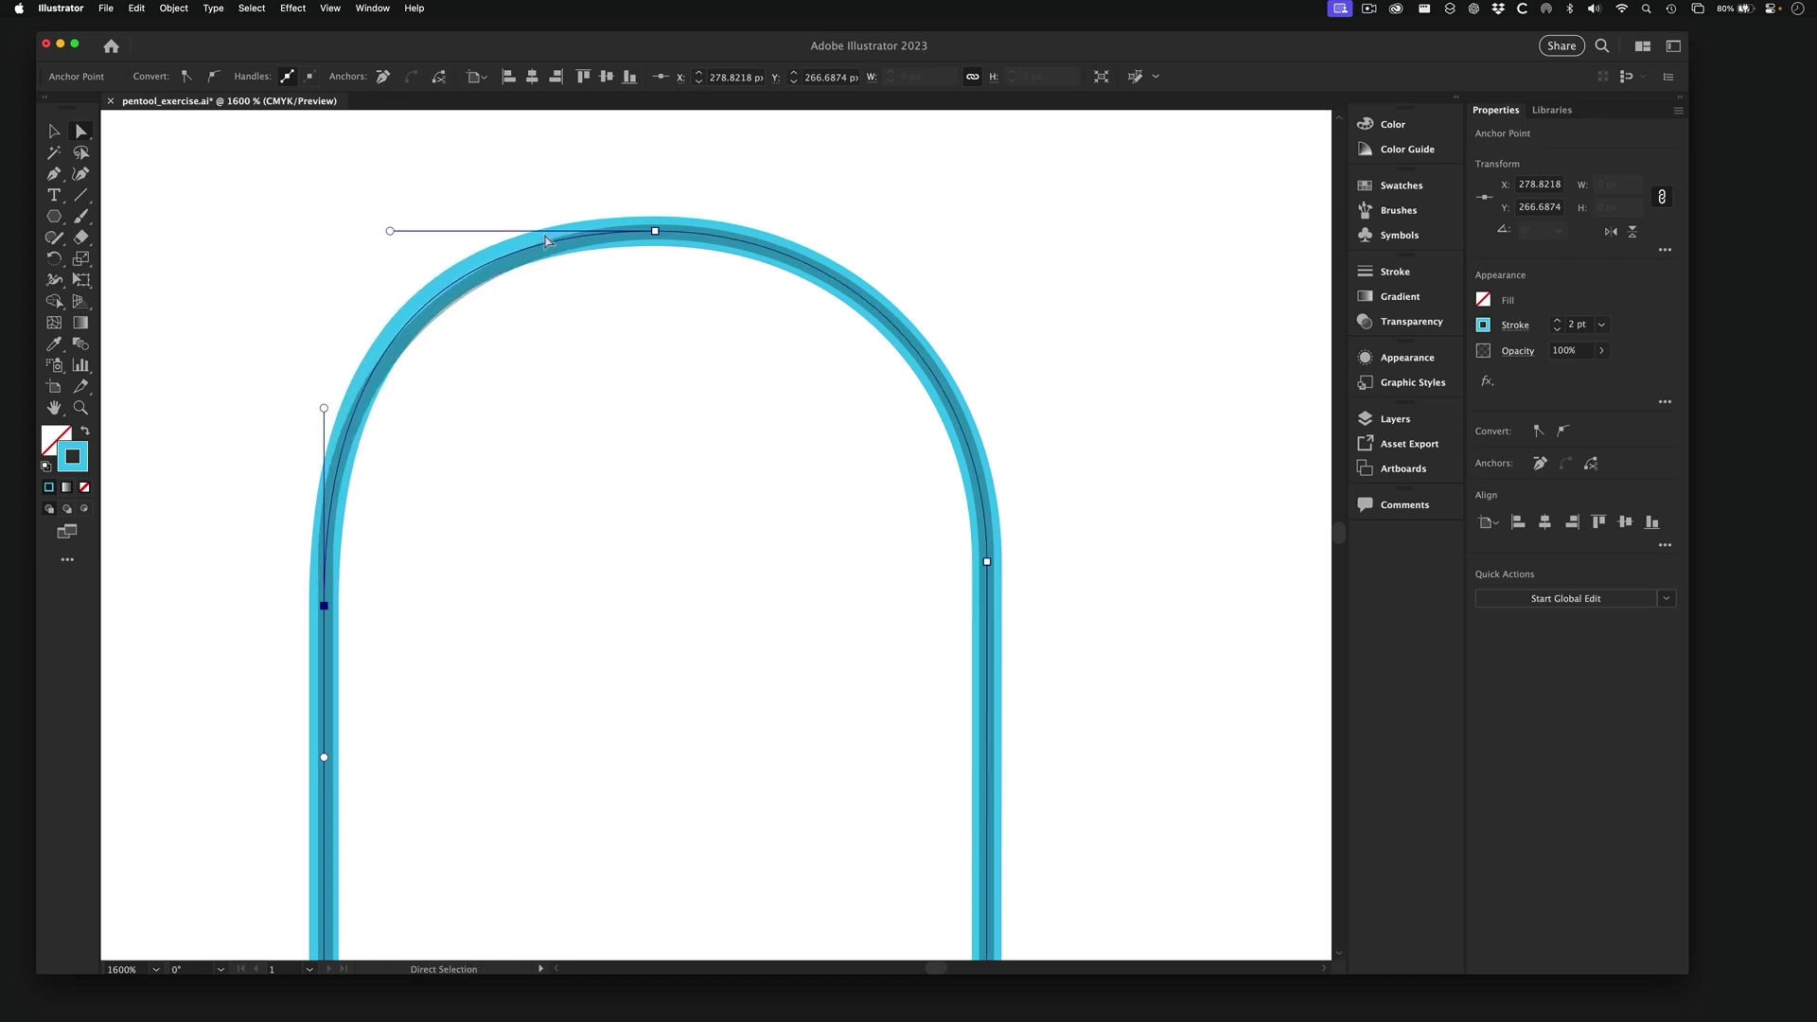
{"action": "left_click_drag", "start_coordinate": [391, 231], "coordinate": [426, 231]}
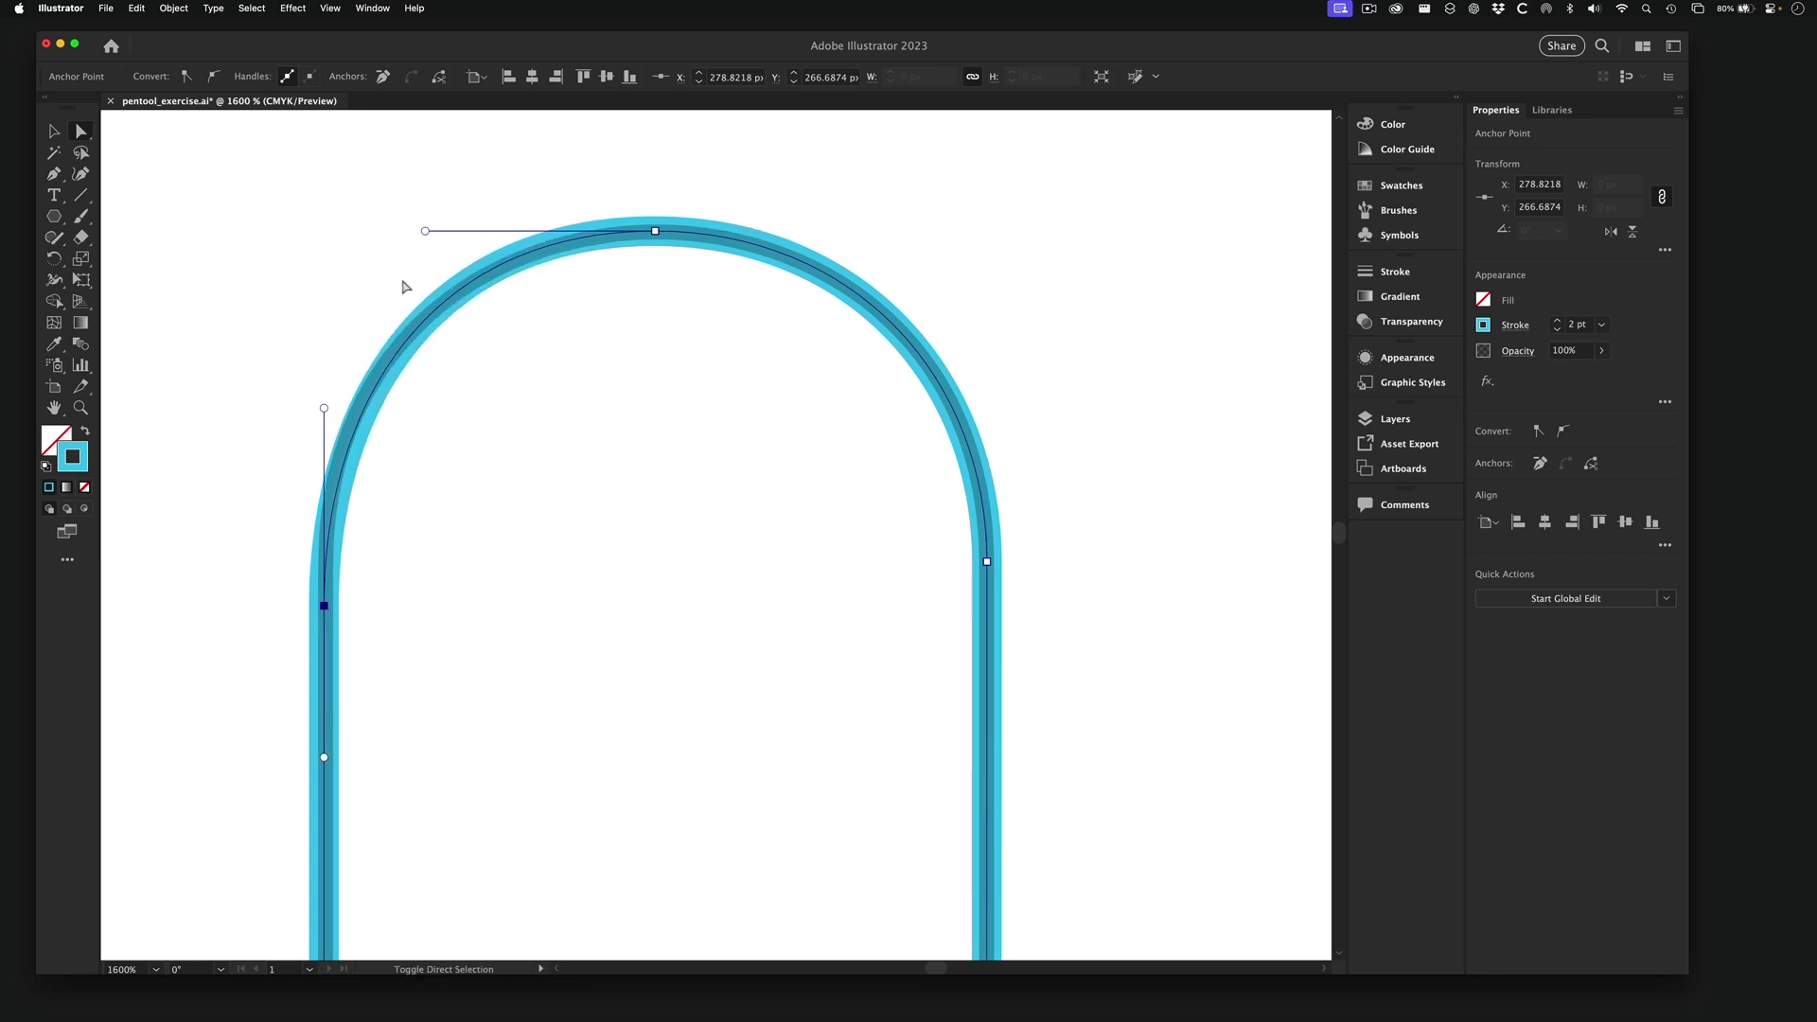
- Lengthen the left-side anchor's upper handle further and move that anchor down to about Y 268.4 px
{"action": "left_click_drag", "start_coordinate": [325, 408], "coordinate": [321, 366]}
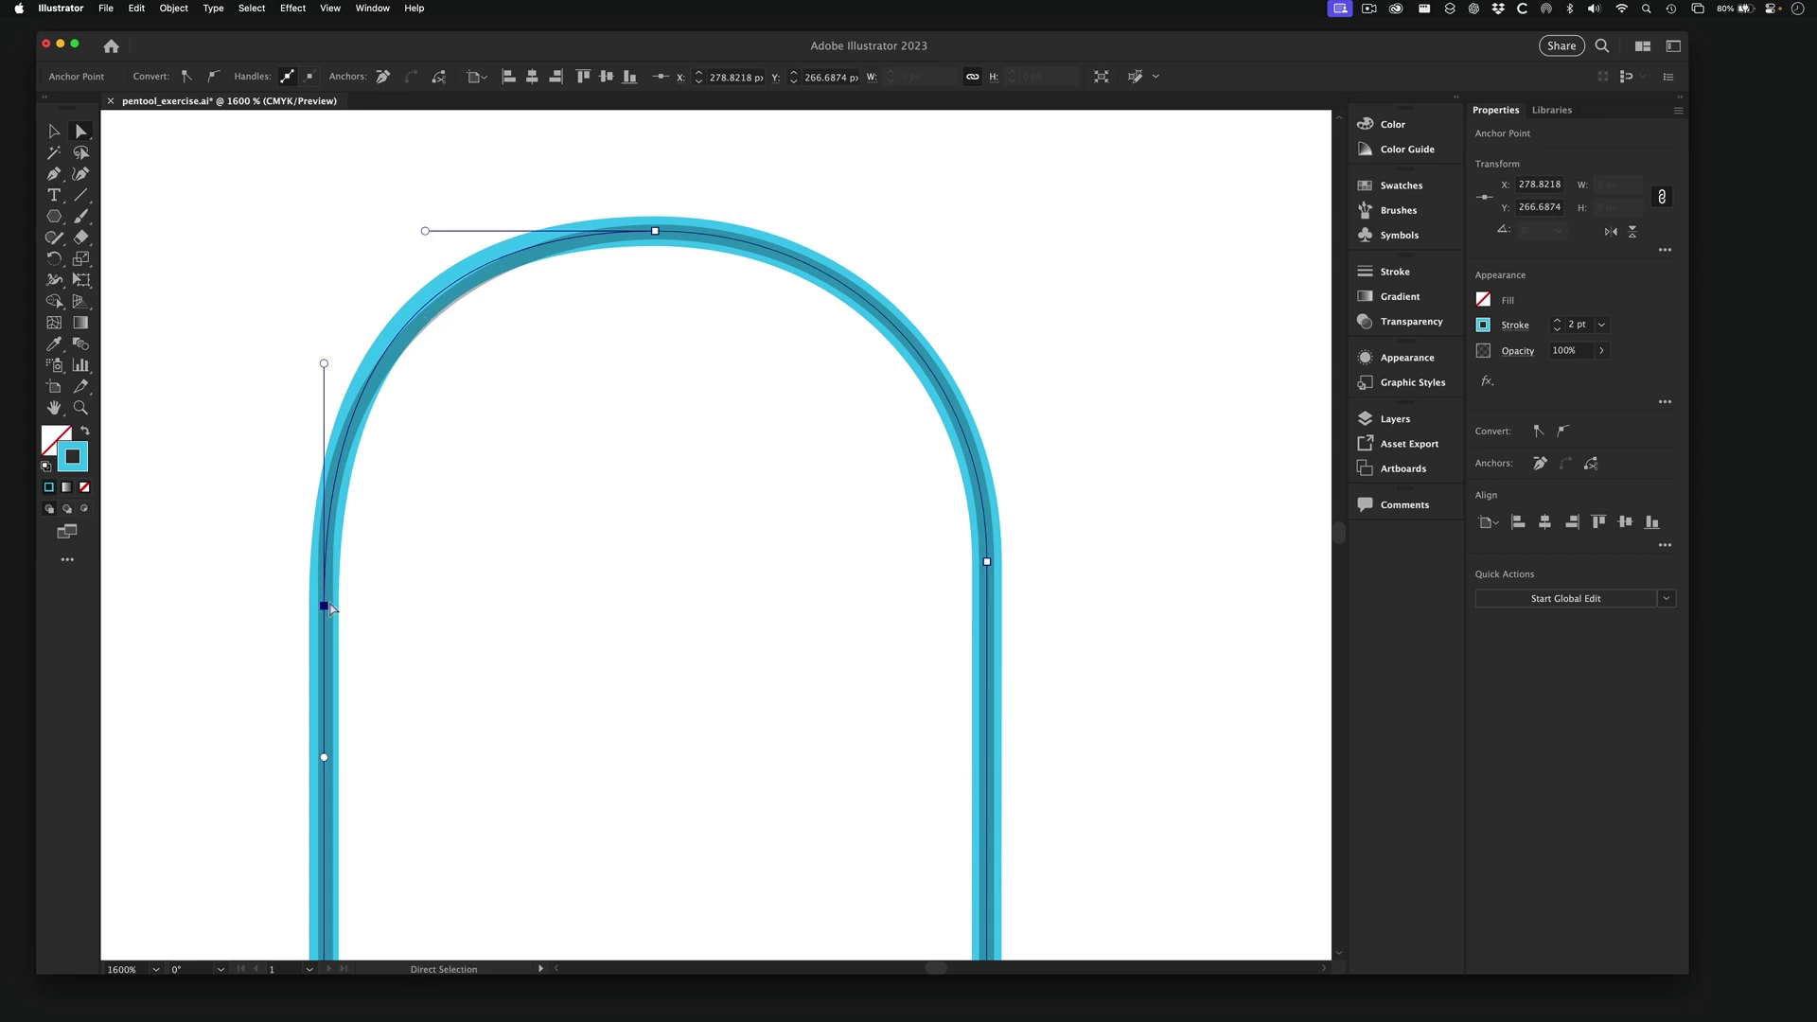
{"action": "left_click_drag", "start_coordinate": [324, 608], "coordinate": [327, 636]}
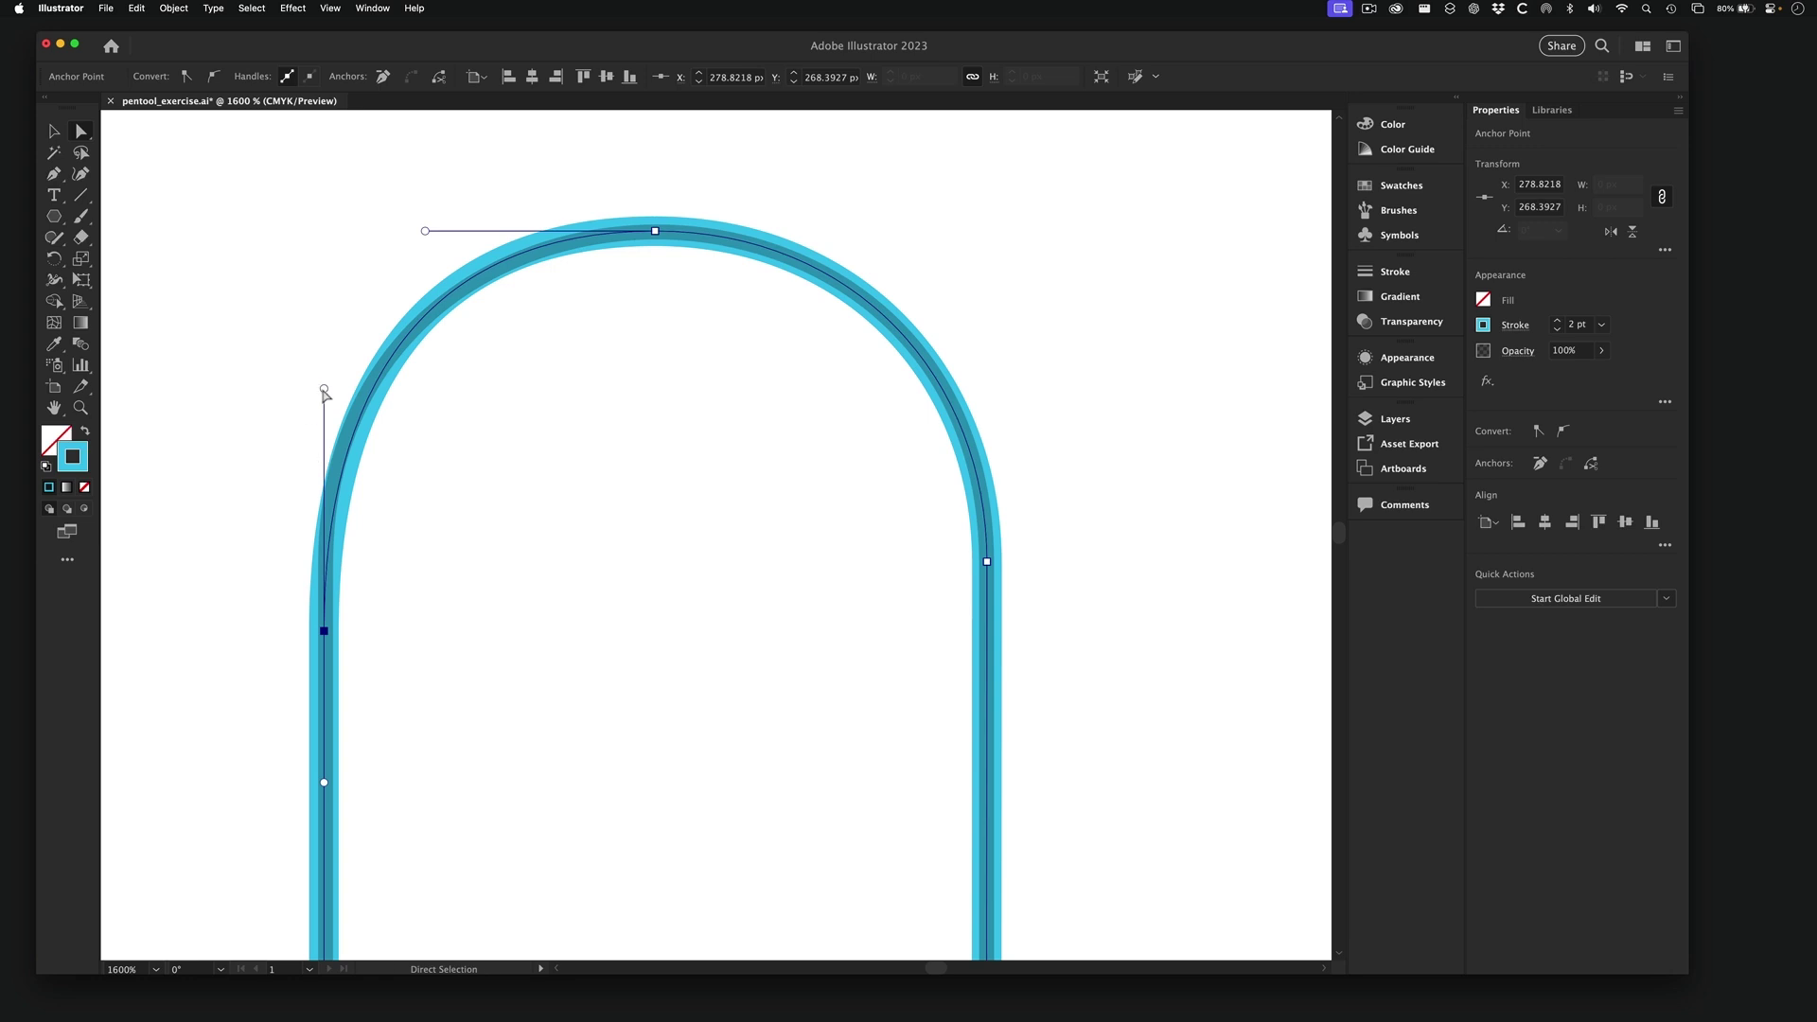
{"action": "left_click_drag", "start_coordinate": [323, 389], "coordinate": [322, 371]}
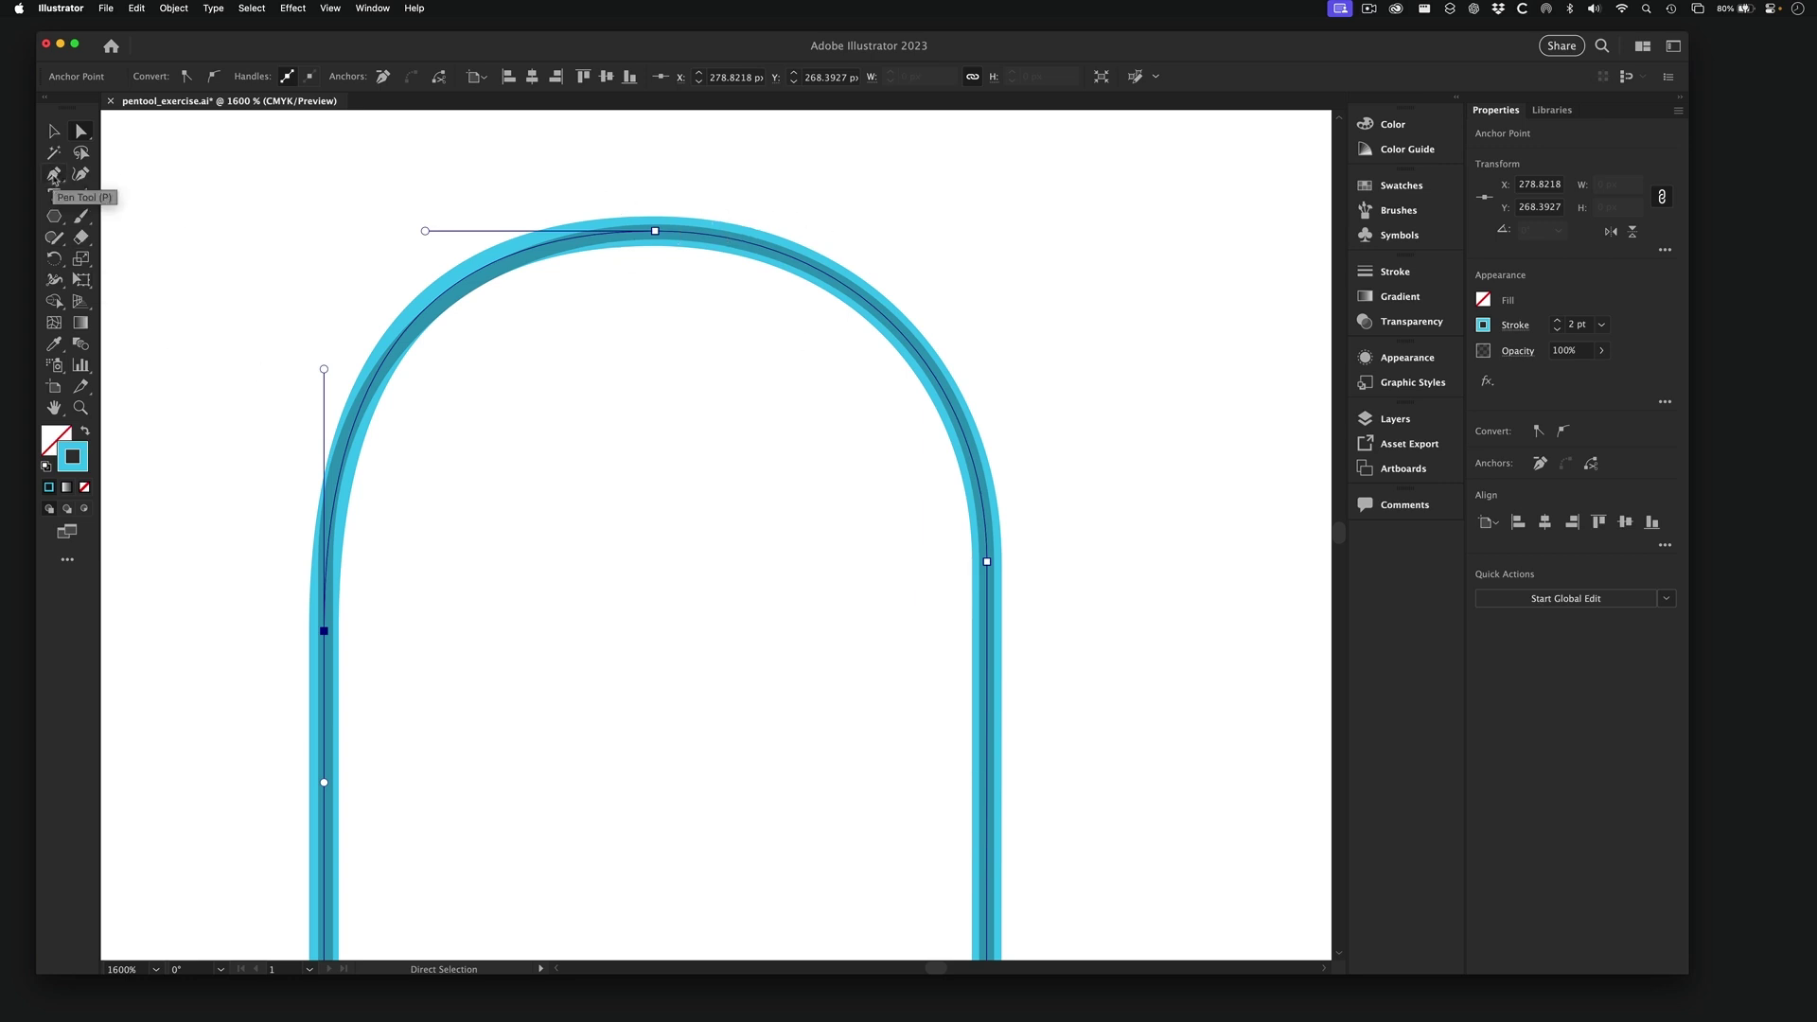
- Delete the entire traced wave path, leaving only the gray template
{"action": "left_click", "coordinate": [821, 610], "text": "alt+super"}
{"action": "left_click", "coordinate": [822, 610], "text": "alt+super"}
{"action": "left_click", "coordinate": [821, 611], "text": "alt+super"}
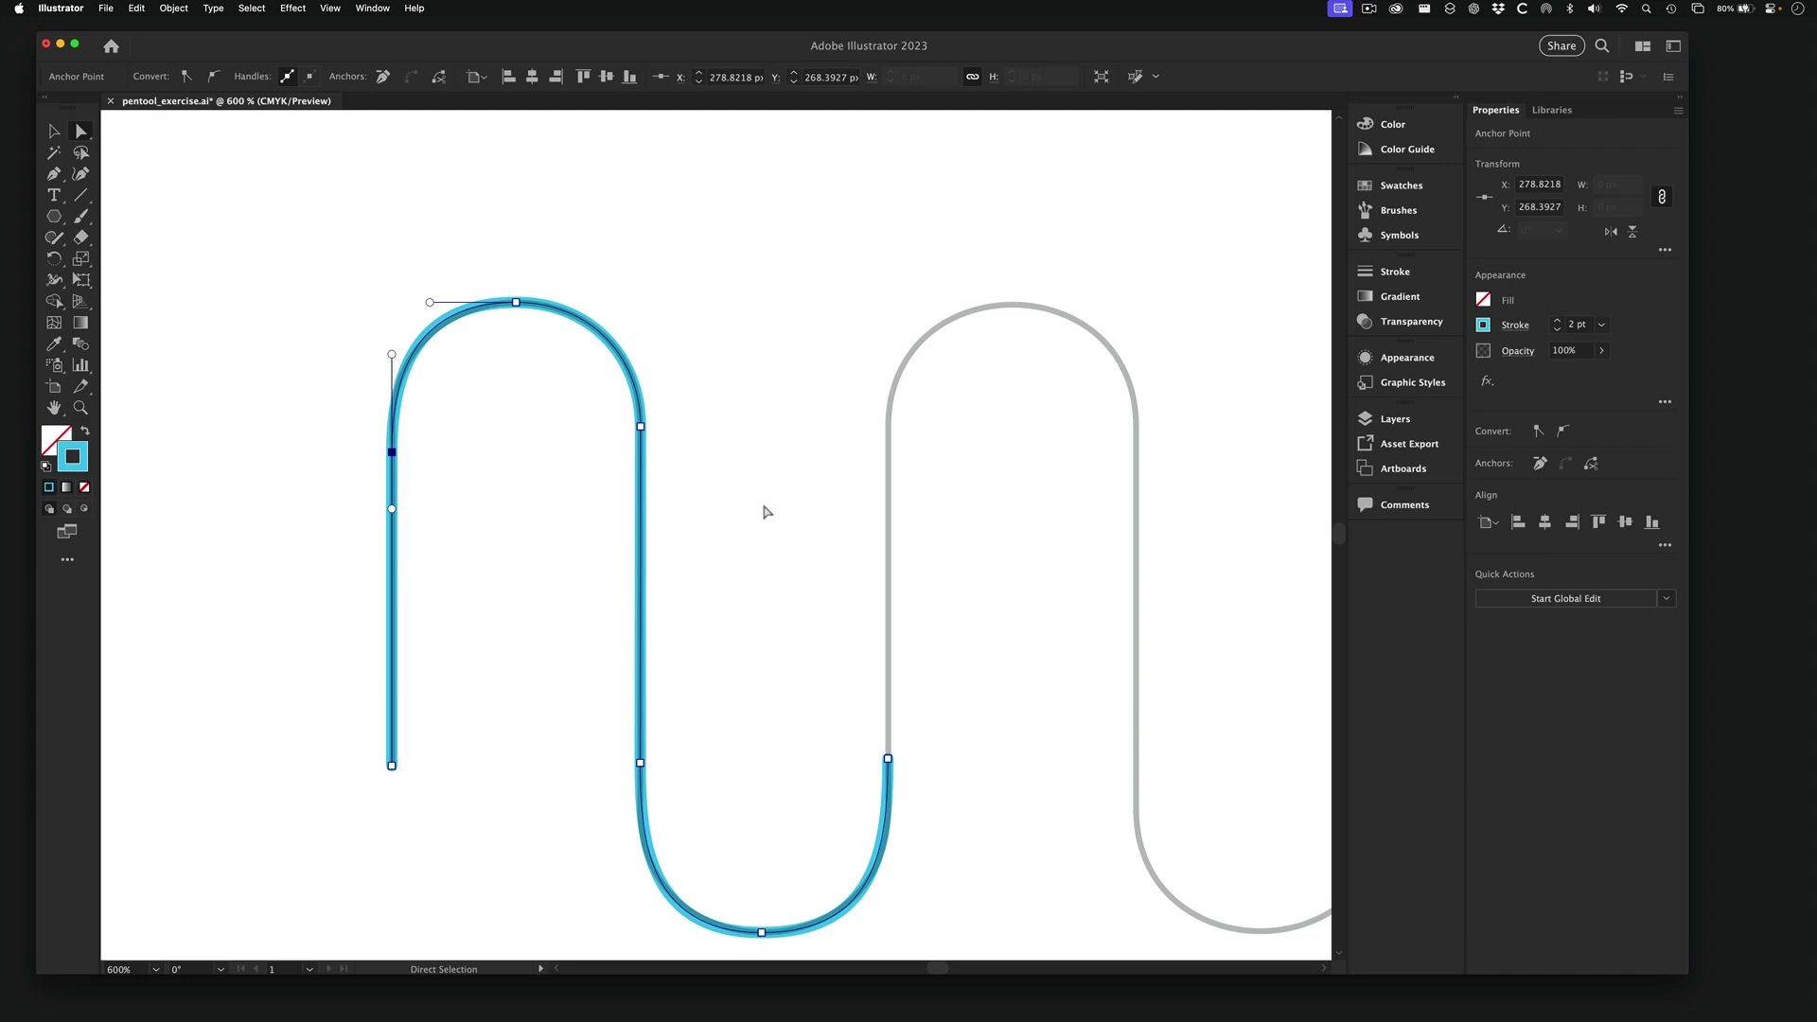
{"action": "key", "text": "BackSpace"}
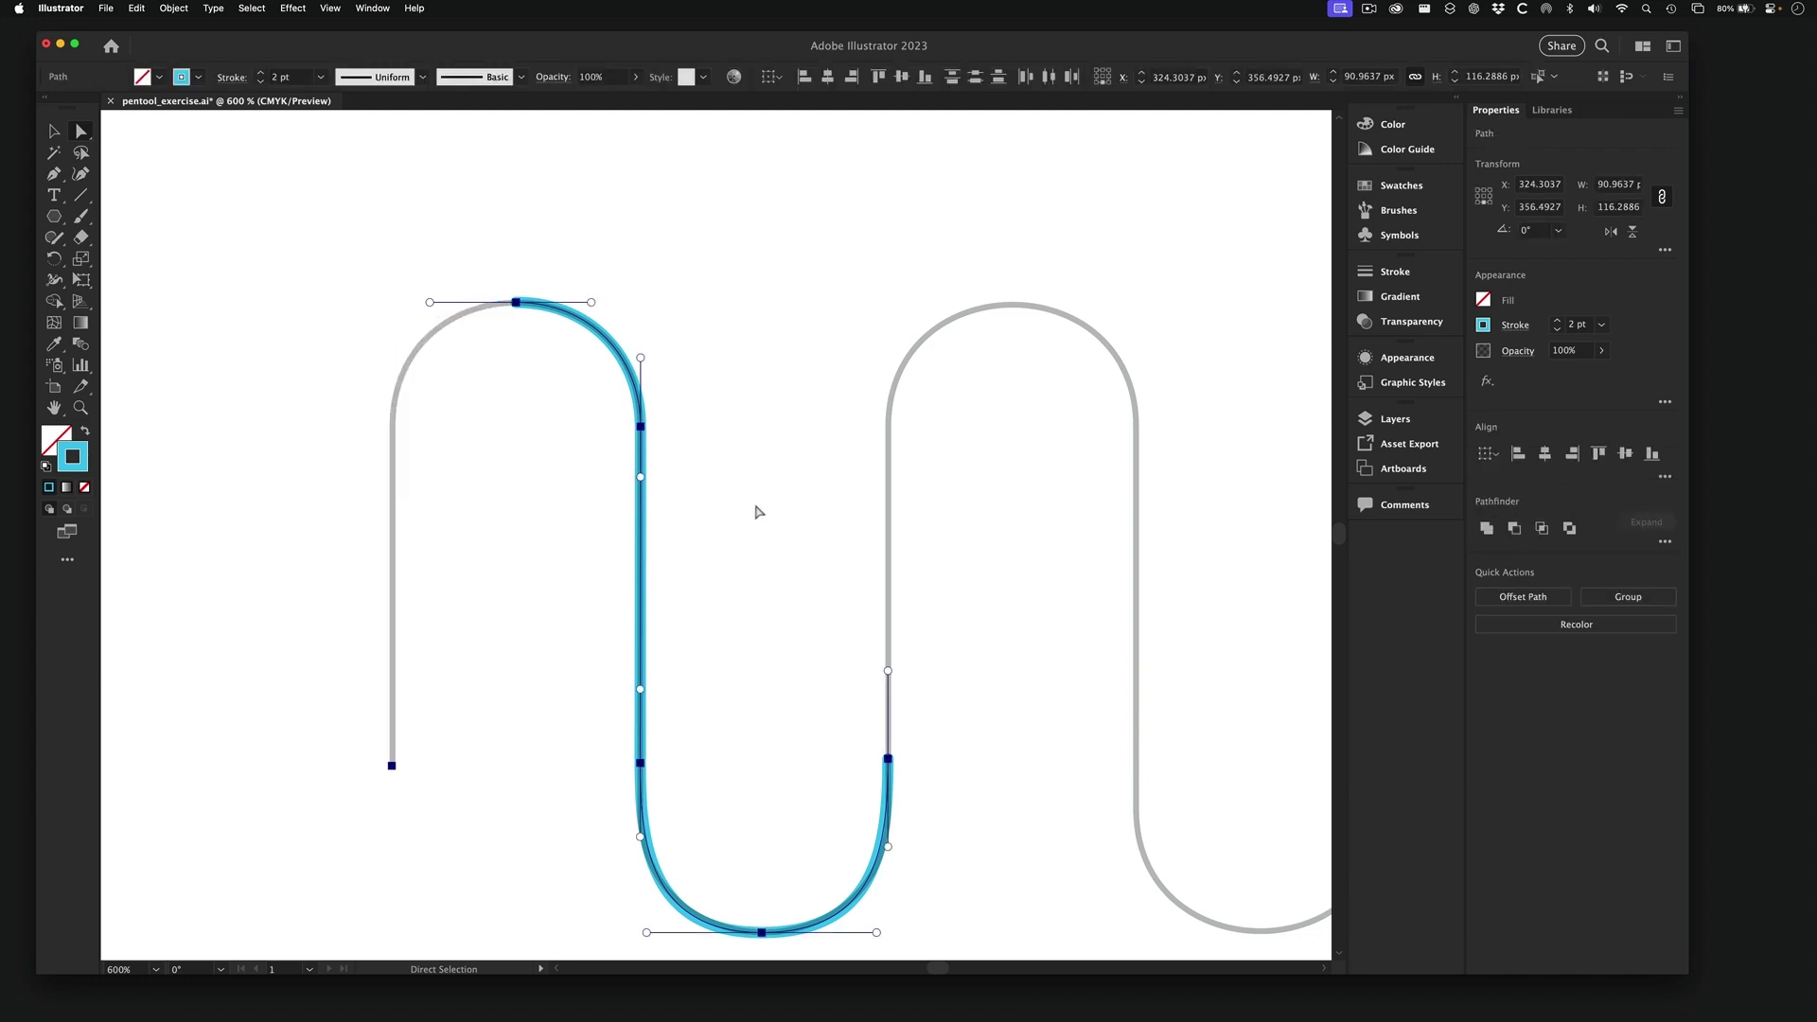
{"action": "key", "text": "BackSpace"}
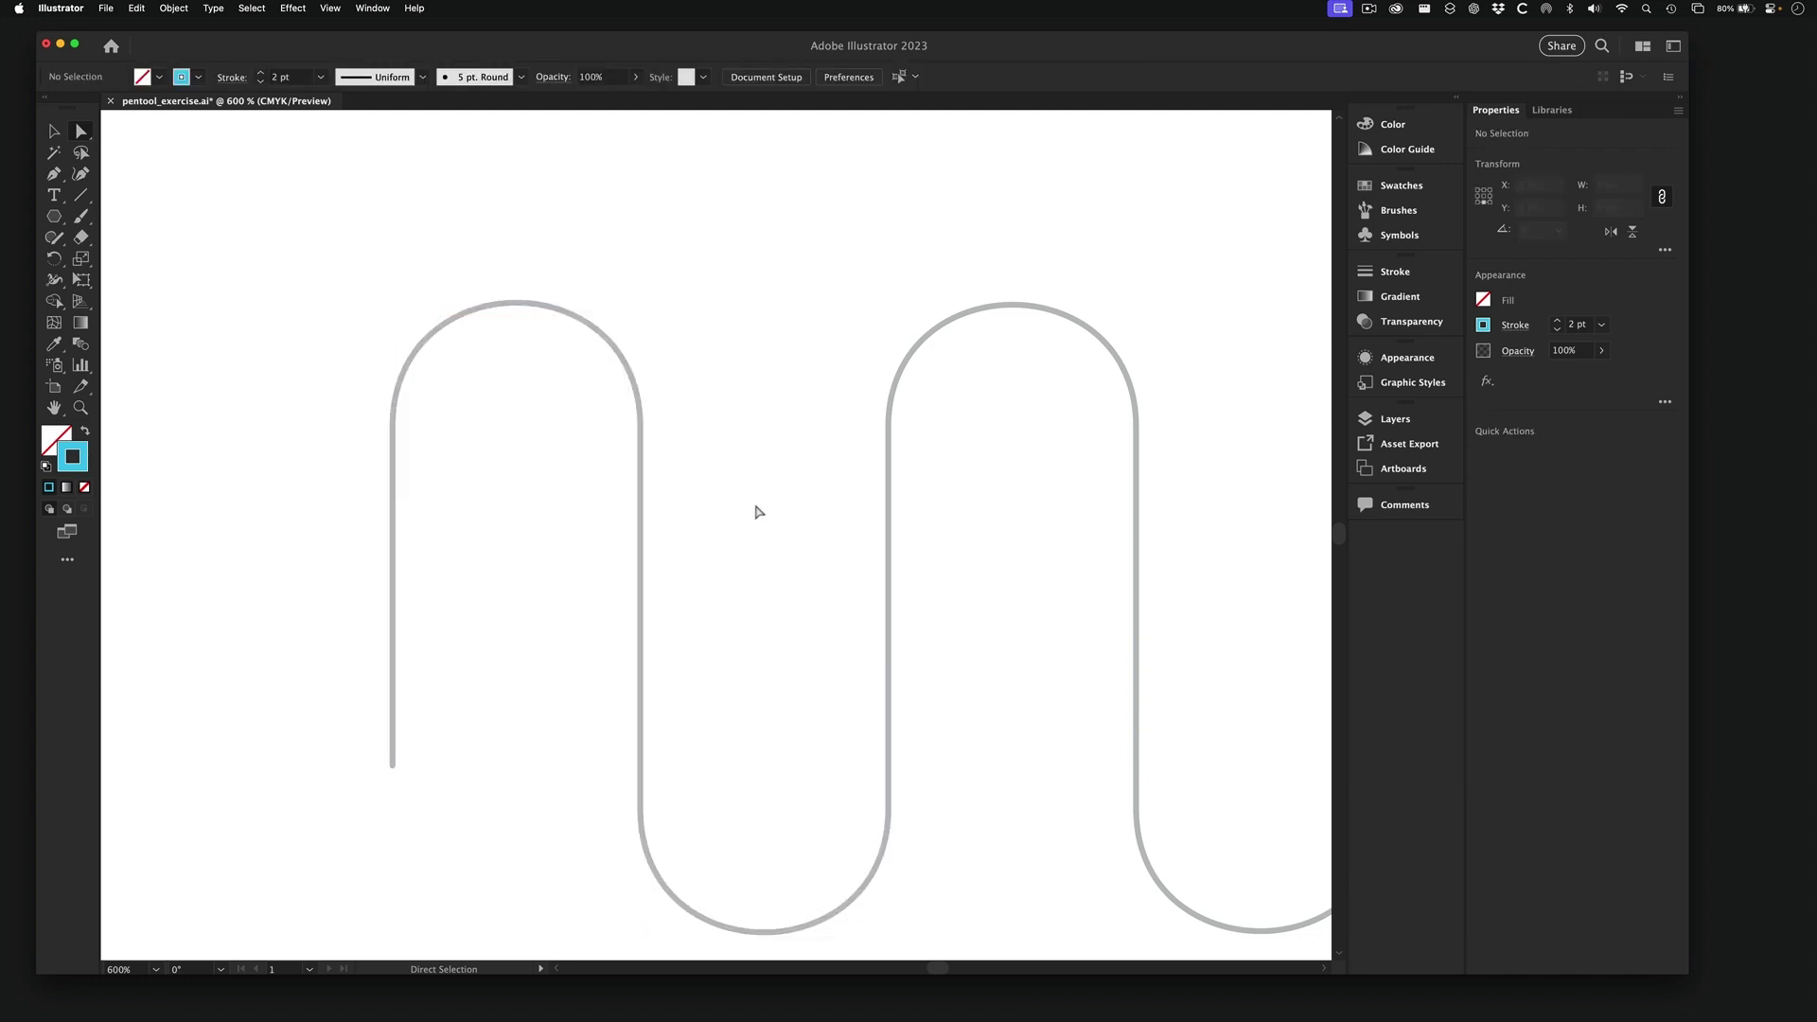
- Draw straight Pen segments from the wave's open left end through the first arch's left side, top and right side
{"action": "left_click", "coordinate": [54, 174]}
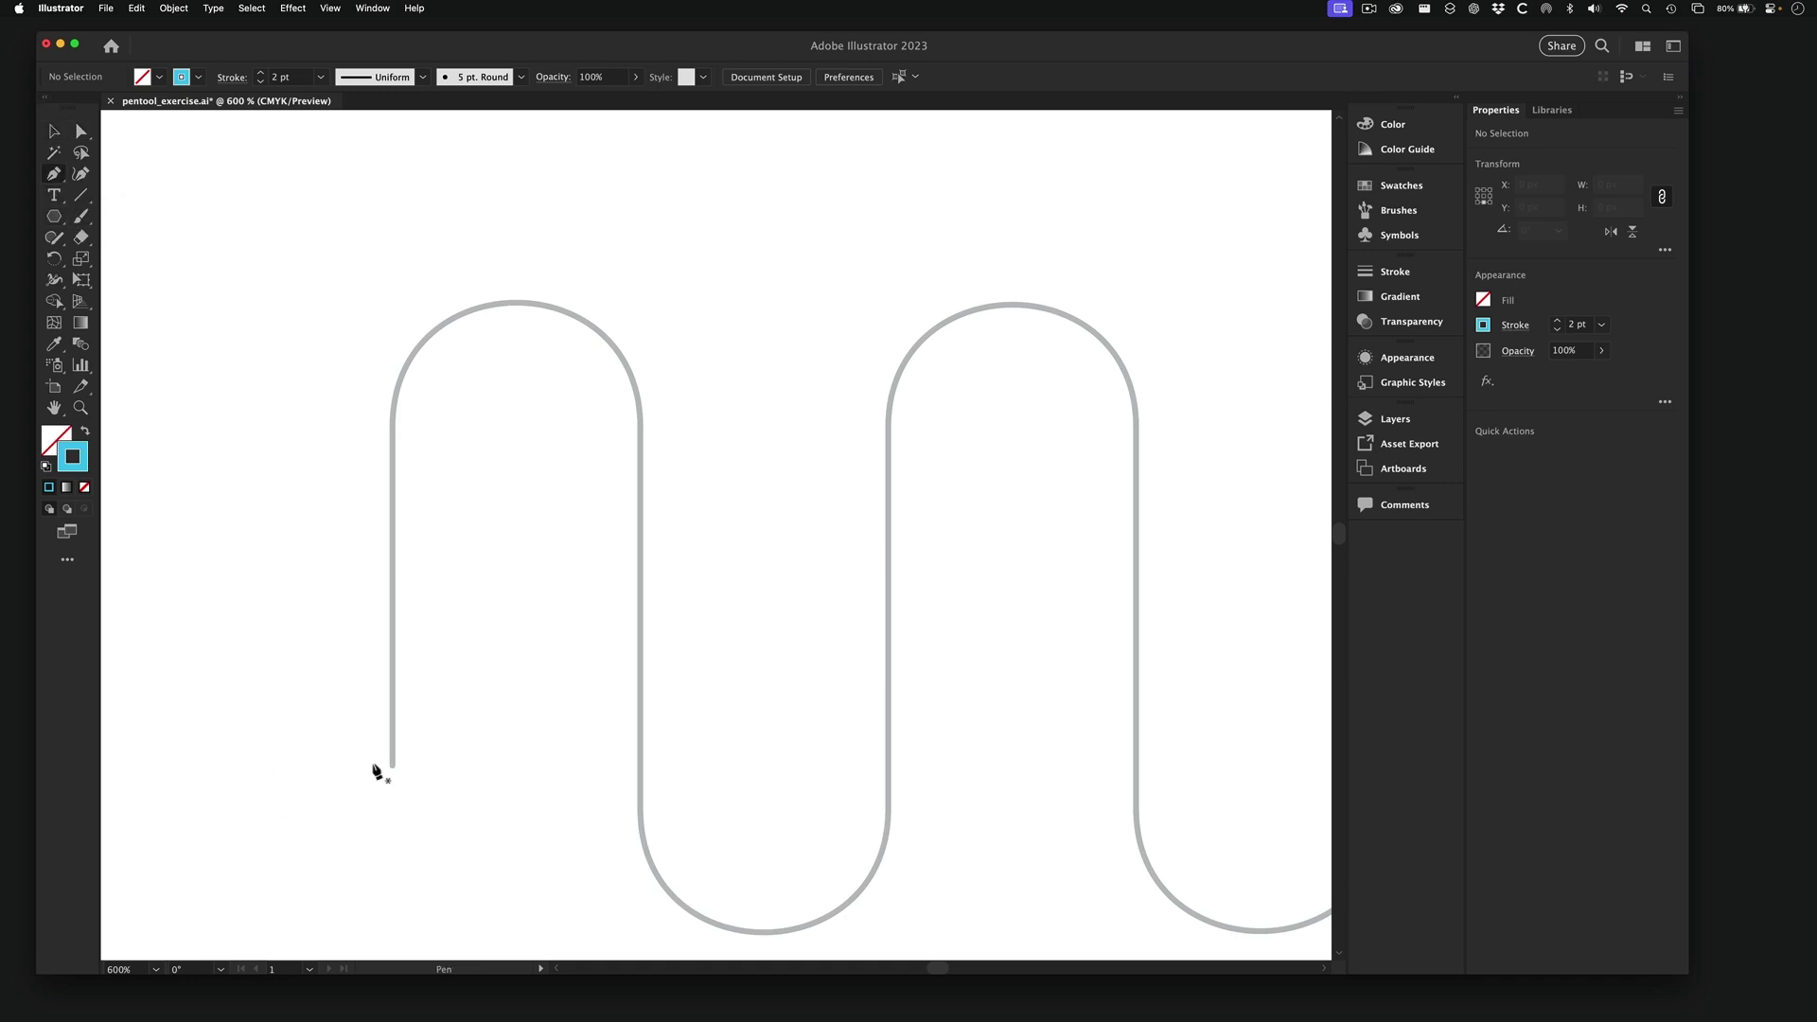
{"action": "left_click_drag", "start_coordinate": [373, 730], "coordinate": [440, 686]}
{"action": "left_click_drag", "start_coordinate": [414, 643], "coordinate": [474, 669]}
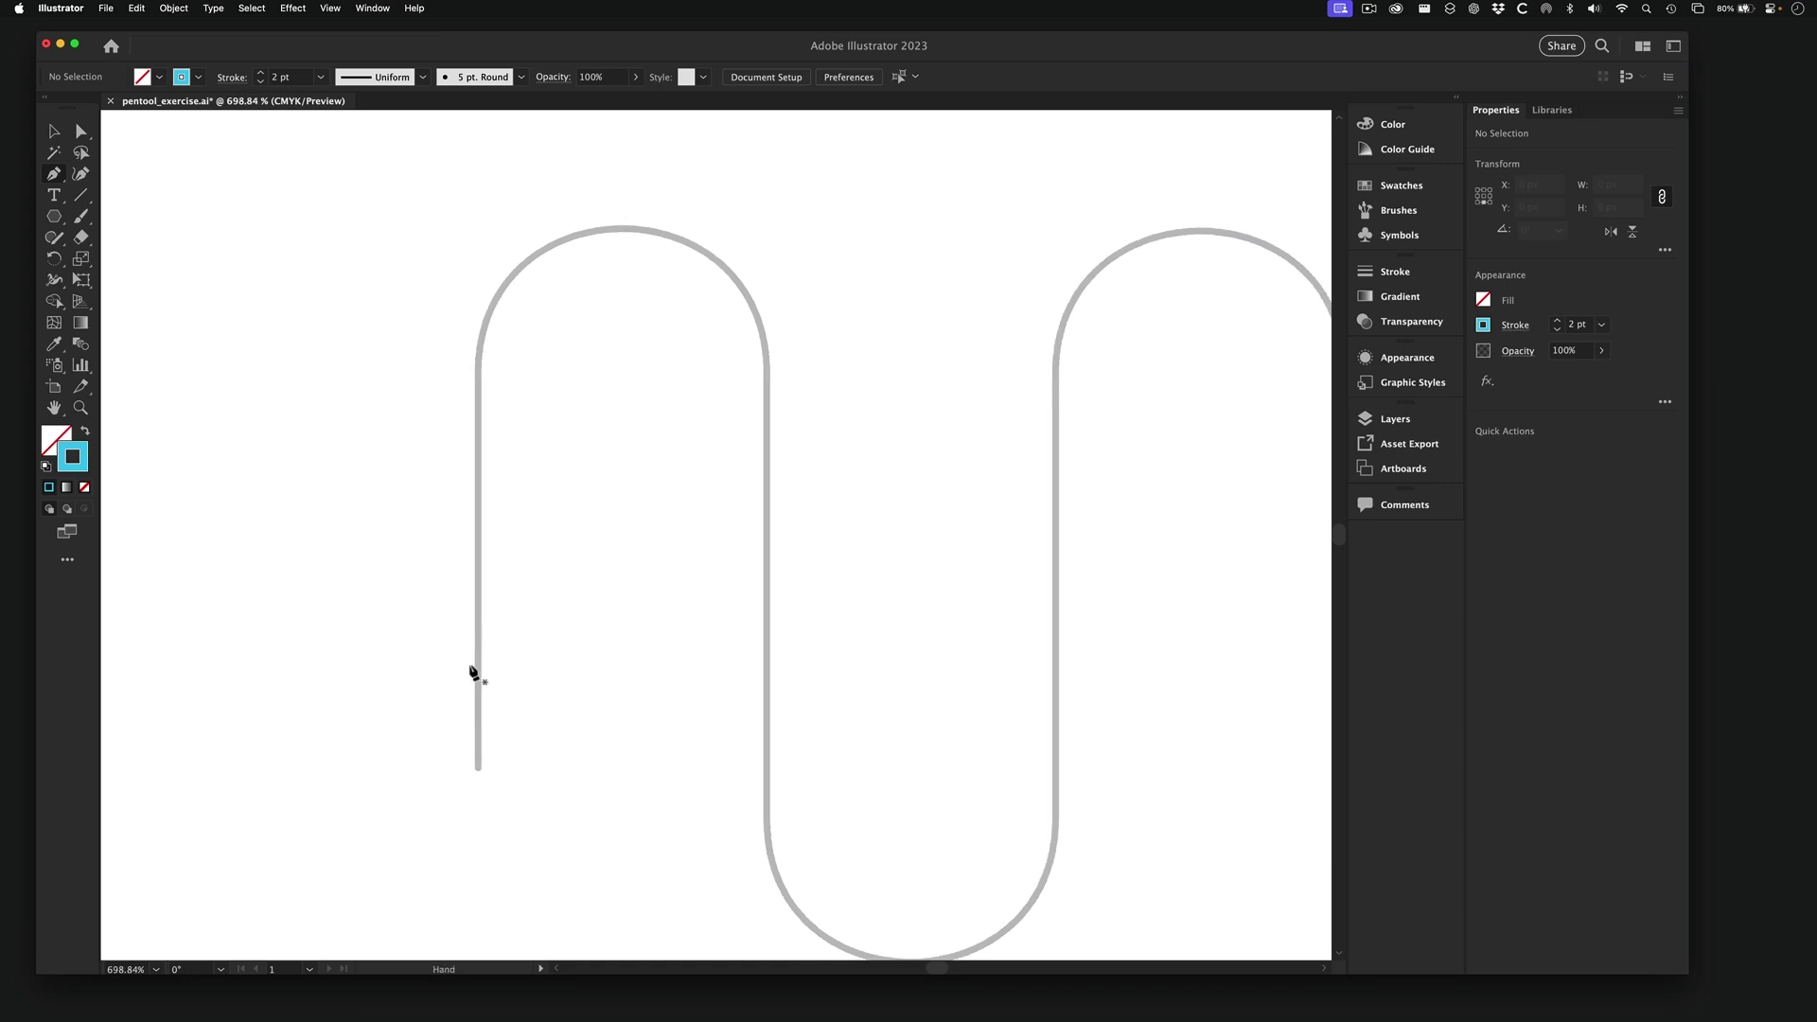
{"action": "left_click", "coordinate": [477, 768]}
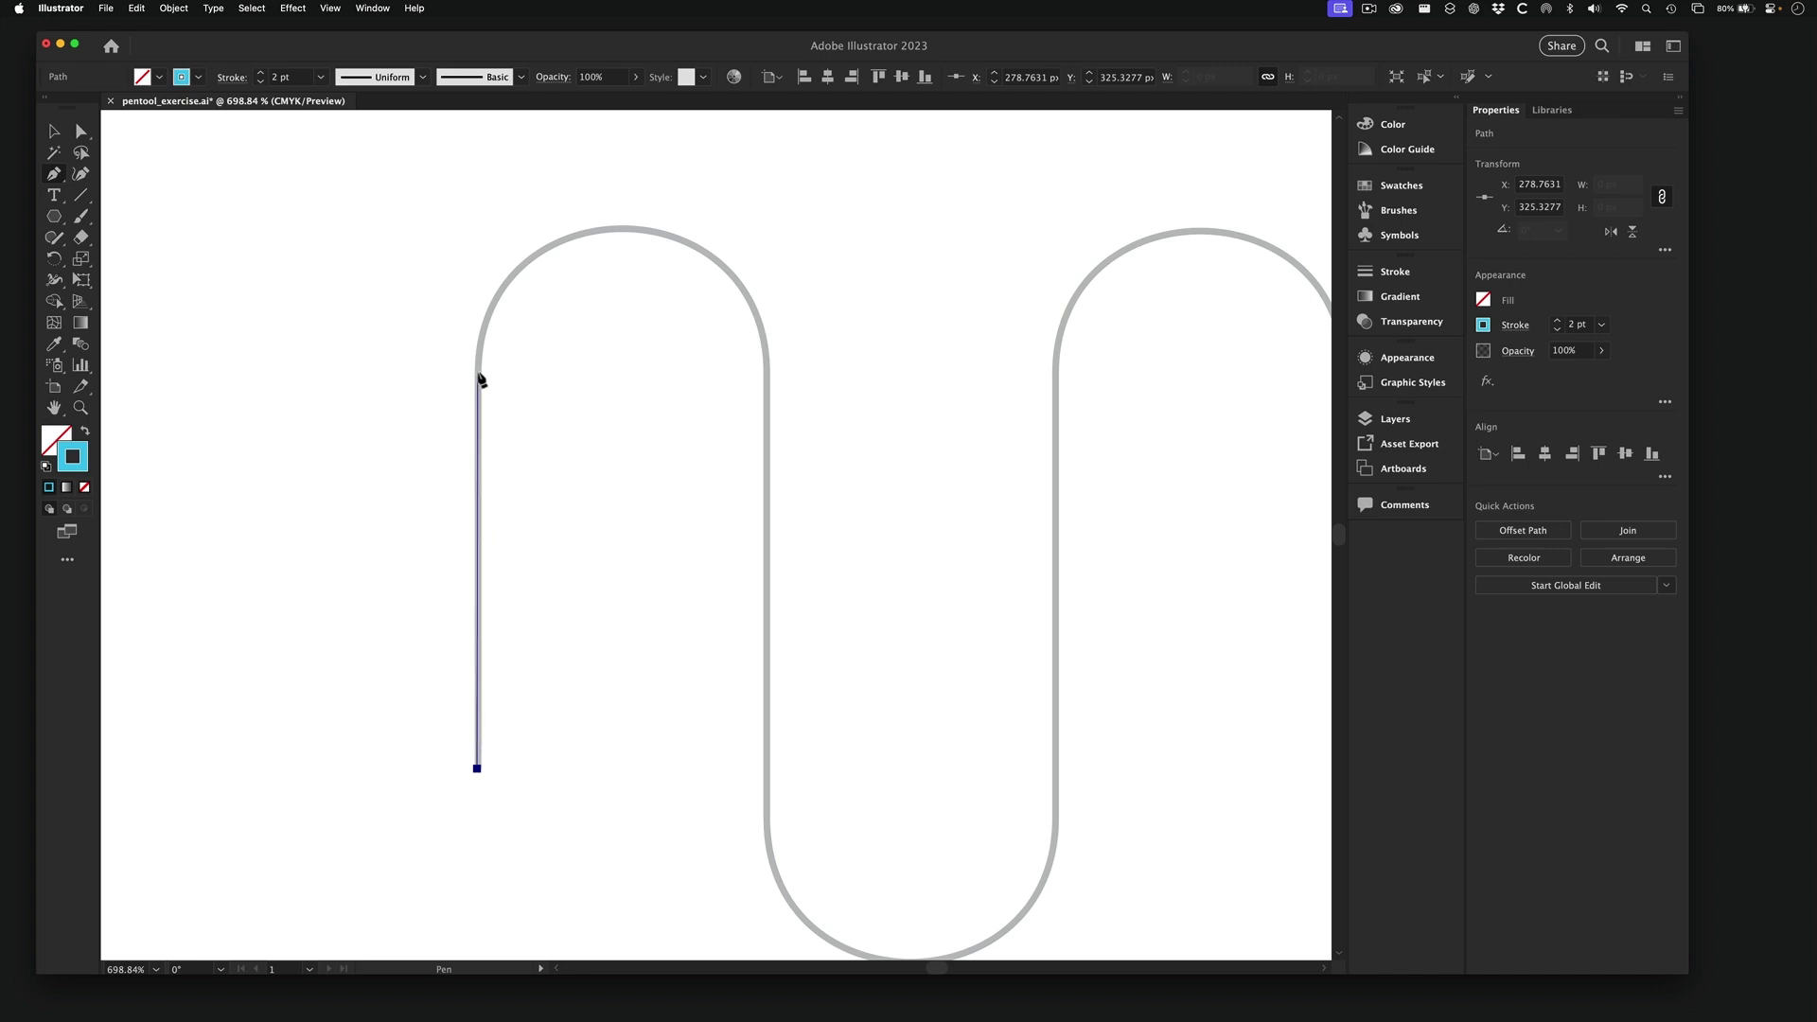
{"action": "left_click", "coordinate": [478, 369]}
{"action": "left_click", "coordinate": [478, 373]}
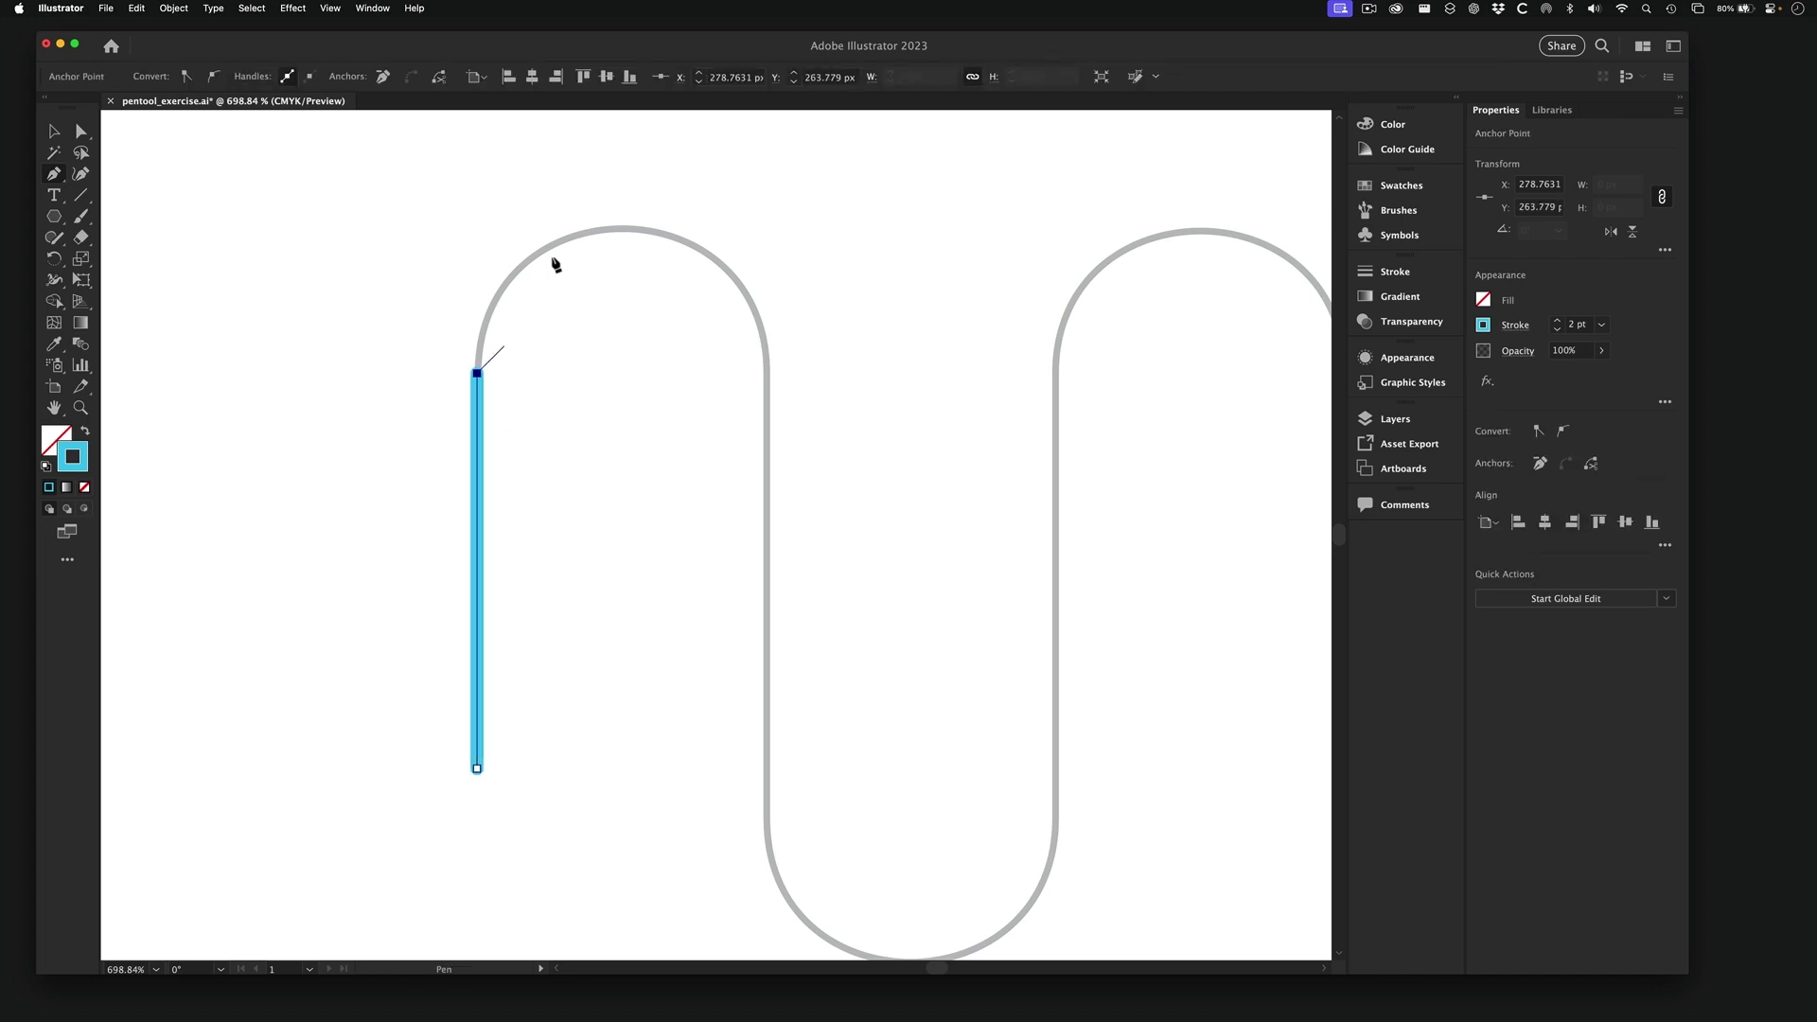
{"action": "left_click", "coordinate": [623, 230]}
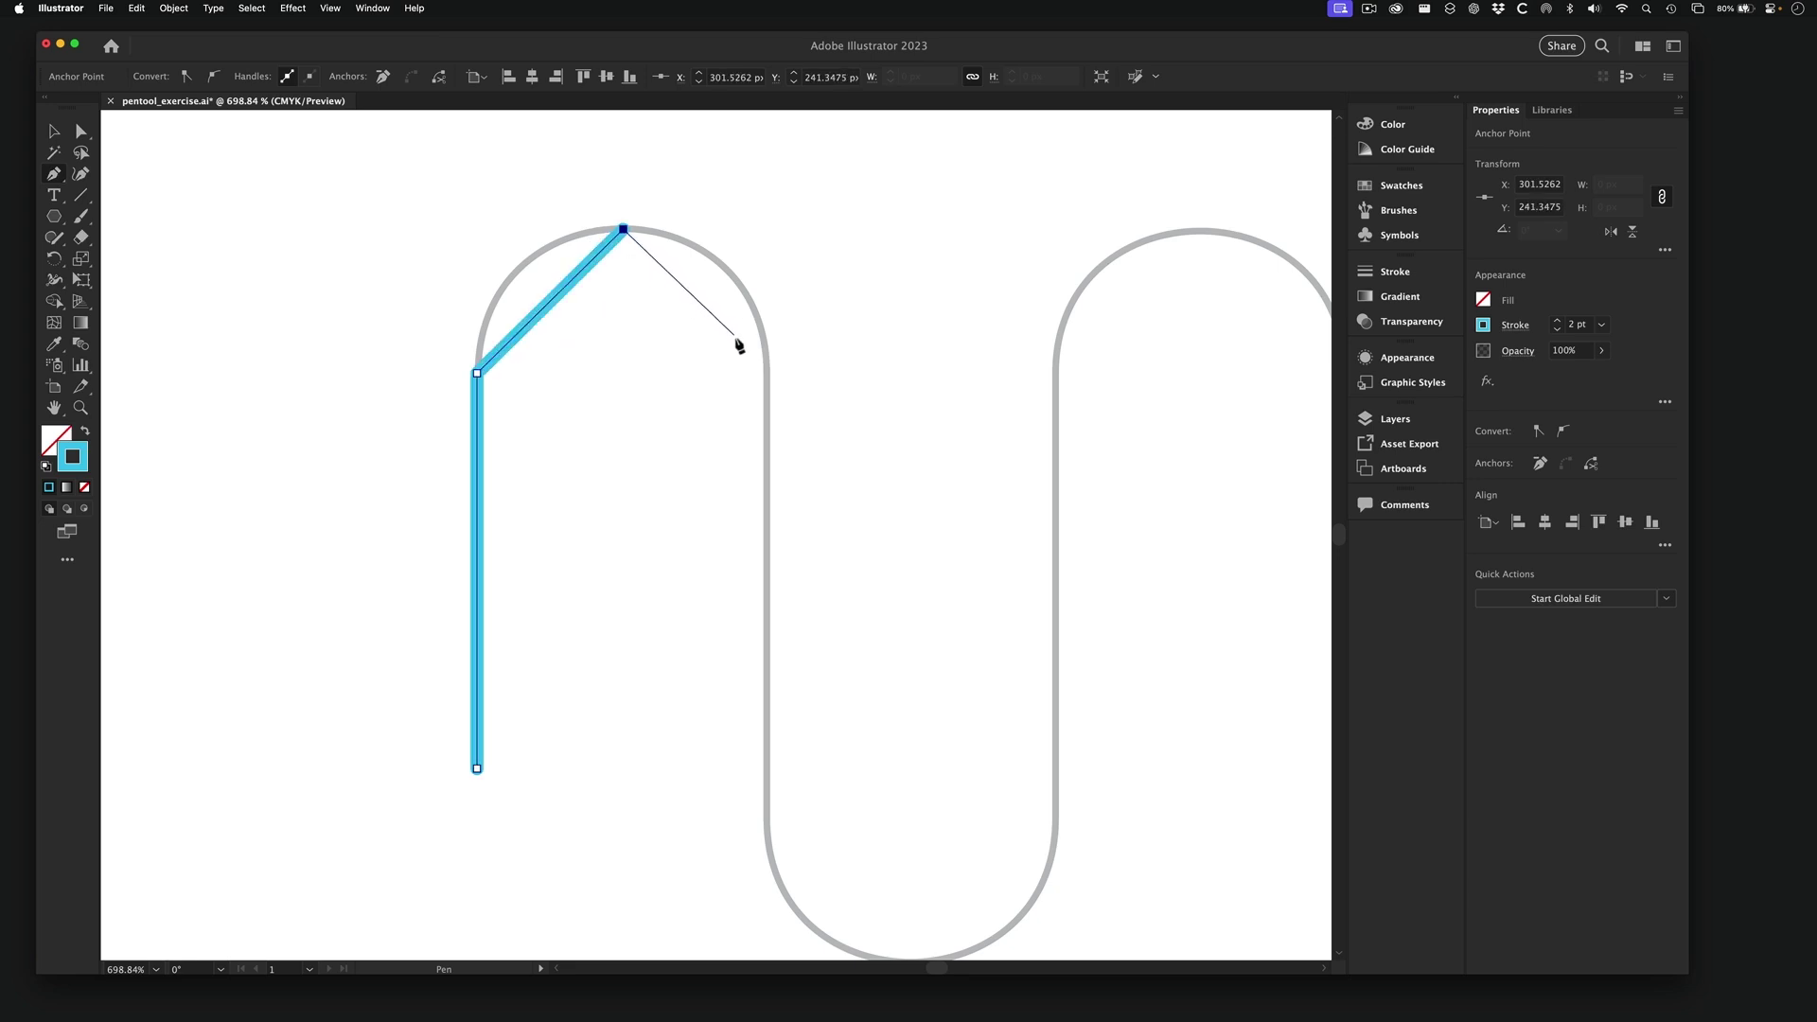
{"action": "left_click", "coordinate": [768, 374]}
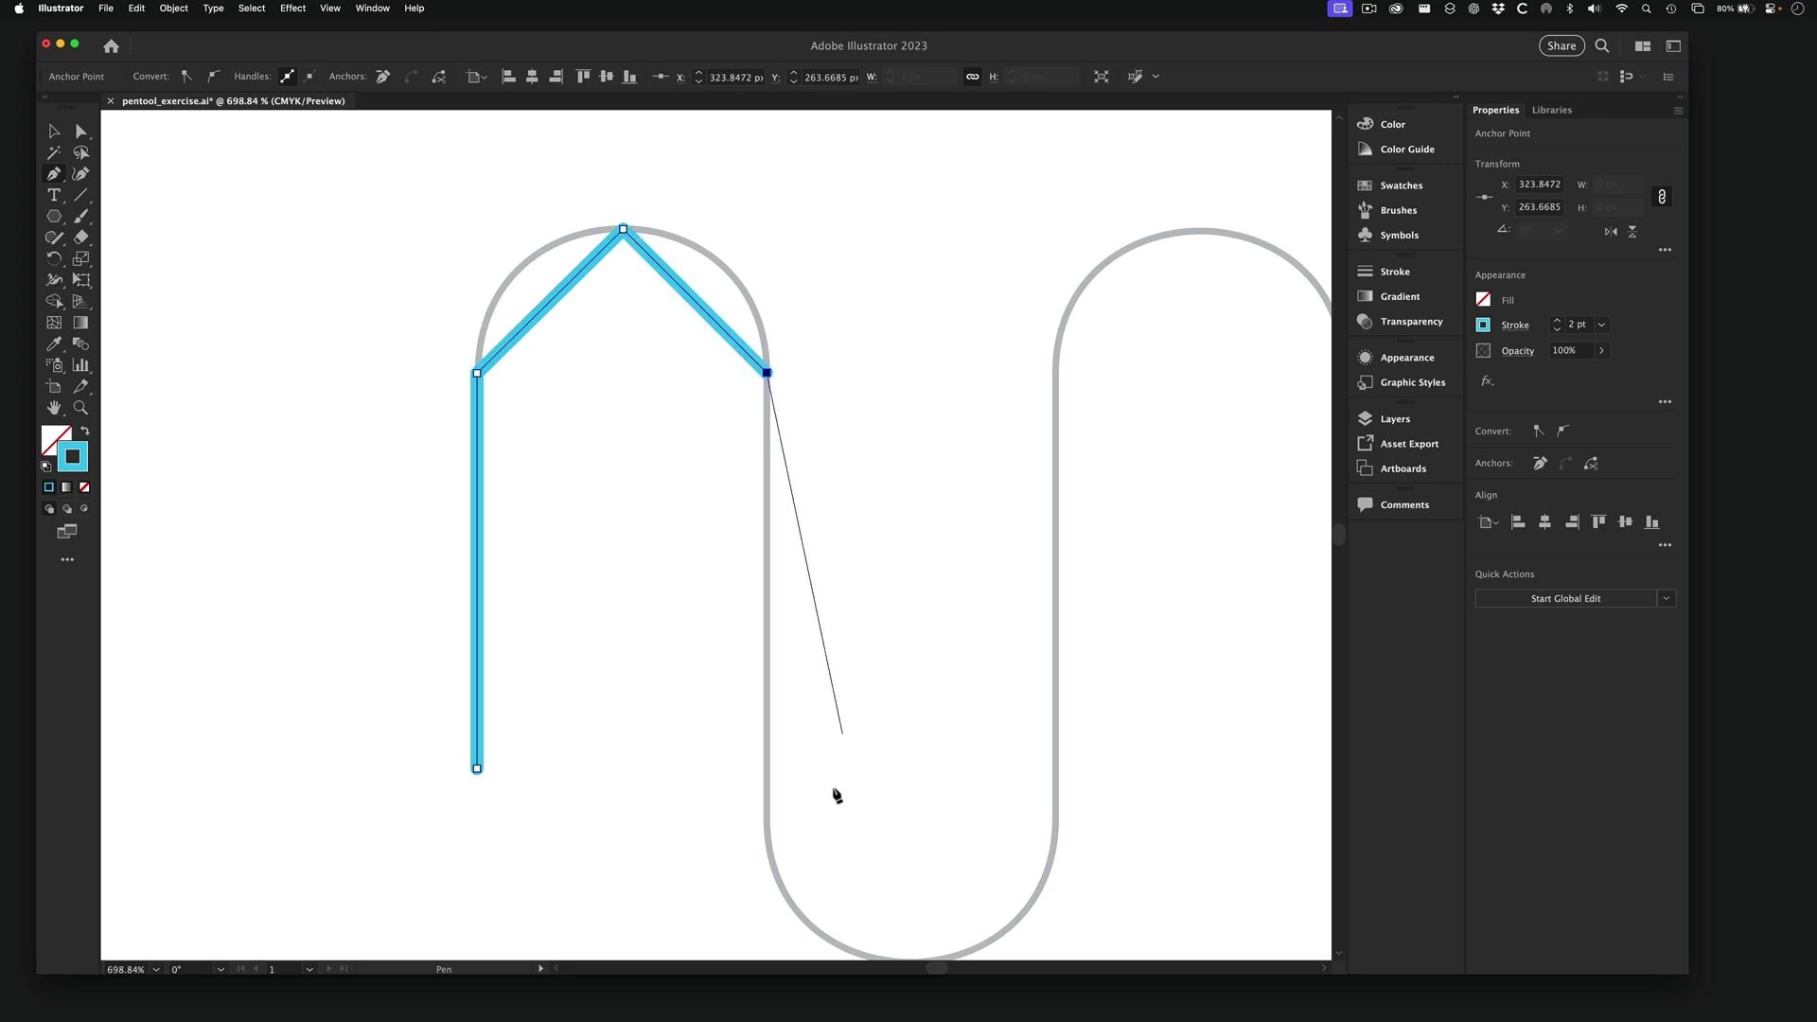
- Continue the path with corner anchors at the first trough's left side, lowest point and right side
{"action": "left_click", "coordinate": [768, 787]}
{"action": "scroll", "coordinate": [812, 813], "scroll_direction": "down", "scroll_amount": 3}
{"action": "scroll", "coordinate": [812, 813], "scroll_direction": "right", "scroll_amount": 2}
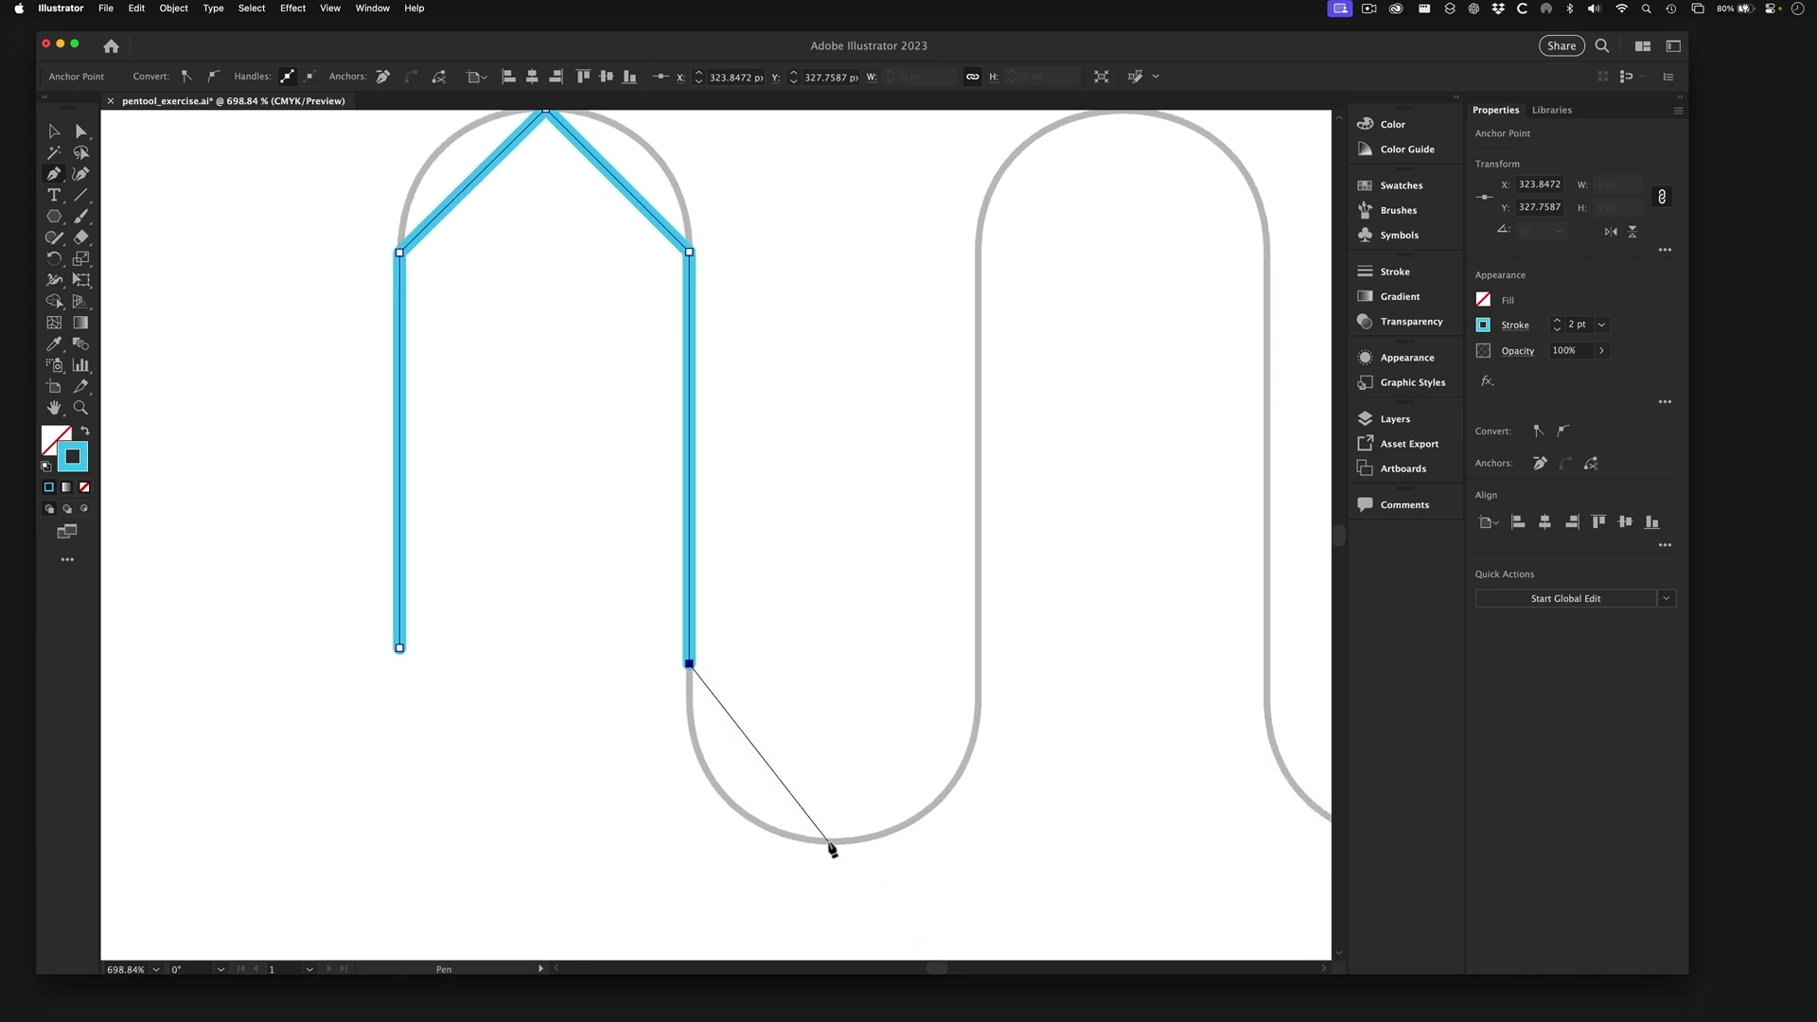
{"action": "left_click", "coordinate": [829, 841]}
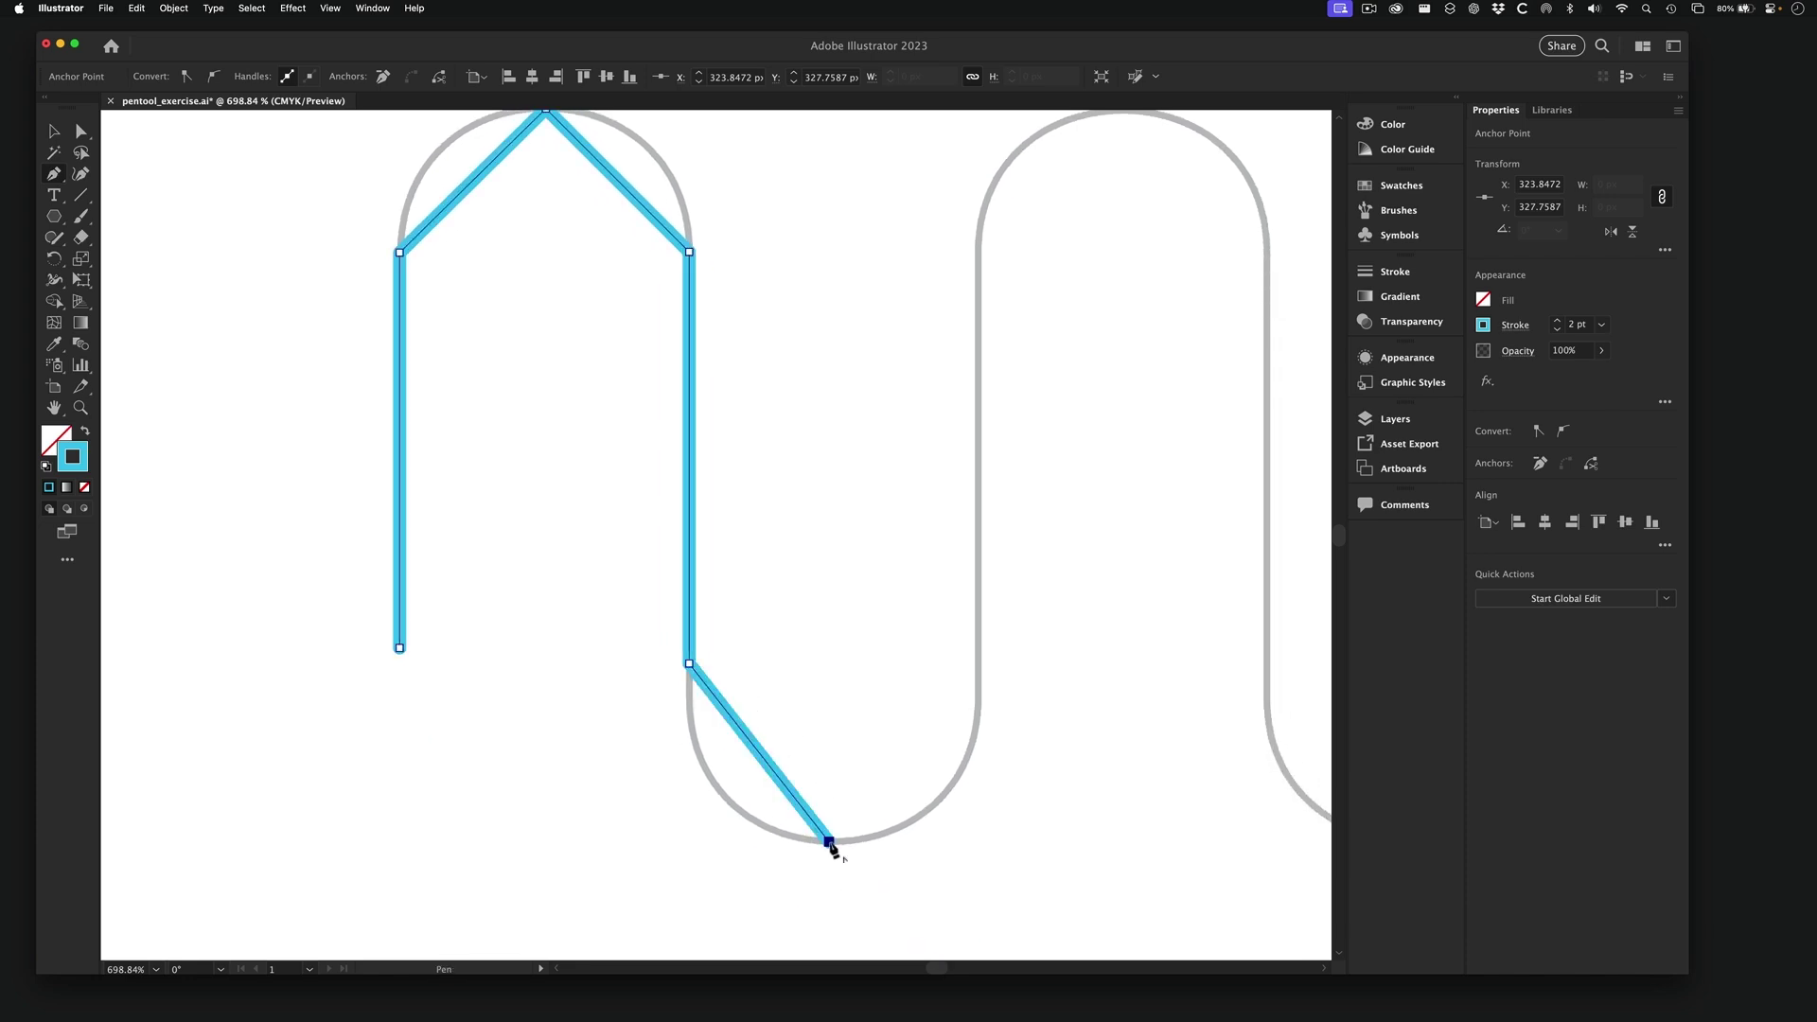
{"action": "left_click", "coordinate": [978, 661]}
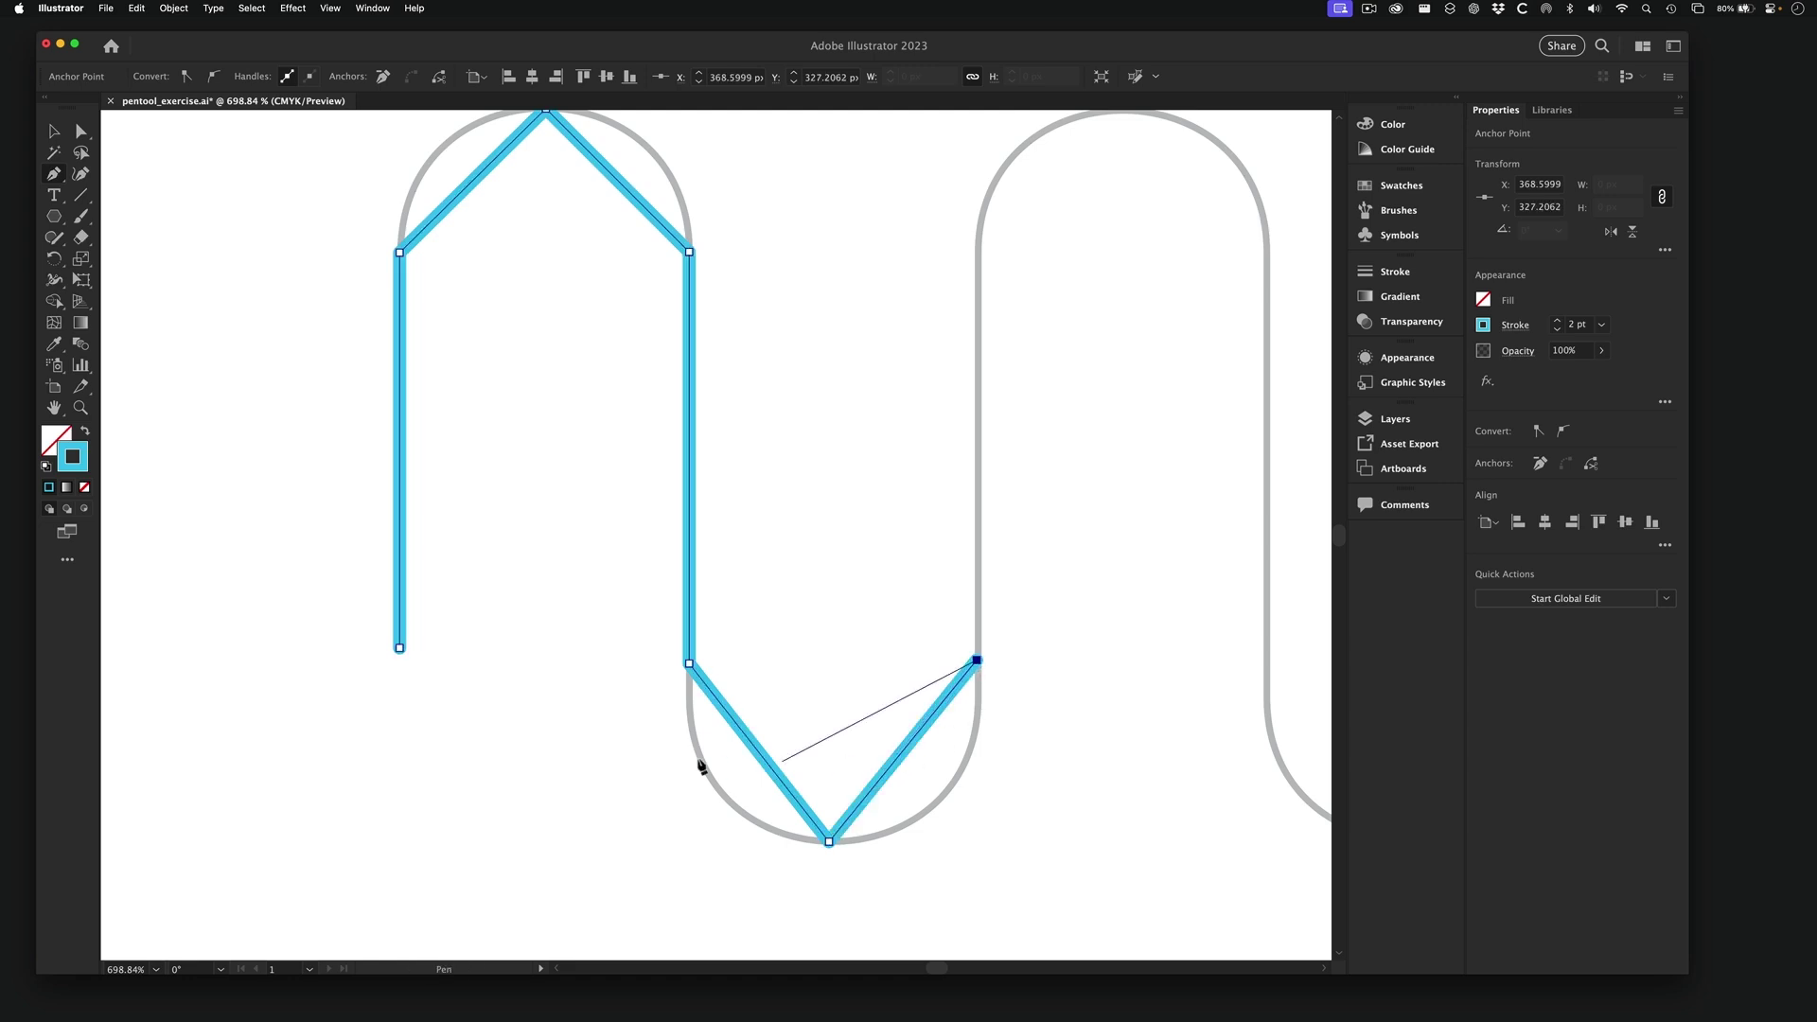
- Finish drawing by deselecting the path, and select the whole path with the Selection tool
{"action": "left_click_drag", "start_coordinate": [621, 571], "coordinate": [633, 657]}
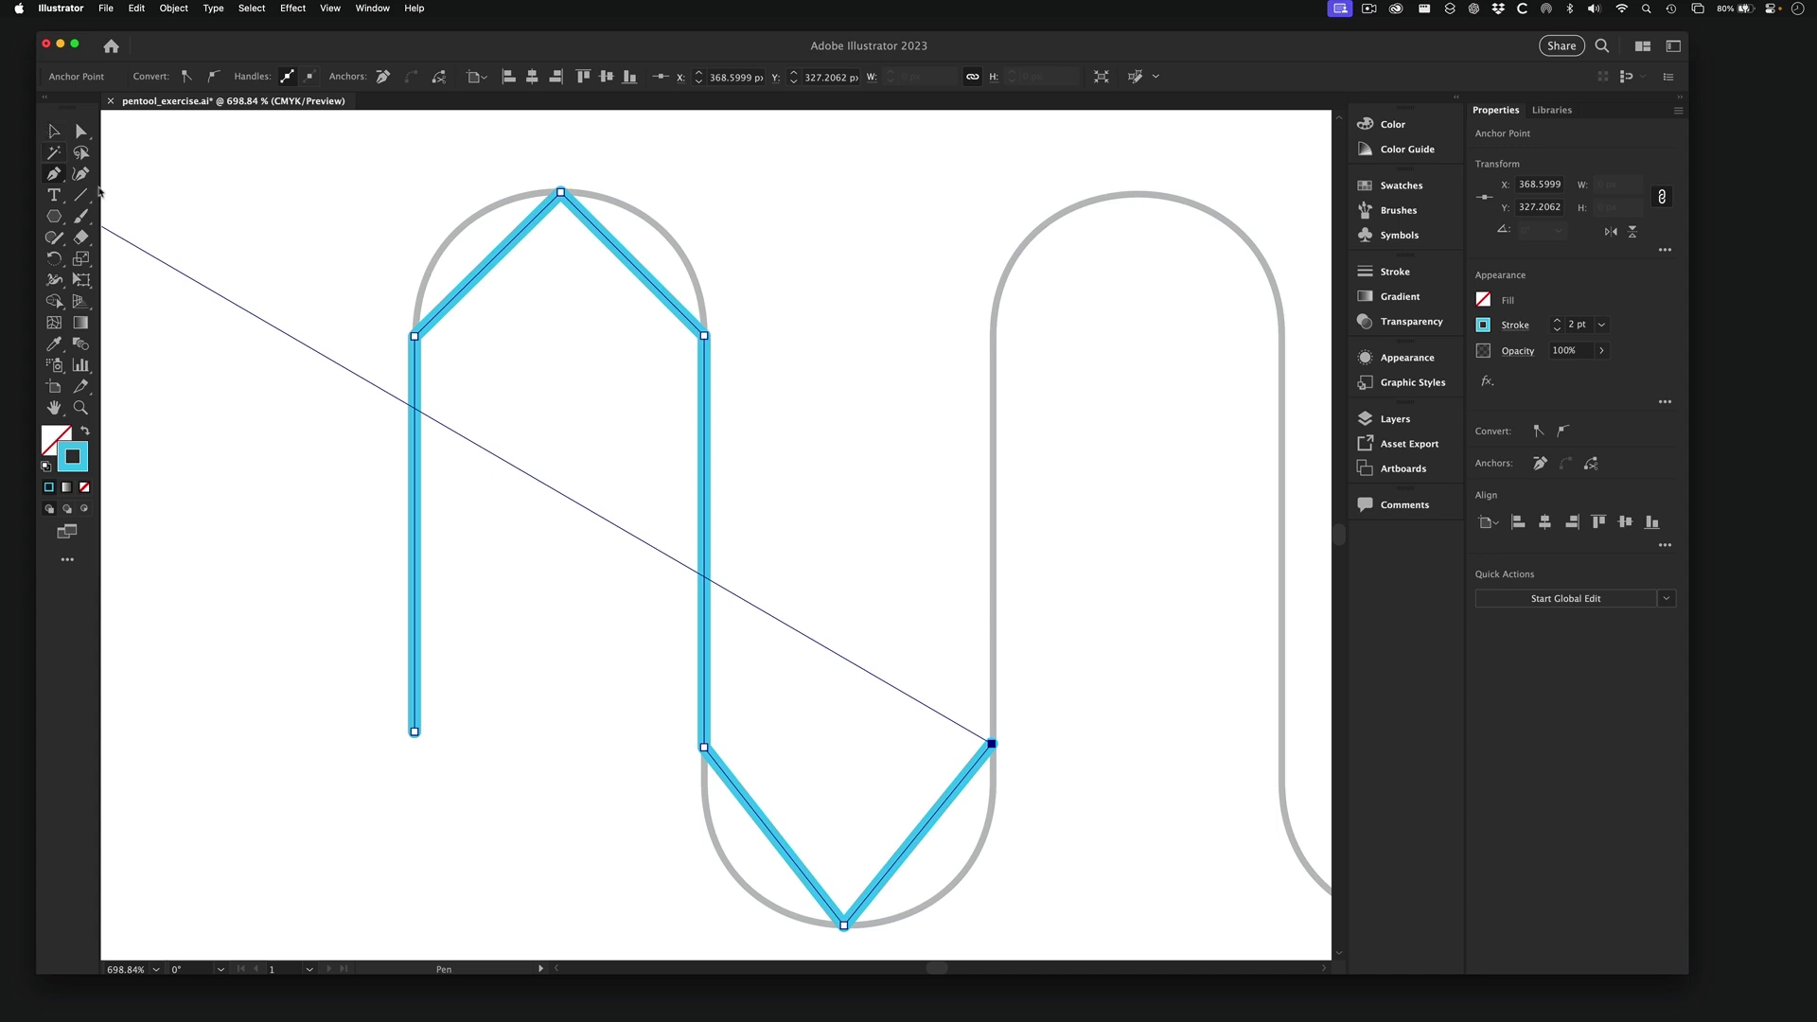
{"action": "left_click", "coordinate": [54, 132]}
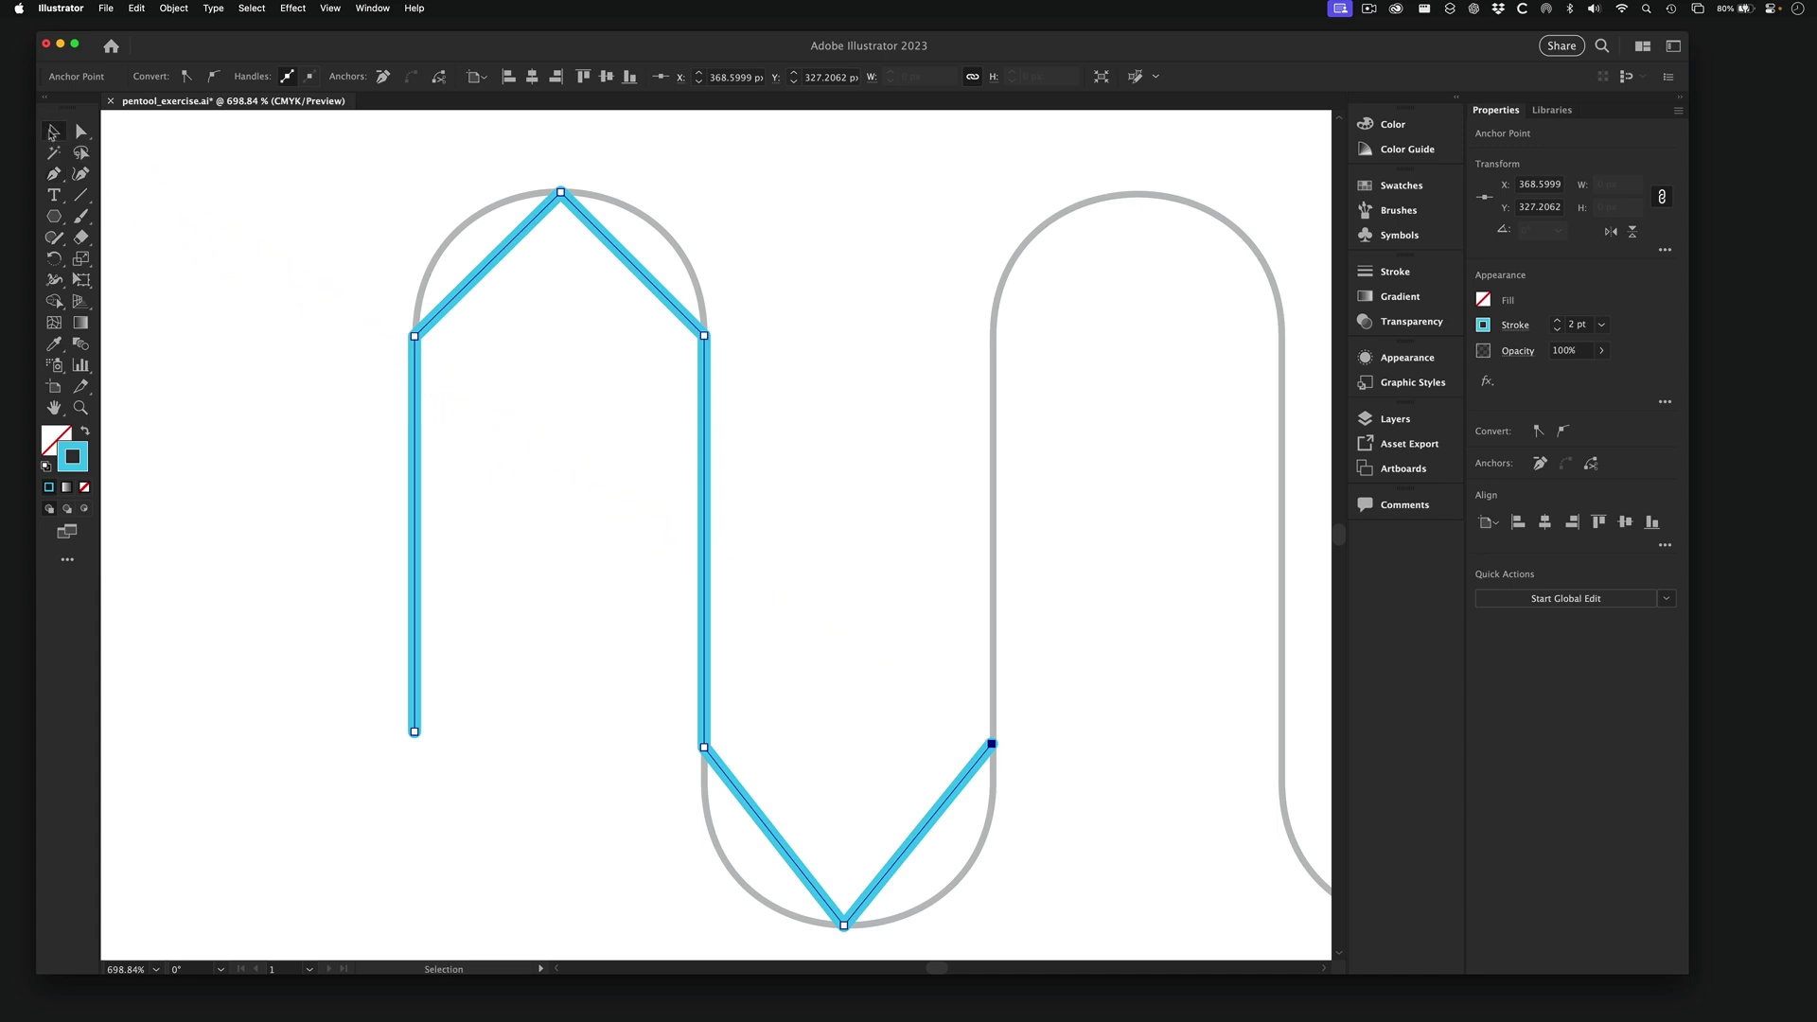
{"action": "left_click", "coordinate": [294, 364]}
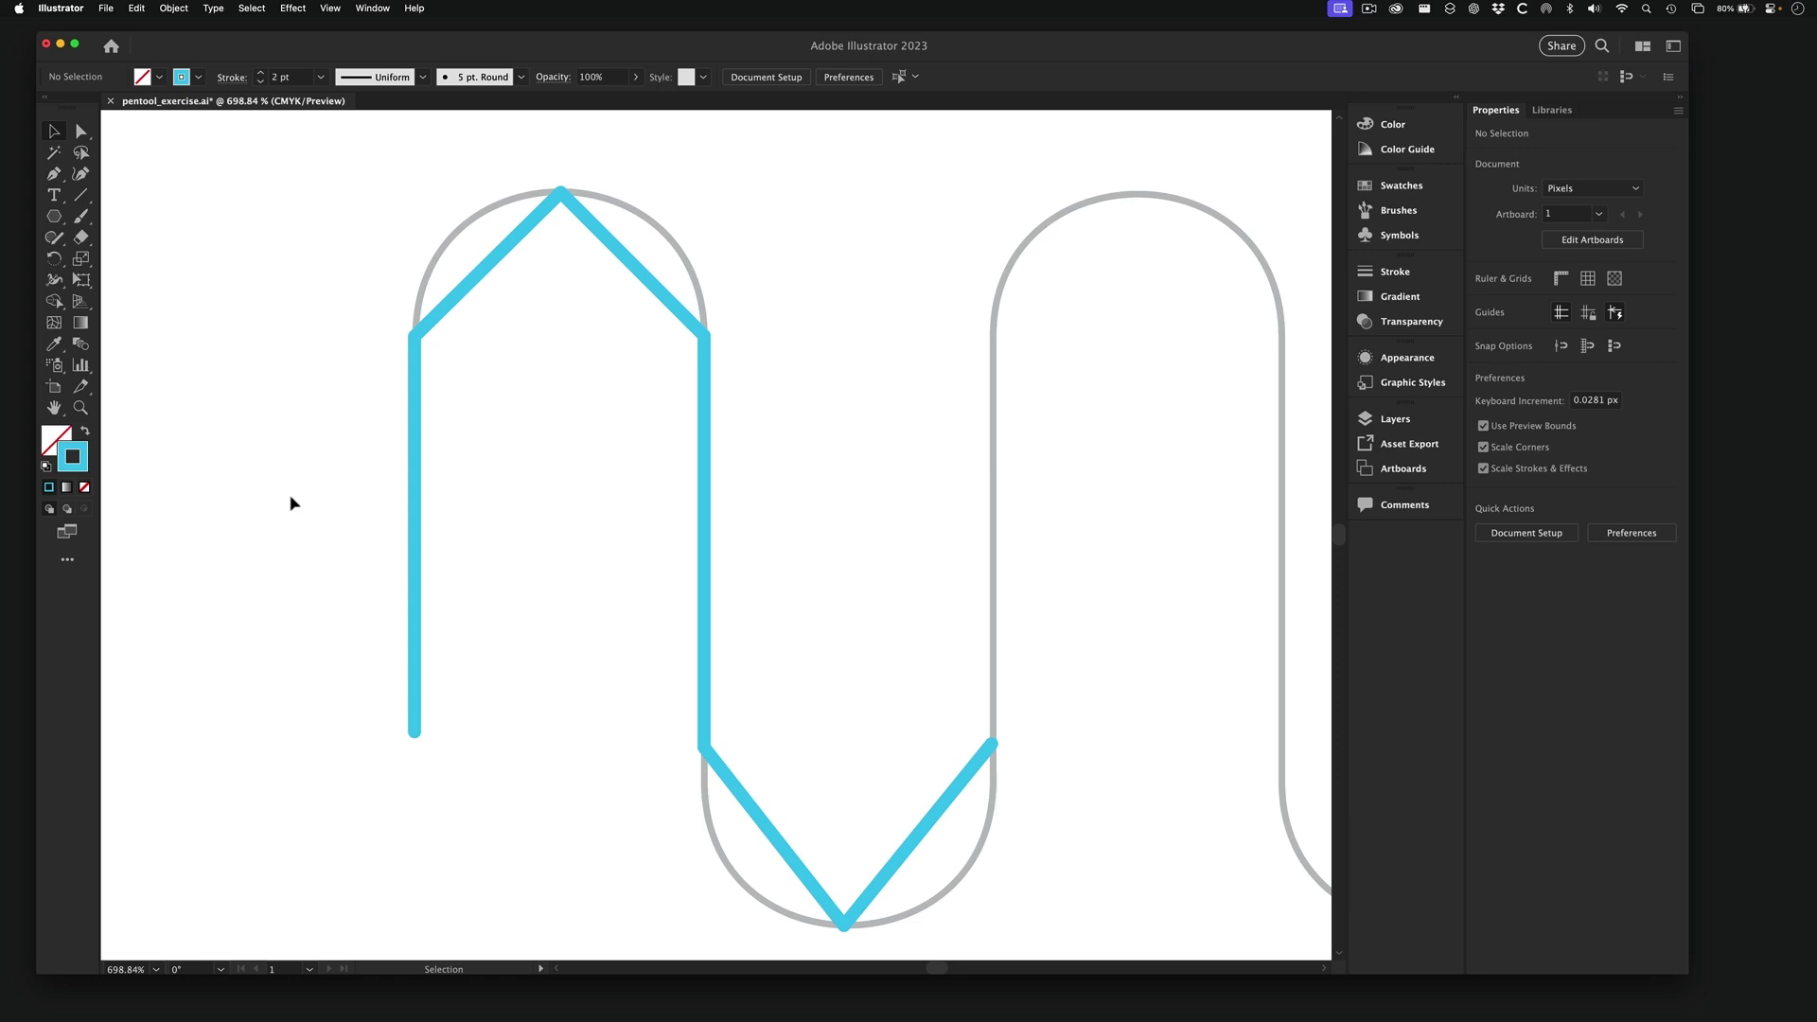
{"action": "left_click", "coordinate": [484, 275]}
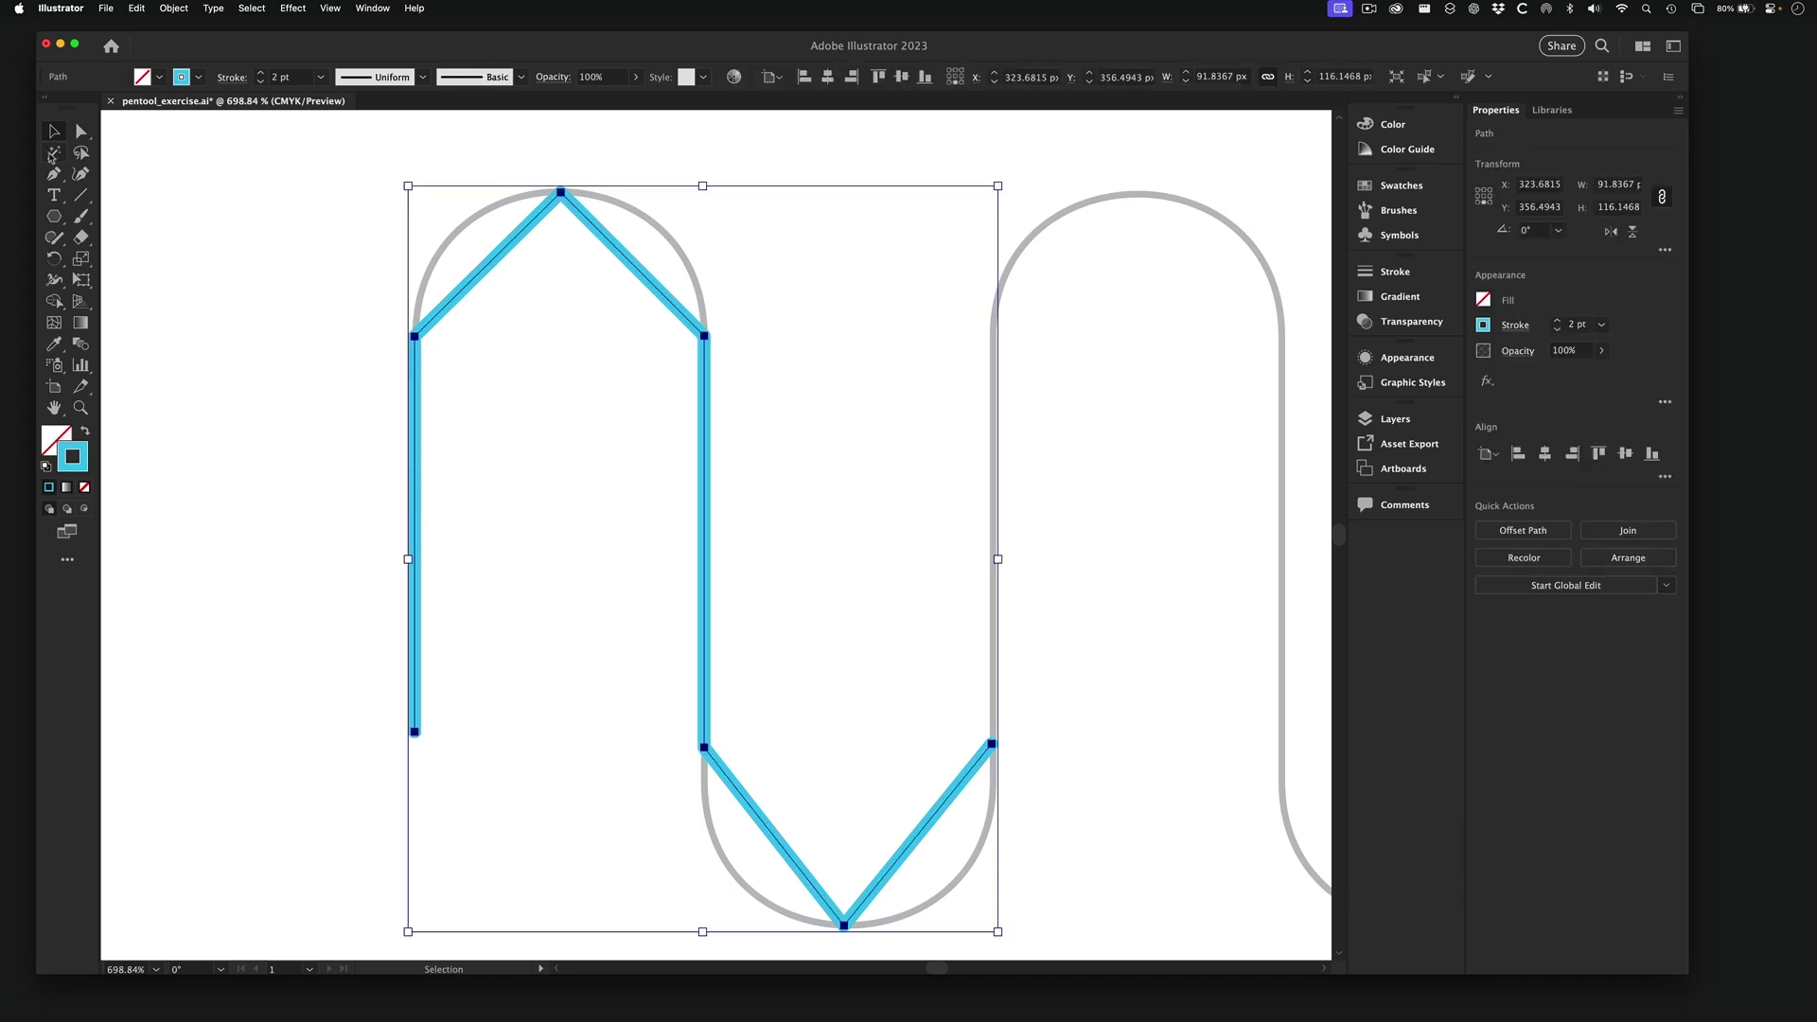
- Return to the Pen tool and show the anchor point tools grouped with it
{"action": "left_click", "coordinate": [54, 174]}
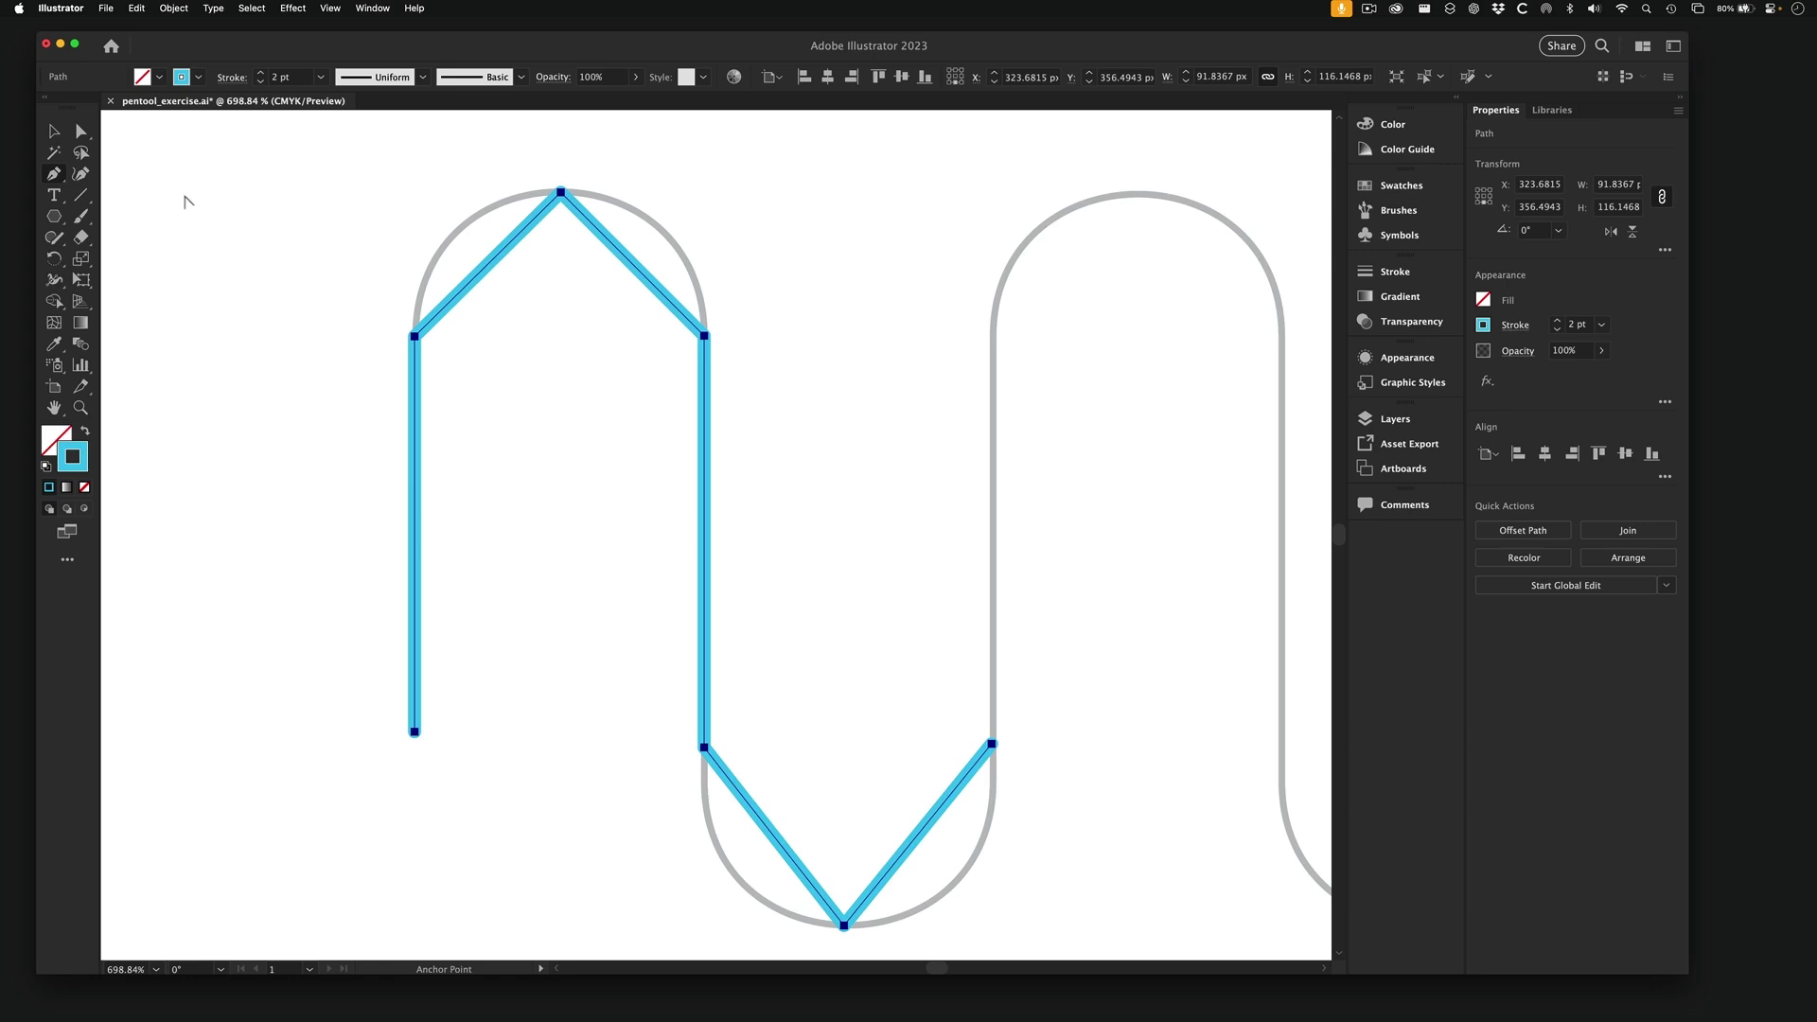
{"action": "left_click", "coordinate": [54, 174]}
{"action": "left_click", "coordinate": [57, 175]}
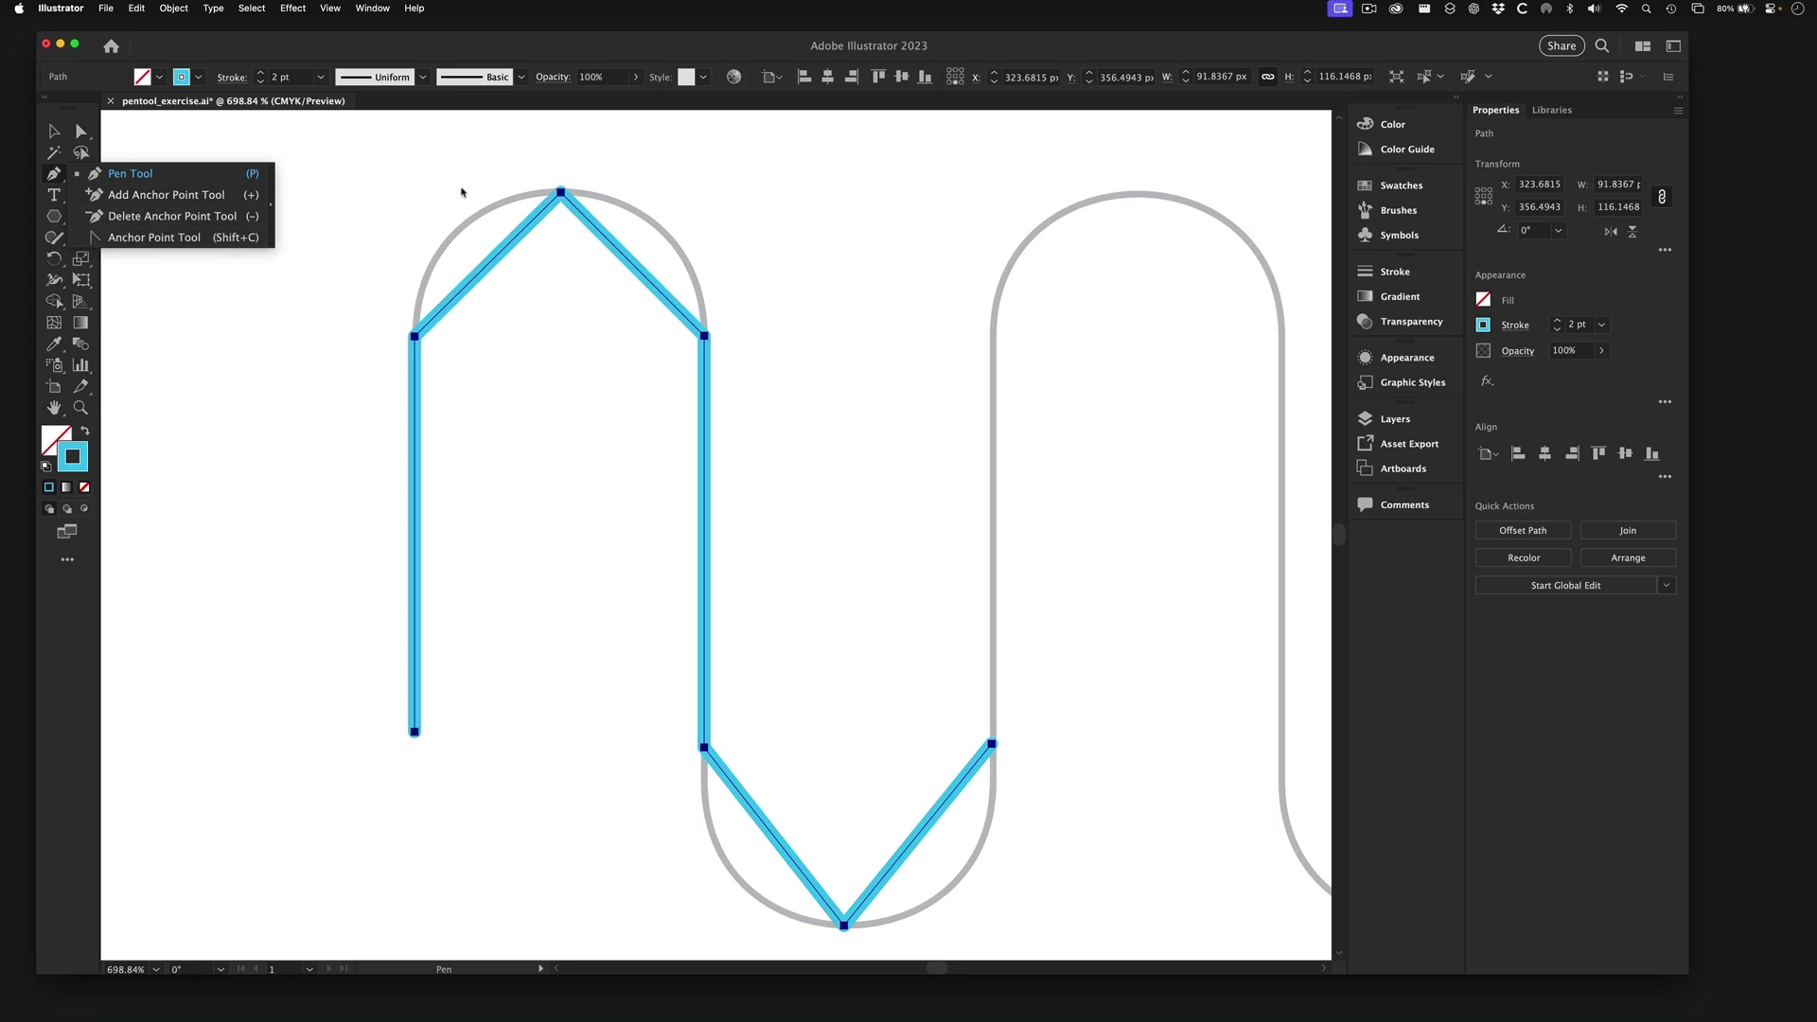
- Deselect the path and directly select the first arch's top, left-side and right-side anchors one at a time
{"action": "key", "text": "super"}
{"action": "left_click", "coordinate": [450, 171], "text": "super"}
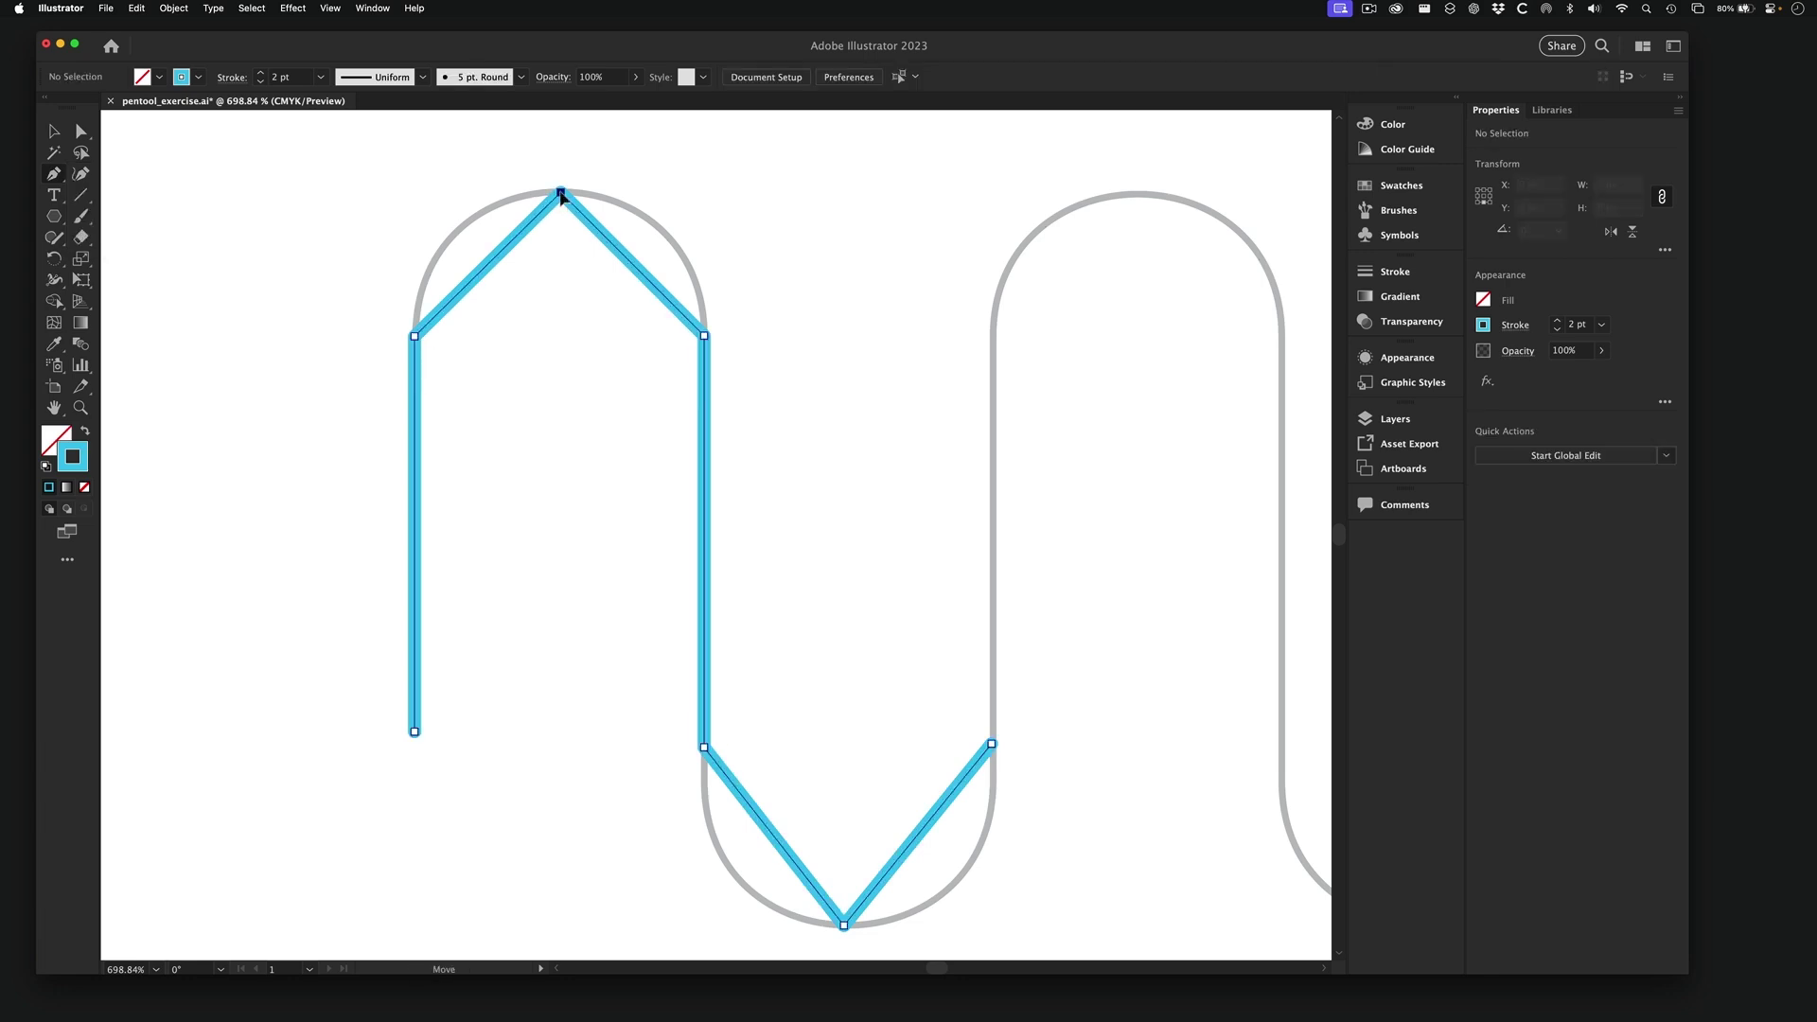
{"action": "left_click", "coordinate": [561, 194], "text": "super"}
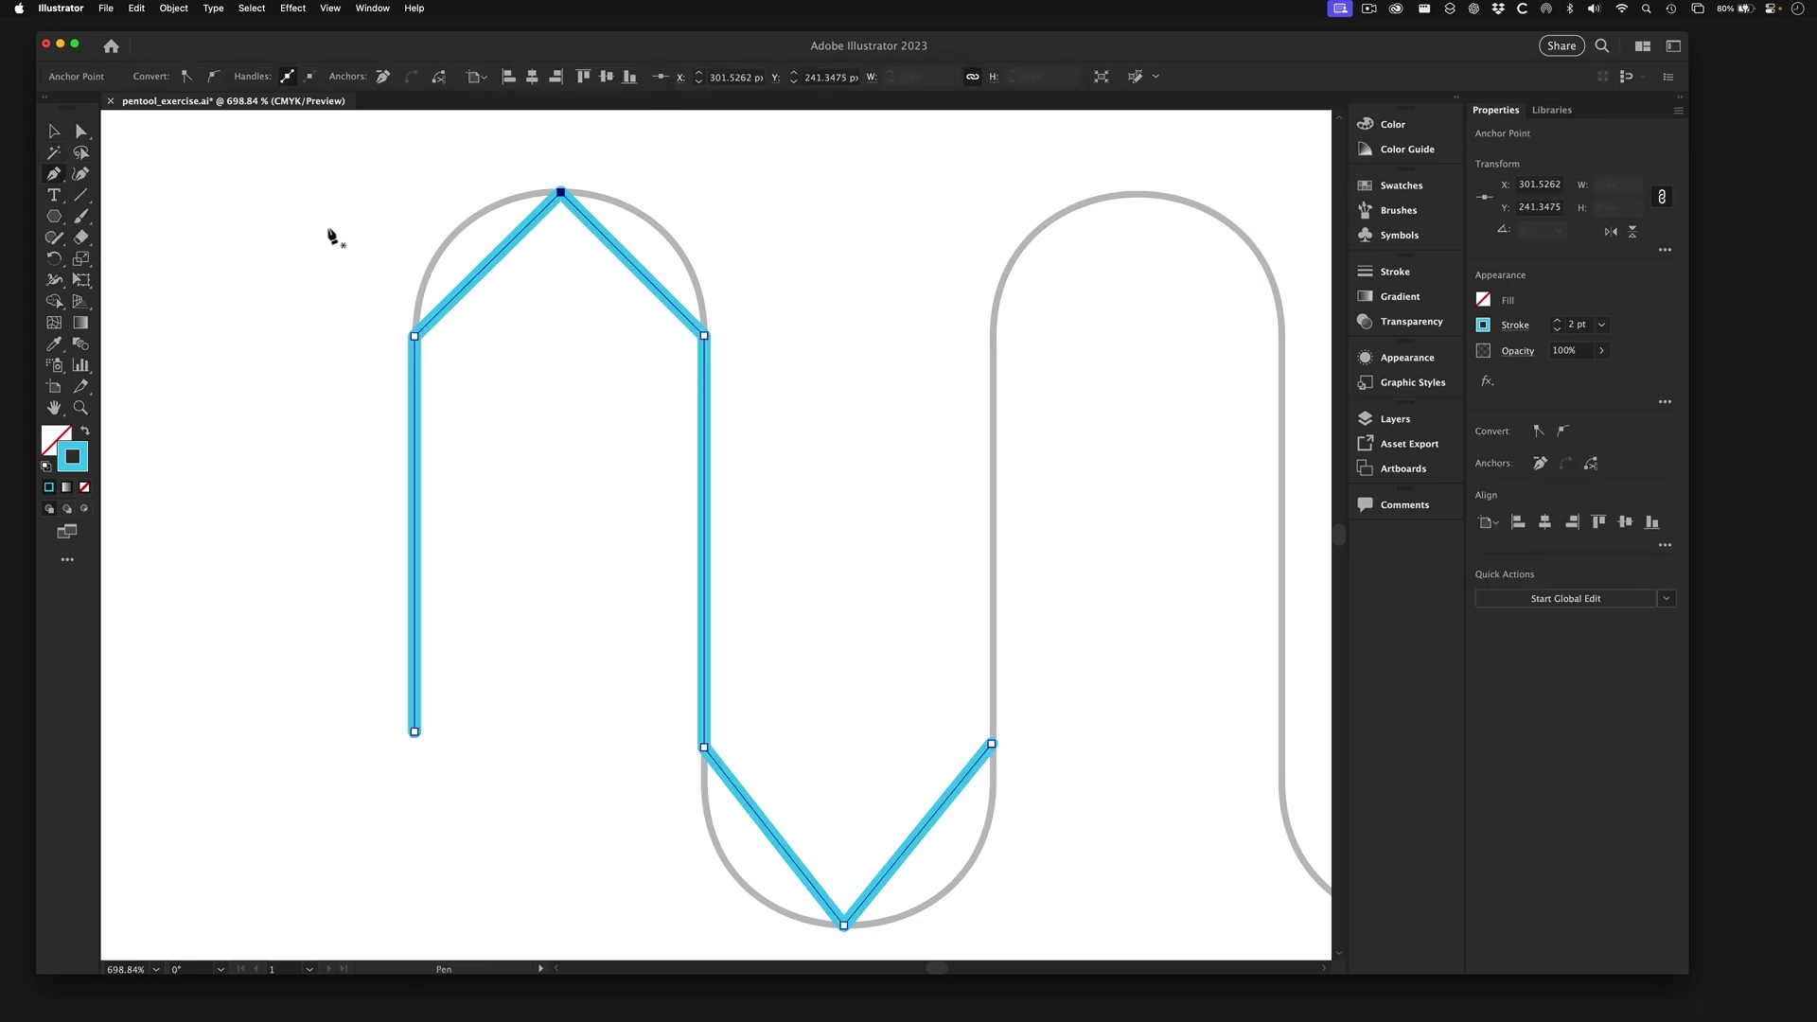
{"action": "key", "text": "super"}
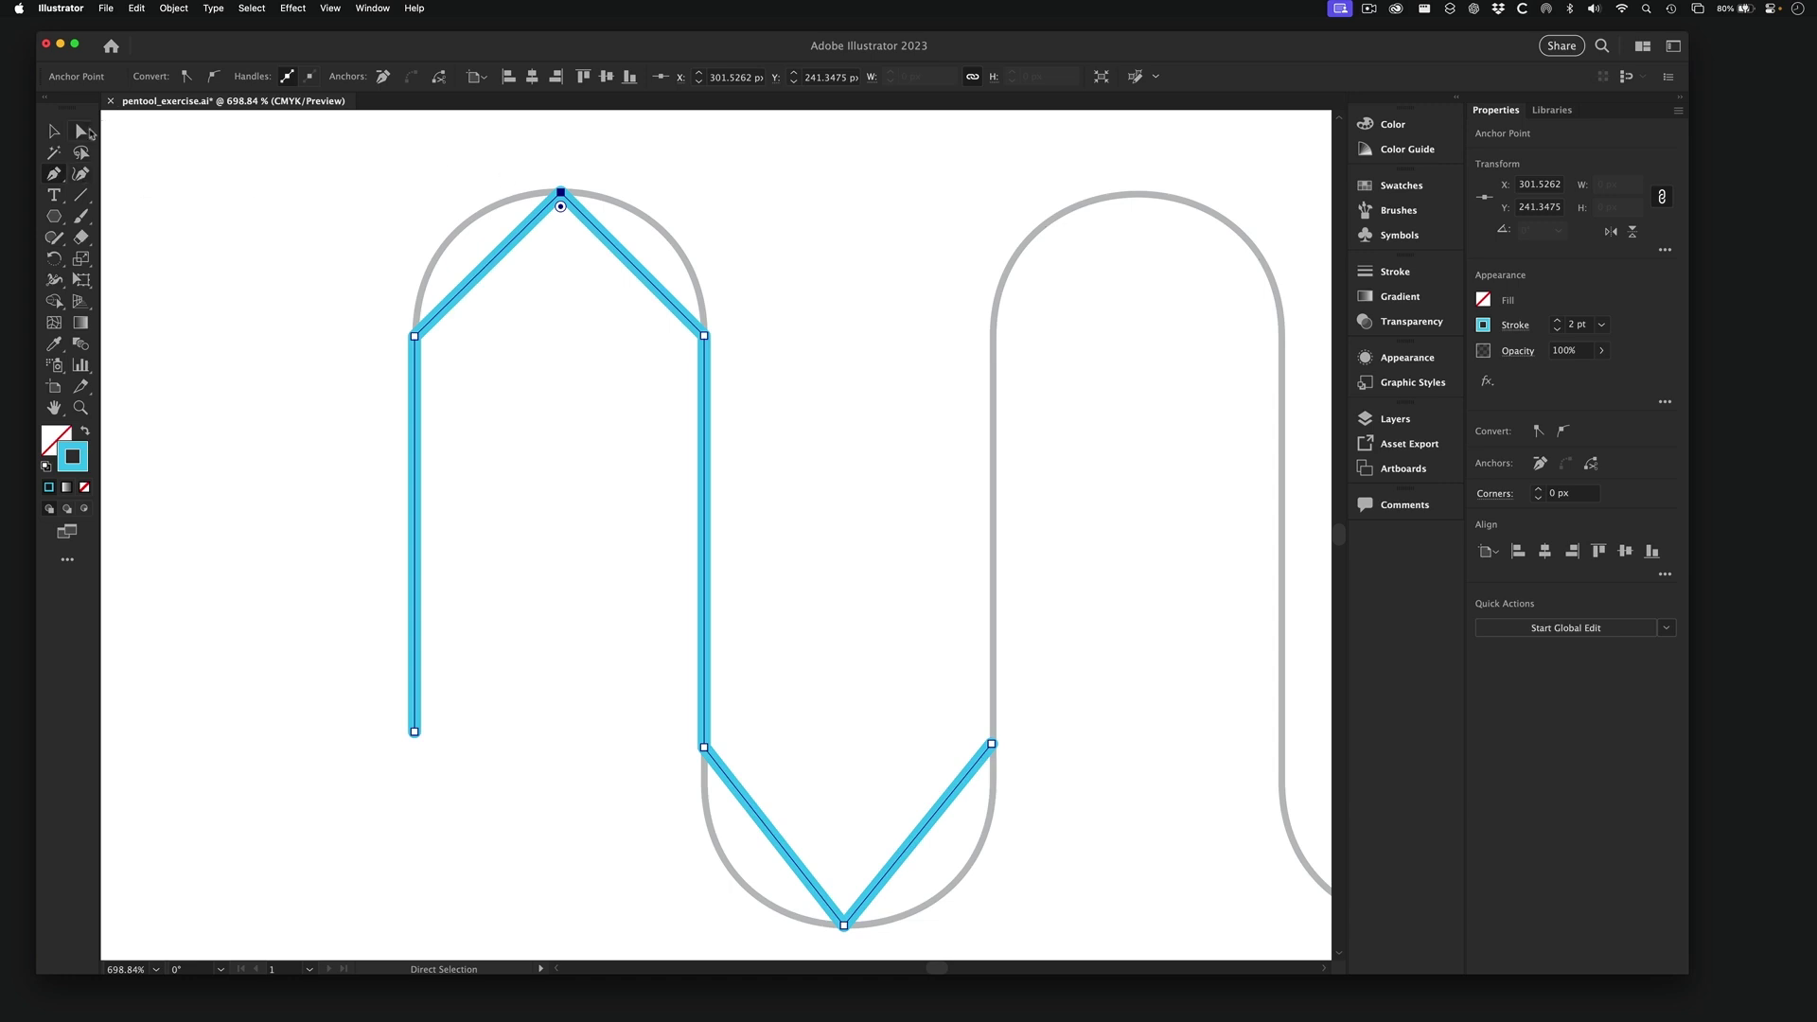
{"action": "left_click", "coordinate": [414, 336], "text": "super"}
{"action": "left_click", "coordinate": [704, 336], "text": "super"}
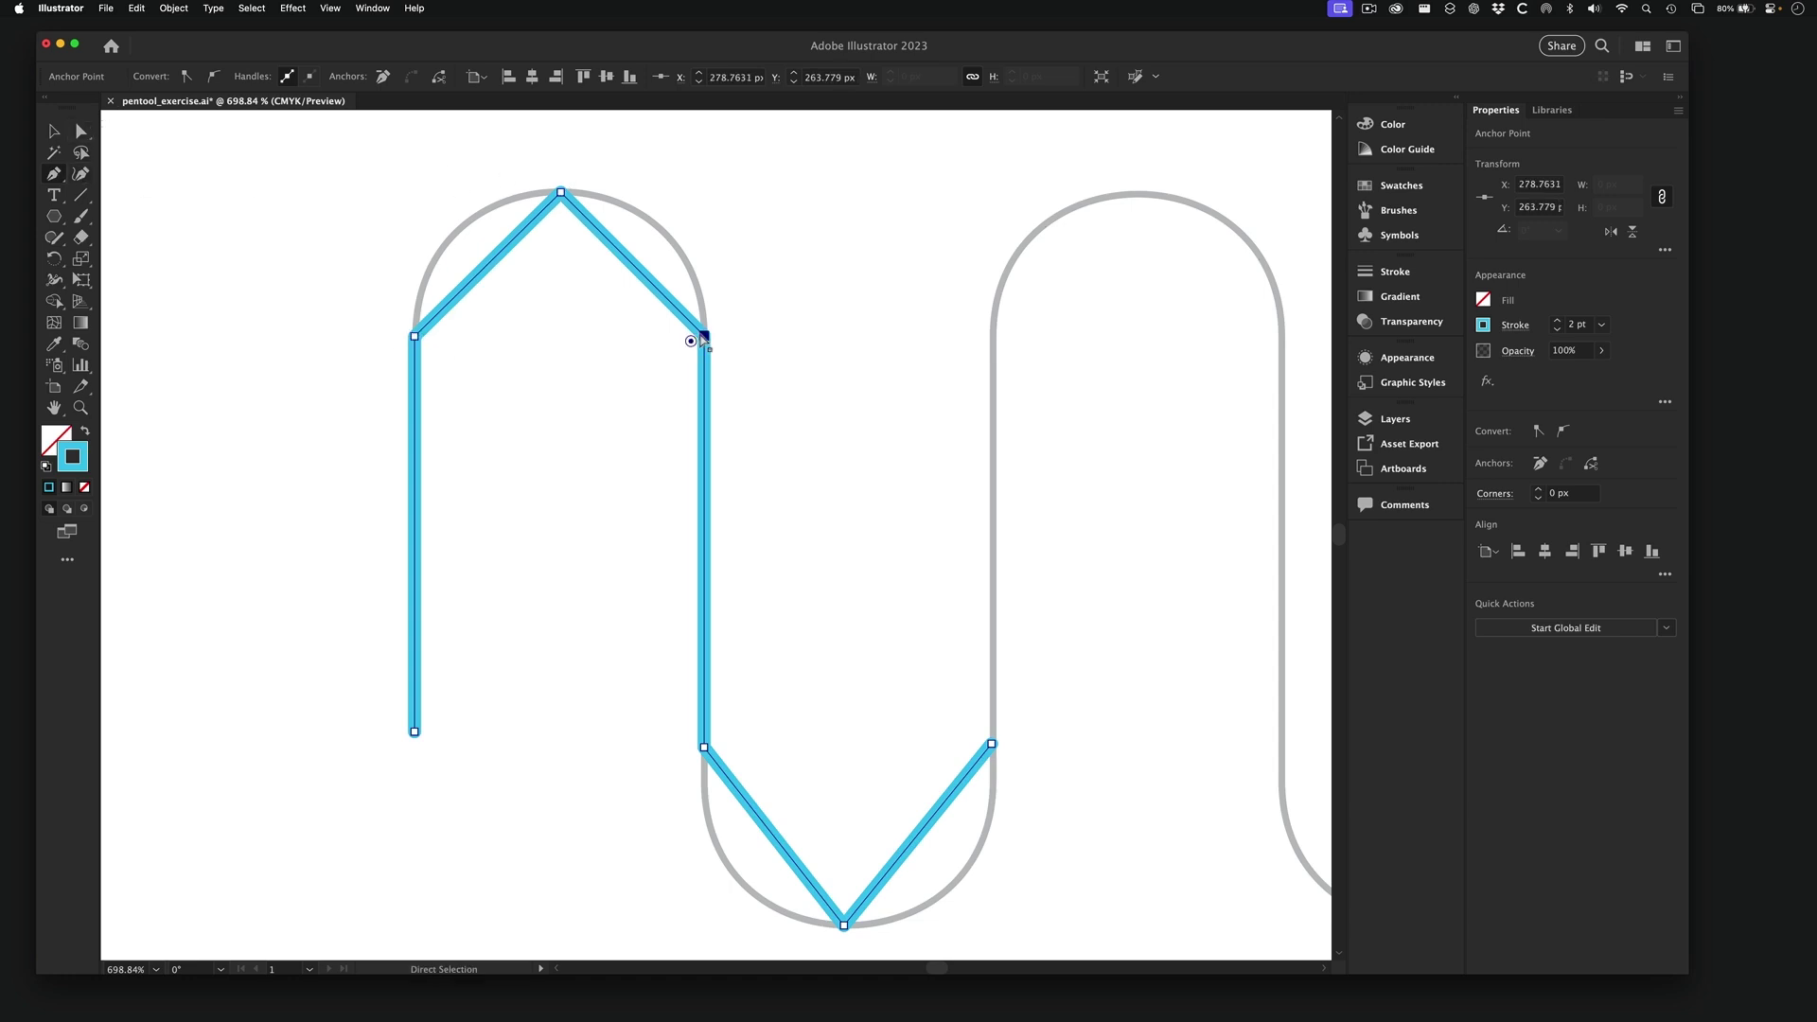
- Select the first arch's top anchor and convert it to smooth with horizontal handles that fit the gray arch
{"action": "left_click", "coordinate": [561, 193], "text": "super"}
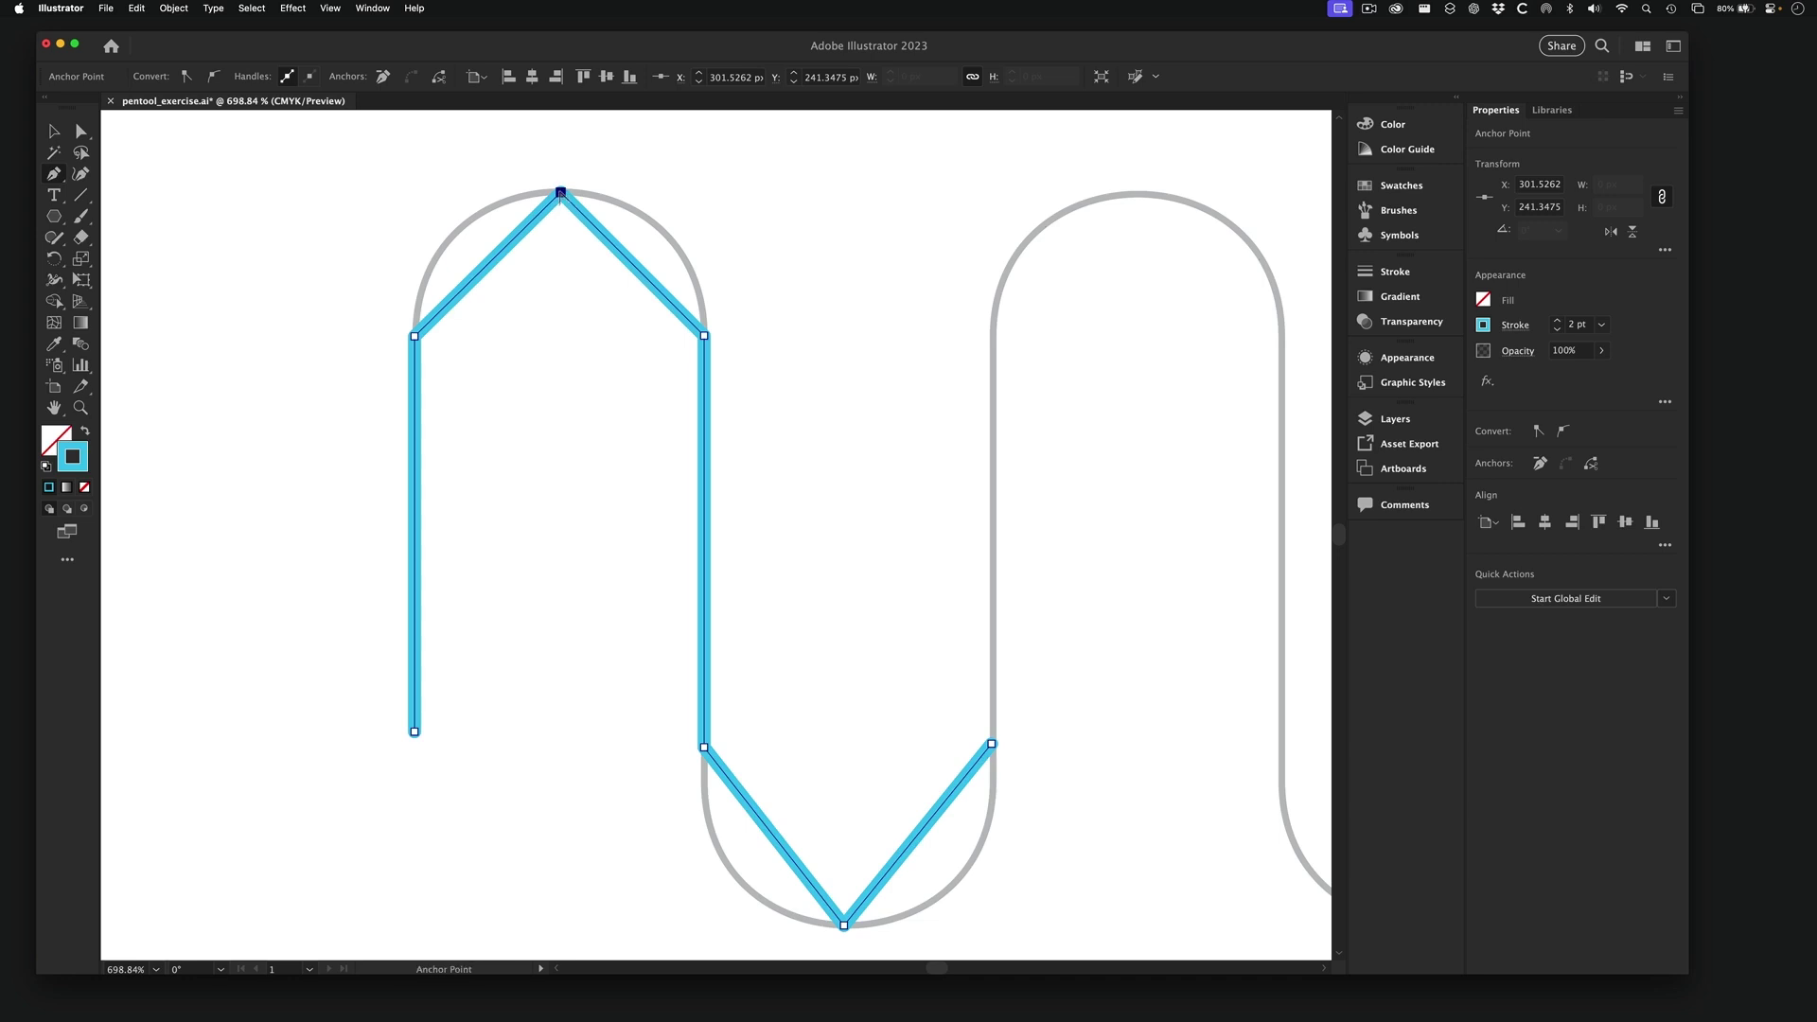
{"action": "left_click", "coordinate": [560, 193]}
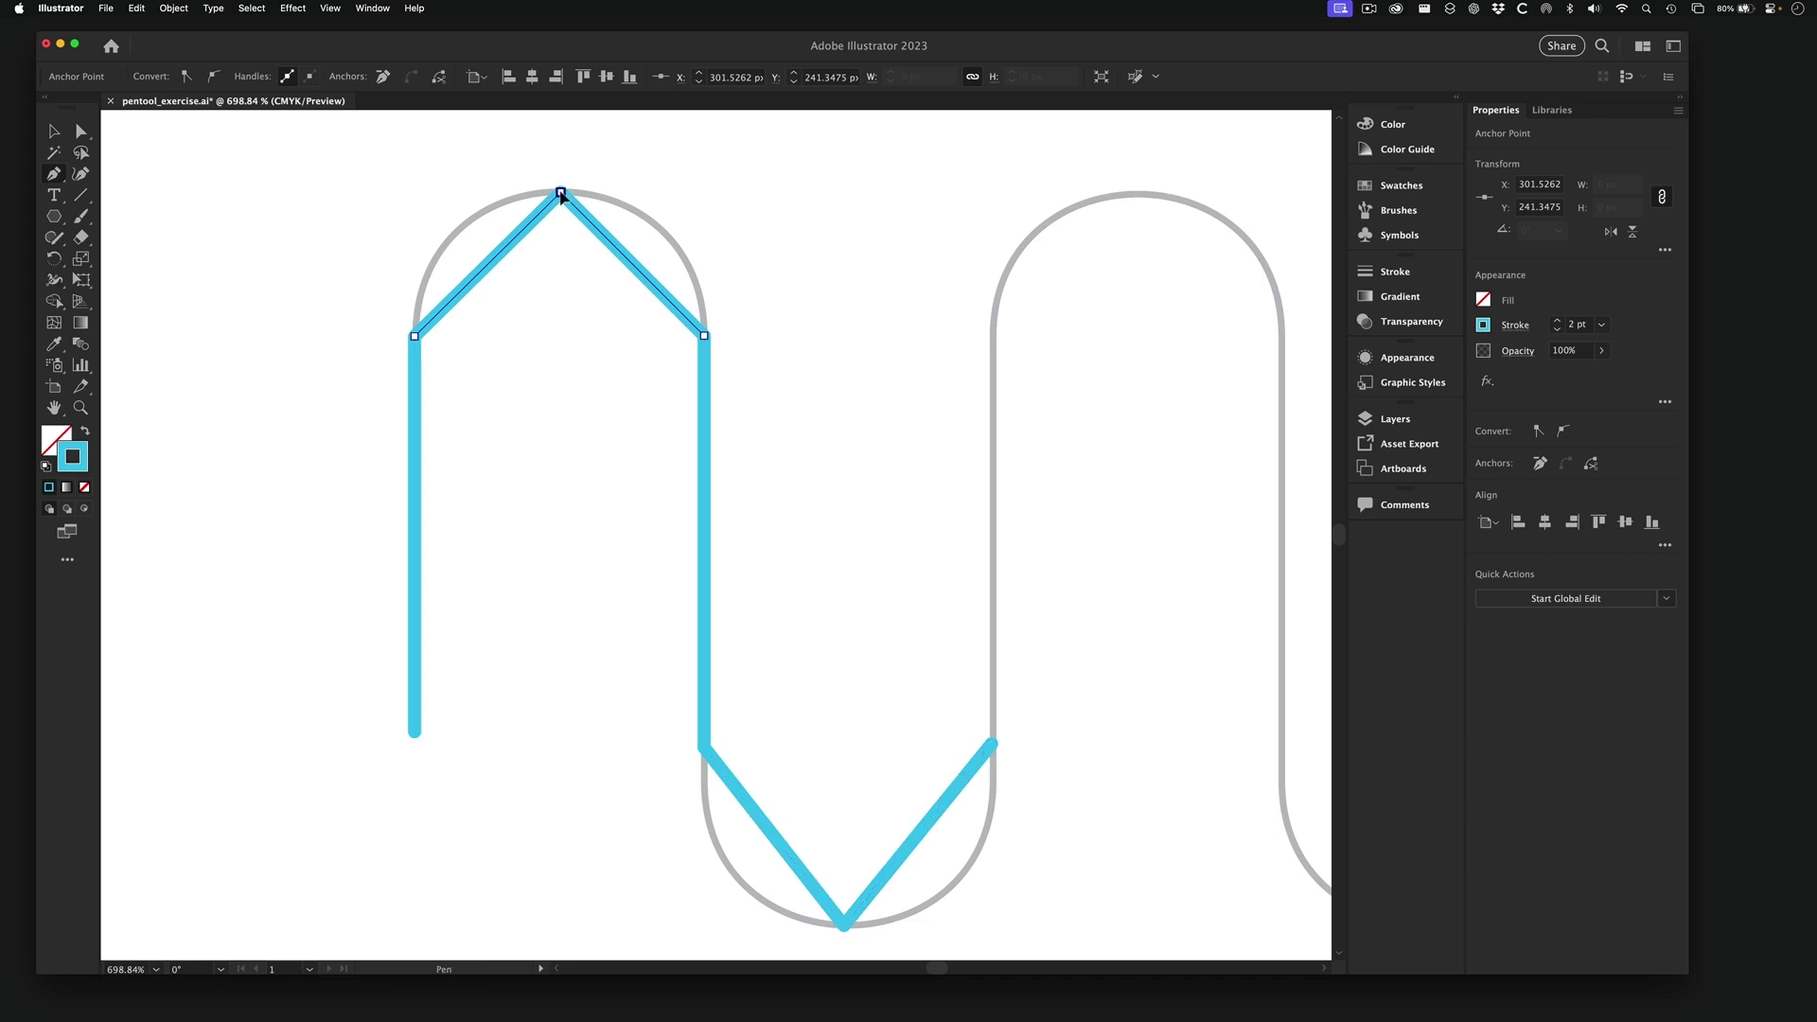
{"action": "left_click_drag", "start_coordinate": [561, 194], "coordinate": [707, 192]}
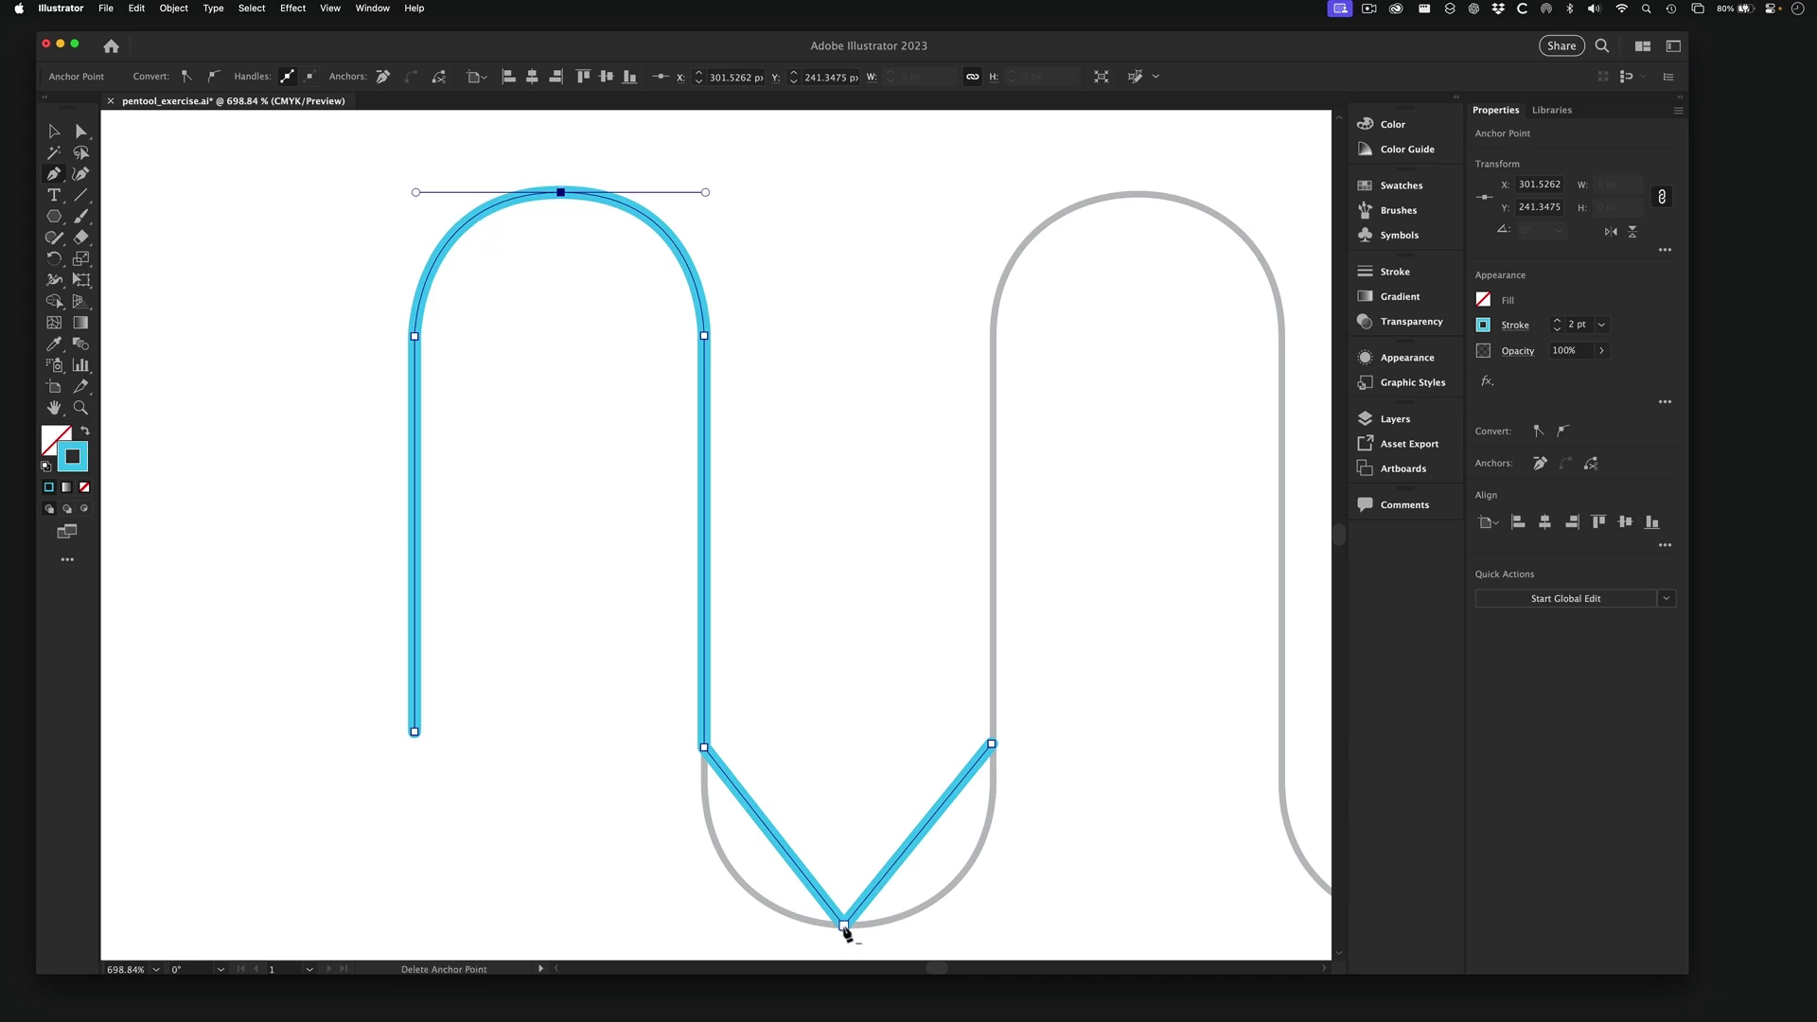
- Convert the first trough's lowest anchor to smooth, with straight horizontal handles that curve the path along the template
{"action": "key", "text": "alt"}
{"action": "left_click", "coordinate": [843, 925], "text": "alt"}
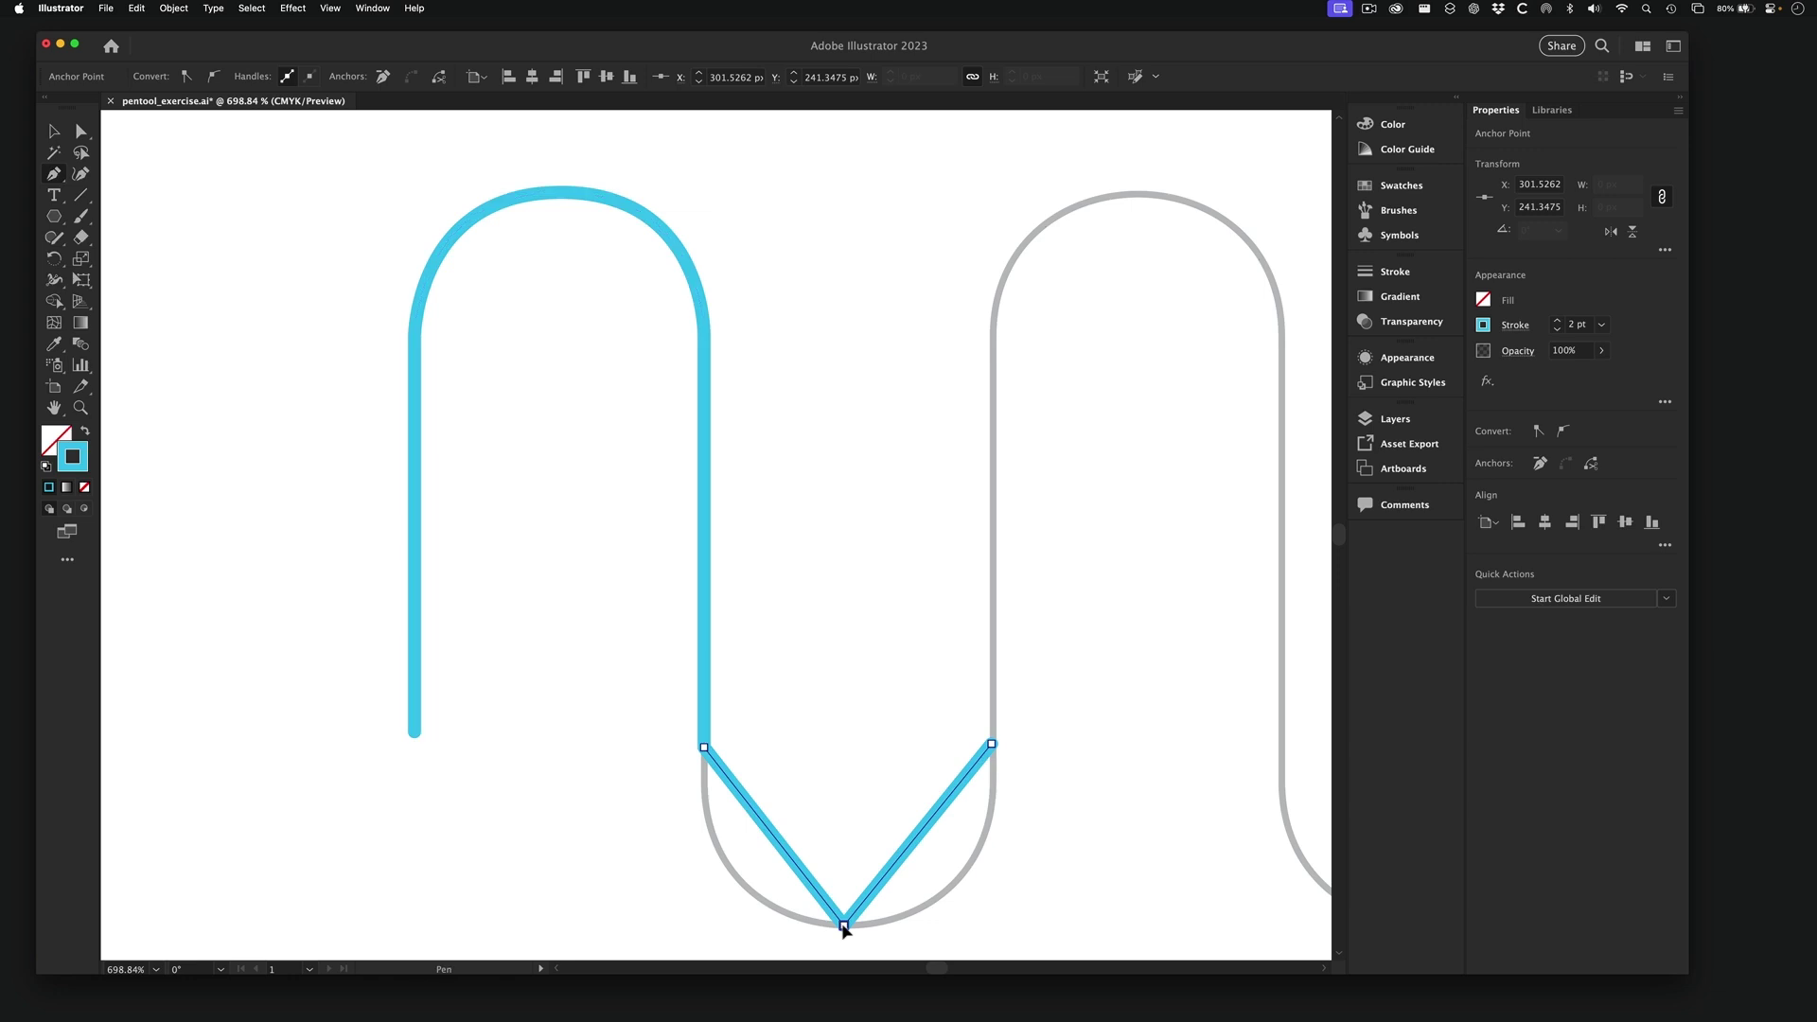
{"action": "left_click_drag", "start_coordinate": [843, 924], "coordinate": [733, 934]}
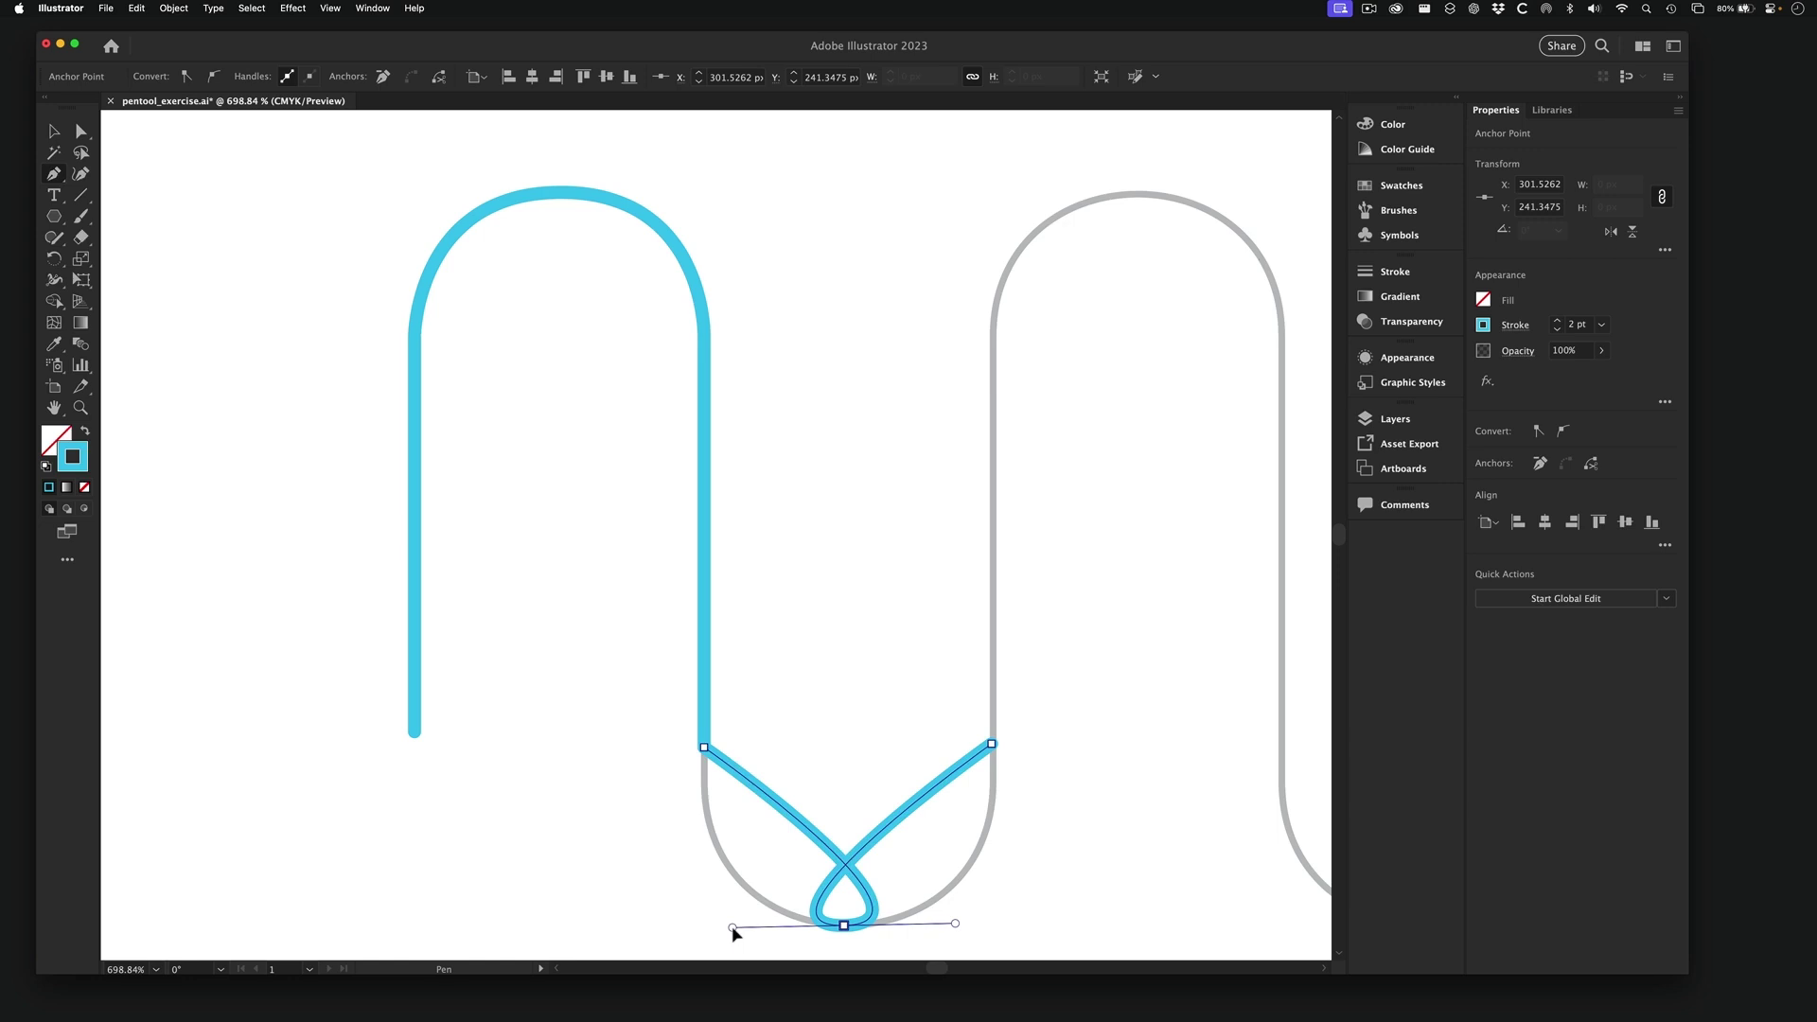
{"action": "left_click_drag", "start_coordinate": [733, 934], "coordinate": [1015, 921]}
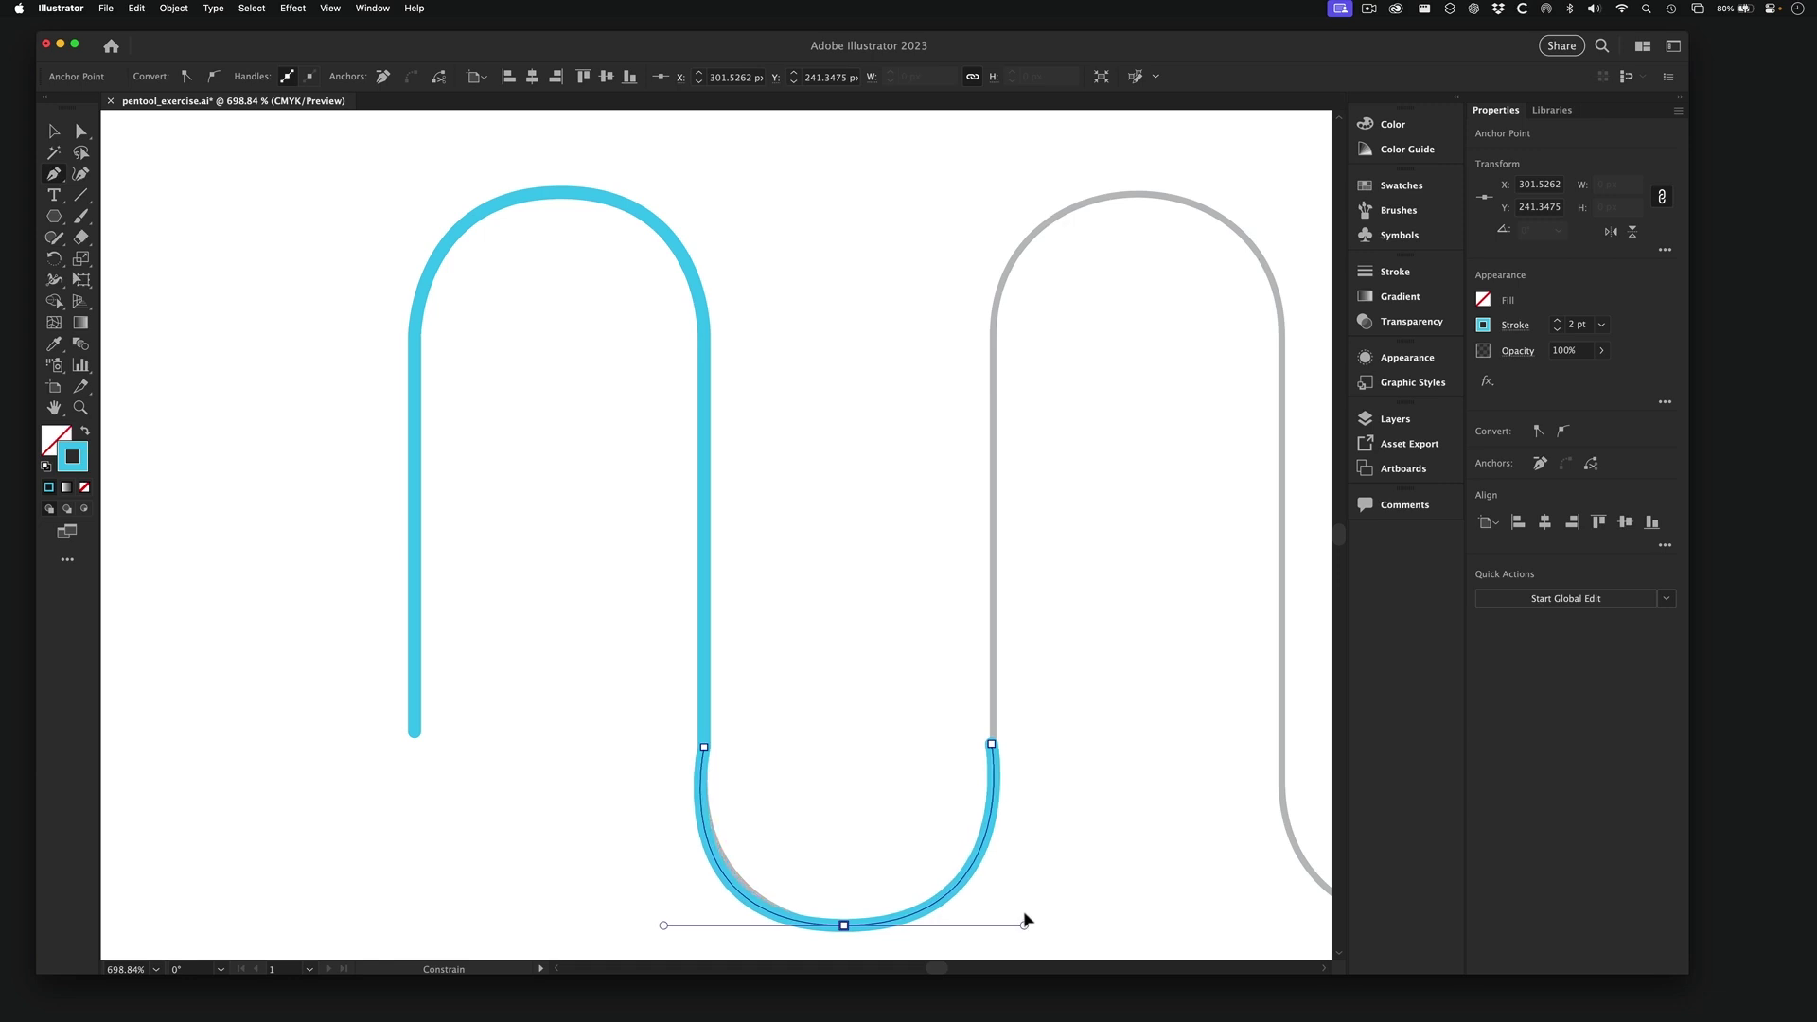
{"action": "left_click_drag", "start_coordinate": [1015, 921], "coordinate": [1014, 919]}
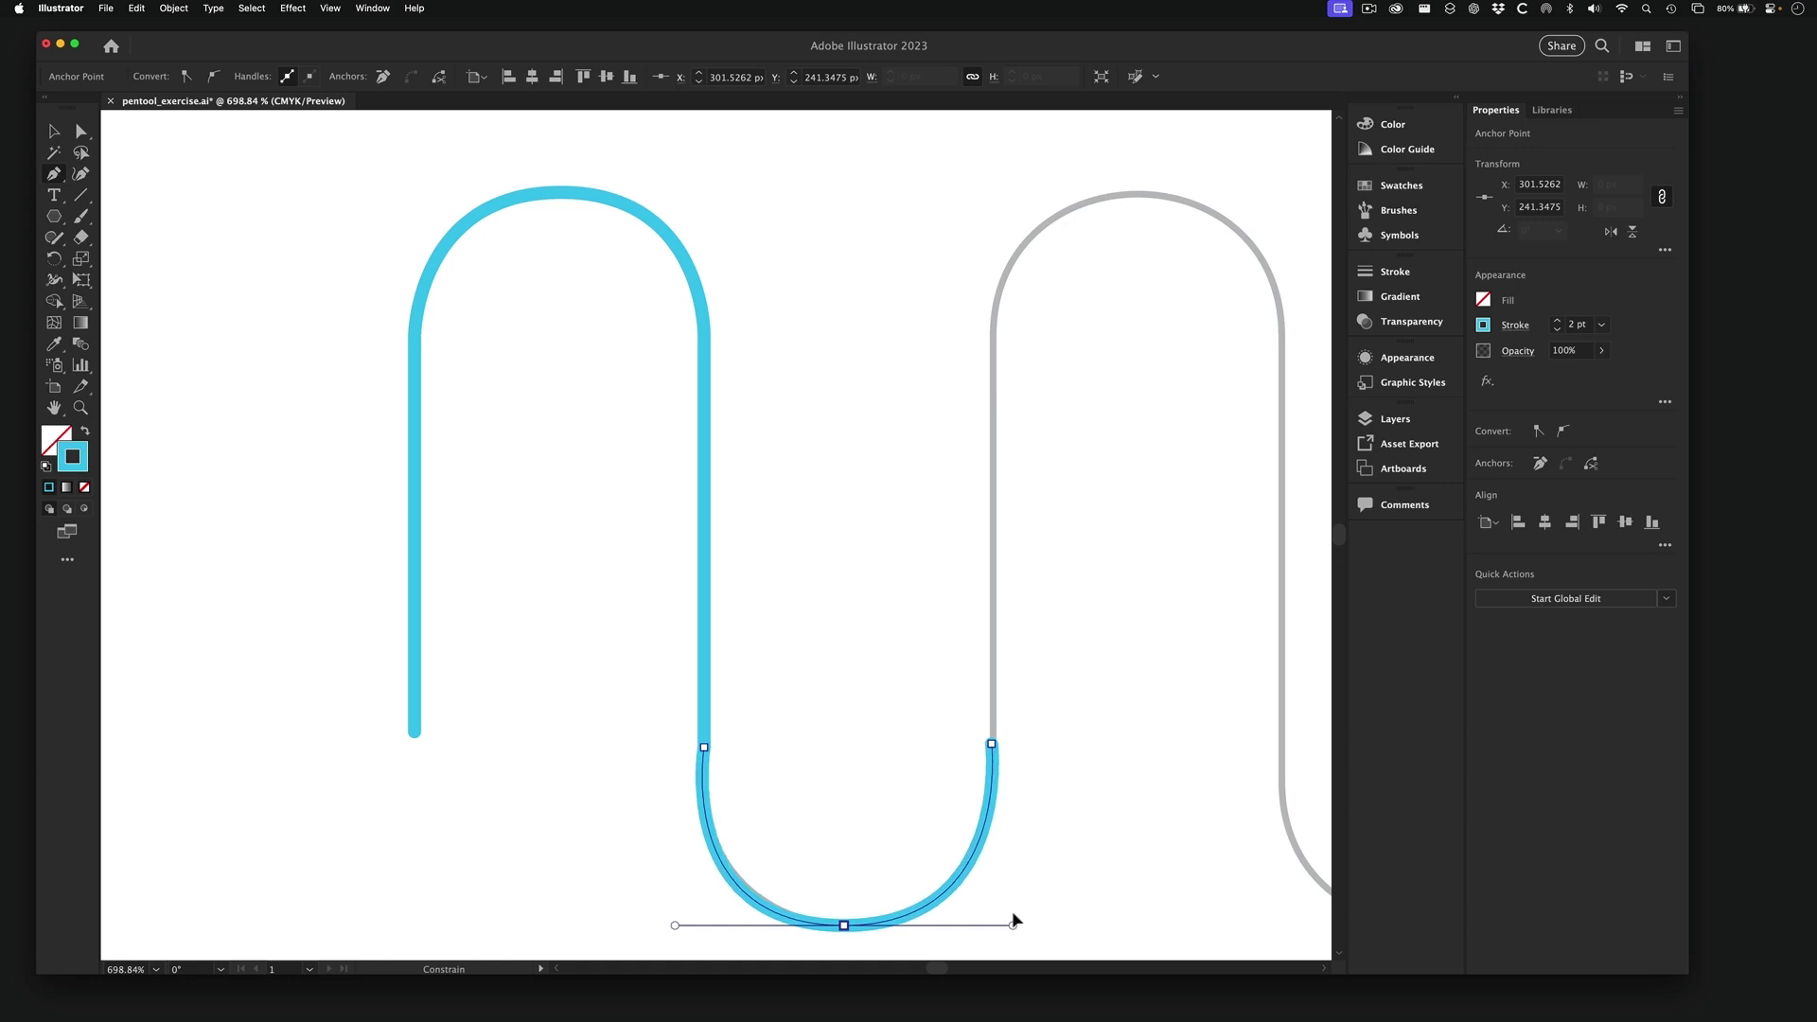
{"action": "left_click_drag", "start_coordinate": [1013, 920], "coordinate": [990, 920]}
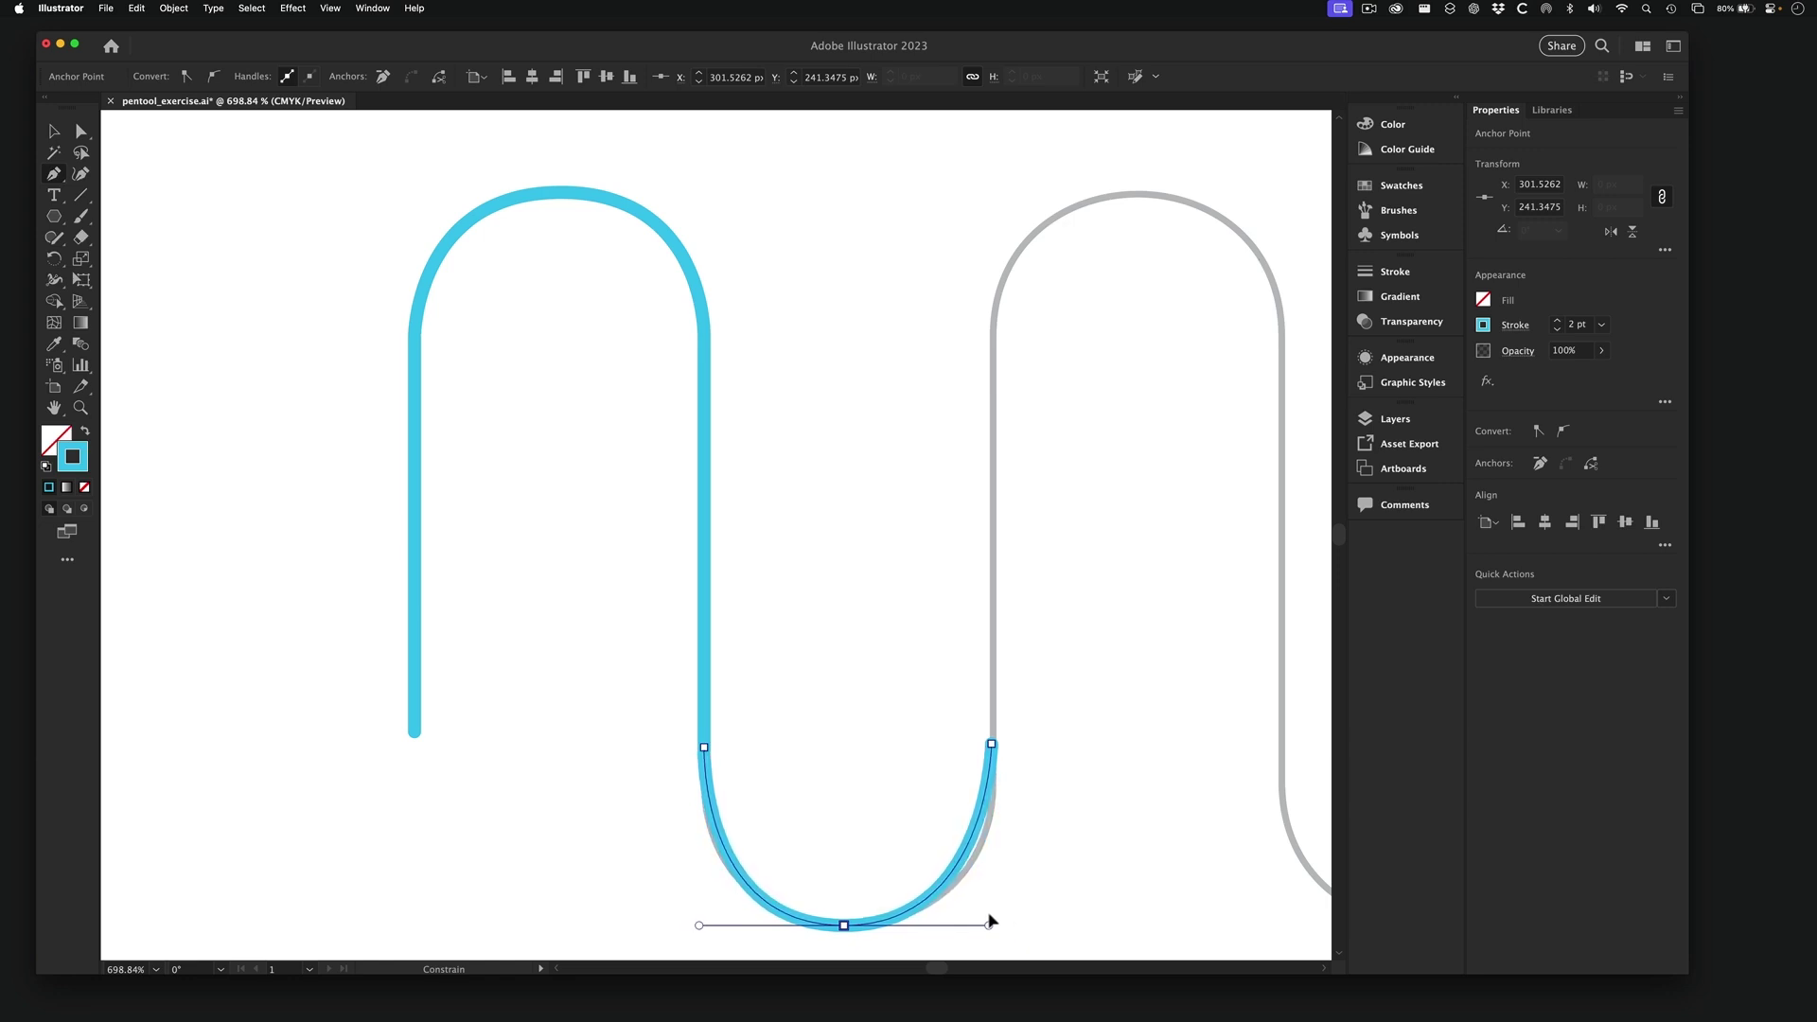
{"action": "left_click_drag", "start_coordinate": [991, 919], "coordinate": [995, 918]}
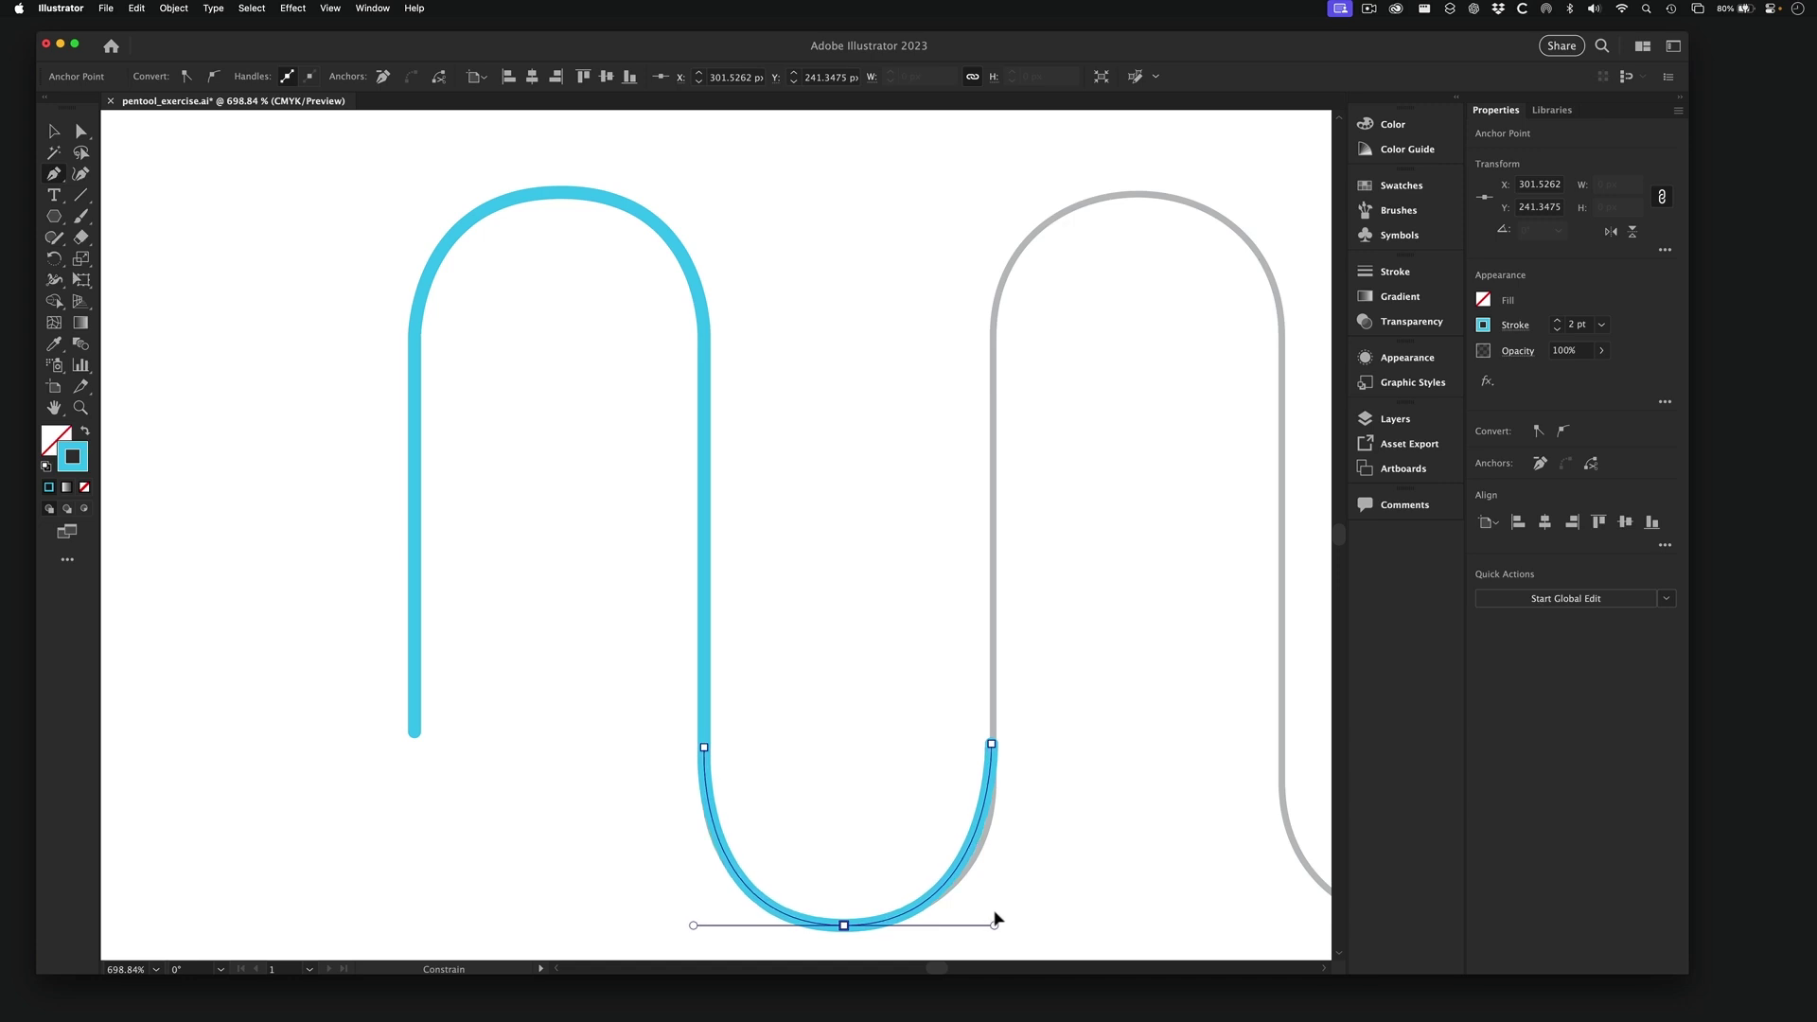
{"action": "left_click_drag", "start_coordinate": [996, 918], "coordinate": [994, 916]}
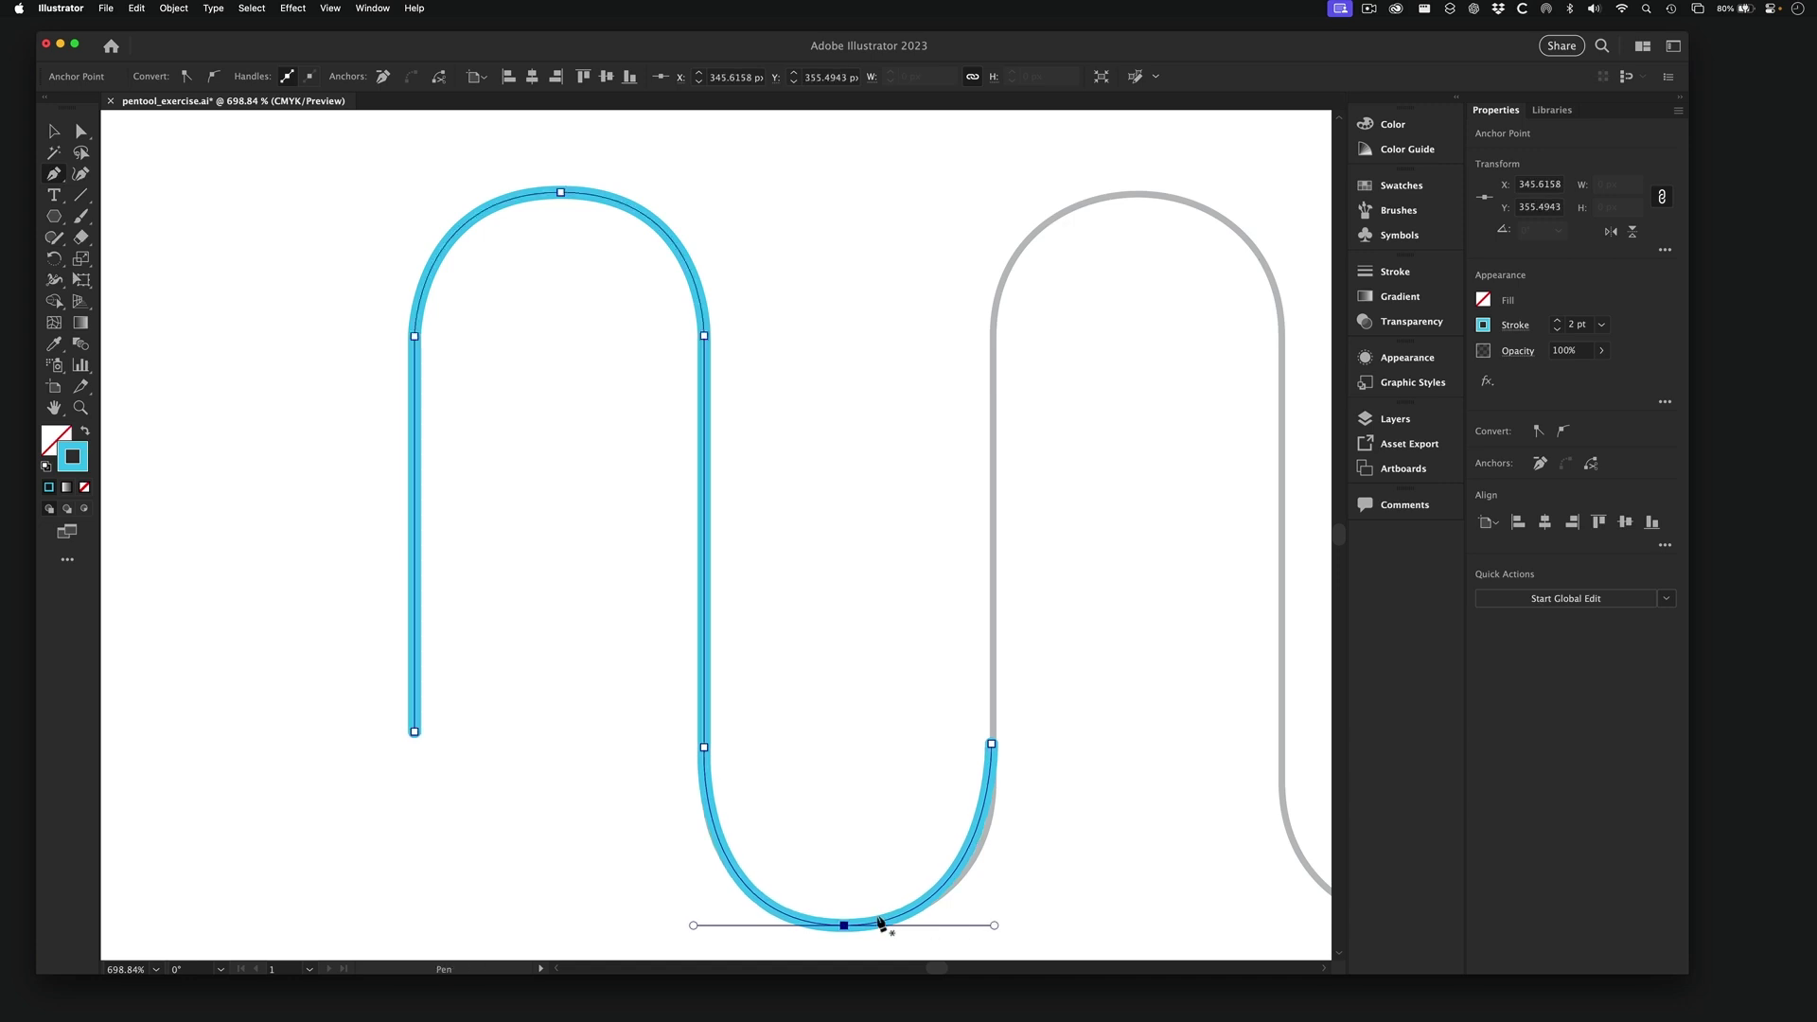
- Move the trough's lowest anchor to about X 346.6, Y 355.3 px and slightly lengthen both horizontal handles
{"action": "left_click_drag", "start_coordinate": [905, 880], "coordinate": [883, 689]}
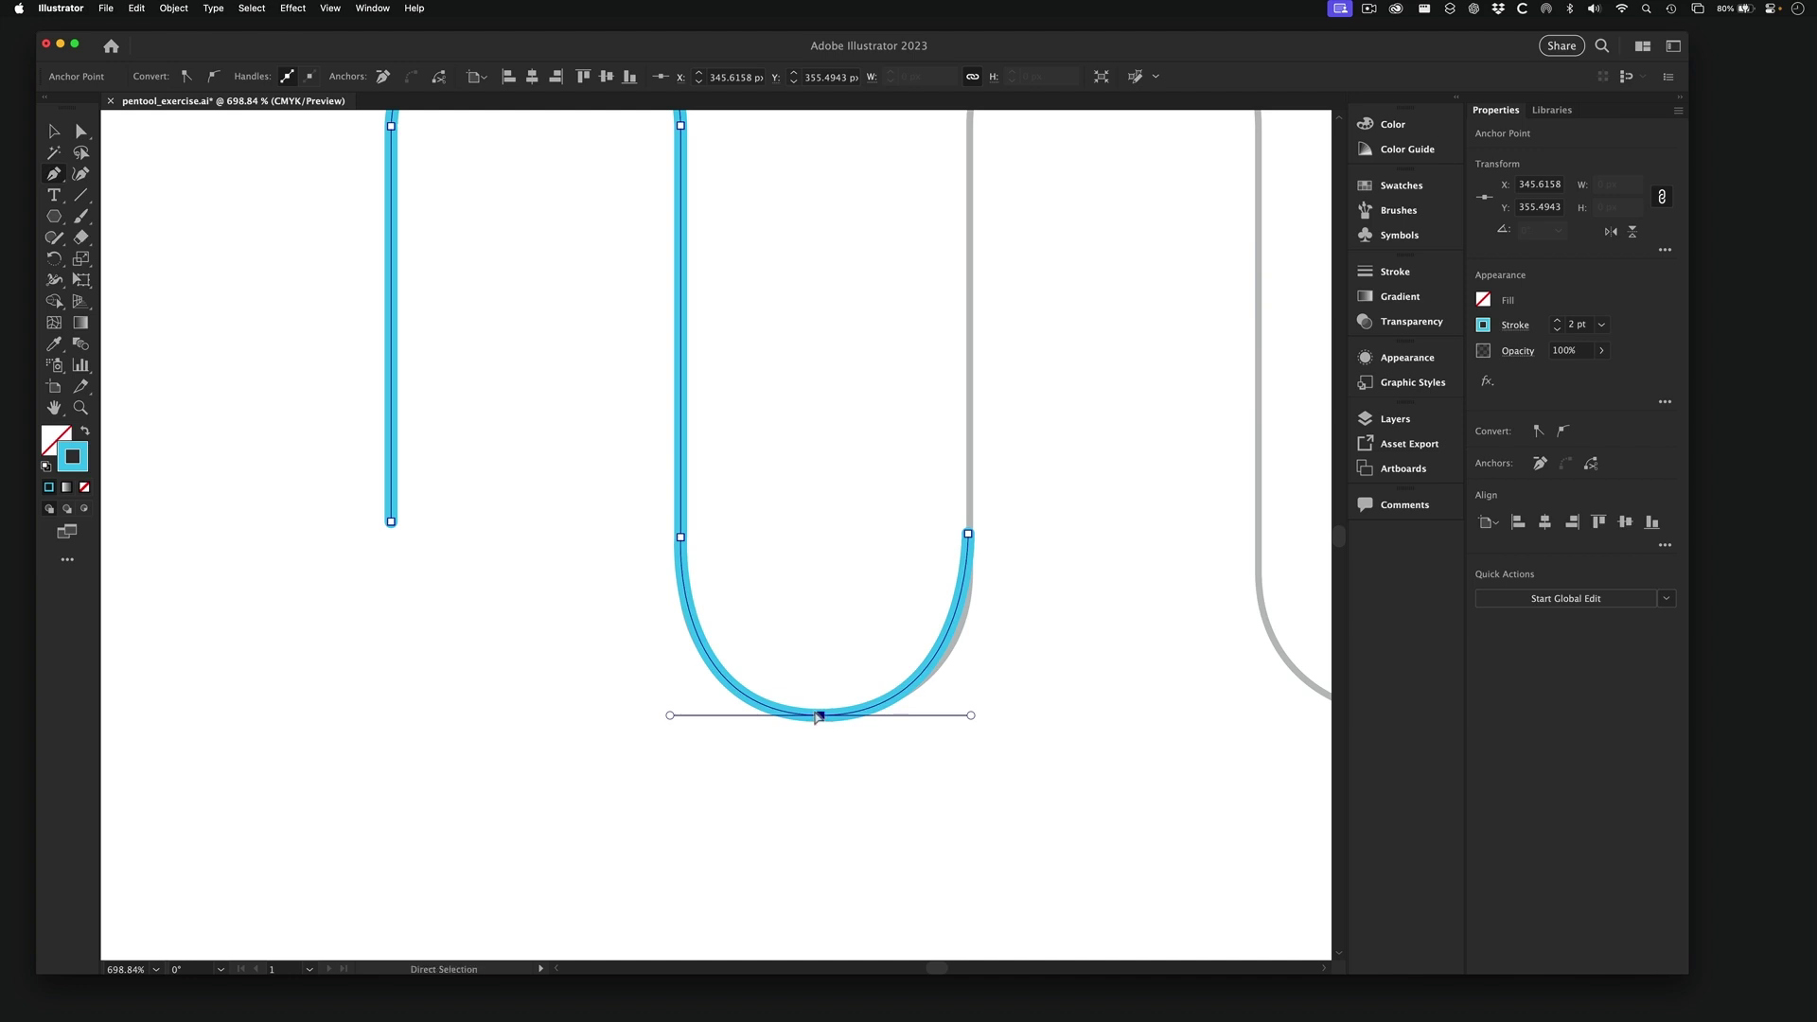
{"action": "left_click_drag", "start_coordinate": [821, 717], "coordinate": [827, 715]}
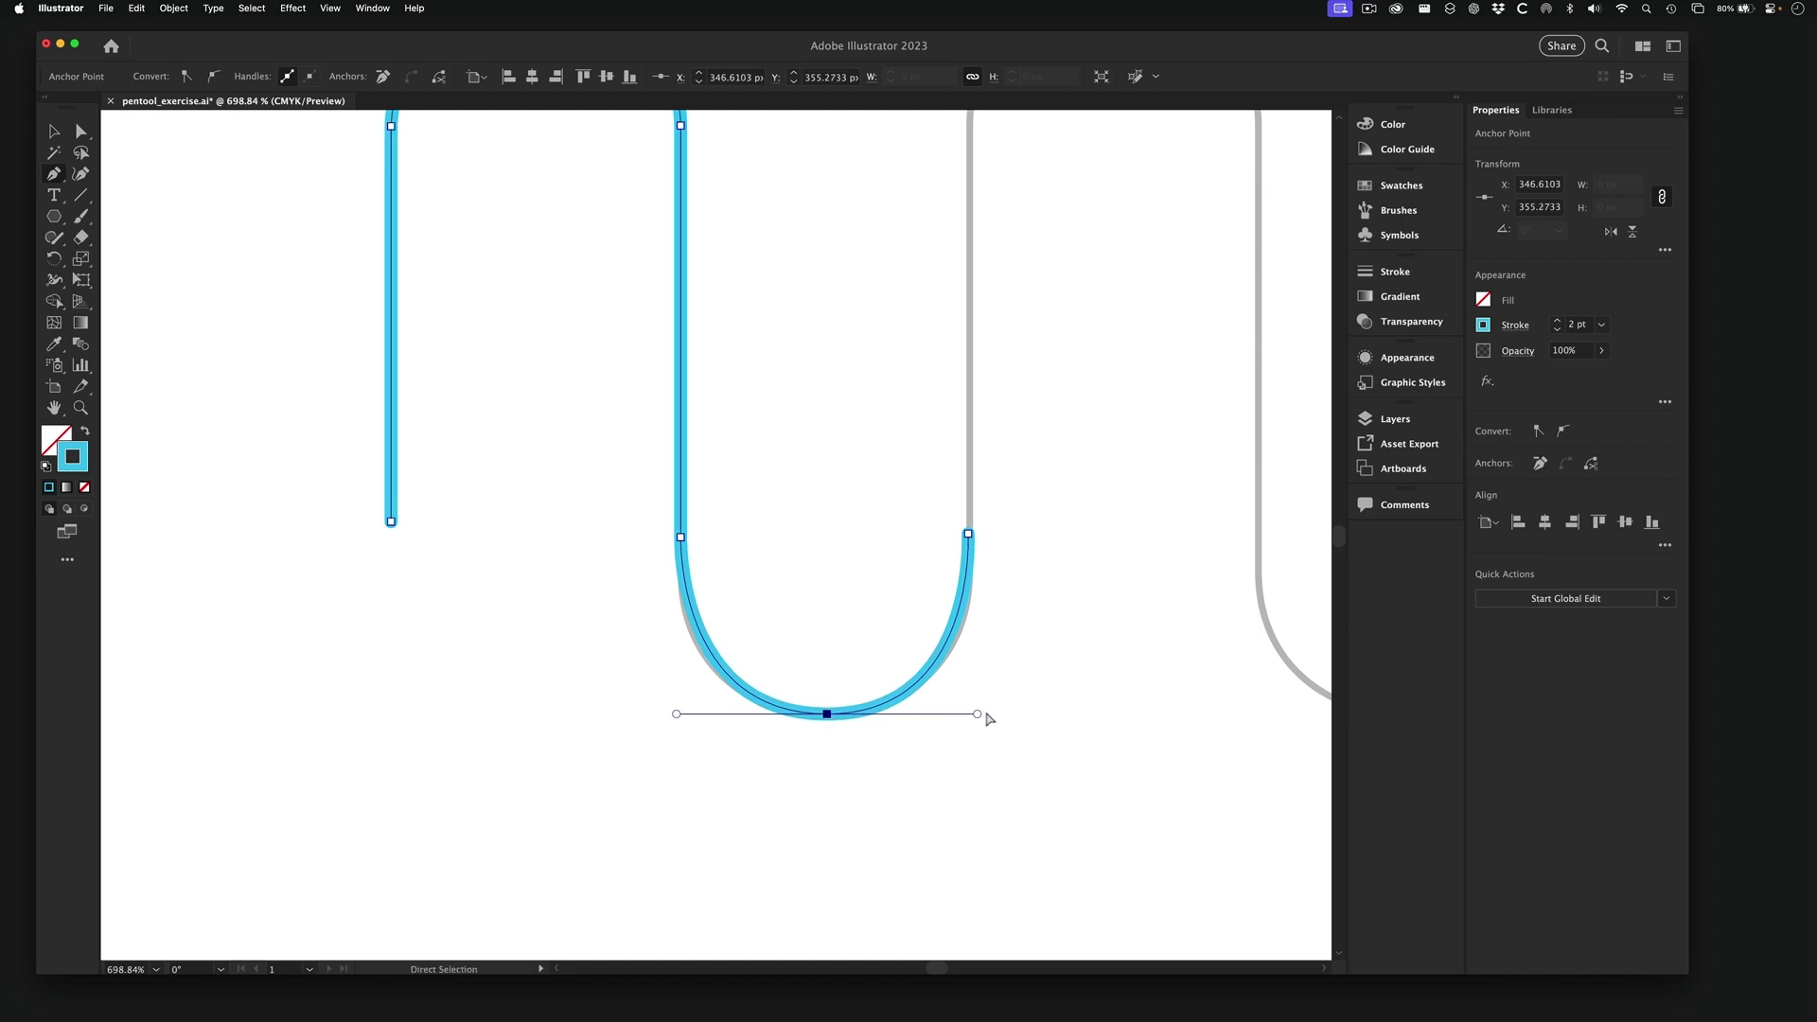
{"action": "left_click_drag", "start_coordinate": [978, 715], "coordinate": [982, 717]}
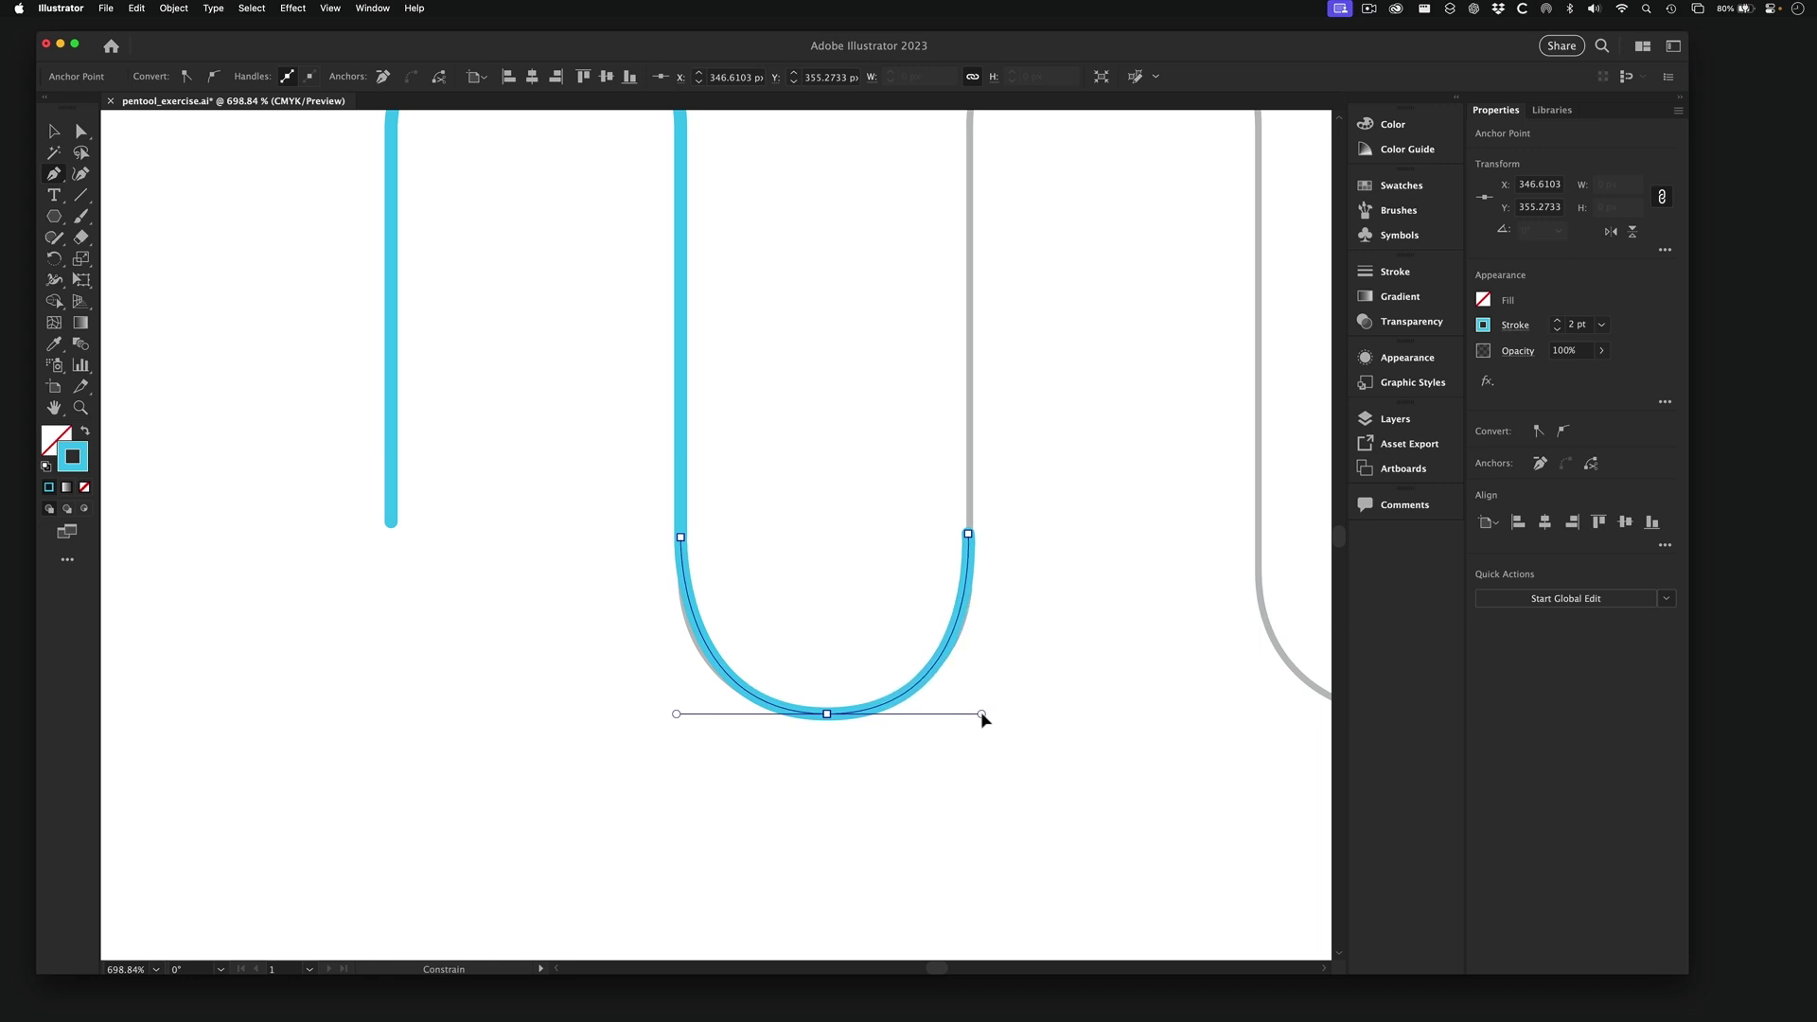
{"action": "left_click_drag", "start_coordinate": [984, 719], "coordinate": [981, 717]}
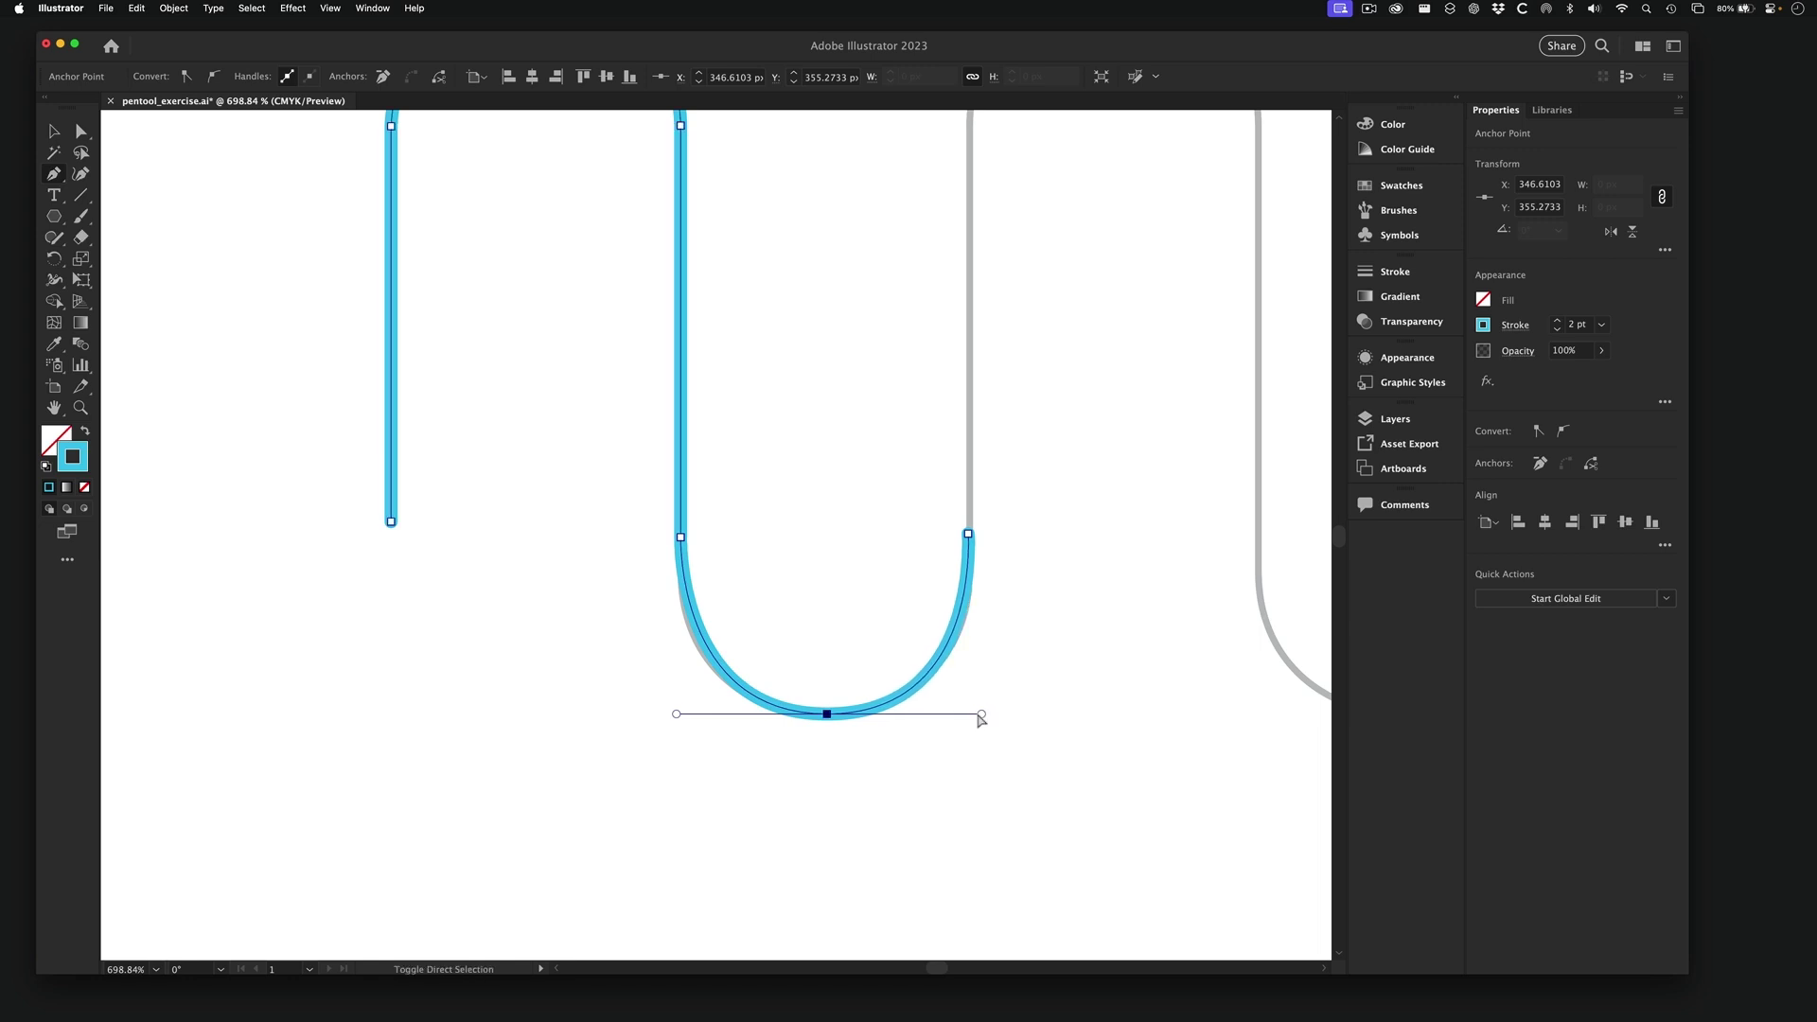
{"action": "mouse_move", "coordinate": [675, 715]}
{"action": "left_mouse_down"}
{"action": "mouse_move", "coordinate": [781, 701]}
{"action": "mouse_move", "coordinate": [673, 718]}
{"action": "left_mouse_up"}
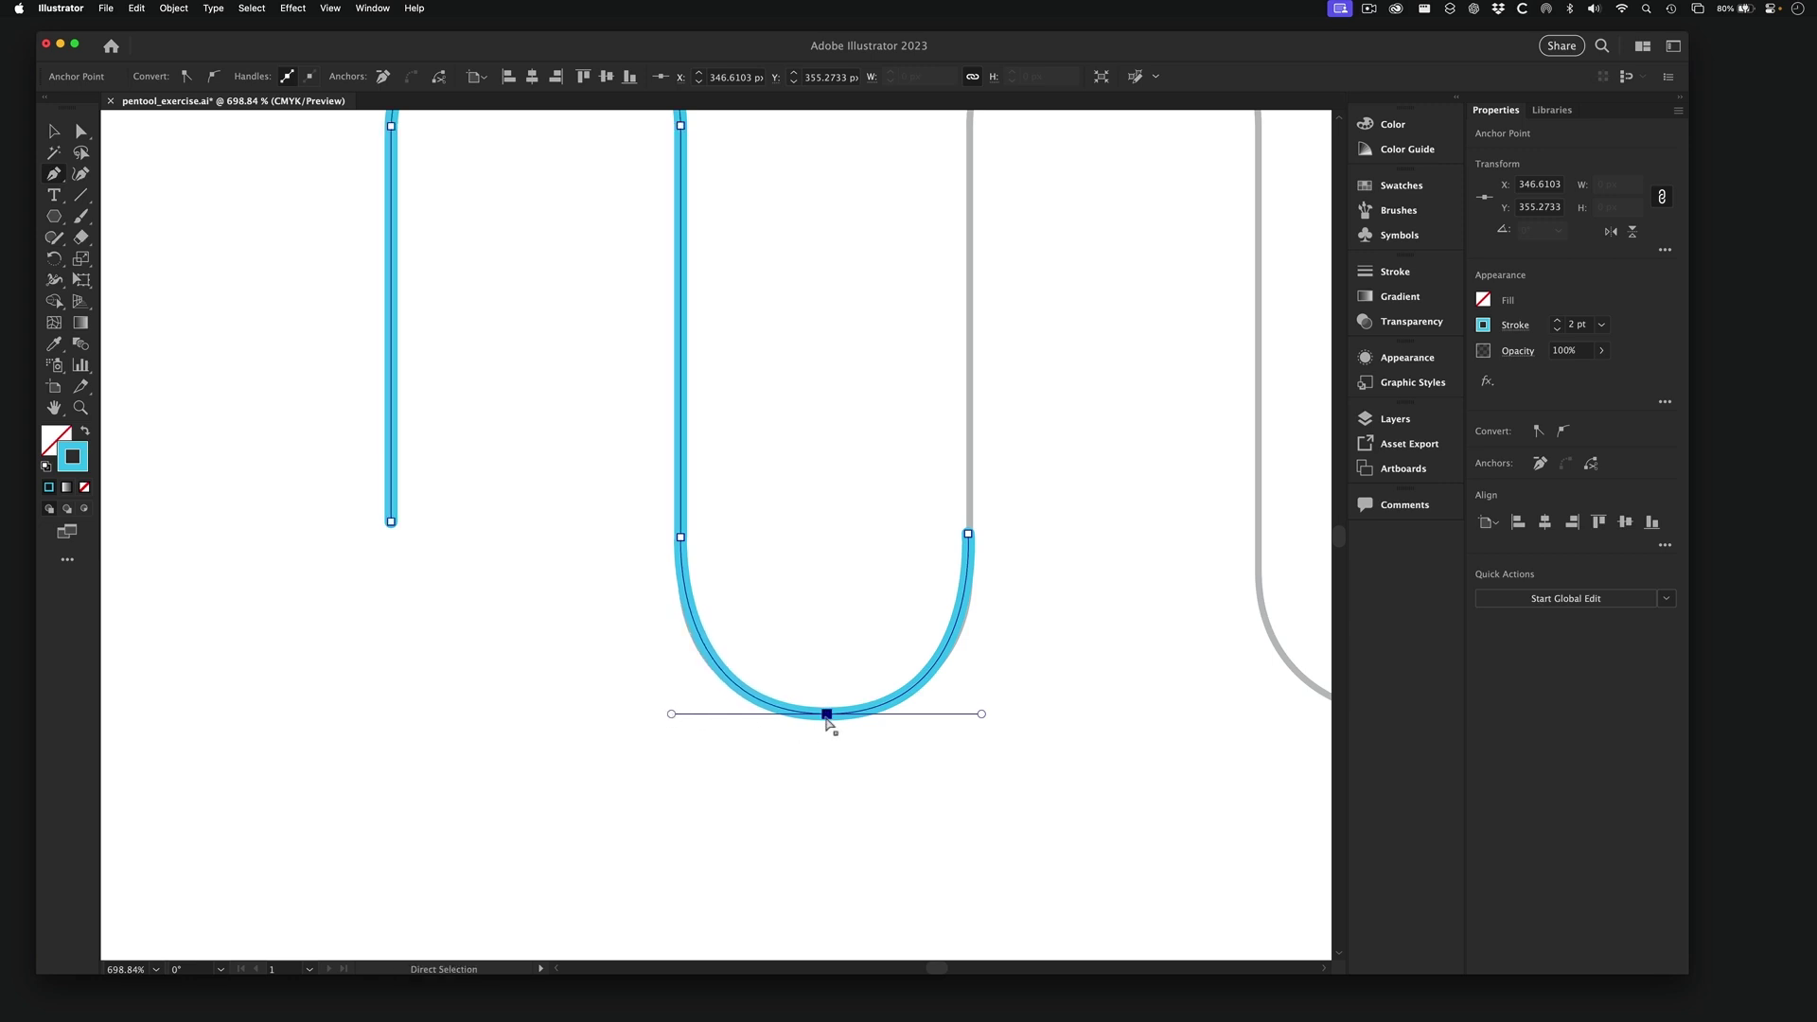
- Nudge the trough's lowest anchor to about X 346.5, Y 355.2 px and extend both handles slightly further
{"action": "left_click_drag", "start_coordinate": [827, 717], "coordinate": [826, 718]}
{"action": "left_click_drag", "start_coordinate": [981, 716], "coordinate": [985, 717]}
{"action": "left_click_drag", "start_coordinate": [671, 716], "coordinate": [668, 715]}
{"action": "left_click", "coordinate": [884, 582], "text": "alt+super"}
{"action": "left_click", "coordinate": [884, 582], "text": "alt+super"}
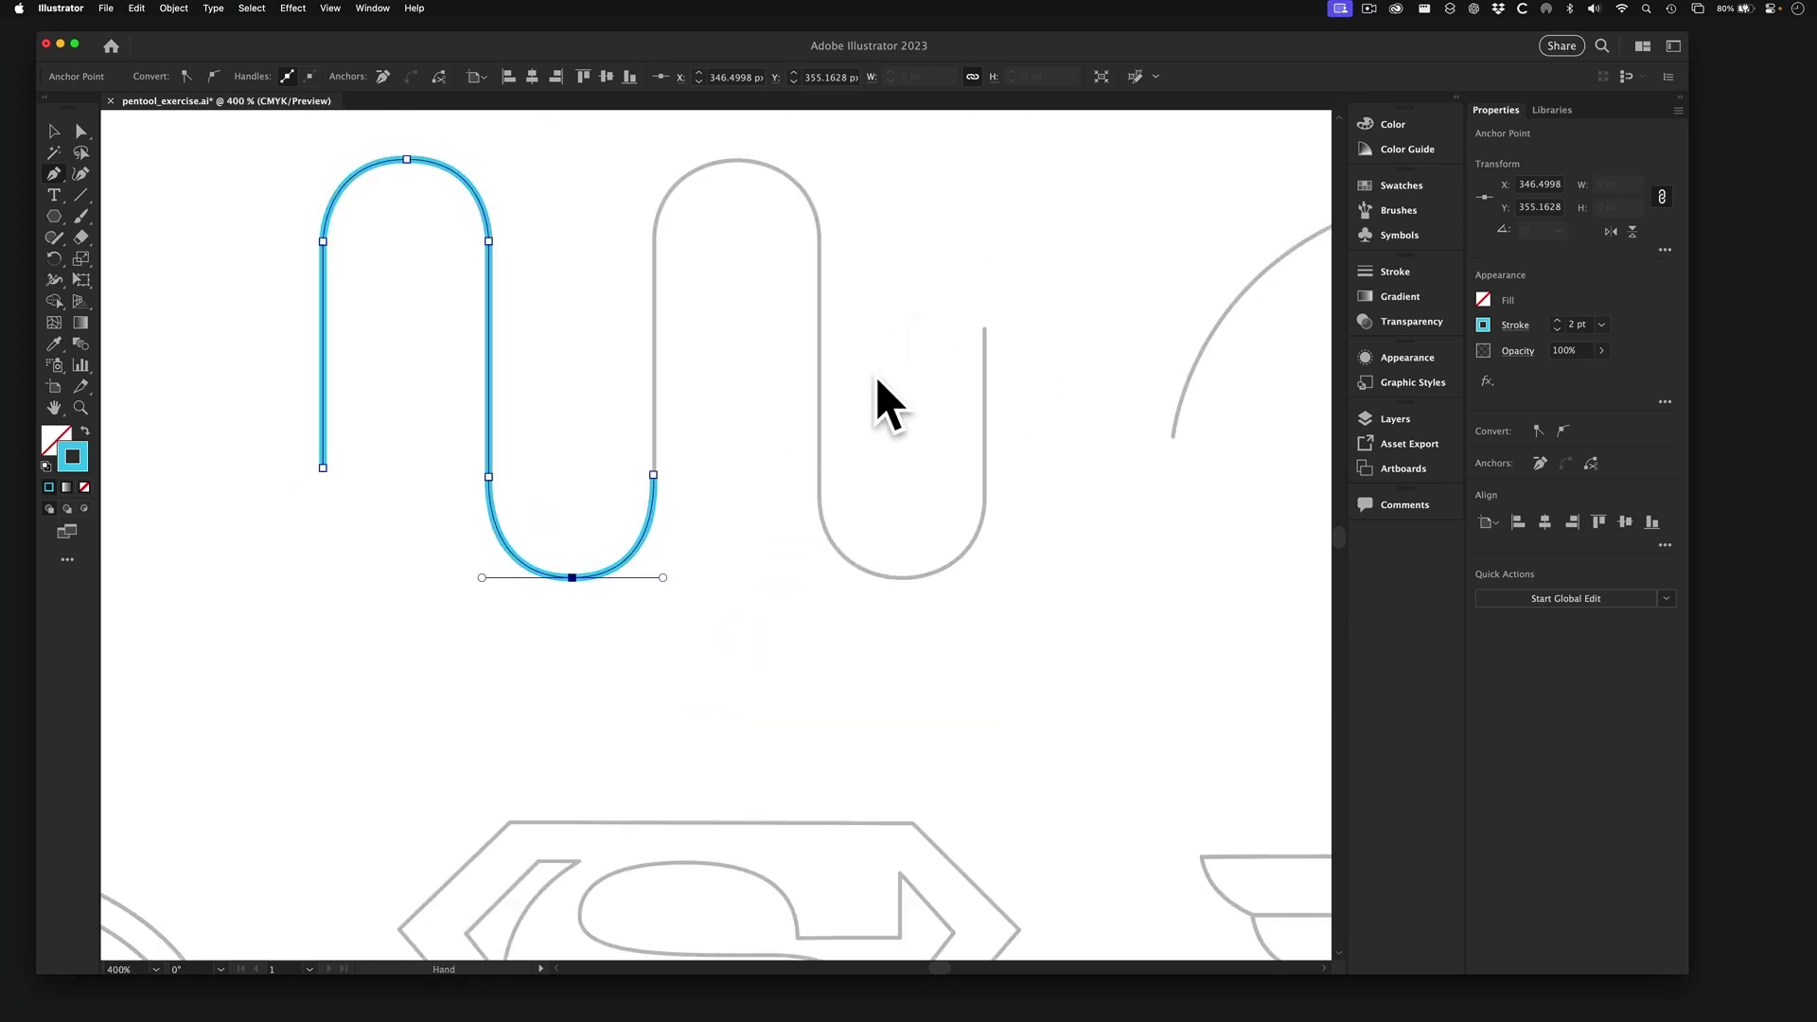
- Look over the remaining superhero logo templates and the pointed curve template beside the wave
{"action": "left_click", "coordinate": [990, 435], "text": "alt+super"}
{"action": "left_click_drag", "start_coordinate": [985, 429], "coordinate": [620, 392]}
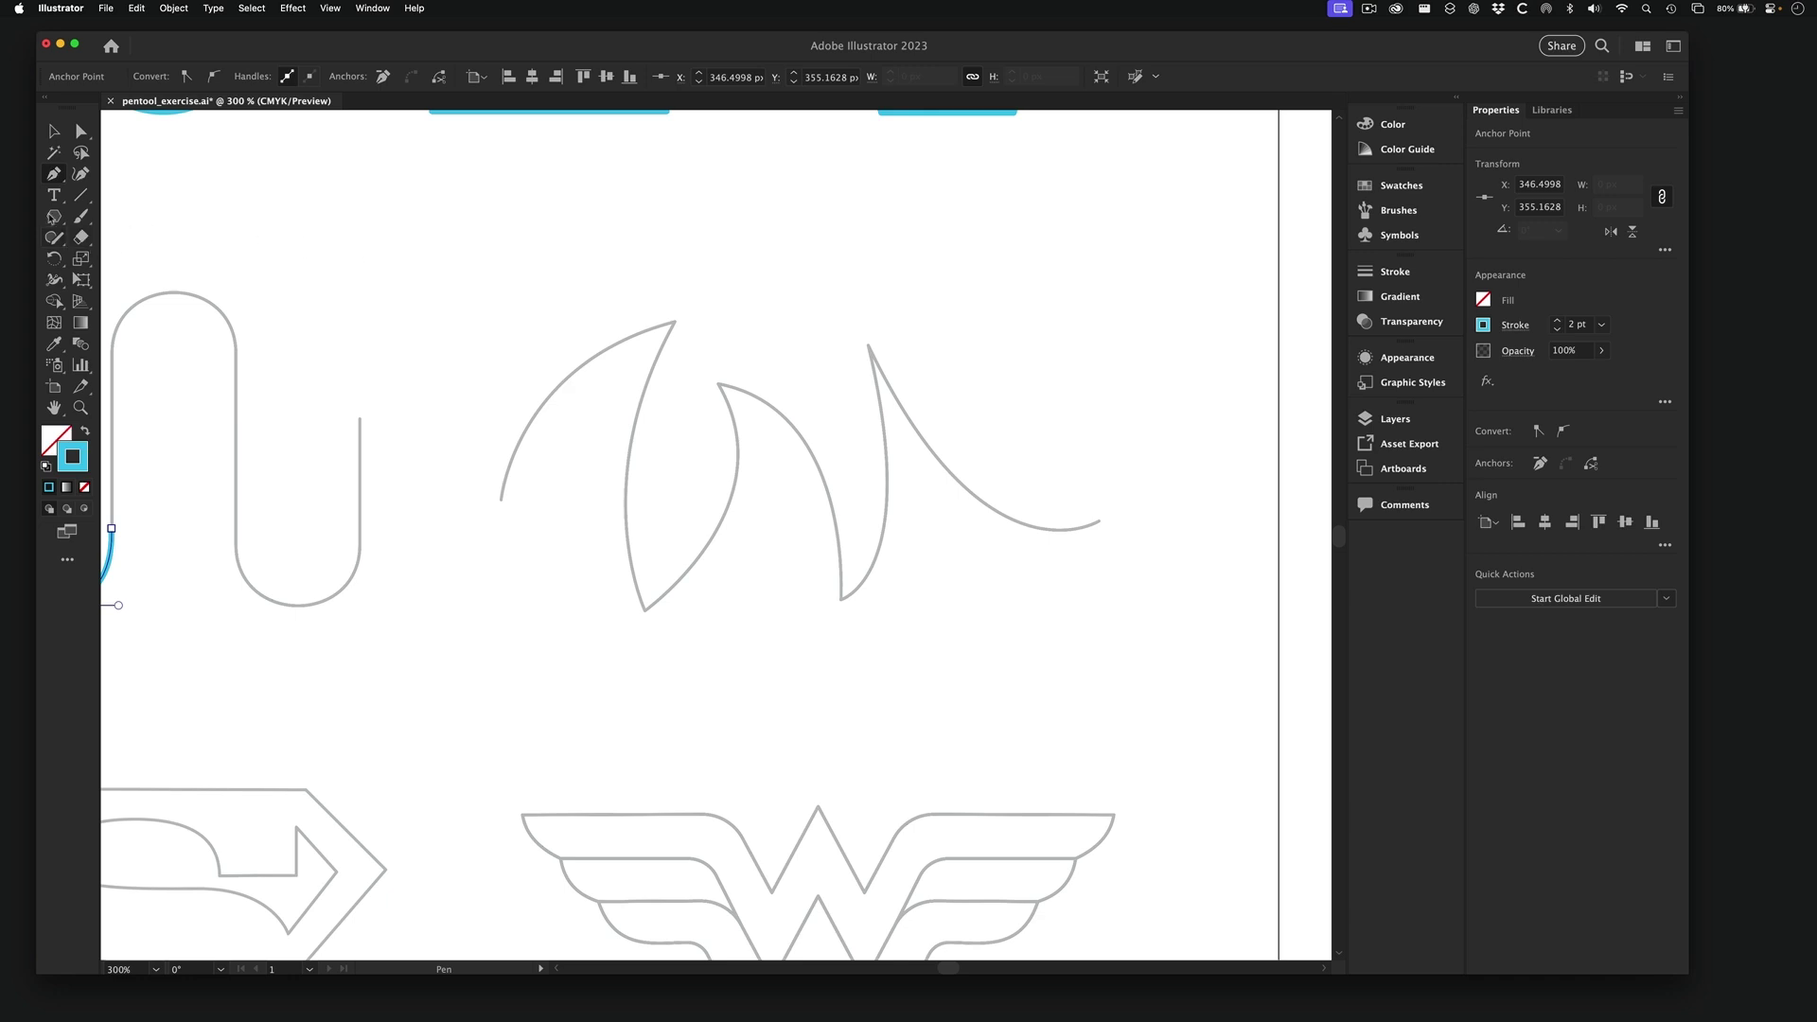
{"action": "left_click_drag", "start_coordinate": [558, 596], "coordinate": [1121, 310]}
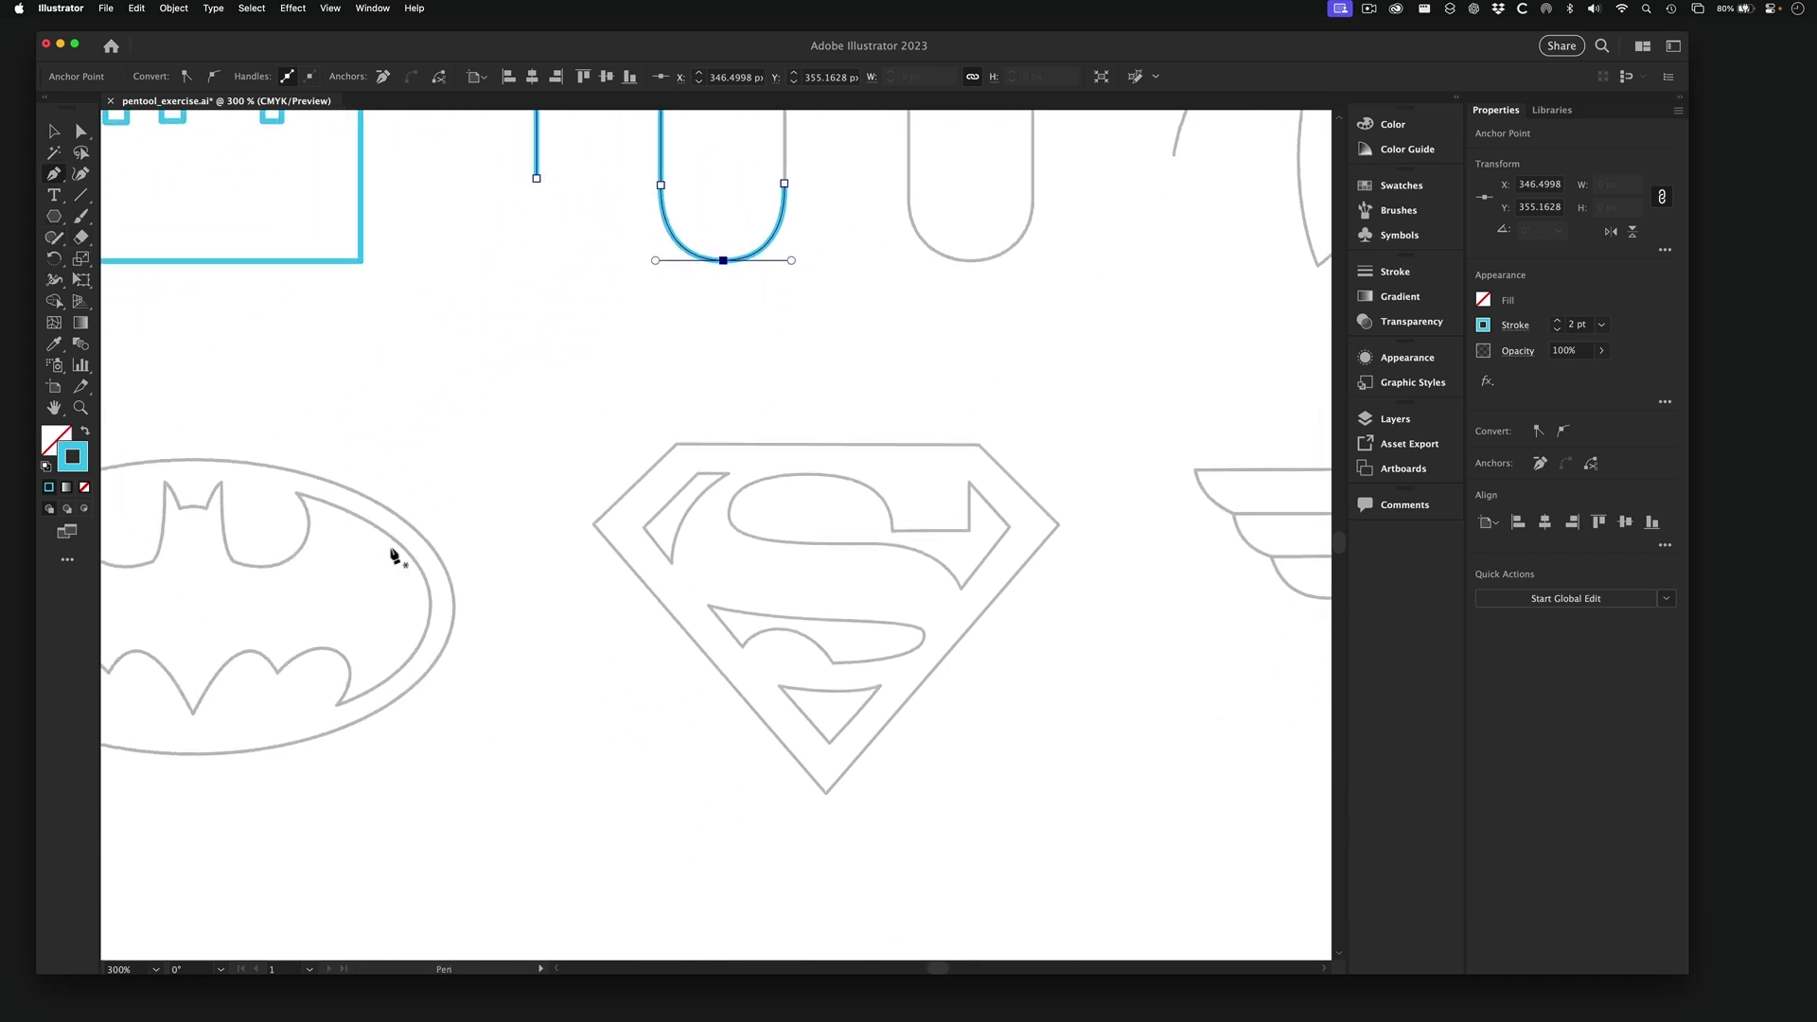
{"action": "left_click_drag", "start_coordinate": [936, 396], "coordinate": [275, 448]}
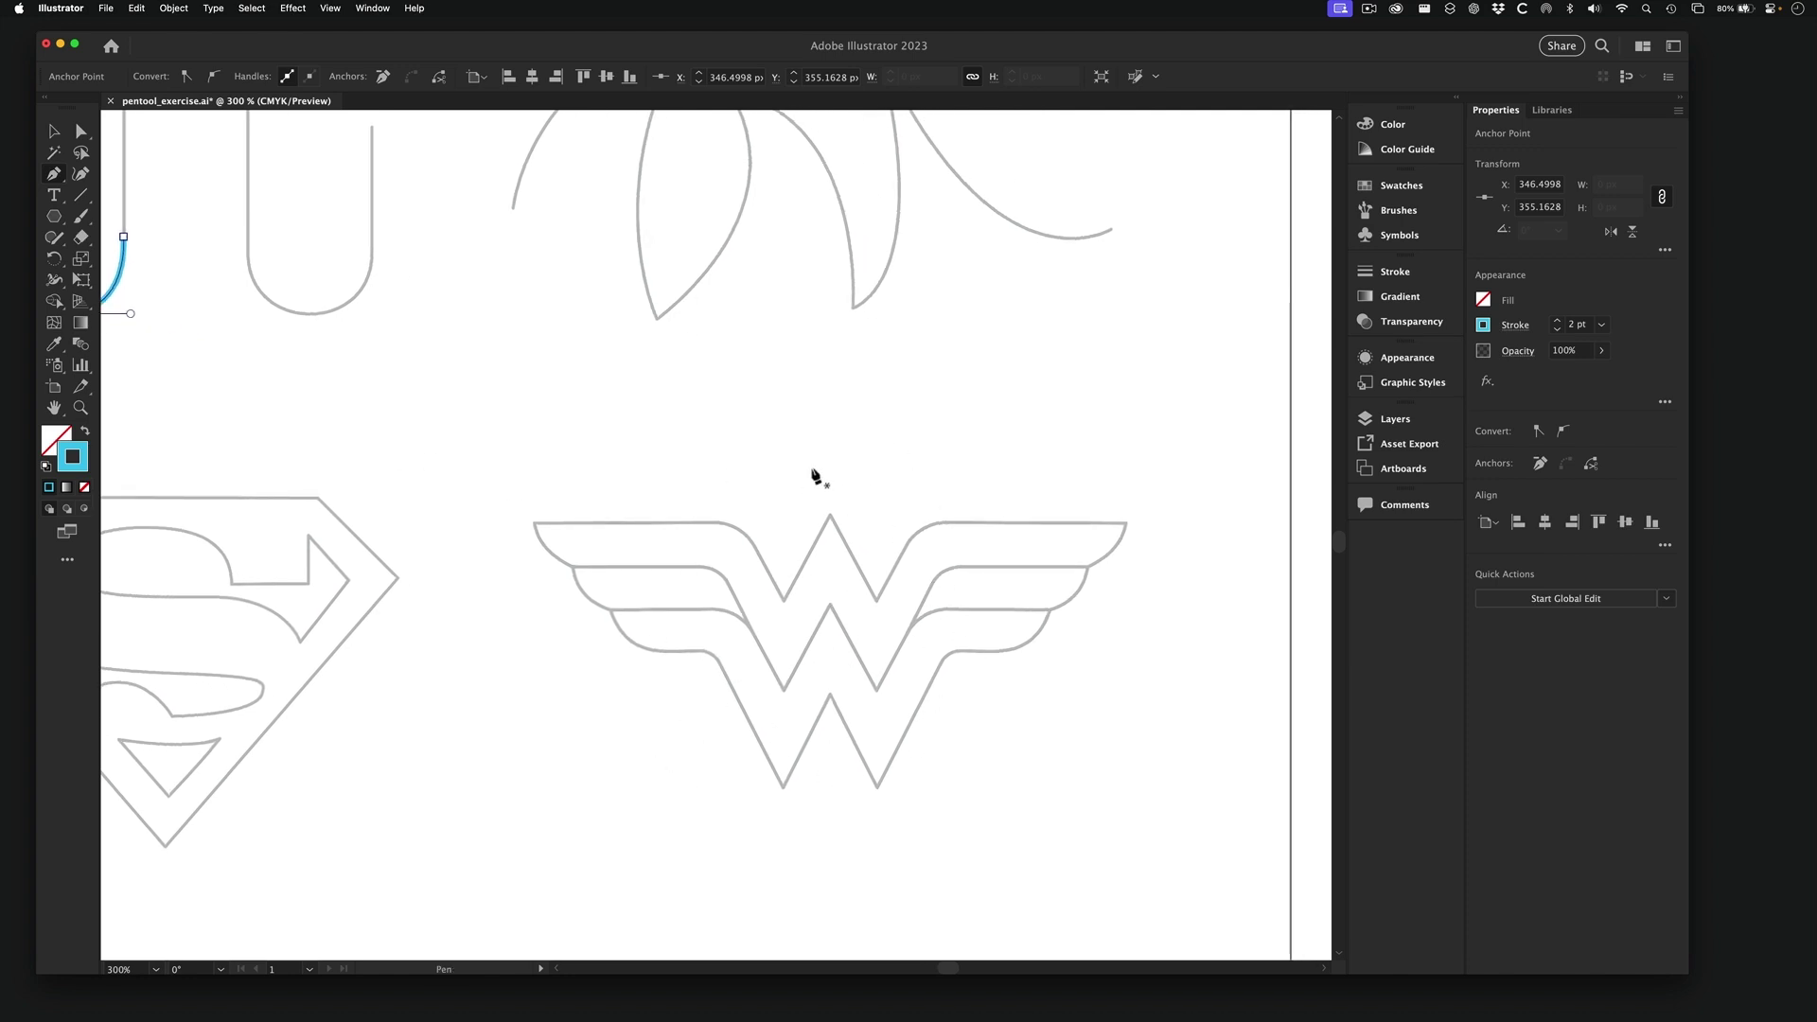
{"action": "left_click_drag", "start_coordinate": [855, 382], "coordinate": [861, 587]}
{"action": "left_click_drag", "start_coordinate": [914, 763], "coordinate": [849, 520]}
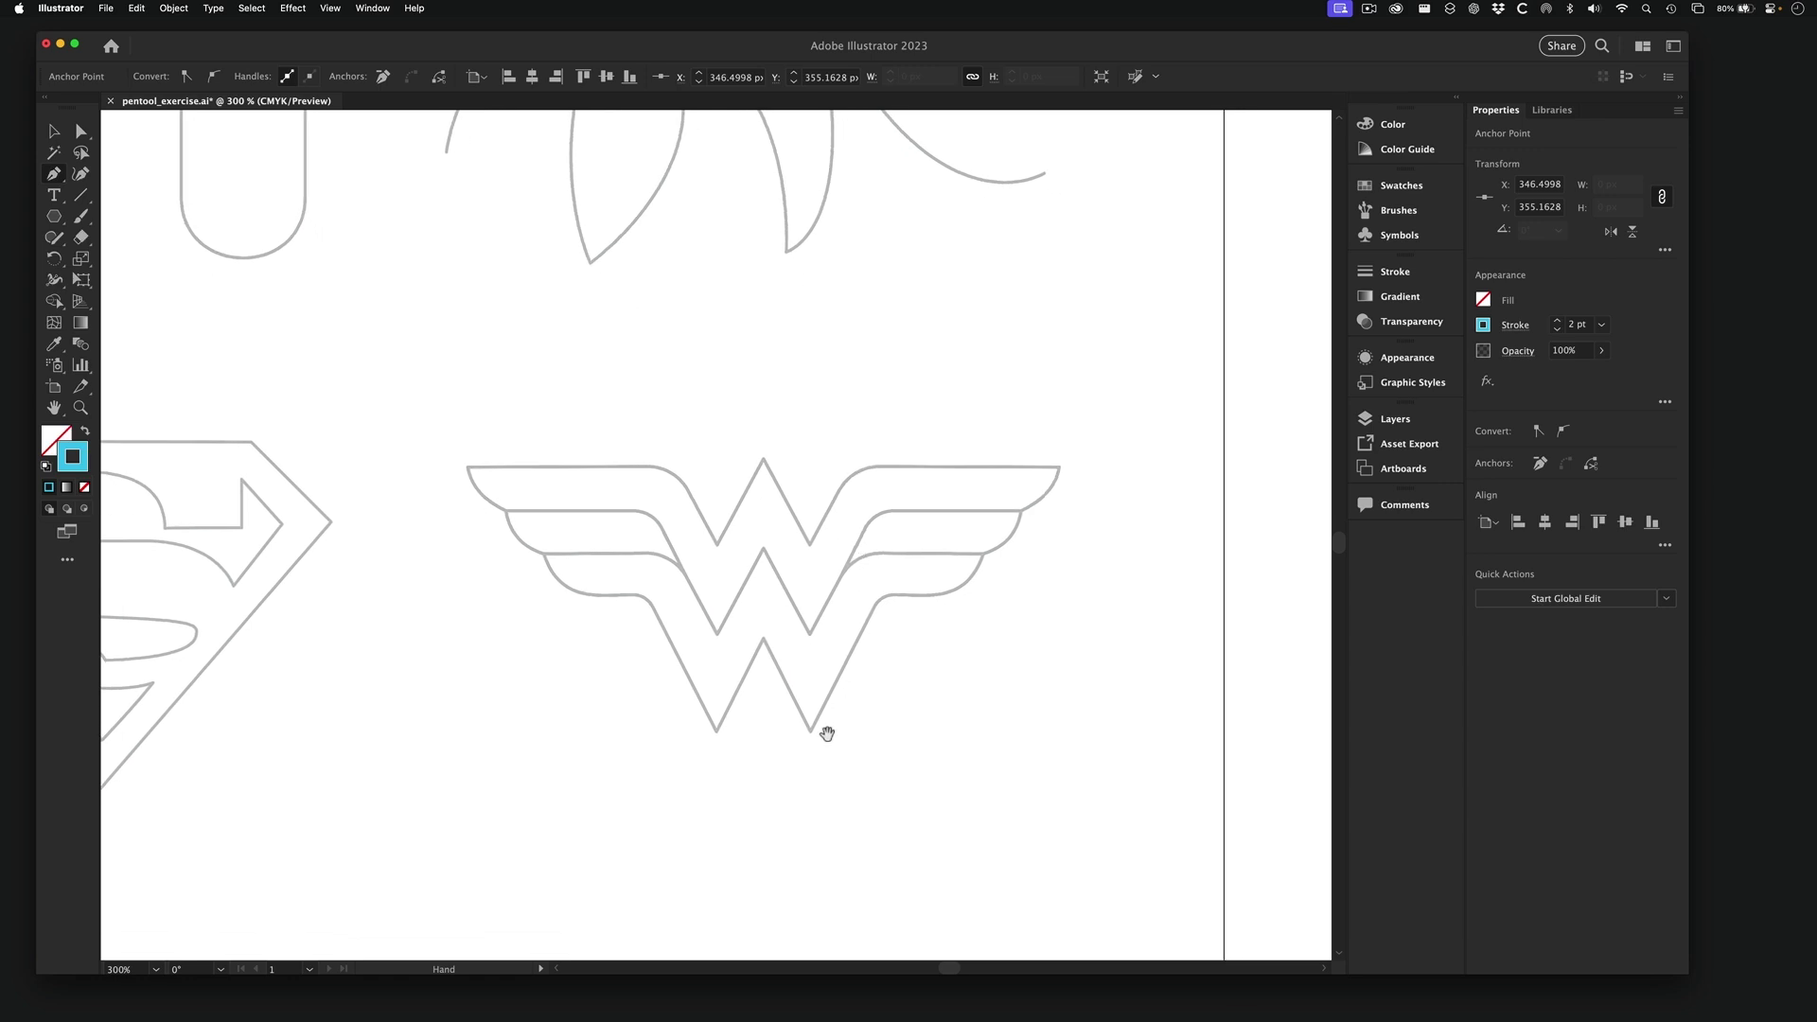
{"action": "left_click_drag", "start_coordinate": [725, 553], "coordinate": [690, 515]}
{"action": "left_click_drag", "start_coordinate": [665, 295], "coordinate": [709, 580]}
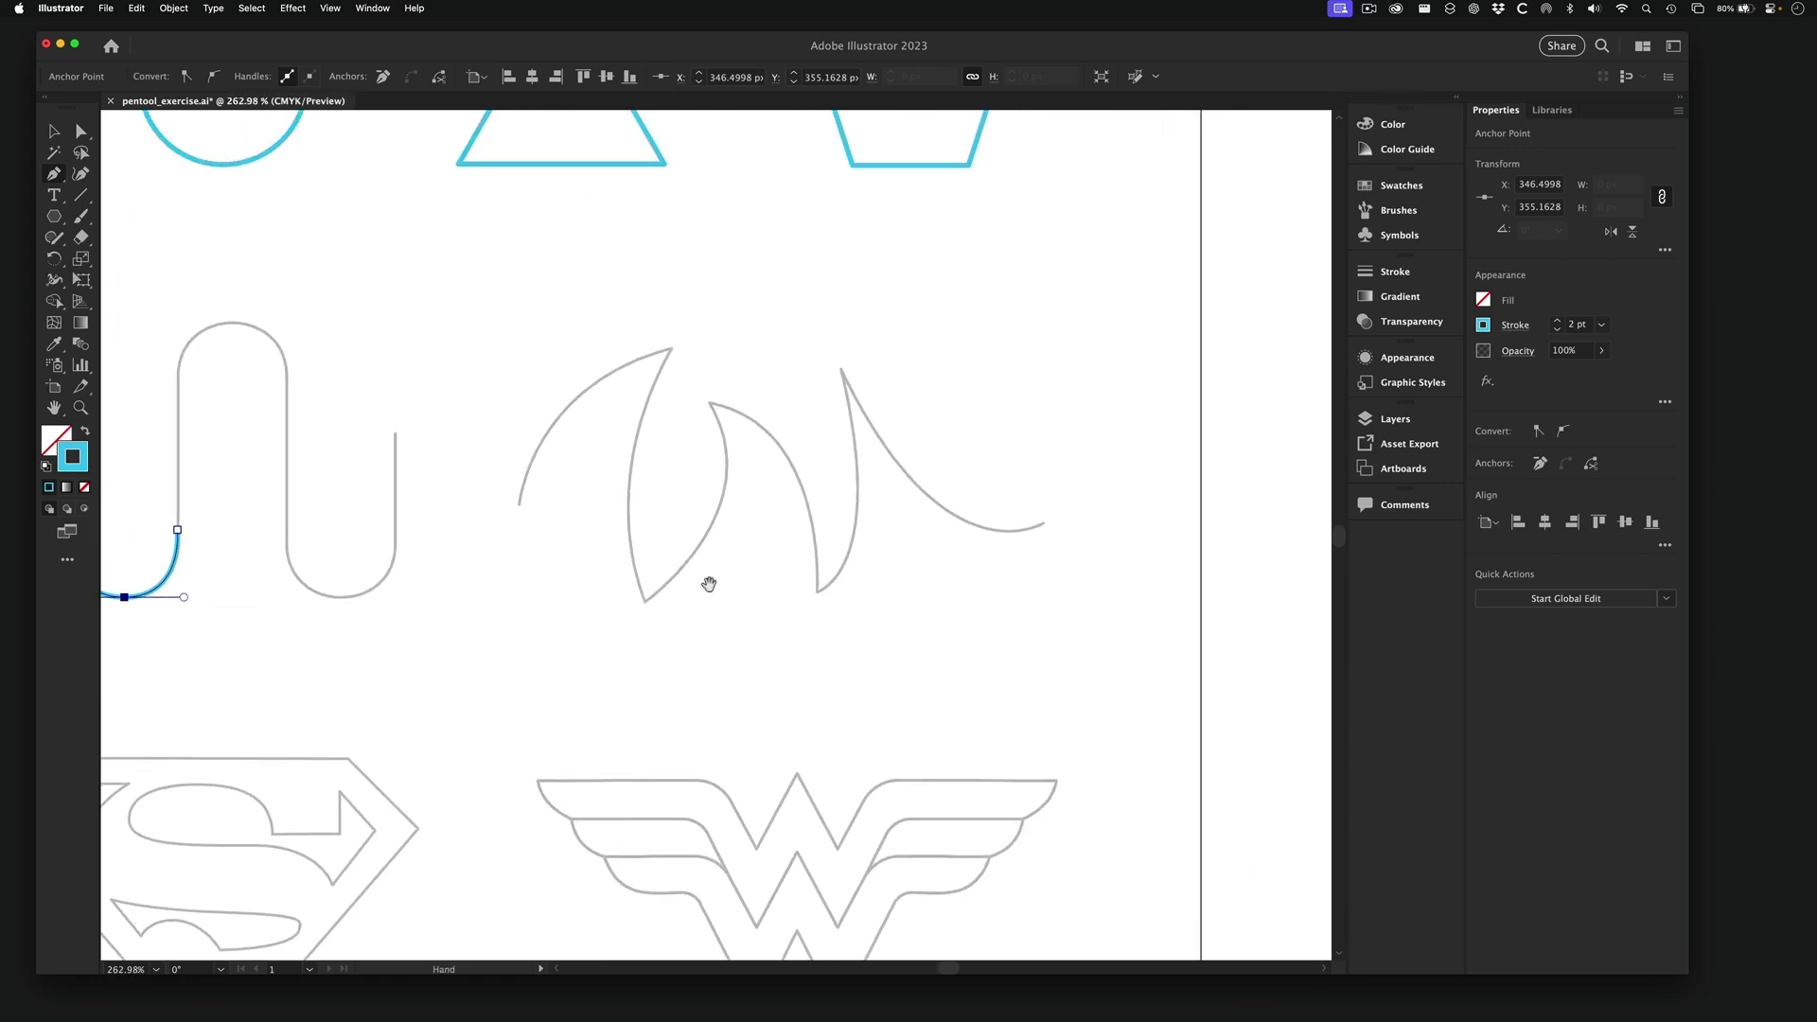
{"action": "left_click_drag", "start_coordinate": [640, 316], "coordinate": [800, 406]}
{"action": "left_click_drag", "start_coordinate": [758, 617], "coordinate": [491, 519]}
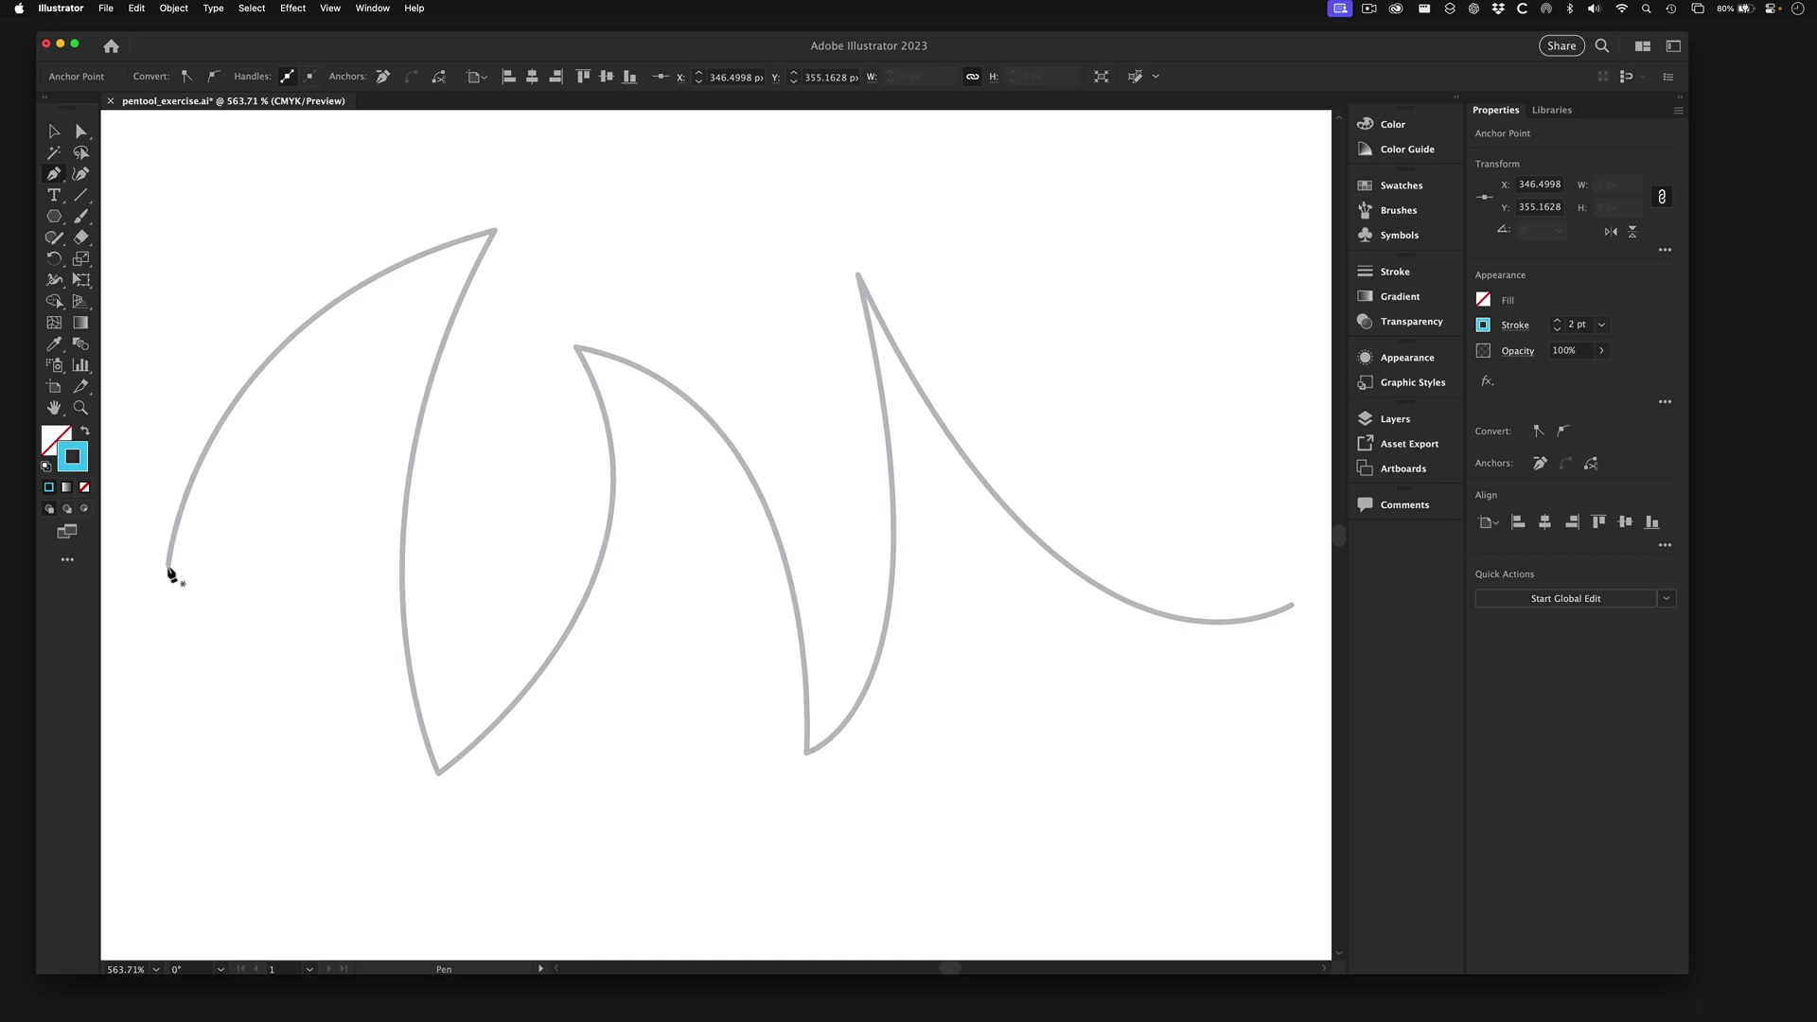
- Start a Pen path at the pointed curve's left end, curve it to the first peak, and swing the outgoing handle down along the next segment
{"action": "left_click", "coordinate": [167, 566]}
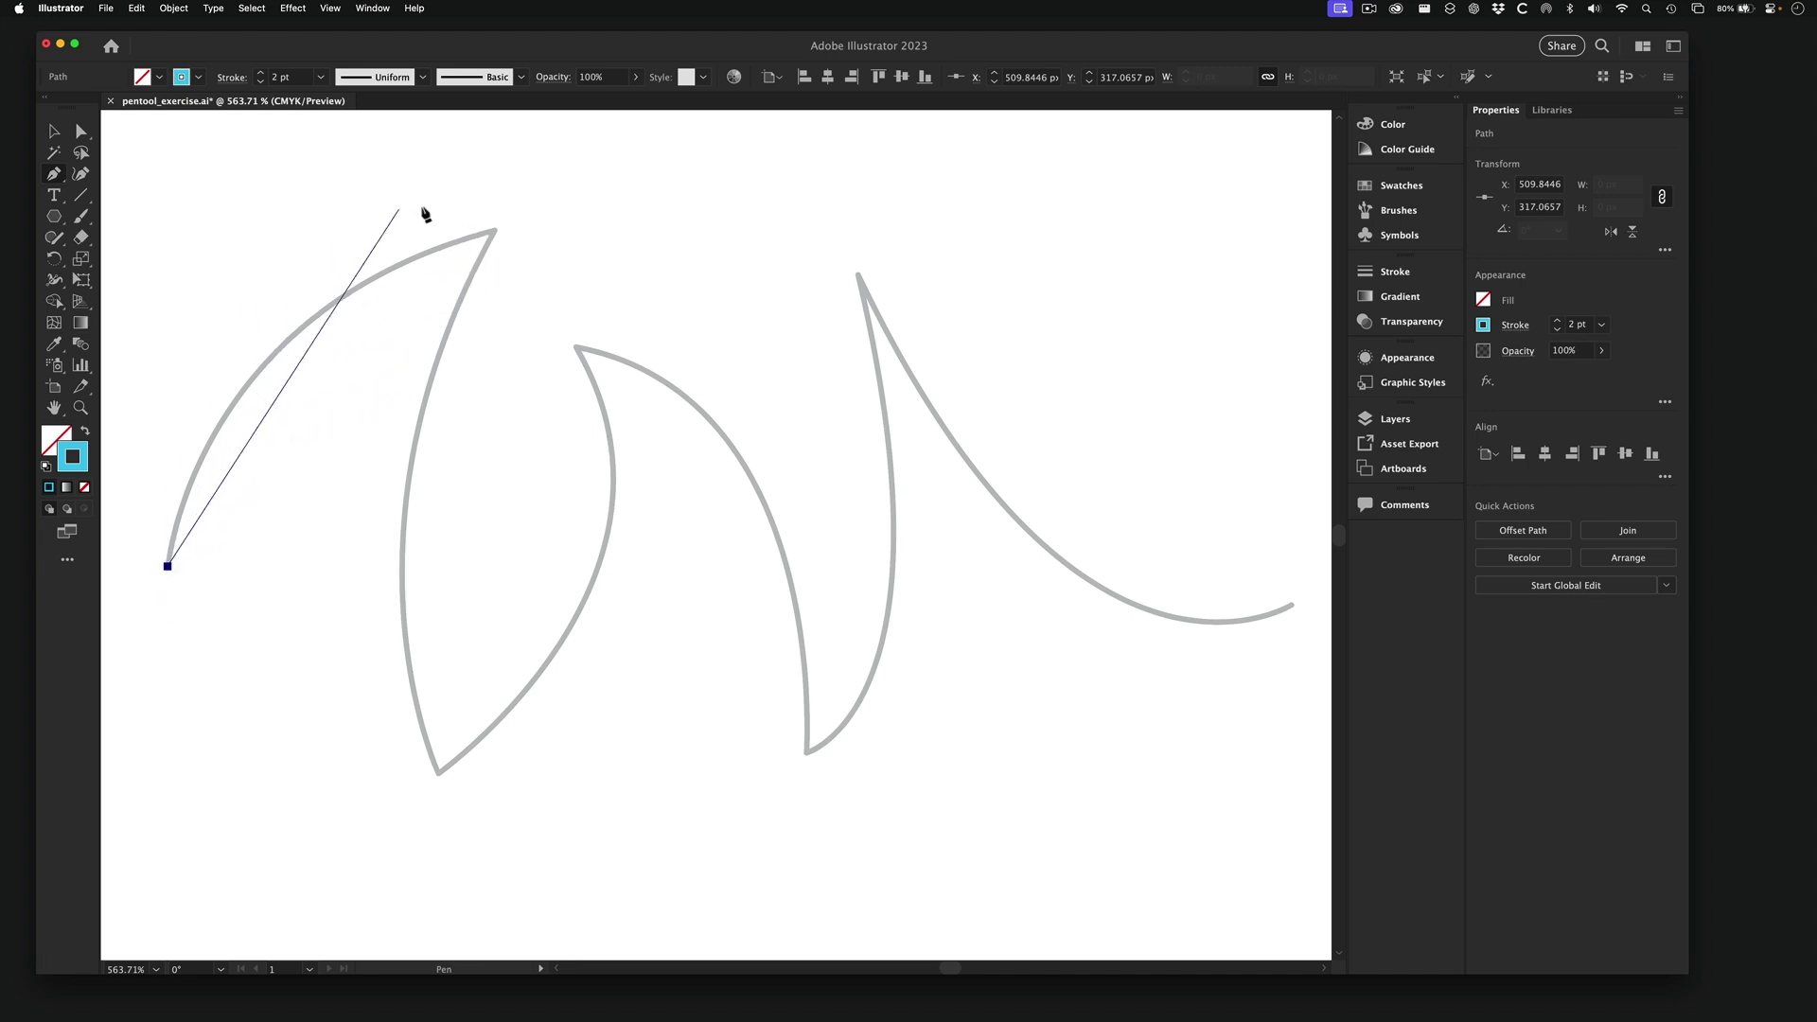
{"action": "left_click", "coordinate": [494, 232]}
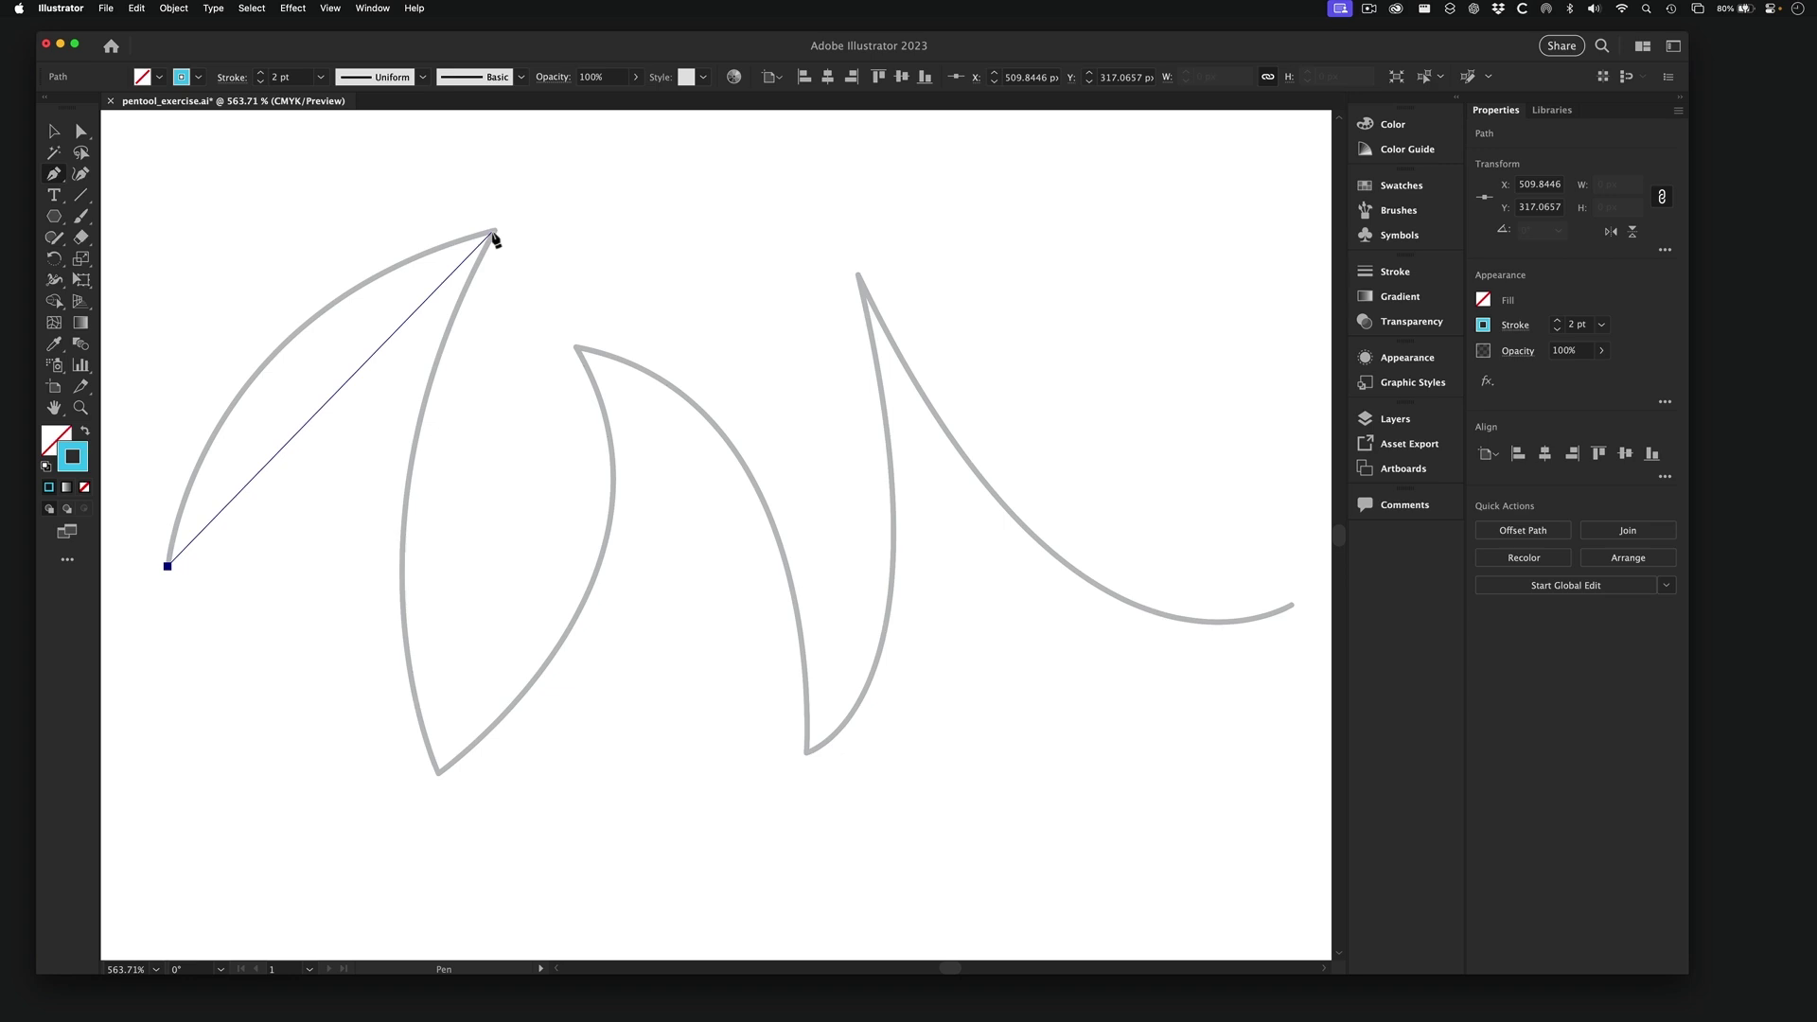
{"action": "left_click", "coordinate": [492, 232]}
{"action": "left_click_drag", "start_coordinate": [492, 232], "coordinate": [796, 152]}
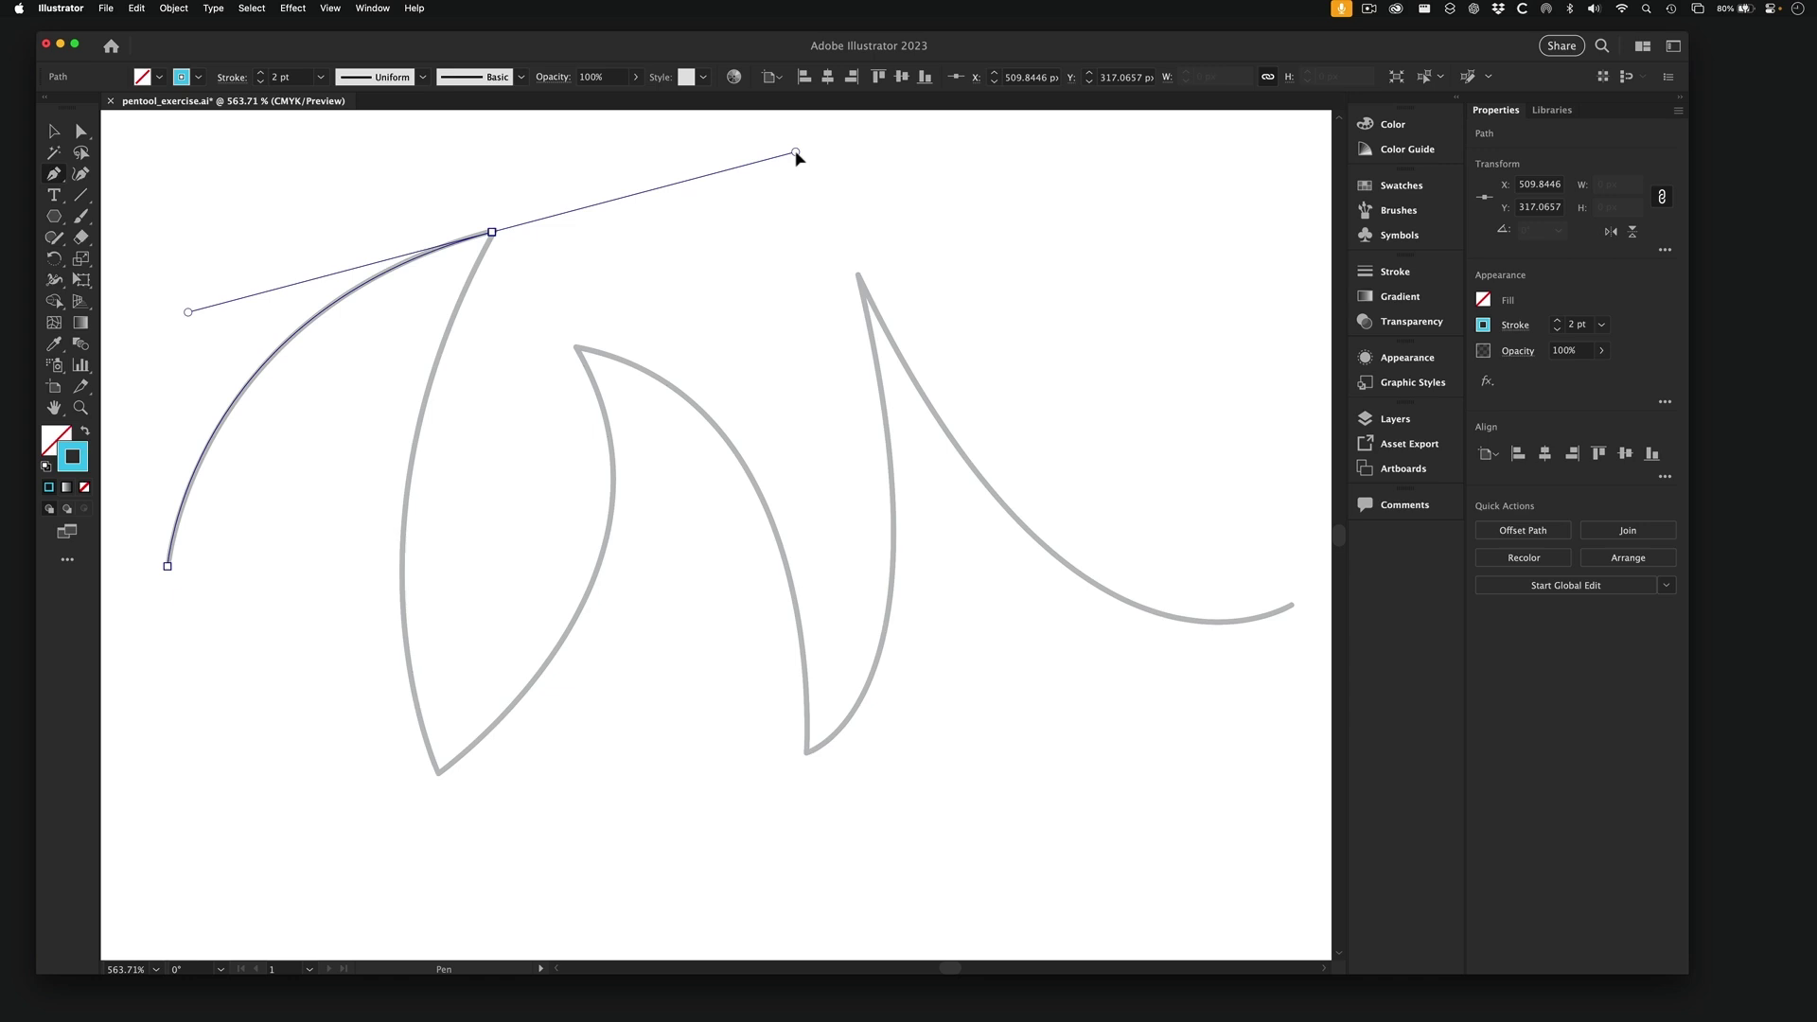
{"action": "left_click_drag", "start_coordinate": [795, 161], "coordinate": [378, 458]}
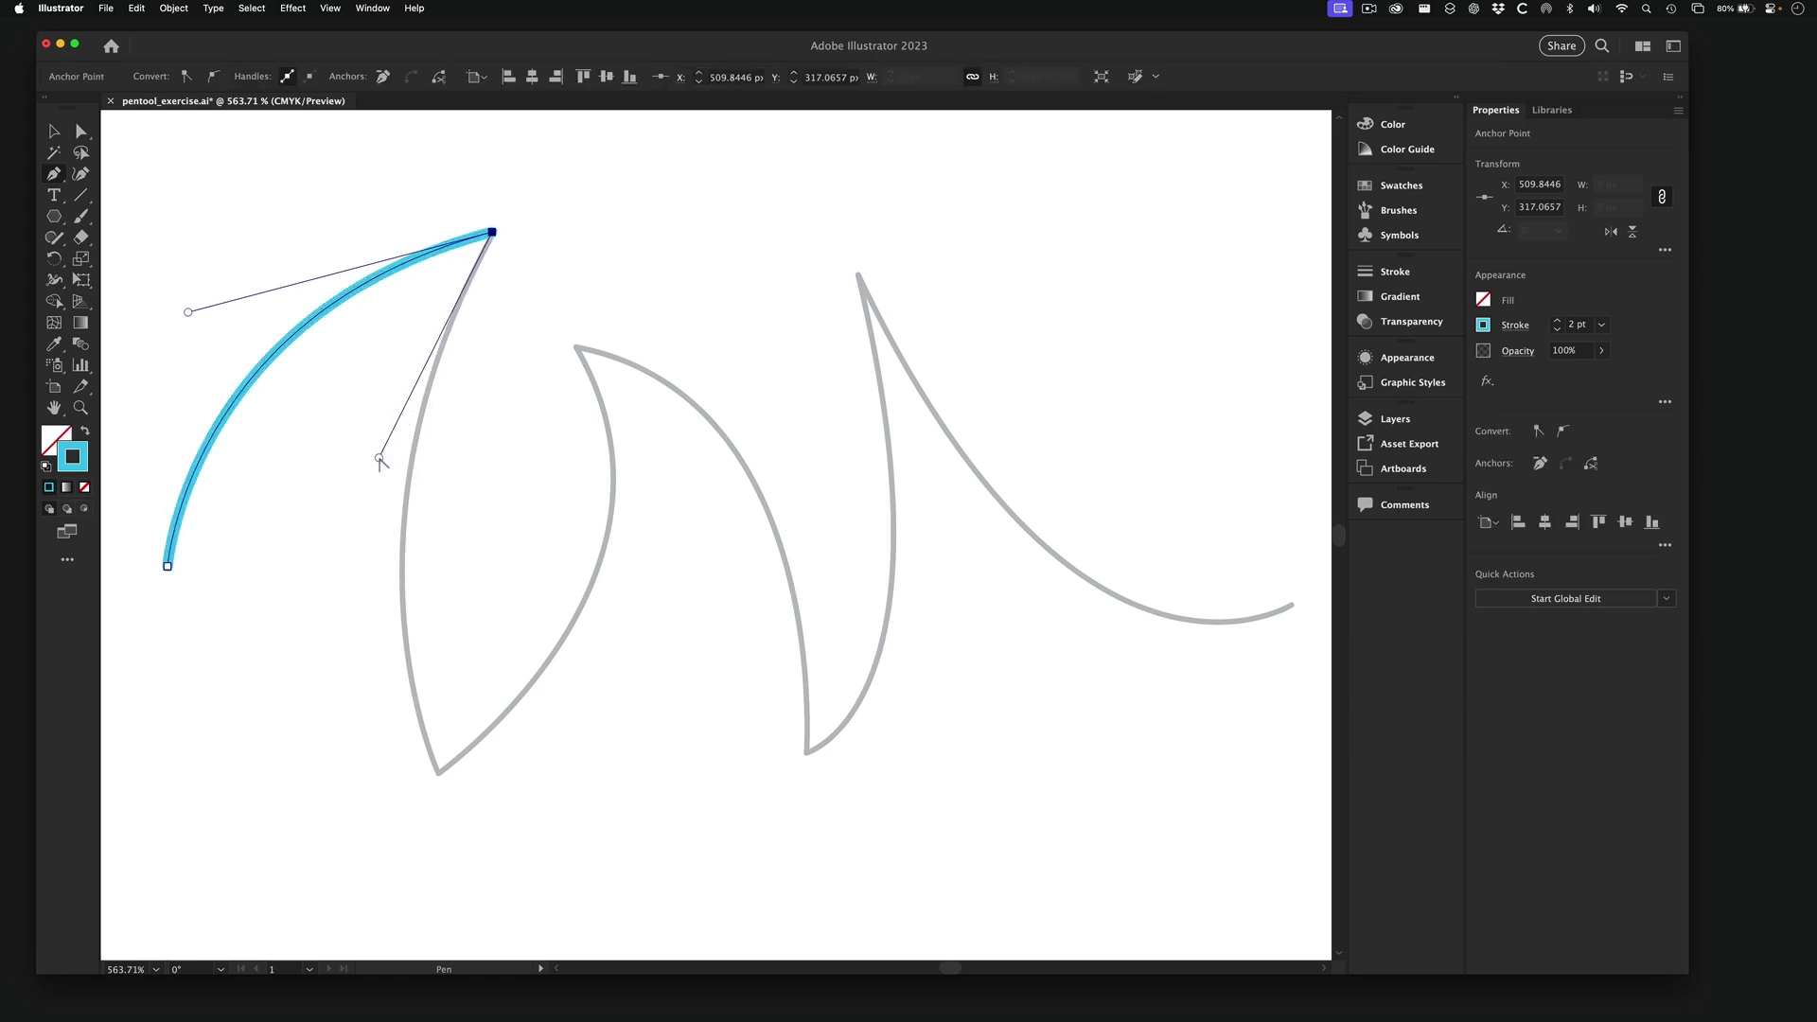
- Add a curved anchor at the first lower point and redirect its outgoing handle up toward the second peak
{"action": "left_click", "coordinate": [437, 774]}
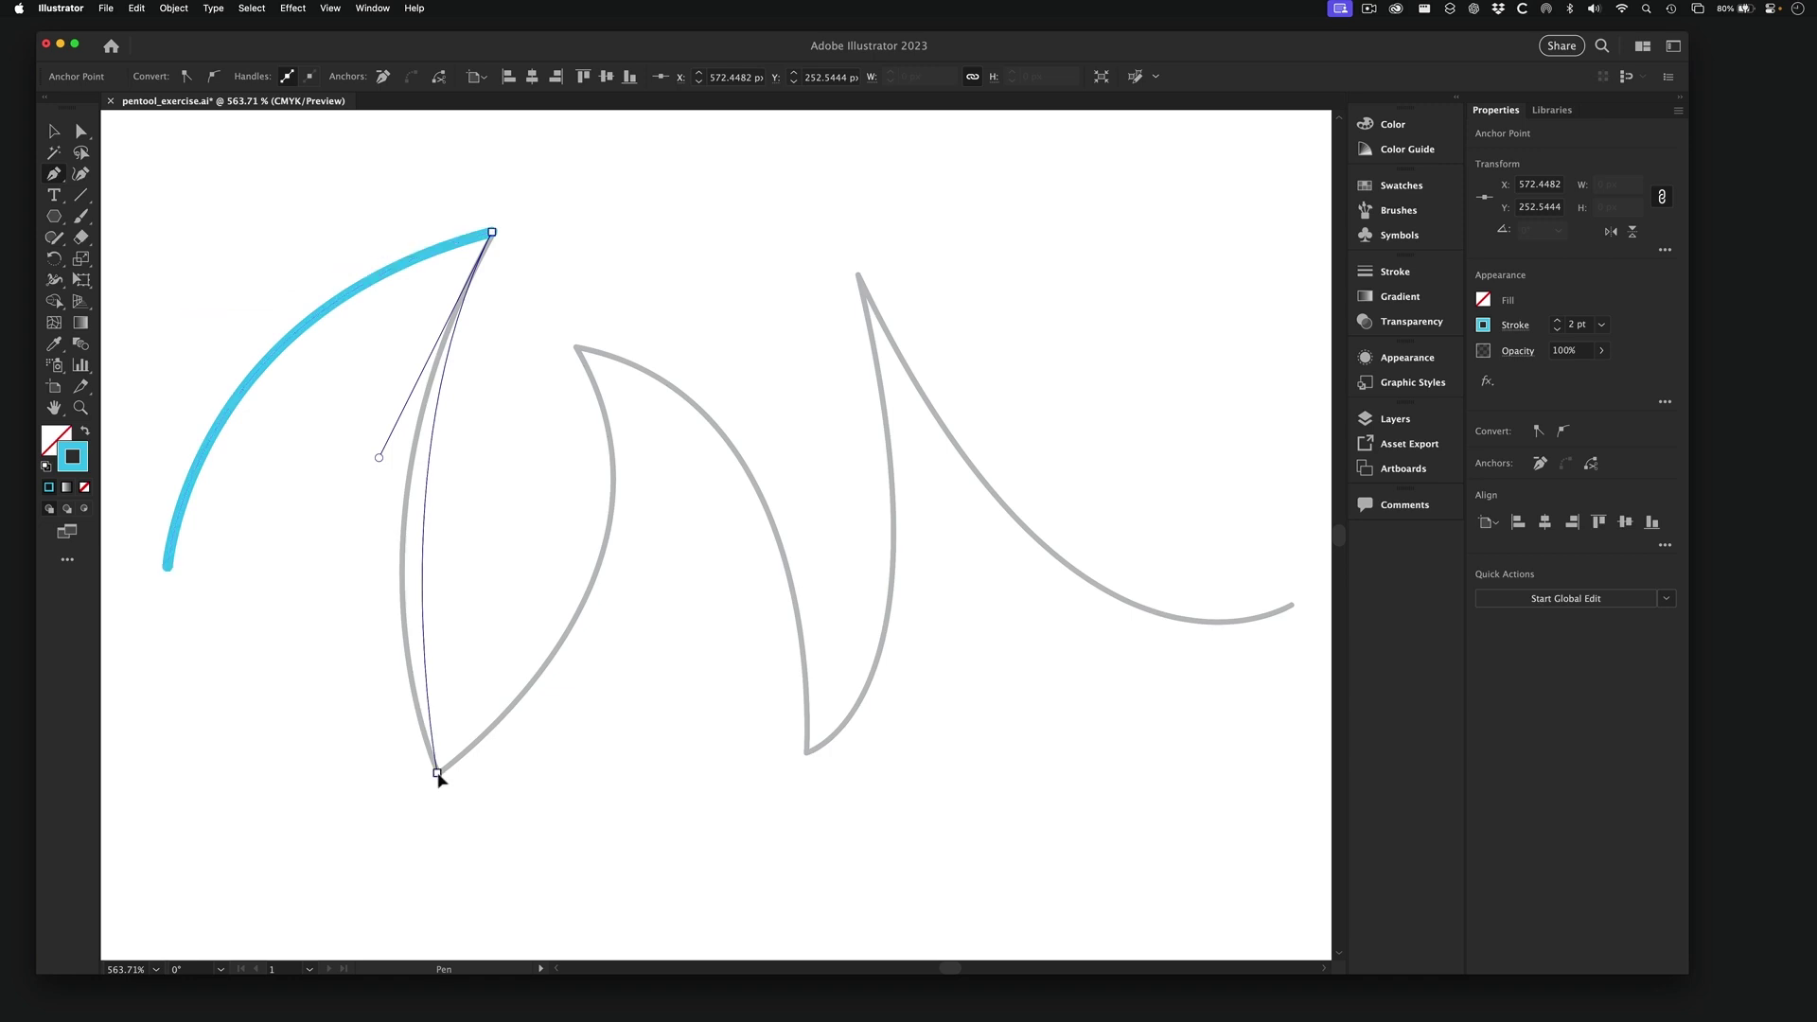
{"action": "left_click_drag", "start_coordinate": [437, 774], "coordinate": [488, 906]}
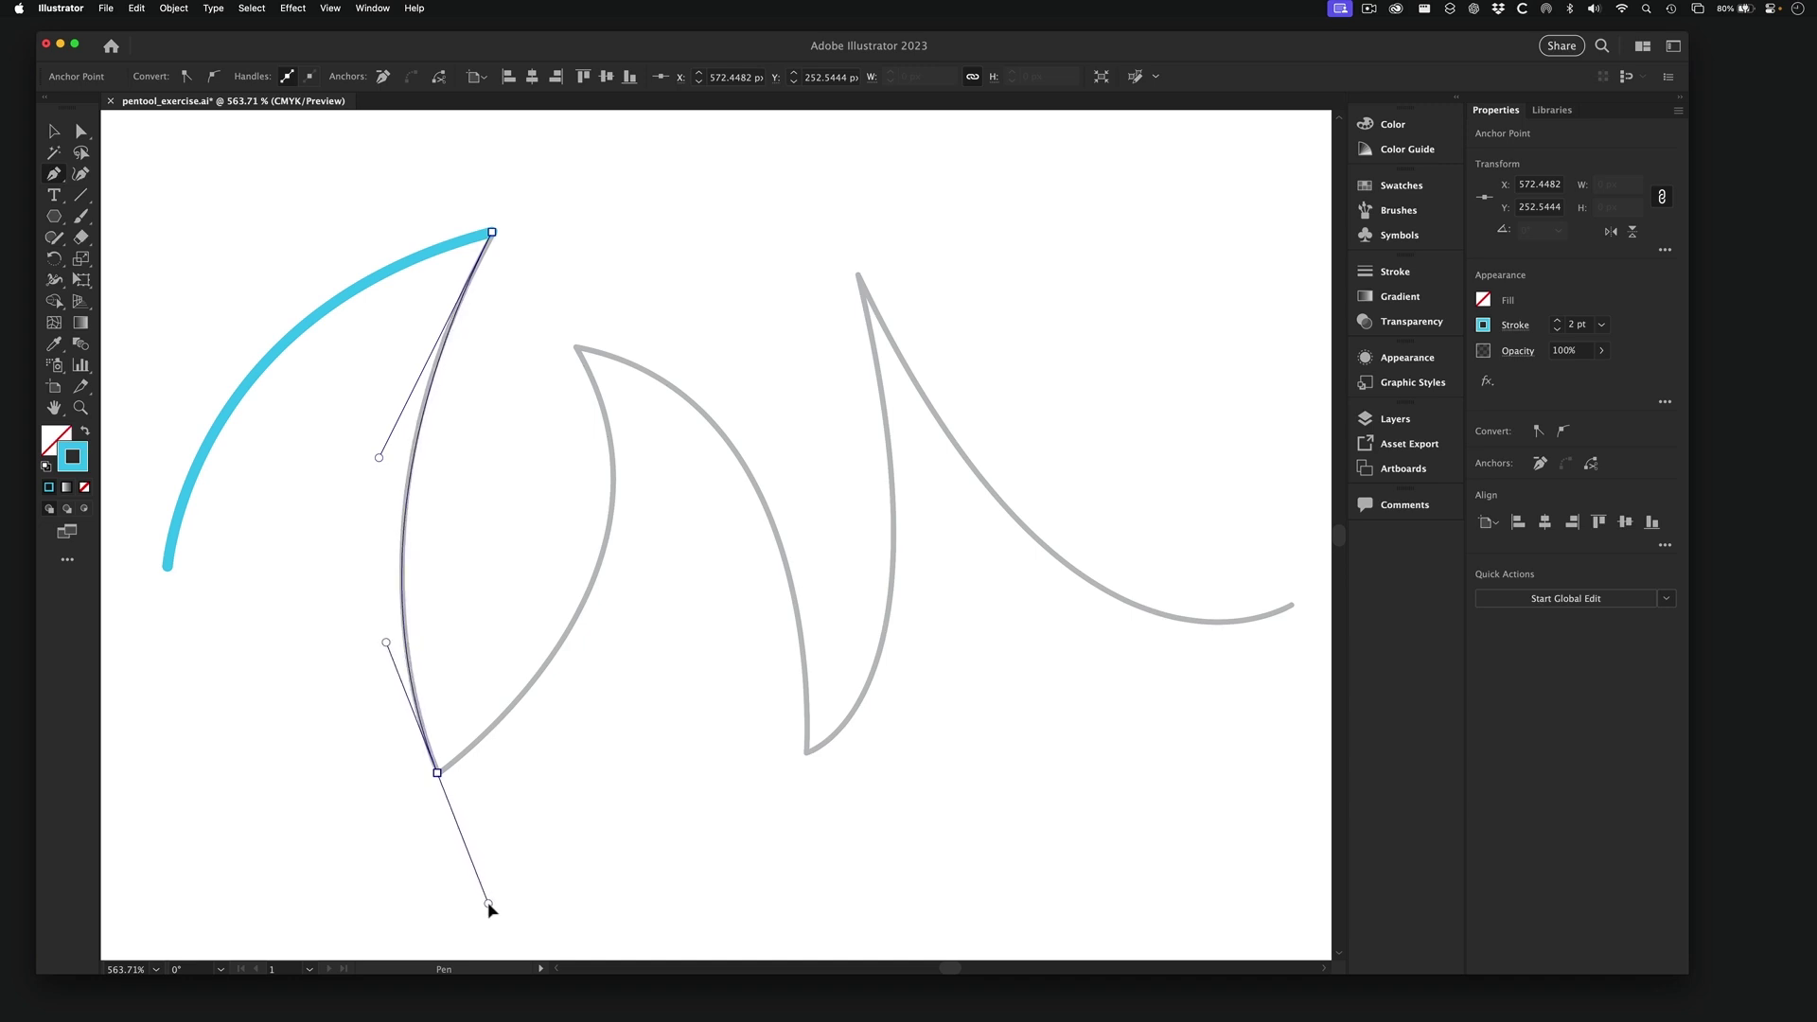
{"action": "left_click_drag", "start_coordinate": [489, 907], "coordinate": [491, 912]}
{"action": "left_click_drag", "start_coordinate": [489, 910], "coordinate": [488, 906]}
{"action": "left_click_drag", "start_coordinate": [490, 905], "coordinate": [619, 651]}
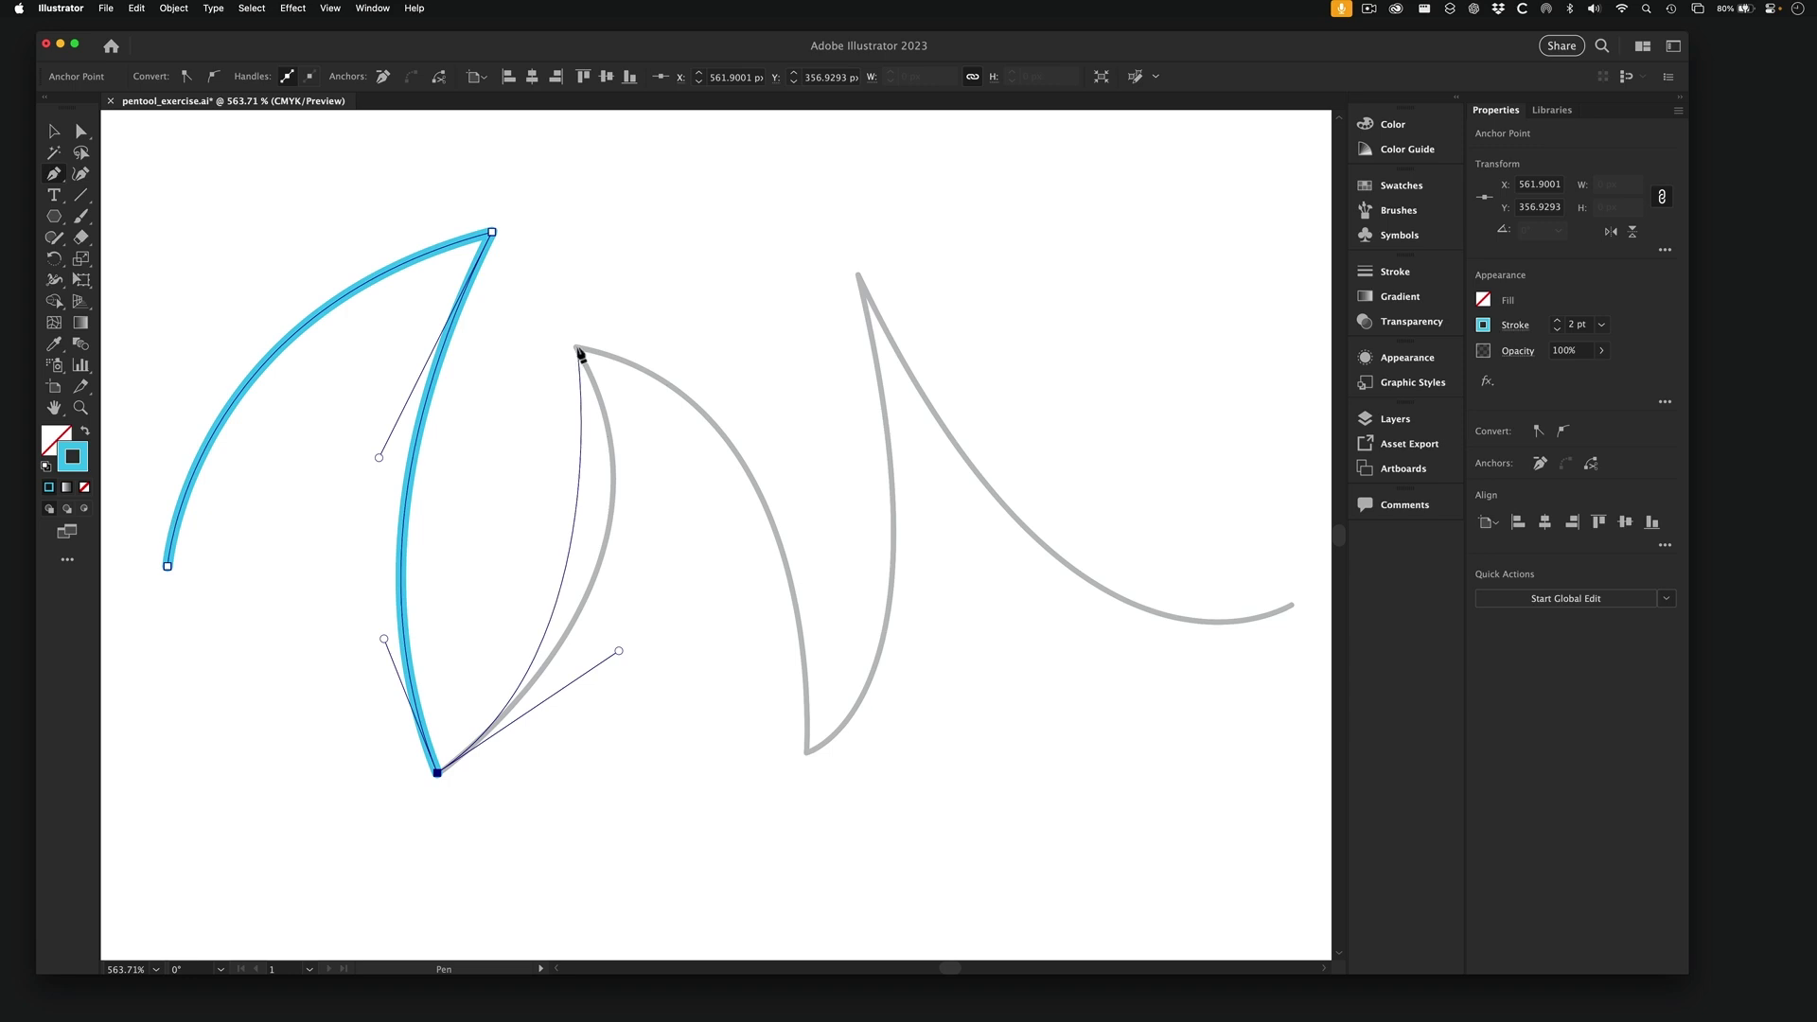
- Trace curved segments to the second peak and the second lower point, redirecting each anchor's outgoing handle along the following segment
{"action": "left_click_drag", "start_coordinate": [579, 349], "coordinate": [561, 313]}
{"action": "left_click_drag", "start_coordinate": [530, 250], "coordinate": [506, 220]}
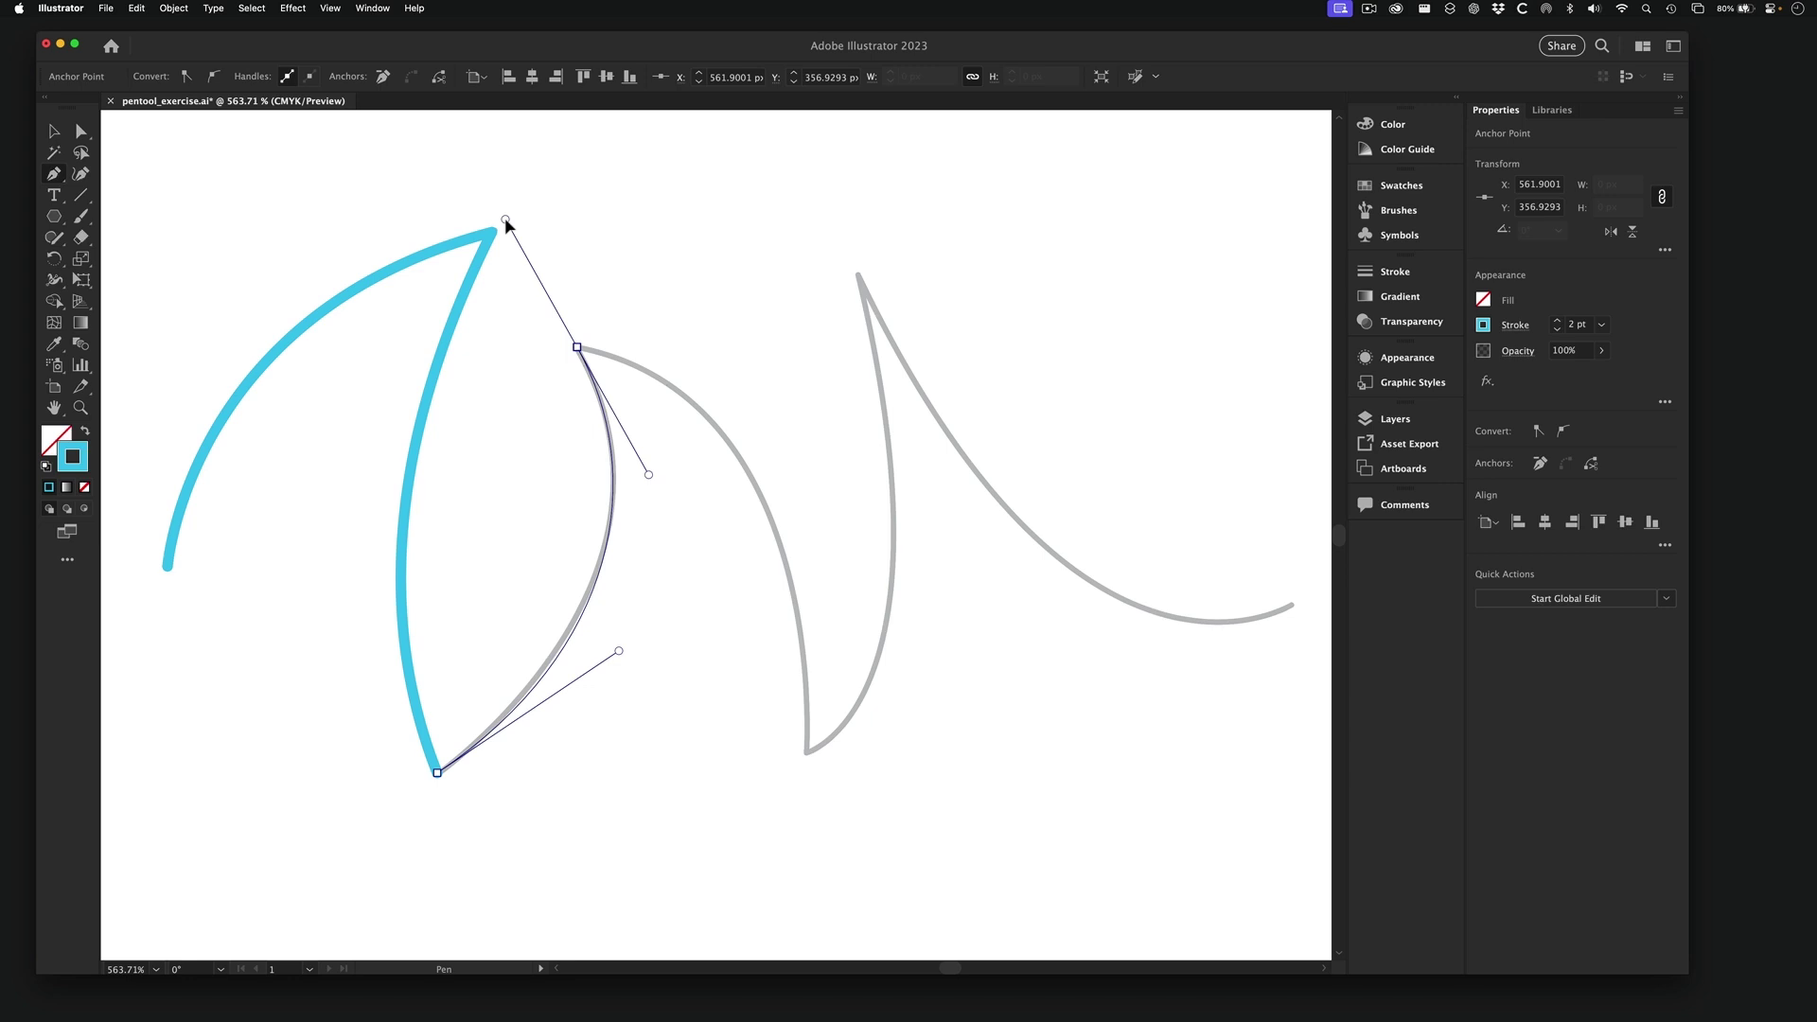
{"action": "left_click_drag", "start_coordinate": [505, 221], "coordinate": [804, 404]}
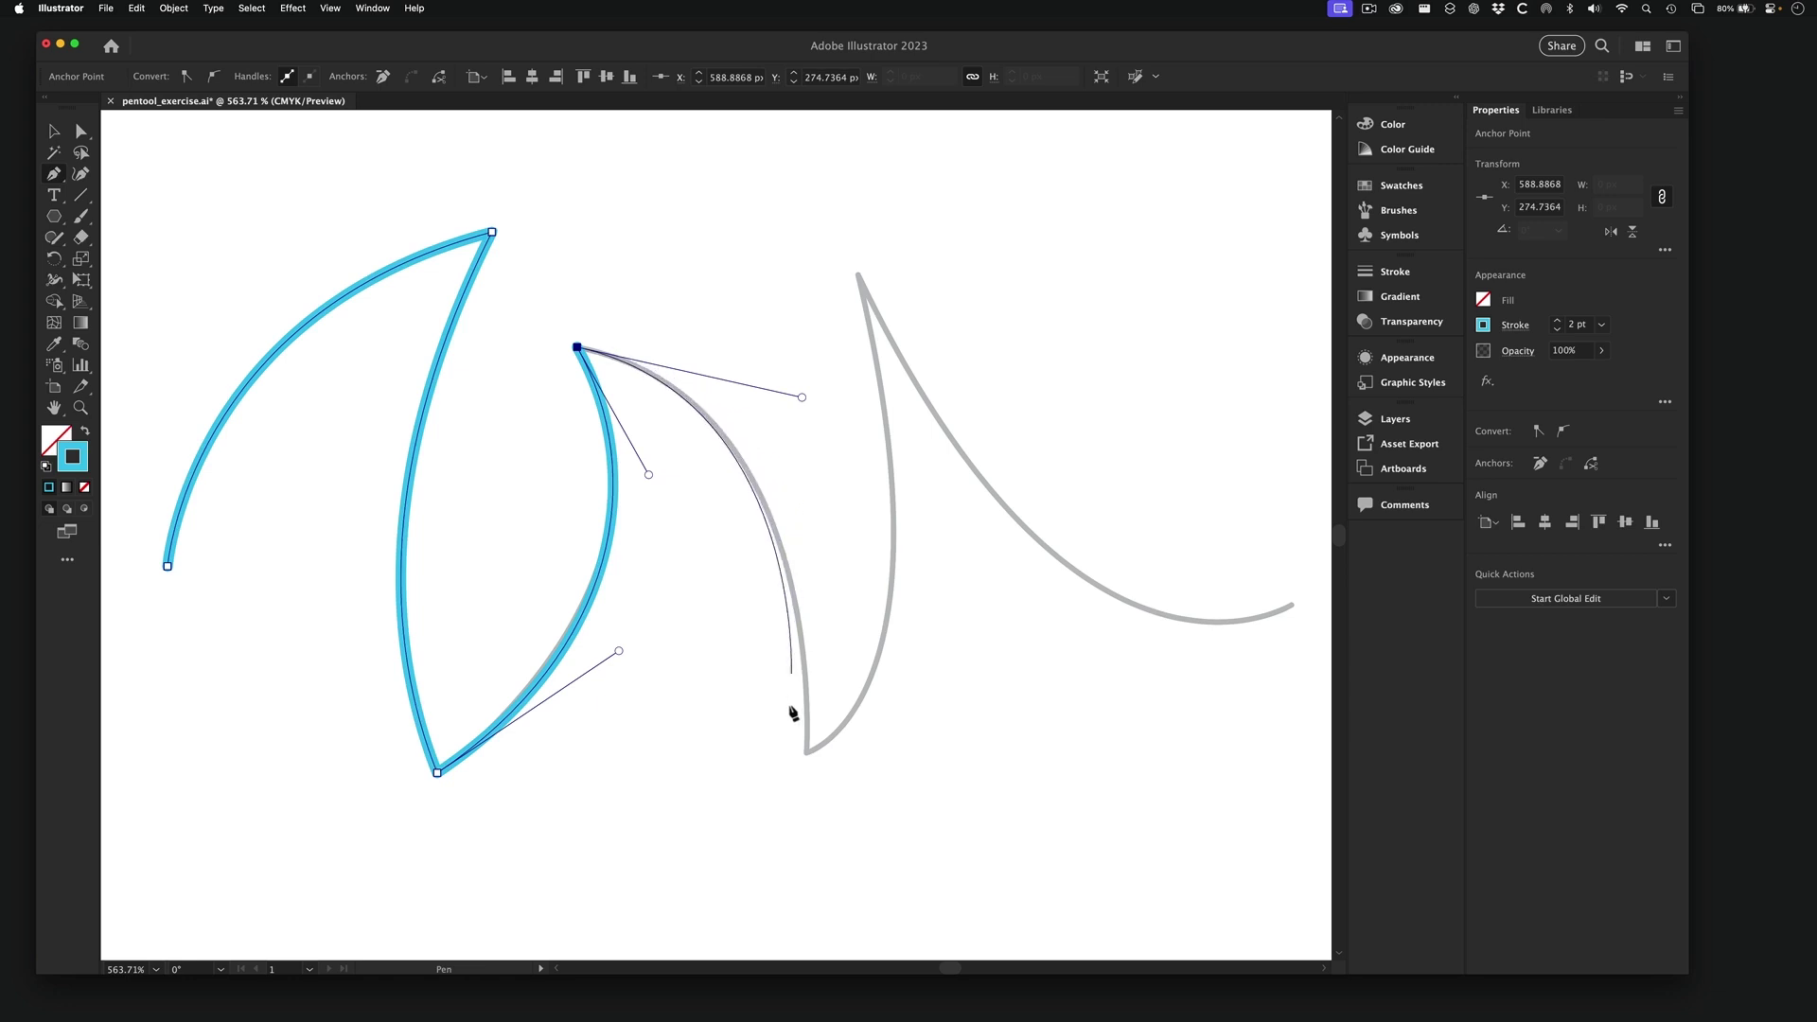
{"action": "left_click", "coordinate": [806, 754]}
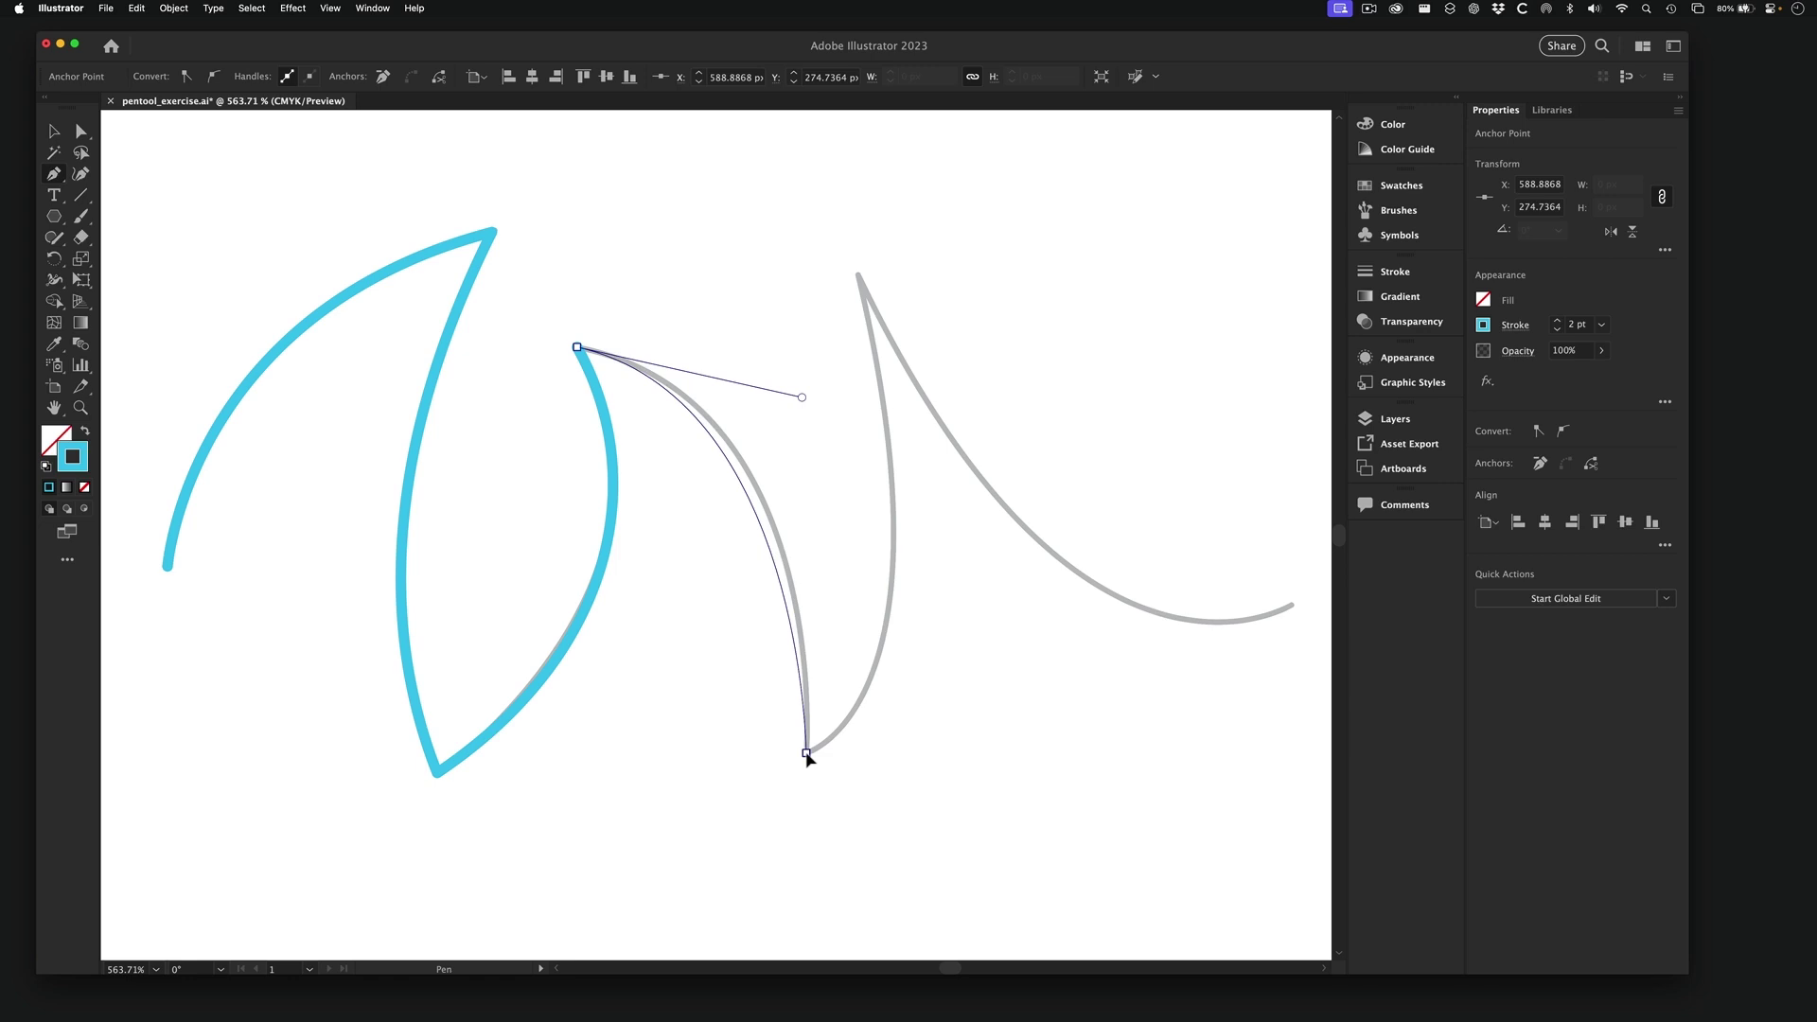
{"action": "left_click_drag", "start_coordinate": [806, 753], "coordinate": [918, 641]}
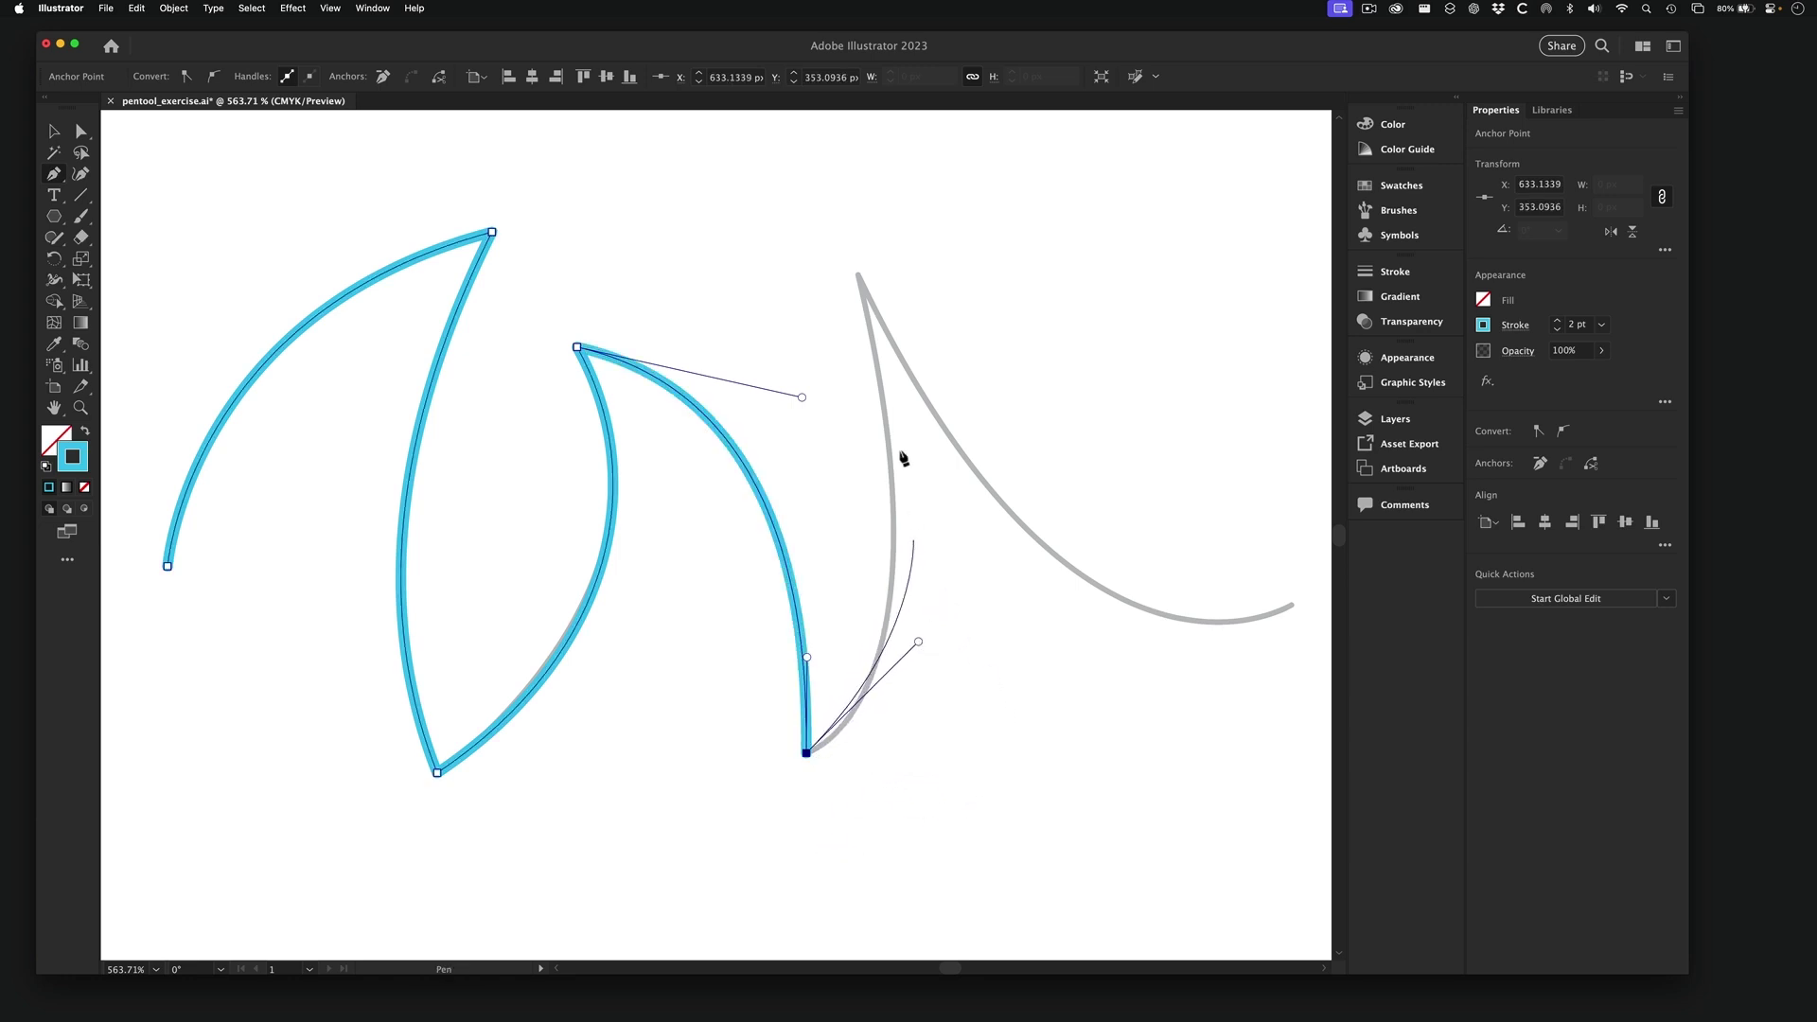
- Place a corner anchor without handles at the third peak, end the path with a smooth anchor at the template's right end, and deselect it
{"action": "left_click", "coordinate": [860, 278]}
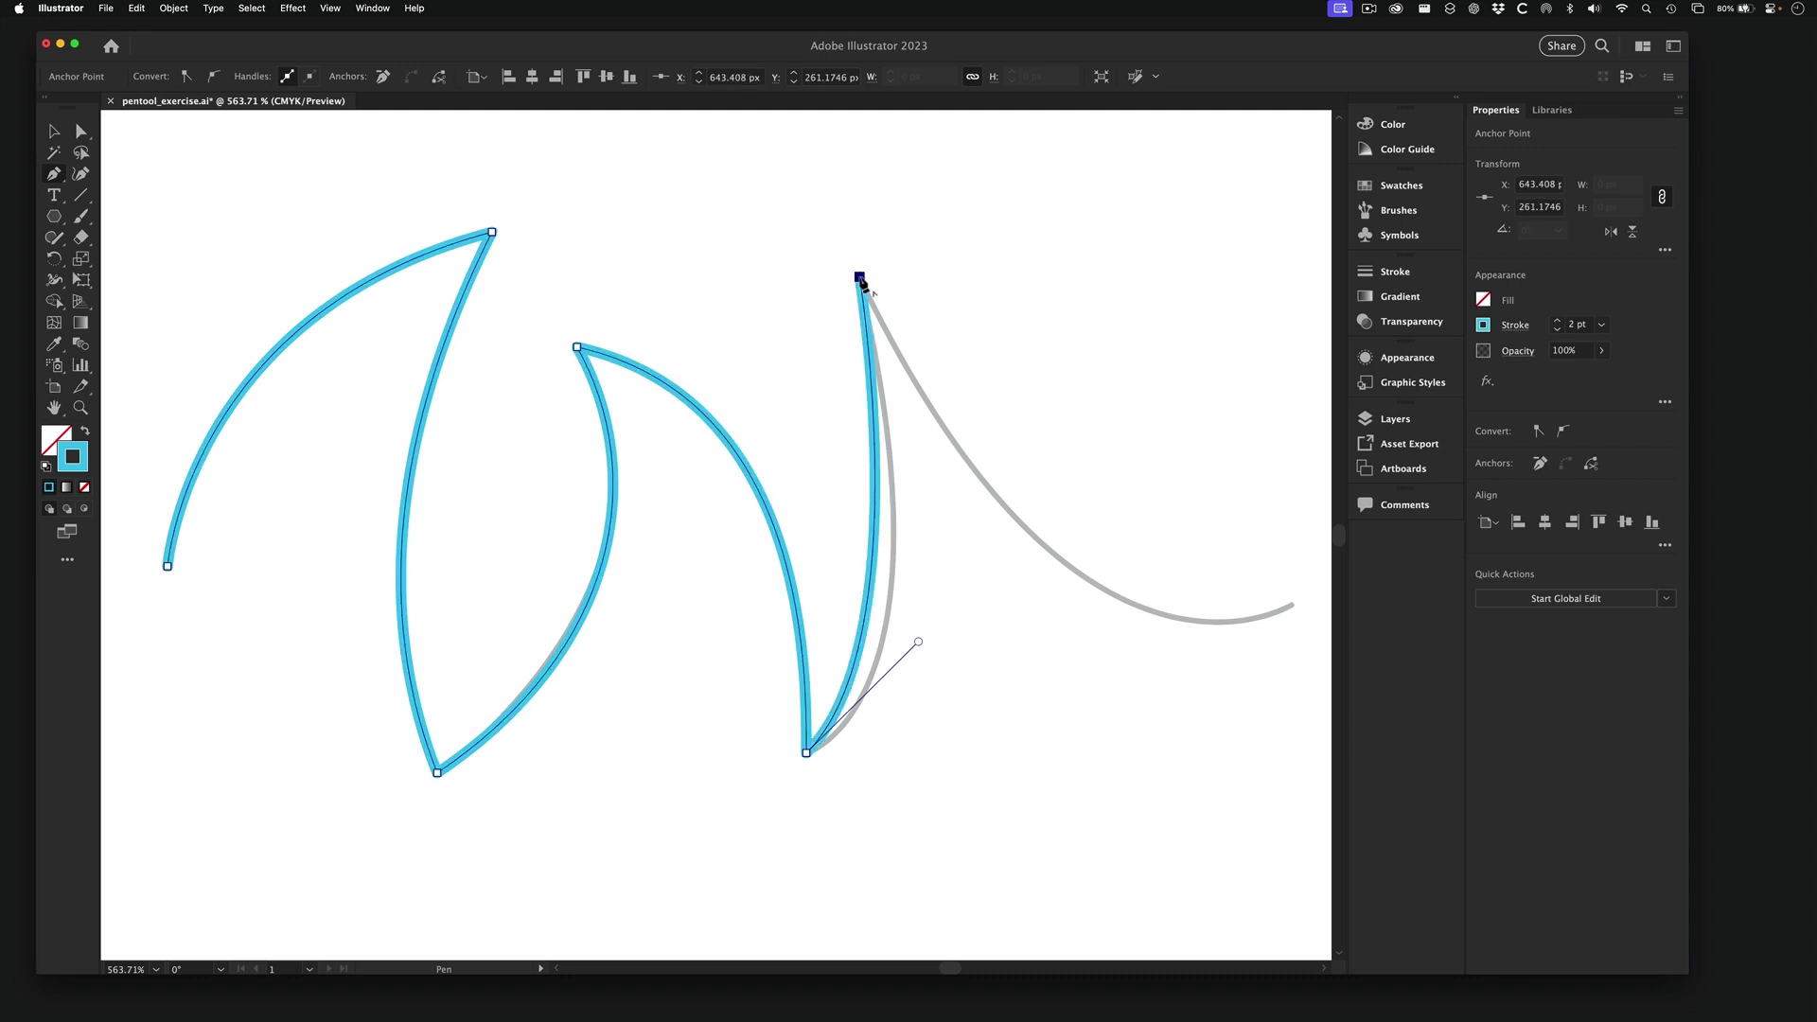
{"action": "scroll", "coordinate": [848, 596], "scroll_direction": "right", "scroll_amount": 5}
{"action": "scroll", "coordinate": [691, 390], "scroll_direction": "up", "scroll_amount": 1}
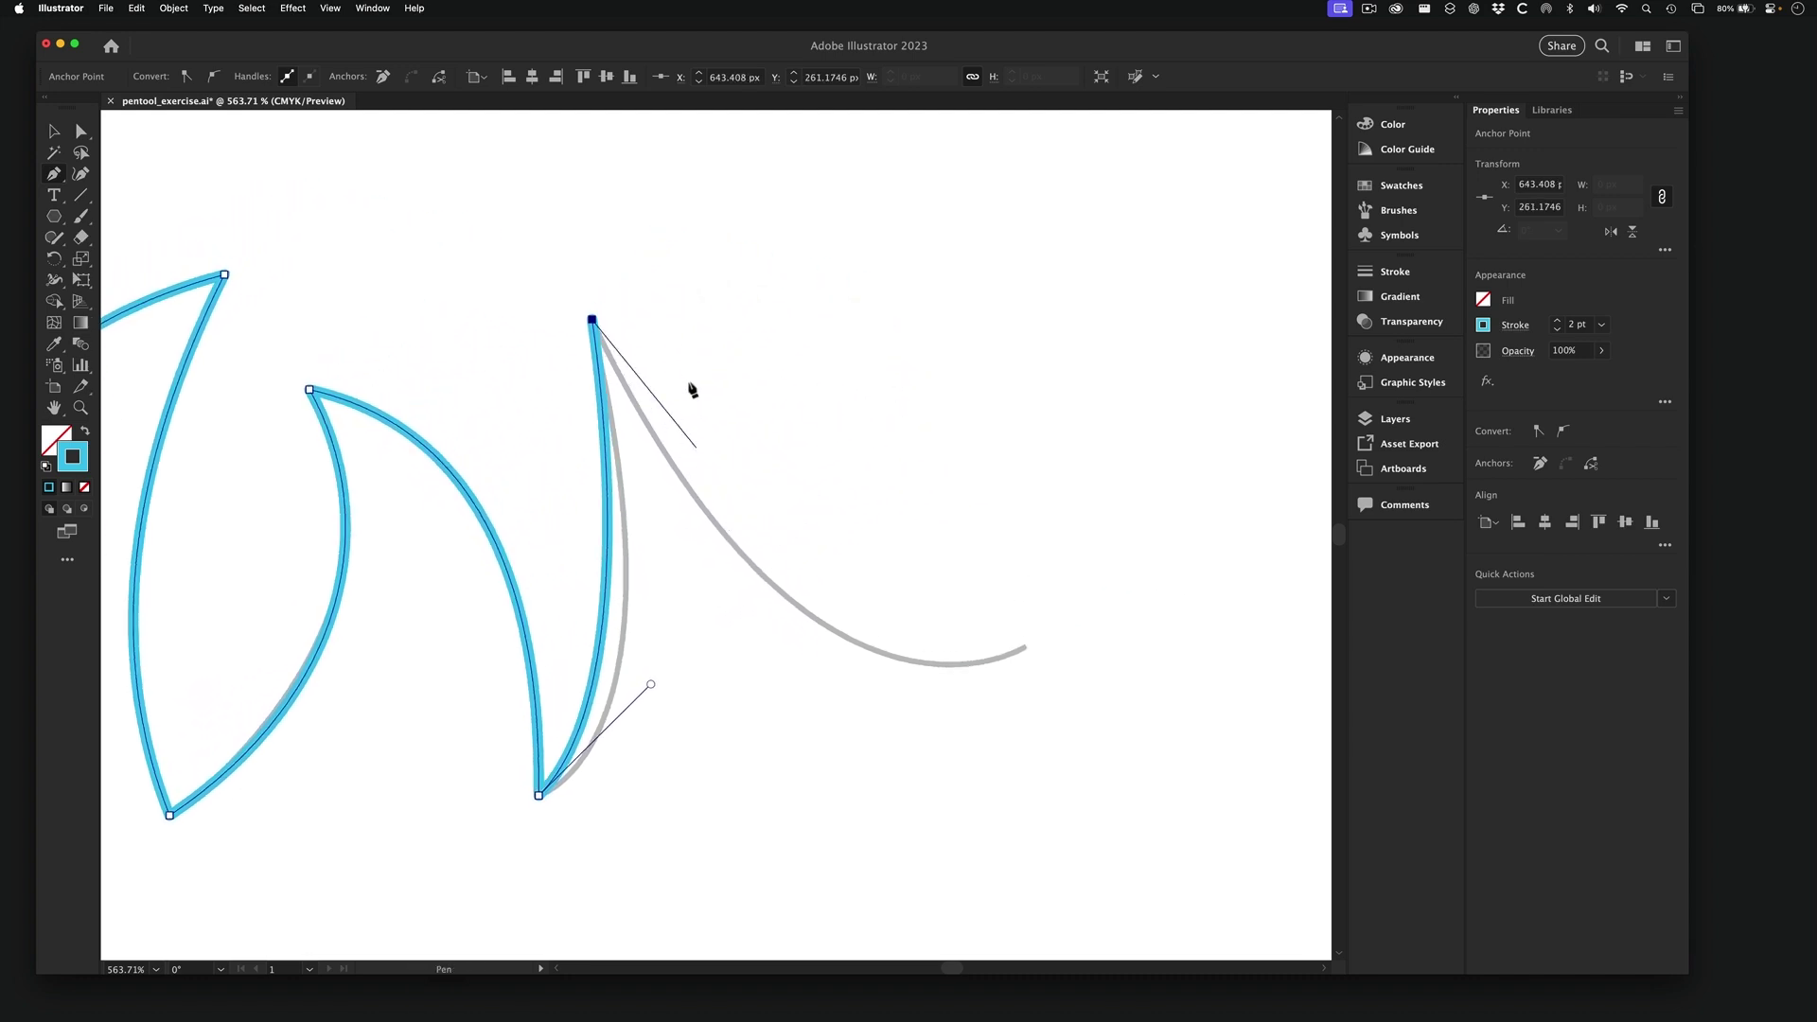
{"action": "left_click", "coordinate": [596, 320]}
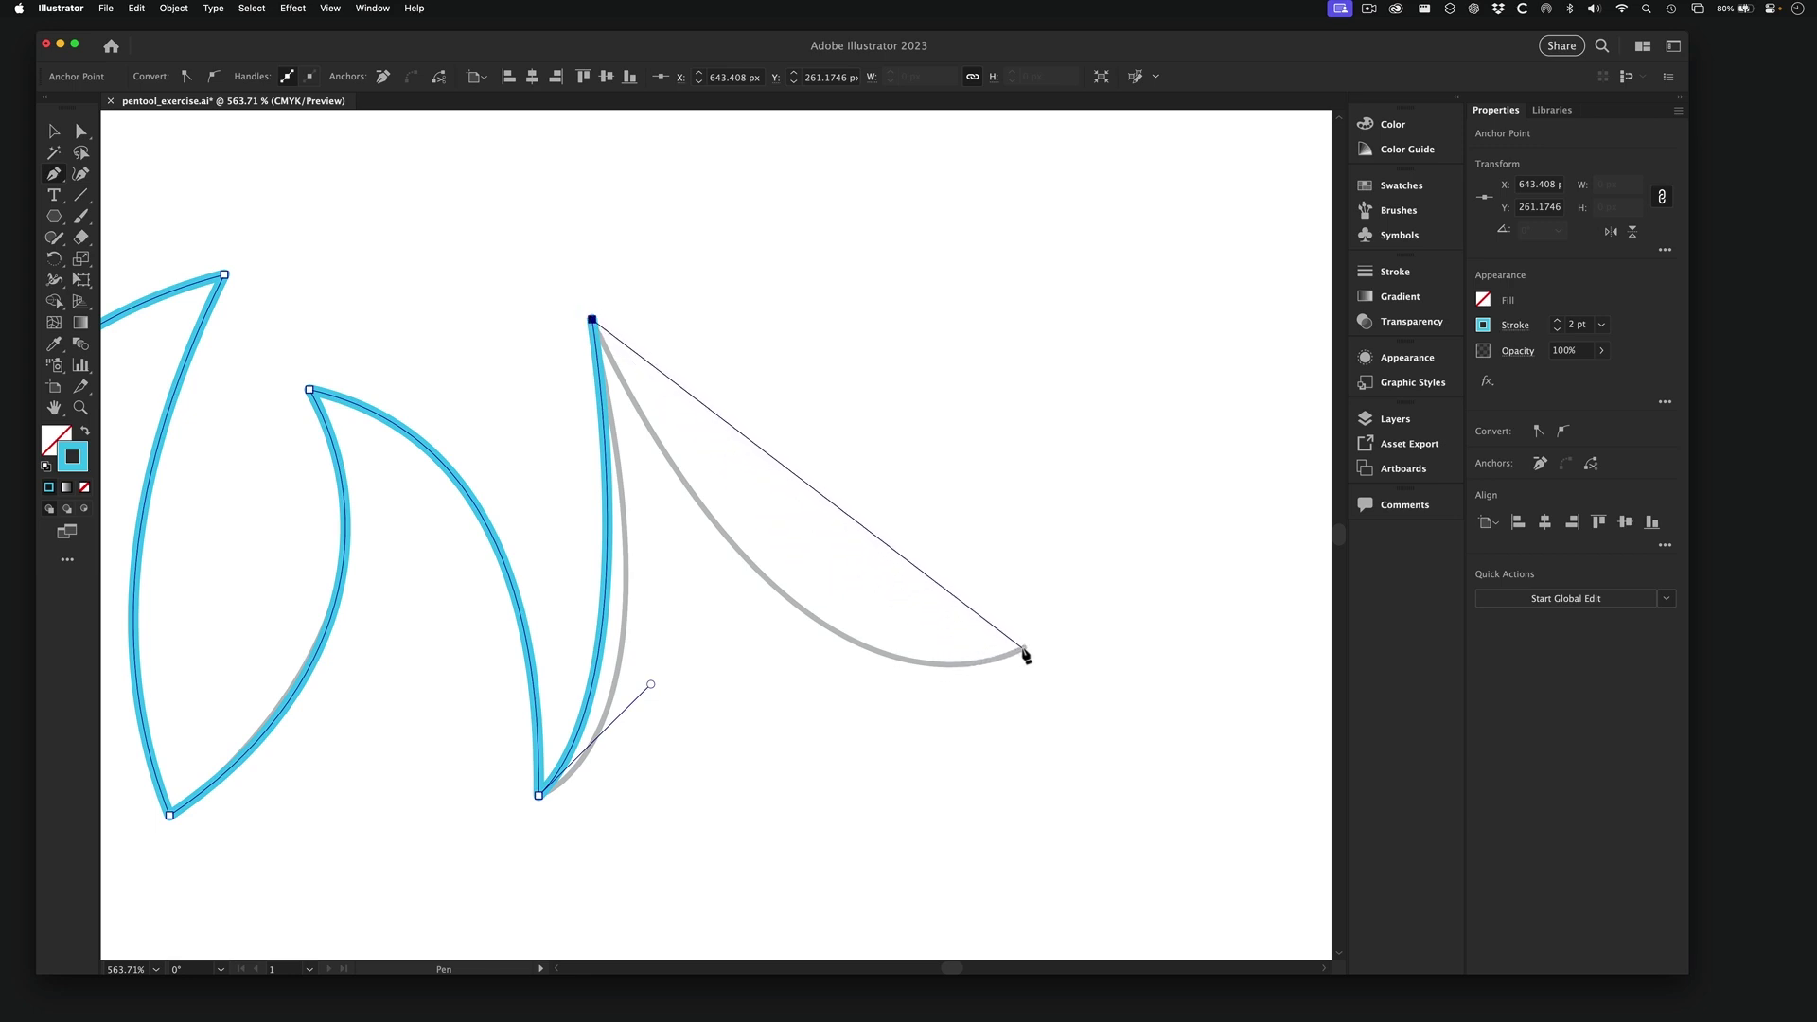
{"action": "left_click_drag", "start_coordinate": [1023, 651], "coordinate": [1201, 617]}
{"action": "key", "text": "super"}
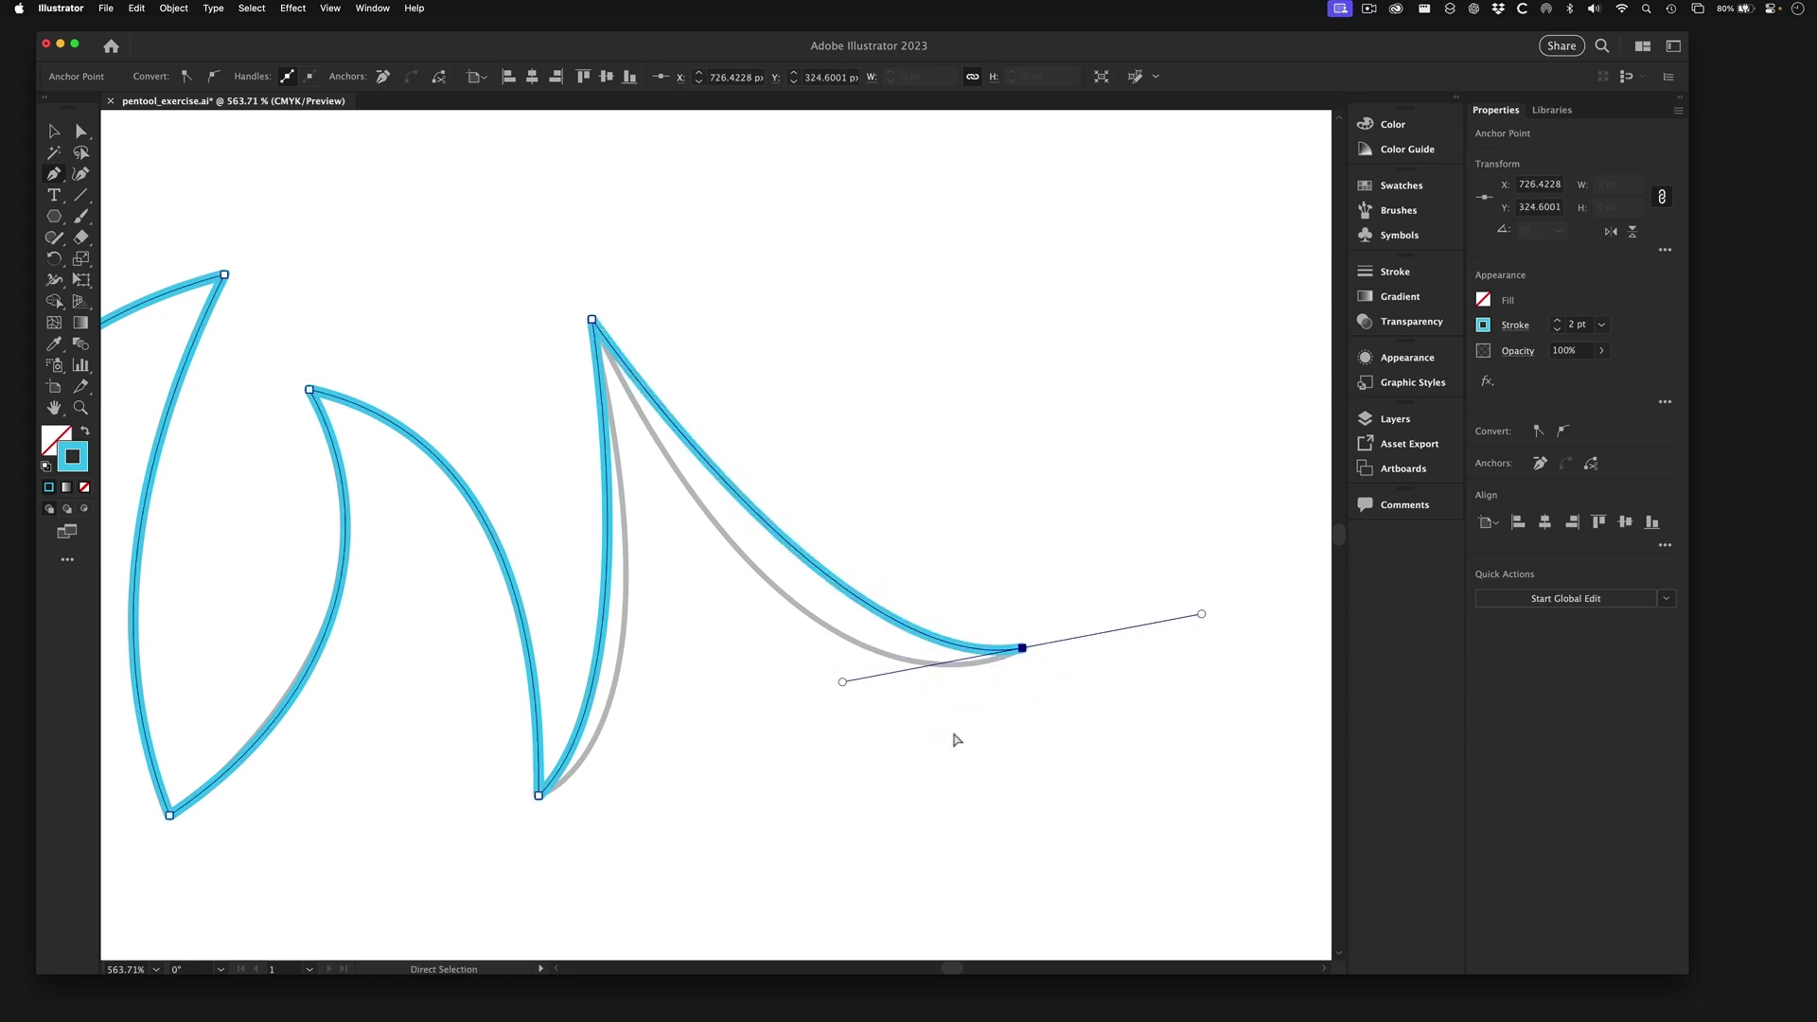
{"action": "left_click", "coordinate": [956, 738], "text": "super"}
- Select all anchors of the traced pointed curve with the Direct Selection tool to show their handles
{"action": "left_click", "coordinate": [809, 704], "text": "alt+super"}
{"action": "left_click", "coordinate": [696, 601], "text": "alt+super"}
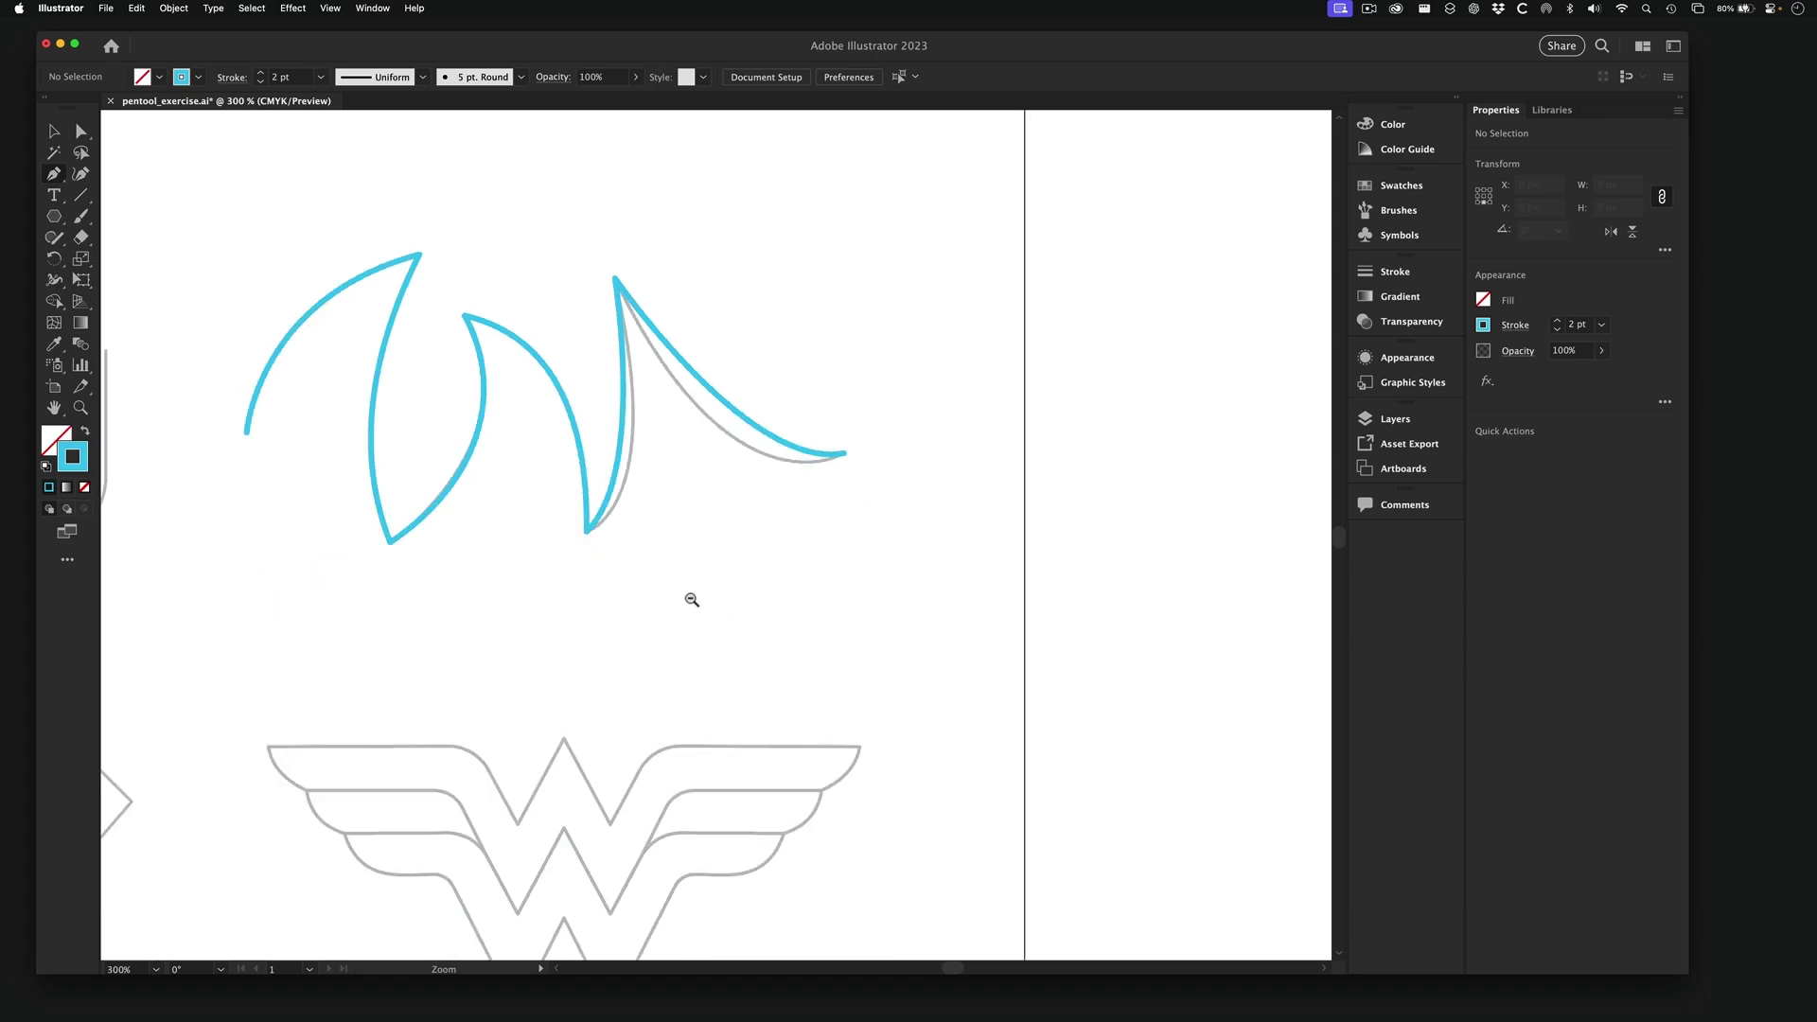
{"action": "scroll", "coordinate": [677, 591], "scroll_direction": "left", "scroll_amount": 3}
{"action": "scroll", "coordinate": [676, 591], "scroll_direction": "up", "scroll_amount": 1}
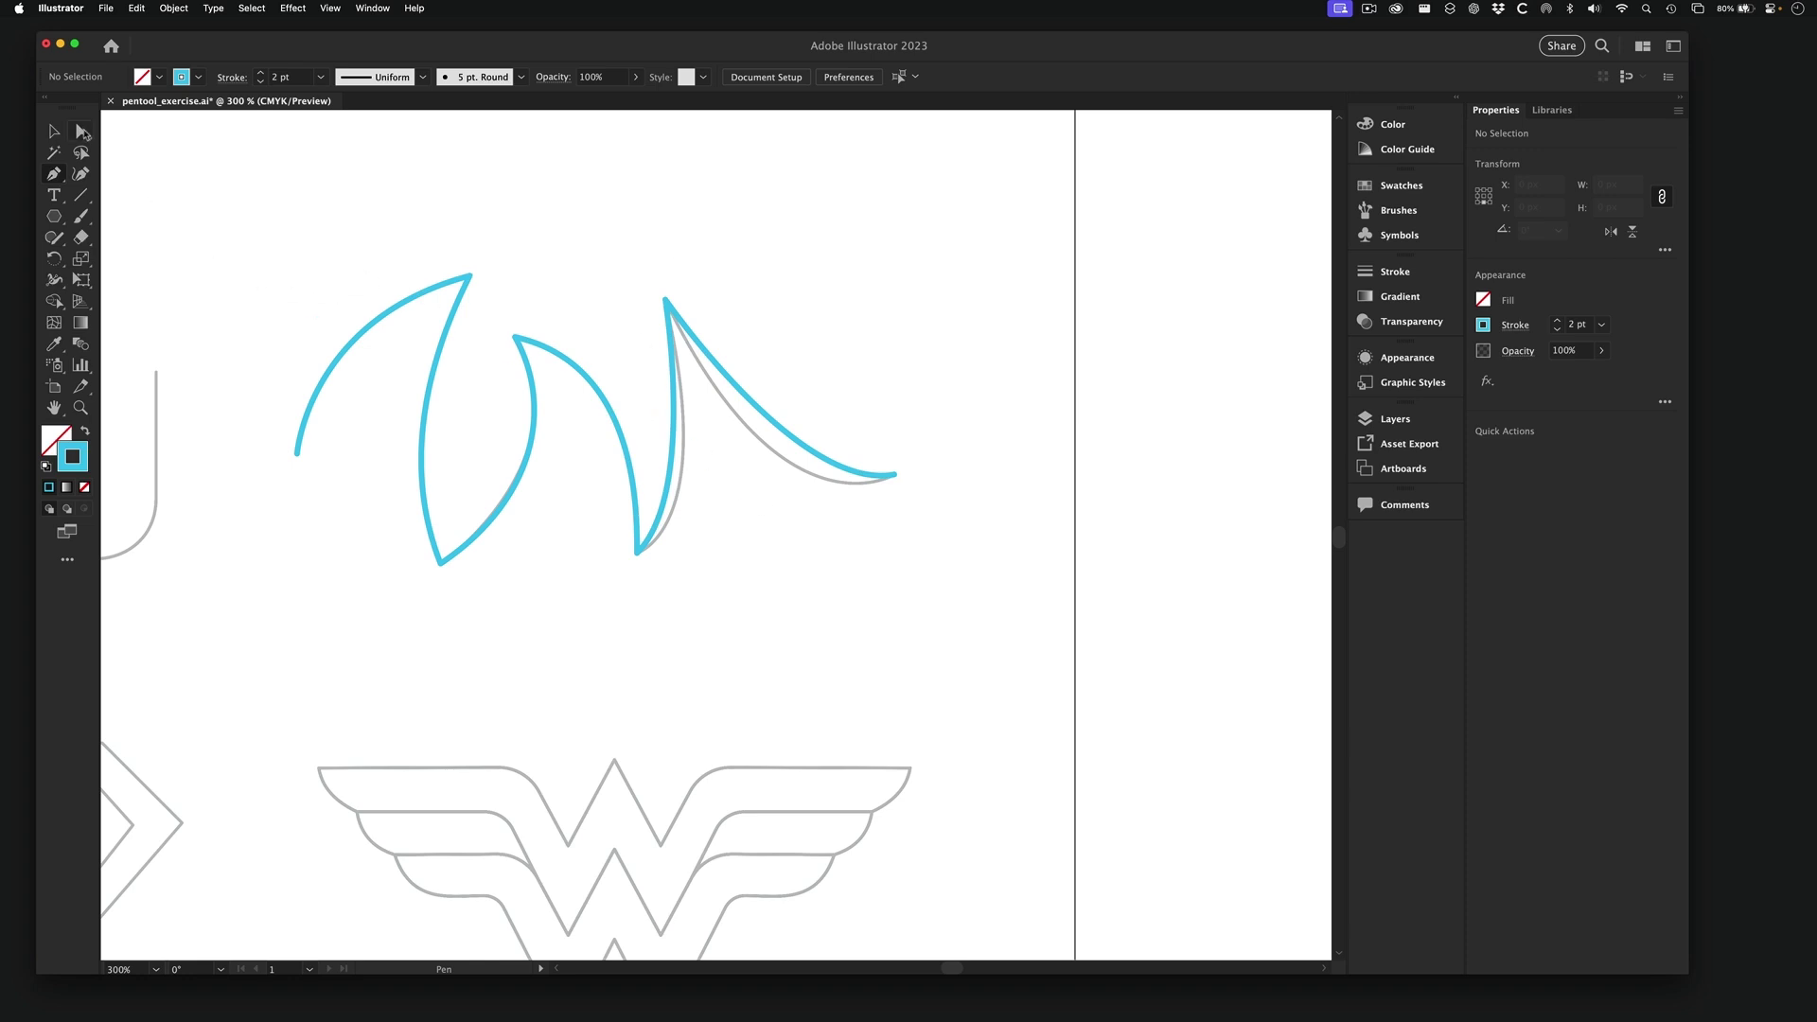
{"action": "left_click", "coordinate": [80, 133]}
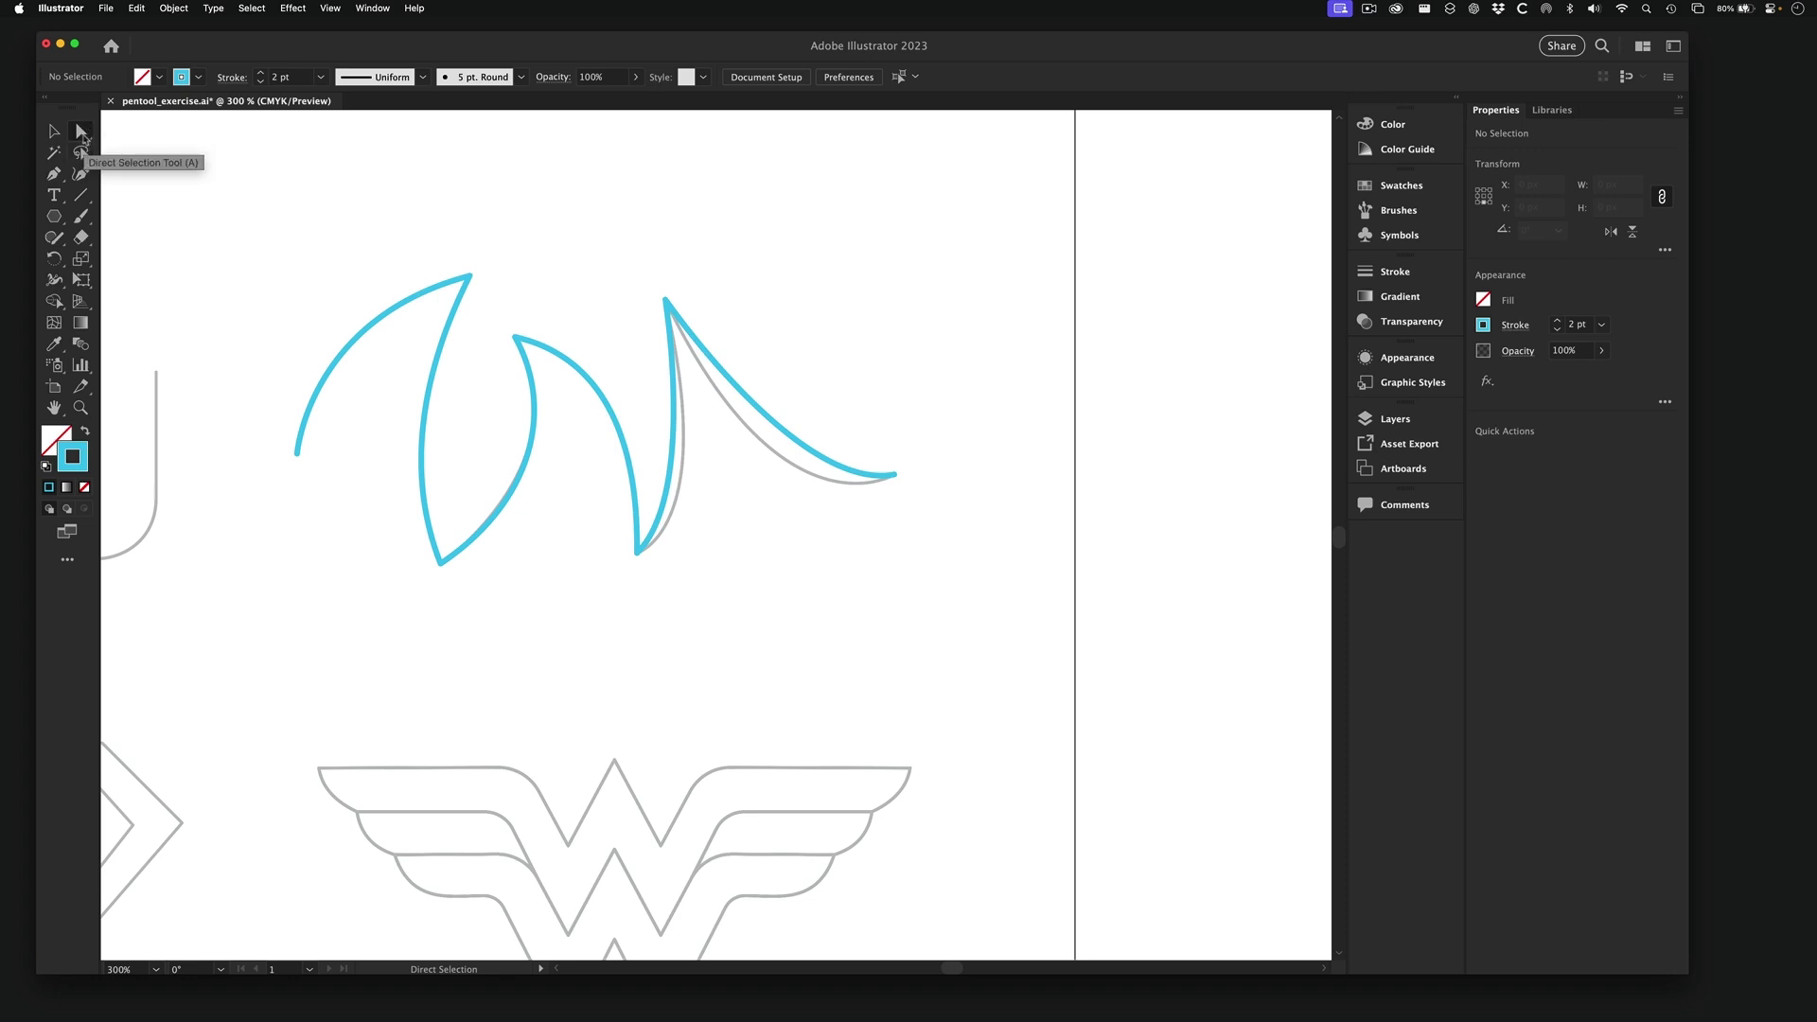
{"action": "mouse_move", "coordinate": [228, 188]}
{"action": "left_mouse_down"}
{"action": "mouse_move", "coordinate": [381, 357]}
{"action": "mouse_move", "coordinate": [1004, 673]}
{"action": "left_mouse_up"}
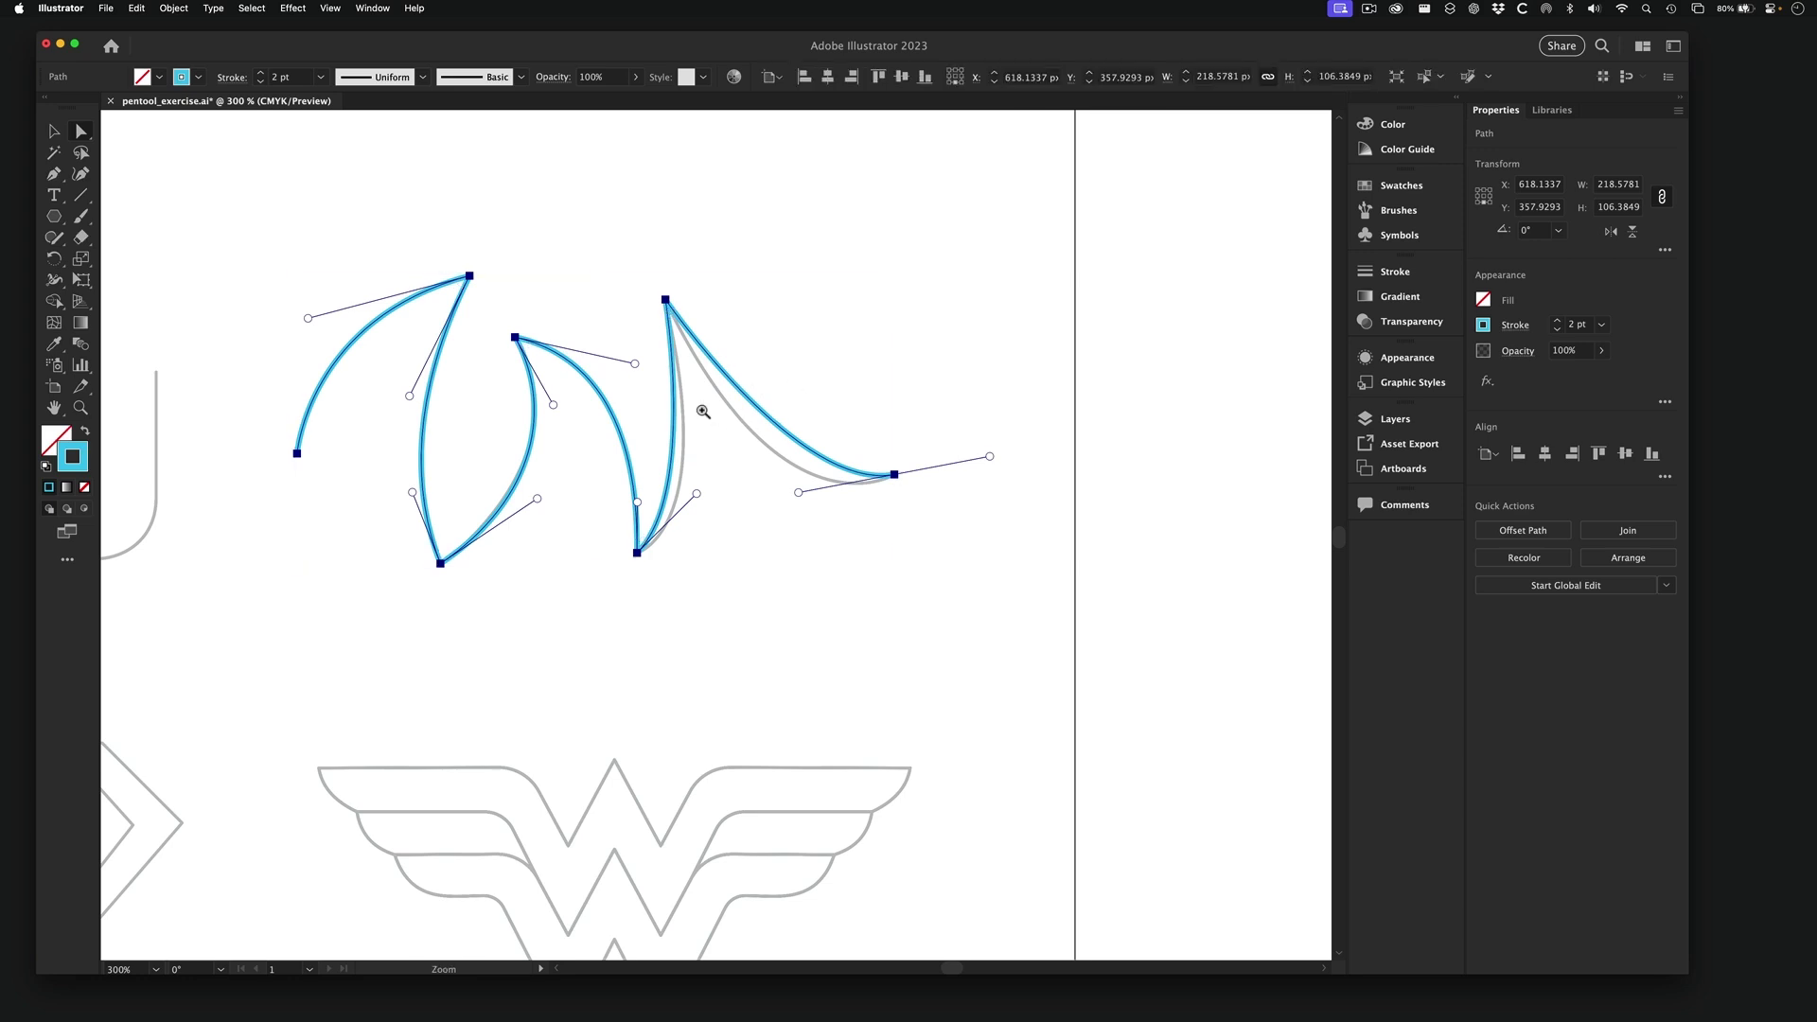
- Adjust the direction handles at the second lower corner and the right end point so the last two curves follow the grey template
{"action": "left_click_drag", "start_coordinate": [702, 411], "coordinate": [679, 566]}
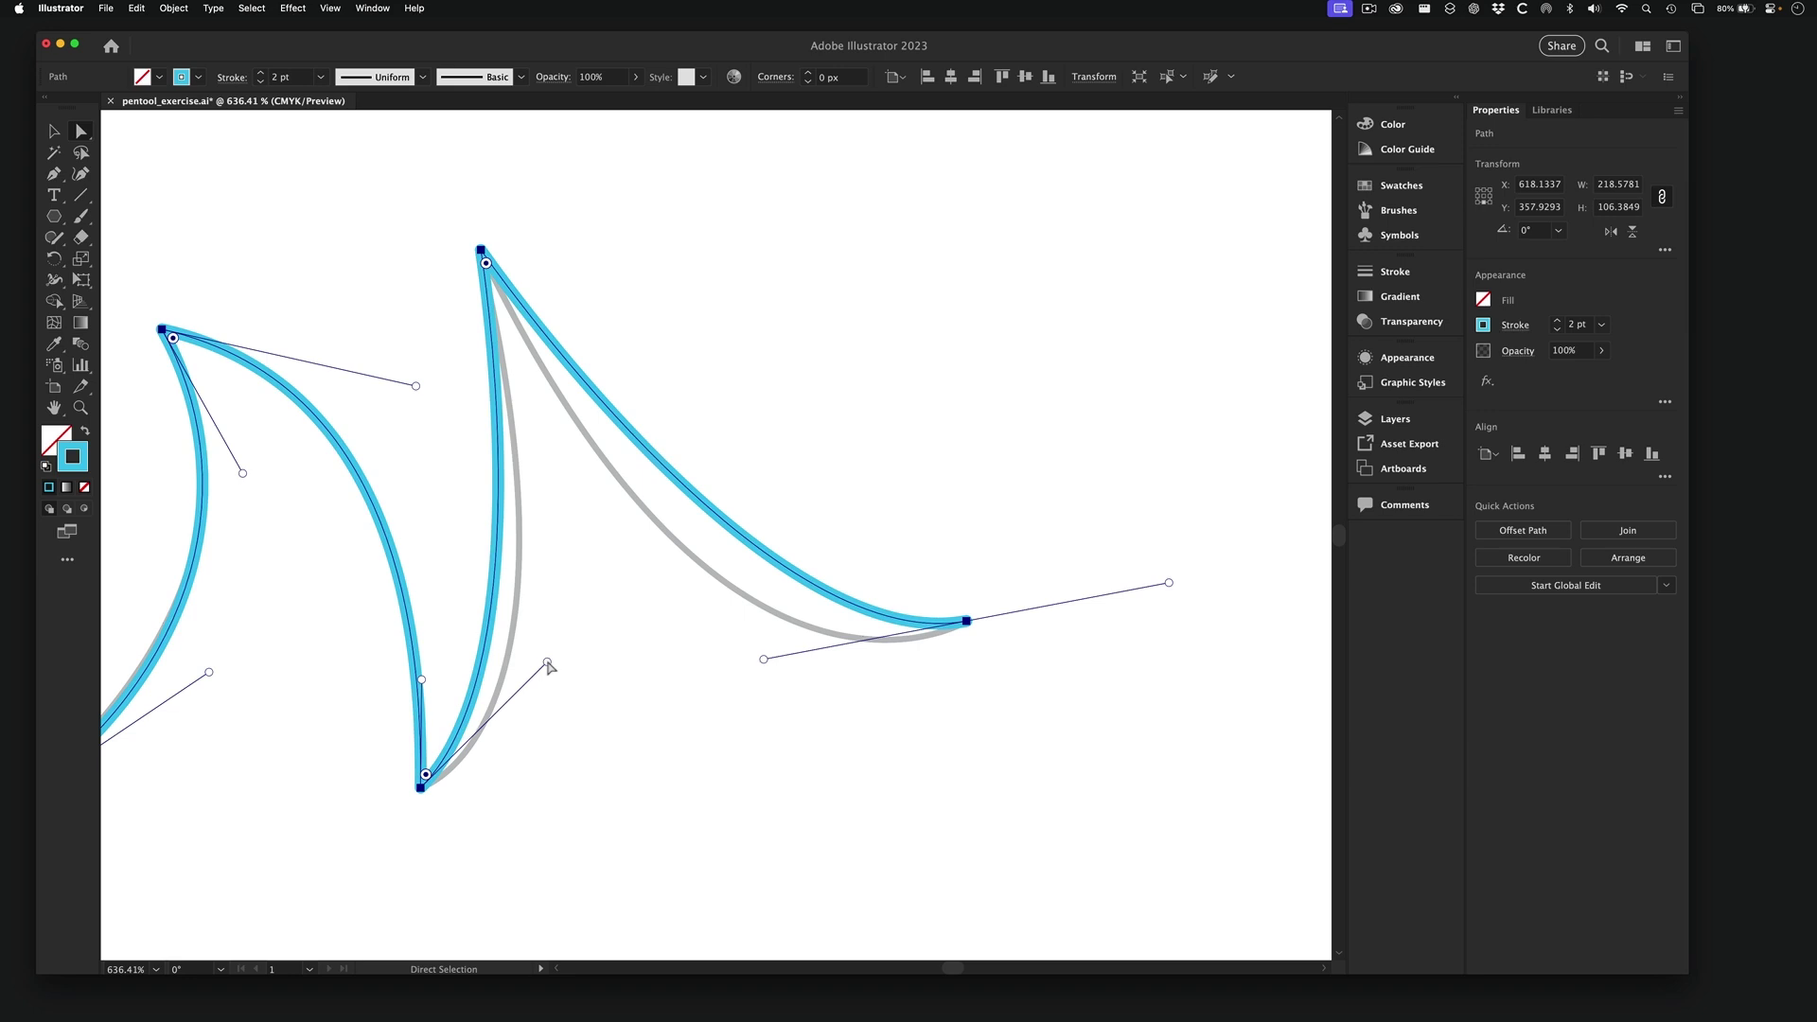
{"action": "left_click_drag", "start_coordinate": [548, 664], "coordinate": [598, 696]}
{"action": "key", "text": "super+a"}
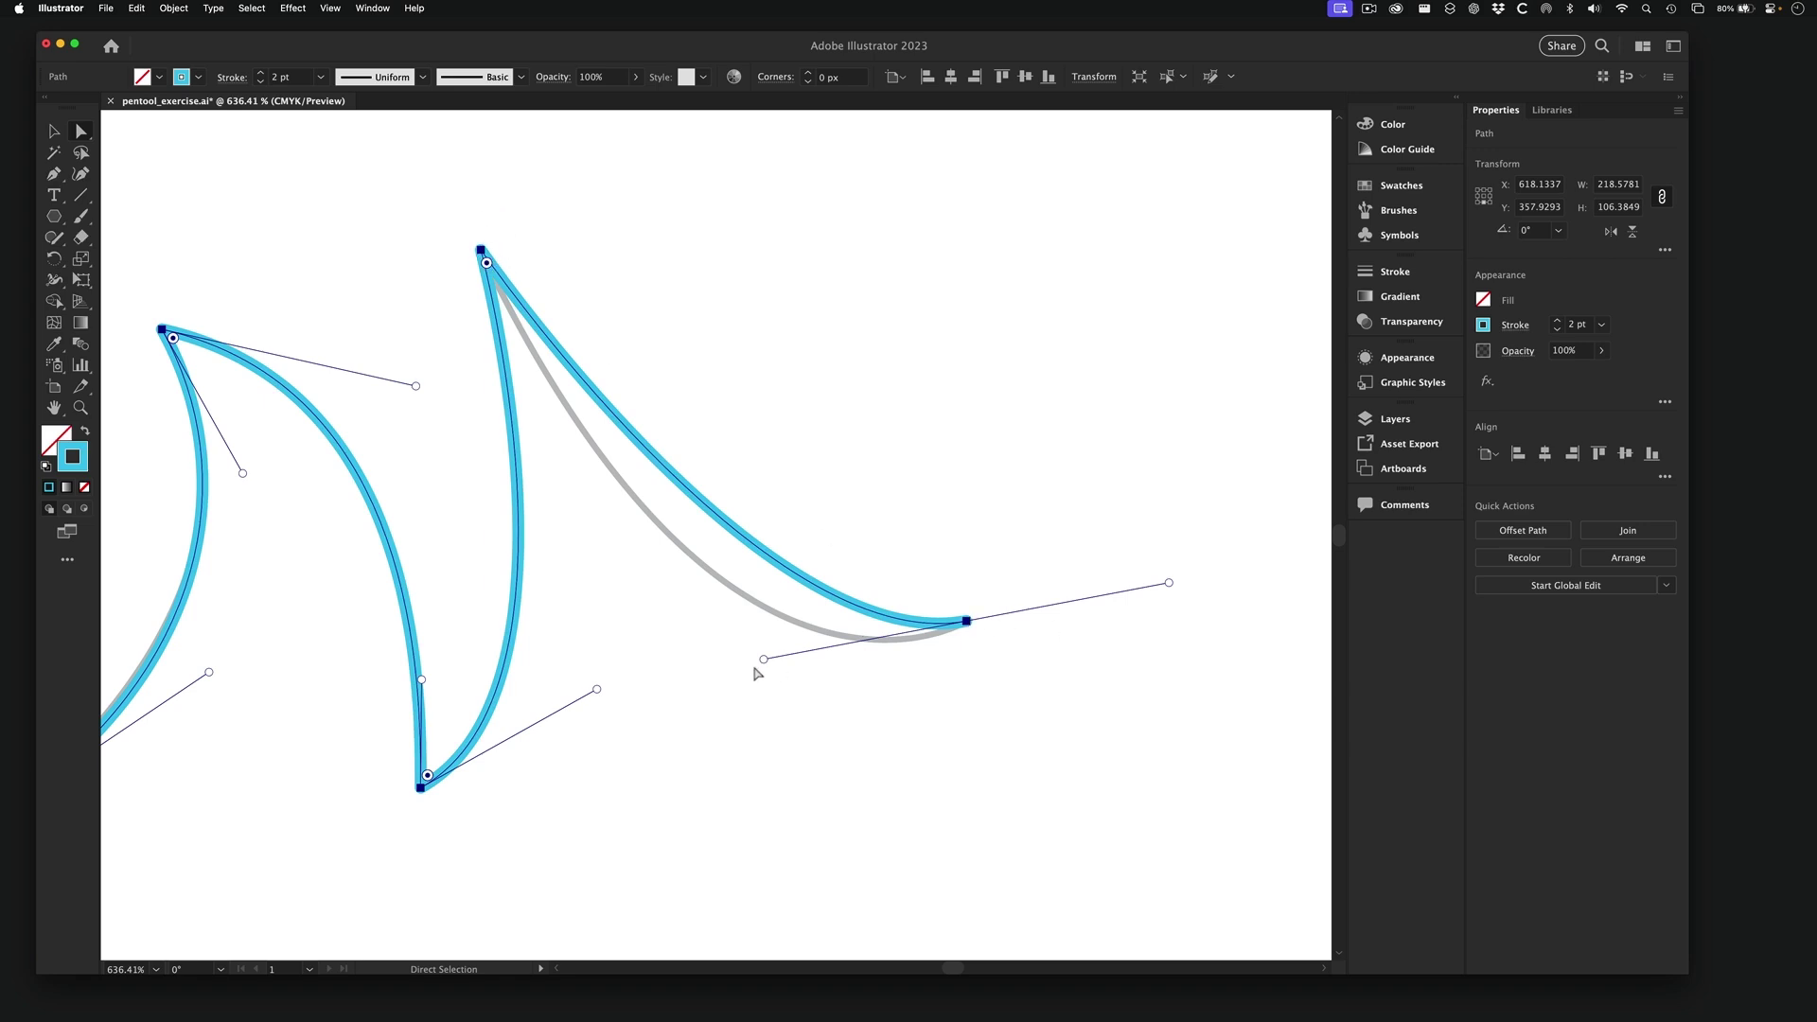
{"action": "left_click_drag", "start_coordinate": [764, 659], "coordinate": [691, 734]}
{"action": "key", "text": "super+a"}
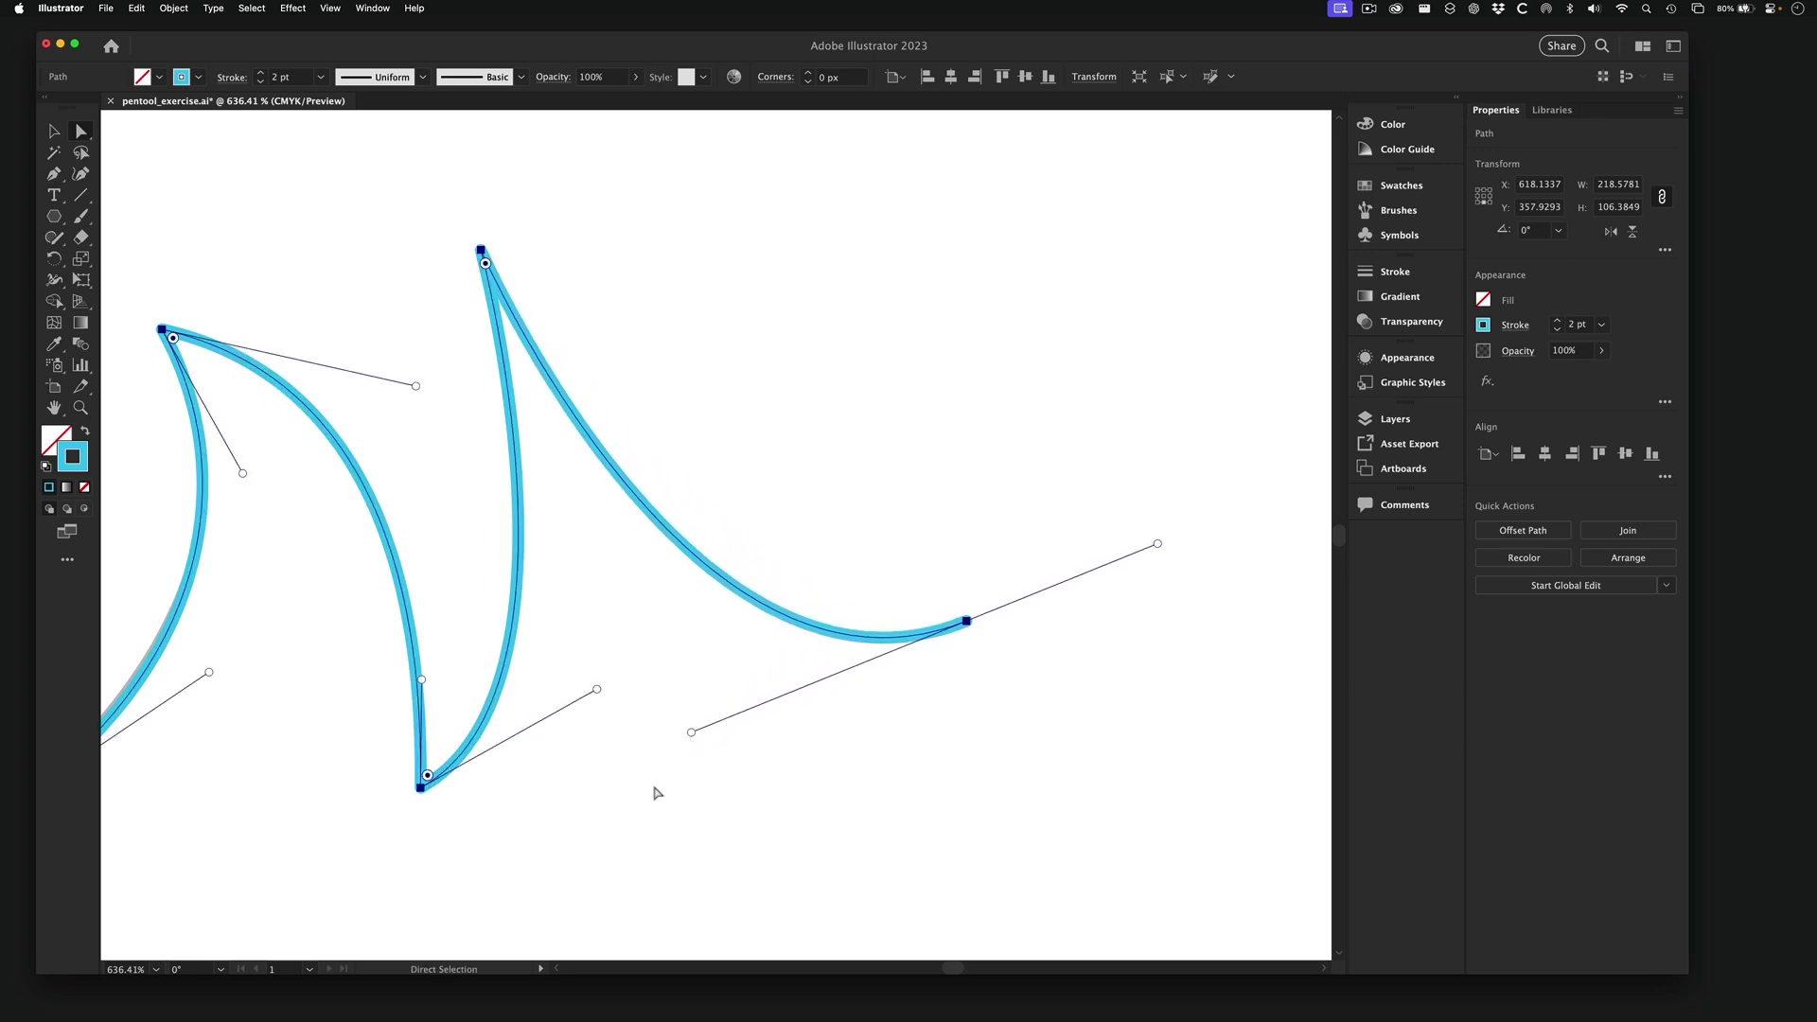
{"action": "left_click", "coordinate": [639, 791]}
- Shorten the right-hand direction handle of the first lower corner so the curve rising from it matches the grey template
{"action": "left_click", "coordinate": [518, 665], "text": "alt+super"}
{"action": "left_click", "coordinate": [551, 623], "text": "alt+super"}
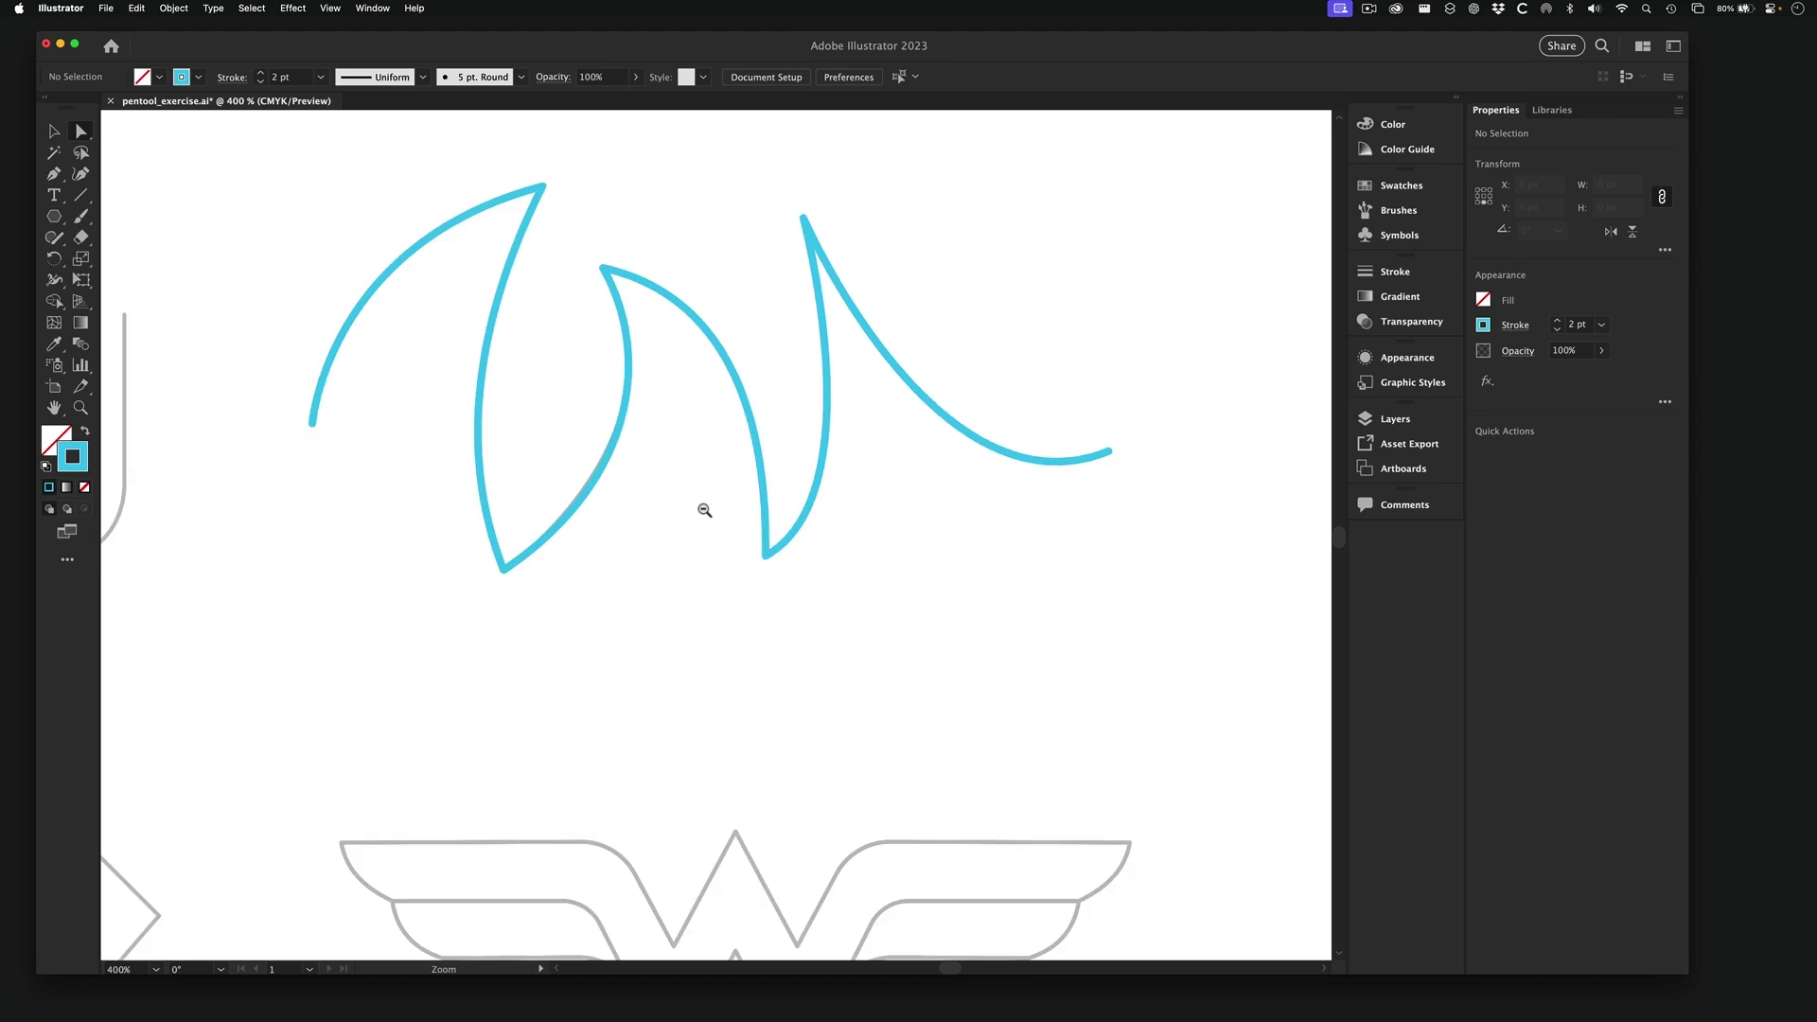
{"action": "left_click_drag", "start_coordinate": [704, 511], "coordinate": [704, 616]}
{"action": "left_click", "coordinate": [602, 499]}
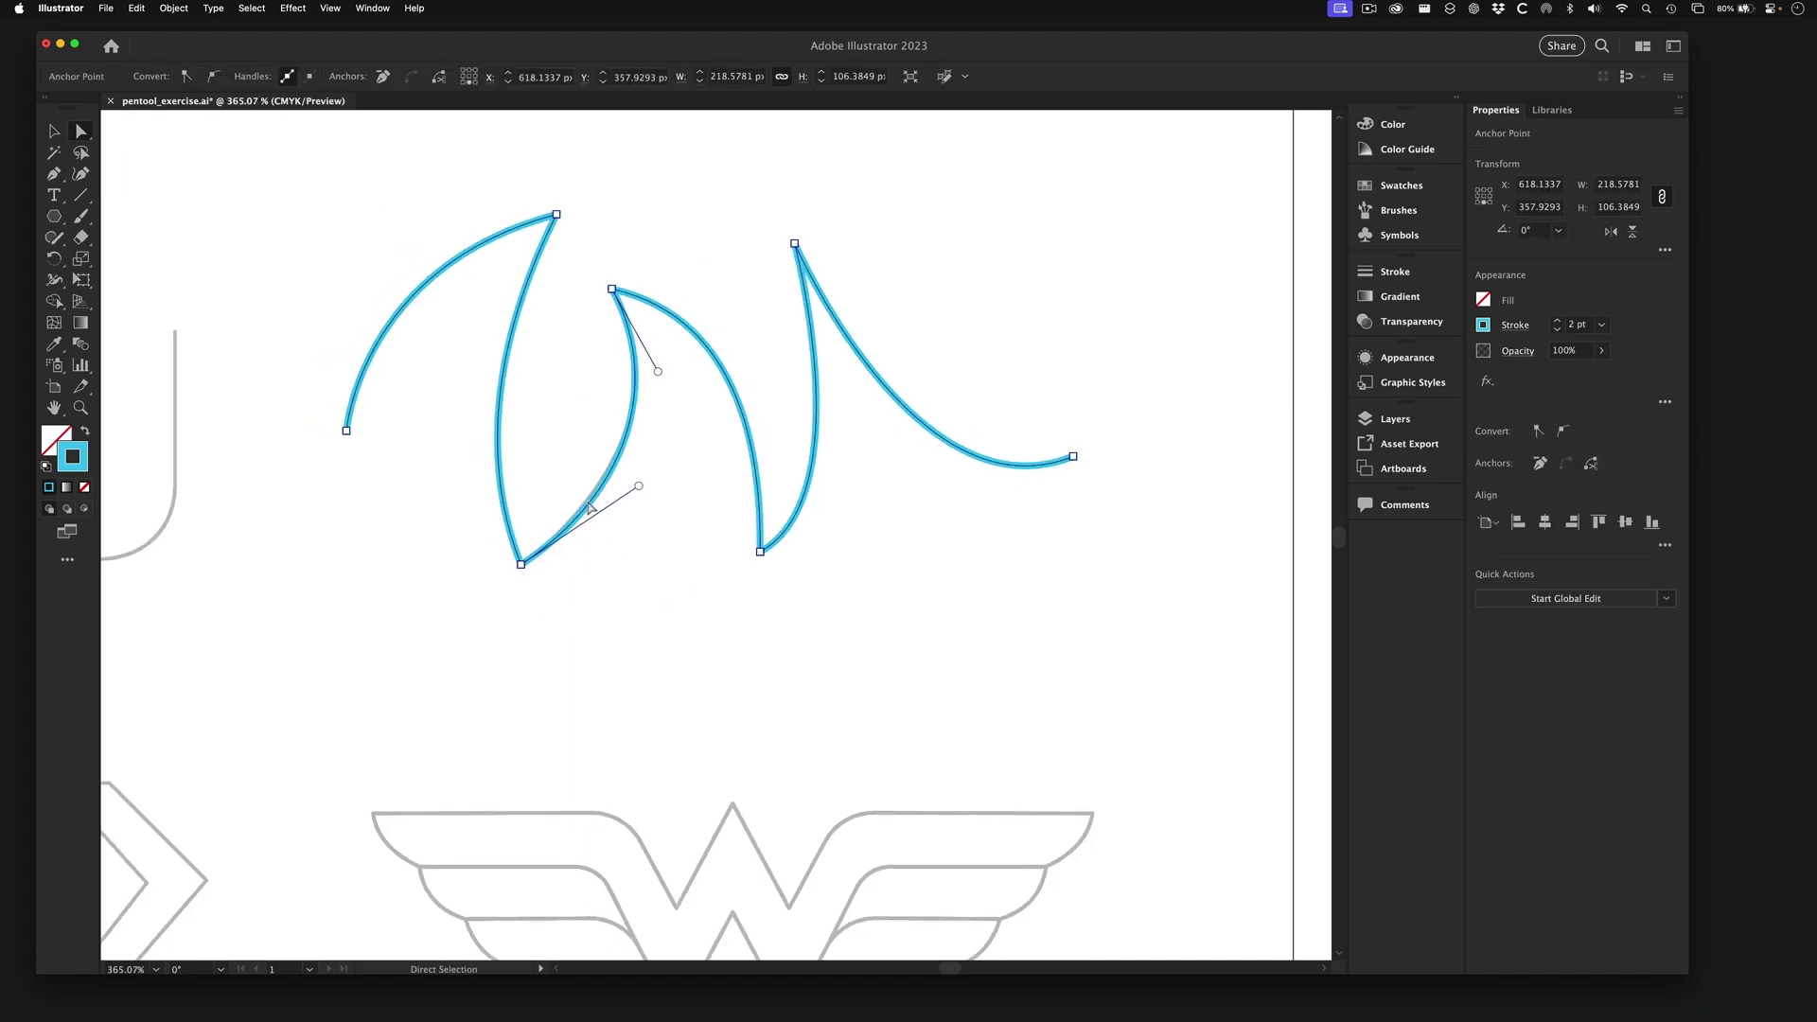
{"action": "left_click", "coordinate": [610, 617]}
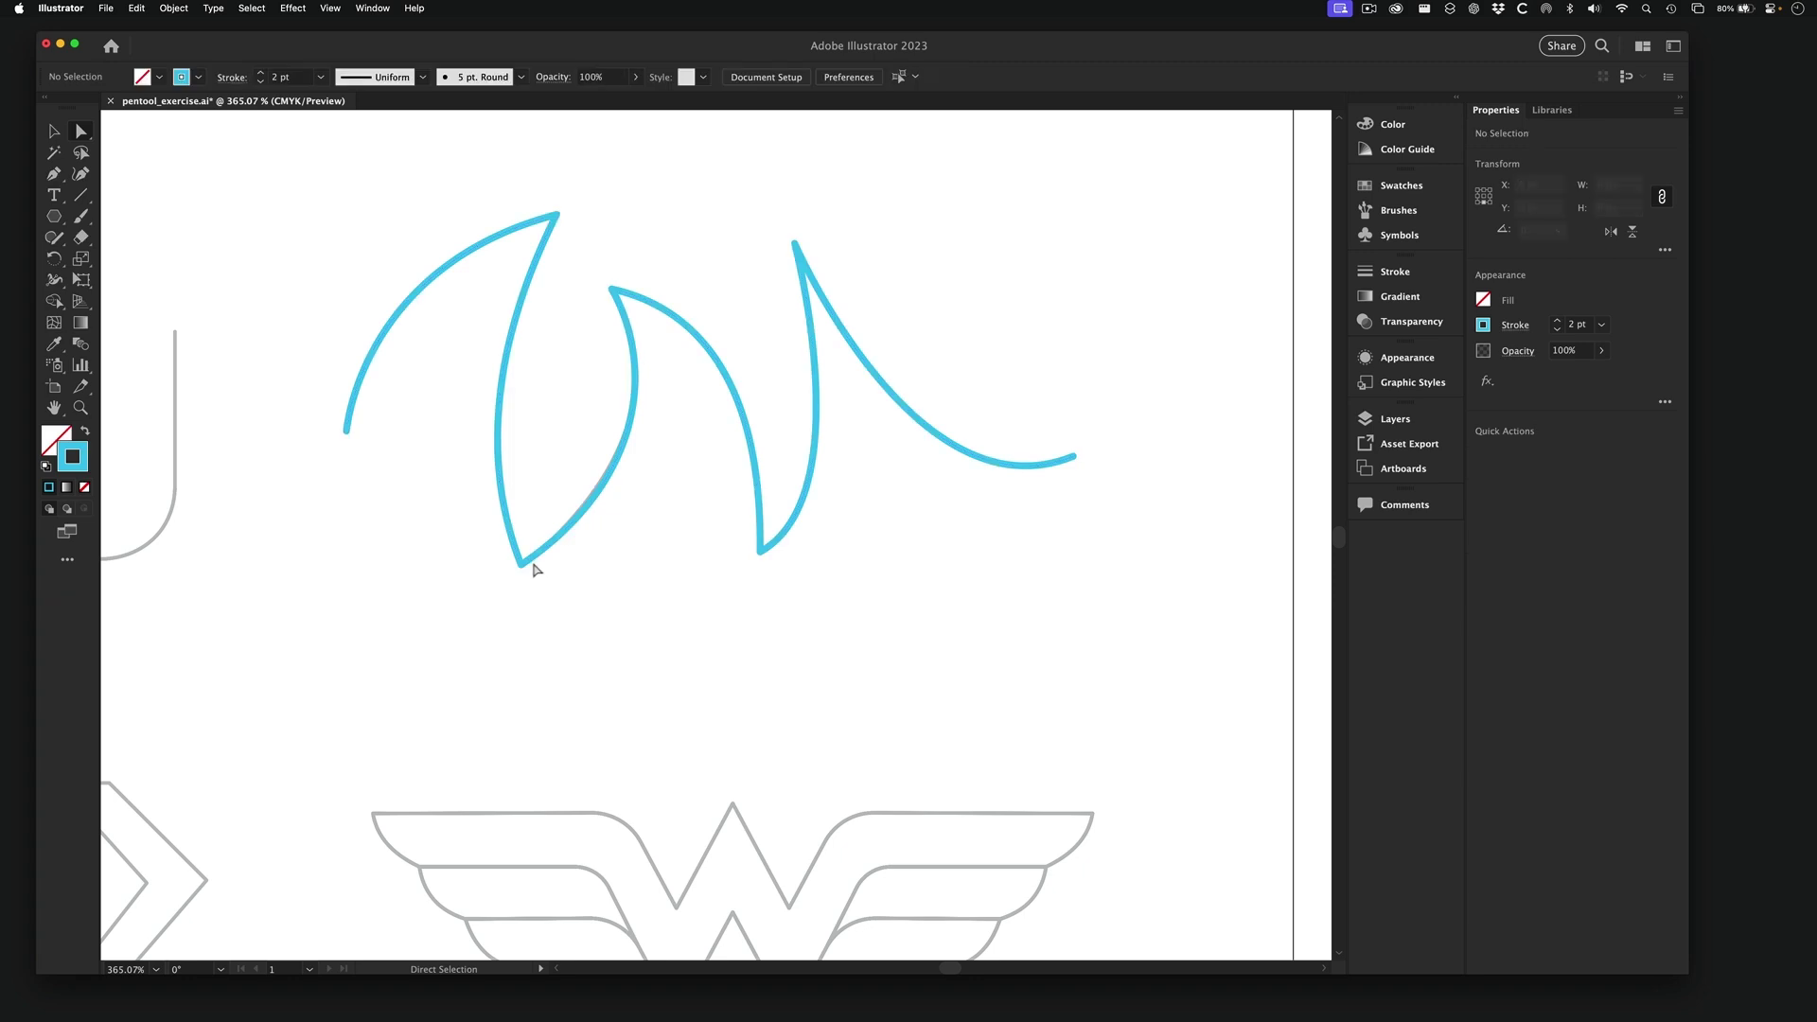
{"action": "left_click", "coordinate": [541, 552]}
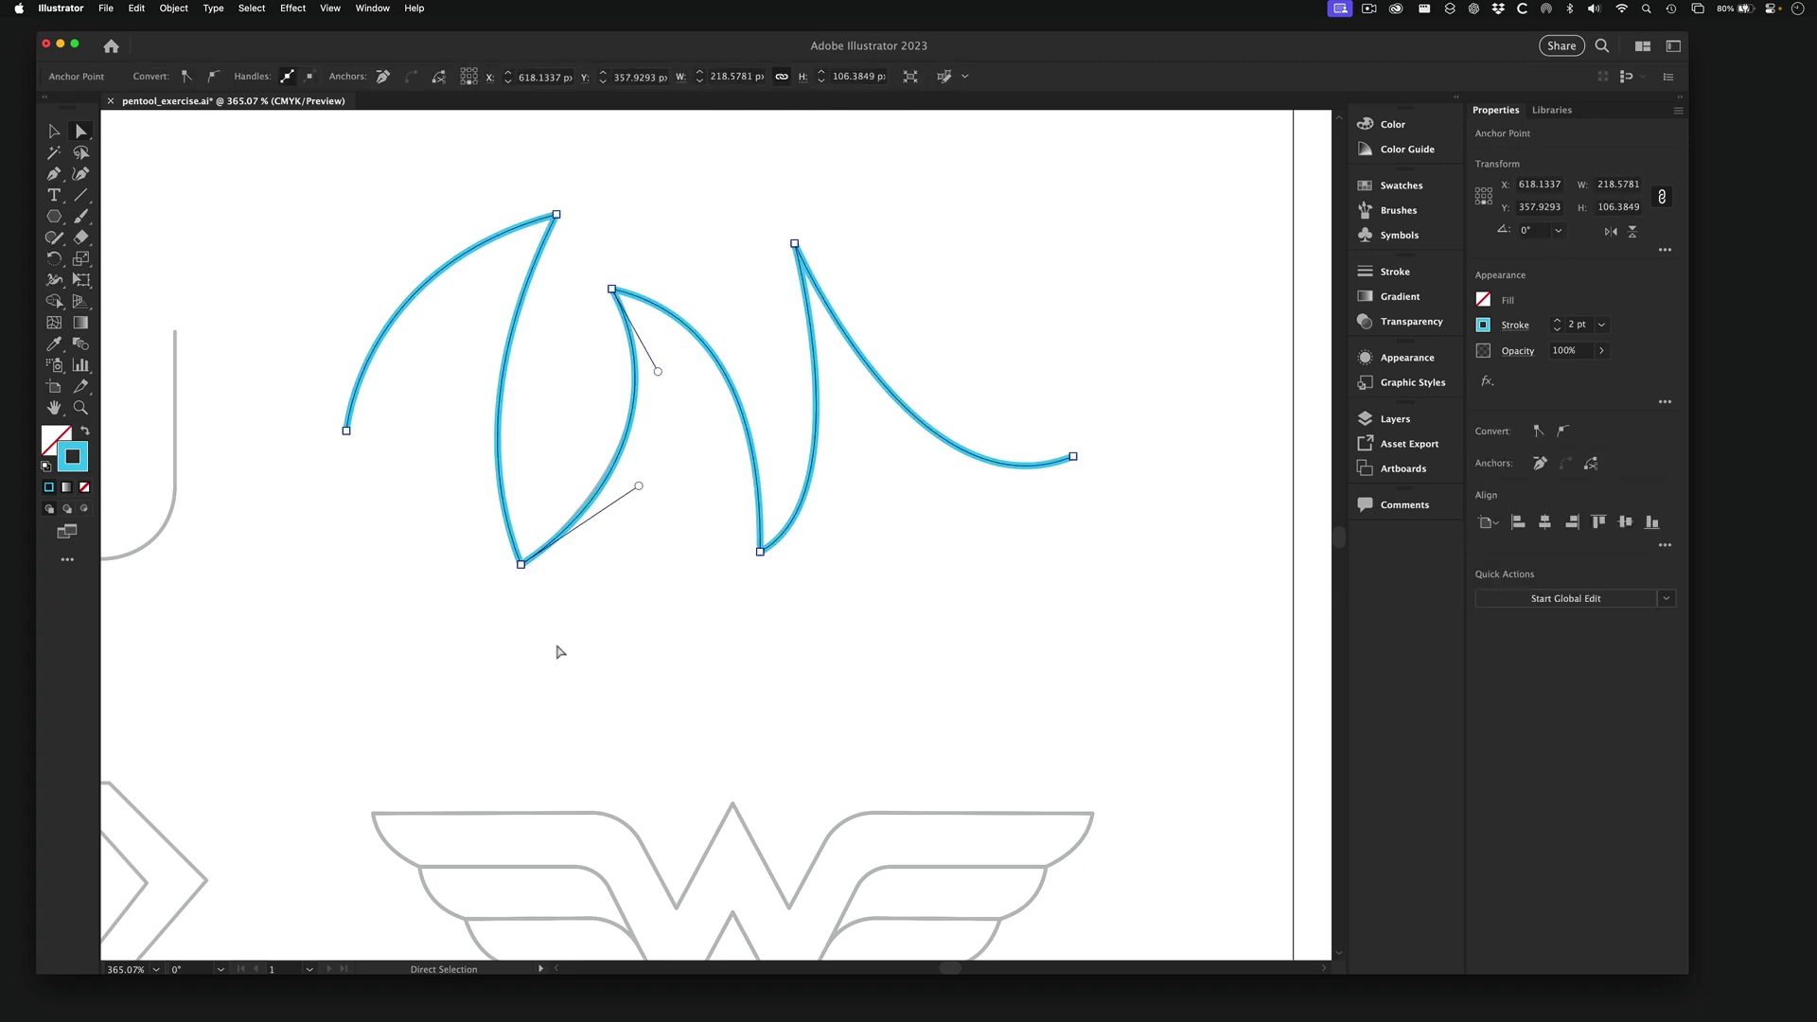
{"action": "scroll", "coordinate": [547, 527], "scroll_direction": "up", "scroll_amount": 3}
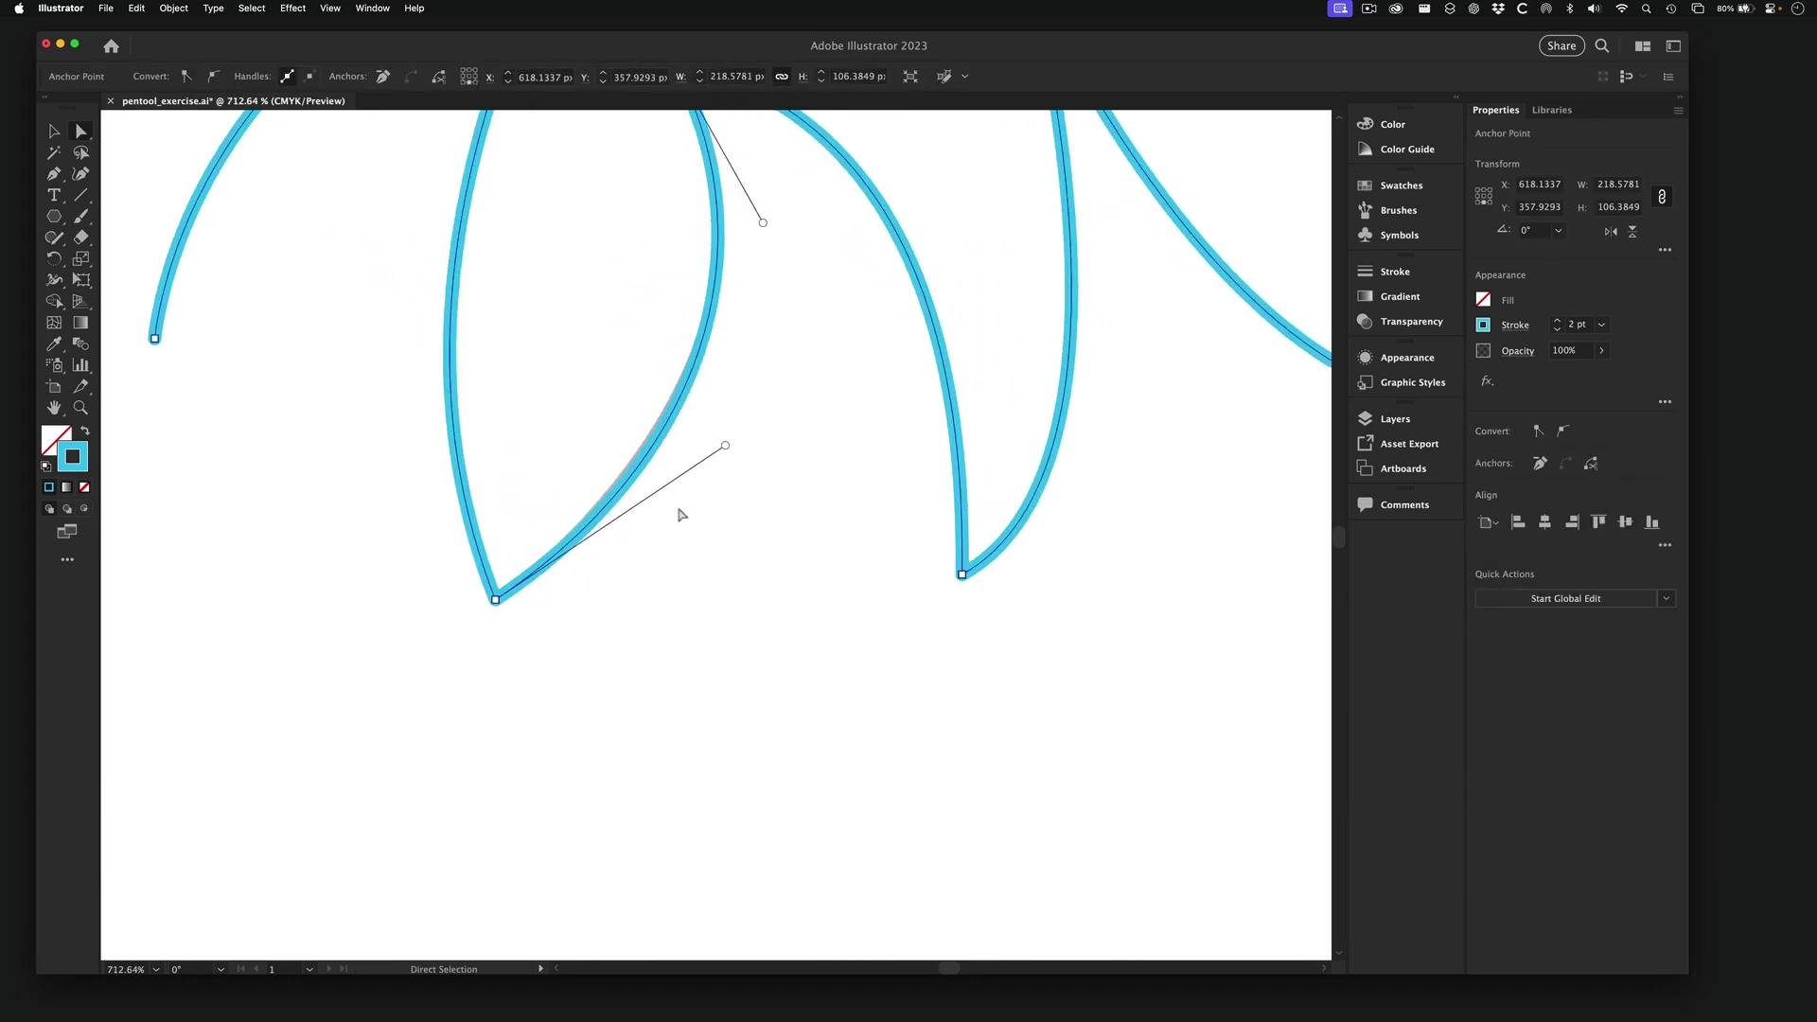
{"action": "left_click_drag", "start_coordinate": [726, 449], "coordinate": [717, 455]}
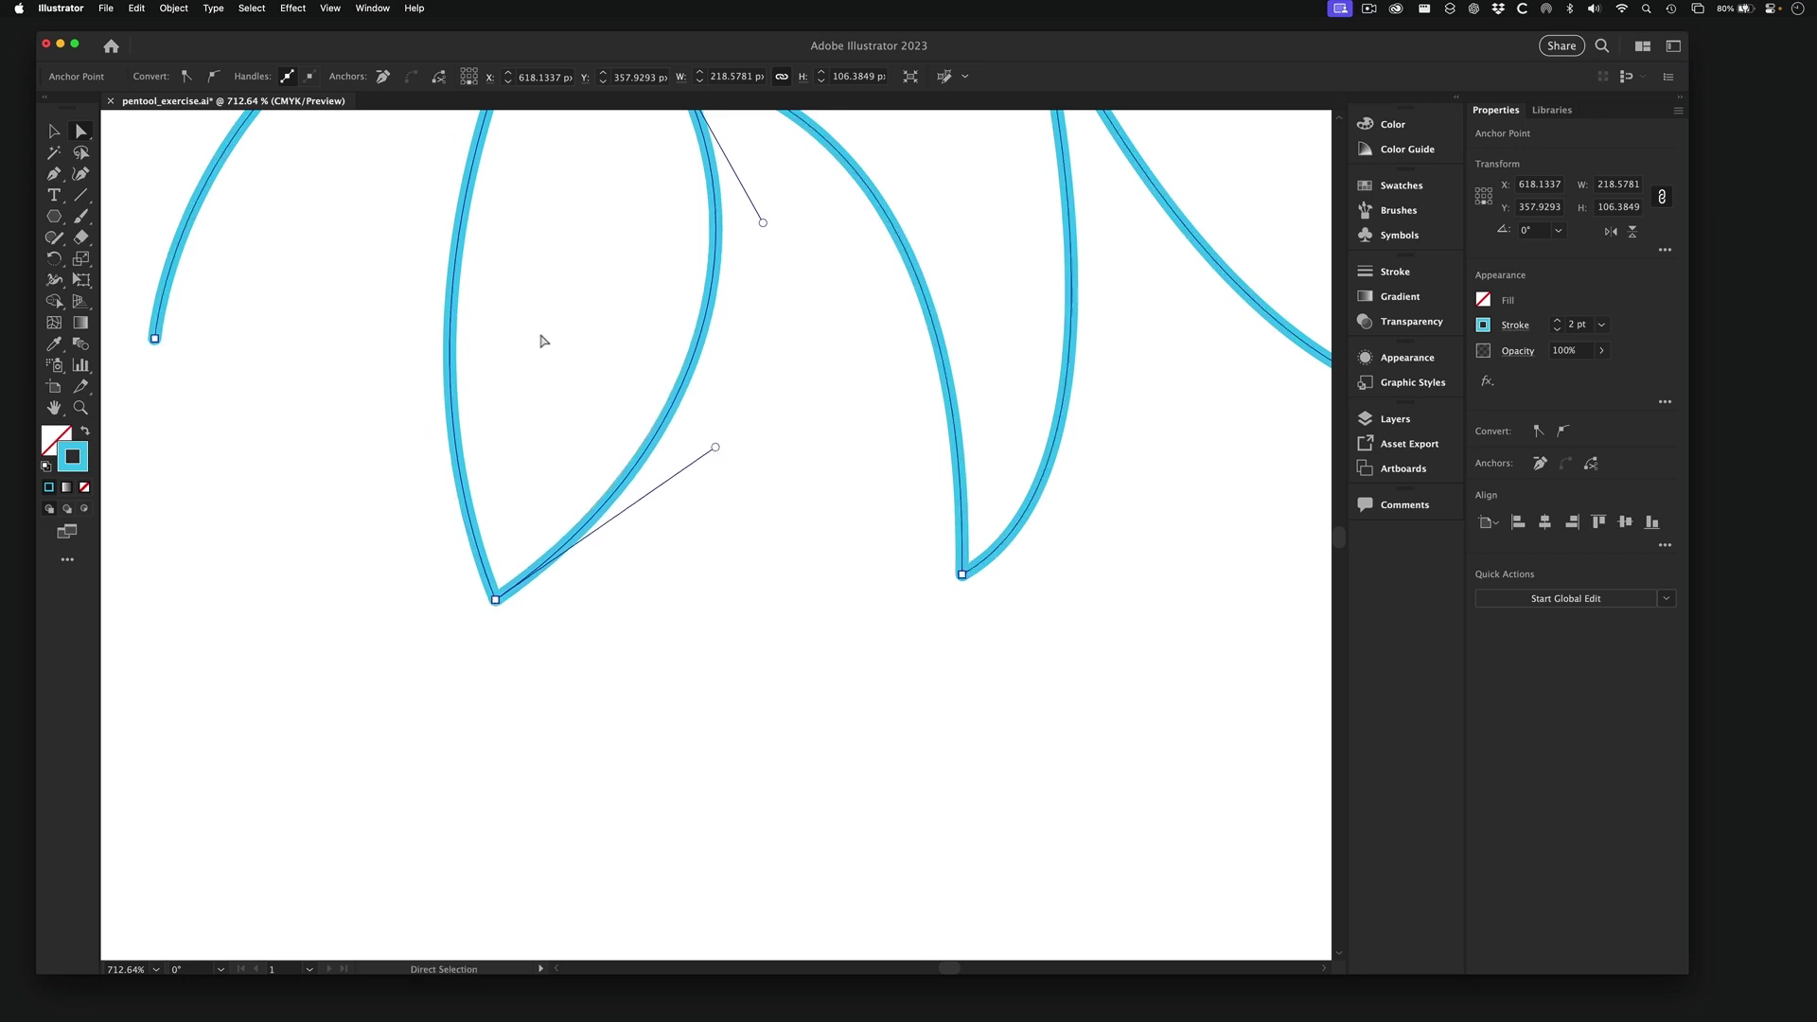
{"action": "left_click", "coordinate": [444, 268]}
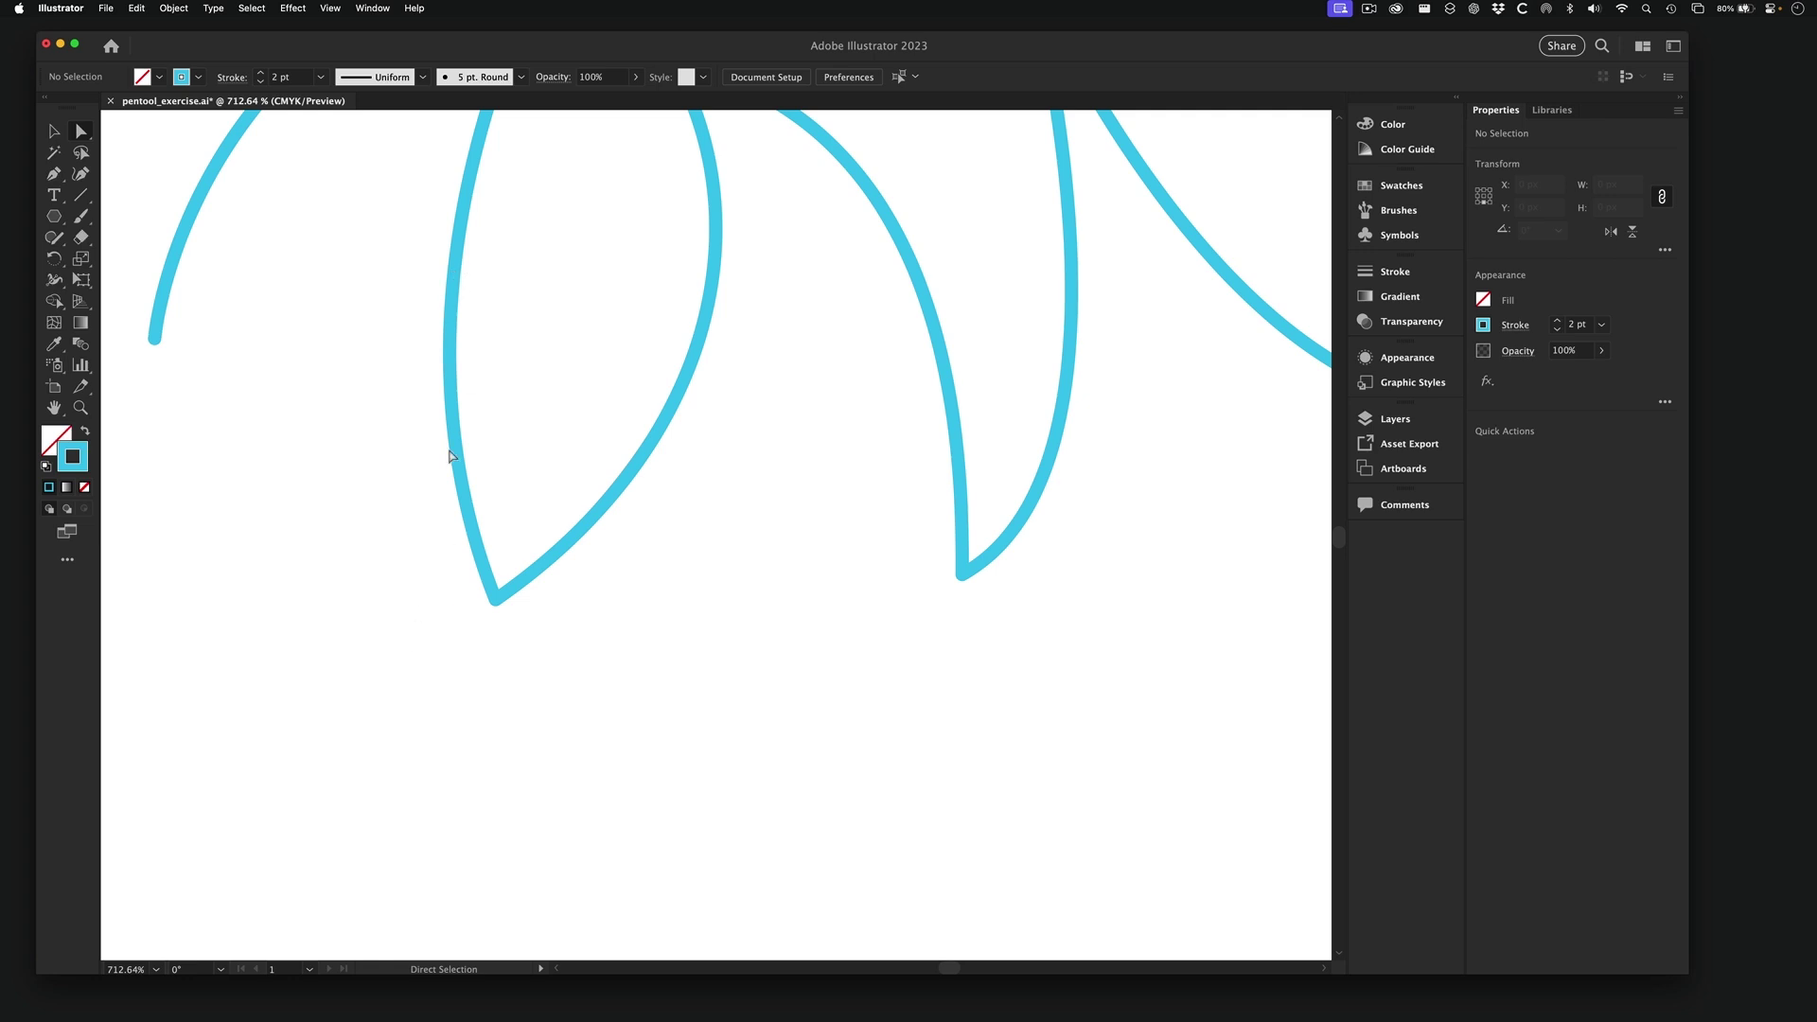
- Select the first lower corner's anchor point to examine its two independent direction handles
{"action": "left_click", "coordinate": [450, 413]}
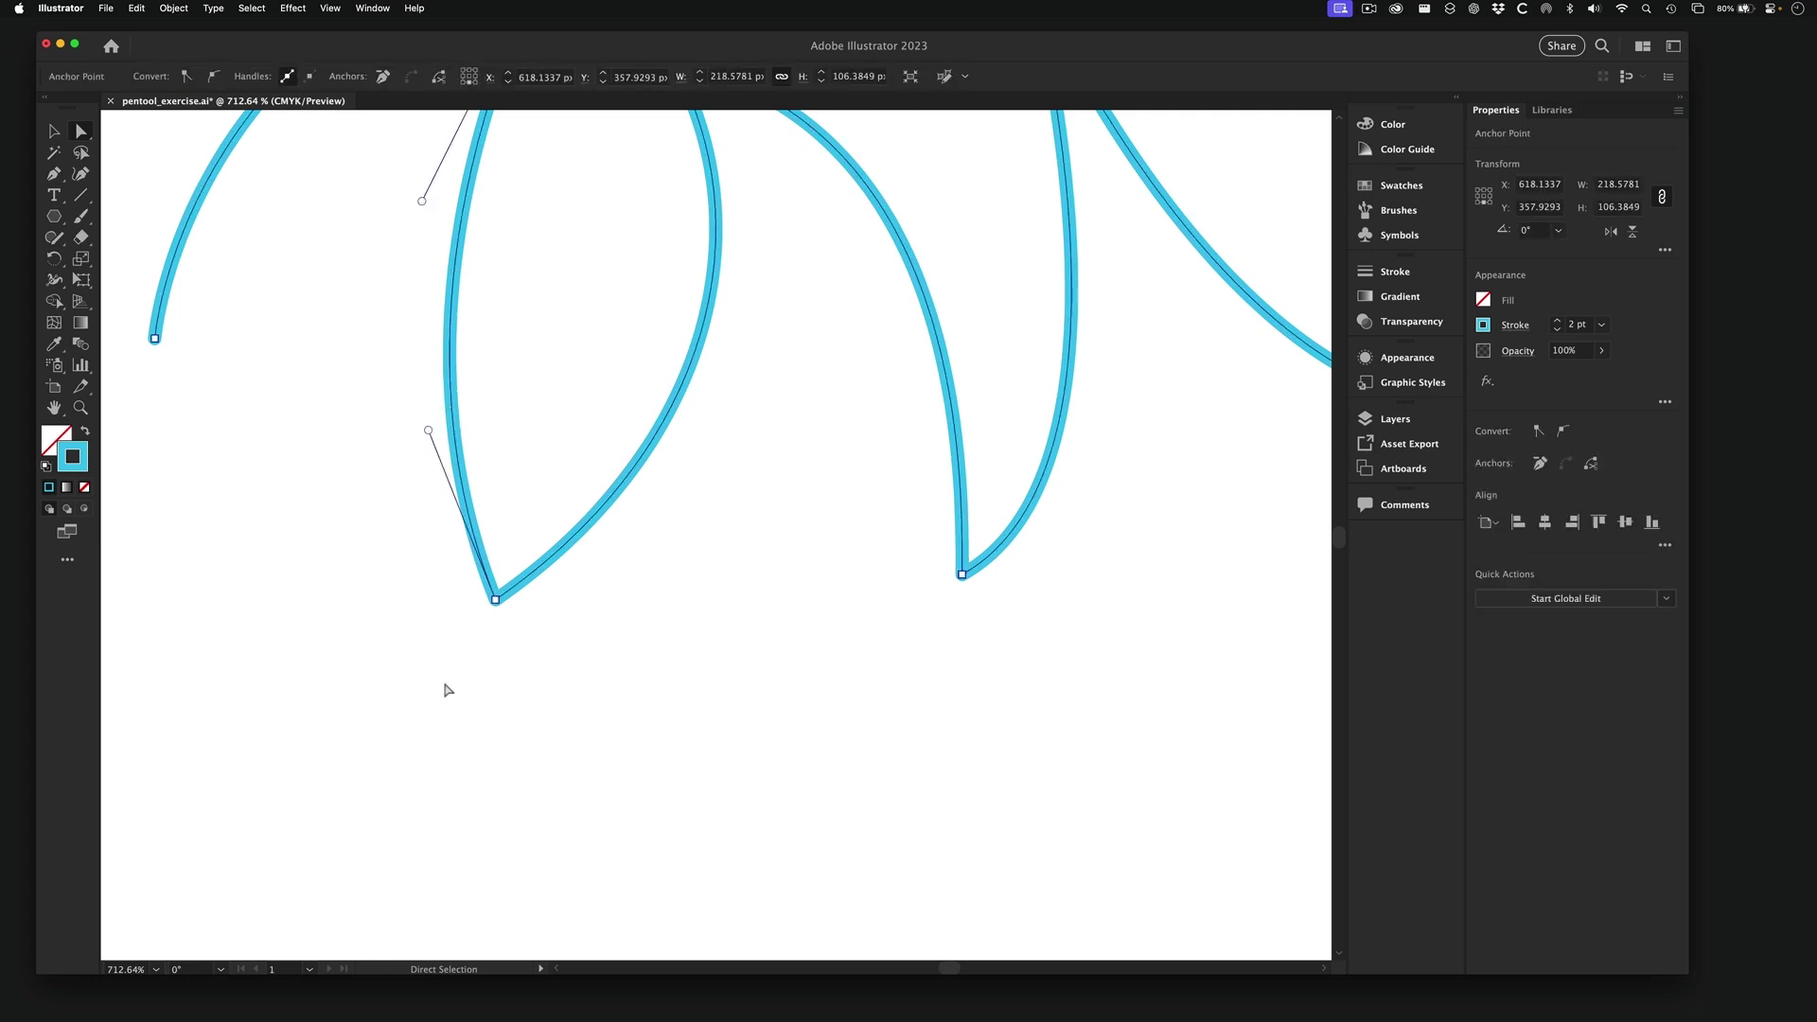
{"action": "left_click", "coordinate": [496, 598]}
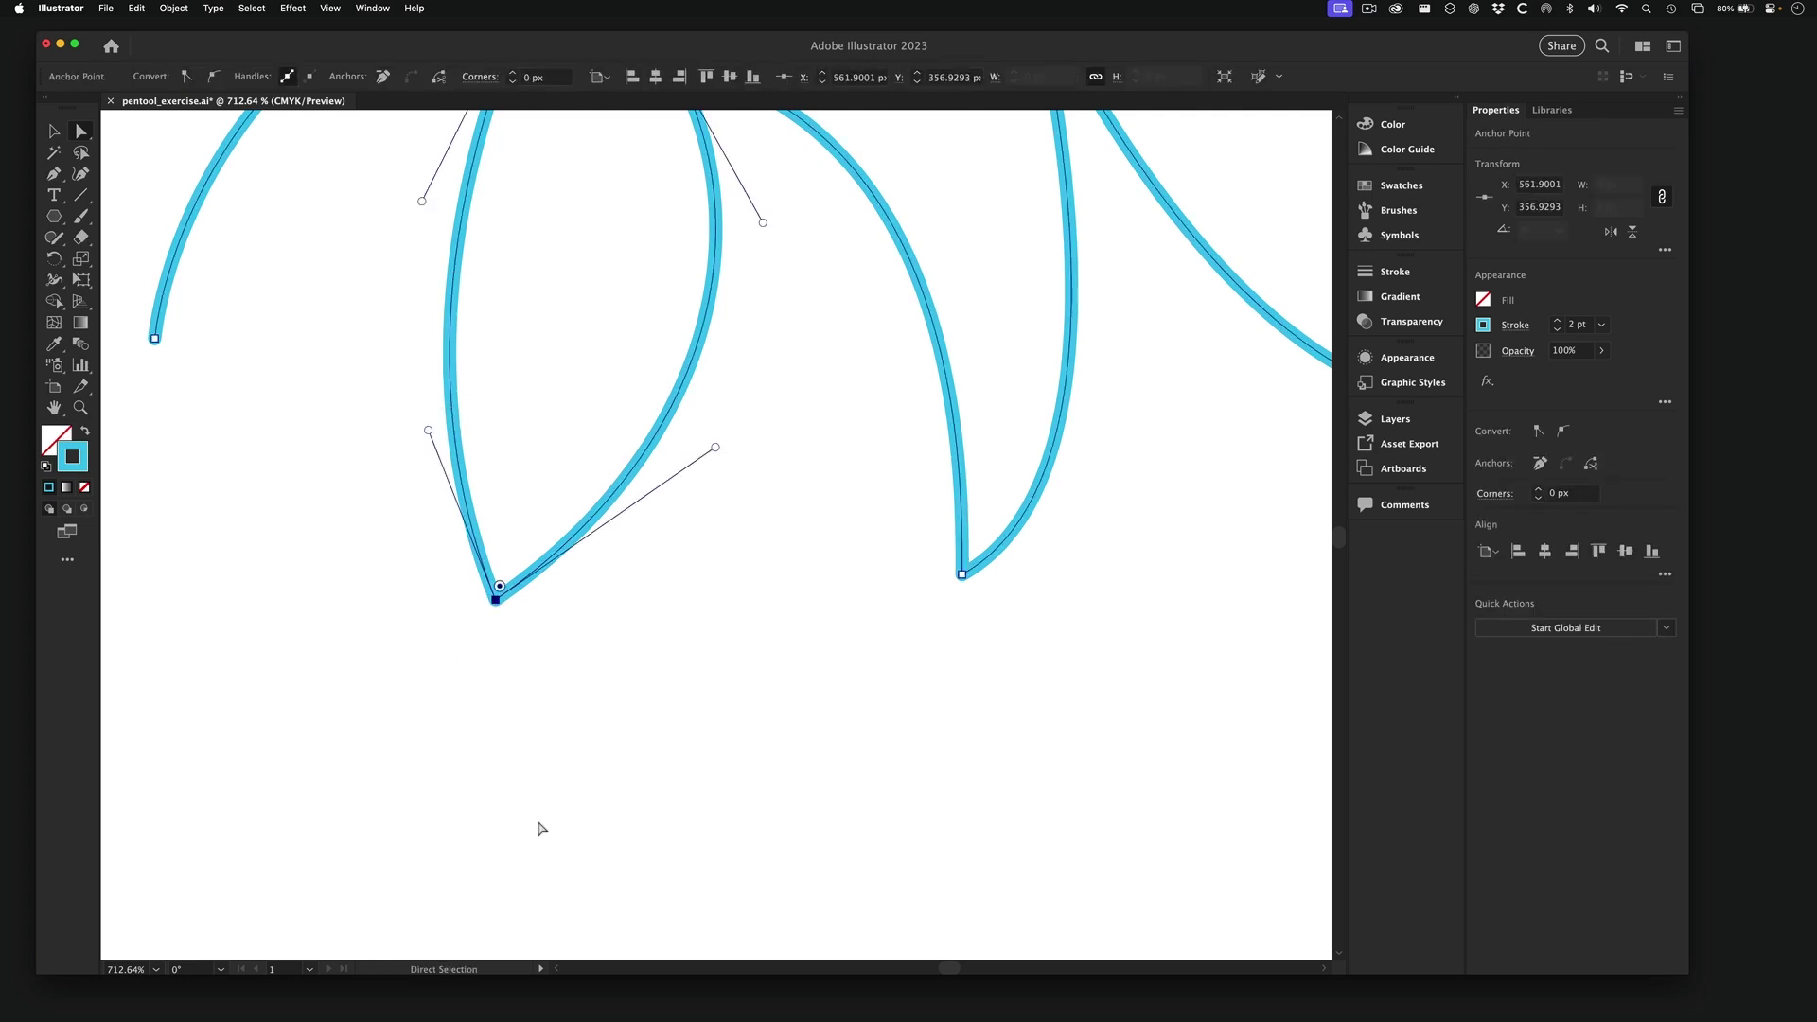
{"action": "key", "text": "space"}
{"action": "left_click_drag", "start_coordinate": [855, 435], "coordinate": [492, 693]}
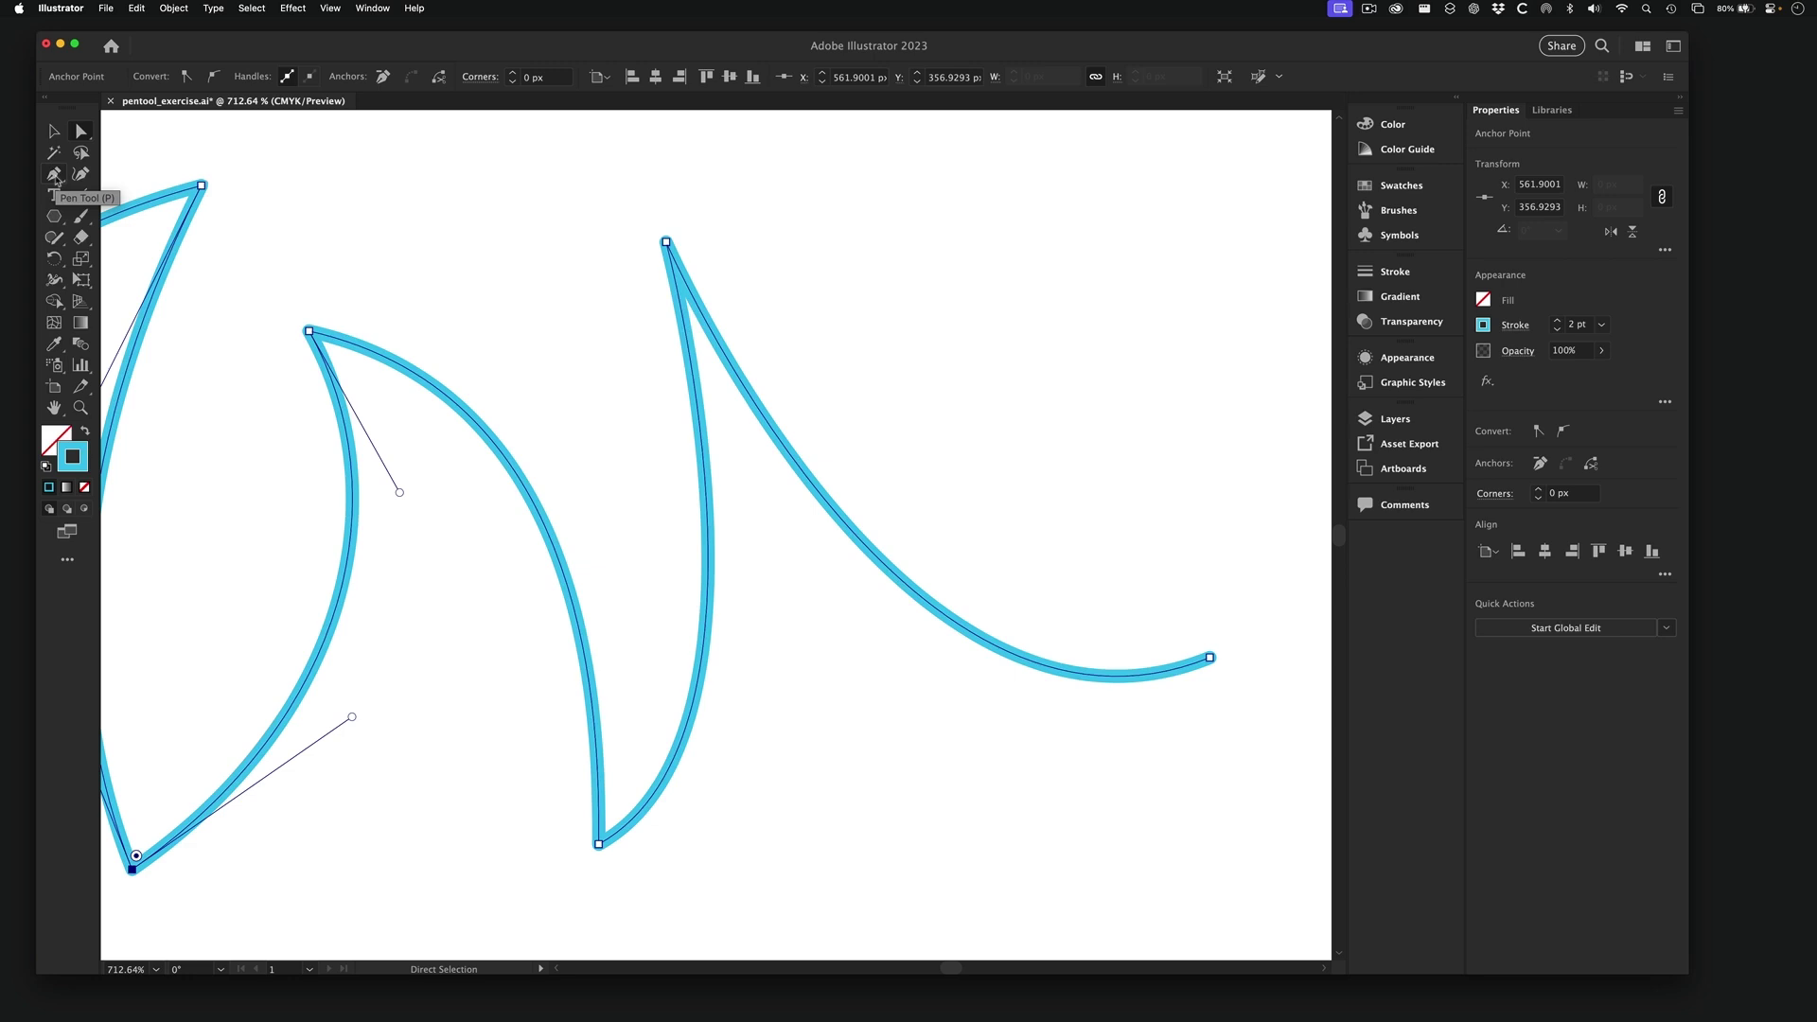
- With the Pen tool, pull symmetrical direction handles out of the last peak's anchor point, turning it into a smooth point
{"action": "left_click", "coordinate": [54, 175]}
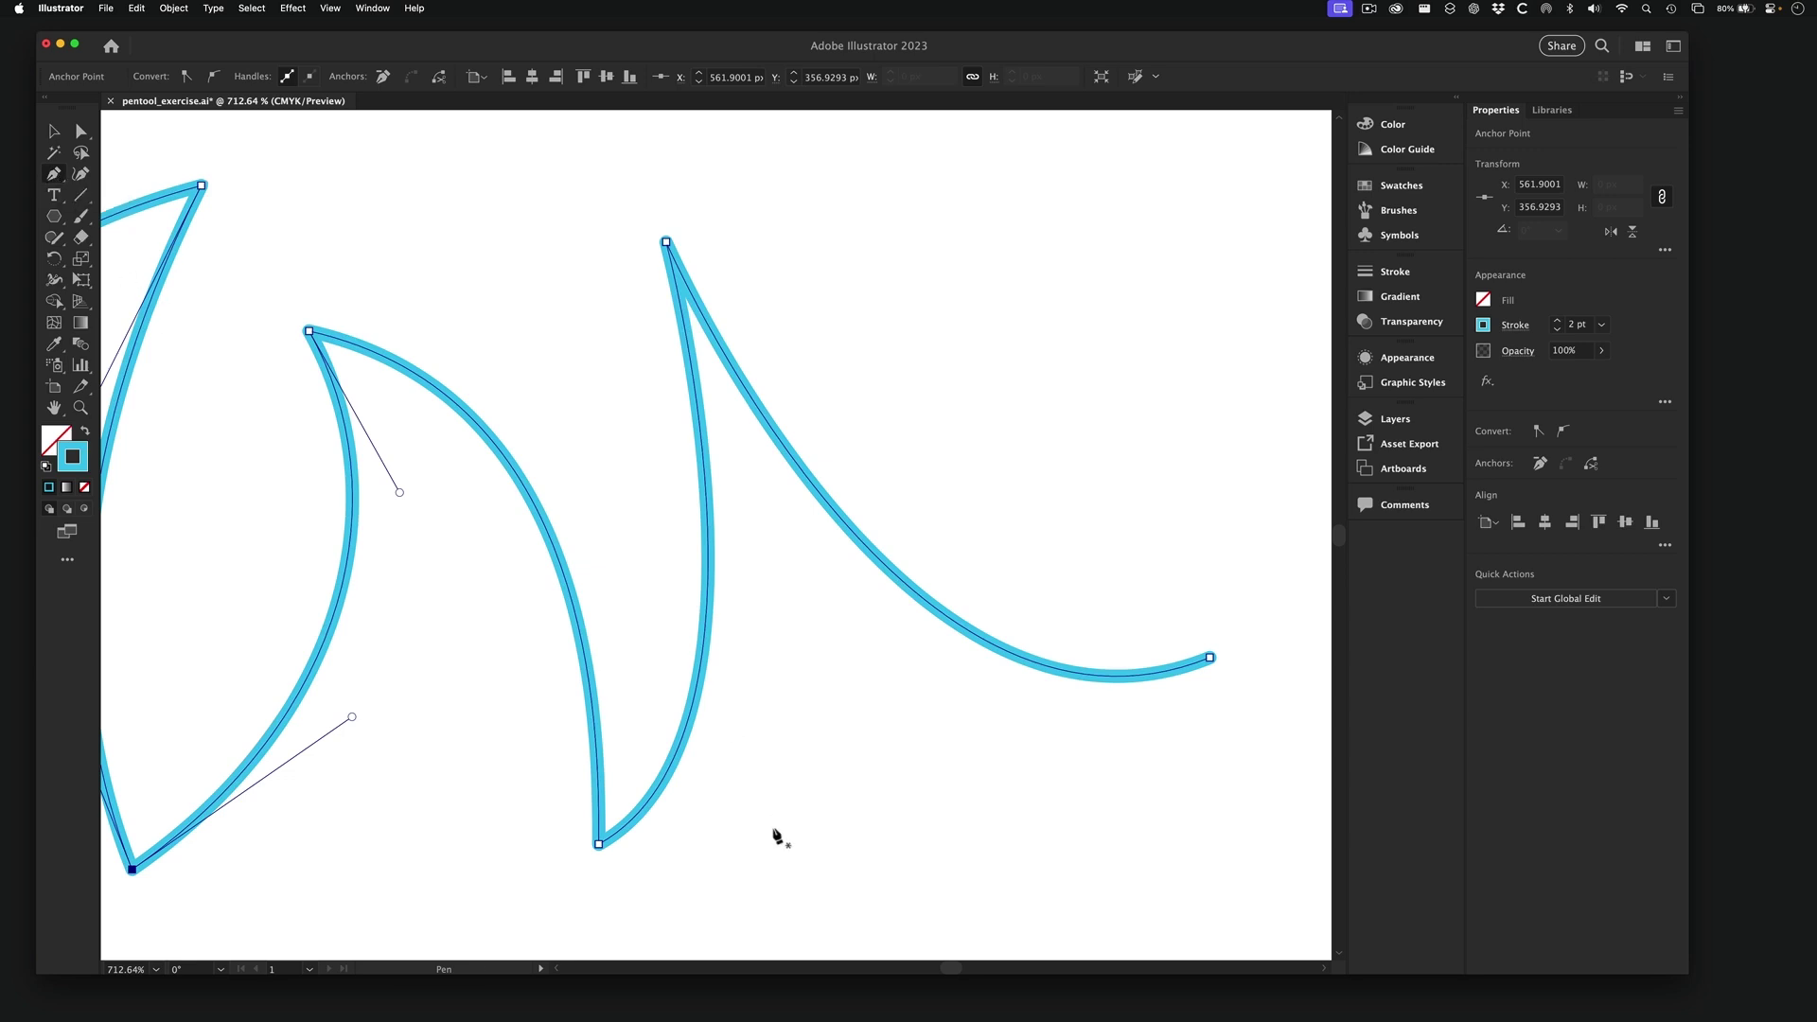
{"action": "key", "text": "alt"}
{"action": "left_click", "coordinate": [667, 244], "text": "super"}
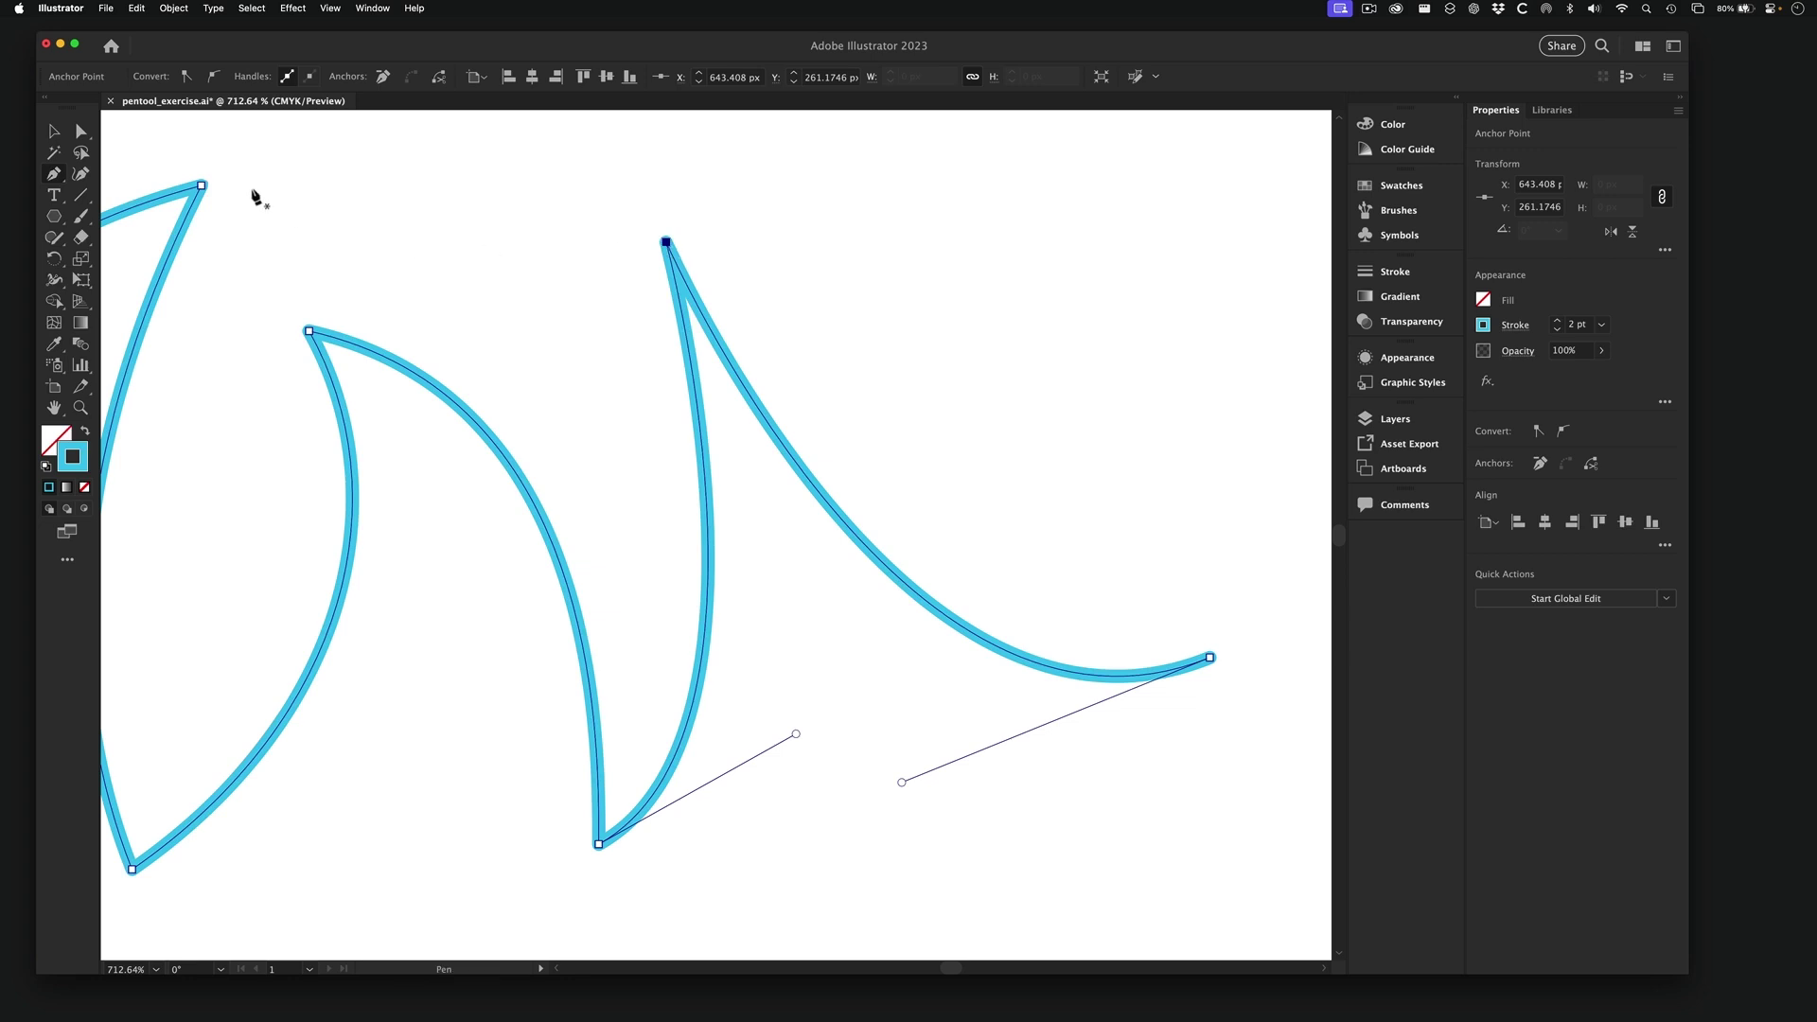
{"action": "key", "text": "super"}
{"action": "left_click", "coordinate": [597, 304], "text": "super"}
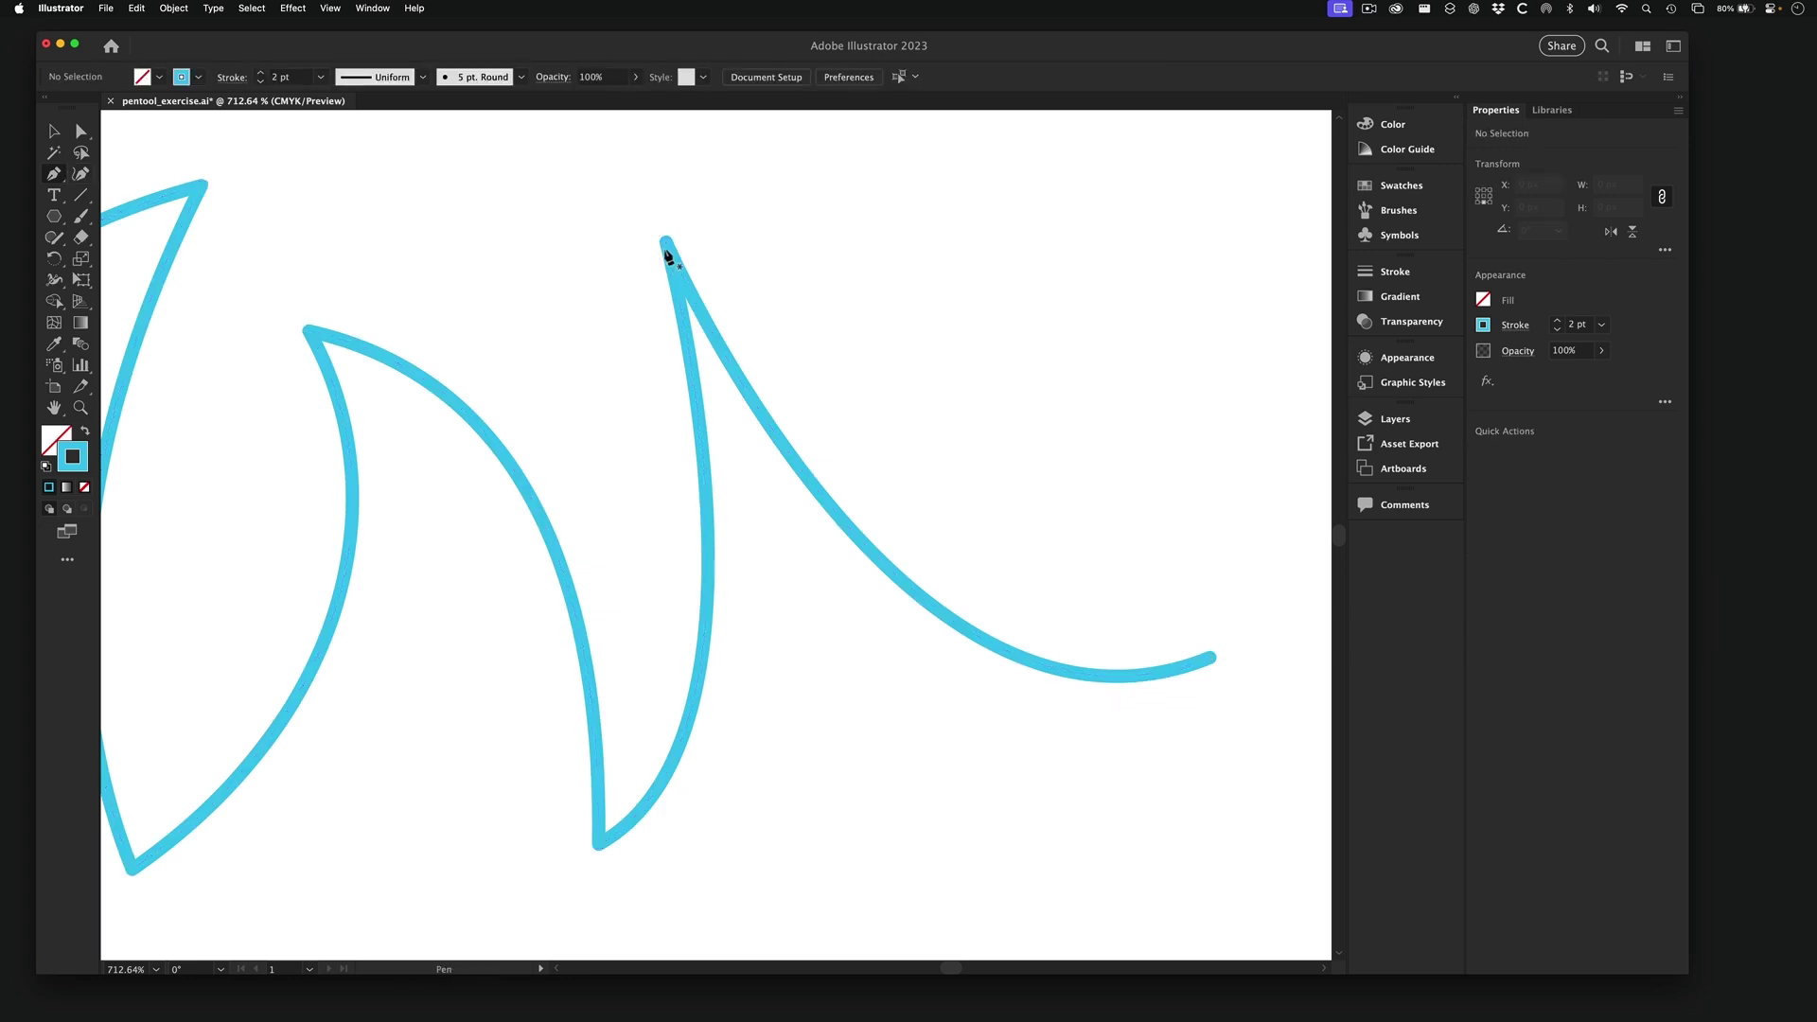
{"action": "left_click", "coordinate": [666, 243], "text": "super"}
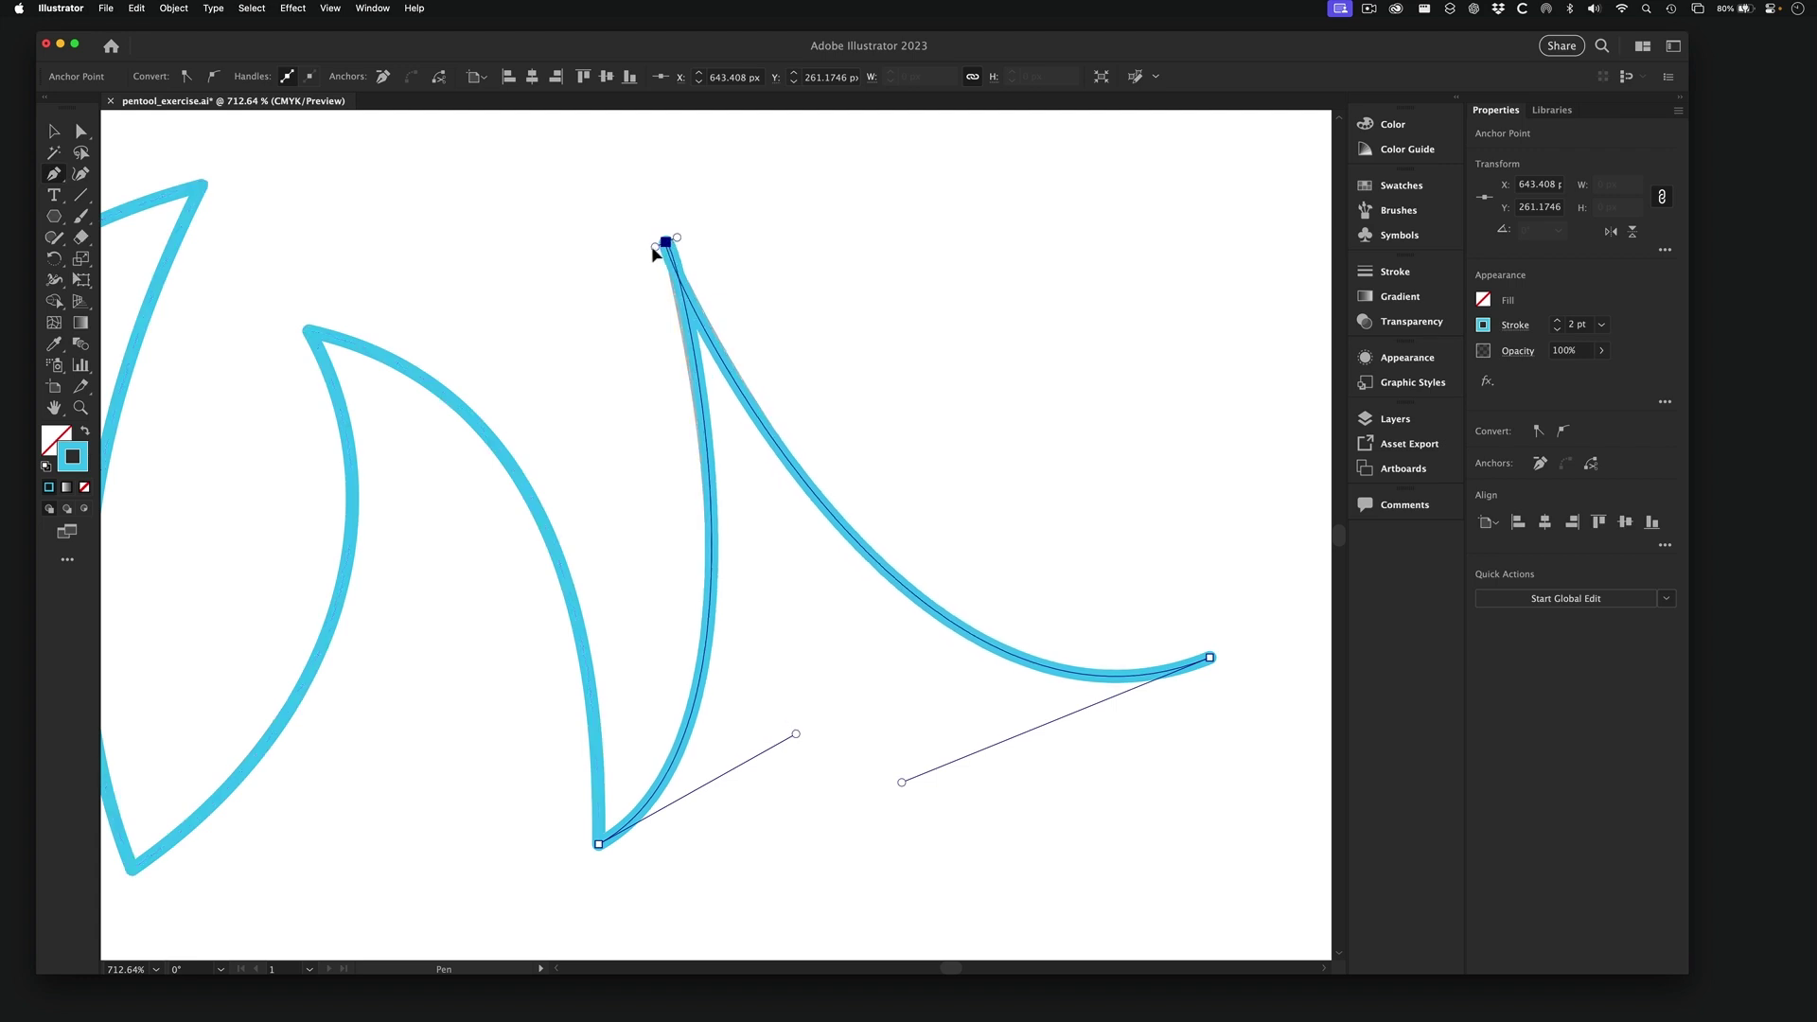
{"action": "left_click_drag", "start_coordinate": [667, 244], "coordinate": [785, 192]}
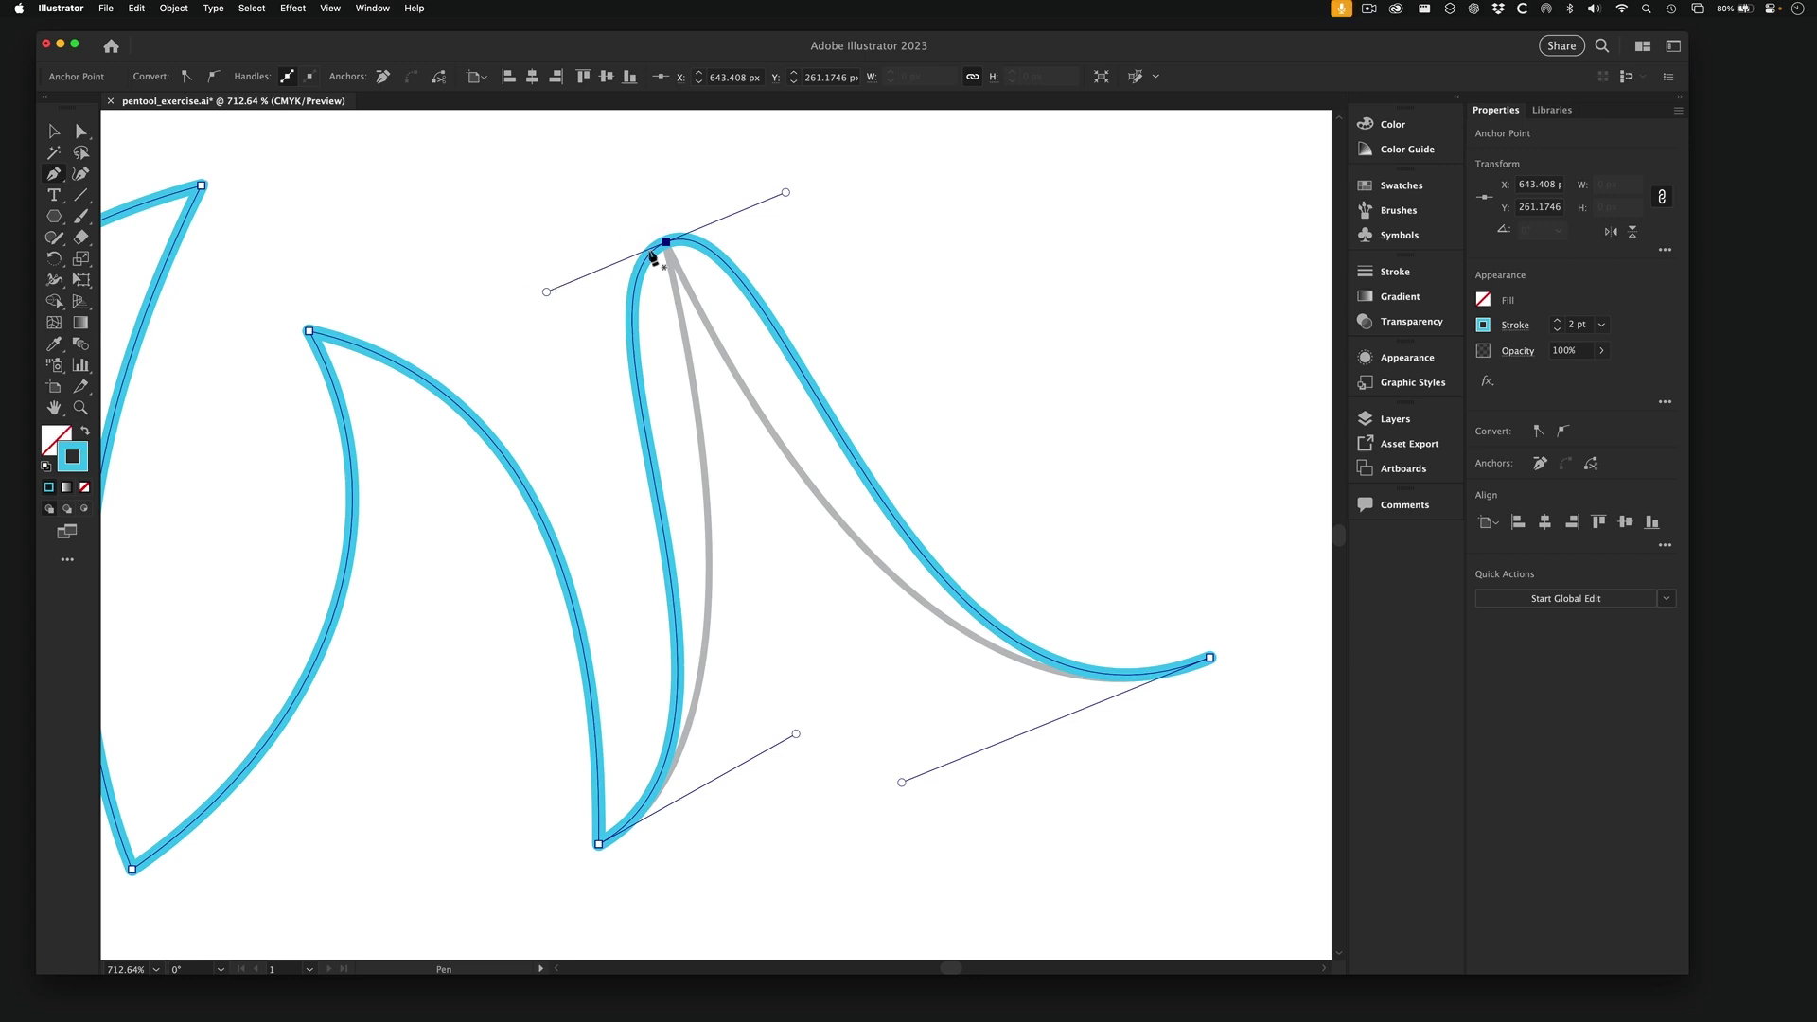
- Split the last peak's handles back into a sharp corner and adjust the end point's handle so both curves follow the template
{"action": "key", "text": "alt"}
{"action": "left_click_drag", "start_coordinate": [547, 294], "coordinate": [671, 433]}
{"action": "left_click_drag", "start_coordinate": [688, 461], "coordinate": [678, 289]}
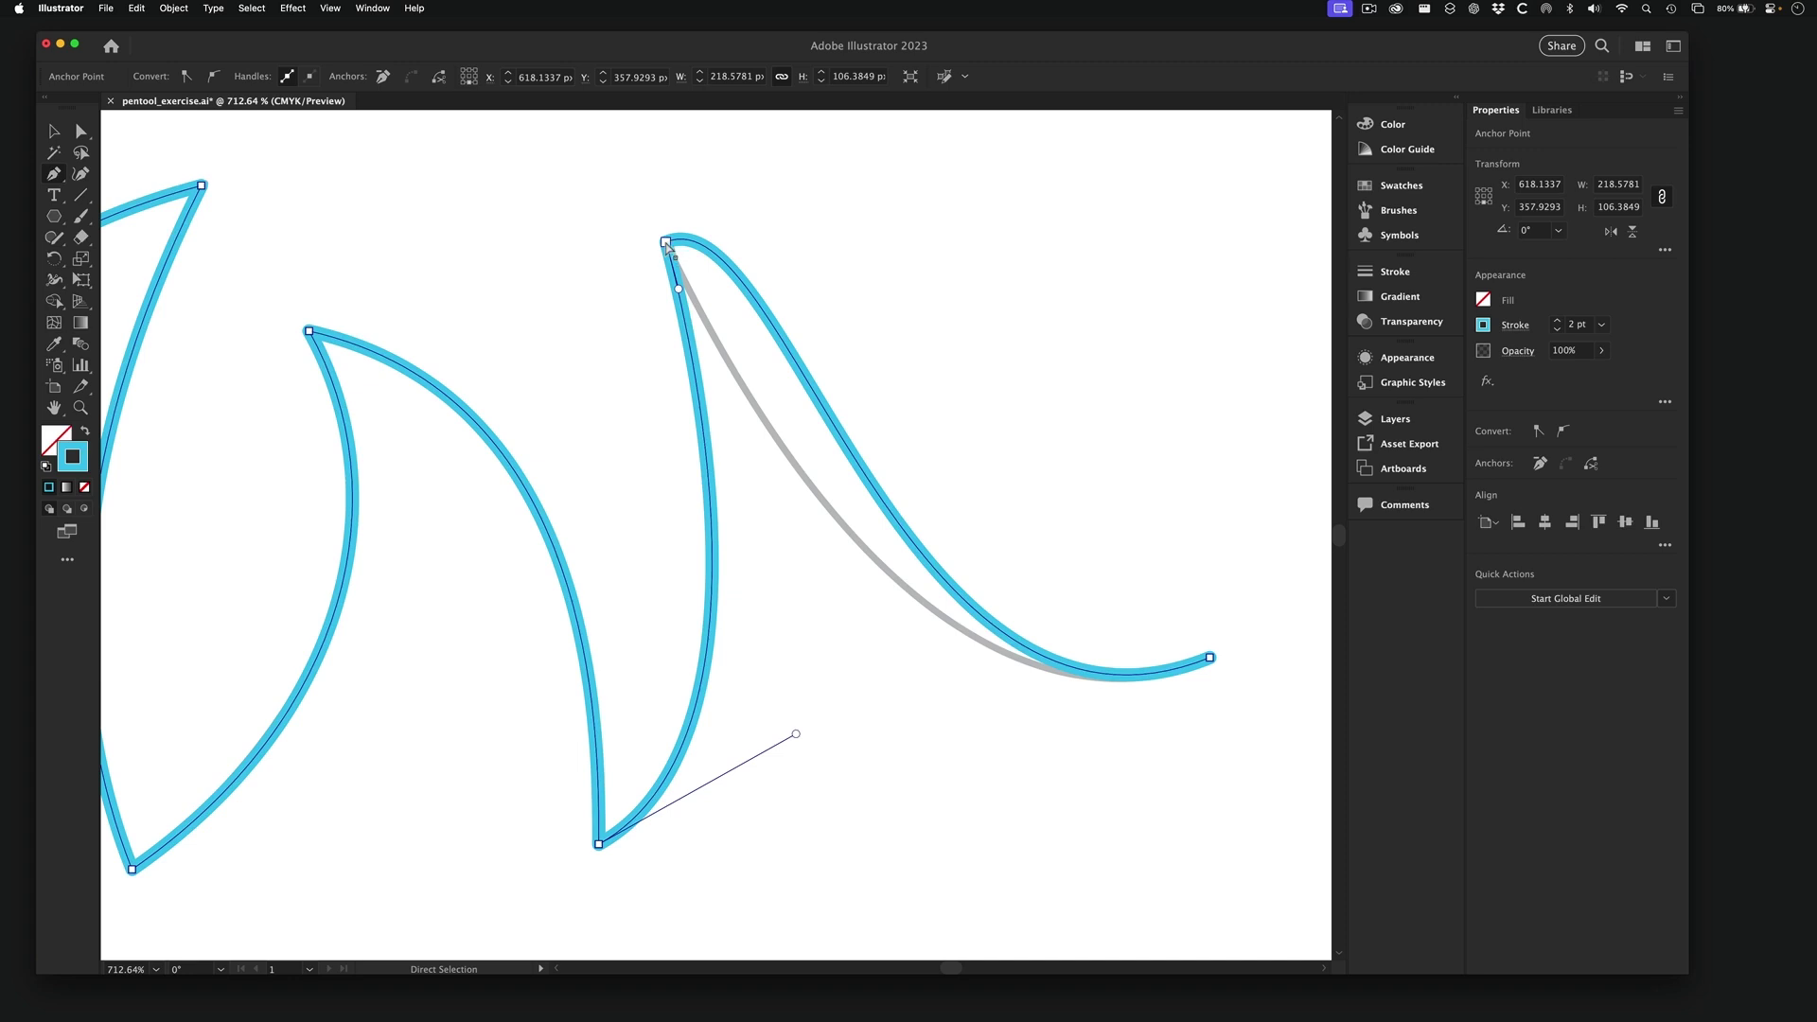
{"action": "left_click_drag", "start_coordinate": [667, 243], "coordinate": [715, 343]}
{"action": "key", "text": "alt"}
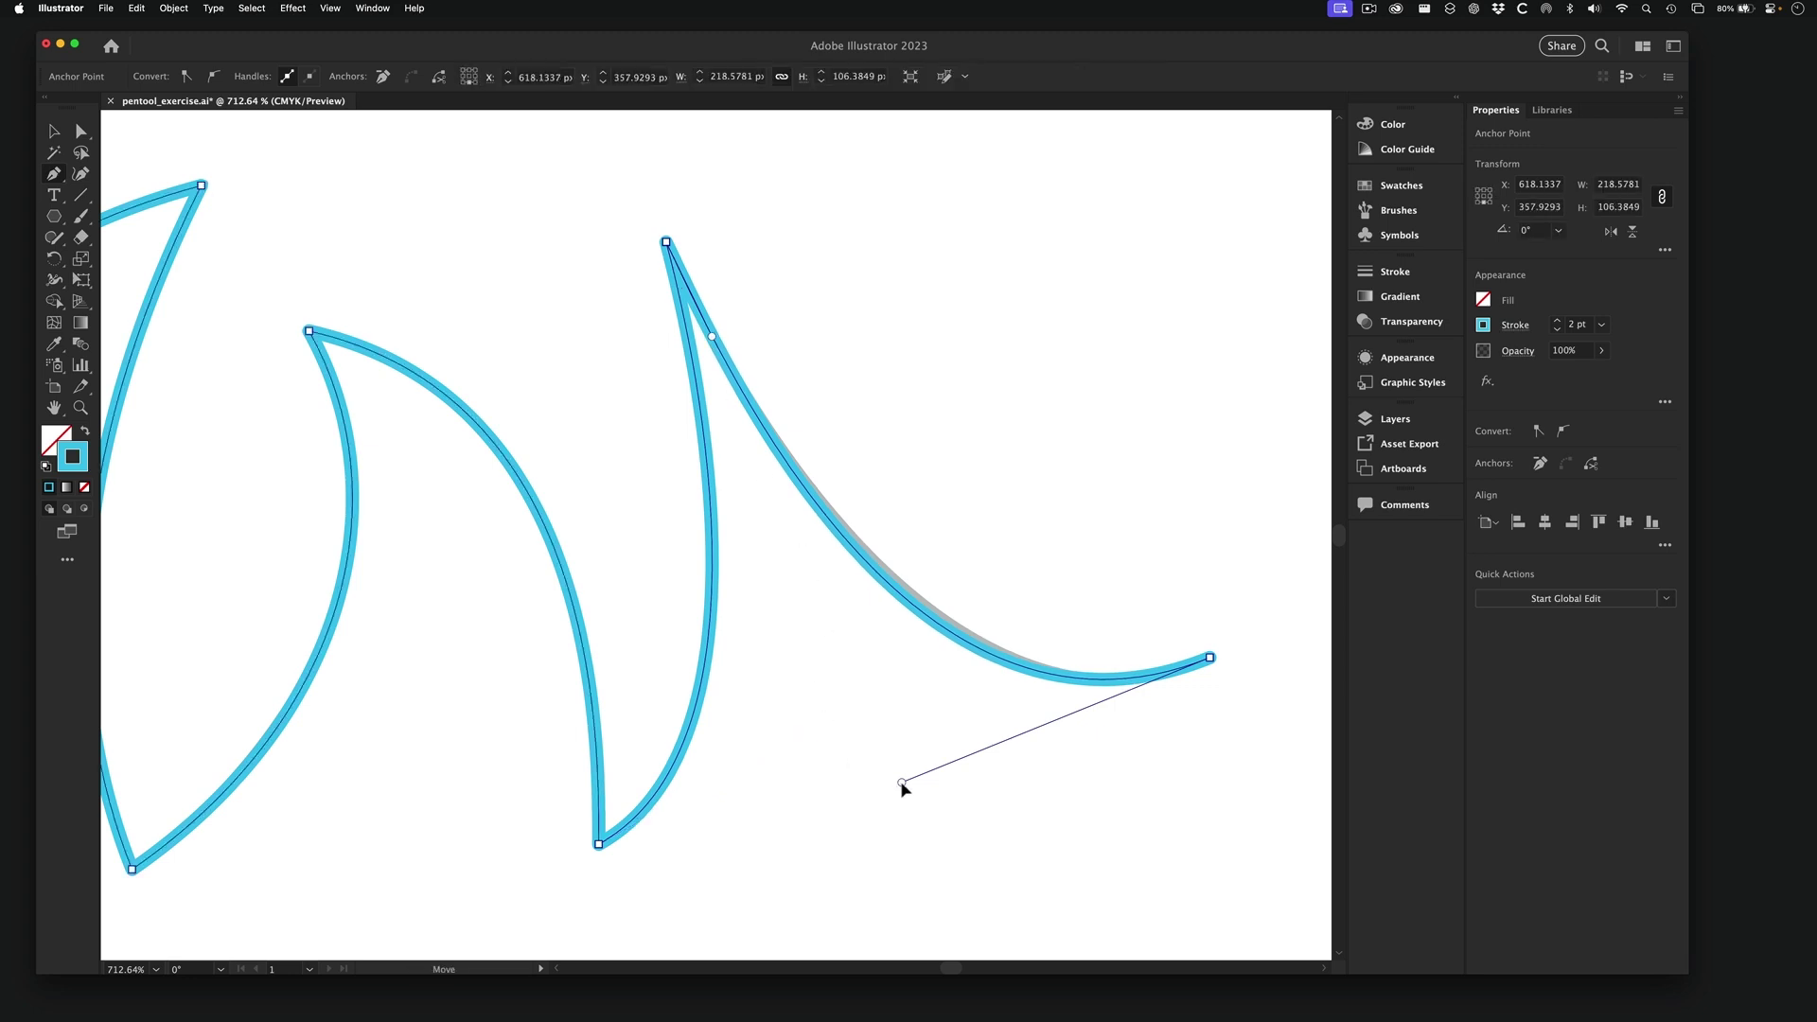
{"action": "left_click_drag", "start_coordinate": [902, 783], "coordinate": [914, 773]}
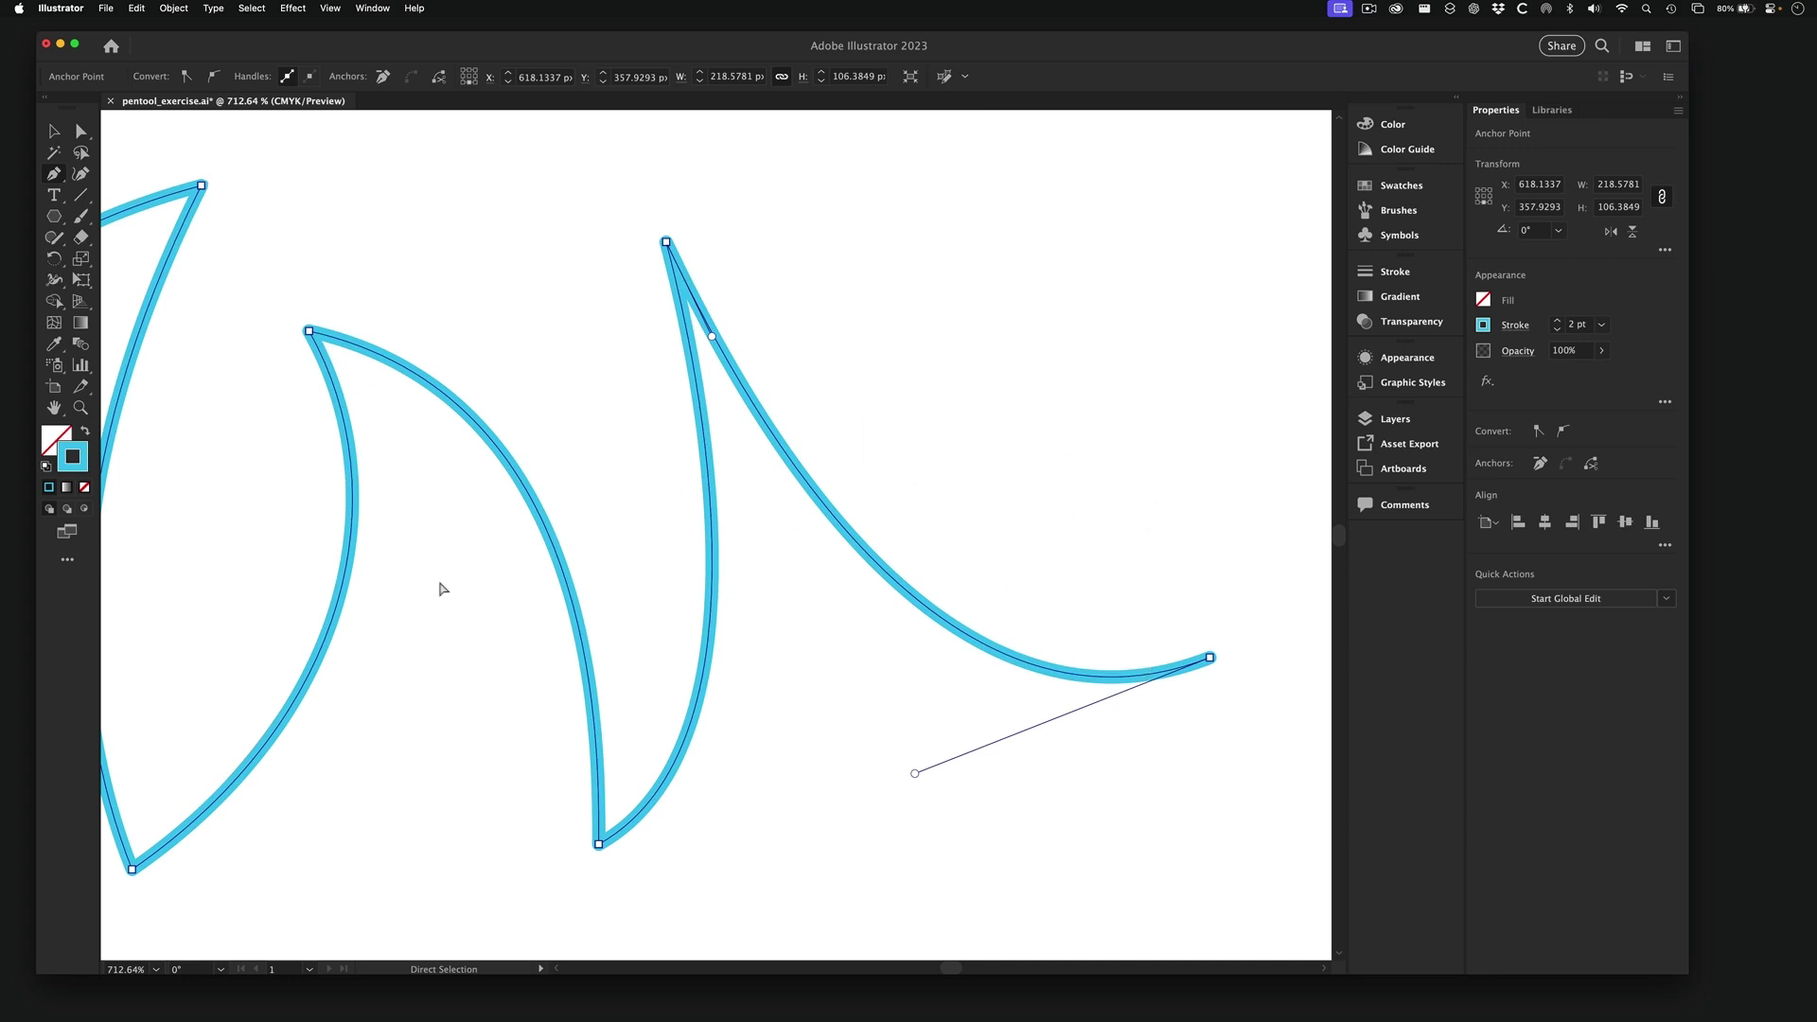
- Review the traced curve and bring the whole Batman logo template into close view
{"action": "left_click", "coordinate": [738, 601], "text": "alt+super"}
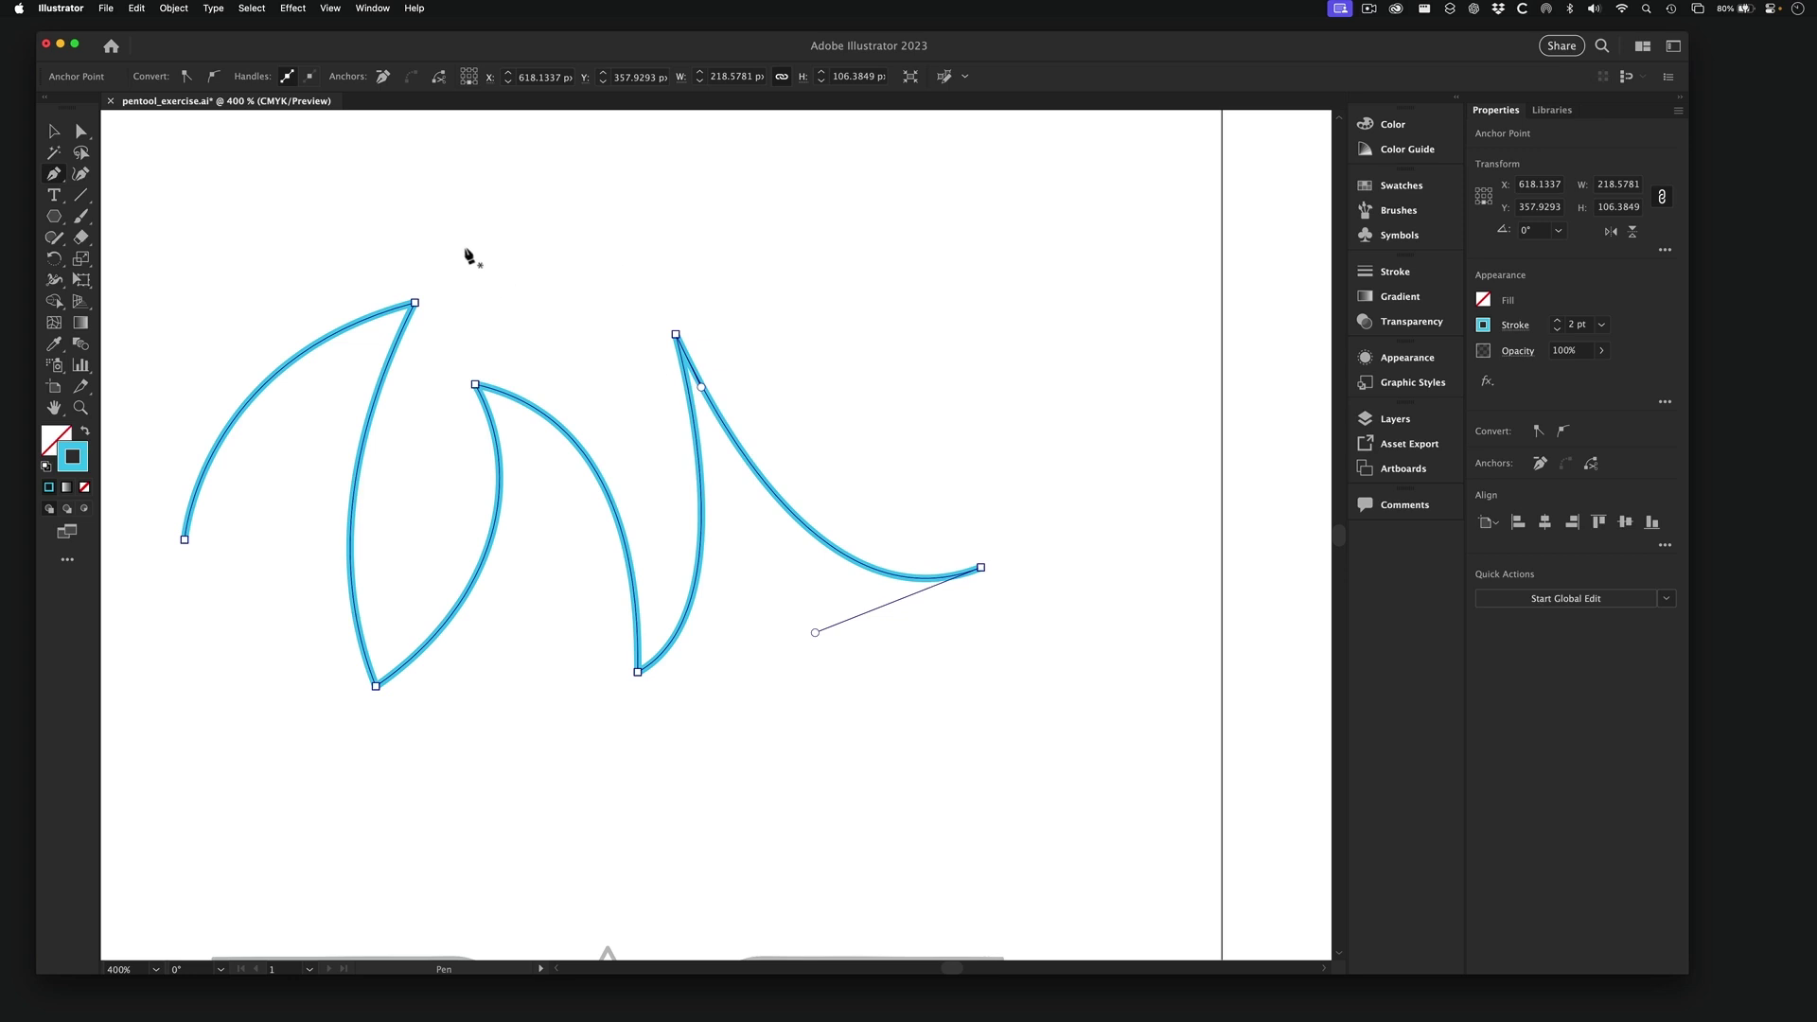
{"action": "key", "text": "space"}
{"action": "left_click_drag", "start_coordinate": [537, 294], "coordinate": [666, 258]}
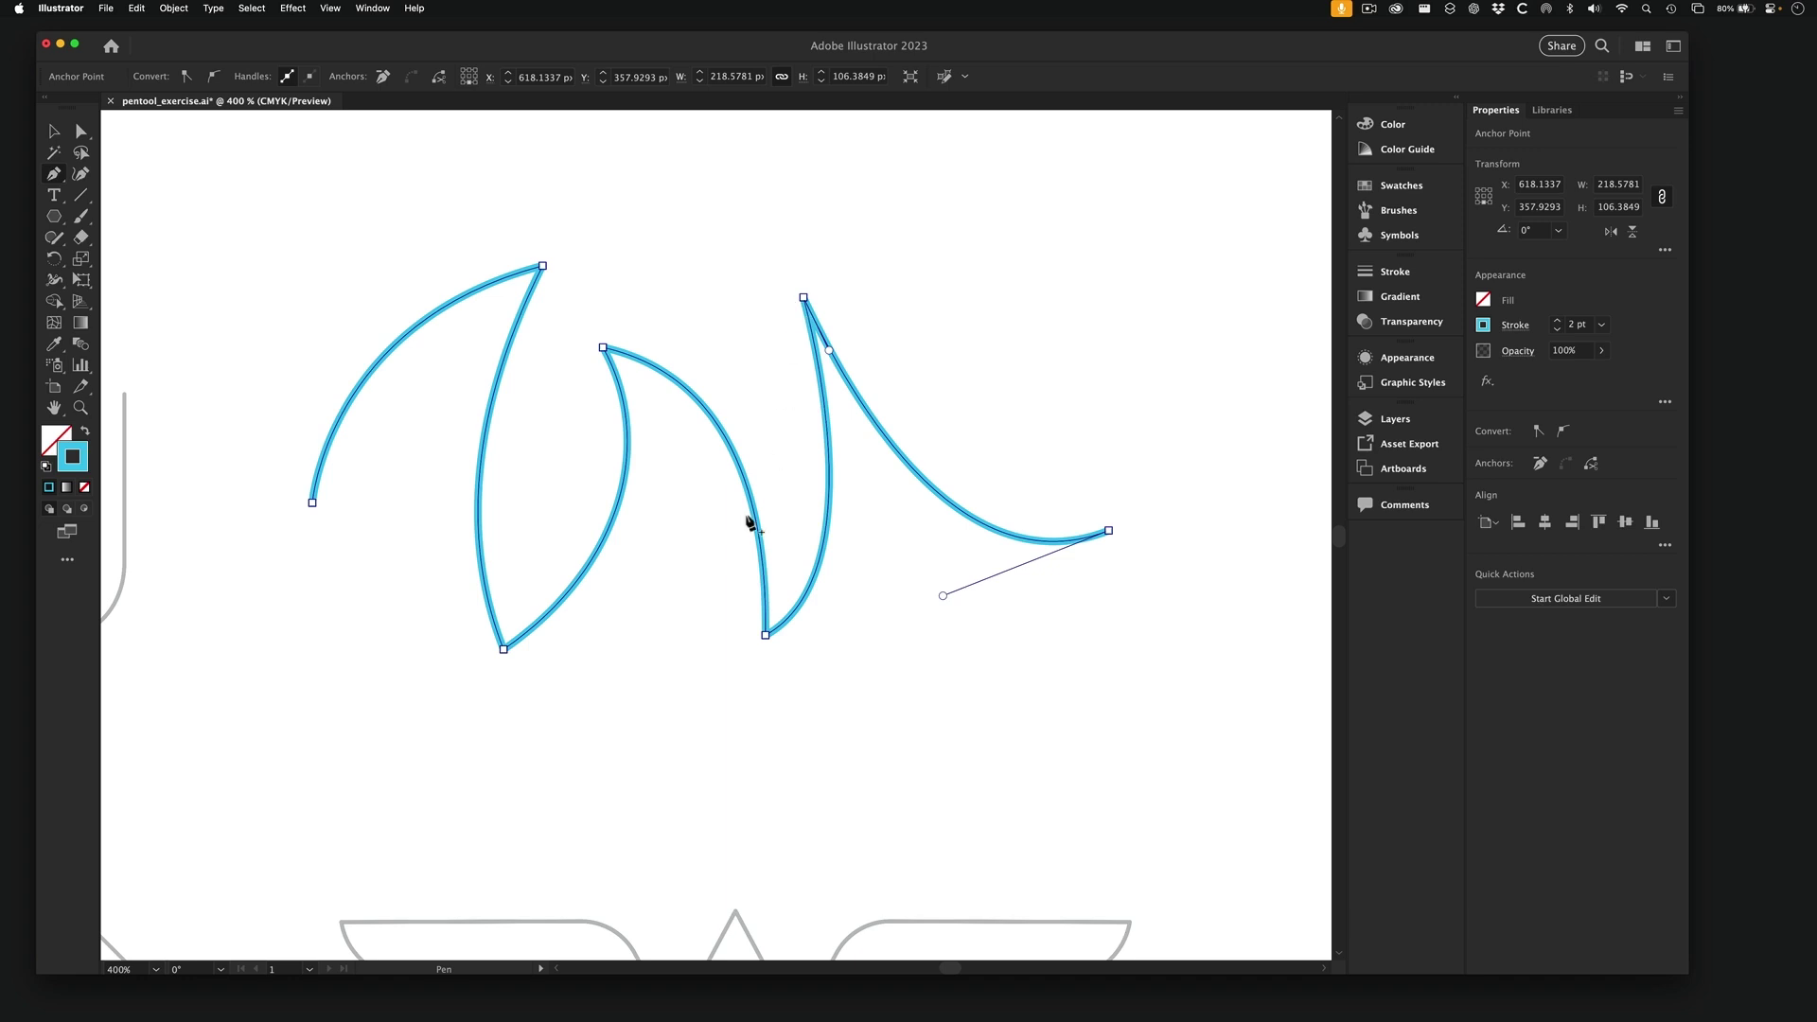
{"action": "left_click", "coordinate": [581, 585], "text": "alt+super"}
{"action": "left_click", "coordinate": [581, 585], "text": "alt+super"}
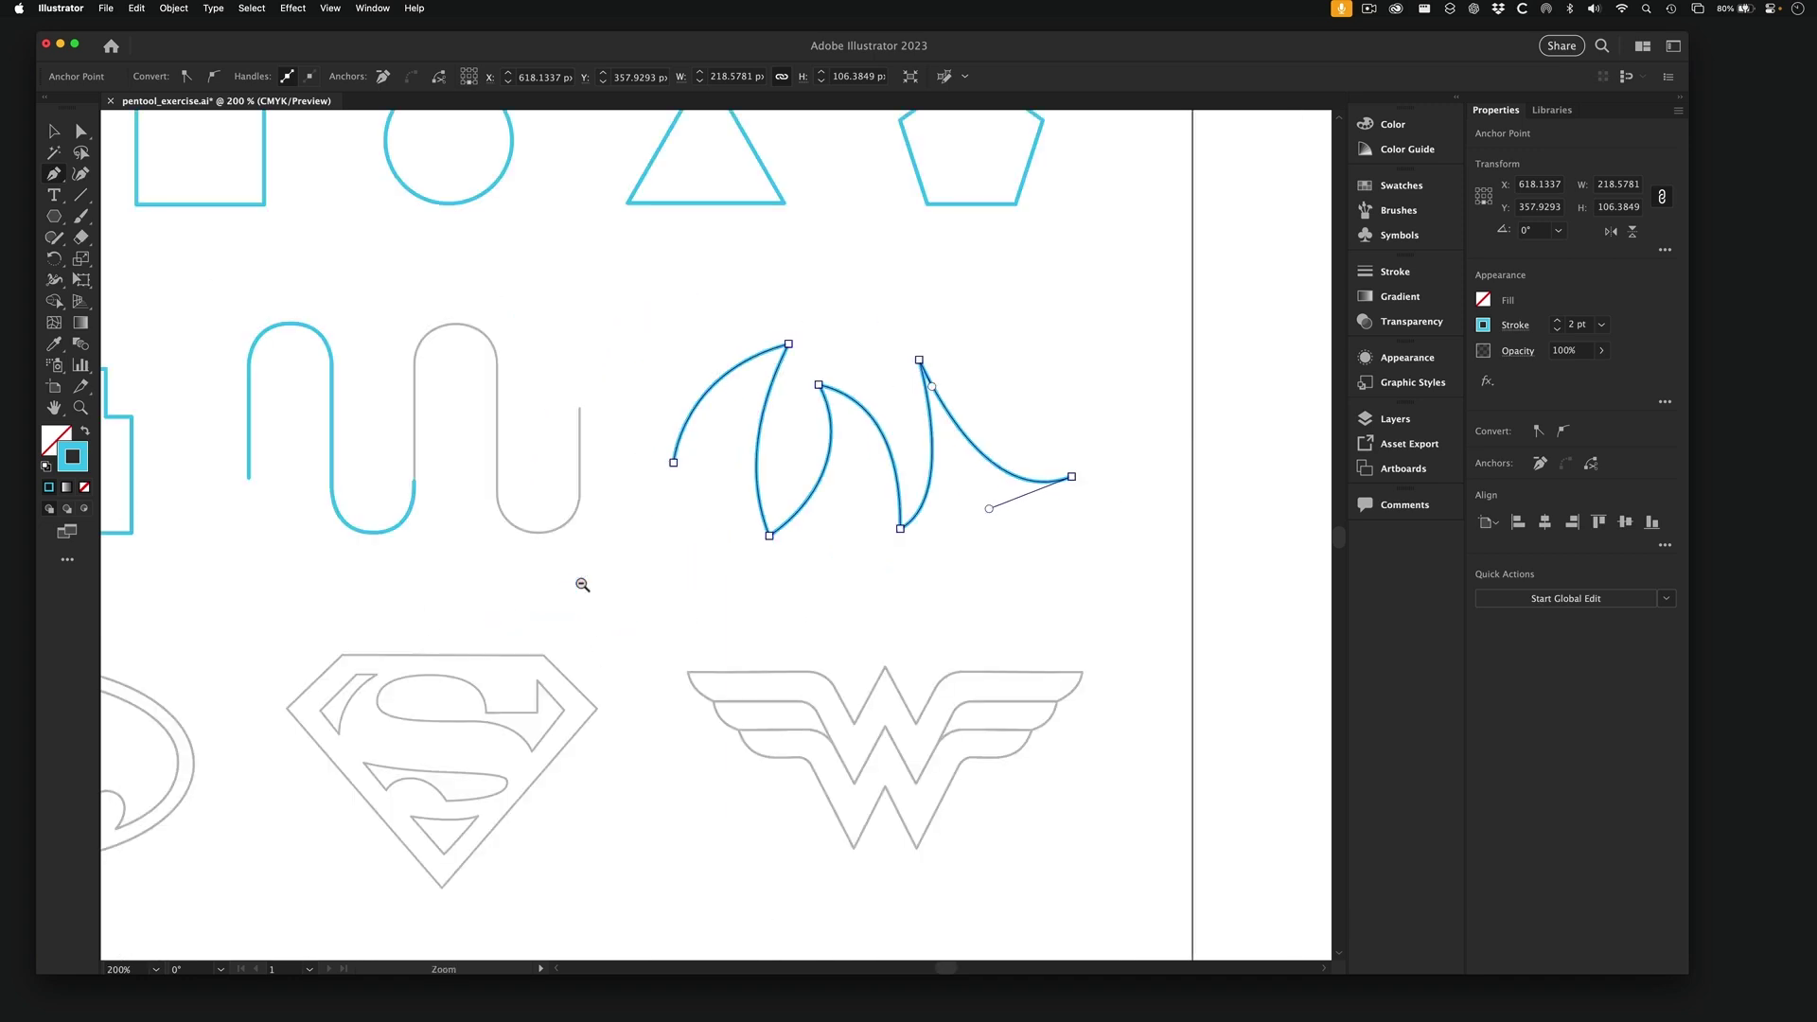
{"action": "left_click", "coordinate": [581, 585], "text": "alt+super"}
{"action": "left_click_drag", "start_coordinate": [566, 540], "coordinate": [670, 527]}
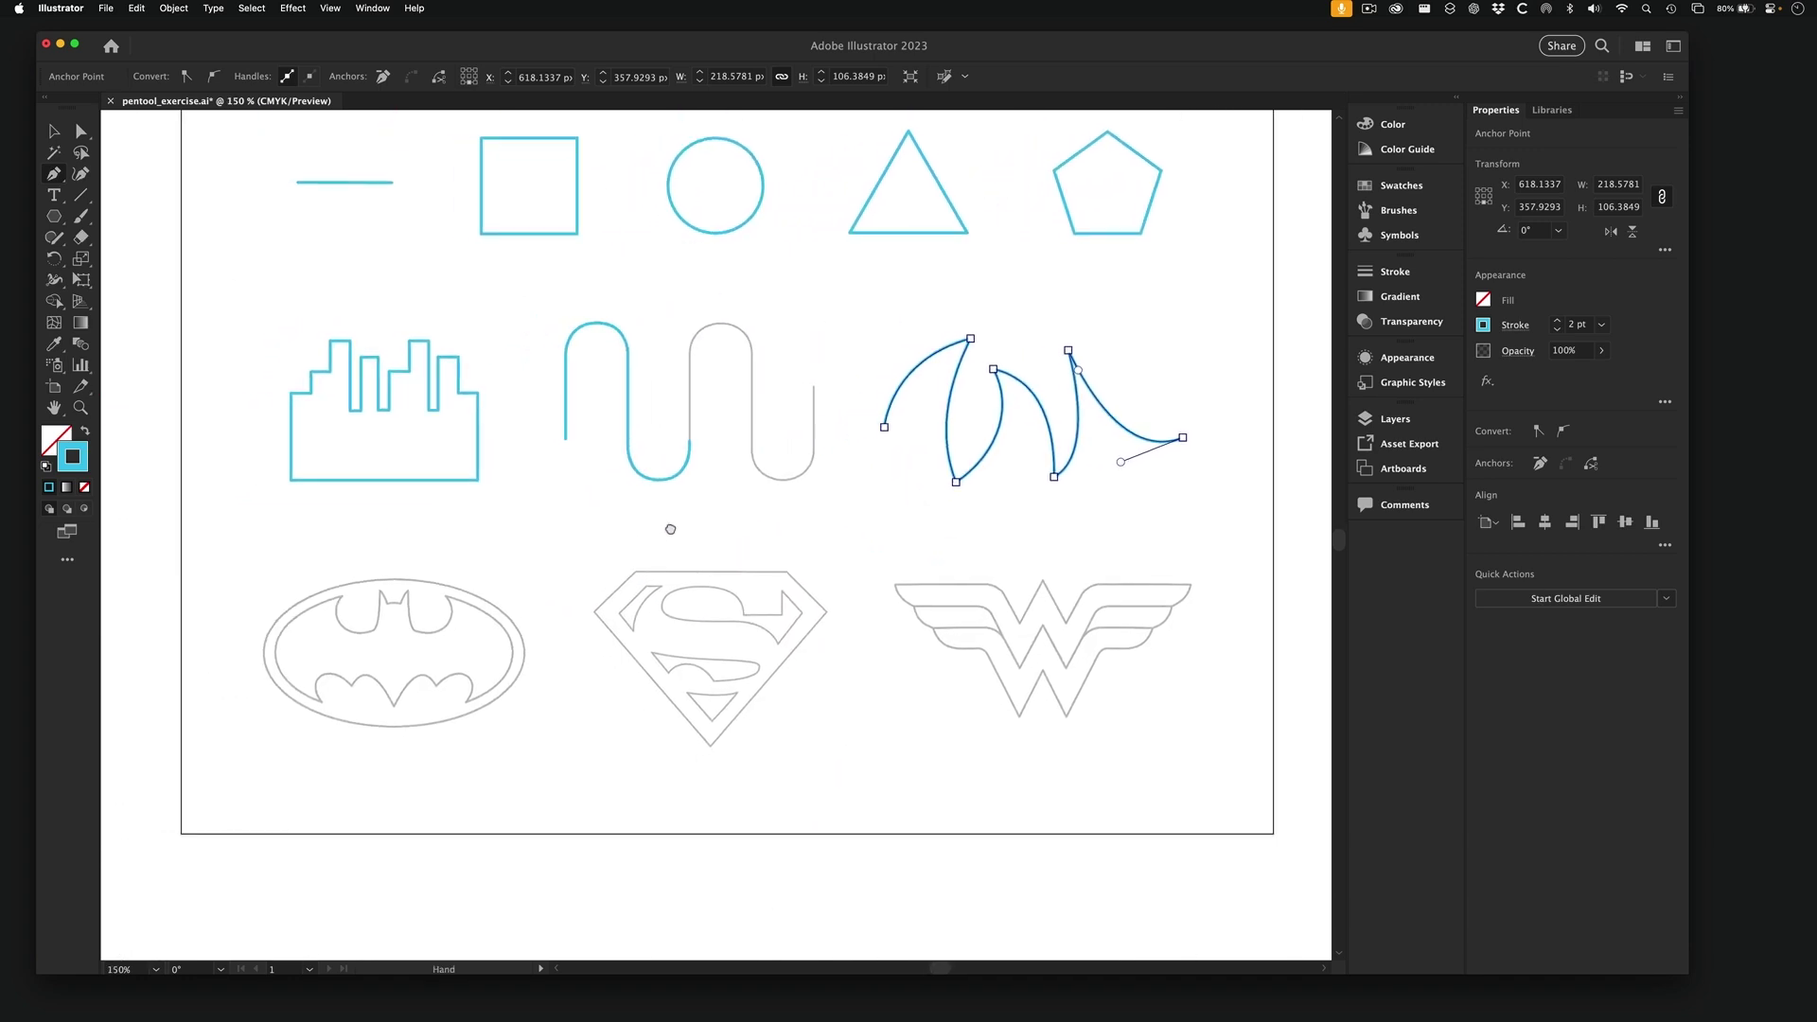
{"action": "left_click_drag", "start_coordinate": [253, 653], "coordinate": [670, 497]}
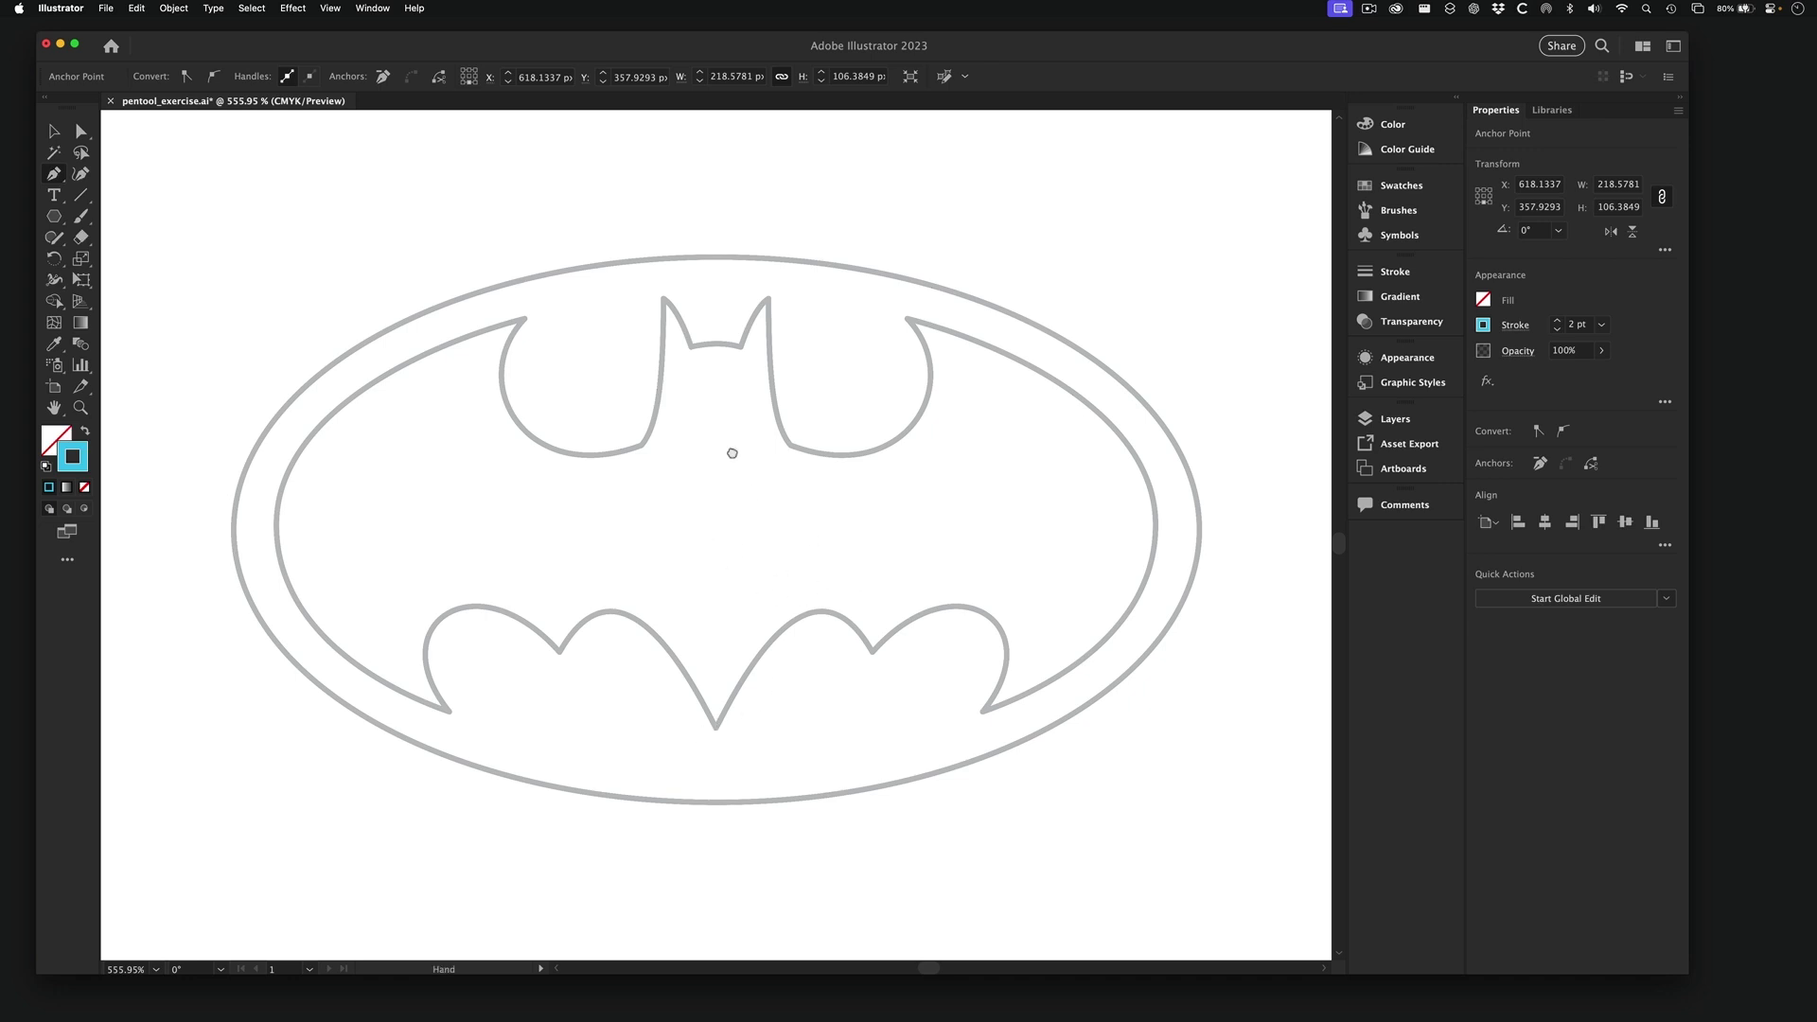
{"action": "left_click_drag", "start_coordinate": [729, 455], "coordinate": [775, 439]}
{"action": "left_click_drag", "start_coordinate": [760, 512], "coordinate": [799, 481]}
{"action": "left_click", "coordinate": [755, 566], "text": "alt+super"}
{"action": "left_click", "coordinate": [756, 566], "text": "alt+super"}
{"action": "left_click", "coordinate": [755, 566], "text": "alt+super"}
{"action": "left_click", "coordinate": [755, 566], "text": "alt+super"}
{"action": "left_click", "coordinate": [752, 566], "text": "alt+super"}
{"action": "scroll", "coordinate": [812, 478], "scroll_direction": "up", "scroll_amount": 5}
{"action": "scroll", "coordinate": [812, 478], "scroll_direction": "left", "scroll_amount": 3}
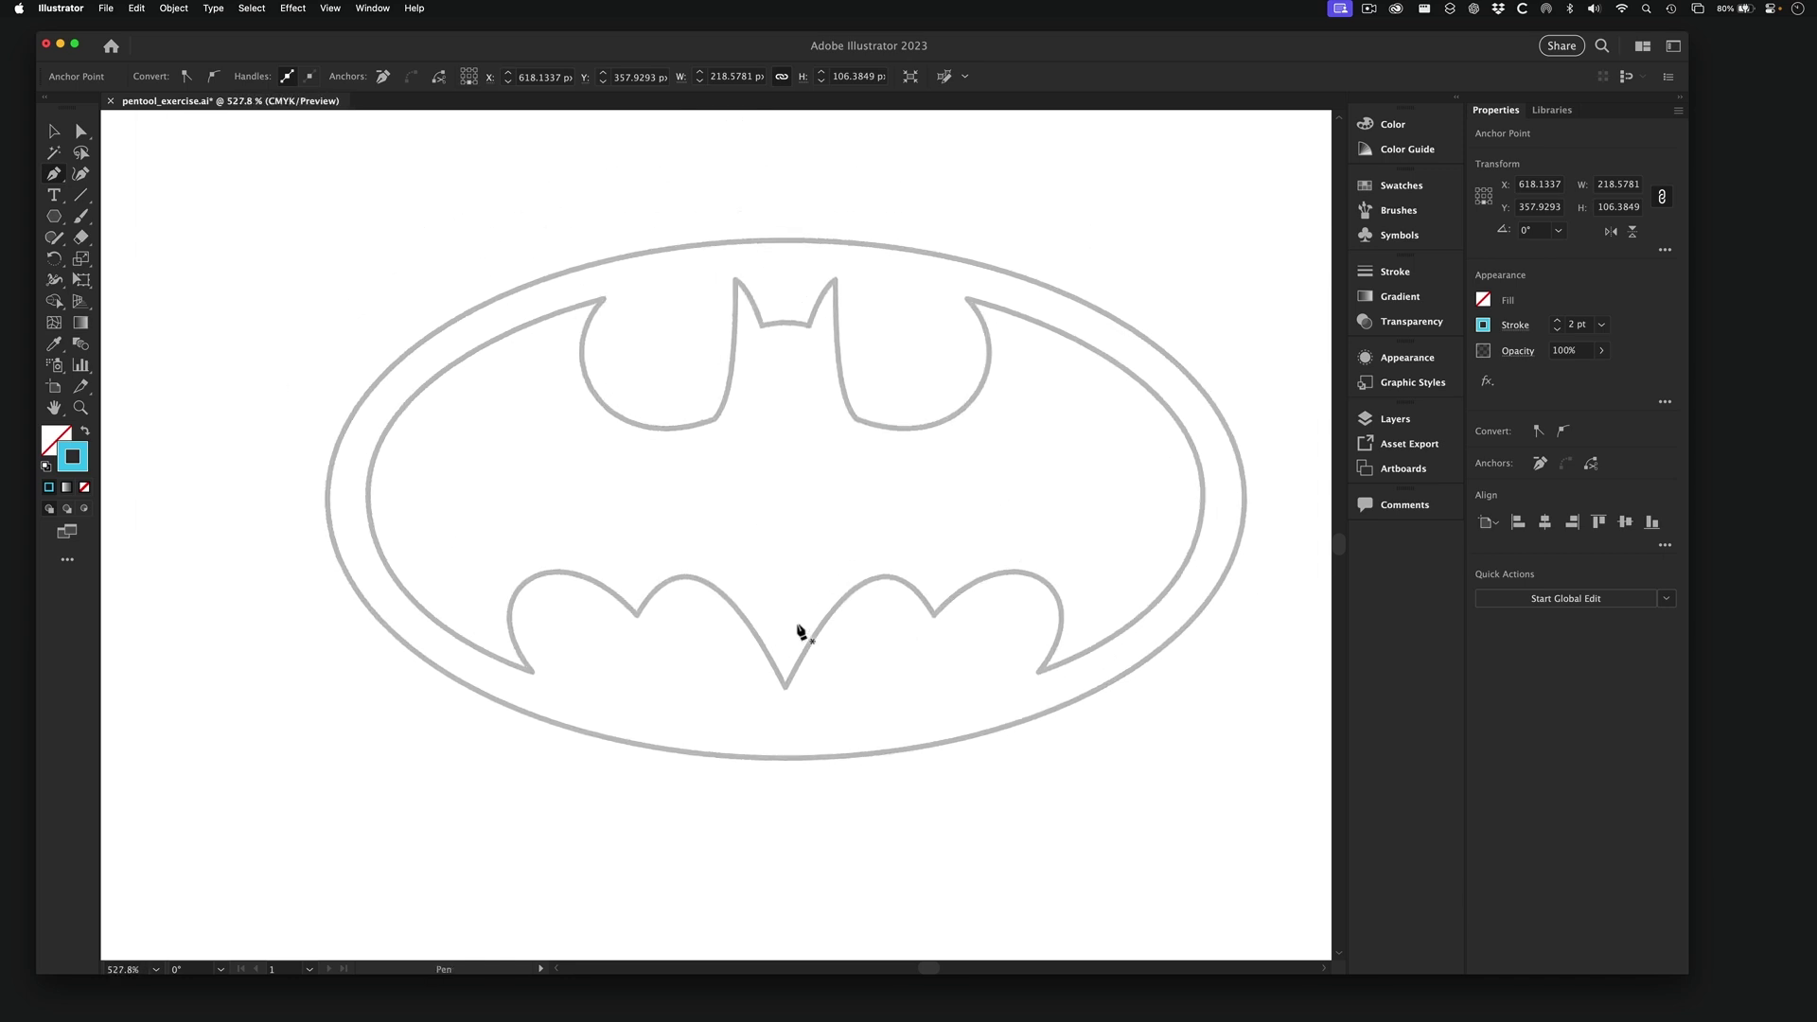
- Trace the left half of the Batman logo with straight Pen segments through its corners, from the lower centre point to the ear's inner base
{"action": "left_click", "coordinate": [786, 686]}
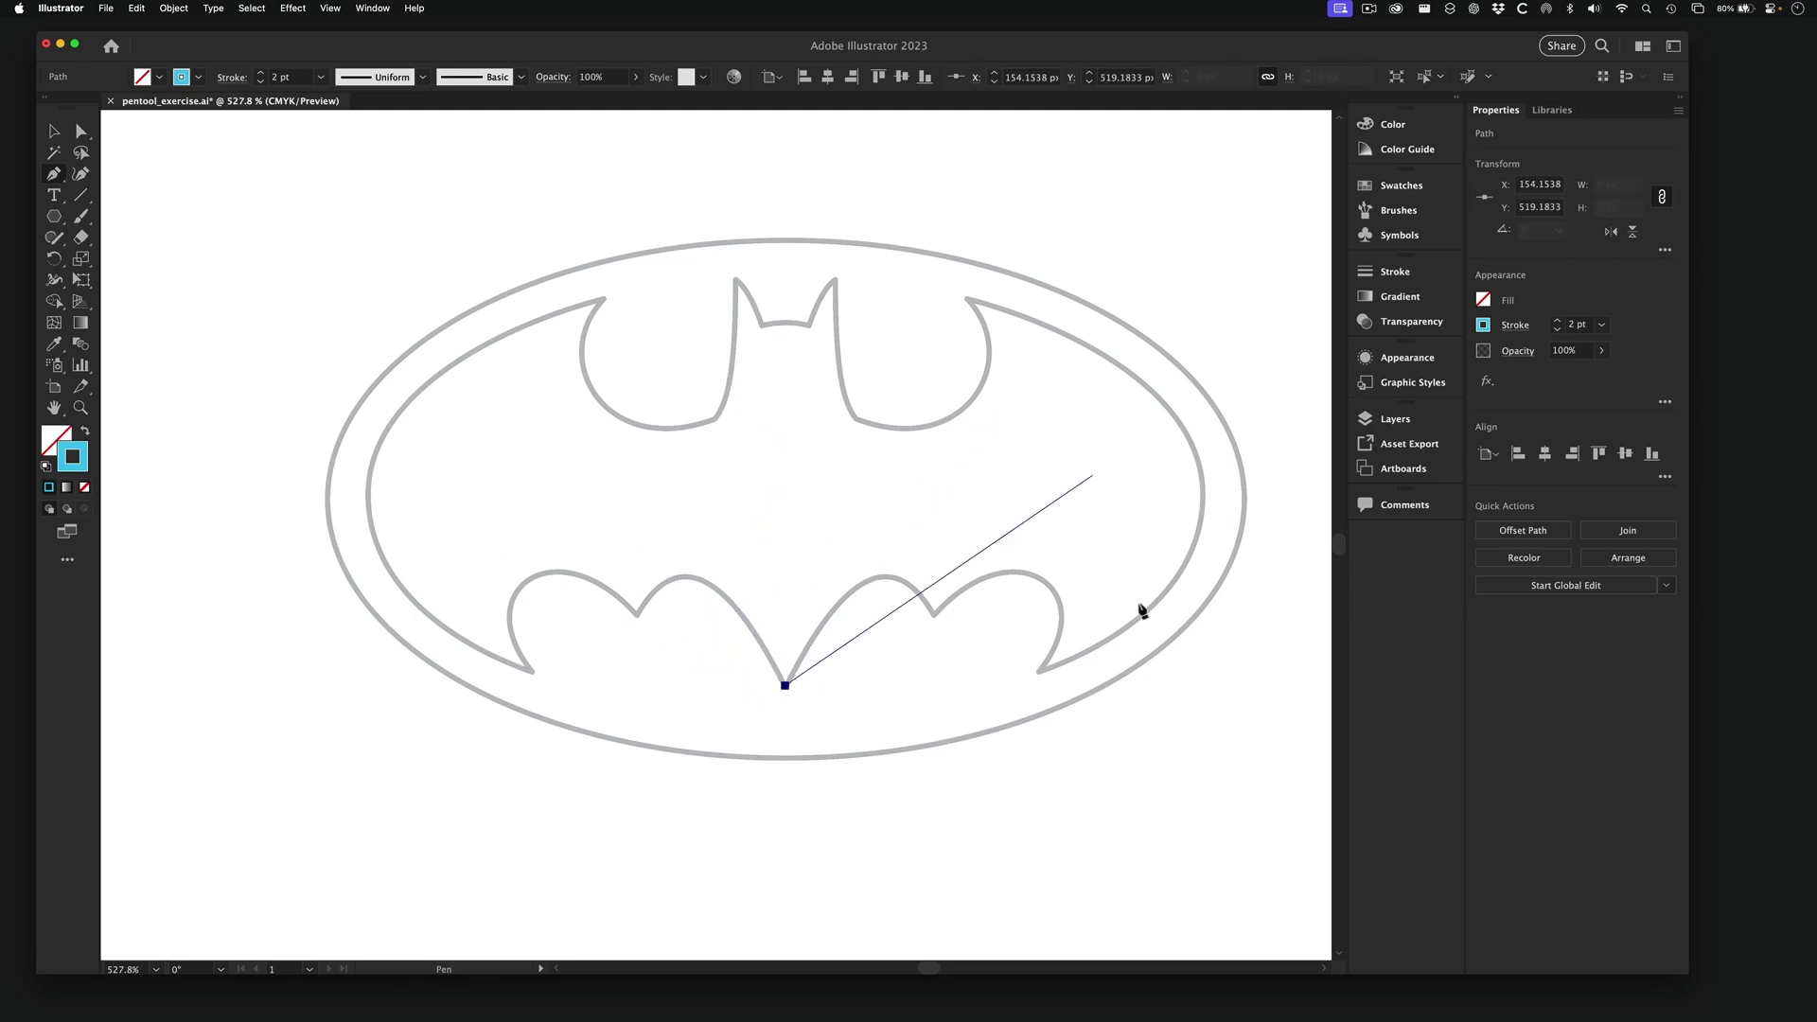
{"action": "left_click", "coordinate": [635, 616]}
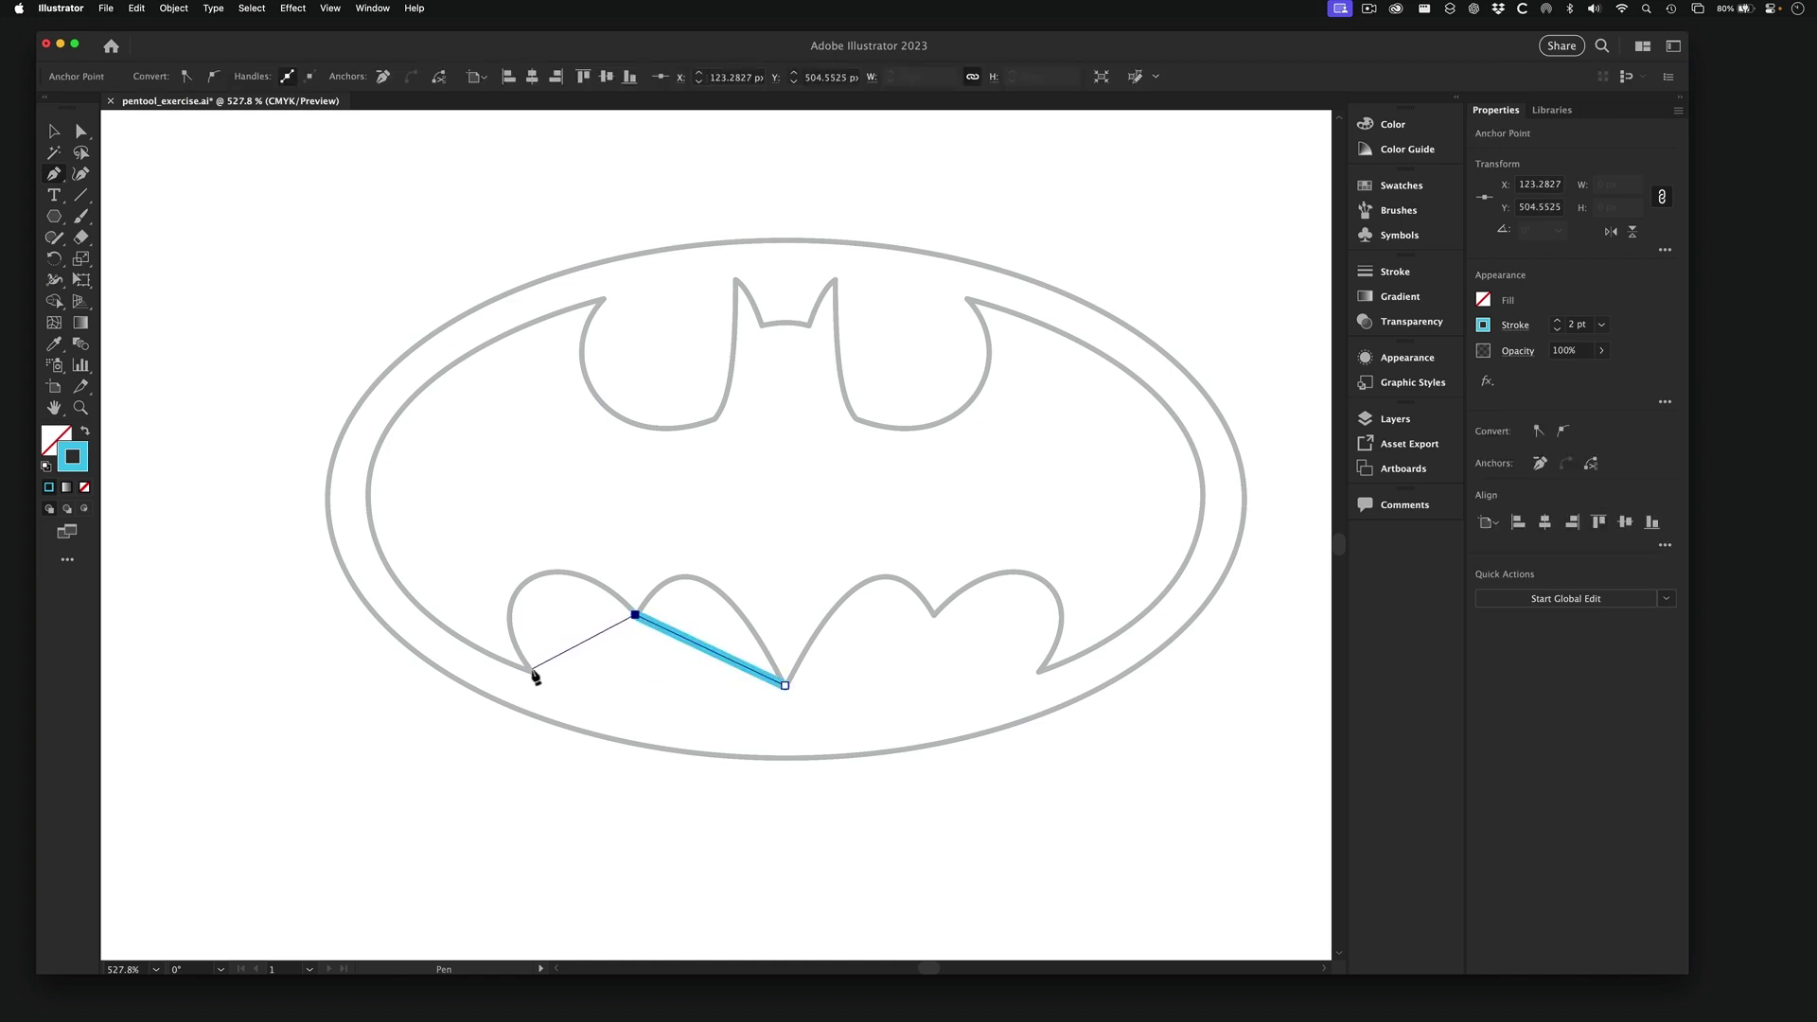
{"action": "left_click", "coordinate": [531, 670]}
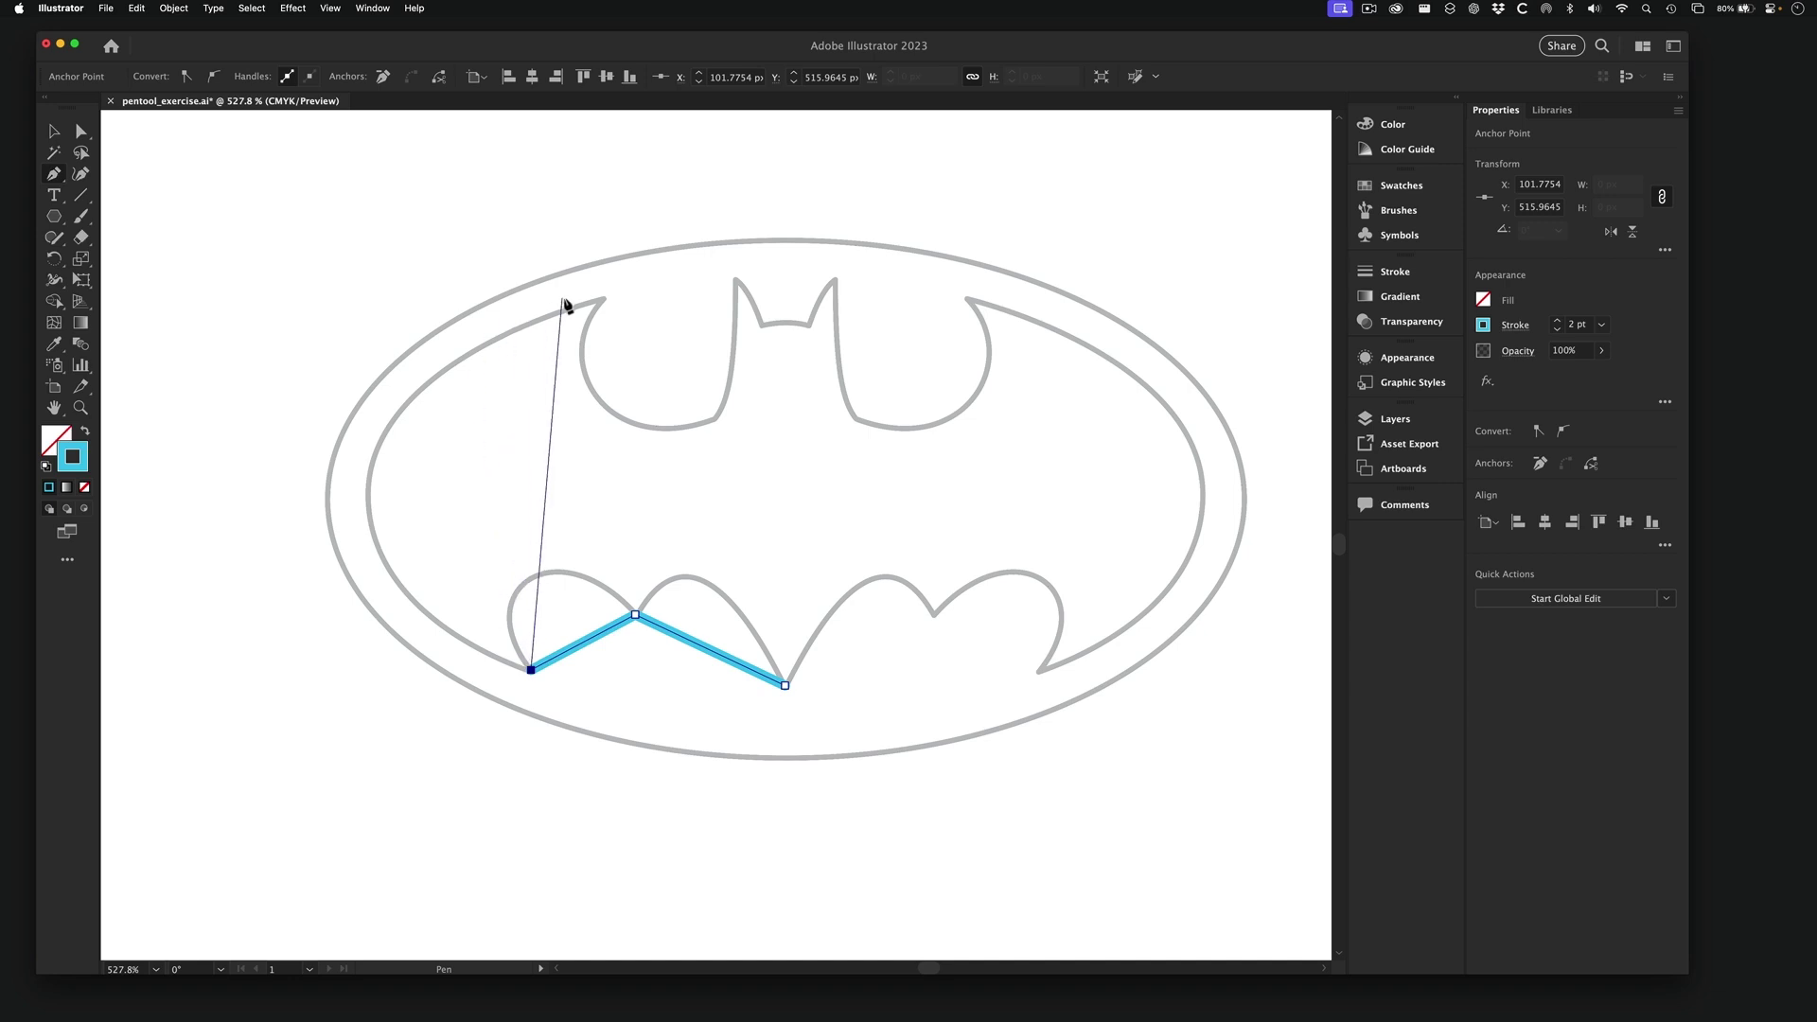
{"action": "left_click", "coordinate": [603, 299]}
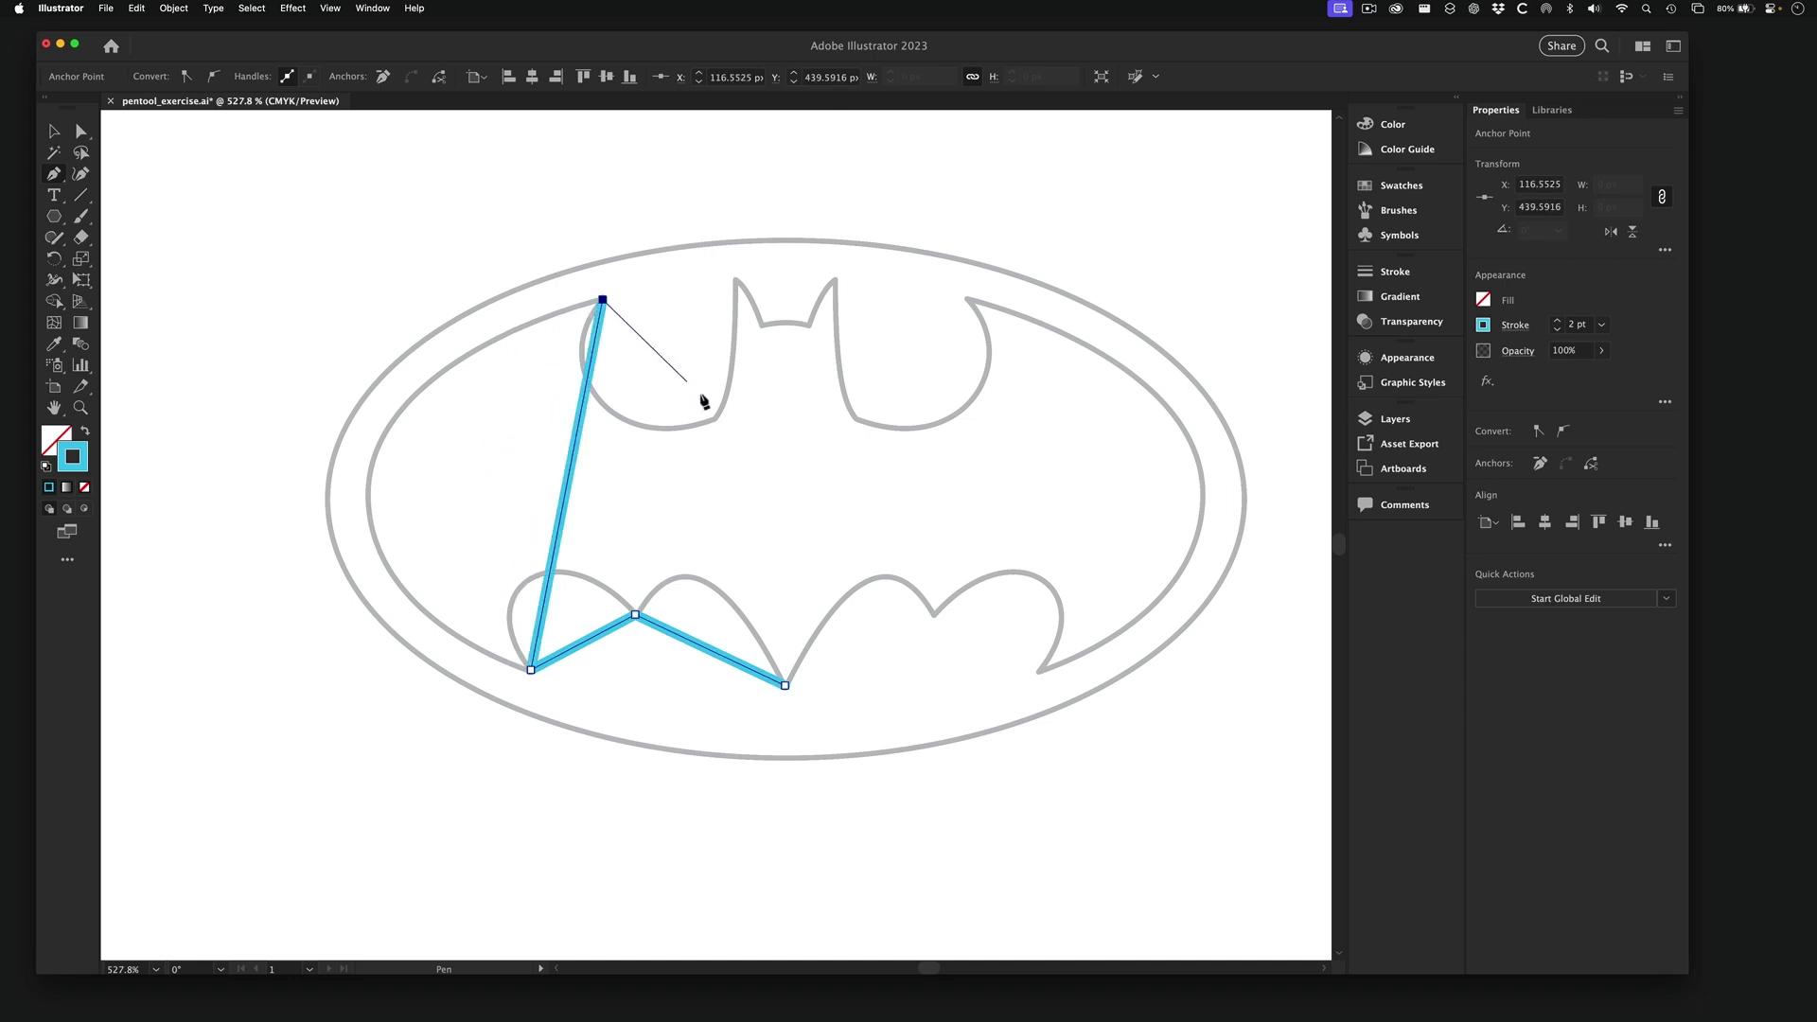
{"action": "left_click", "coordinate": [715, 419]}
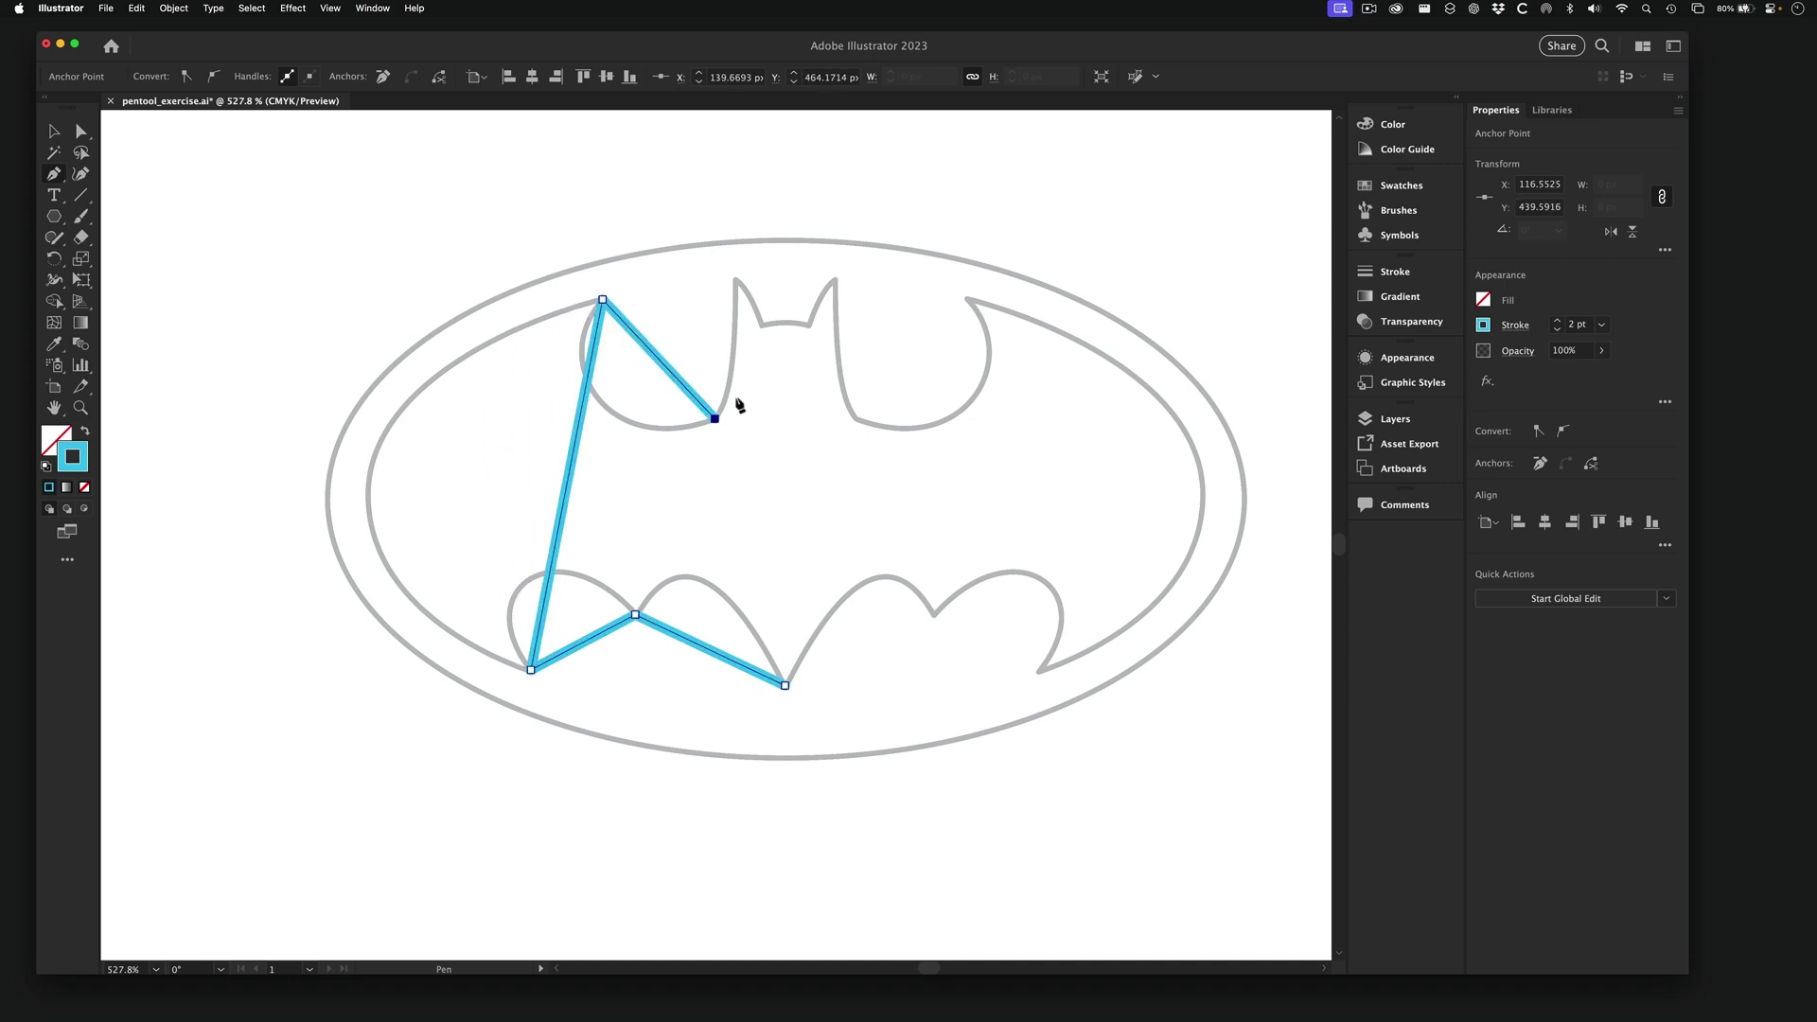
{"action": "left_click", "coordinate": [735, 280]}
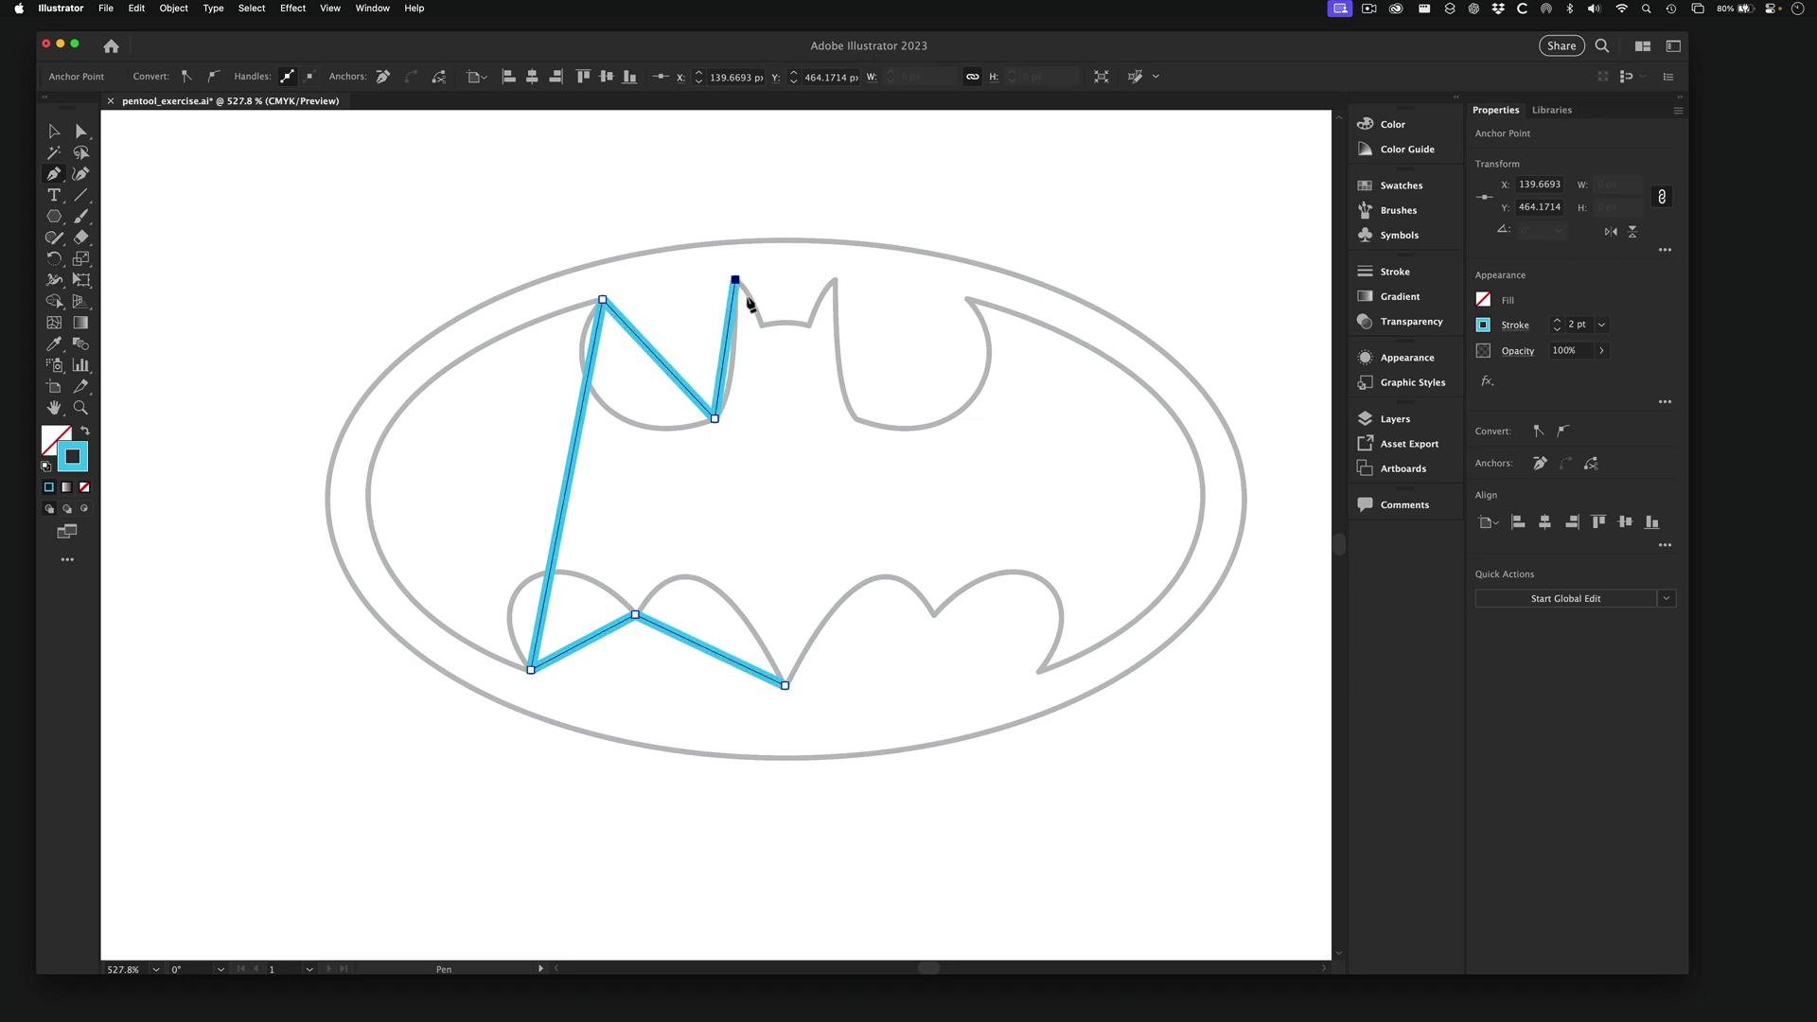
{"action": "left_click", "coordinate": [762, 326]}
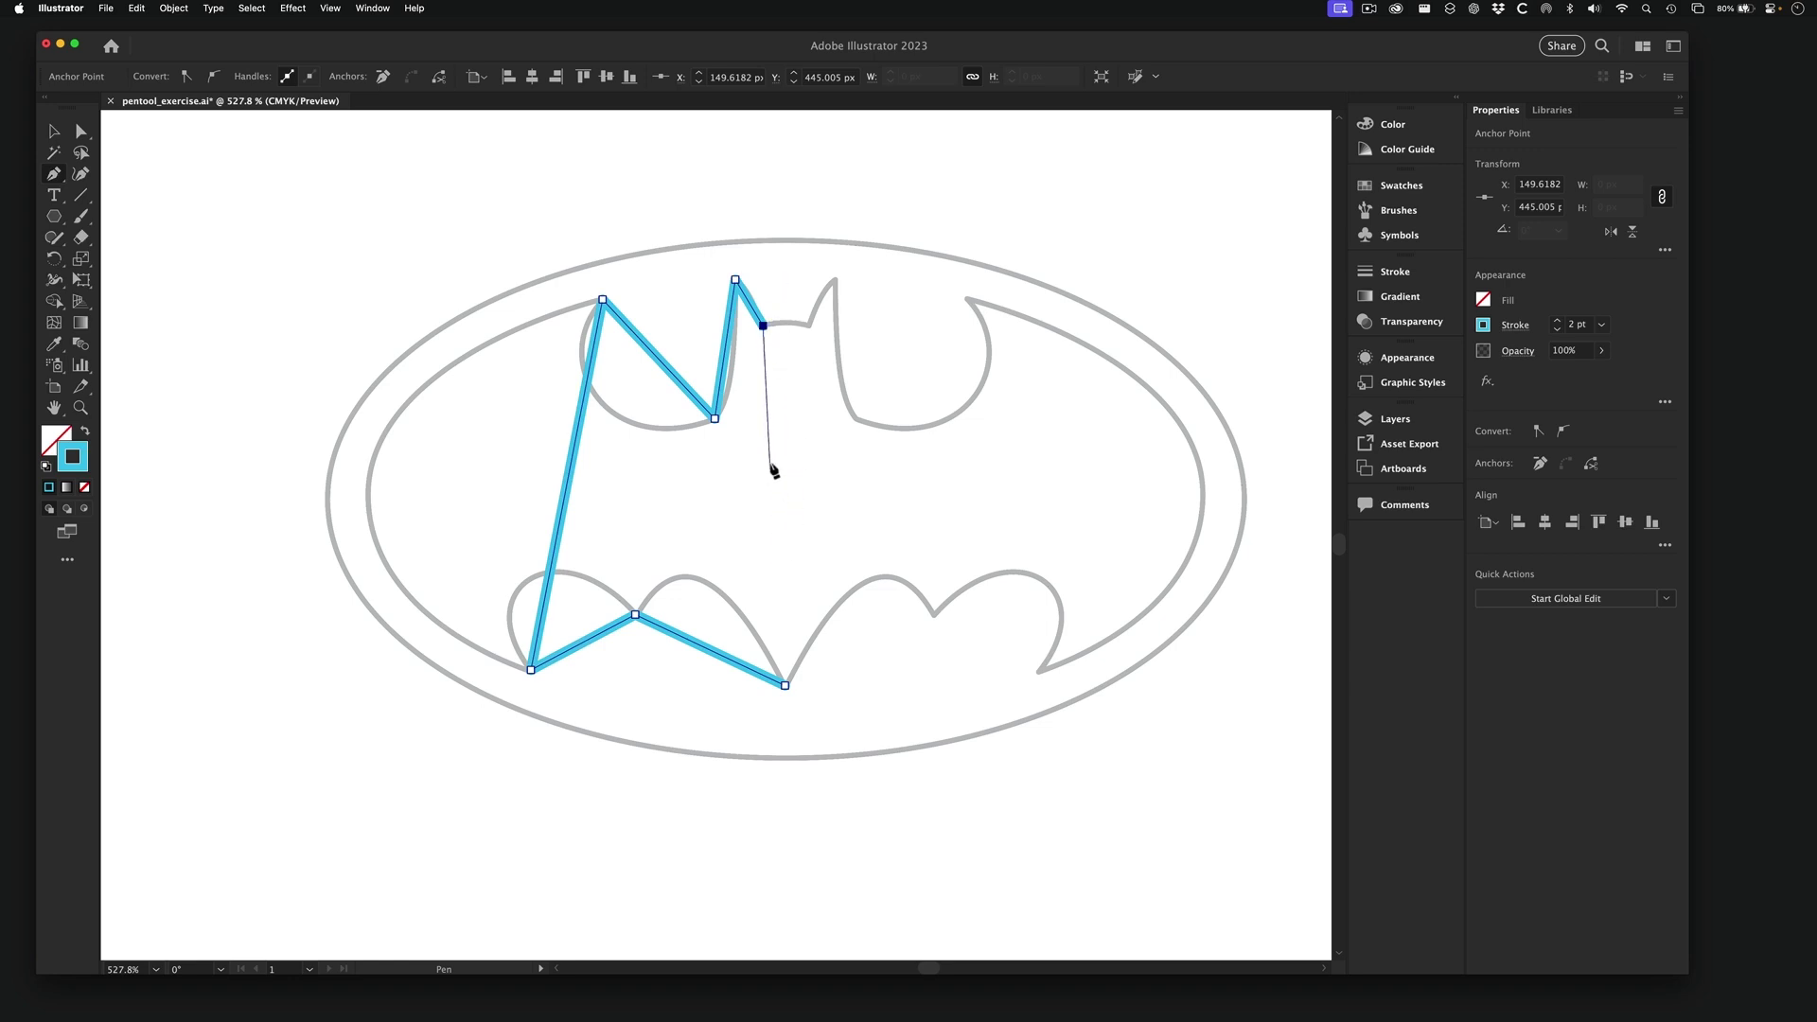
{"action": "key", "text": "Escape"}
- Bend the long straight segment between the left wing's lower and upper tips outward along the template's inner oval
{"action": "key", "text": "alt"}
{"action": "left_click_drag", "start_coordinate": [567, 487], "coordinate": [372, 483]}
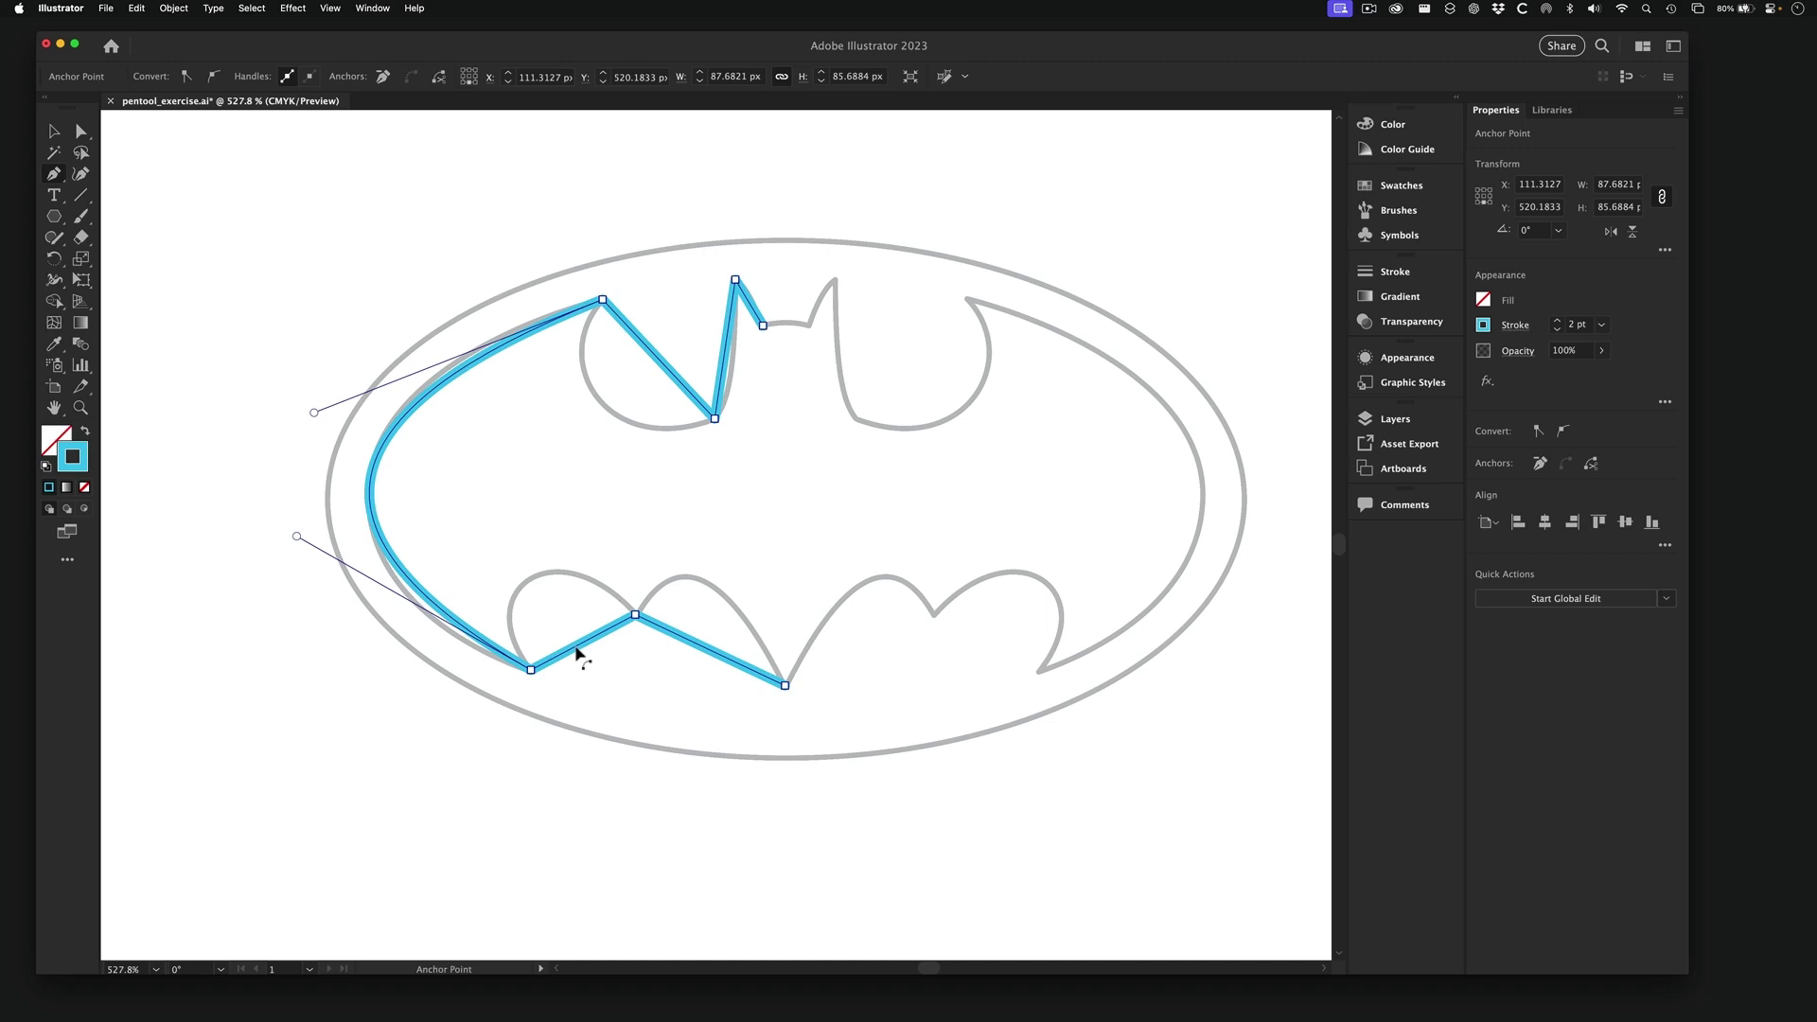
- Bend the remaining straight segments of the two lower scallops, the upper scallop and the ear into curves following the template
{"action": "left_click_drag", "start_coordinate": [578, 642], "coordinate": [529, 580]}
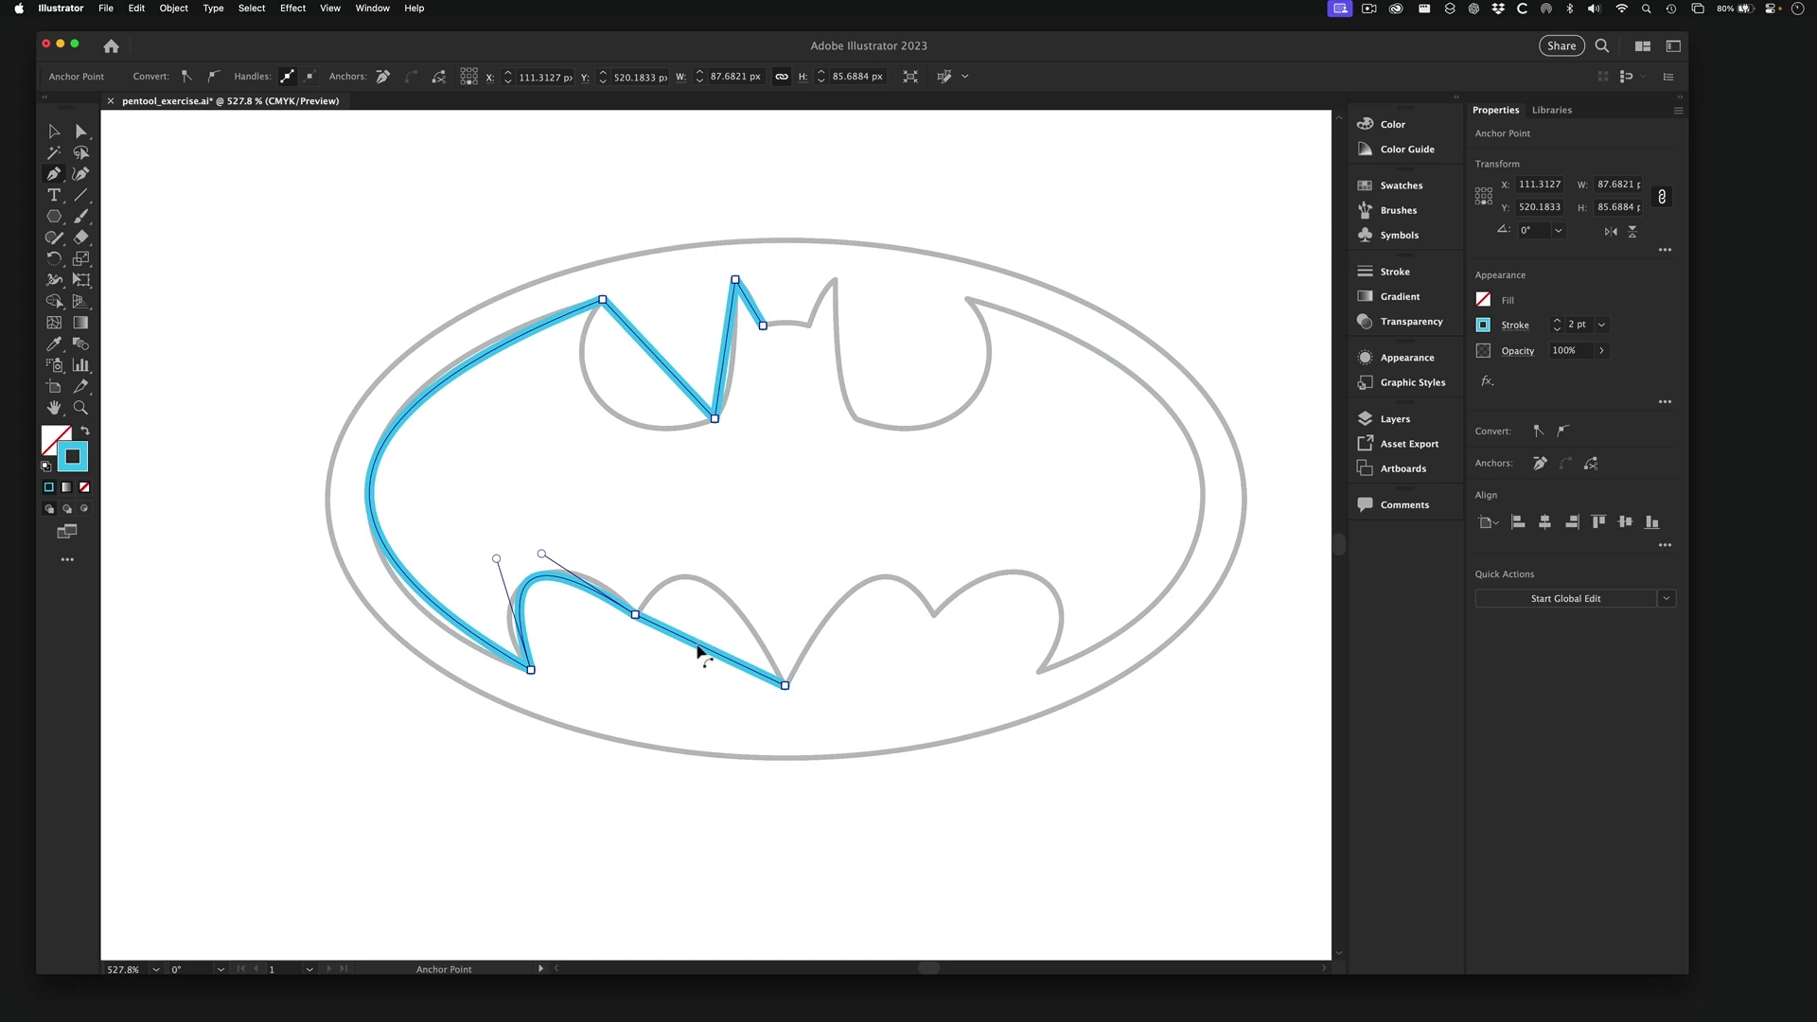
{"action": "left_click_drag", "start_coordinate": [701, 642], "coordinate": [707, 590]}
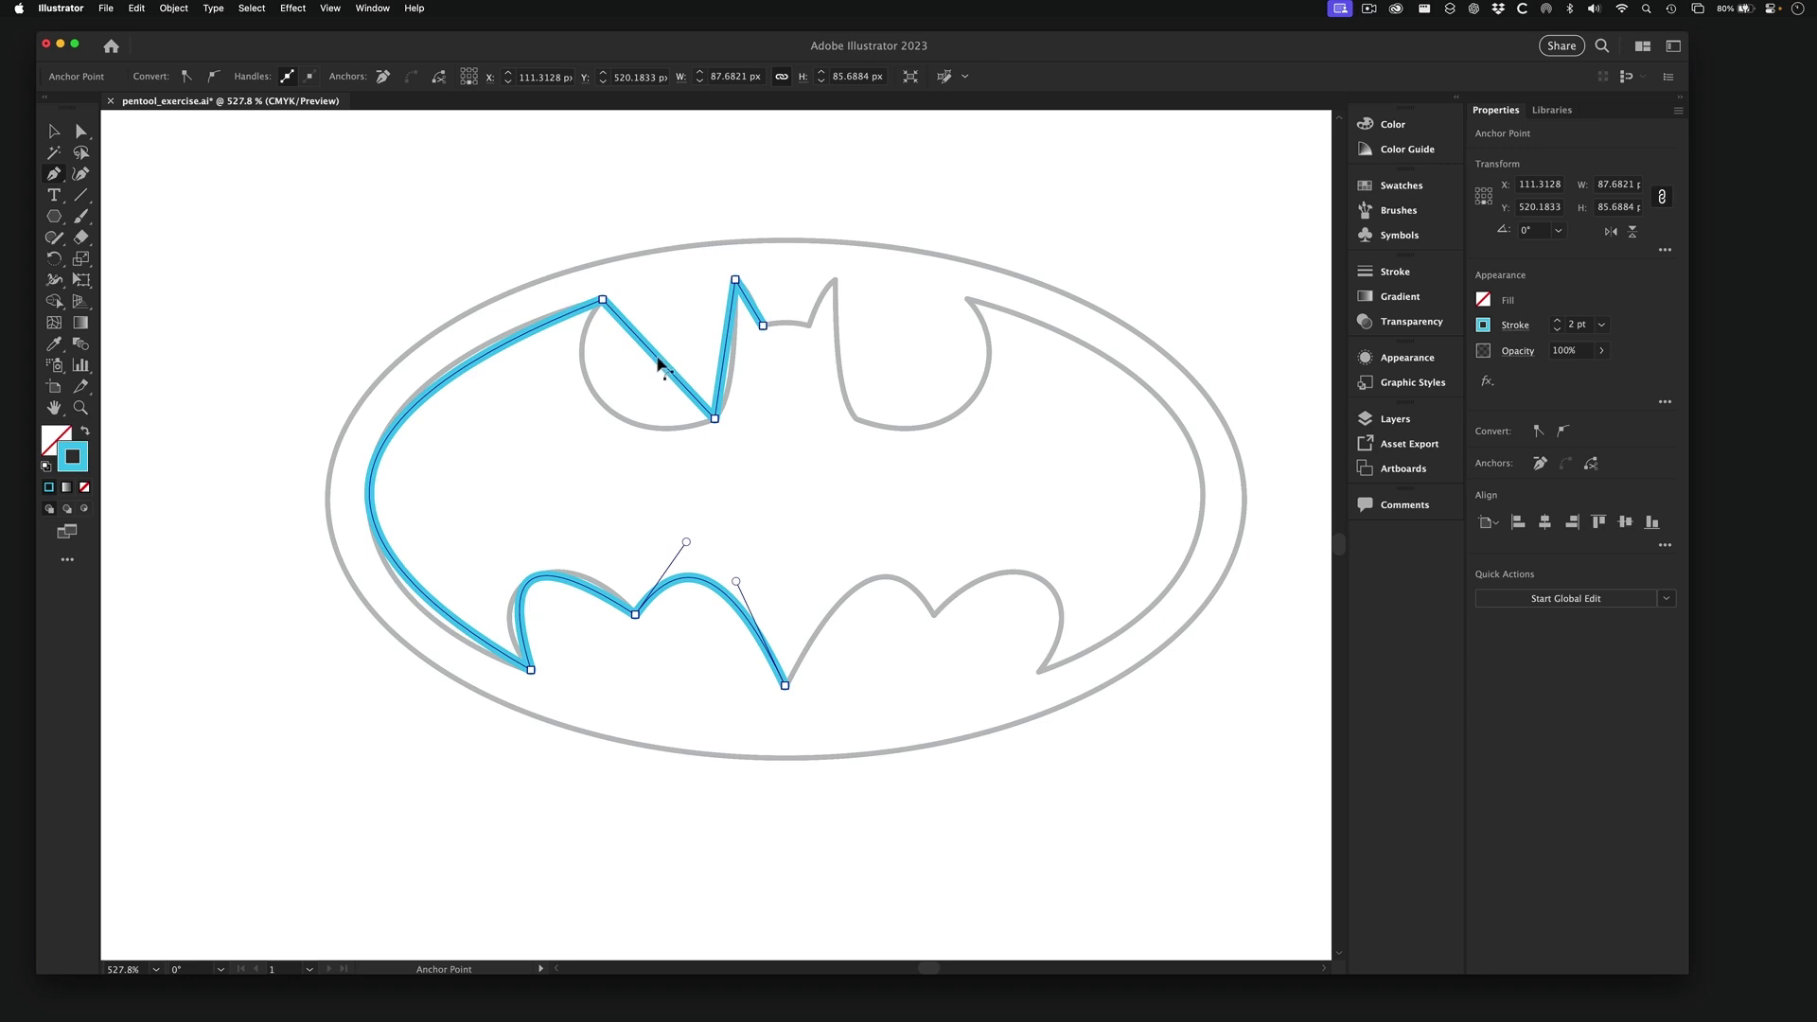
{"action": "left_click_drag", "start_coordinate": [660, 364], "coordinate": [609, 405]}
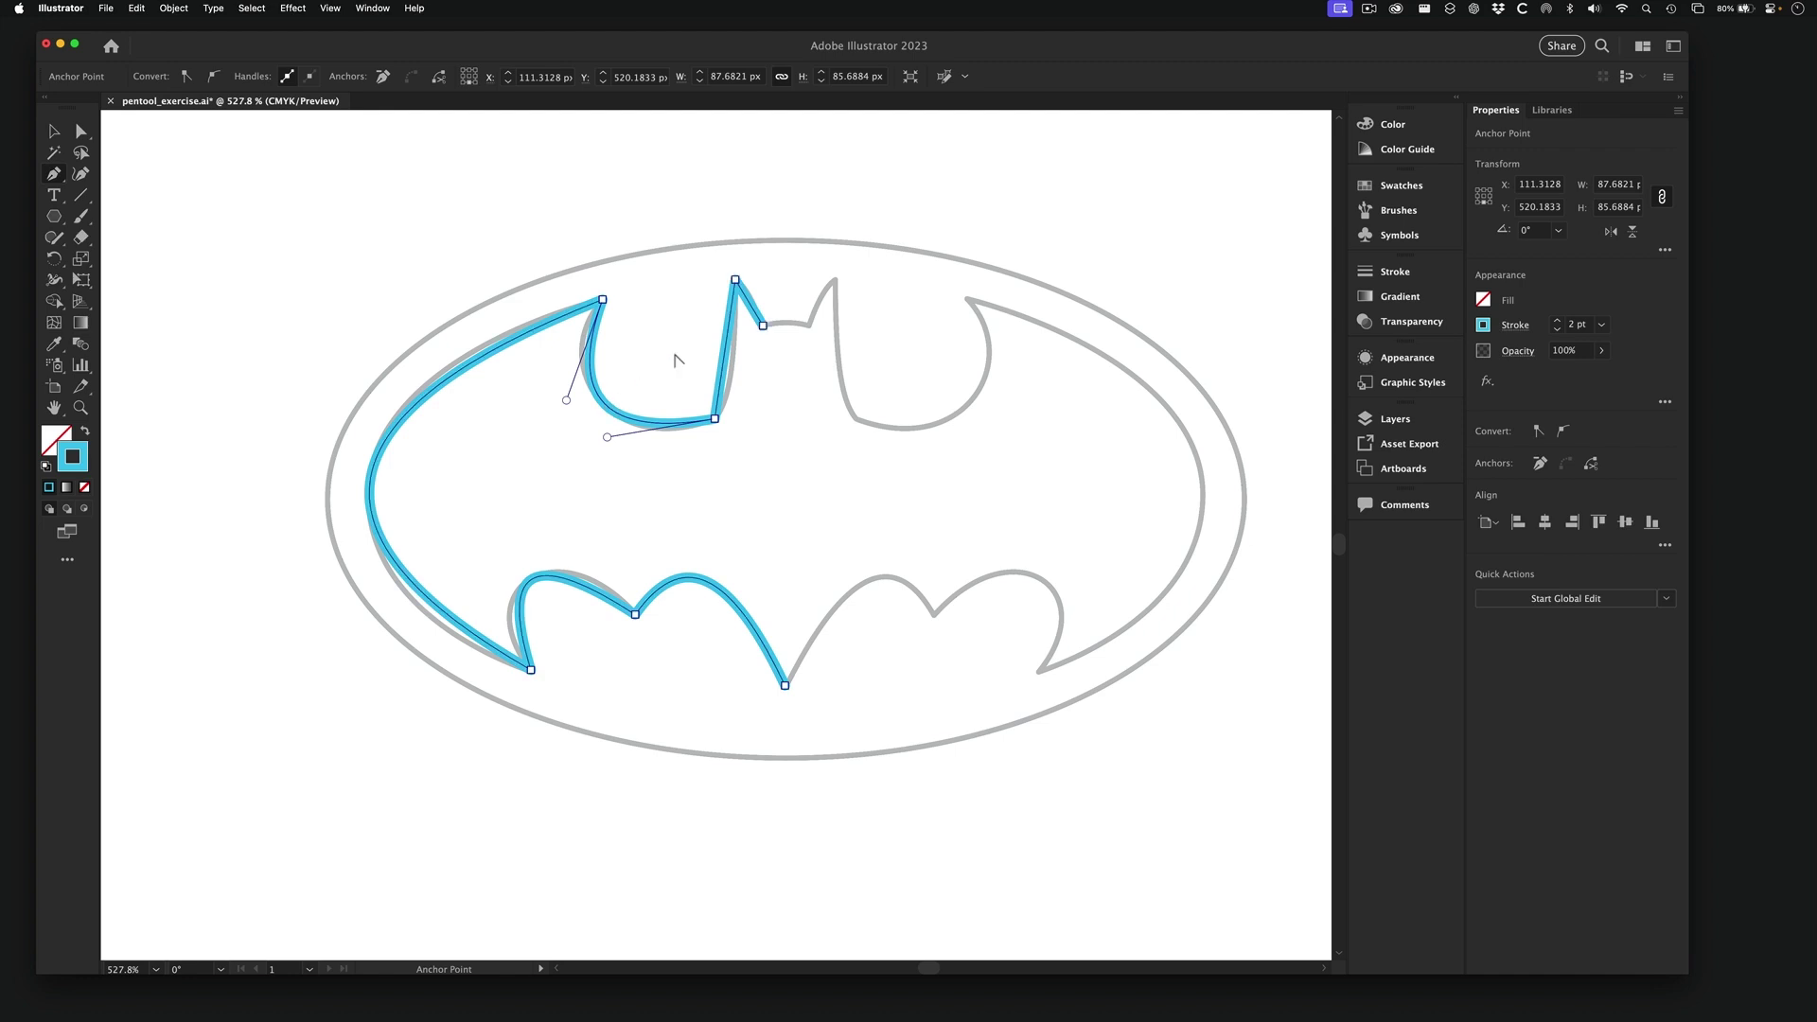
{"action": "left_click_drag", "start_coordinate": [725, 360], "coordinate": [737, 363]}
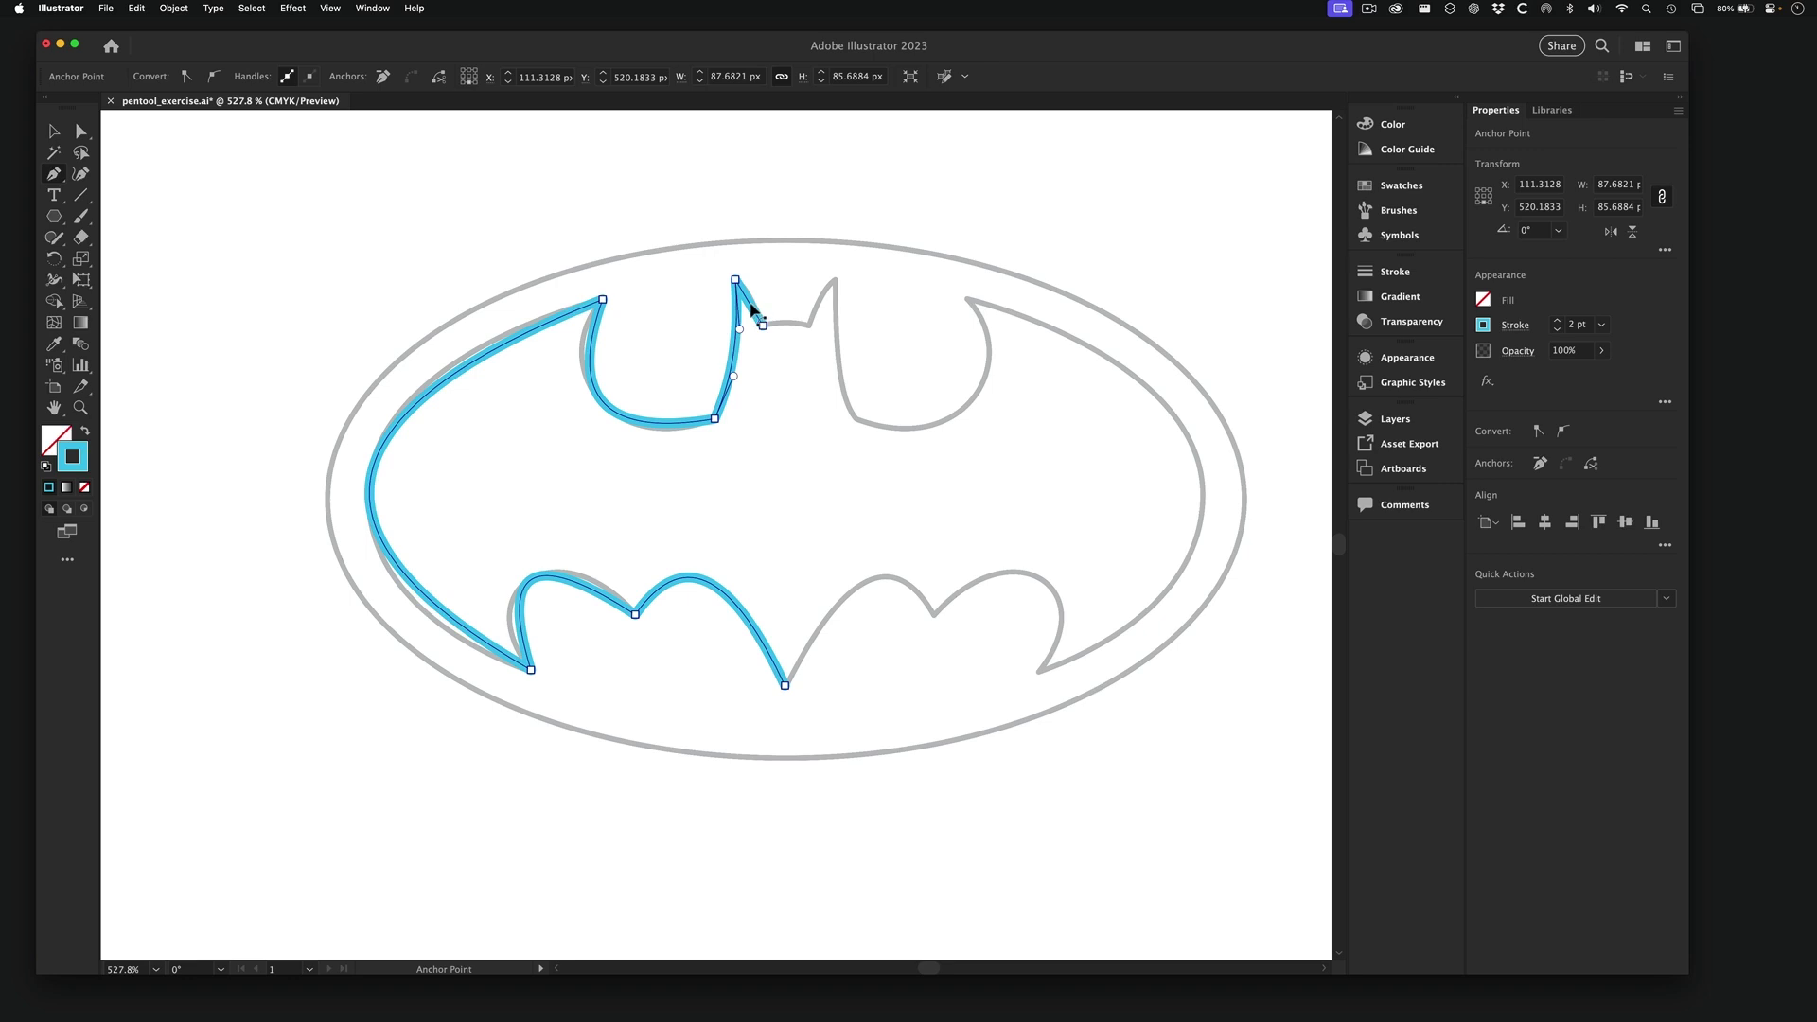
{"action": "left_click_drag", "start_coordinate": [751, 304], "coordinate": [752, 301]}
- Set the traced path's blending mode to Multiply and reselect the whole path to show all its handles
{"action": "left_click", "coordinate": [1405, 325]}
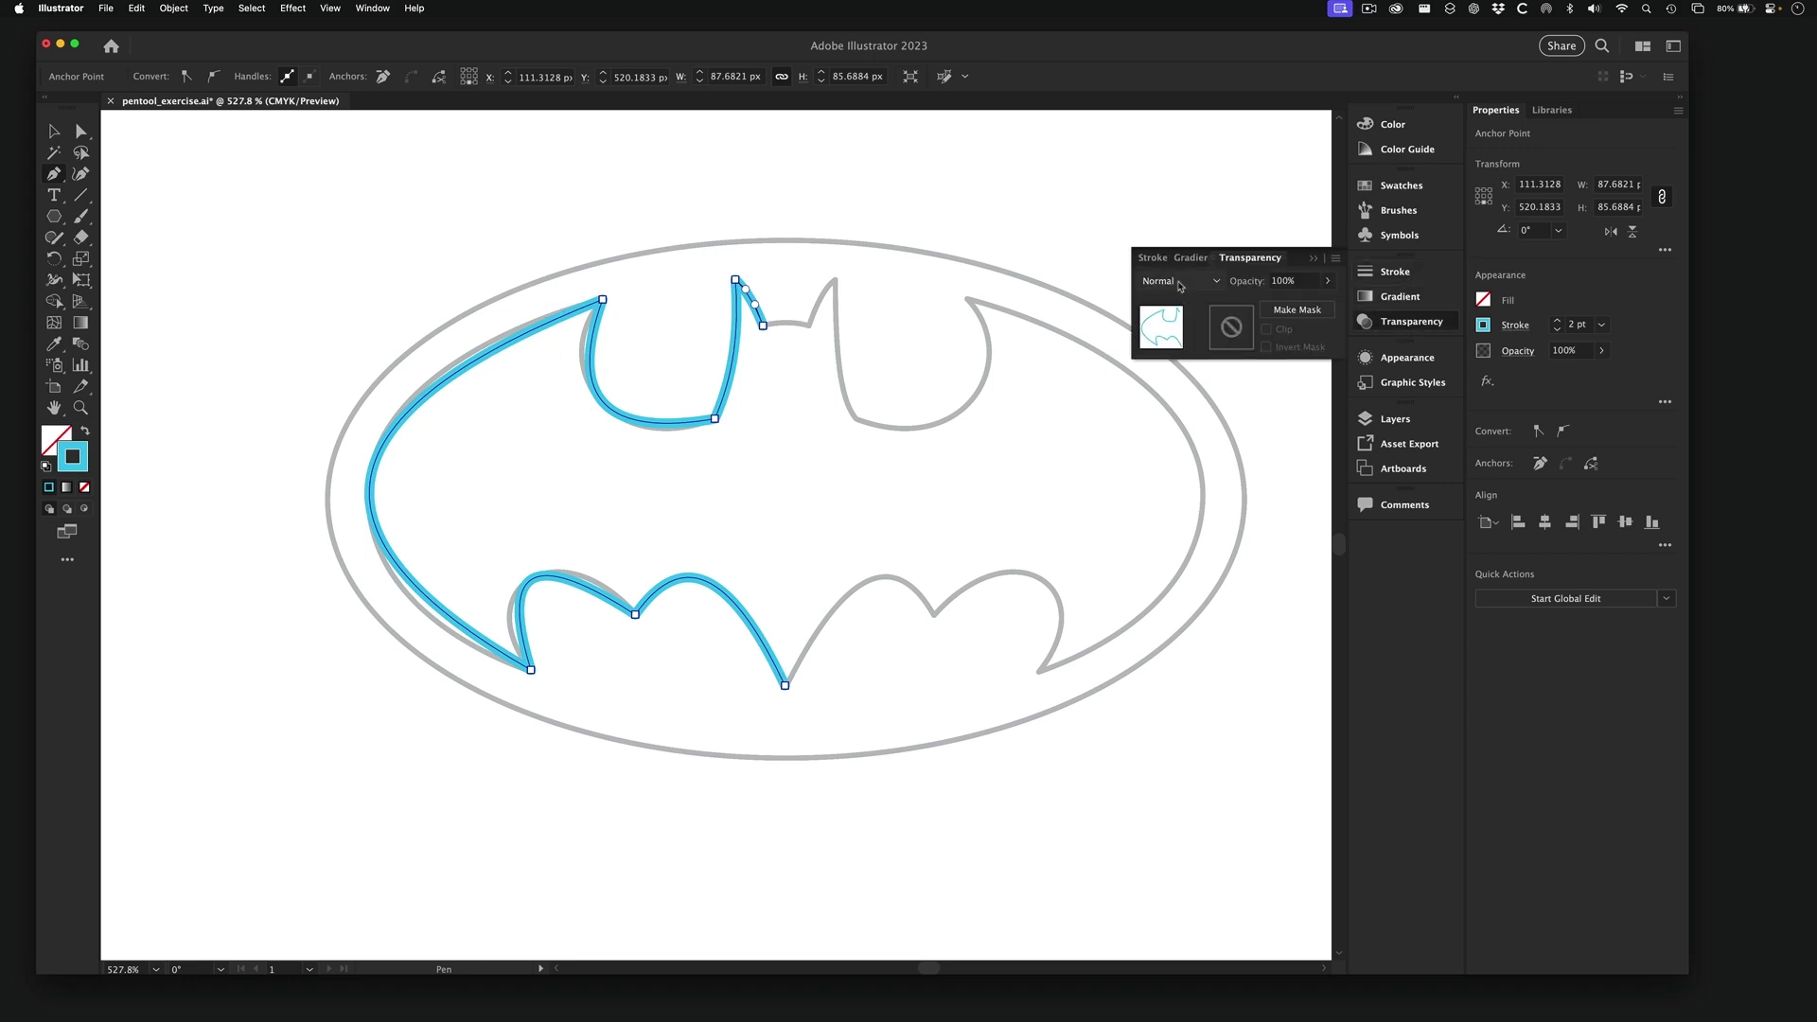
{"action": "left_click", "coordinate": [1181, 282]}
{"action": "left_click", "coordinate": [1179, 344]}
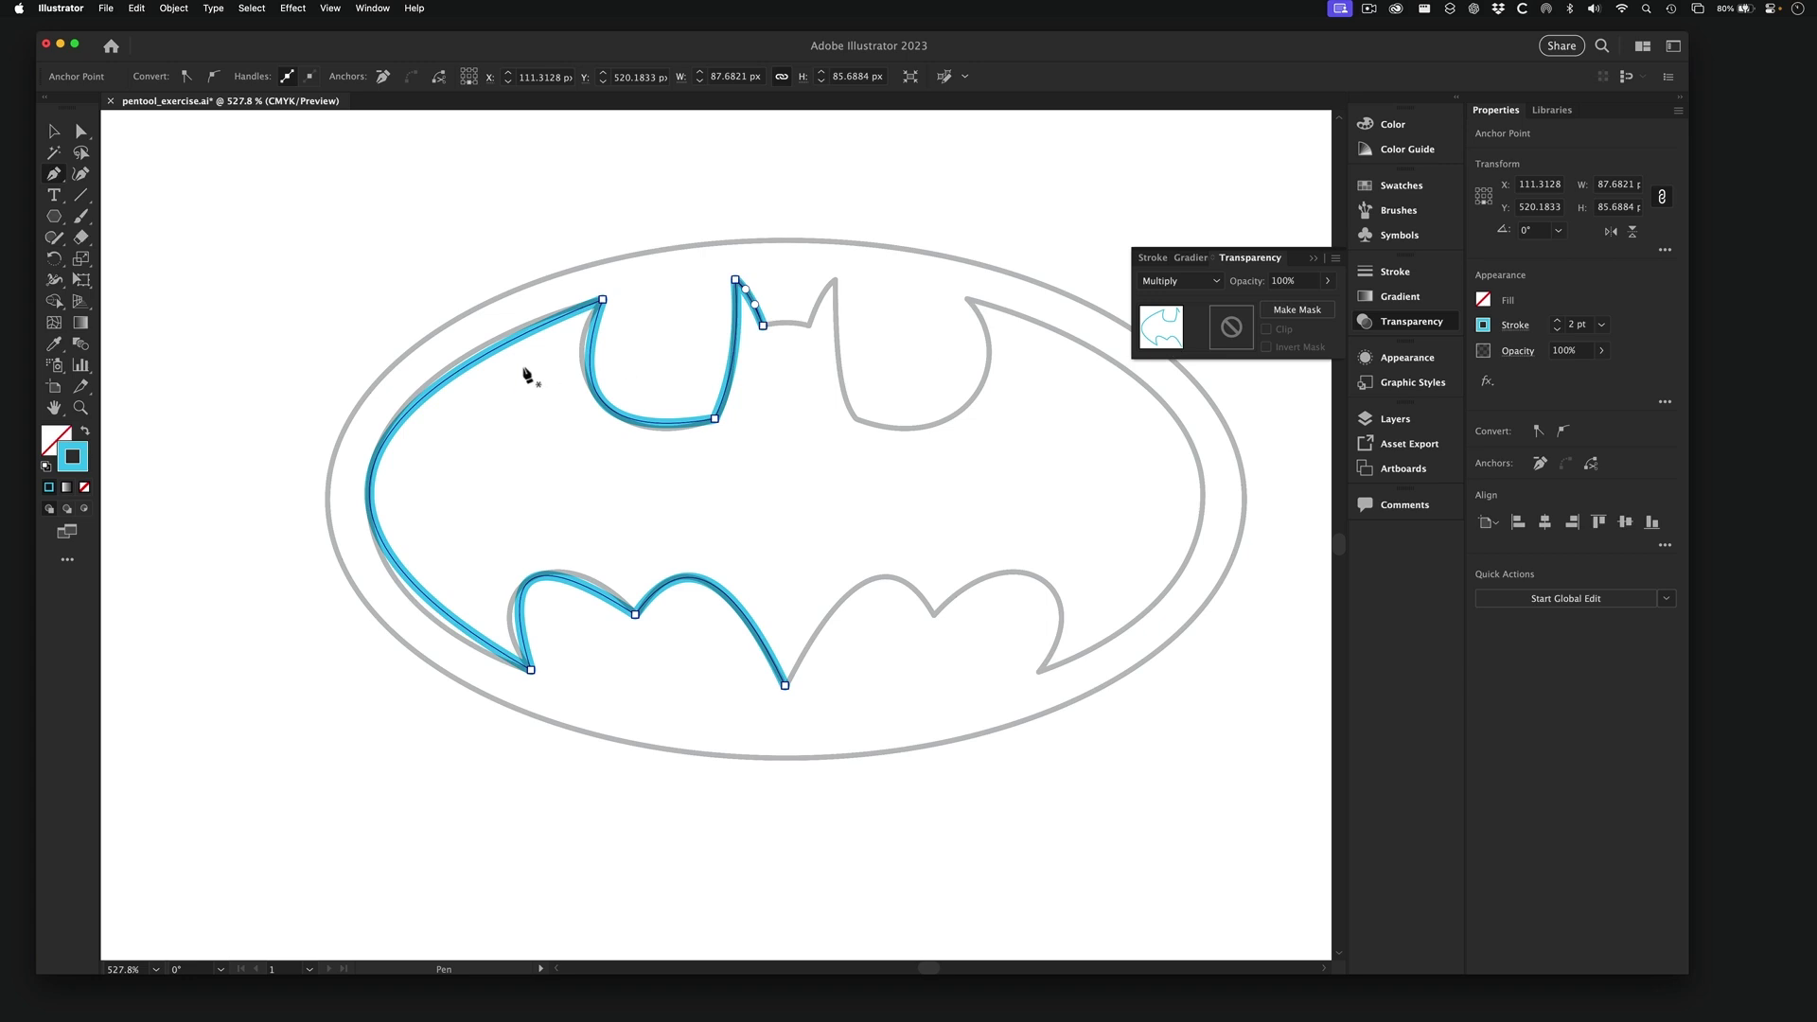
{"action": "left_click", "coordinate": [584, 518], "text": "super"}
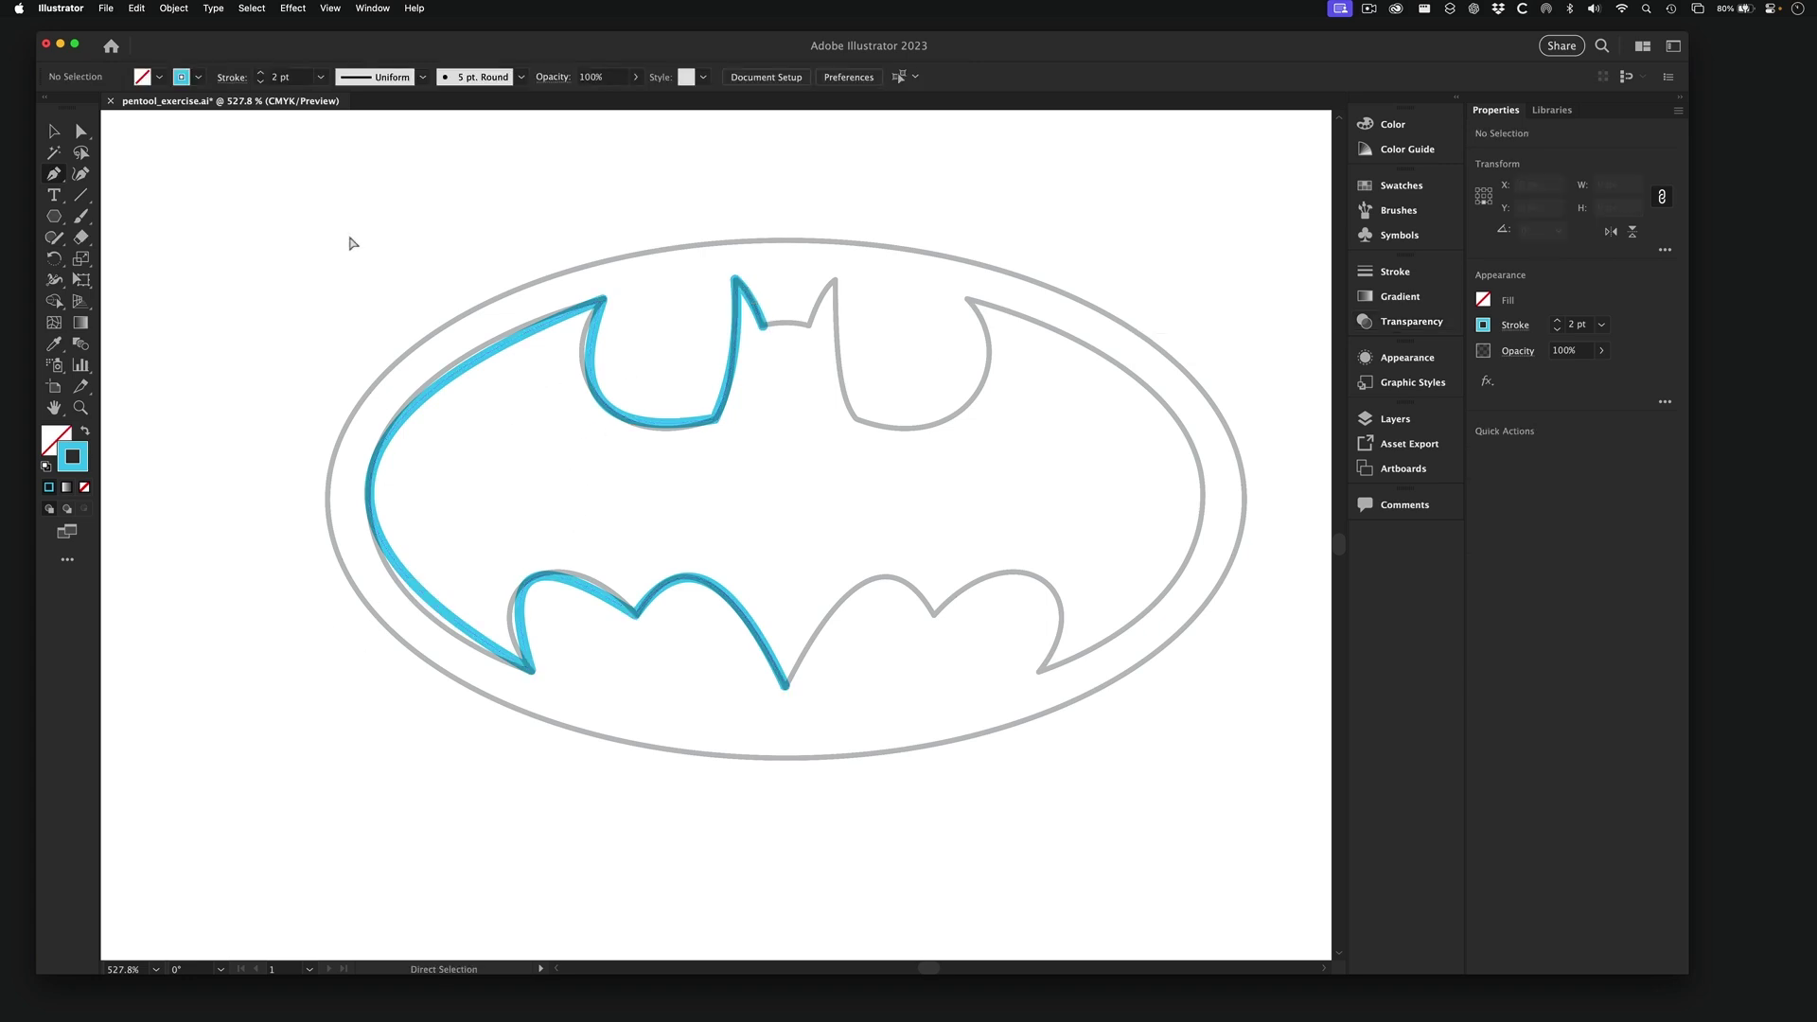
{"action": "left_click_drag", "start_coordinate": [302, 184], "coordinate": [882, 759]}
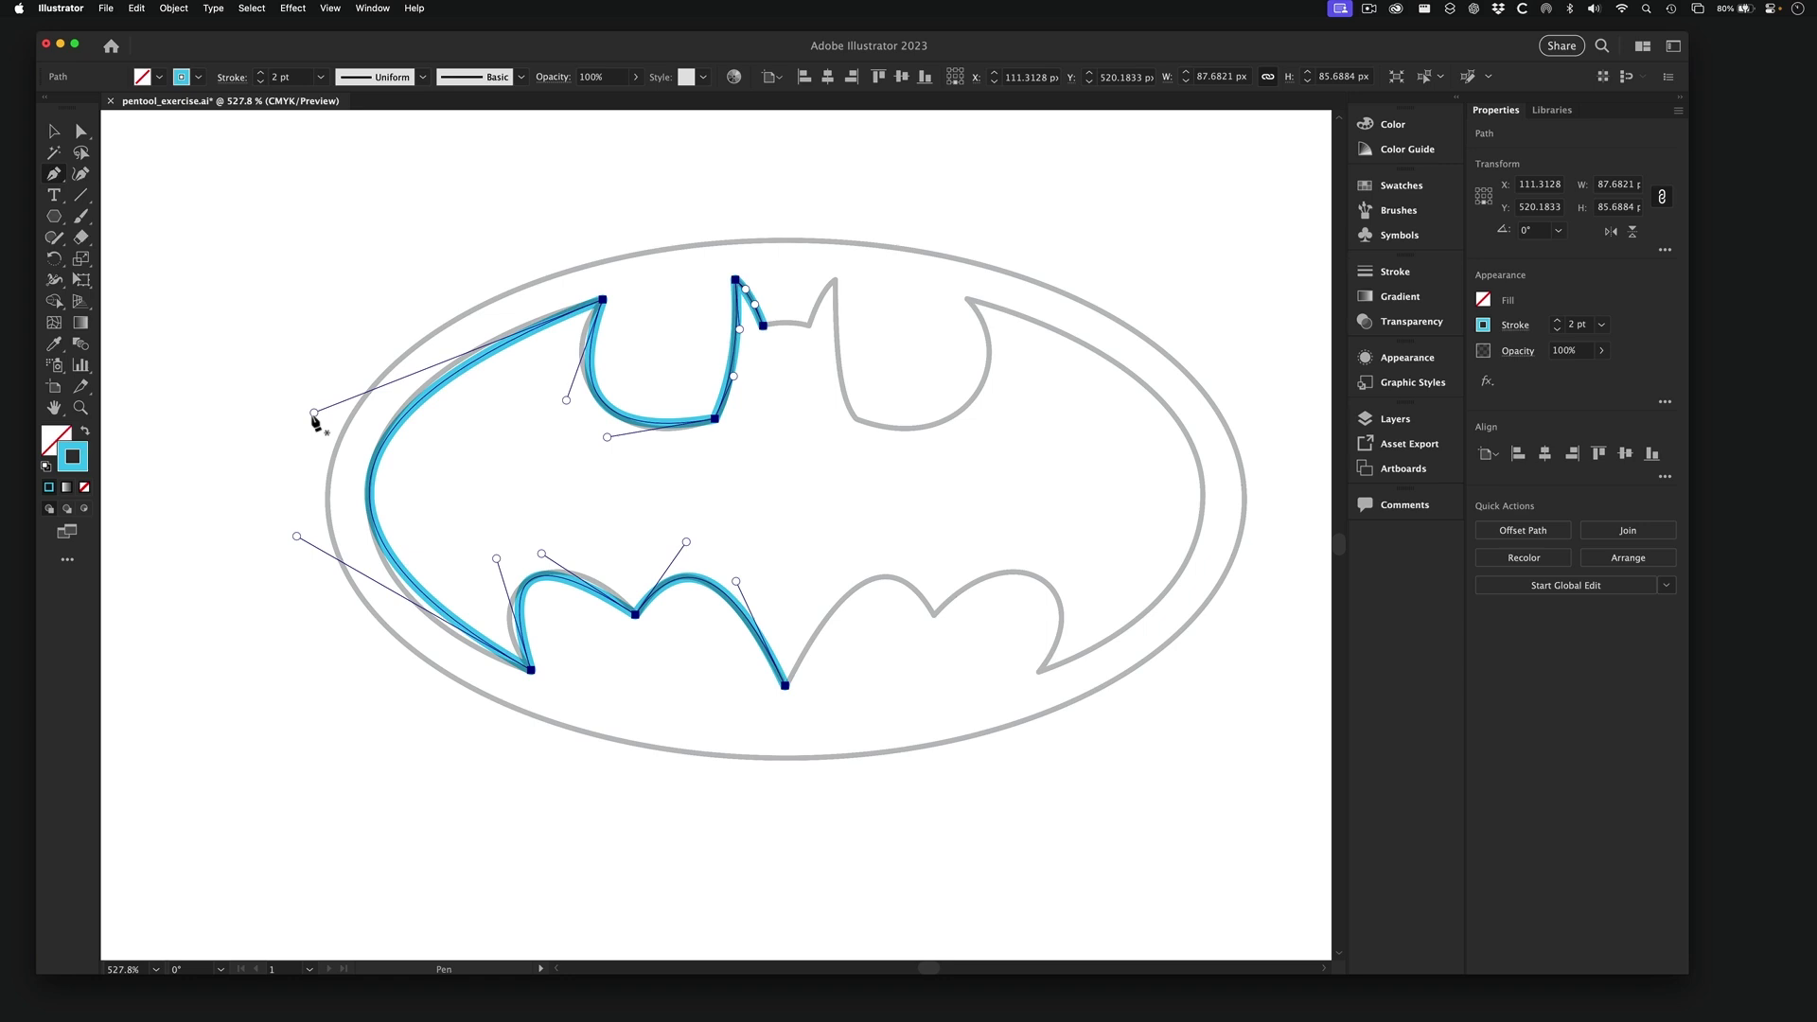
- Adjust the handles of the left wing's outer curve and upper scallop to match the template
{"action": "left_click_drag", "start_coordinate": [314, 414], "coordinate": [319, 386]}
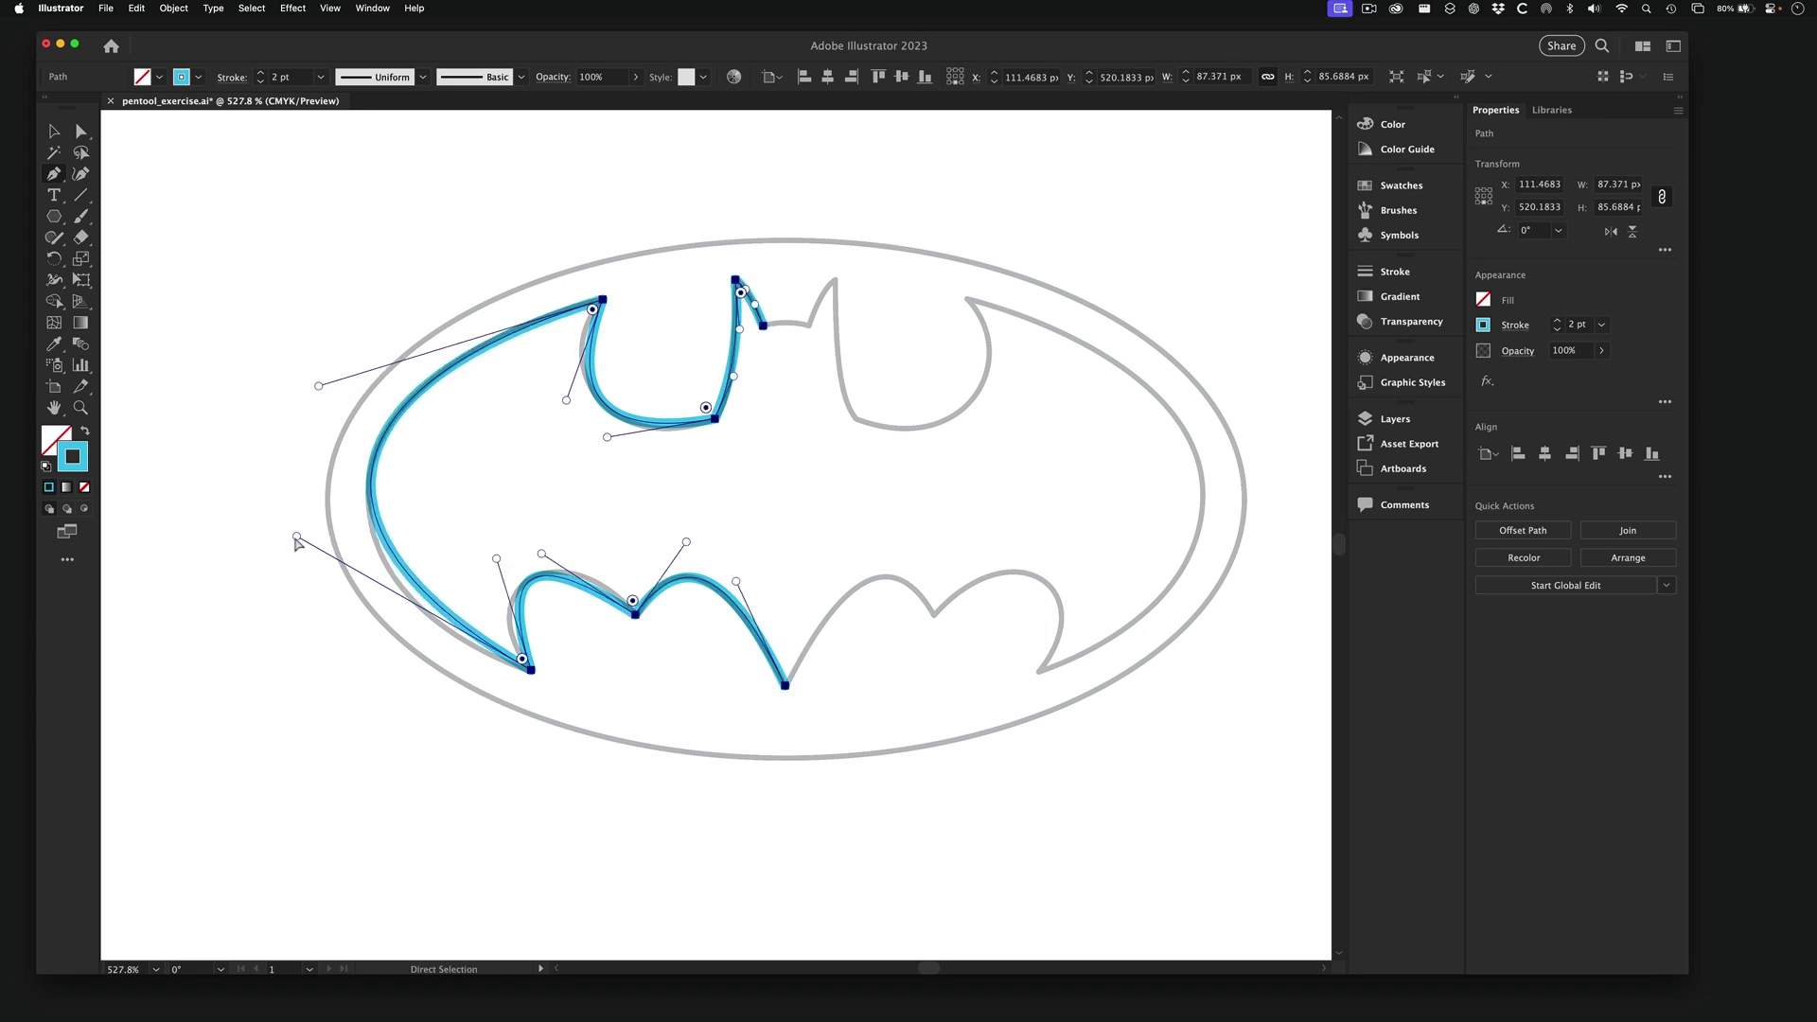
{"action": "left_click_drag", "start_coordinate": [296, 537], "coordinate": [292, 575]}
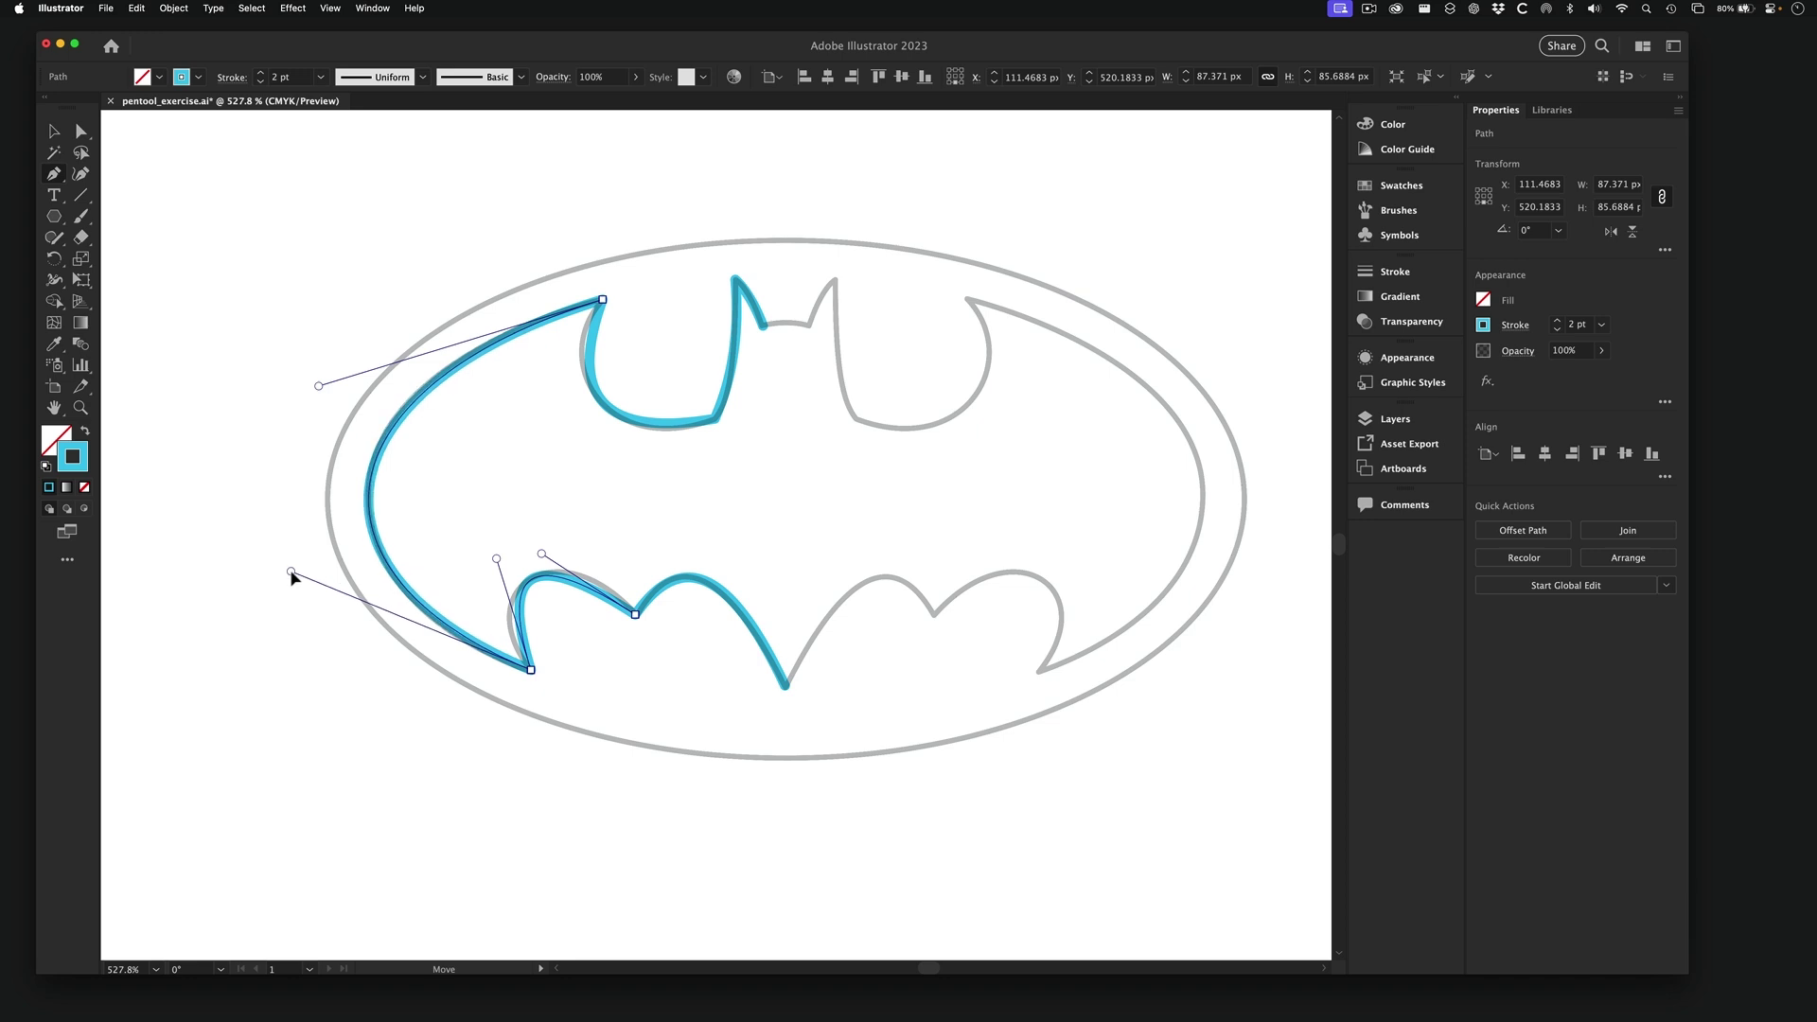
{"action": "left_click_drag", "start_coordinate": [321, 389], "coordinate": [320, 376]}
{"action": "left_click_drag", "start_coordinate": [566, 402], "coordinate": [546, 369]}
{"action": "left_click_drag", "start_coordinate": [607, 438], "coordinate": [622, 463]}
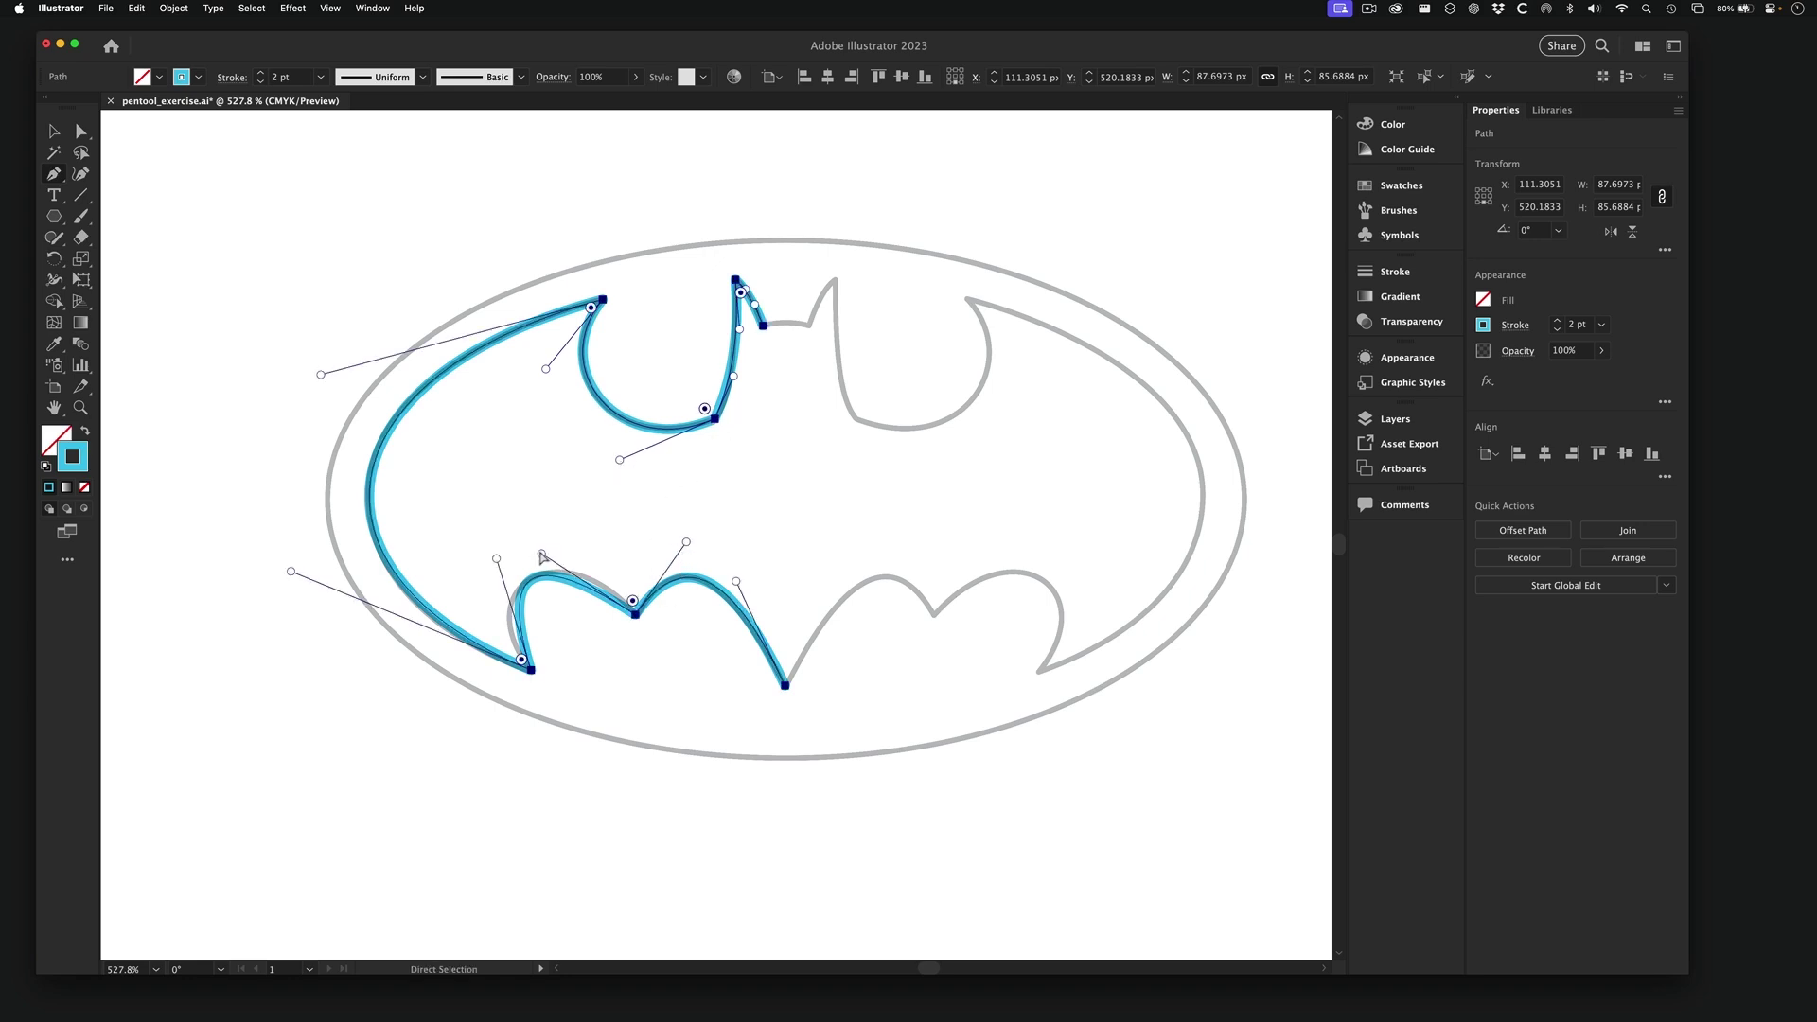
- Fine-tune the handles of the two lower left scallops to fit the template line
{"action": "left_click_drag", "start_coordinate": [542, 554], "coordinate": [471, 580]}
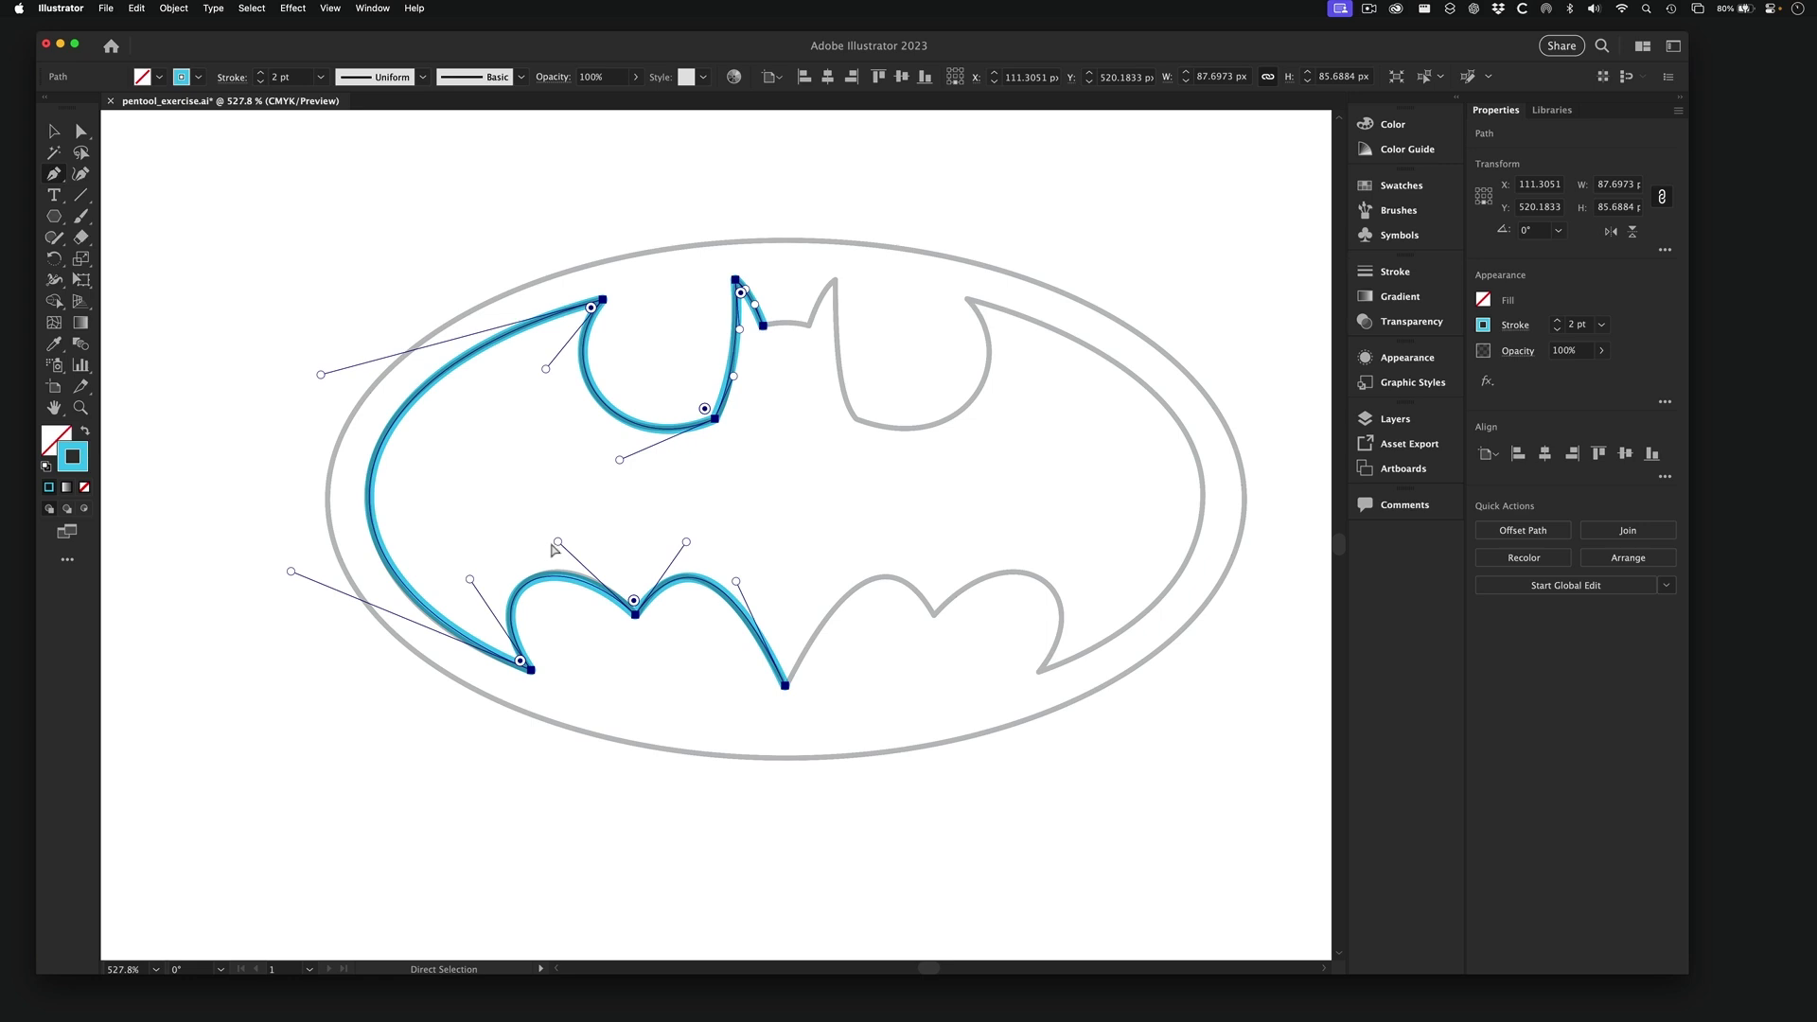
{"action": "left_click_drag", "start_coordinate": [560, 539], "coordinate": [561, 540]}
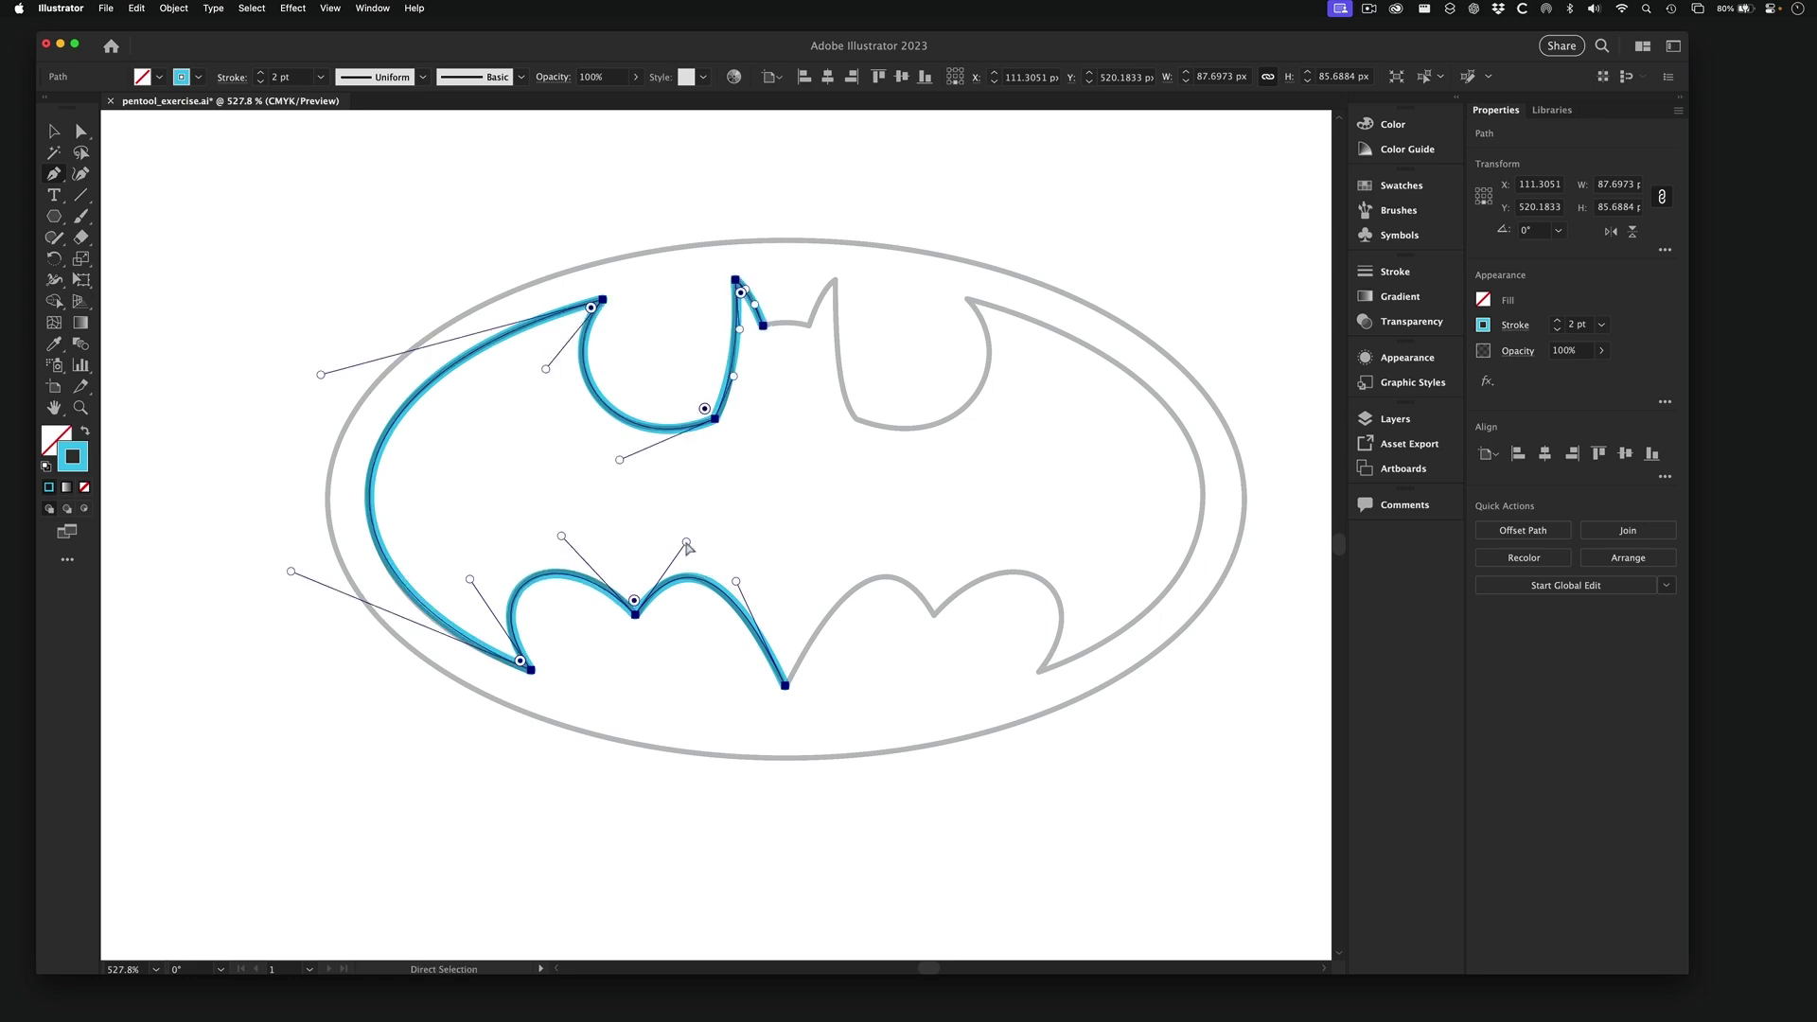
{"action": "left_click_drag", "start_coordinate": [686, 543], "coordinate": [737, 577]}
{"action": "left_click_drag", "start_coordinate": [635, 615], "coordinate": [640, 620]}
- Nudge the lower centre point and both left wing tips onto the template corners, refining the outer curve's upper handle
{"action": "left_click", "coordinate": [787, 685]}
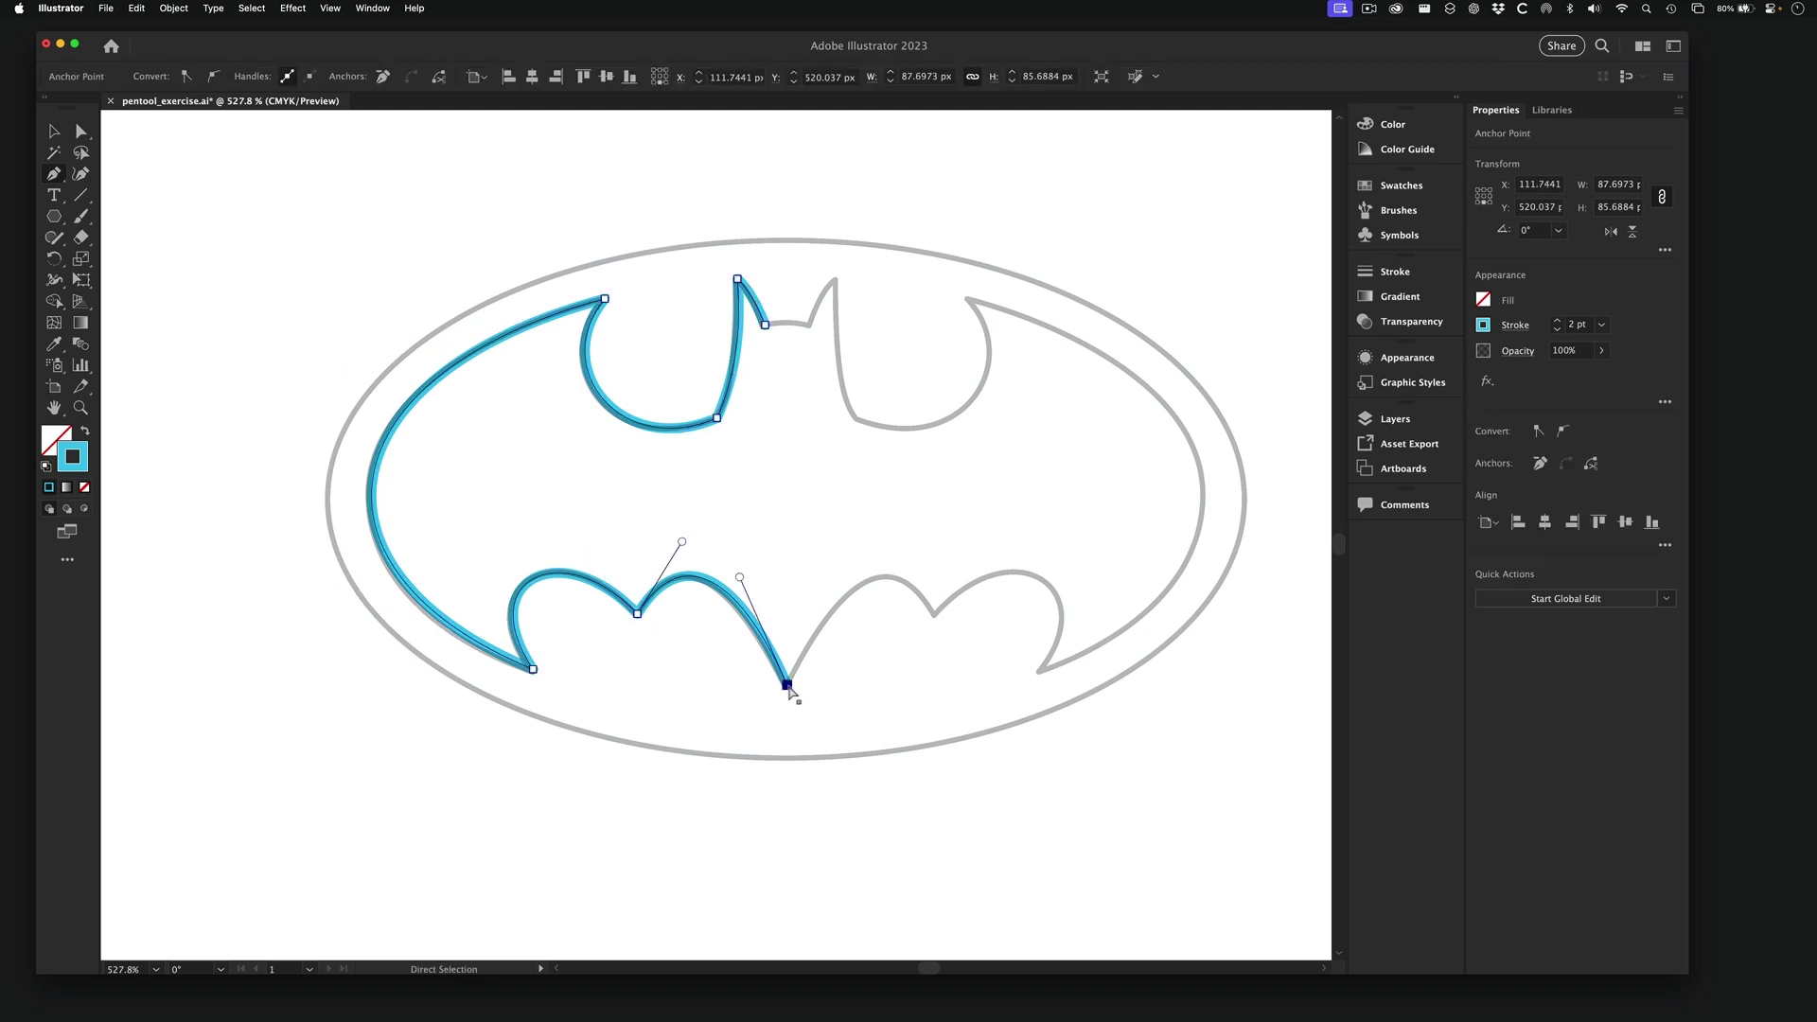
{"action": "left_click_drag", "start_coordinate": [787, 686], "coordinate": [784, 686]}
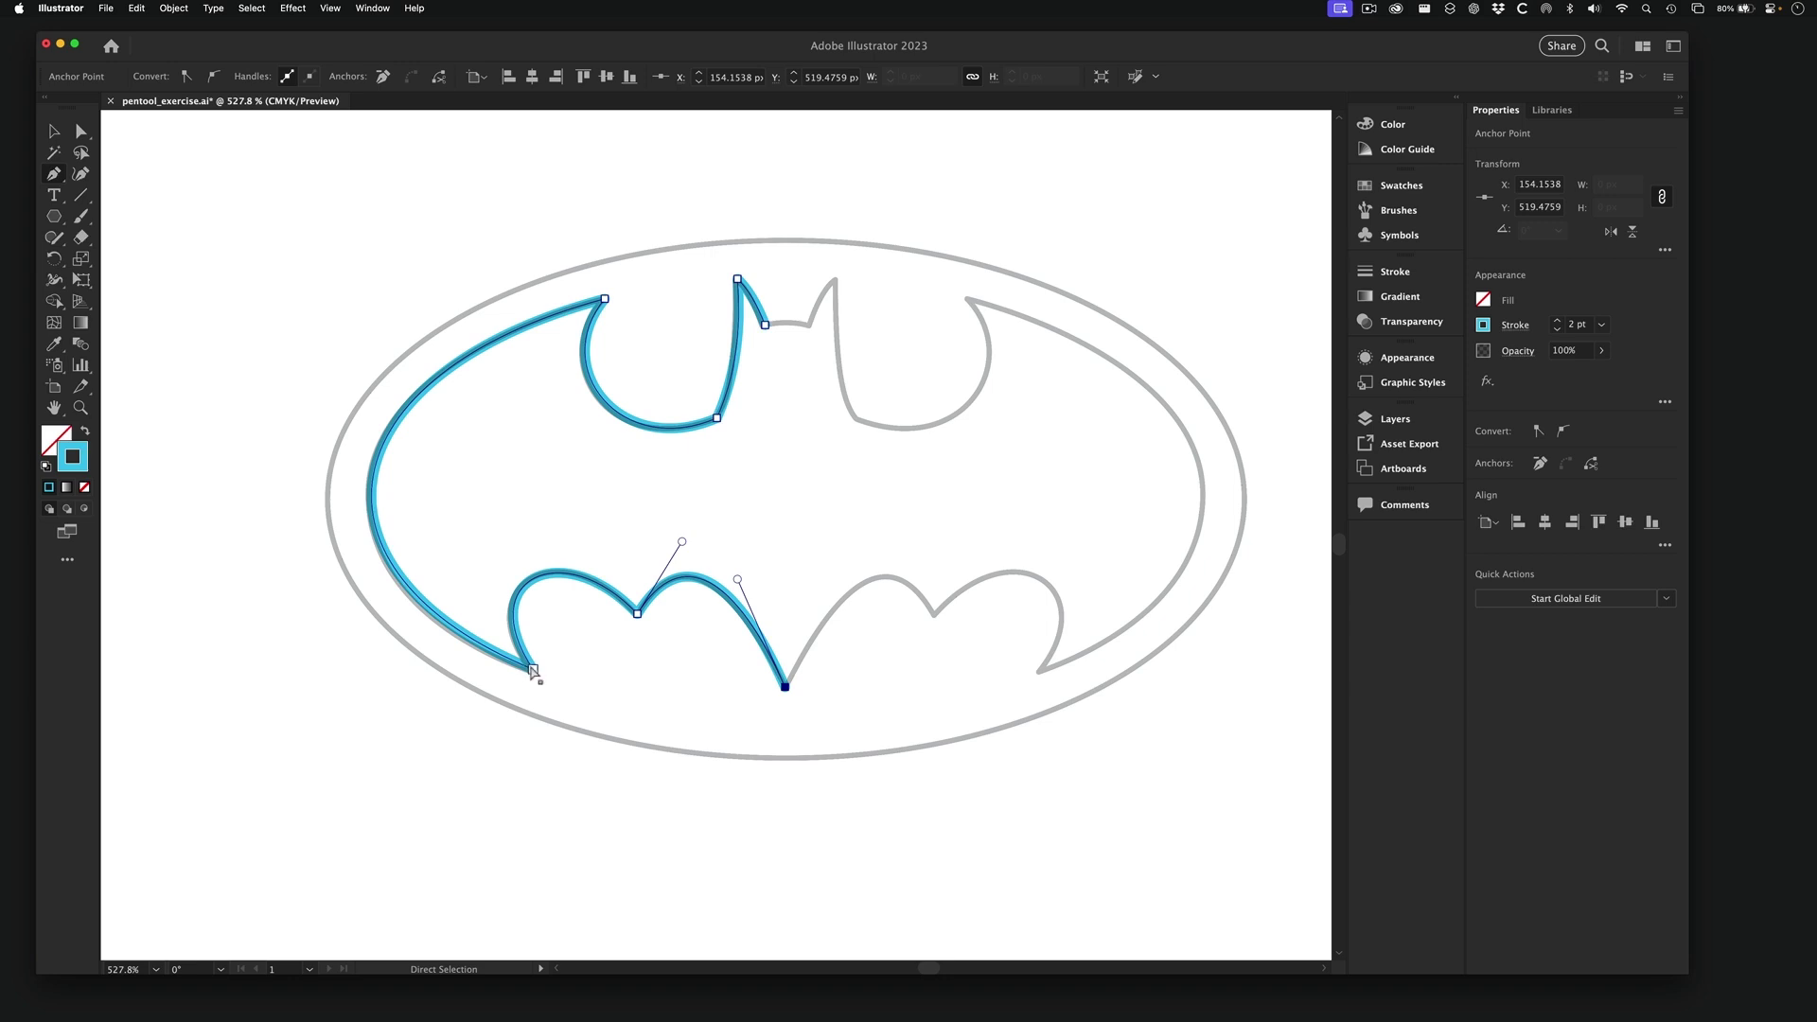
{"action": "left_click_drag", "start_coordinate": [534, 674], "coordinate": [529, 671]}
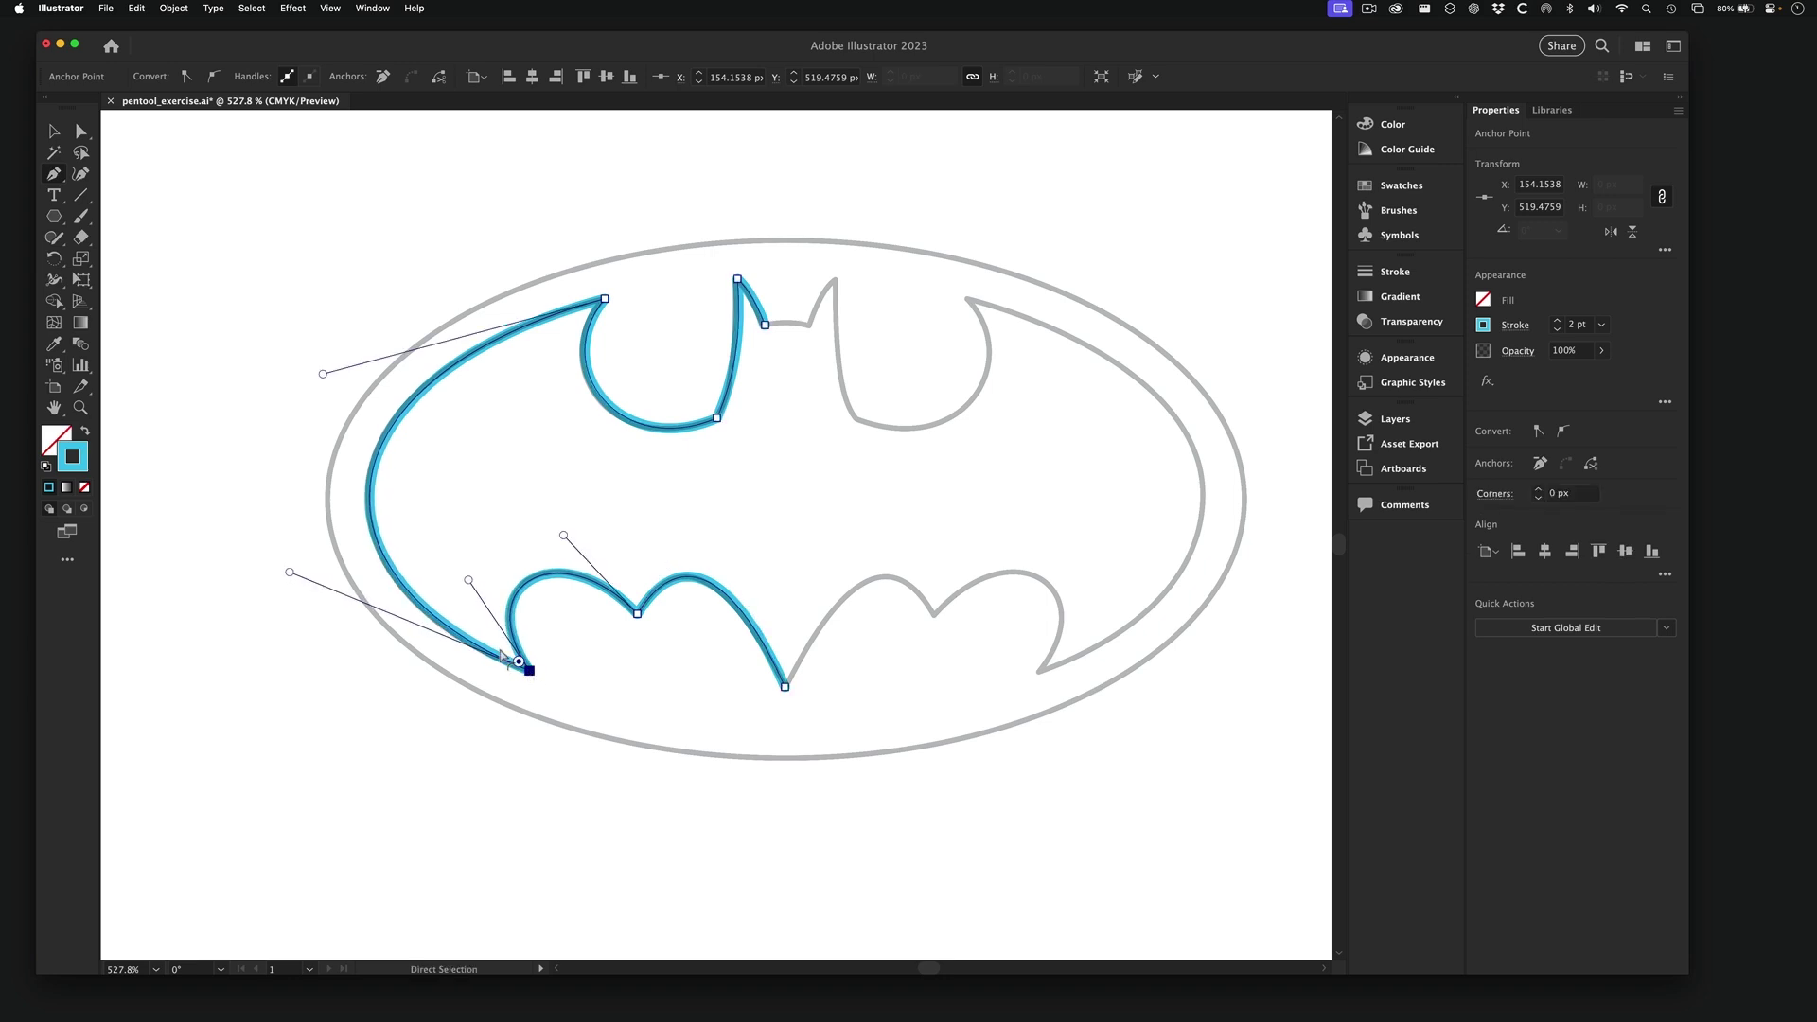
{"action": "left_click_drag", "start_coordinate": [323, 375], "coordinate": [319, 368]}
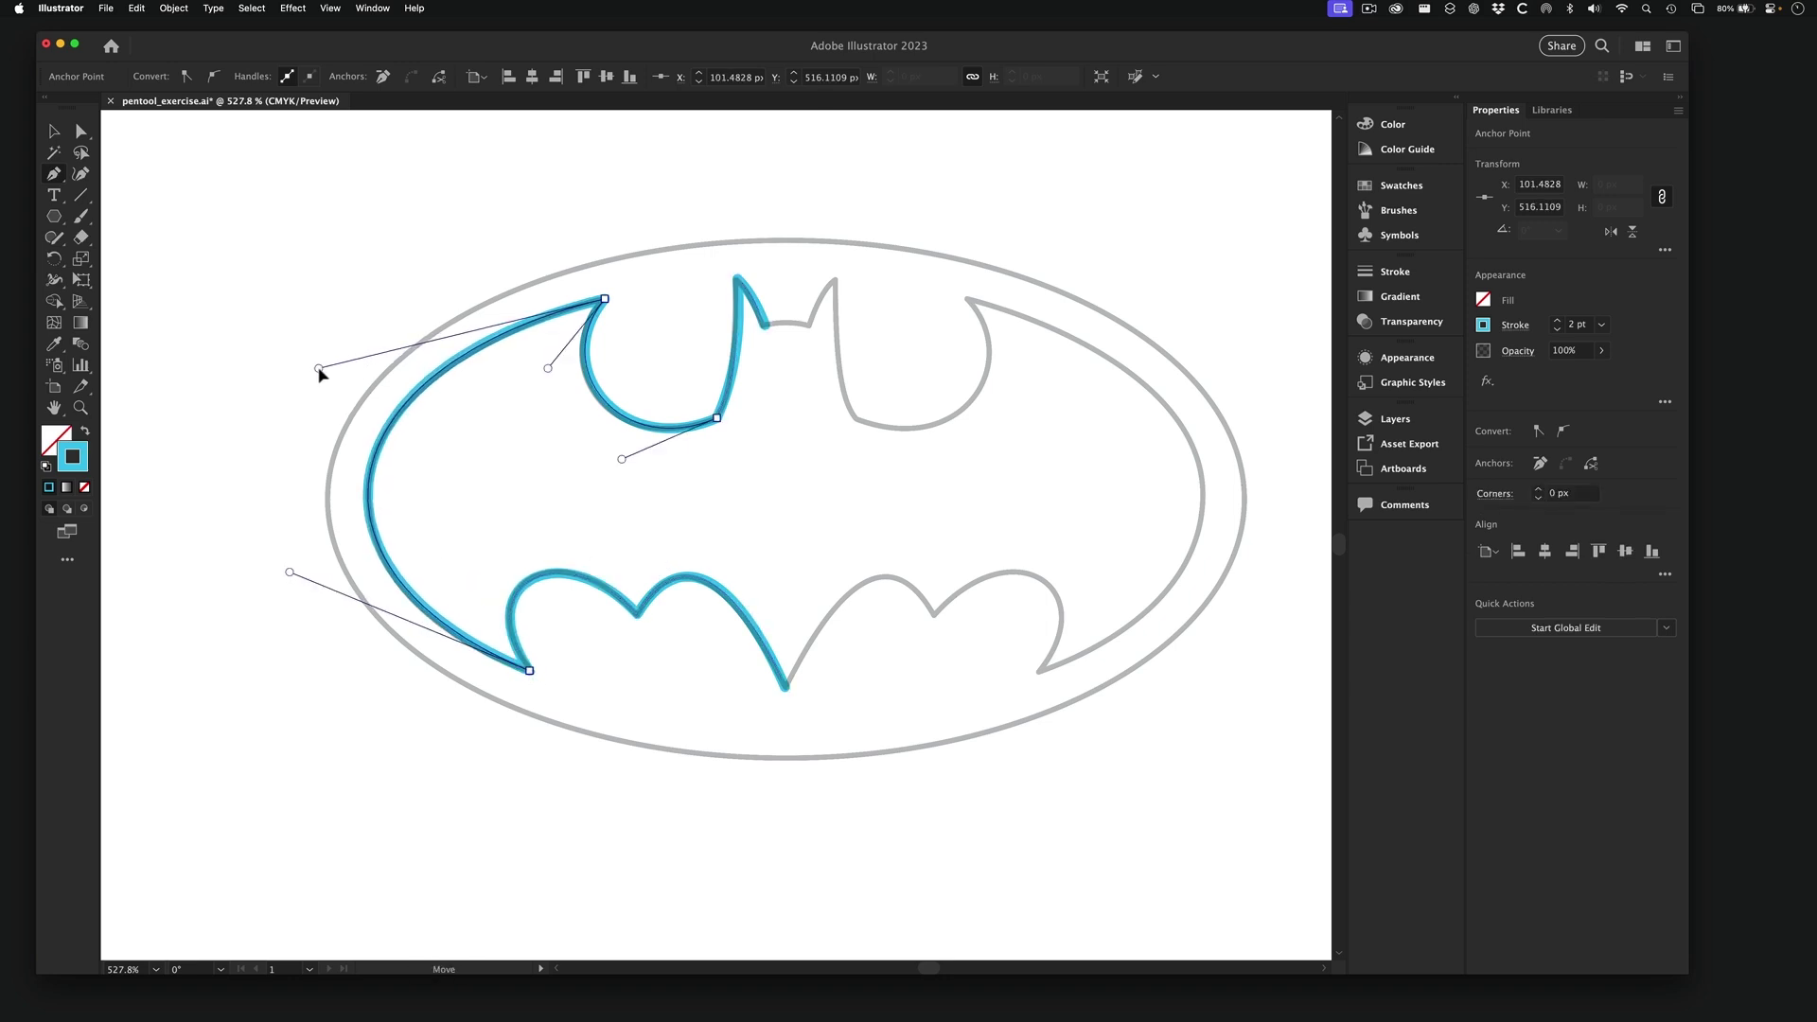
{"action": "left_click", "coordinate": [605, 299]}
{"action": "left_click_drag", "start_coordinate": [605, 299], "coordinate": [602, 299]}
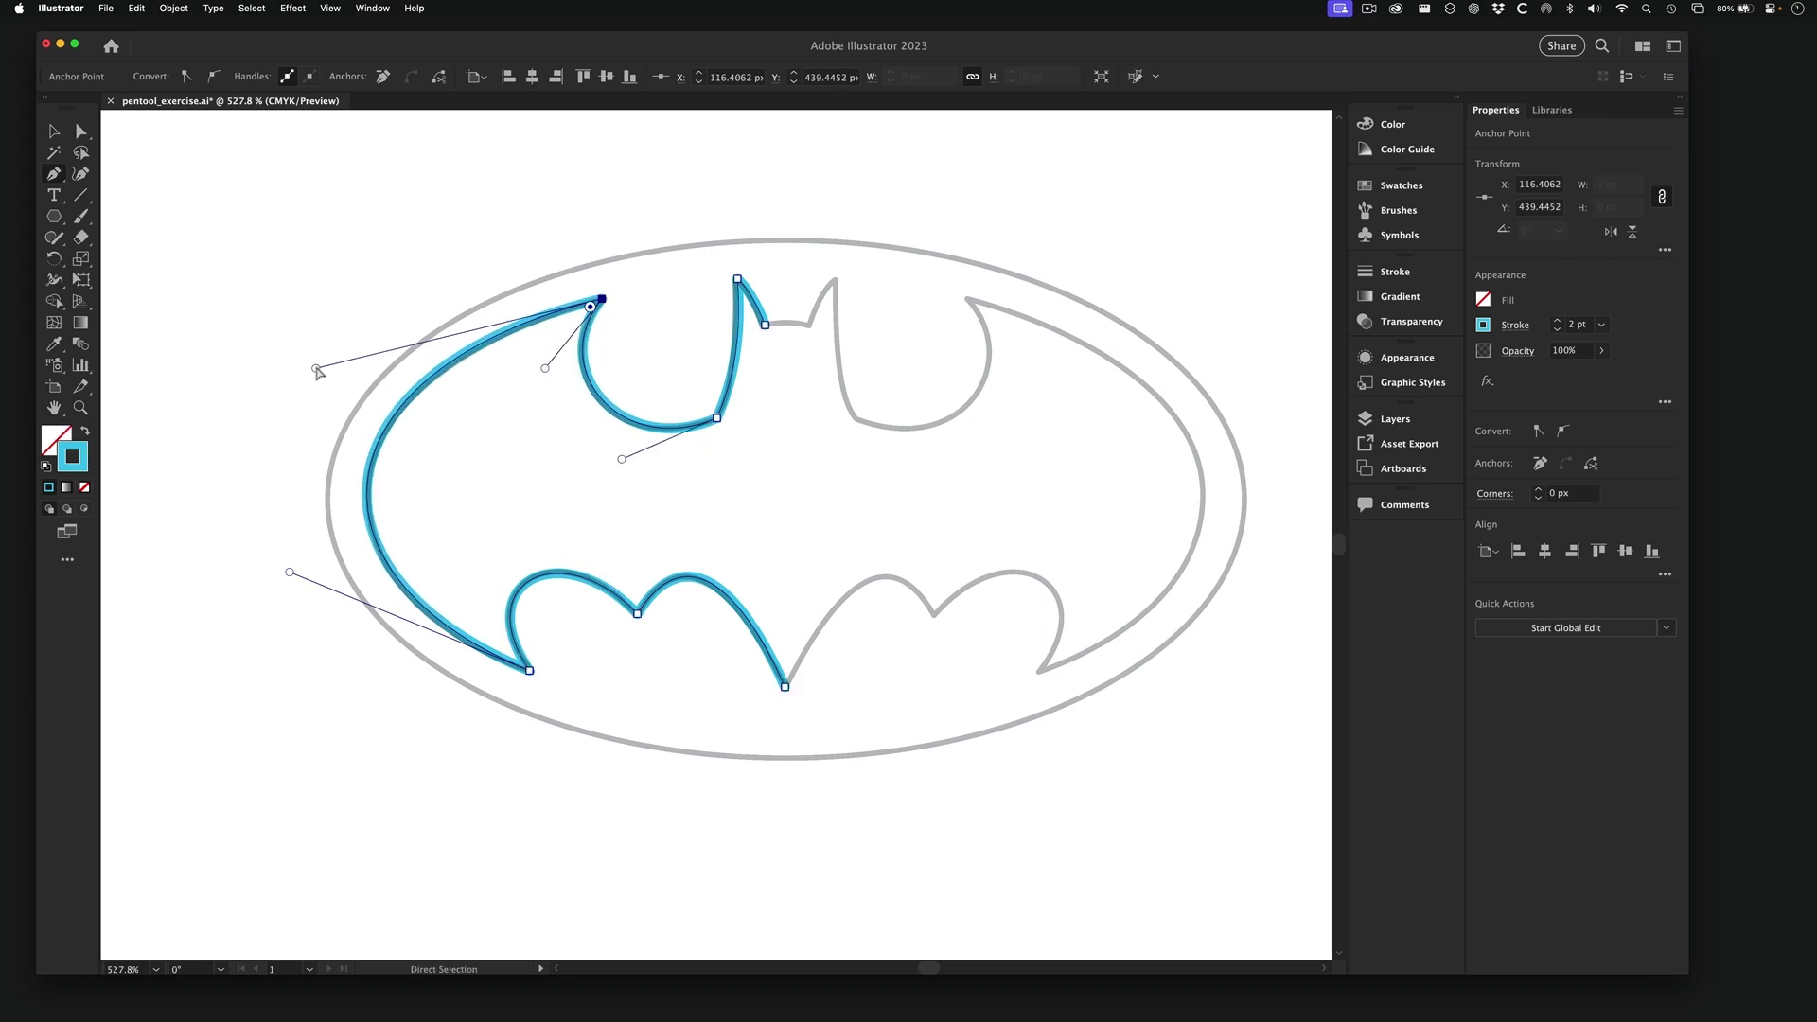
{"action": "left_click_drag", "start_coordinate": [318, 372], "coordinate": [319, 374]}
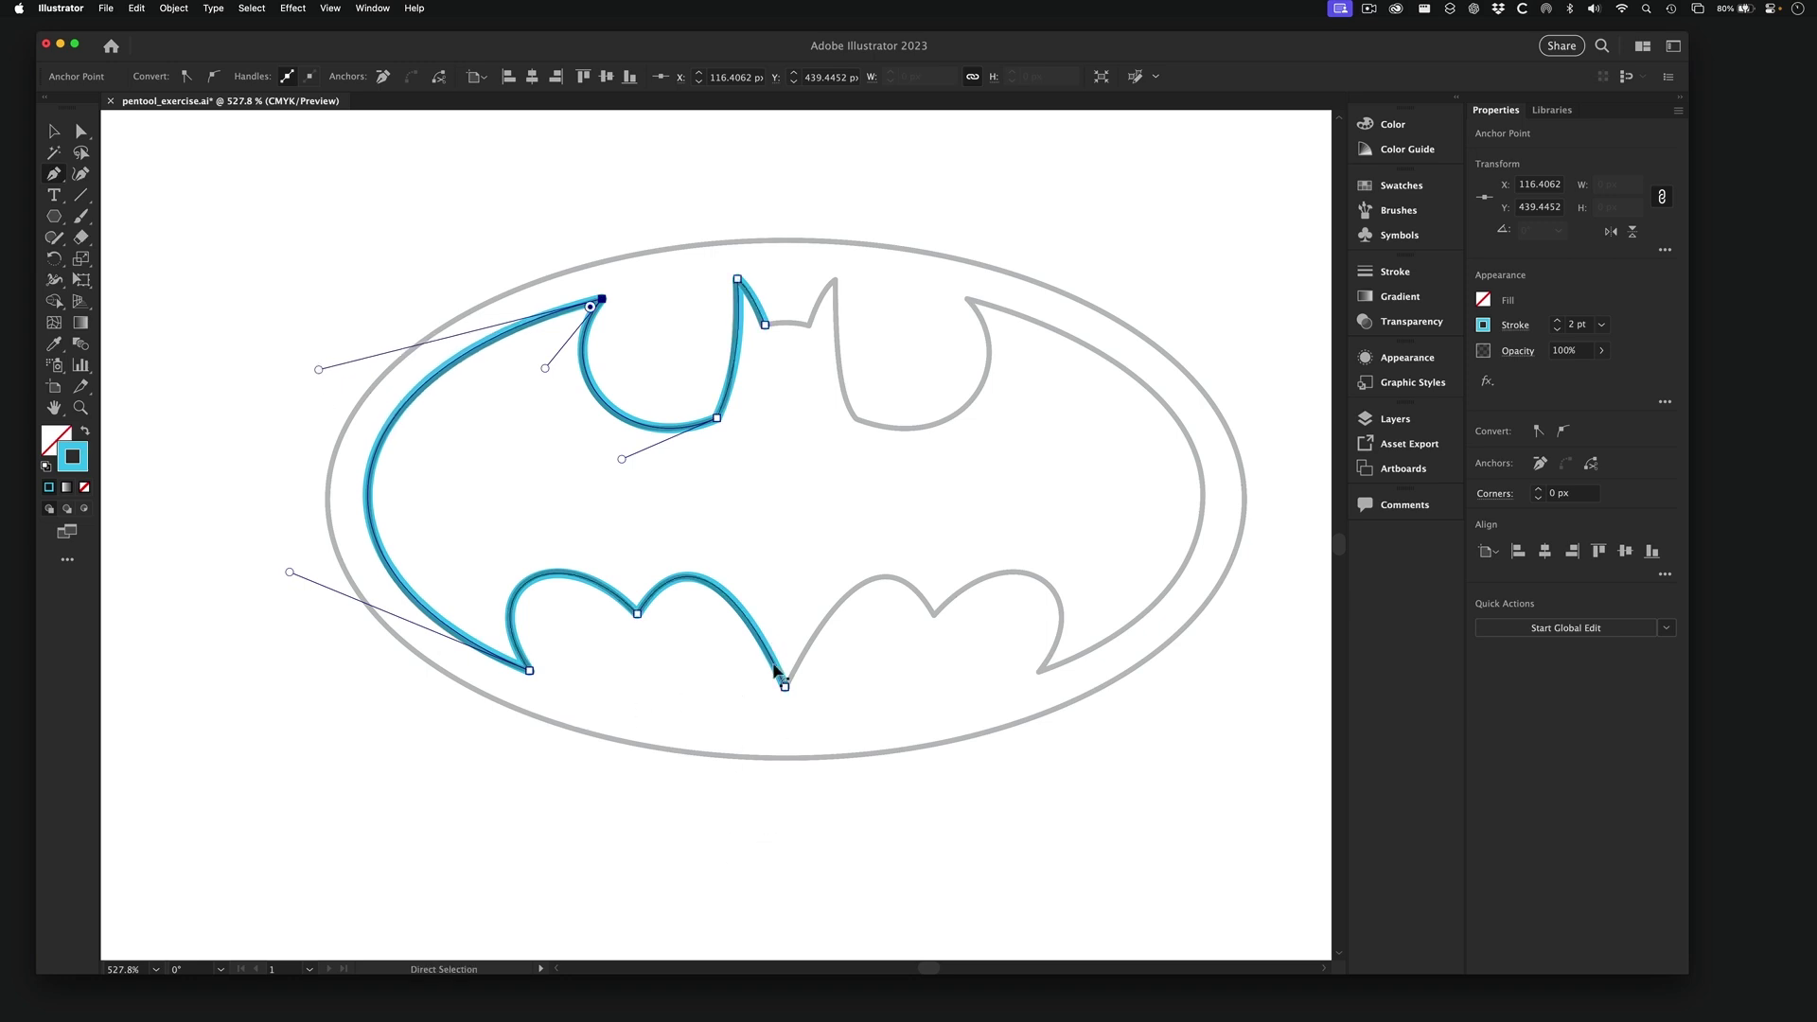
- Return to the Pen tool, set the path's blending mode to Normal and deselect the path
{"action": "left_click", "coordinate": [53, 170]}
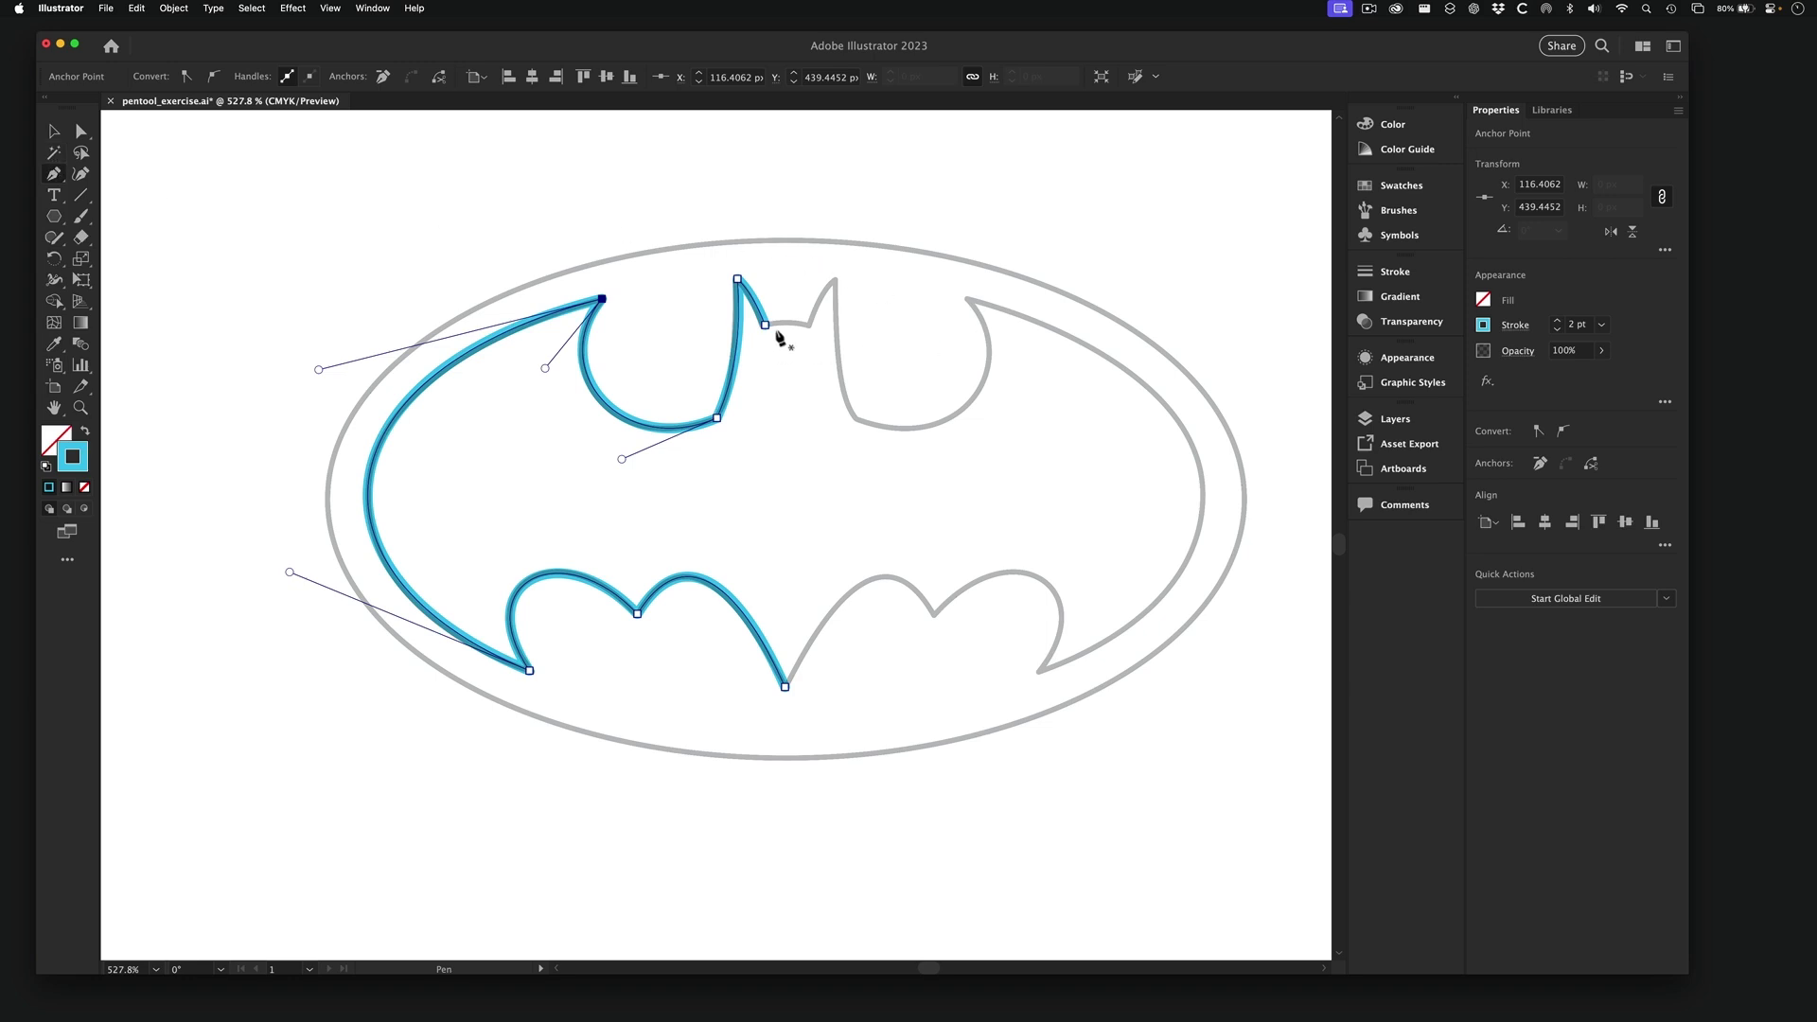
{"action": "left_click", "coordinate": [1402, 321]}
{"action": "left_click", "coordinate": [1156, 282]}
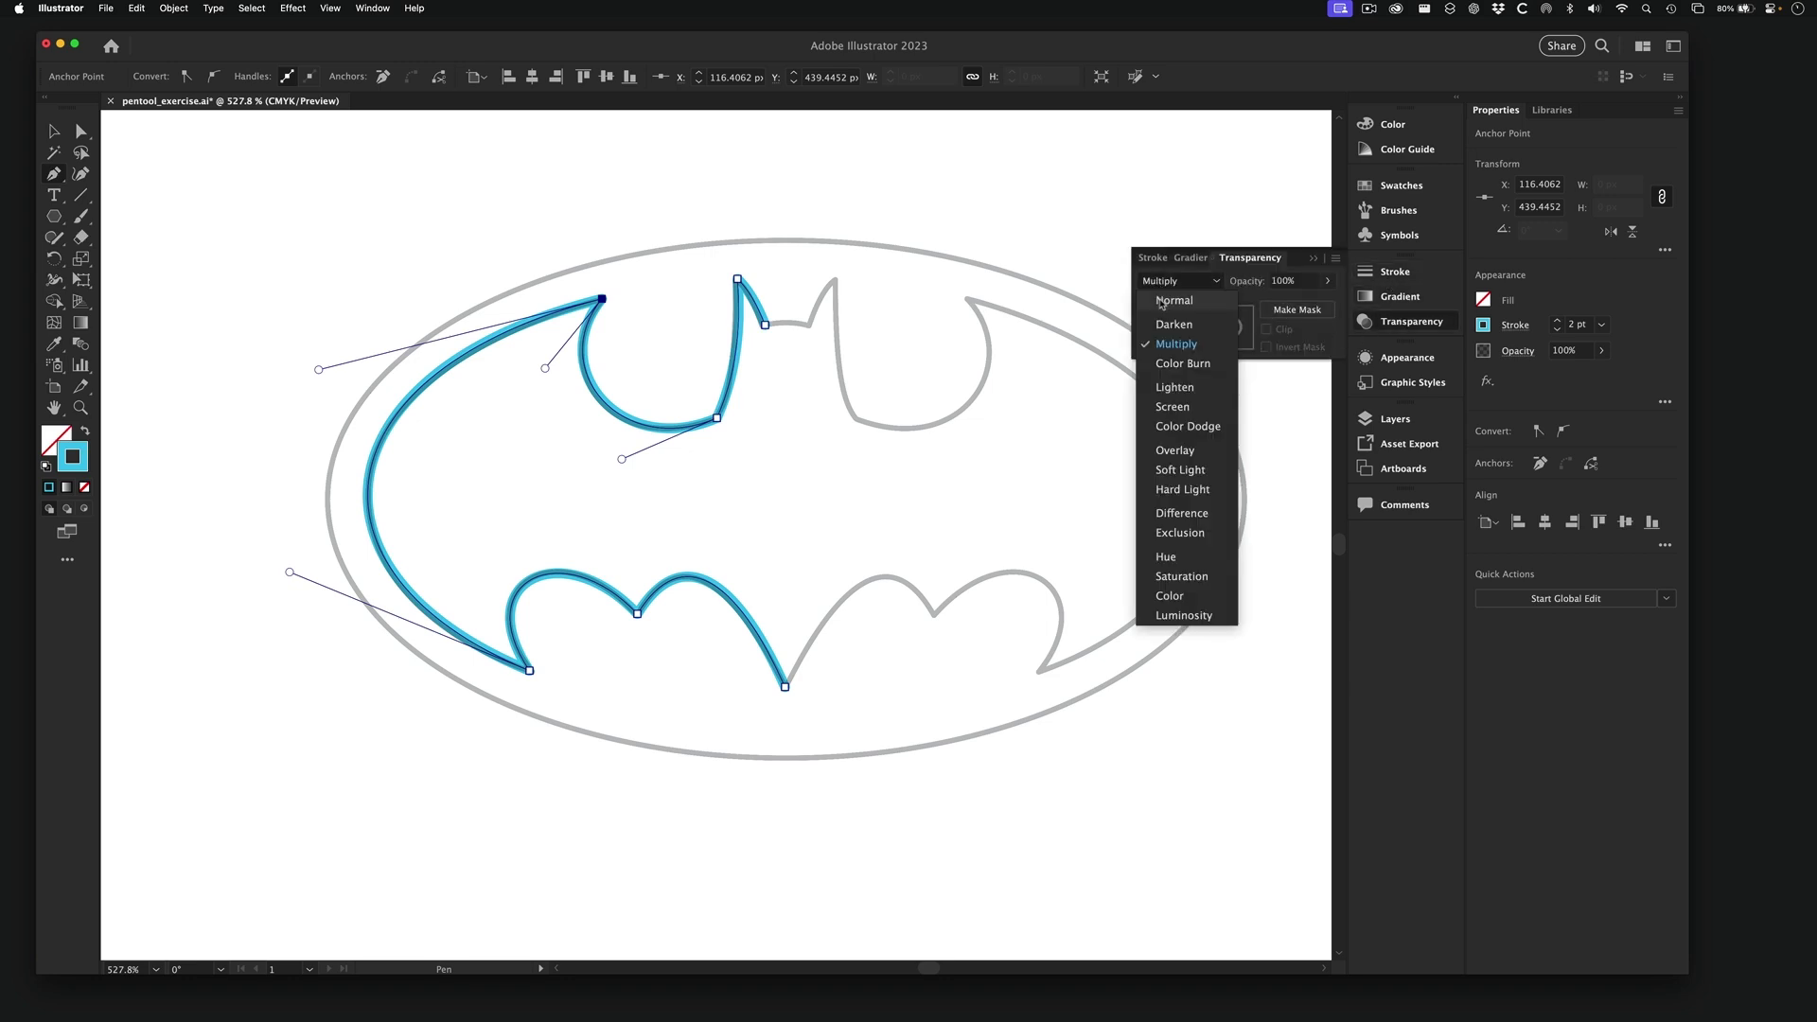
{"action": "left_click", "coordinate": [1166, 300]}
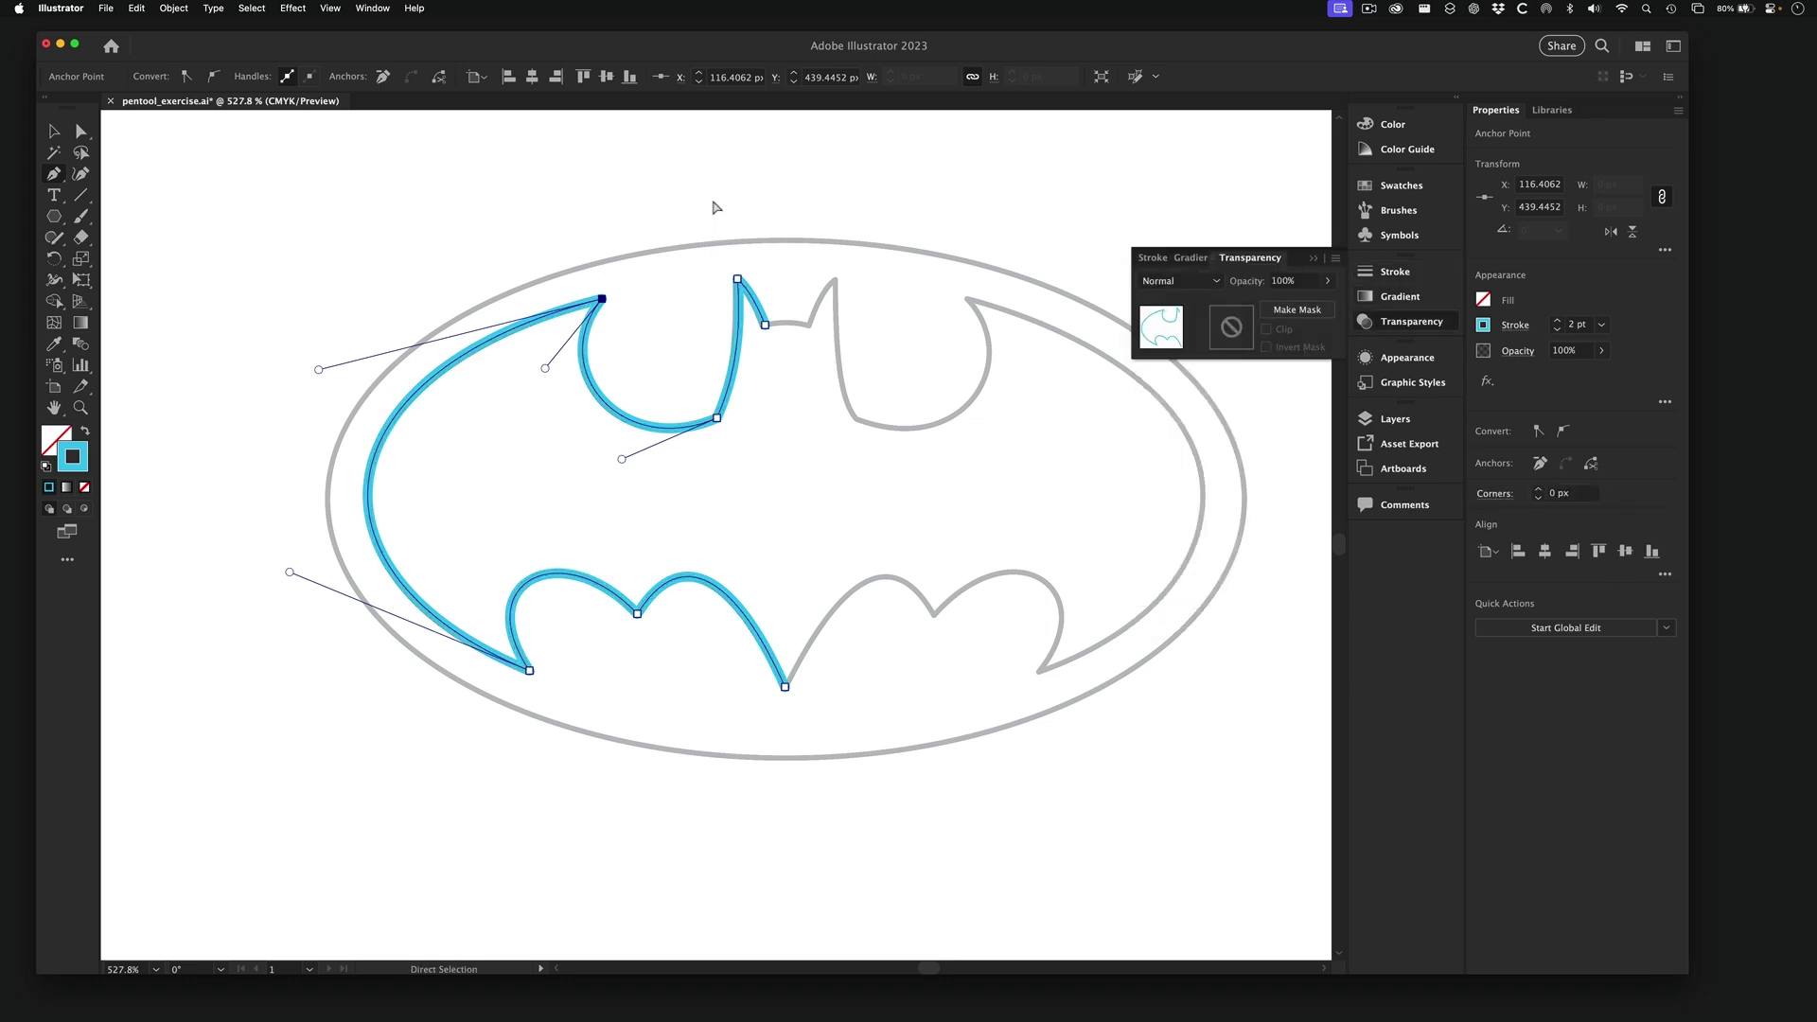
{"action": "left_click", "coordinate": [715, 211], "text": "super"}
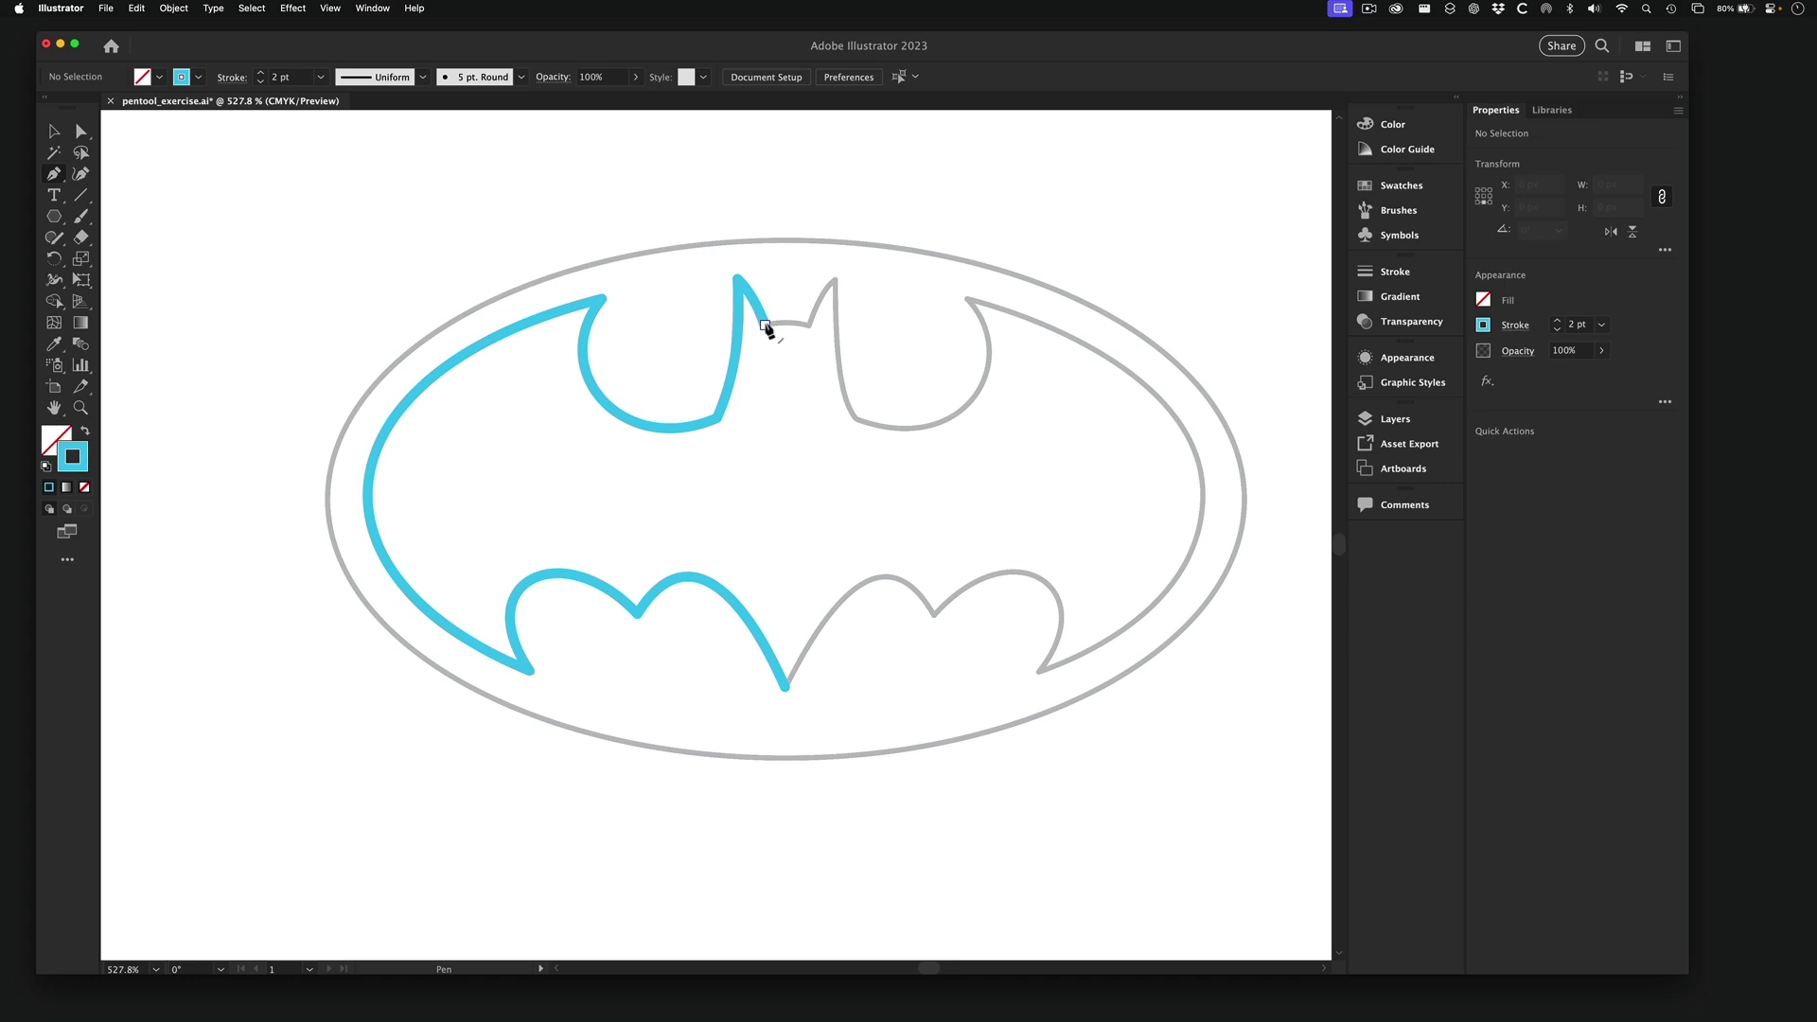
- With Smart Guides on, extend the path from the ear's inner base to the head's centre and close it at the lower centre point
{"action": "scroll", "coordinate": [766, 326], "scroll_direction": "up", "scroll_amount": 5}
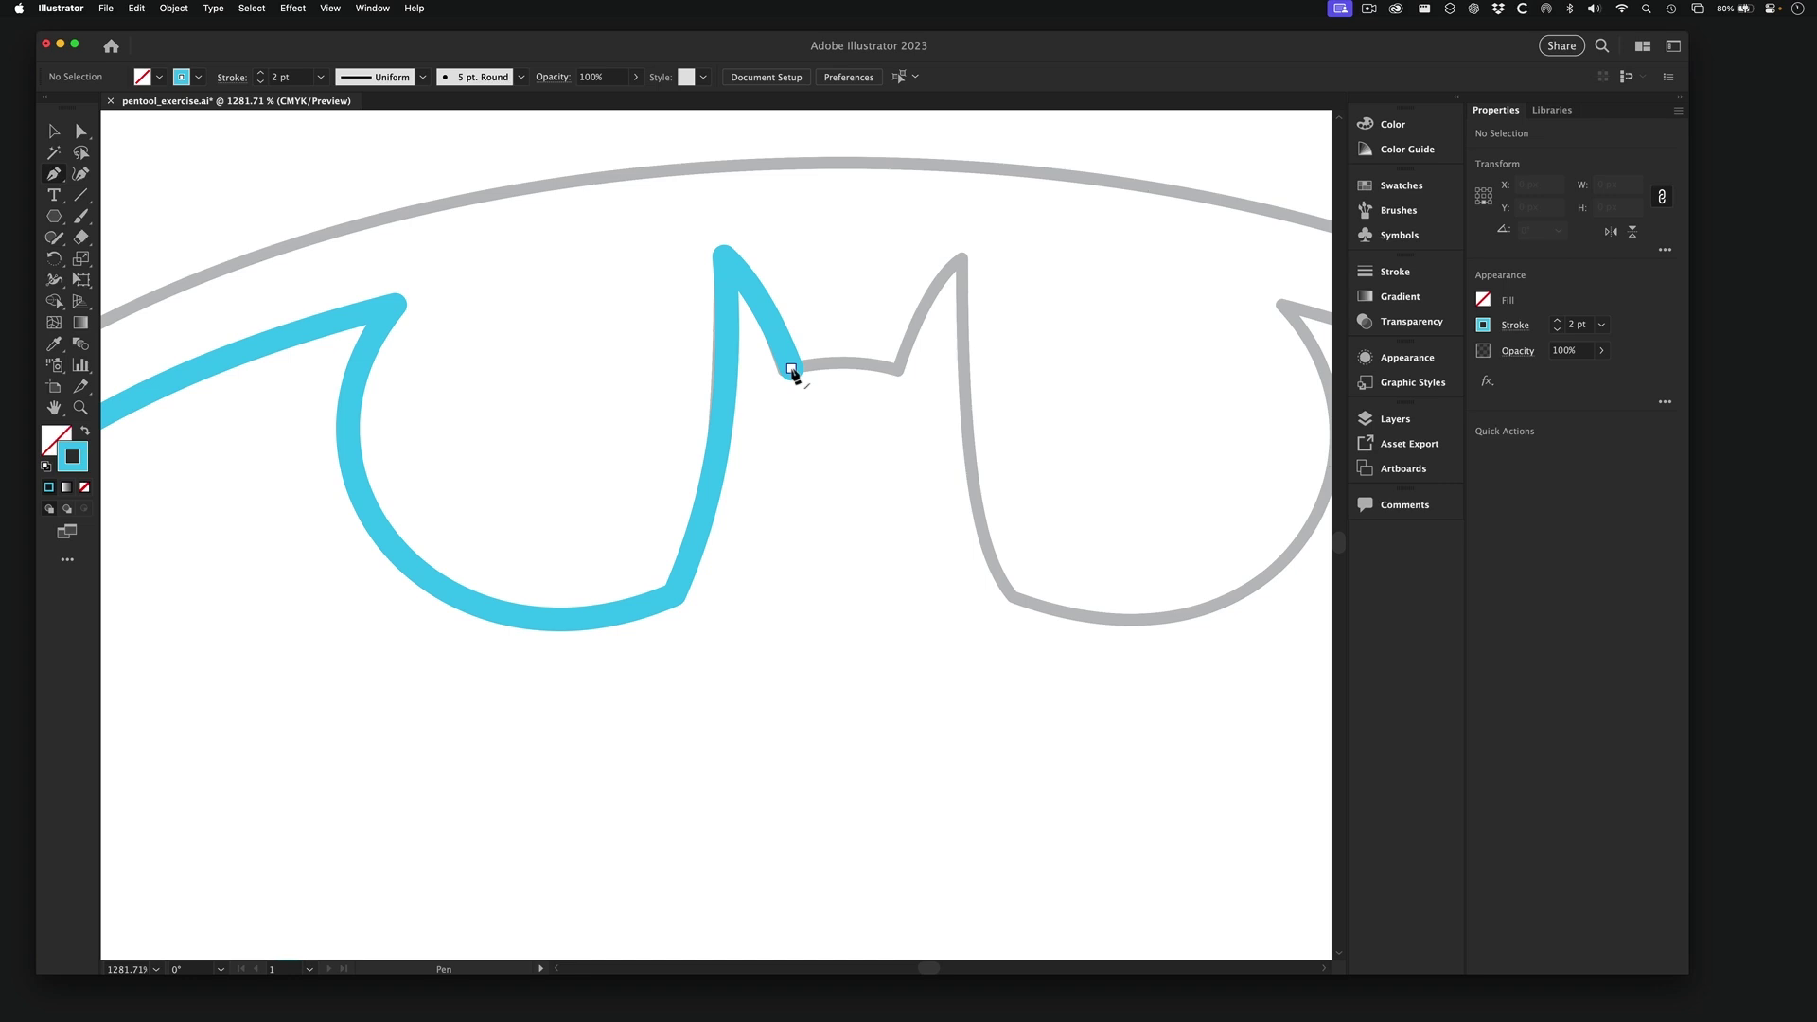
{"action": "left_click", "coordinate": [792, 370]}
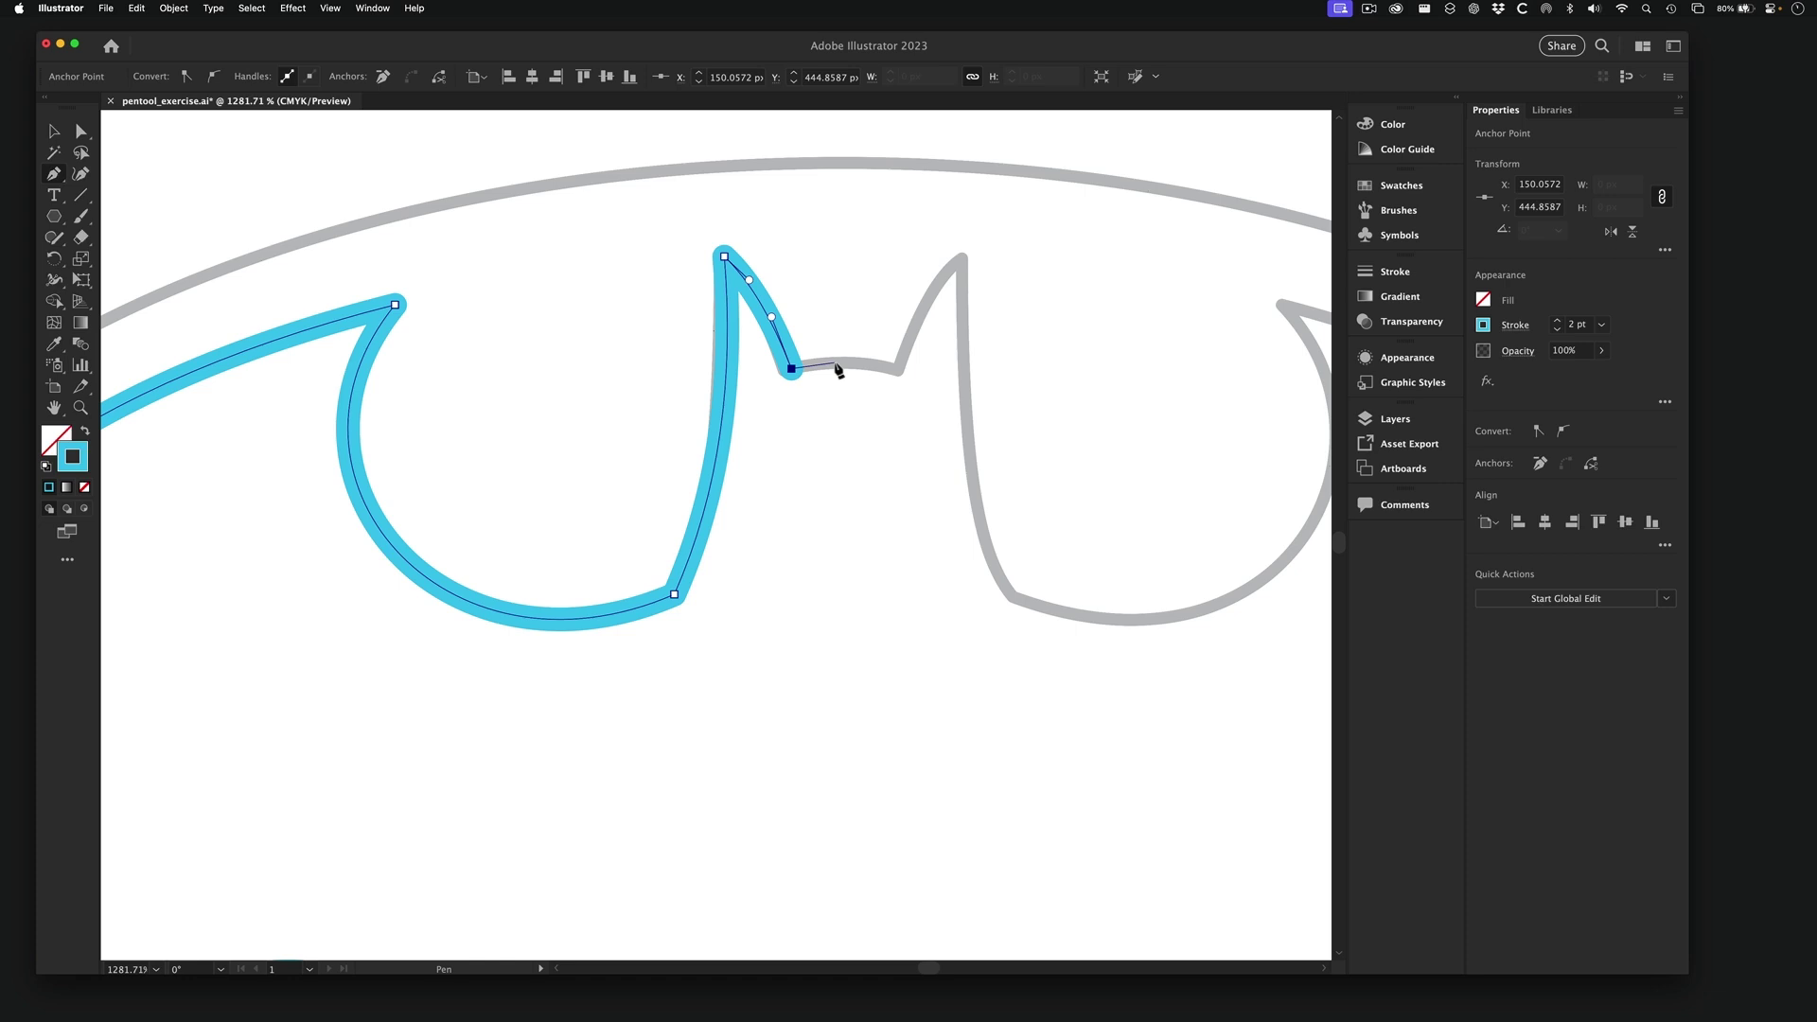
{"action": "left_click", "coordinate": [854, 613], "text": "alt+super"}
{"action": "left_click", "coordinate": [772, 552], "text": "alt+super"}
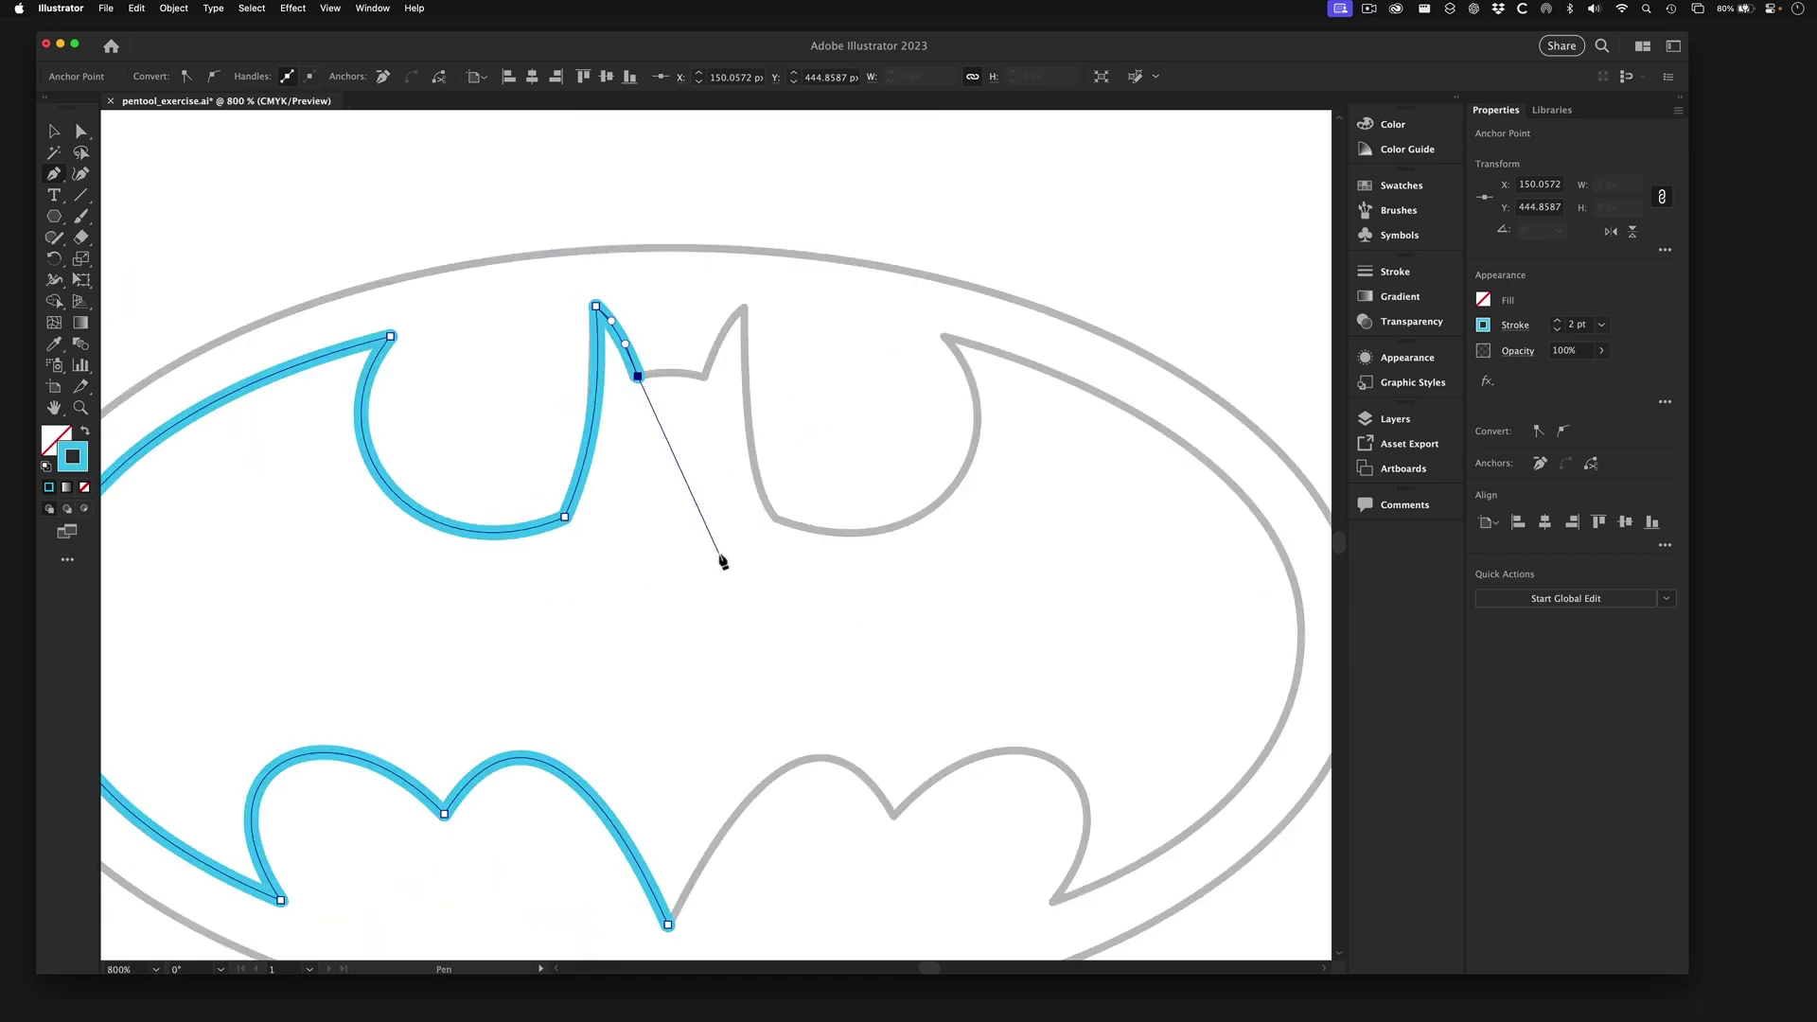
{"action": "key", "text": "super"}
{"action": "left_click", "coordinate": [327, 9]}
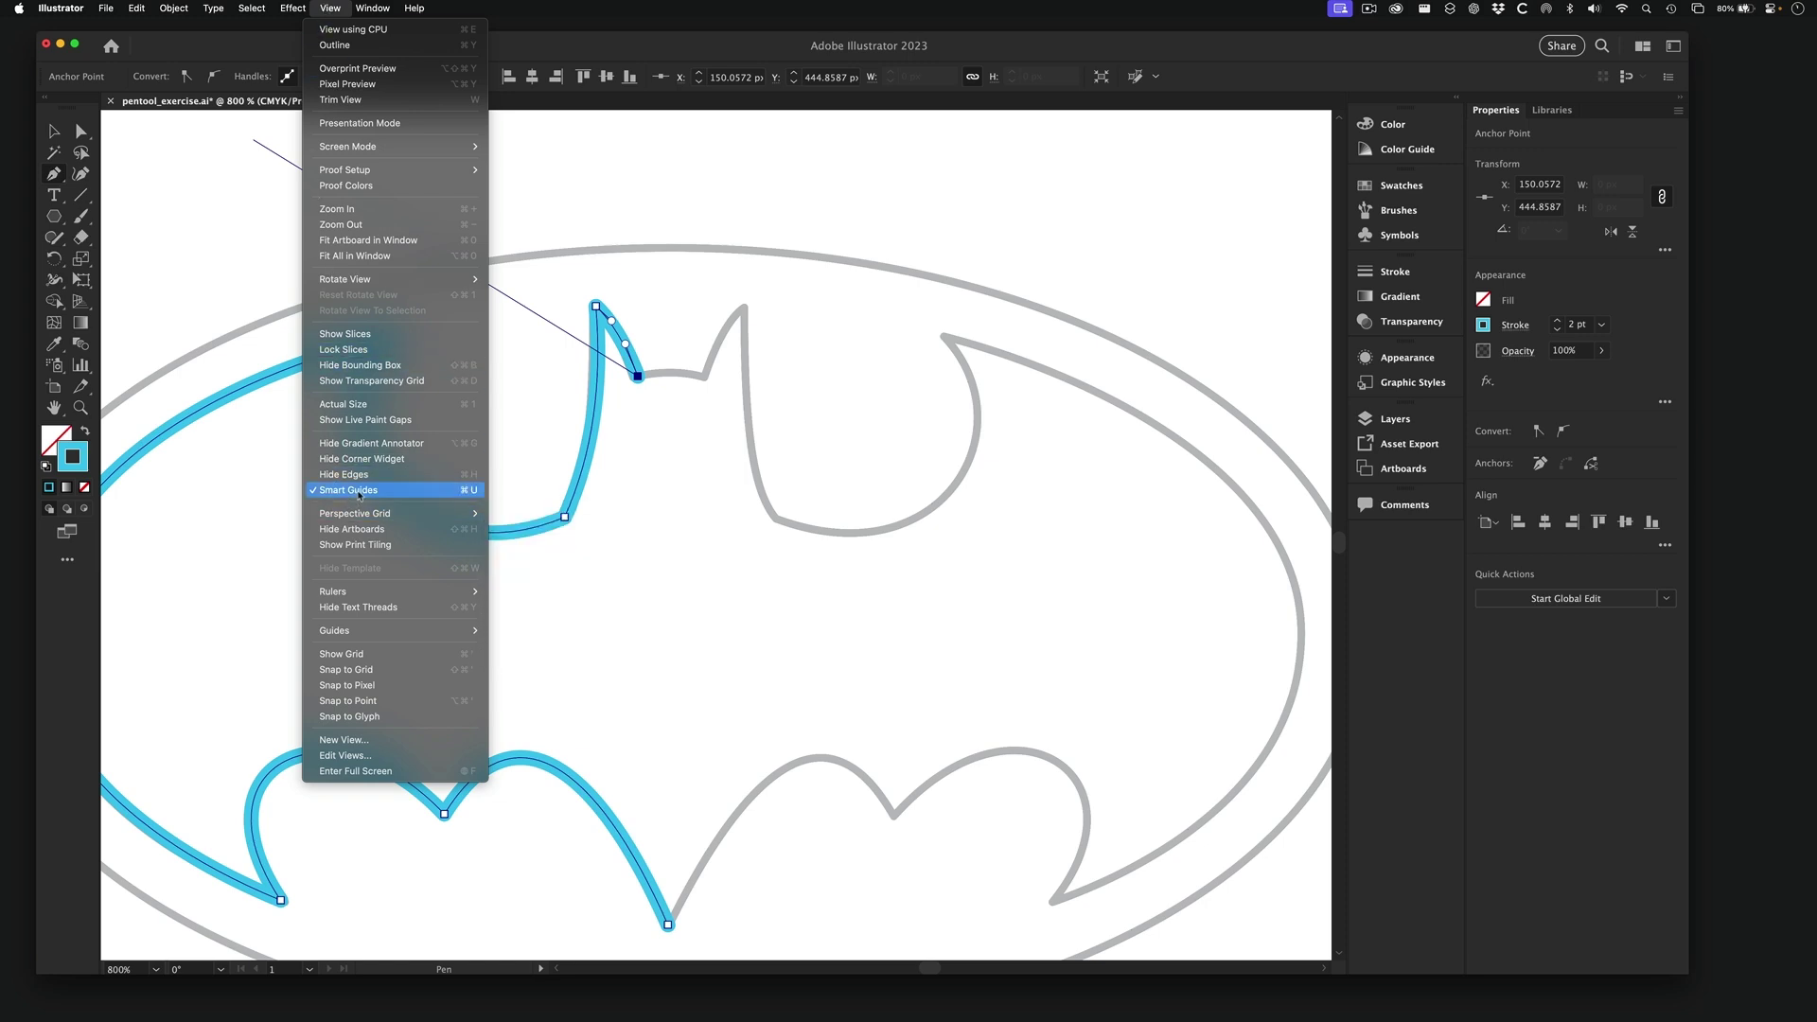
{"action": "left_click", "coordinate": [485, 491]}
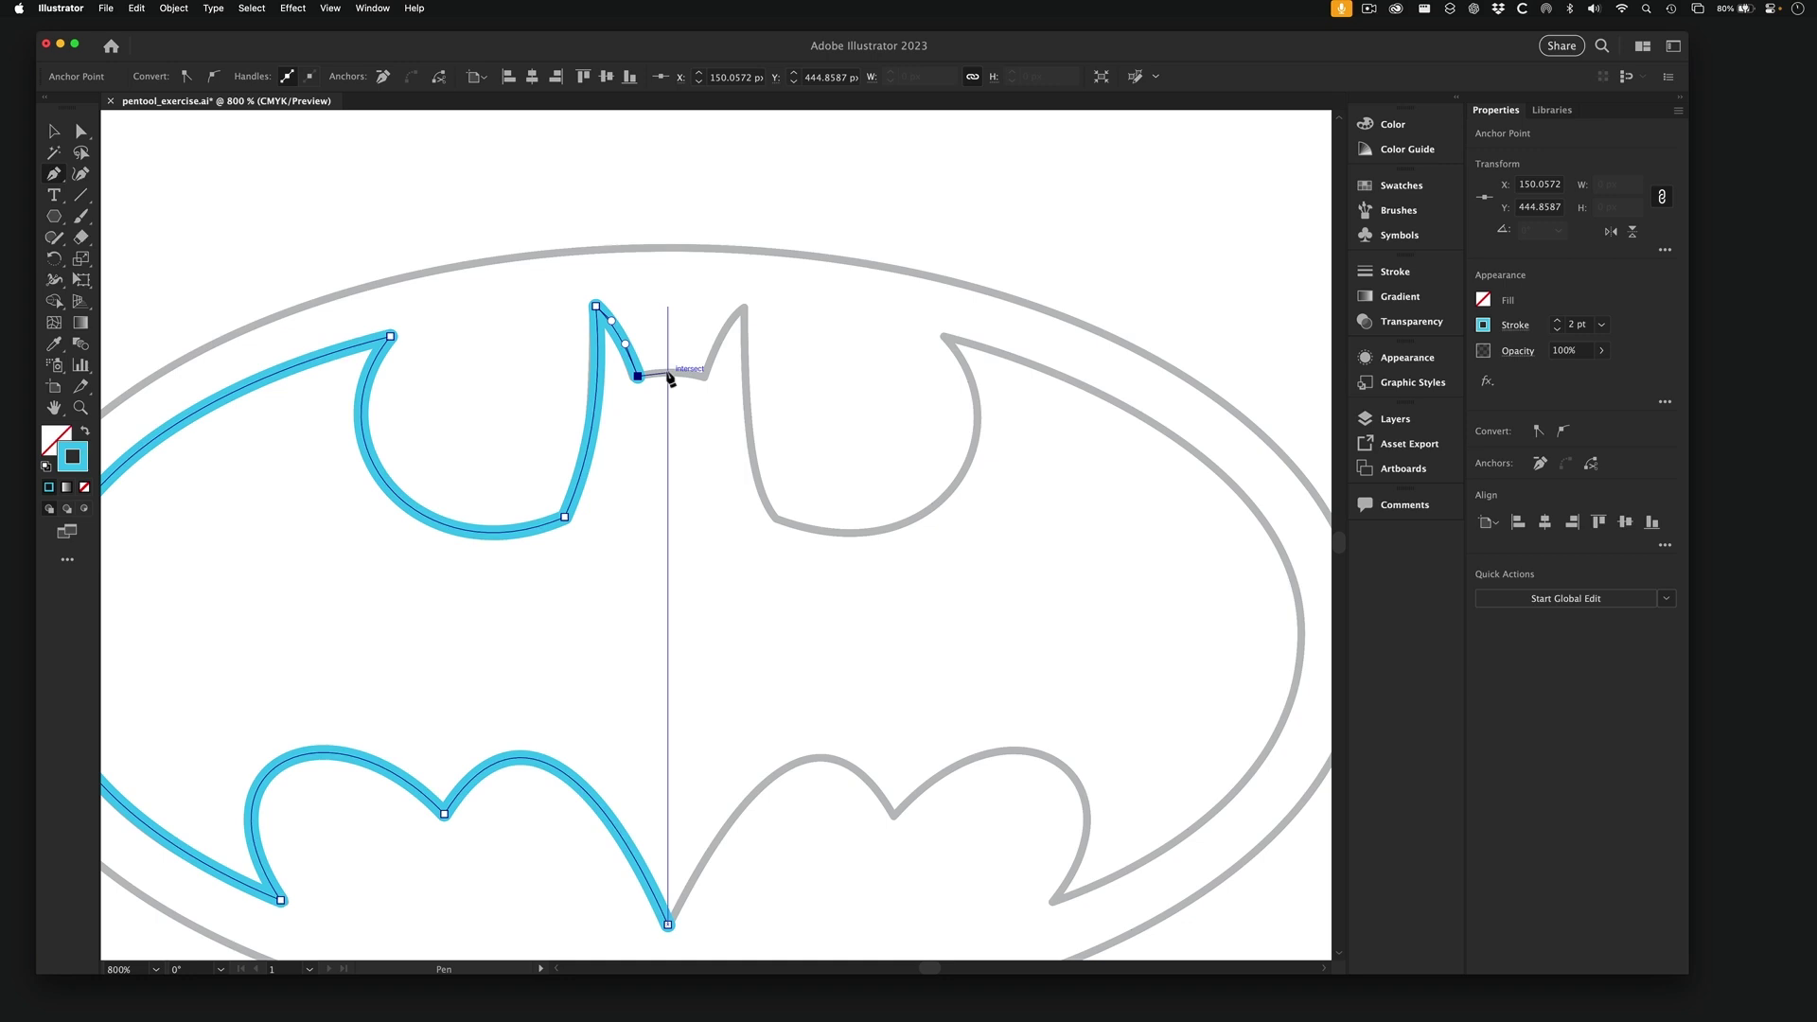
{"action": "left_click", "coordinate": [668, 372]}
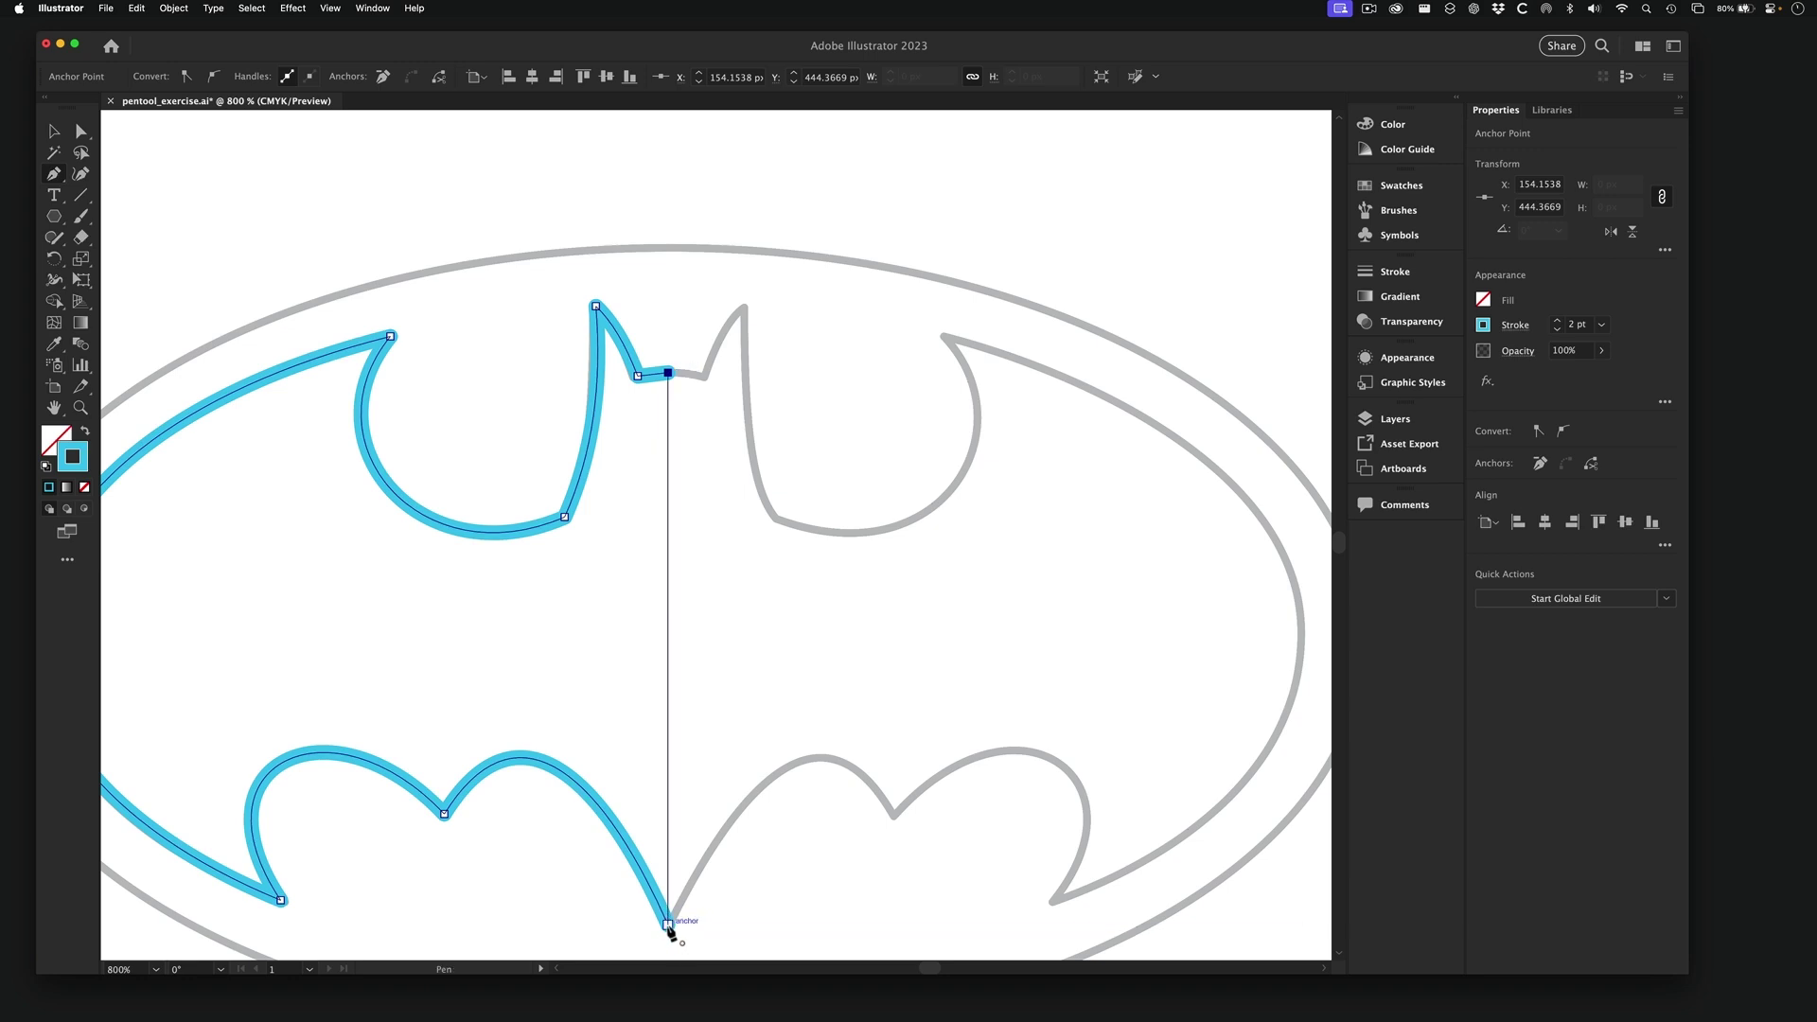
{"action": "left_click", "coordinate": [668, 924]}
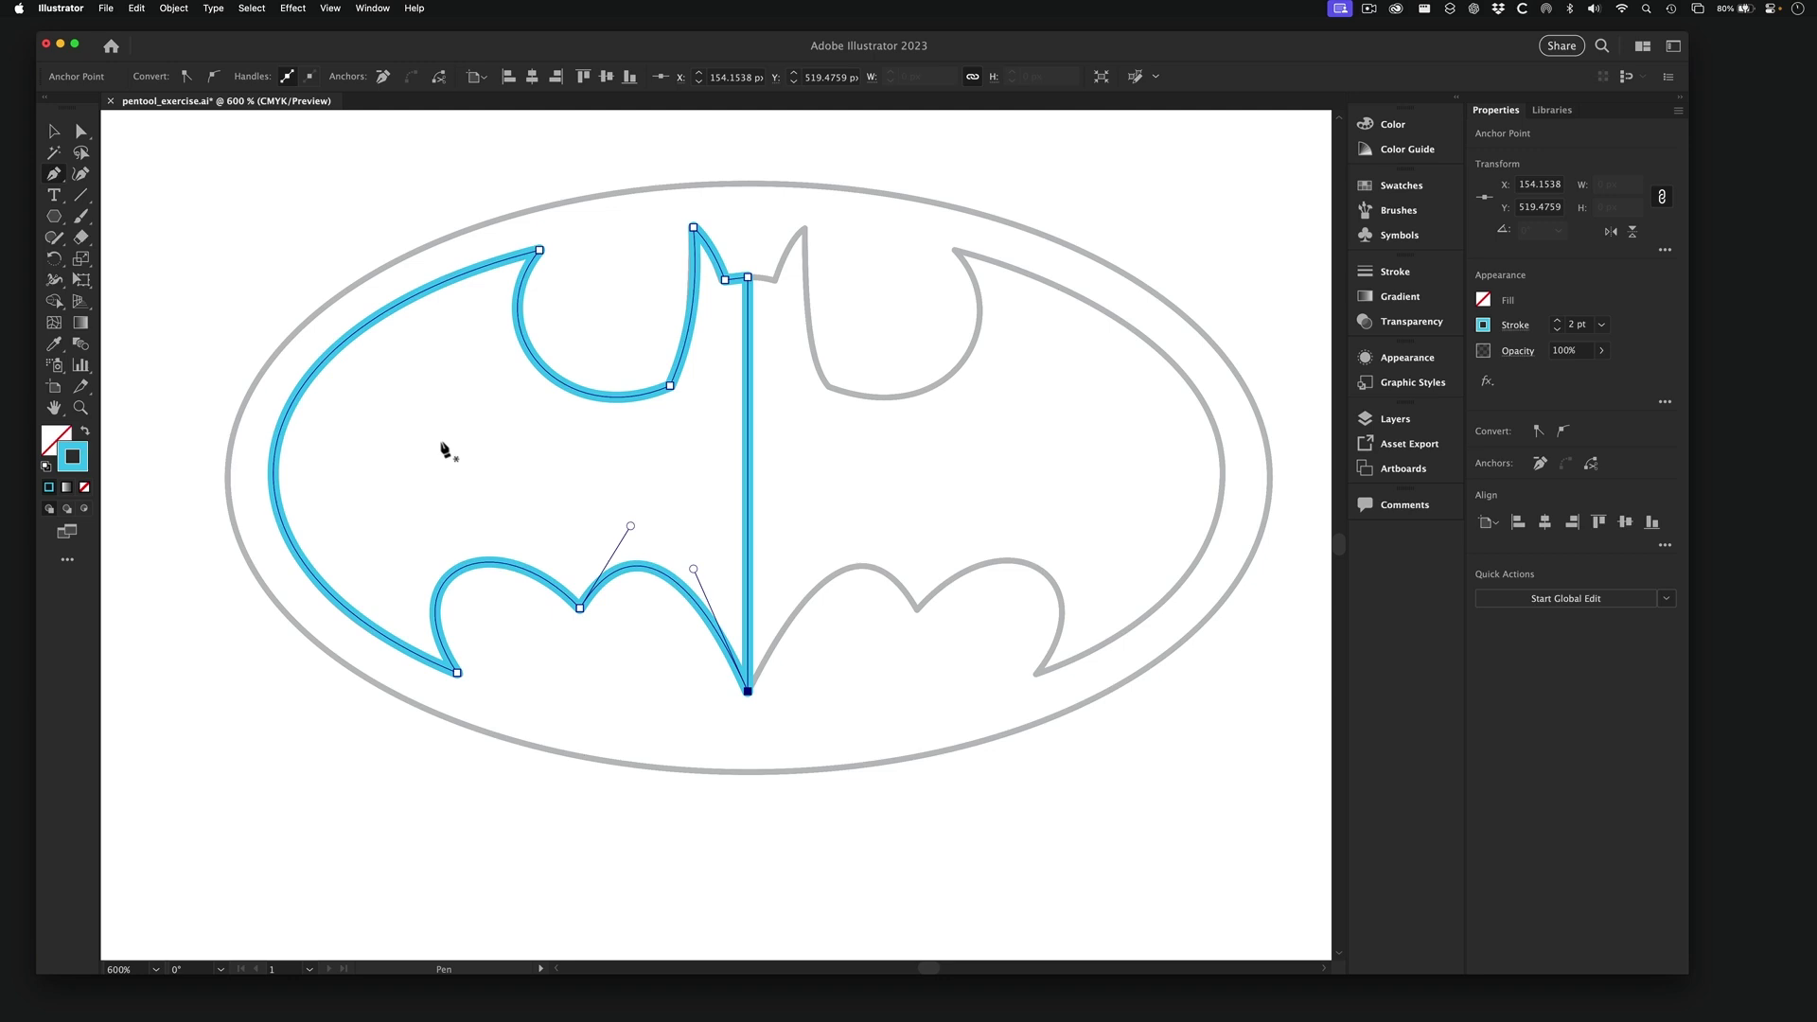
{"action": "left_click", "coordinate": [53, 260]}
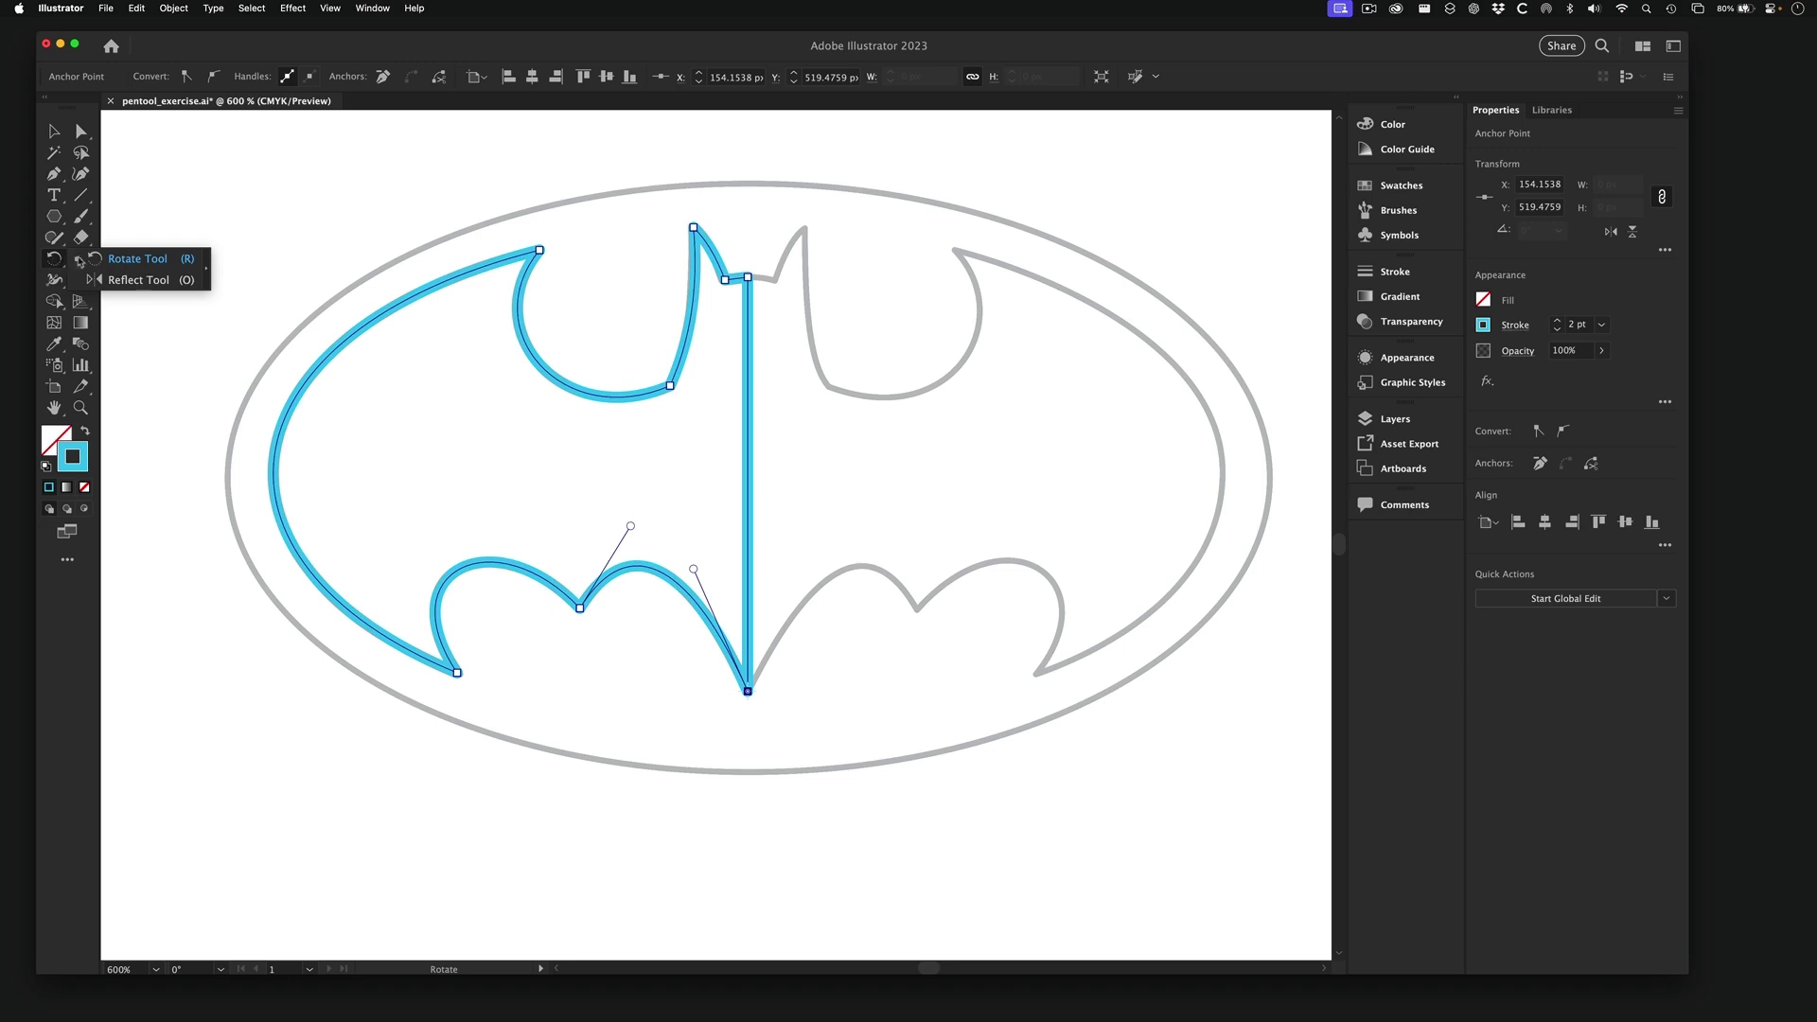
{"action": "left_click", "coordinate": [138, 280]}
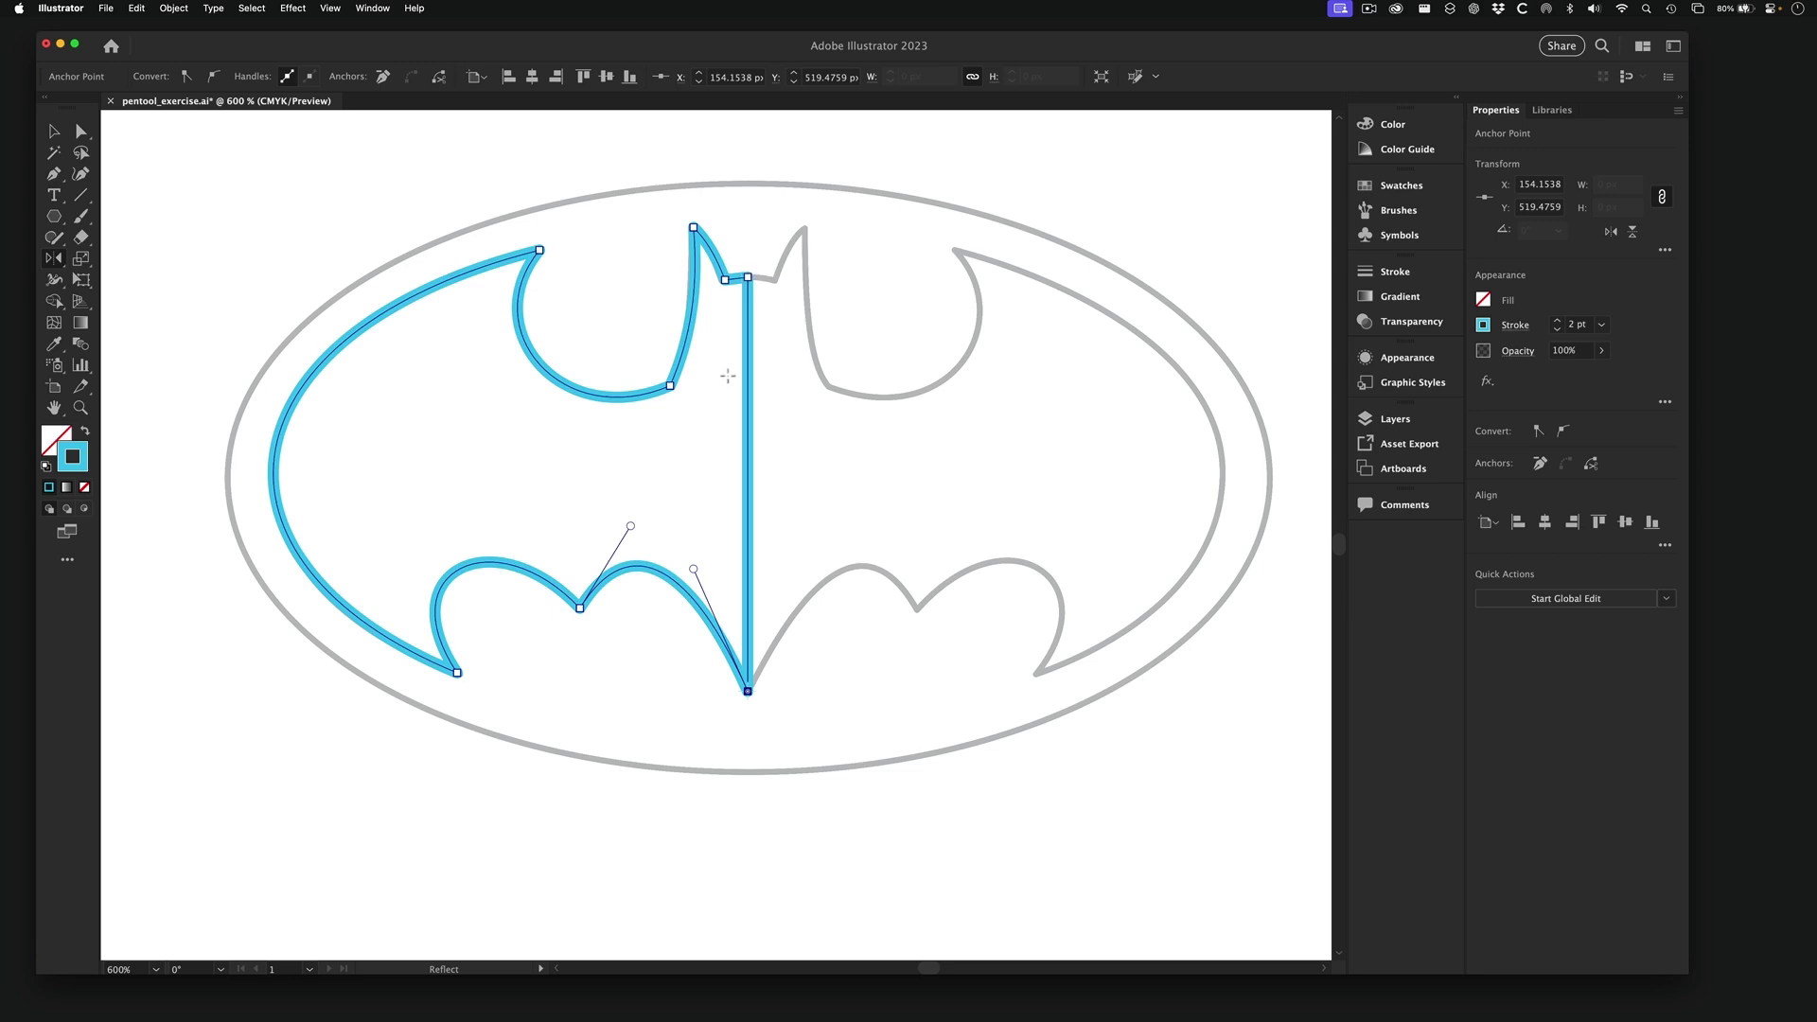
{"action": "left_click", "coordinate": [747, 277], "text": "alt"}
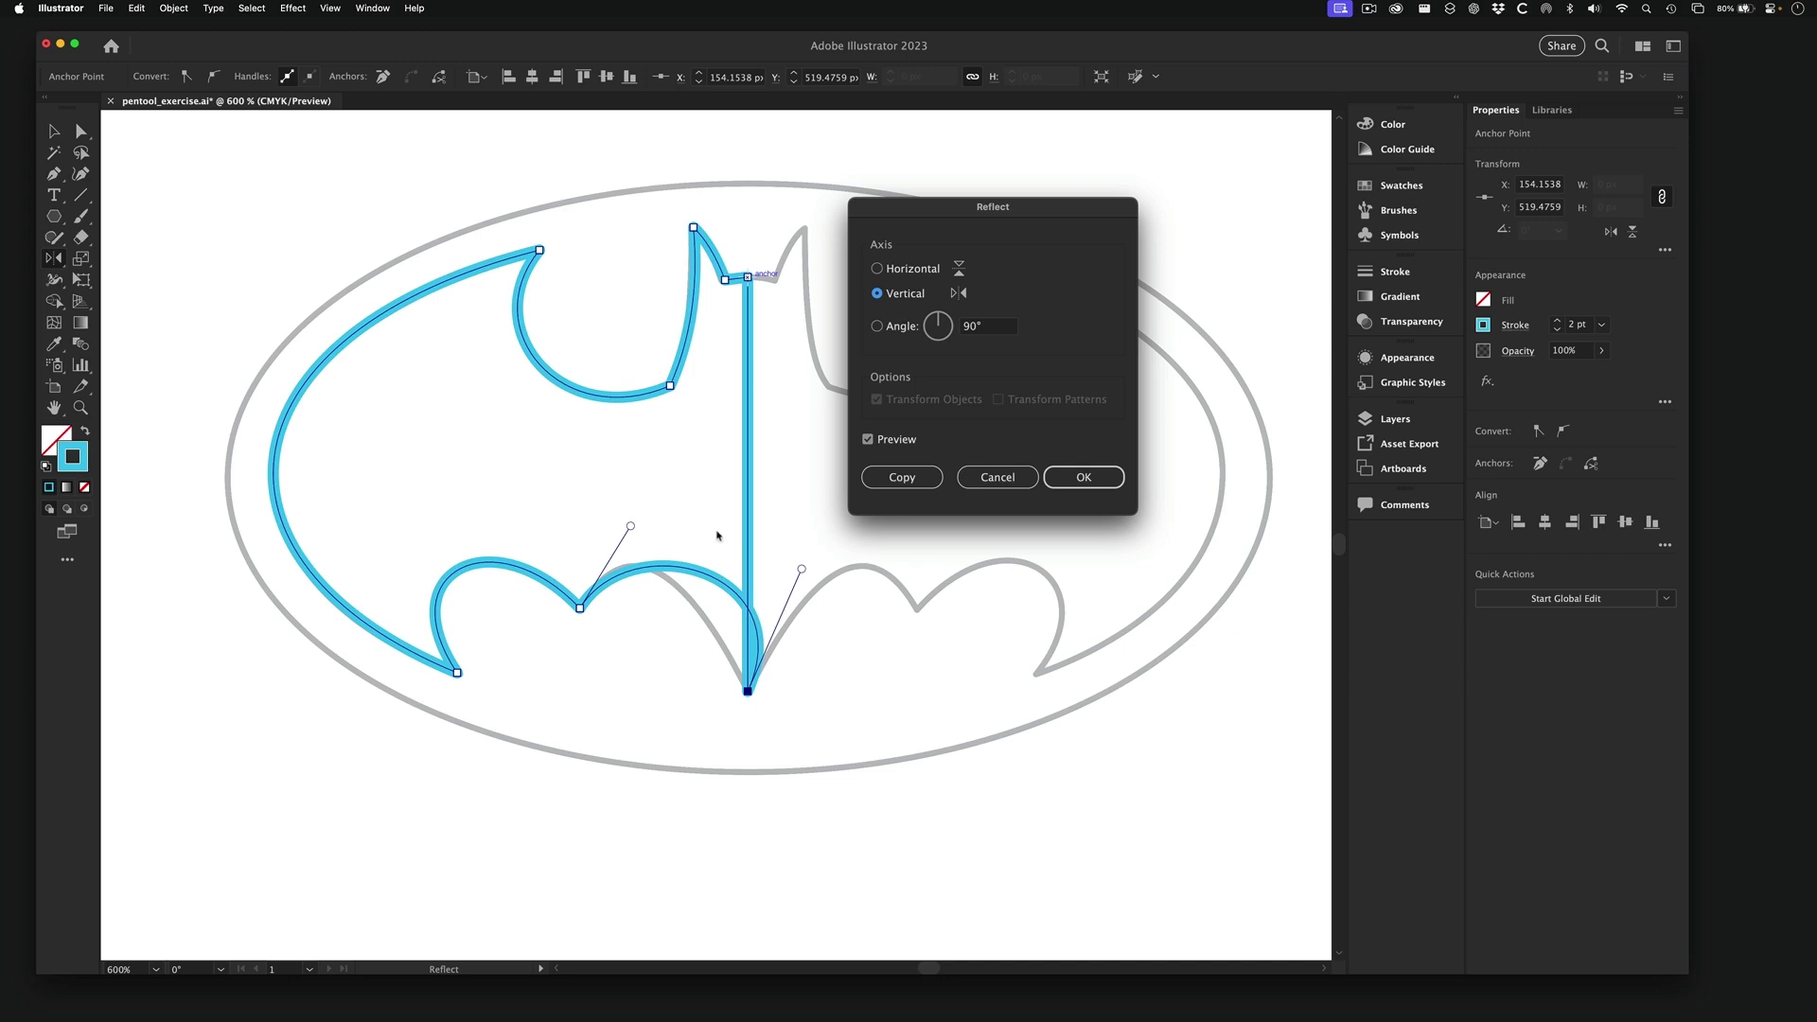
{"action": "left_click", "coordinate": [998, 477]}
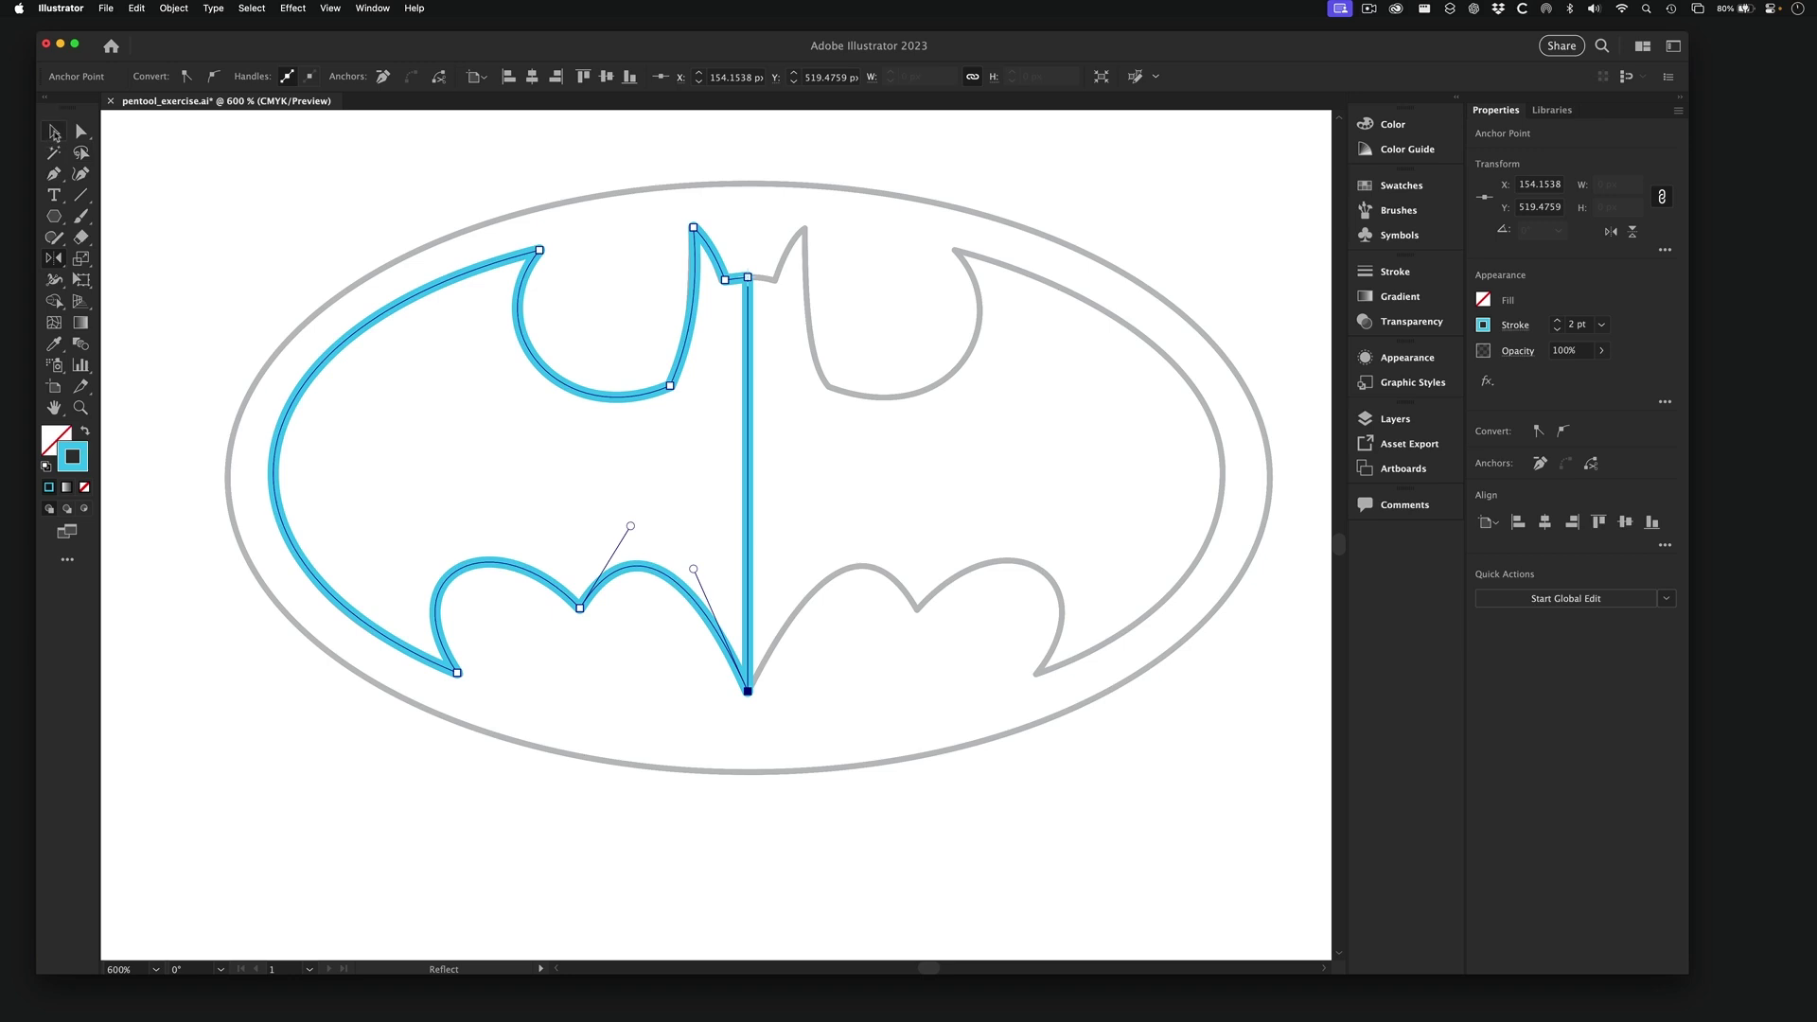
- Select the traced left half and reflect a copy of it across a vertical axis through the head's centre anchor point
{"action": "left_click", "coordinate": [54, 132]}
{"action": "left_click", "coordinate": [251, 353]}
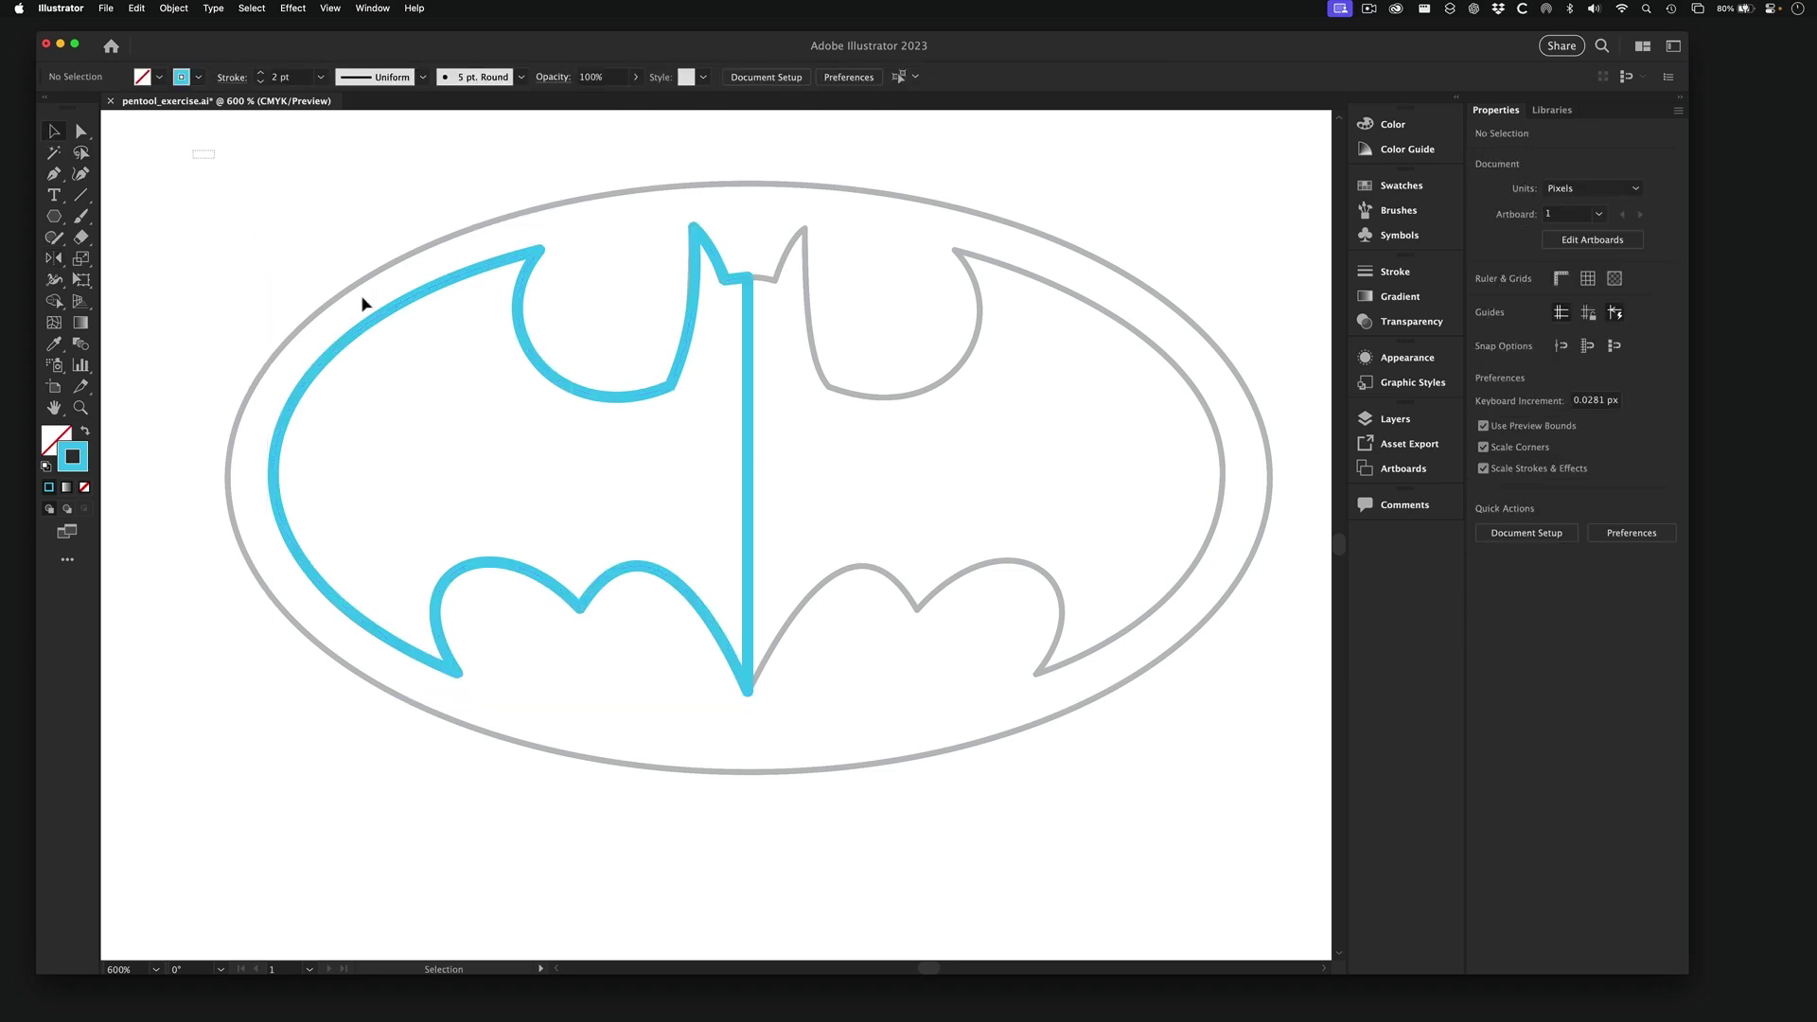
{"action": "left_click_drag", "start_coordinate": [363, 303], "coordinate": [840, 766]}
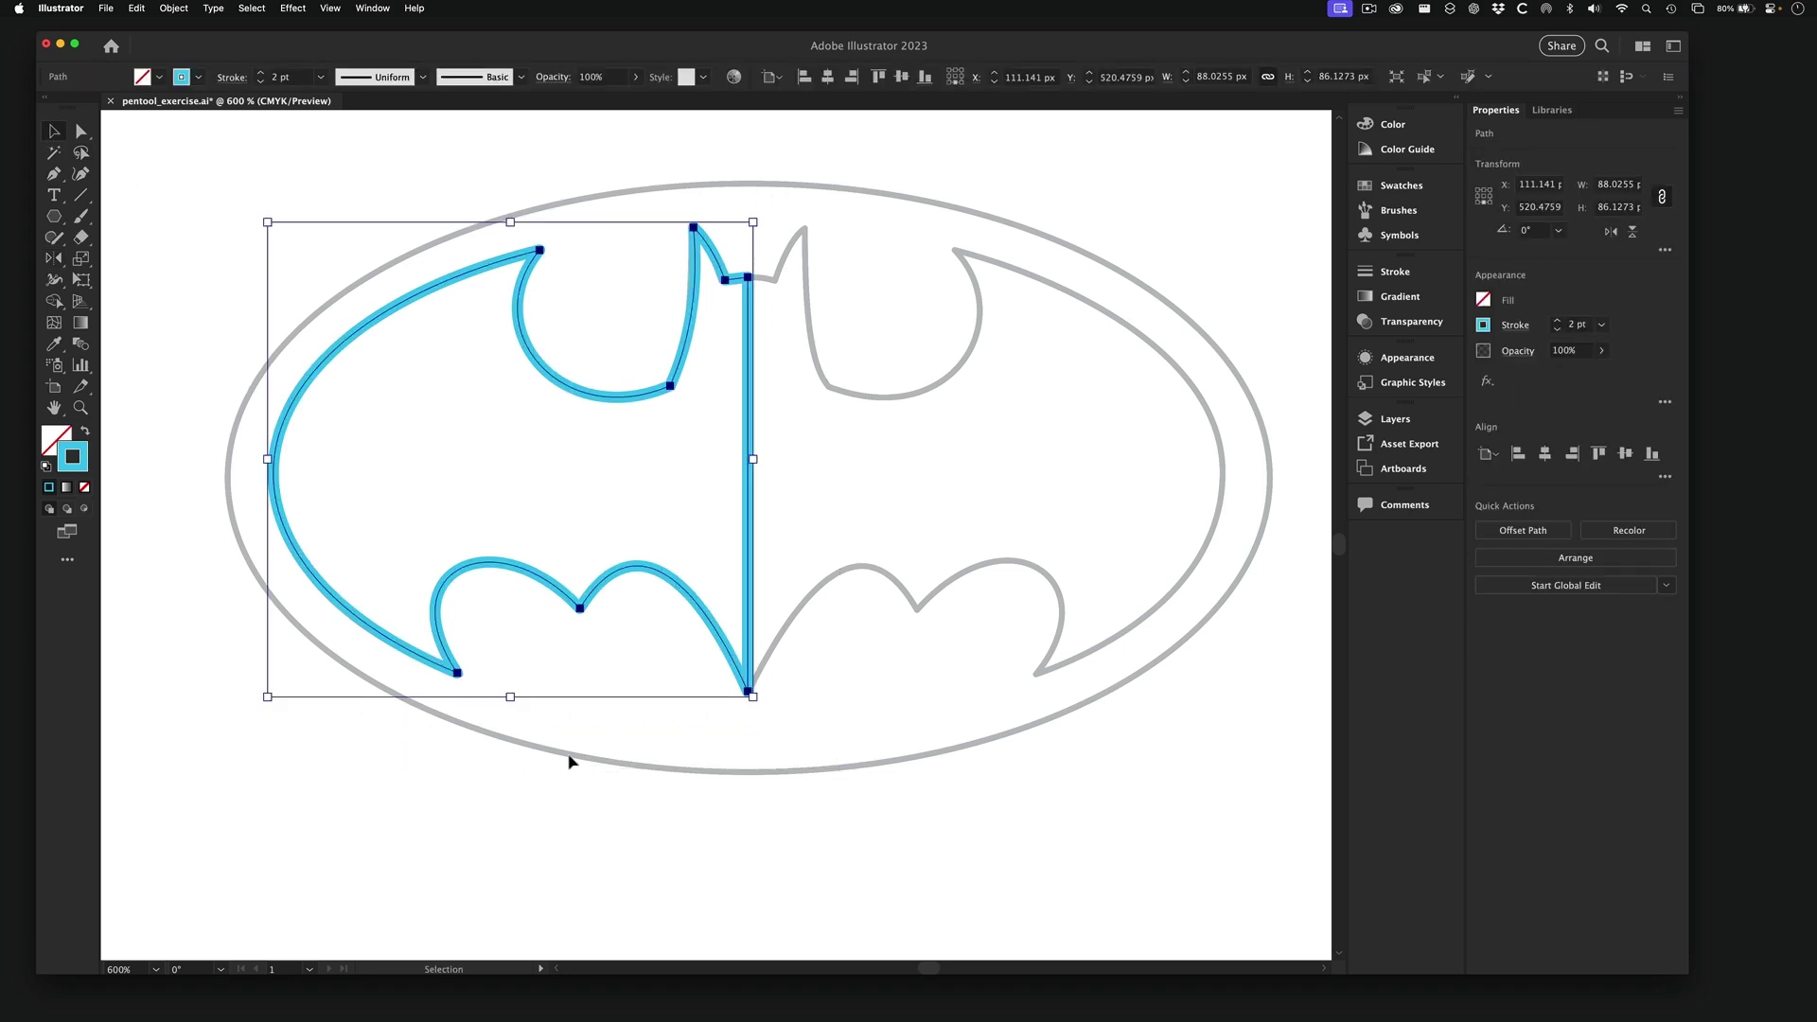
{"action": "left_click", "coordinate": [54, 259]}
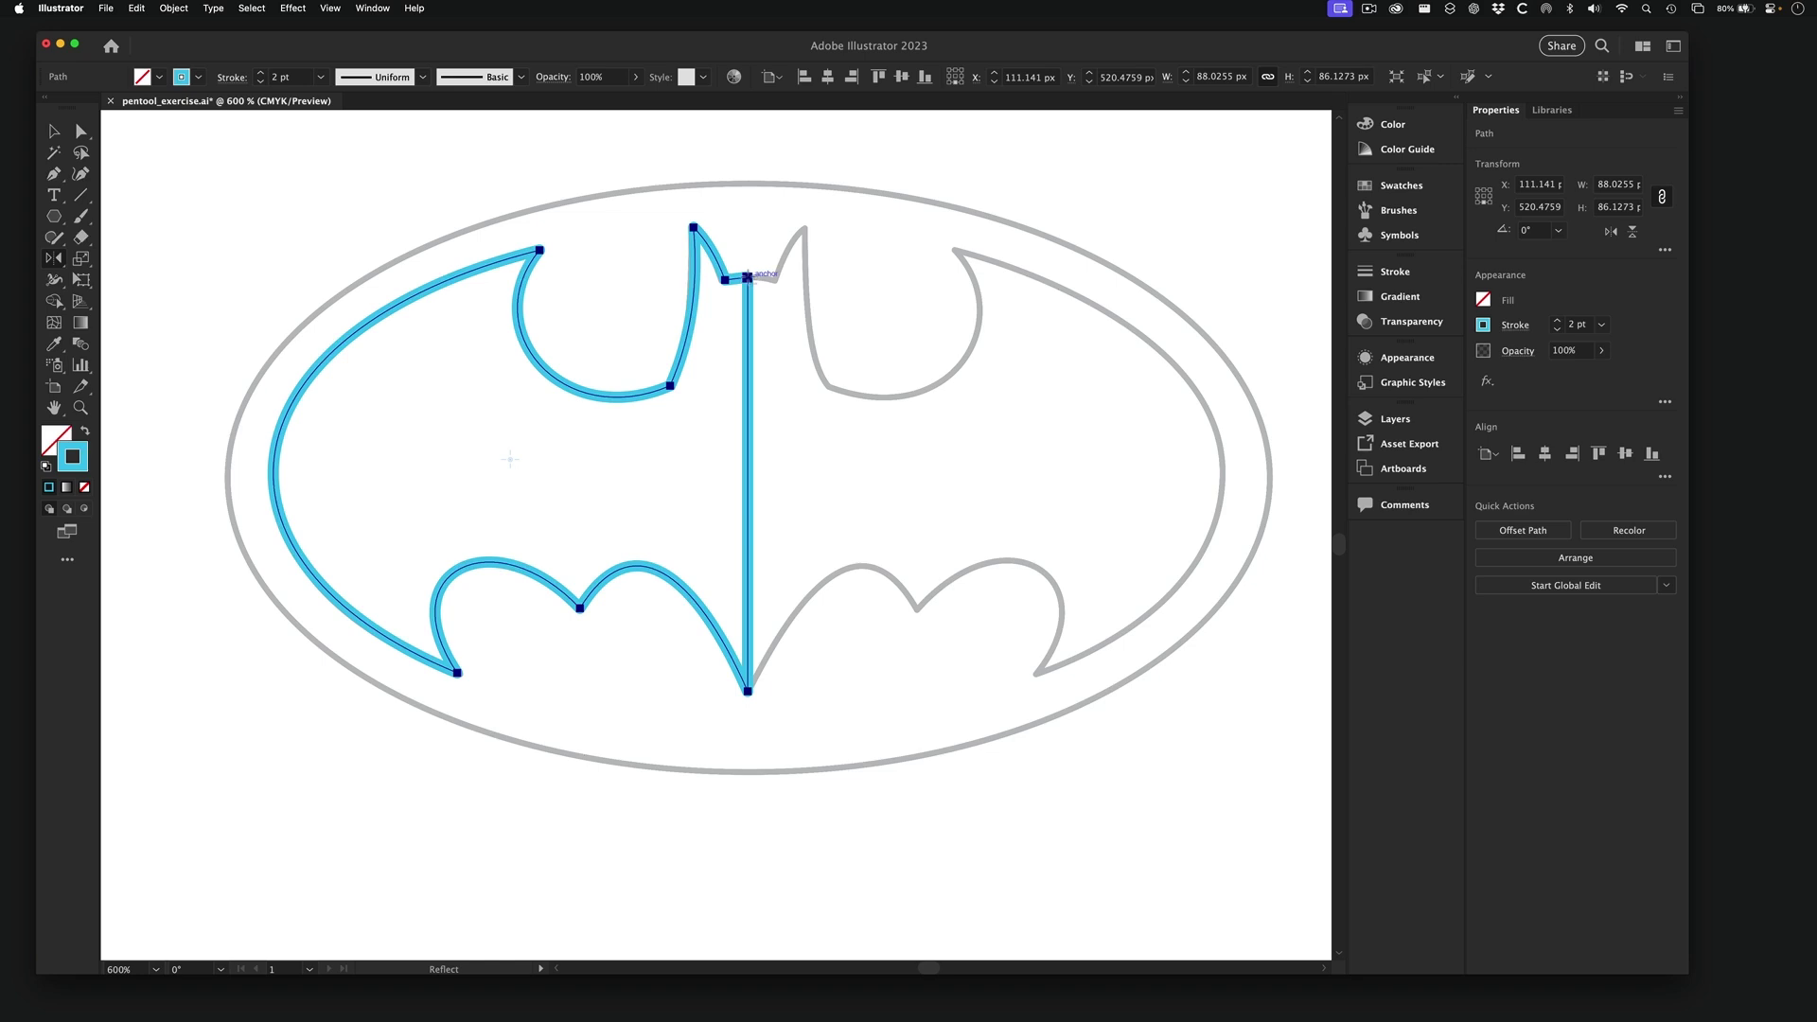
{"action": "left_click", "coordinate": [748, 276], "text": "alt"}
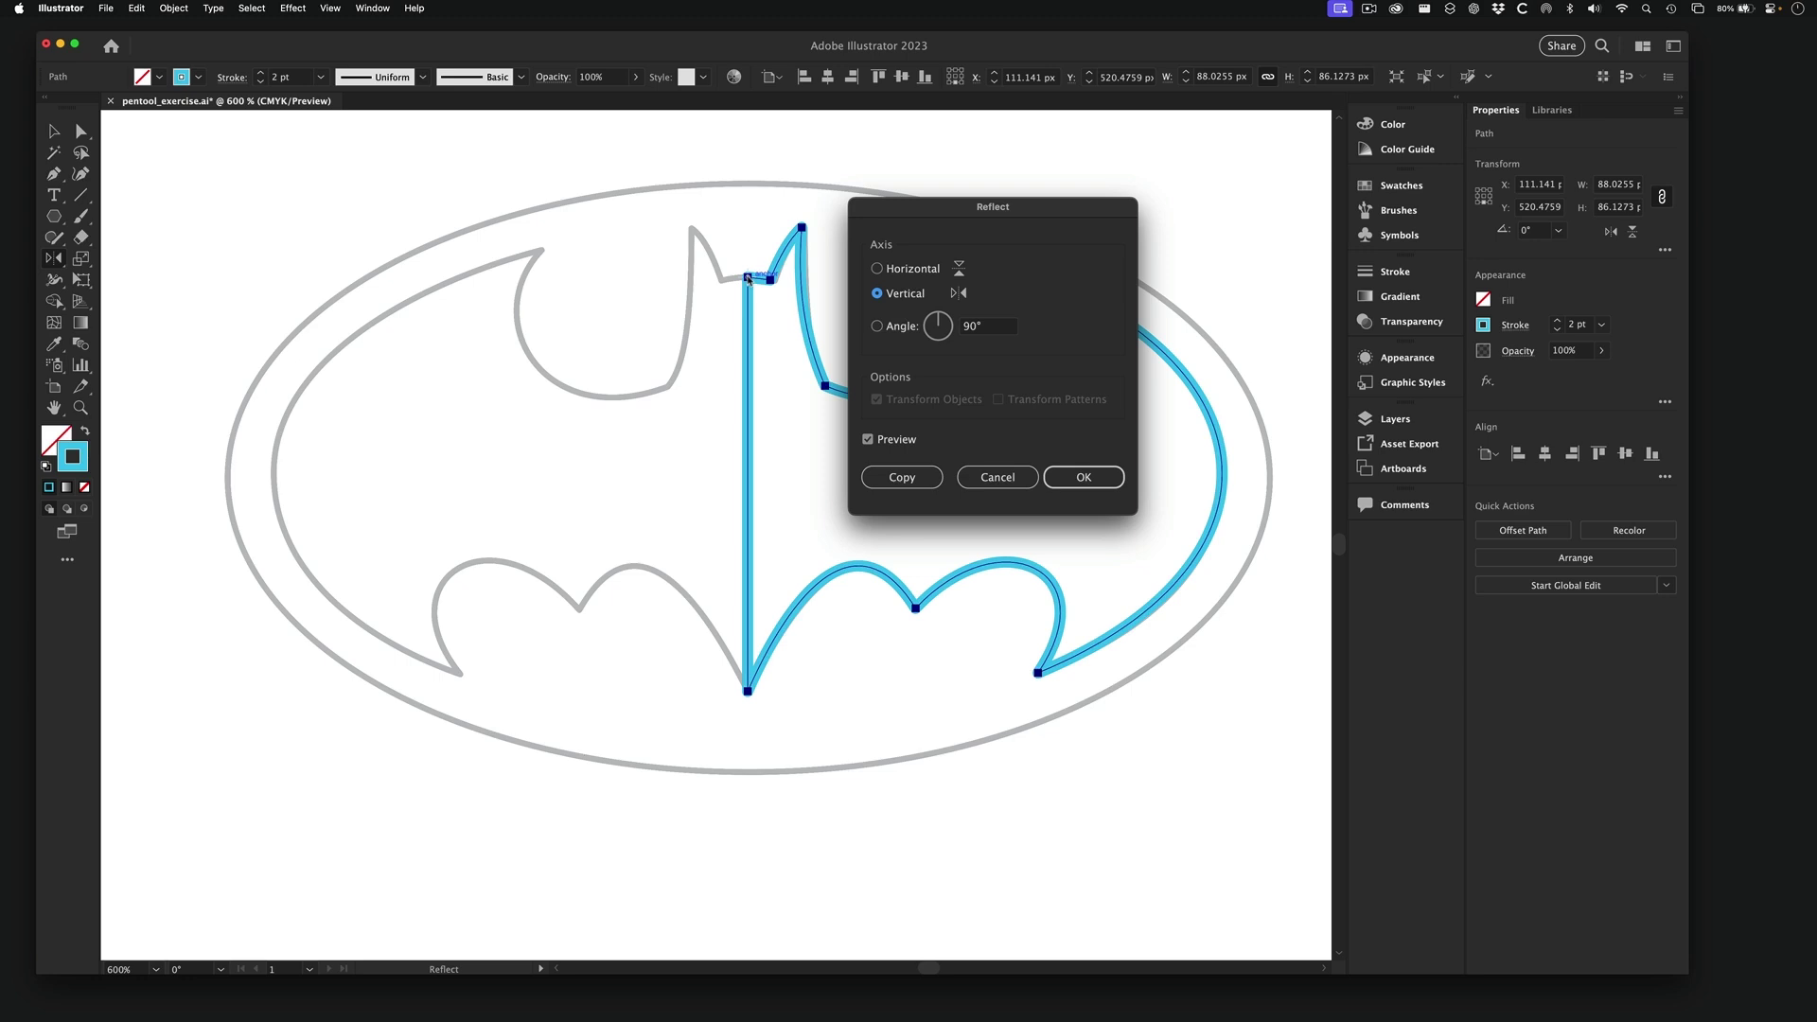
{"action": "left_click_drag", "start_coordinate": [984, 207], "coordinate": [954, 176]}
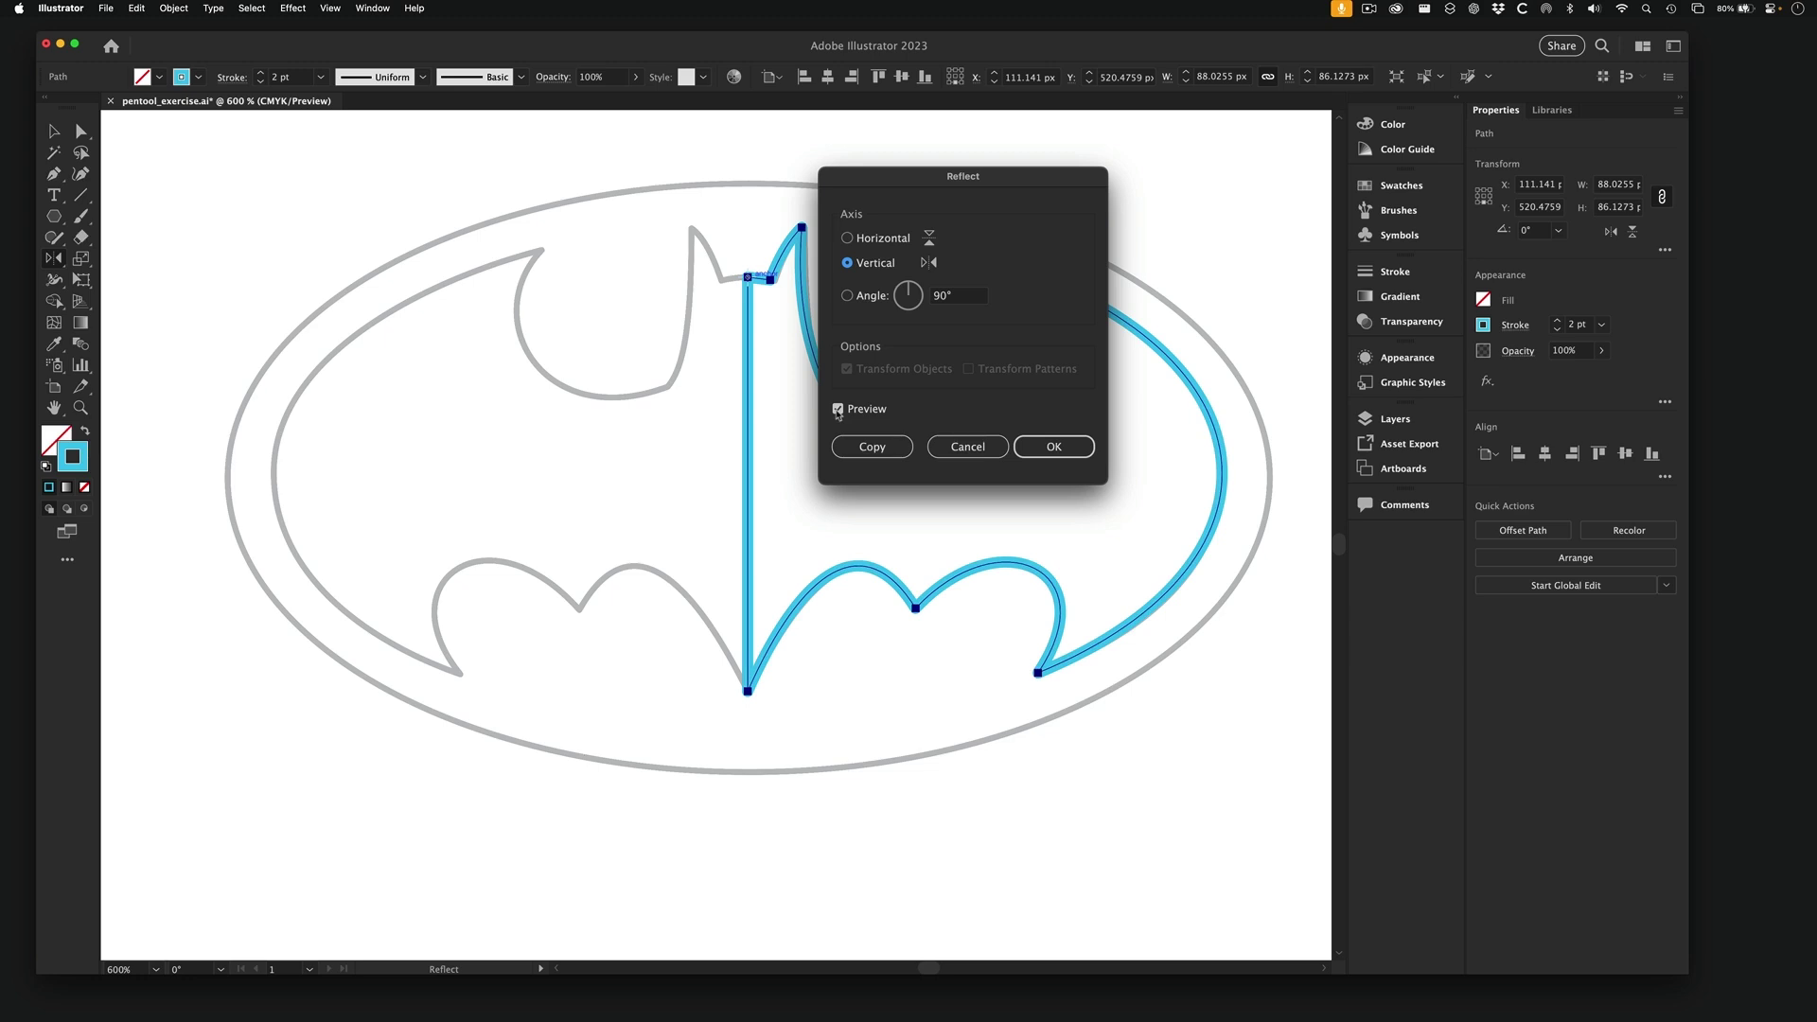
{"action": "left_click", "coordinate": [875, 446]}
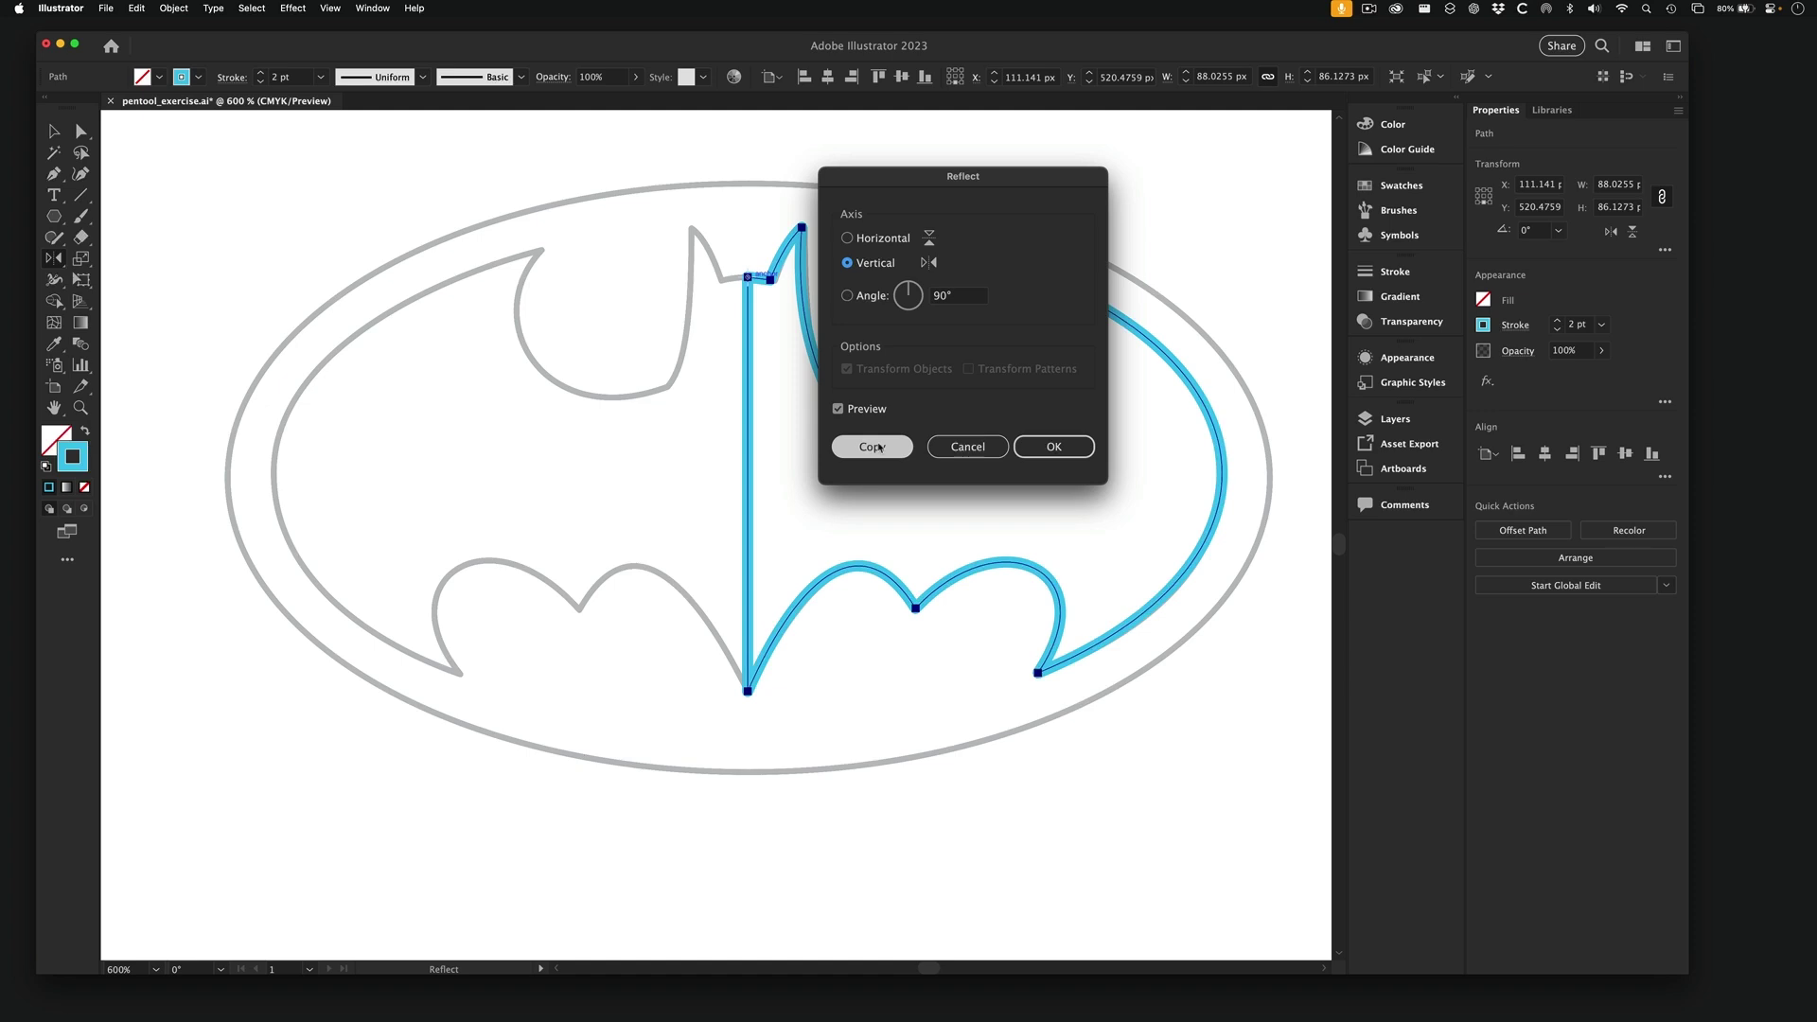
{"action": "left_click", "coordinate": [877, 447]}
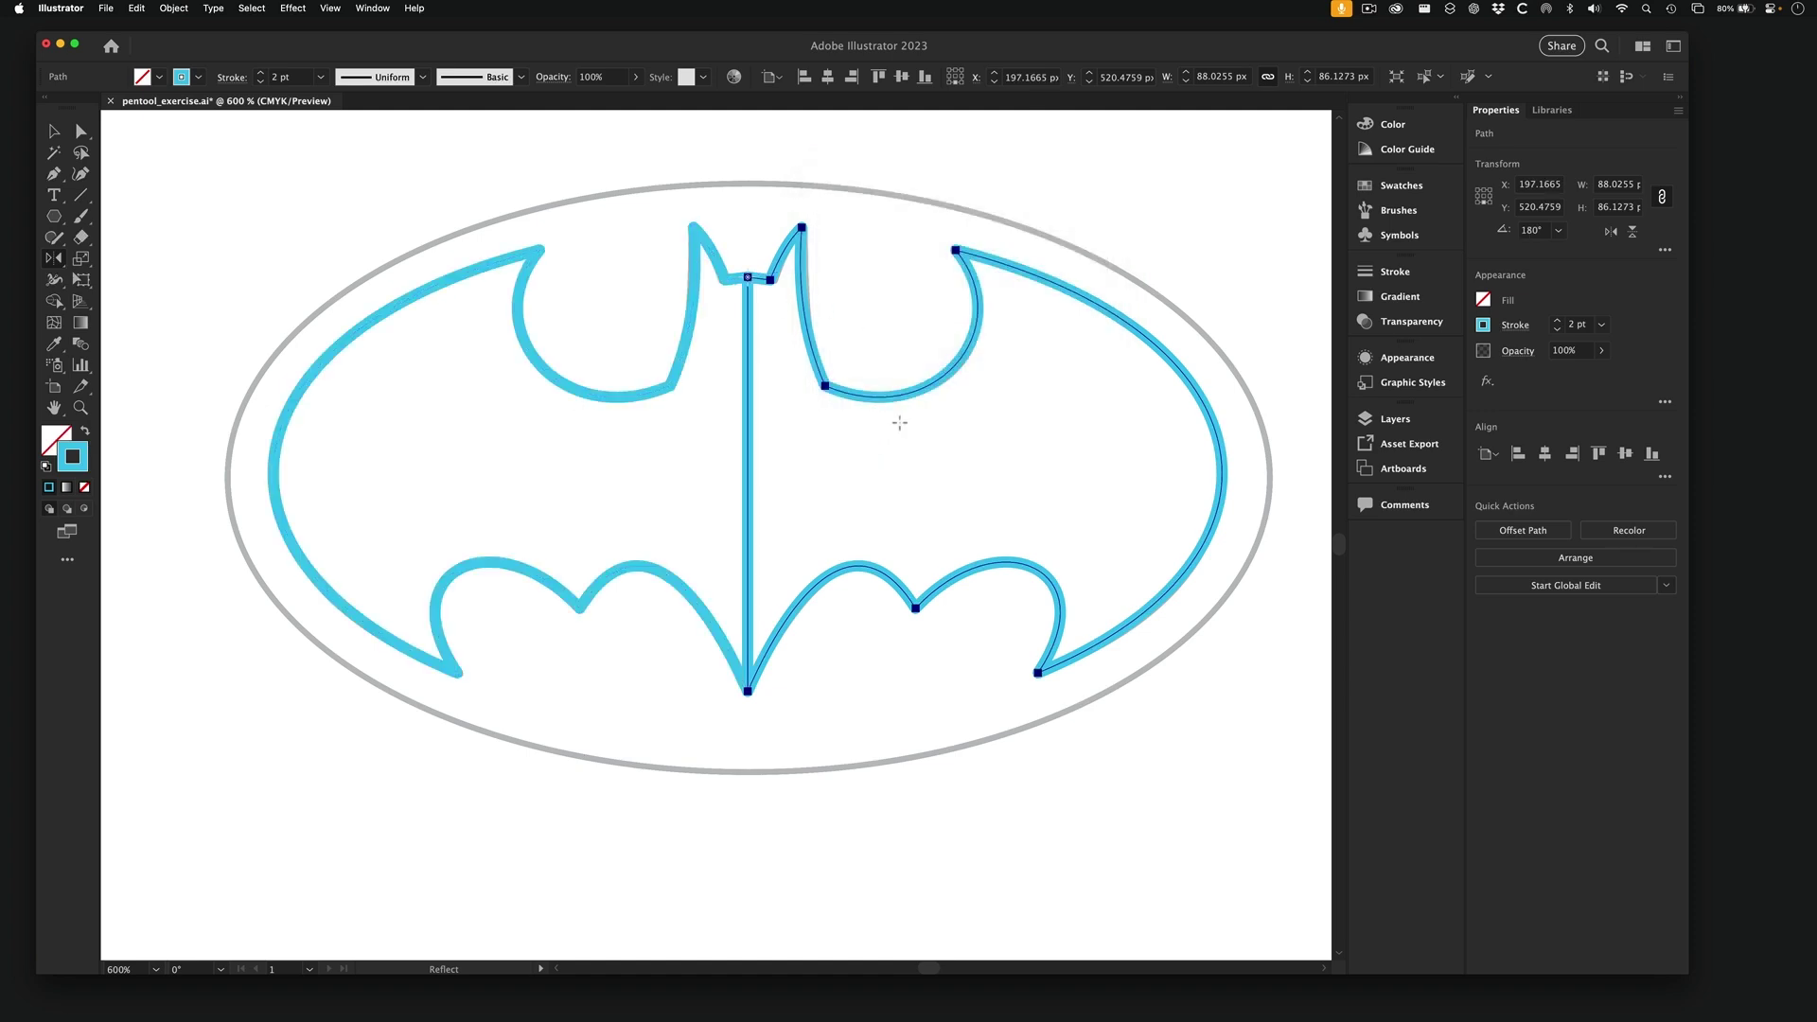
- Select both halves of the bat outline together, leaving the grey template out
{"action": "left_click", "coordinate": [54, 131]}
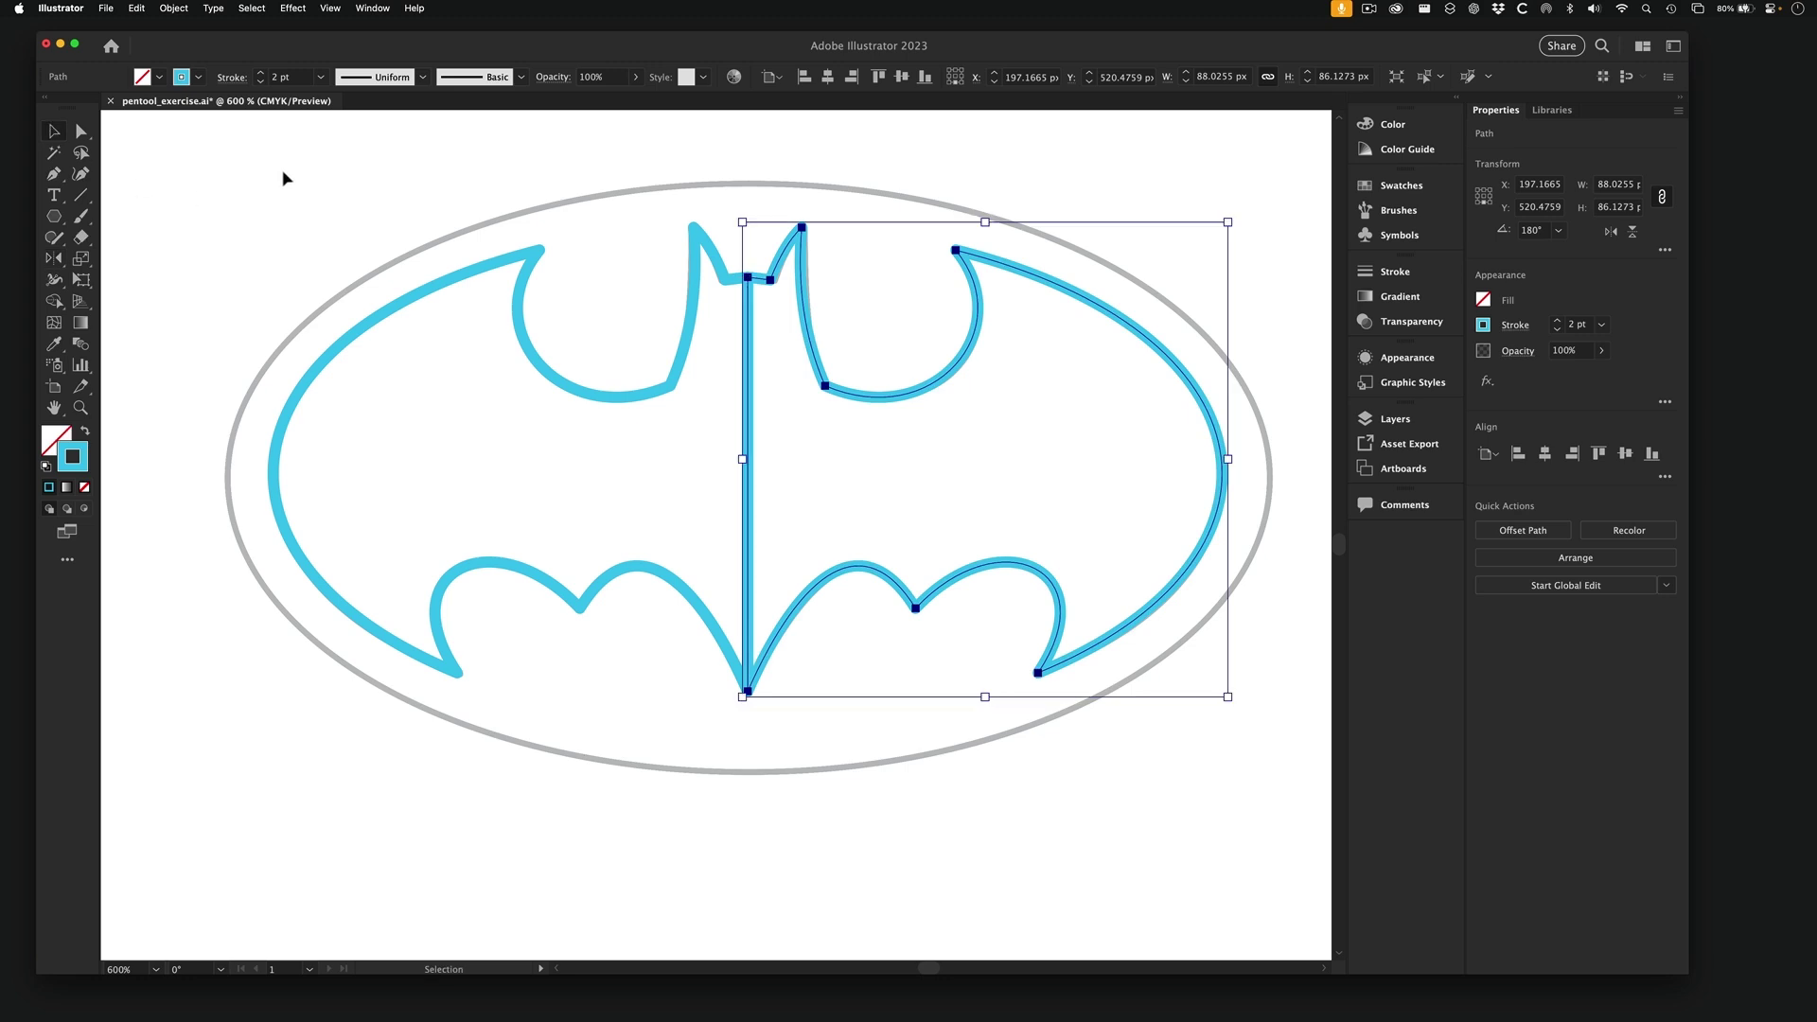
{"action": "left_click", "coordinate": [369, 379]}
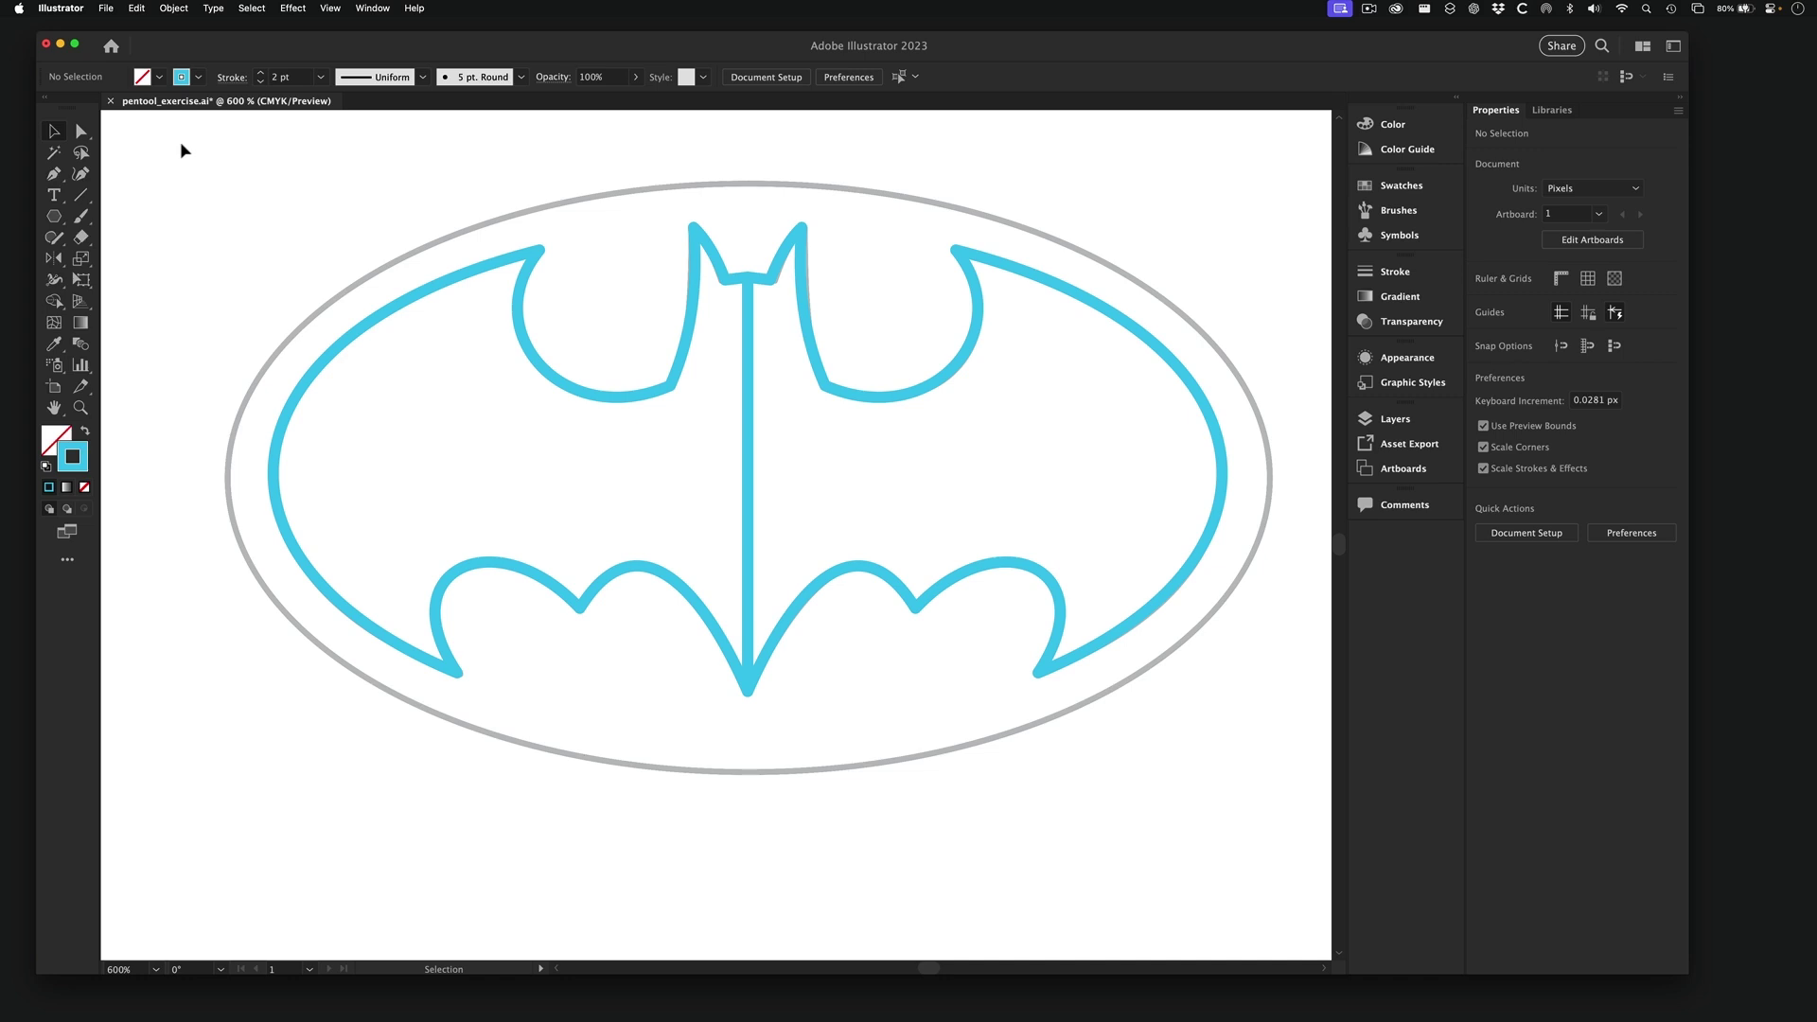
{"action": "left_click_drag", "start_coordinate": [180, 142], "coordinate": [1287, 776]}
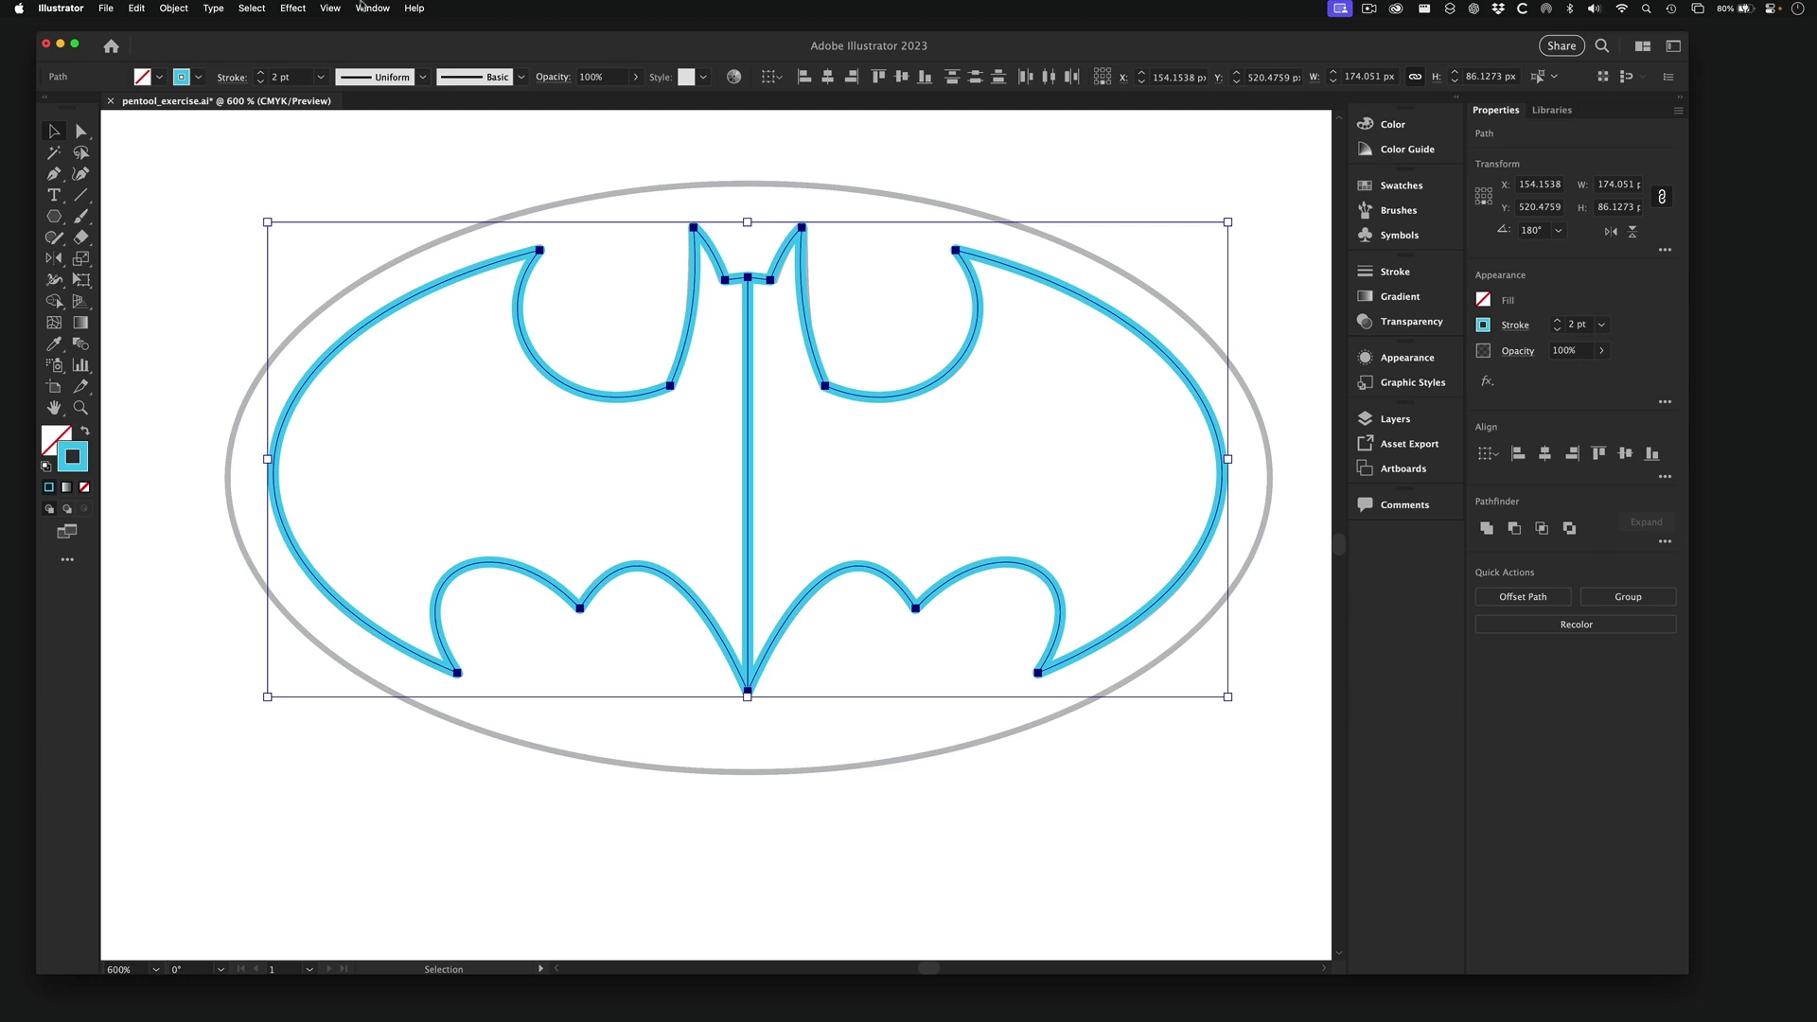
- Try merging the two halves into one shape with the Shape Builder tool, and undo the merge
{"action": "left_click", "coordinate": [55, 305]}
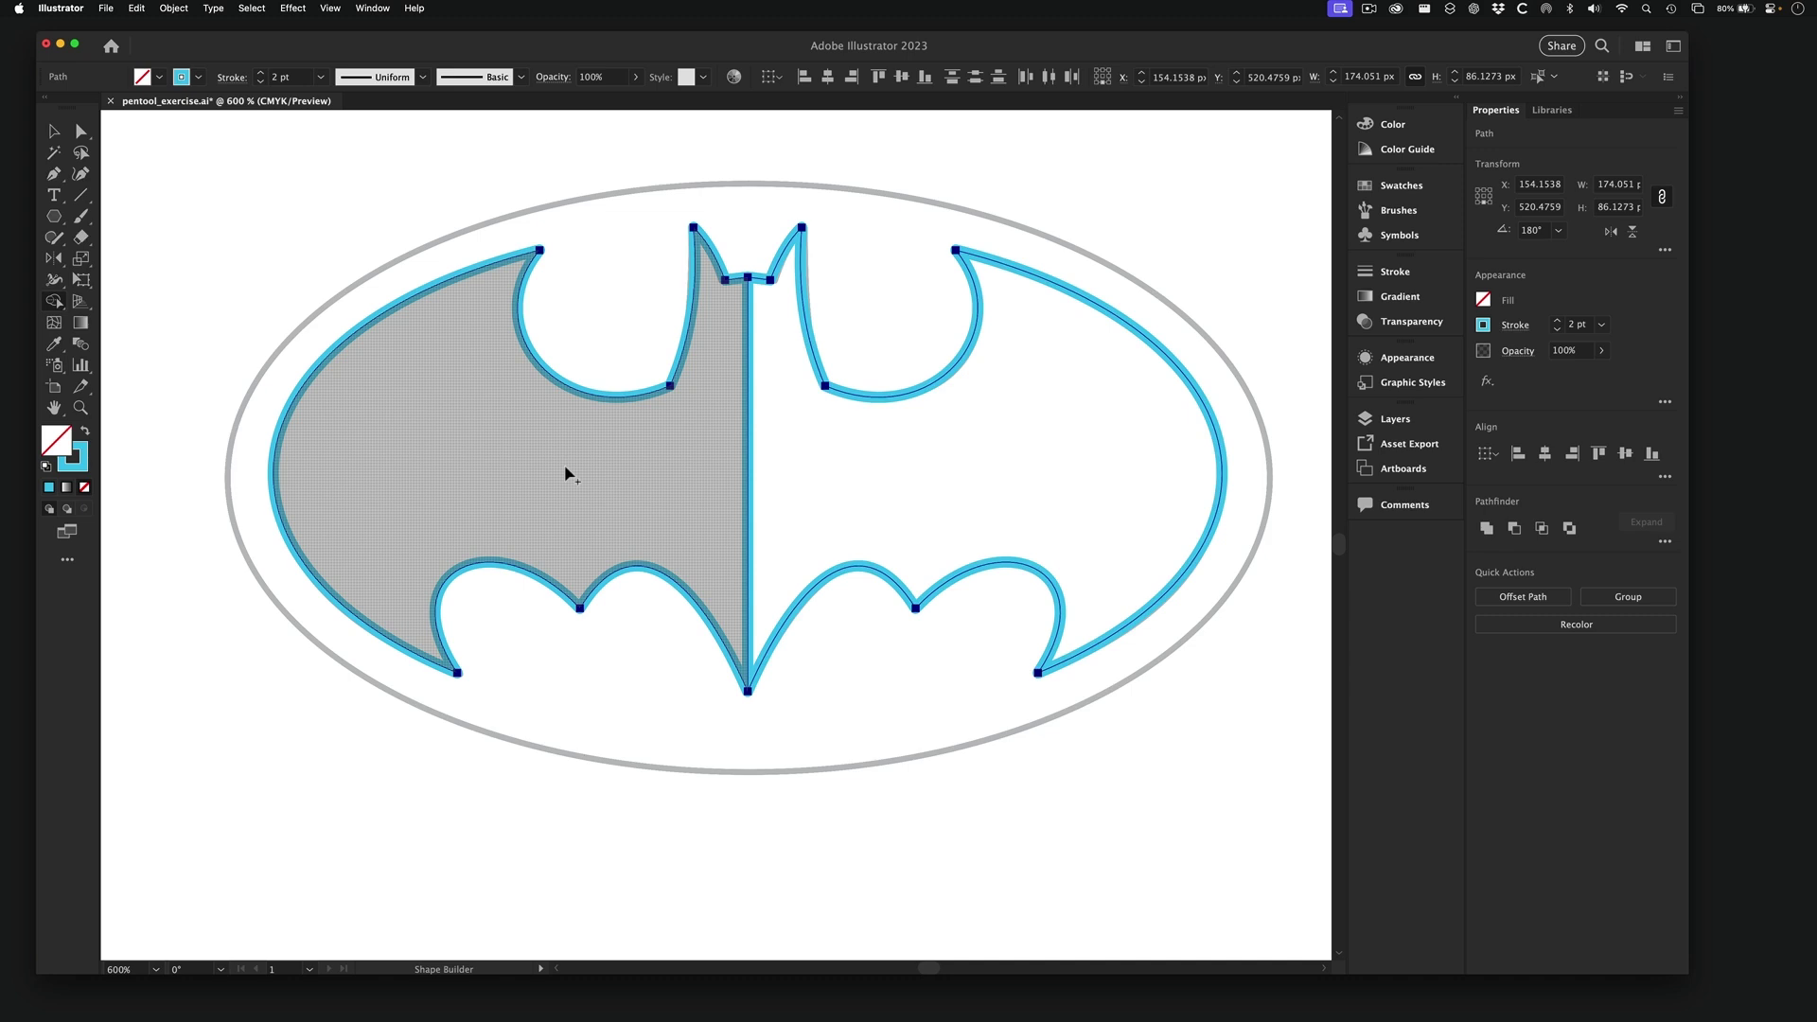
{"action": "mouse_move", "coordinate": [566, 467]}
{"action": "left_mouse_down"}
{"action": "mouse_move", "coordinate": [765, 469]}
{"action": "mouse_move", "coordinate": [1052, 433]}
{"action": "left_mouse_up"}
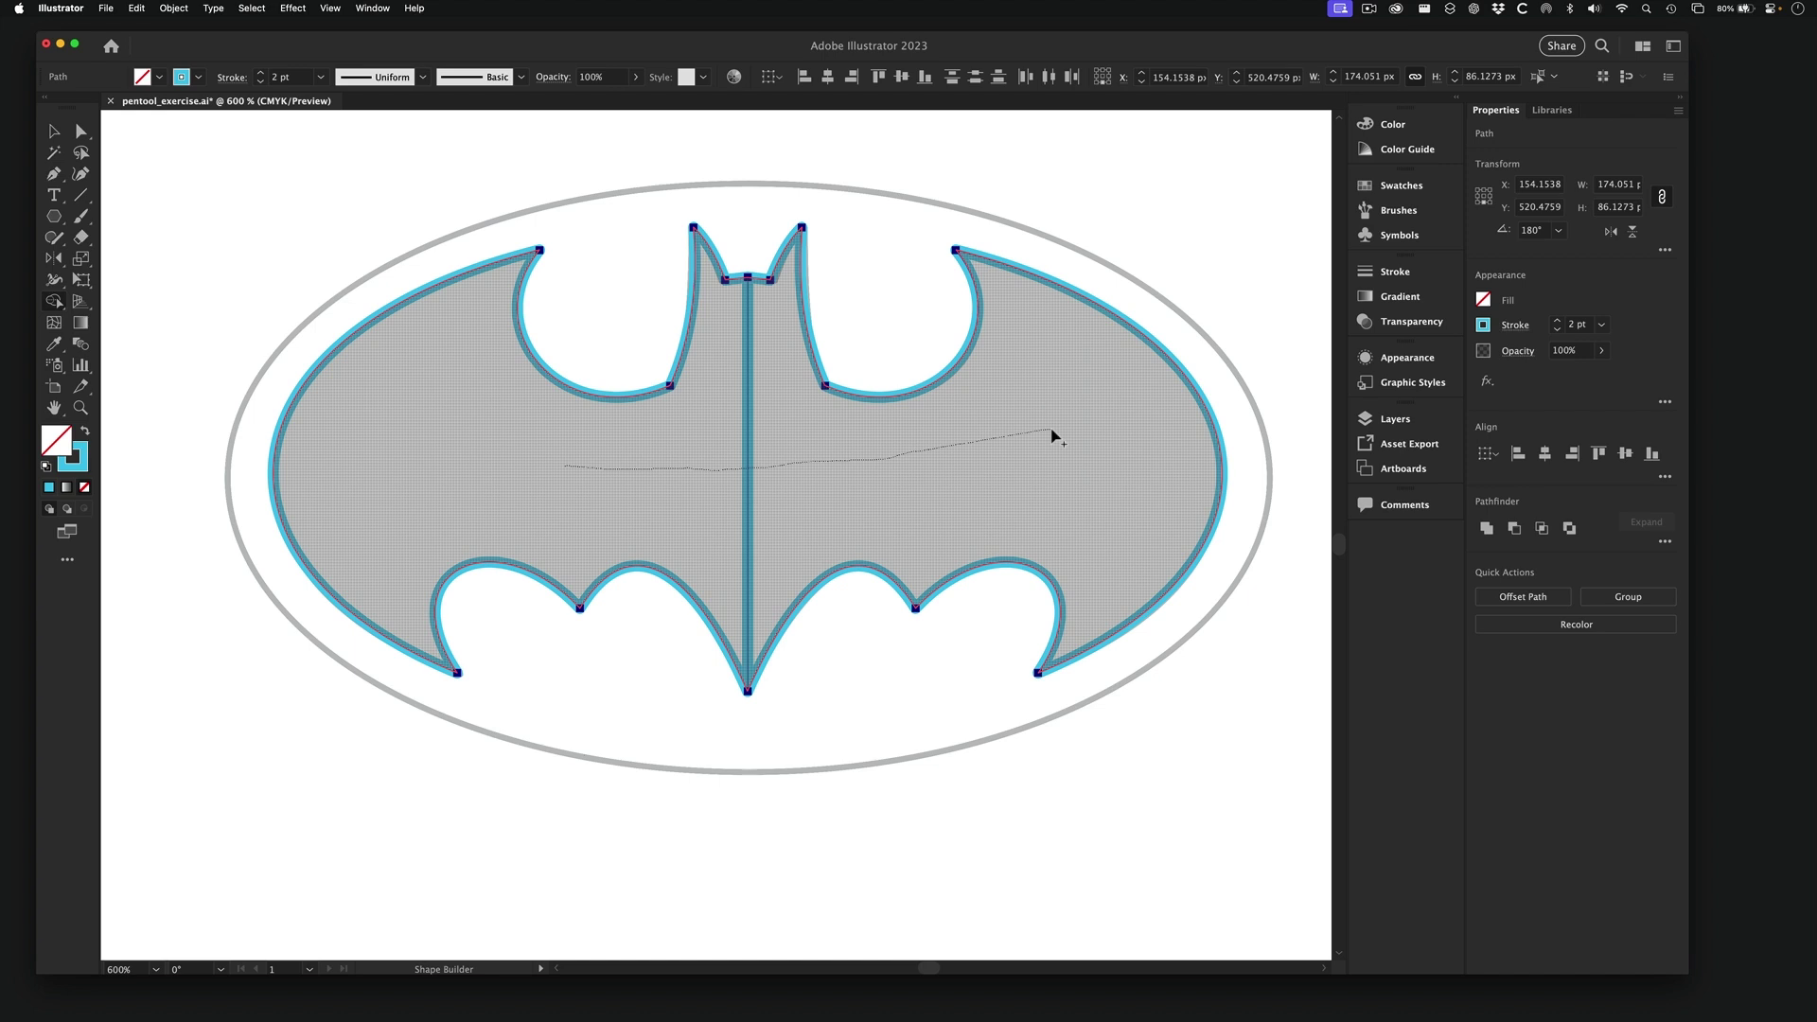
{"action": "left_click_drag", "start_coordinate": [1052, 435], "coordinate": [1050, 432]}
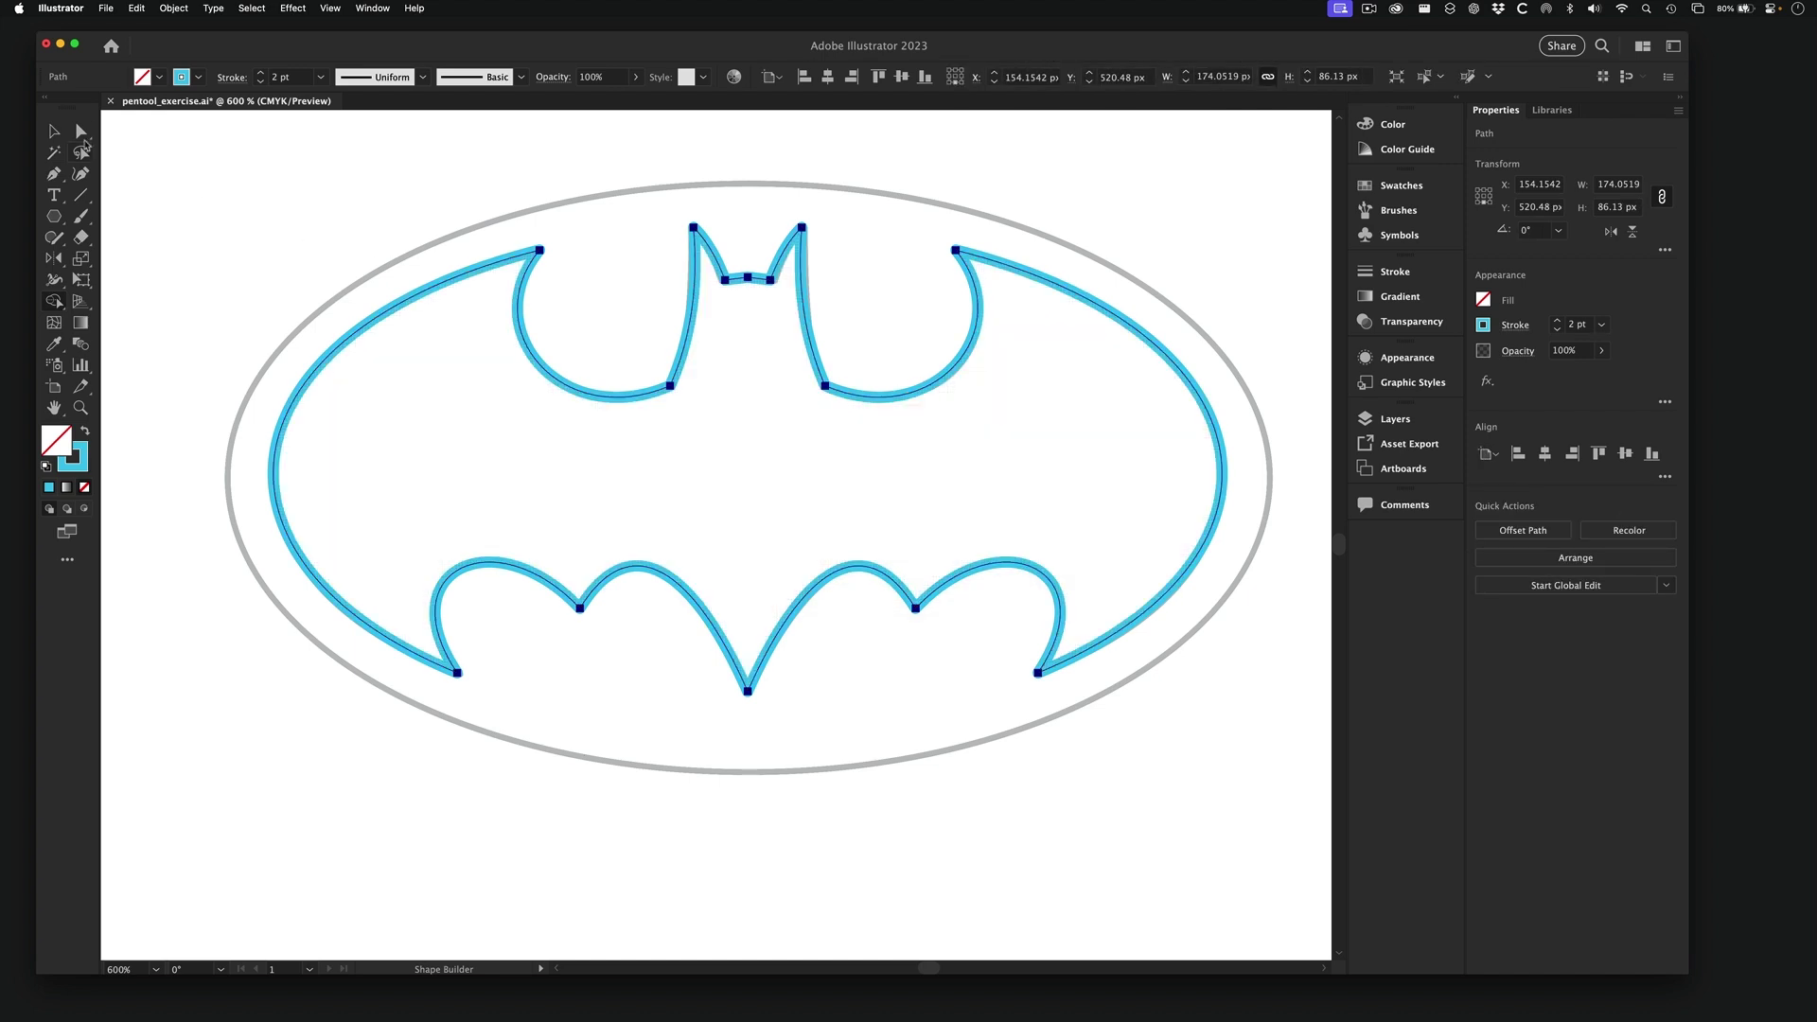
{"action": "left_click", "coordinate": [81, 134]}
{"action": "left_click", "coordinate": [421, 466]}
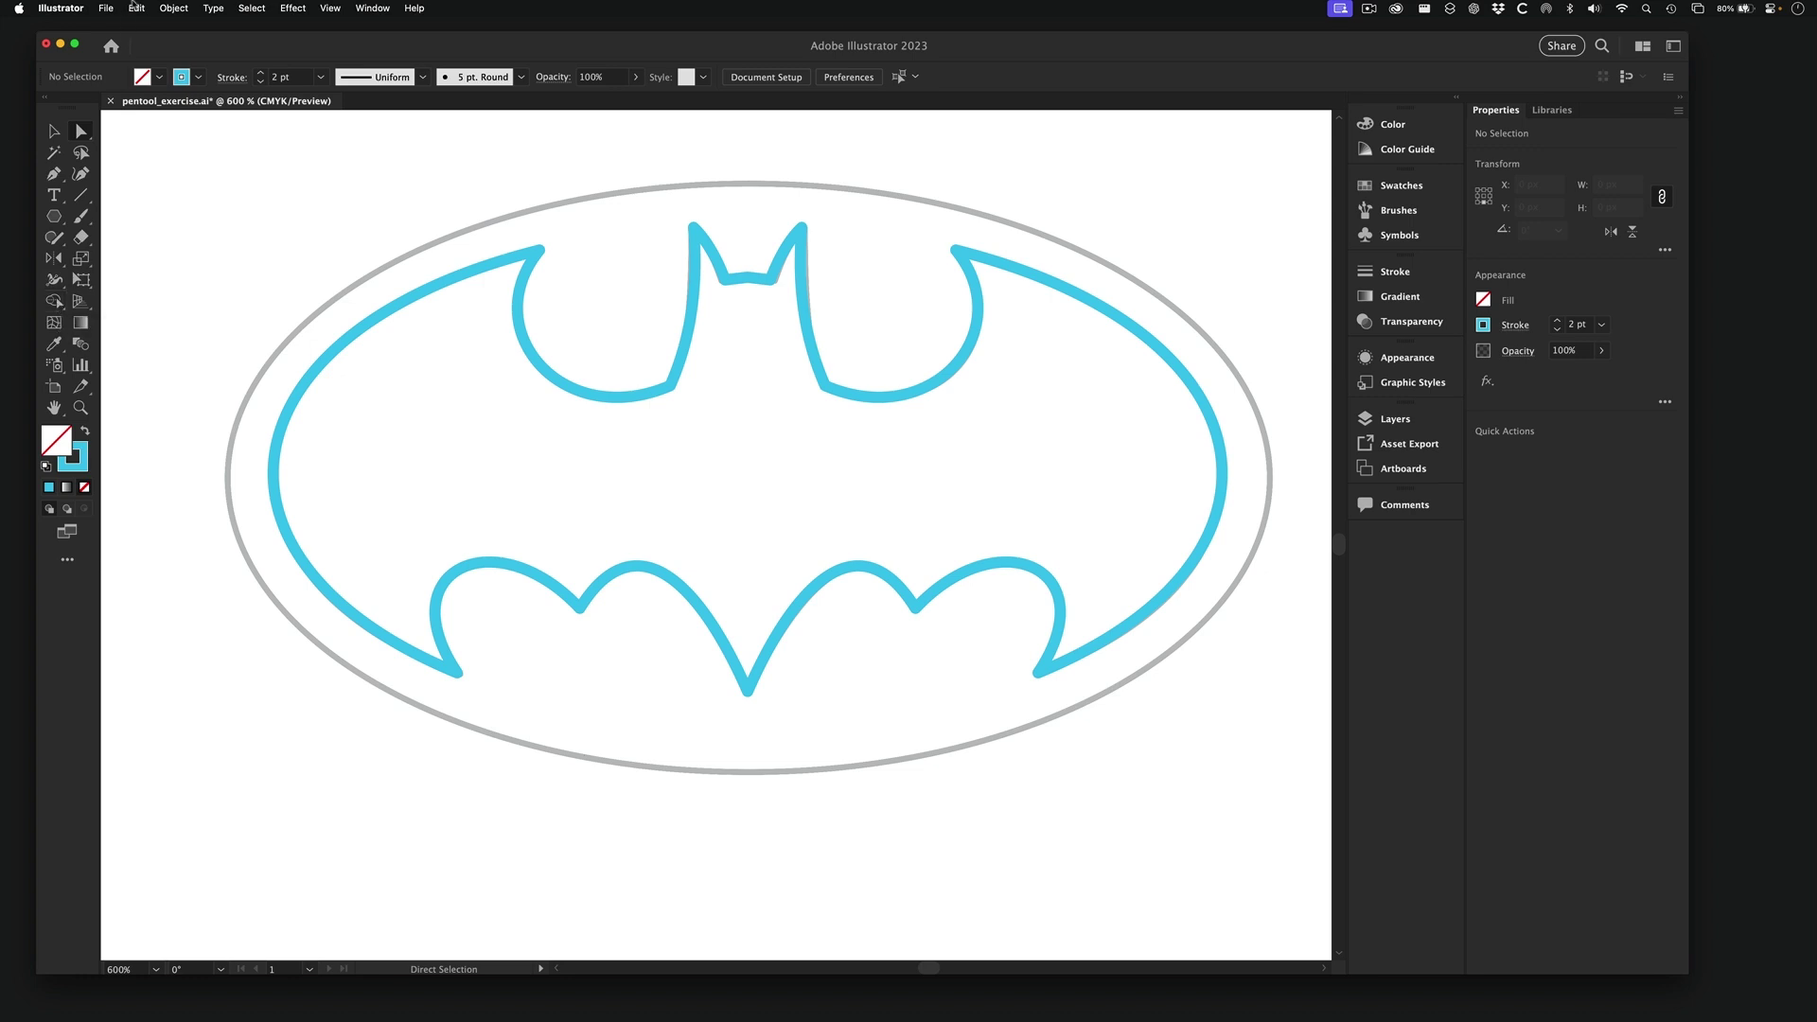
{"action": "left_click", "coordinate": [137, 7]}
{"action": "left_click", "coordinate": [142, 27]}
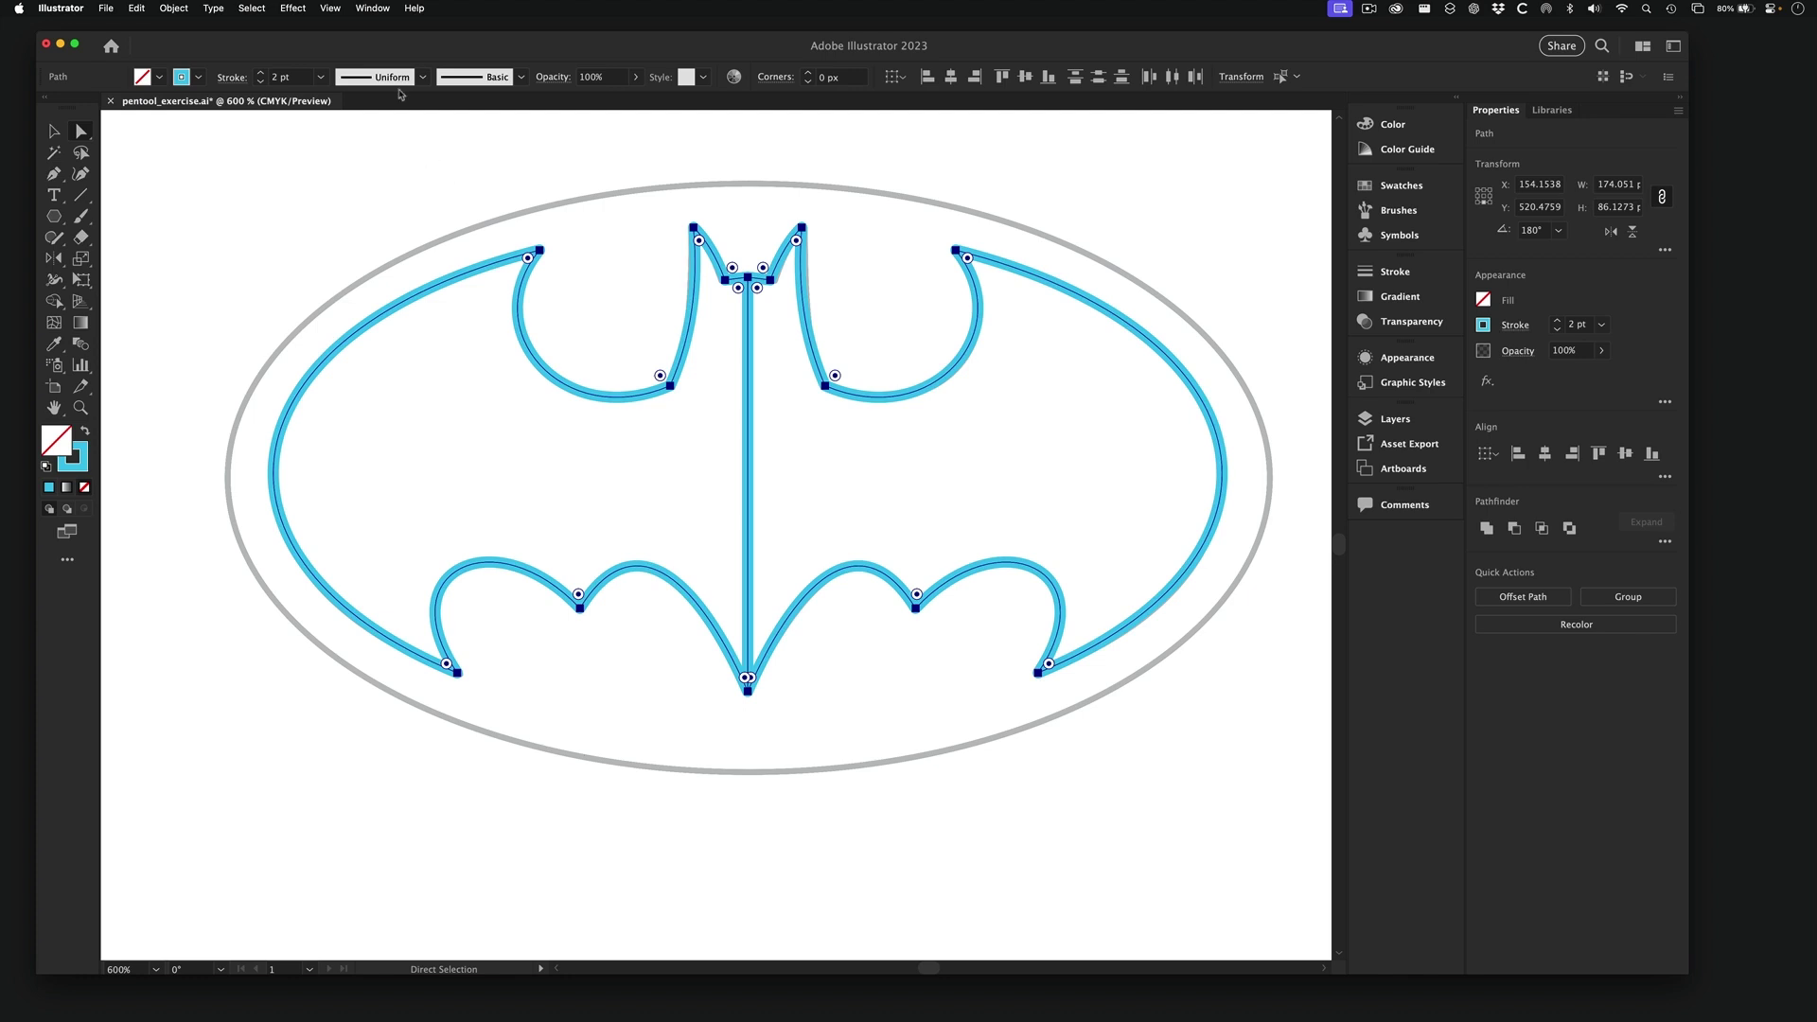
- Unite the two selected halves into a single shape with the Pathfinder's Unite shape mode
{"action": "left_click", "coordinate": [374, 9]}
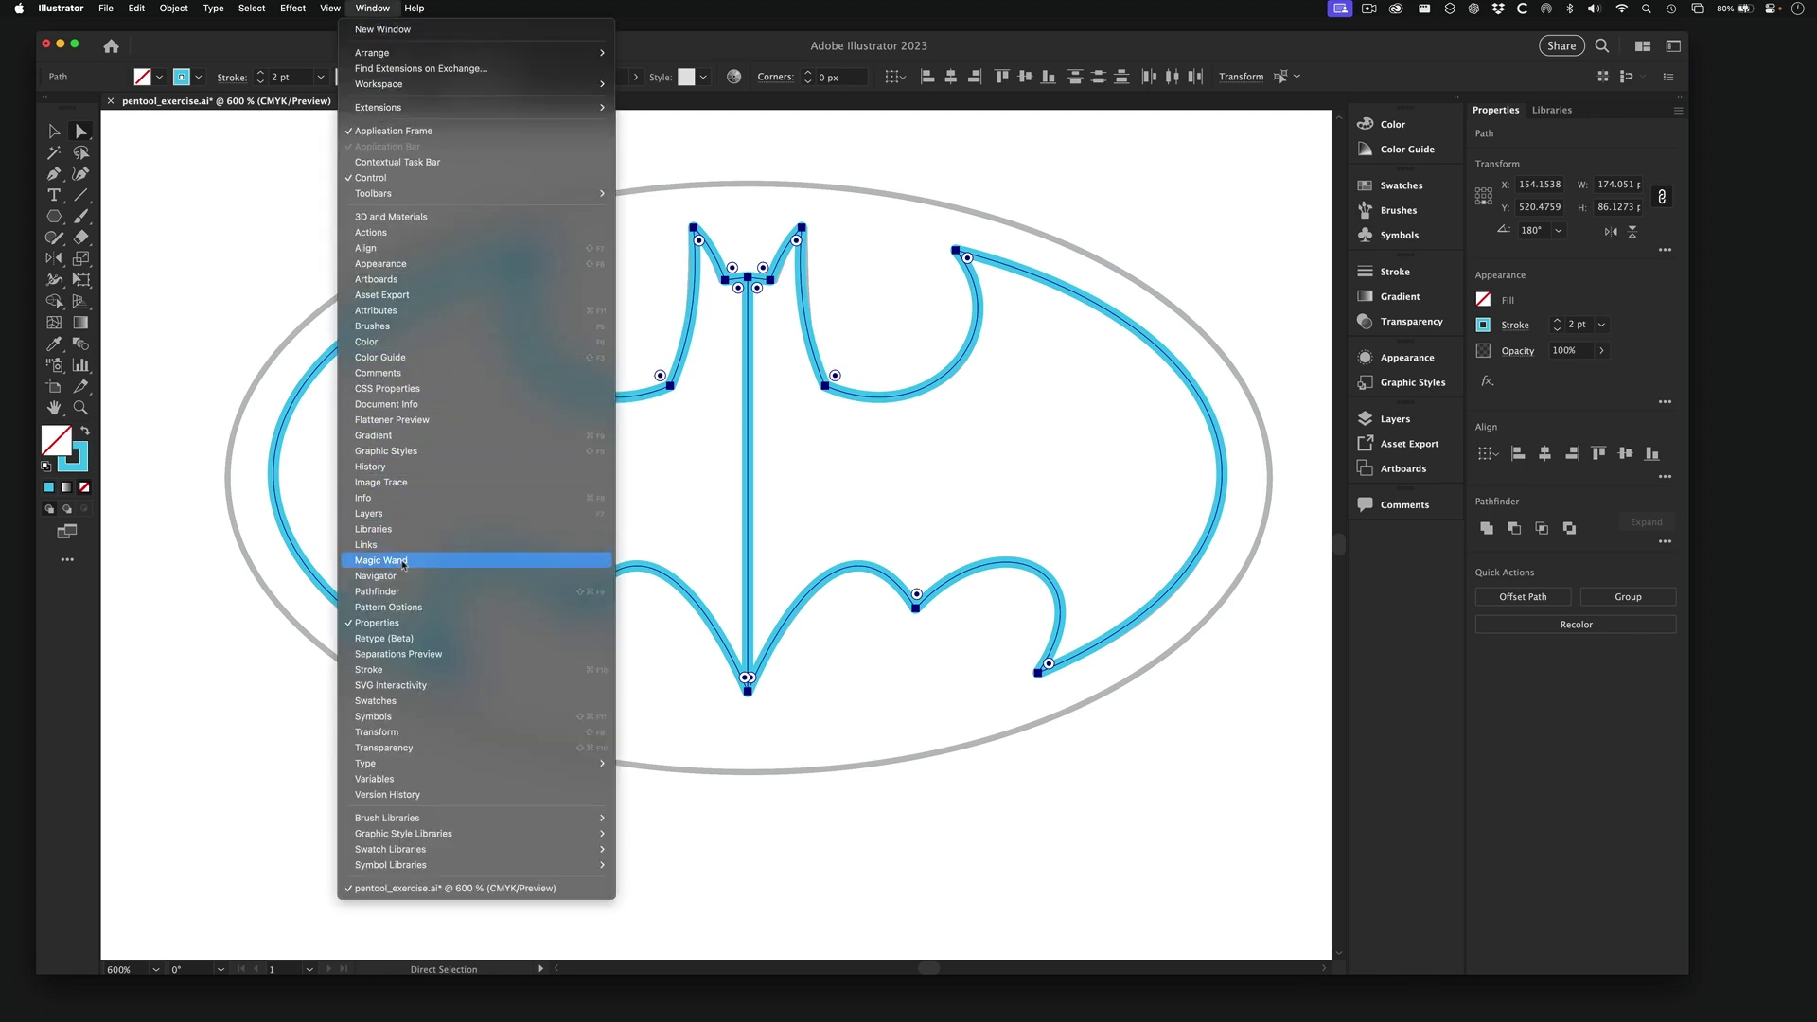
{"action": "left_click", "coordinate": [466, 592]}
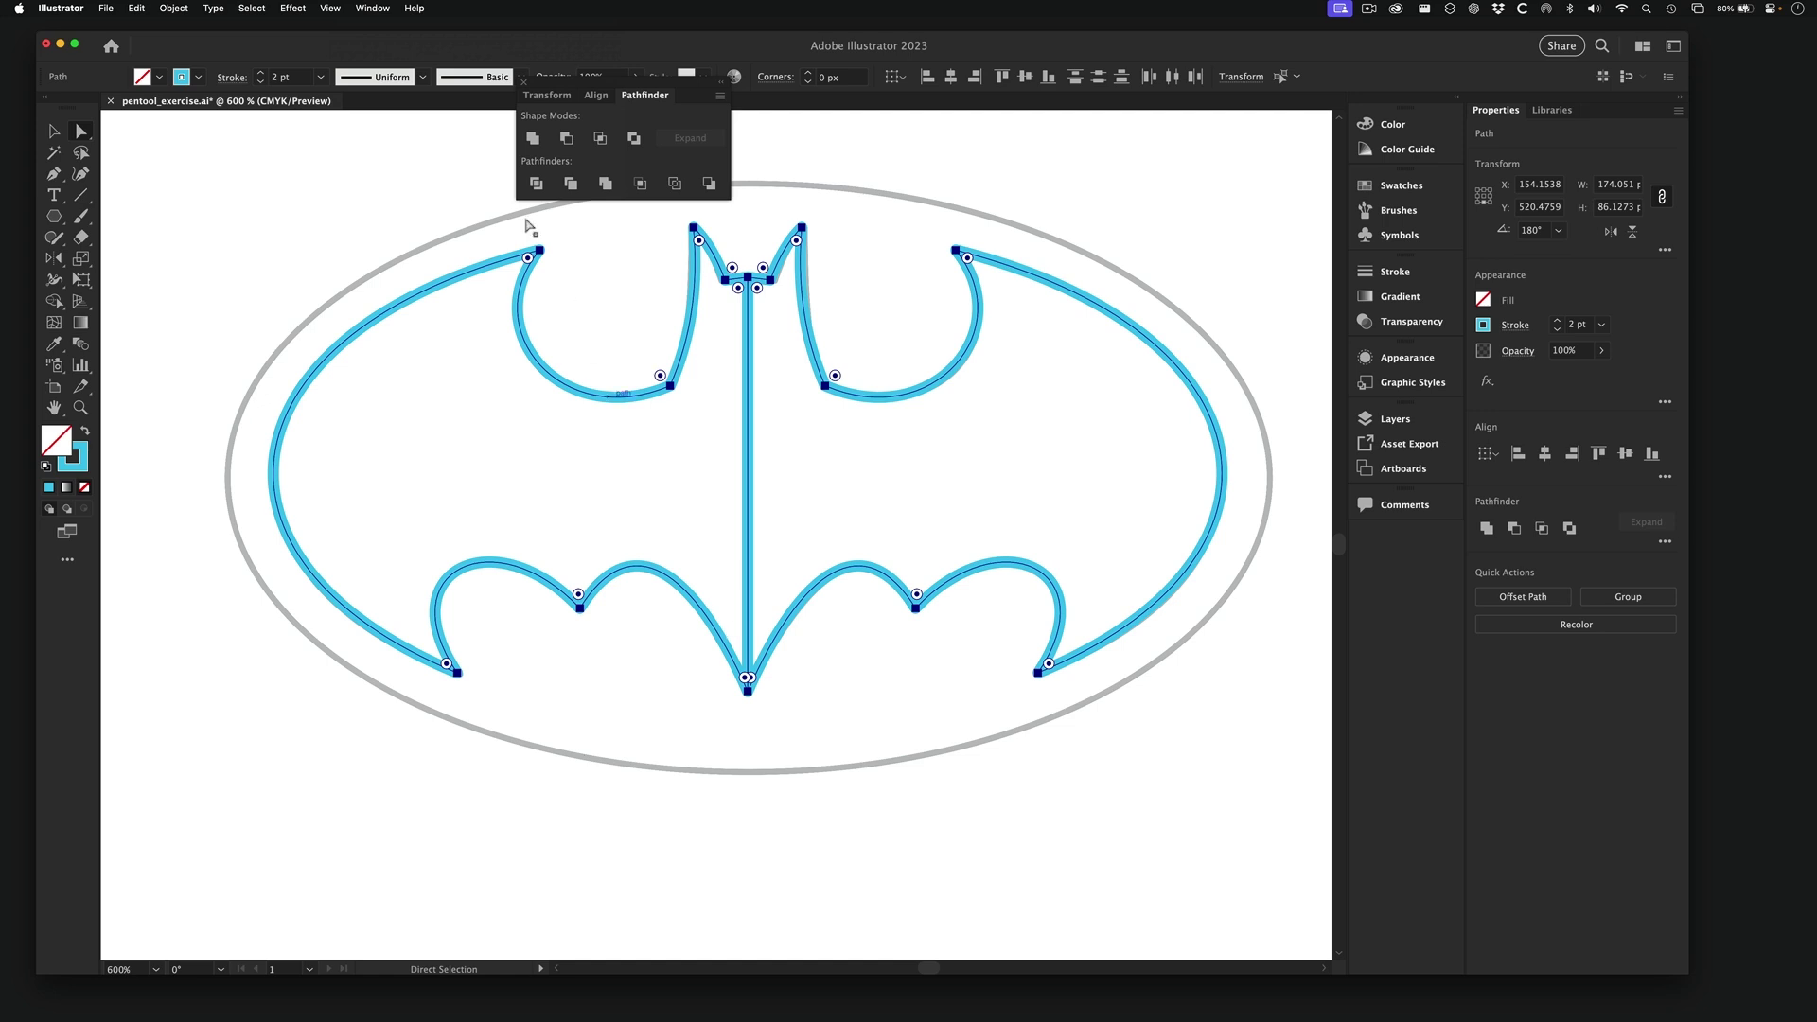
{"action": "left_click_drag", "start_coordinate": [582, 83], "coordinate": [1136, 582]}
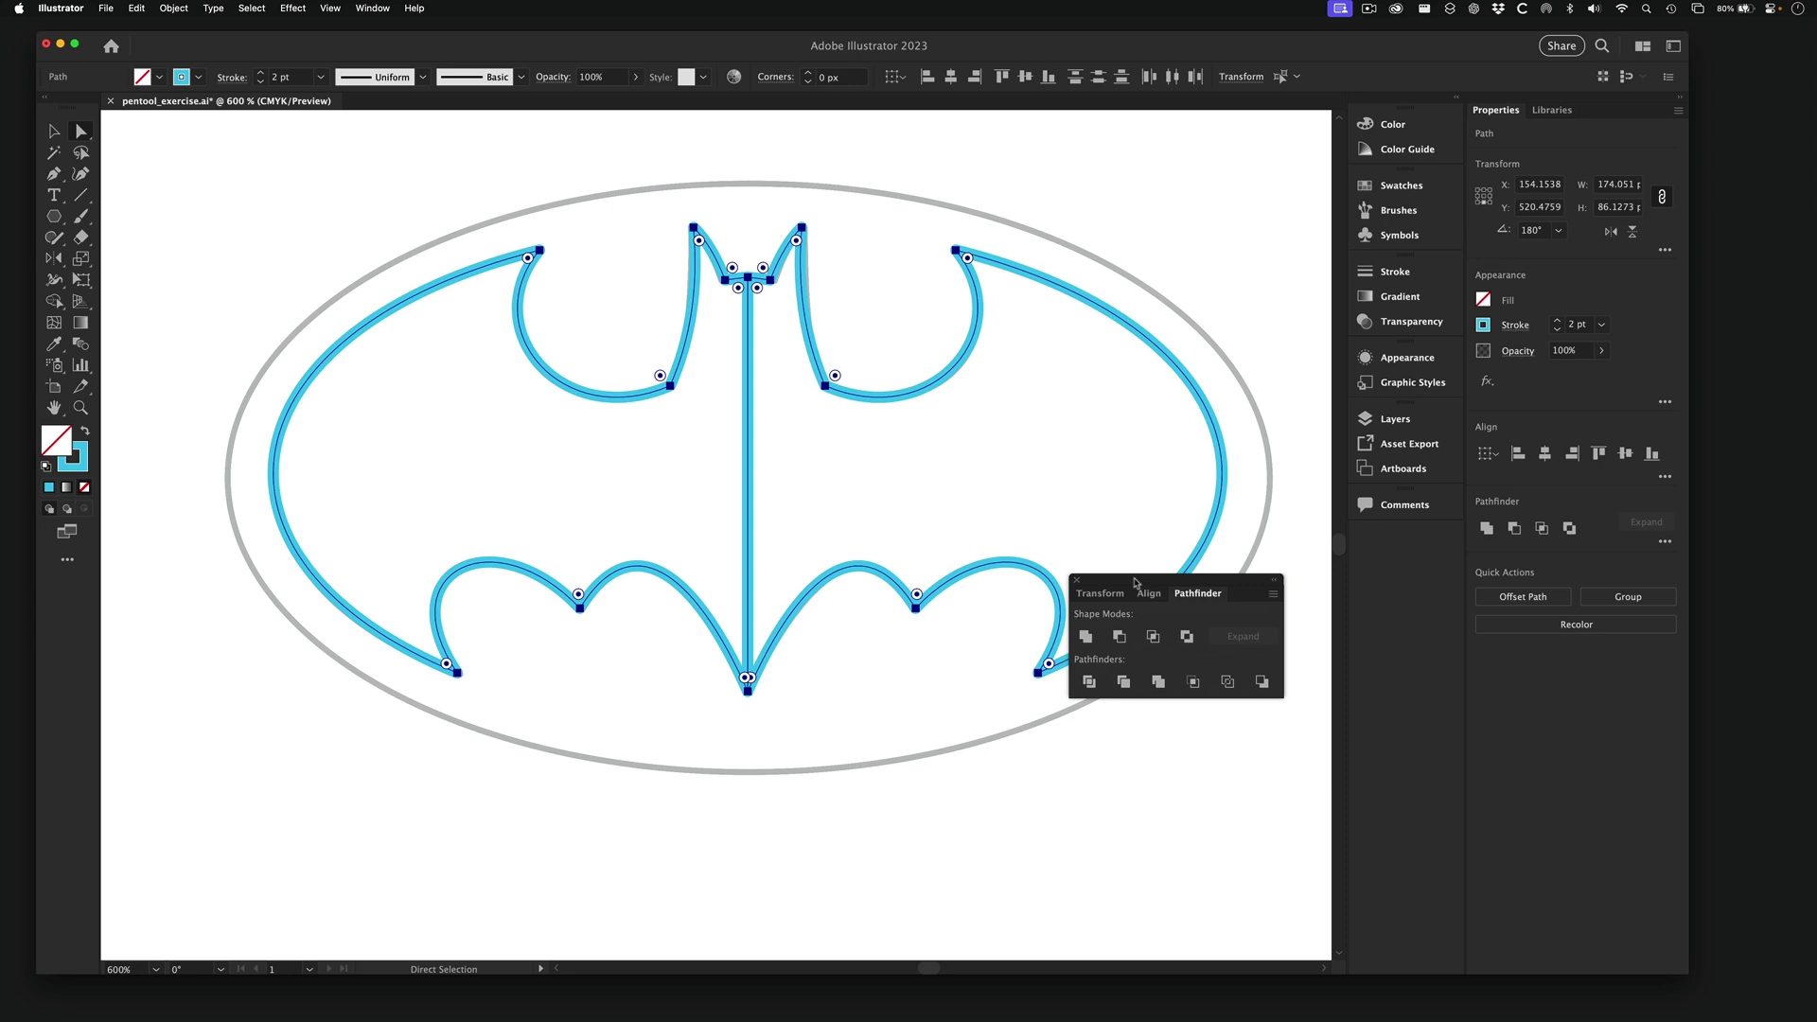
{"action": "left_click_drag", "start_coordinate": [1136, 582], "coordinate": [1105, 380]}
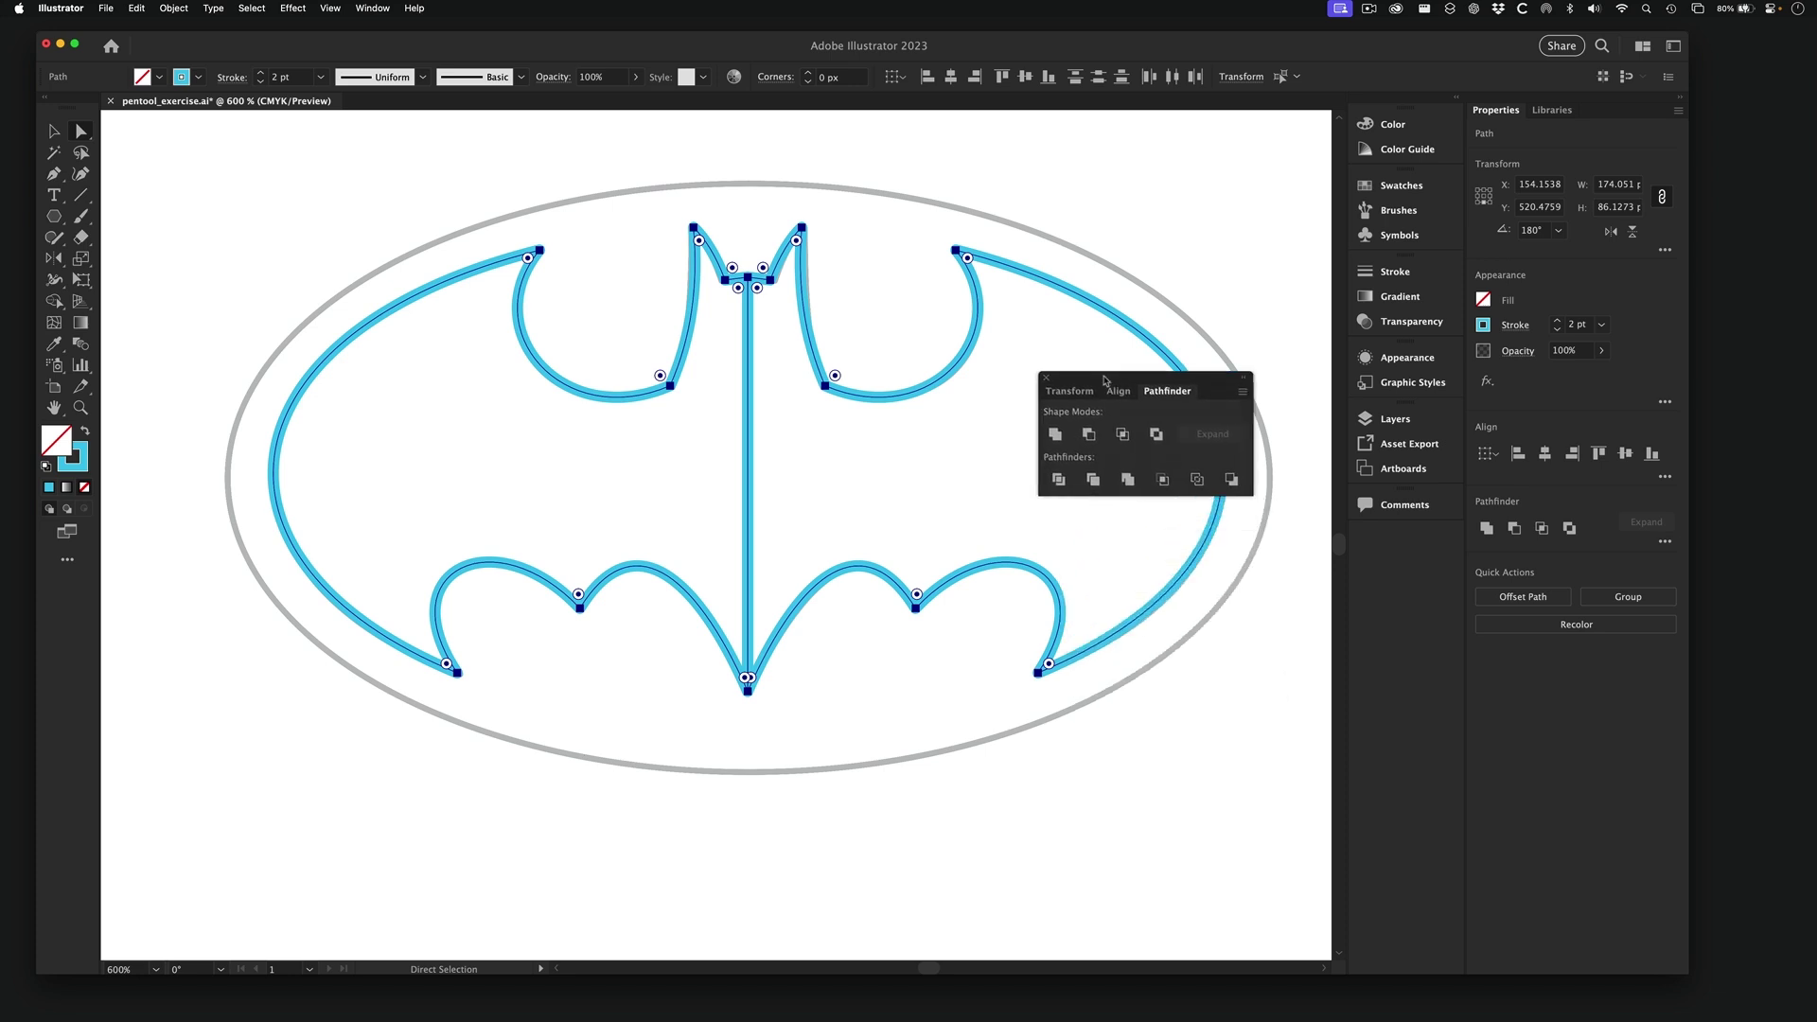
{"action": "left_click", "coordinate": [1055, 435]}
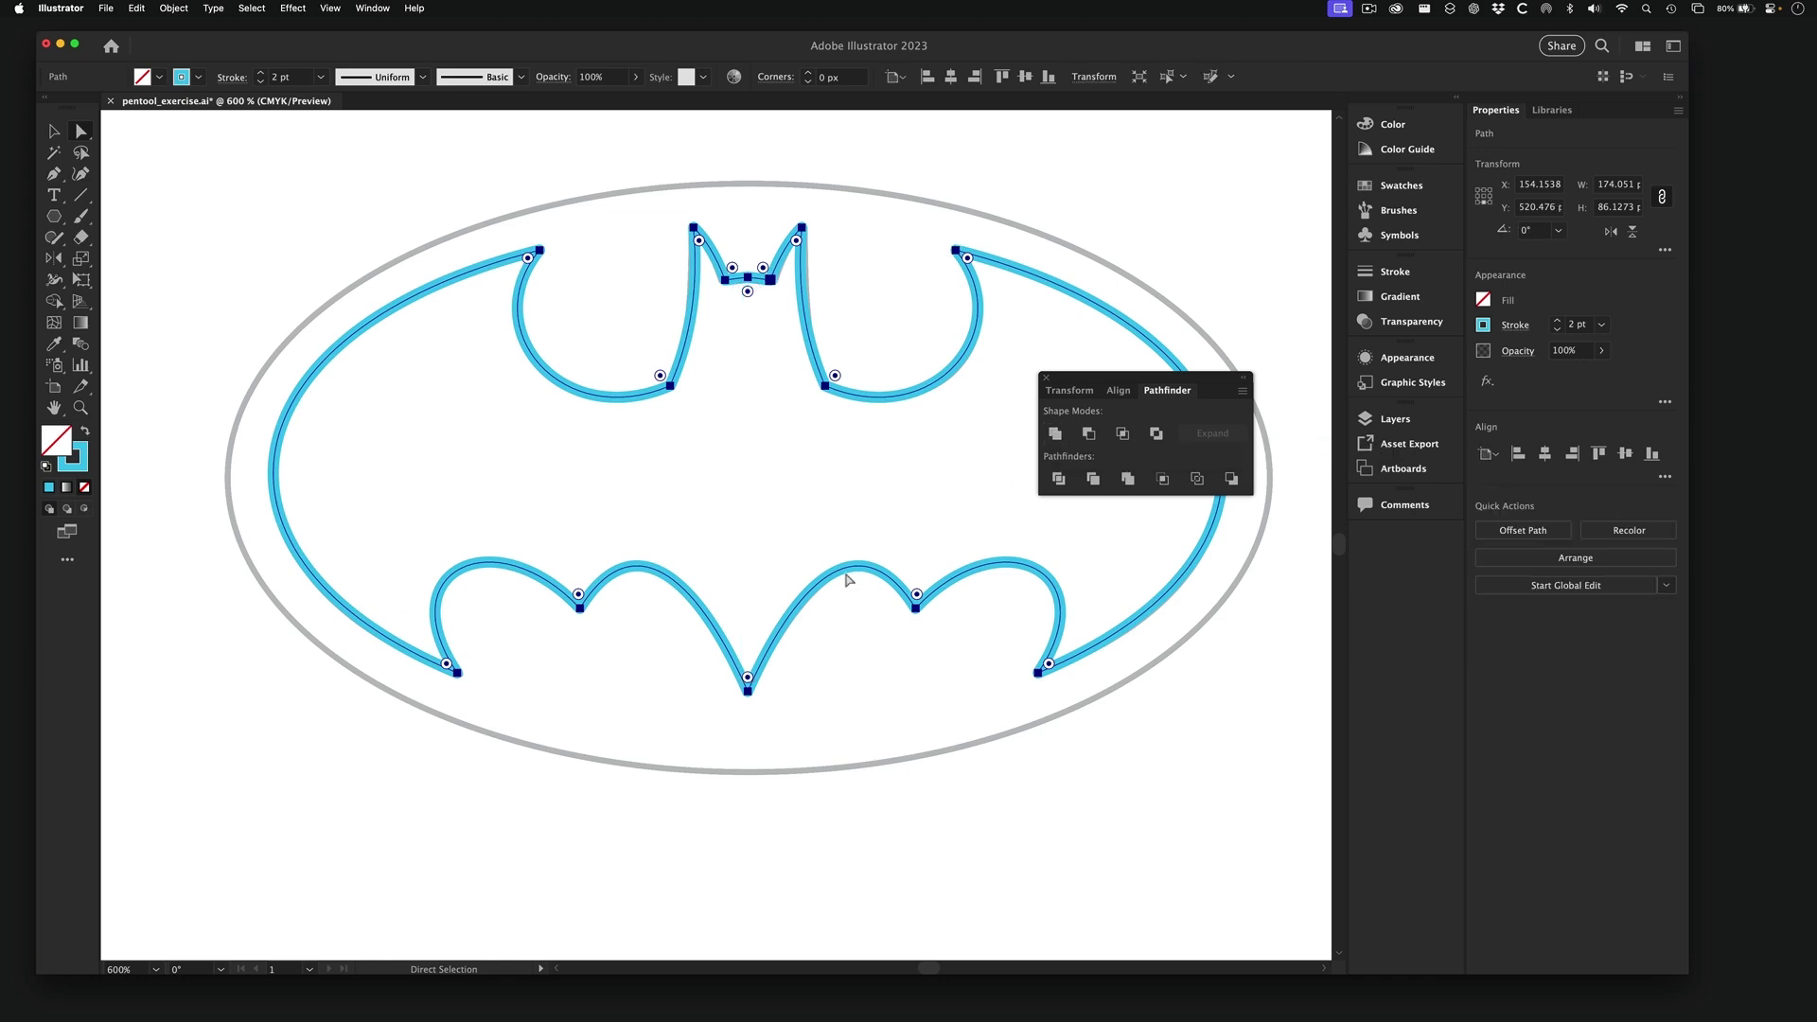
{"action": "left_click", "coordinate": [1046, 378]}
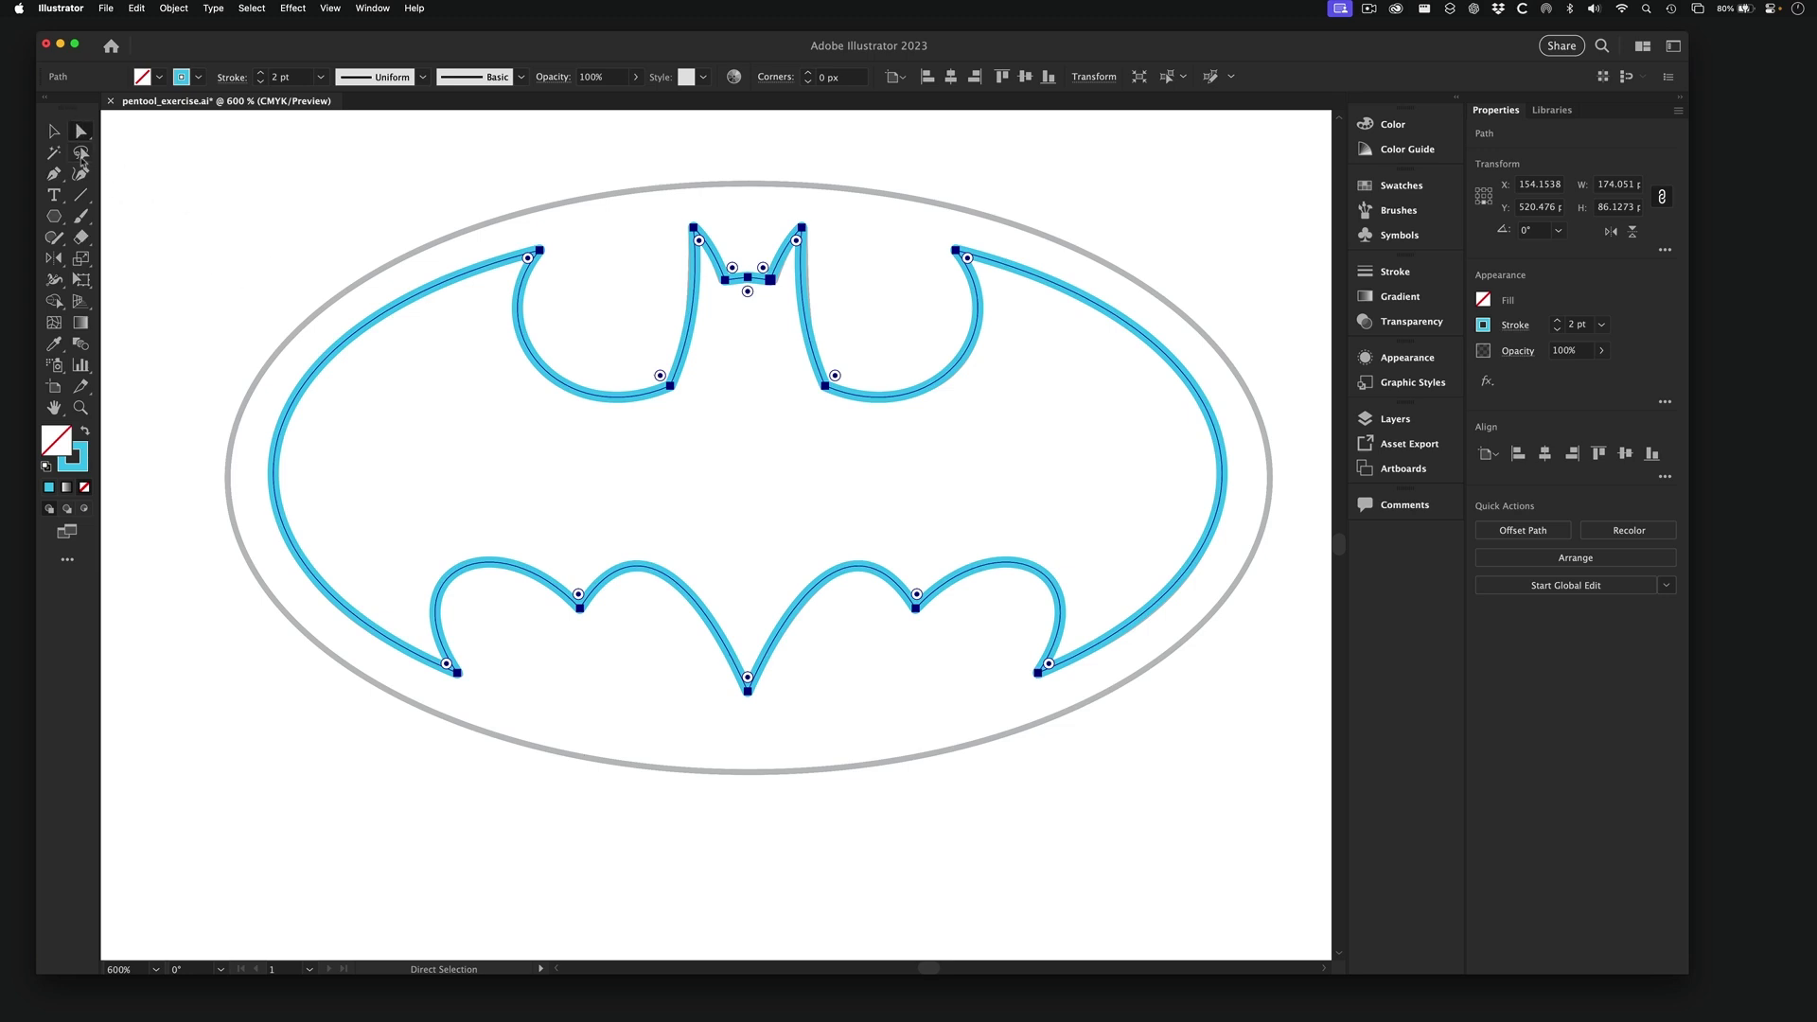
- Convert the head's centre anchor to a smooth point with horizontal handles, curving the top edge between the ears
{"action": "key", "text": "super+space"}
{"action": "left_click_drag", "start_coordinate": [741, 250], "coordinate": [992, 363]}
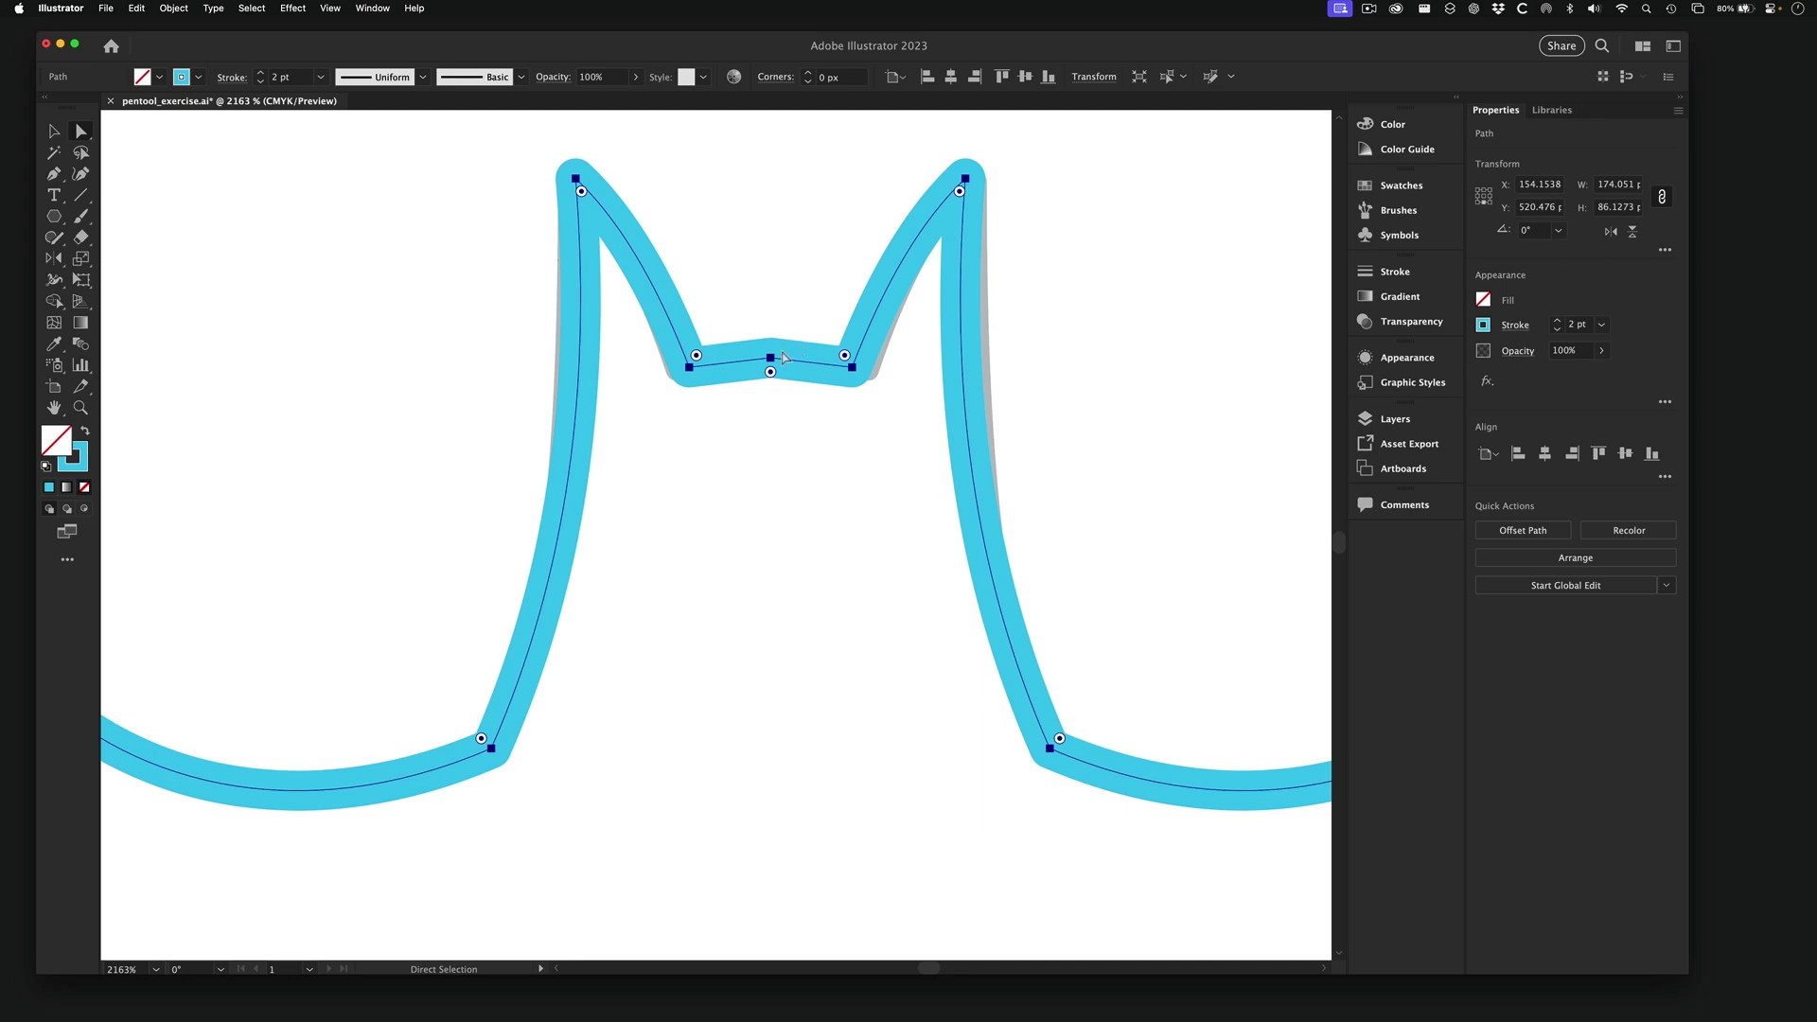
{"action": "scroll", "coordinate": [782, 357], "scroll_direction": "up", "scroll_amount": 5}
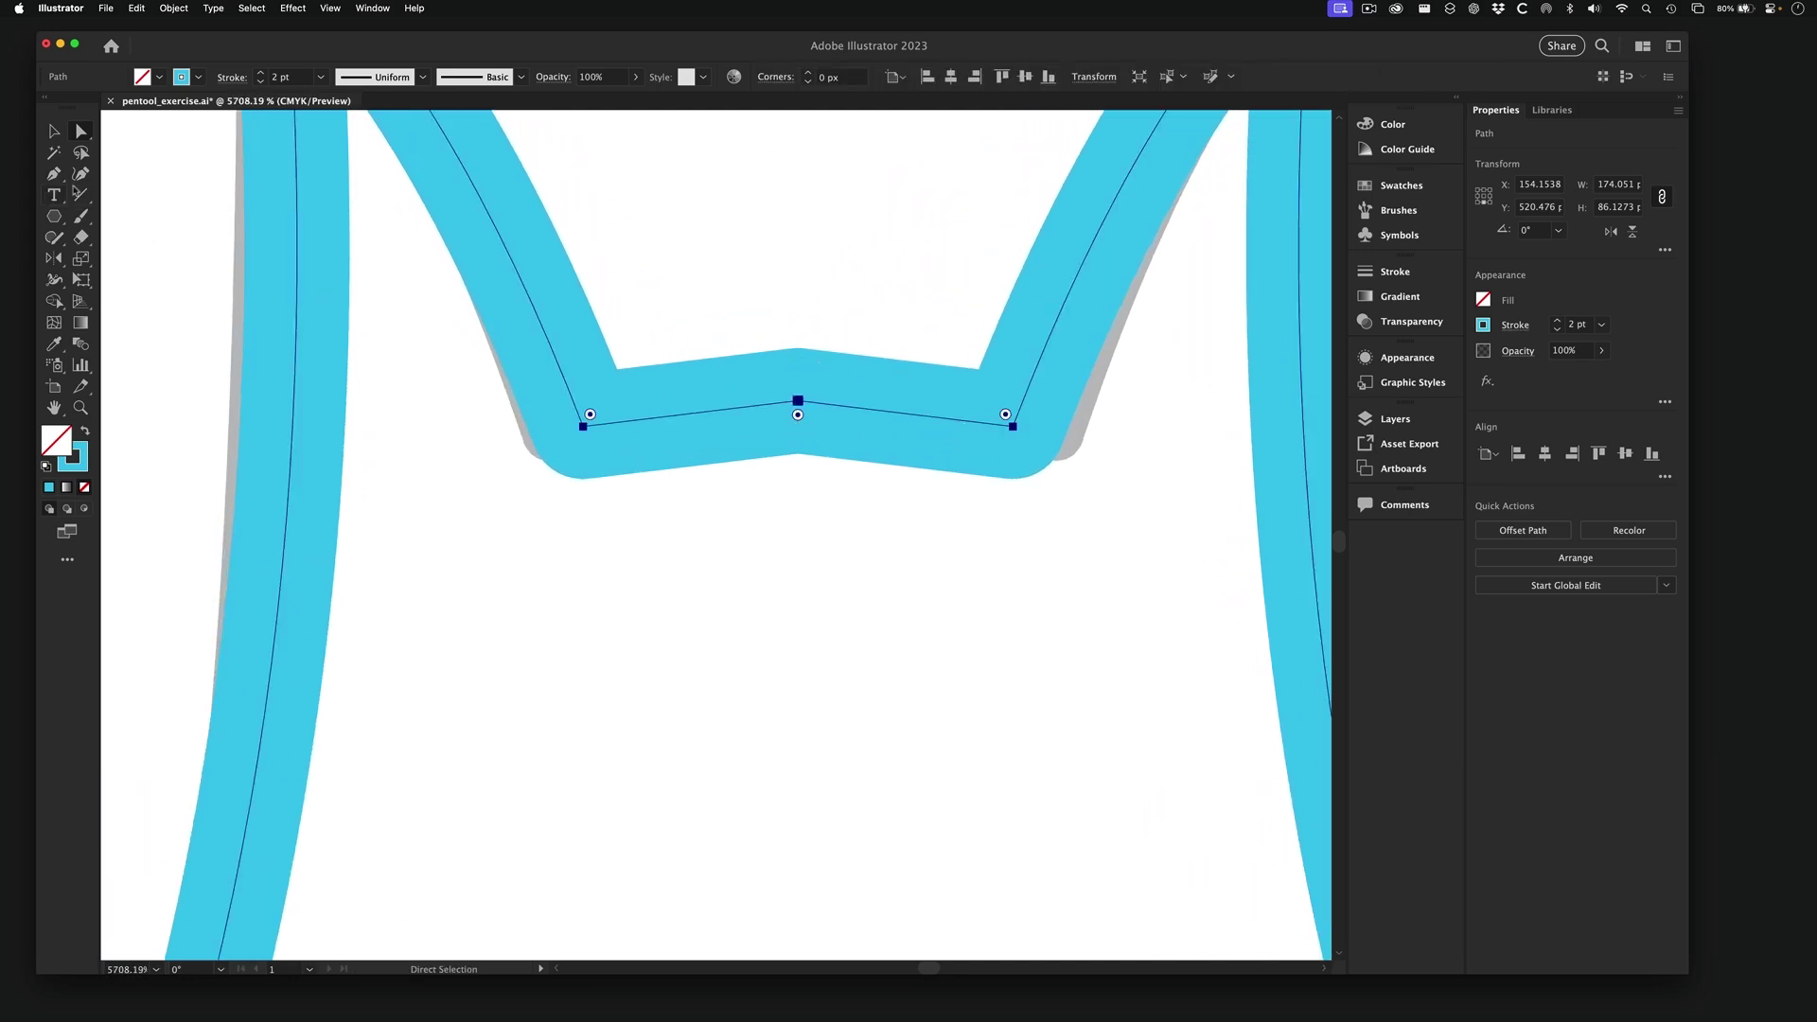
{"action": "left_click", "coordinate": [53, 176]}
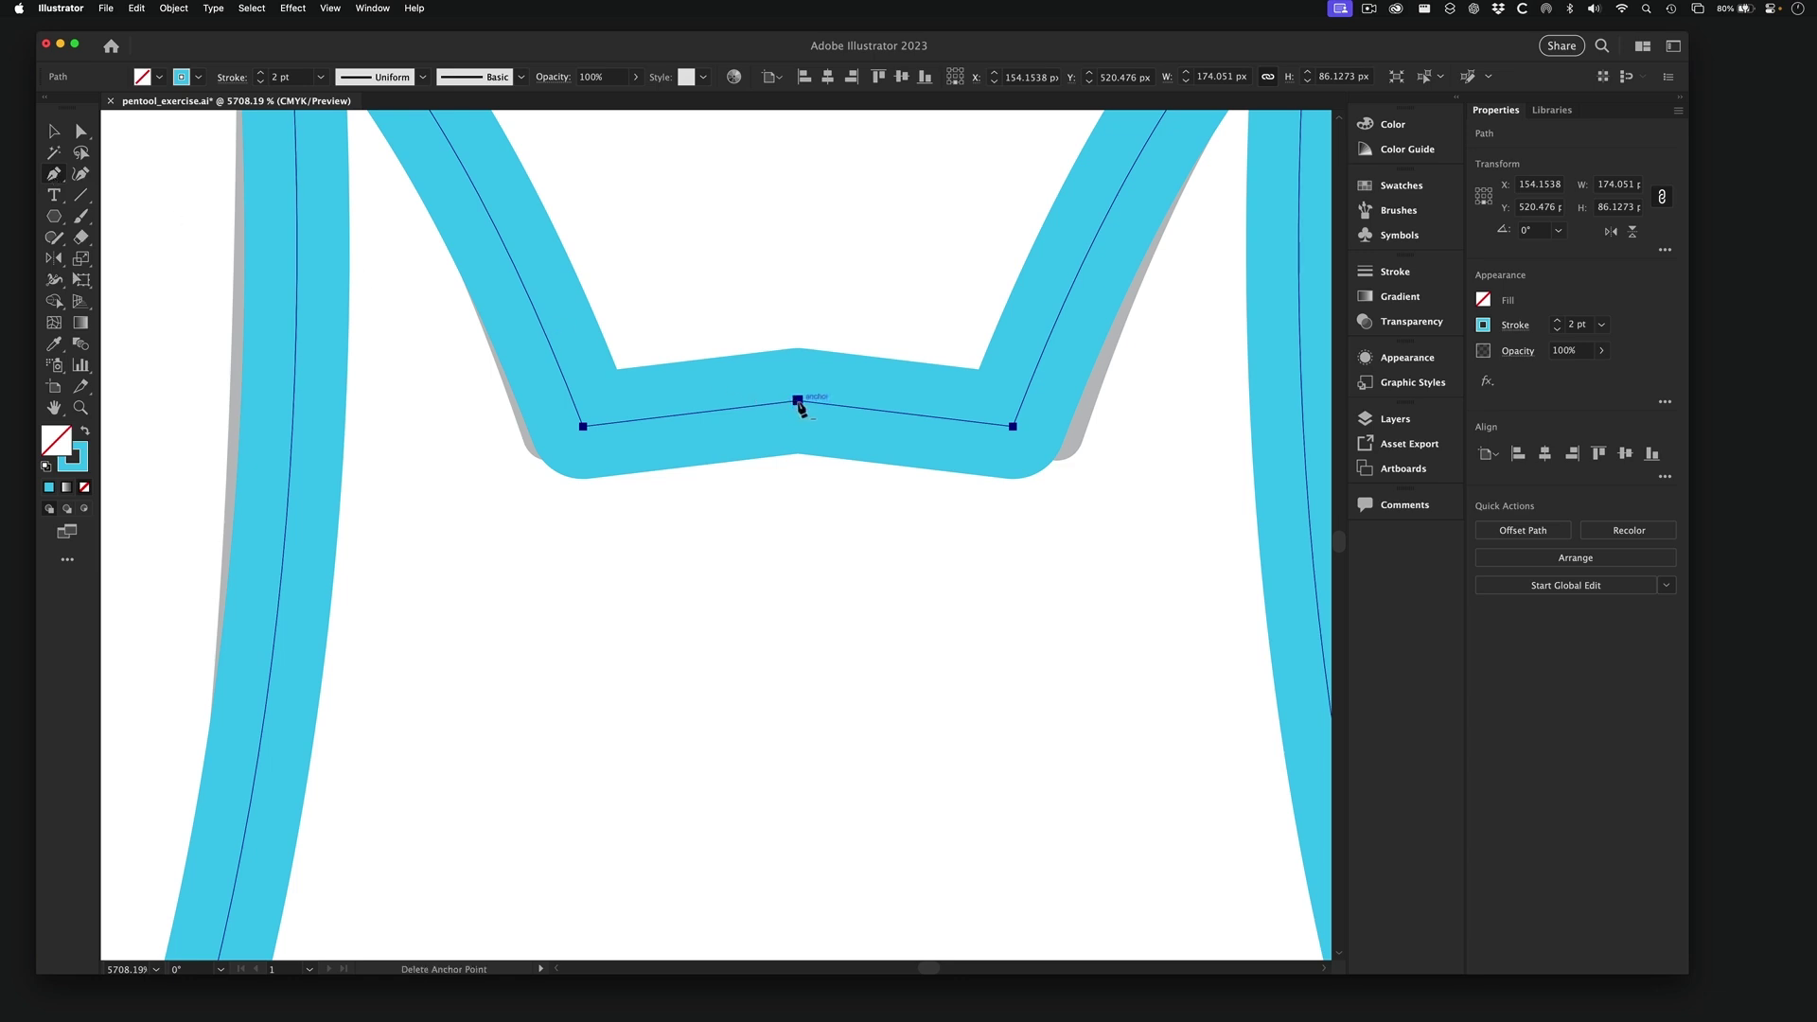
{"action": "key", "text": "alt"}
{"action": "left_click", "coordinate": [797, 400], "text": "alt"}
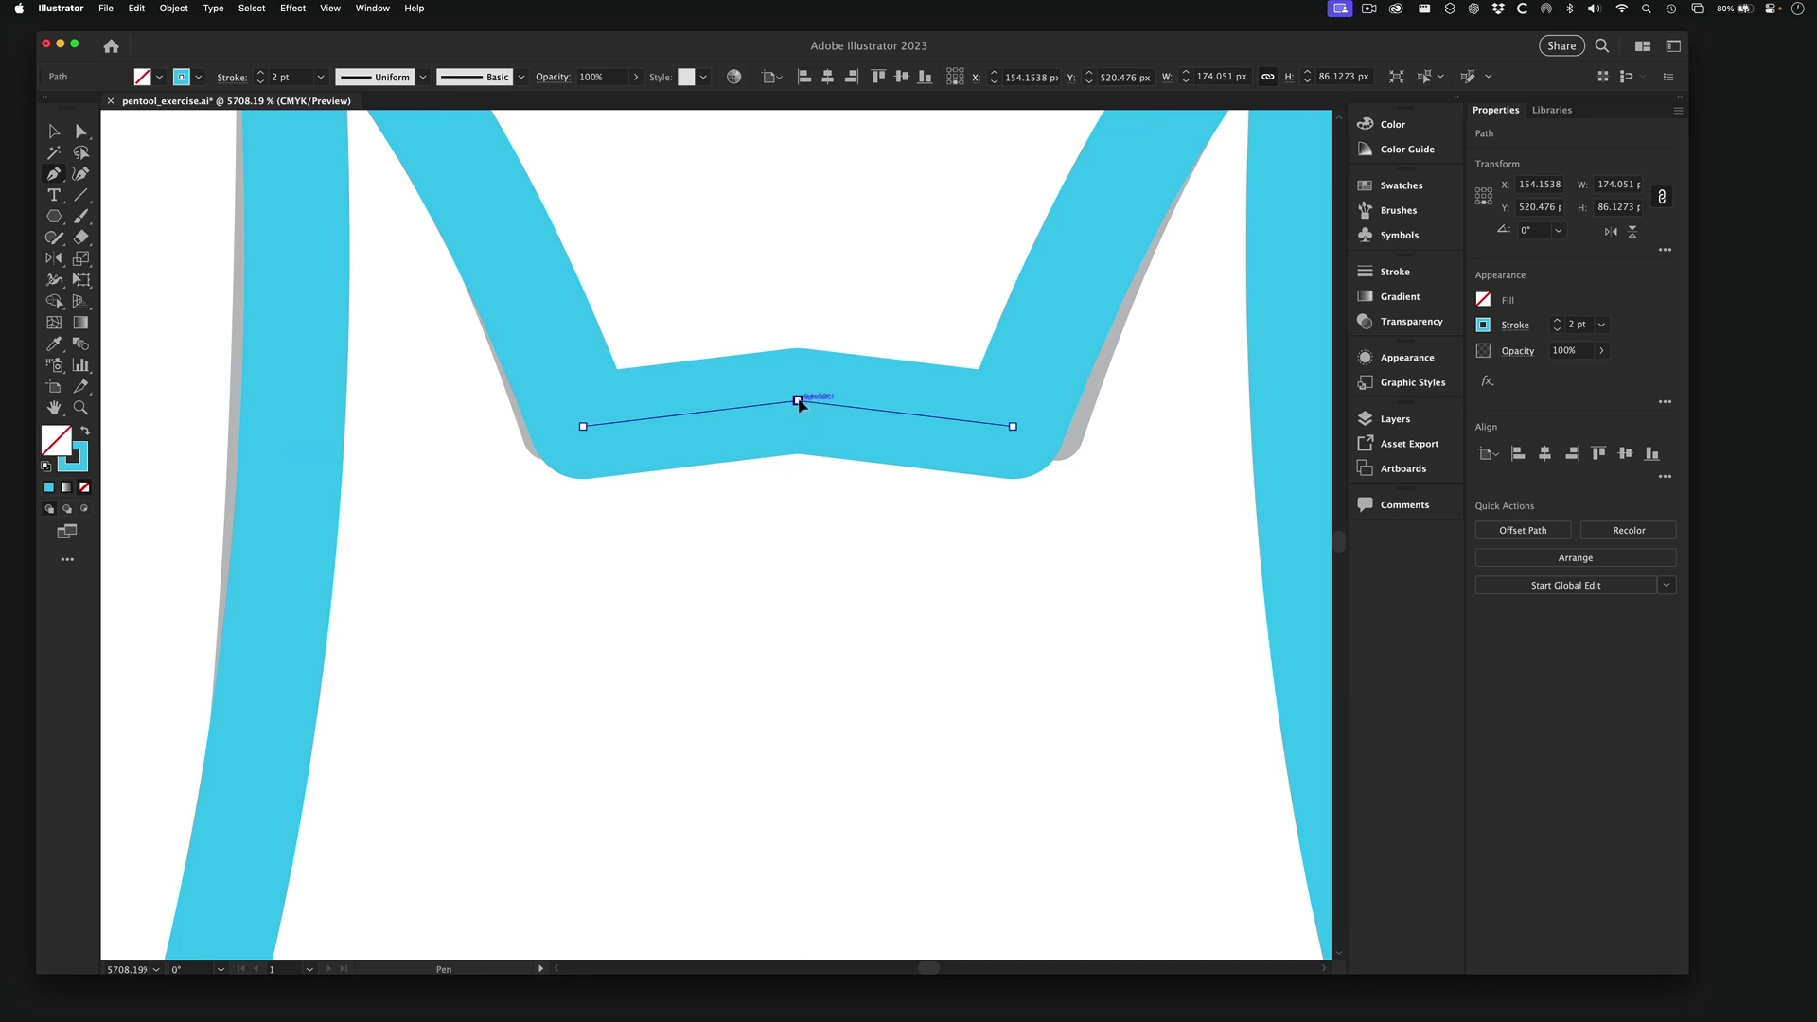
{"action": "mouse_move", "coordinate": [800, 402]}
{"action": "left_mouse_down"}
{"action": "mouse_move", "coordinate": [904, 411]}
{"action": "mouse_move", "coordinate": [647, 403]}
{"action": "mouse_move", "coordinate": [797, 401]}
{"action": "mouse_move", "coordinate": [665, 402]}
{"action": "mouse_move", "coordinate": [684, 402]}
{"action": "left_mouse_up"}
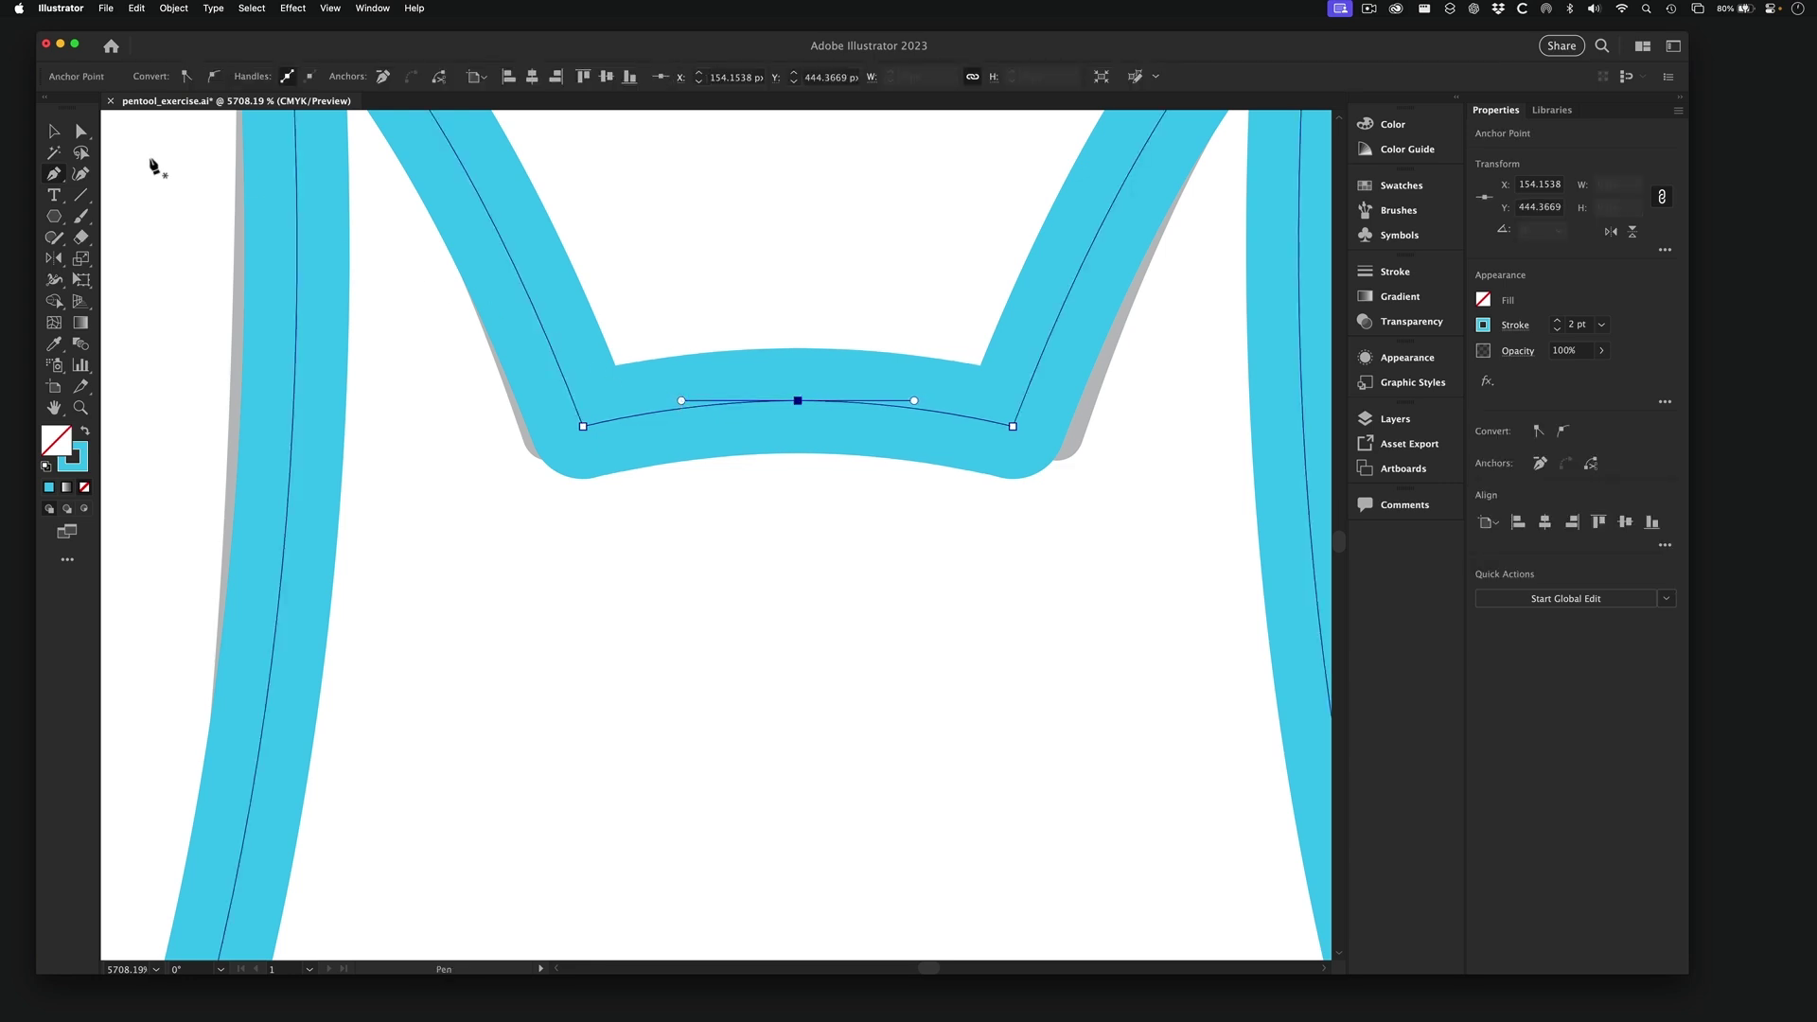
- Nudge the two anchor points at the ears' inner bases slightly outward towards the template line and deselect the path
{"action": "left_click", "coordinate": [81, 131]}
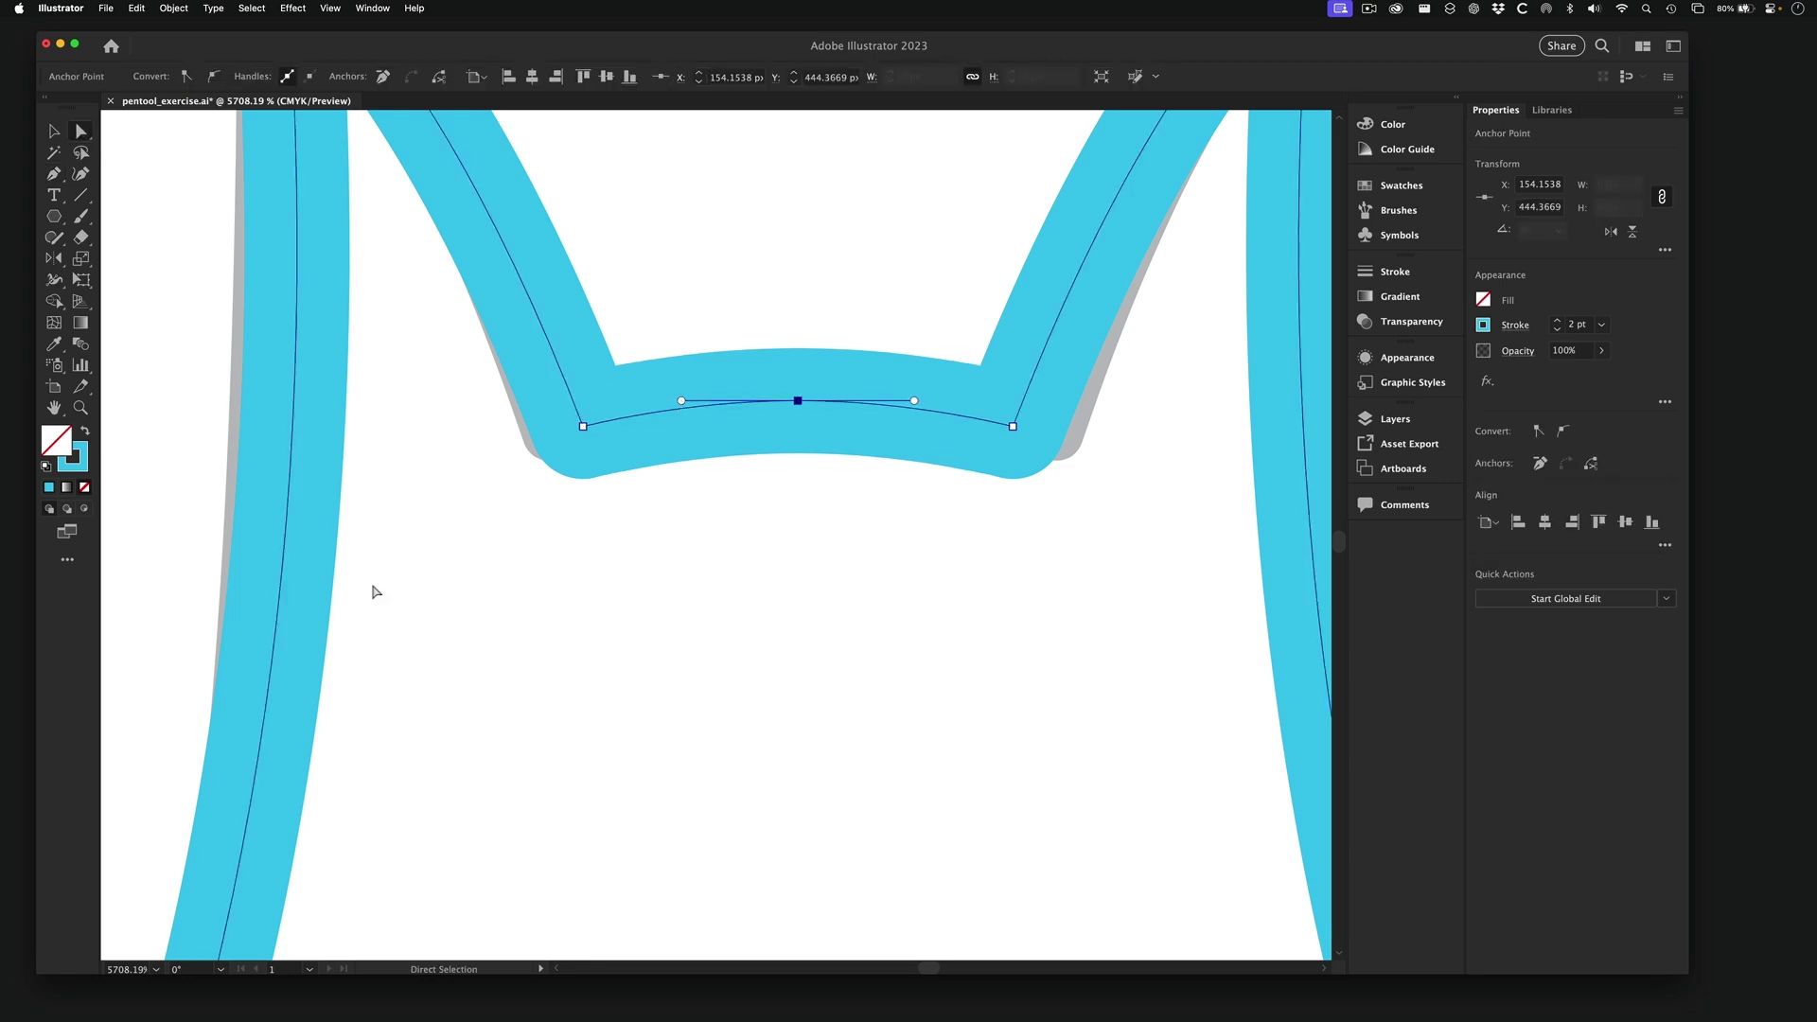
{"action": "left_click", "coordinate": [583, 425]}
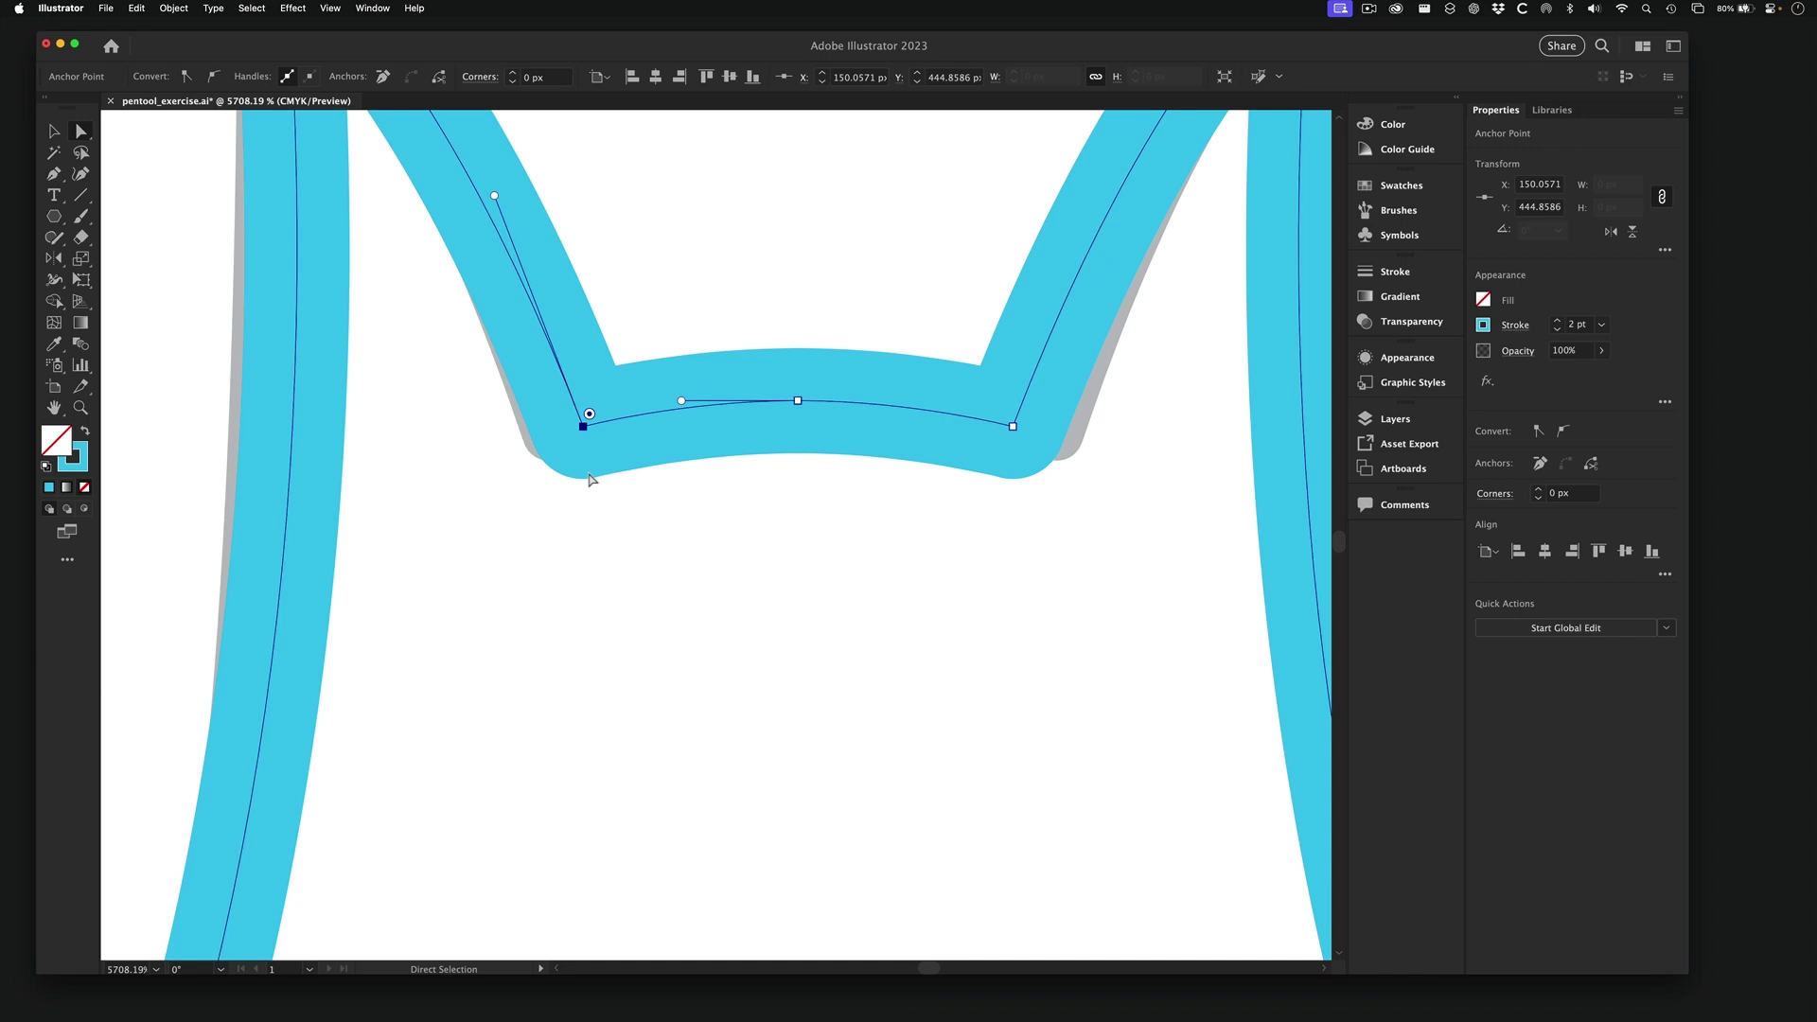
{"action": "key", "text": "Left"}
{"action": "key", "text": "Left"}
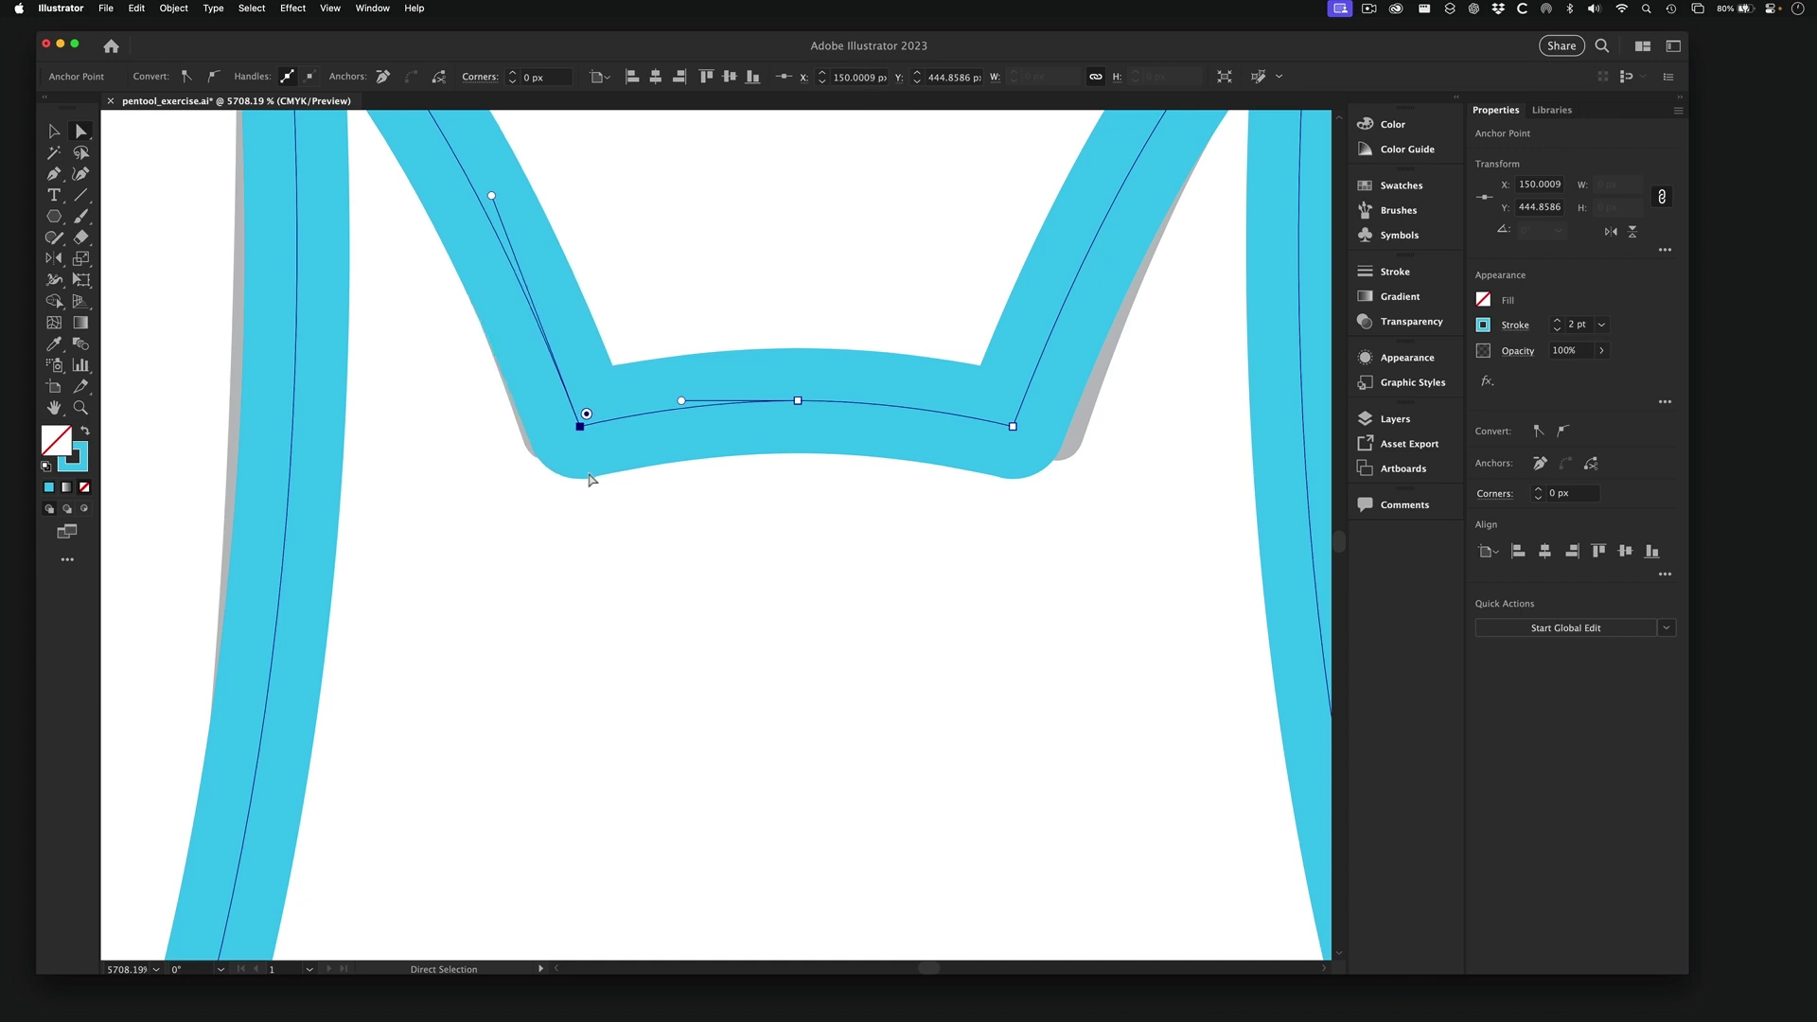
{"action": "key", "text": "Left"}
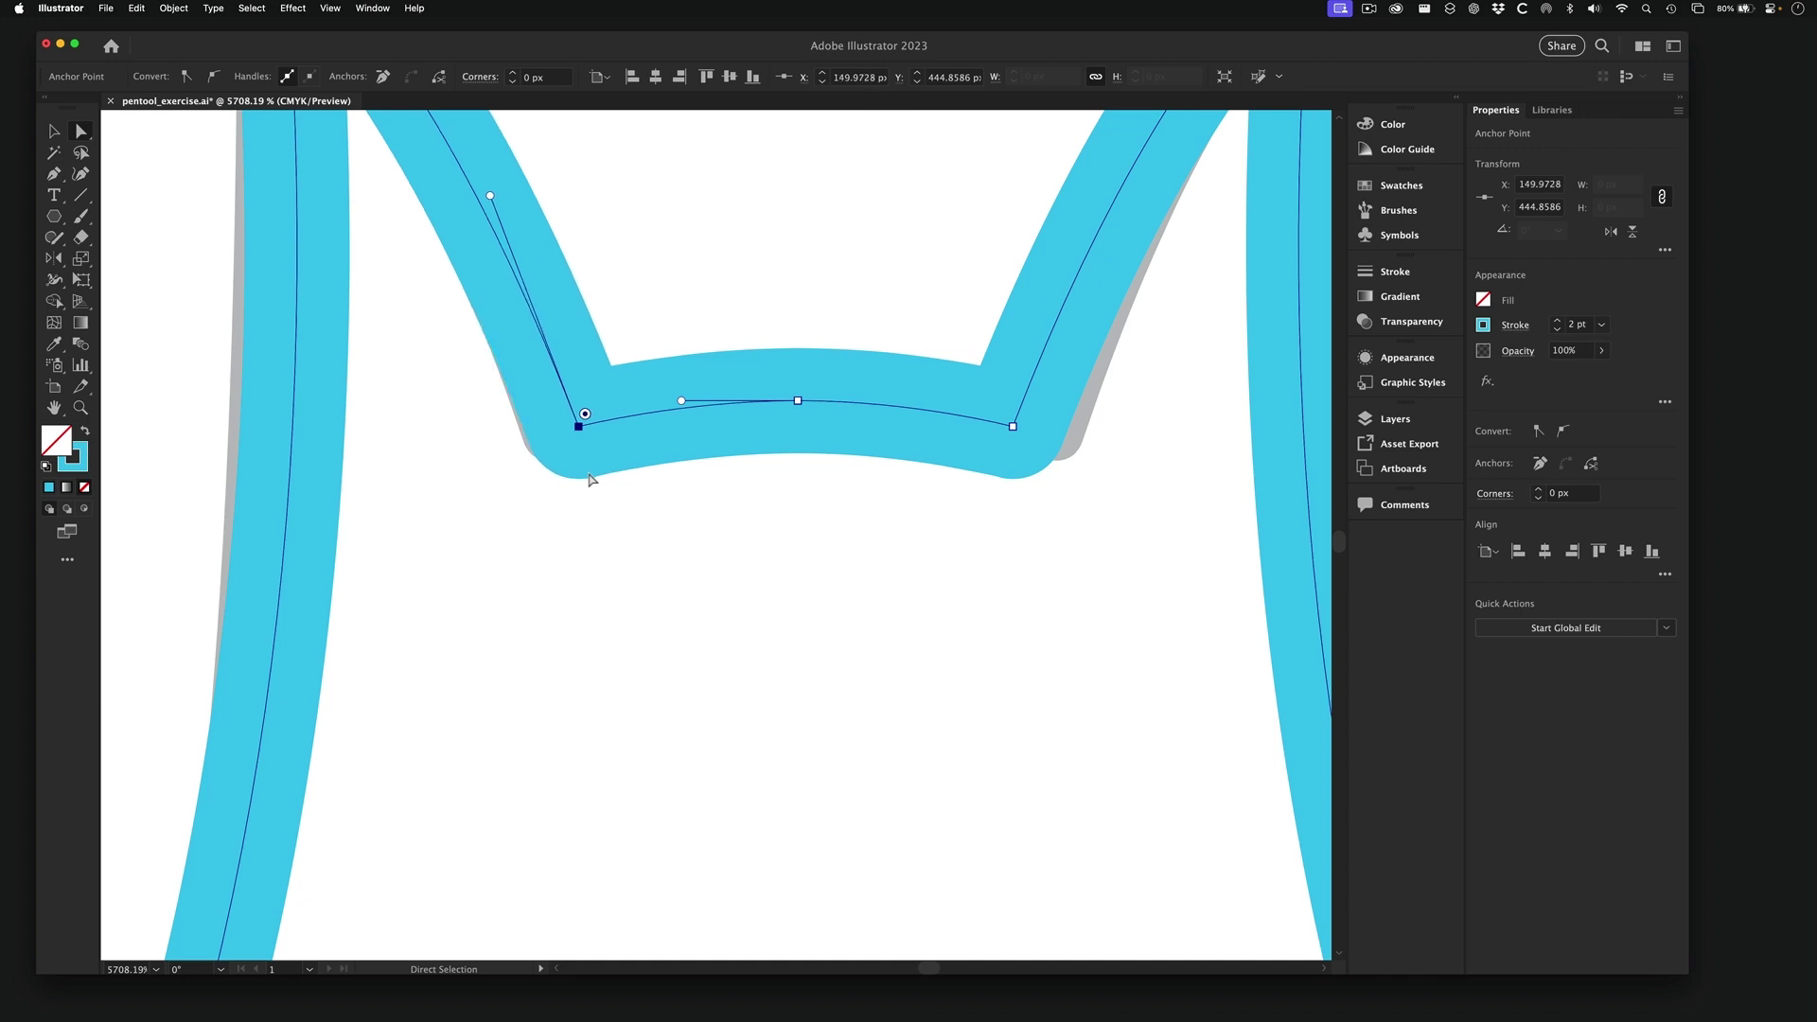
{"action": "key", "text": "Left"}
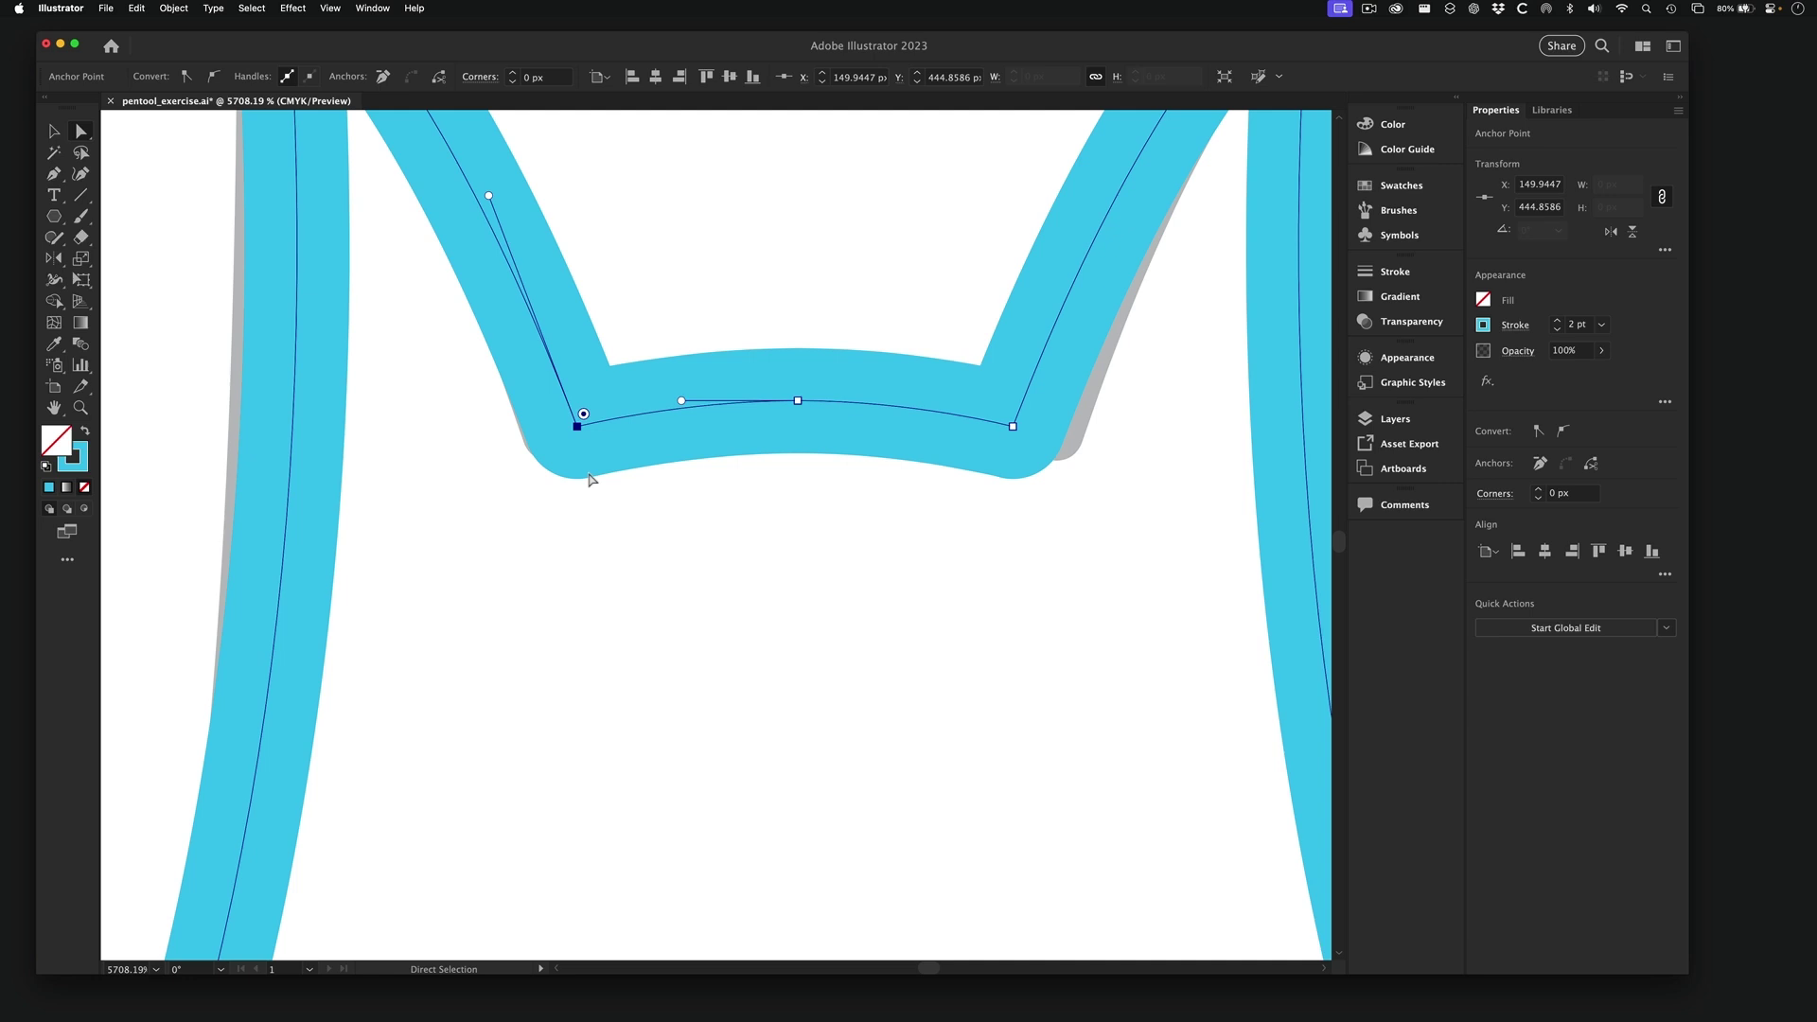
{"action": "left_click", "coordinate": [1013, 427]}
{"action": "key", "text": "Right"}
{"action": "key", "text": "Right"}
{"action": "key", "text": "Right"}
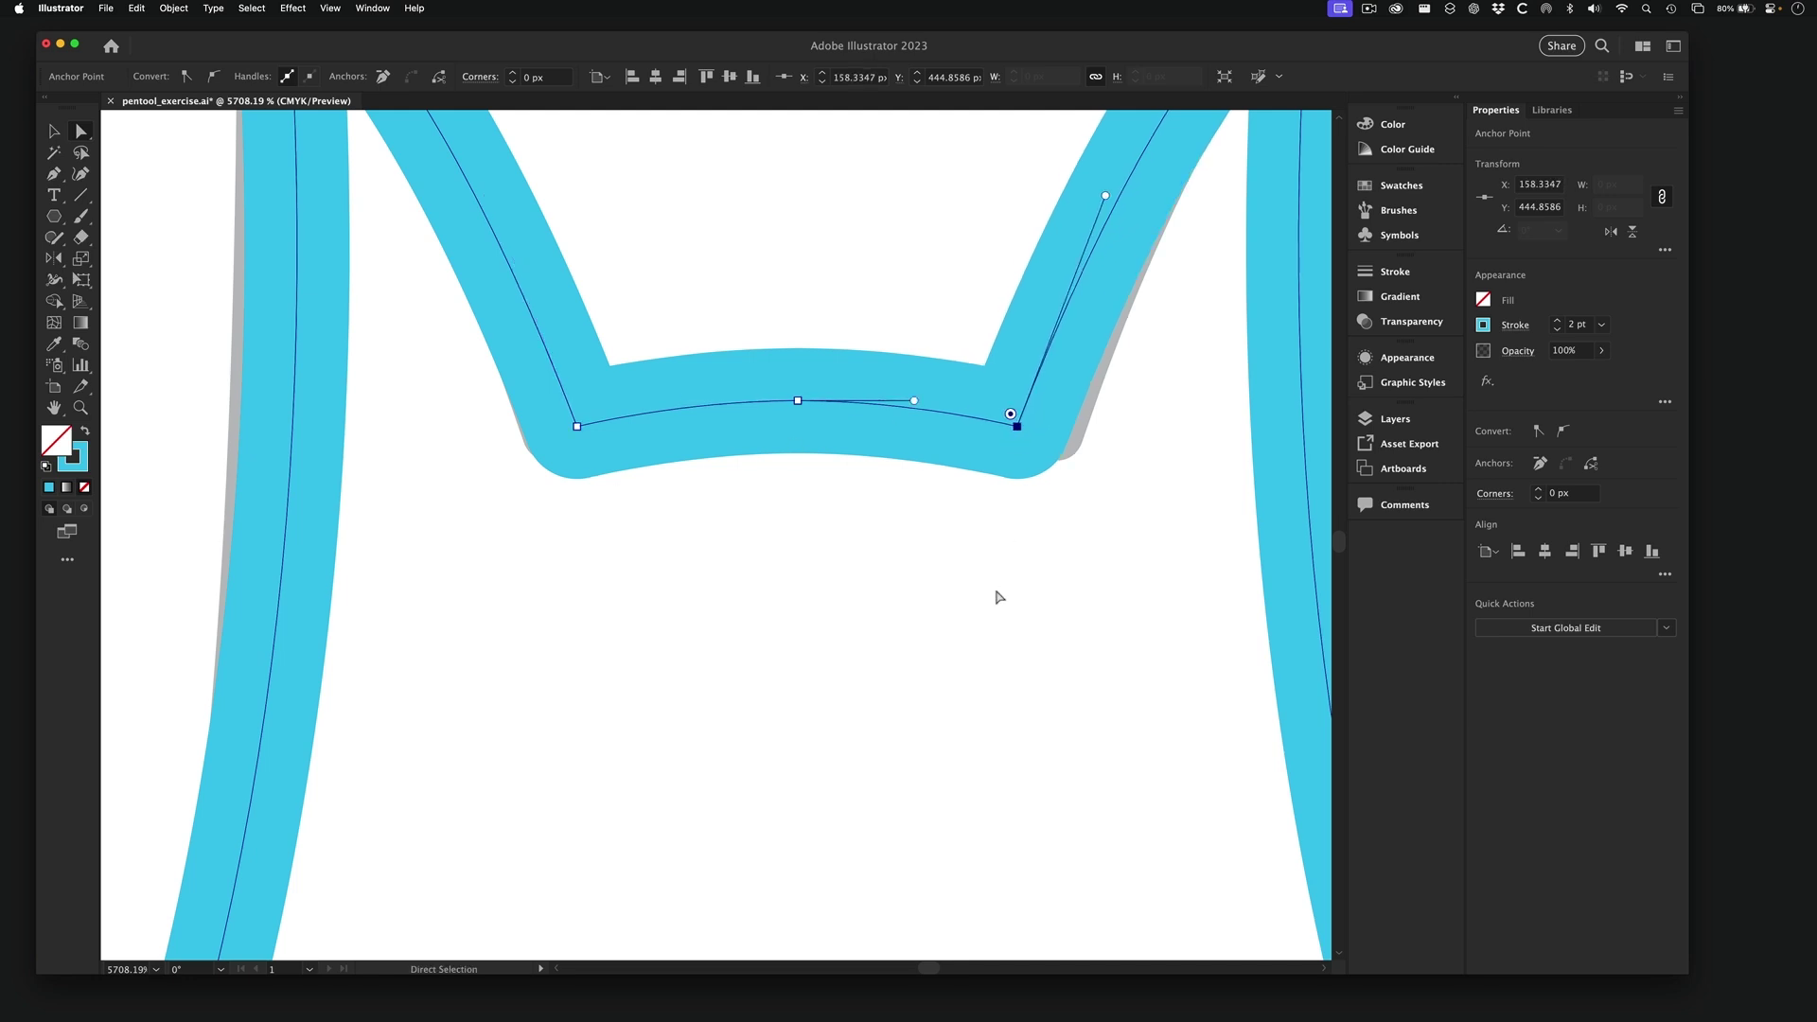
{"action": "key", "text": "Right"}
{"action": "left_click", "coordinate": [923, 667]}
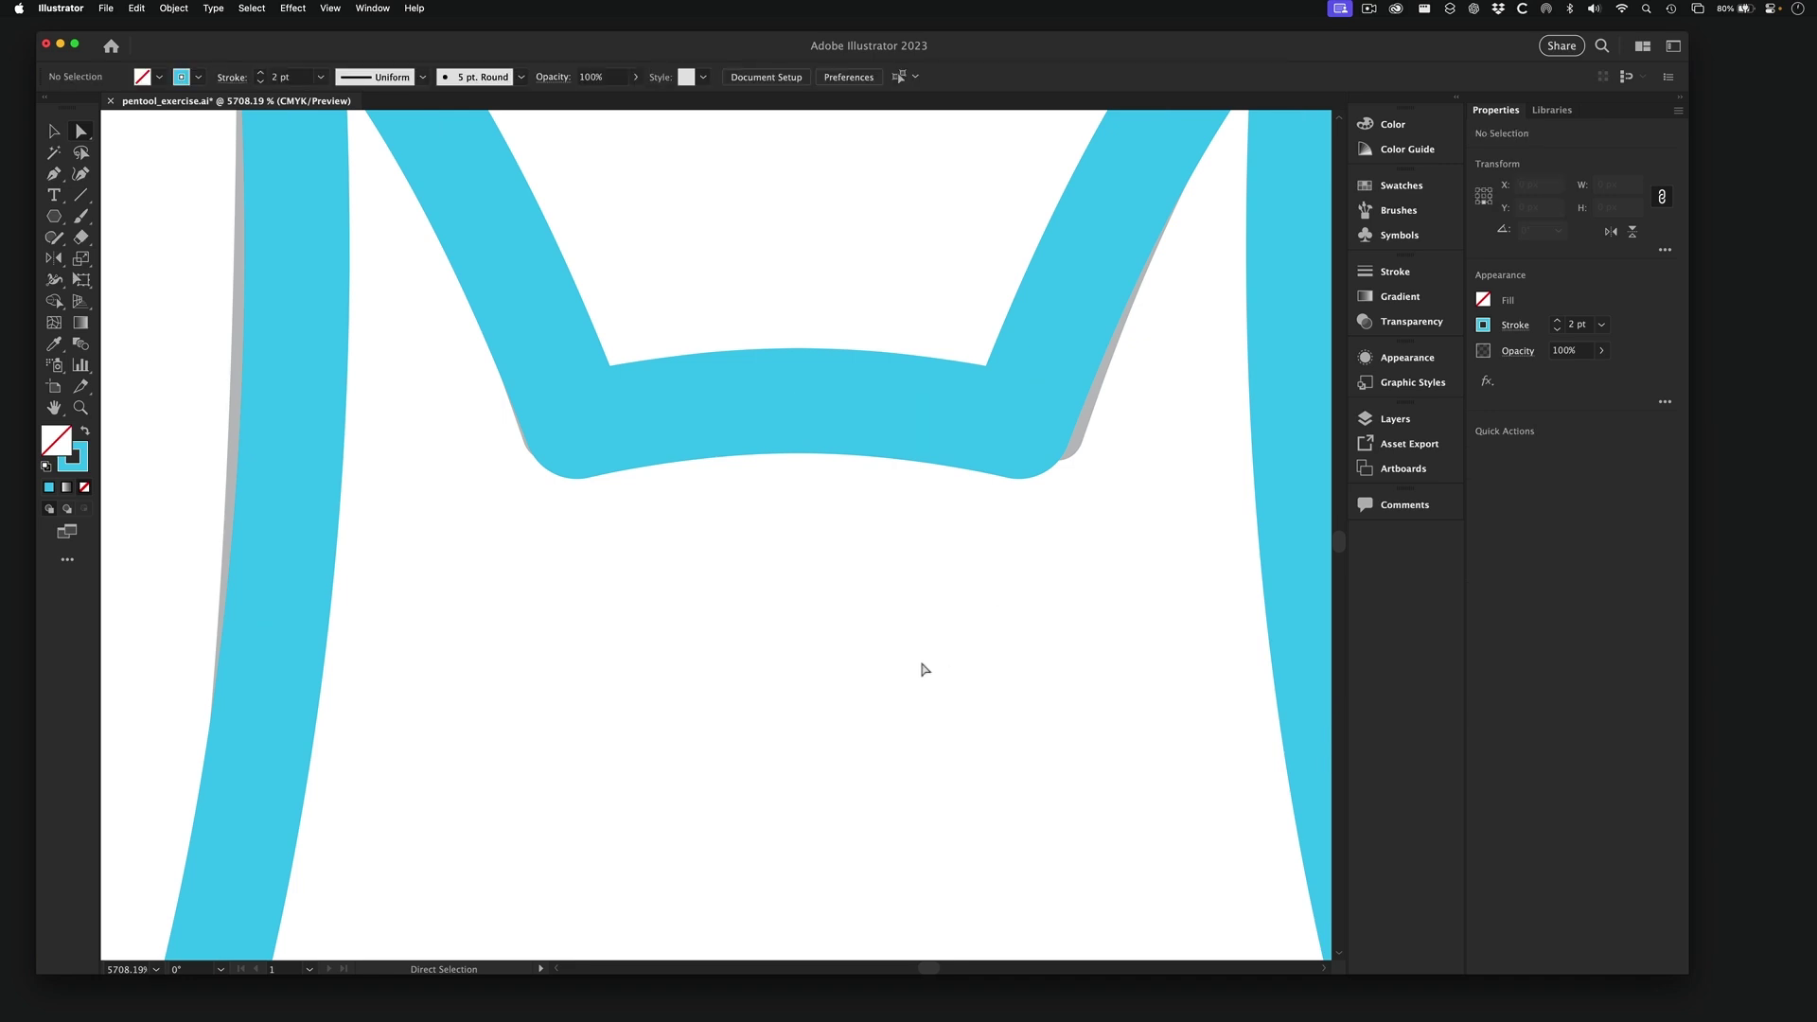
- Examine the whole bat outline inside the oval at 600% zoom
{"action": "left_click", "coordinate": [823, 523], "text": "alt+super"}
{"action": "left_click", "coordinate": [823, 524], "text": "alt+super"}
{"action": "left_click", "coordinate": [823, 523], "text": "alt+super"}
{"action": "left_click", "coordinate": [710, 625], "text": "alt+super"}
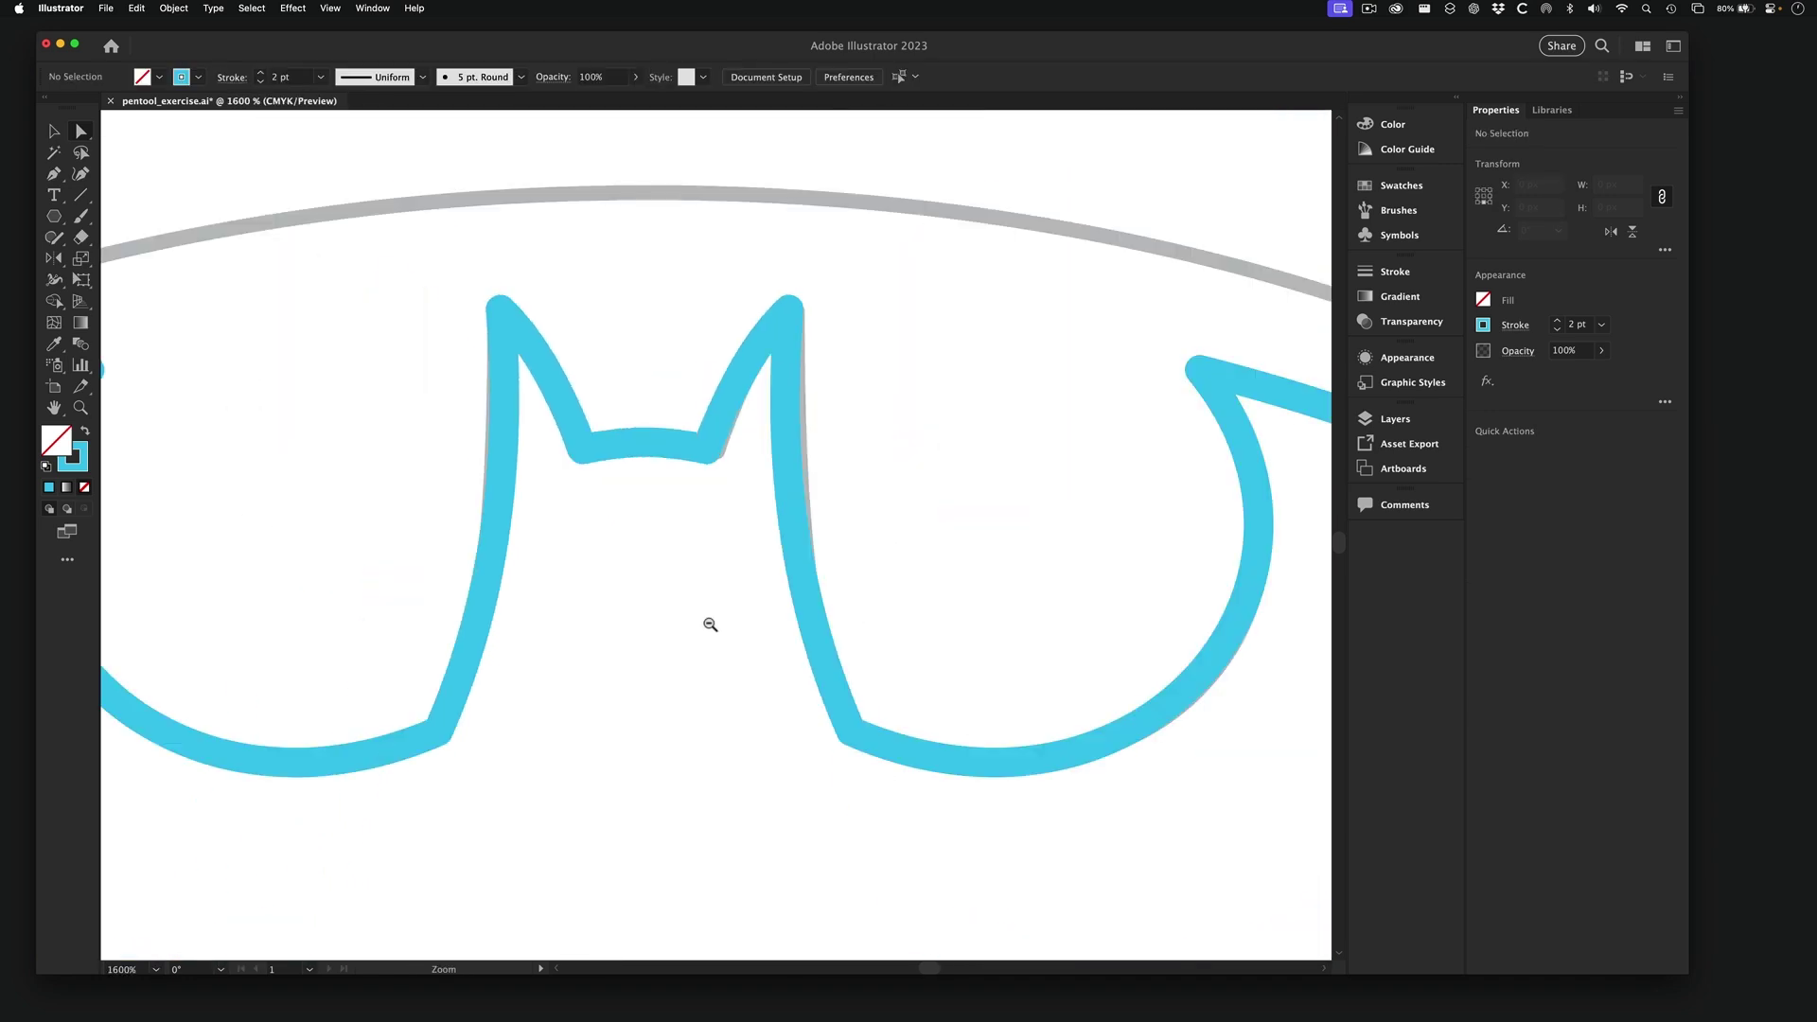
{"action": "left_click", "coordinate": [709, 624], "text": "alt+super"}
{"action": "left_click", "coordinate": [710, 625], "text": "alt+super"}
{"action": "left_click", "coordinate": [710, 624], "text": "alt+super"}
{"action": "left_click", "coordinate": [709, 623], "text": "alt+super"}
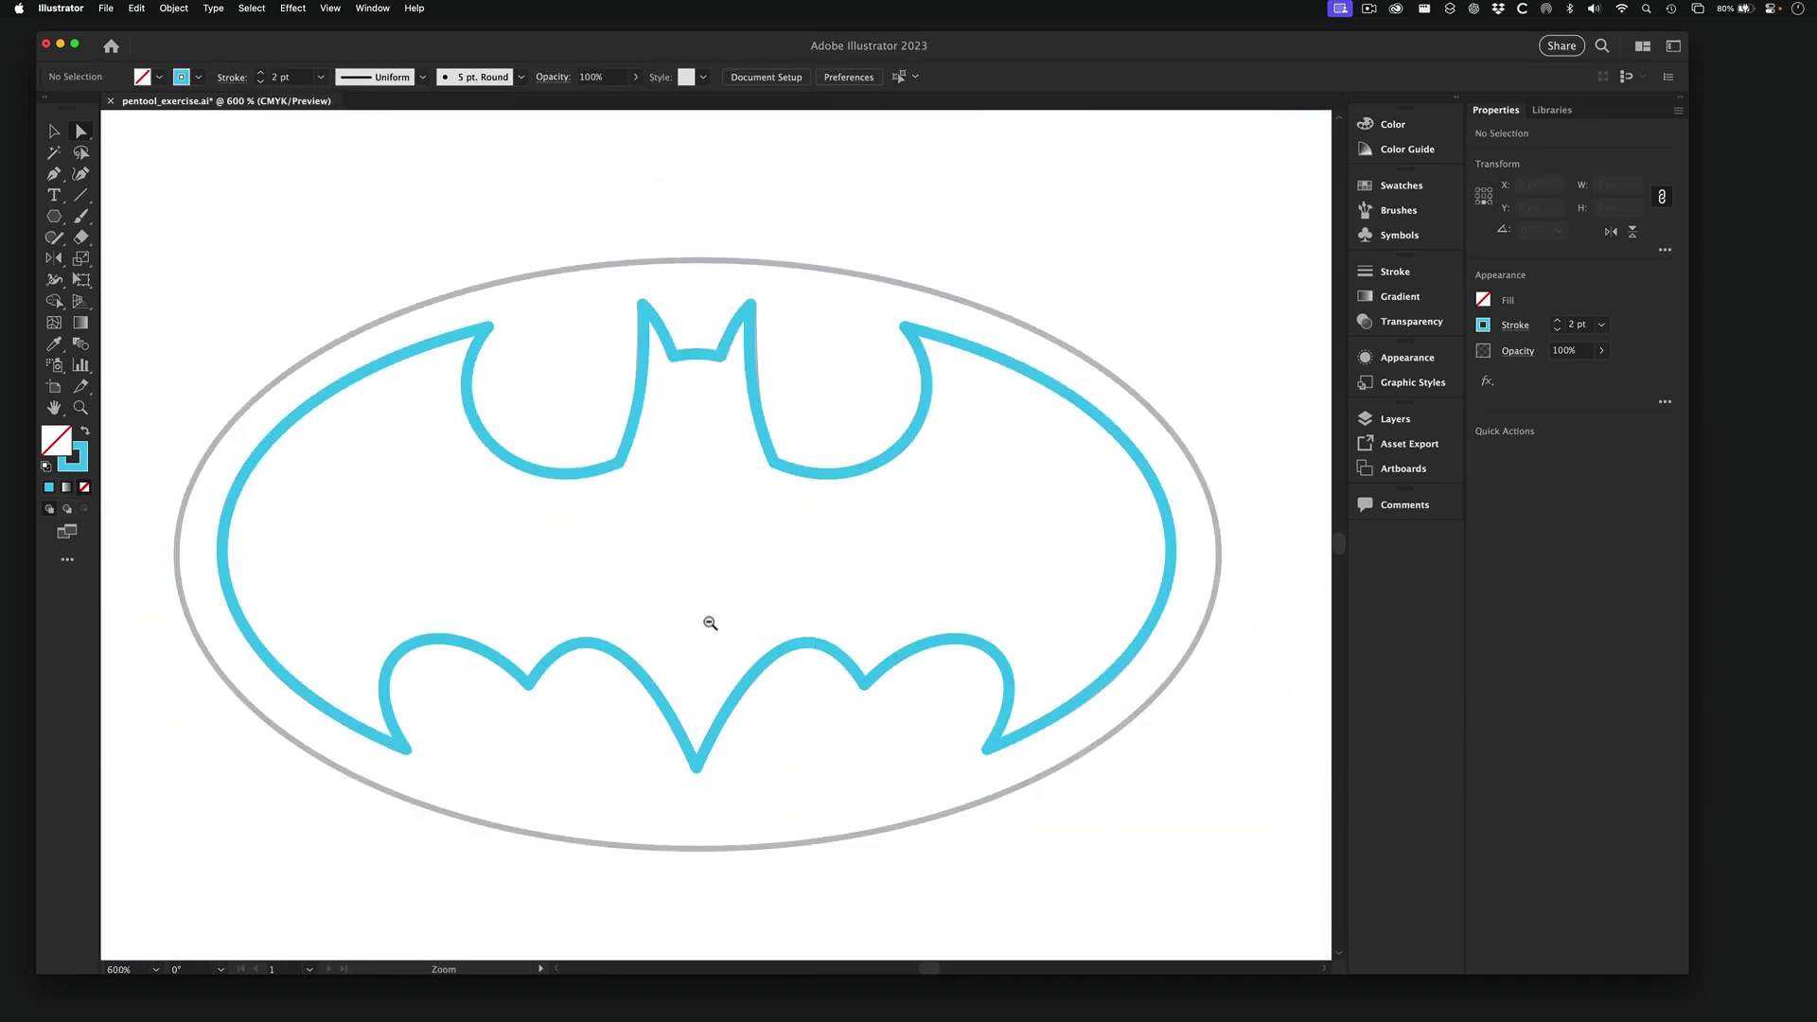
- Choose the Ellipse tool for drawing the oval around the bat outline
{"action": "left_click", "coordinate": [848, 559], "text": "alt+super"}
{"action": "left_click", "coordinate": [858, 610], "text": "alt+super"}
{"action": "left_click", "coordinate": [858, 609], "text": "alt+super"}
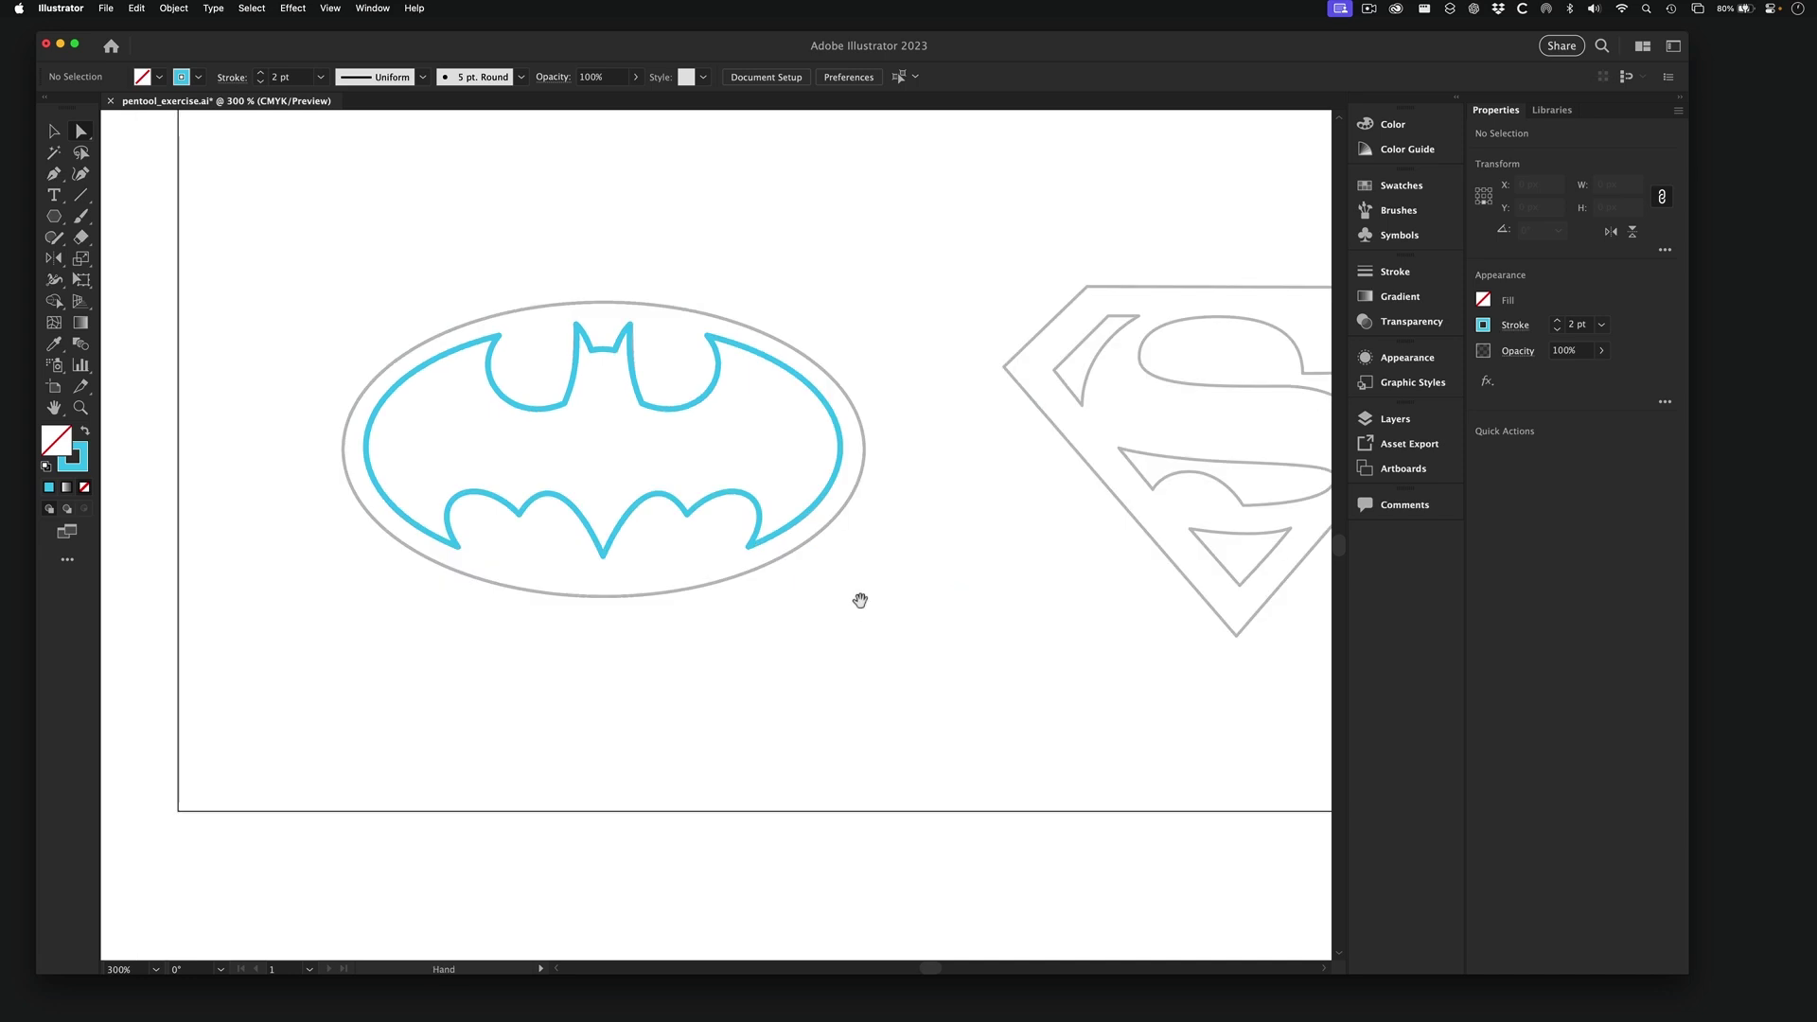
{"action": "left_click_drag", "start_coordinate": [859, 600], "coordinate": [532, 559]}
{"action": "left_click_drag", "start_coordinate": [689, 389], "coordinate": [913, 425]}
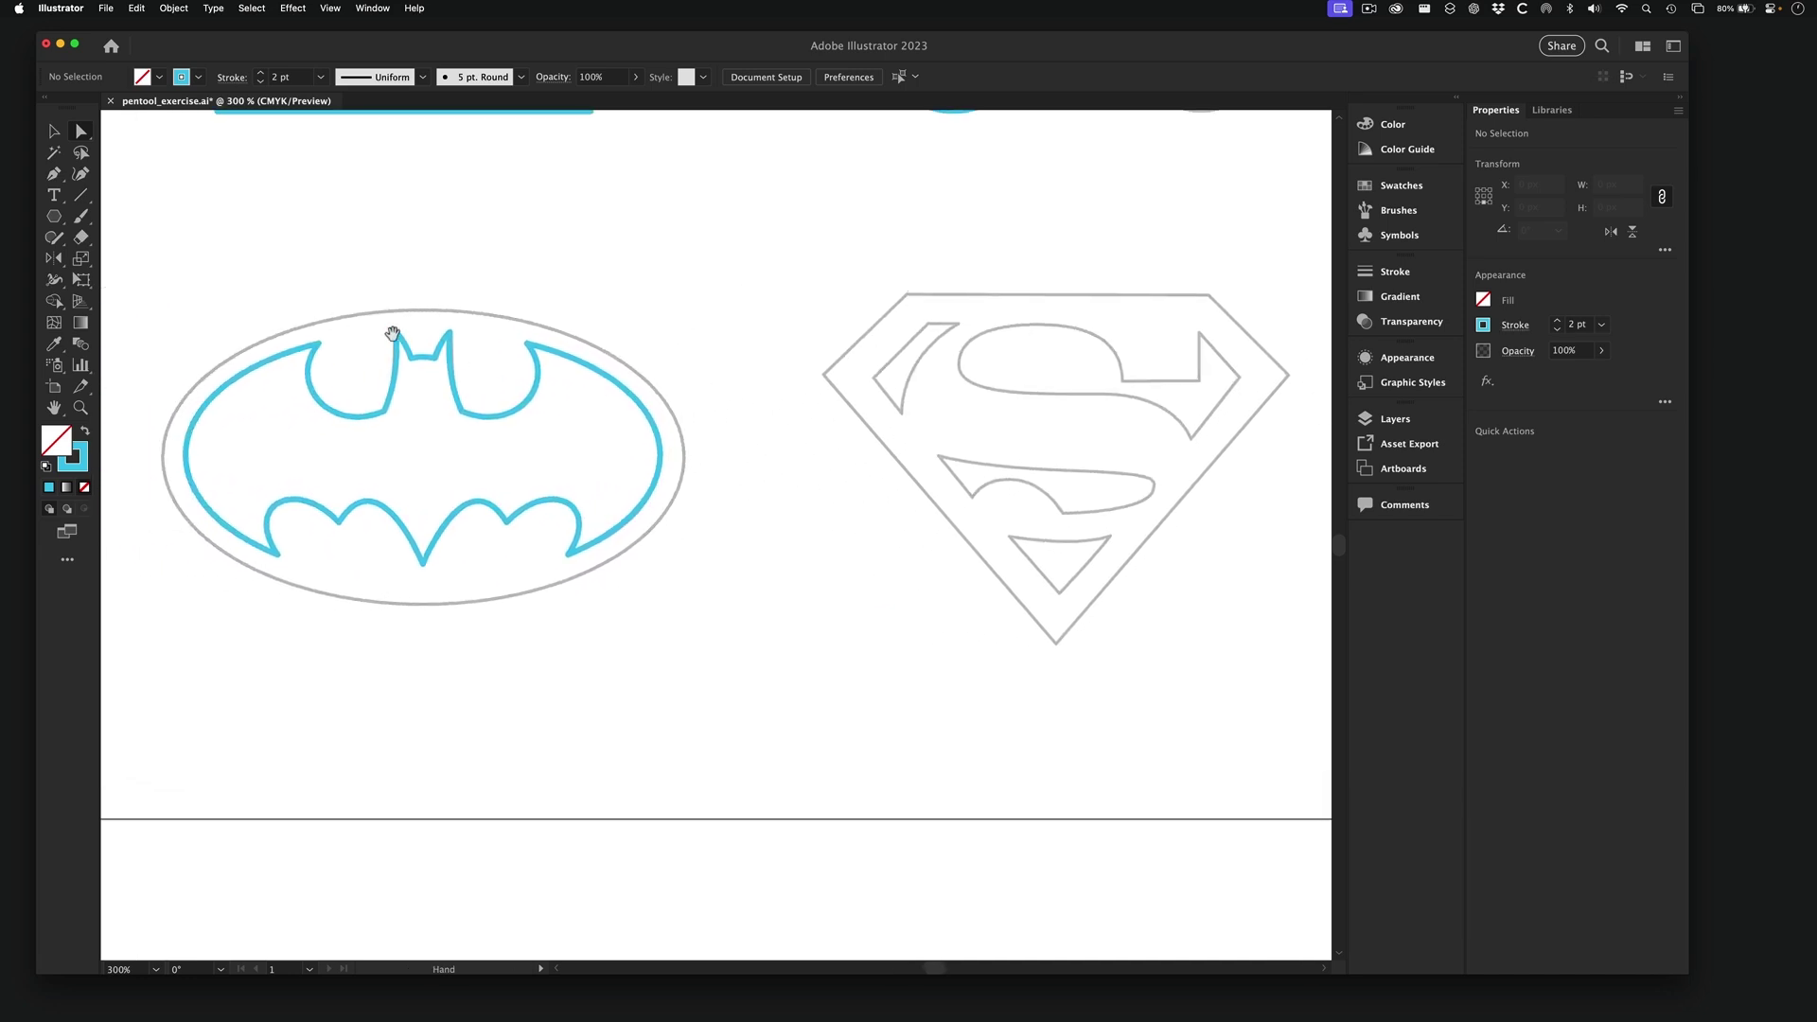
{"action": "left_click", "coordinate": [56, 218]}
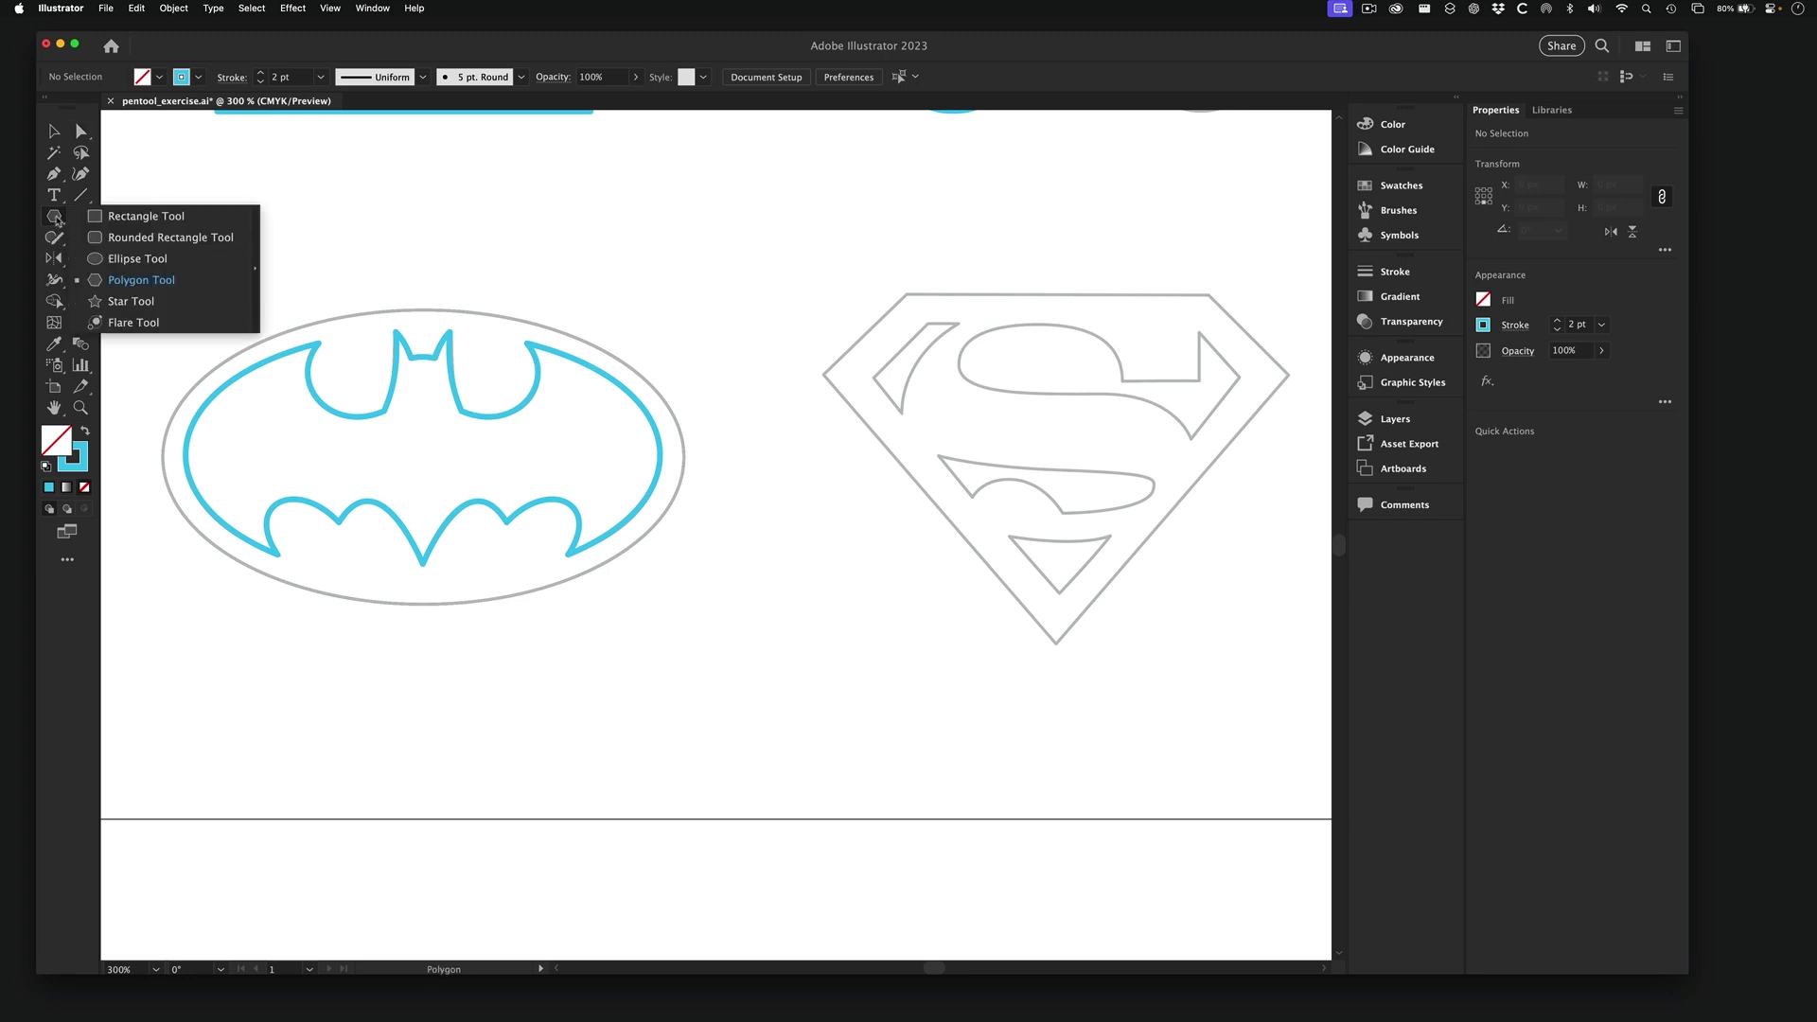
{"action": "left_click", "coordinate": [171, 260]}
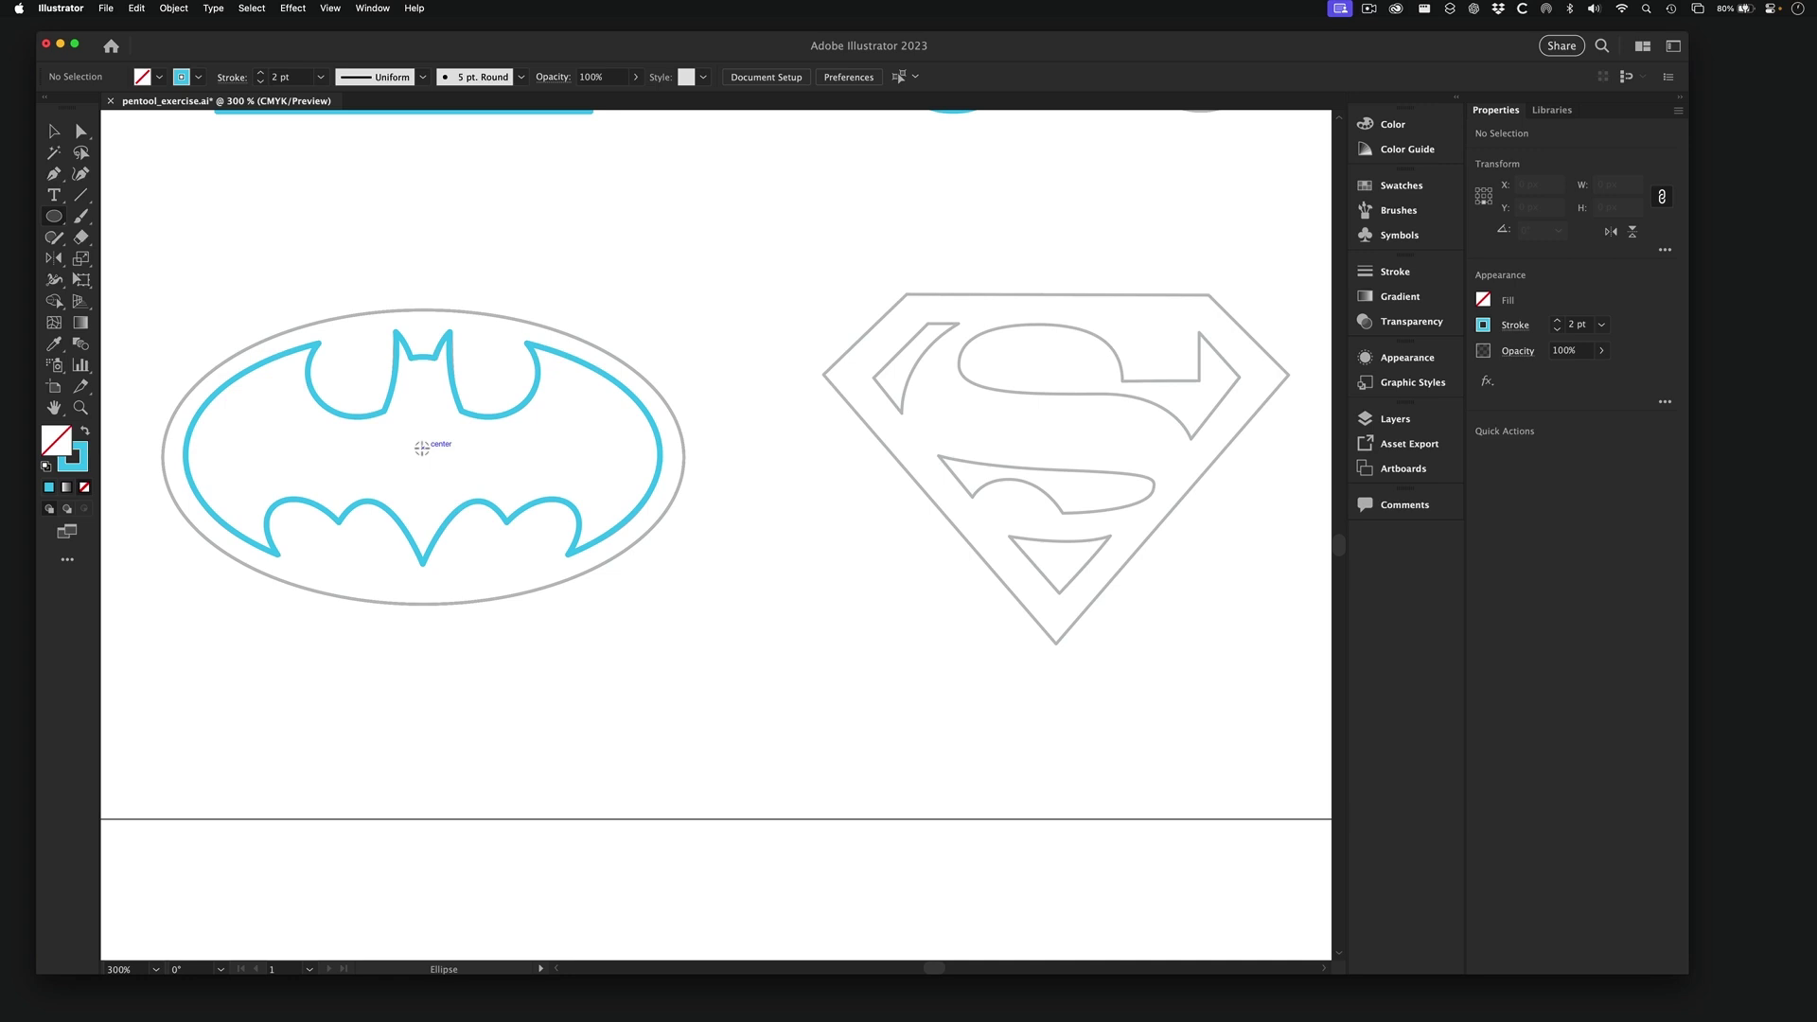
{"action": "left_click_drag", "start_coordinate": [422, 447], "coordinate": [519, 595]}
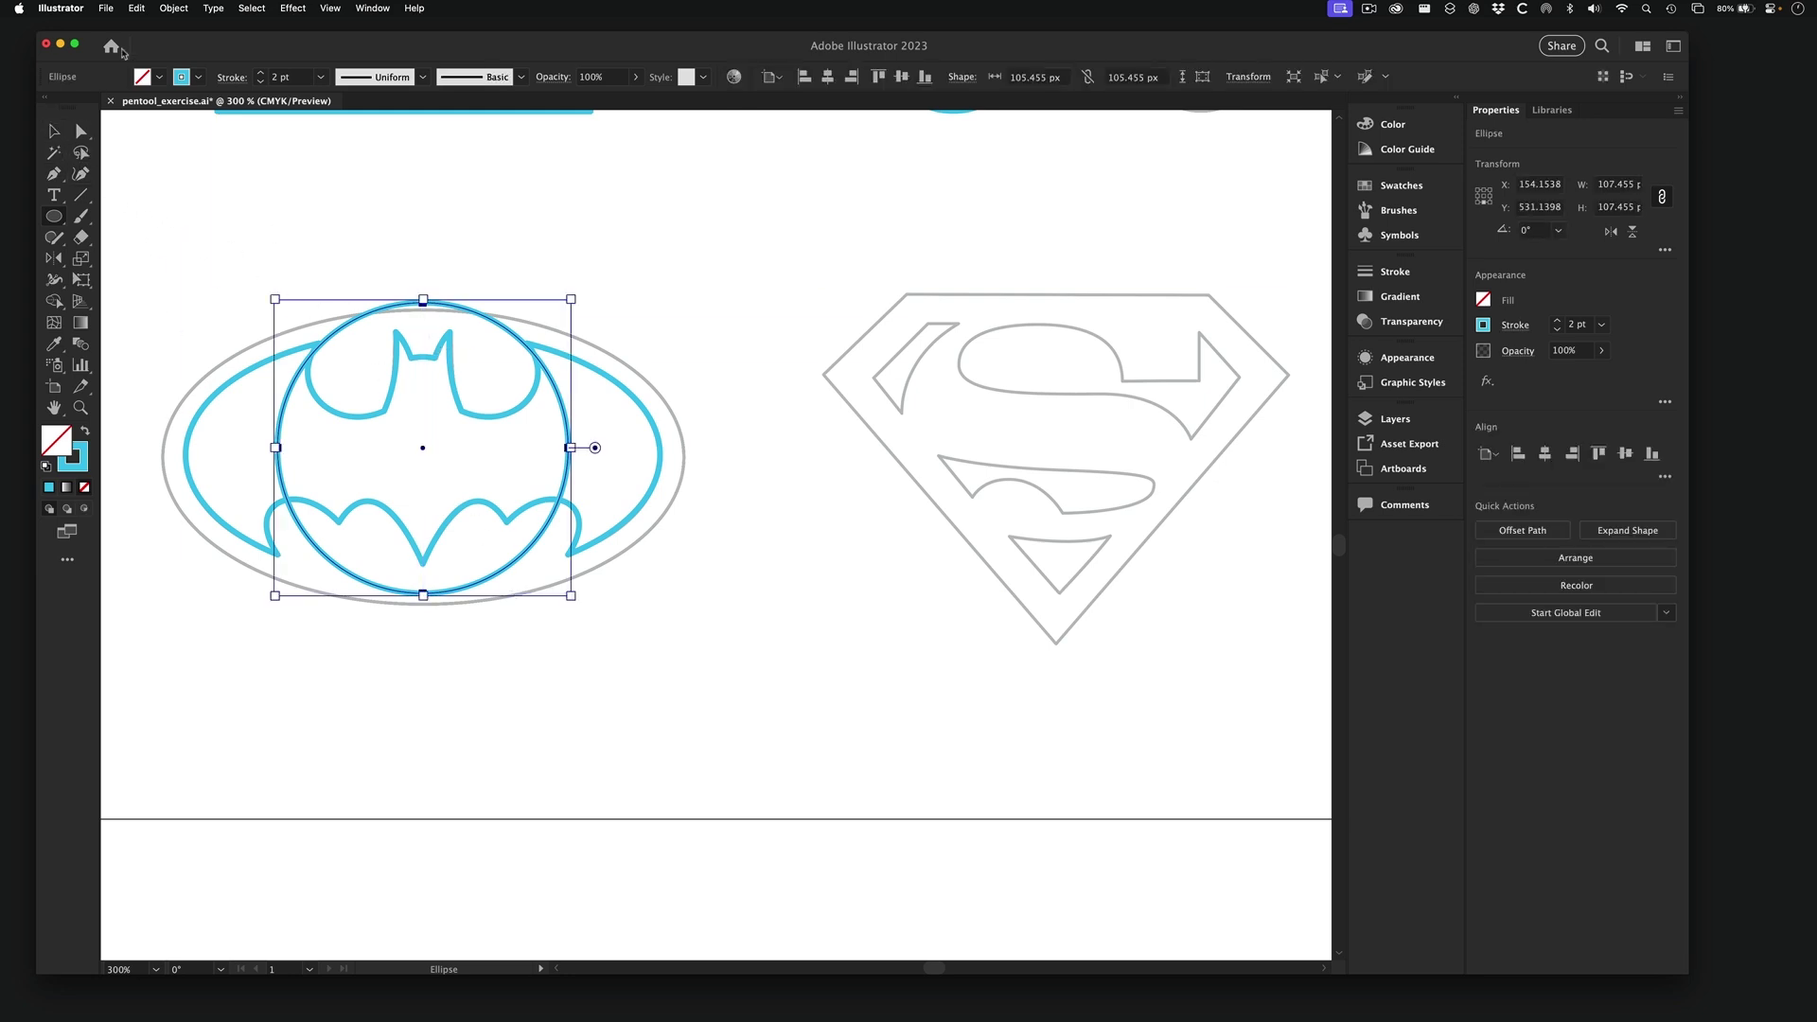
{"action": "left_click", "coordinate": [141, 8]}
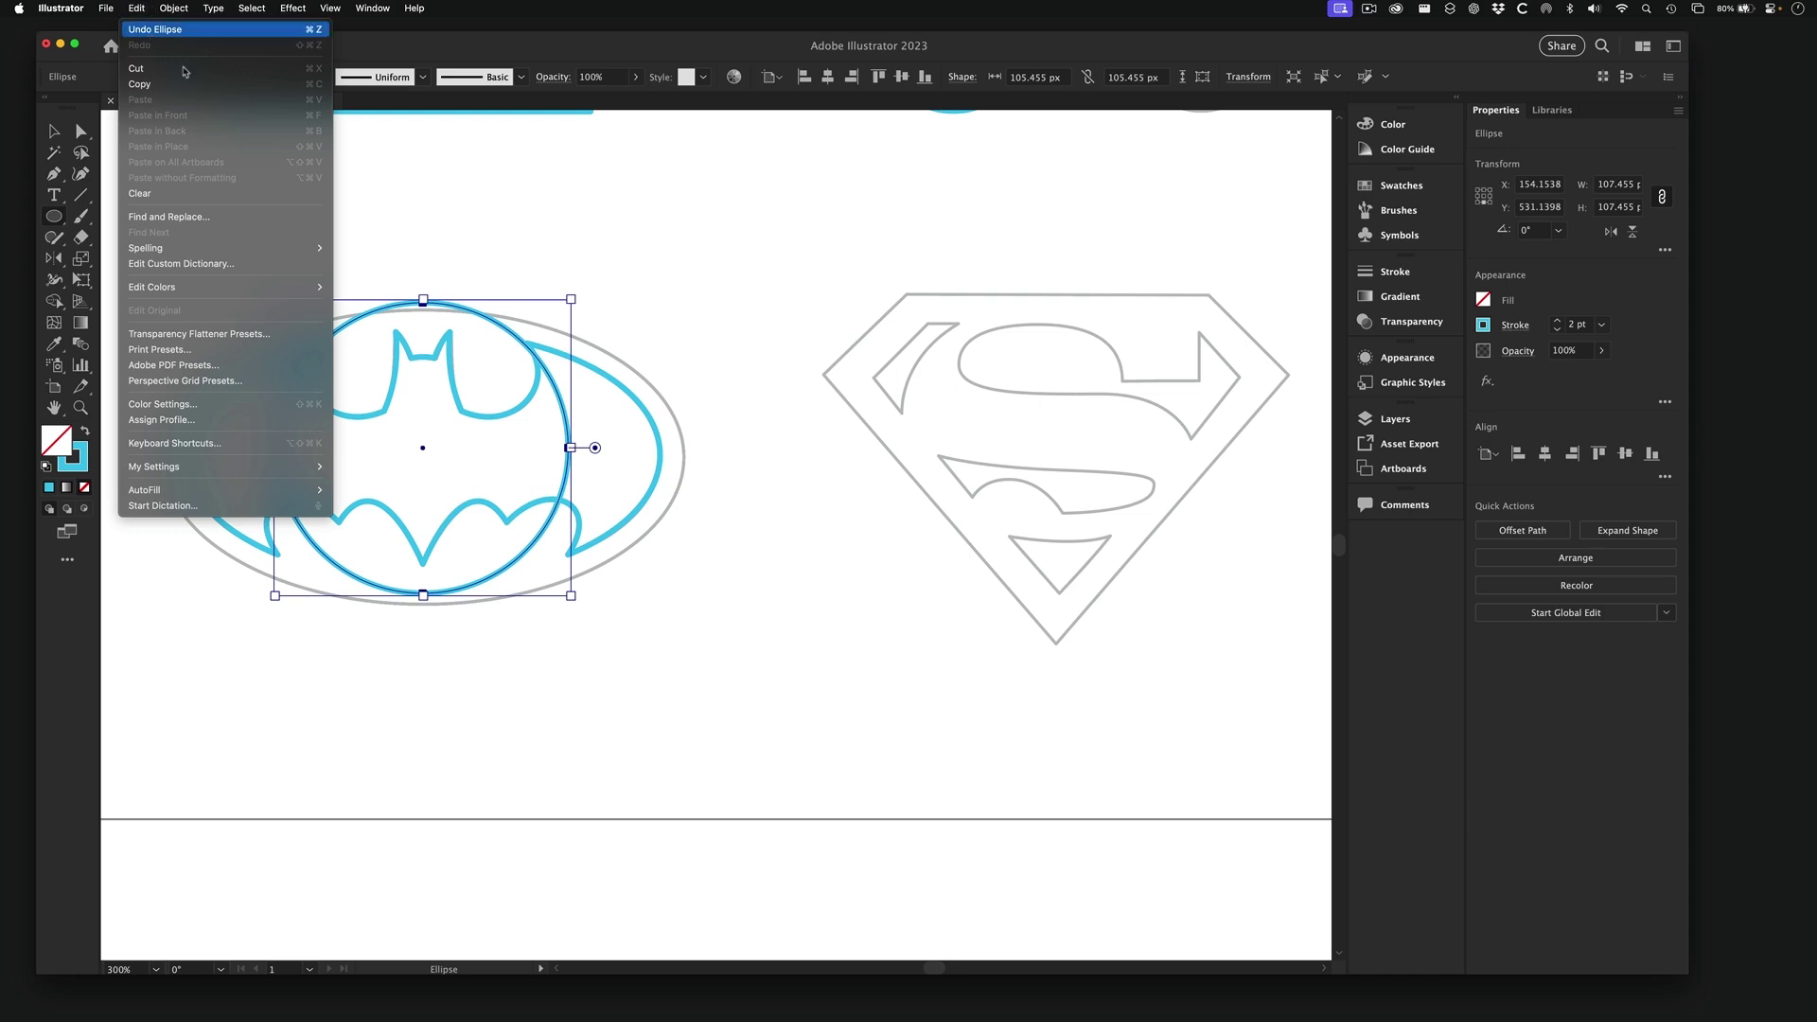
{"action": "left_click", "coordinate": [156, 30]}
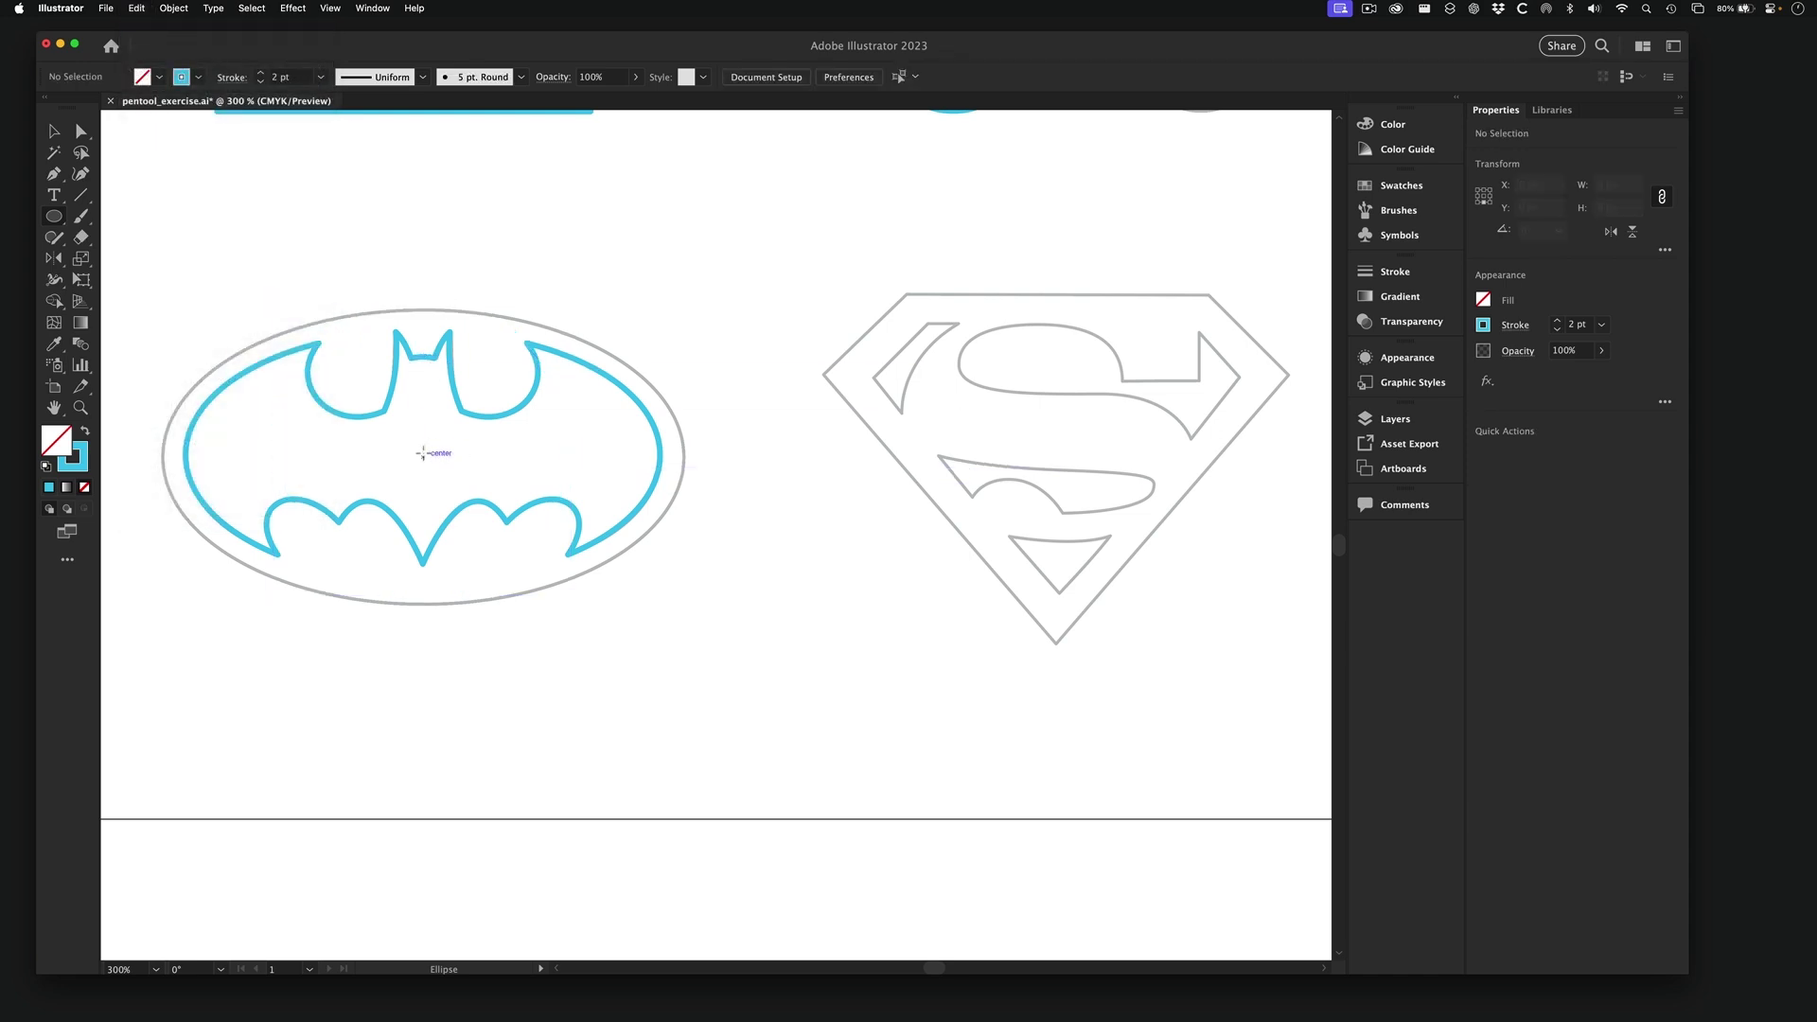
- Draw a circle about 106 px in diameter outward from the oval template's centre, reaching its upper and lower edges
{"action": "left_click_drag", "start_coordinate": [422, 457], "coordinate": [570, 565]}
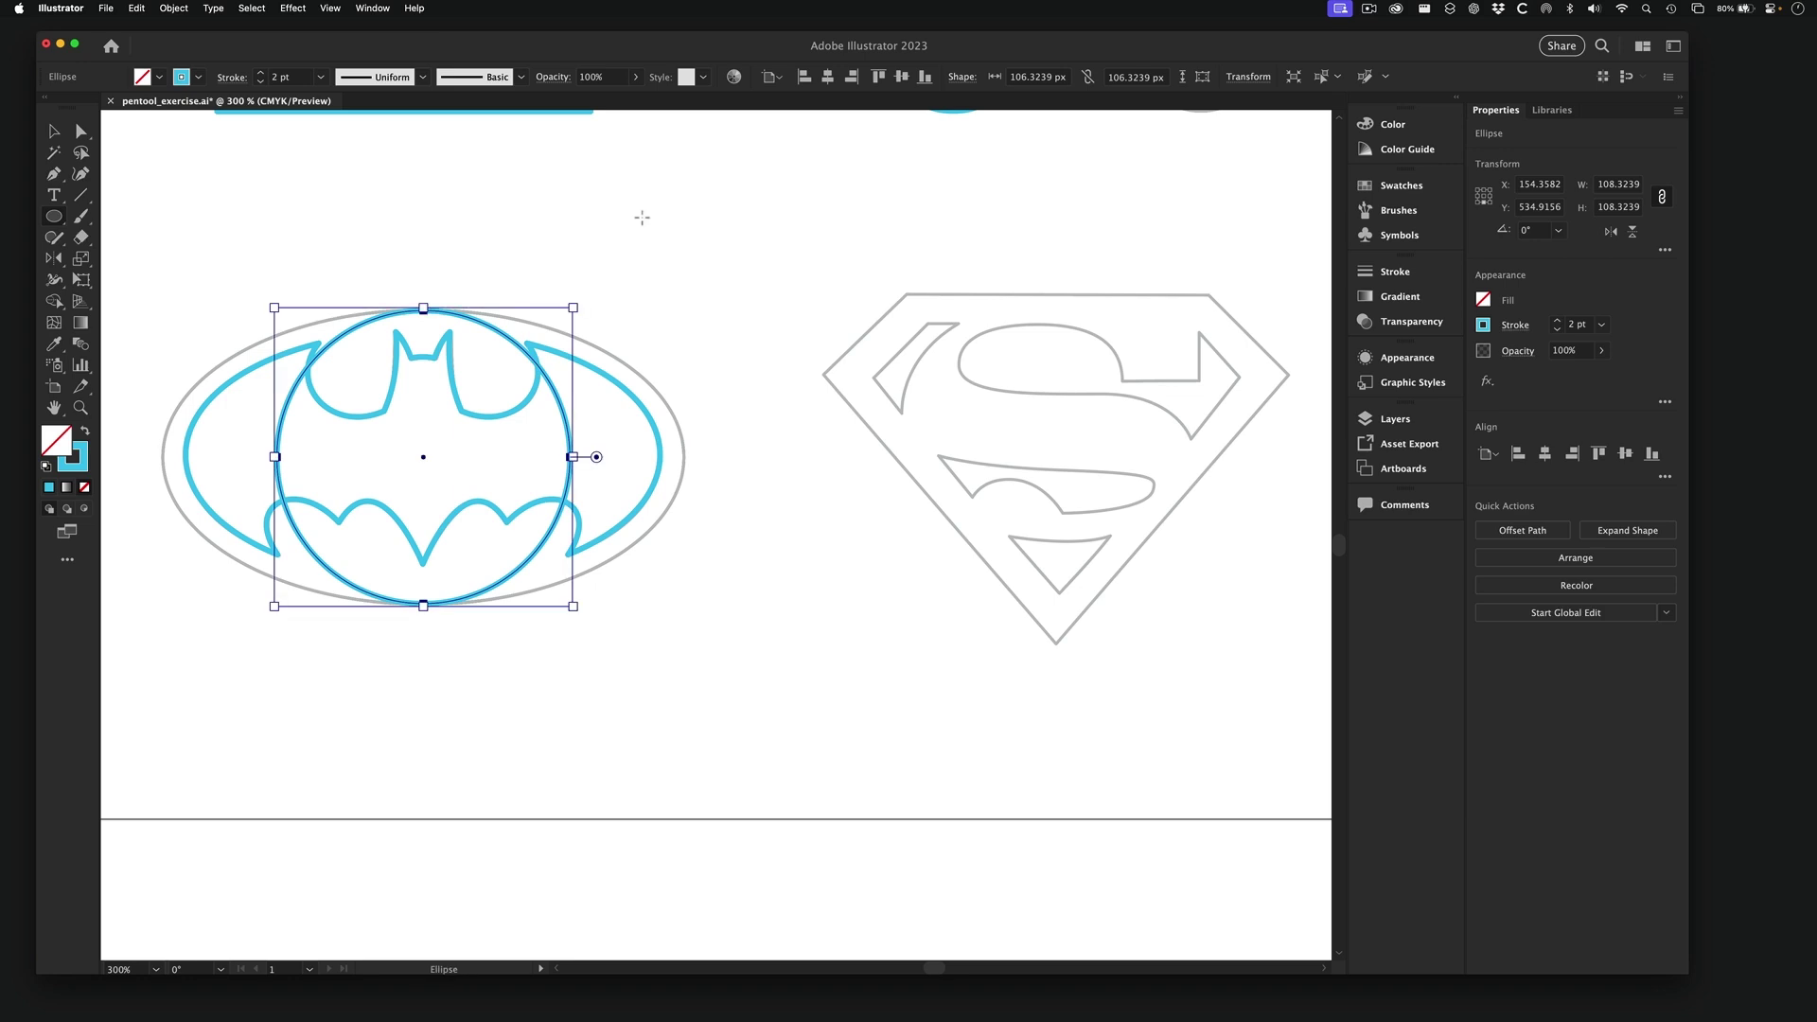
{"action": "key", "text": "a"}
{"action": "key", "text": "l"}
{"action": "left_click_drag", "start_coordinate": [273, 457], "coordinate": [160, 457]}
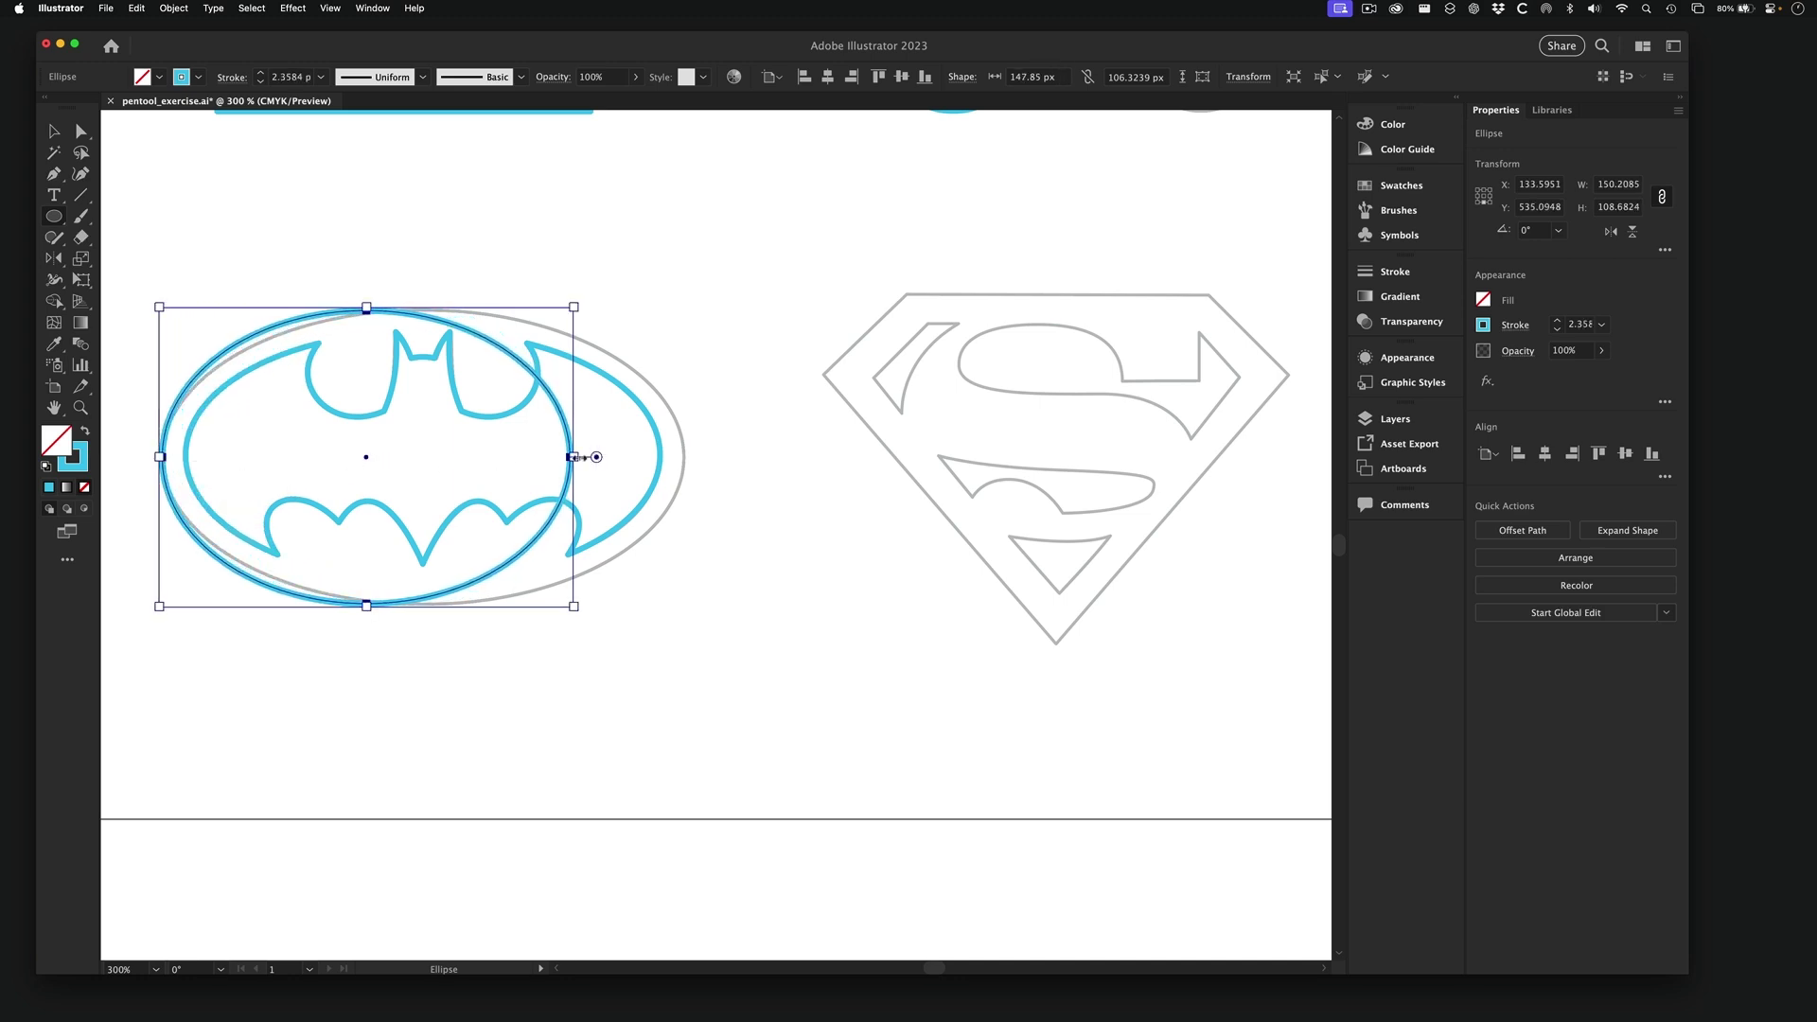
{"action": "left_click_drag", "start_coordinate": [579, 457], "coordinate": [685, 456]}
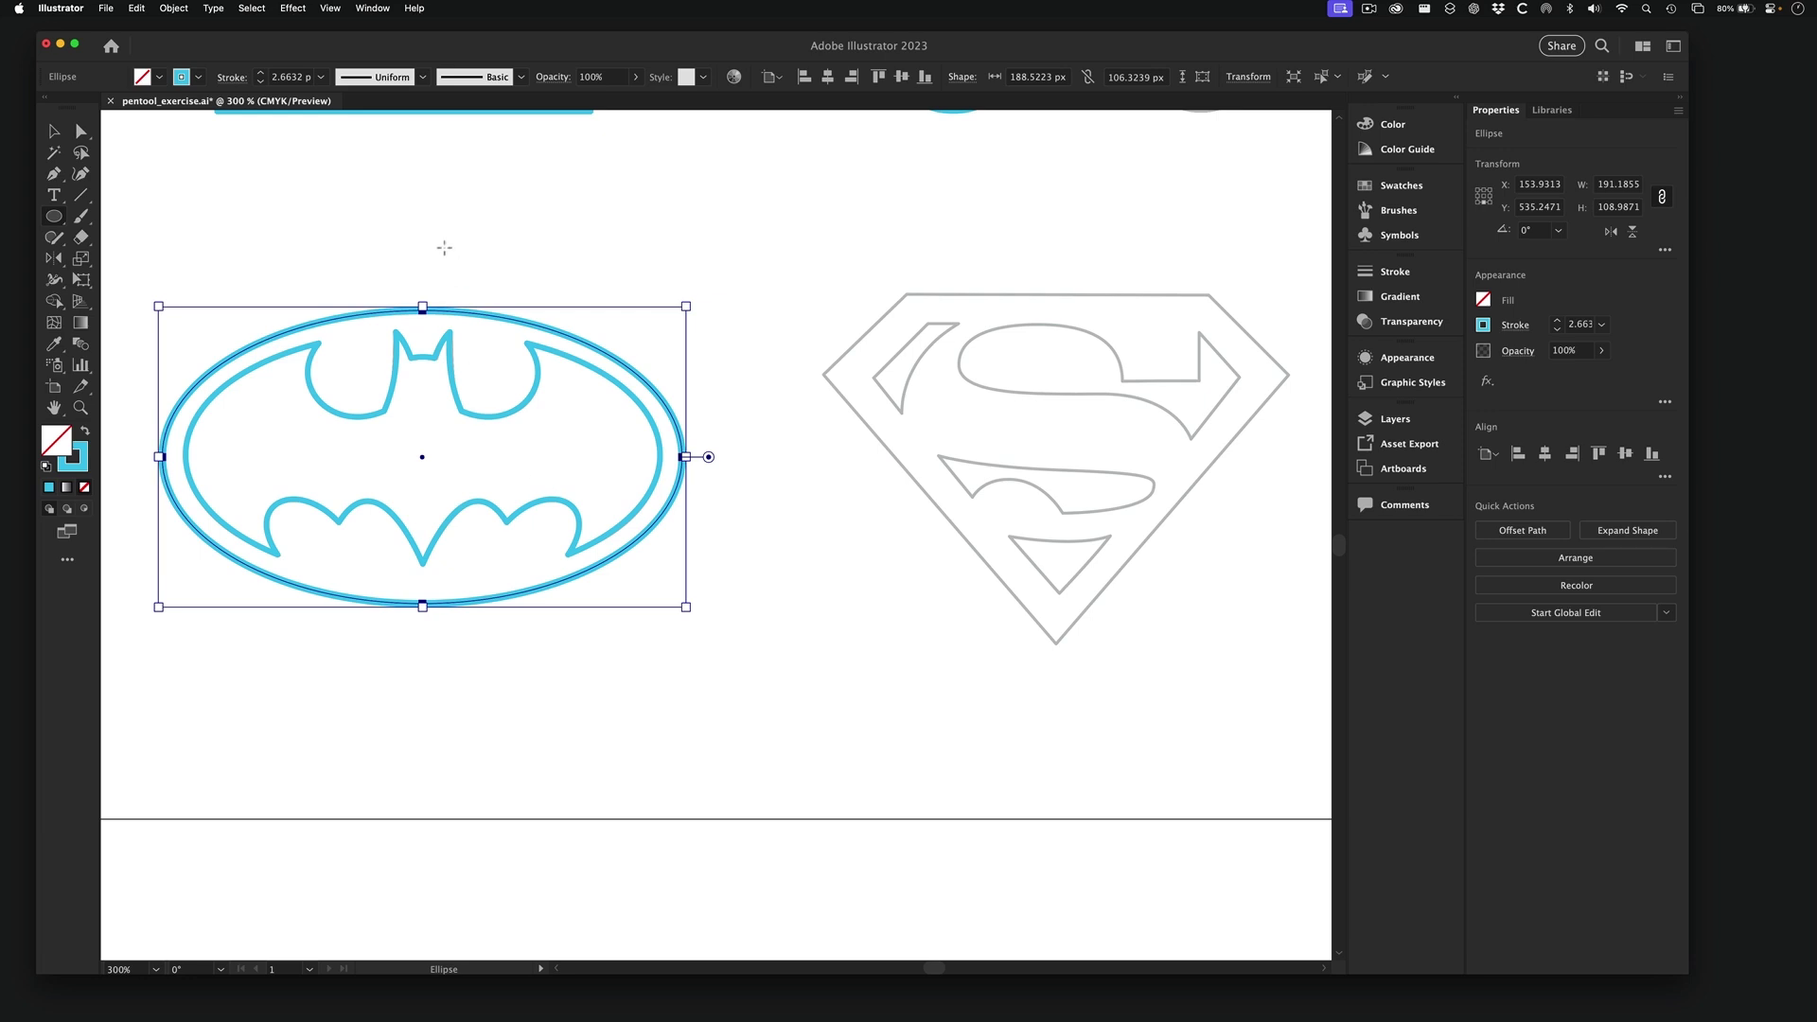
{"action": "left_click", "coordinate": [135, 8]}
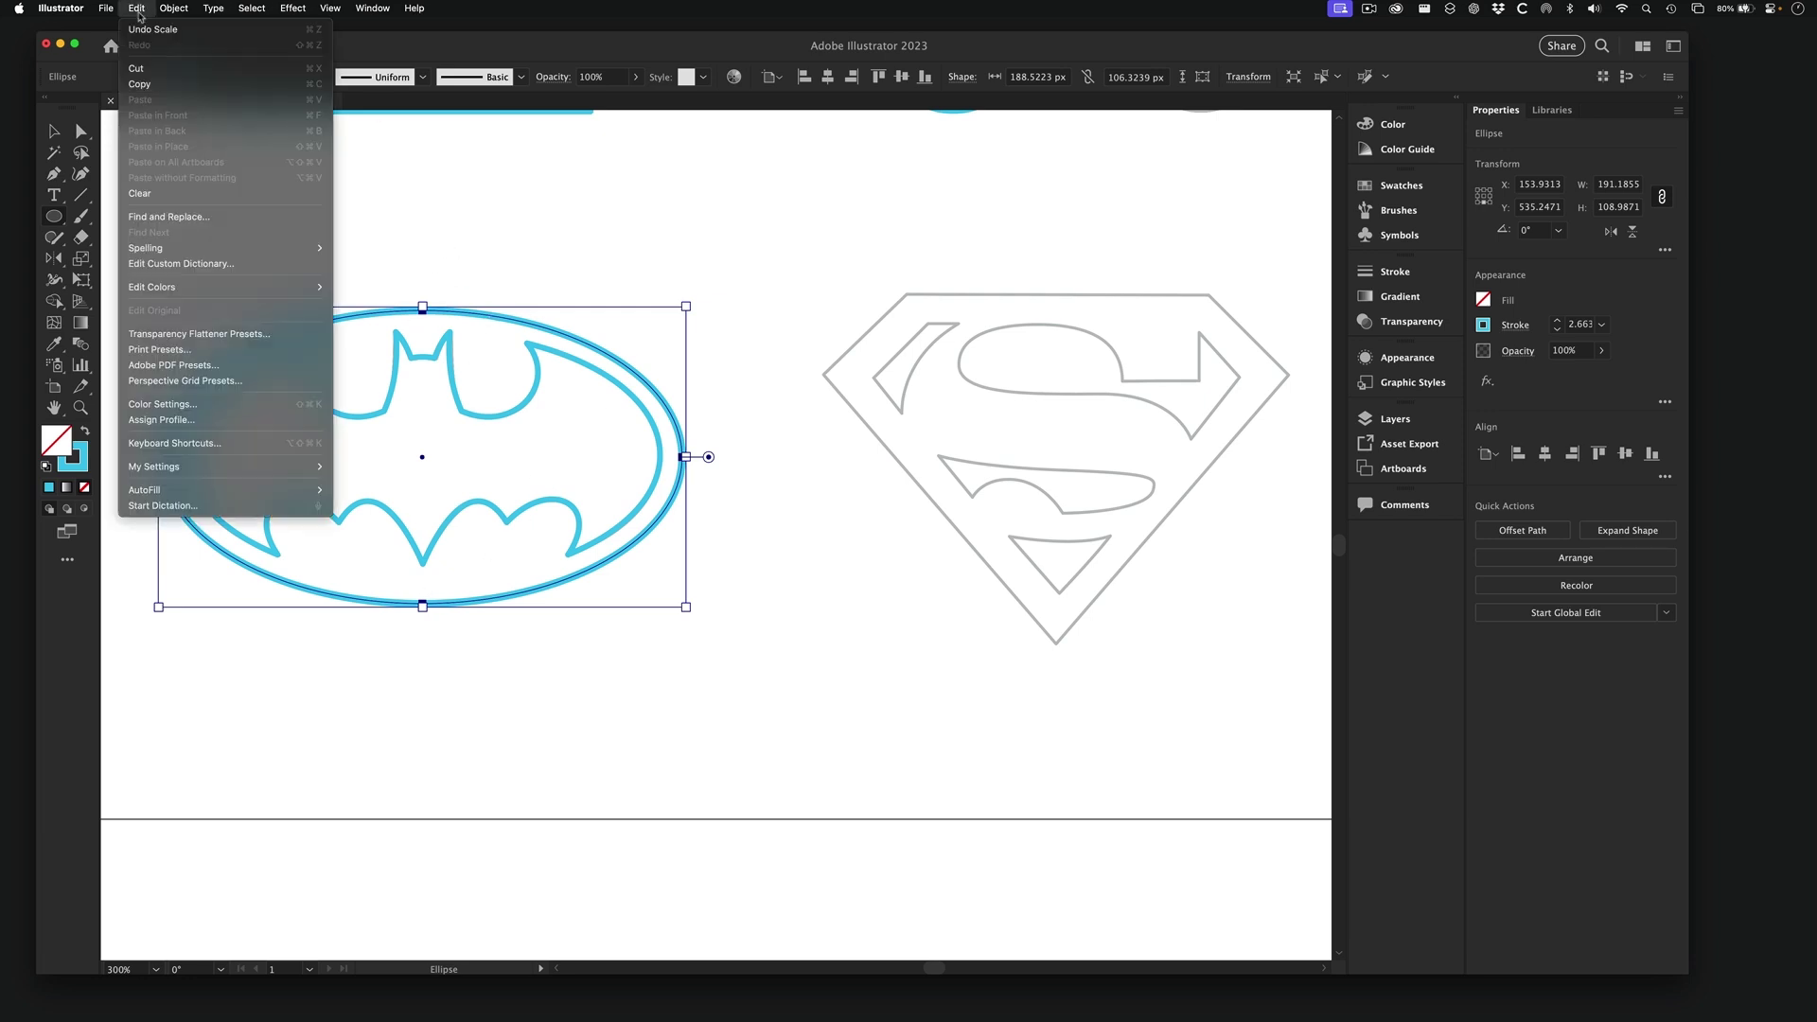
{"action": "left_click", "coordinate": [140, 29]}
{"action": "left_click", "coordinate": [136, 7]}
{"action": "left_click", "coordinate": [140, 29]}
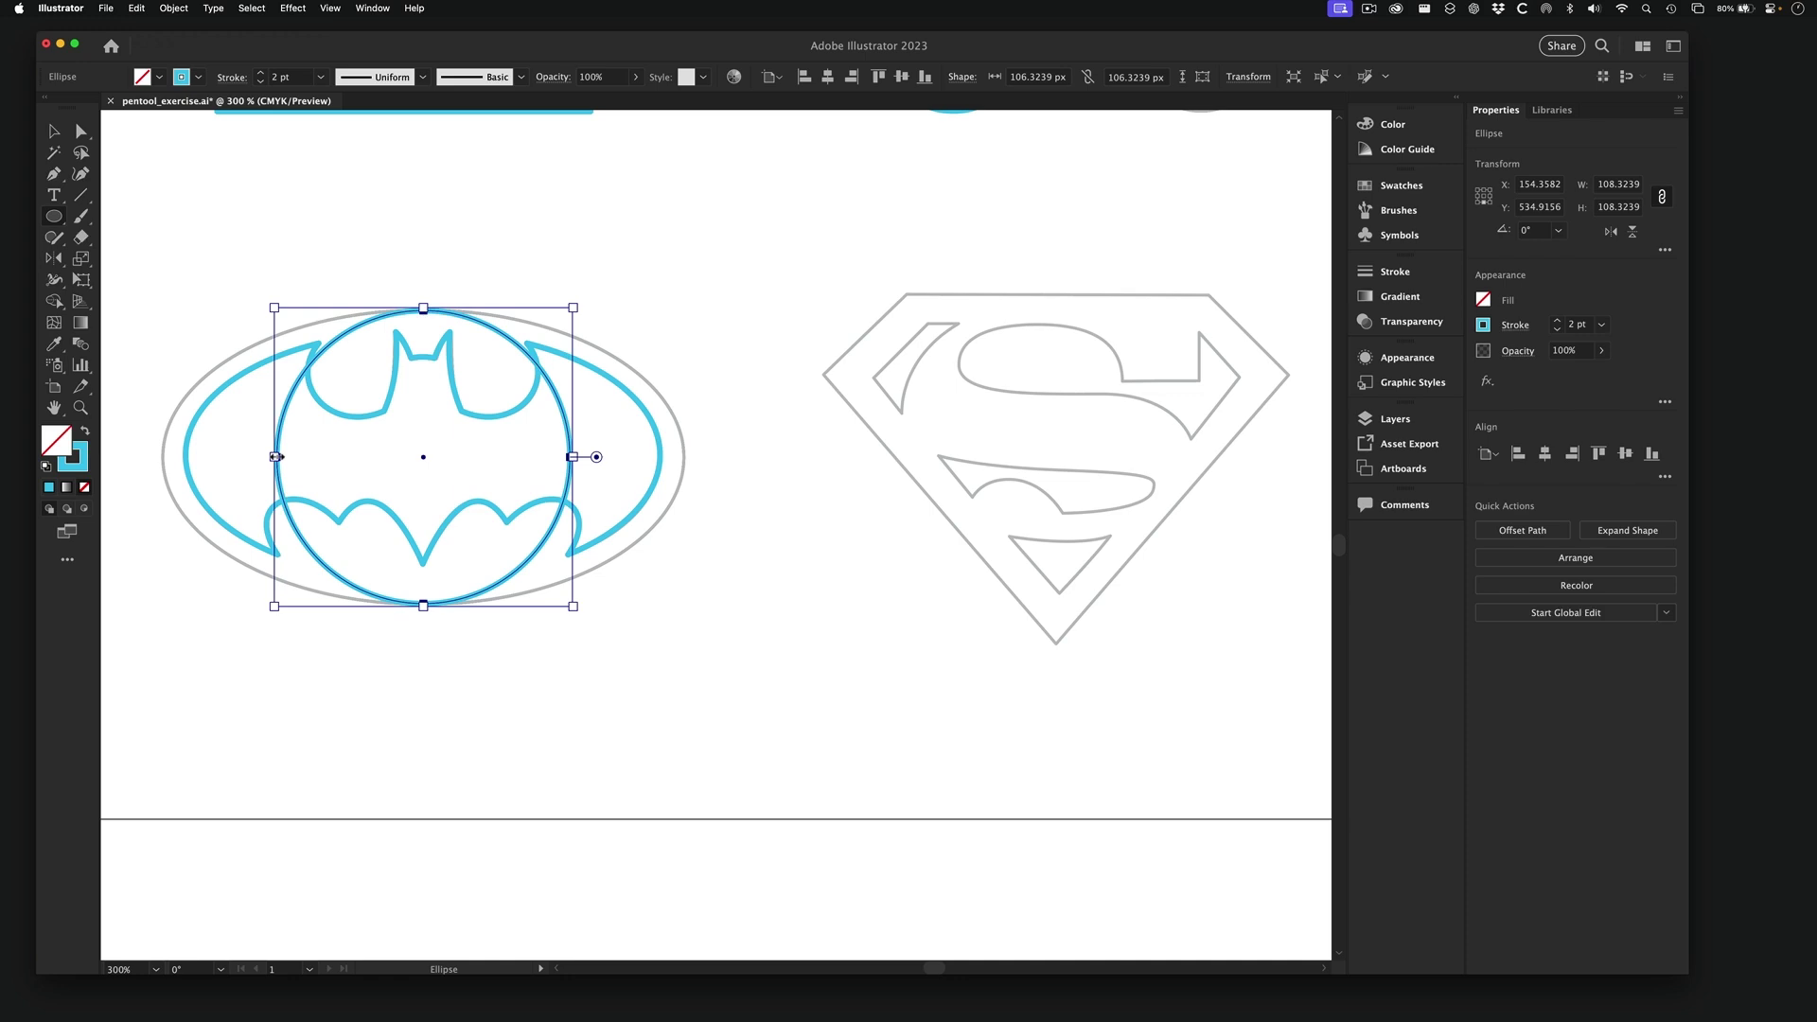
- Stretch the circle symmetrically about its centre to about 188 px wide, matching the oval template, and set its stroke to 2 pt
{"action": "mouse_move", "coordinate": [276, 456]}
{"action": "left_mouse_down"}
{"action": "mouse_move", "coordinate": [252, 456]}
{"action": "mouse_move", "coordinate": [274, 456]}
{"action": "left_mouse_up"}
{"action": "left_click_drag", "start_coordinate": [276, 456], "coordinate": [275, 456]}
{"action": "left_click_drag", "start_coordinate": [276, 456], "coordinate": [165, 446]}
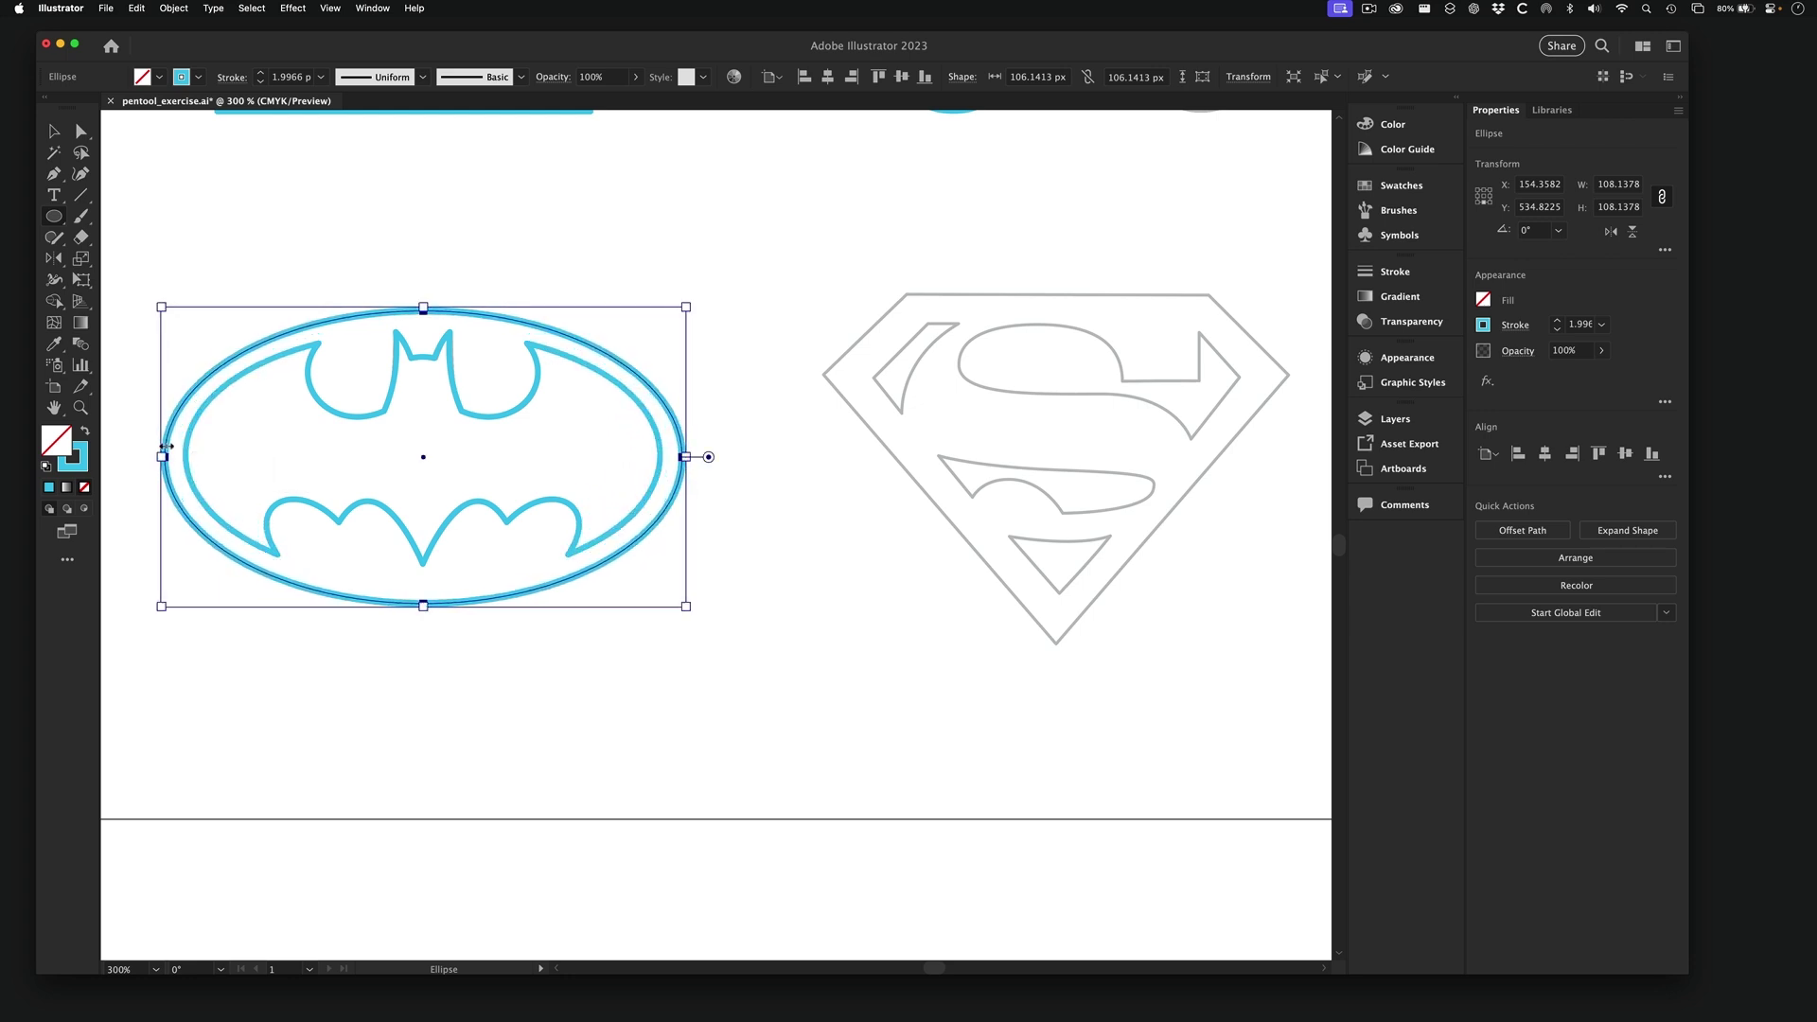
{"action": "left_click", "coordinate": [281, 79]}
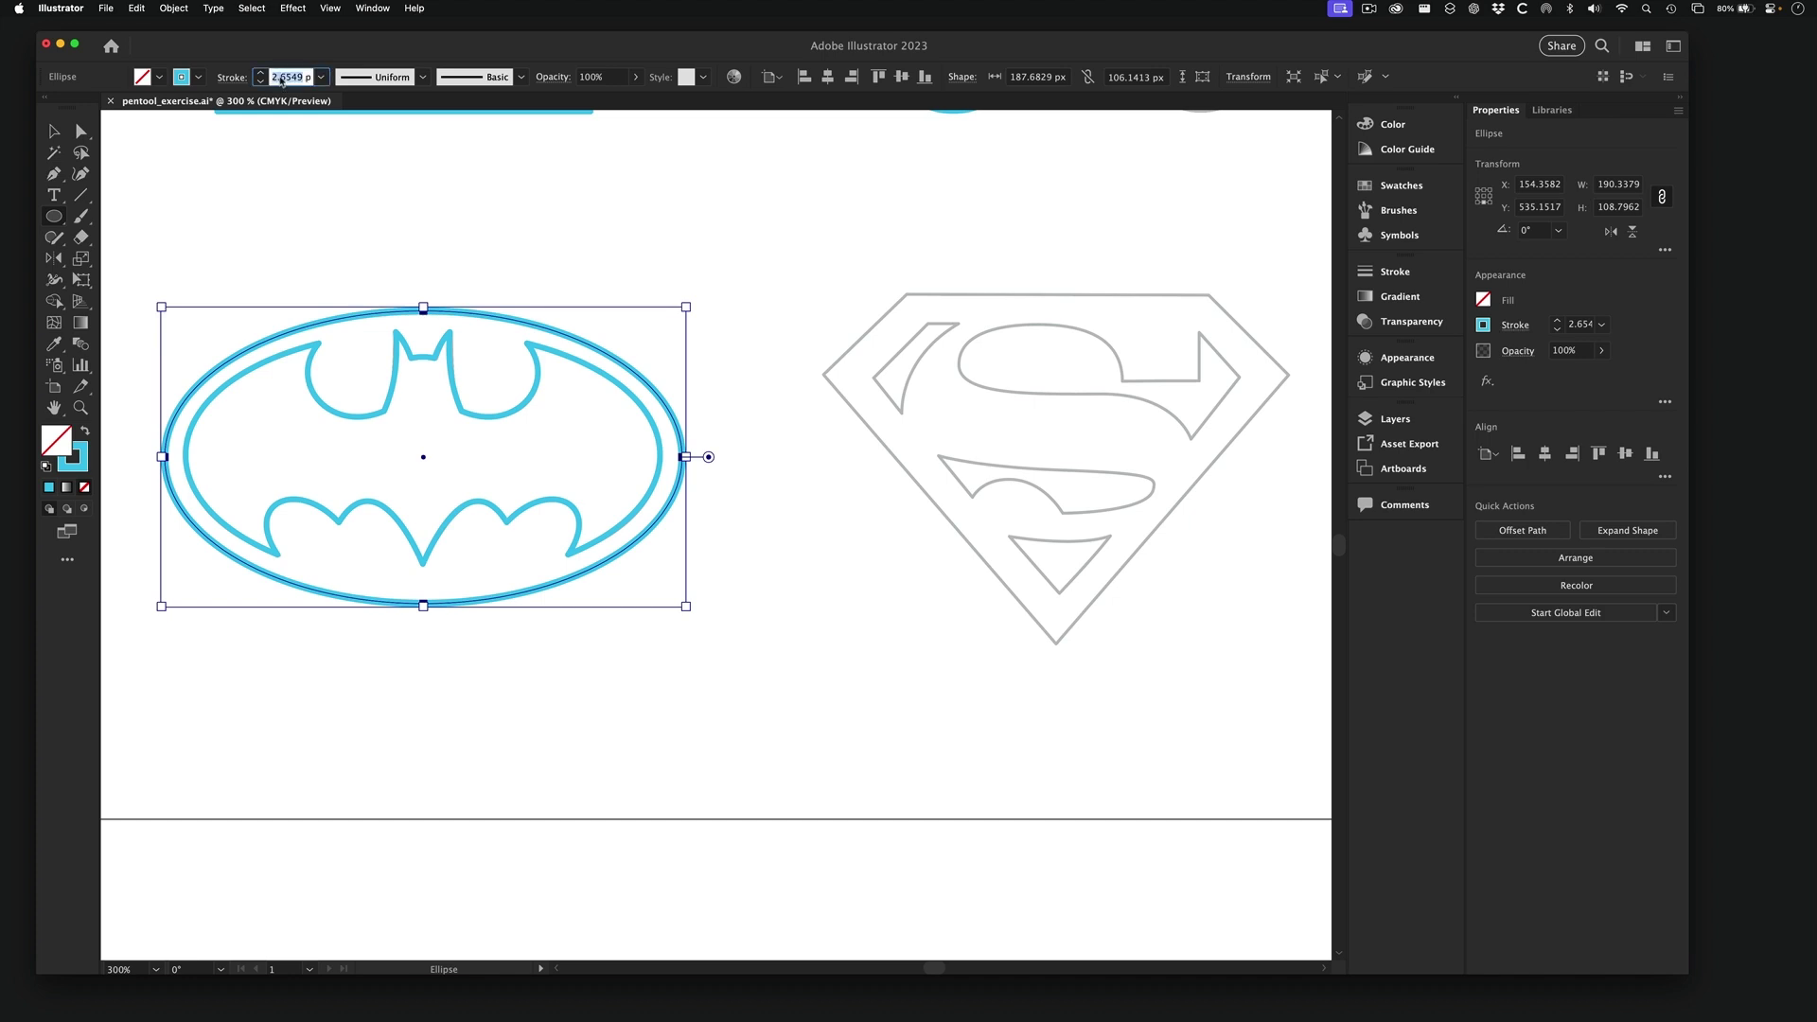
{"action": "type", "text": "2"}
{"action": "key", "text": "Return"}
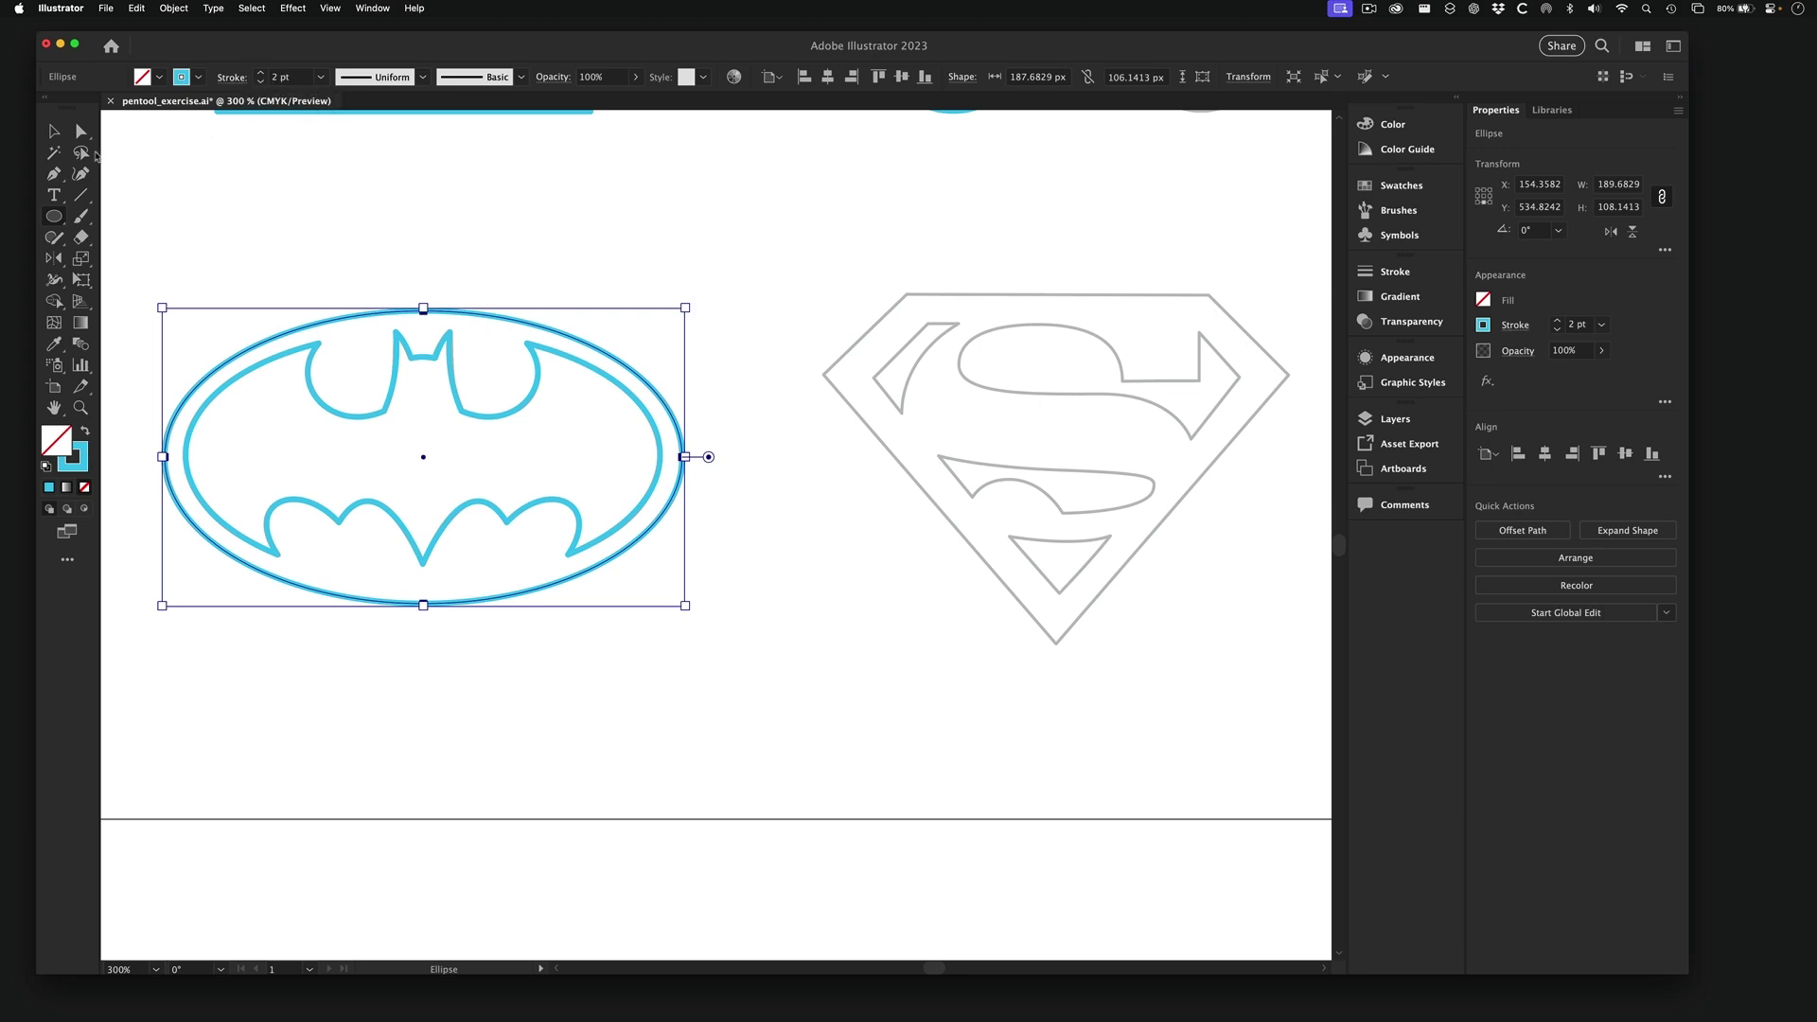
{"action": "key", "text": "v"}
{"action": "left_click", "coordinate": [377, 217]}
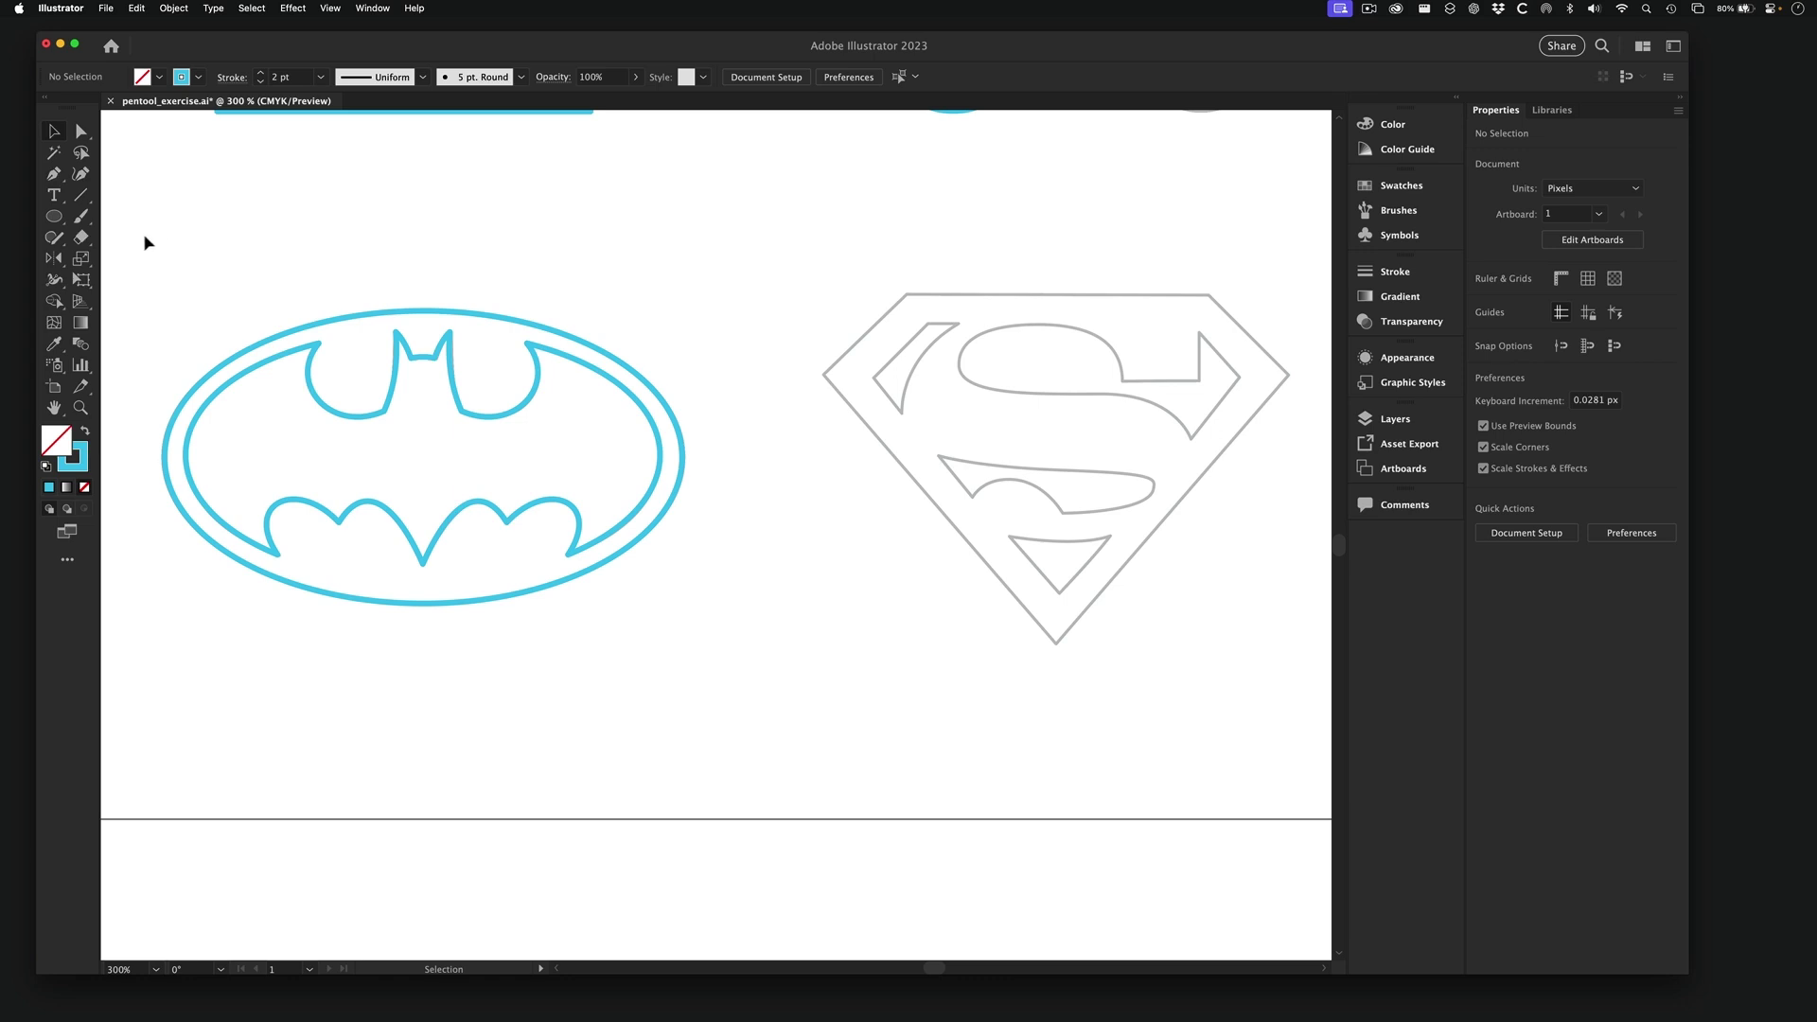
- Select the oval and bat outlines together and check their stroke settings
{"action": "left_click_drag", "start_coordinate": [145, 242], "coordinate": [753, 659]}
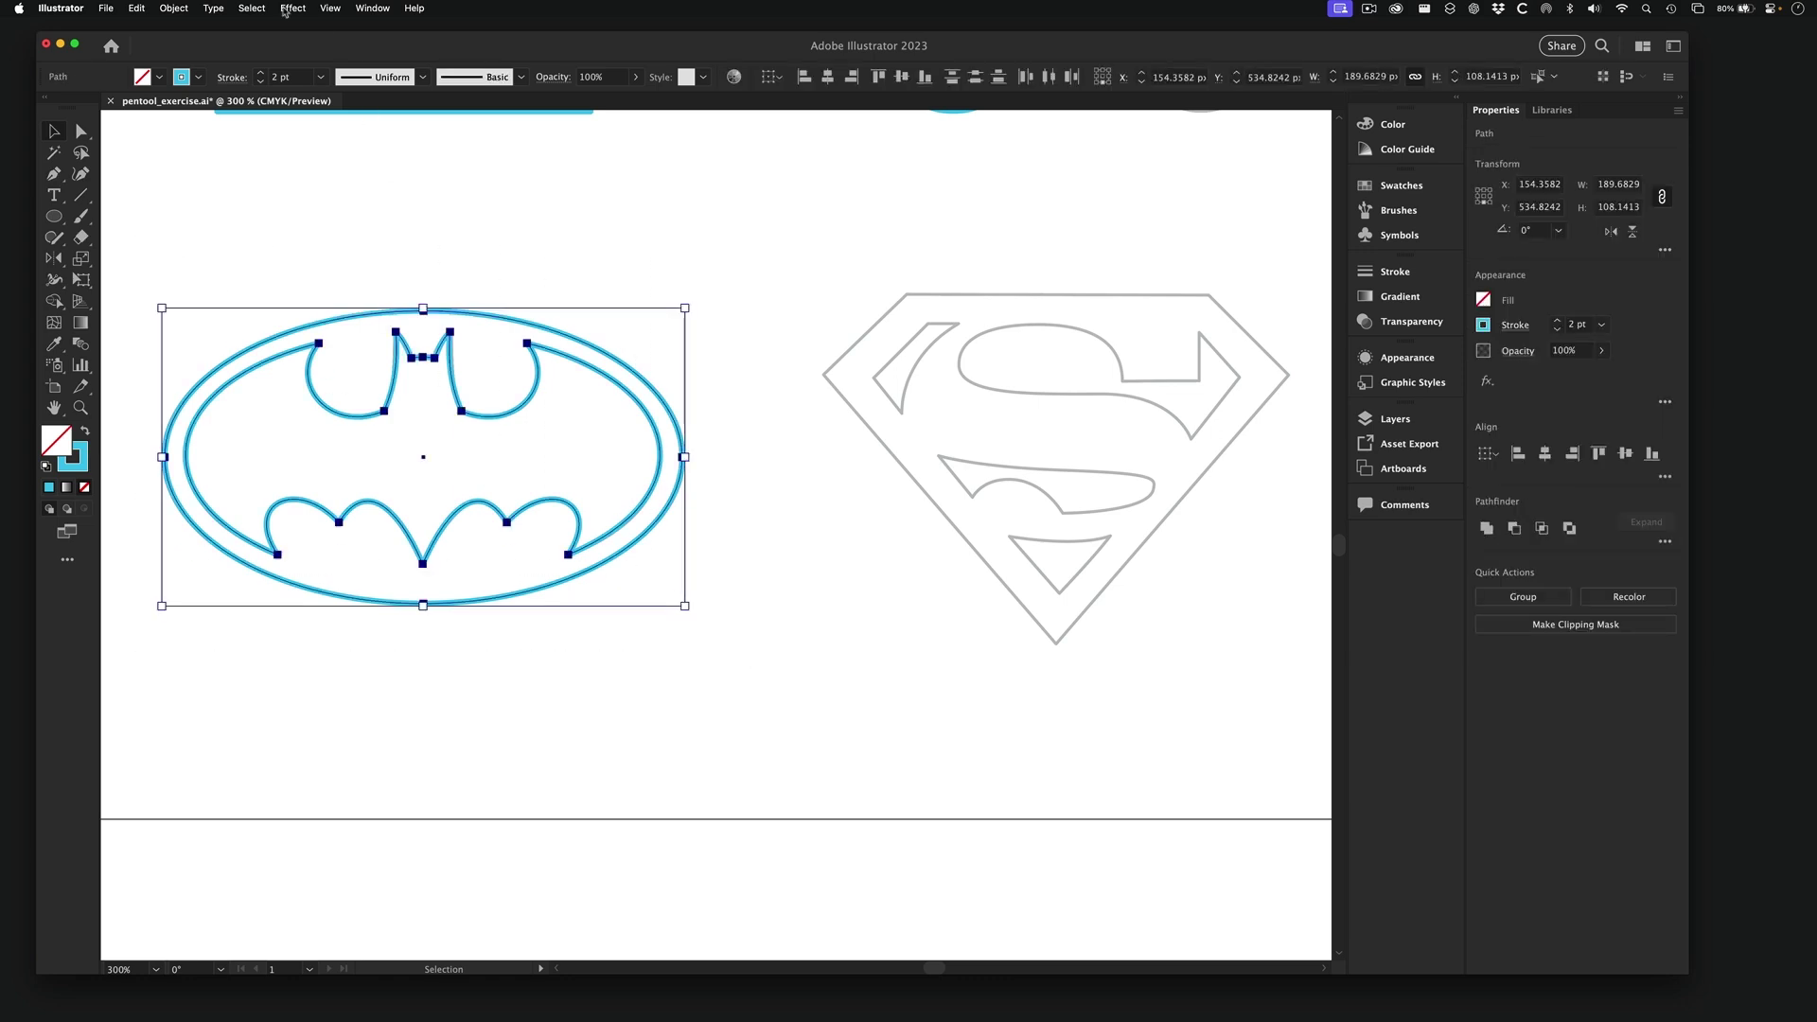
{"action": "left_click", "coordinate": [274, 81]}
{"action": "left_click", "coordinate": [1365, 276]}
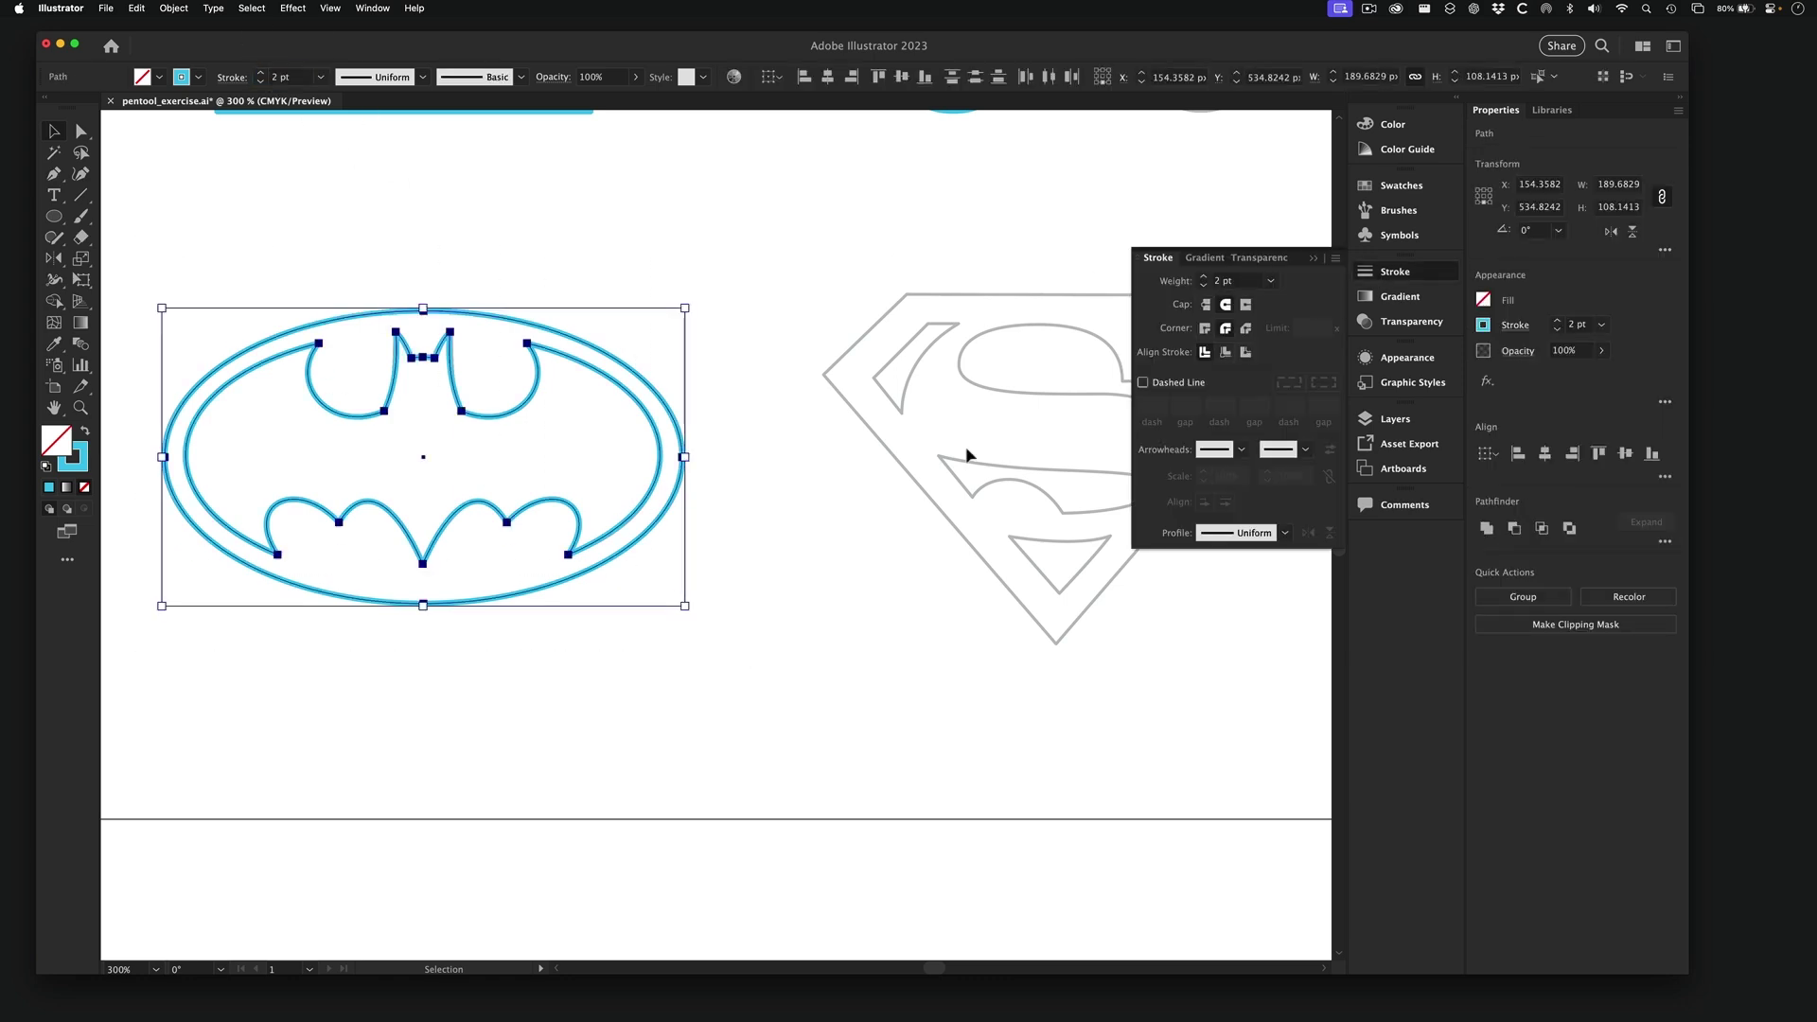
{"action": "left_click", "coordinate": [794, 529]}
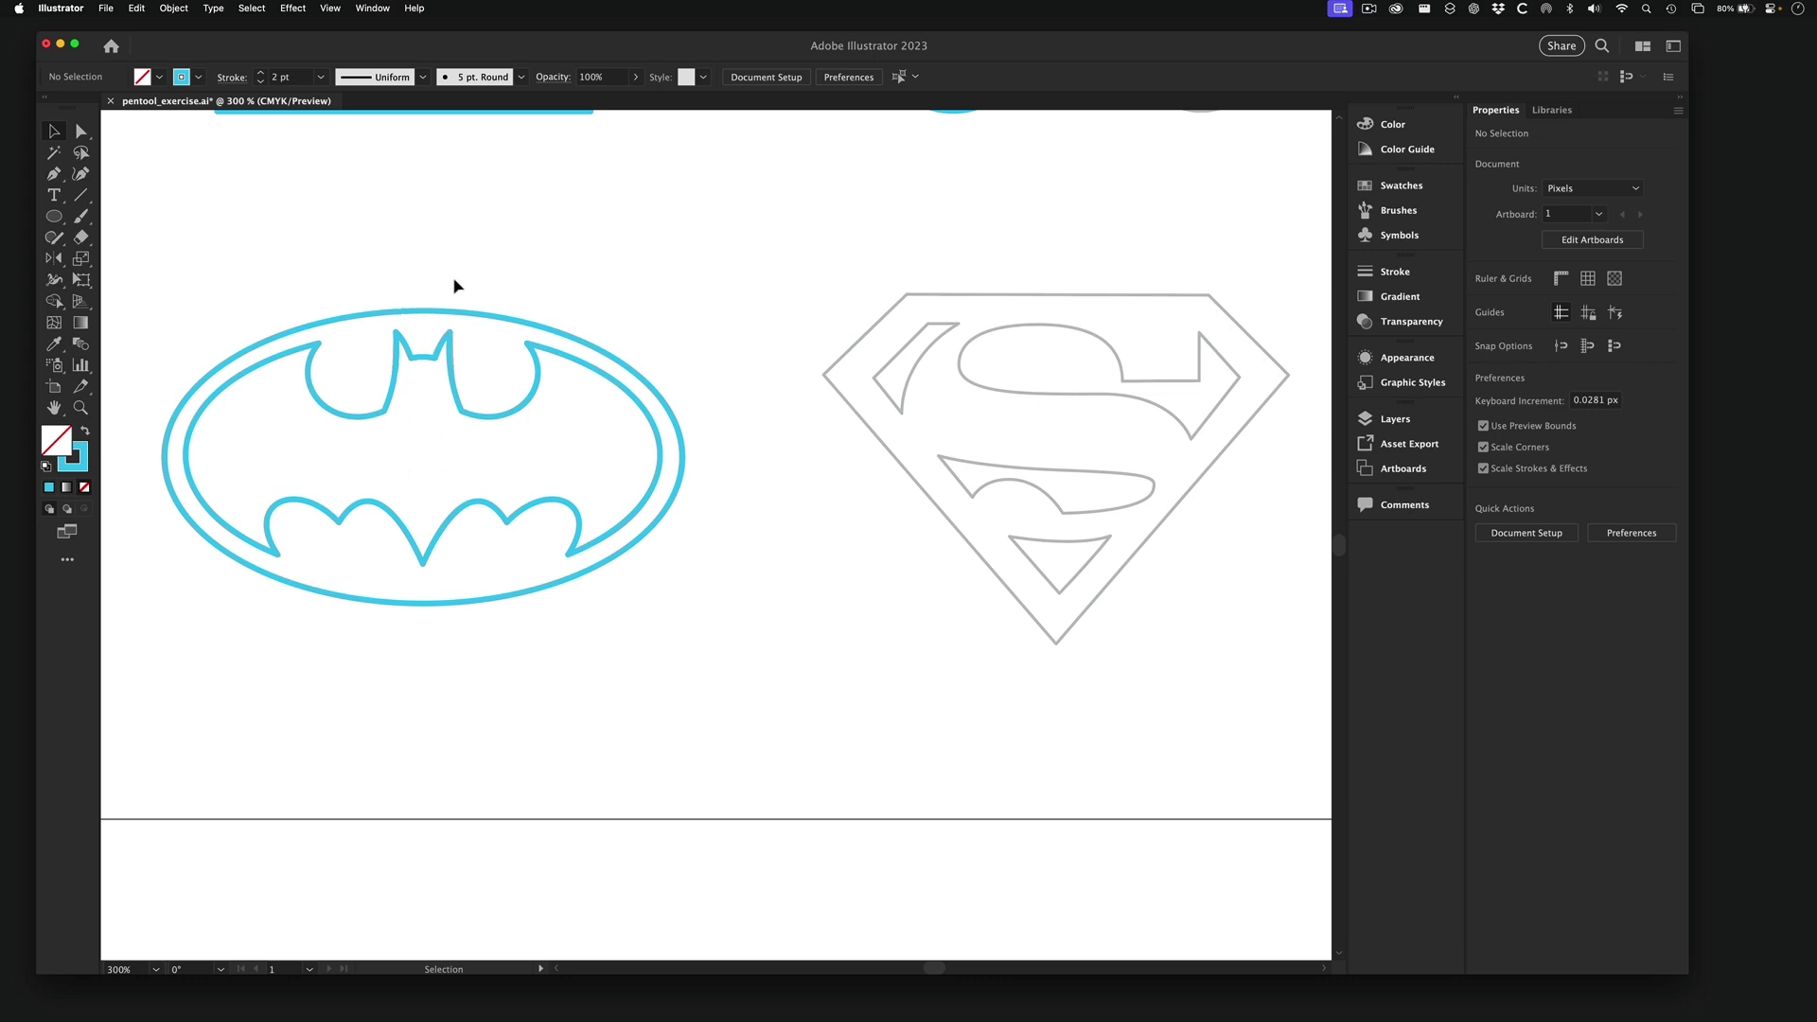
- Trace the small triangle near the Superman emblem's lower tip as a closed path of three corner points with the Pen tool
{"action": "left_click", "coordinate": [53, 174]}
{"action": "left_click_drag", "start_coordinate": [1015, 503], "coordinate": [610, 602]}
{"action": "mouse_move", "coordinate": [664, 471]}
{"action": "left_mouse_down"}
{"action": "mouse_move", "coordinate": [633, 519]}
{"action": "mouse_move", "coordinate": [632, 460]}
{"action": "left_mouse_up"}
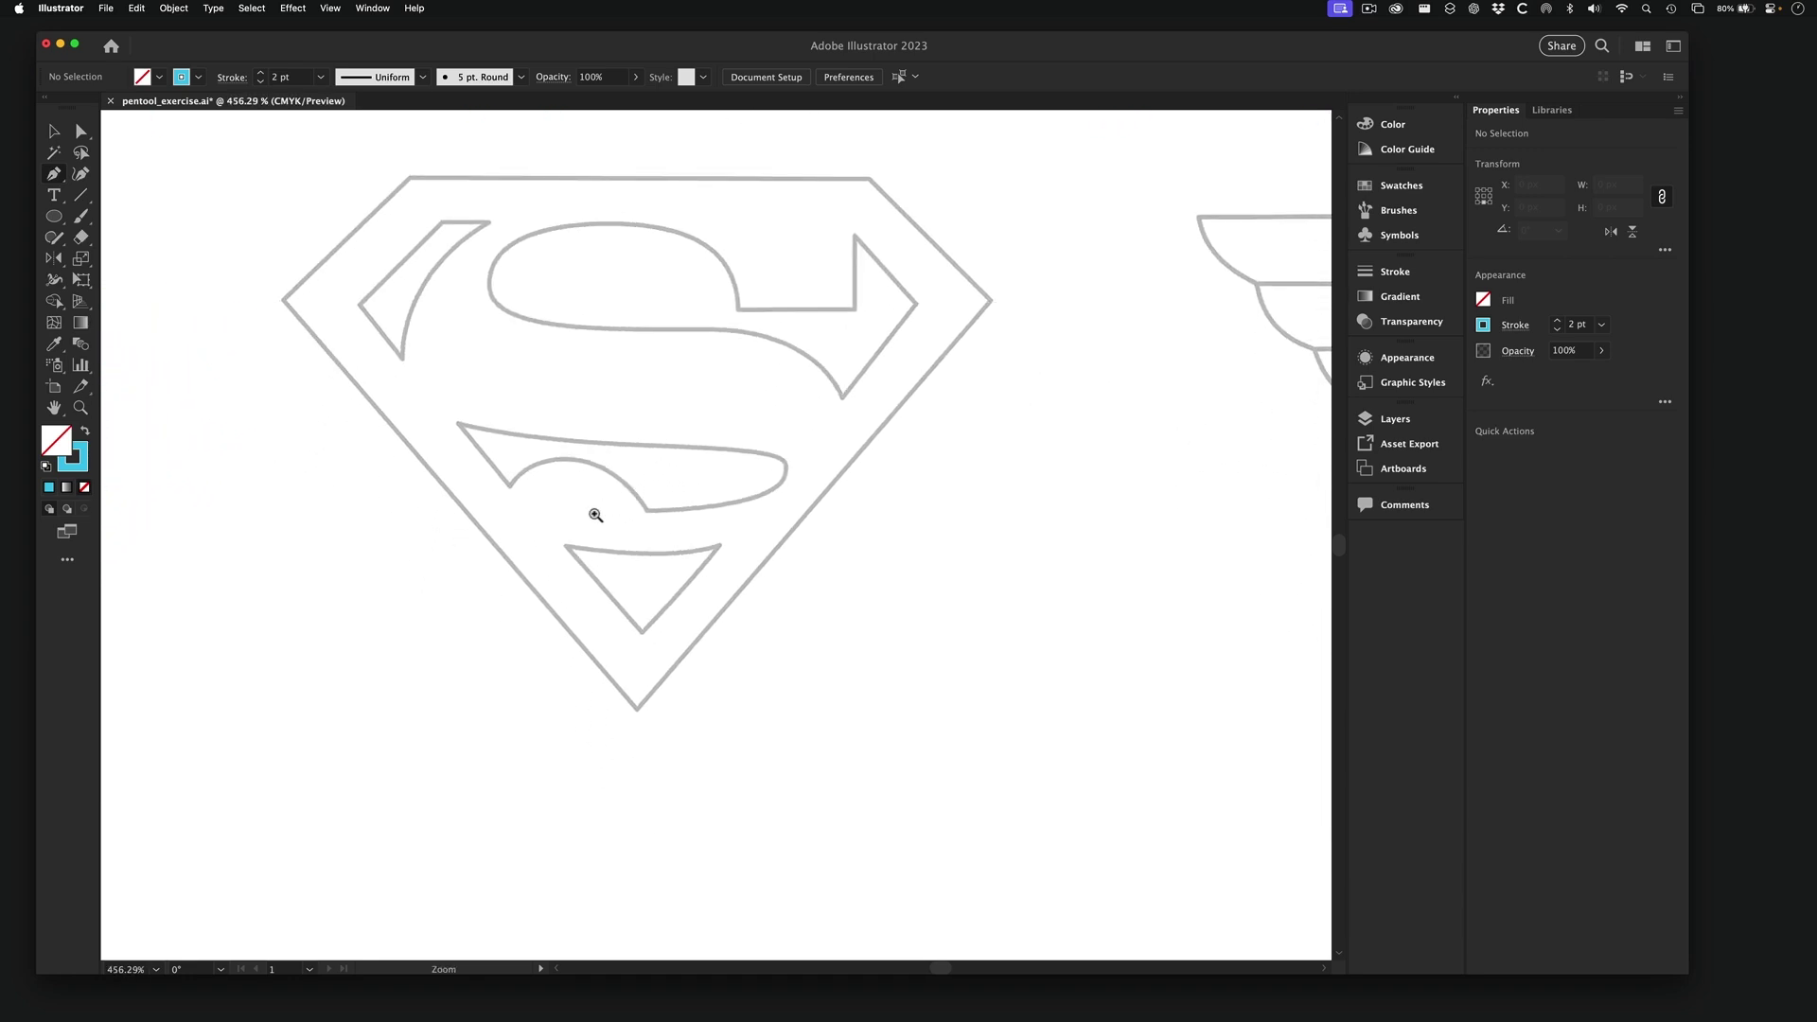
{"action": "left_click_drag", "start_coordinate": [585, 537], "coordinate": [678, 556]}
{"action": "left_click_drag", "start_coordinate": [685, 477], "coordinate": [713, 543]}
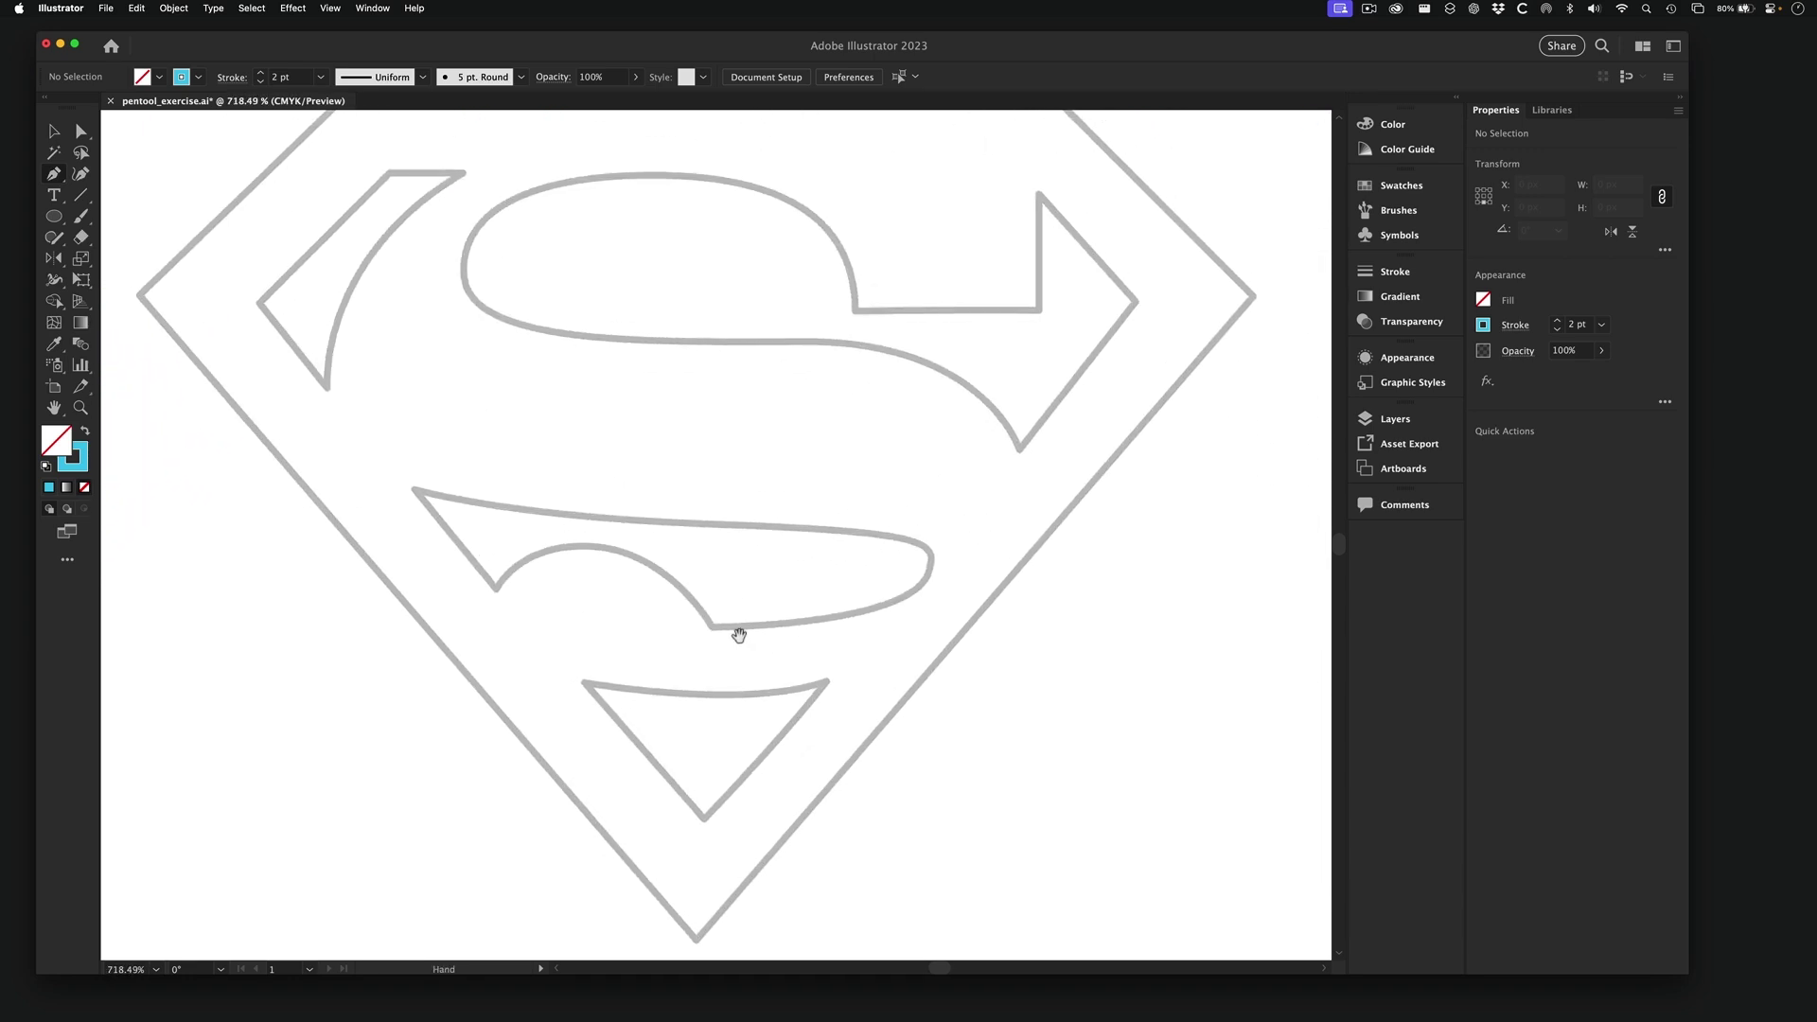
{"action": "left_click", "coordinate": [703, 818]}
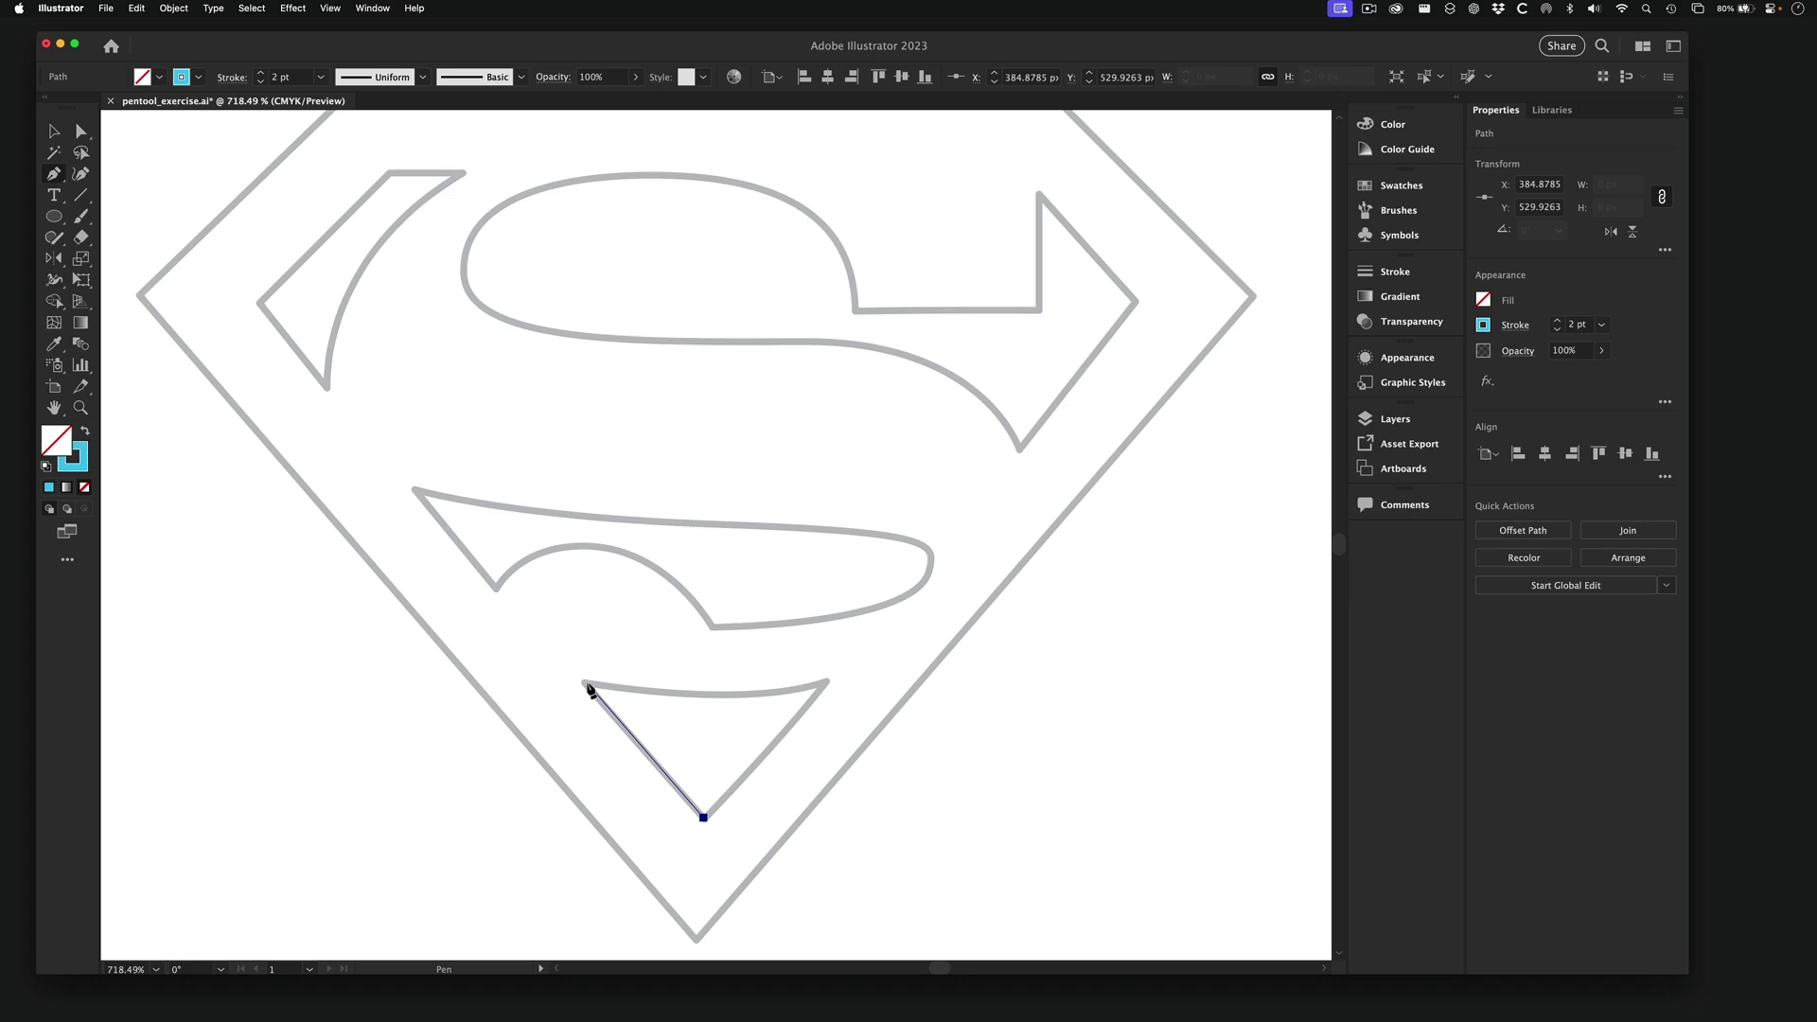
{"action": "left_click", "coordinate": [586, 682]}
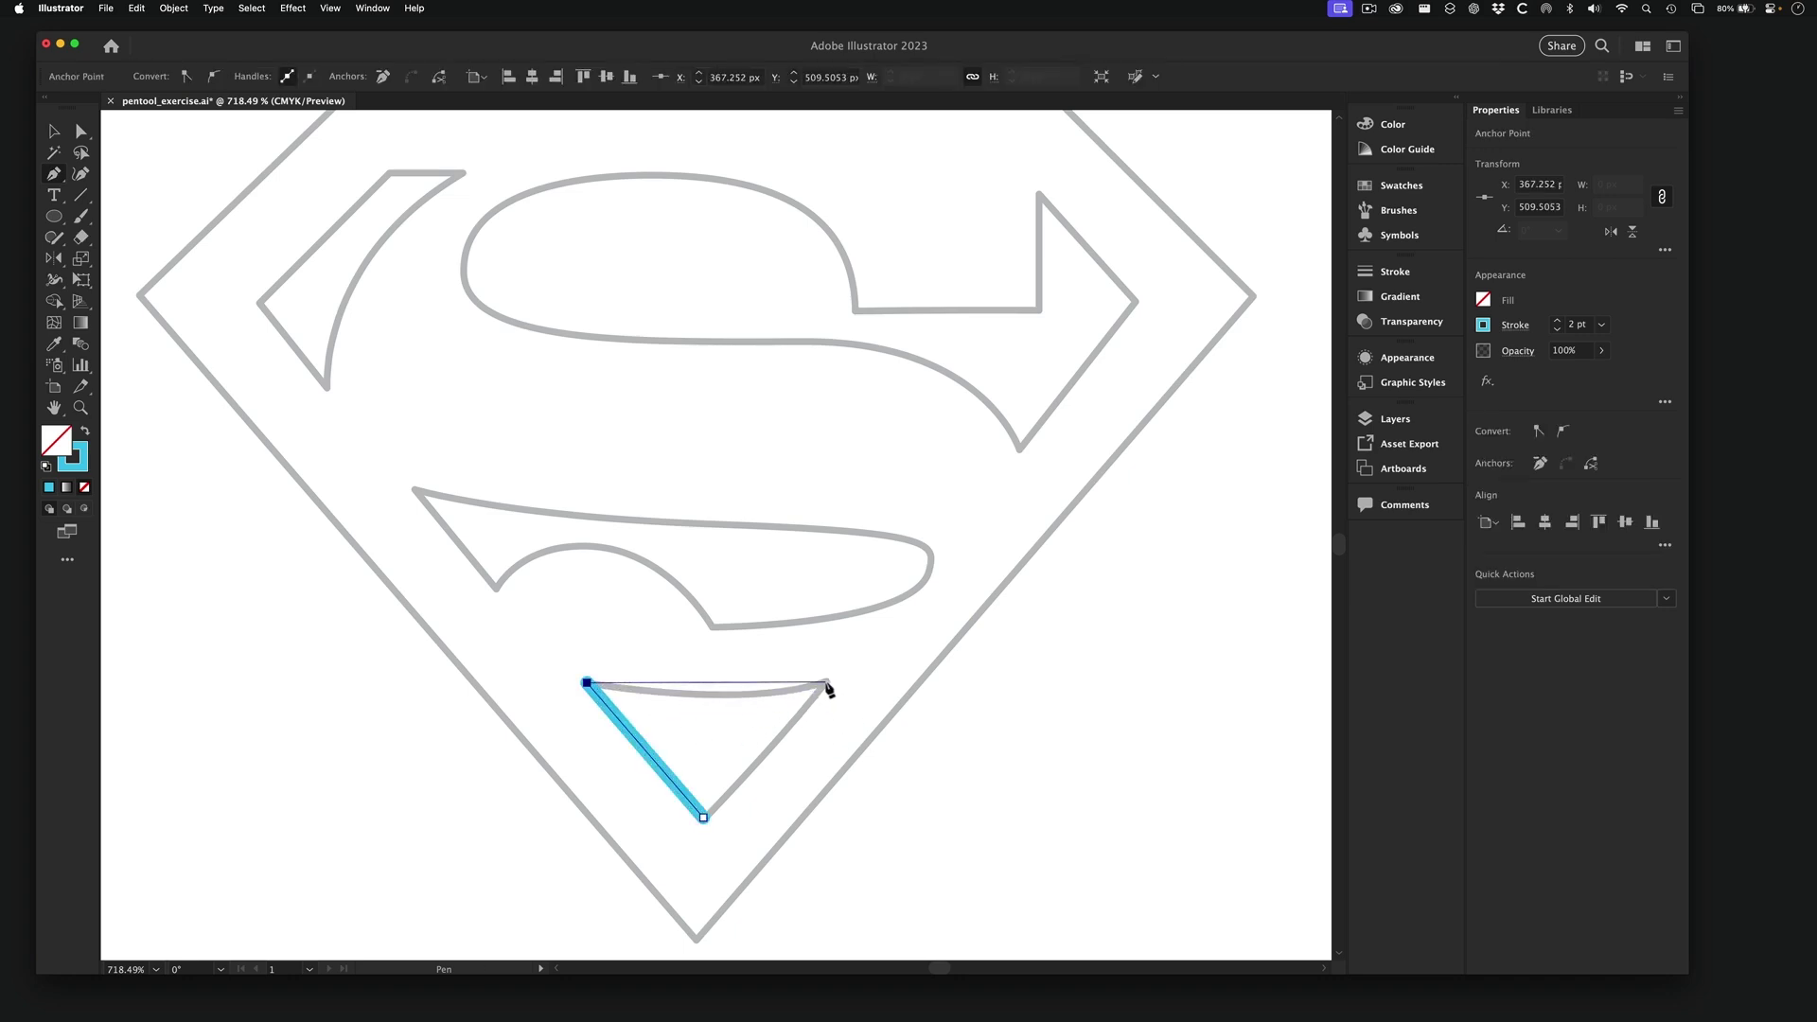
{"action": "left_click", "coordinate": [827, 682]}
{"action": "left_click", "coordinate": [704, 818]}
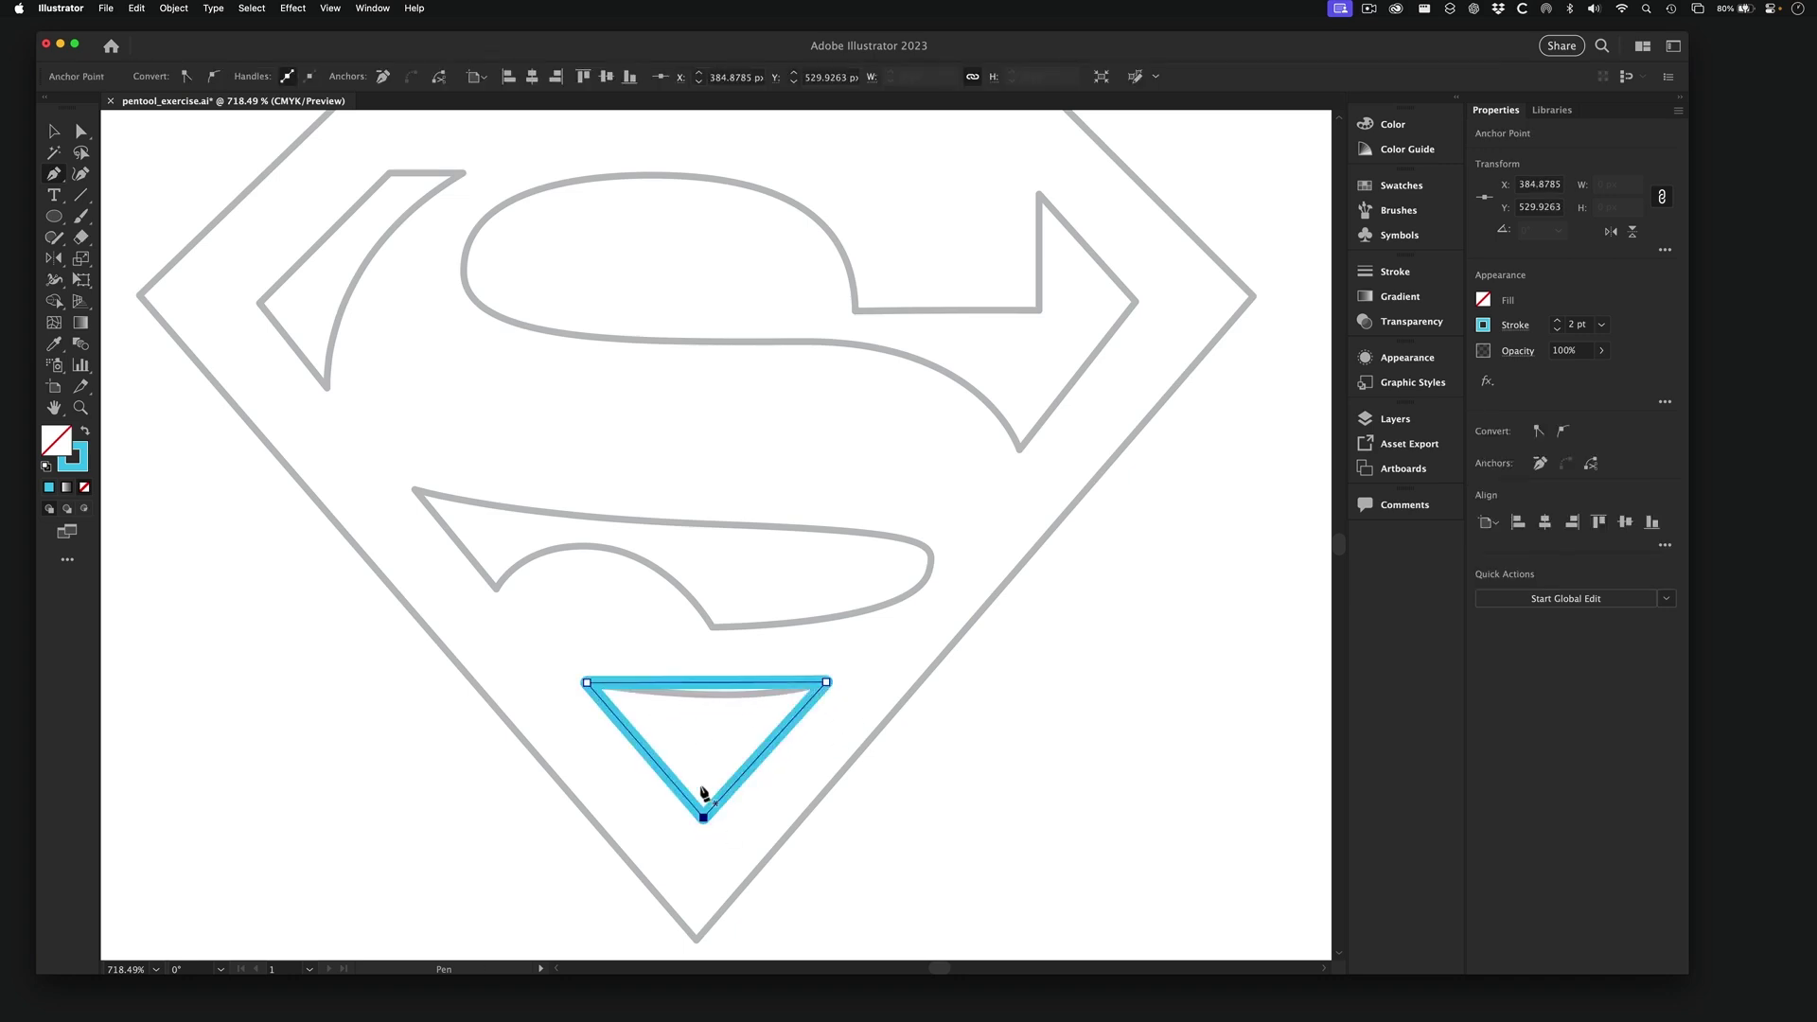
- Bend the triangle's top edge slightly downward with the Anchor Point tool to follow the template's curve
{"action": "key", "text": "shift+c"}
{"action": "left_click_drag", "start_coordinate": [709, 686], "coordinate": [708, 702]}
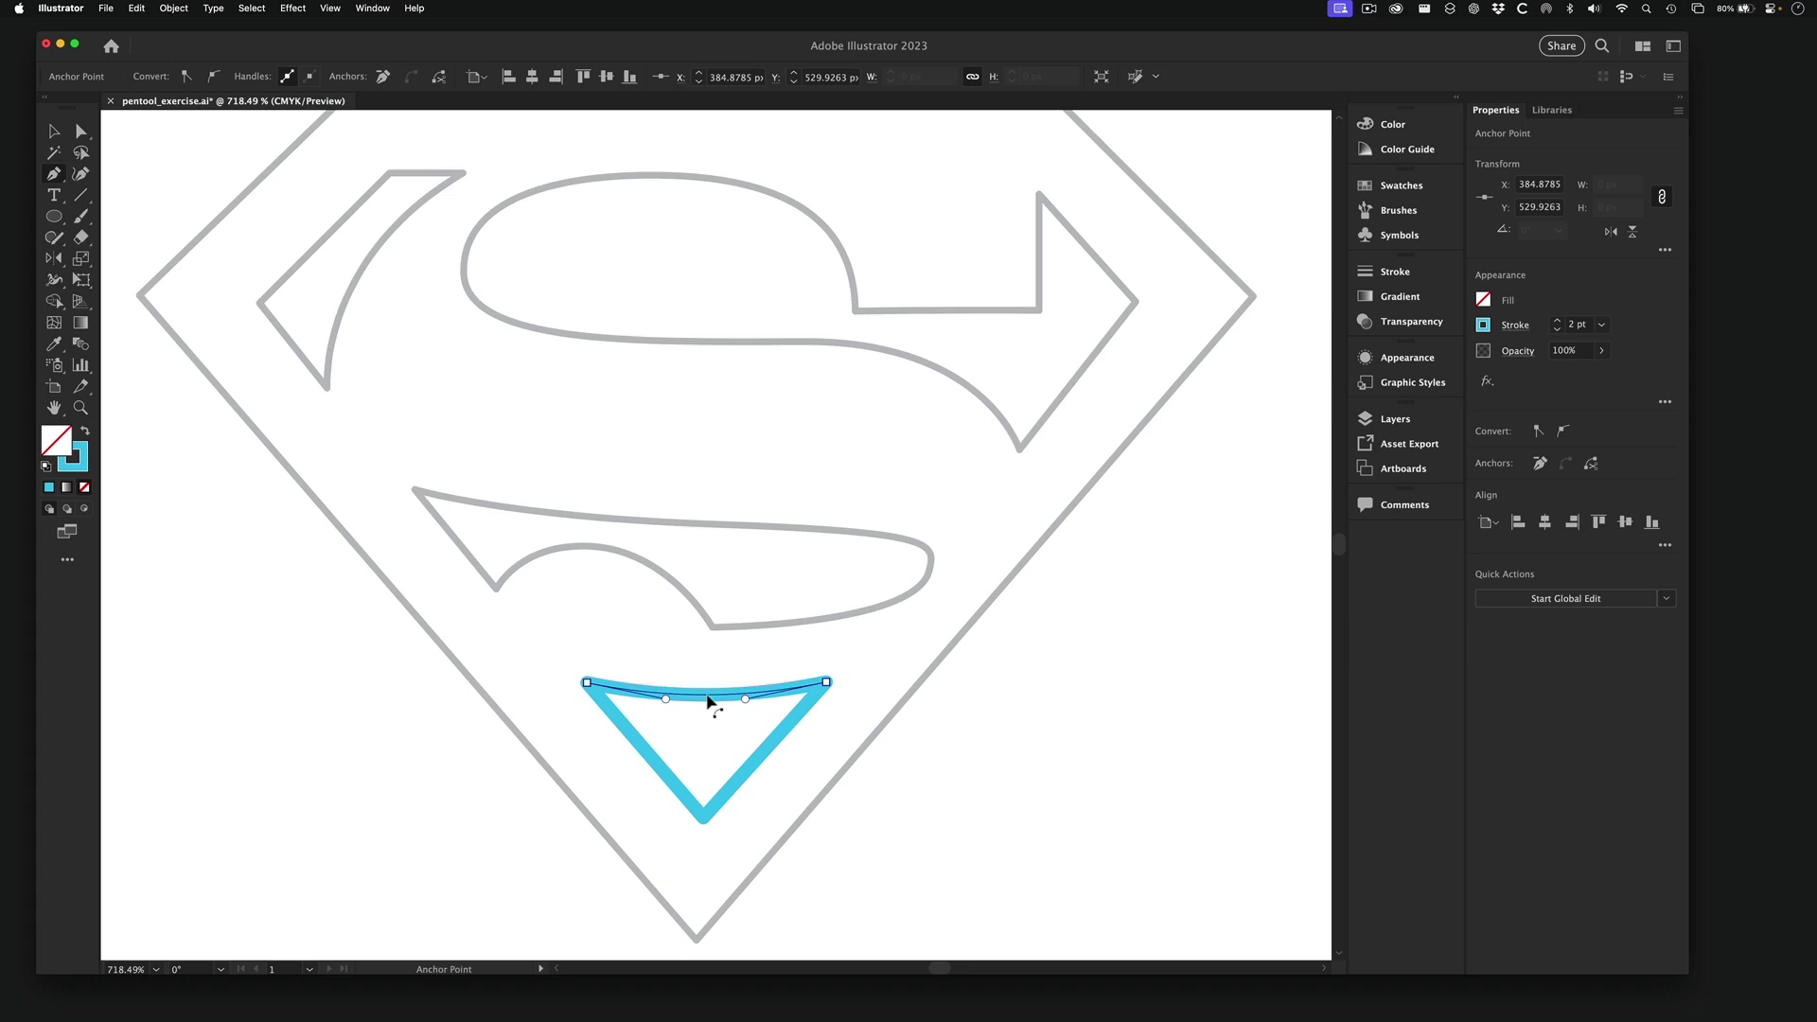
{"action": "left_click_drag", "start_coordinate": [708, 702], "coordinate": [710, 697]}
- Trace the lower S piece above the triangle as a closed Pen path, redirecting the bottom corner's outgoing handle up towards the arch
{"action": "key", "text": "p"}
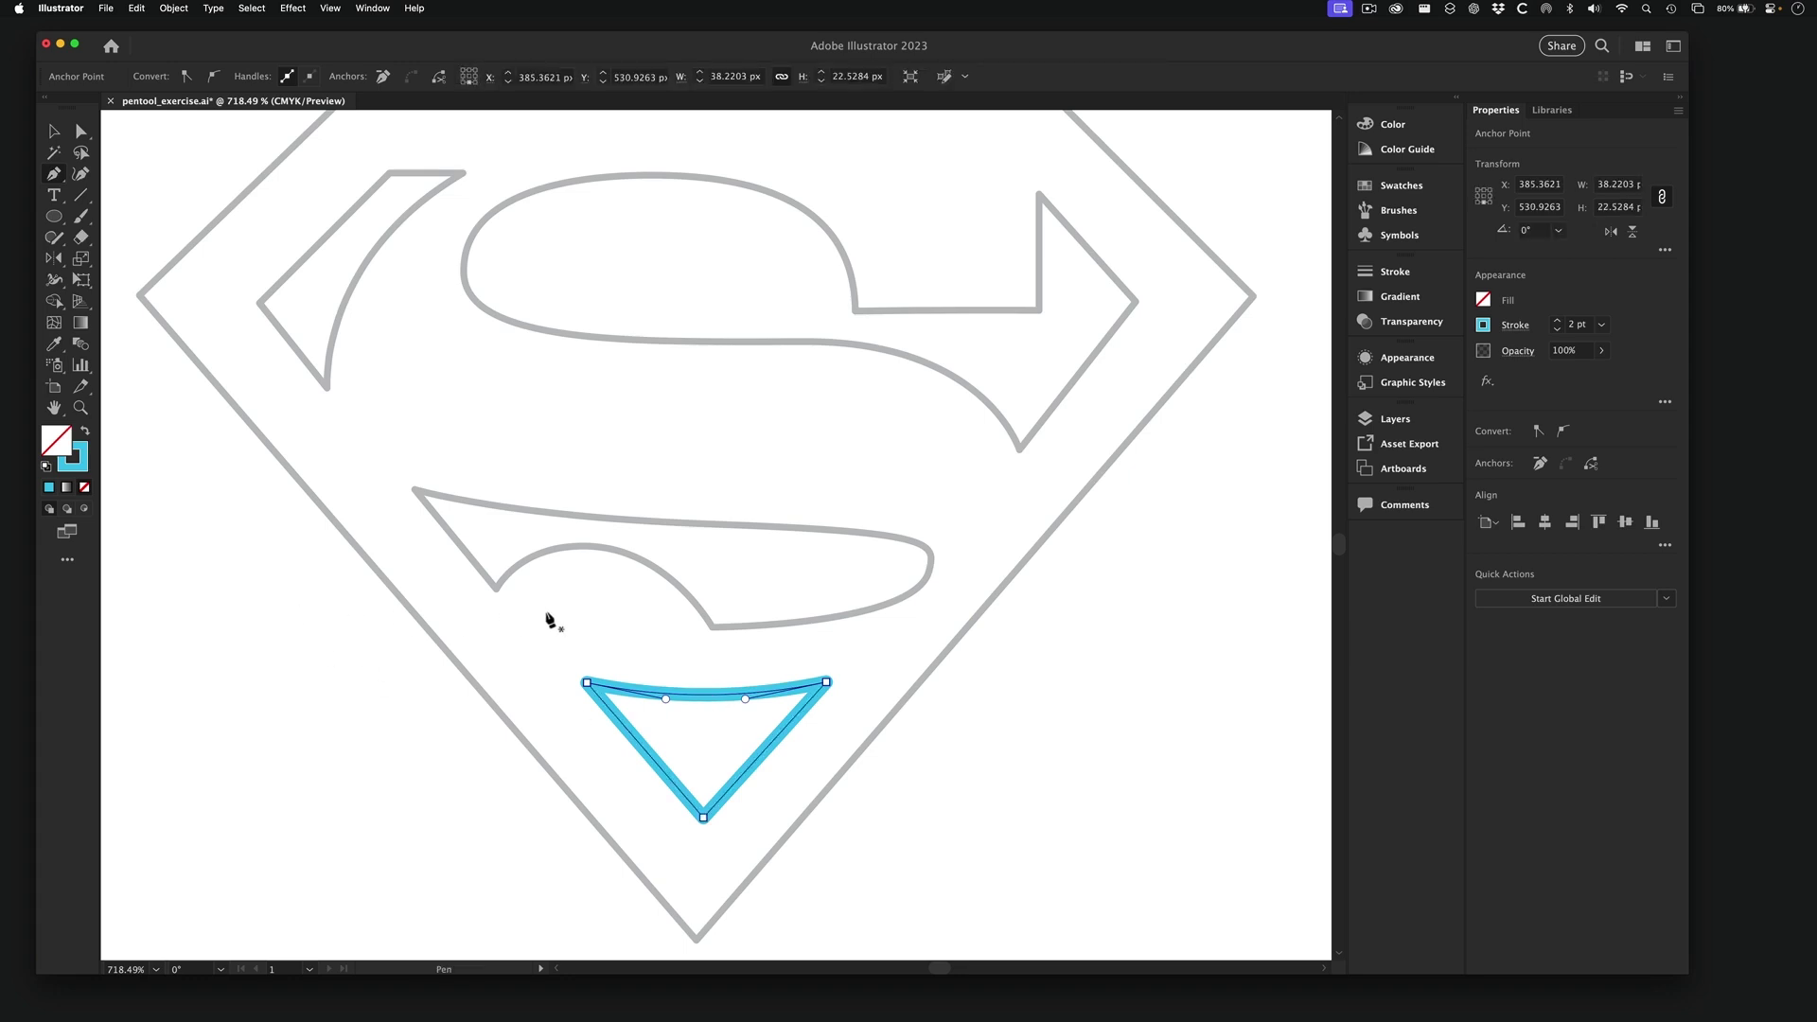
{"action": "left_click", "coordinate": [495, 589]}
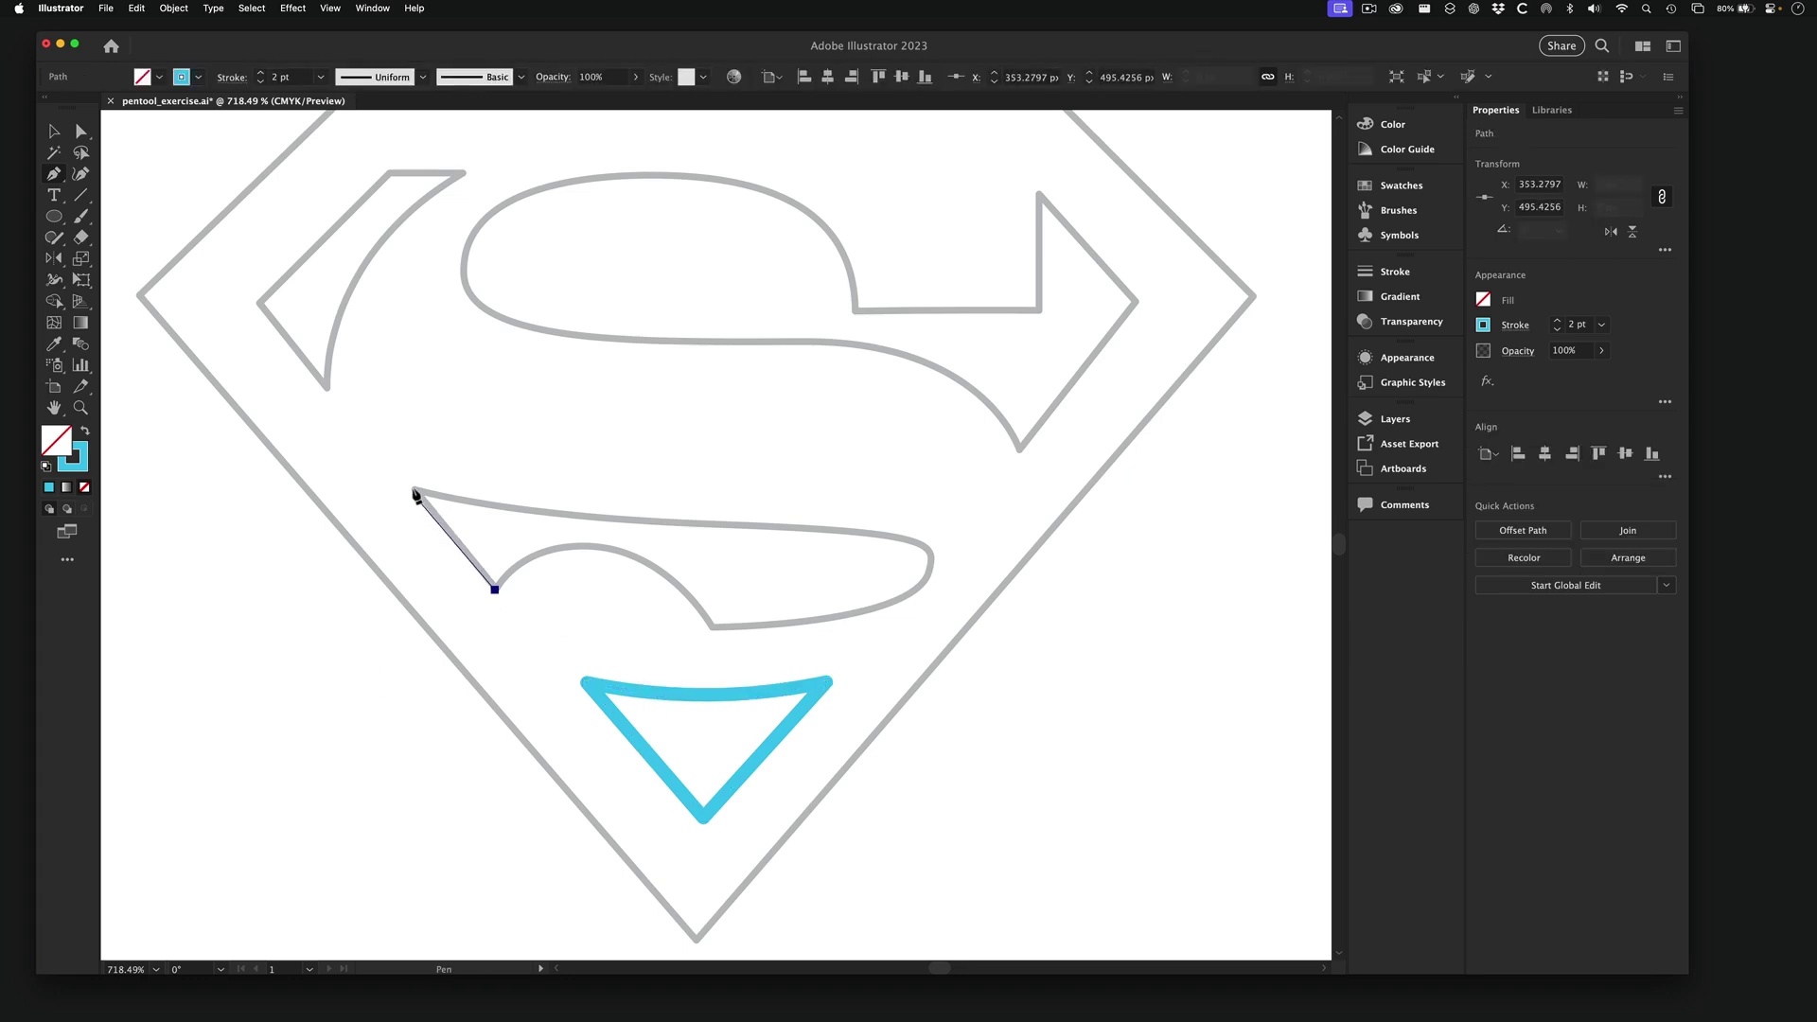
{"action": "left_click", "coordinate": [414, 490]}
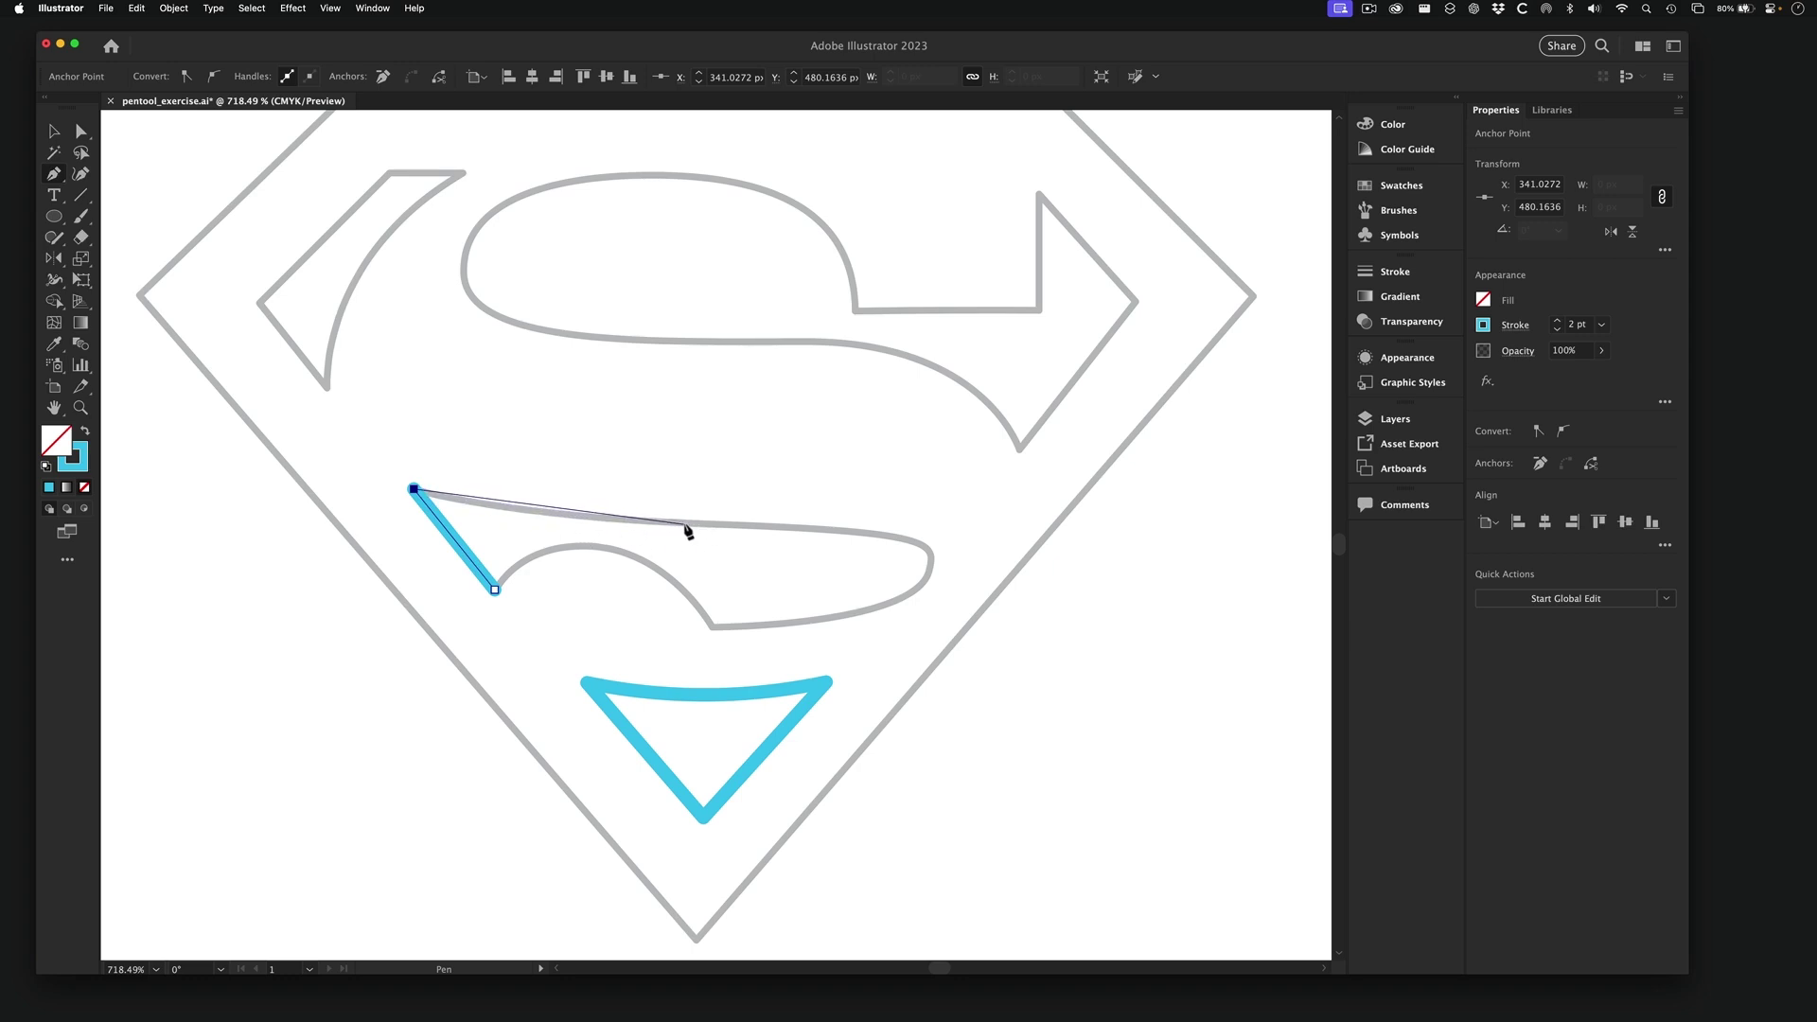
{"action": "left_click_drag", "start_coordinate": [676, 523], "coordinate": [795, 527]}
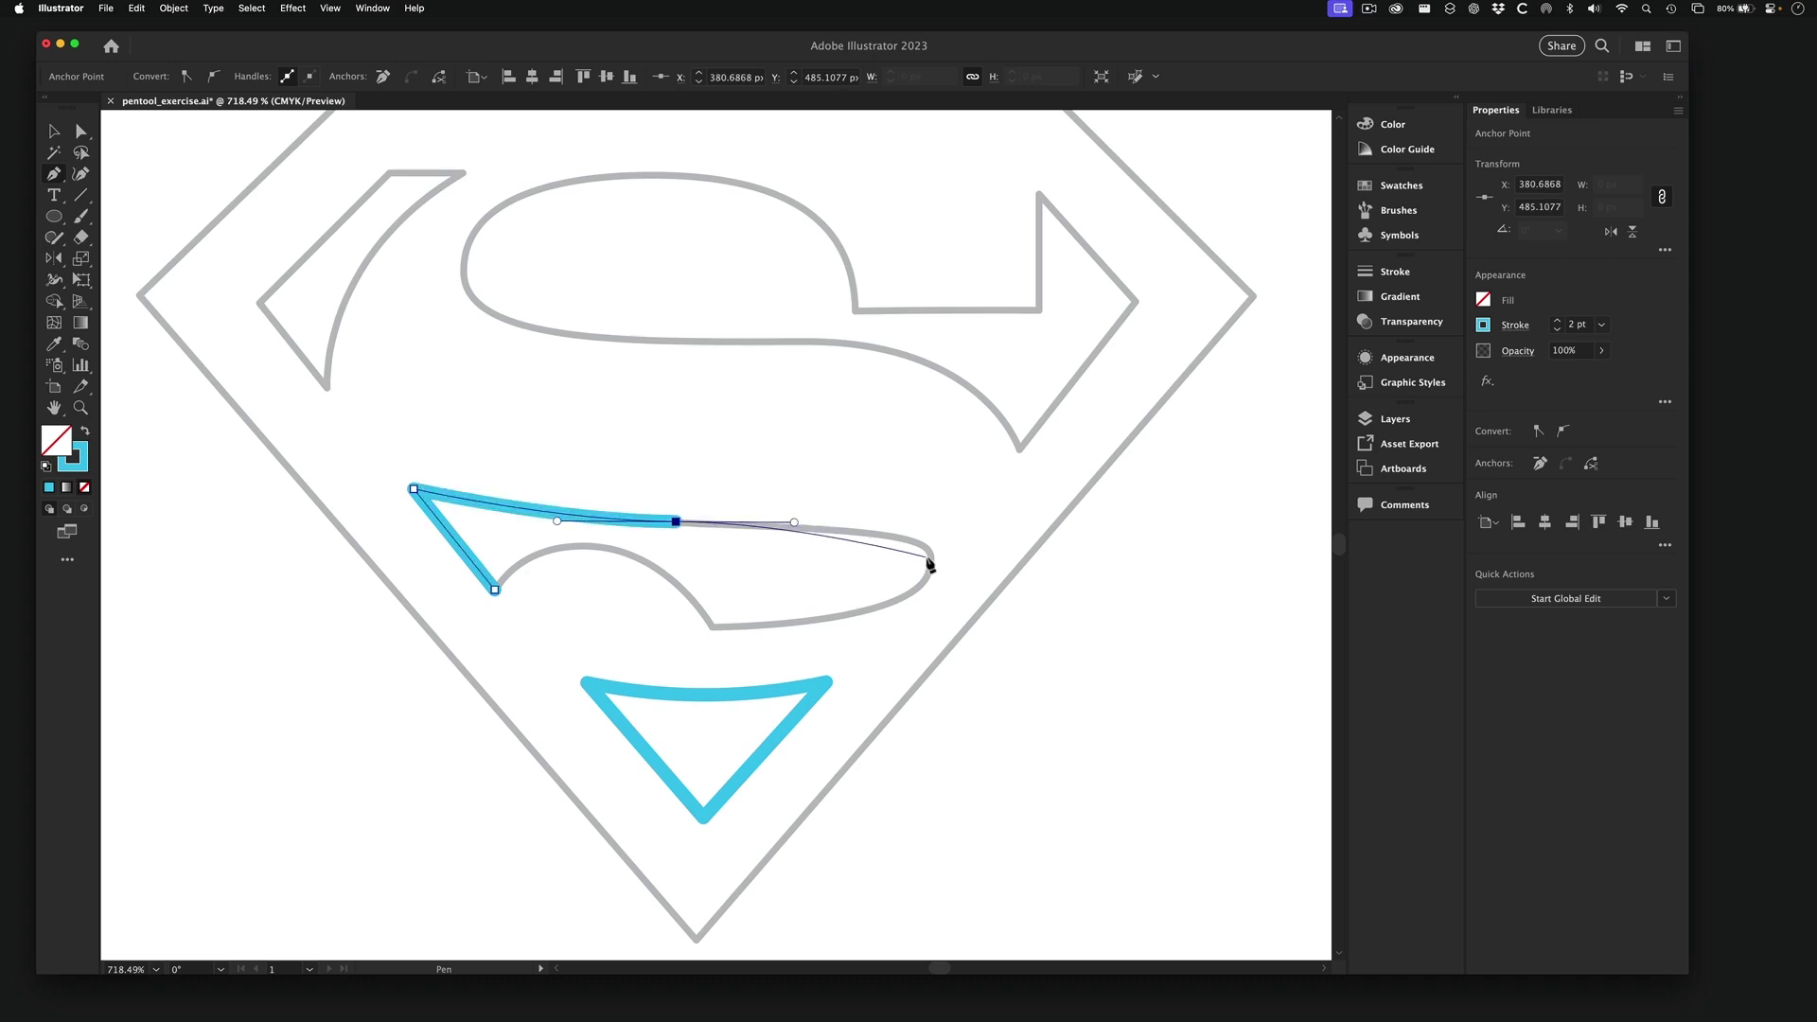
{"action": "left_click_drag", "start_coordinate": [929, 556], "coordinate": [933, 587]}
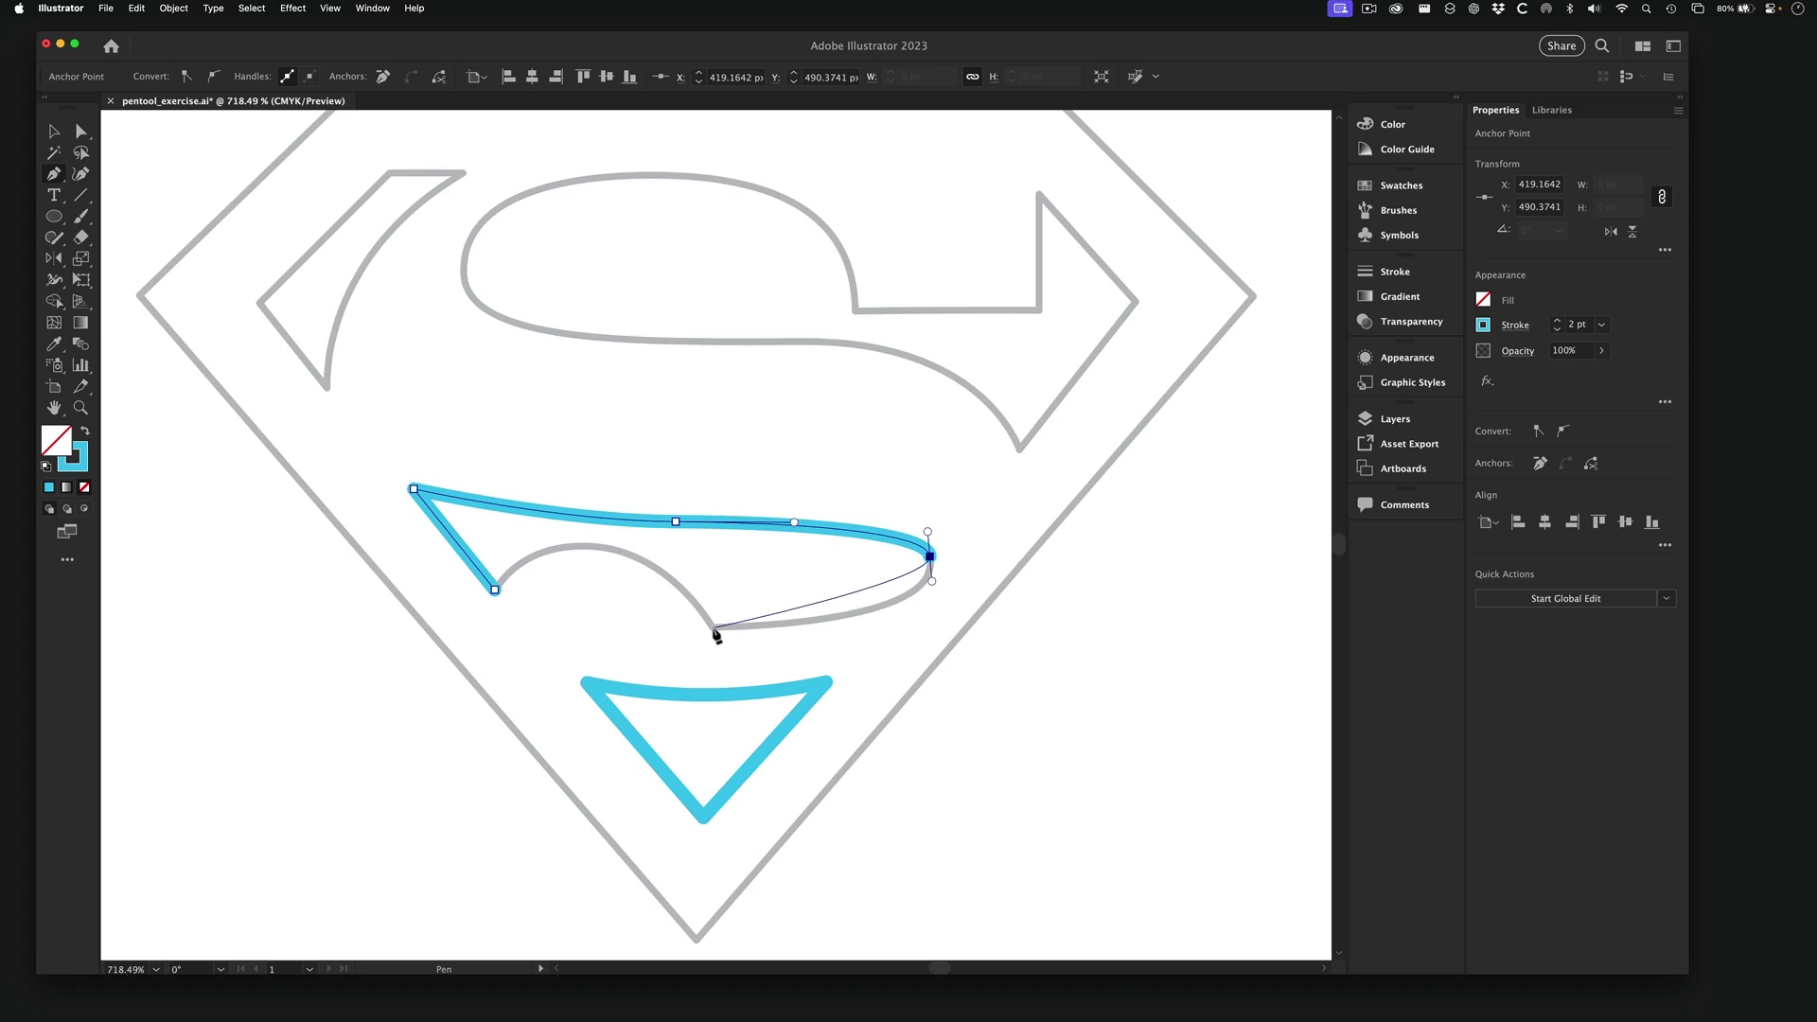
{"action": "left_click_drag", "start_coordinate": [713, 628], "coordinate": [511, 632]}
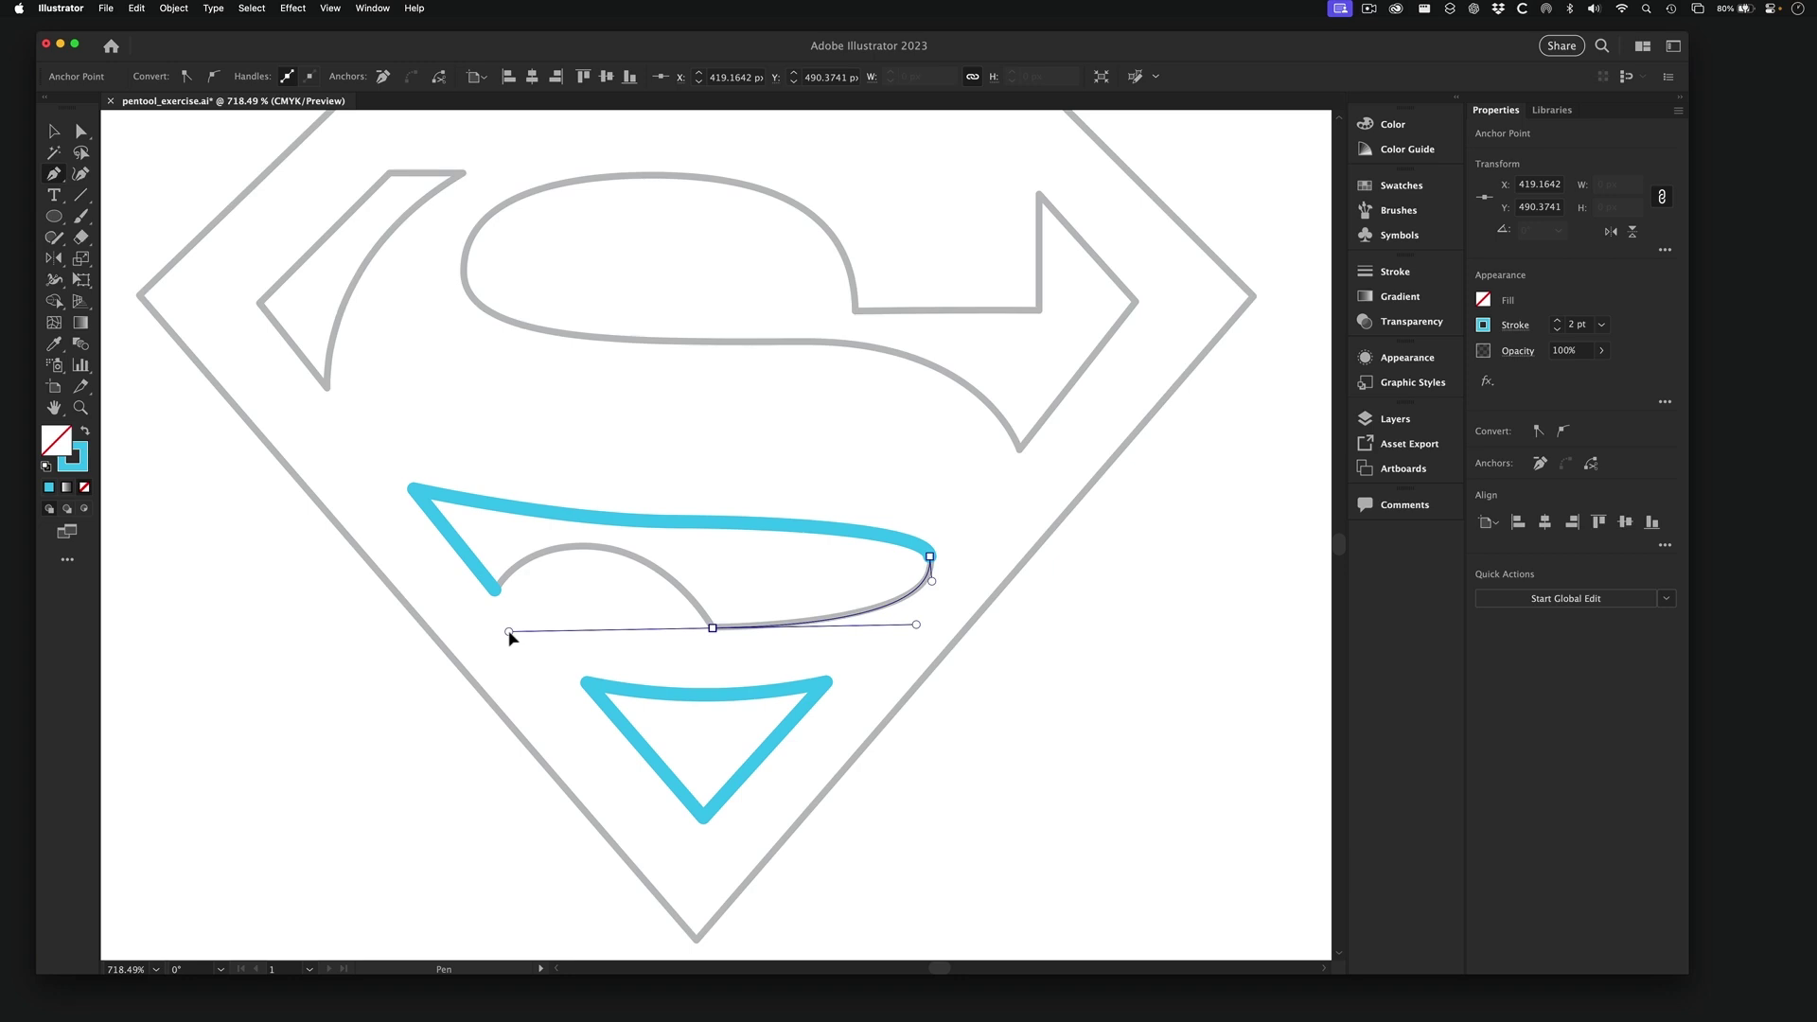
{"action": "left_click_drag", "start_coordinate": [511, 632], "coordinate": [660, 544]}
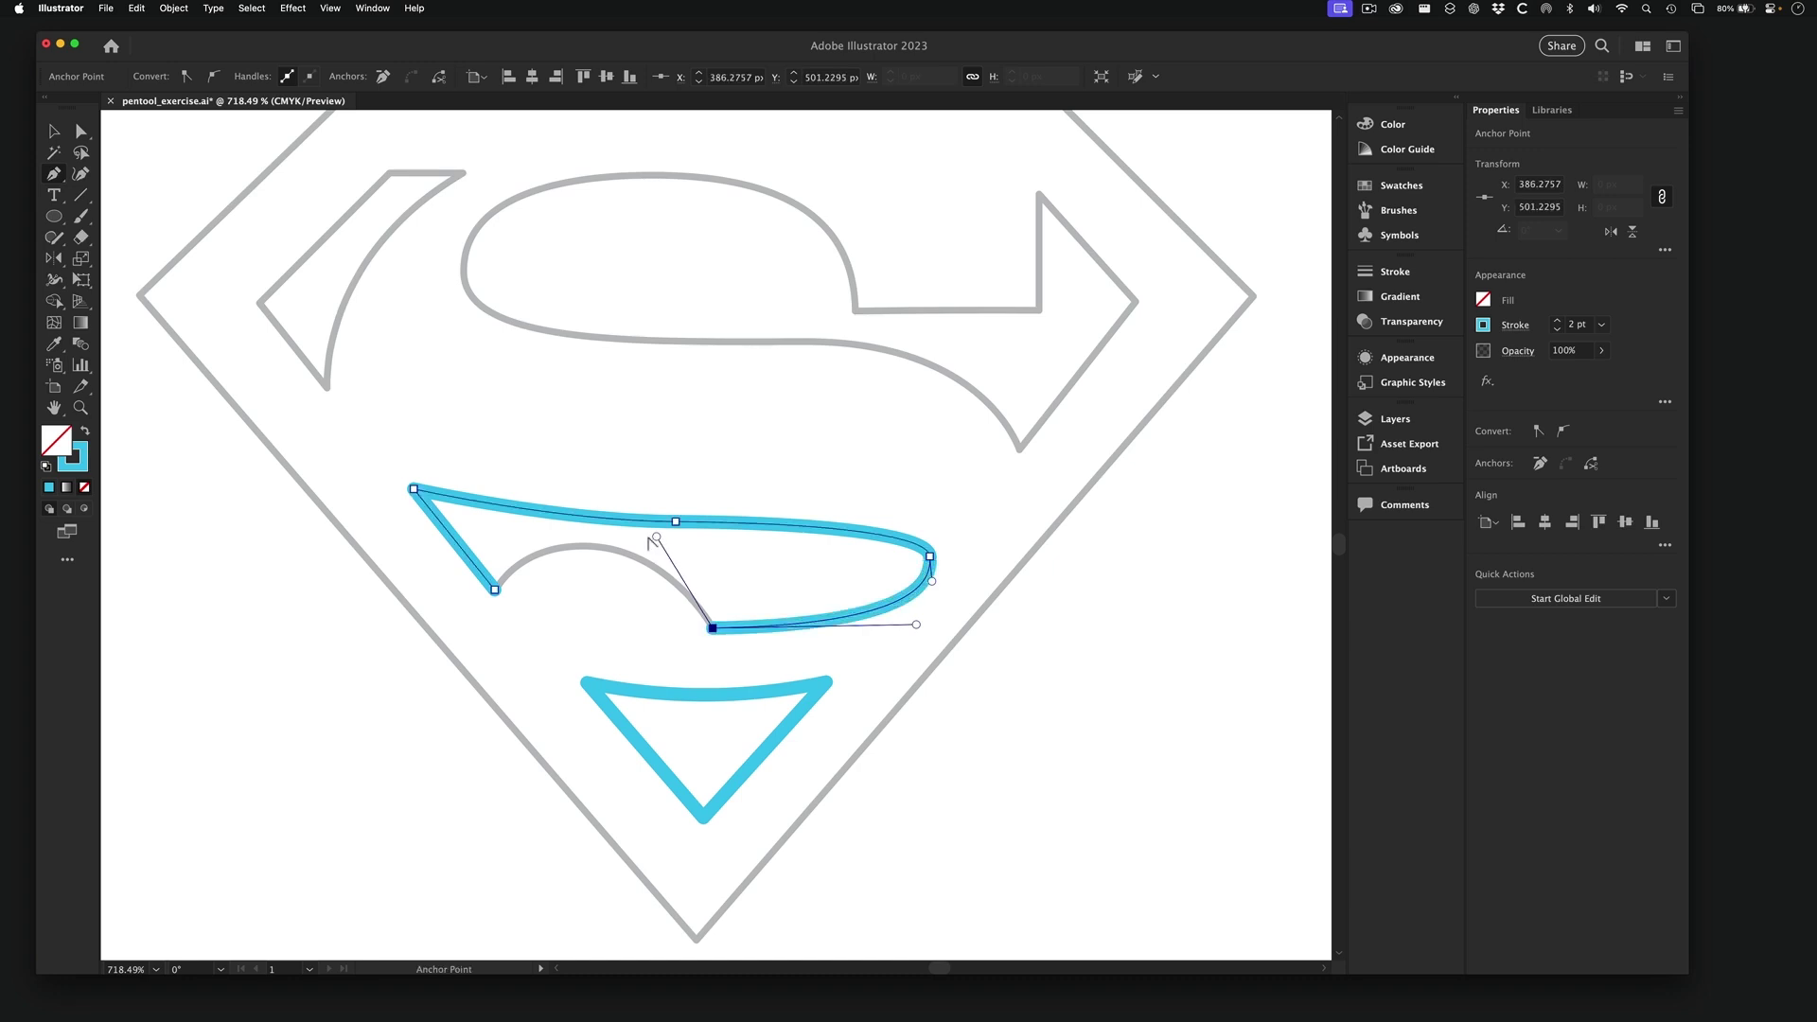
{"action": "left_click", "coordinate": [495, 590]}
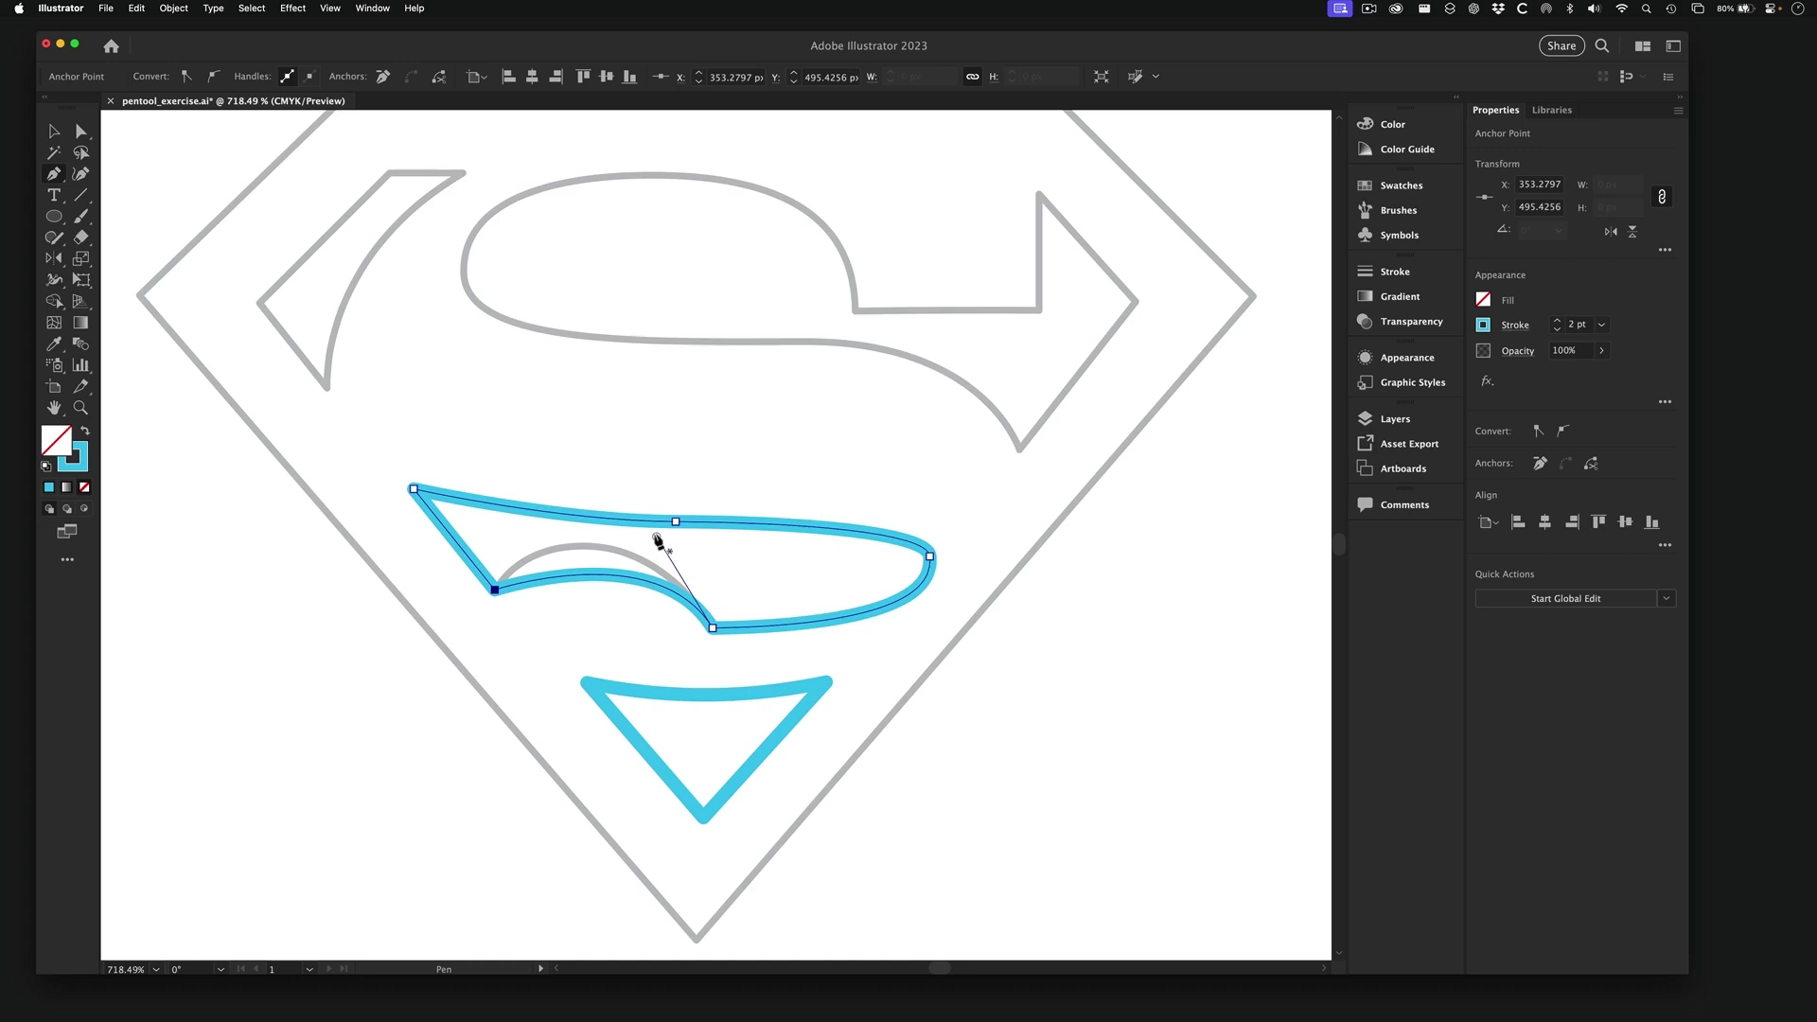
- Extend the bottom corner's handle up and left until the arch matches the template, and deselect the path
{"action": "key", "text": "super"}
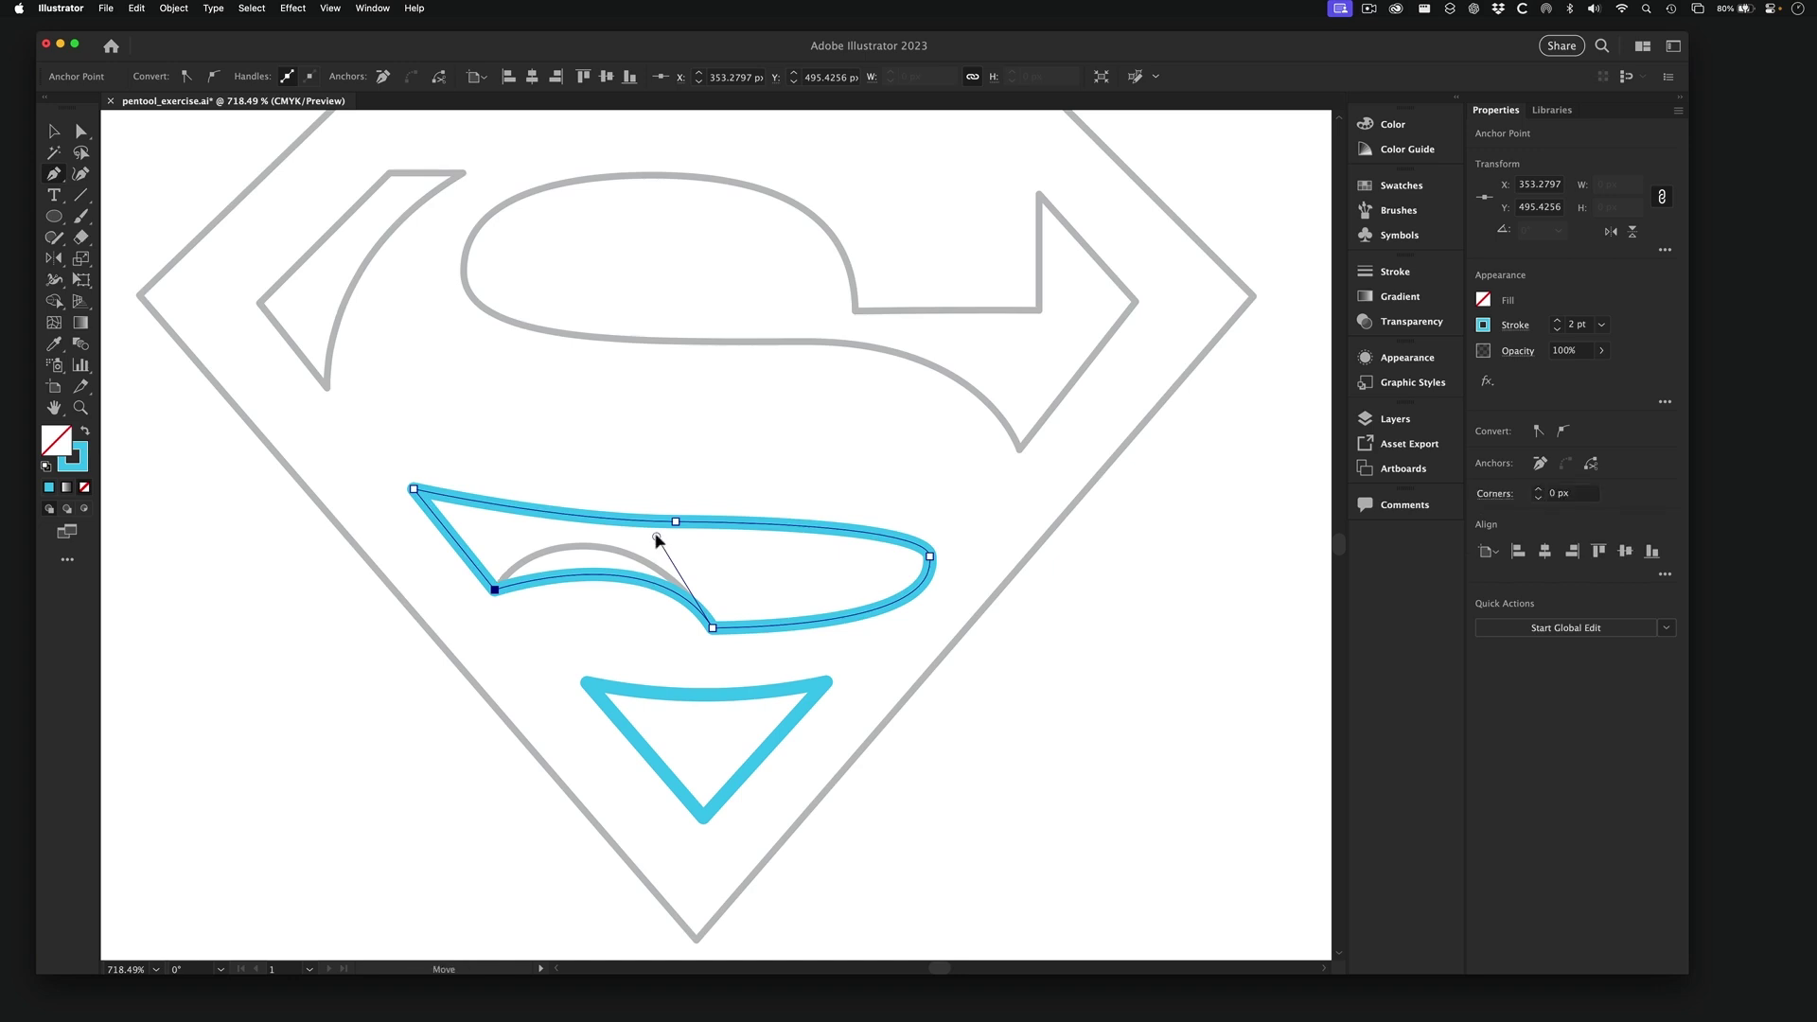
{"action": "left_click_drag", "start_coordinate": [658, 539], "coordinate": [594, 476]}
{"action": "left_click", "coordinate": [829, 463]}
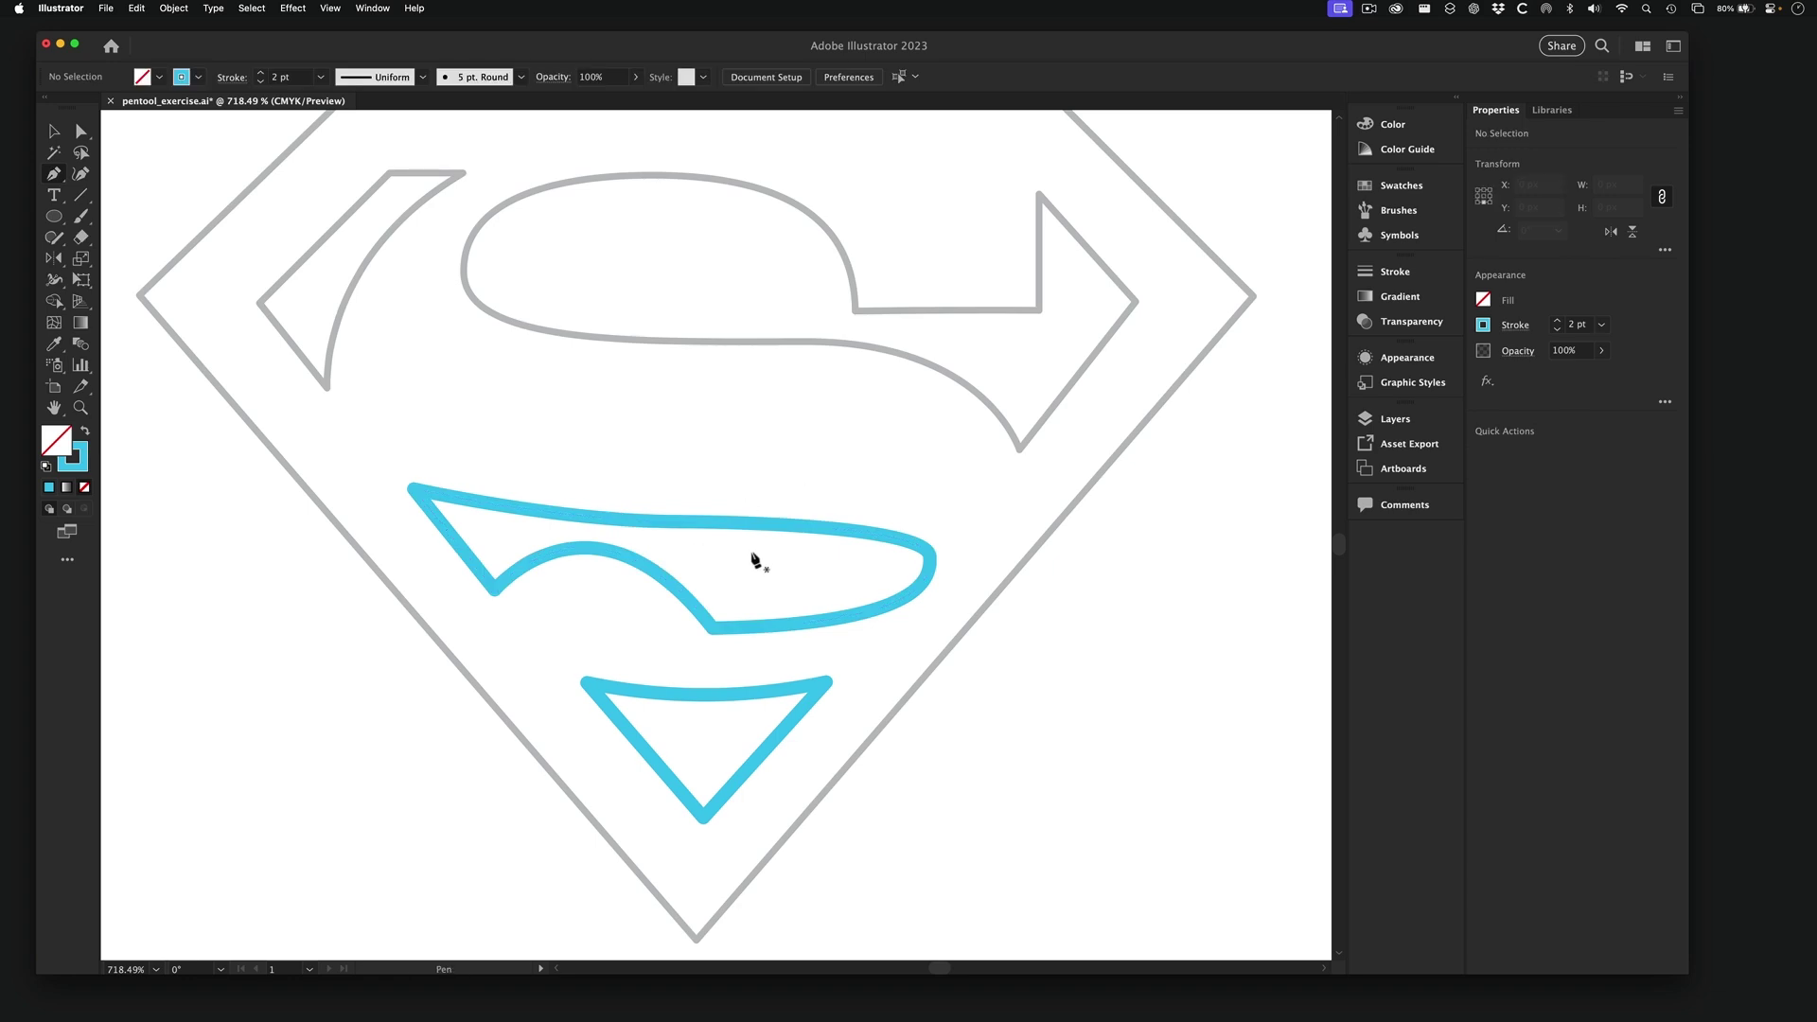
- Trace the Superman emblem's upper-left sliver as a closed Pen path of four corner points and bend its long inner edge to the template's curve
{"action": "key", "text": "p"}
{"action": "scroll", "coordinate": [531, 392], "scroll_direction": "up", "scroll_amount": 3}
{"action": "scroll", "coordinate": [531, 393], "scroll_direction": "left", "scroll_amount": 2}
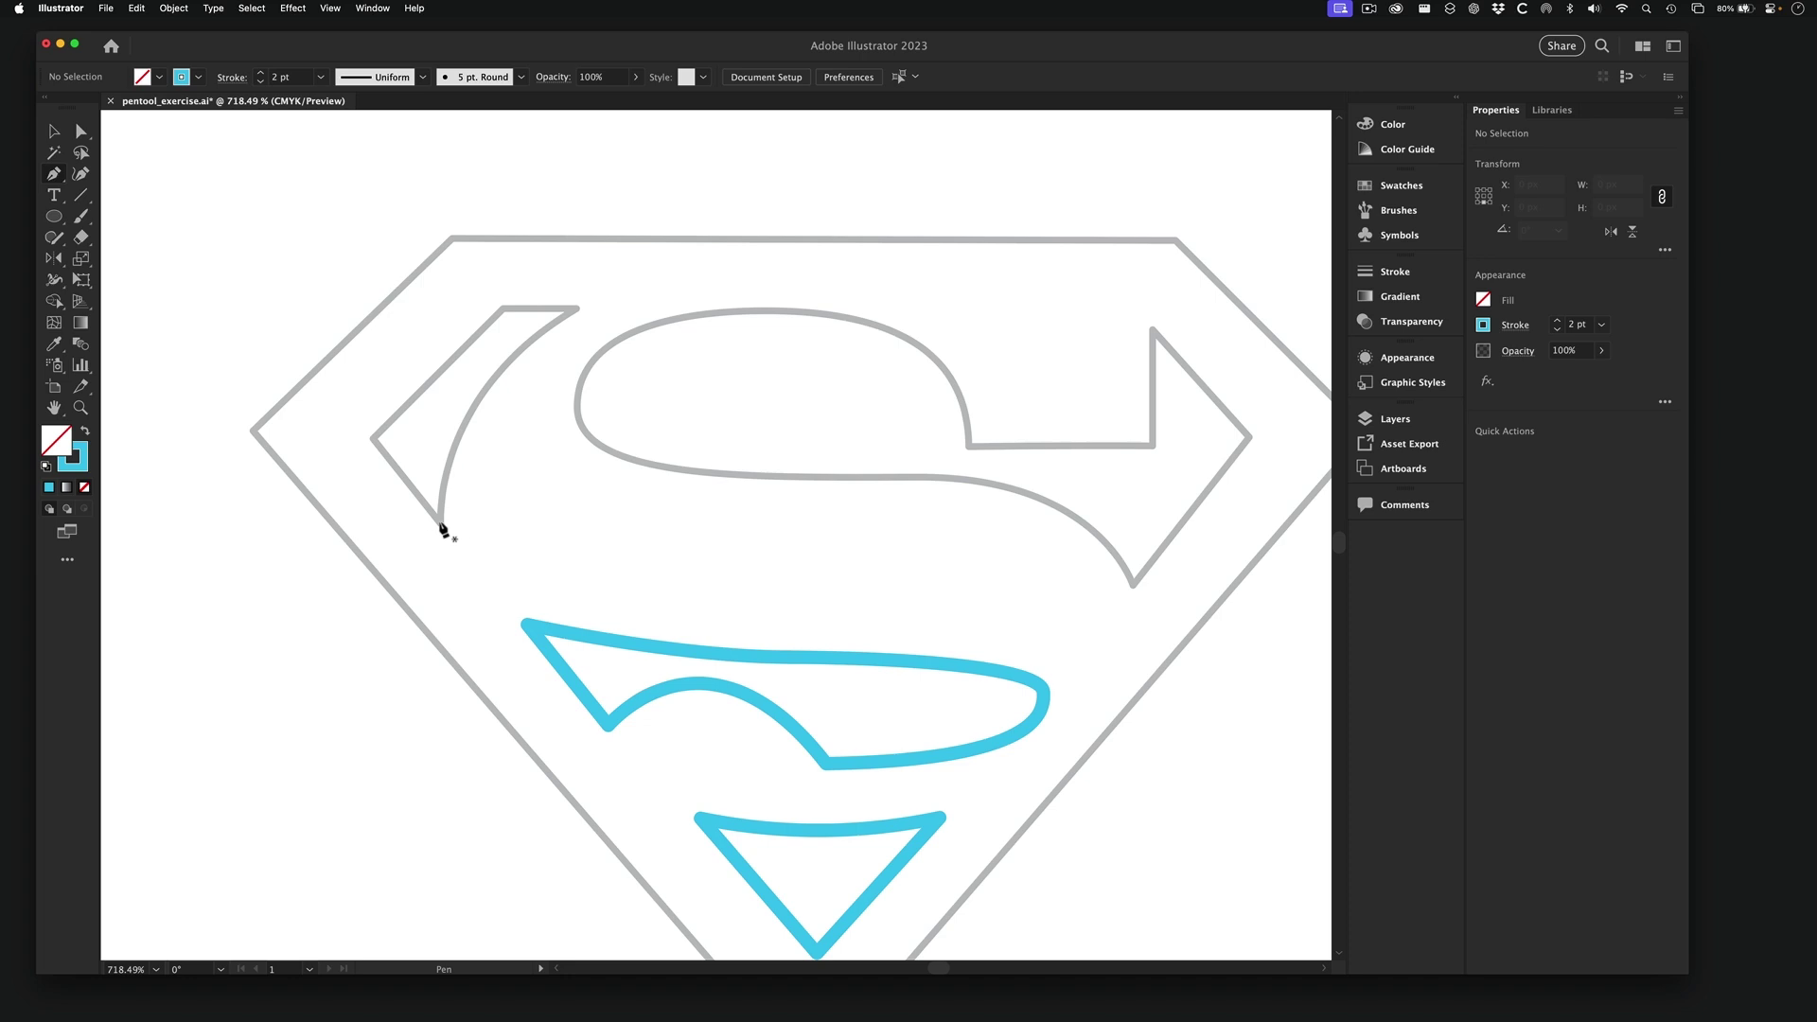
{"action": "left_click", "coordinate": [441, 526]}
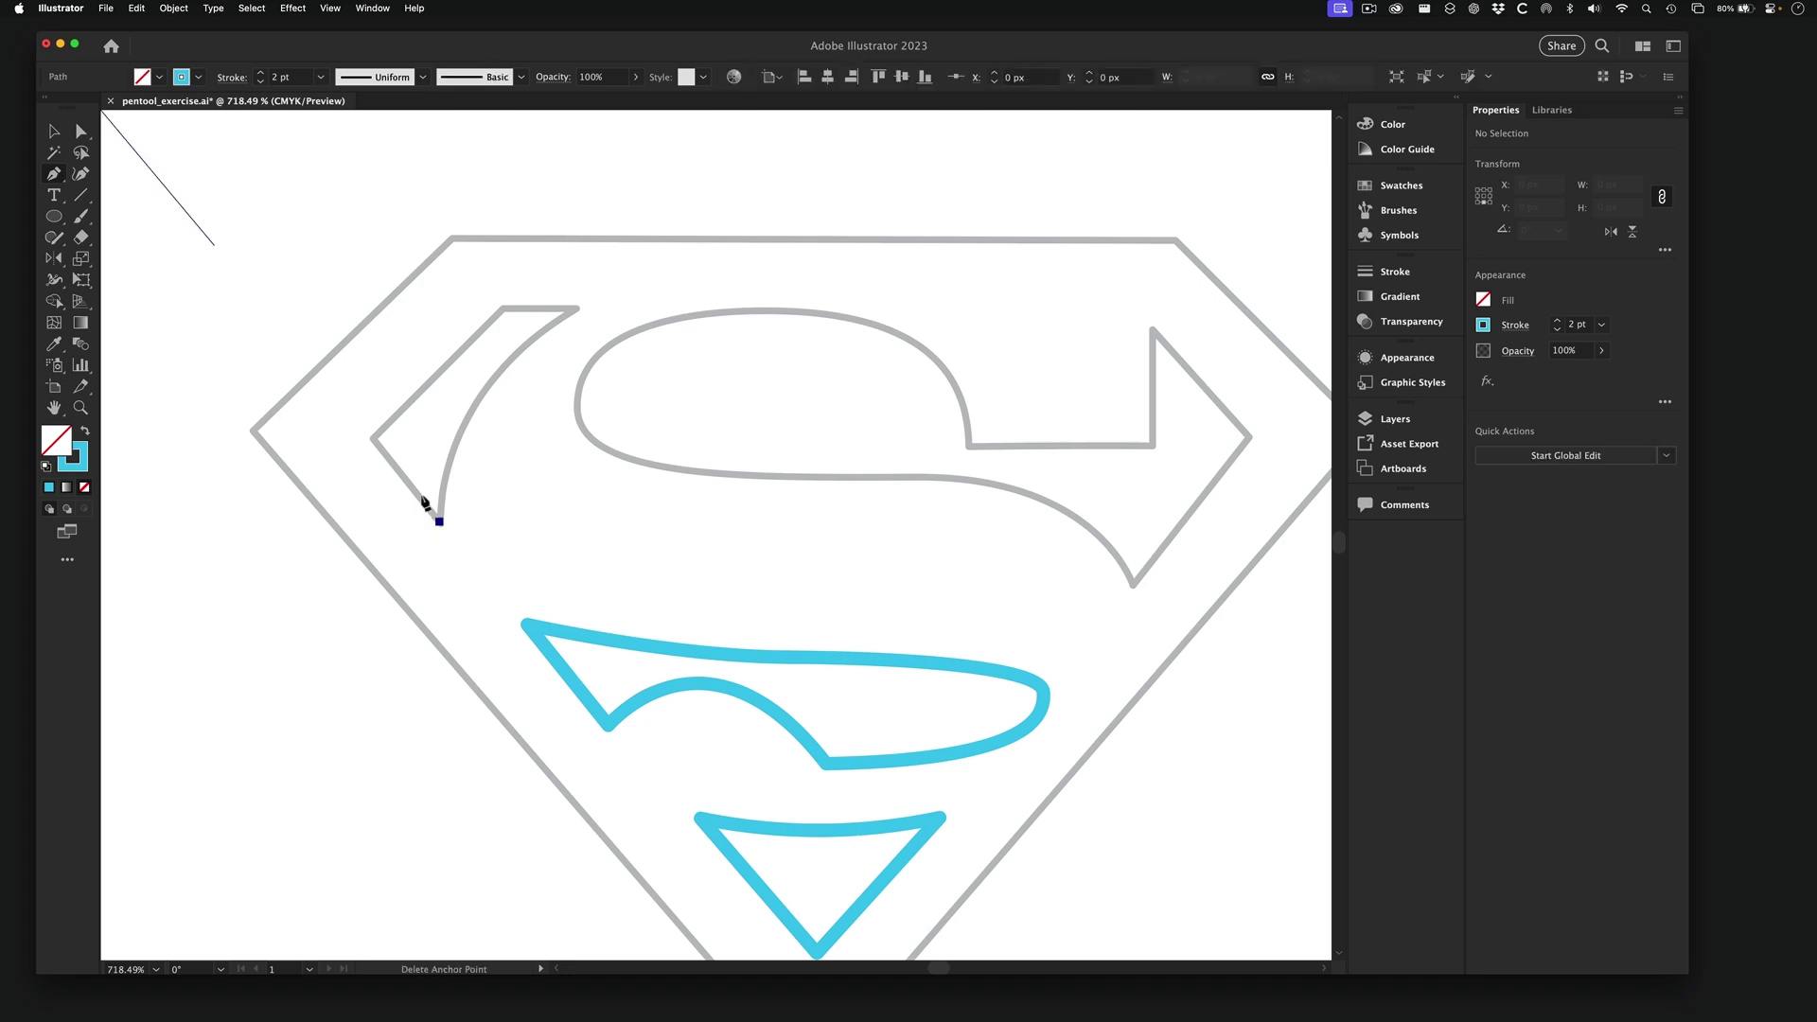
{"action": "left_click", "coordinate": [374, 439]}
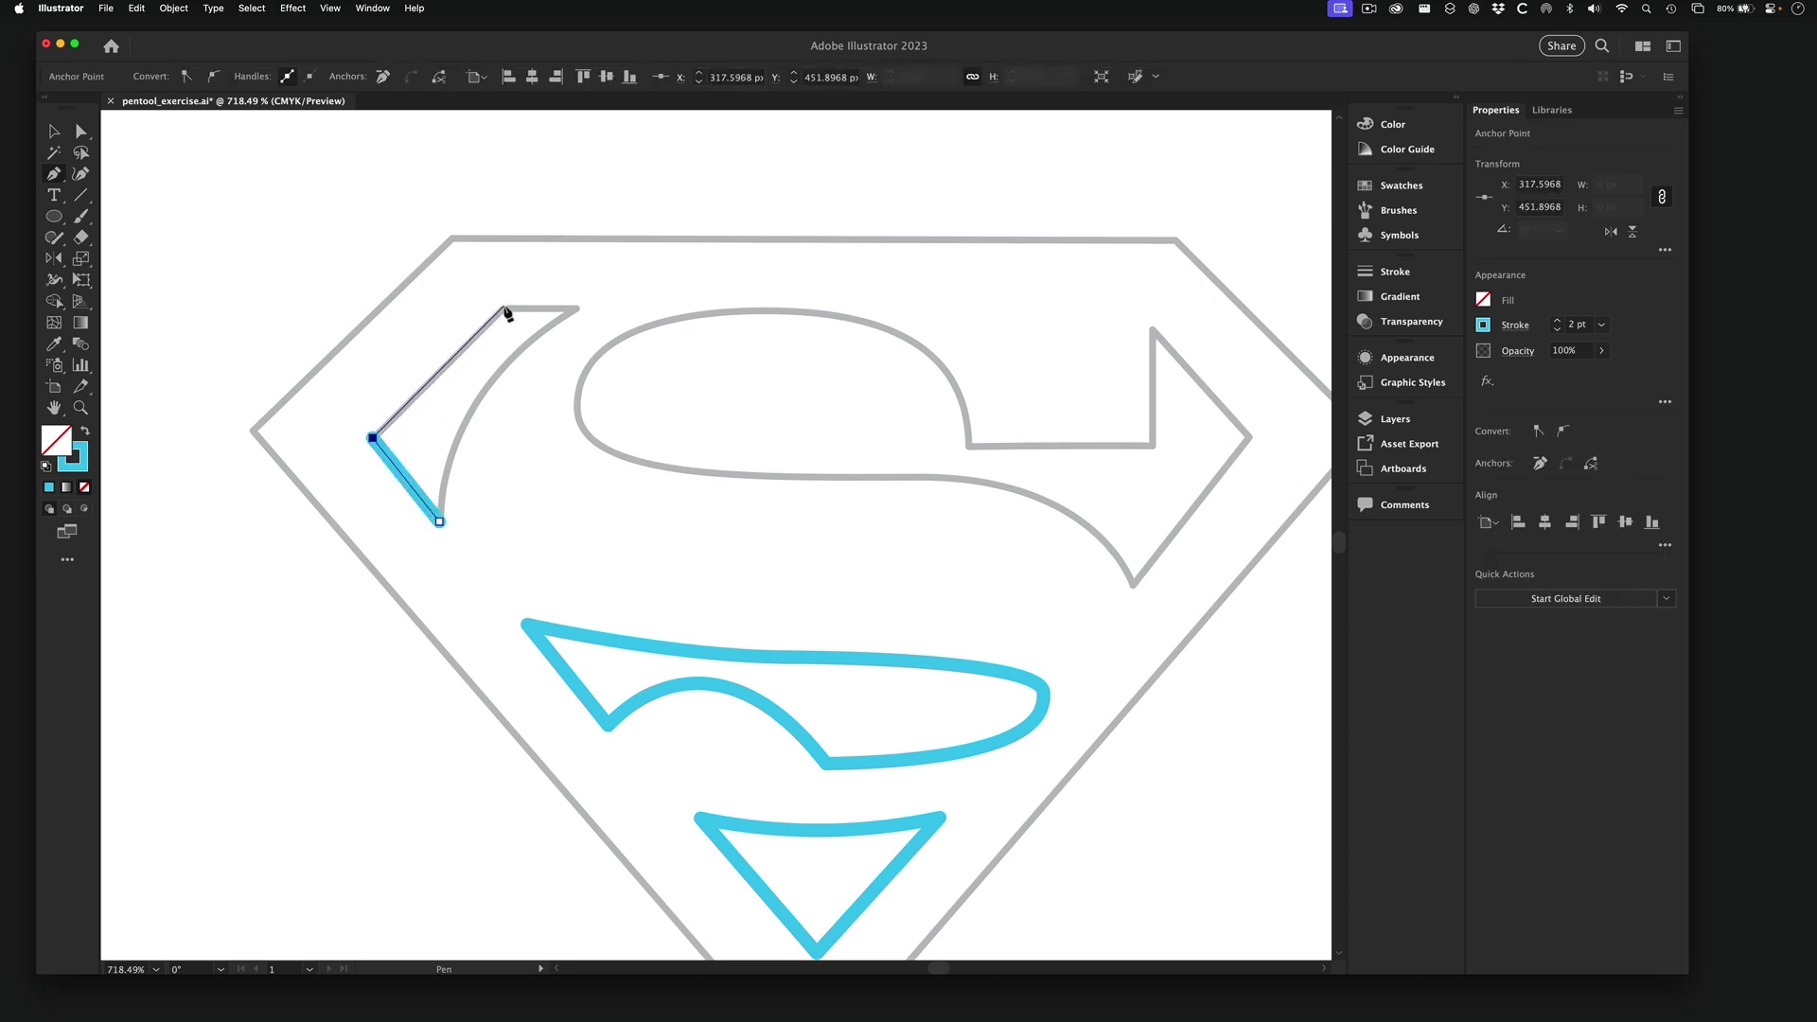
{"action": "left_click", "coordinate": [504, 305]}
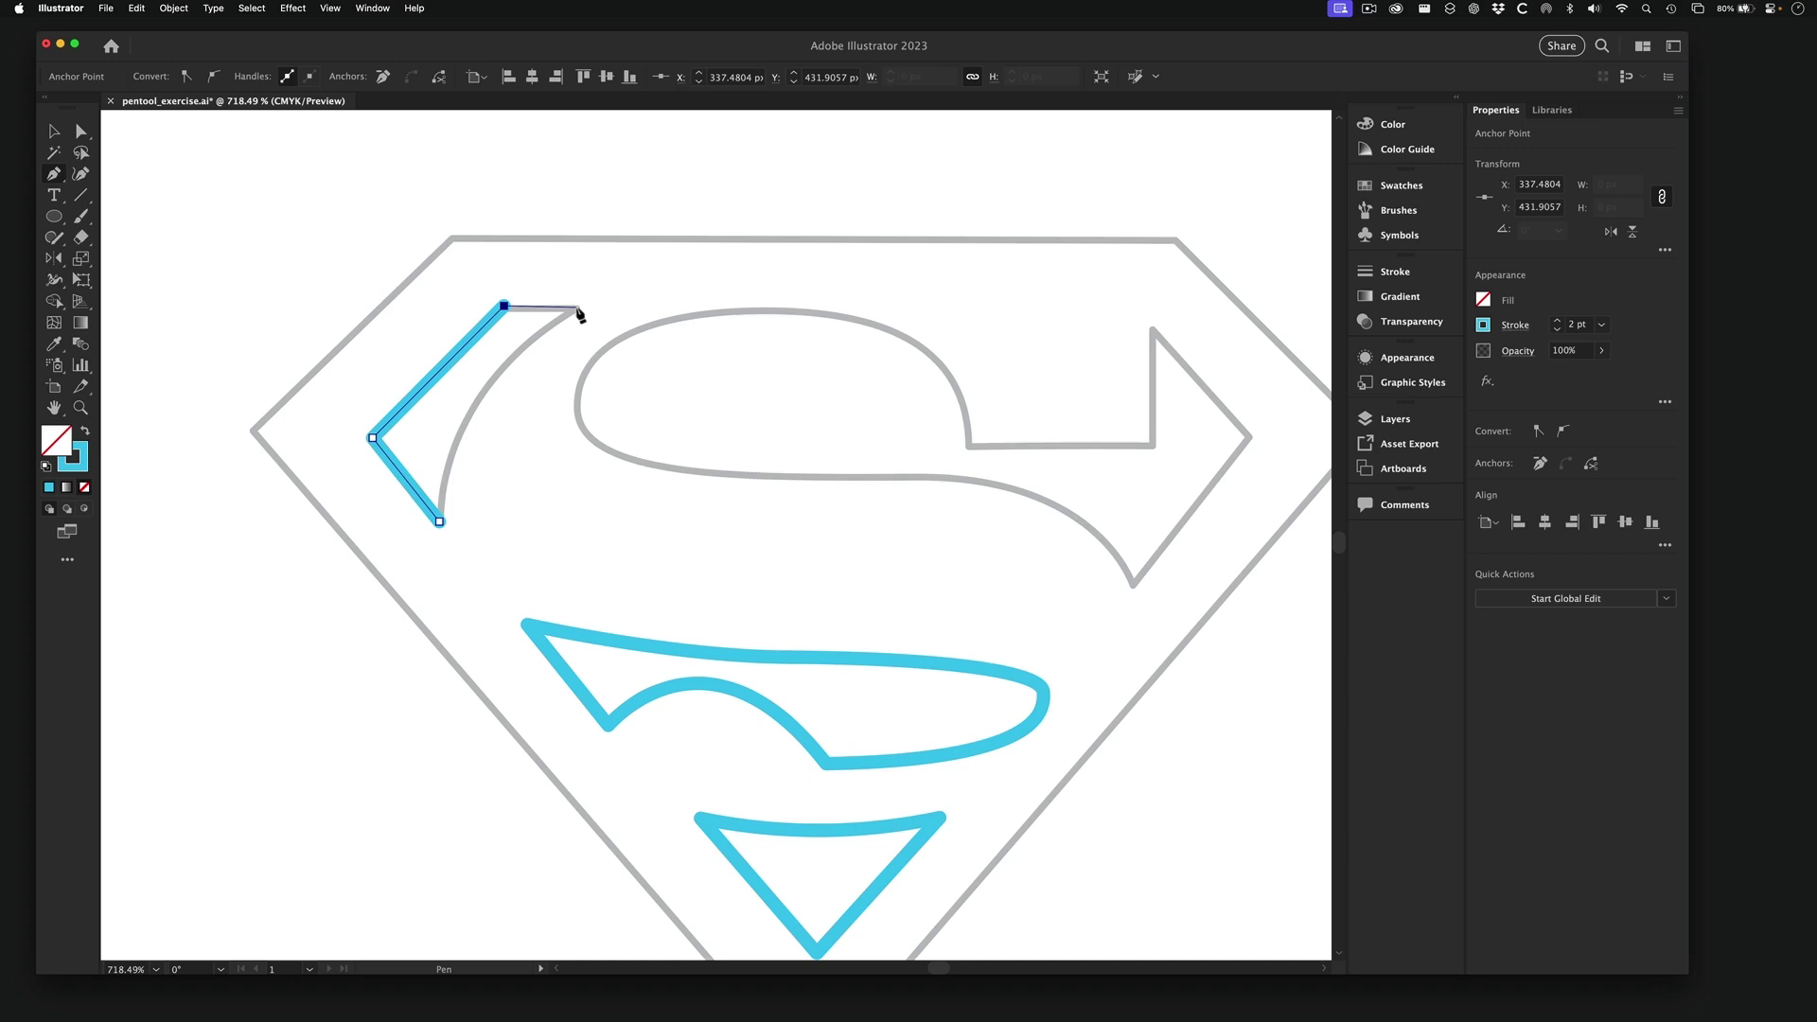
{"action": "left_click", "coordinate": [577, 308]}
{"action": "left_click", "coordinate": [440, 522]}
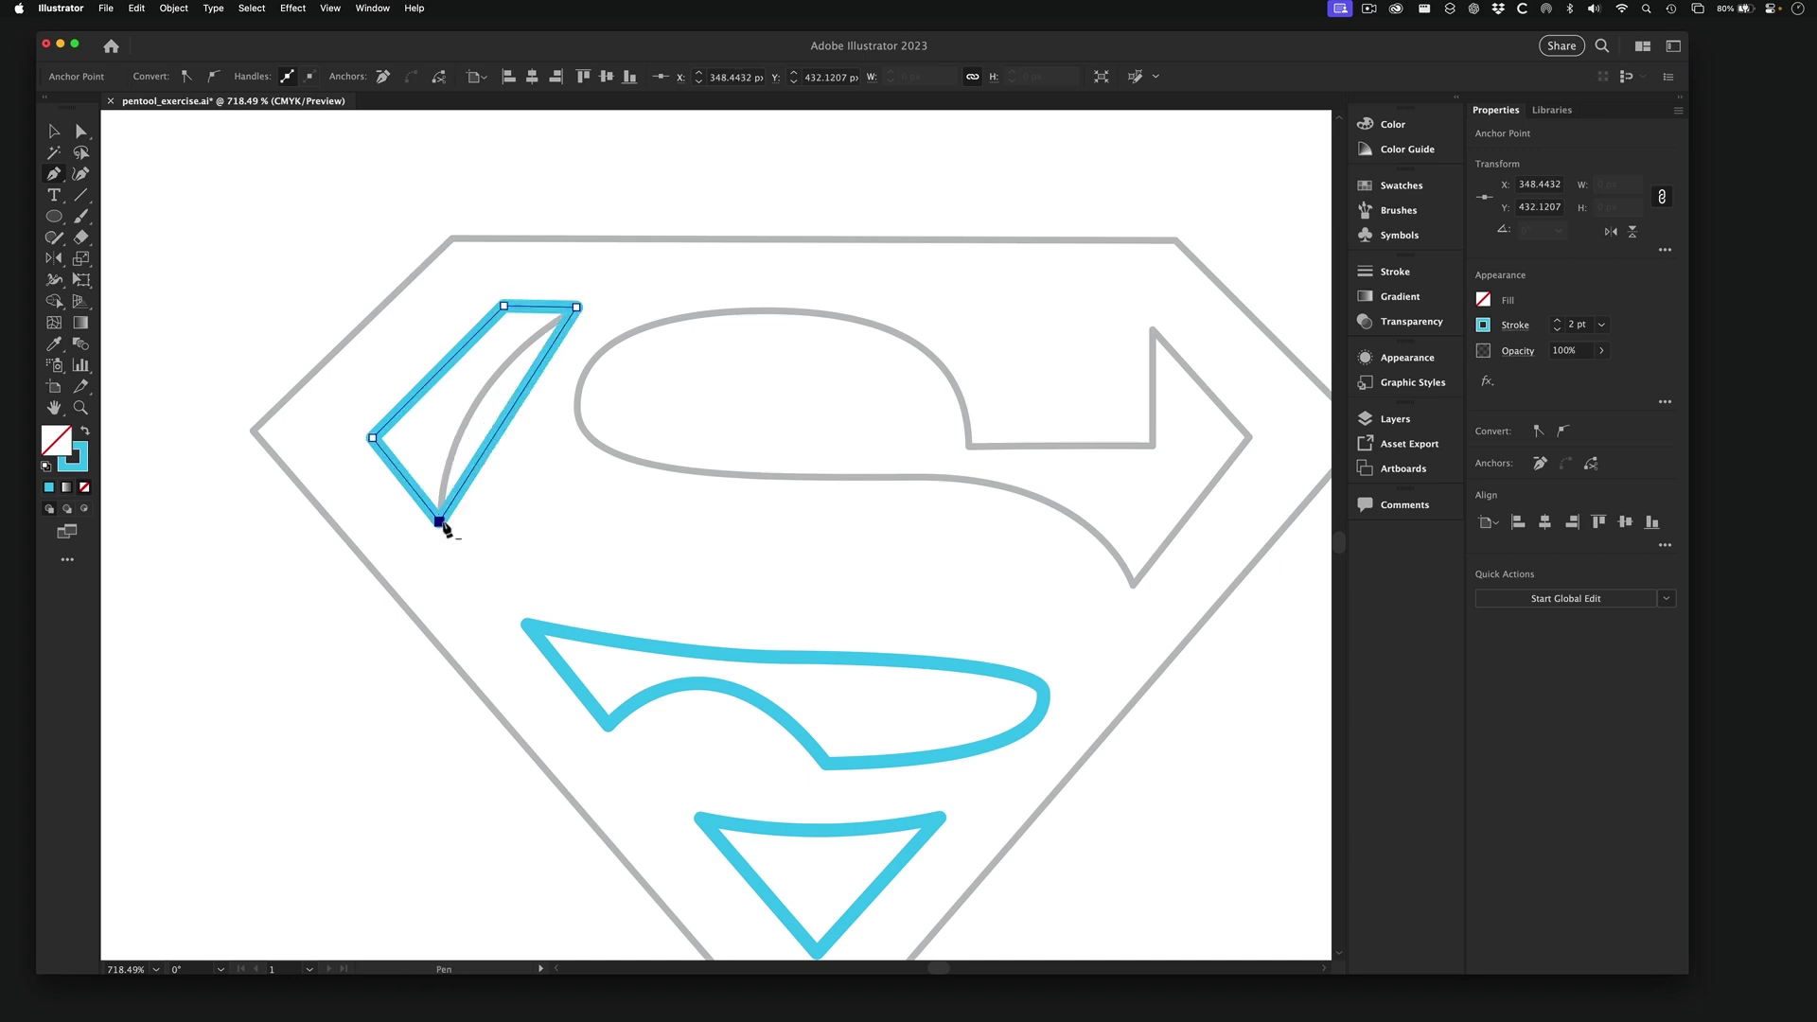
{"action": "key", "text": "alt"}
{"action": "left_click_drag", "start_coordinate": [509, 417], "coordinate": [481, 401]}
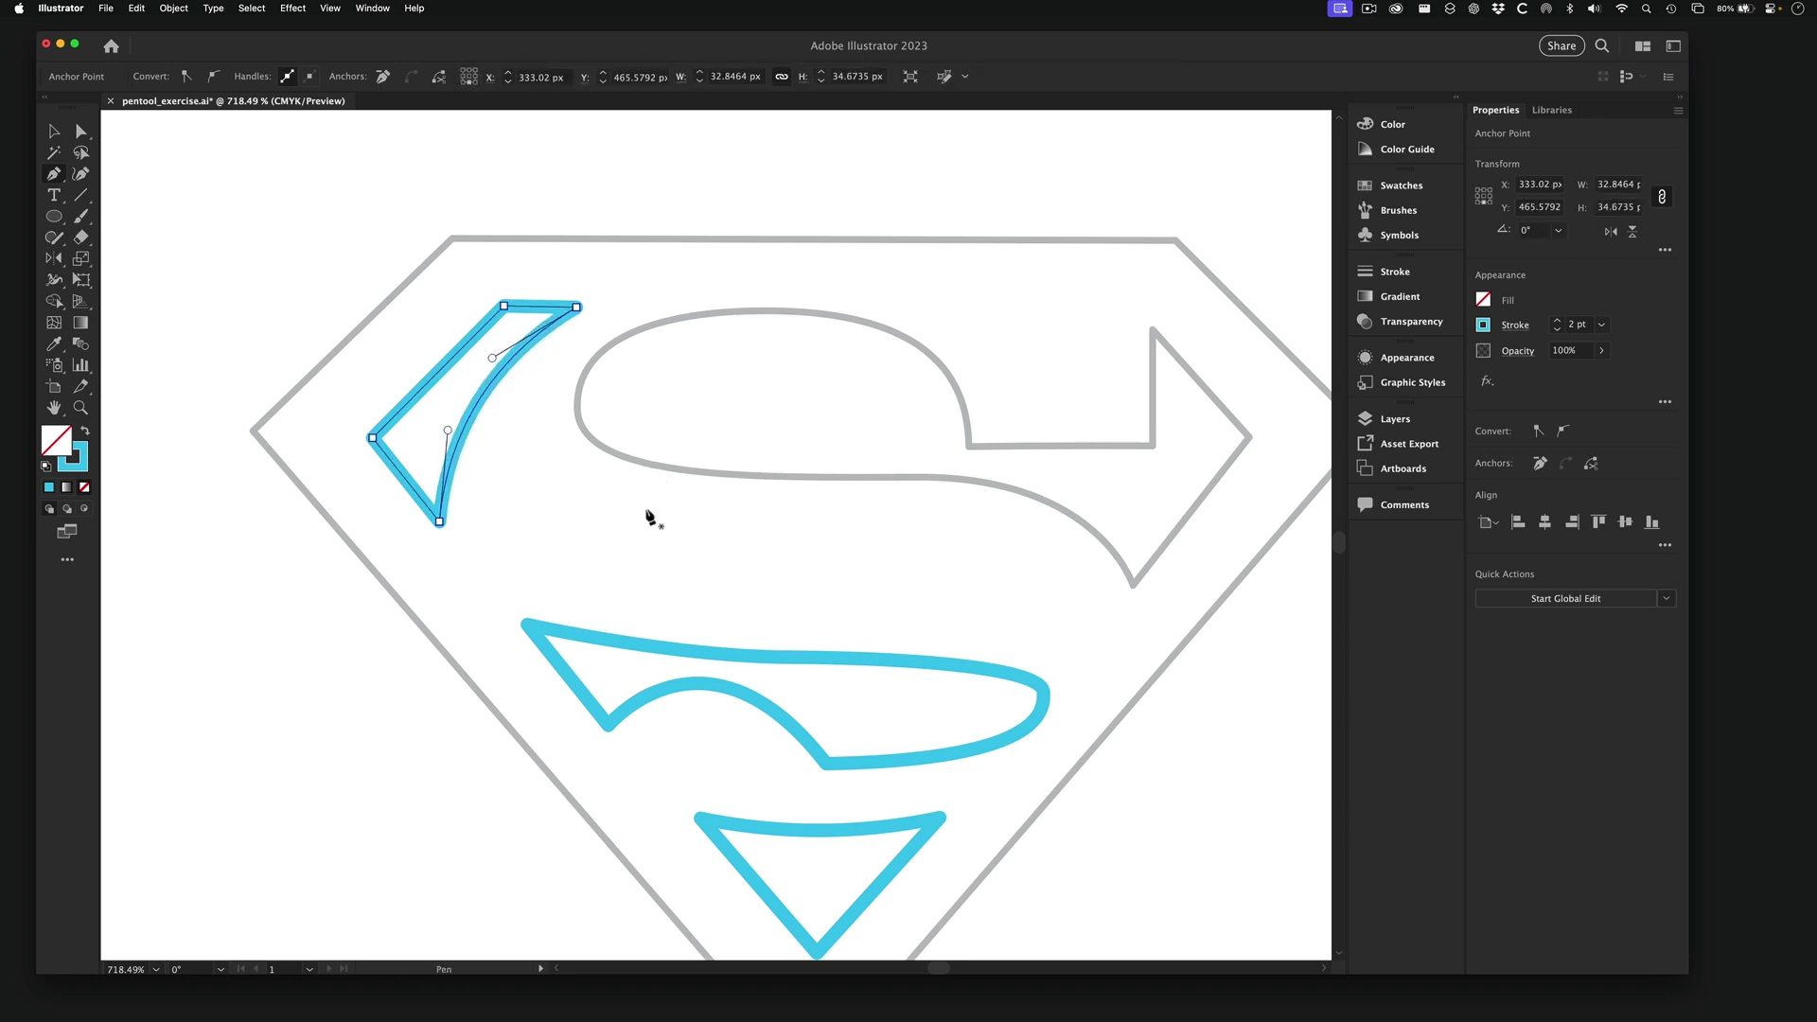
- Trace the upper S piece's curves with the Pen tool from its lower-right tip around to the inner corner, redirecting that corner's outgoing handle horizontally
{"action": "scroll", "coordinate": [1107, 577], "scroll_direction": "right", "scroll_amount": 3}
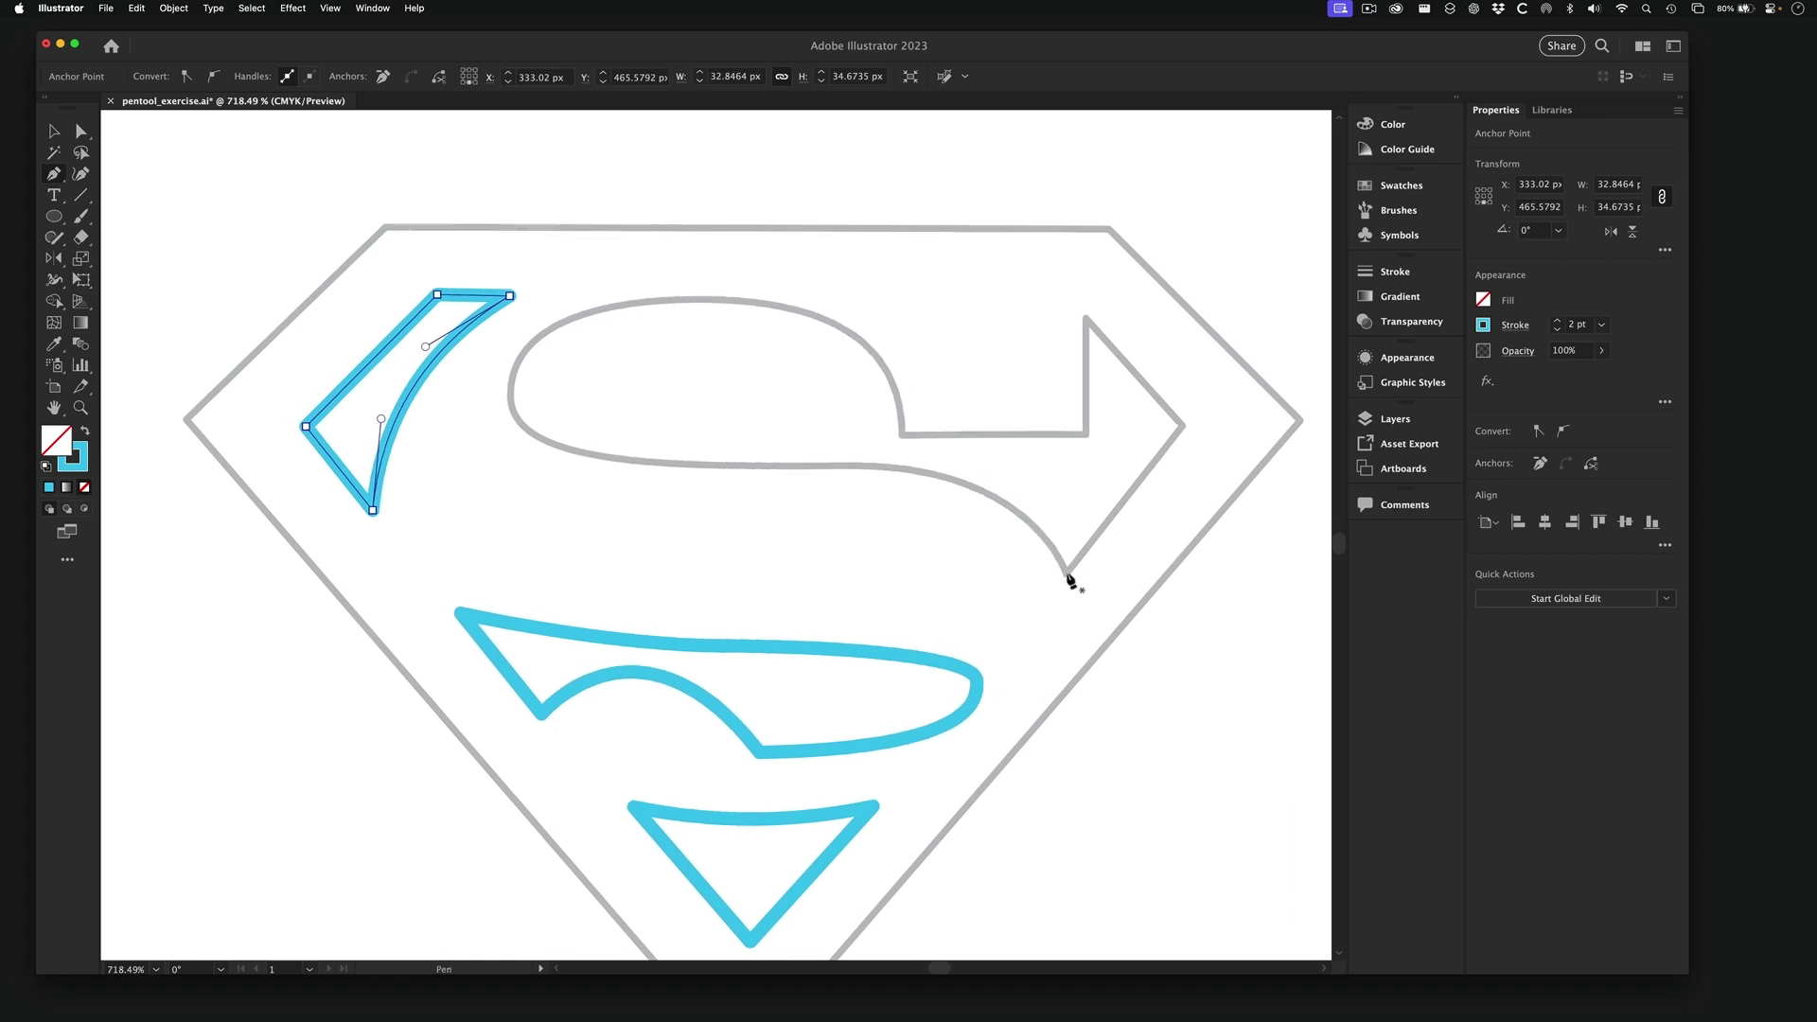
{"action": "left_click", "coordinate": [1066, 573]}
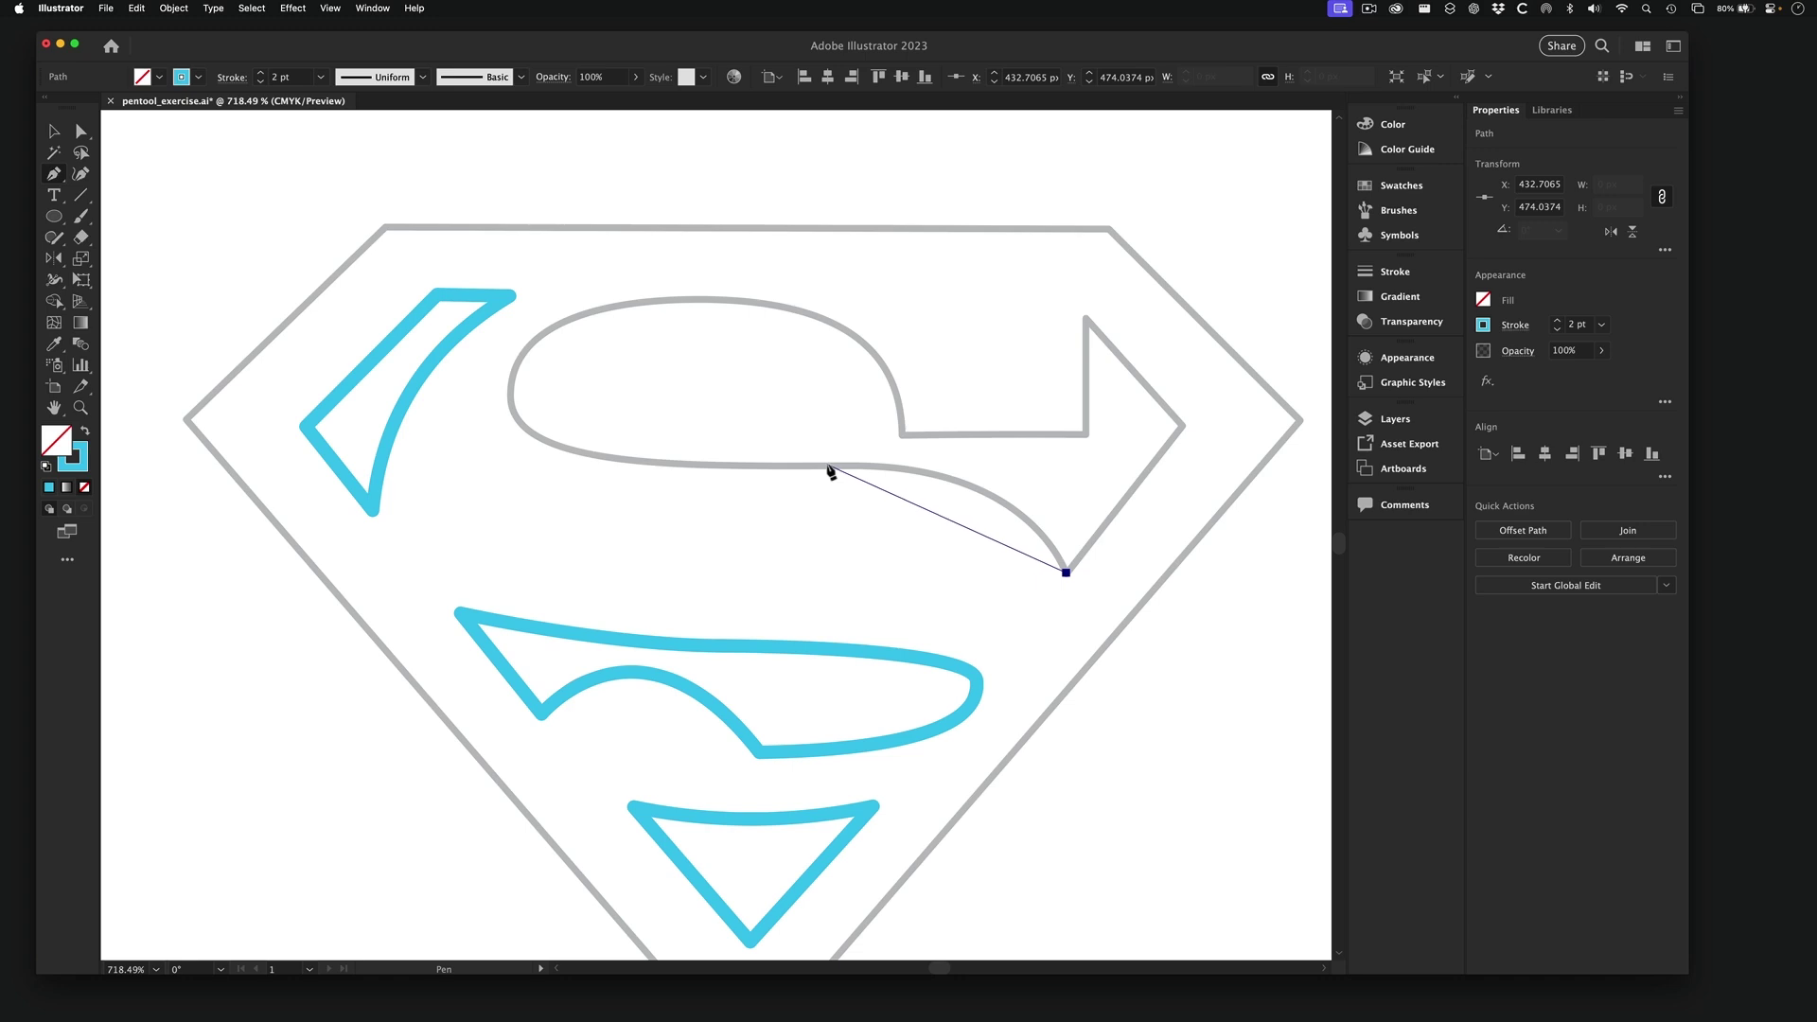
{"action": "left_click_drag", "start_coordinate": [826, 467], "coordinate": [628, 475]}
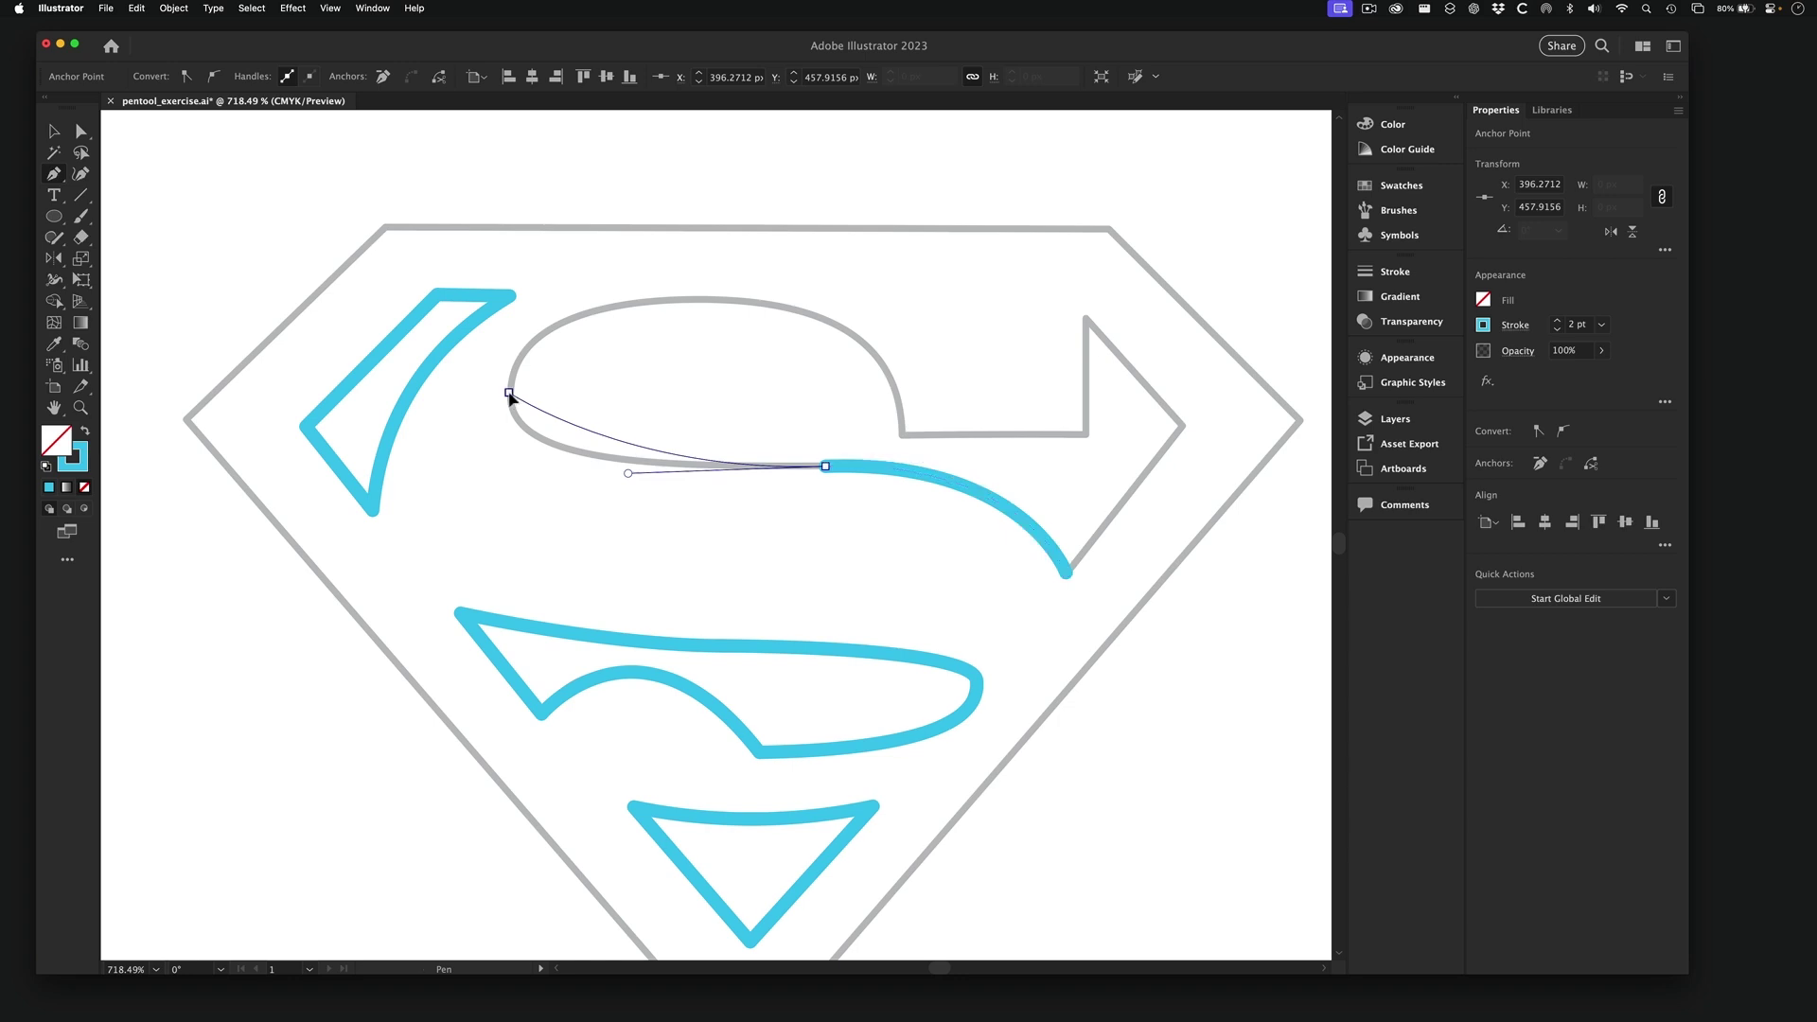
{"action": "left_click_drag", "start_coordinate": [509, 391], "coordinate": [502, 331]}
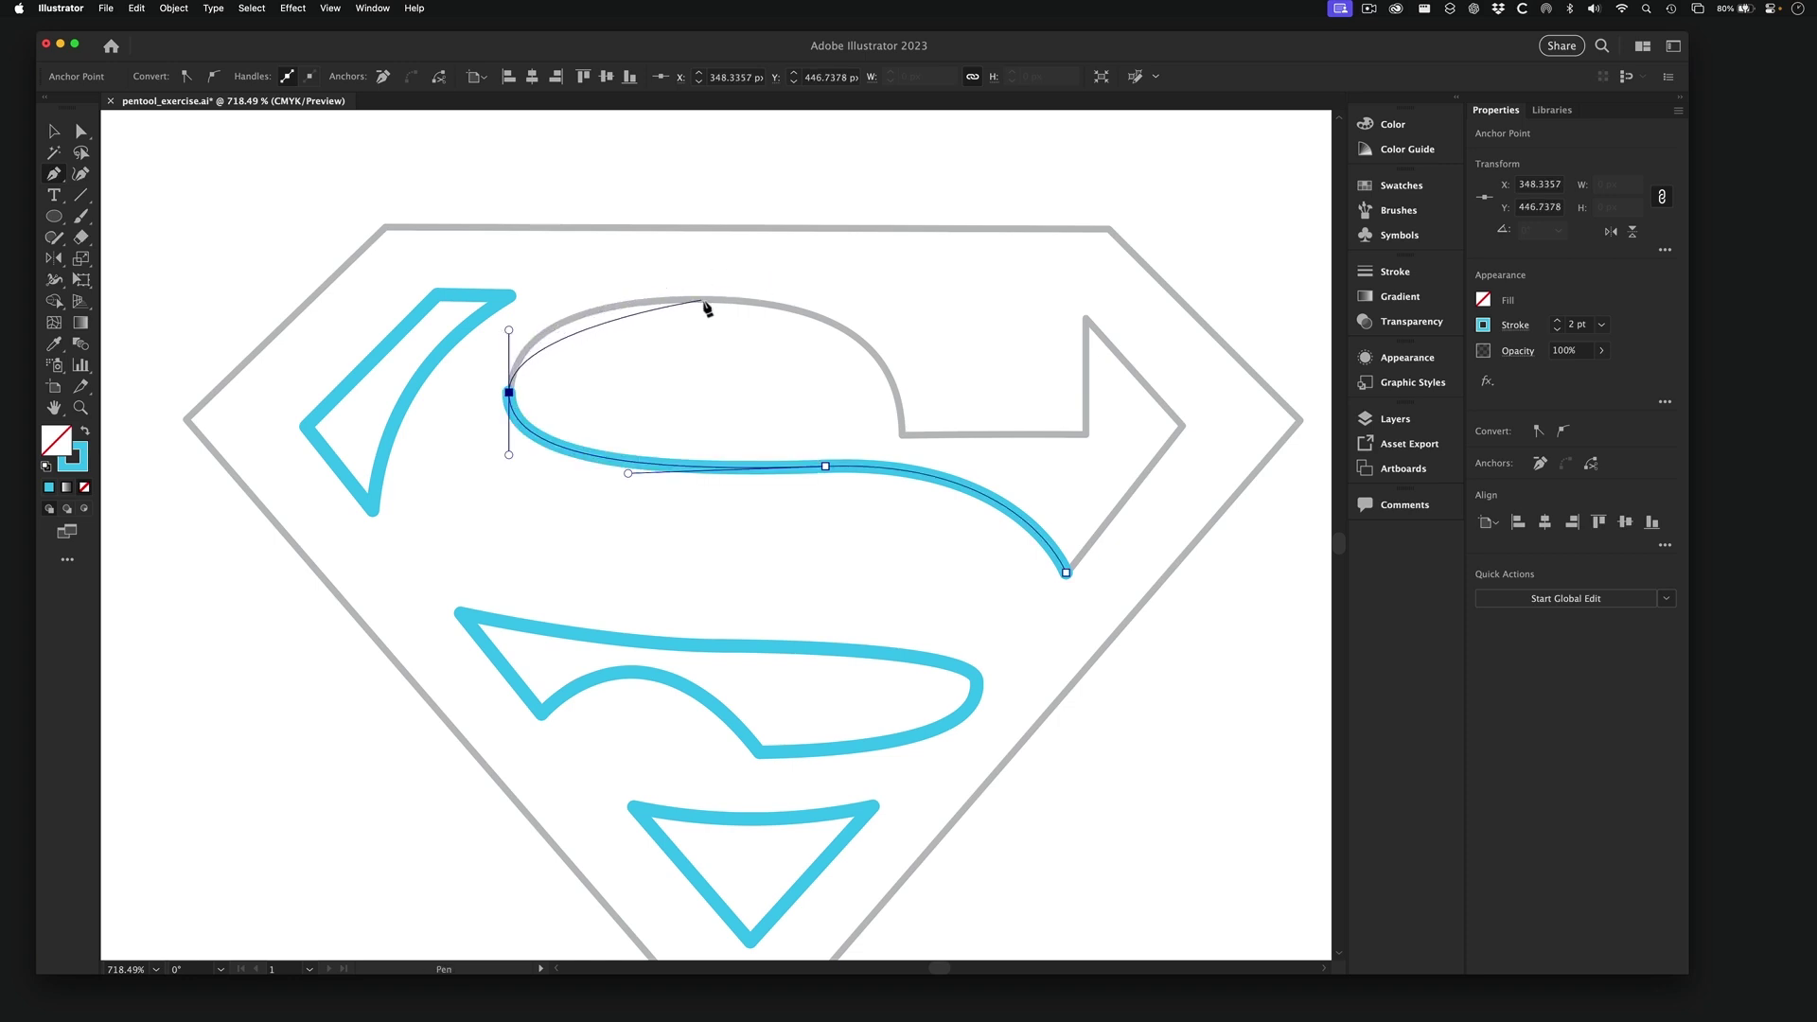
{"action": "mouse_move", "coordinate": [711, 301]}
{"action": "left_mouse_down"}
{"action": "mouse_move", "coordinate": [813, 323]}
{"action": "mouse_move", "coordinate": [606, 298]}
{"action": "left_mouse_up"}
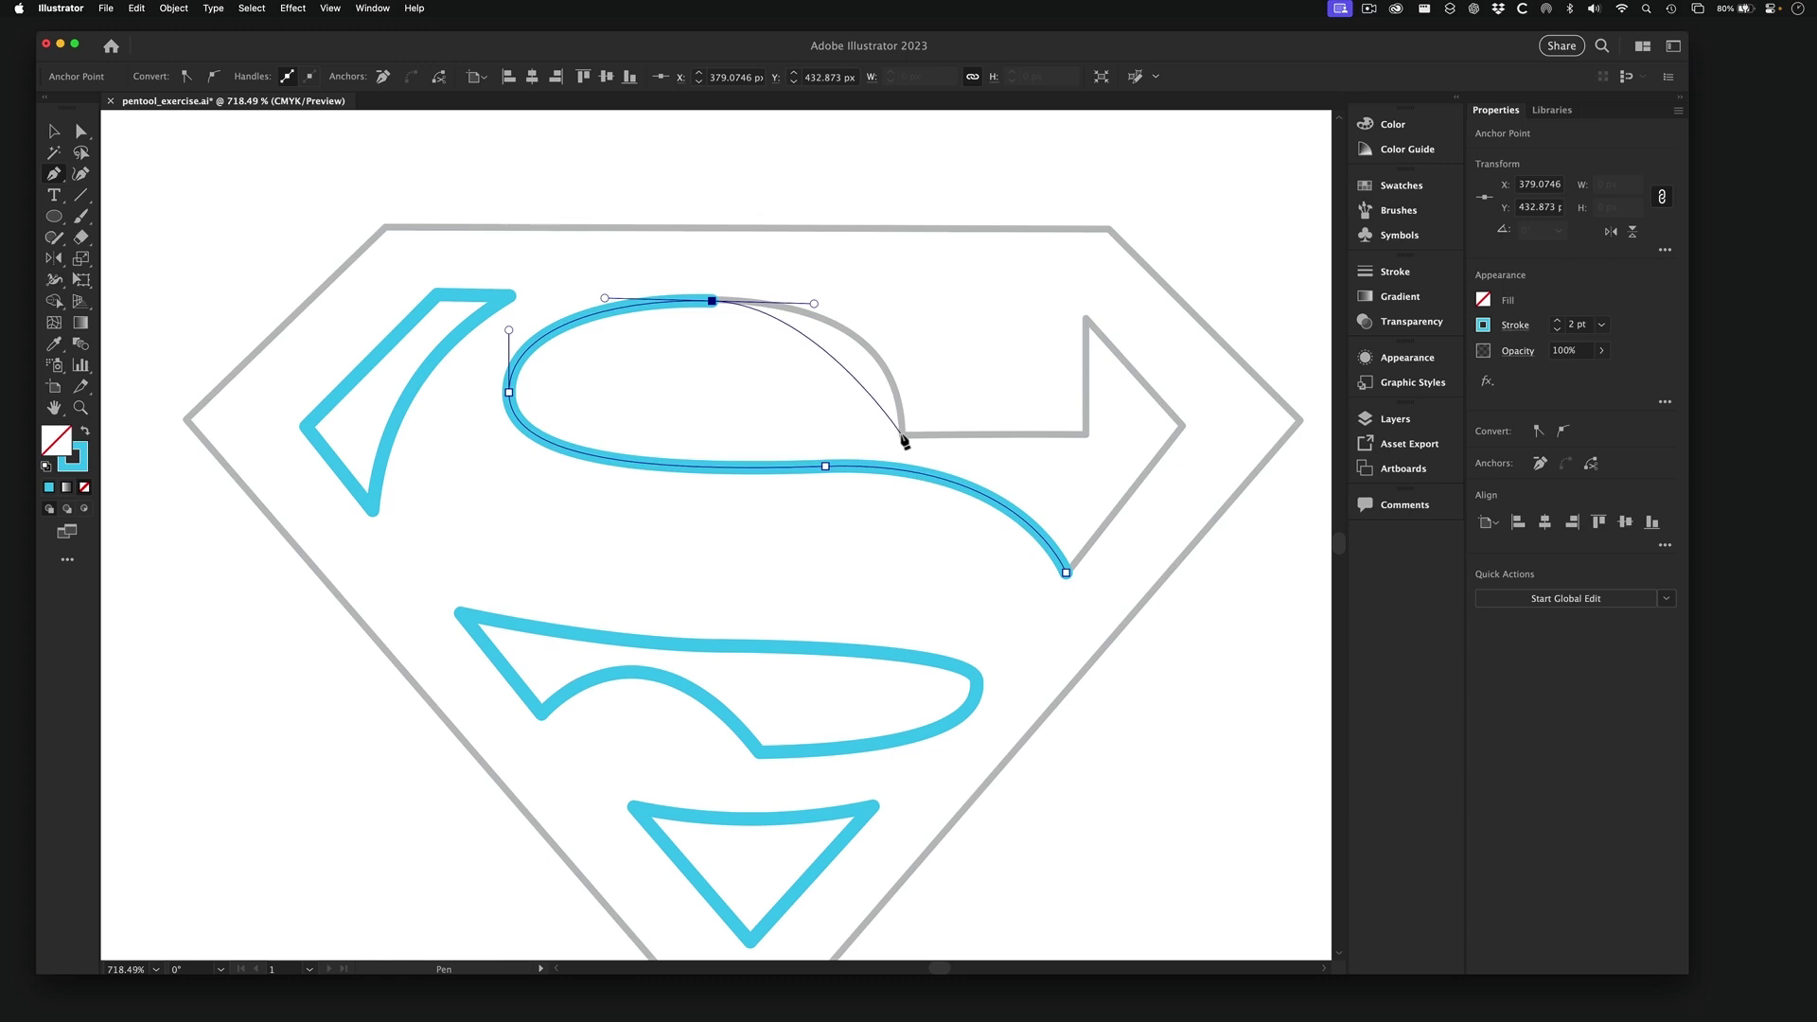
{"action": "left_click_drag", "start_coordinate": [902, 434], "coordinate": [955, 433]}
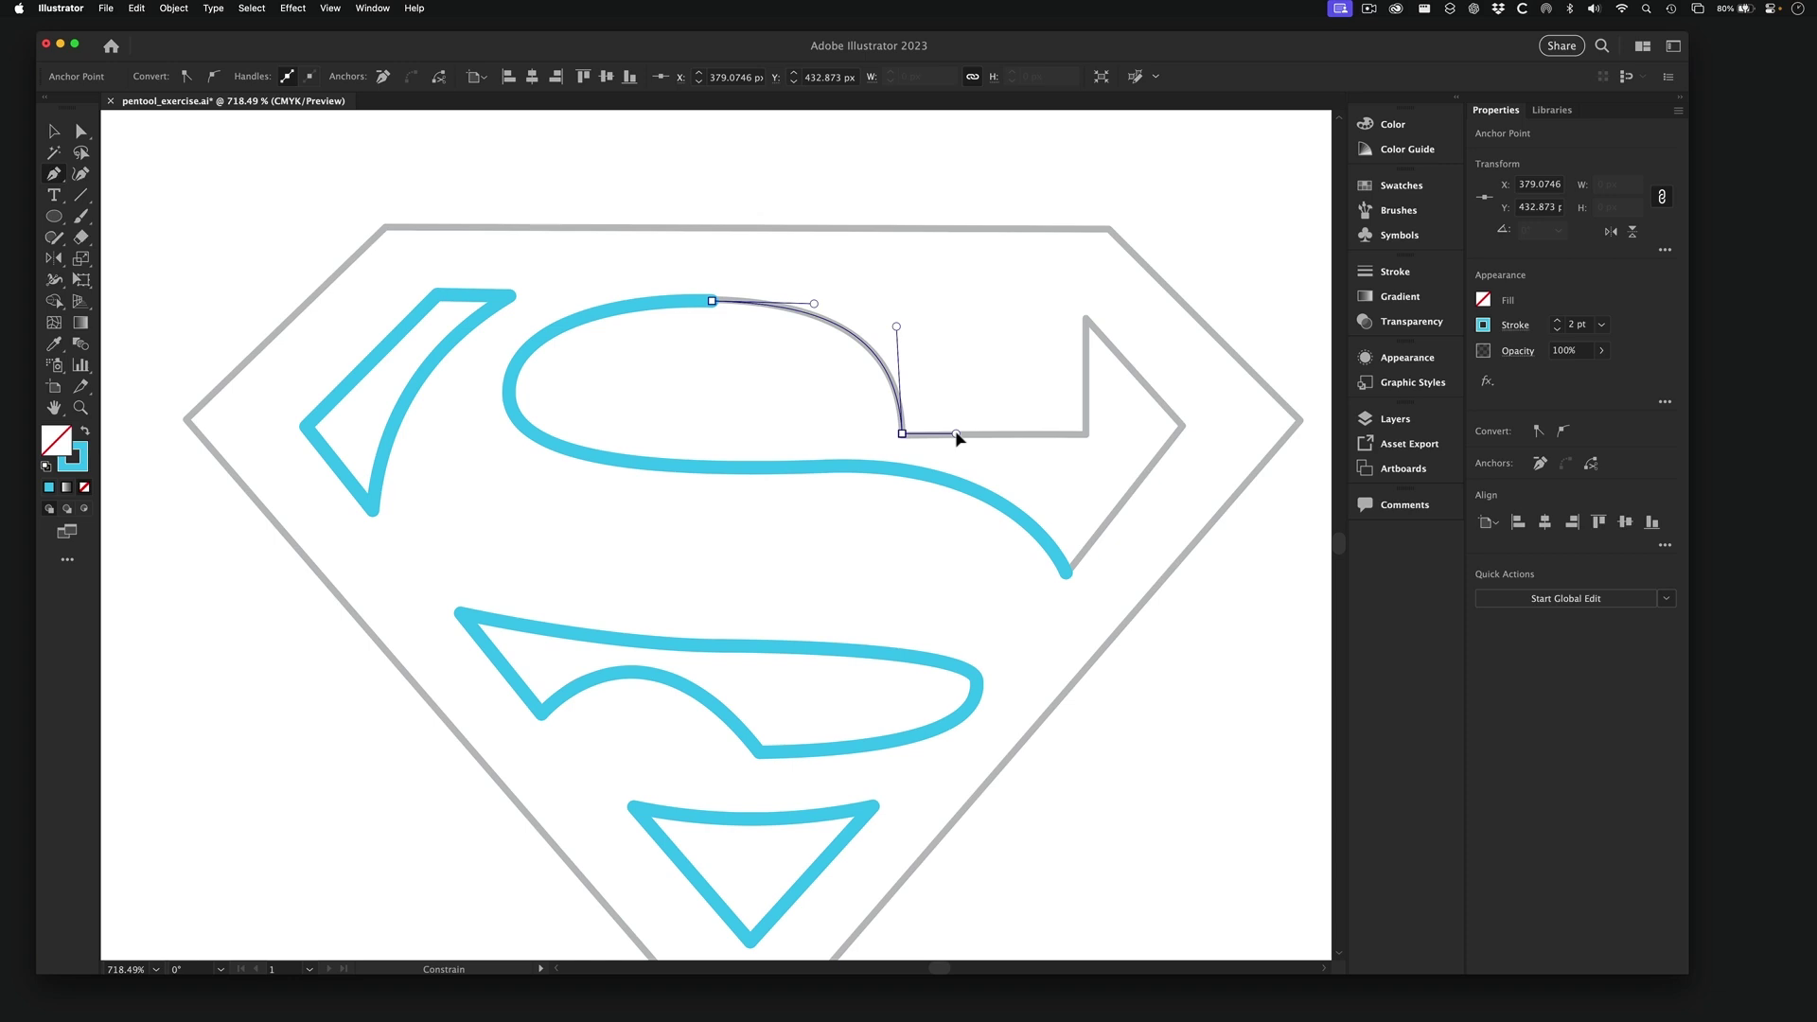
{"action": "left_click_drag", "start_coordinate": [953, 437], "coordinate": [954, 436]}
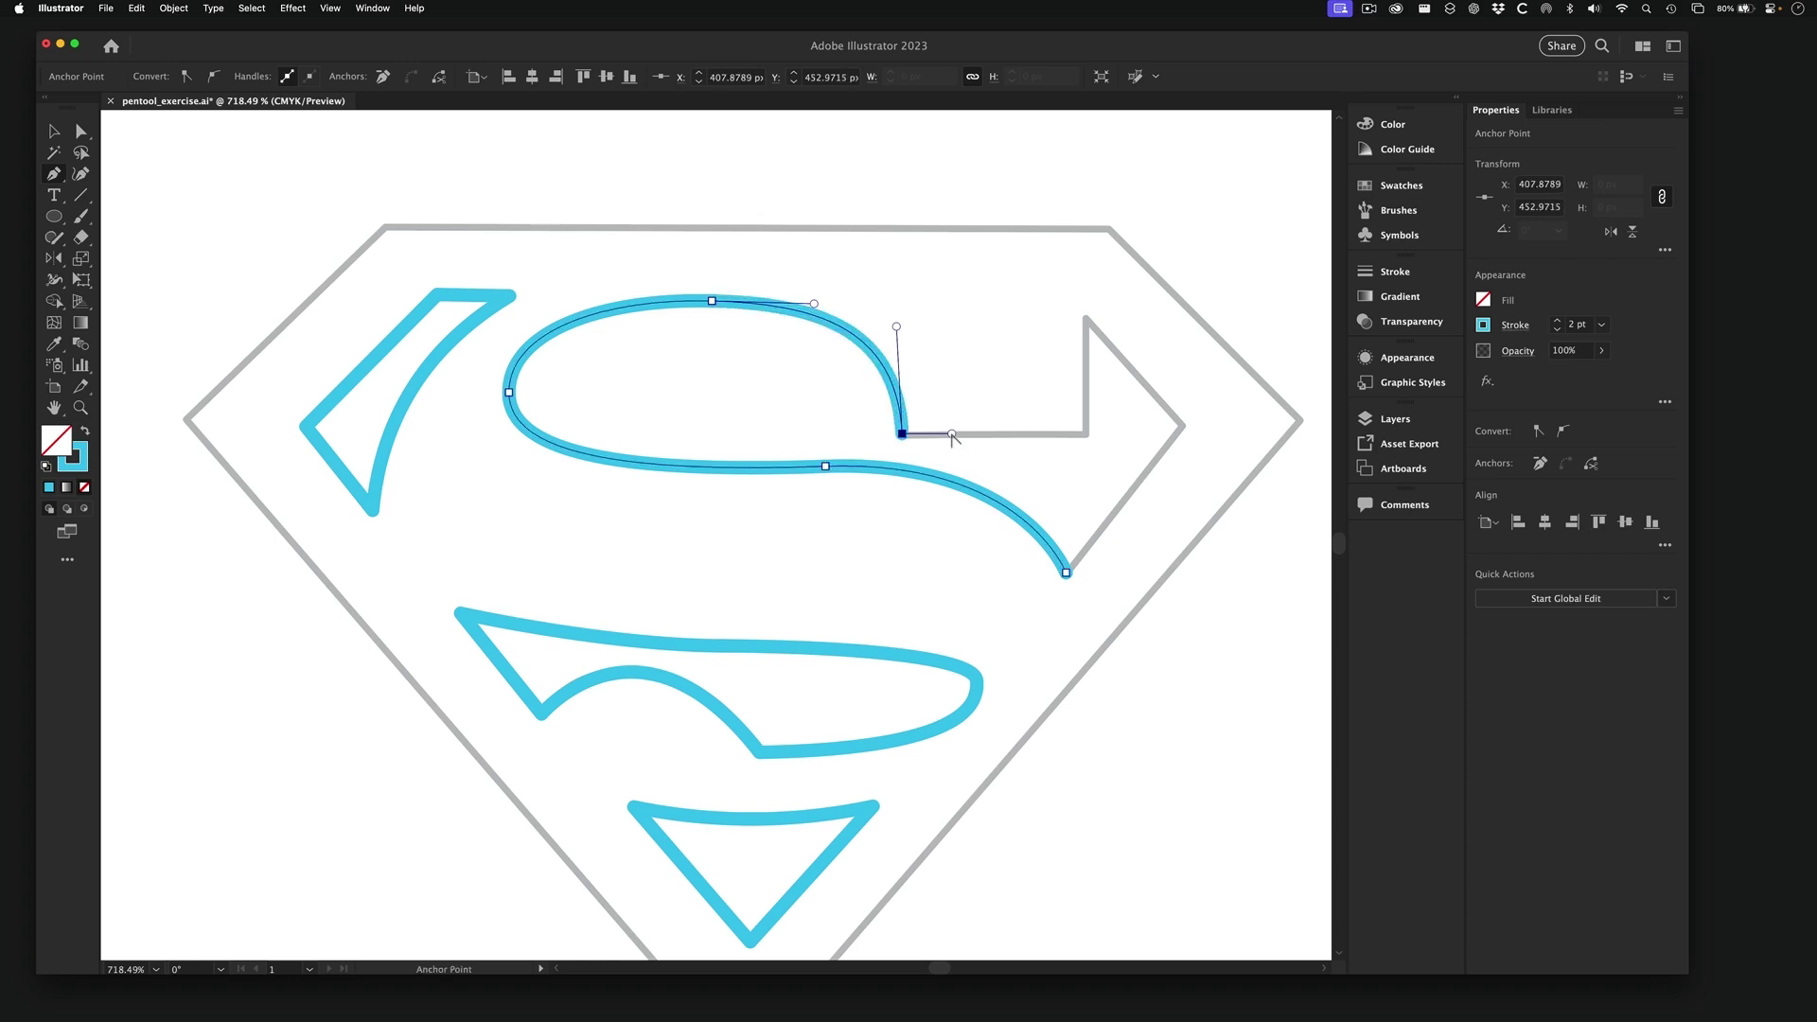
- Complete the upper S piece with straight segments around its right-hand spike, close the path at its lower tip, and deselect it
{"action": "left_click", "coordinate": [1087, 435]}
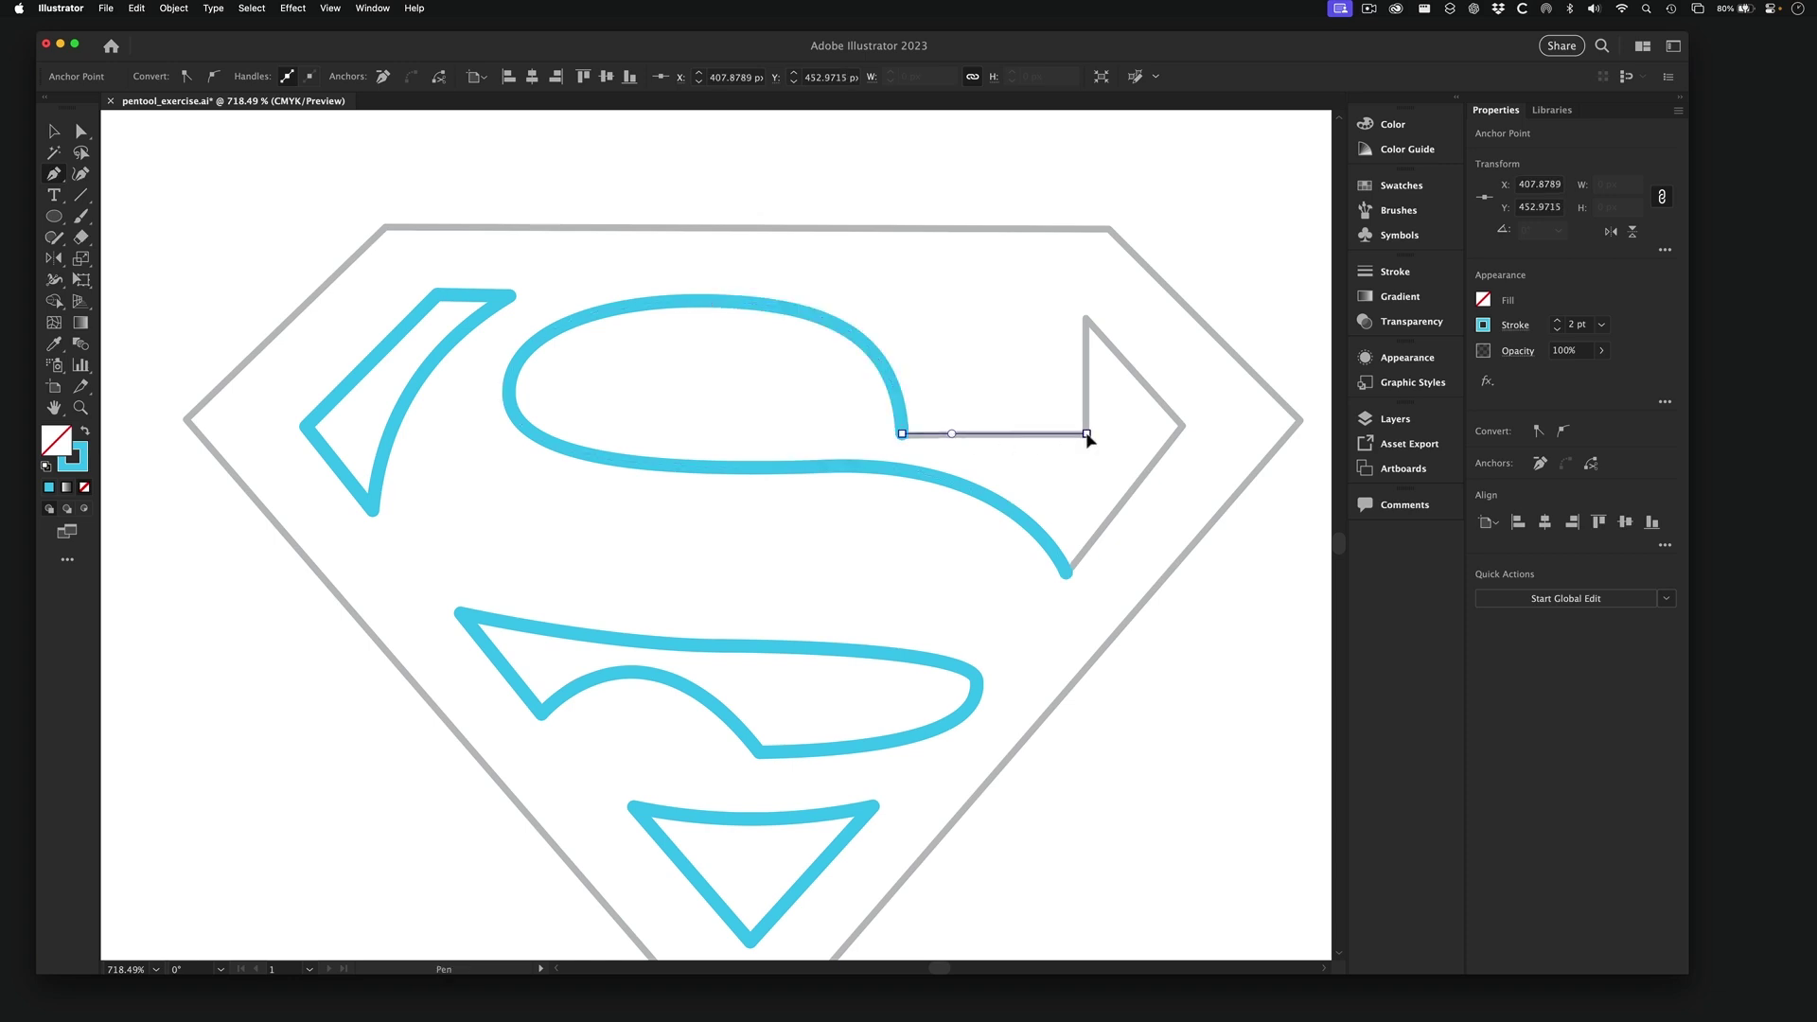
{"action": "left_click", "coordinate": [1086, 320]}
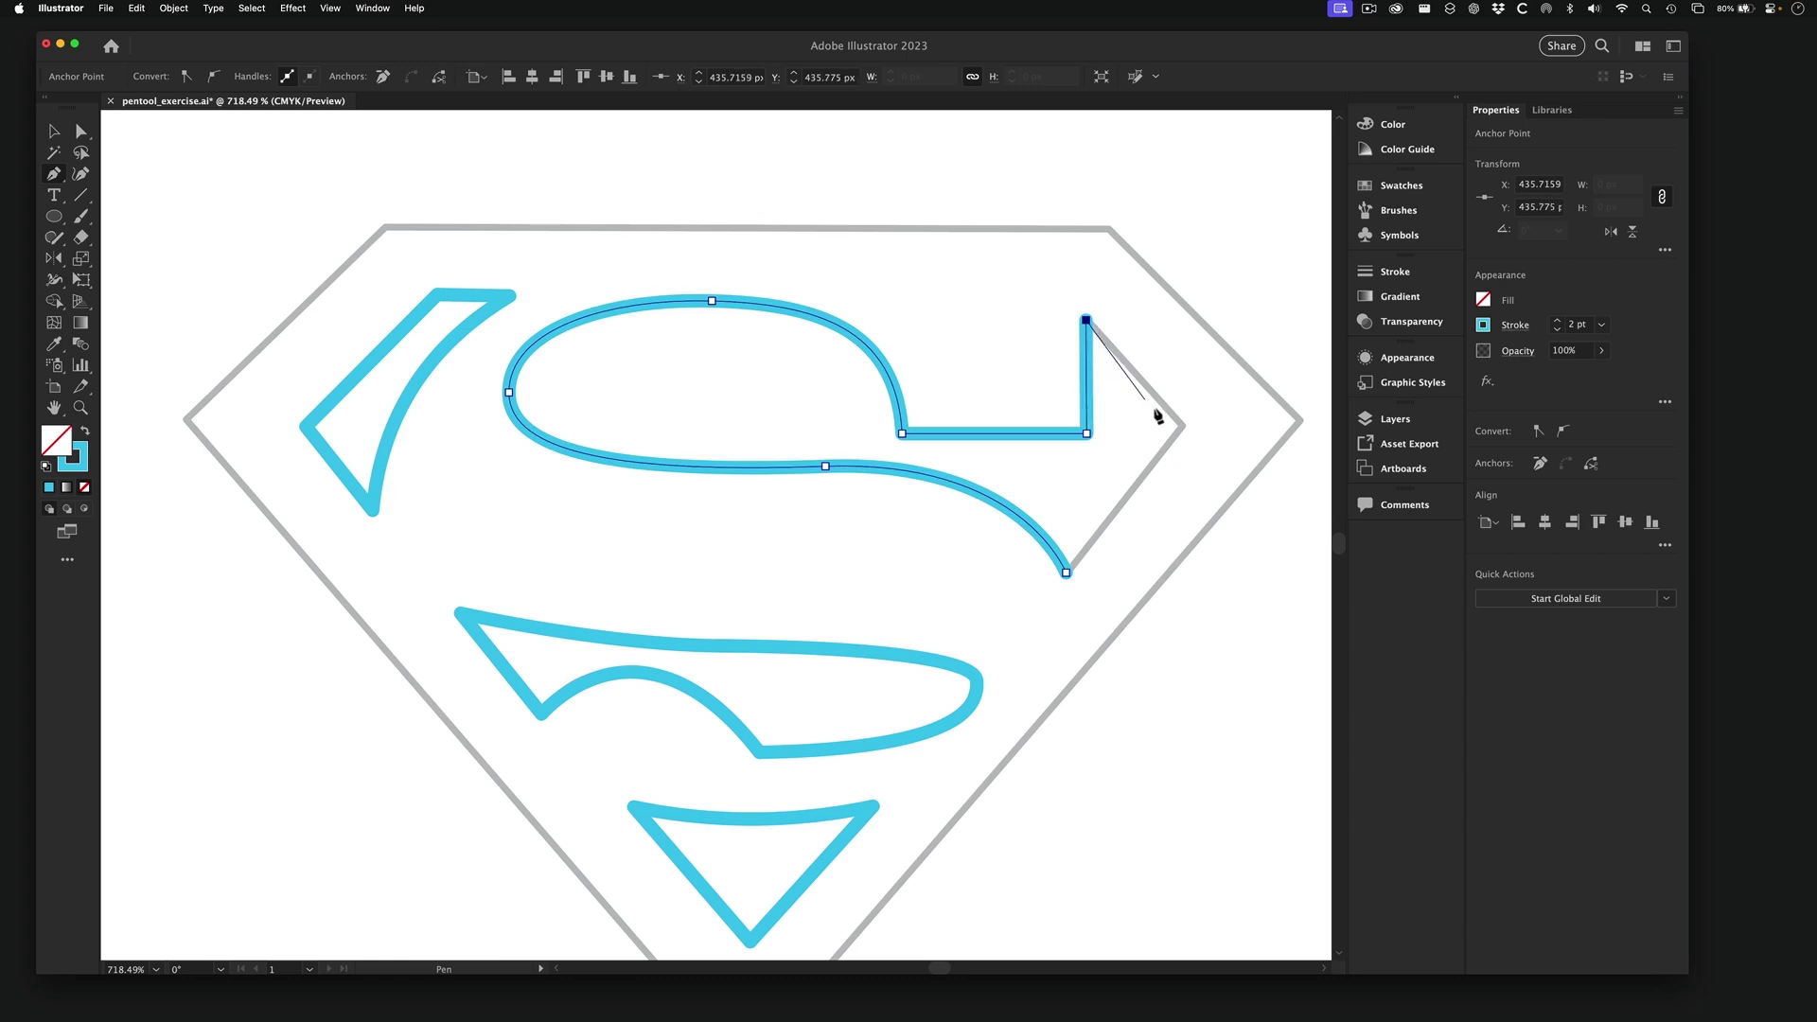
{"action": "left_click", "coordinate": [1184, 427]}
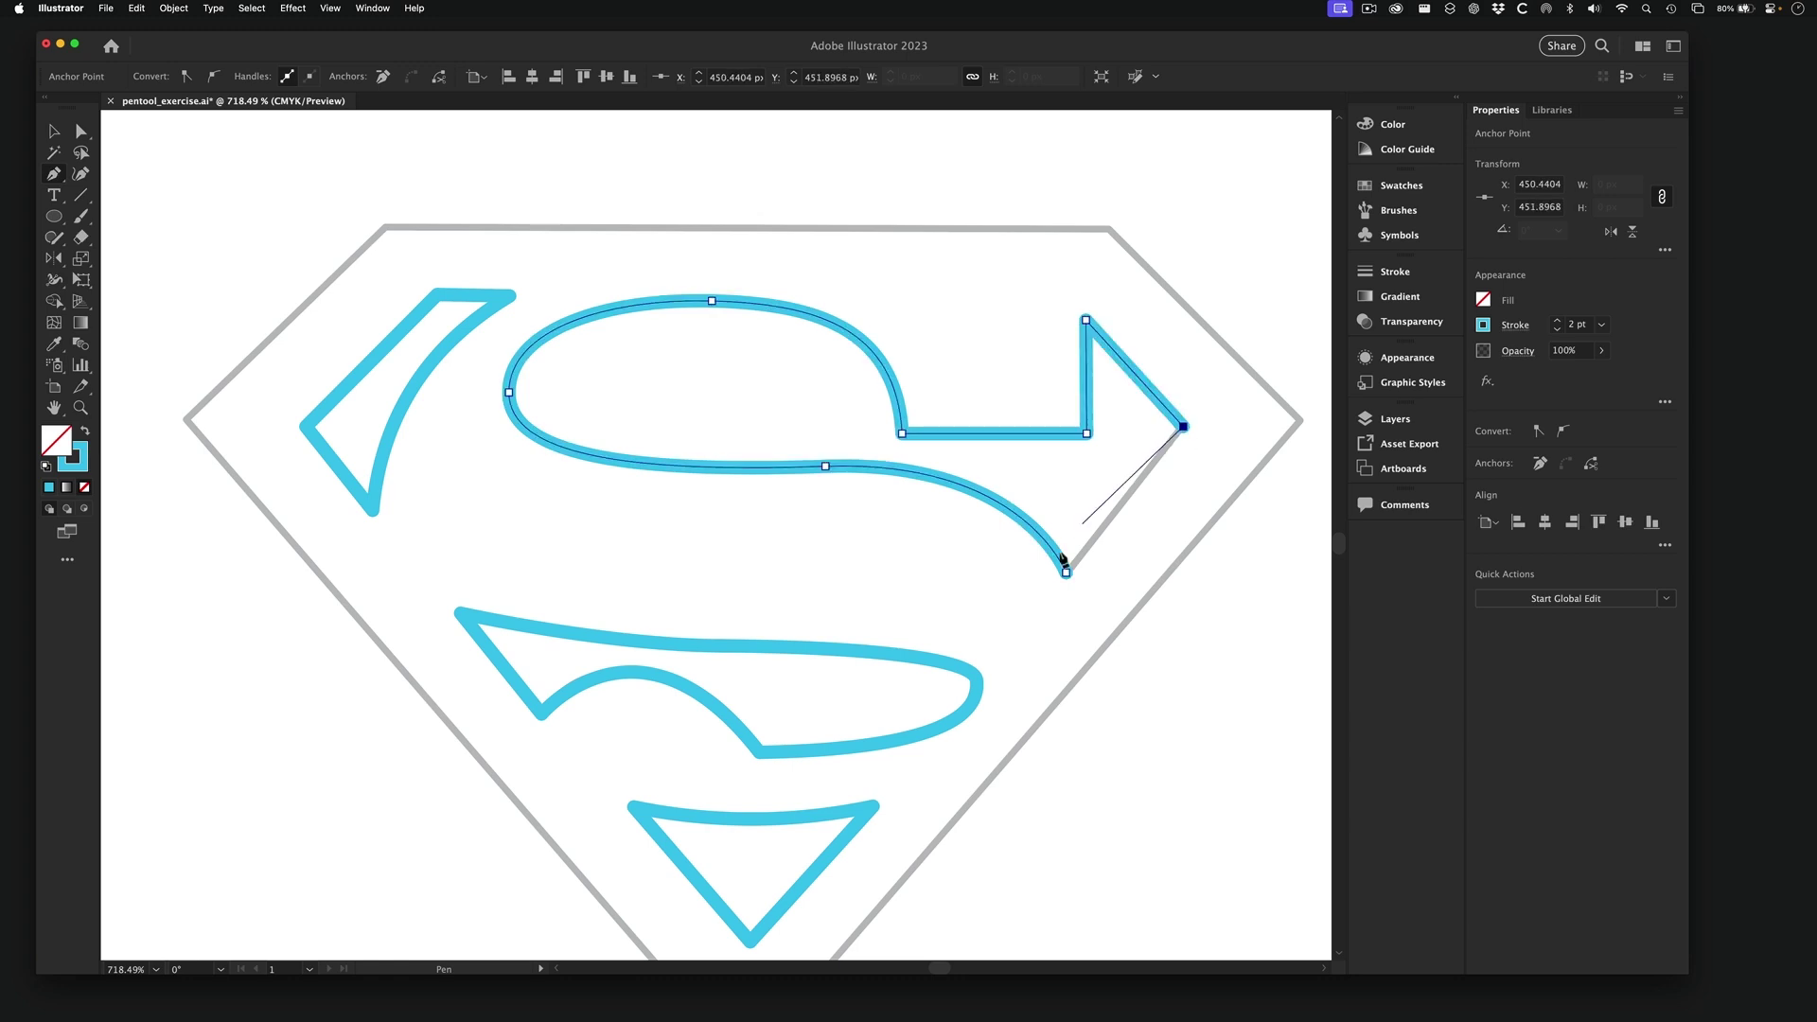
{"action": "left_click", "coordinate": [1066, 572]}
{"action": "key", "text": "super+shift+a"}
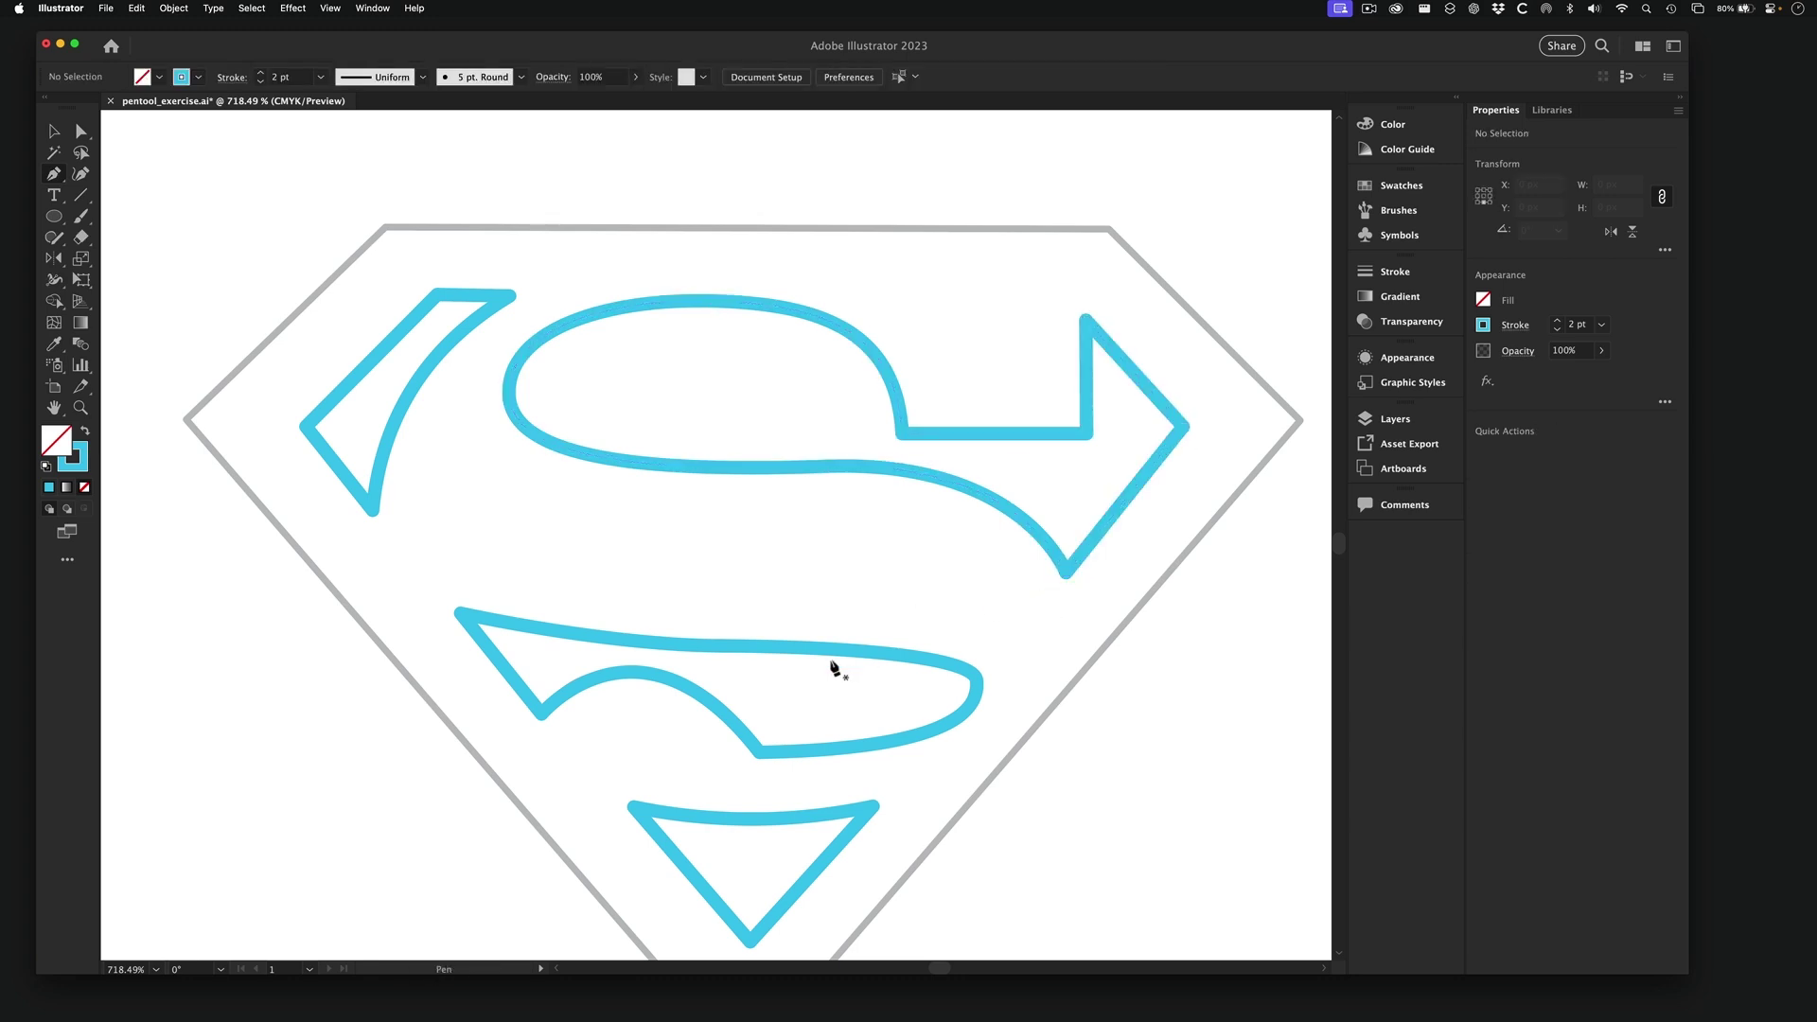
- Trace the Superman emblem's outer diamond frame as a closed Pen path of five corner points and deselect it
{"action": "left_click", "coordinate": [835, 615], "text": "alt+super"}
{"action": "left_click", "coordinate": [834, 615], "text": "alt+super"}
{"action": "left_click_drag", "start_coordinate": [531, 564], "coordinate": [598, 560]}
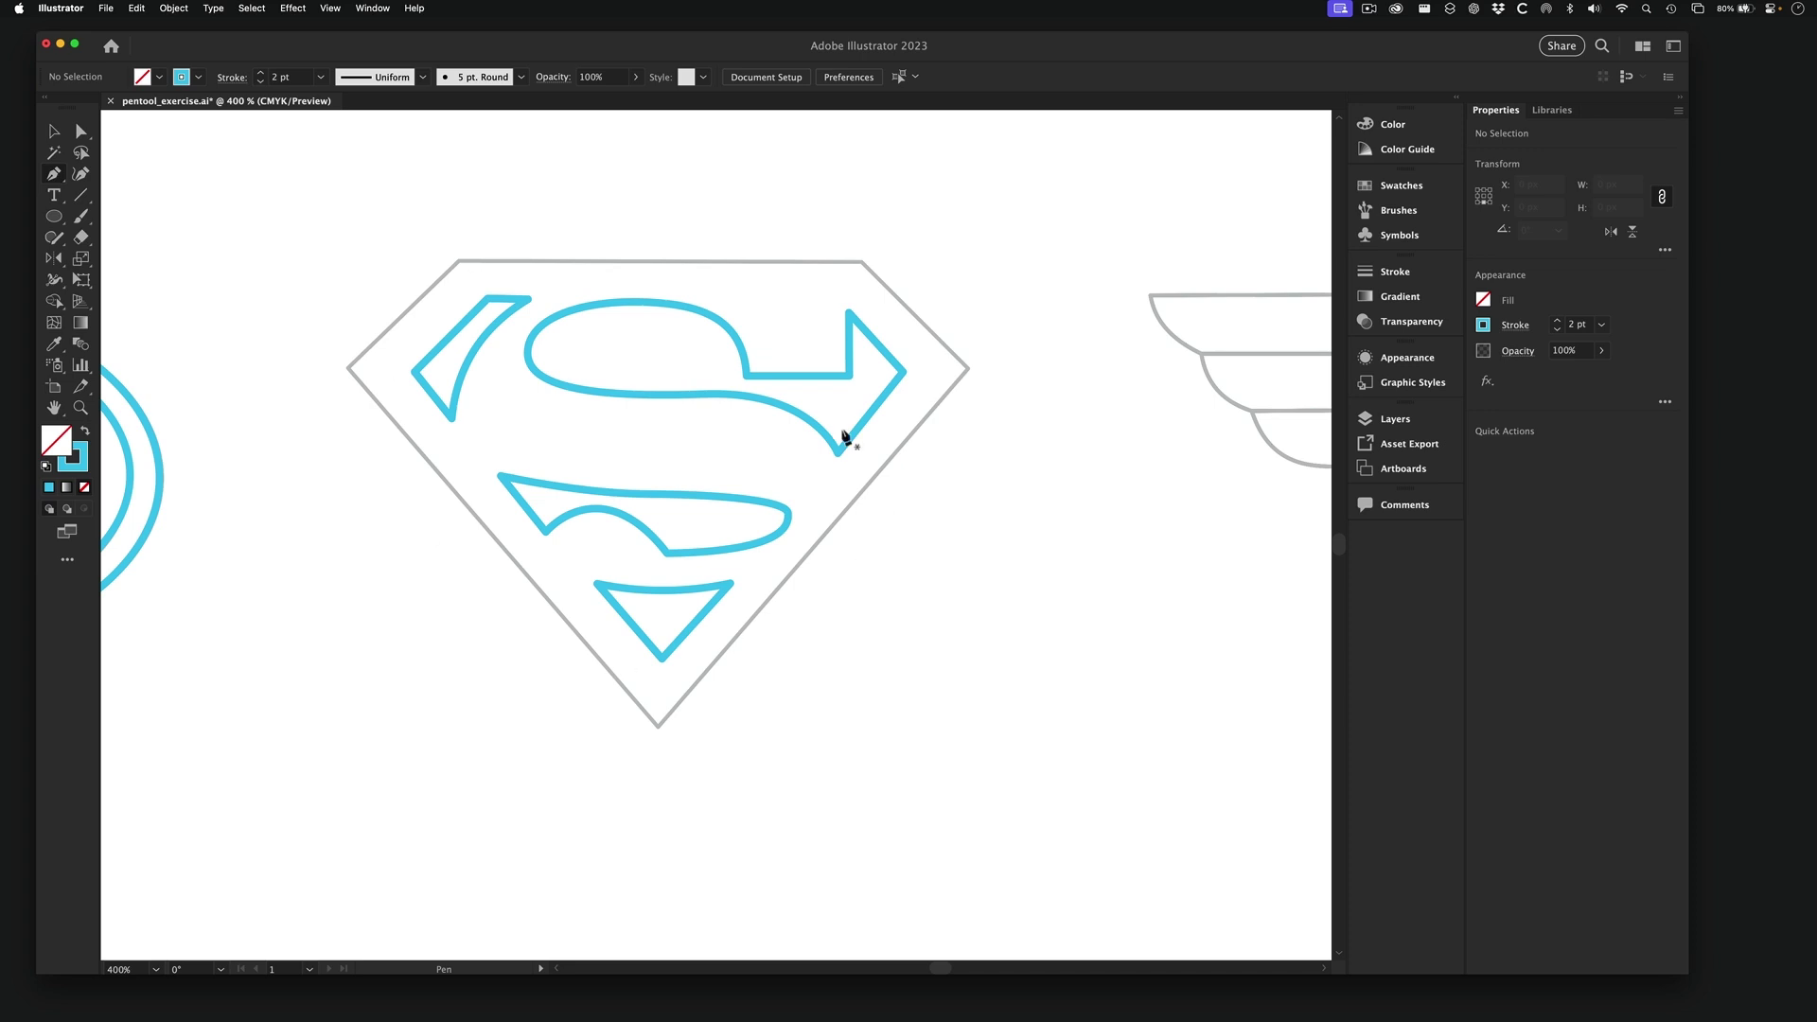
{"action": "left_click", "coordinate": [658, 726]}
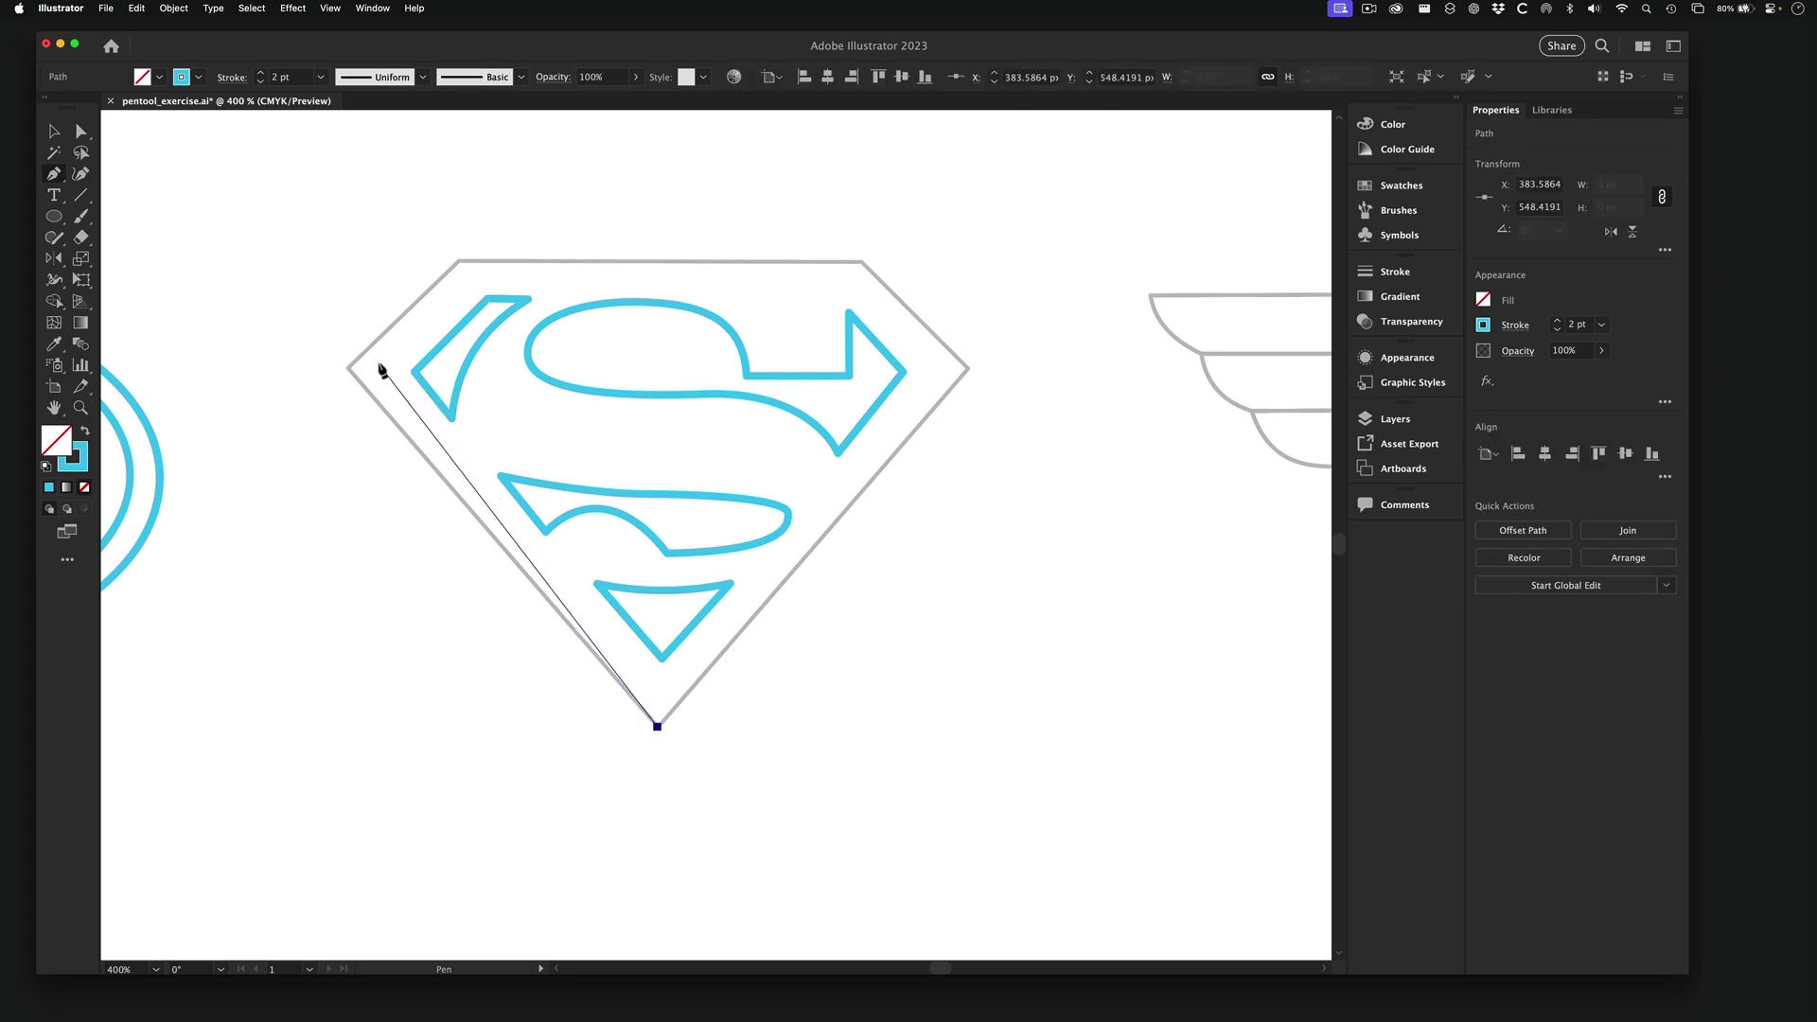
{"action": "left_click", "coordinate": [349, 367]}
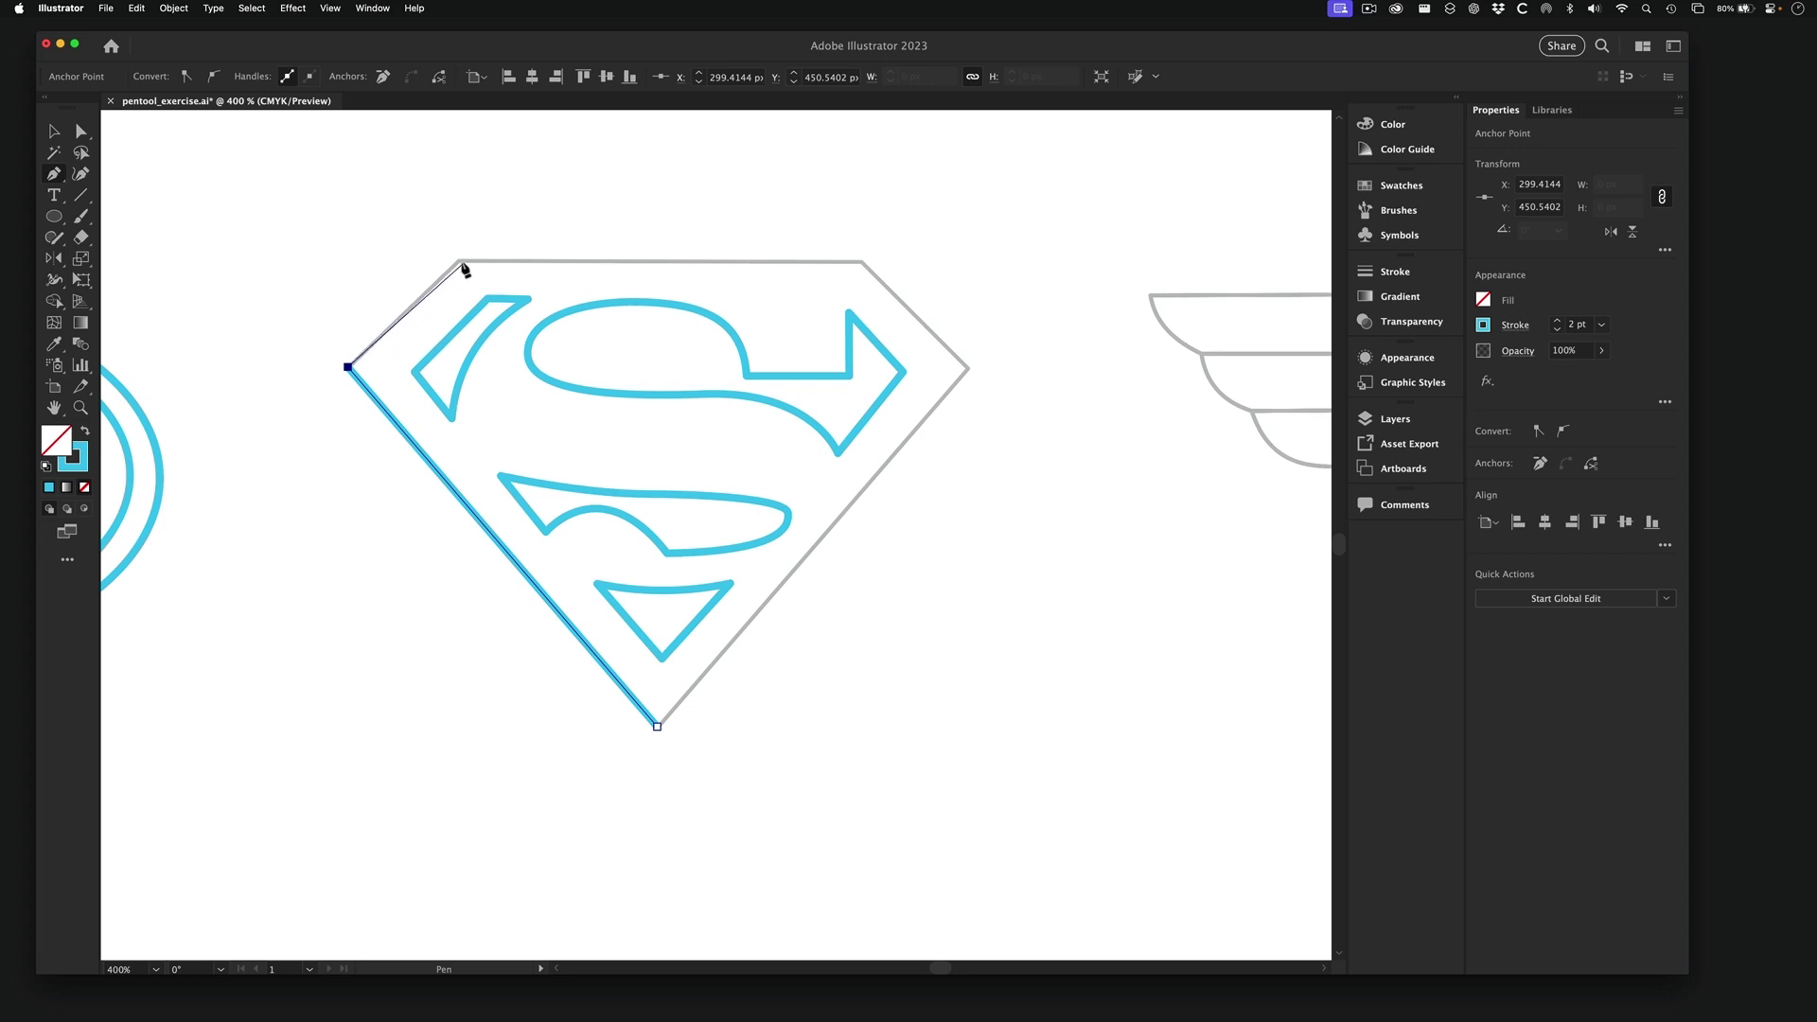
{"action": "left_click", "coordinate": [460, 260]}
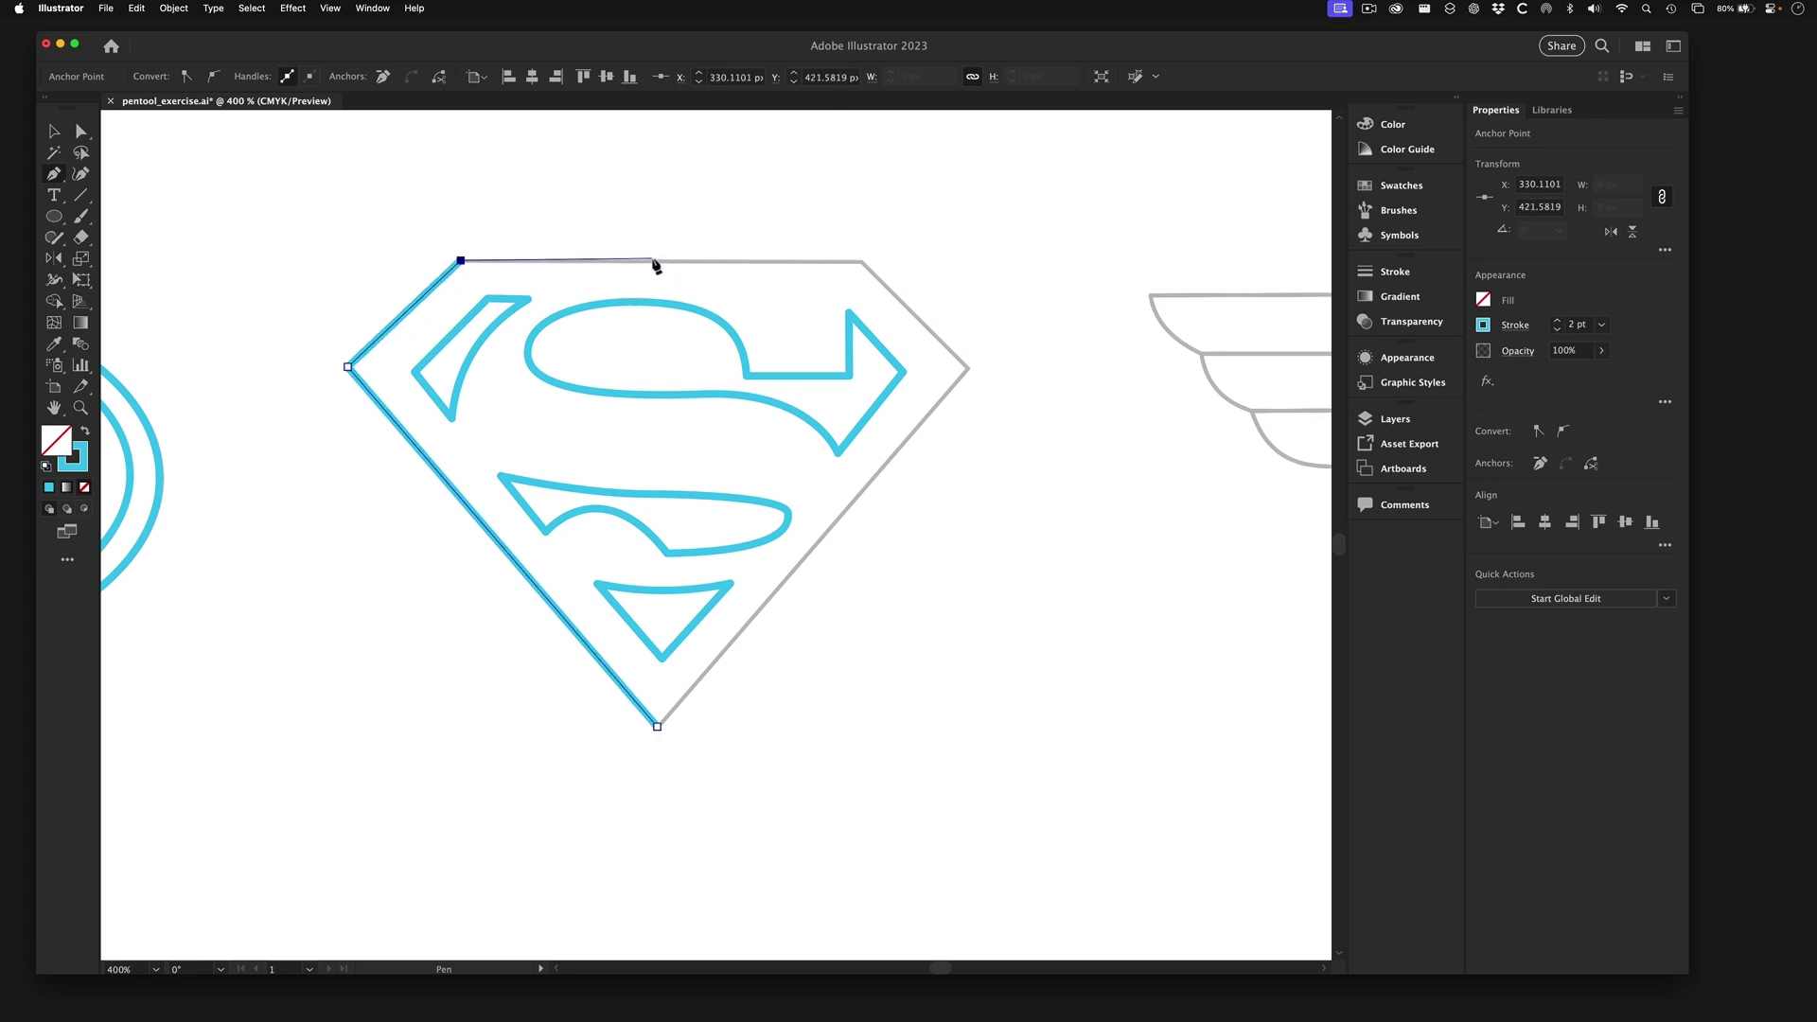
{"action": "left_click", "coordinate": [862, 262]}
{"action": "left_click", "coordinate": [967, 369]}
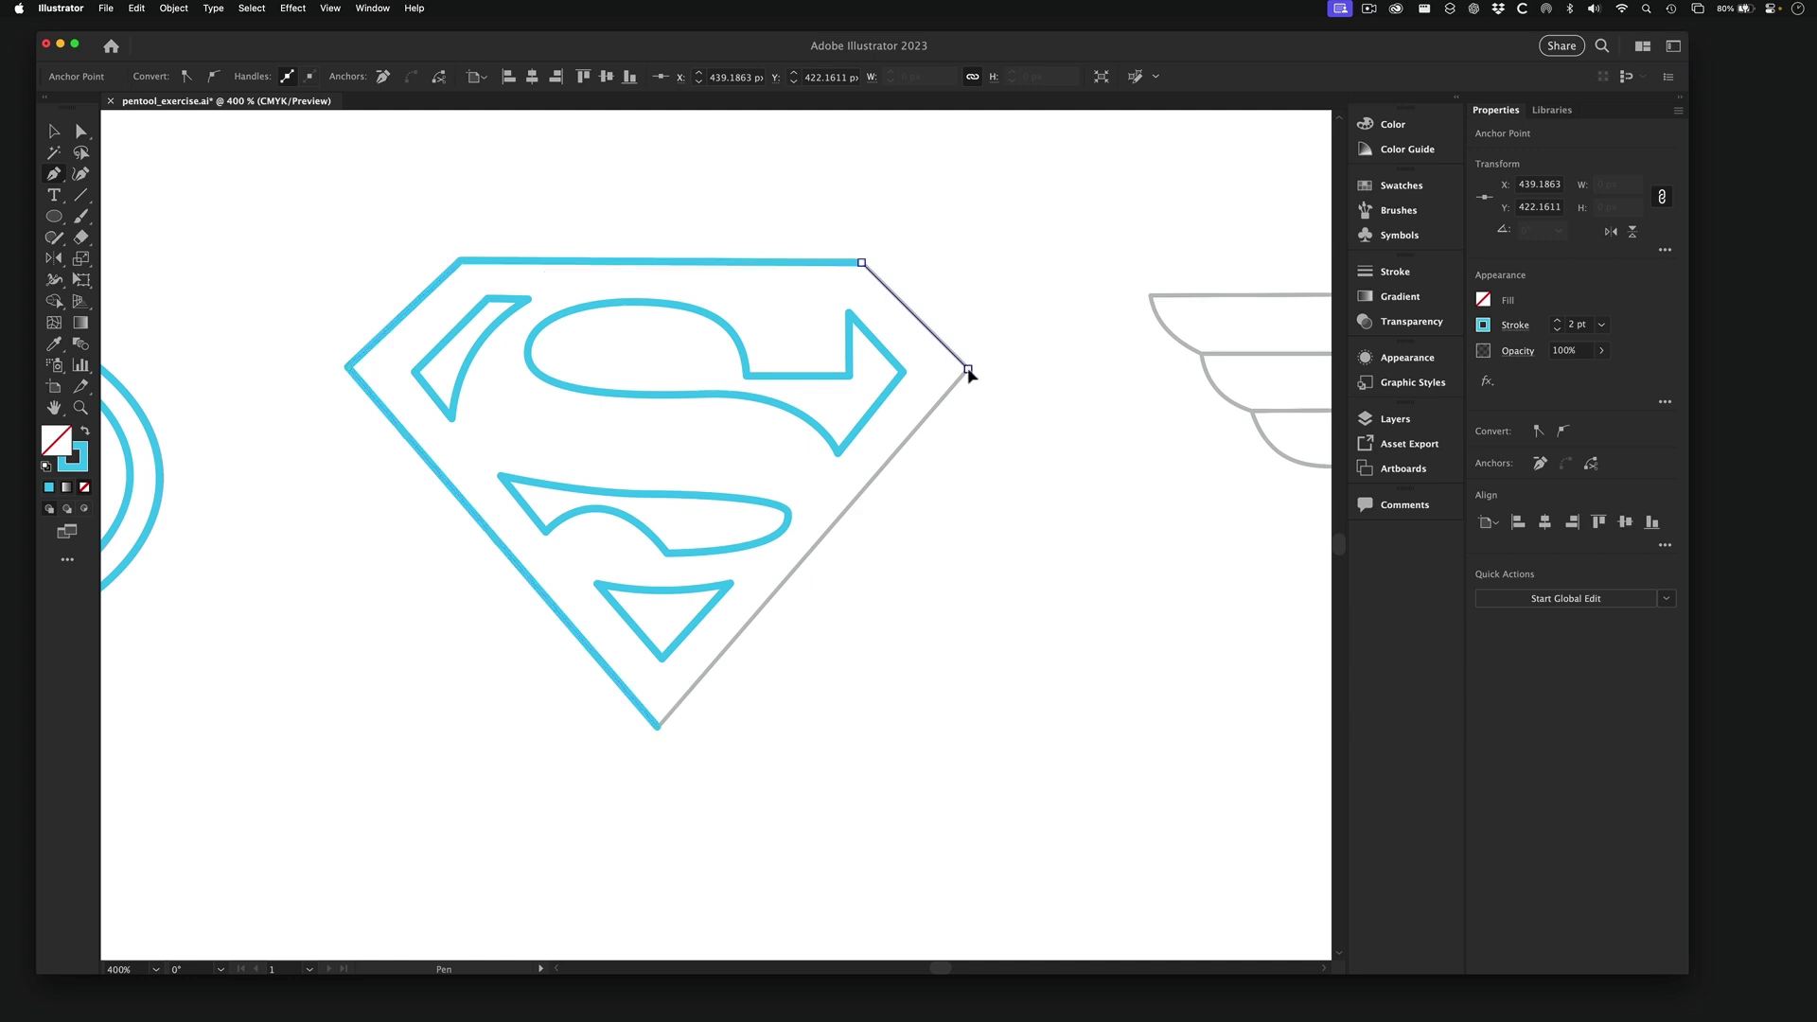
{"action": "left_click", "coordinate": [659, 726]}
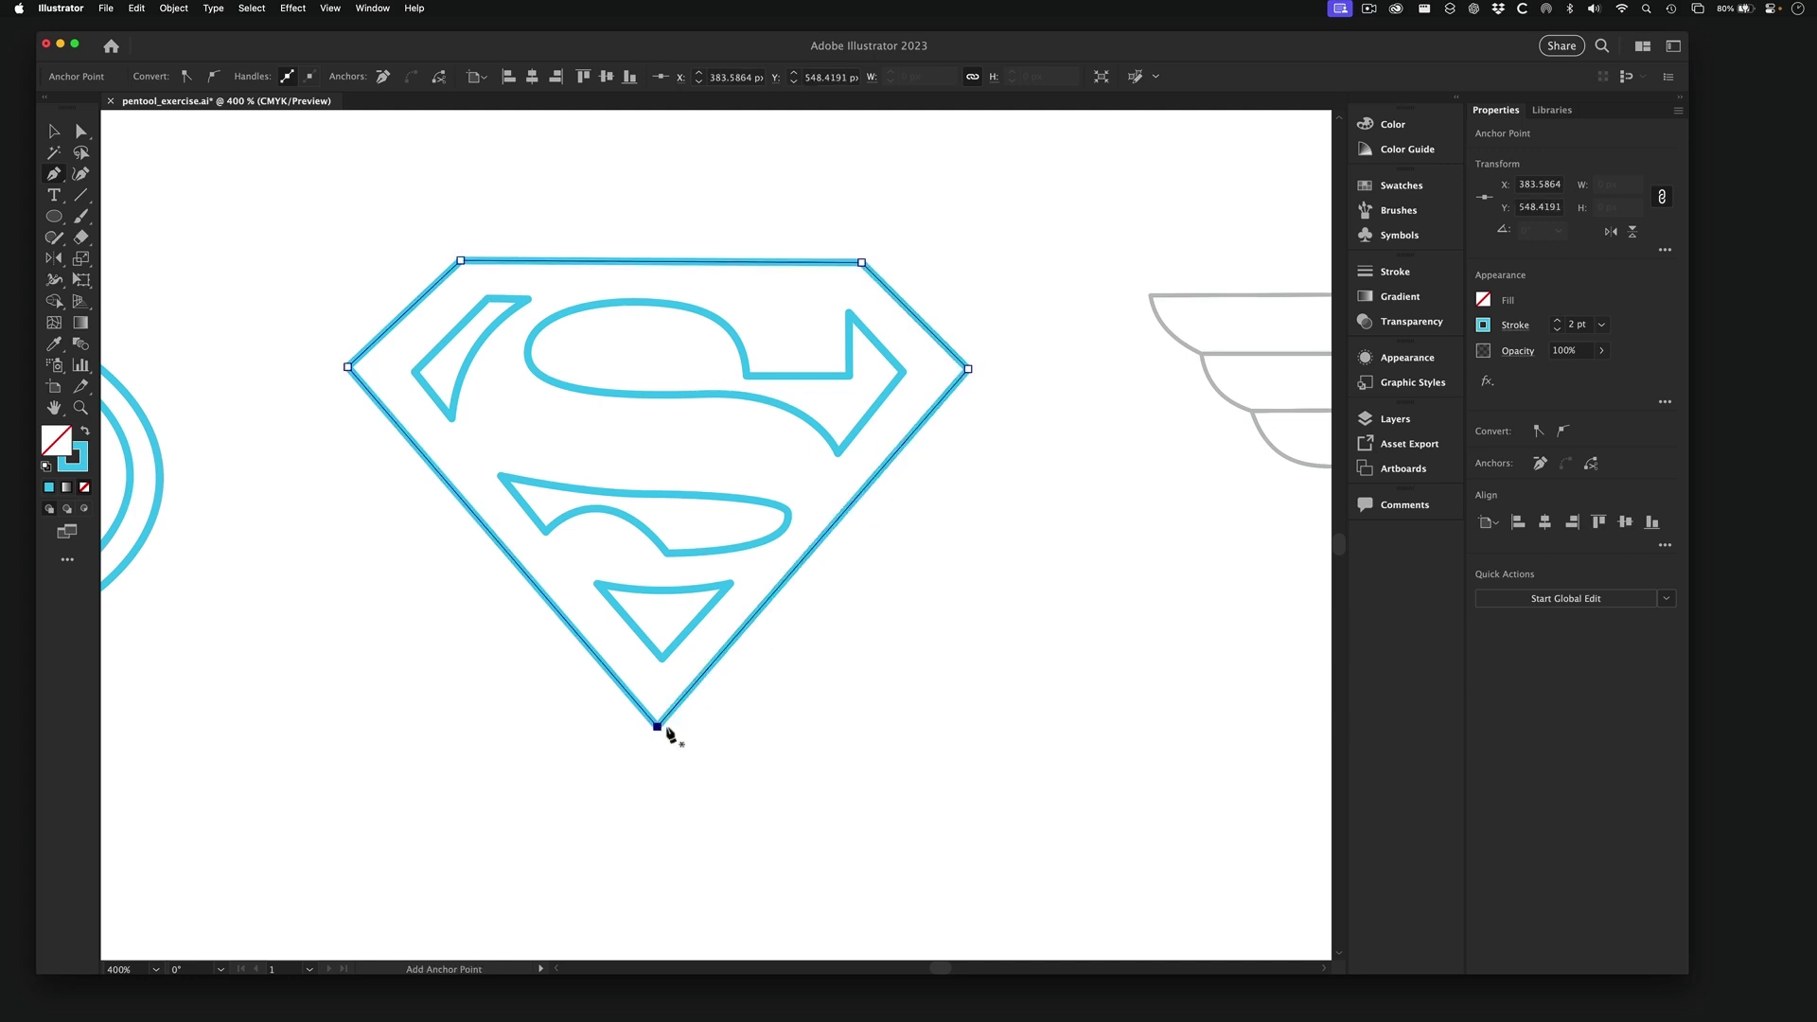
{"action": "left_click", "coordinate": [804, 653], "text": "super"}
- Delete the blue circle traced over the circle template in the basic shapes row
{"action": "left_click", "coordinate": [833, 561], "text": "alt+super"}
{"action": "left_click", "coordinate": [834, 561], "text": "alt+super"}
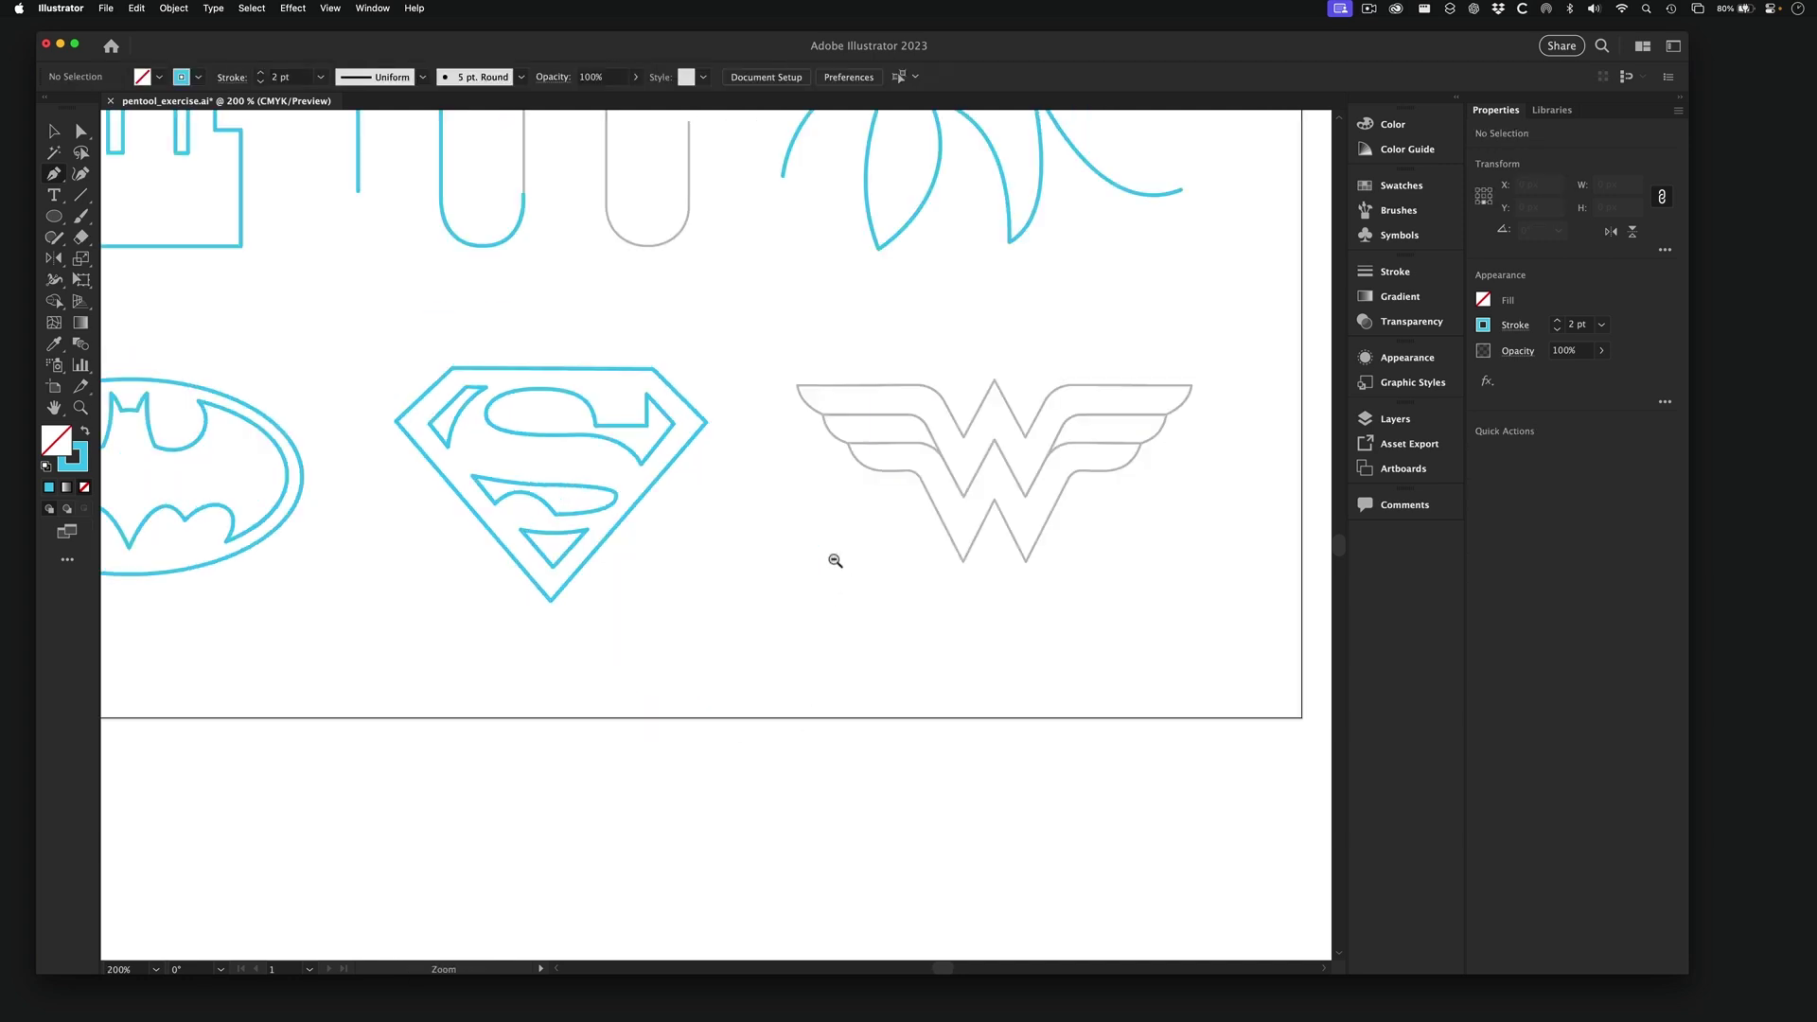
{"action": "left_click", "coordinate": [672, 426], "text": "alt+super"}
{"action": "left_click_drag", "start_coordinate": [672, 427], "coordinate": [841, 524]}
{"action": "left_click_drag", "start_coordinate": [627, 357], "coordinate": [612, 482]}
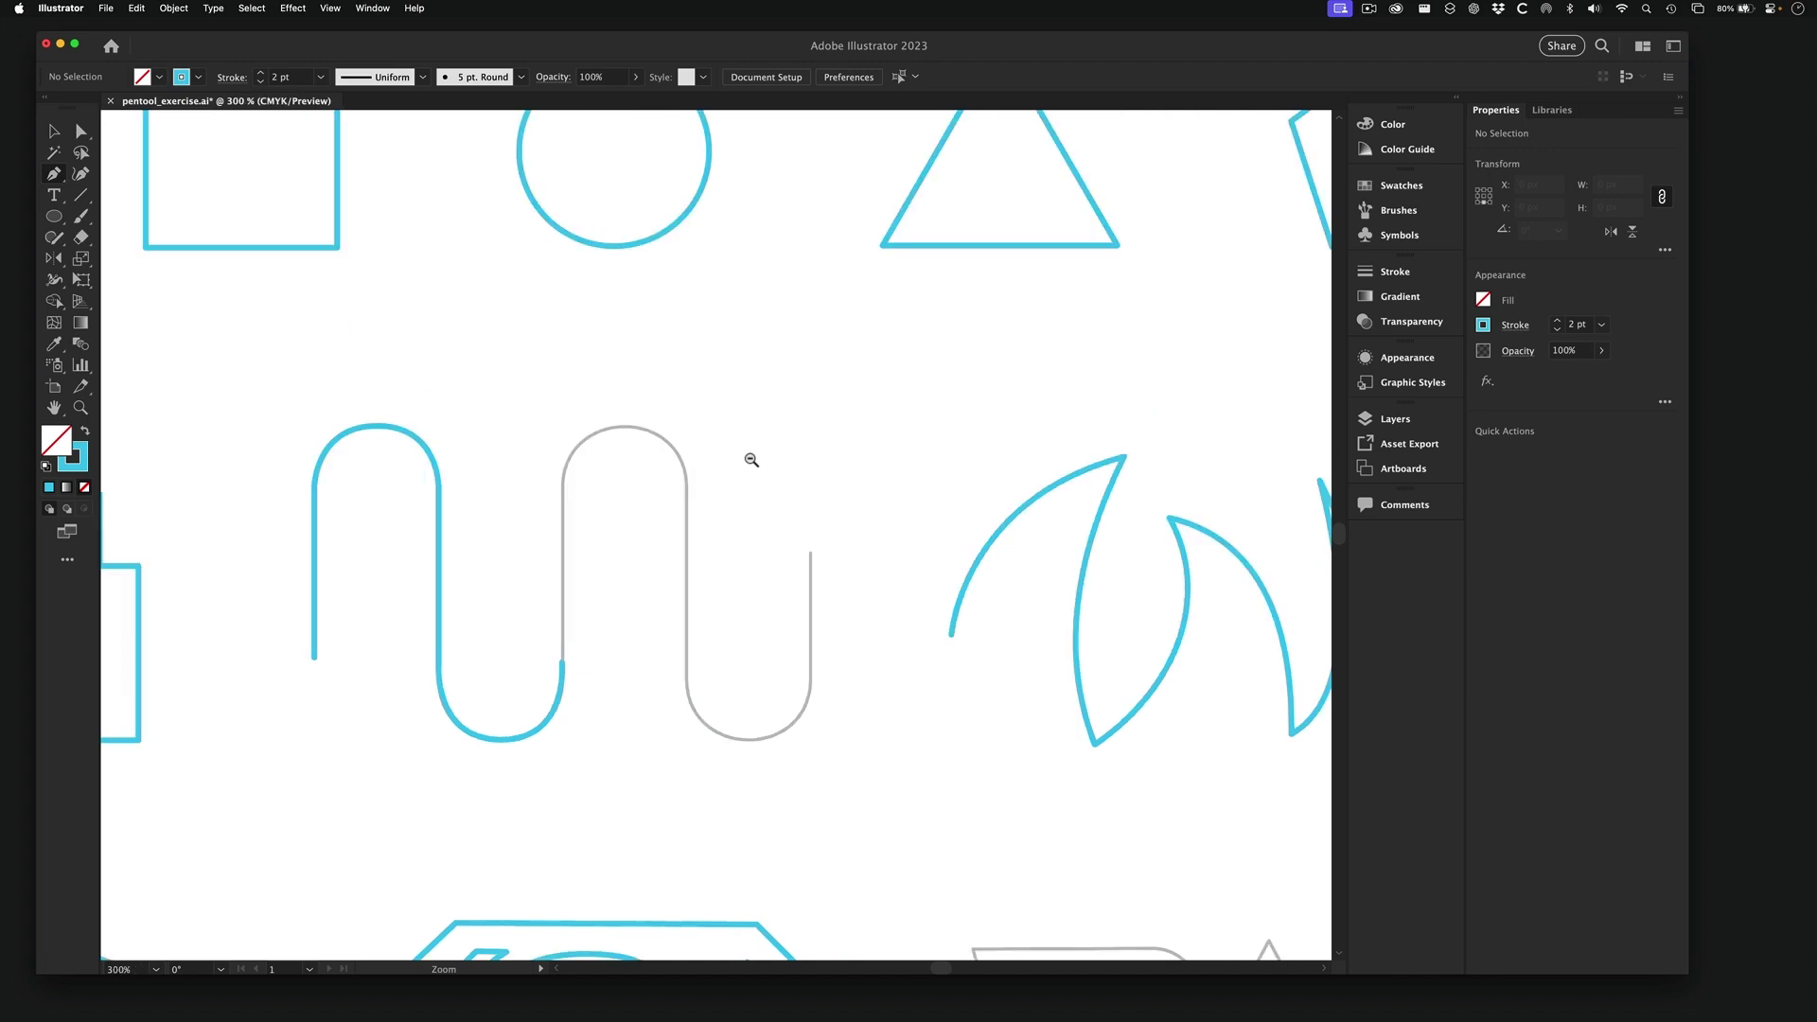
{"action": "key", "text": "super+minus"}
{"action": "key", "text": "super+minus"}
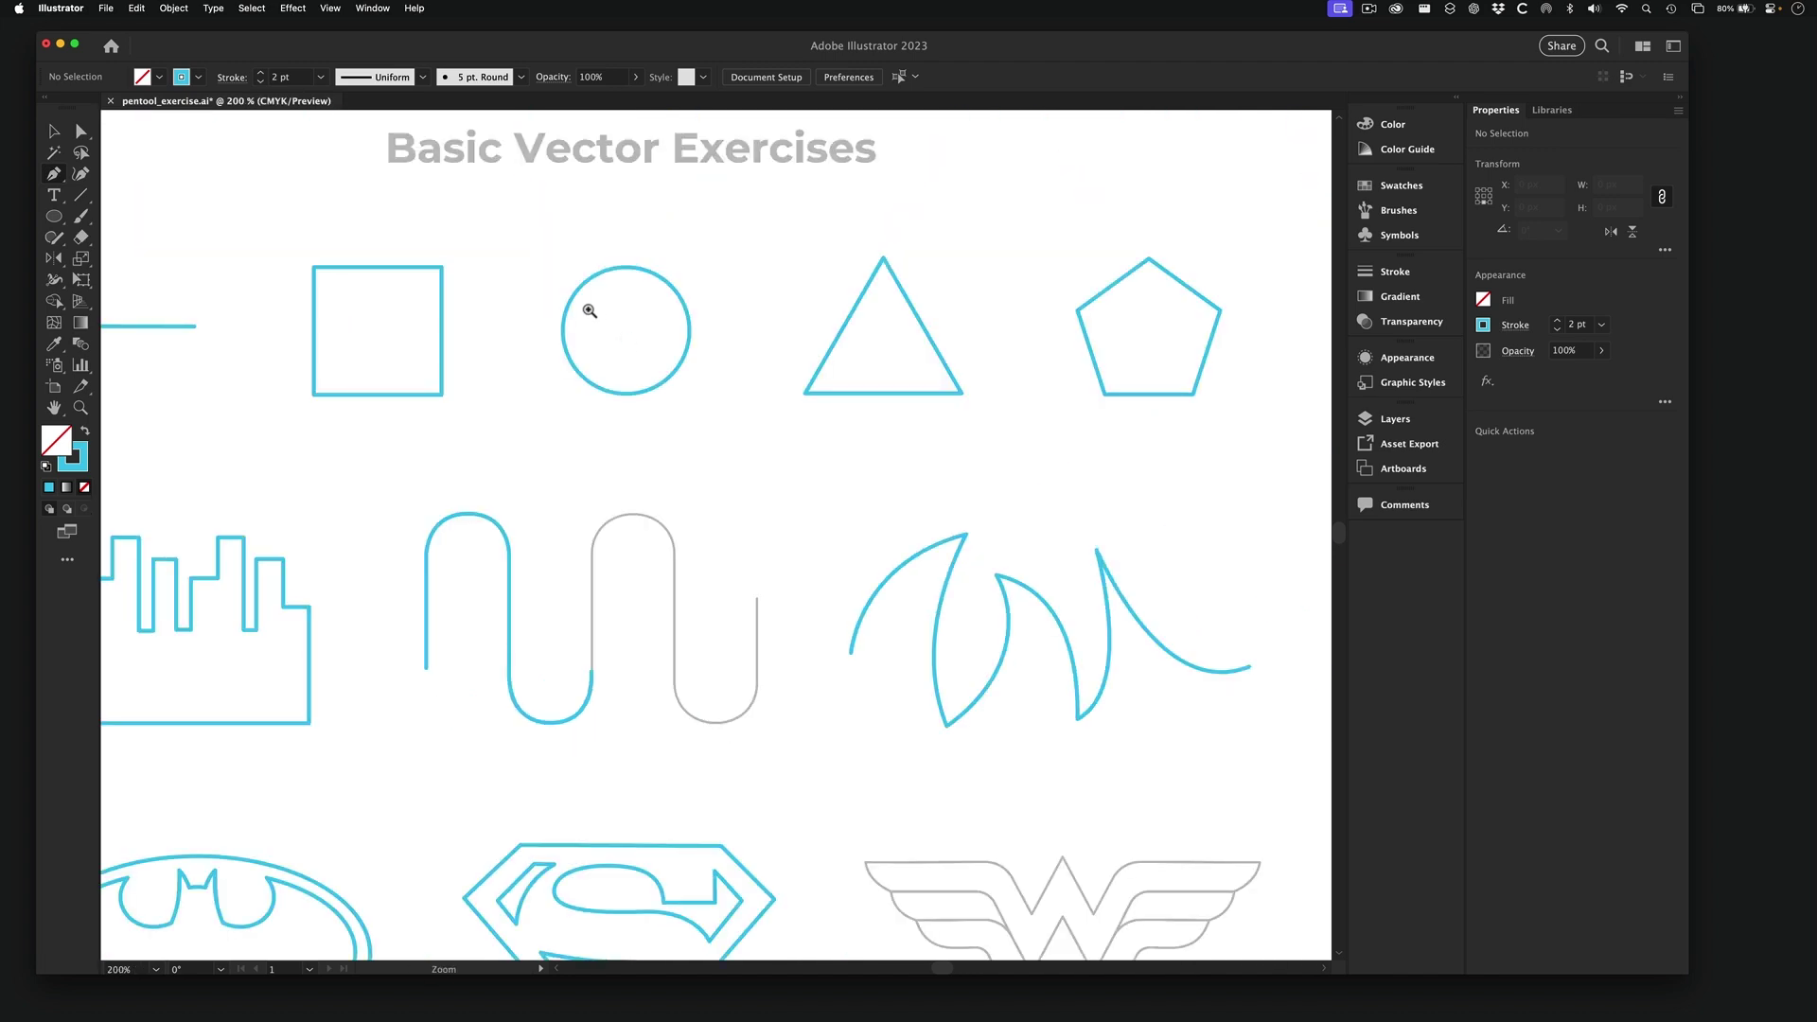
{"action": "left_click_drag", "start_coordinate": [610, 276], "coordinate": [882, 453]}
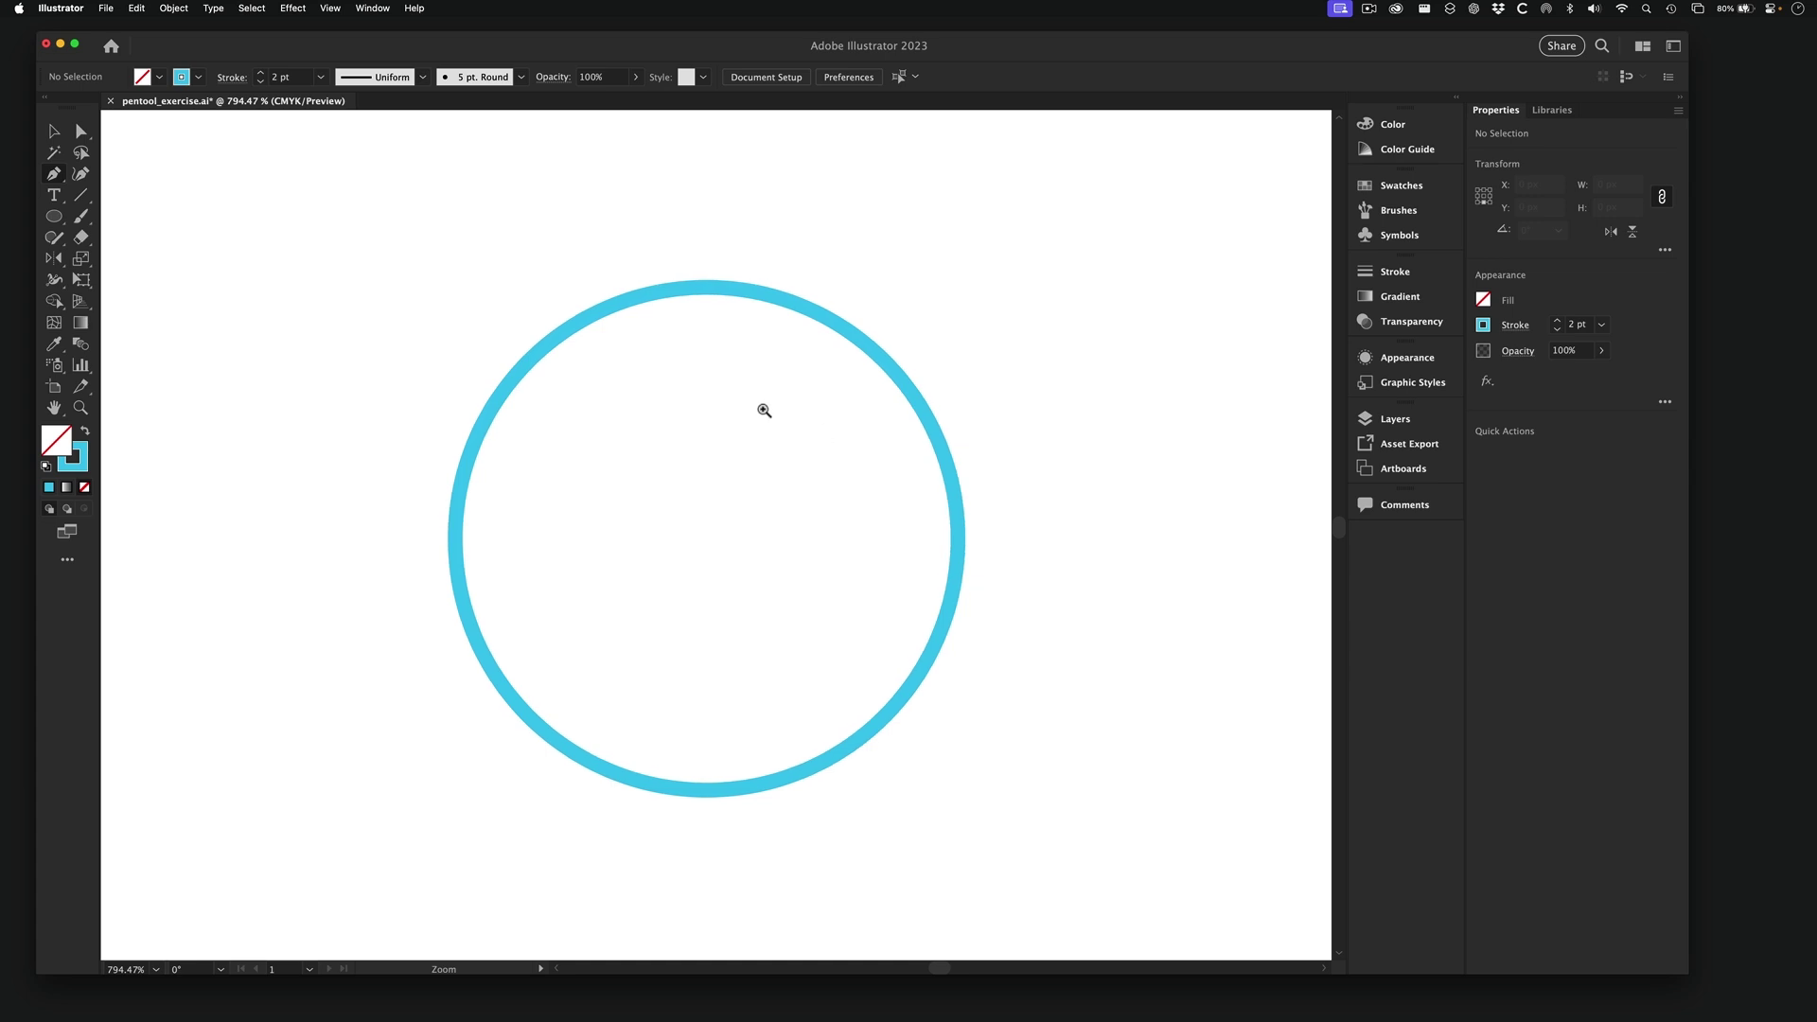
{"action": "left_click", "coordinate": [57, 131]}
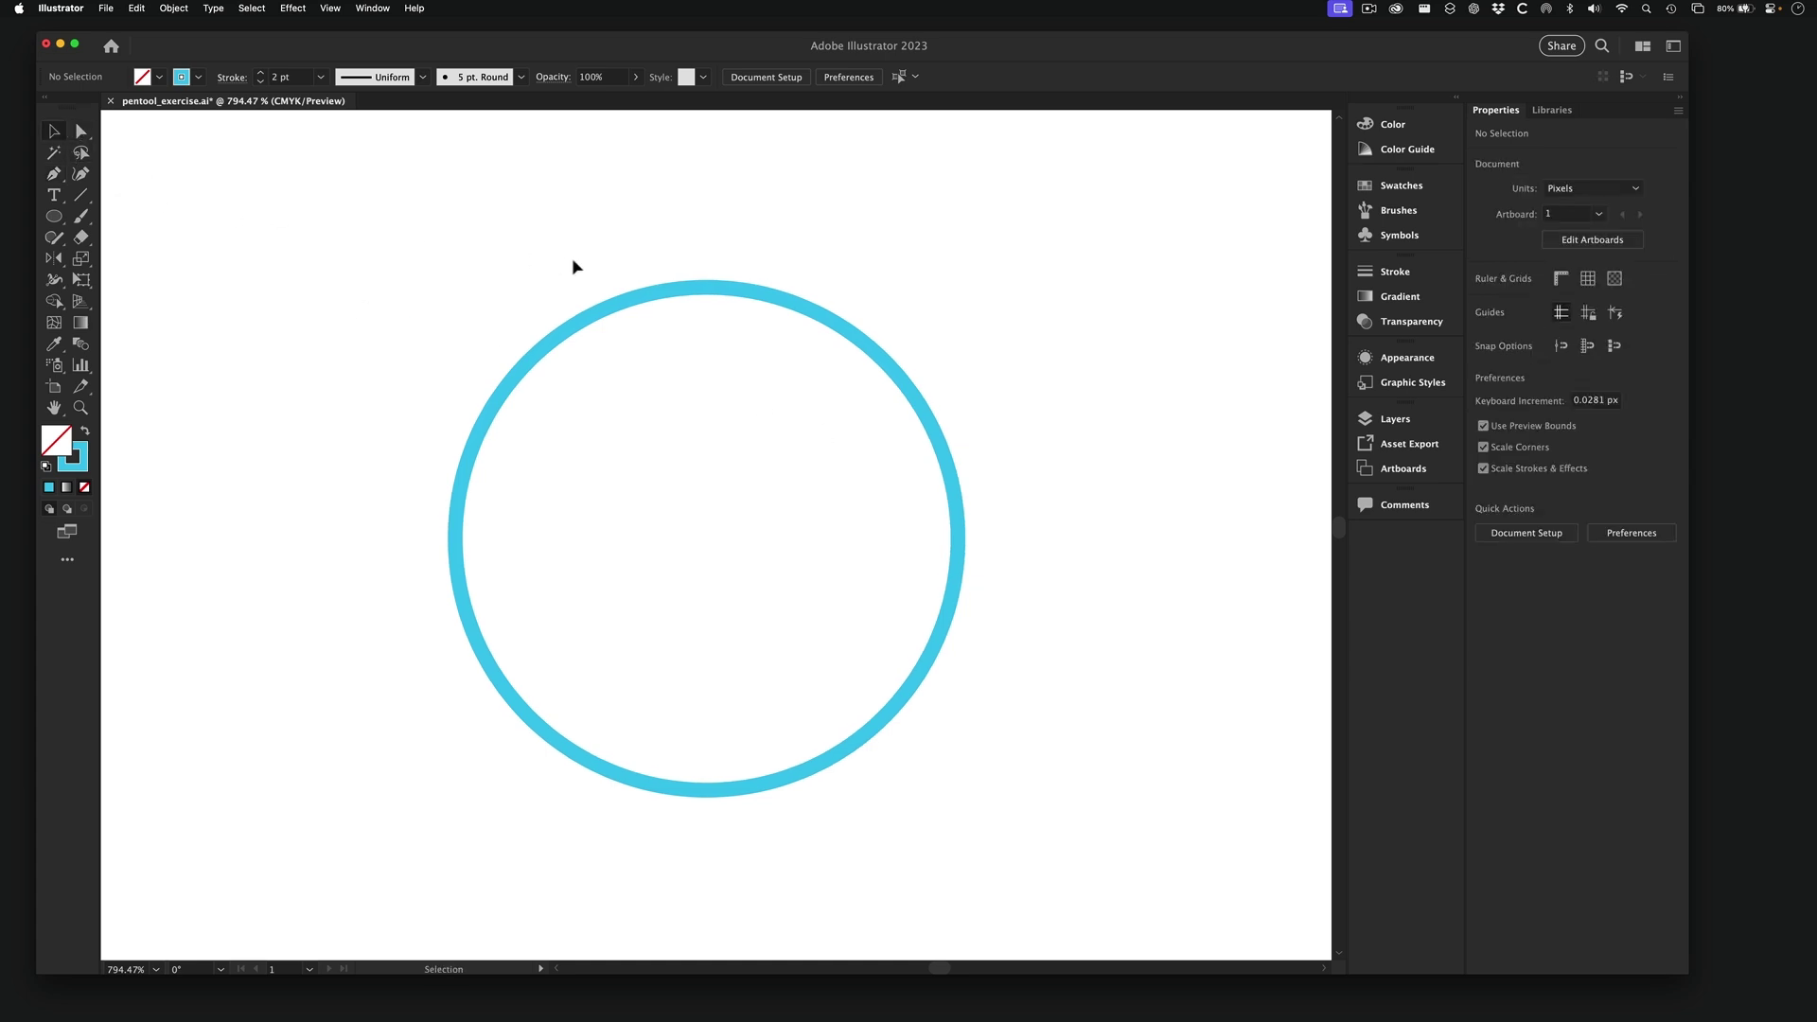
{"action": "left_click", "coordinate": [669, 298]}
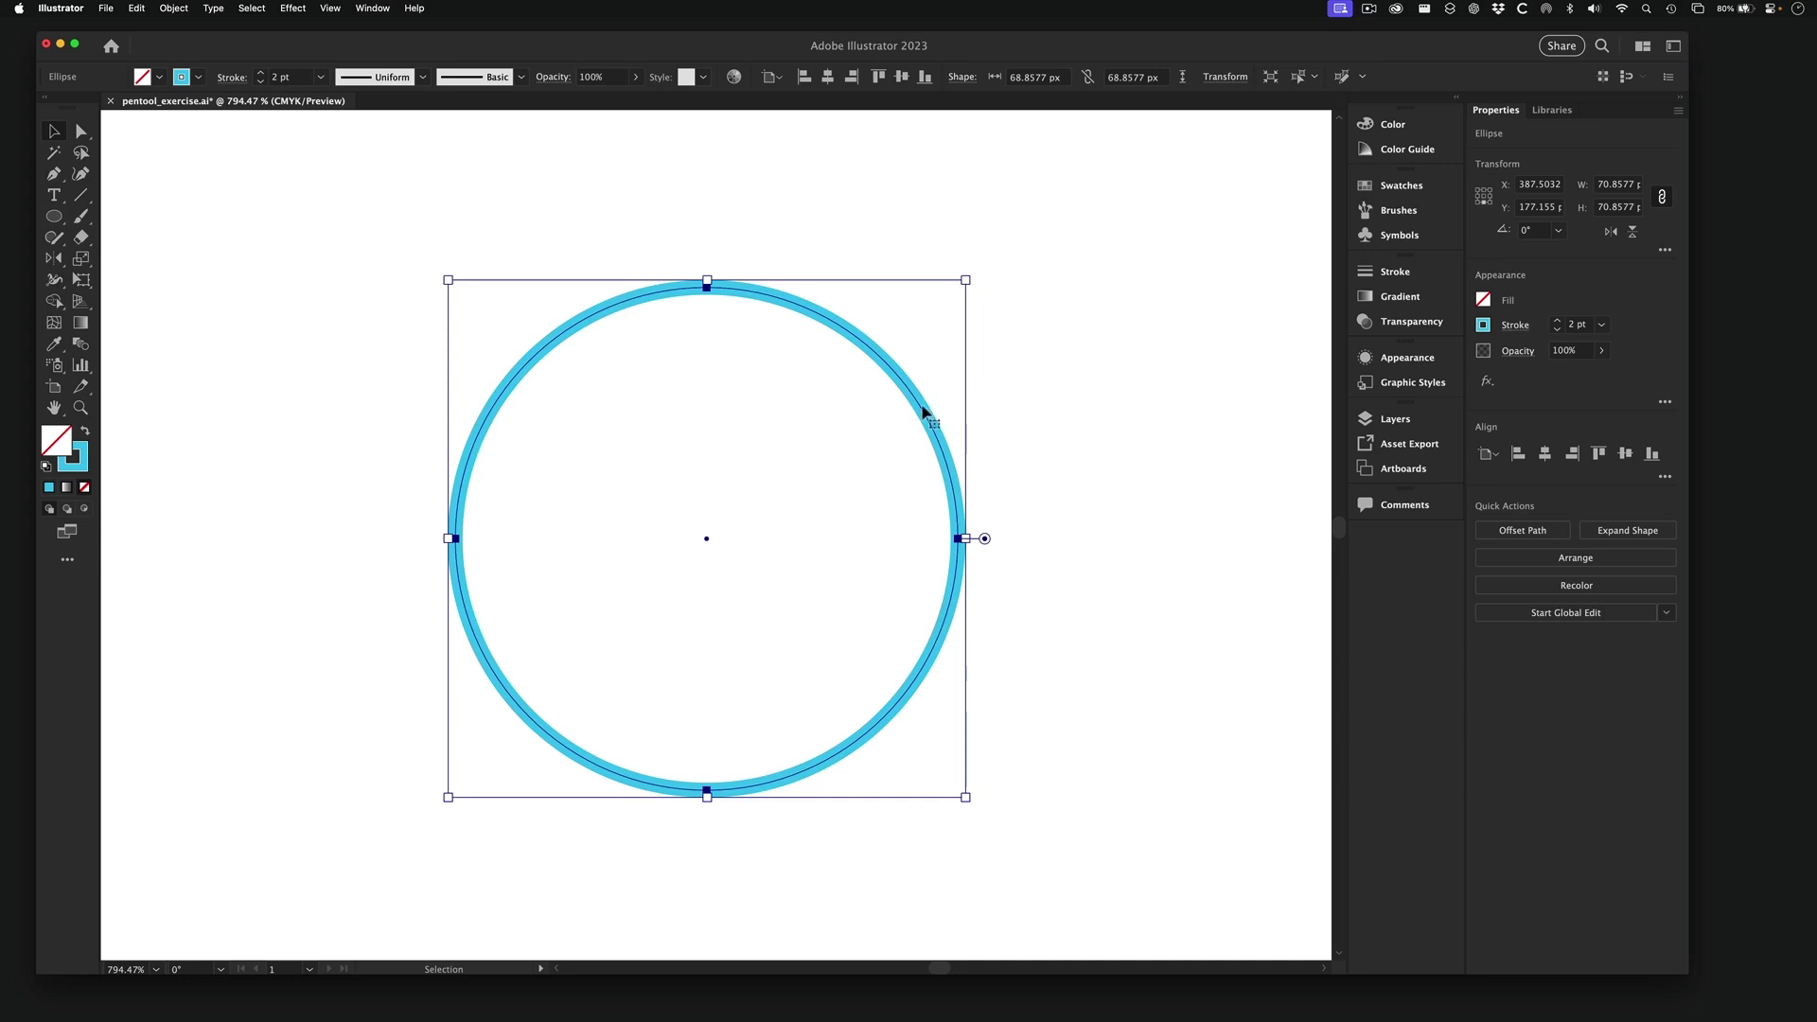
{"action": "key", "text": "Delete"}
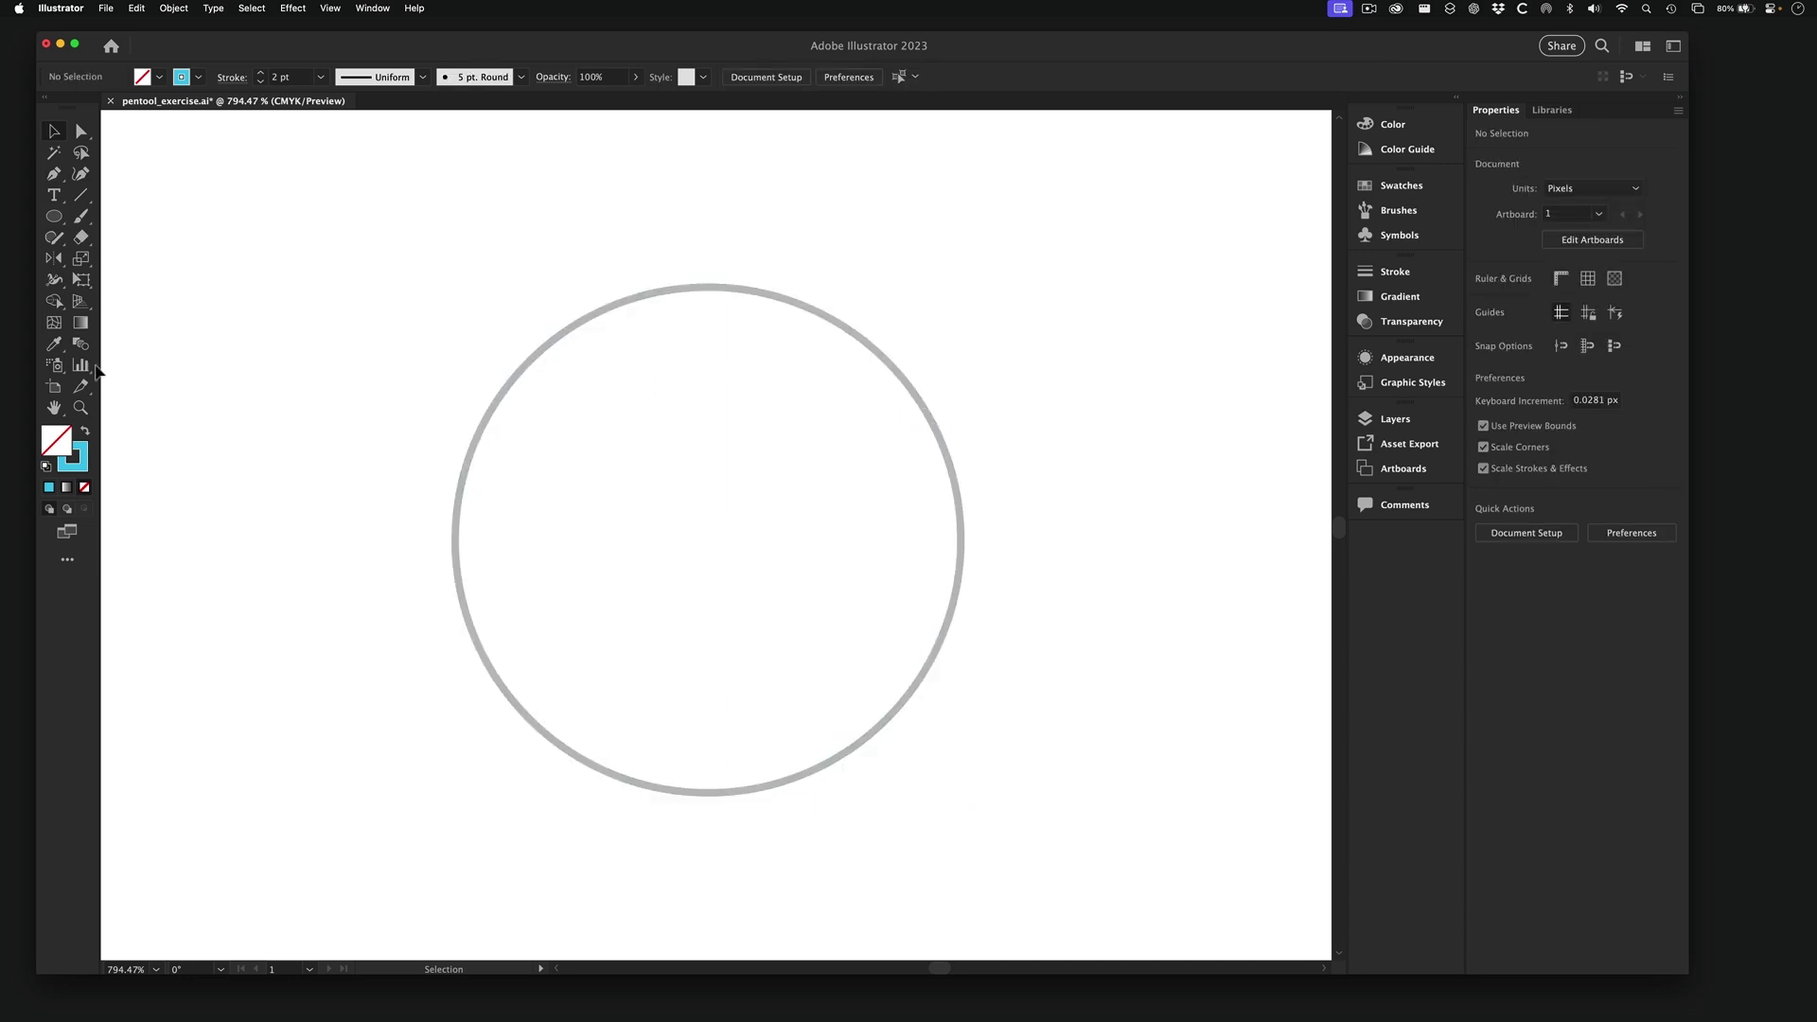
- Draw a square about 69 px wide with the Rectangle tool from the template circle's centre and move it to enclose the circle
{"action": "left_click", "coordinate": [54, 173]}
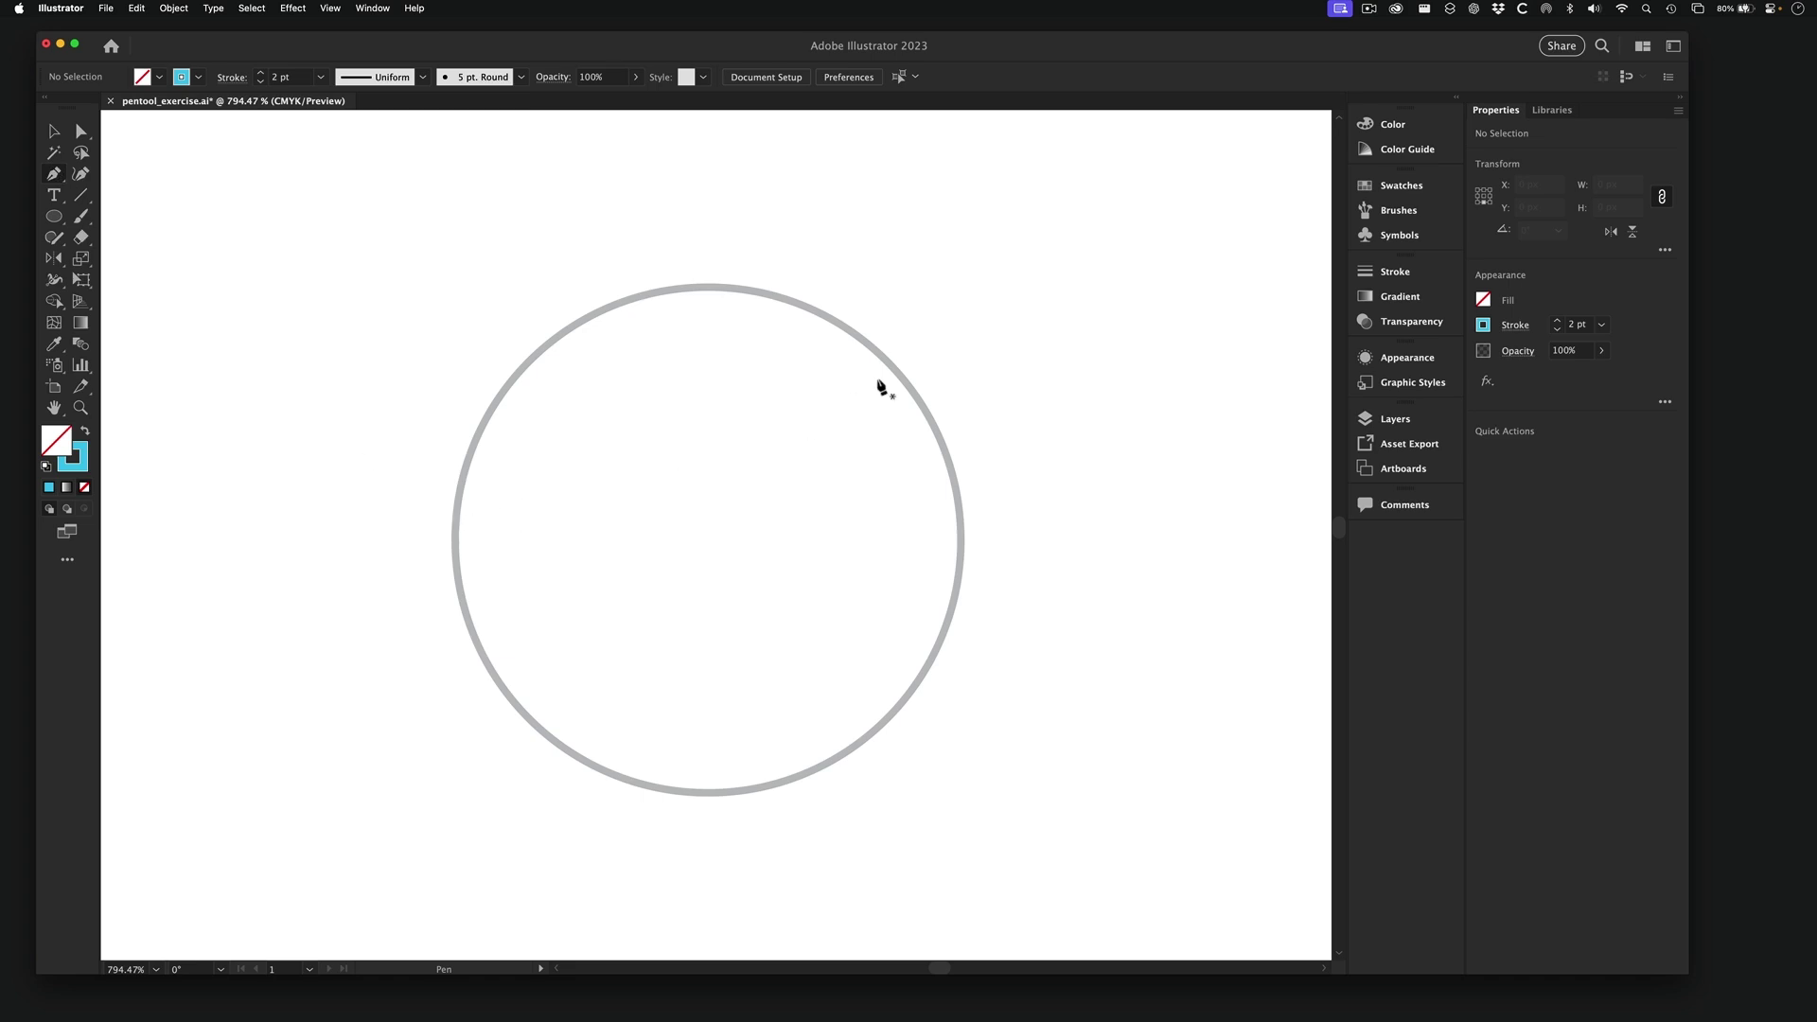
{"action": "left_click", "coordinate": [55, 218]}
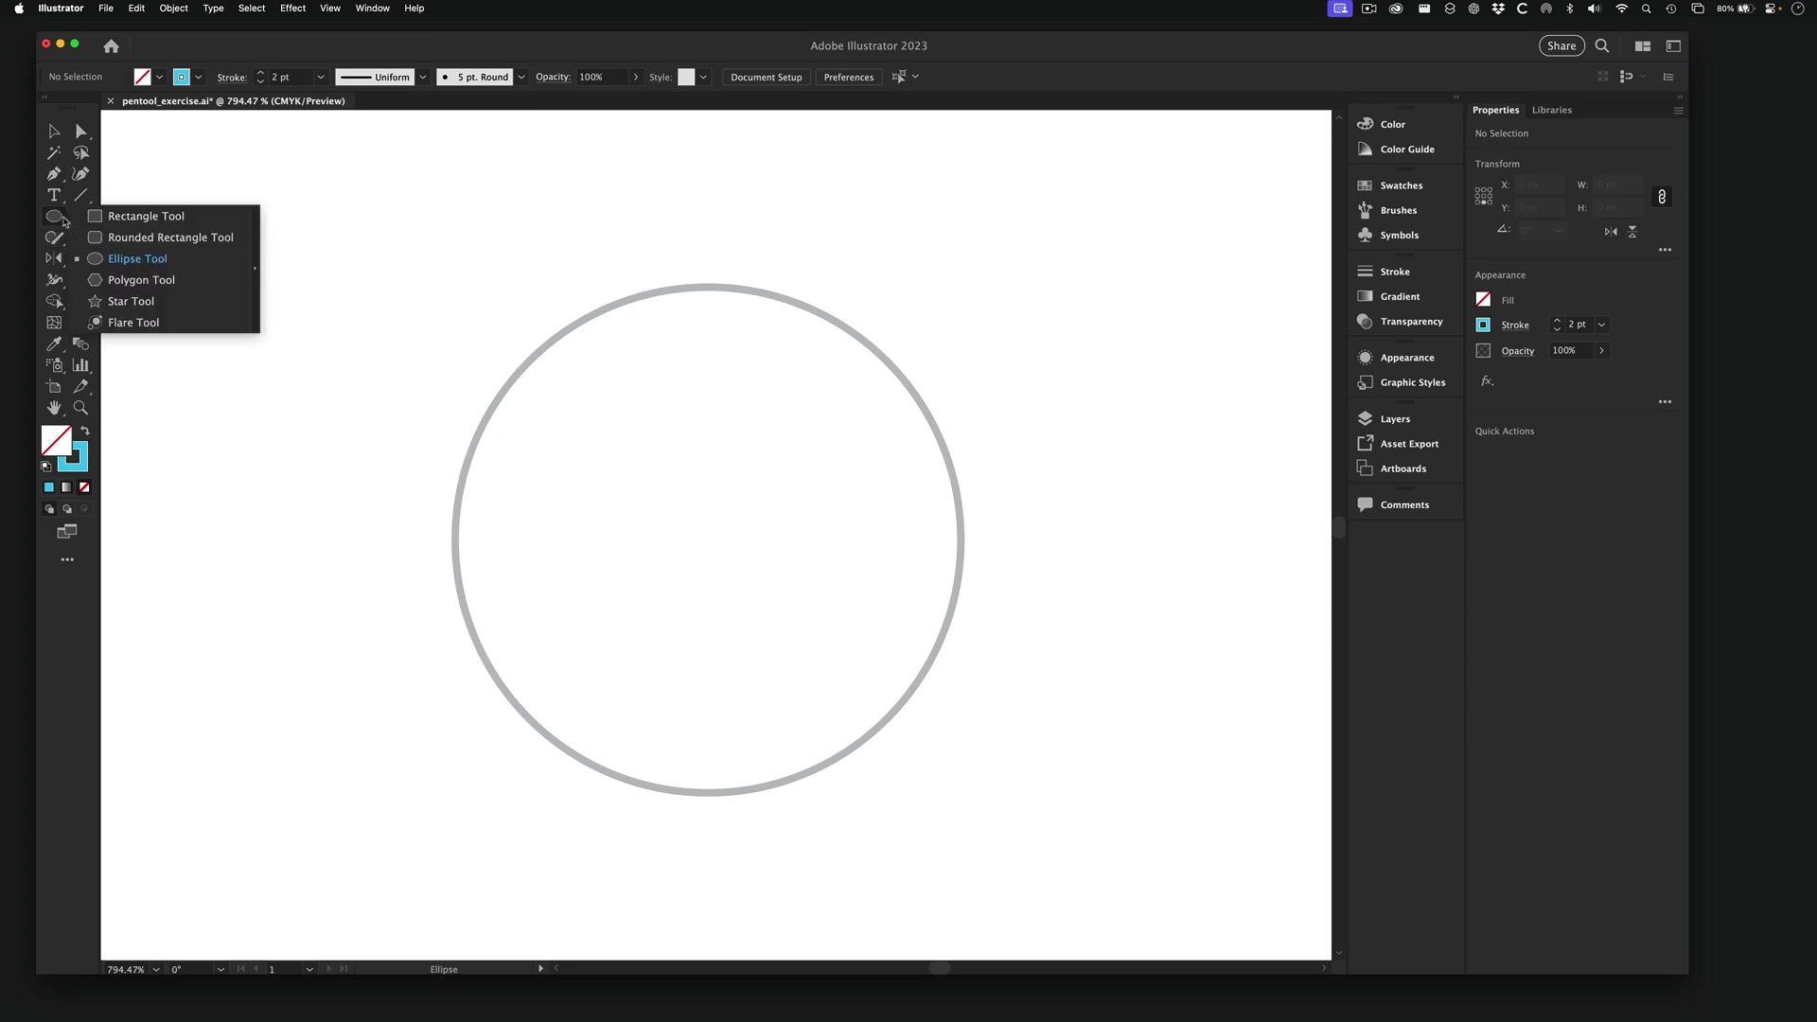
{"action": "left_click", "coordinate": [154, 219]}
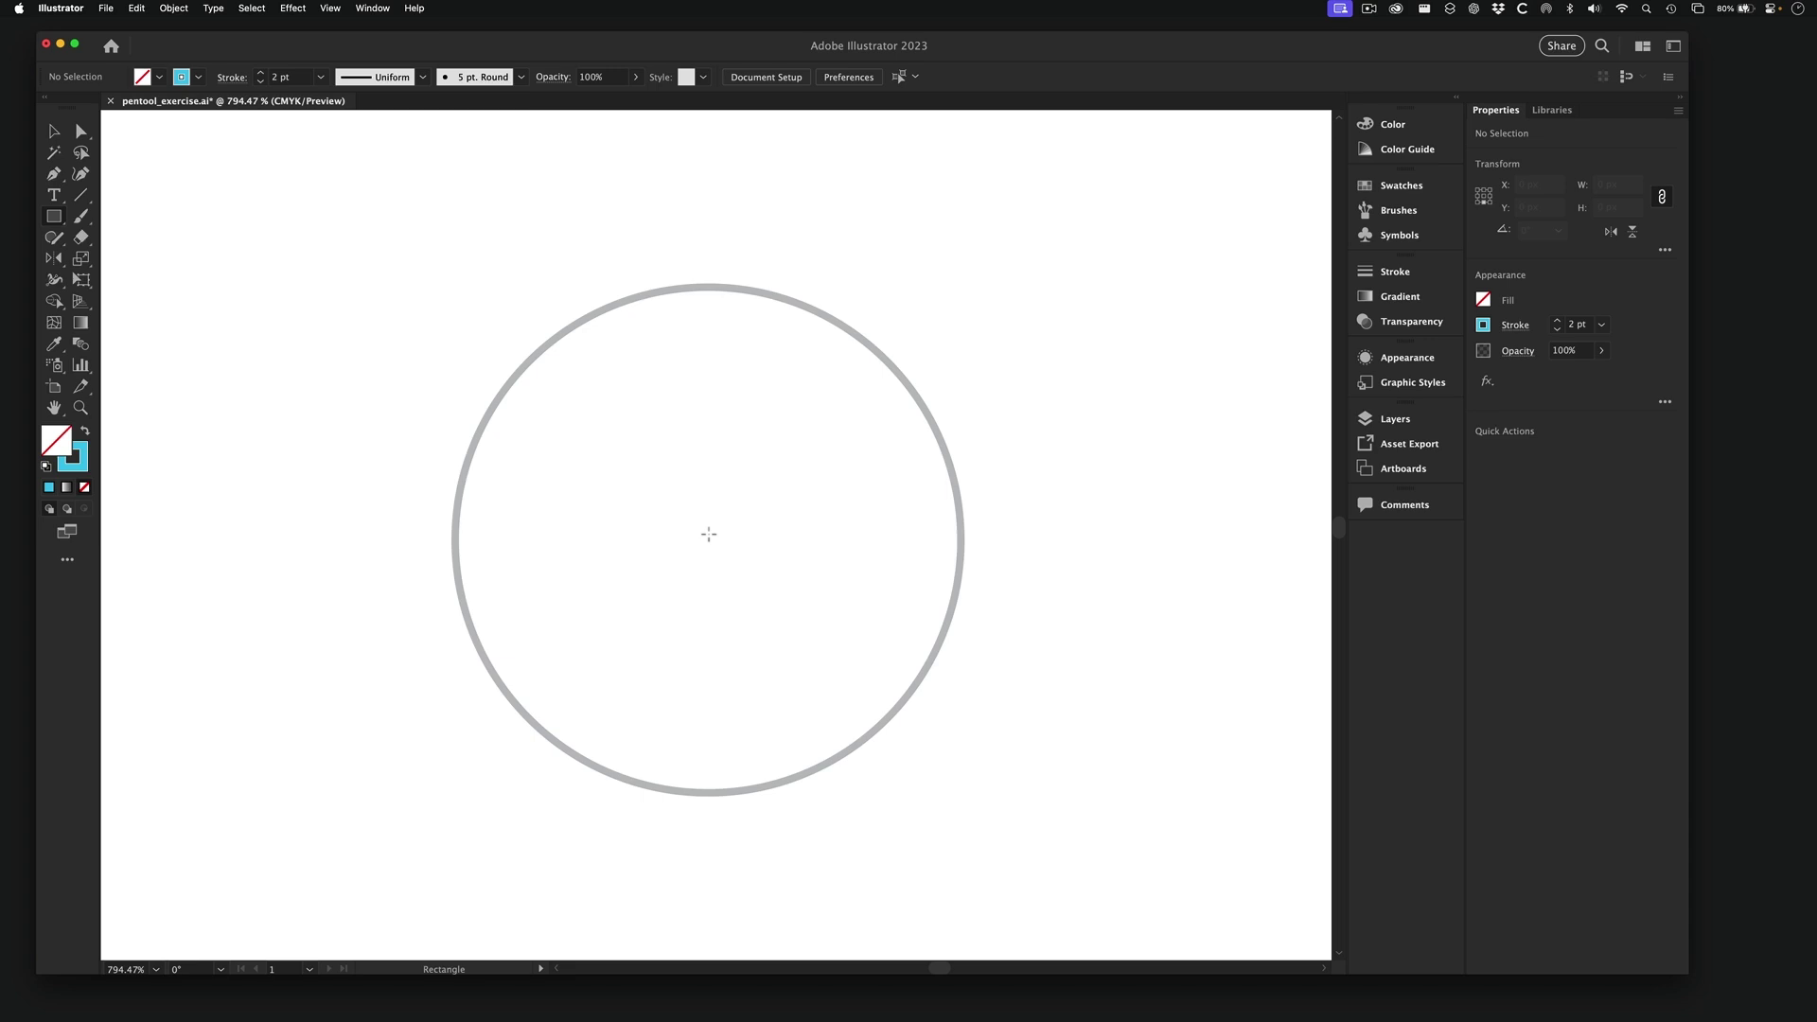
{"action": "left_click_drag", "start_coordinate": [708, 533], "coordinate": [962, 757]}
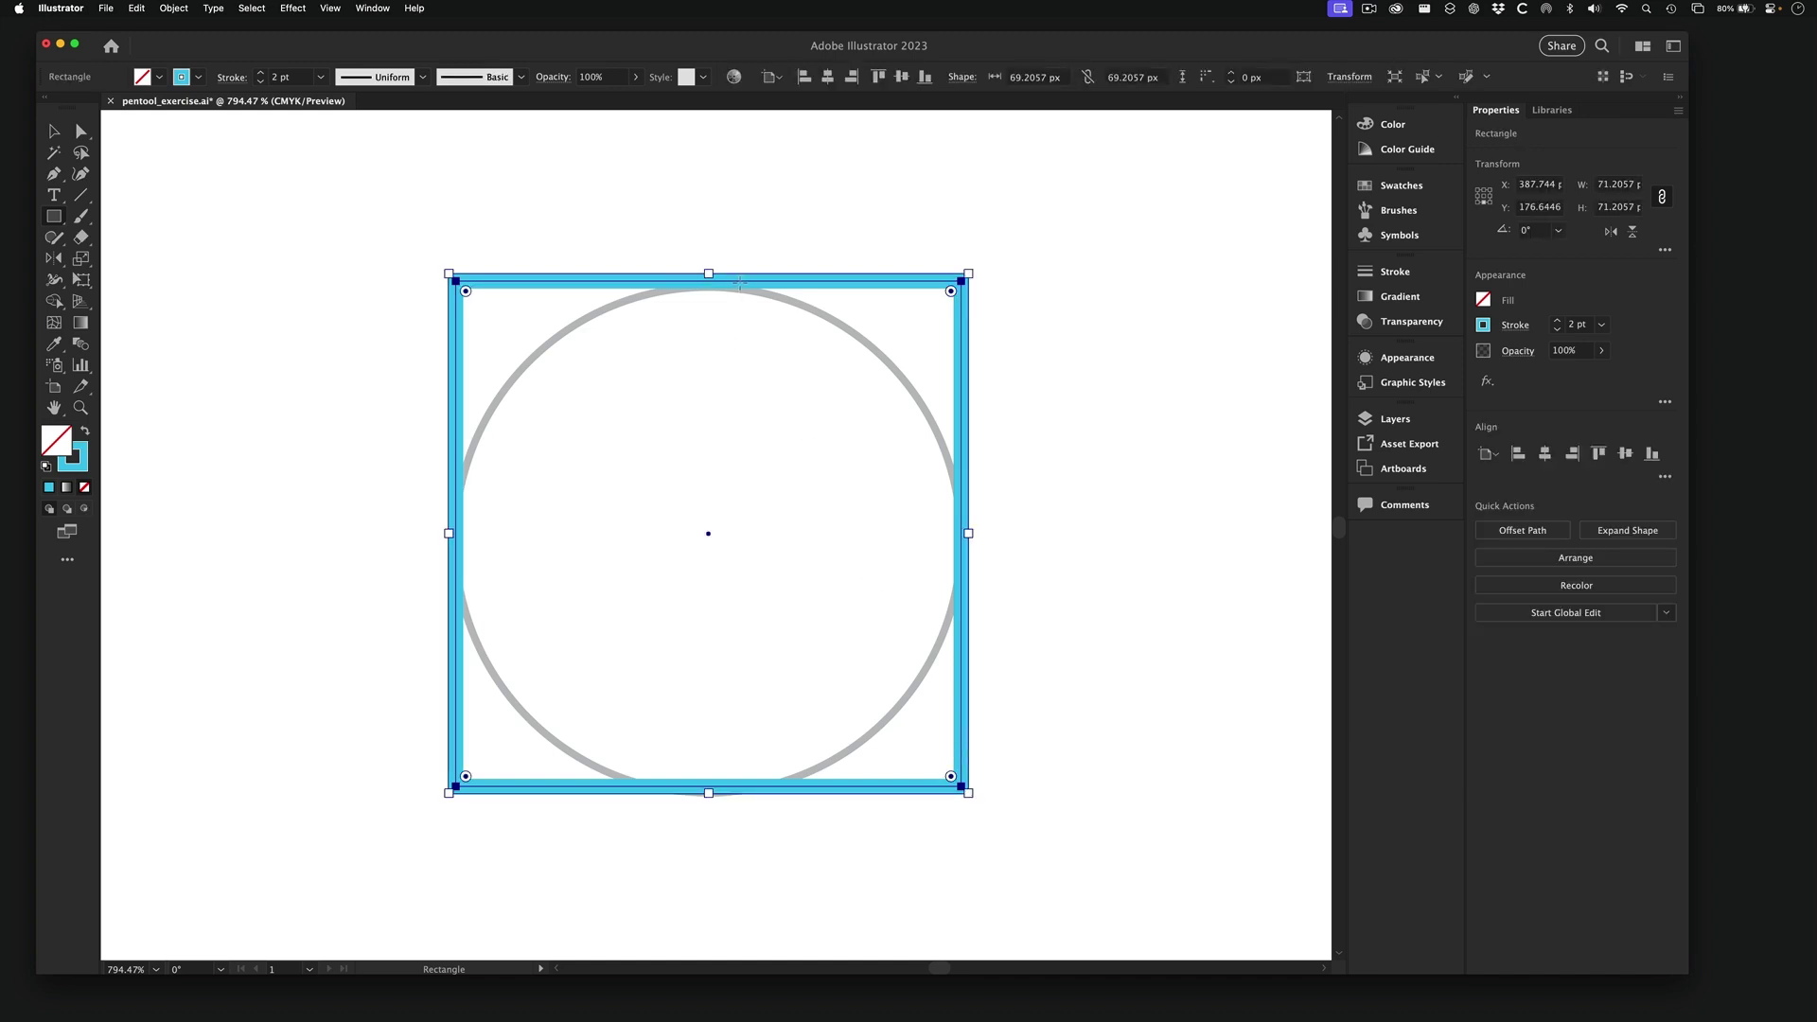
{"action": "key", "text": "v"}
{"action": "left_click_drag", "start_coordinate": [742, 285], "coordinate": [744, 293]}
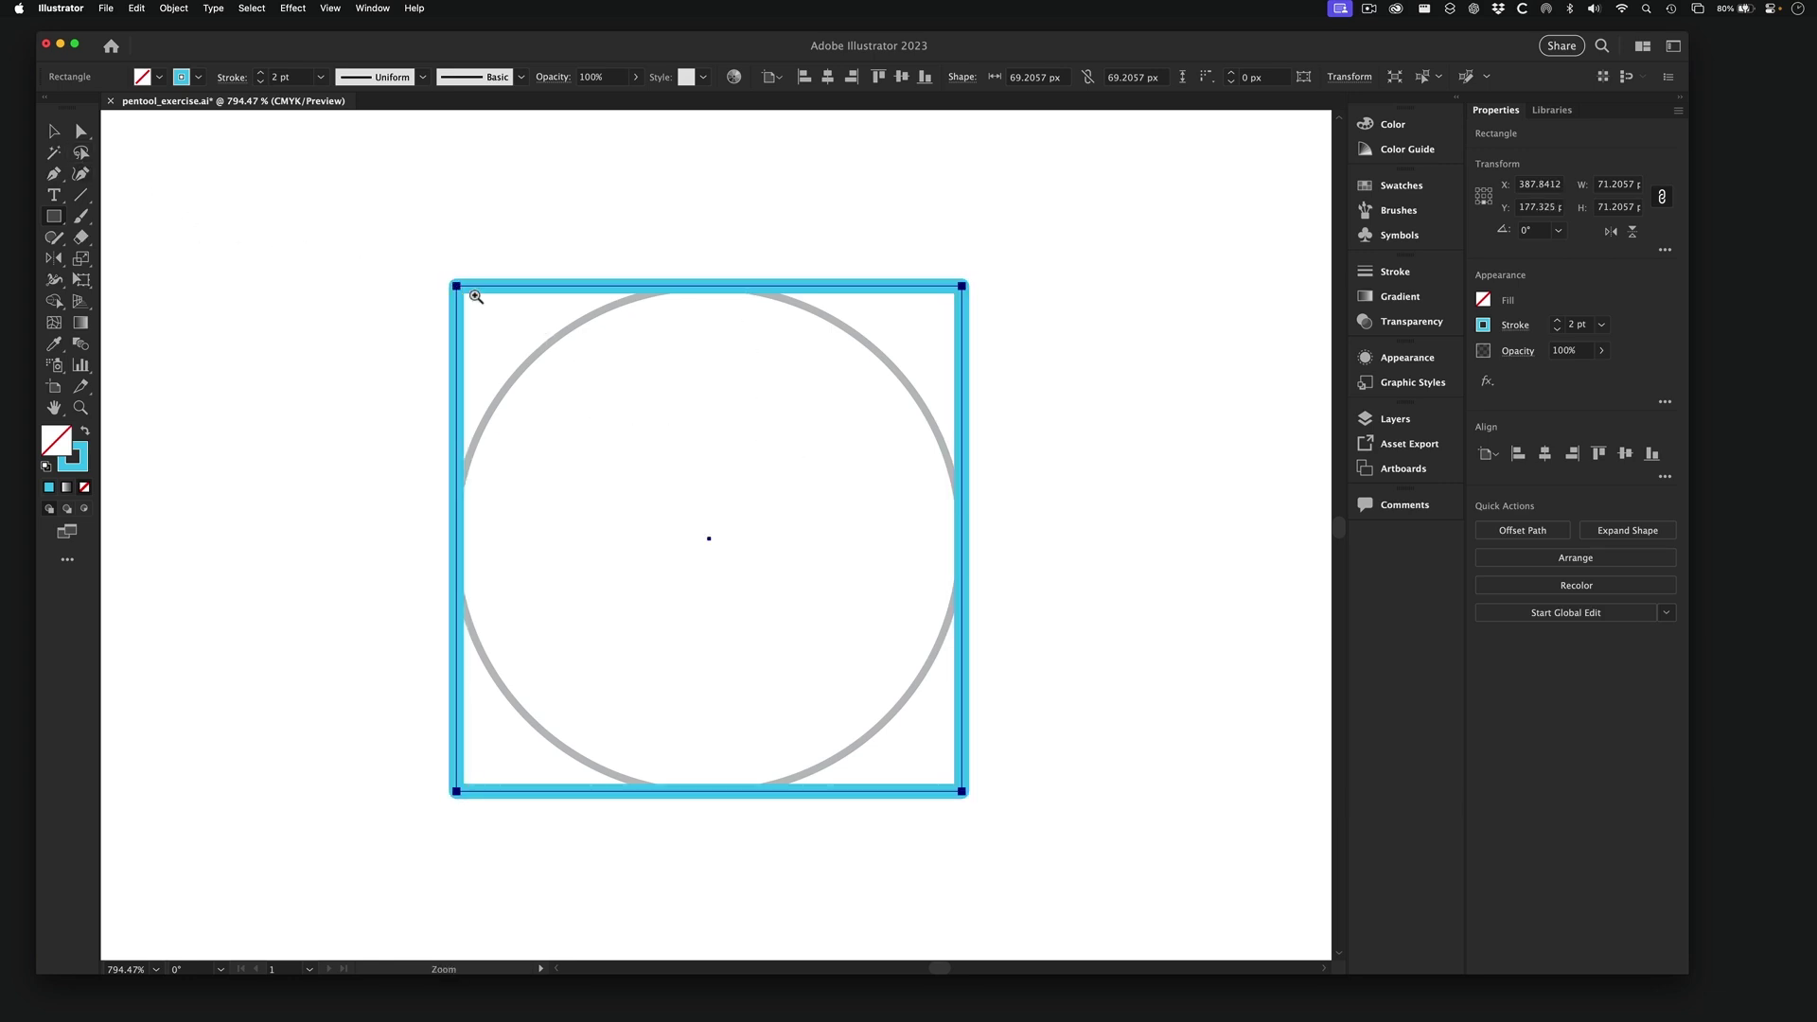
- Round all the square's corners to about 34.6 px to form a circle over the template, and undo the rounding
{"action": "scroll", "coordinate": [469, 290], "scroll_direction": "up", "scroll_amount": 5}
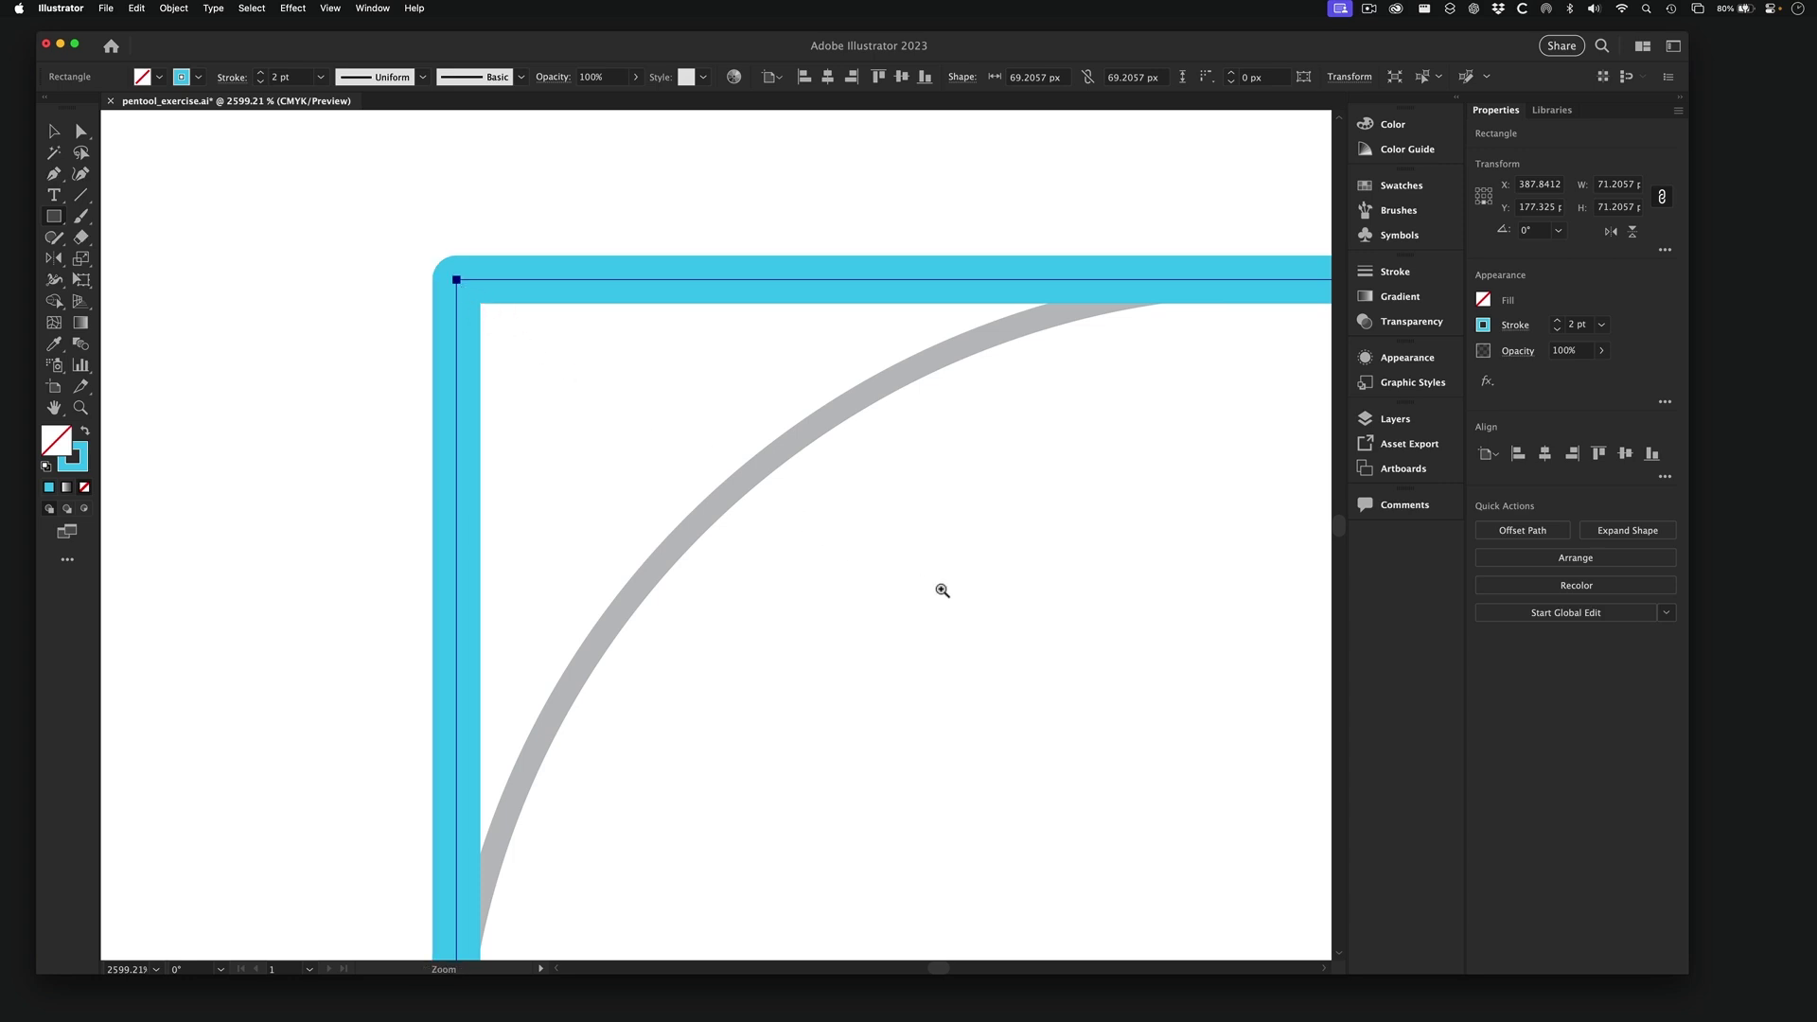
{"action": "left_click", "coordinate": [978, 616], "text": "alt+super"}
{"action": "left_click", "coordinate": [979, 616], "text": "alt+super"}
{"action": "left_click", "coordinate": [979, 616], "text": "alt+super"}
{"action": "left_click", "coordinate": [641, 550], "text": "alt+super"}
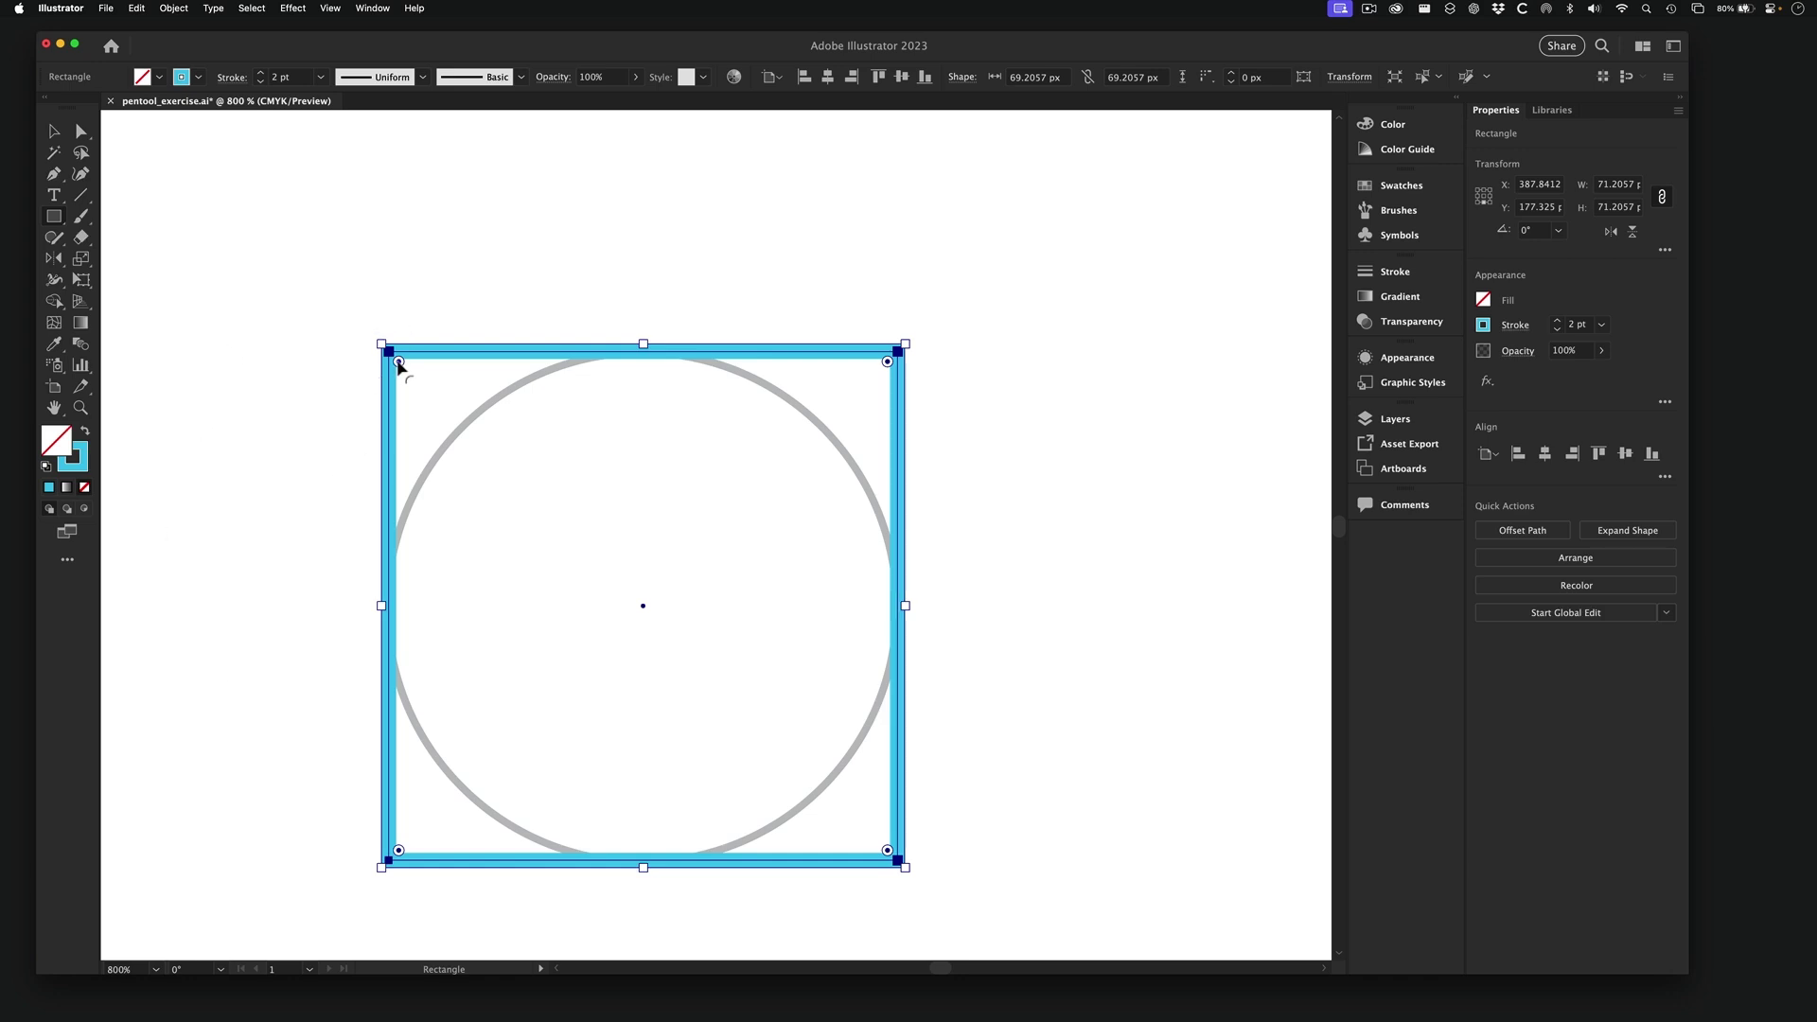
{"action": "left_click_drag", "start_coordinate": [398, 361], "coordinate": [731, 558]}
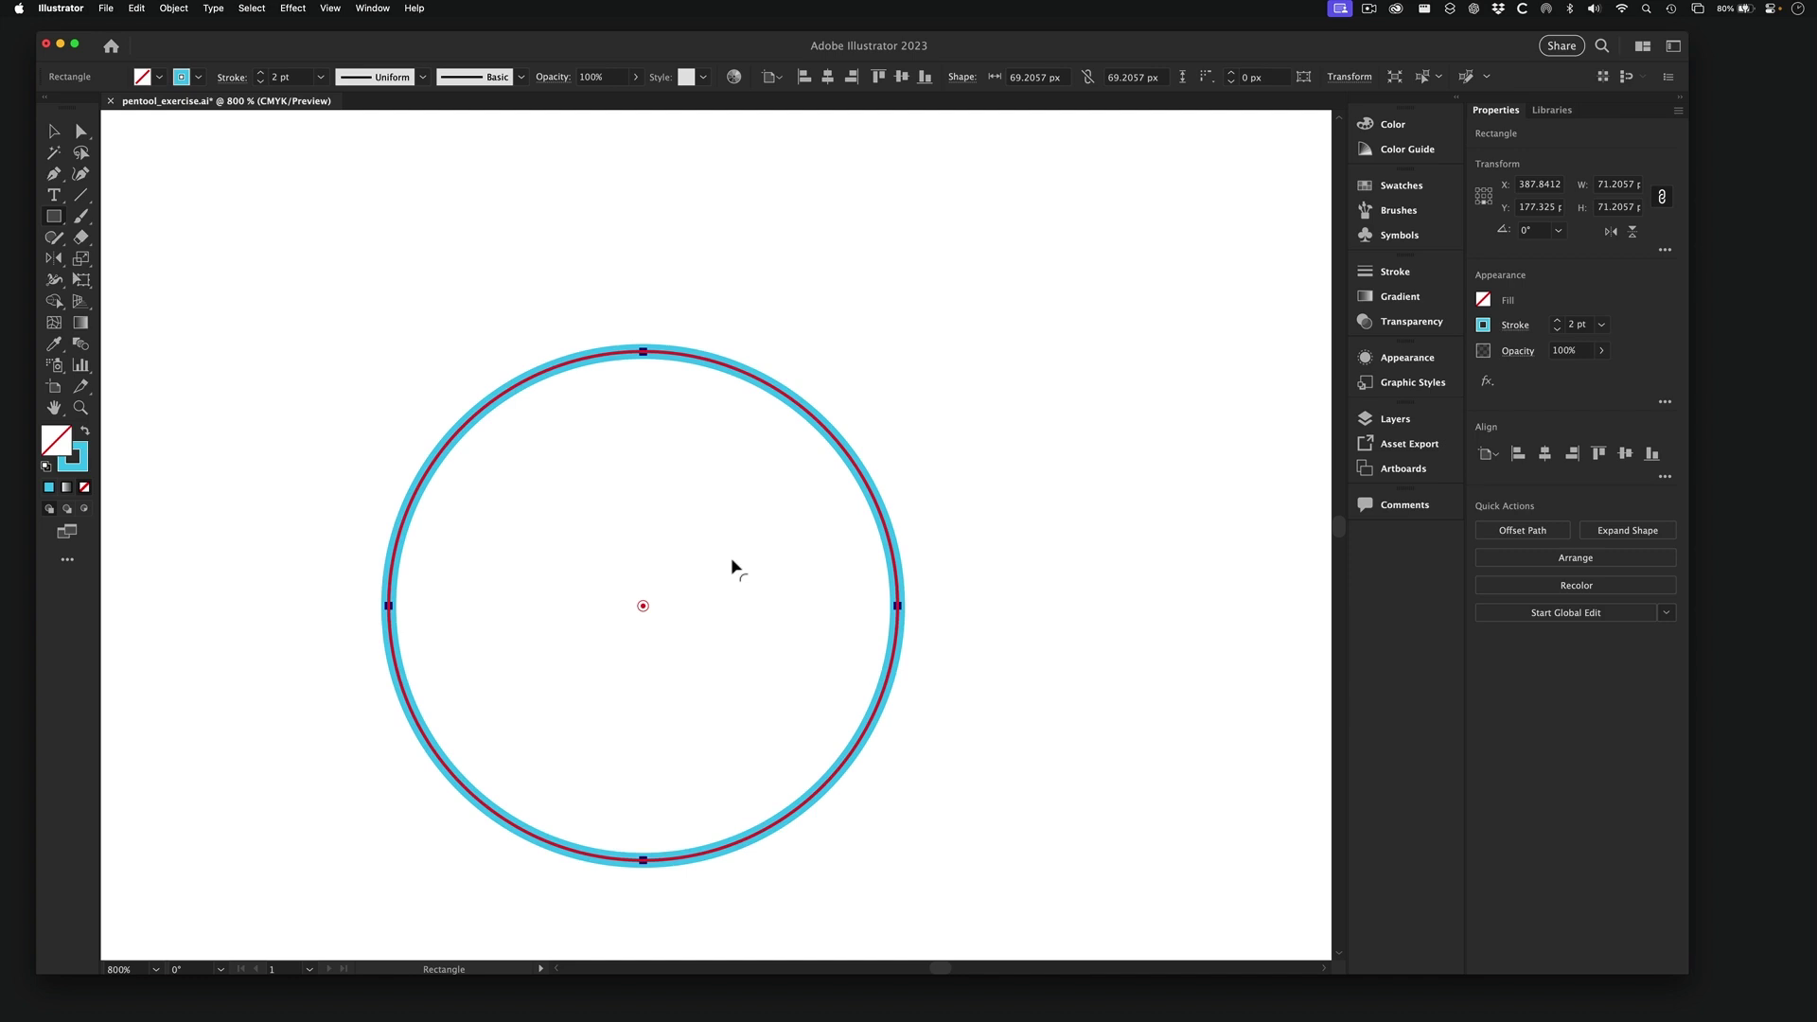
{"action": "left_click_drag", "start_coordinate": [731, 560], "coordinate": [732, 561]}
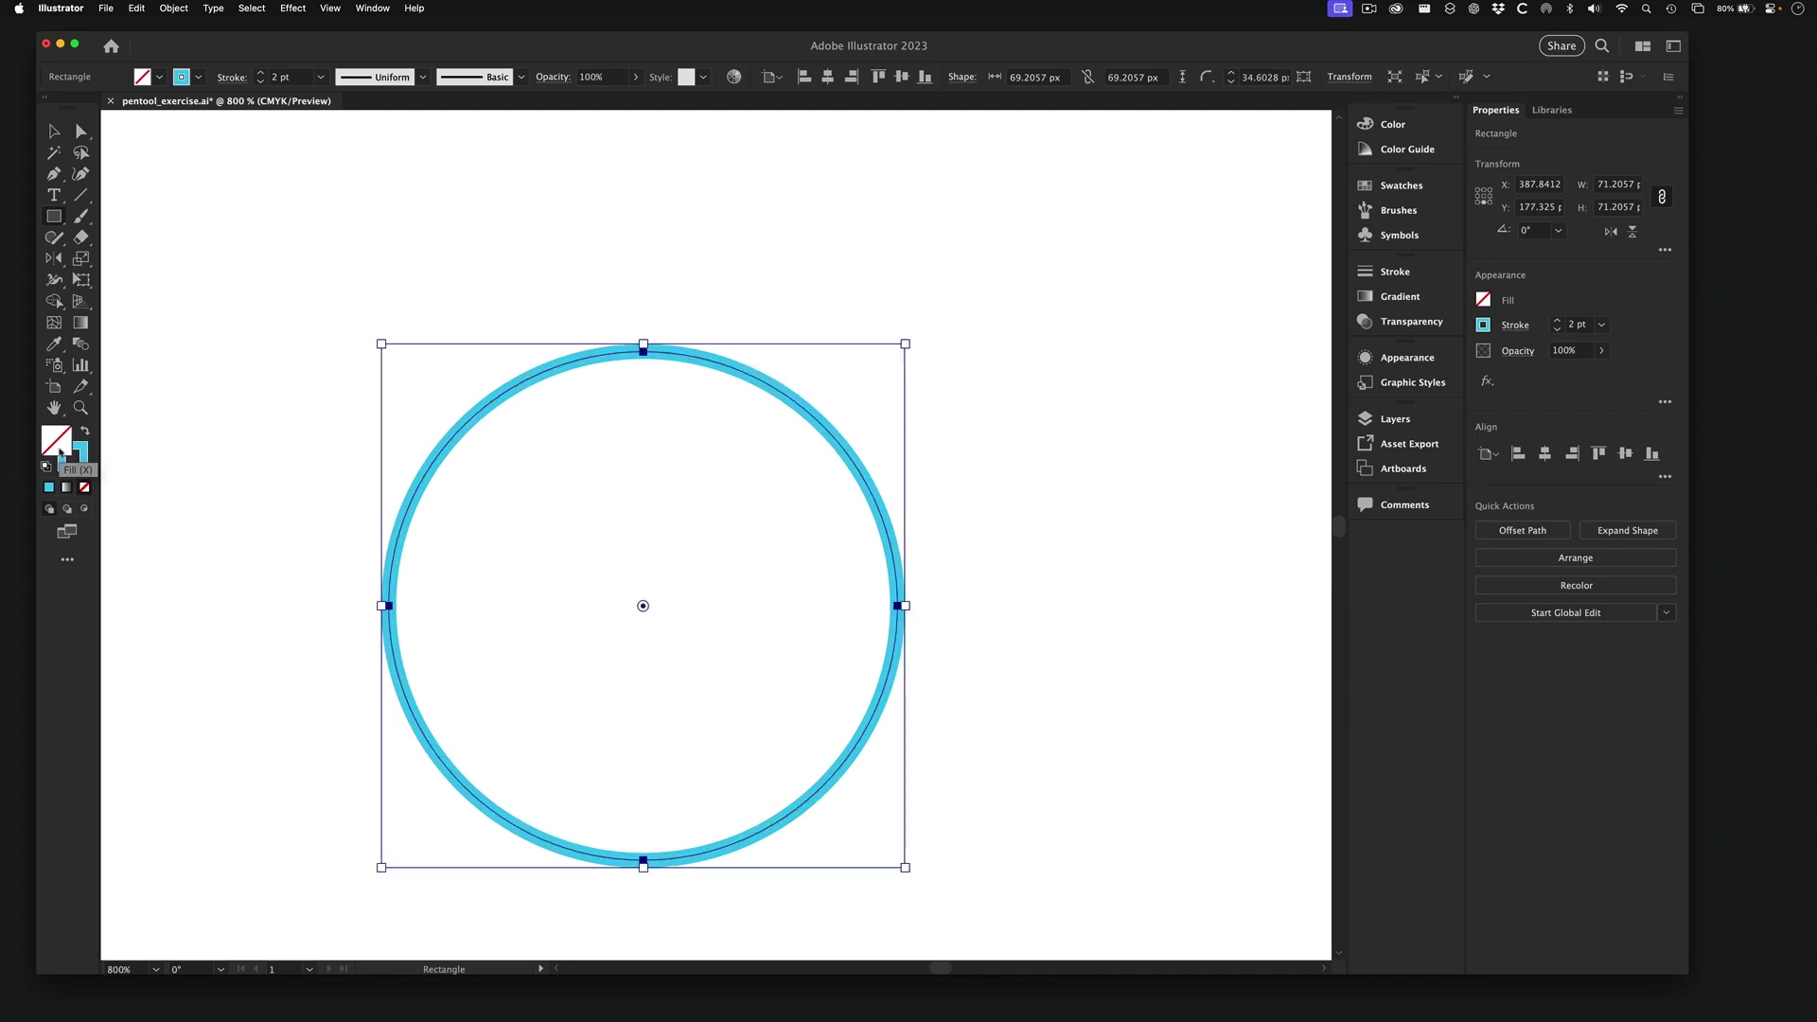
{"action": "key", "text": "super+z"}
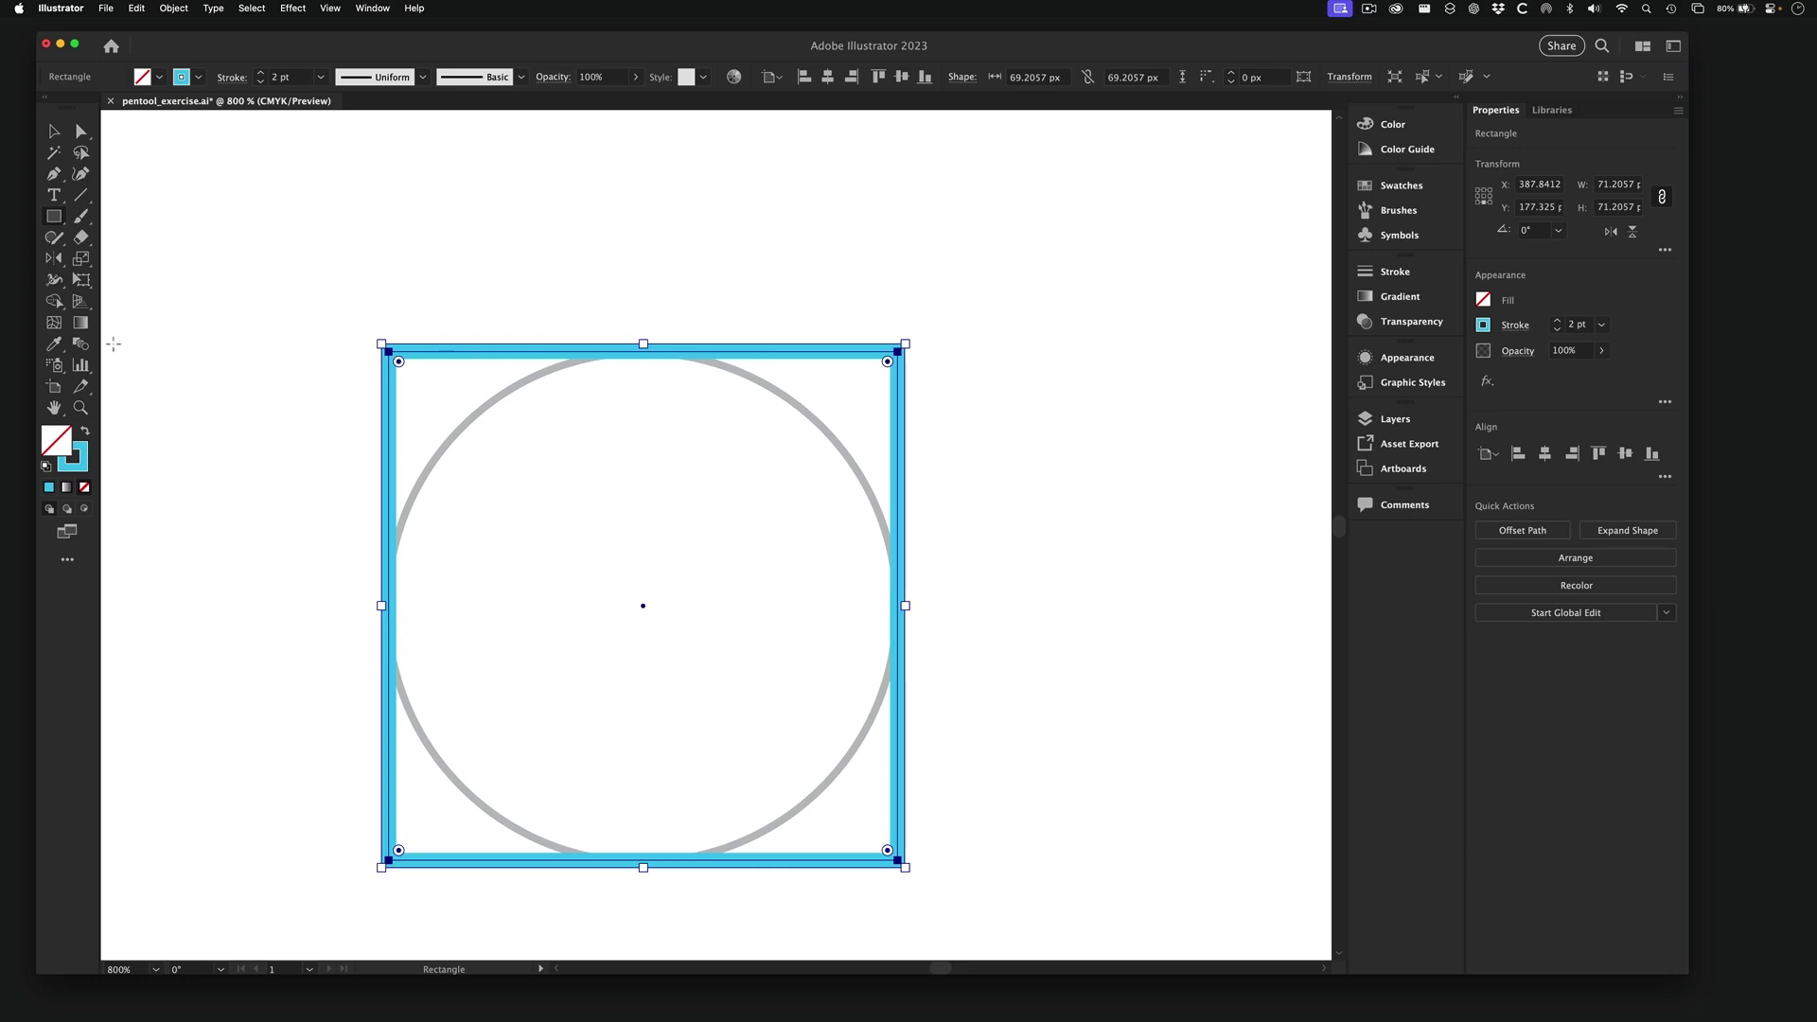
- Remove the square enclosing the template circle and get the Pen tool ready for tracing
{"action": "key", "text": "super+z"}
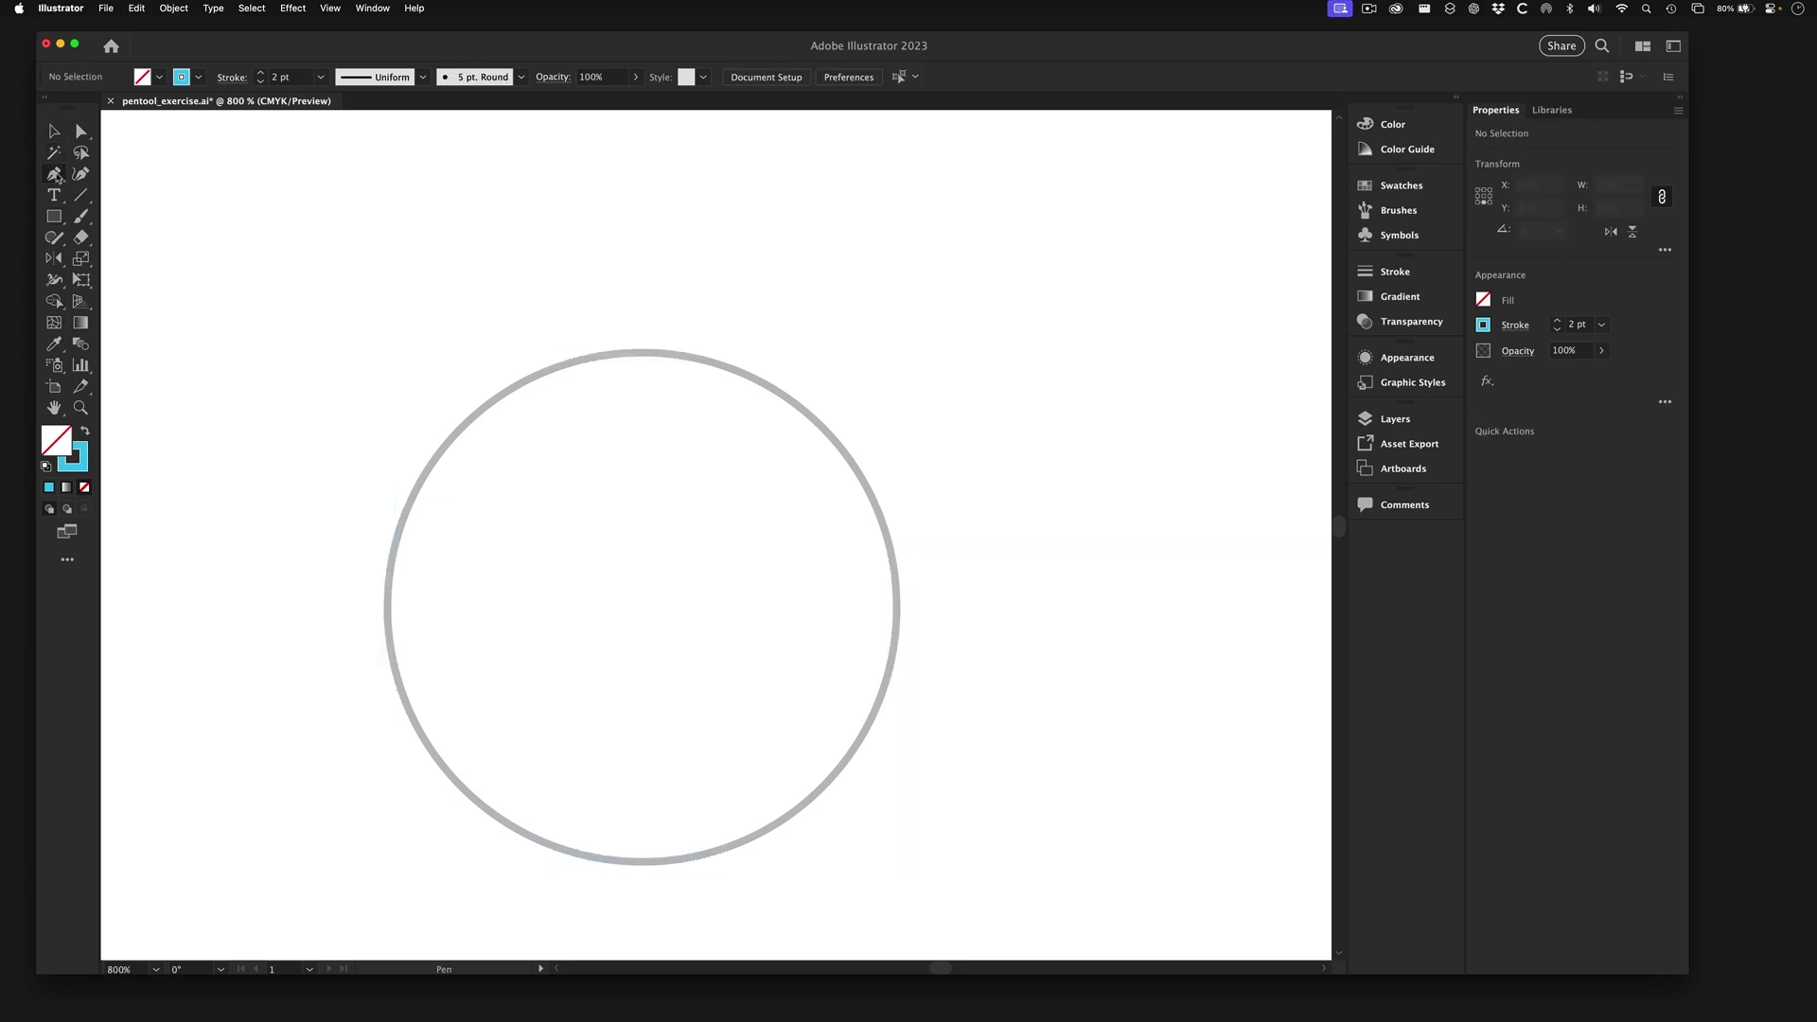
{"action": "left_click_drag", "start_coordinate": [624, 608], "coordinate": [702, 530]}
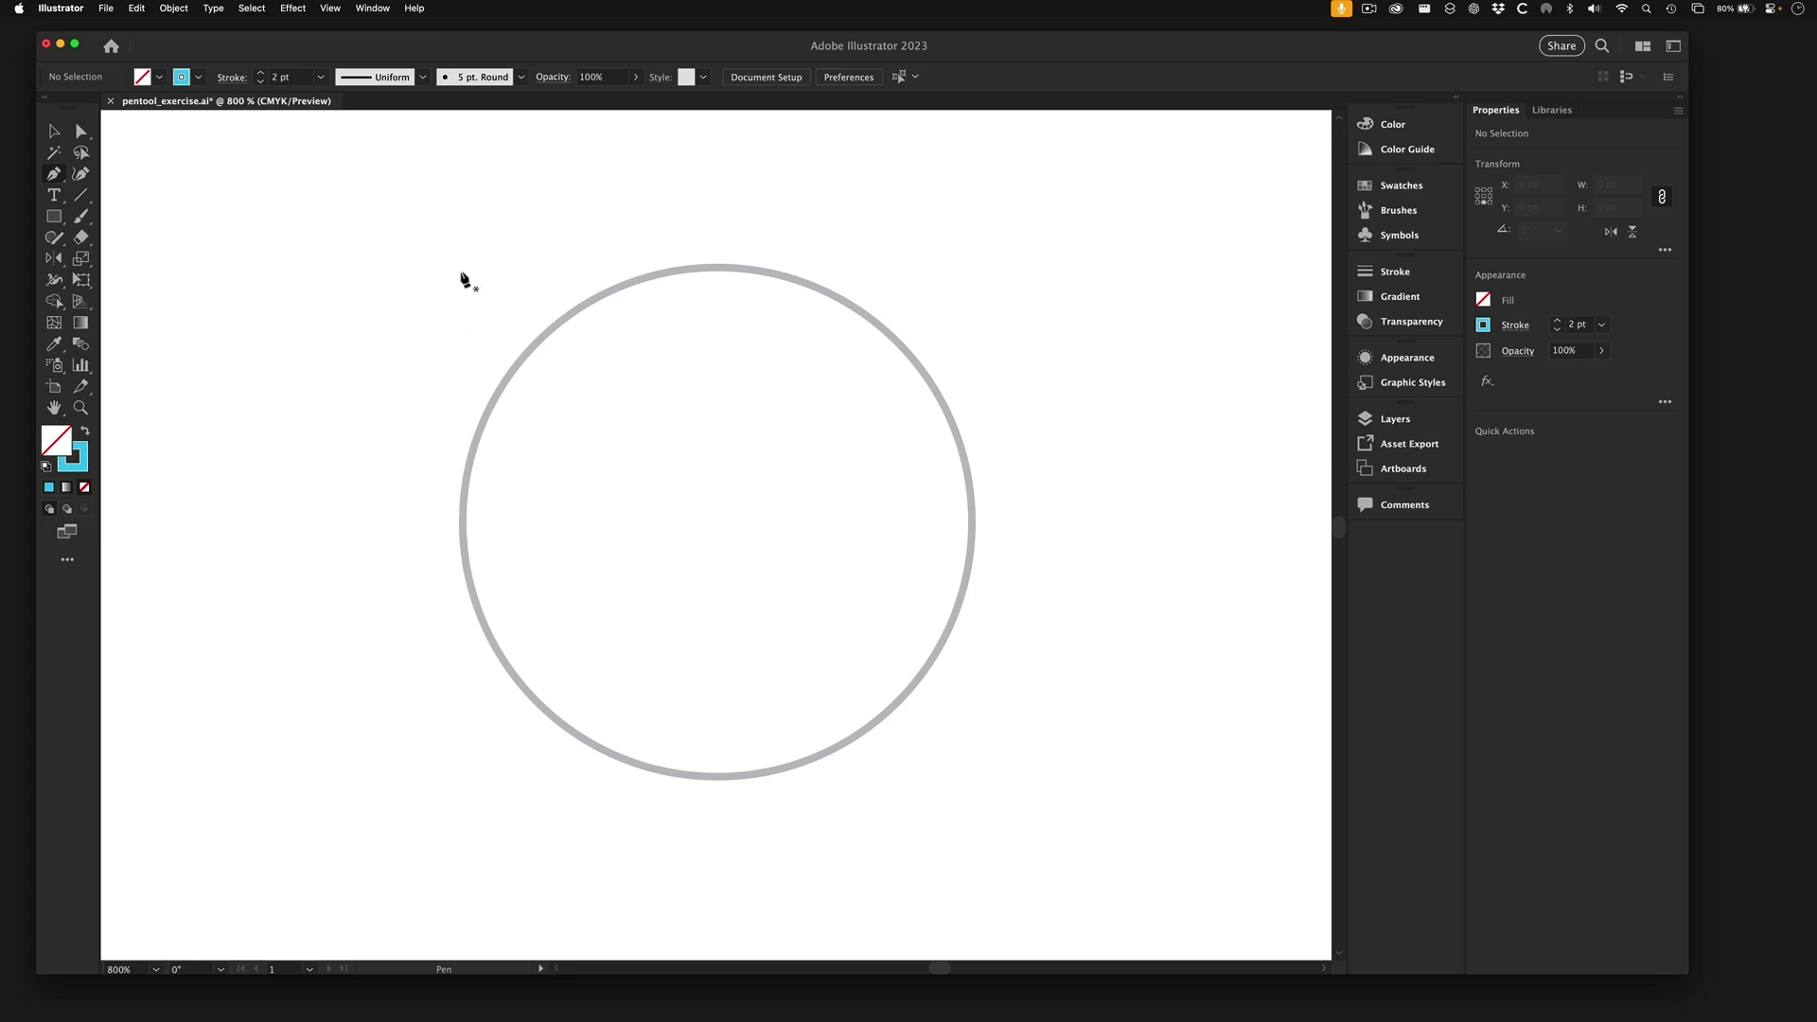
{"action": "key", "text": "super+z"}
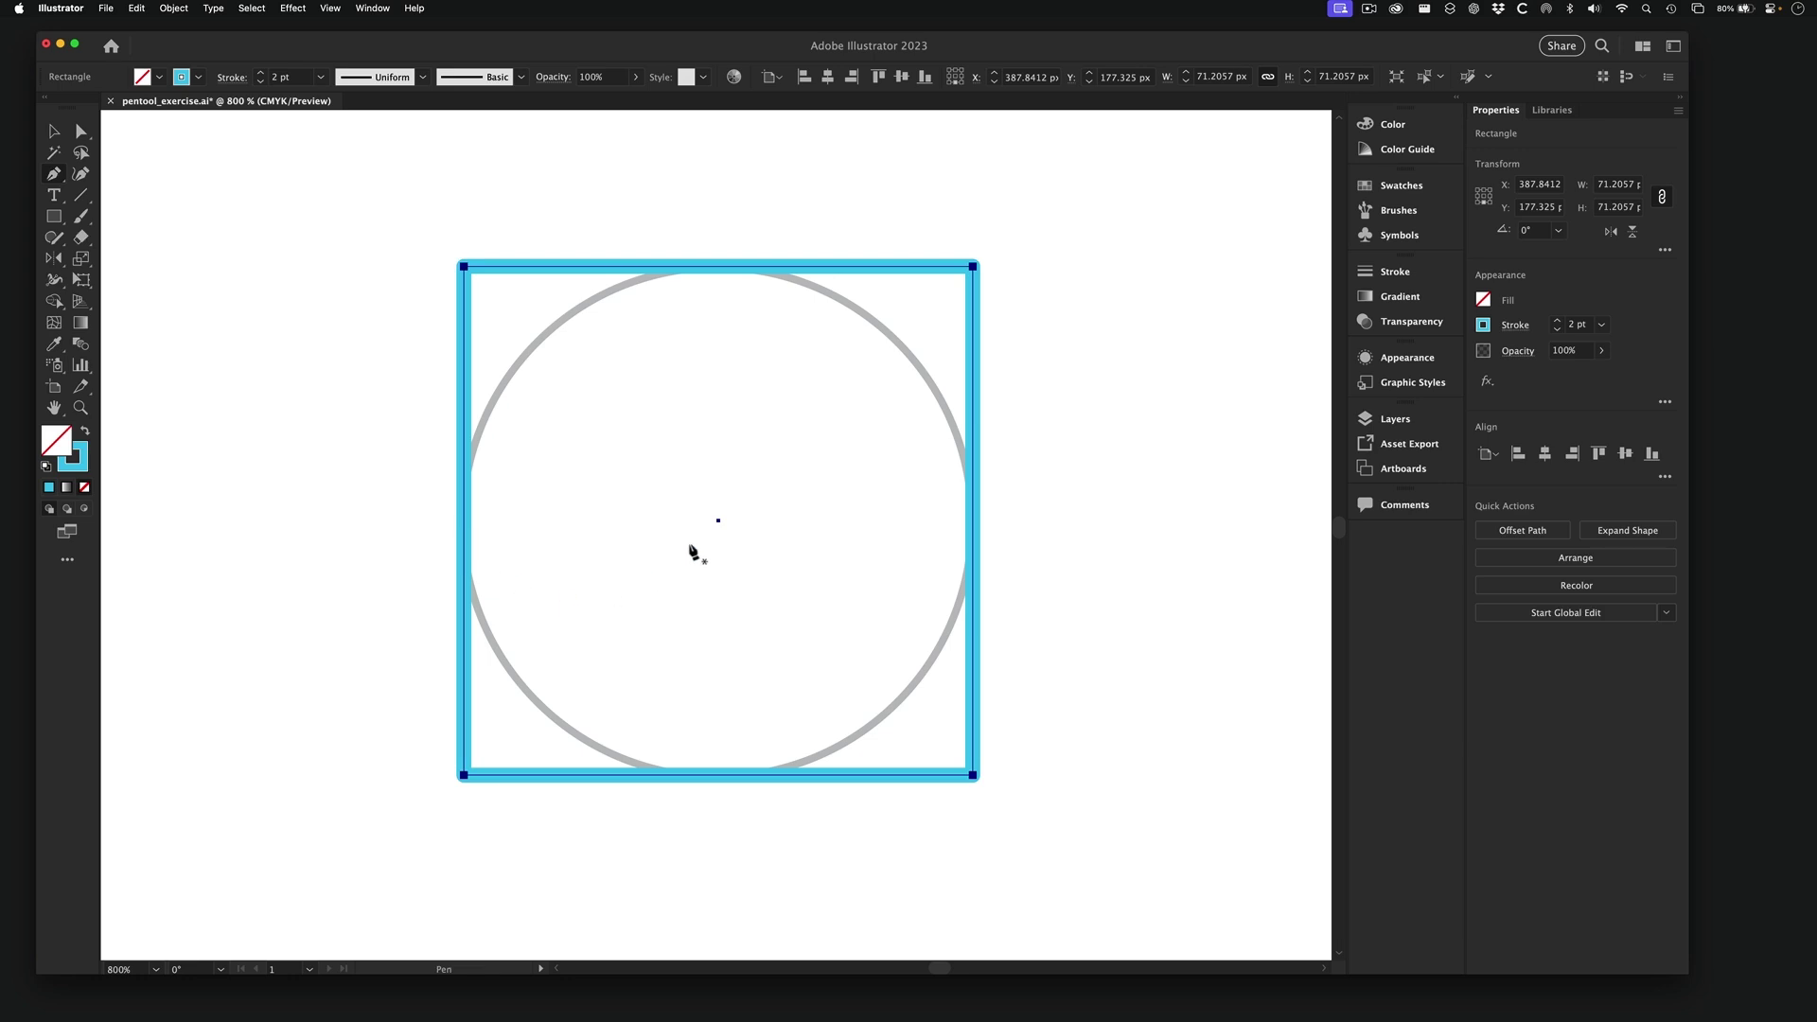
{"action": "key", "text": "a"}
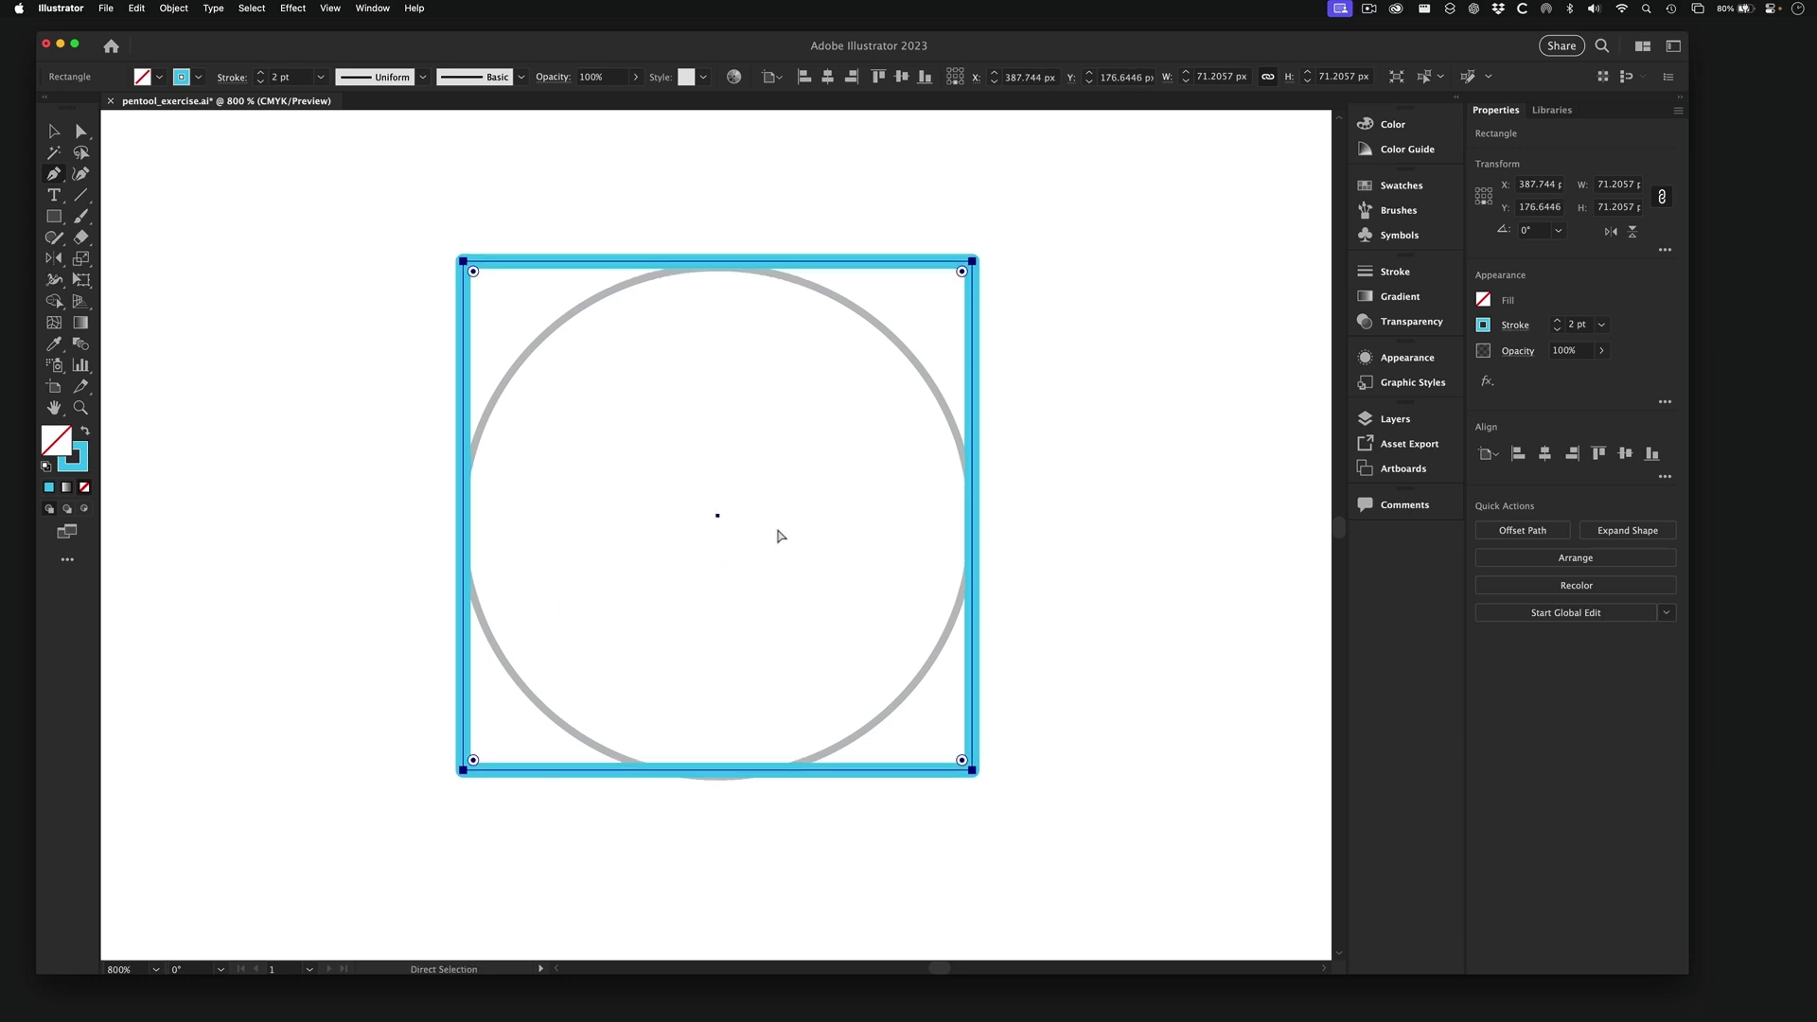
{"action": "key", "text": "p"}
{"action": "key", "text": "Delete"}
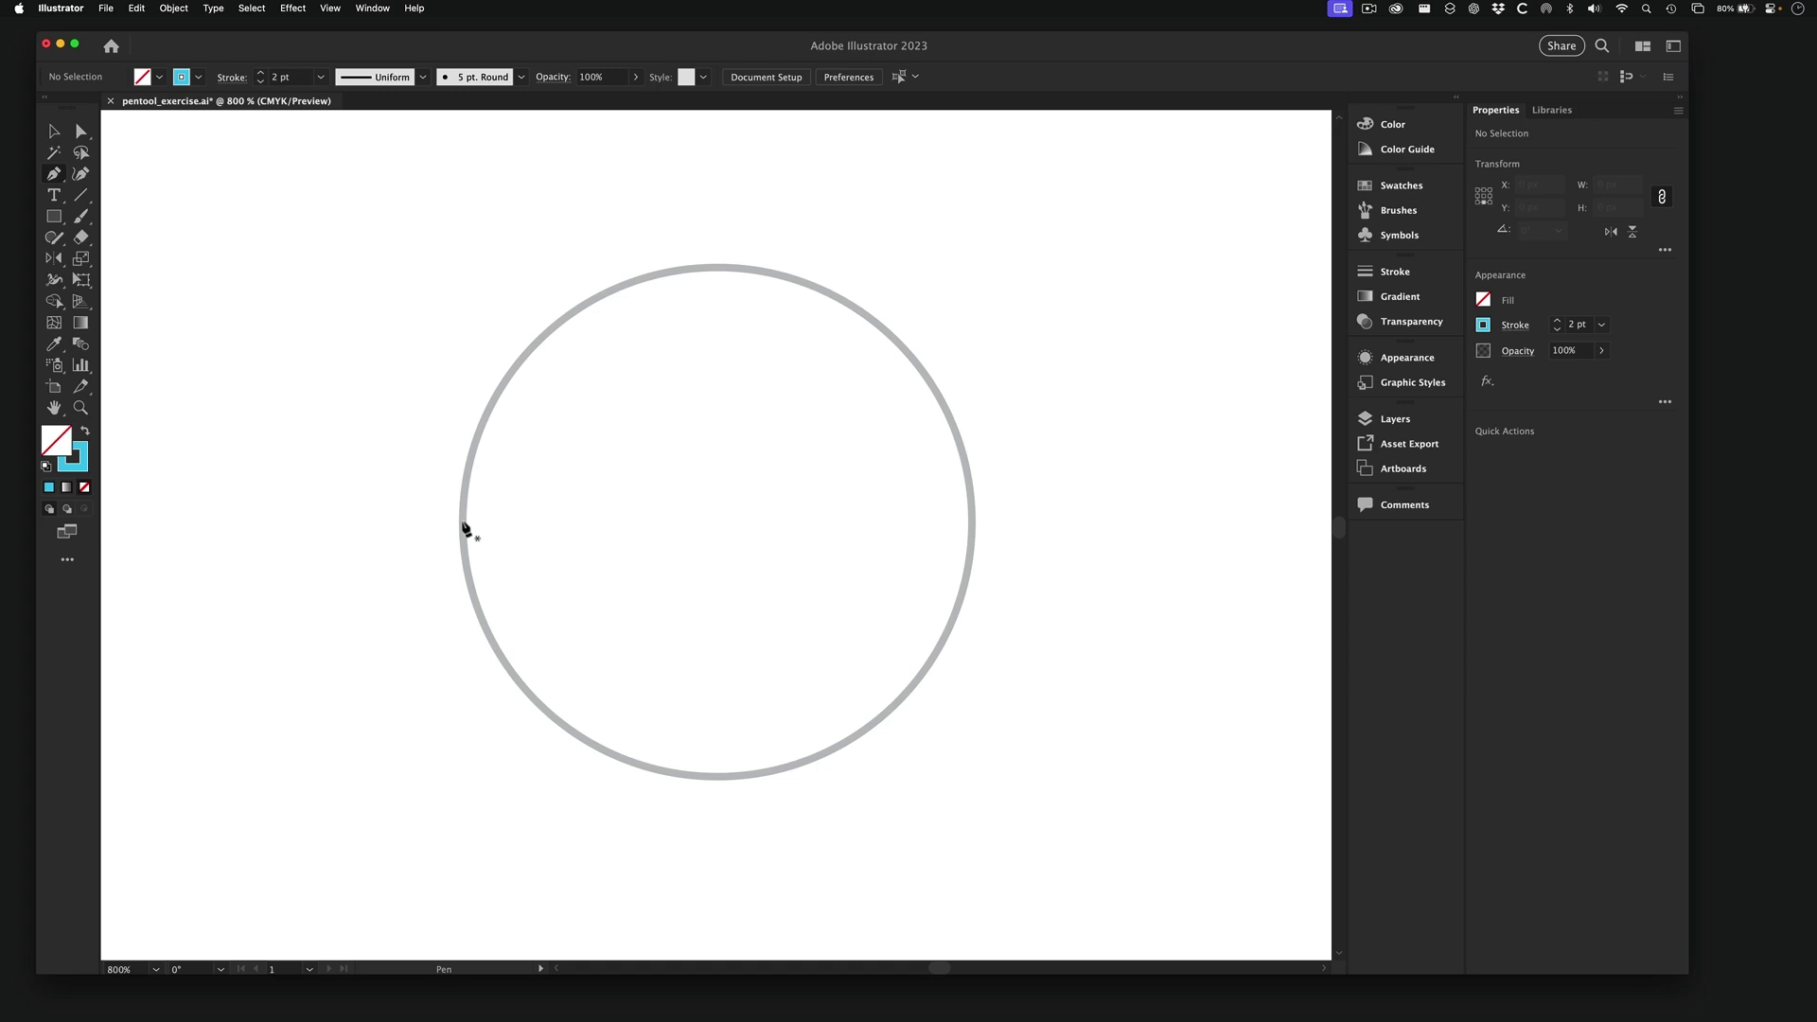
- Draw a closed diamond with the Pen tool, placing corner points at the template circle's left, top, right and bottom extremes
{"action": "left_click", "coordinate": [462, 520]}
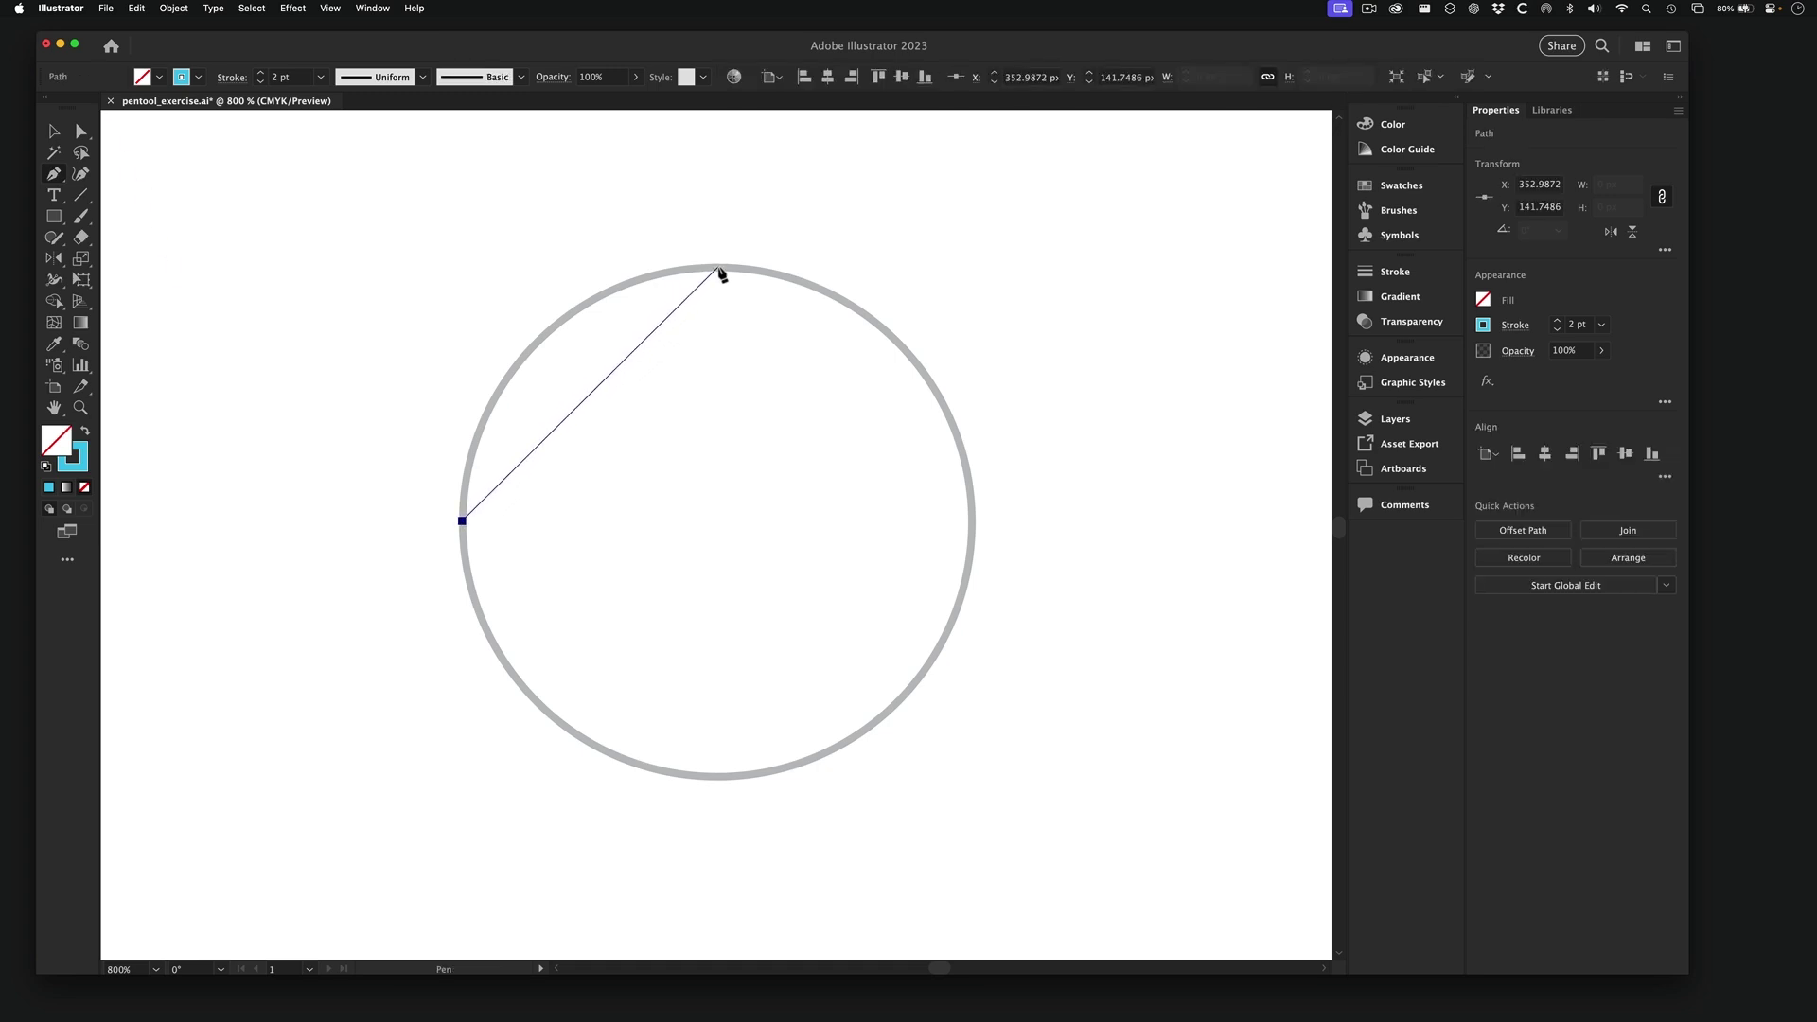
{"action": "left_click", "coordinate": [721, 268]}
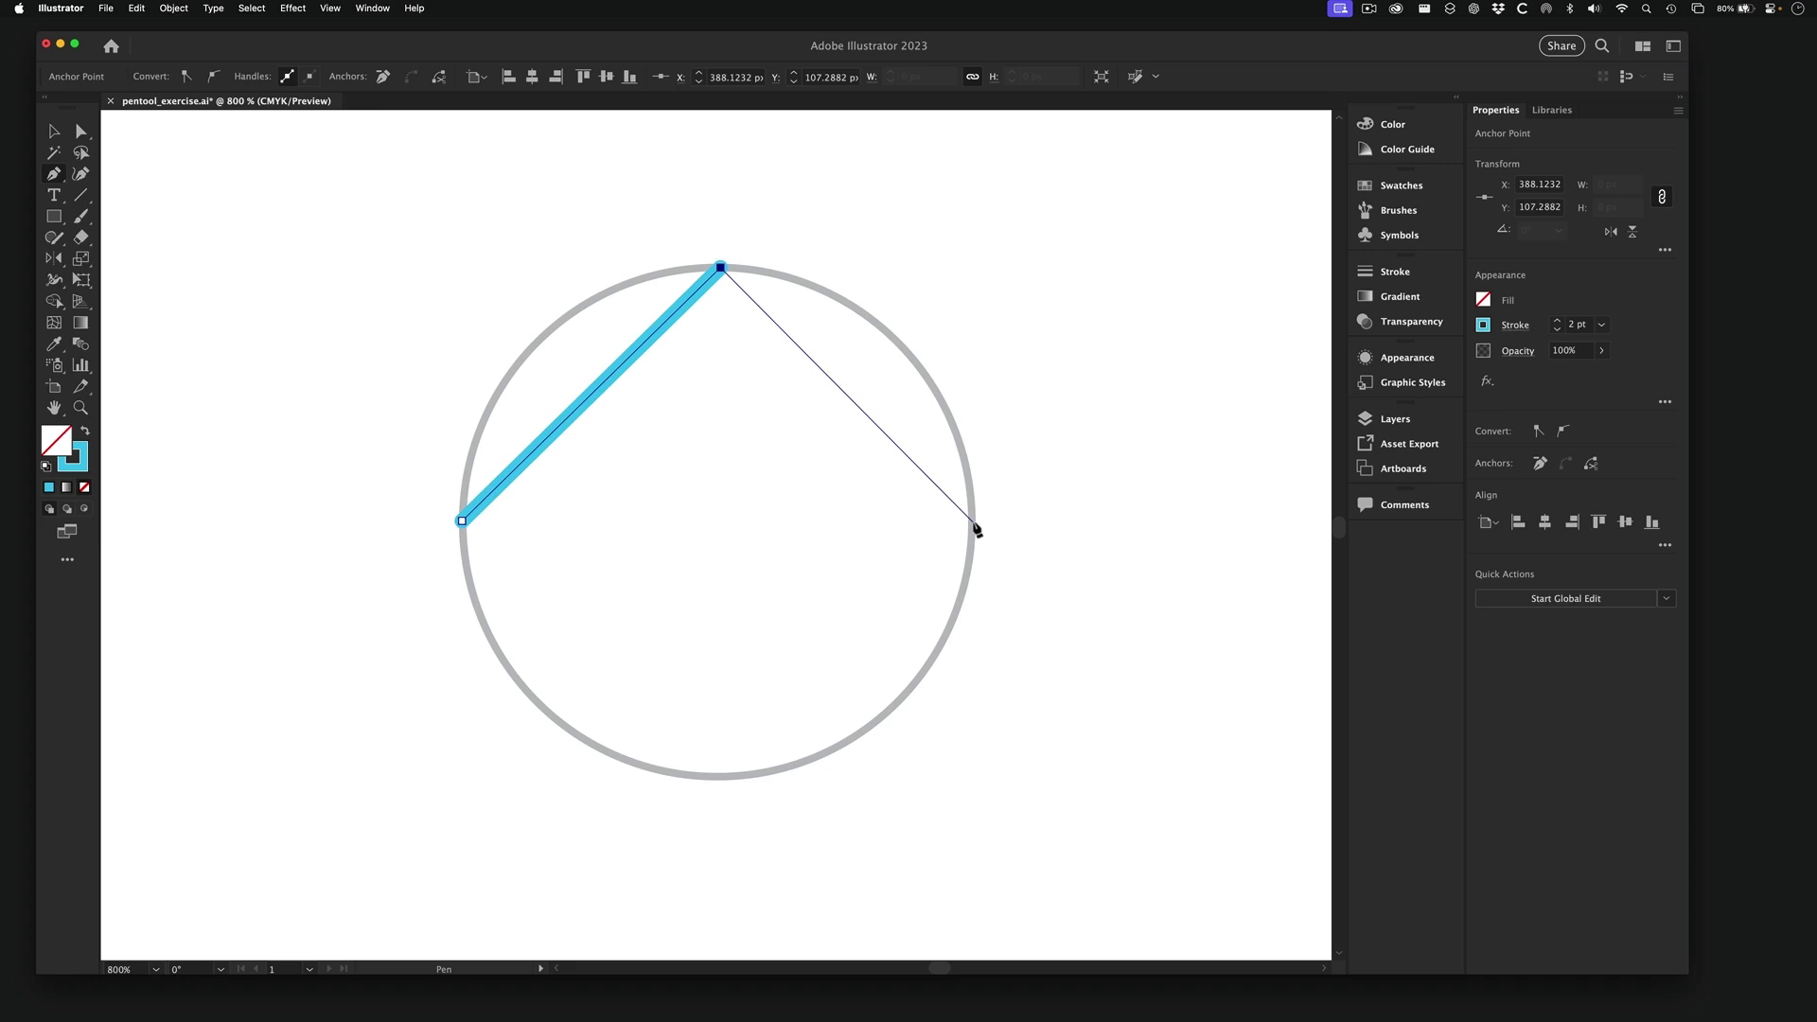
{"action": "key", "text": "super"}
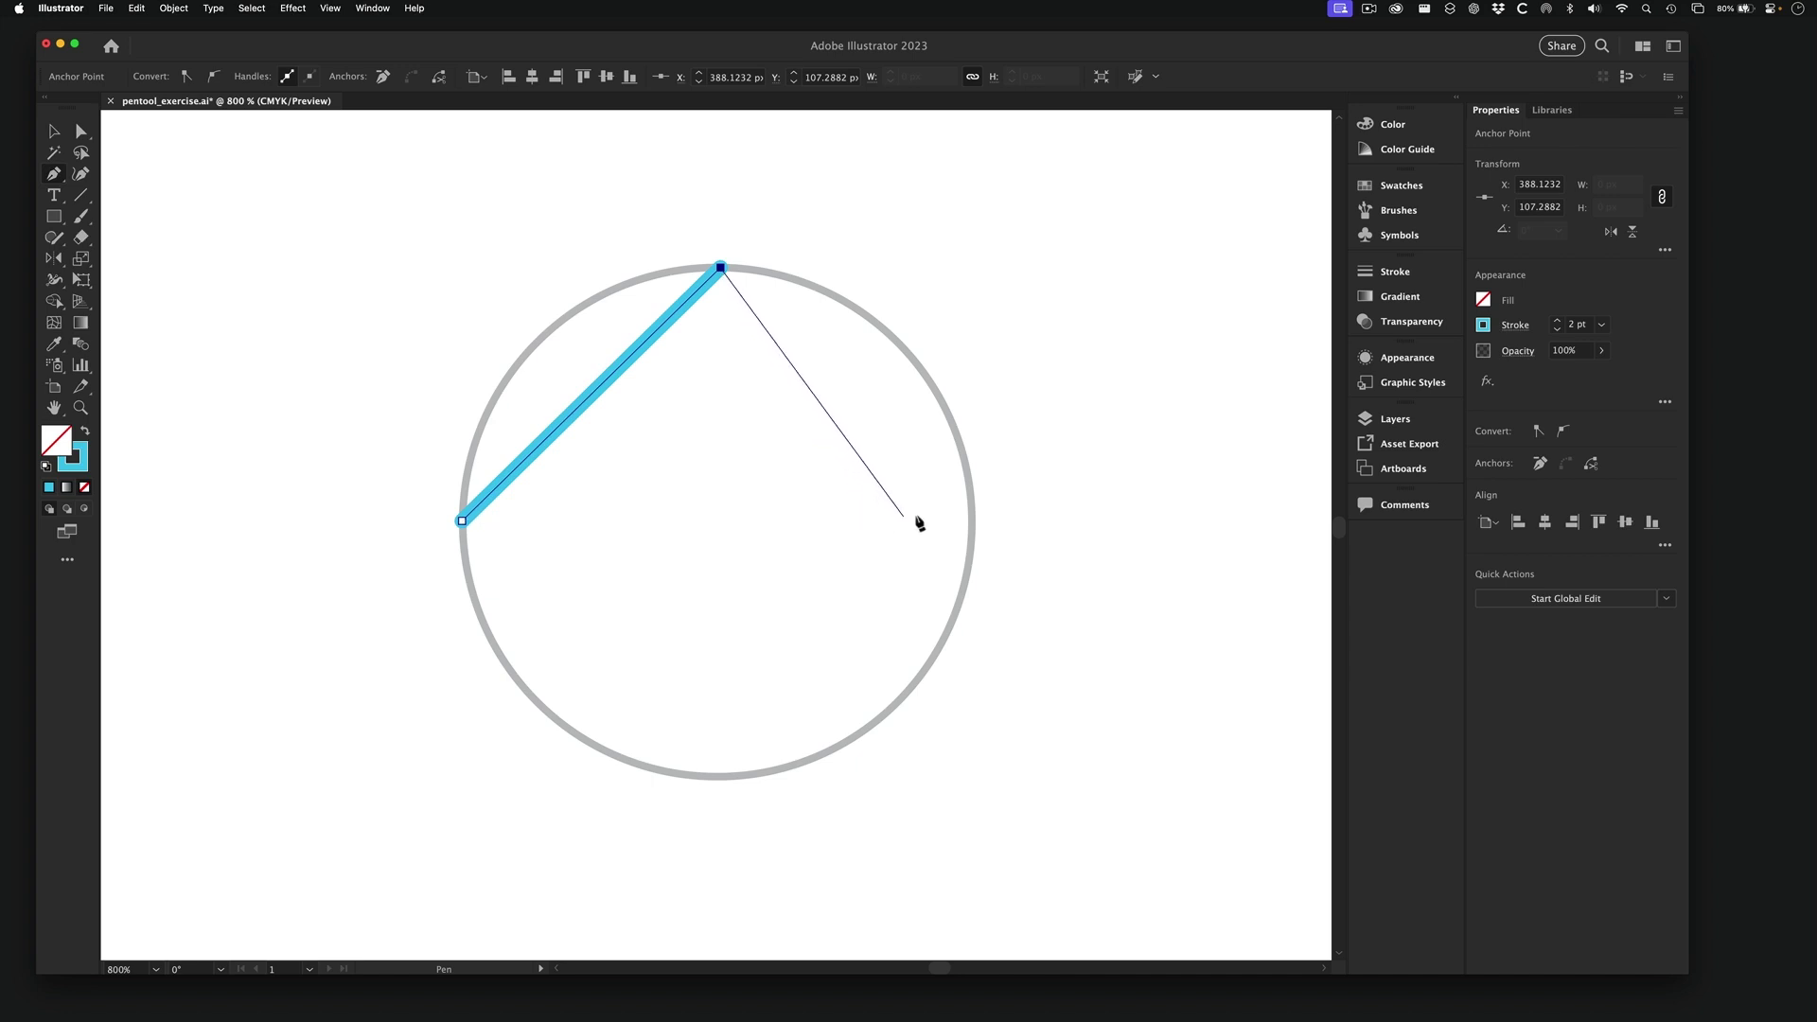
{"action": "left_click", "coordinate": [973, 521]}
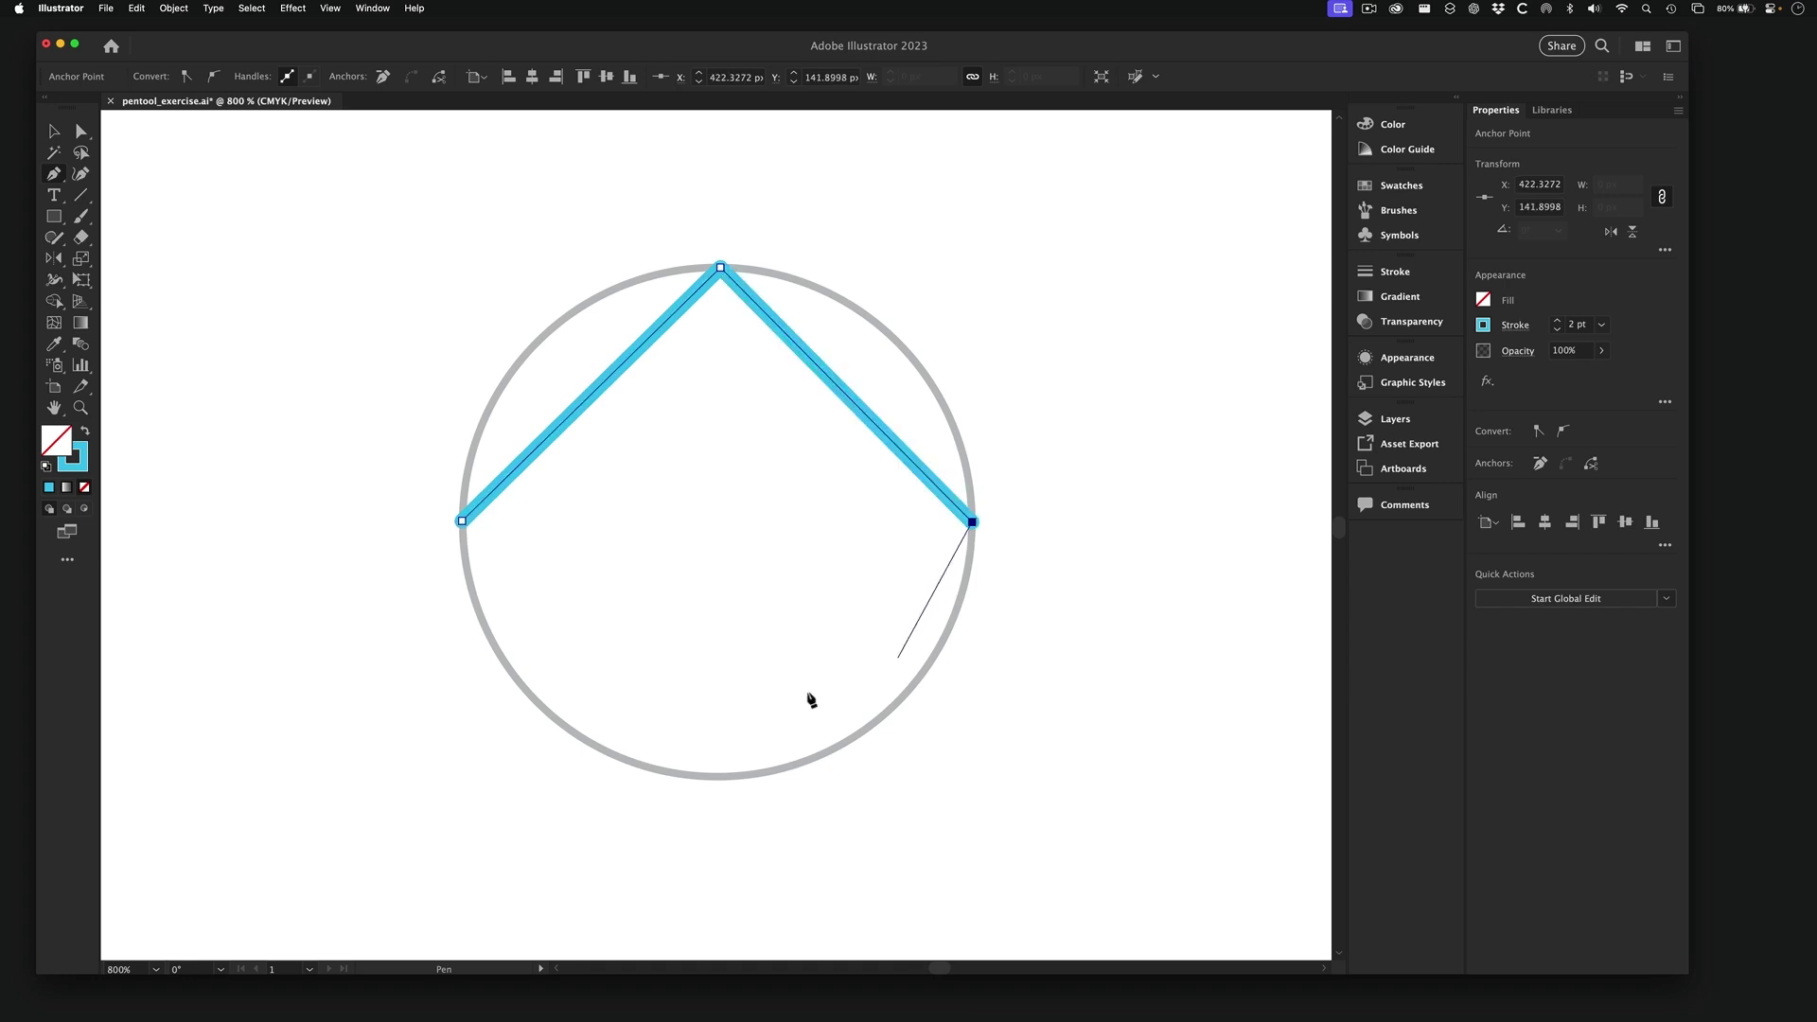
{"action": "left_click", "coordinate": [718, 777]}
{"action": "left_click", "coordinate": [462, 521]}
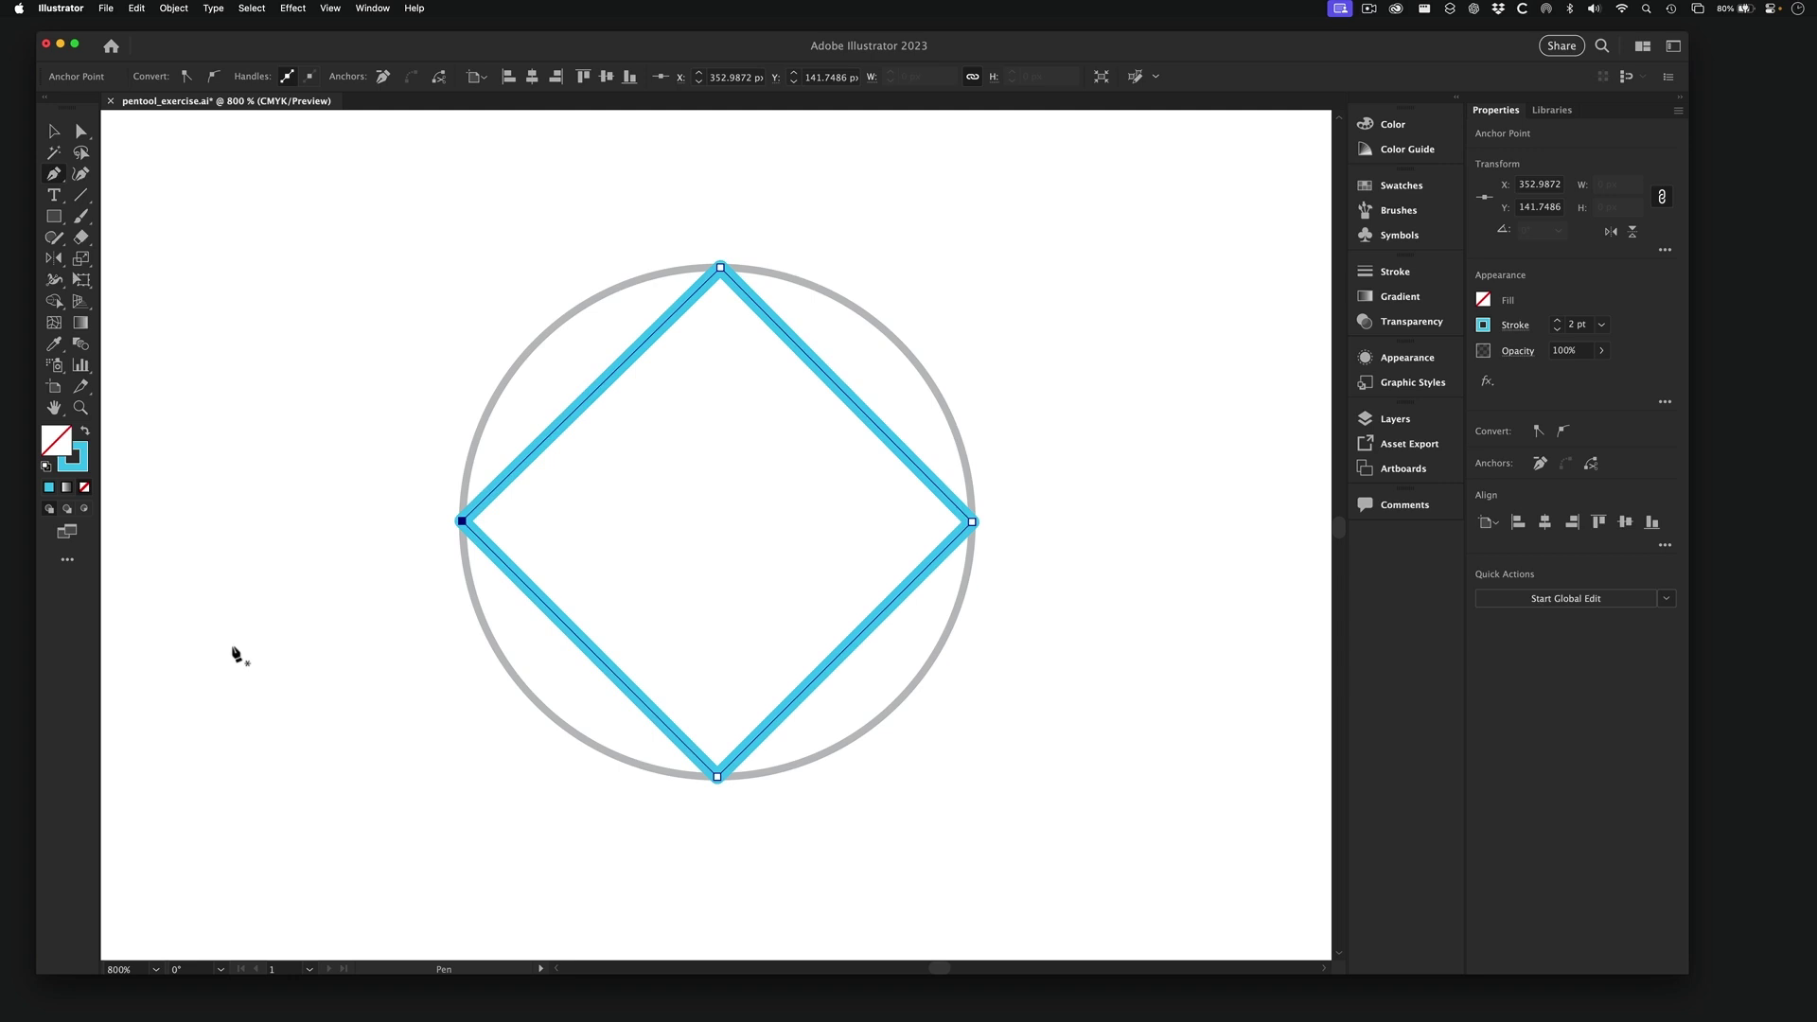
- Try converting the diamond's top and bottom corners to smooth points with long horizontal handles, and undo both conversions
{"action": "left_click", "coordinate": [53, 176]}
{"action": "key", "text": "alt"}
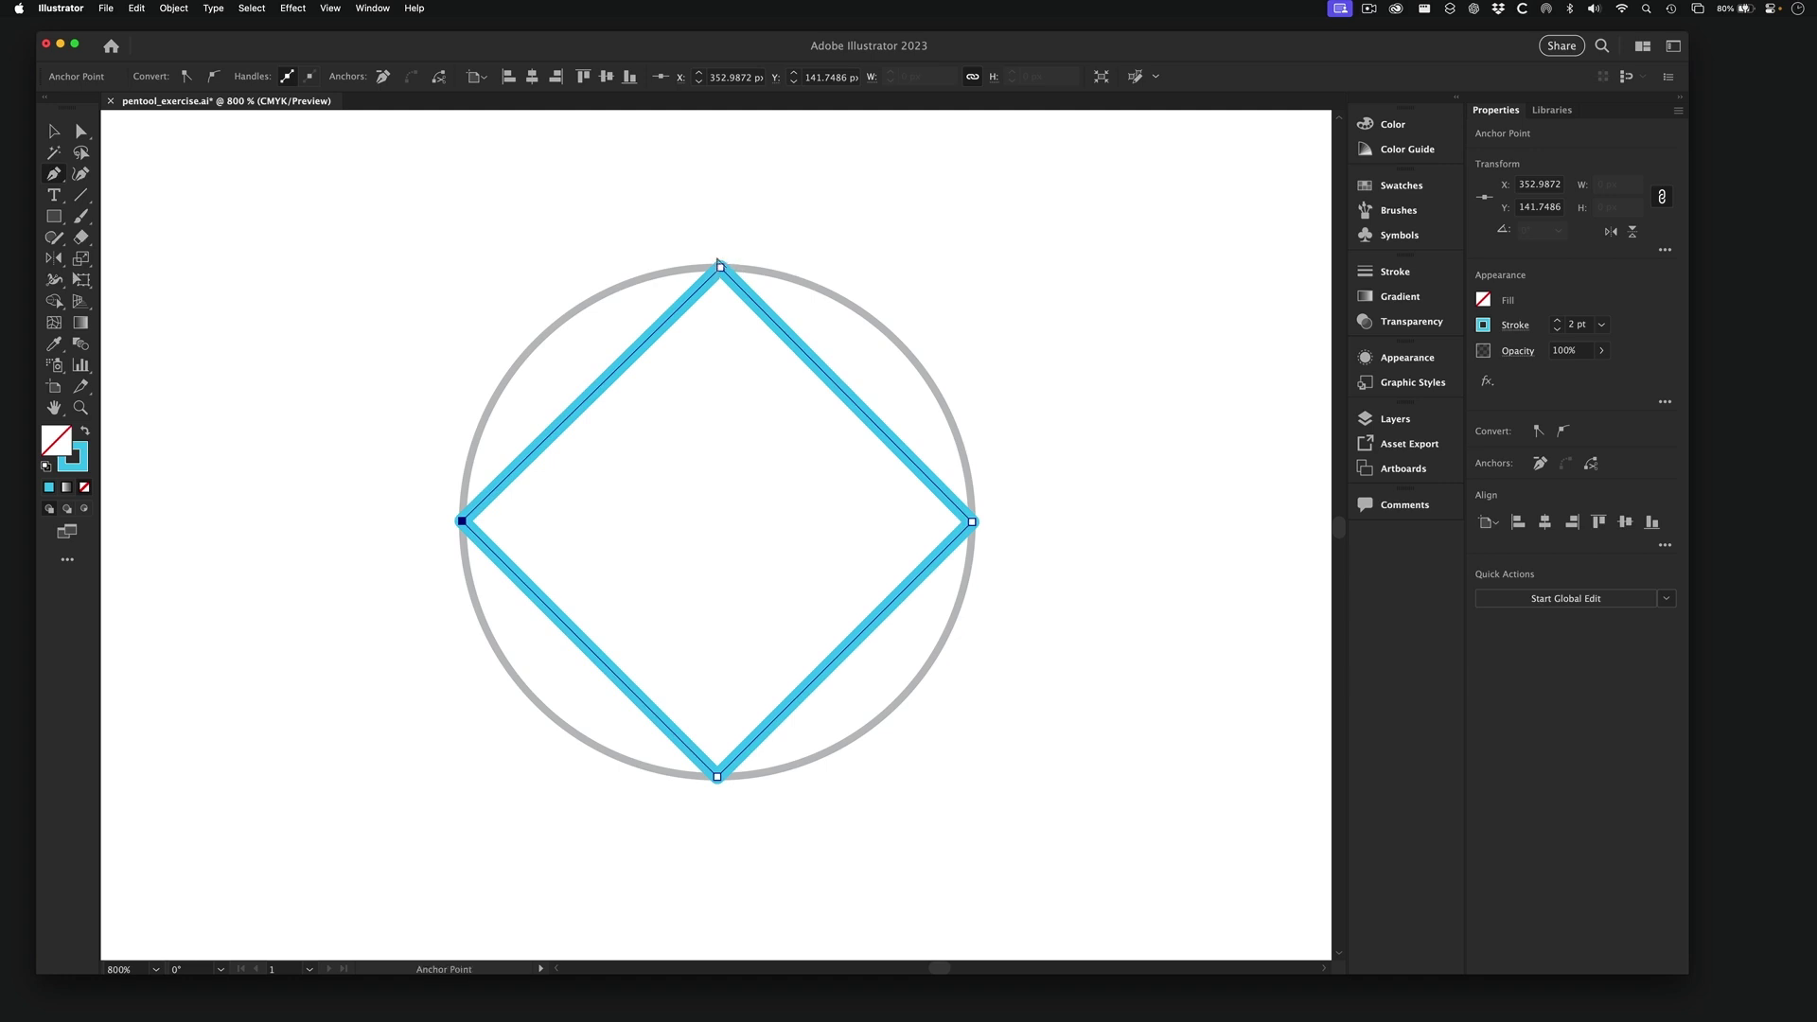
{"action": "left_click_drag", "start_coordinate": [720, 267], "coordinate": [966, 265]}
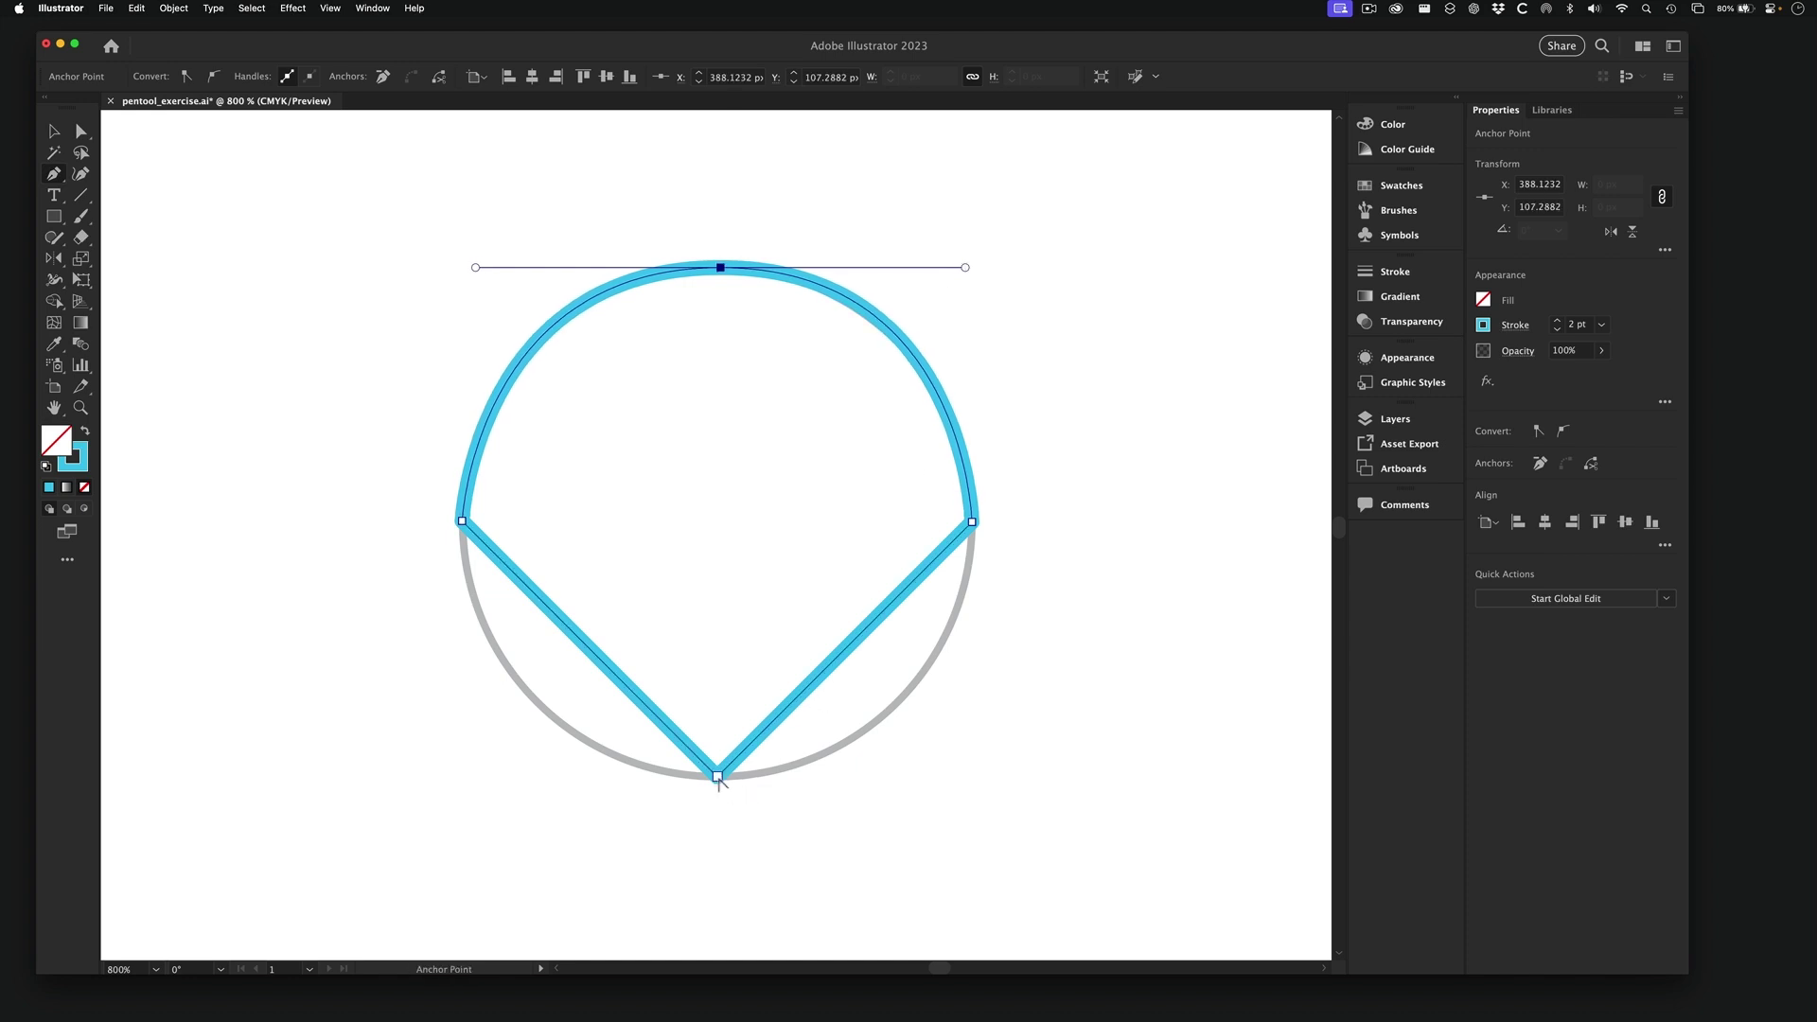
{"action": "left_click_drag", "start_coordinate": [718, 778], "coordinate": [456, 812]}
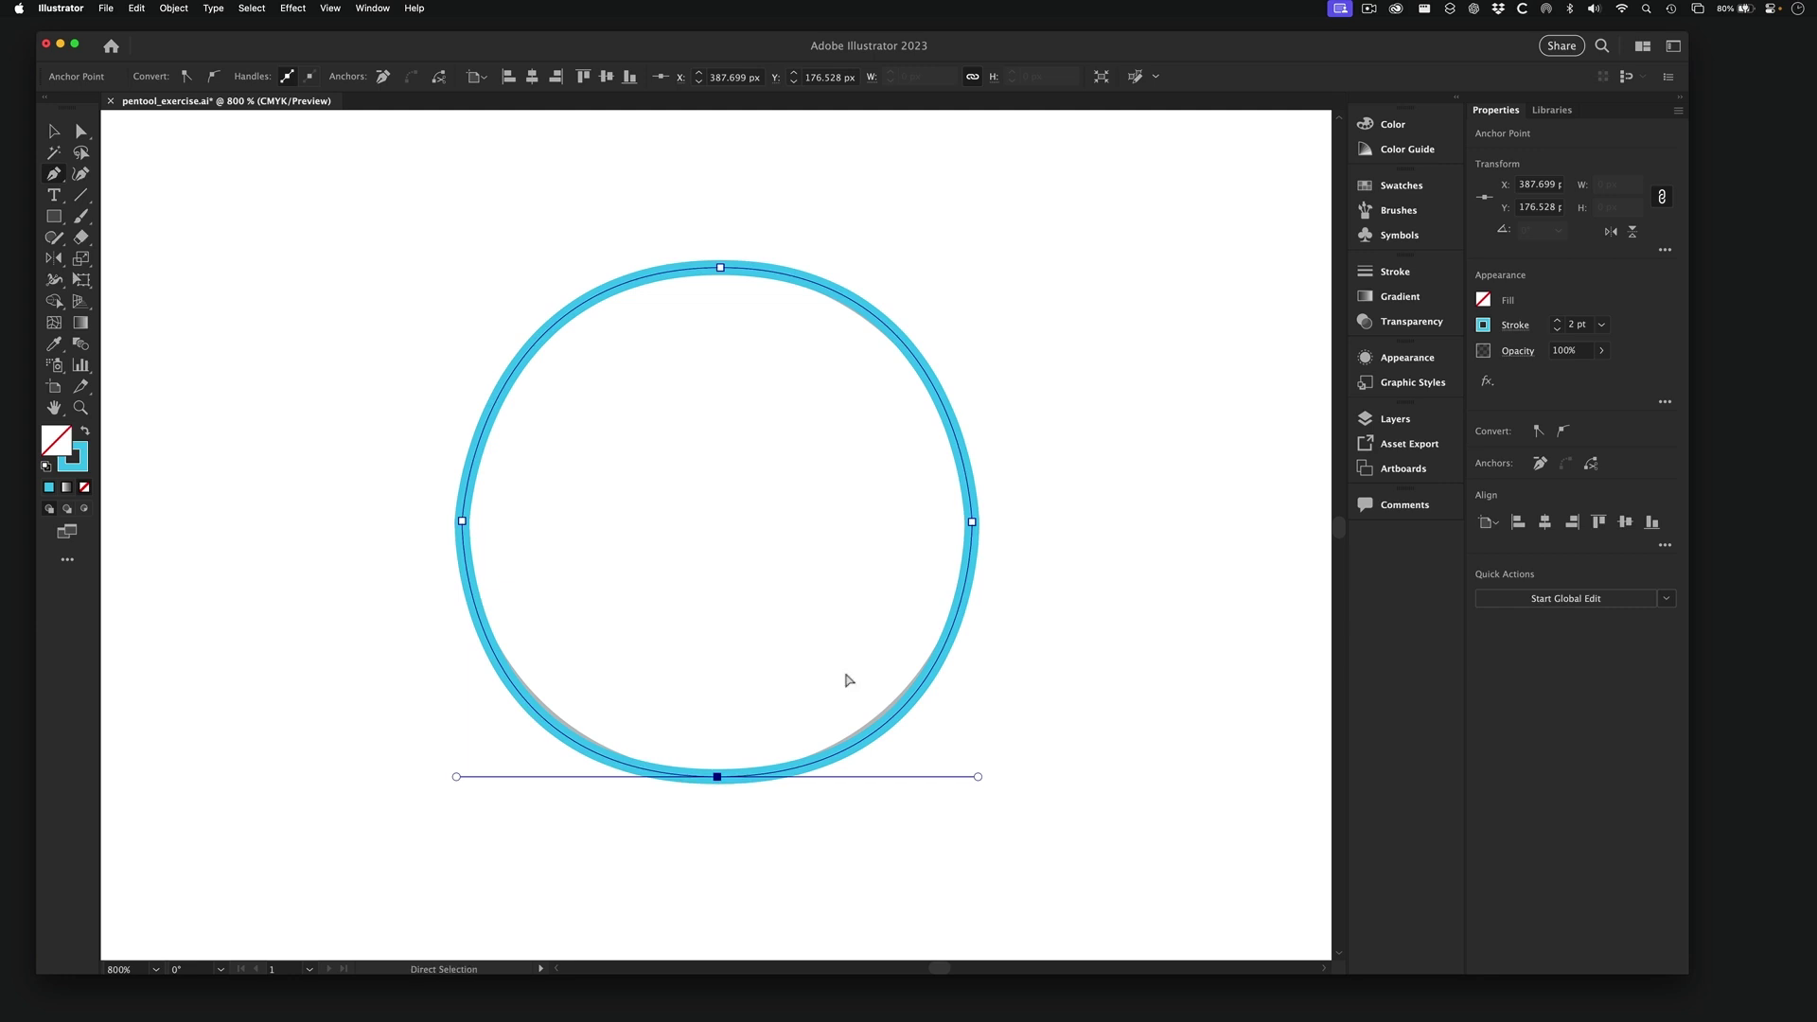
{"action": "key", "text": "super+z"}
{"action": "key", "text": "super+z"}
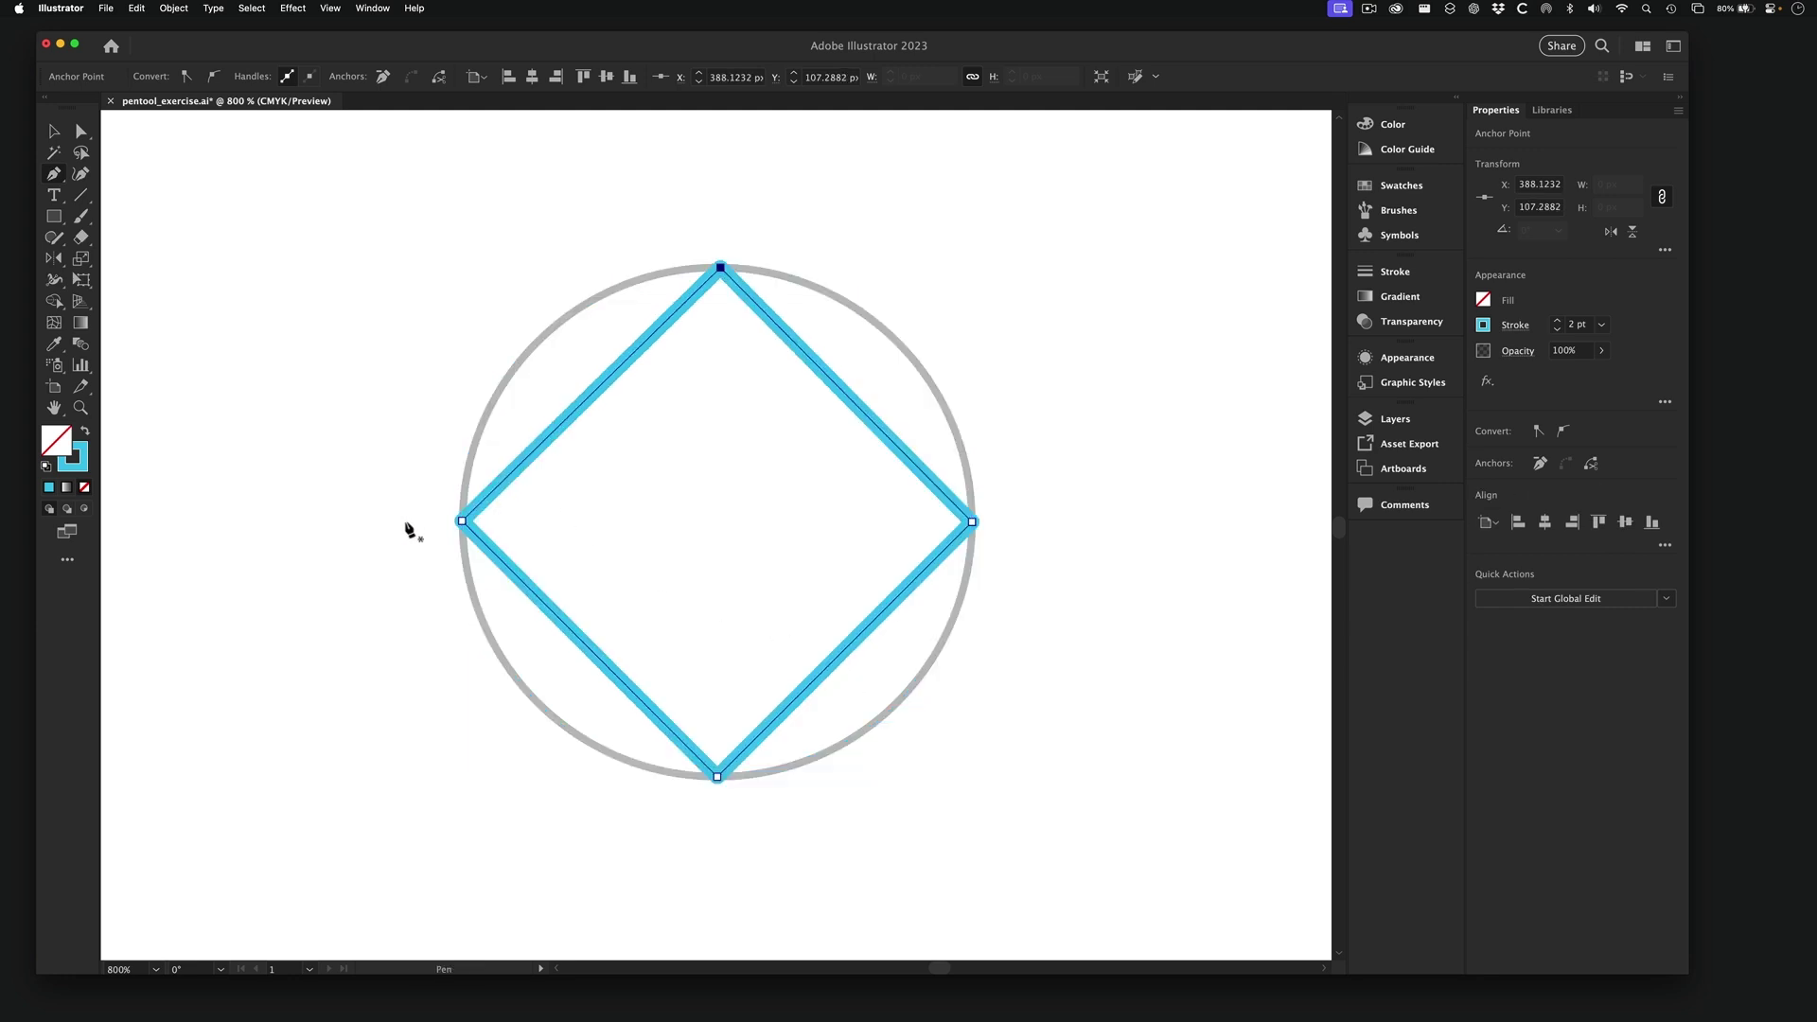
- Convert all four diamond corners to smooth points with short handles, vertical on the left and right points and horizontal on the others
{"action": "left_click", "coordinate": [461, 521]}
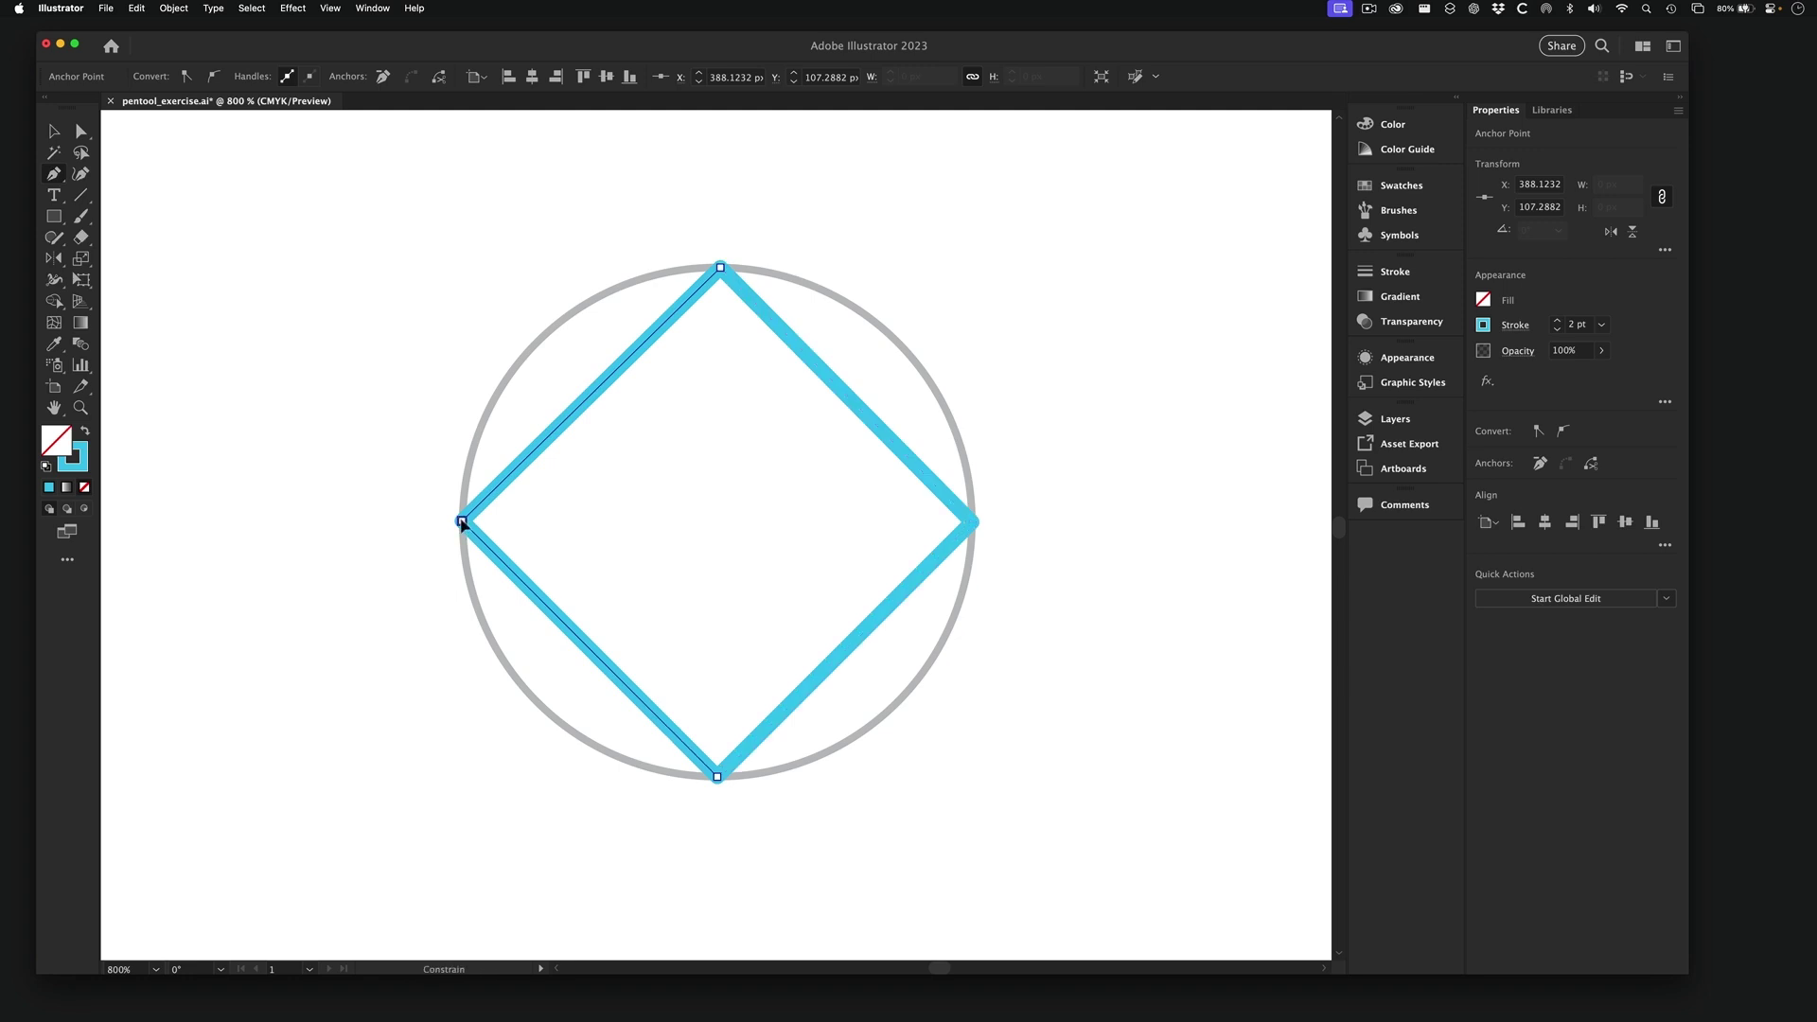
{"action": "left_click_drag", "start_coordinate": [461, 521], "coordinate": [462, 427]}
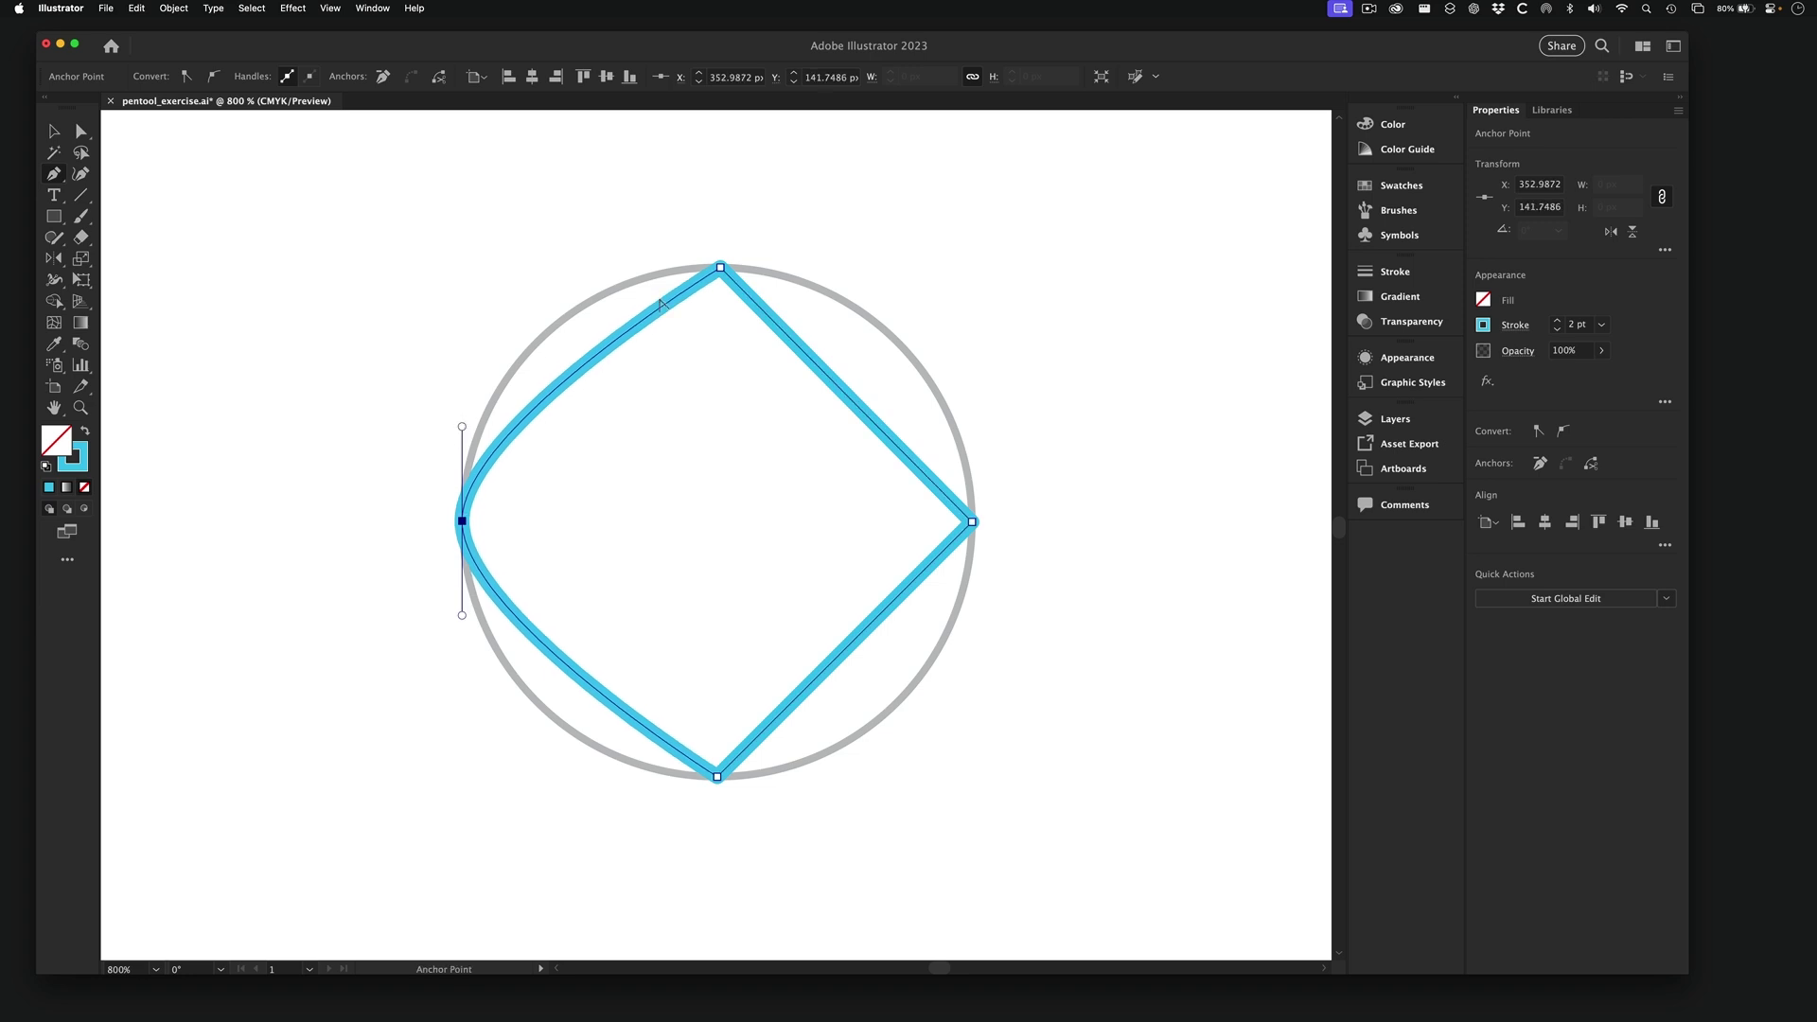
{"action": "left_click_drag", "start_coordinate": [721, 268], "coordinate": [802, 268]}
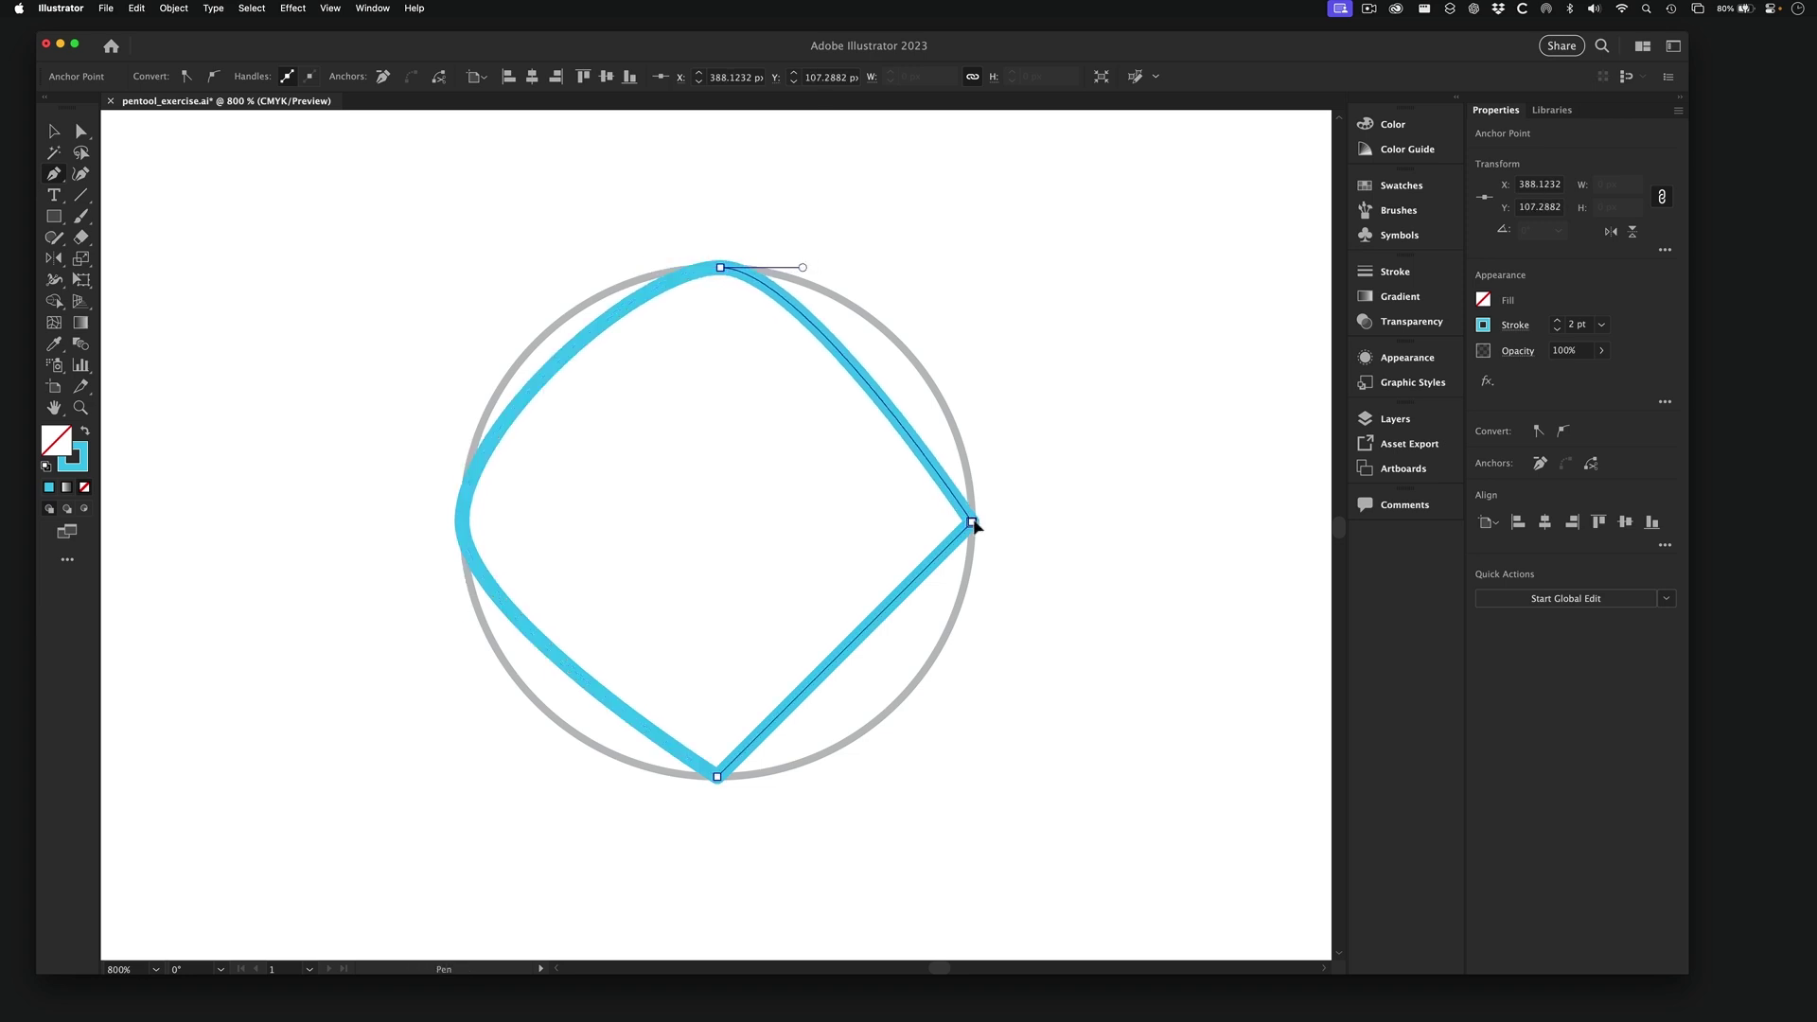
{"action": "left_click_drag", "start_coordinate": [974, 521], "coordinate": [972, 594]}
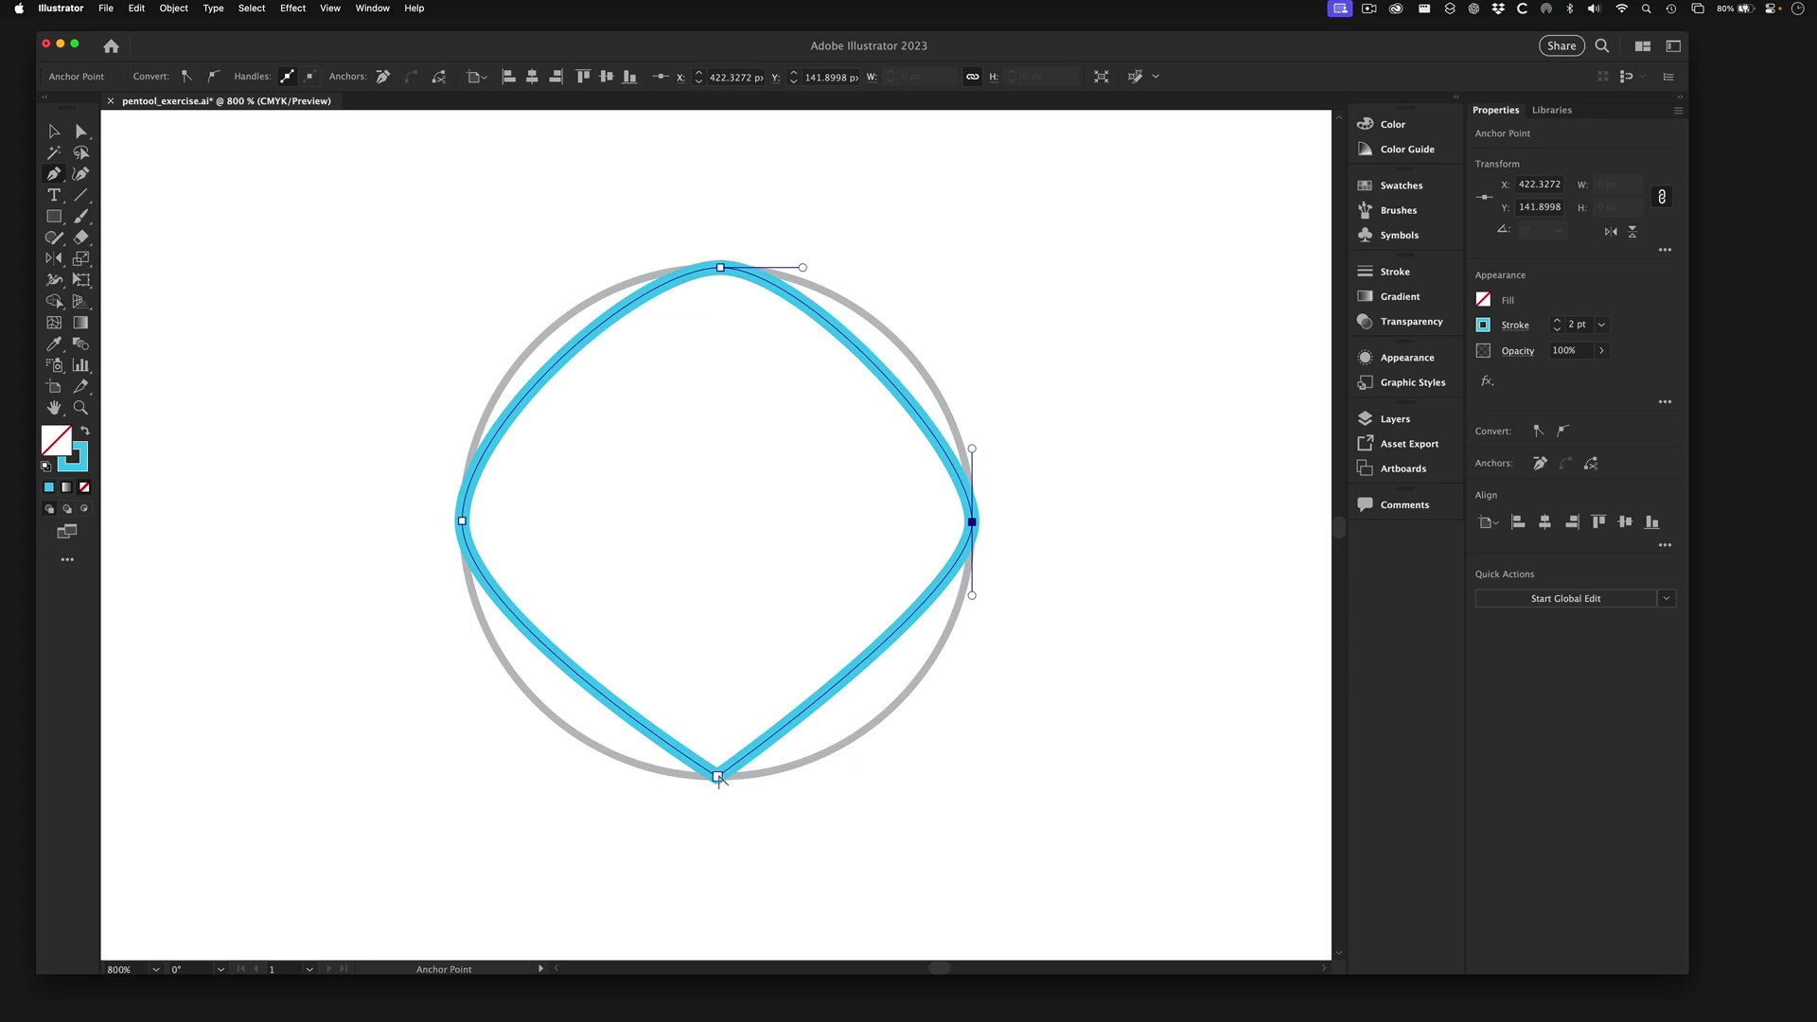
{"action": "left_click_drag", "start_coordinate": [717, 777], "coordinate": [621, 784]}
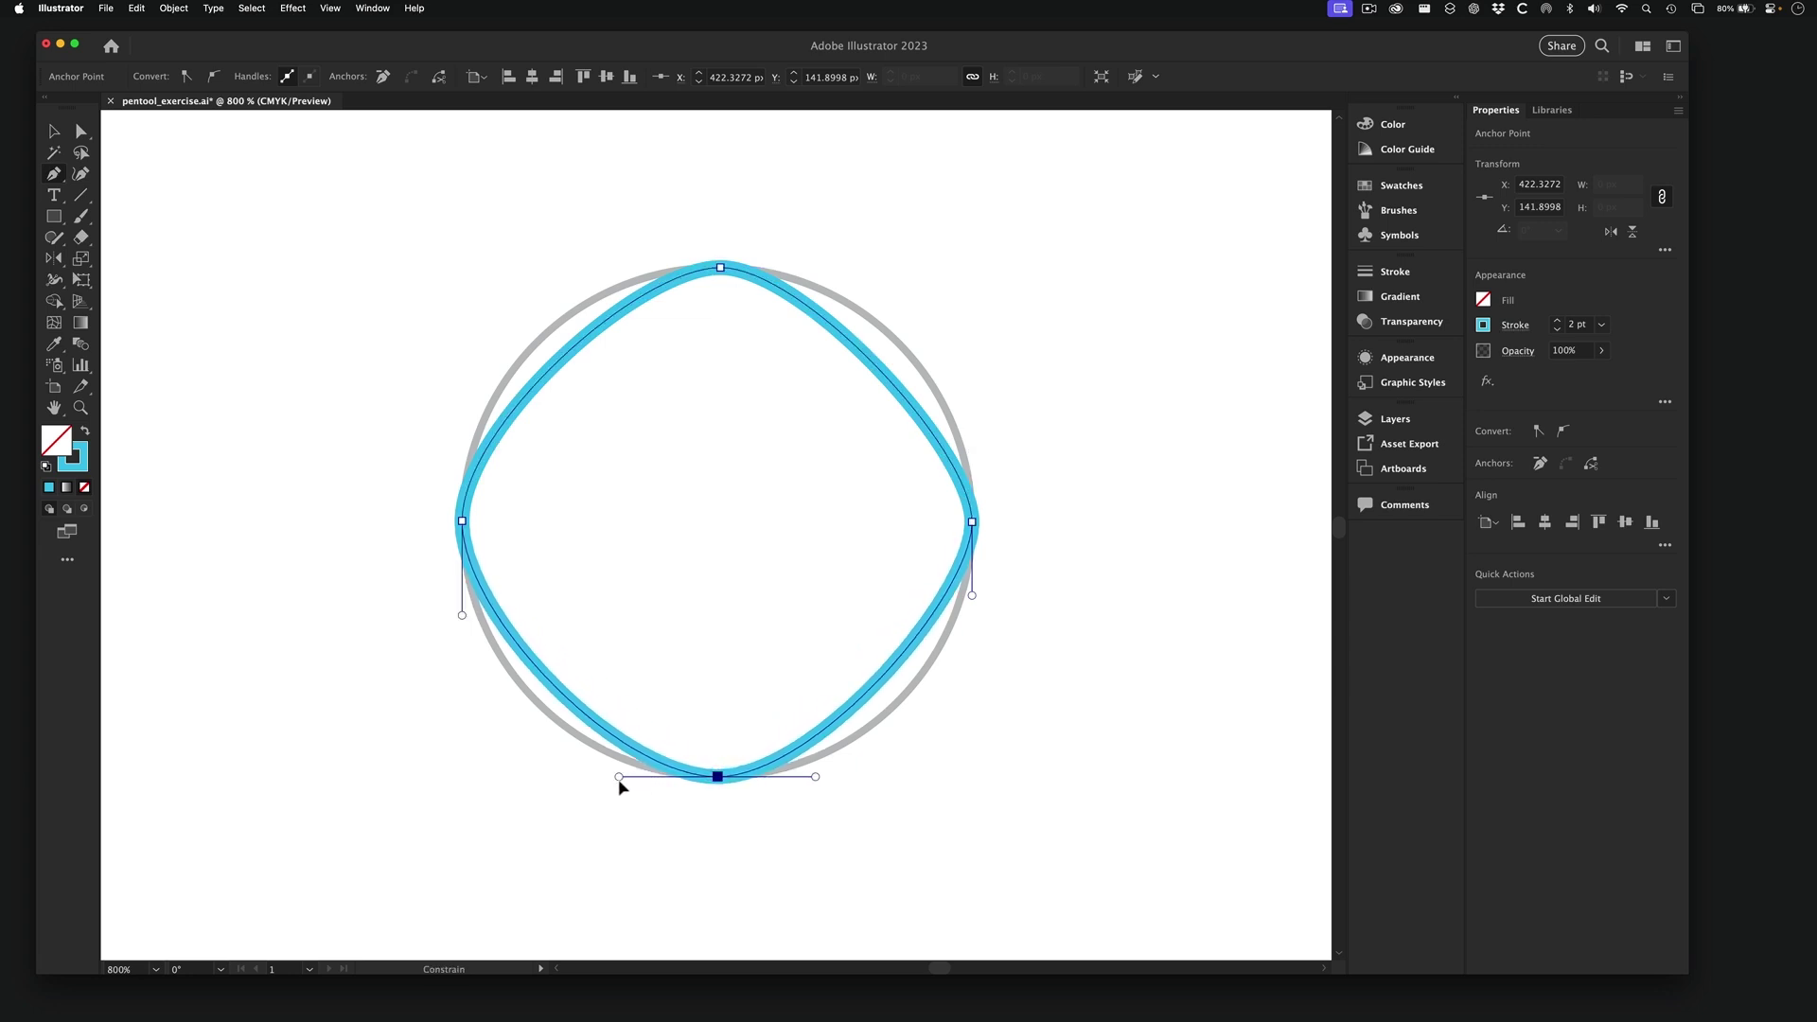
- Lengthen the left anchor's upper handle and both handles of the top anchor to fit the path to the circle's upper arc
{"action": "left_click", "coordinate": [462, 522]}
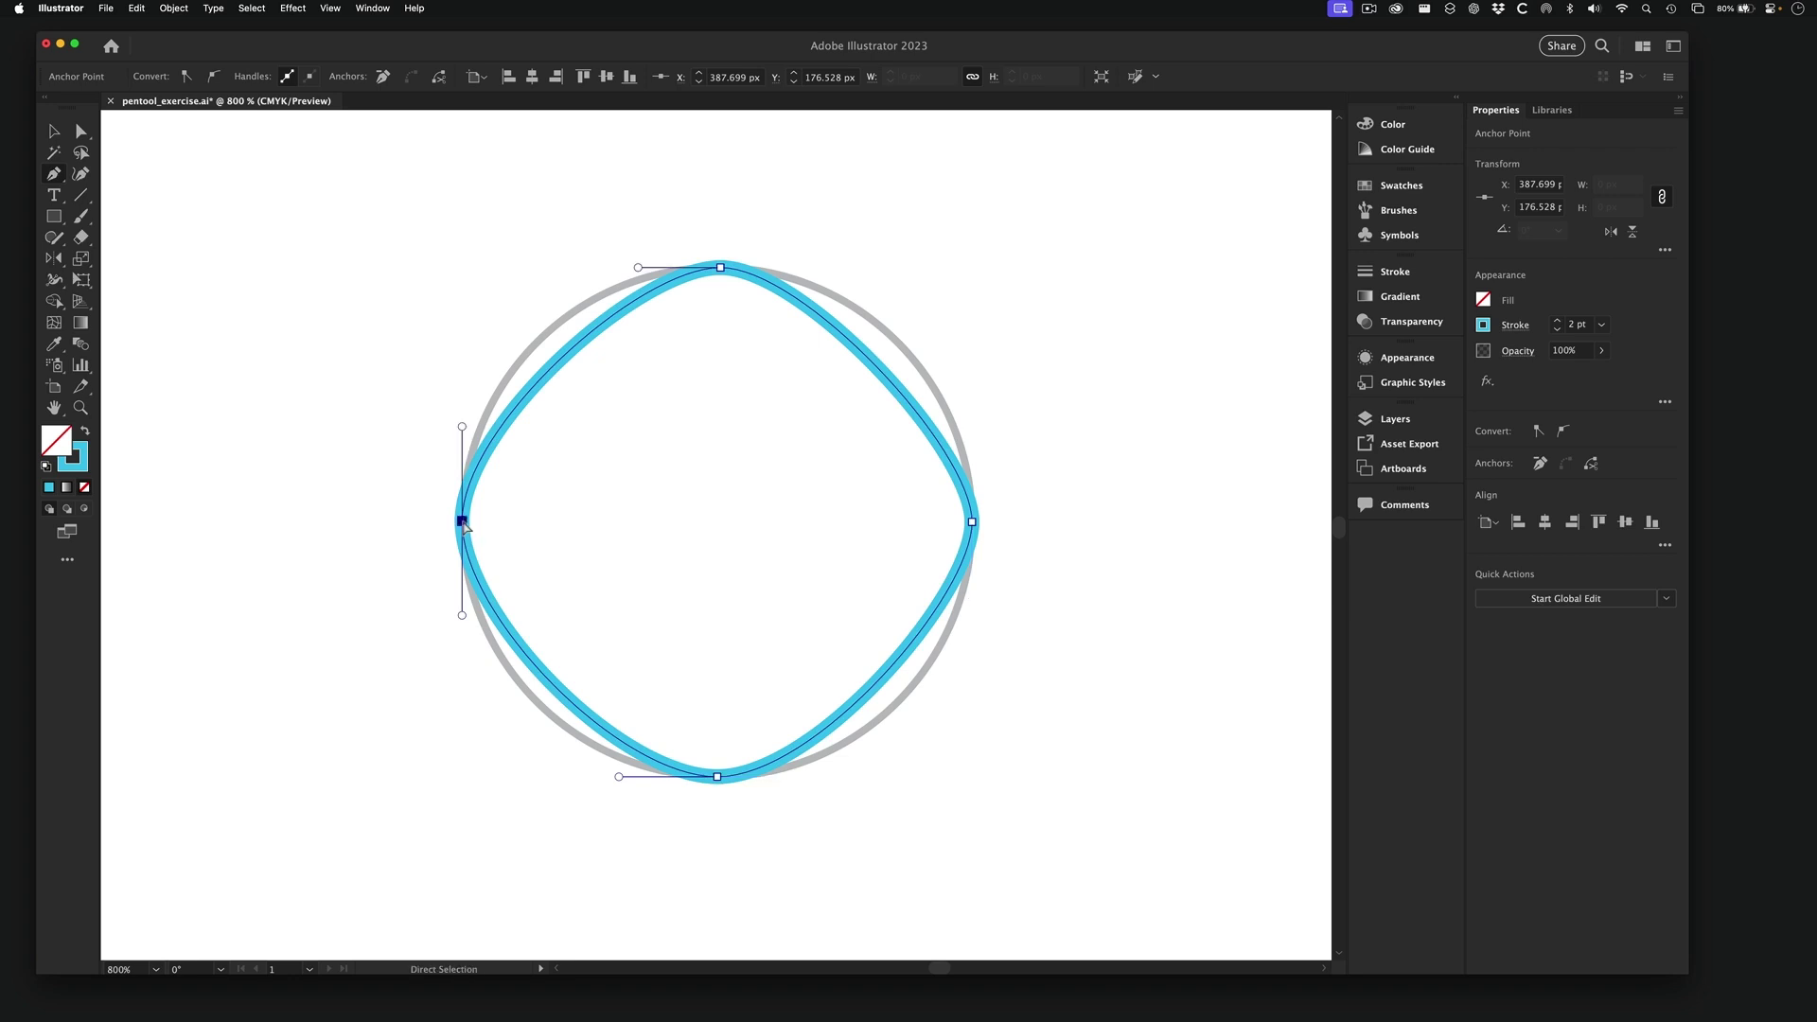
{"action": "left_click_drag", "start_coordinate": [462, 430], "coordinate": [452, 349]}
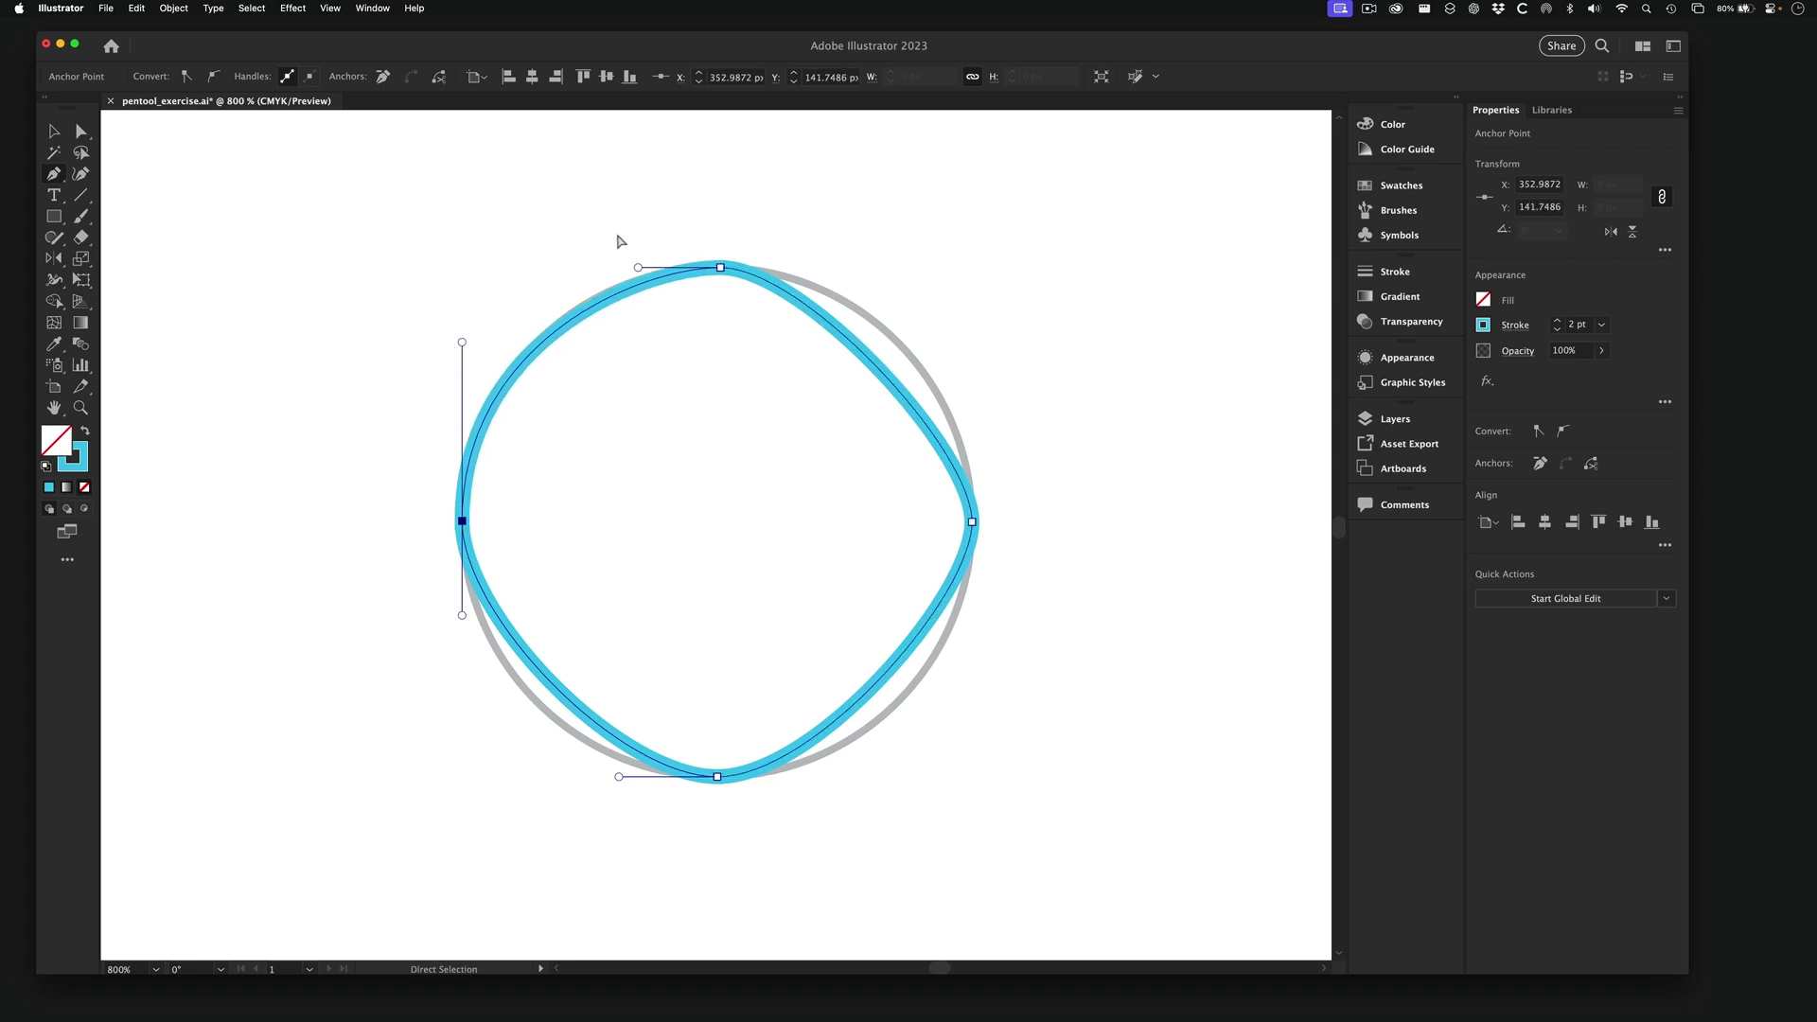
{"action": "left_click_drag", "start_coordinate": [639, 269], "coordinate": [609, 267]}
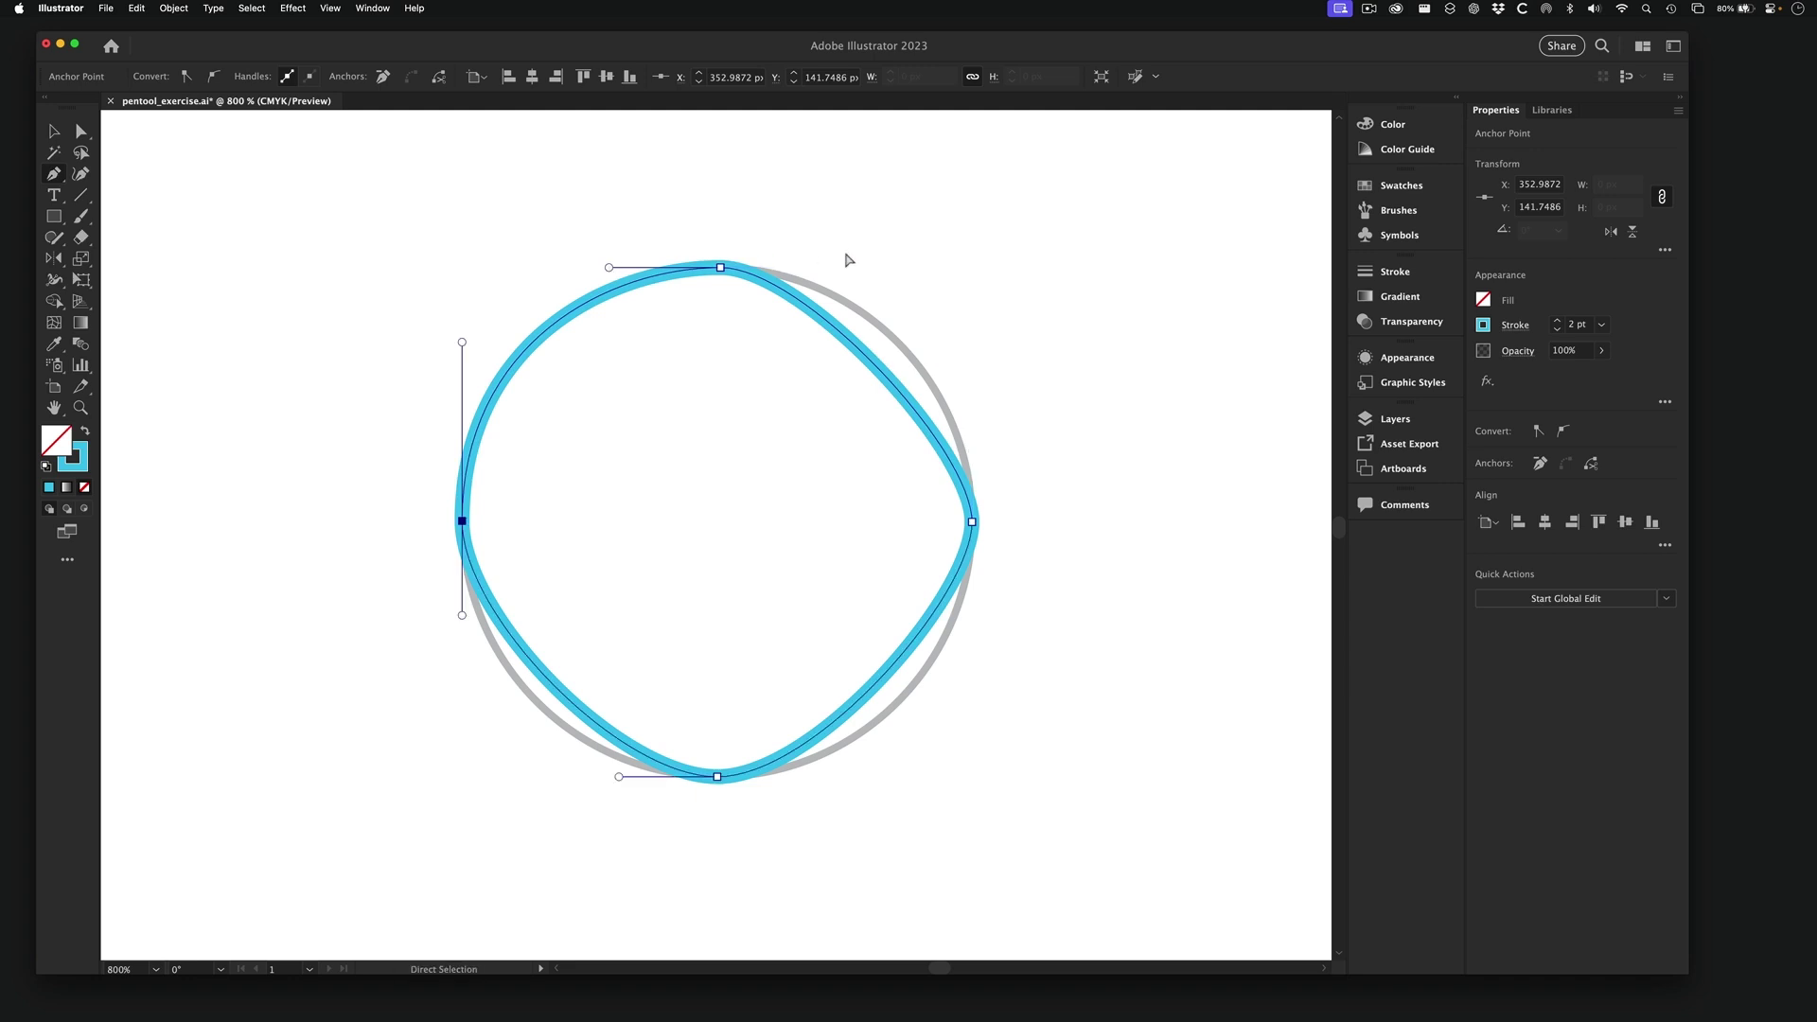
{"action": "left_click_drag", "start_coordinate": [721, 269], "coordinate": [889, 268]}
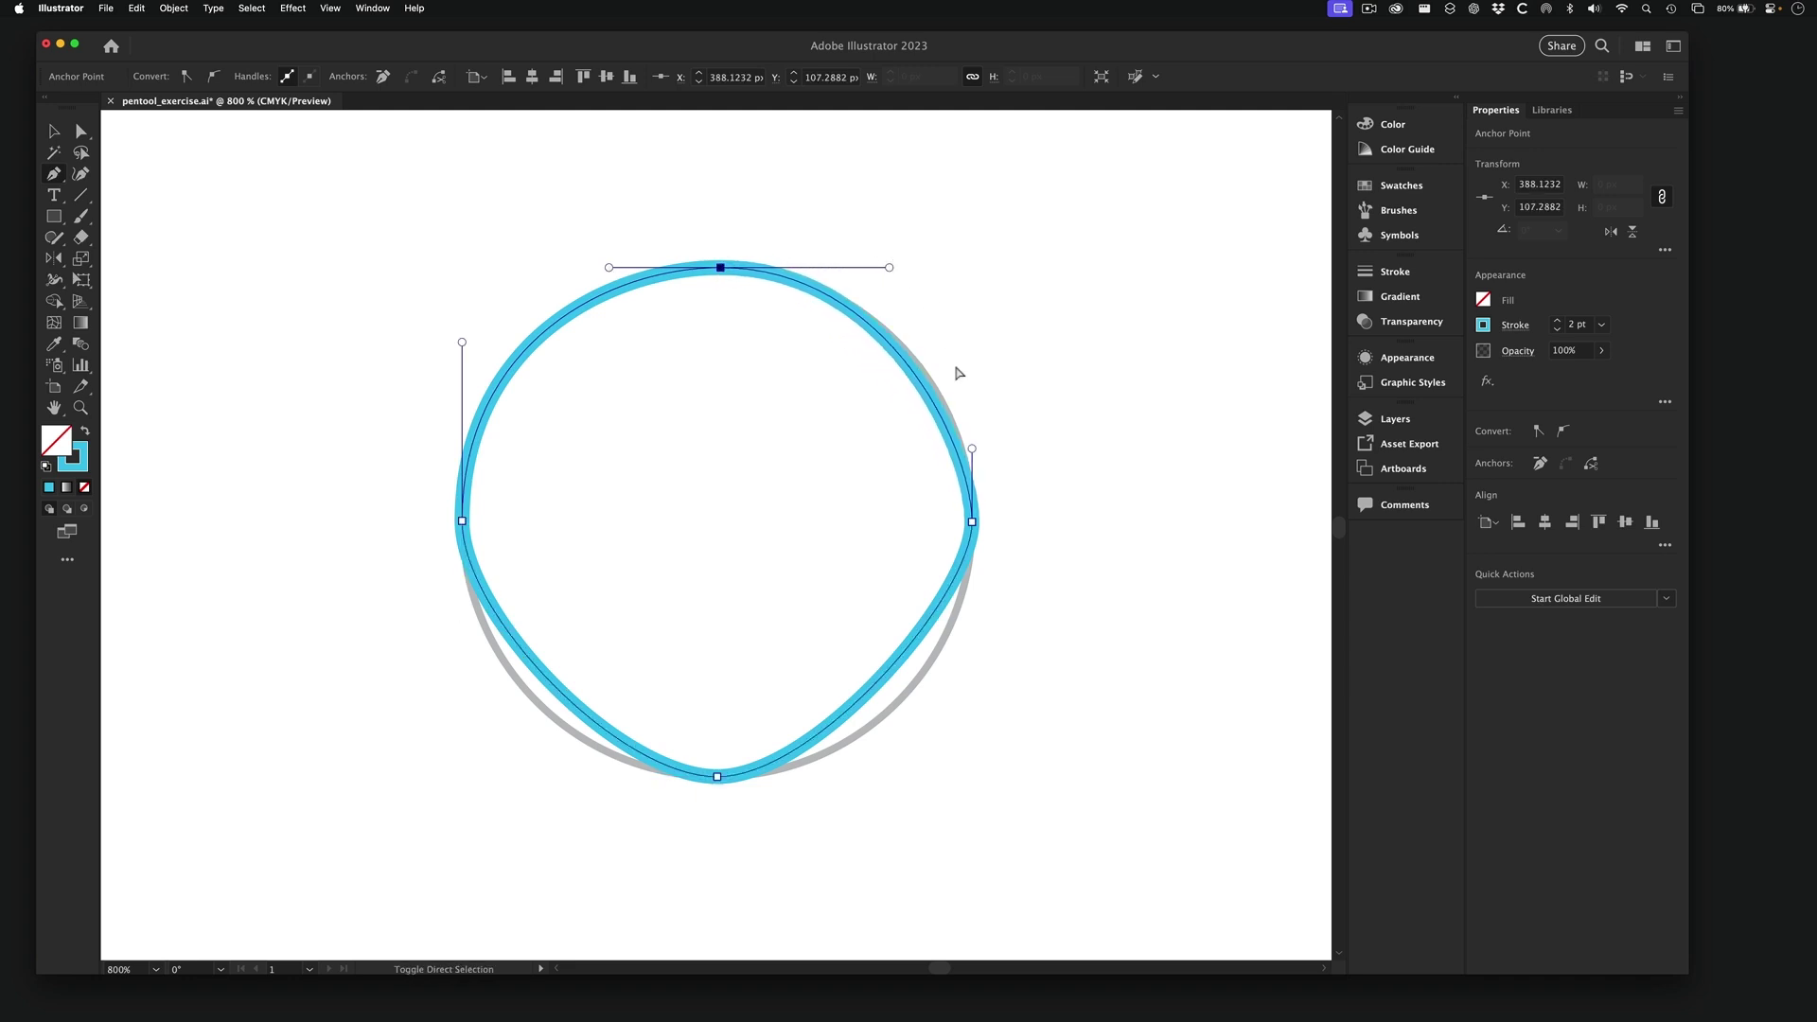
- Set the traced path's blending mode to Multiply
{"action": "left_click", "coordinate": [1410, 325]}
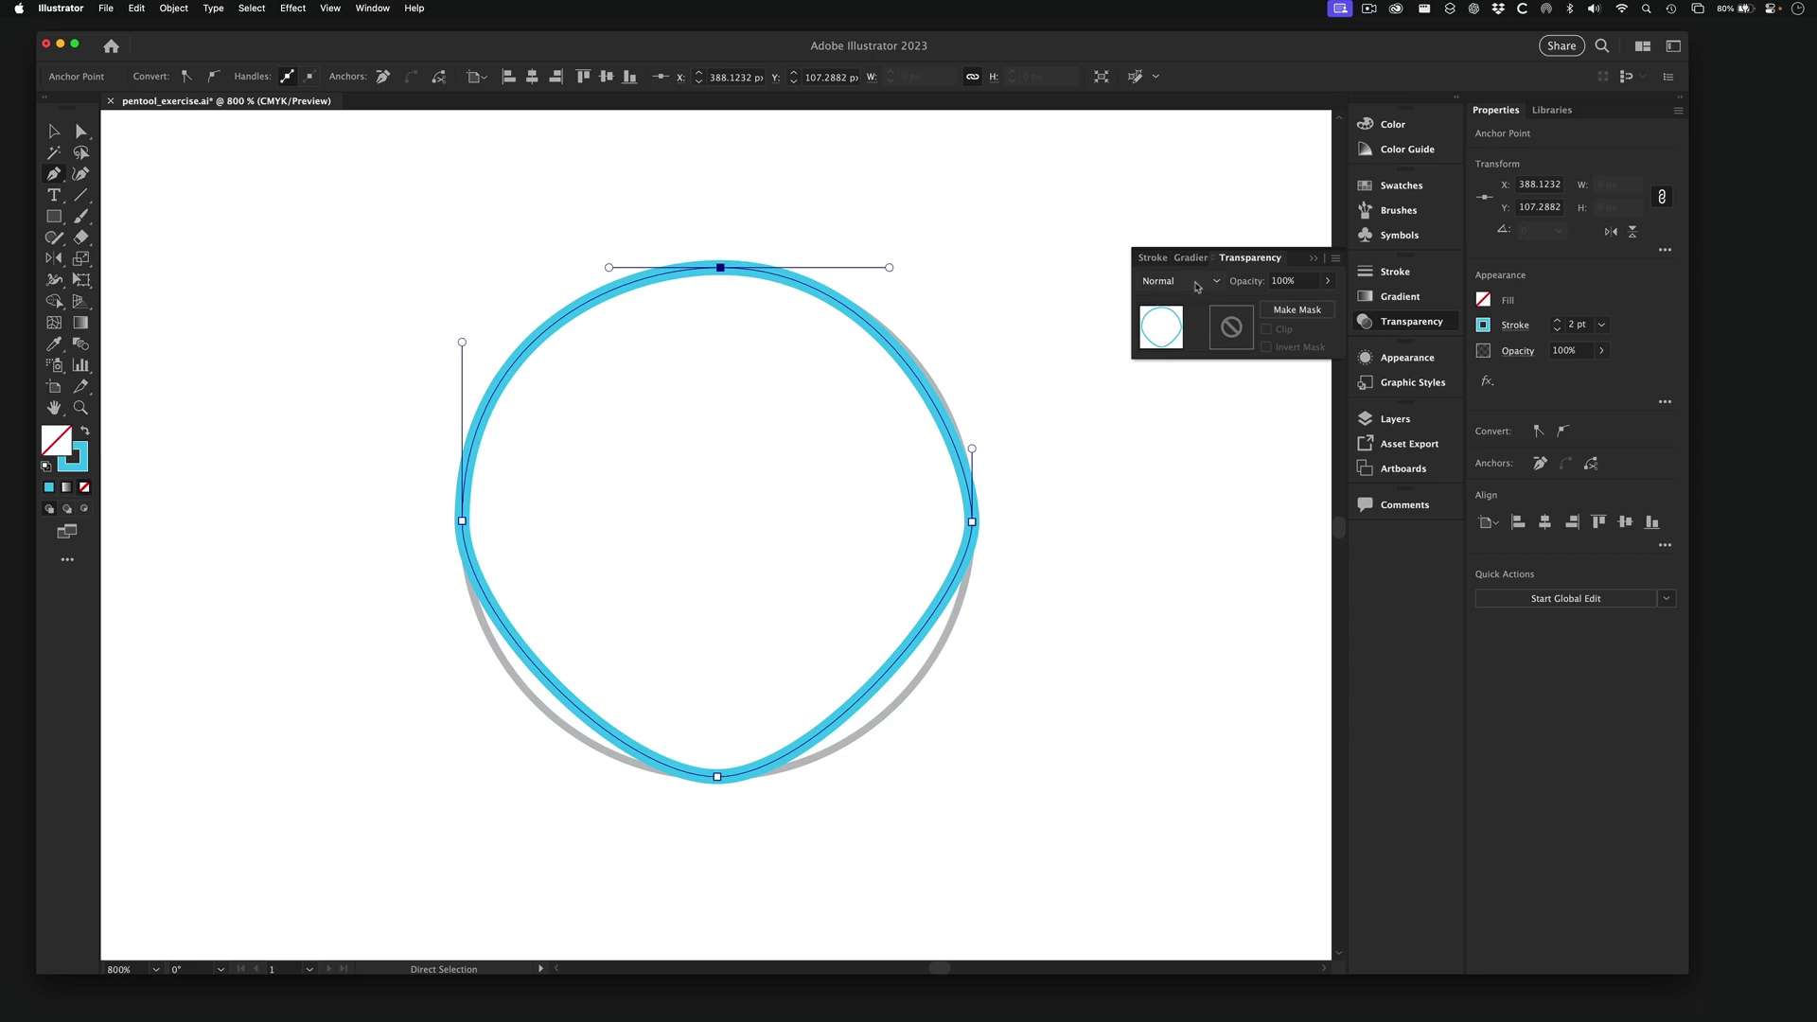
{"action": "left_click", "coordinate": [1178, 281]}
{"action": "left_click", "coordinate": [1180, 346]}
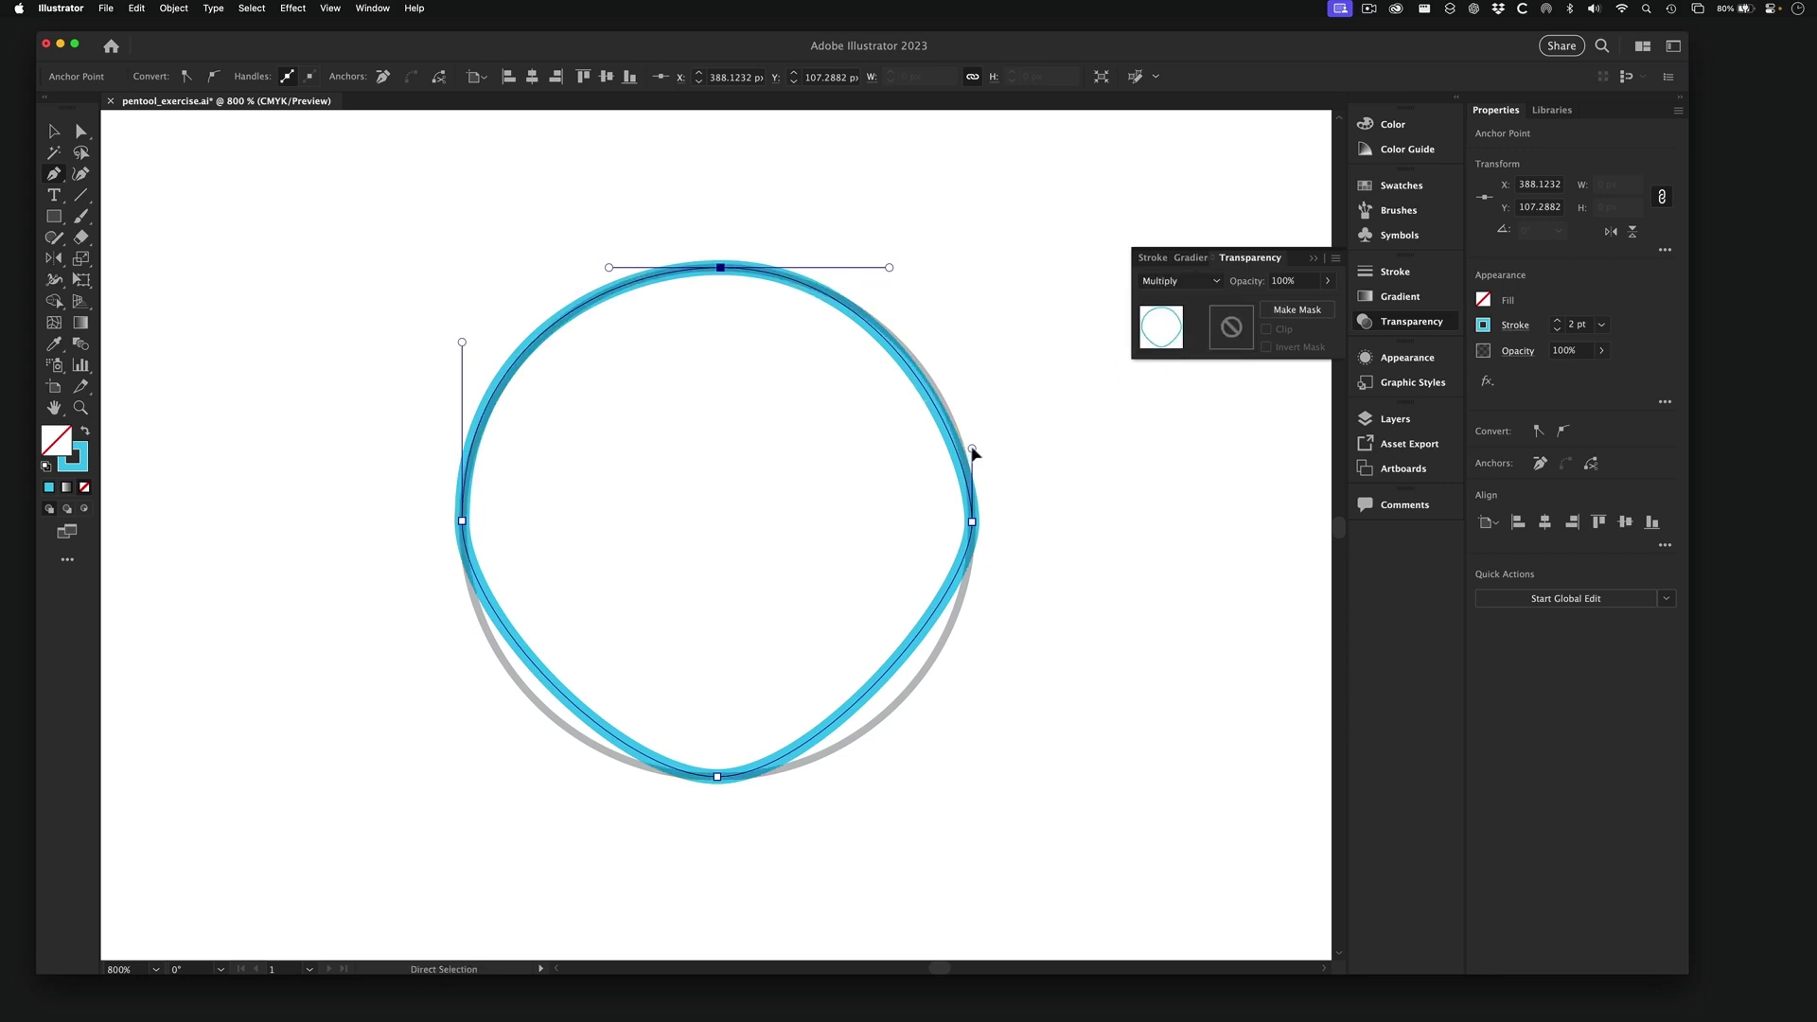
- Fit the upper-right quarter to the template by lengthening the right anchor's upper handle and slightly shortening the top anchor's right handle
{"action": "left_click_drag", "start_coordinate": [973, 449], "coordinate": [978, 413]}
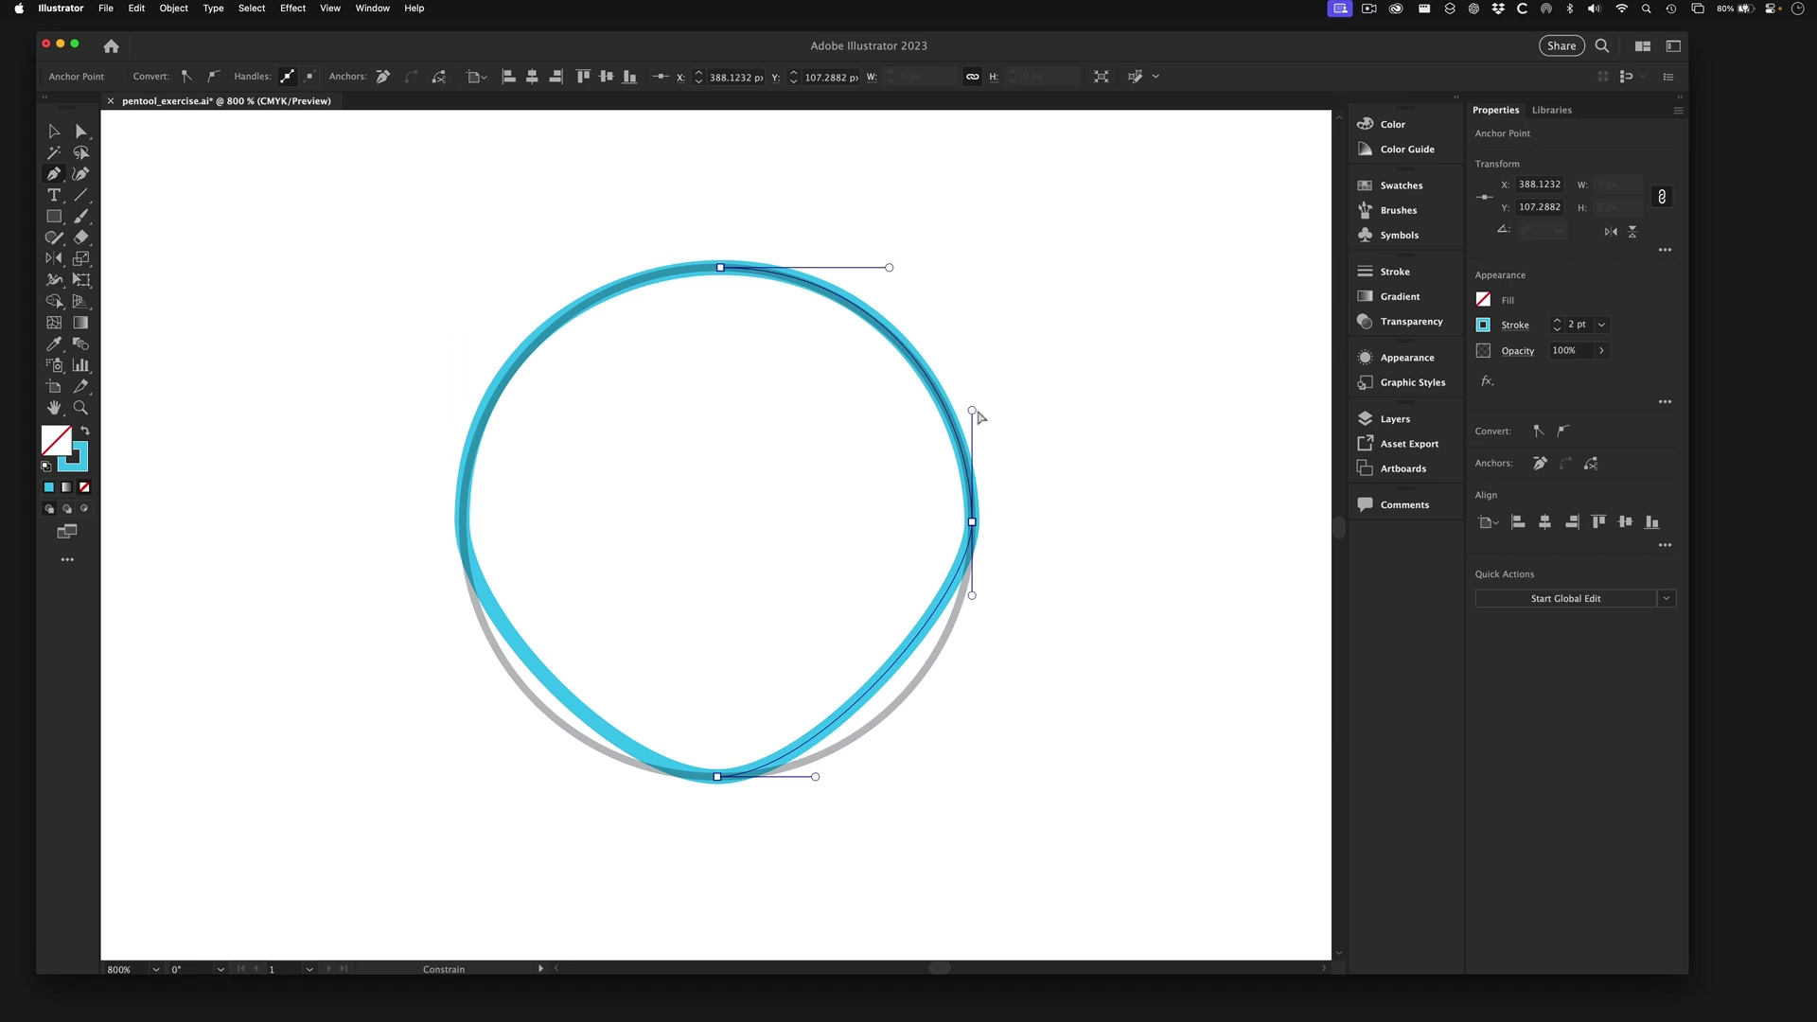
{"action": "left_click", "coordinate": [885, 267]}
{"action": "left_click_drag", "start_coordinate": [889, 272], "coordinate": [884, 273]}
{"action": "left_click_drag", "start_coordinate": [975, 415], "coordinate": [975, 409]}
- Fit the lower-right quarter to the template by lengthening the right anchor's lower handle and the bottom anchor's right handle
{"action": "left_click", "coordinate": [971, 522]}
{"action": "left_click_drag", "start_coordinate": [973, 599], "coordinate": [981, 692]}
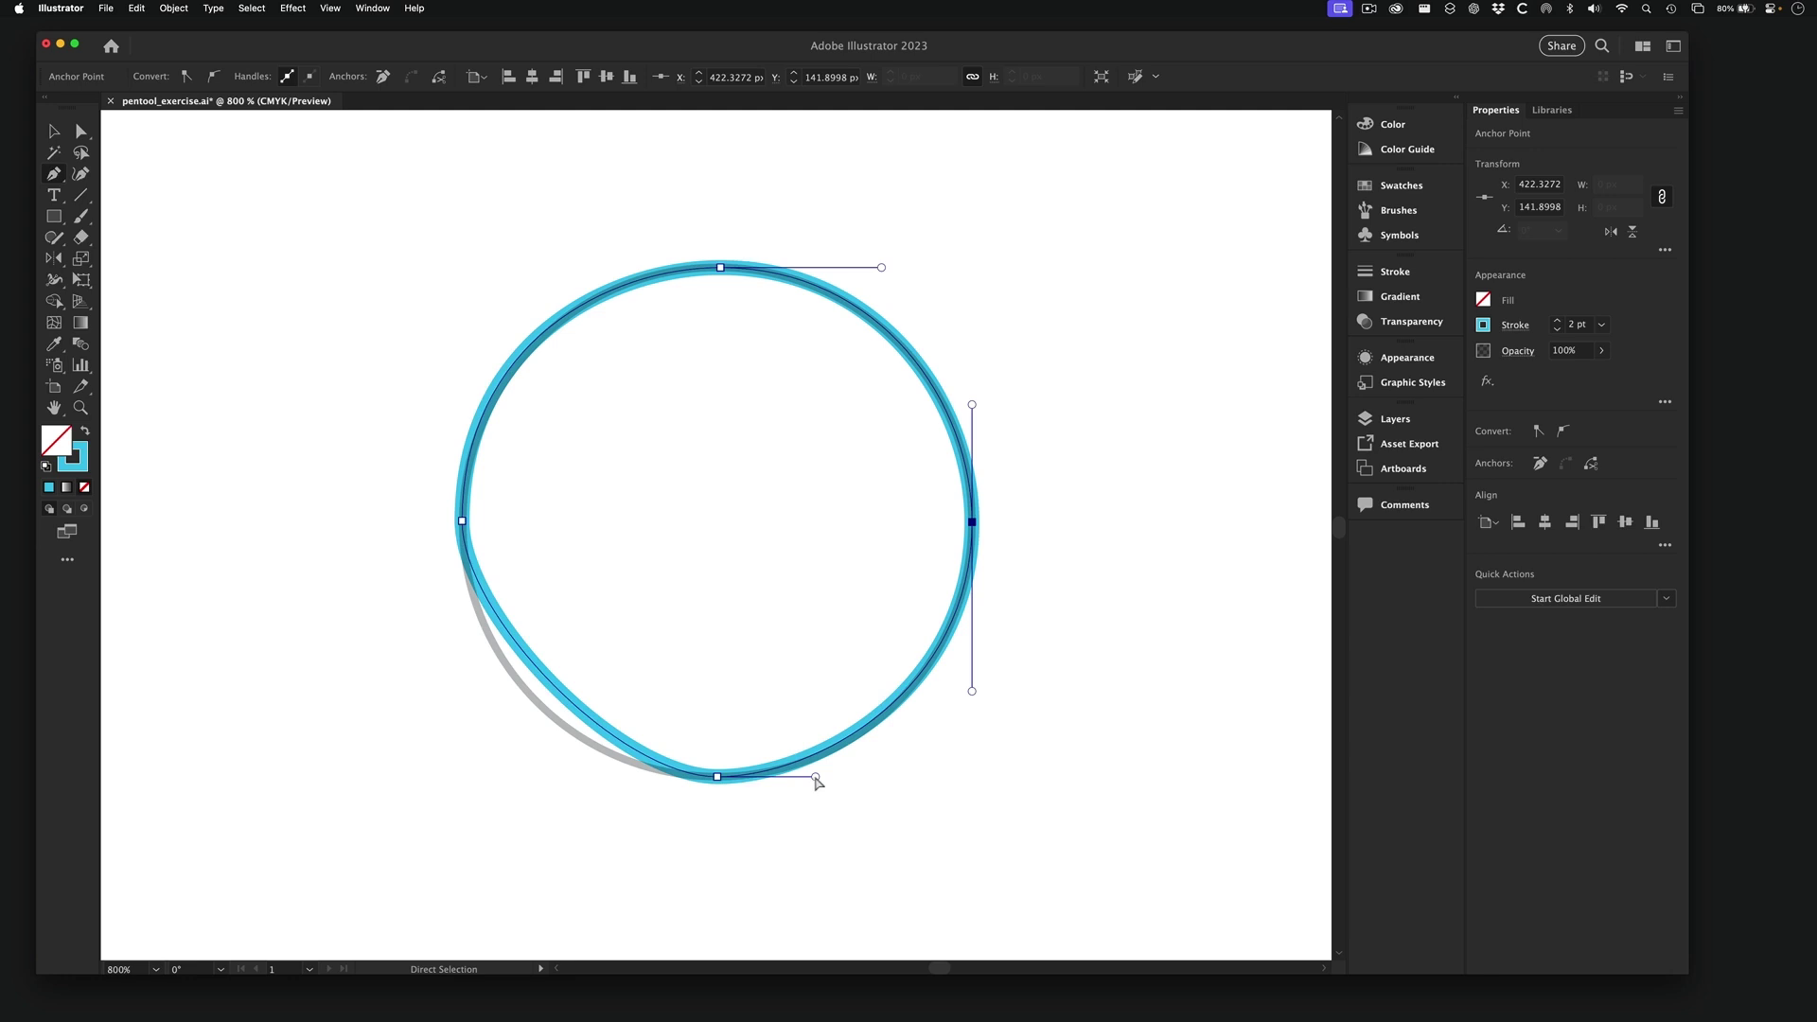
{"action": "left_click_drag", "start_coordinate": [815, 777], "coordinate": [856, 776]}
{"action": "left_click_drag", "start_coordinate": [973, 696], "coordinate": [973, 674]}
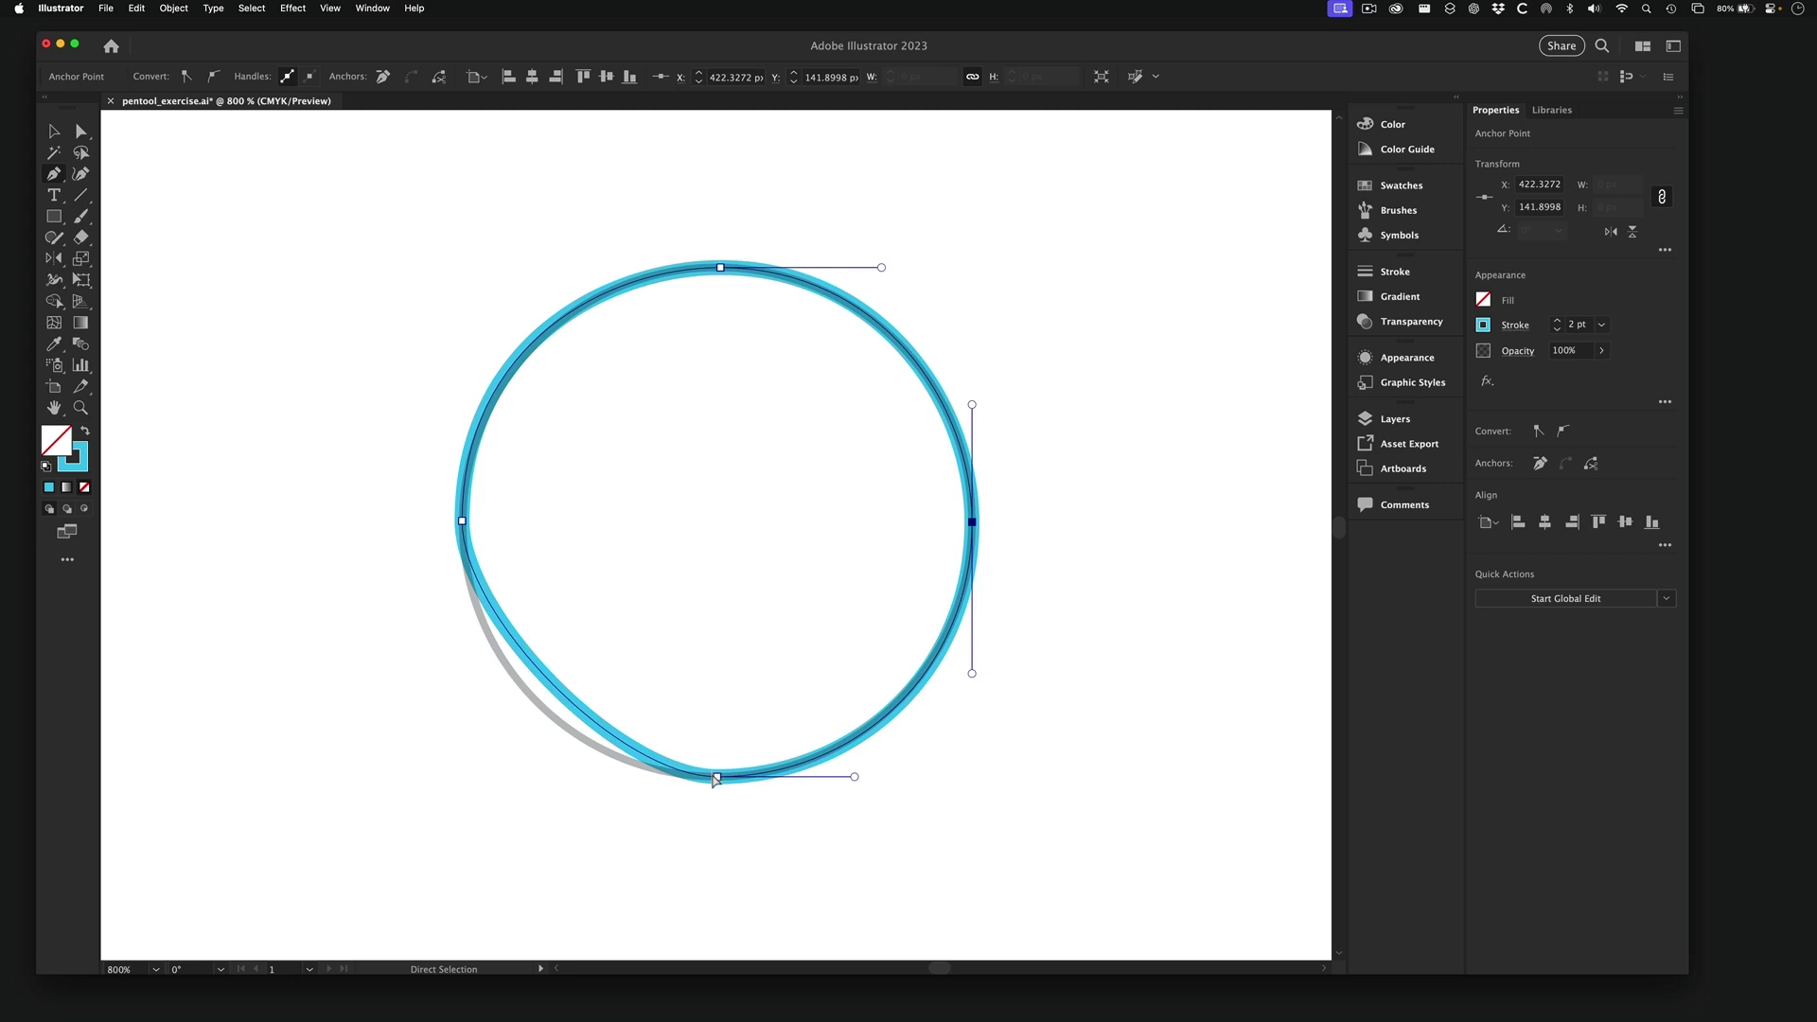
- Lengthen the bottom anchor's left handle to fit the lower-left quarter to the template, and select the left anchor point
{"action": "left_click", "coordinate": [717, 777]}
{"action": "left_click_drag", "start_coordinate": [619, 778], "coordinate": [545, 778]}
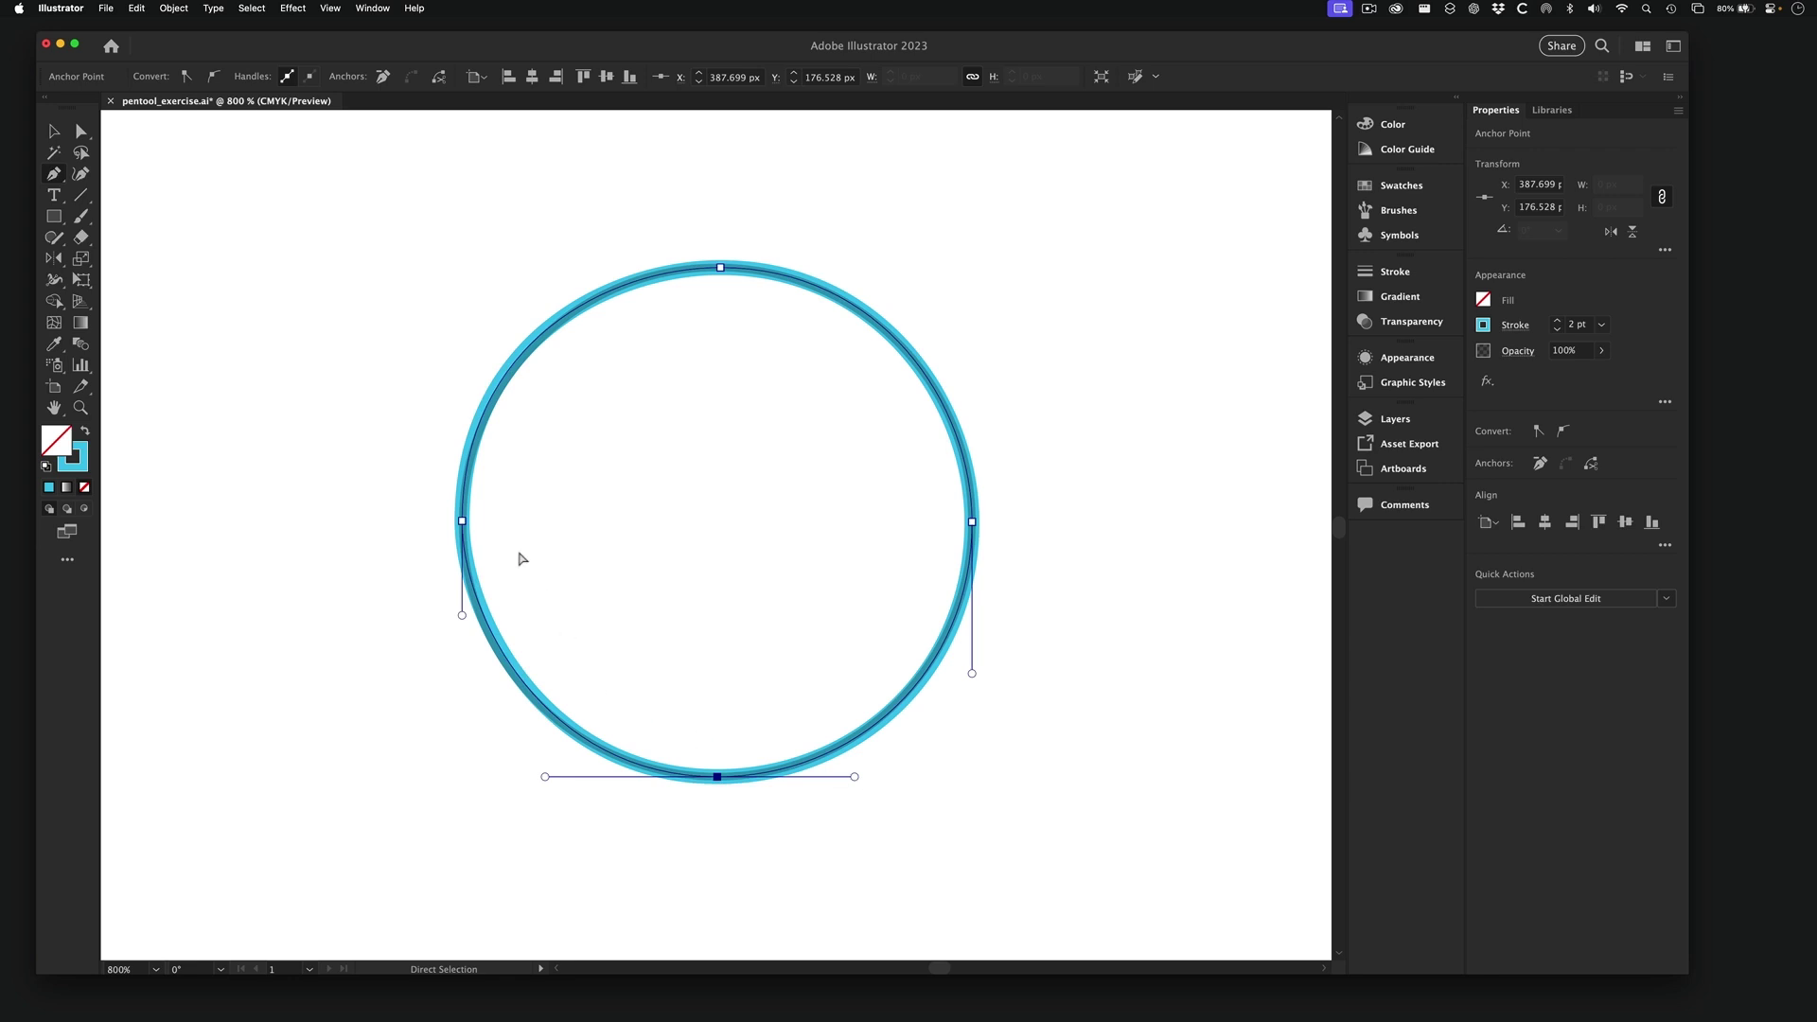
{"action": "left_click", "coordinate": [462, 521]}
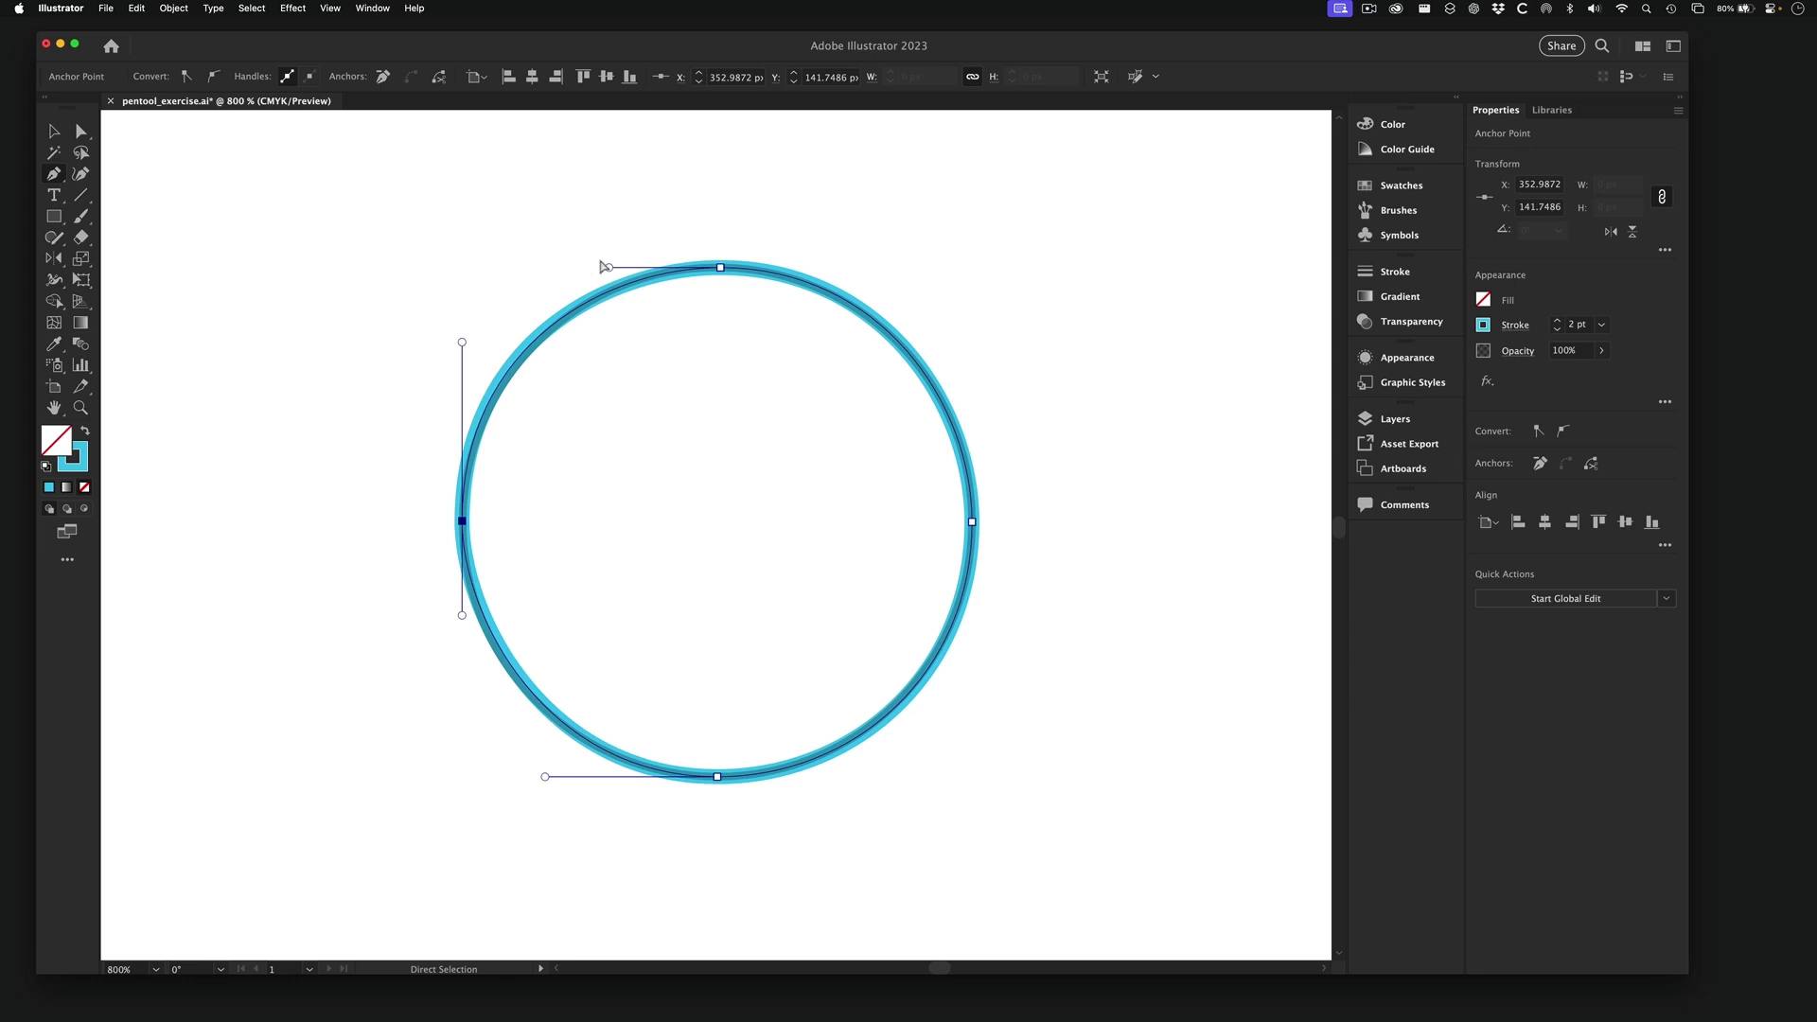
- Fit the circle's left half by shortening the left anchor's upper handle, lengthening its lower handle and the top anchor's left handle, and deselect the path
{"action": "left_click_drag", "start_coordinate": [463, 344], "coordinate": [462, 398]}
{"action": "left_click_drag", "start_coordinate": [463, 618], "coordinate": [462, 643]}
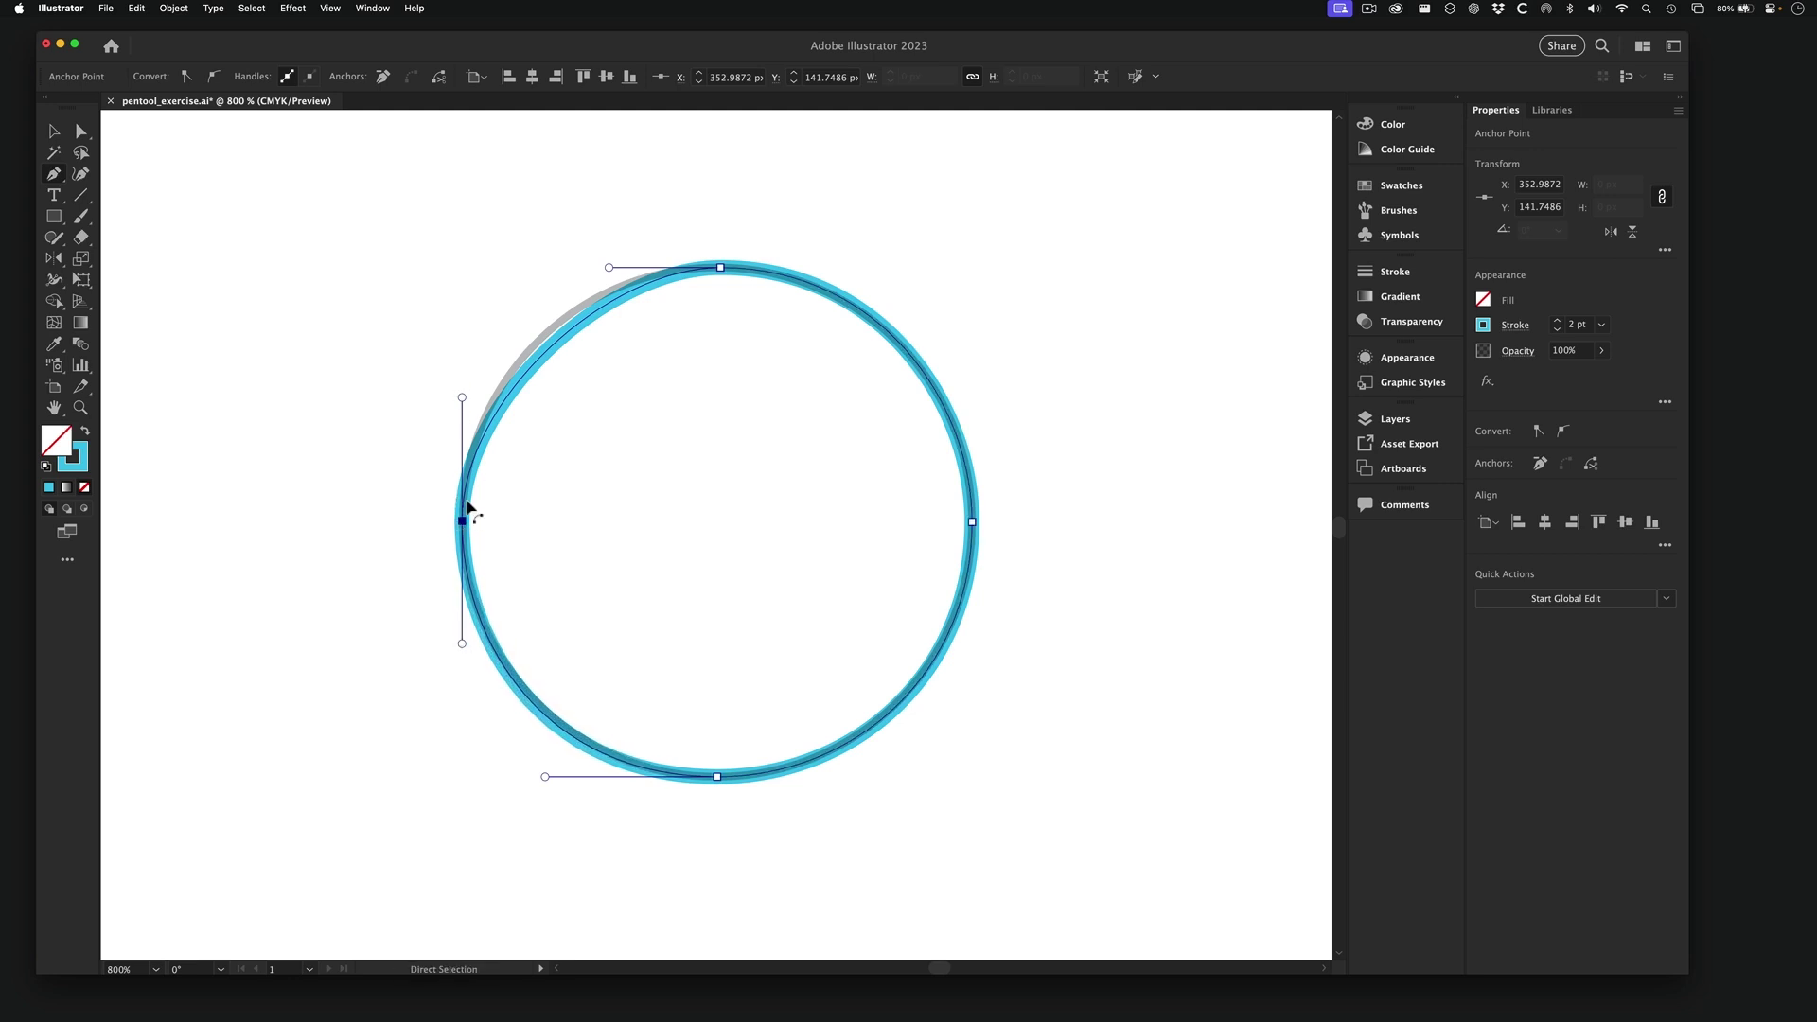
{"action": "left_click_drag", "start_coordinate": [608, 271], "coordinate": [567, 271]}
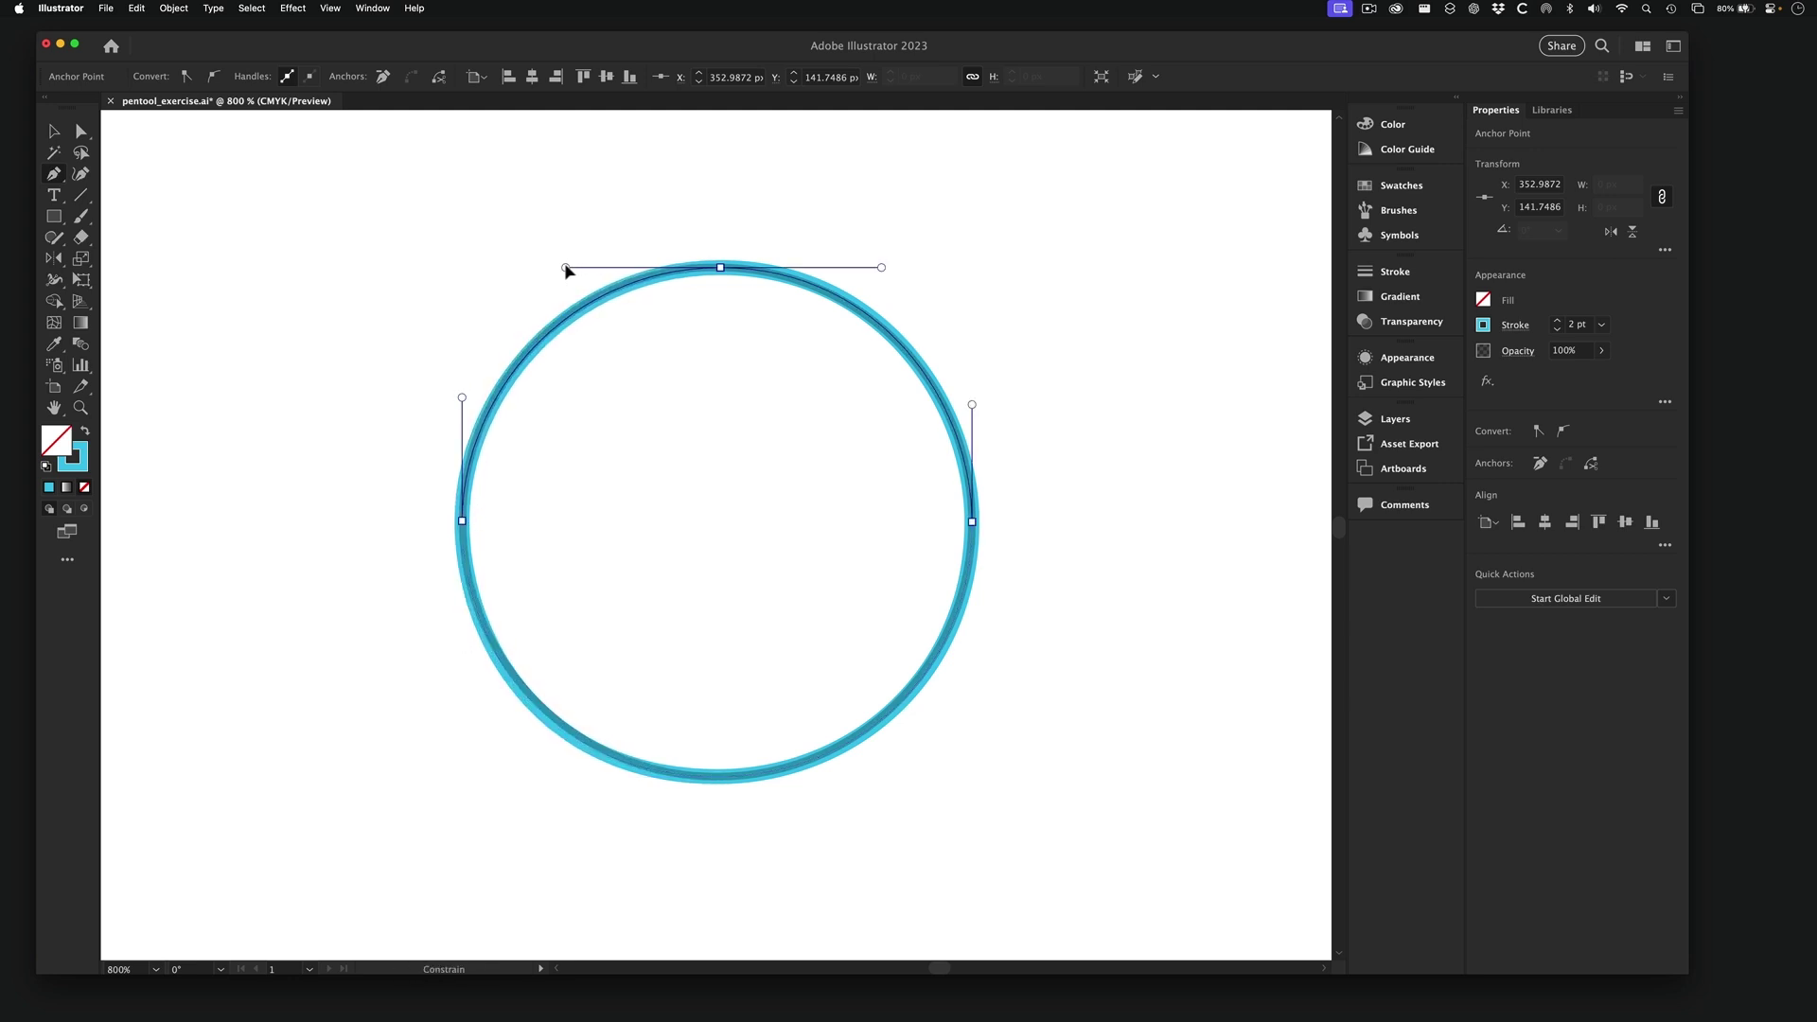
{"action": "left_click", "coordinate": [476, 250], "text": "super"}
- Select the whole traced circle, set its blending mode back to Normal and deselect it
{"action": "left_click", "coordinate": [742, 550], "text": "alt+super"}
{"action": "left_click", "coordinate": [742, 551], "text": "alt+super"}
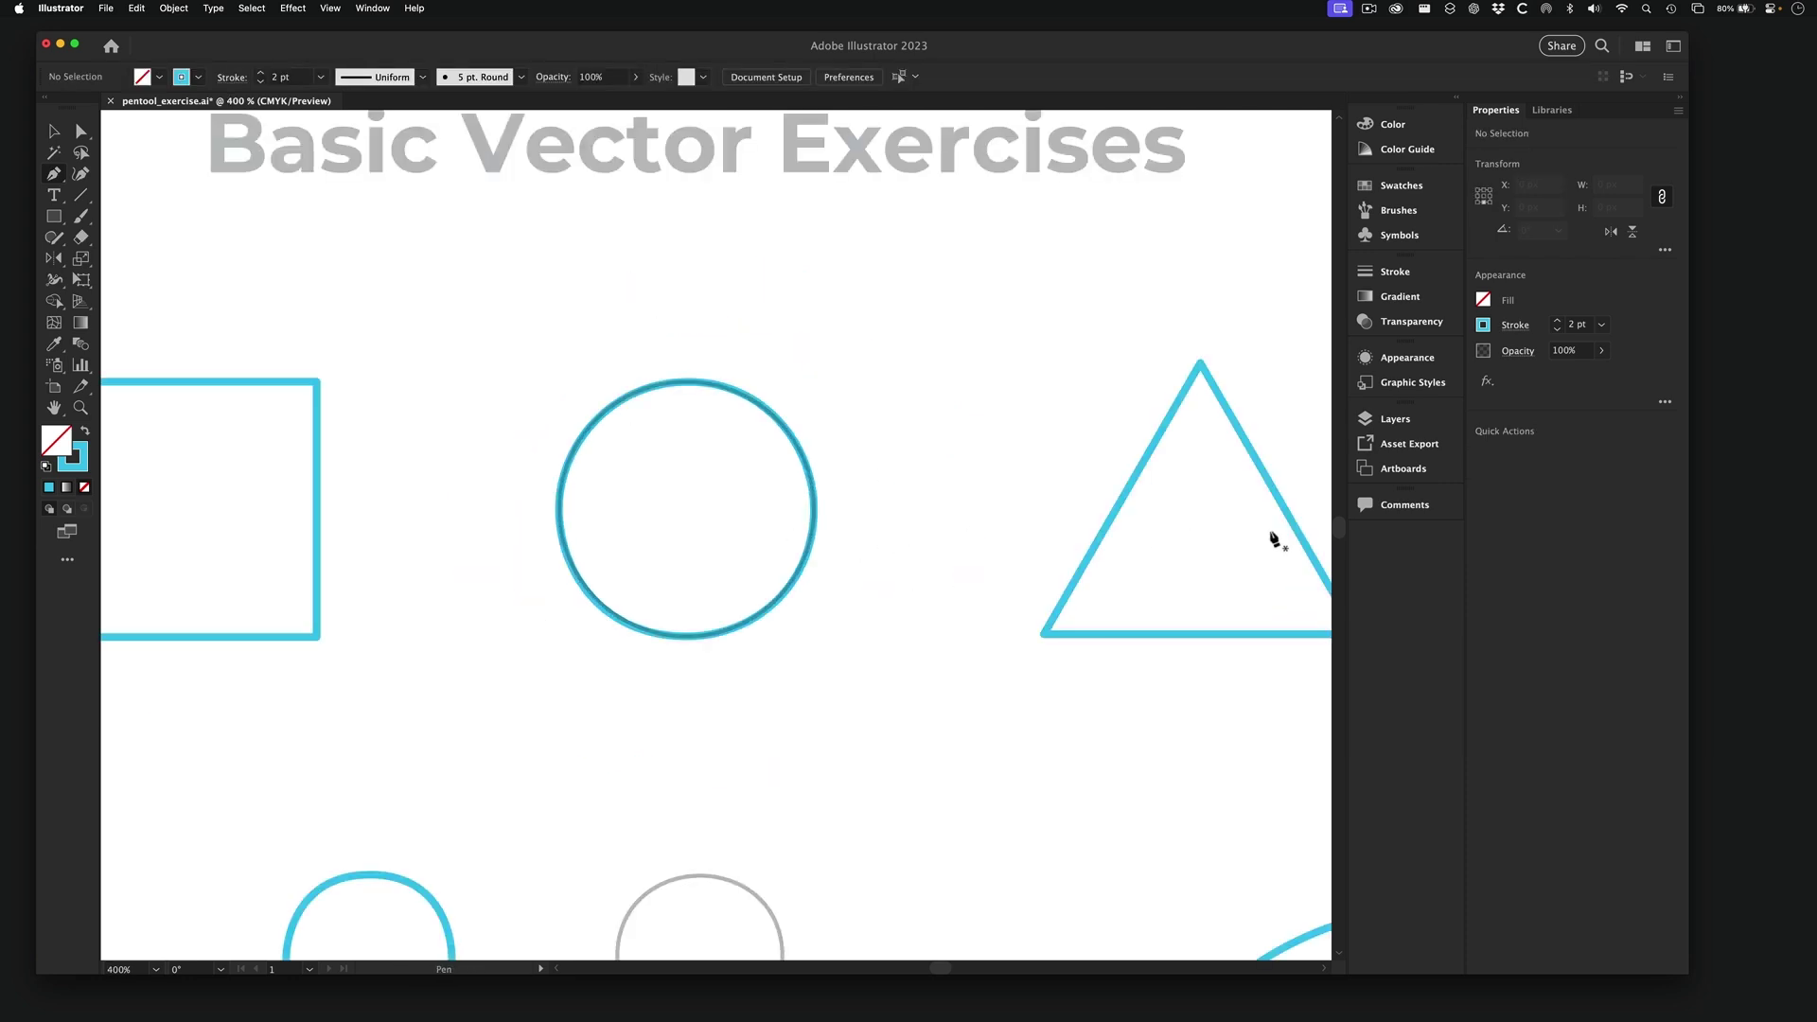
{"action": "left_click", "coordinate": [1416, 420]}
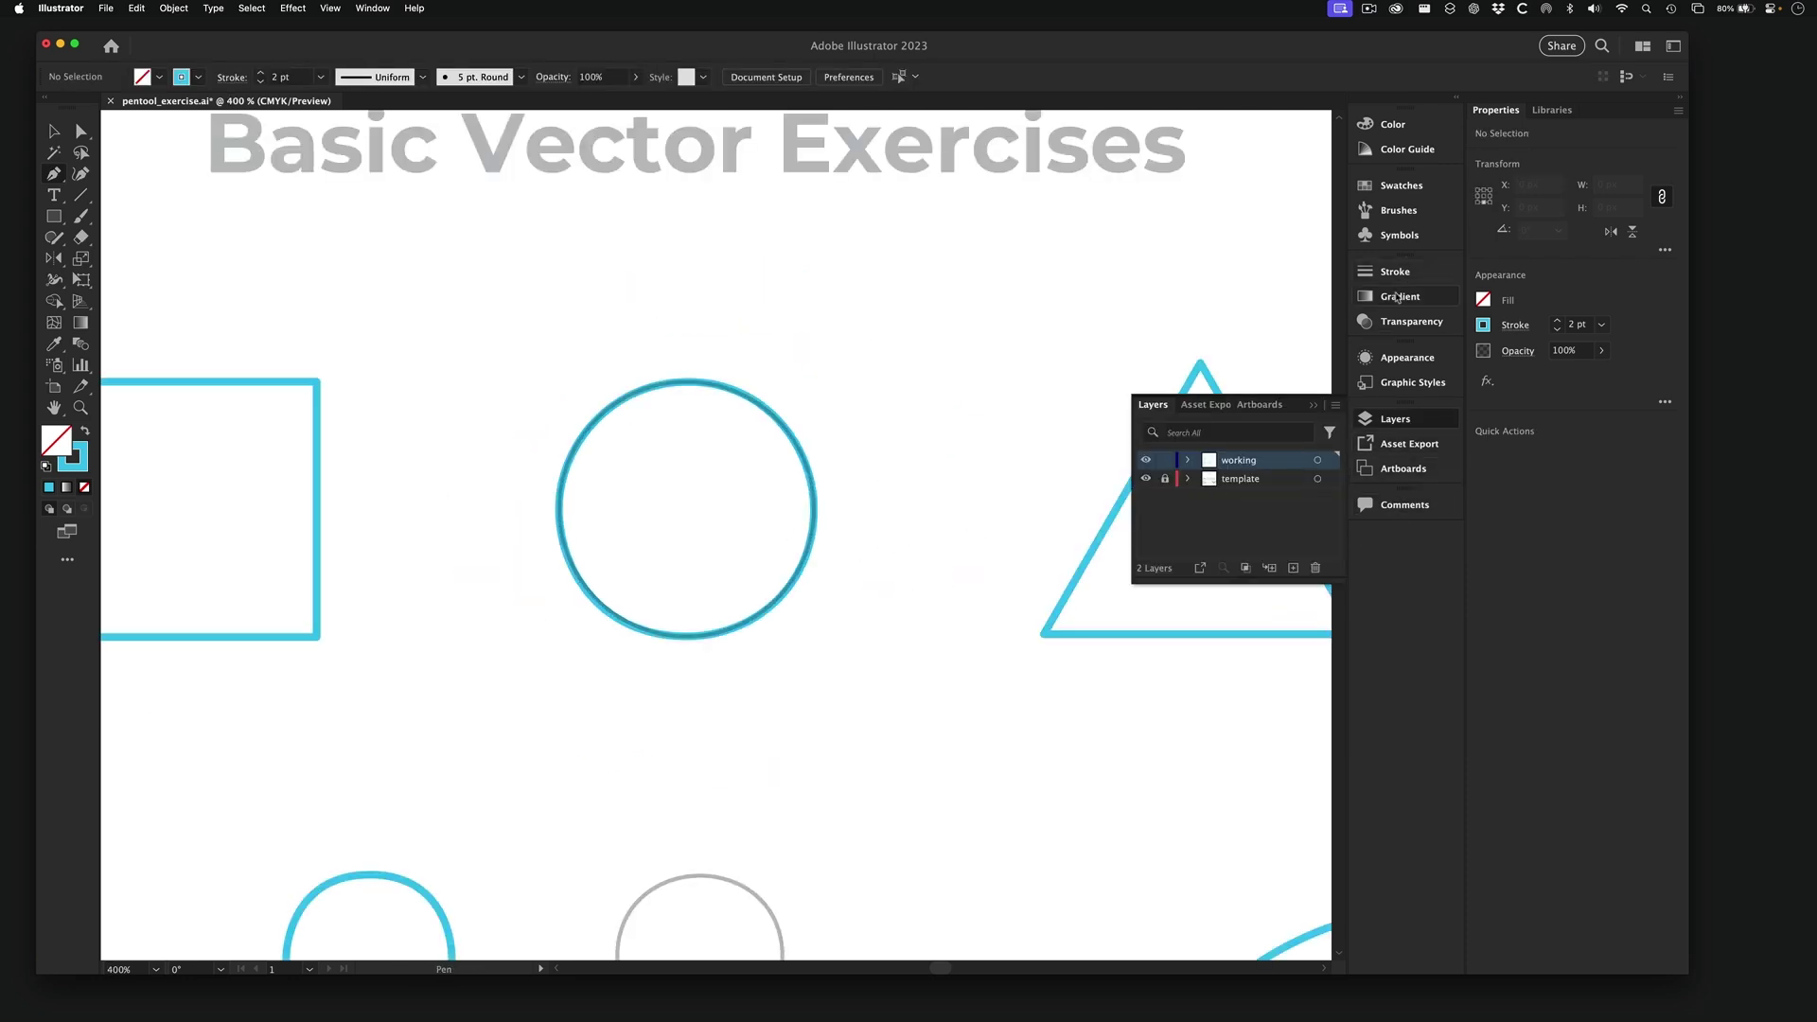
{"action": "left_click_drag", "start_coordinate": [470, 304], "coordinate": [889, 695]}
{"action": "left_click", "coordinate": [1401, 322]}
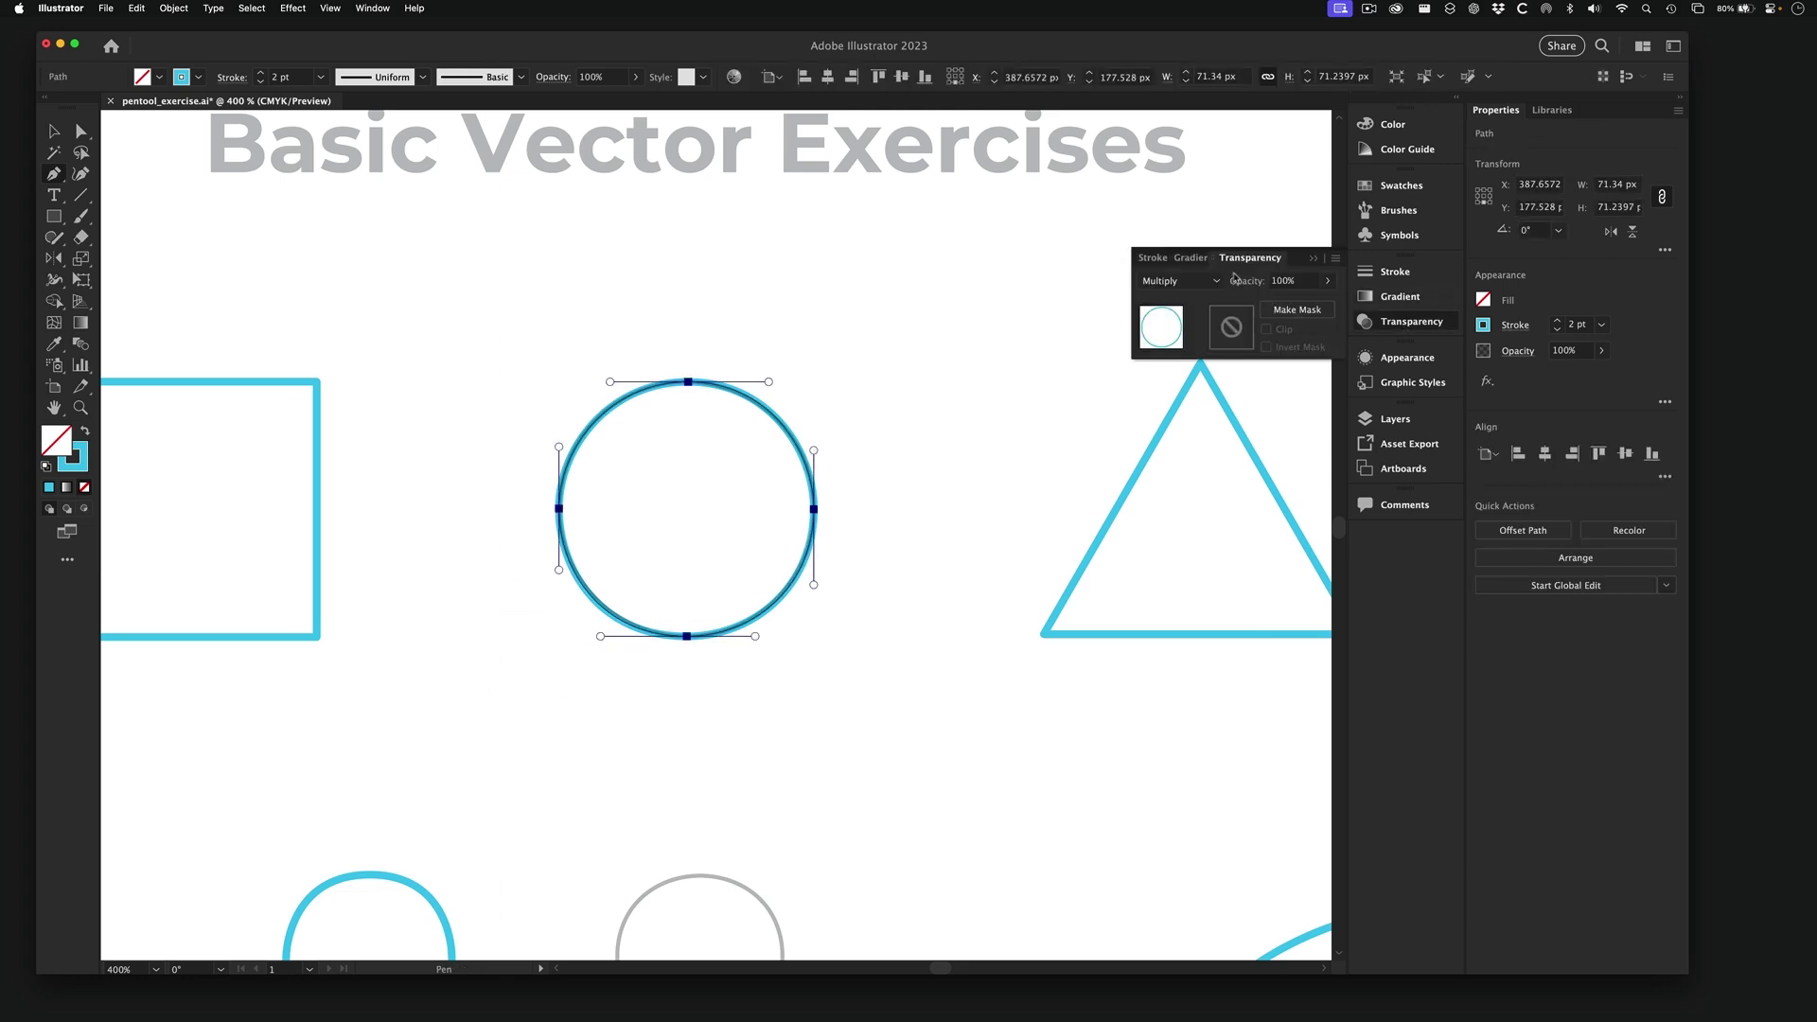
{"action": "left_click", "coordinate": [1178, 282]}
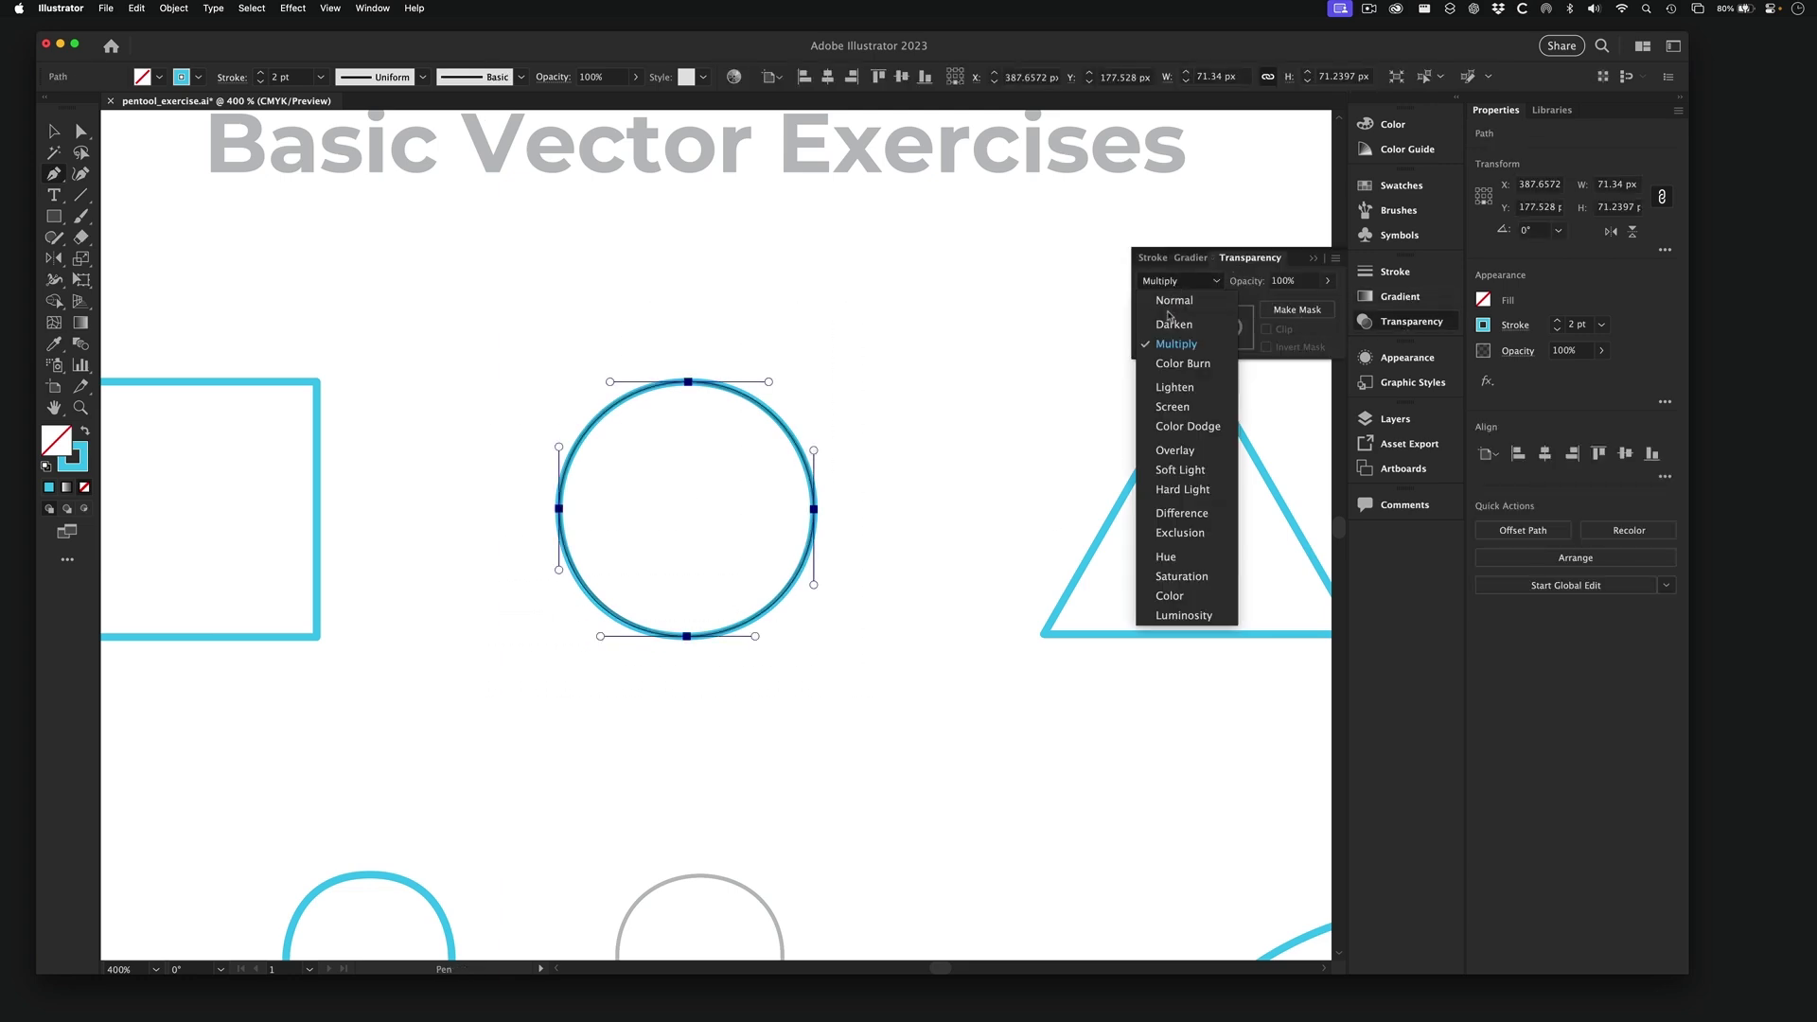
{"action": "left_click", "coordinate": [1188, 303]}
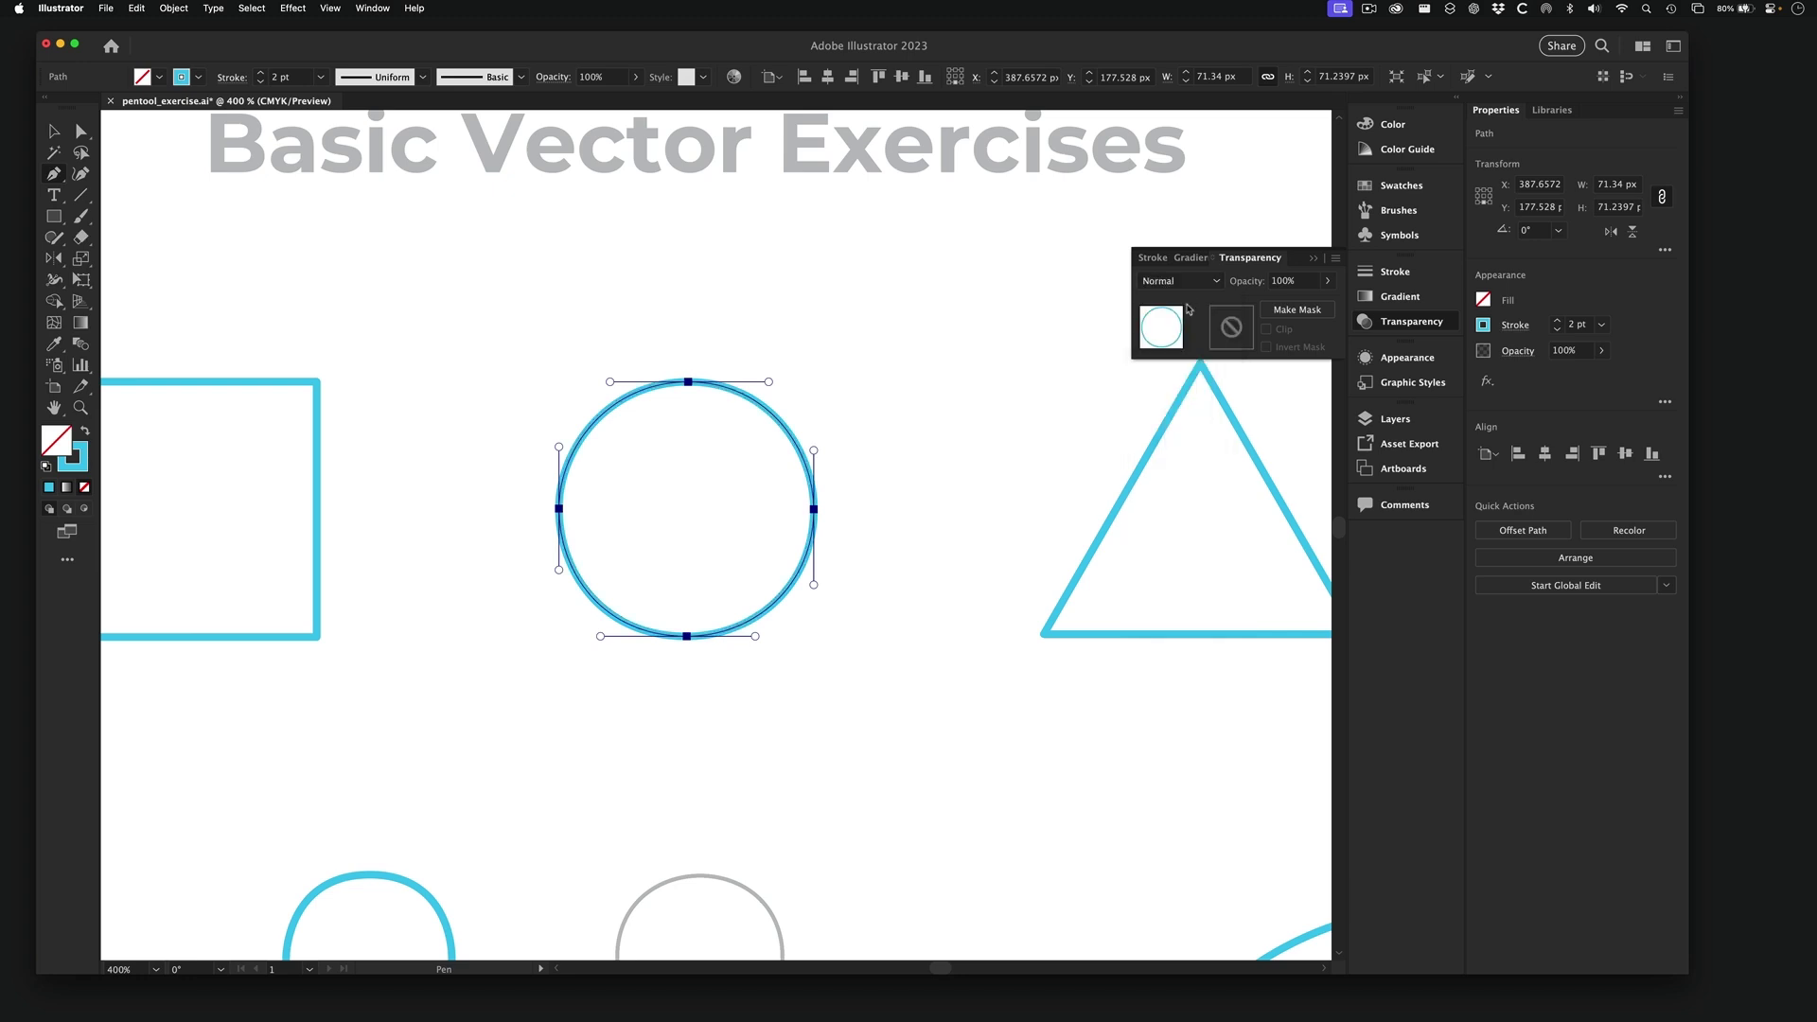
{"action": "left_click", "coordinate": [885, 417], "text": "super"}
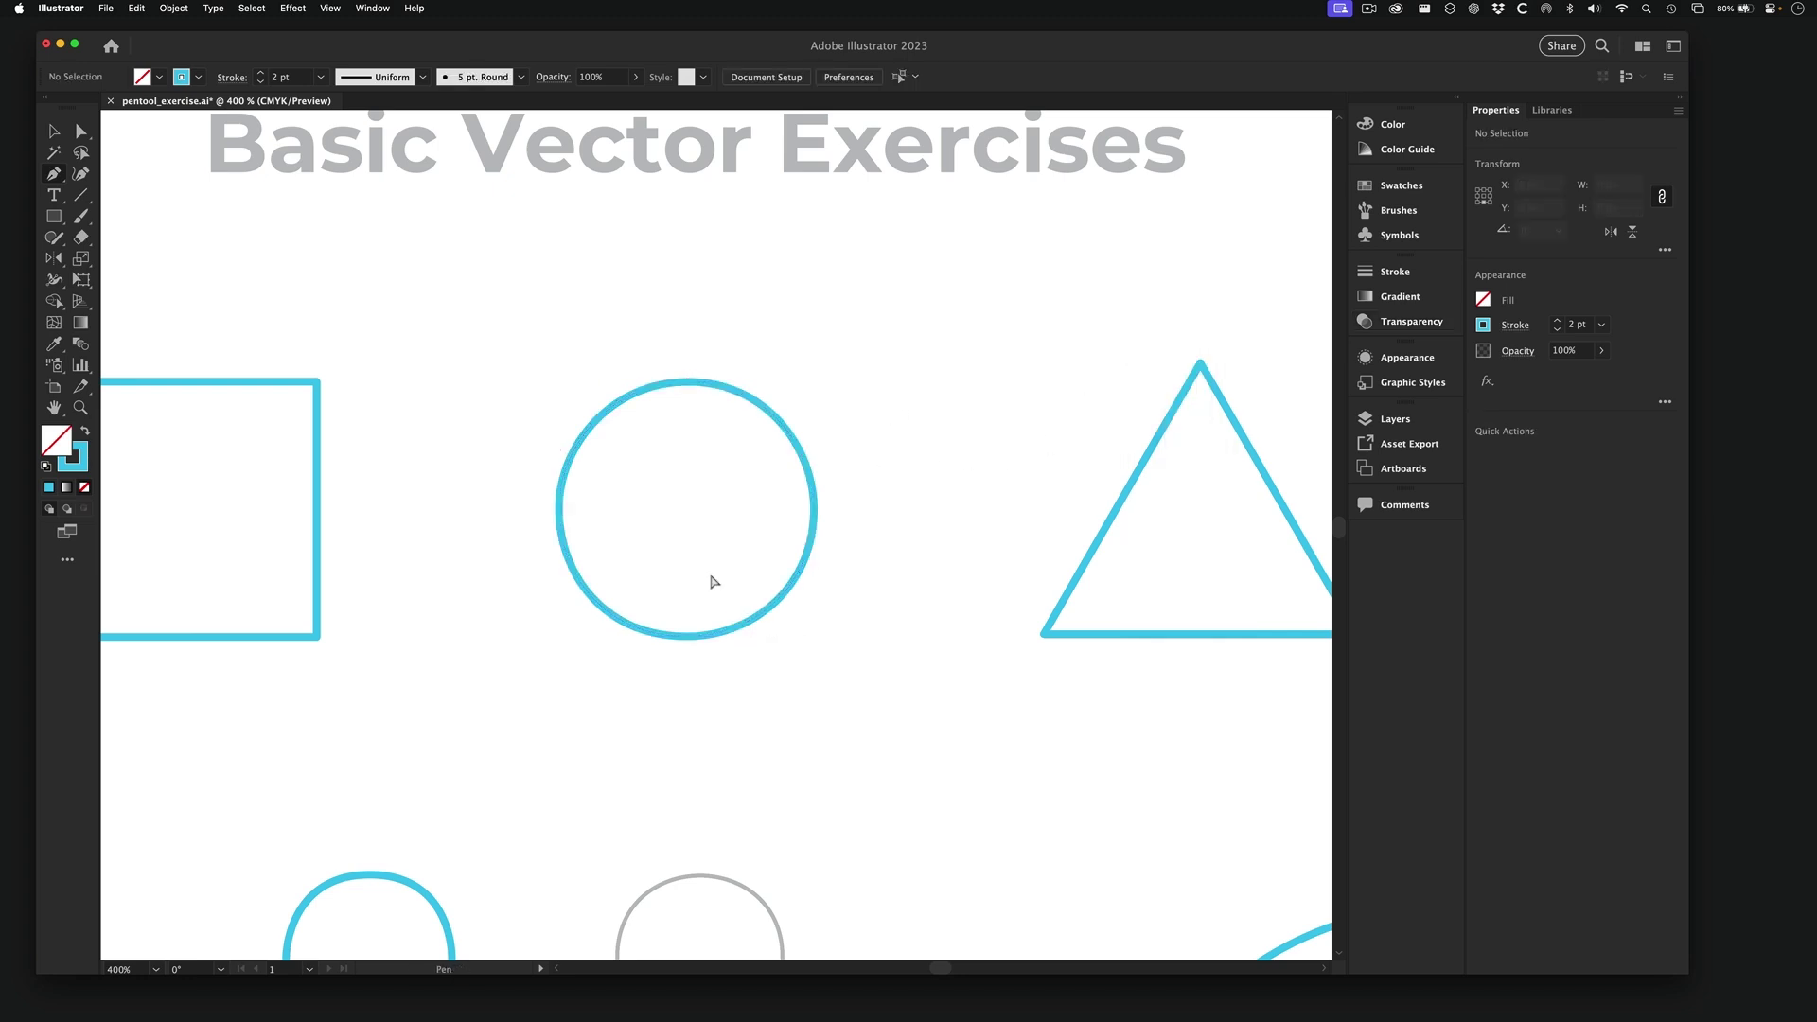
- Inspect the finished circle up close, and review it among the other traced shapes on the exercise sheet
{"action": "scroll", "coordinate": [715, 581], "scroll_direction": "up", "scroll_amount": 4}
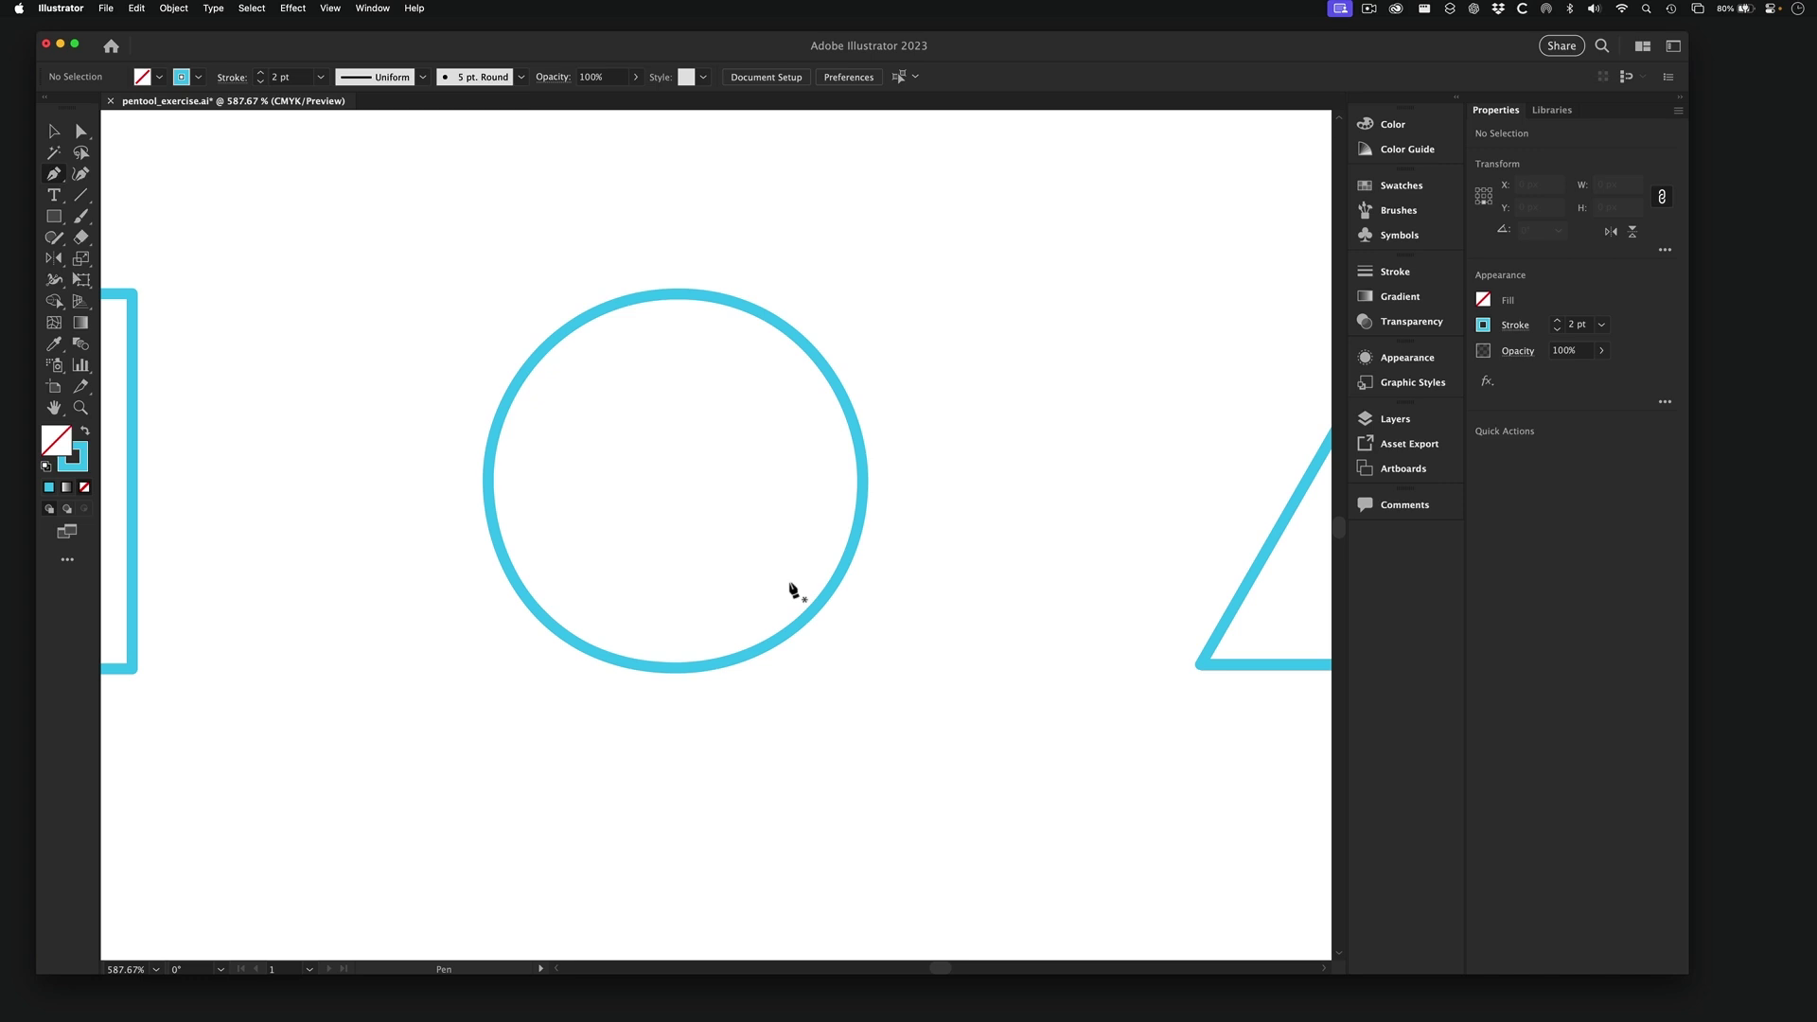
{"action": "left_click", "coordinate": [814, 561], "text": "alt+super"}
{"action": "left_click", "coordinate": [813, 561], "text": "alt+super"}
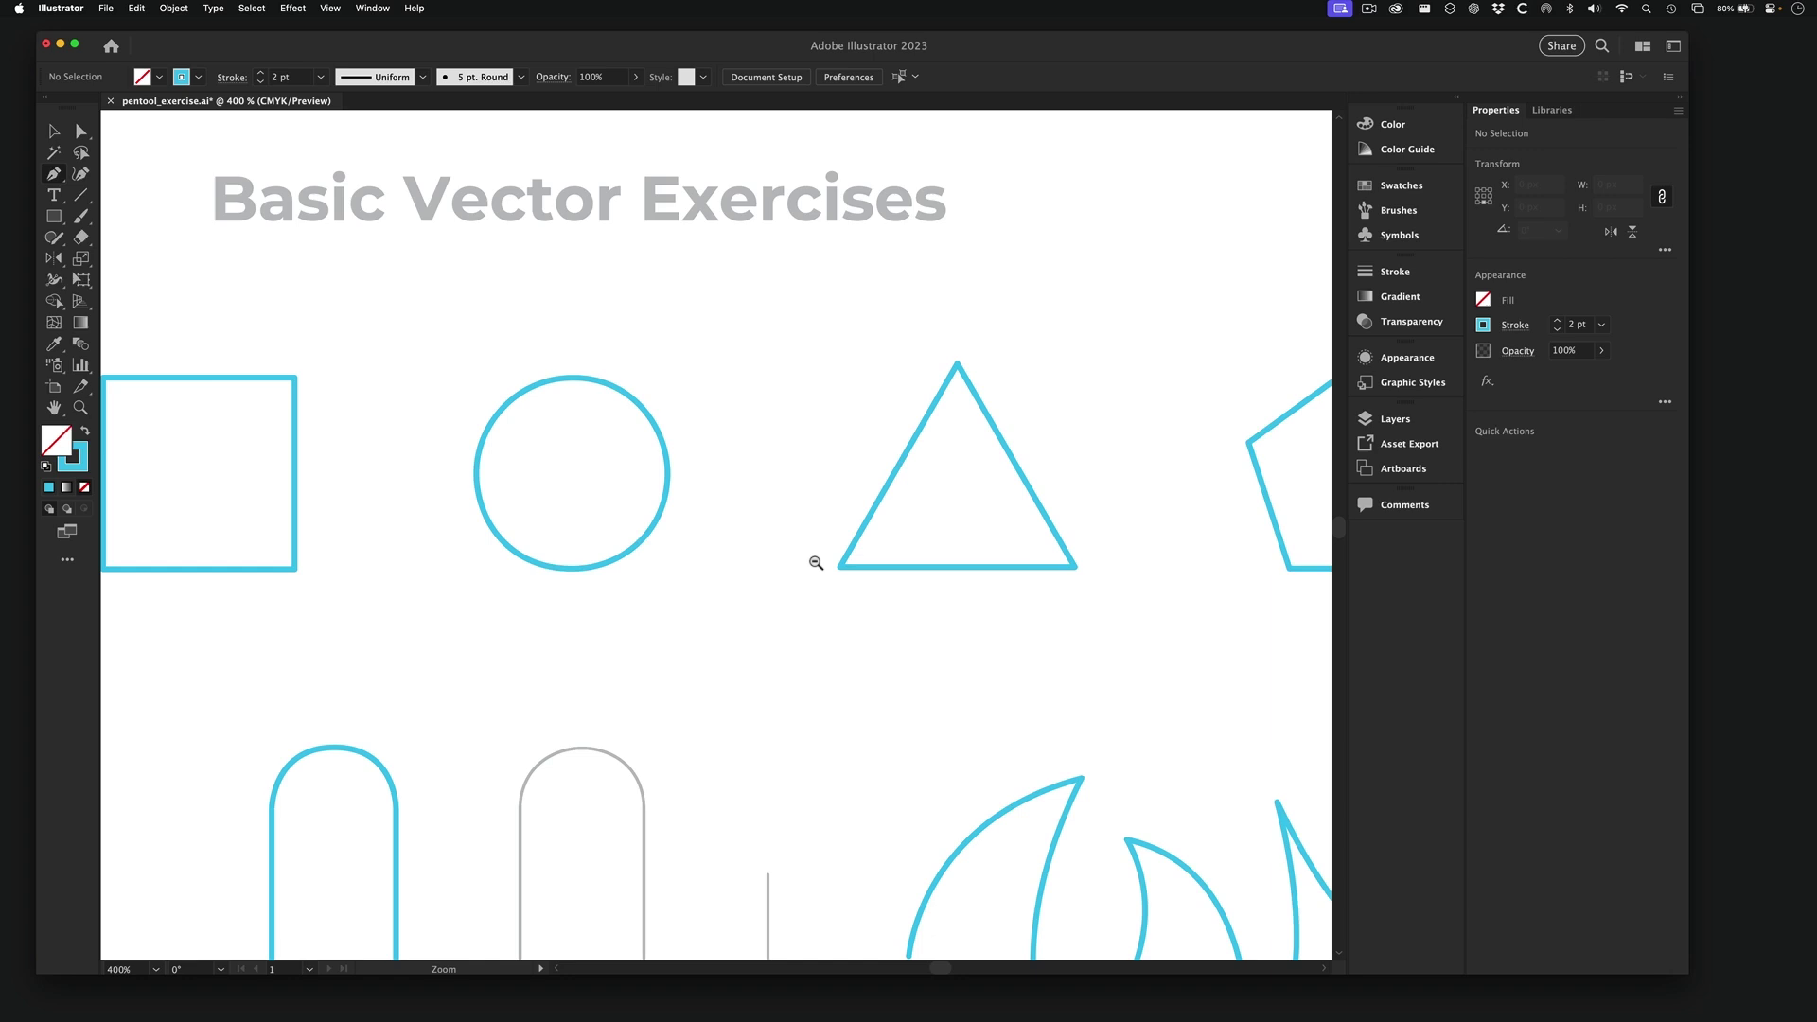
{"action": "left_click", "coordinate": [673, 534], "text": "alt+super"}
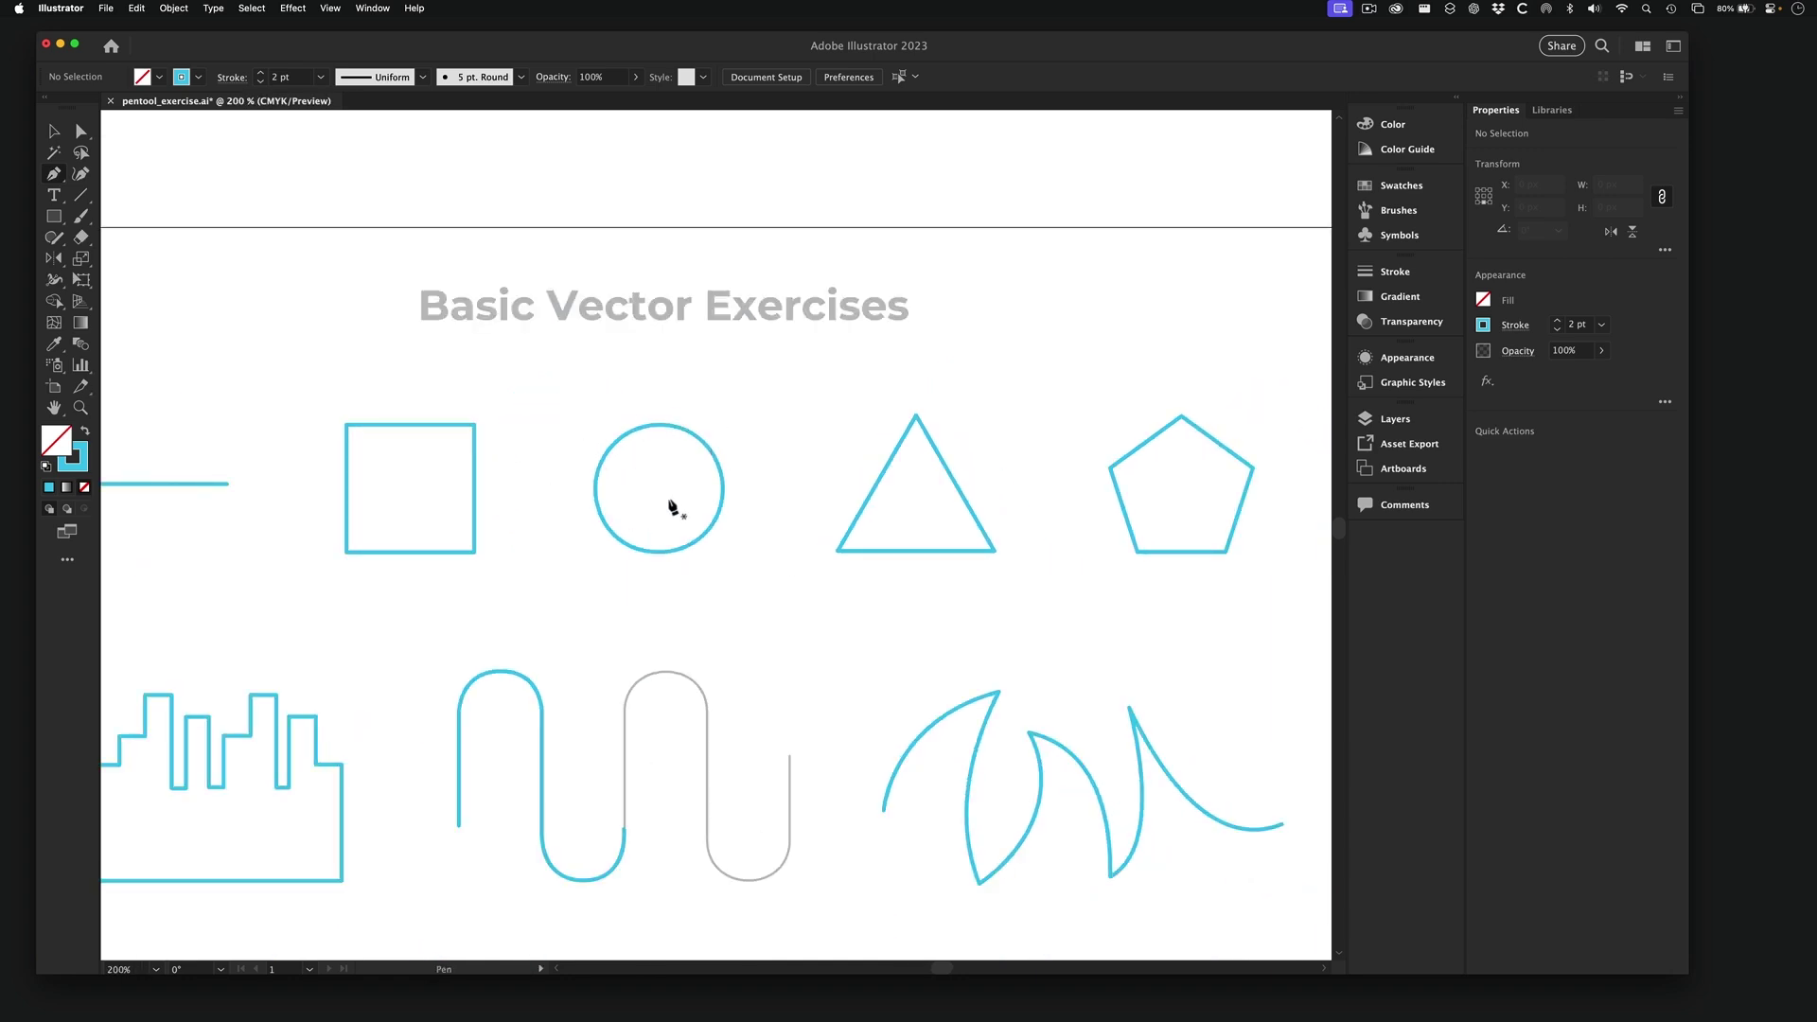
{"action": "left_click", "coordinate": [639, 517], "text": "alt+super"}
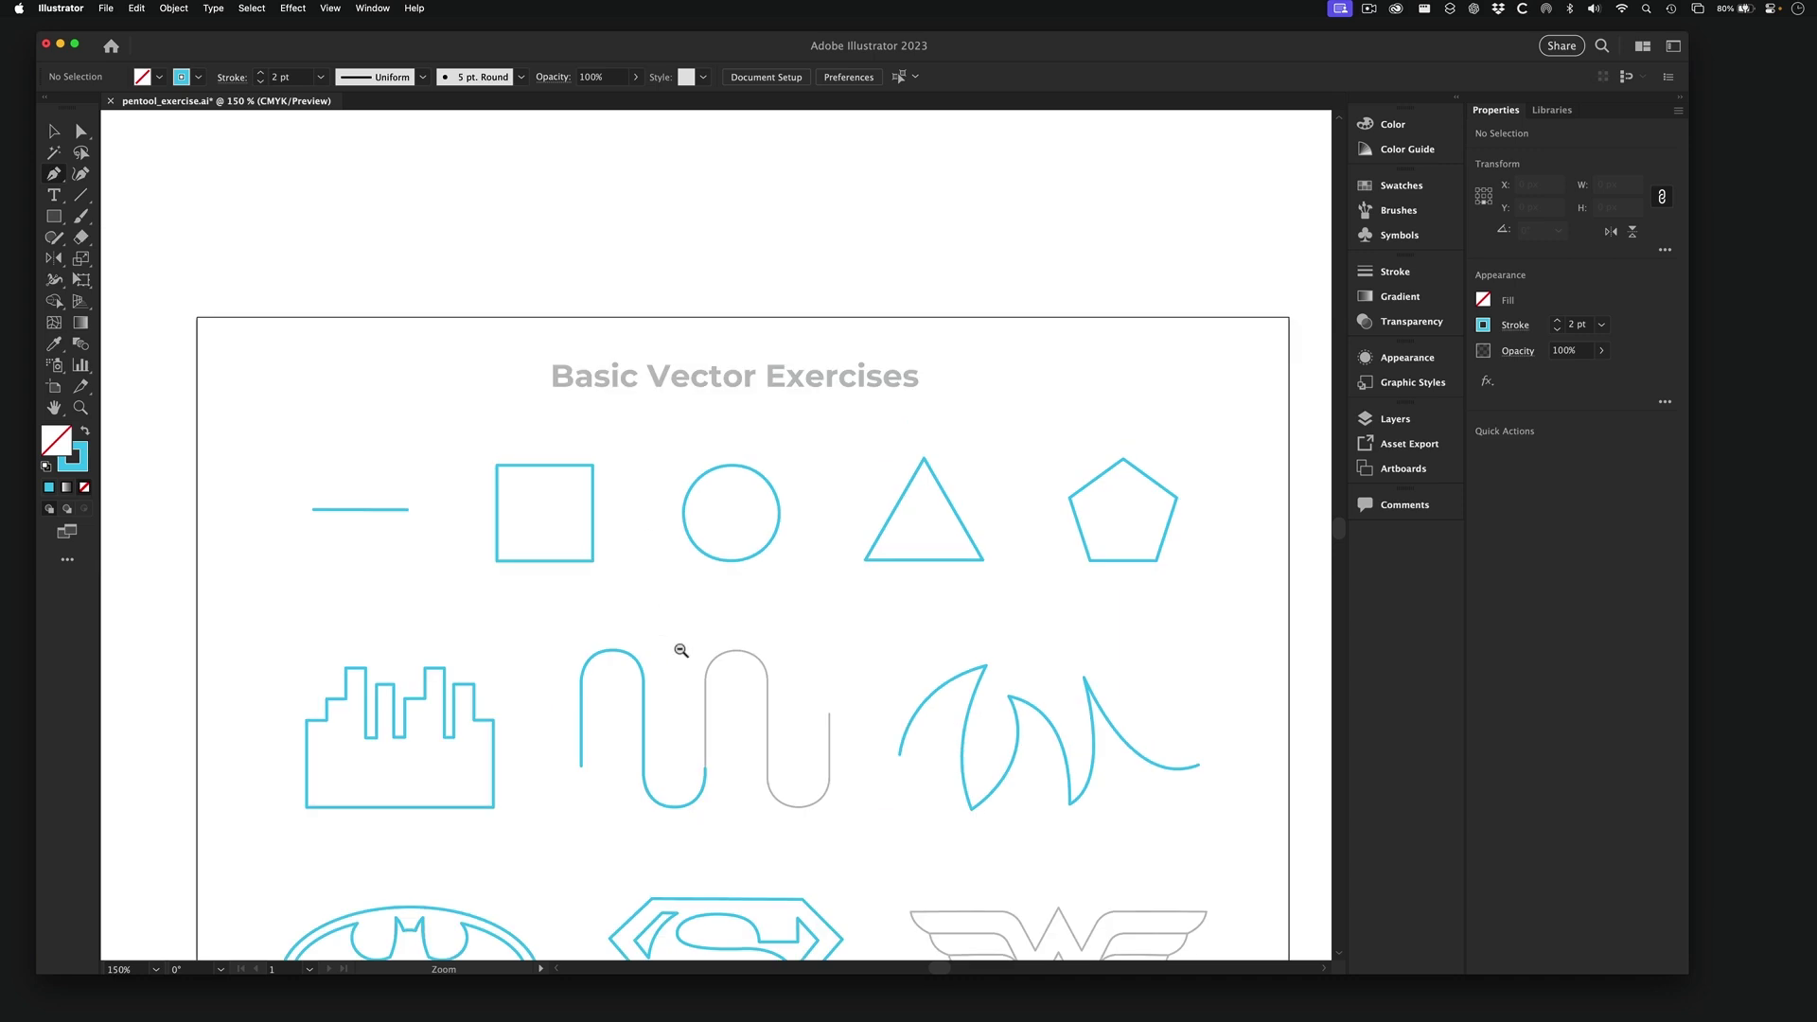
{"action": "scroll", "coordinate": [681, 650], "scroll_direction": "down", "scroll_amount": 5}
{"action": "scroll", "coordinate": [770, 681], "scroll_direction": "up", "scroll_amount": 1}
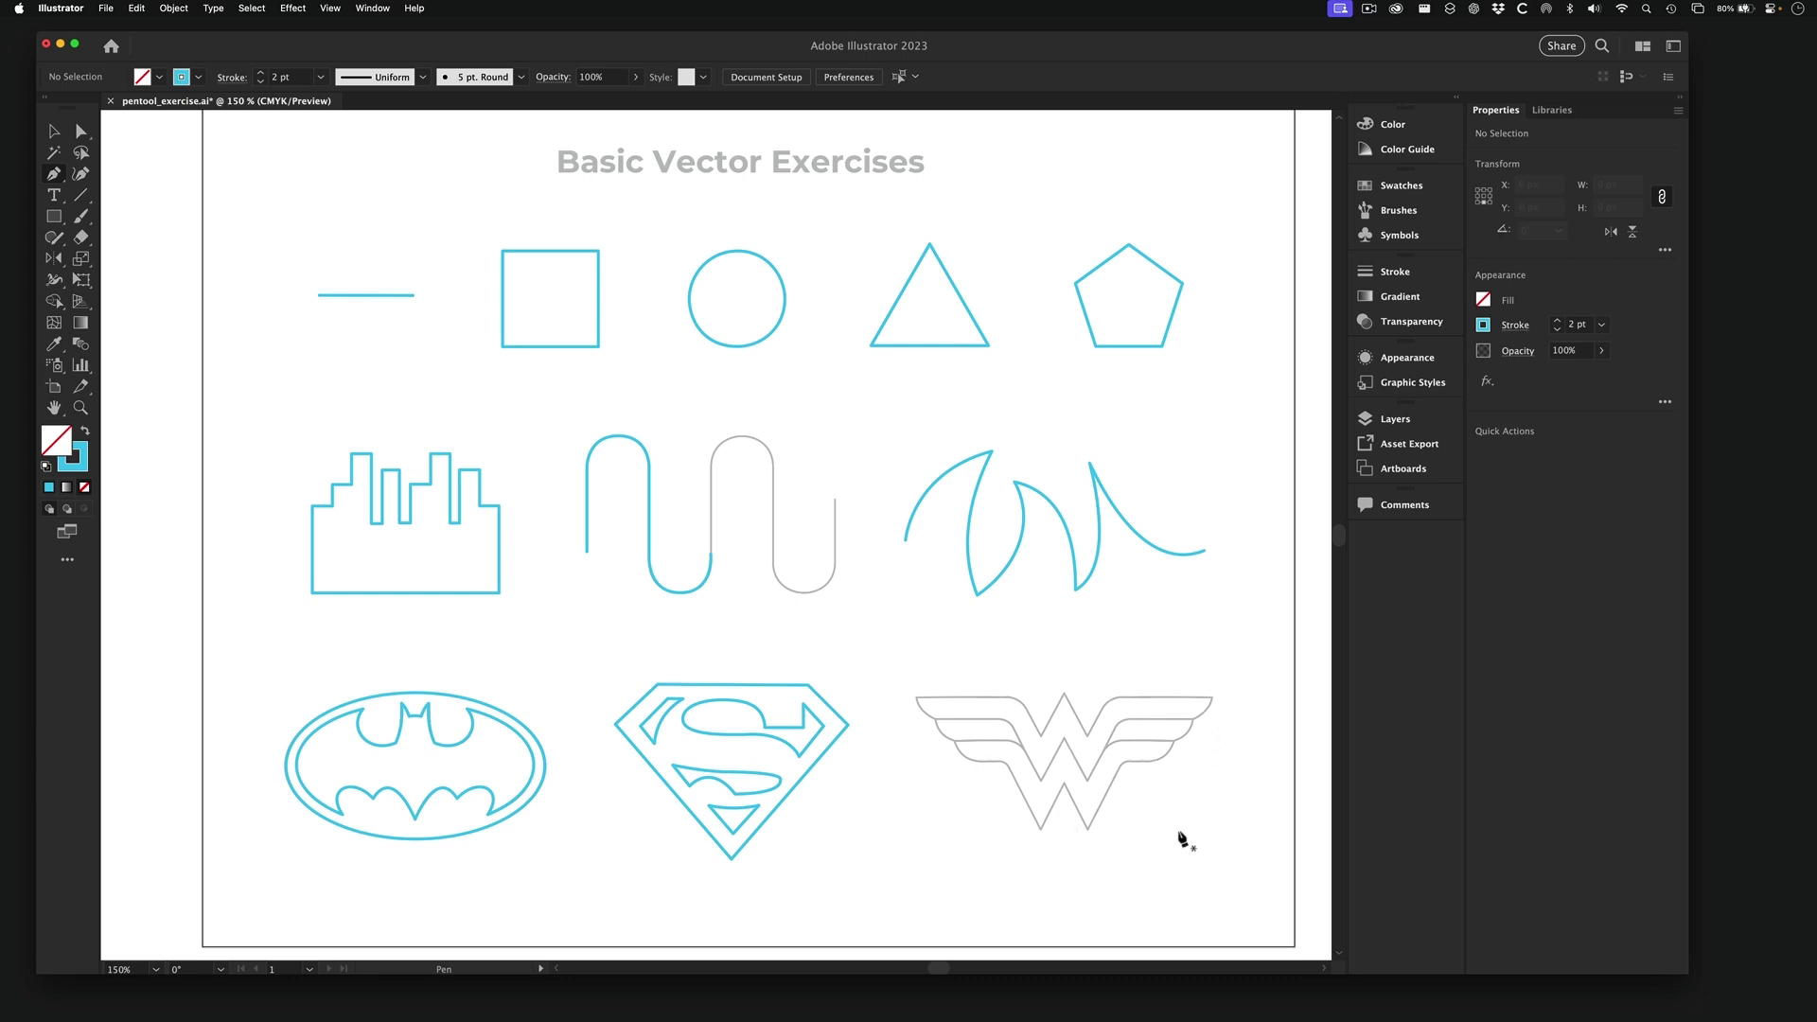
- Examine the untraced Wonder Woman logo template up close, and look over the whole exercise artboard
{"action": "left_click_drag", "start_coordinate": [1110, 757], "coordinate": [837, 459]}
{"action": "left_click_drag", "start_coordinate": [689, 473], "coordinate": [776, 511]}
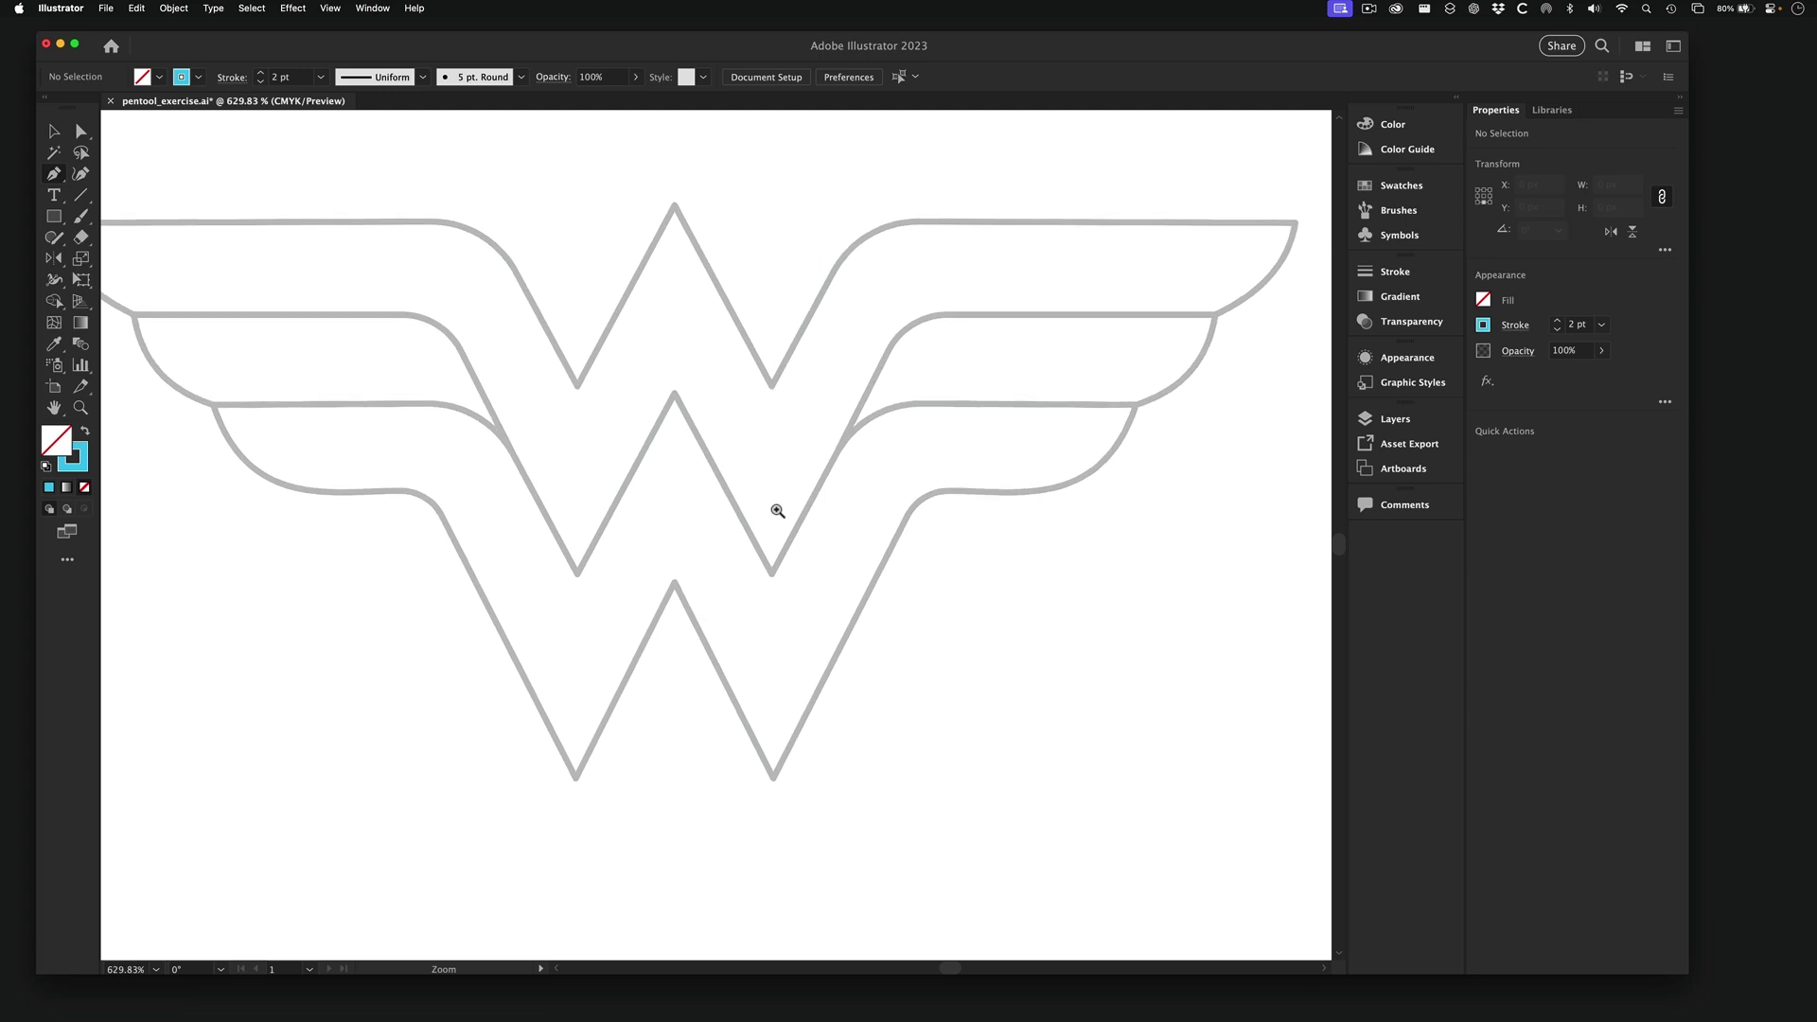
{"action": "left_click", "coordinate": [710, 513], "text": "alt"}
{"action": "left_click", "coordinate": [712, 514], "text": "alt"}
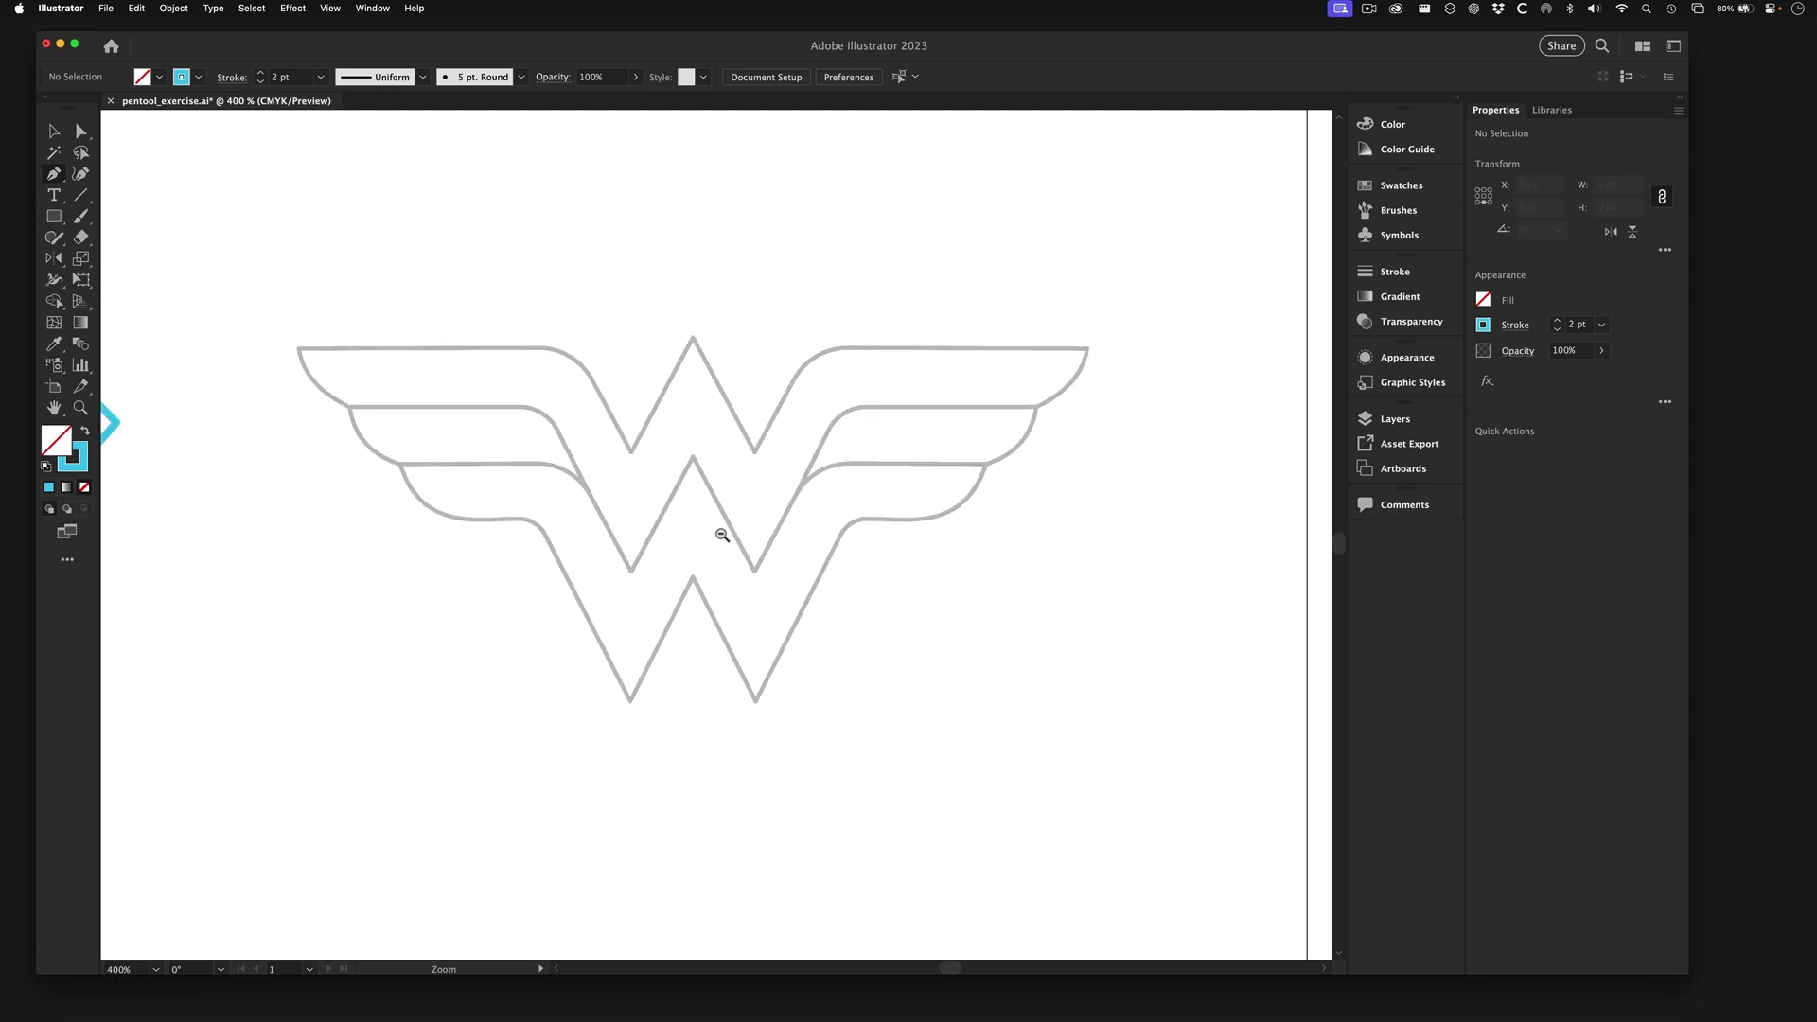
{"action": "left_click", "coordinate": [771, 507], "text": "alt"}
{"action": "left_click", "coordinate": [770, 507], "text": "alt"}
{"action": "left_click", "coordinate": [771, 511], "text": "alt"}
{"action": "left_click", "coordinate": [580, 515], "text": "alt"}
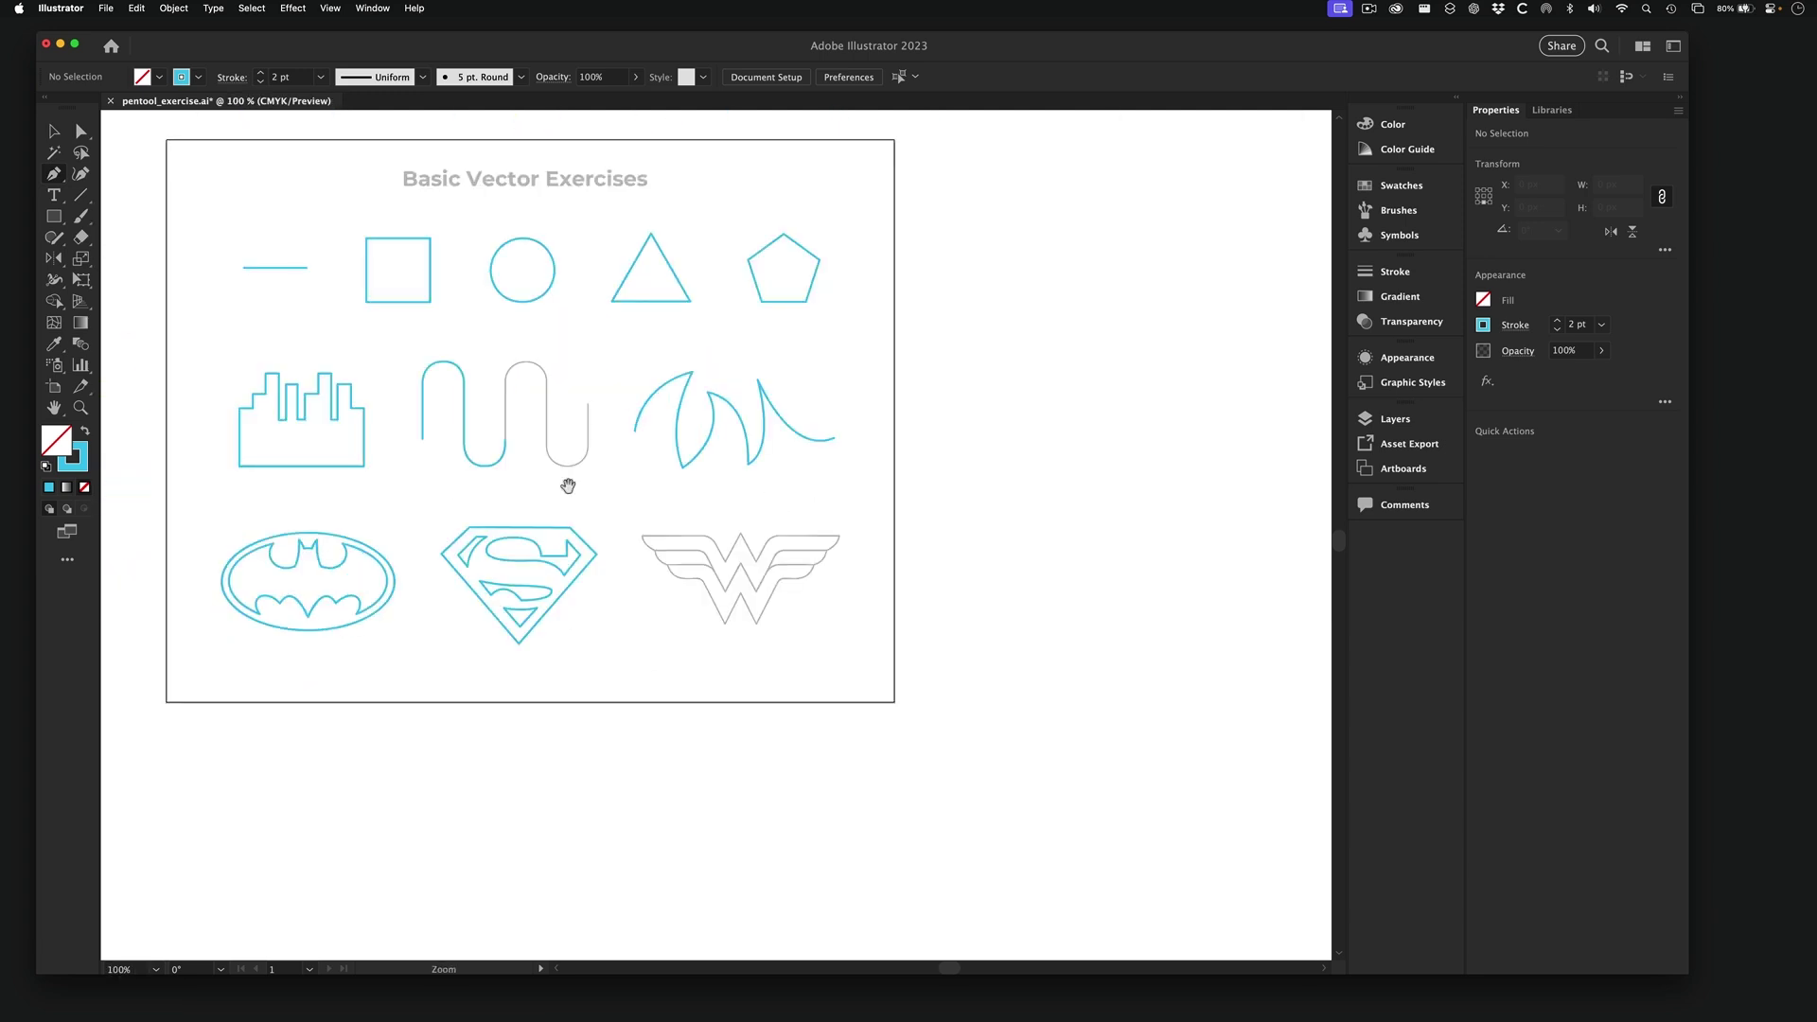
{"action": "left_click_drag", "start_coordinate": [568, 485], "coordinate": [890, 428]}
{"action": "left_click", "coordinate": [763, 485]}
{"action": "left_click", "coordinate": [773, 496], "text": "alt"}
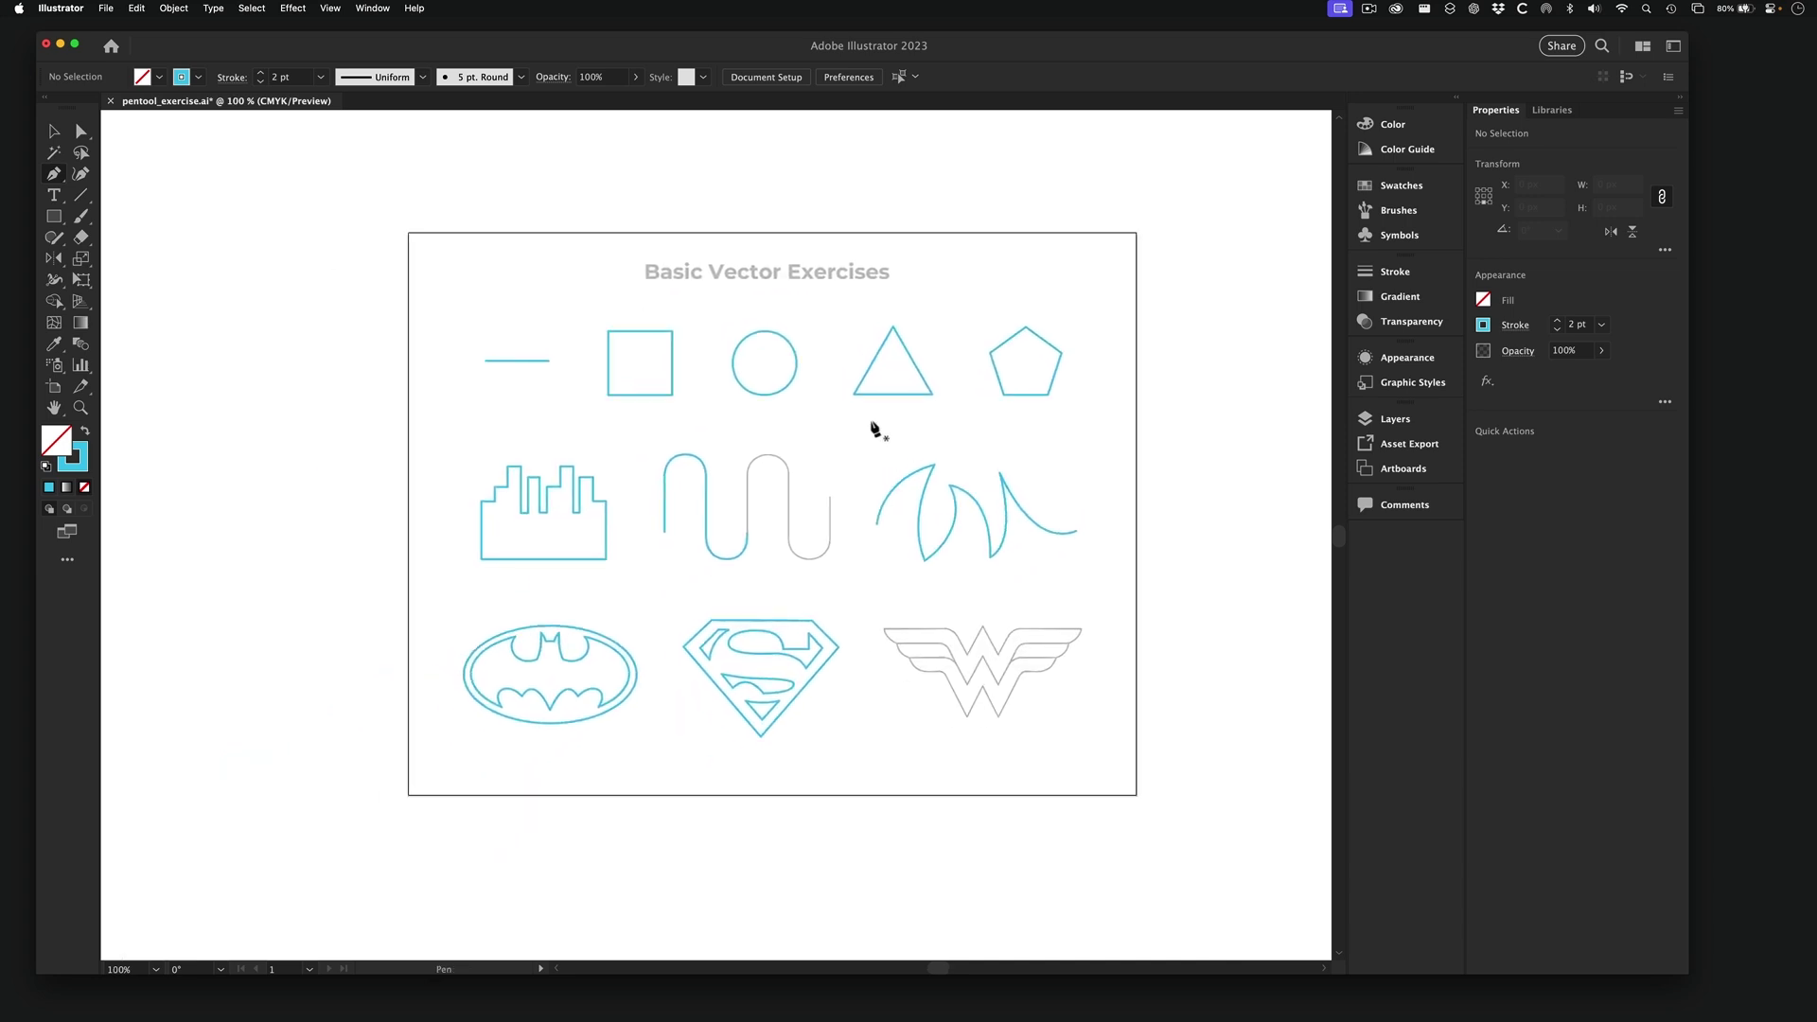